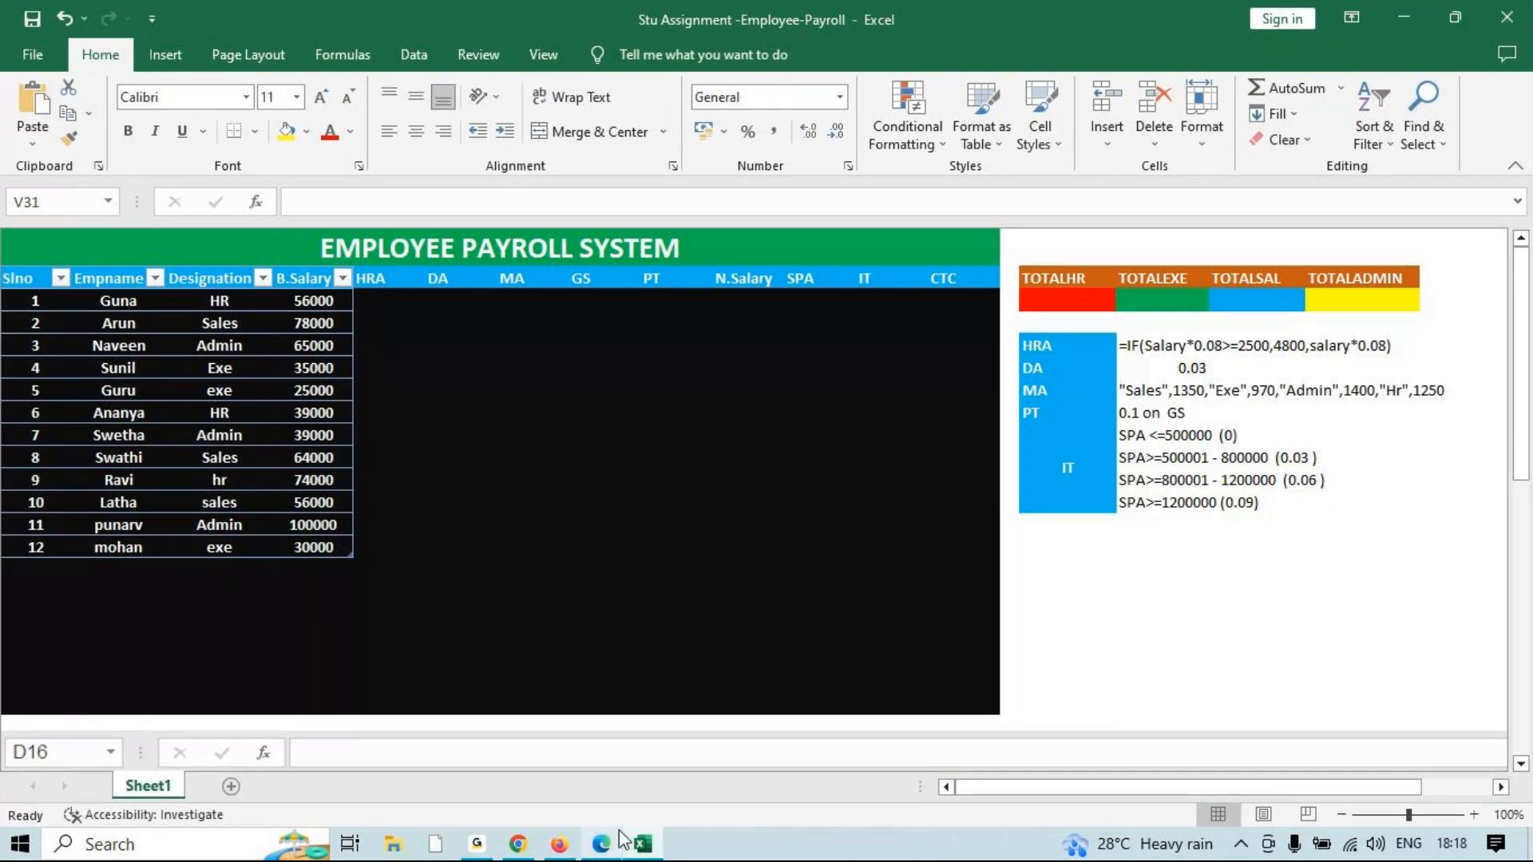
# Review the HRA rule in the reference list alongside the first employee's basic salary and empty HRA cell.
pyautogui.moveTo(611, 843)
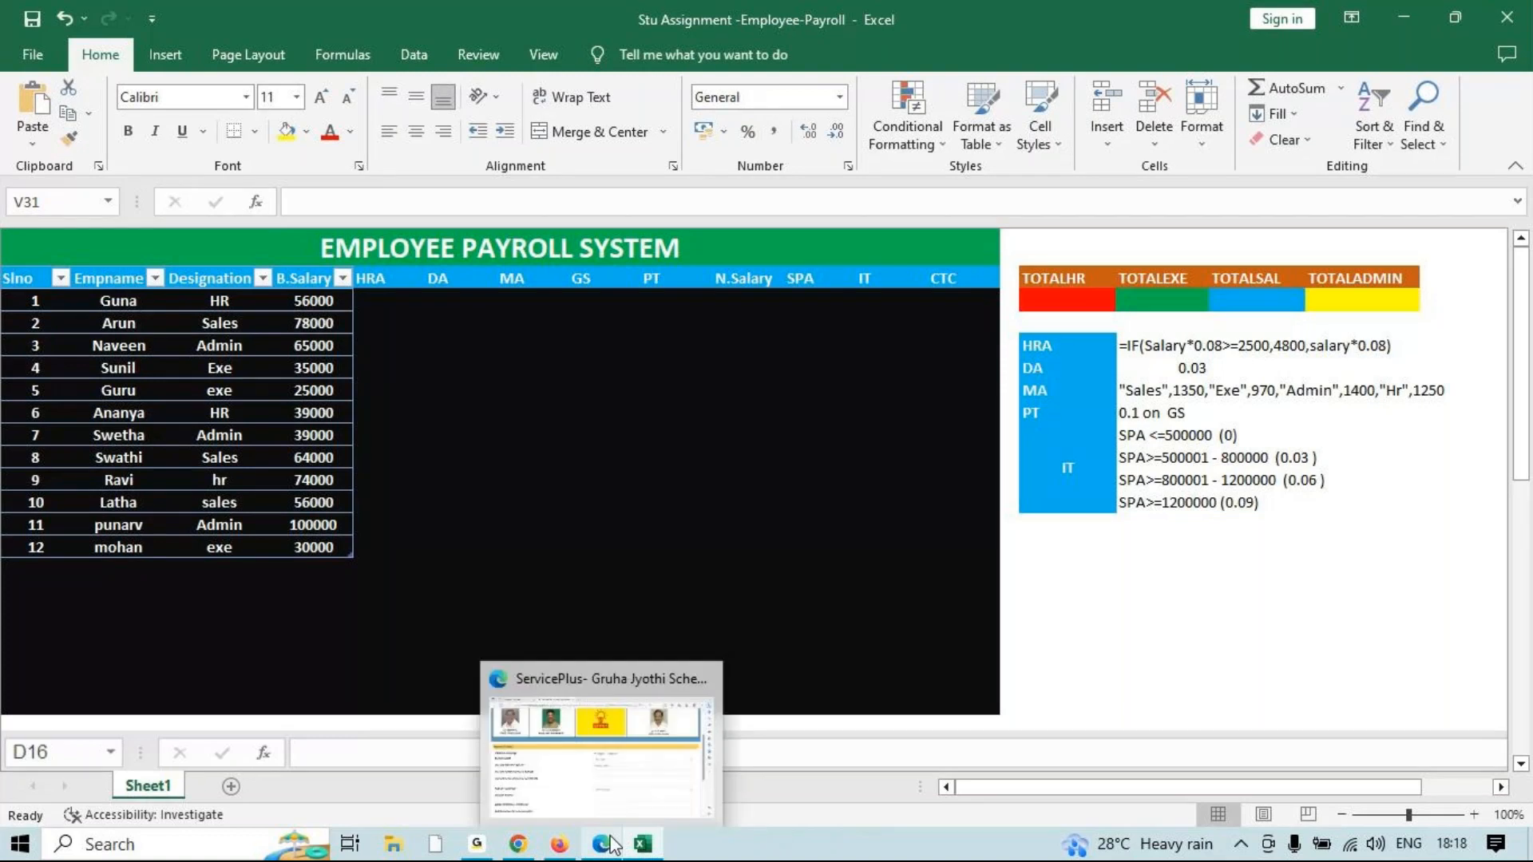
pyautogui.click(402, 279)
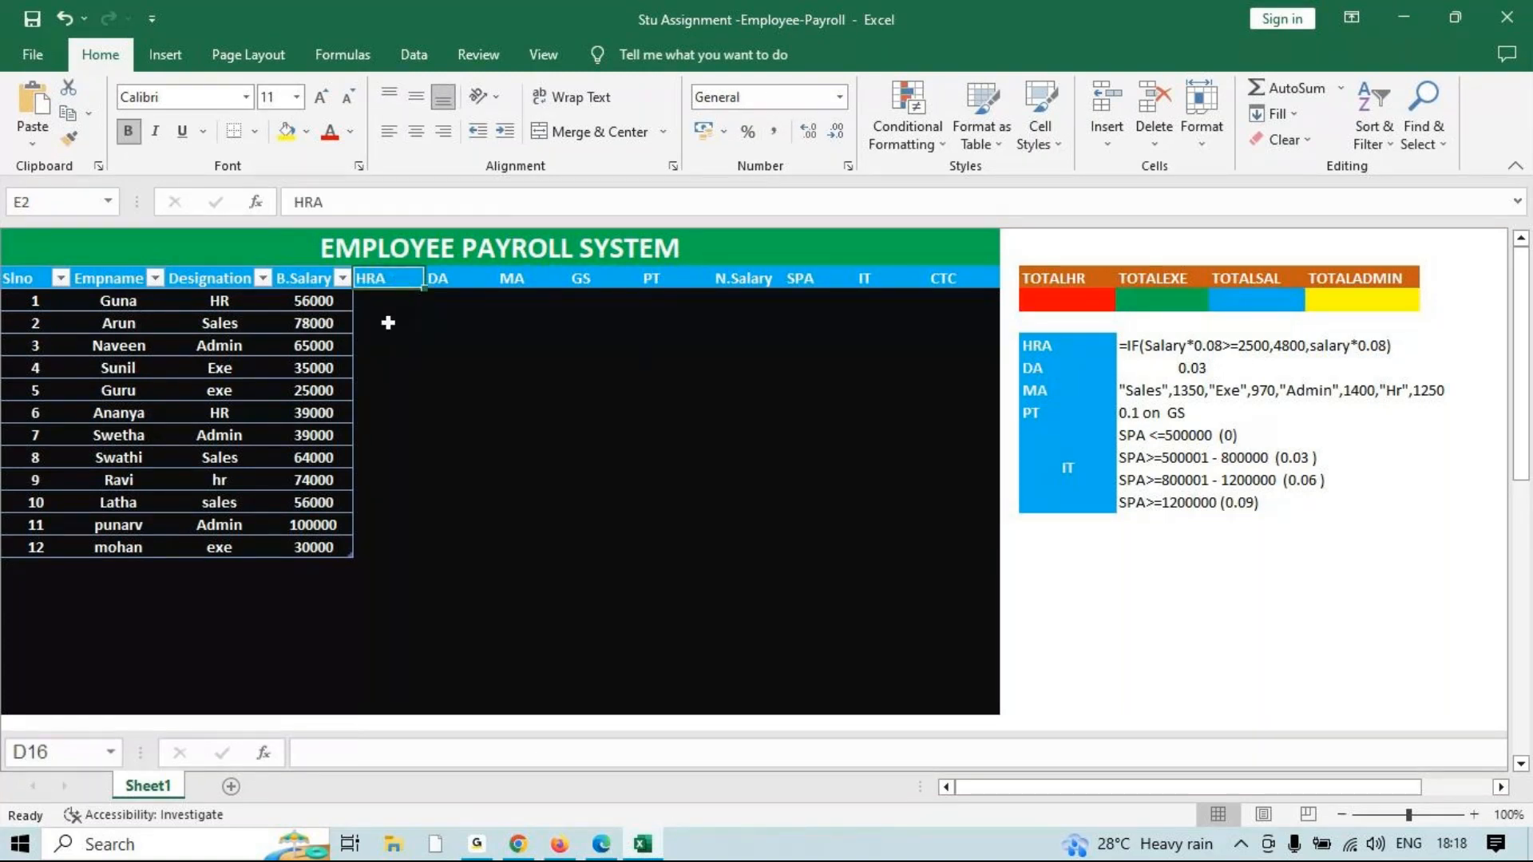
pyautogui.click(402, 306)
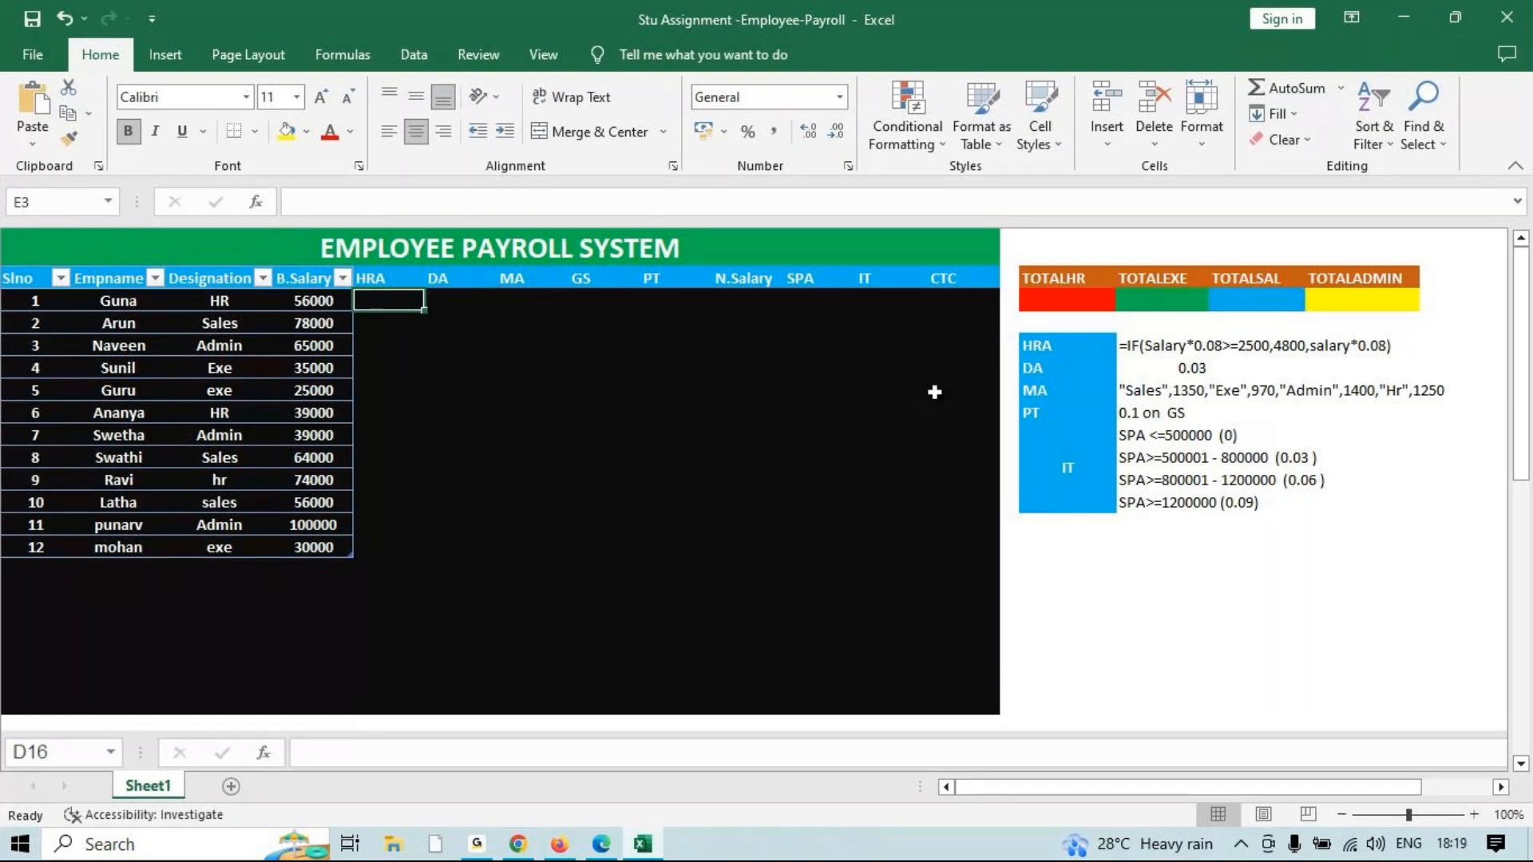
pyautogui.click(1134, 346)
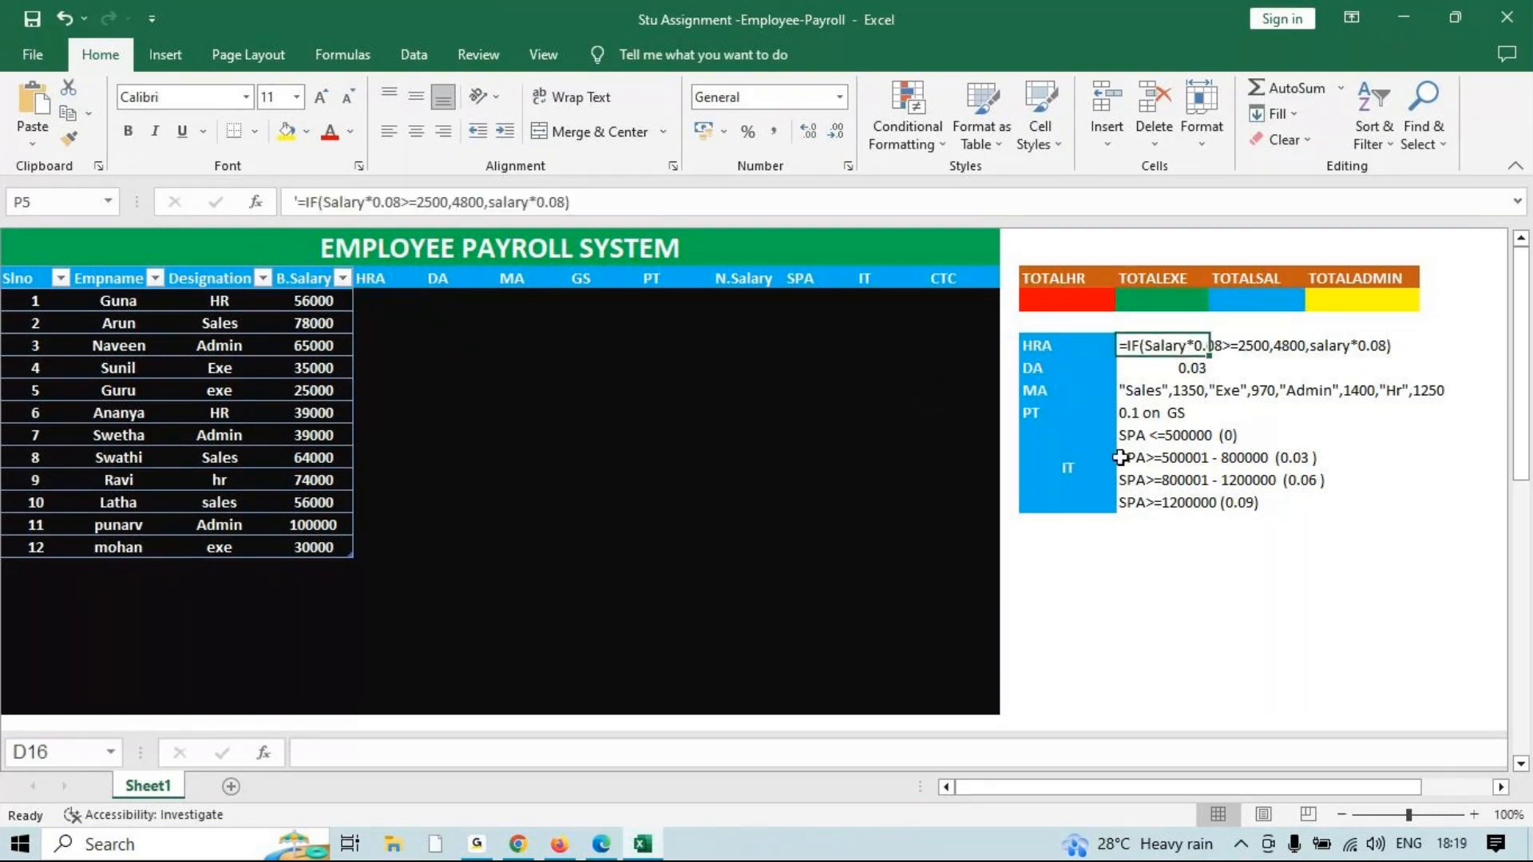
pyautogui.click(1180, 527)
pyautogui.click(327, 296)
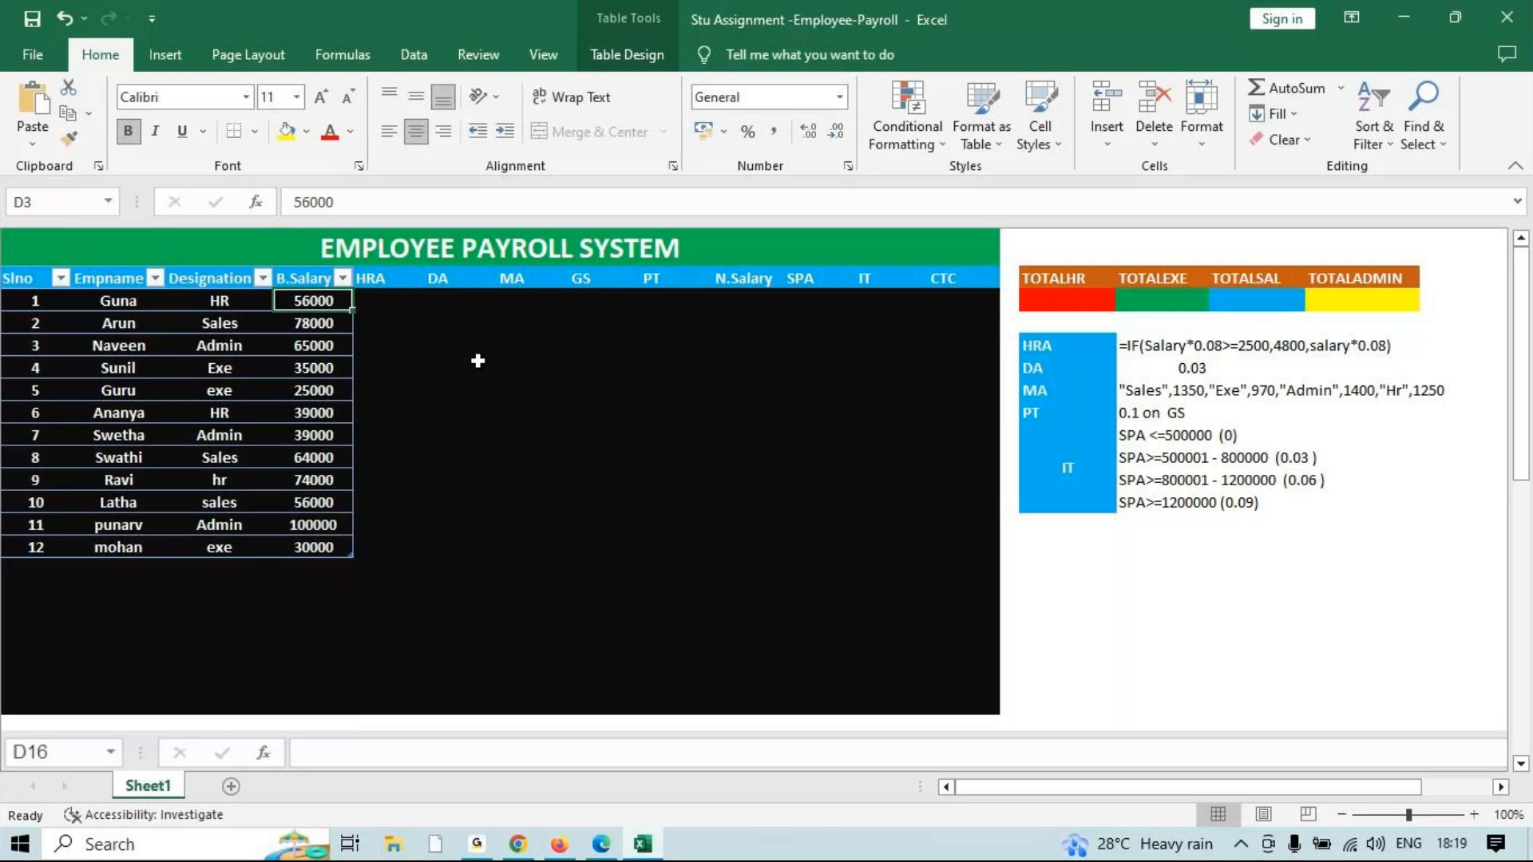
pyautogui.click(410, 307)
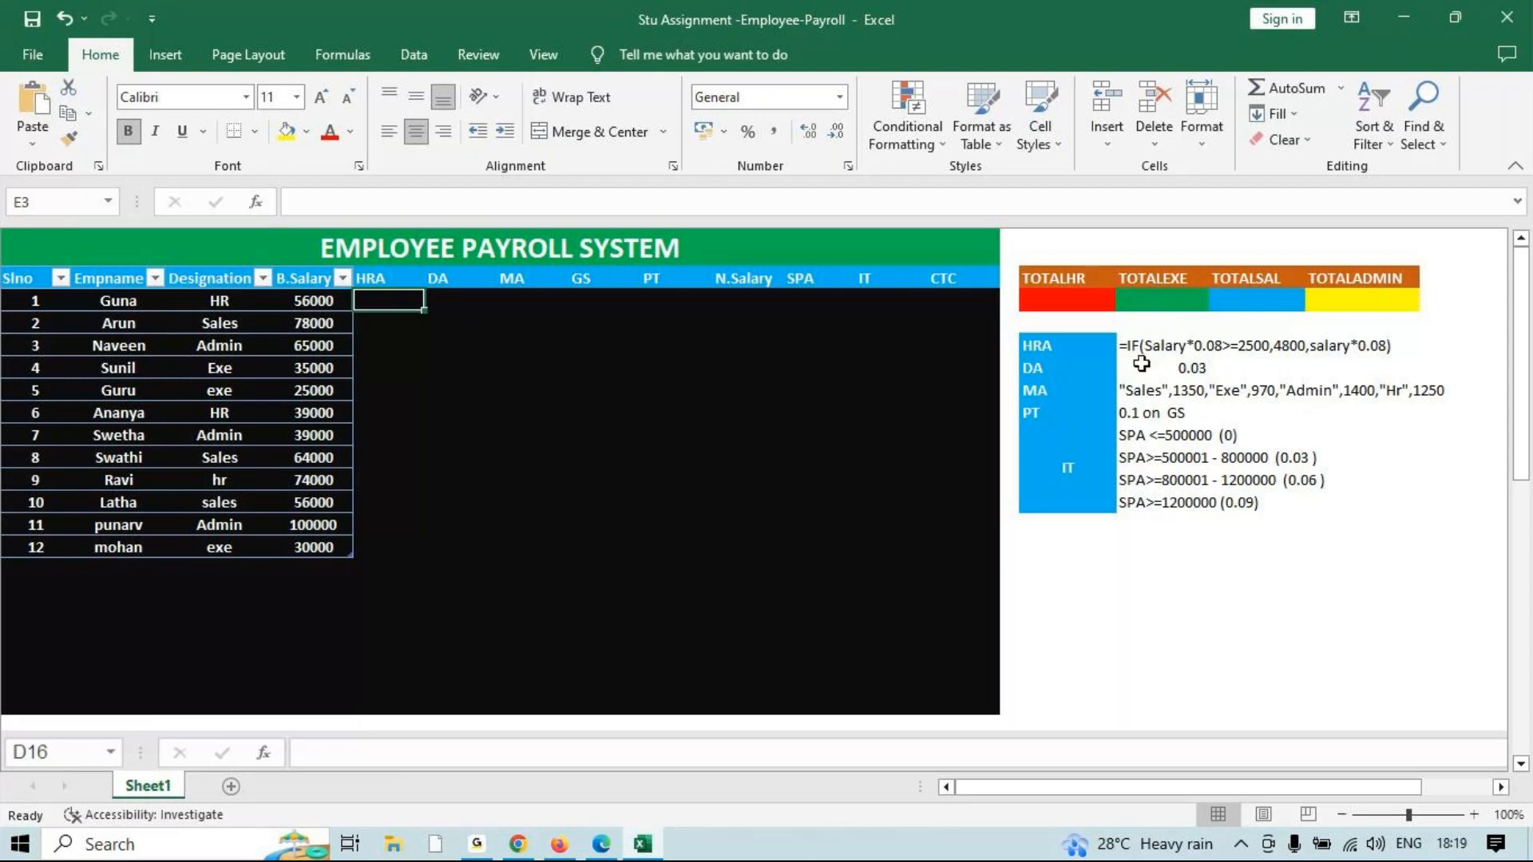
# Enter a trial HRA formula in E3 that multiplies the first employee's basic salary by 0.08.
pyautogui.click(309, 299)
pyautogui.click(407, 308)
pyautogui.doubleClick(407, 308)
pyautogui.write('=')
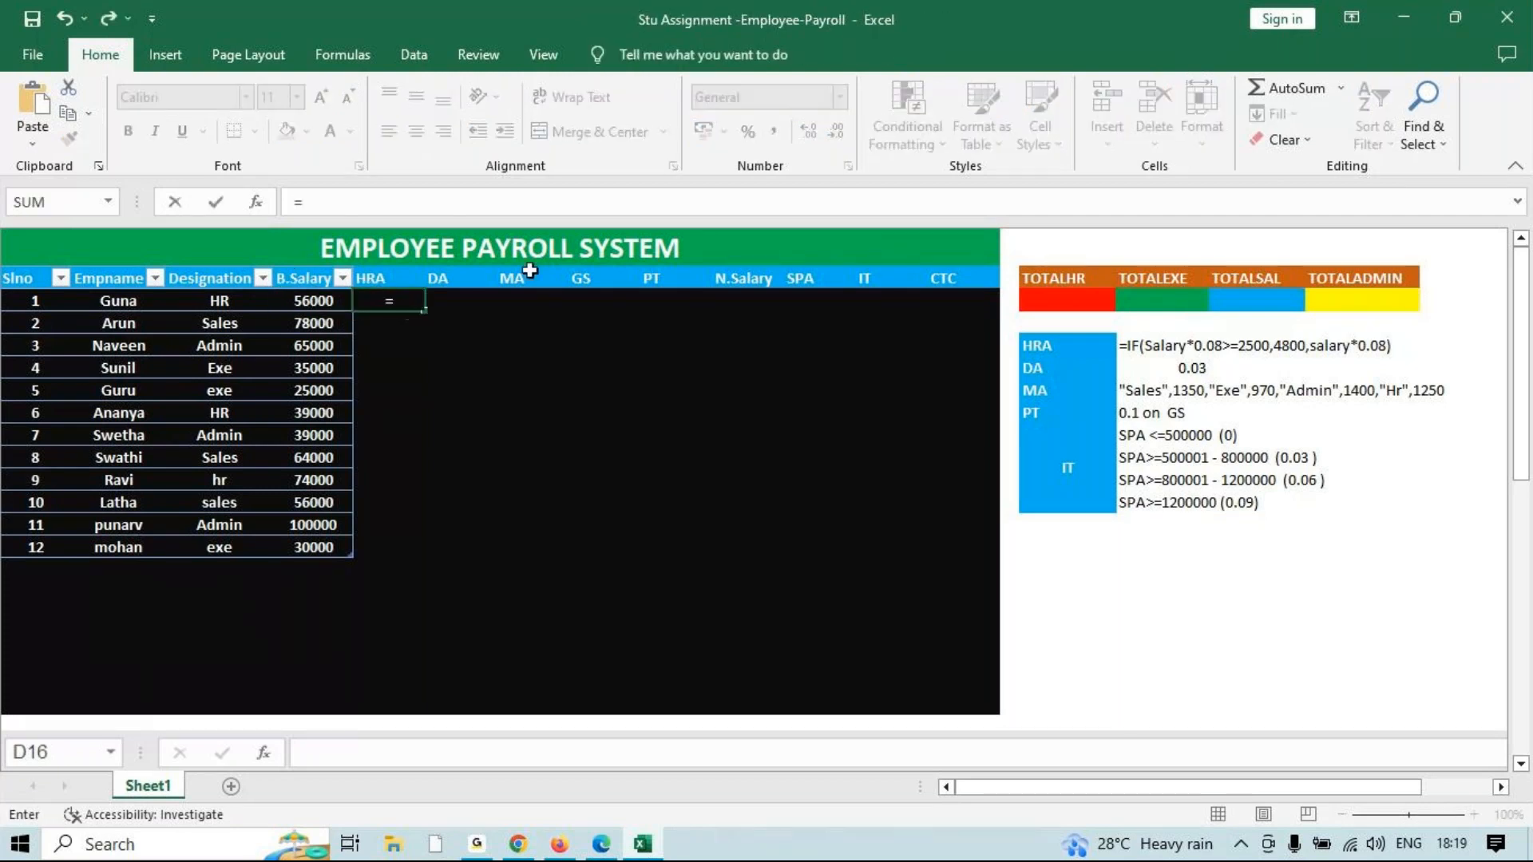
pyautogui.click(325, 302)
pyautogui.write('*0.08')
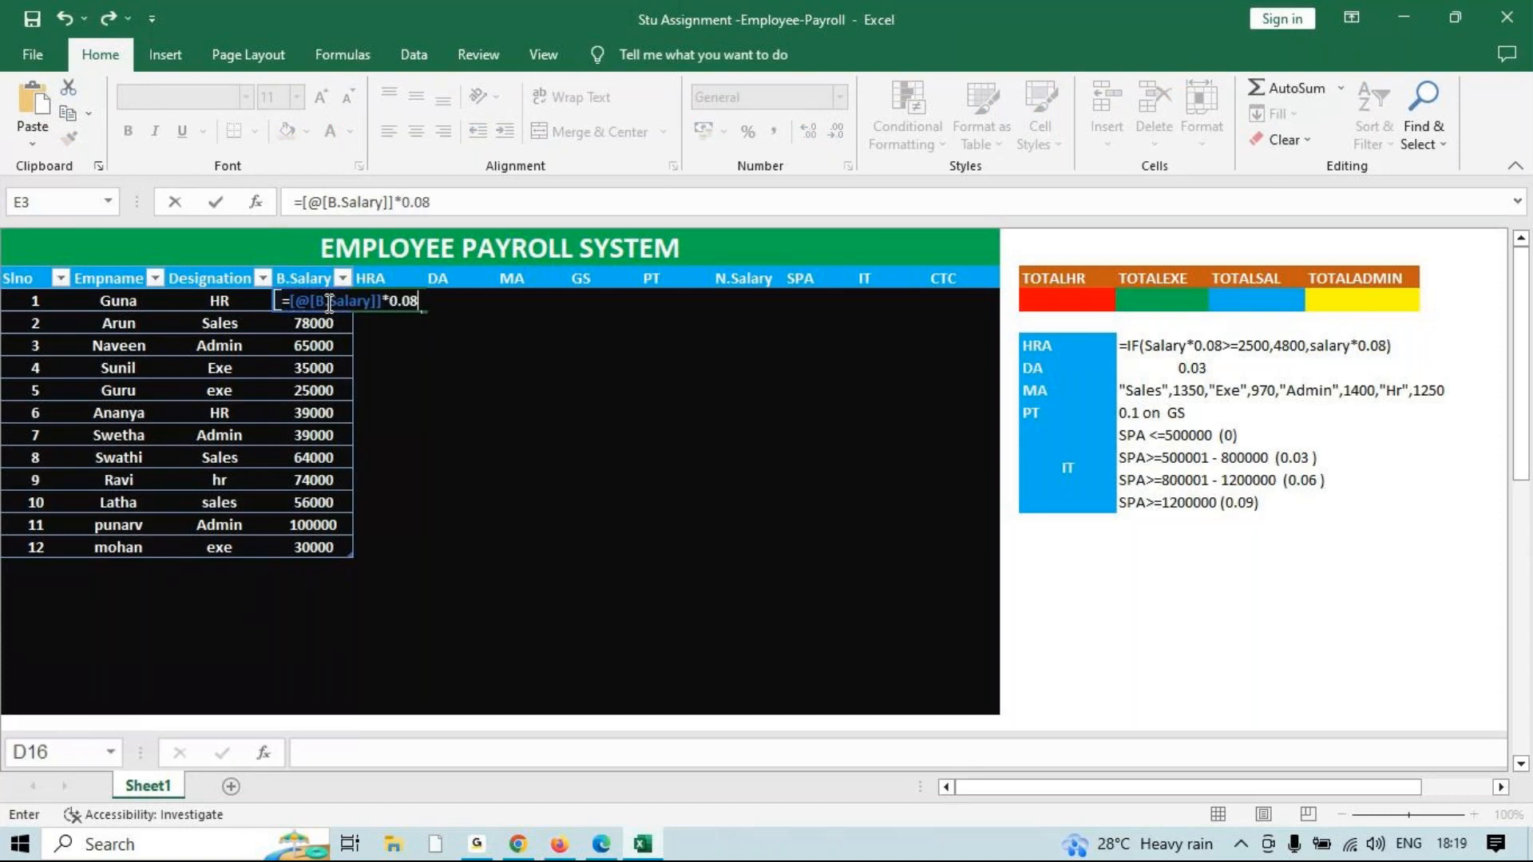
pyautogui.press('Return')
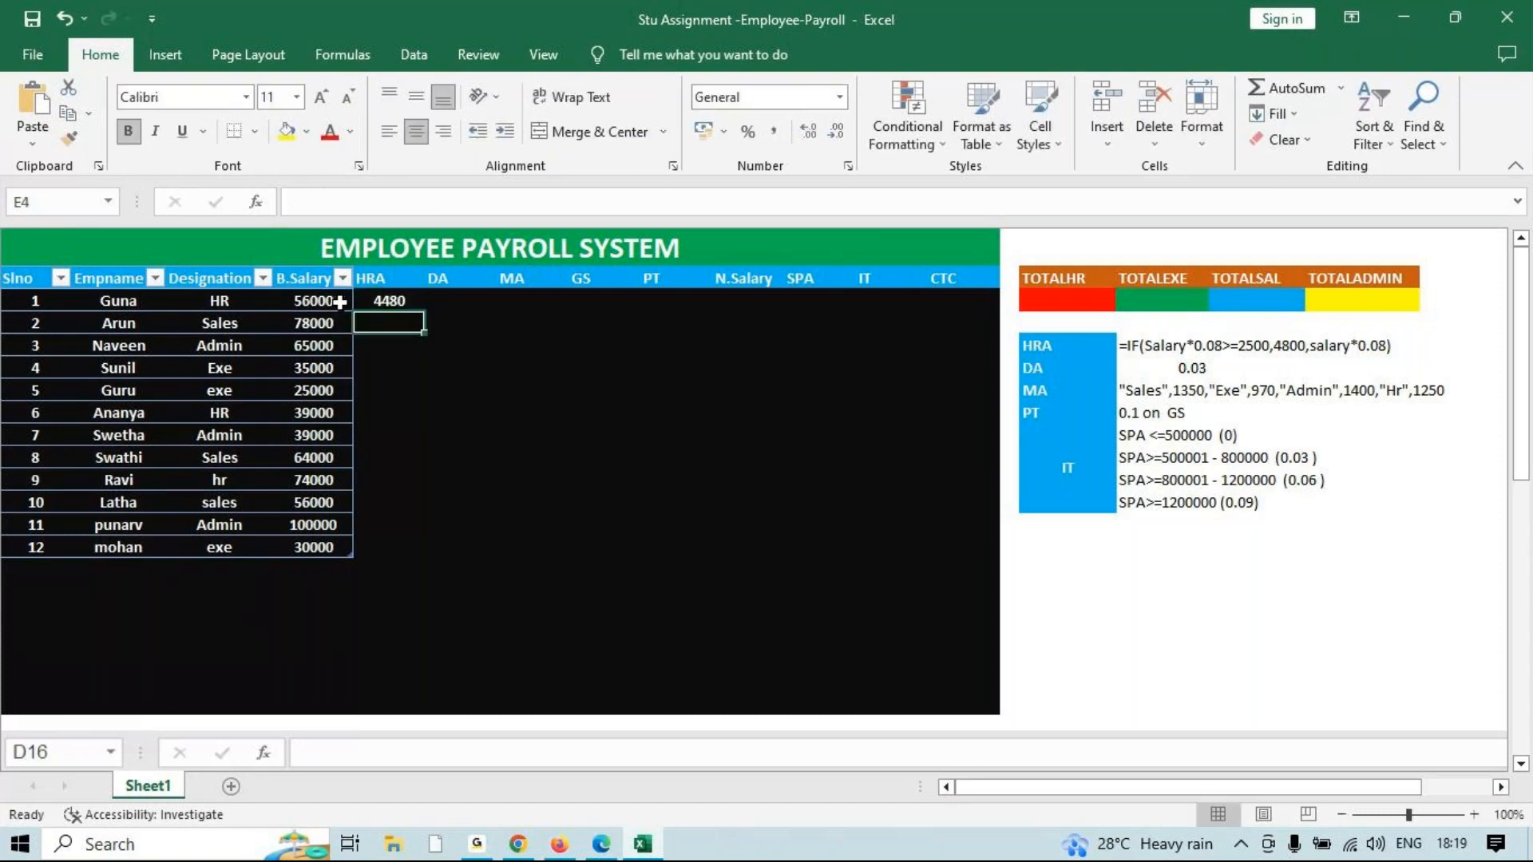
pyautogui.click(391, 301)
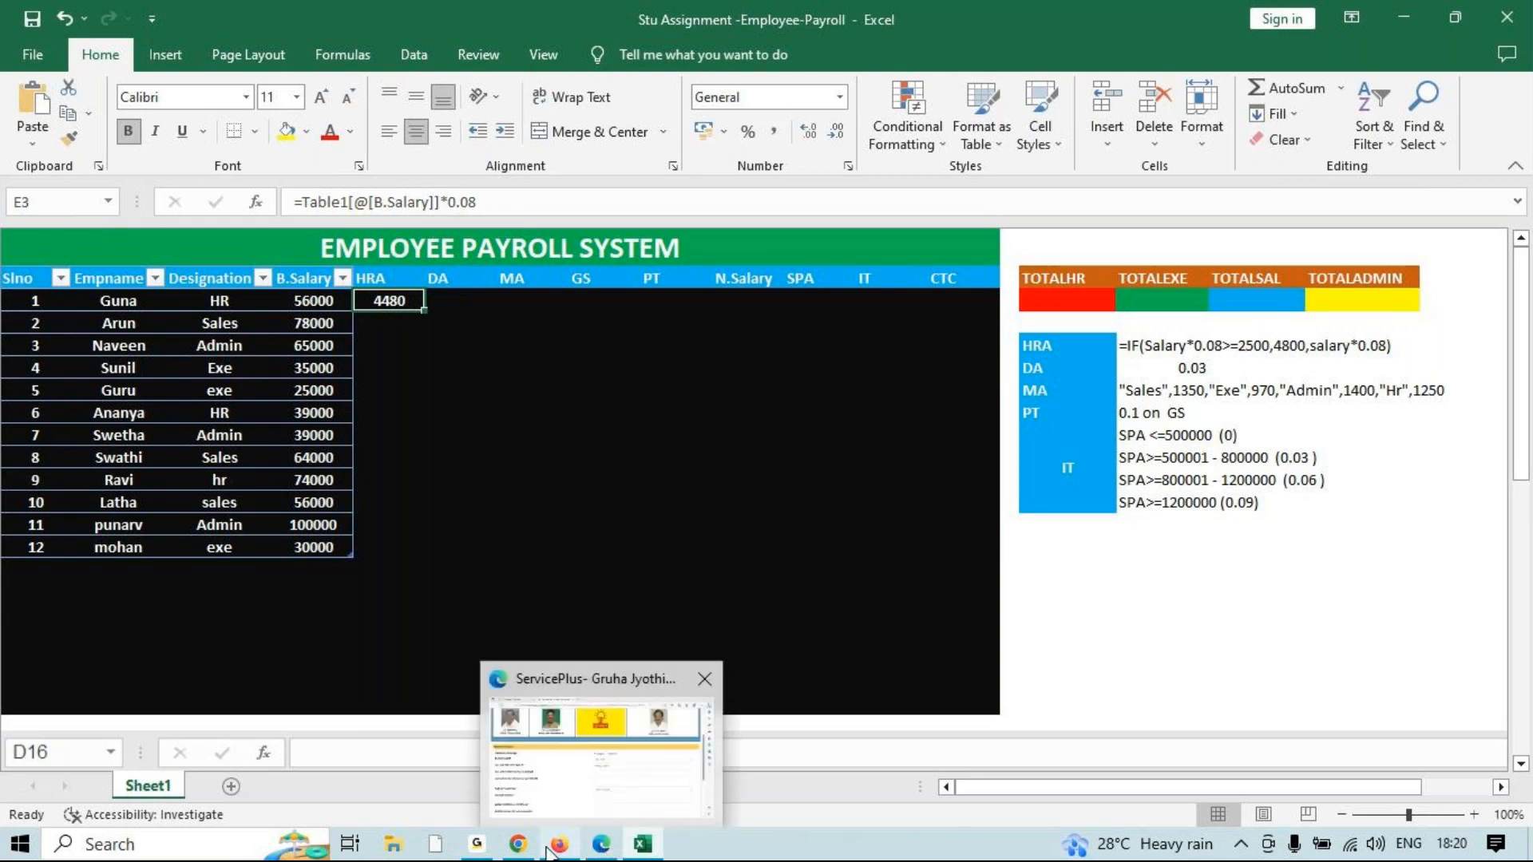
pyautogui.moveTo(483, 843)
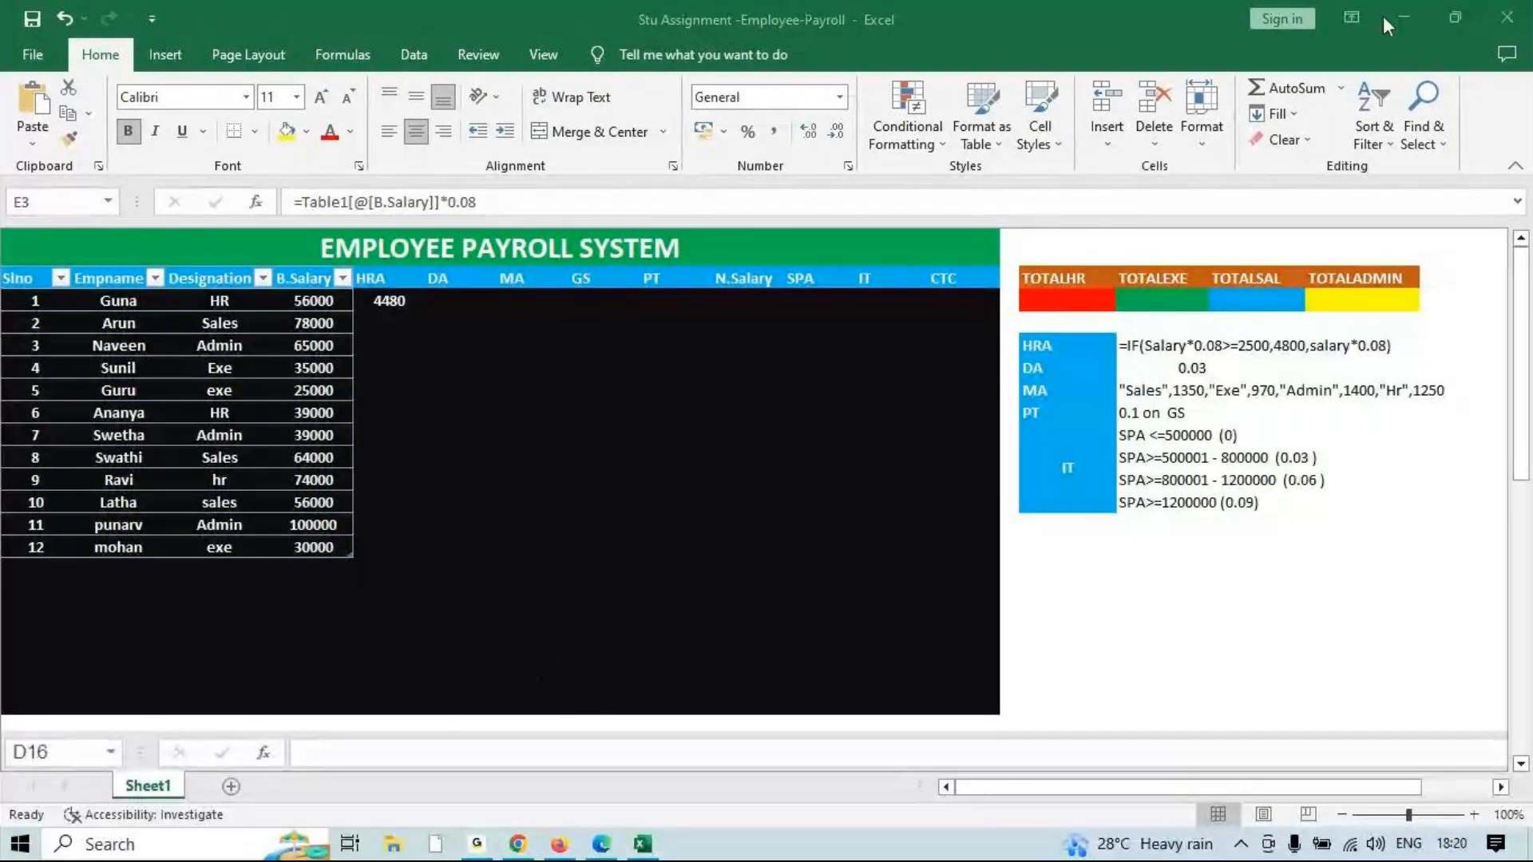
pyautogui.click(1405, 24)
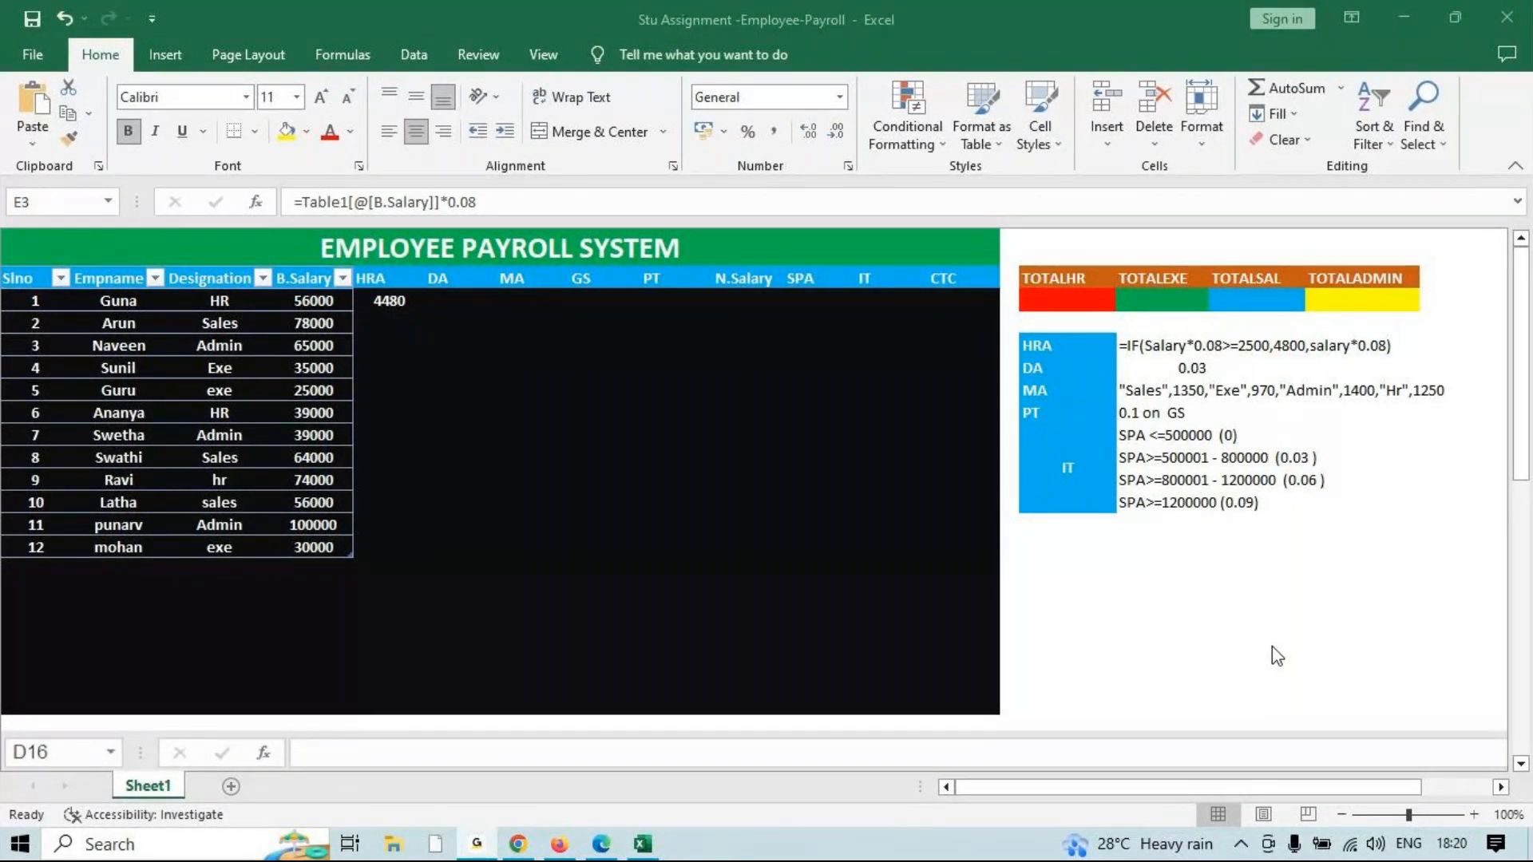
pyautogui.click(642, 844)
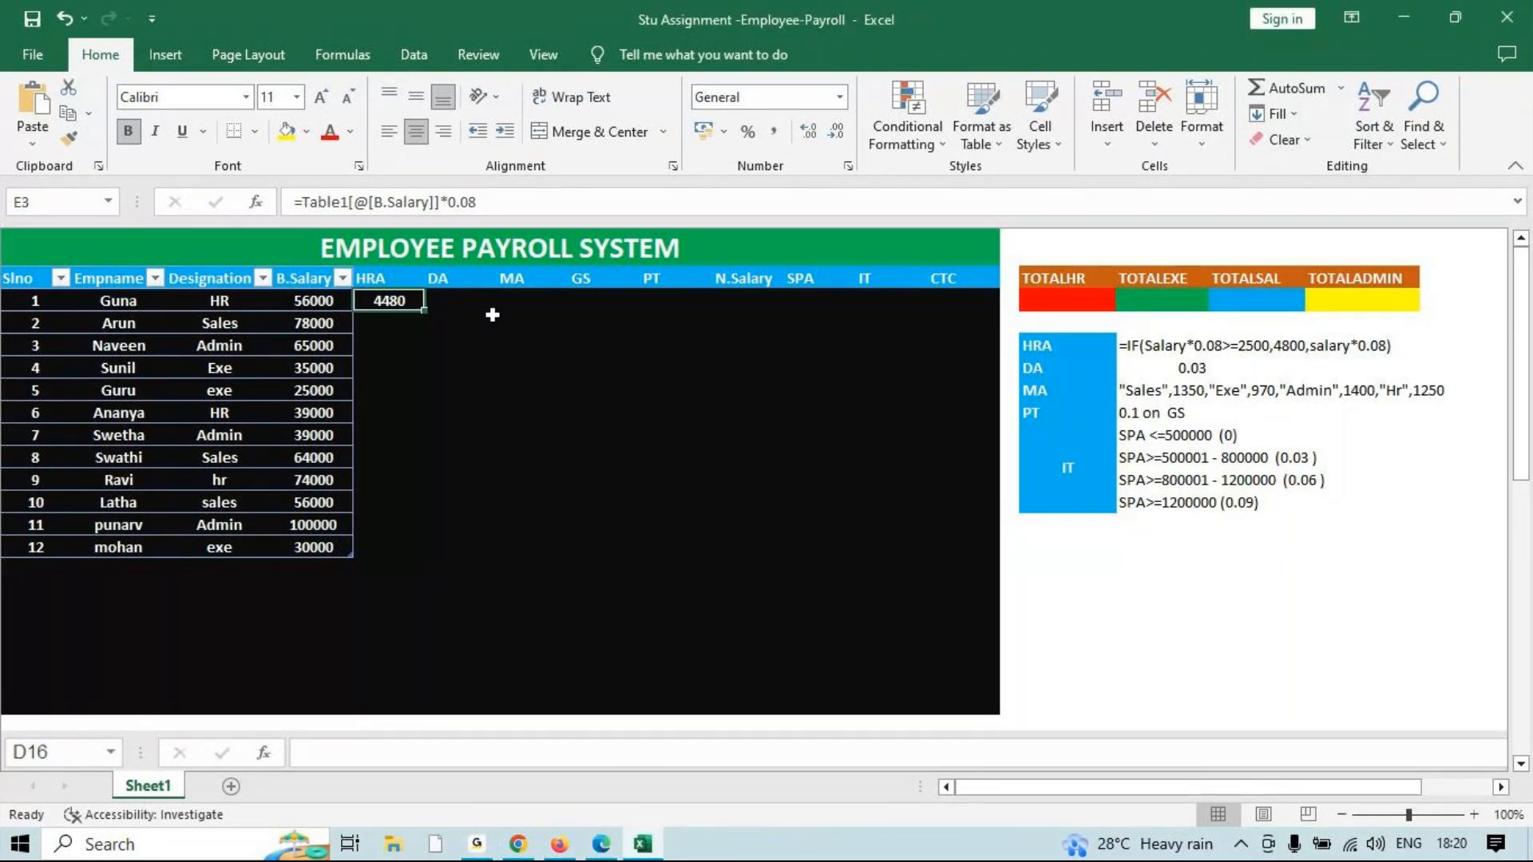
pyautogui.press('Down')
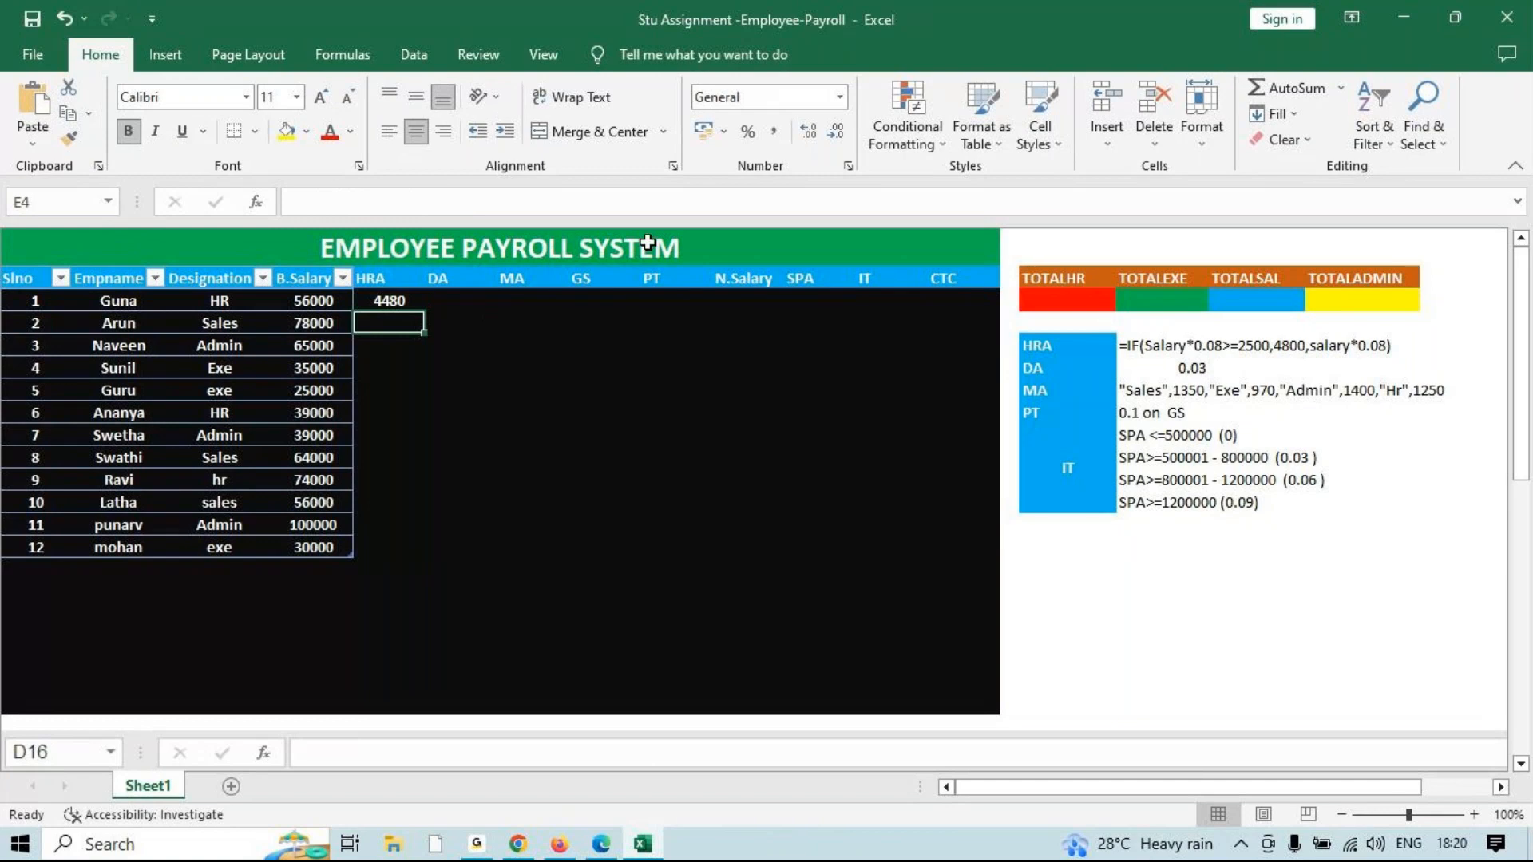
# Replace the trial formula in E3 with =IF([@[B.Salary]]*0.08>=2500,4800,[@[B.Salary]]*0.08).
pyautogui.click(423, 300)
pyautogui.press('Delete')
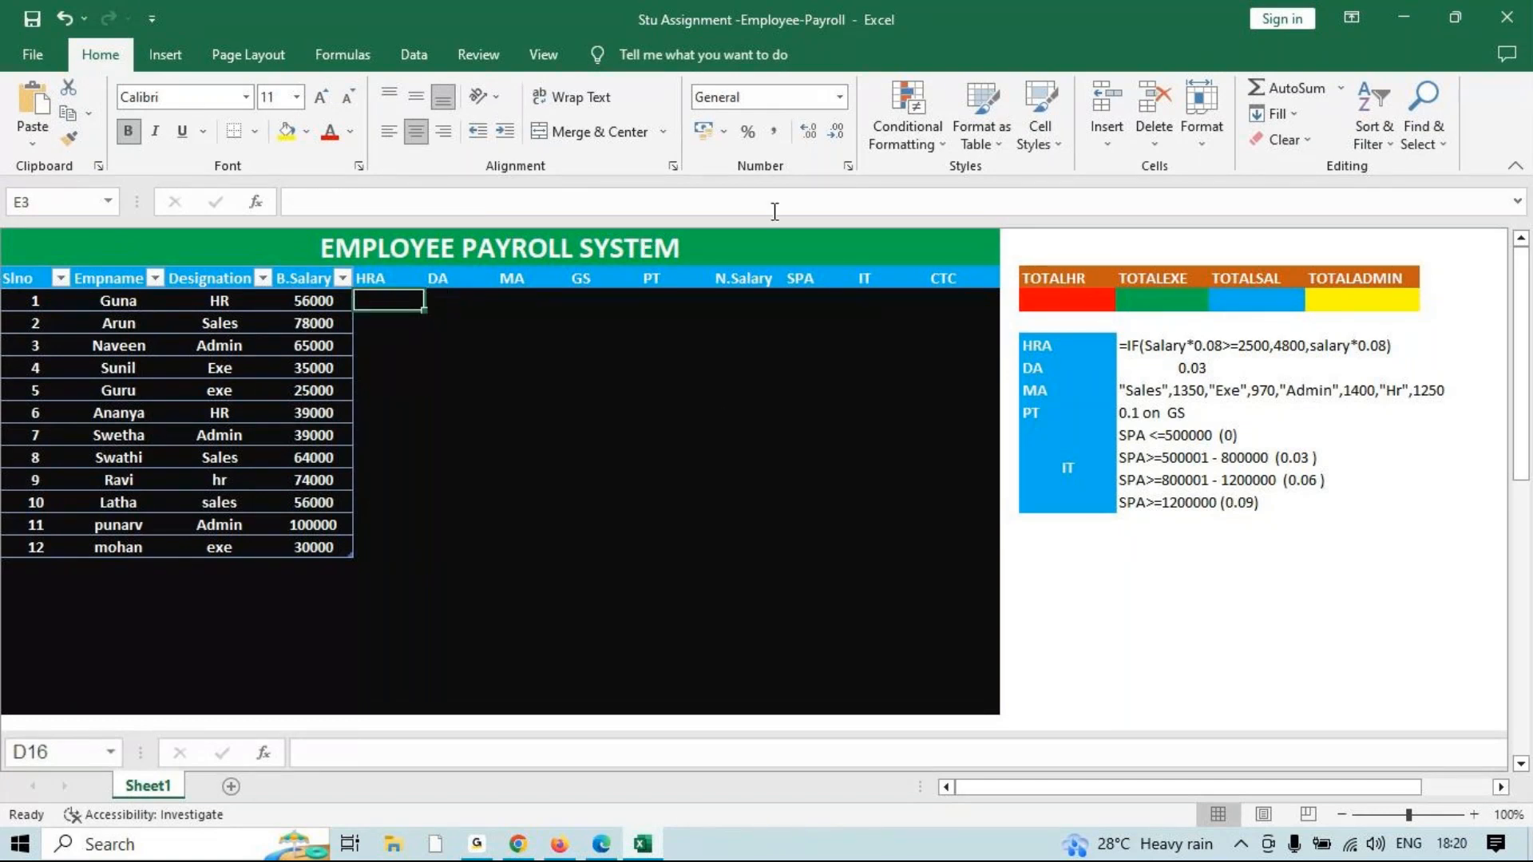
pyautogui.write('=')
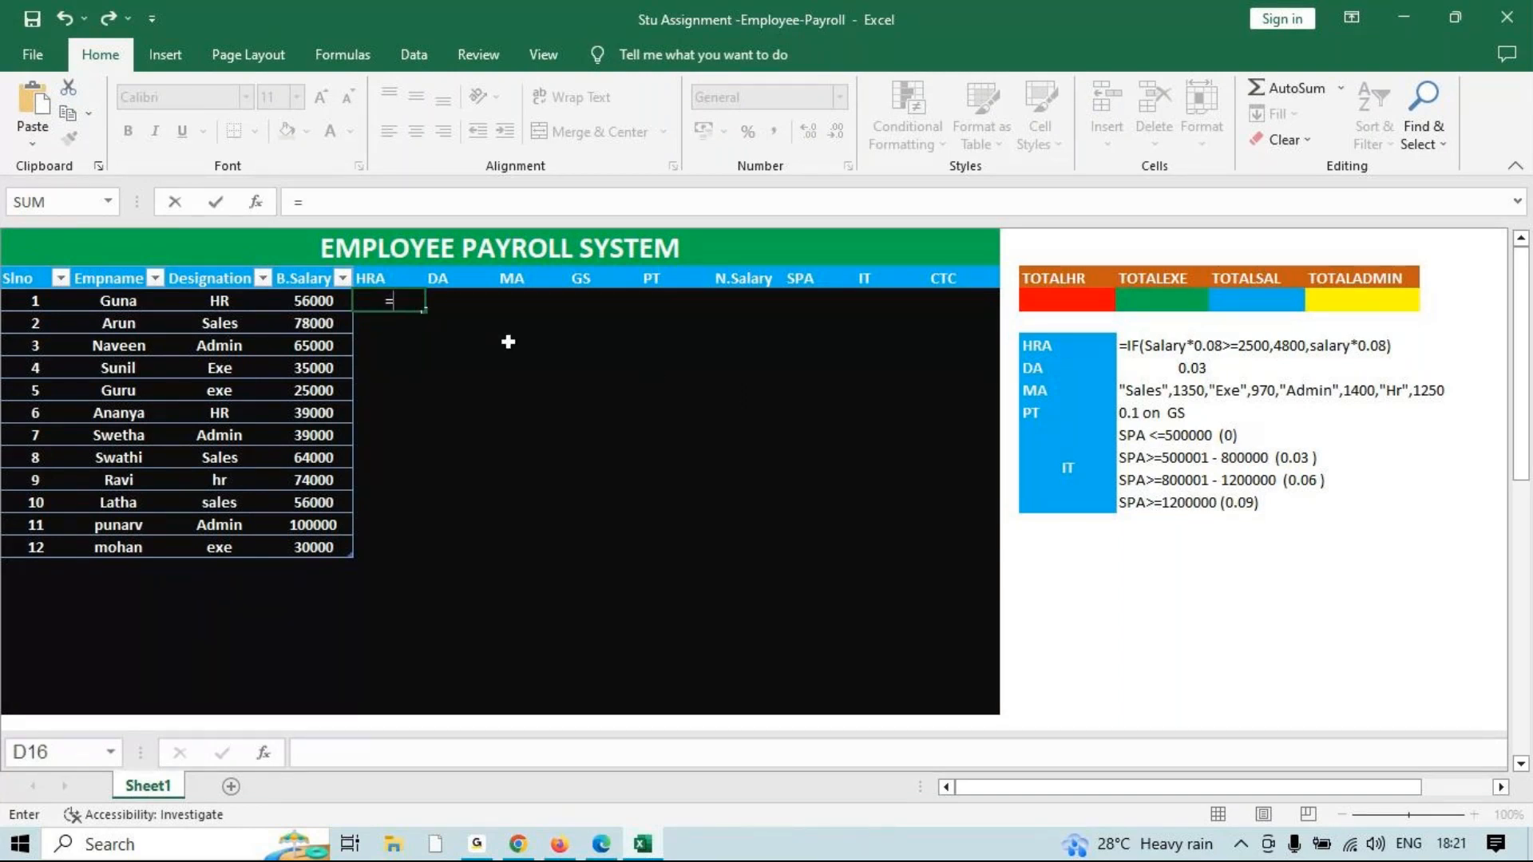
pyautogui.write('i')
pyautogui.press('Tab')
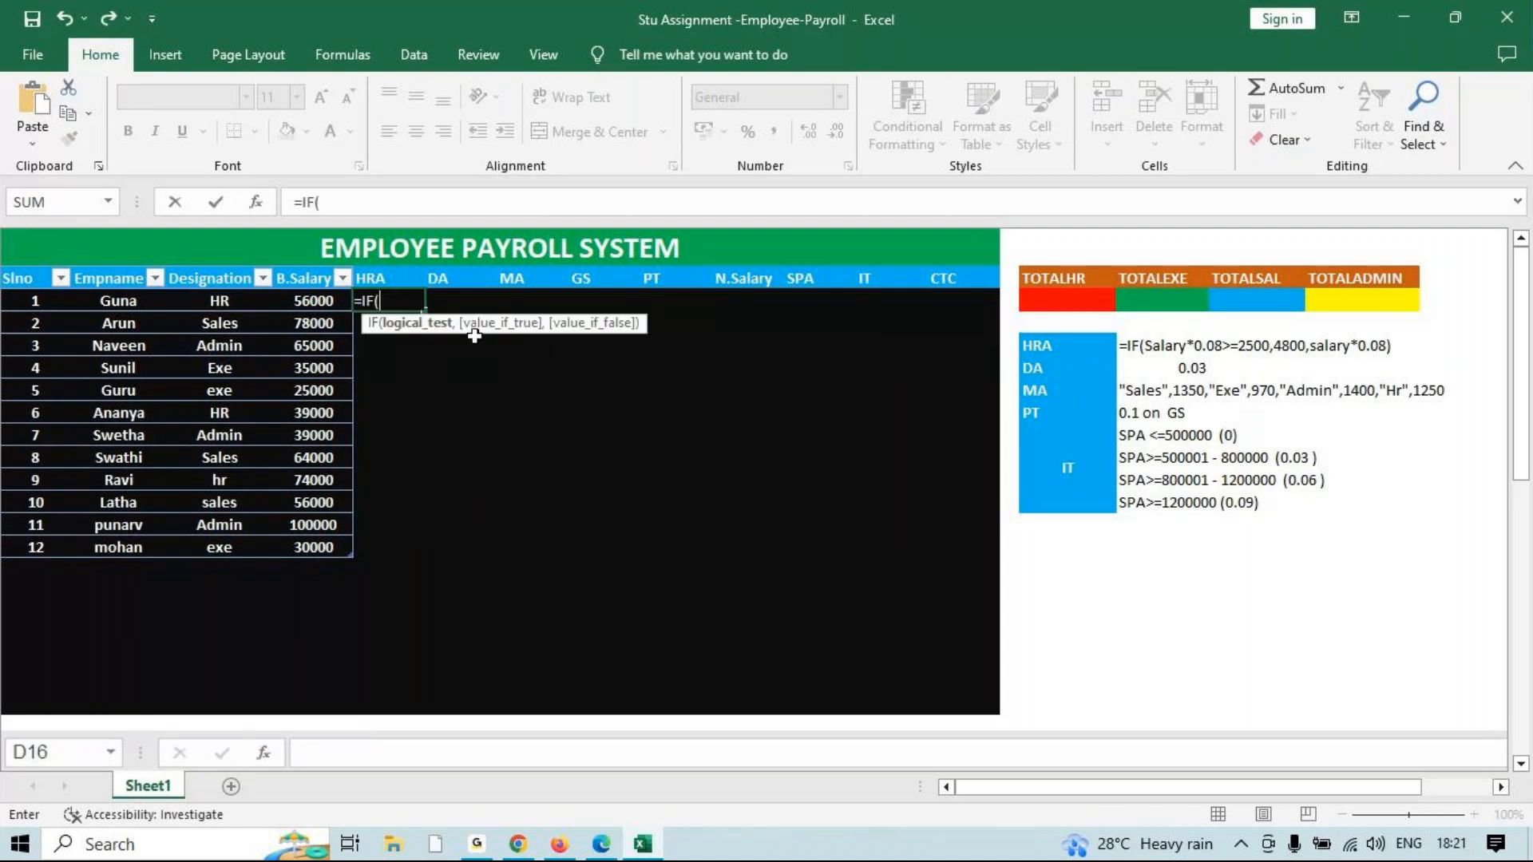
pyautogui.click(316, 298)
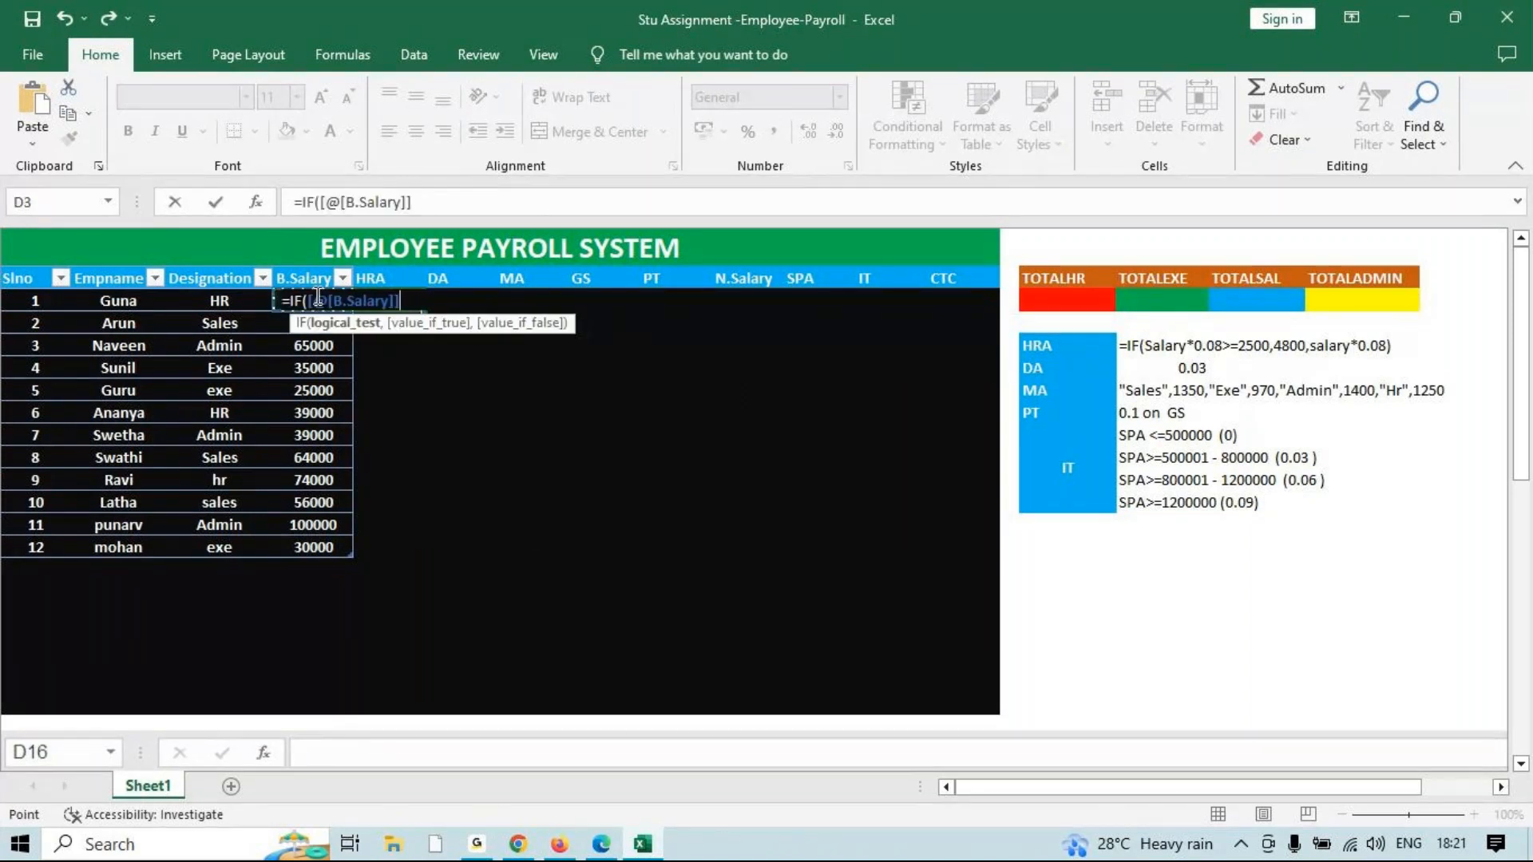
pyautogui.write('*0.08')
pyautogui.write('>=')
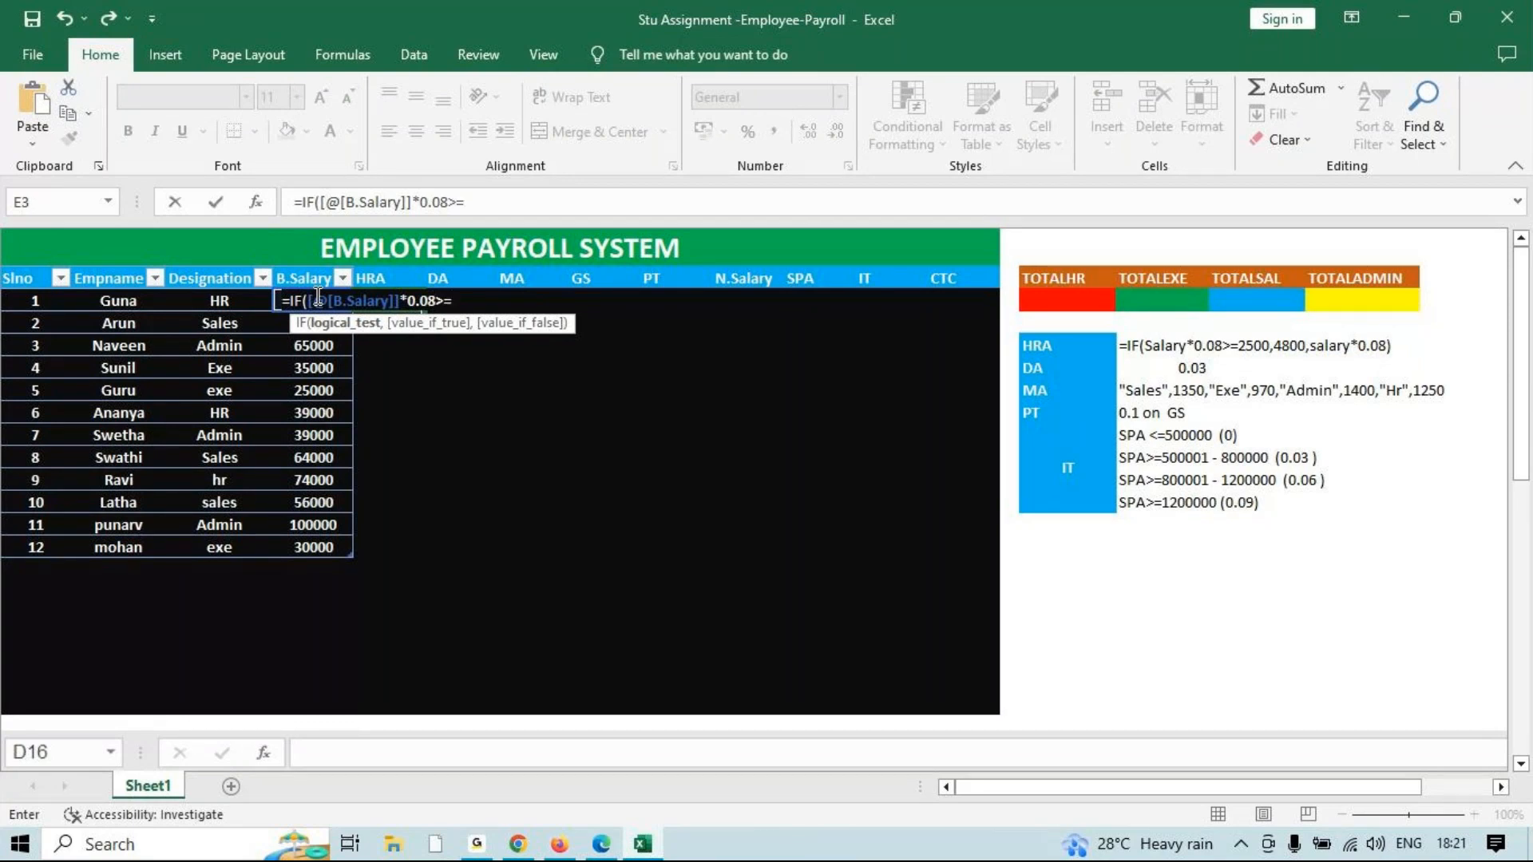
pyautogui.write('2500,')
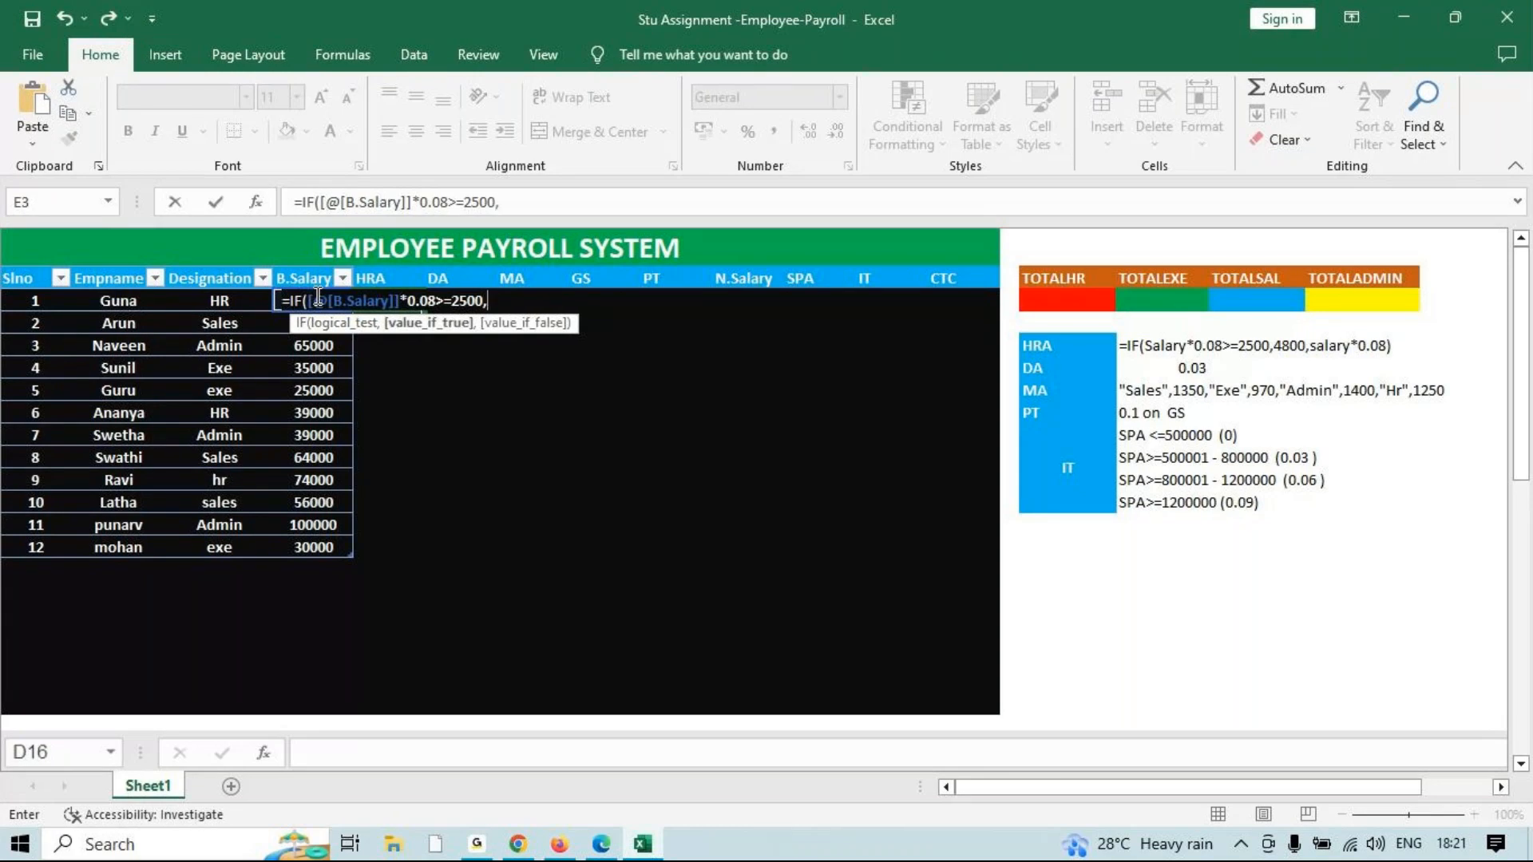
pyautogui.write('4800')
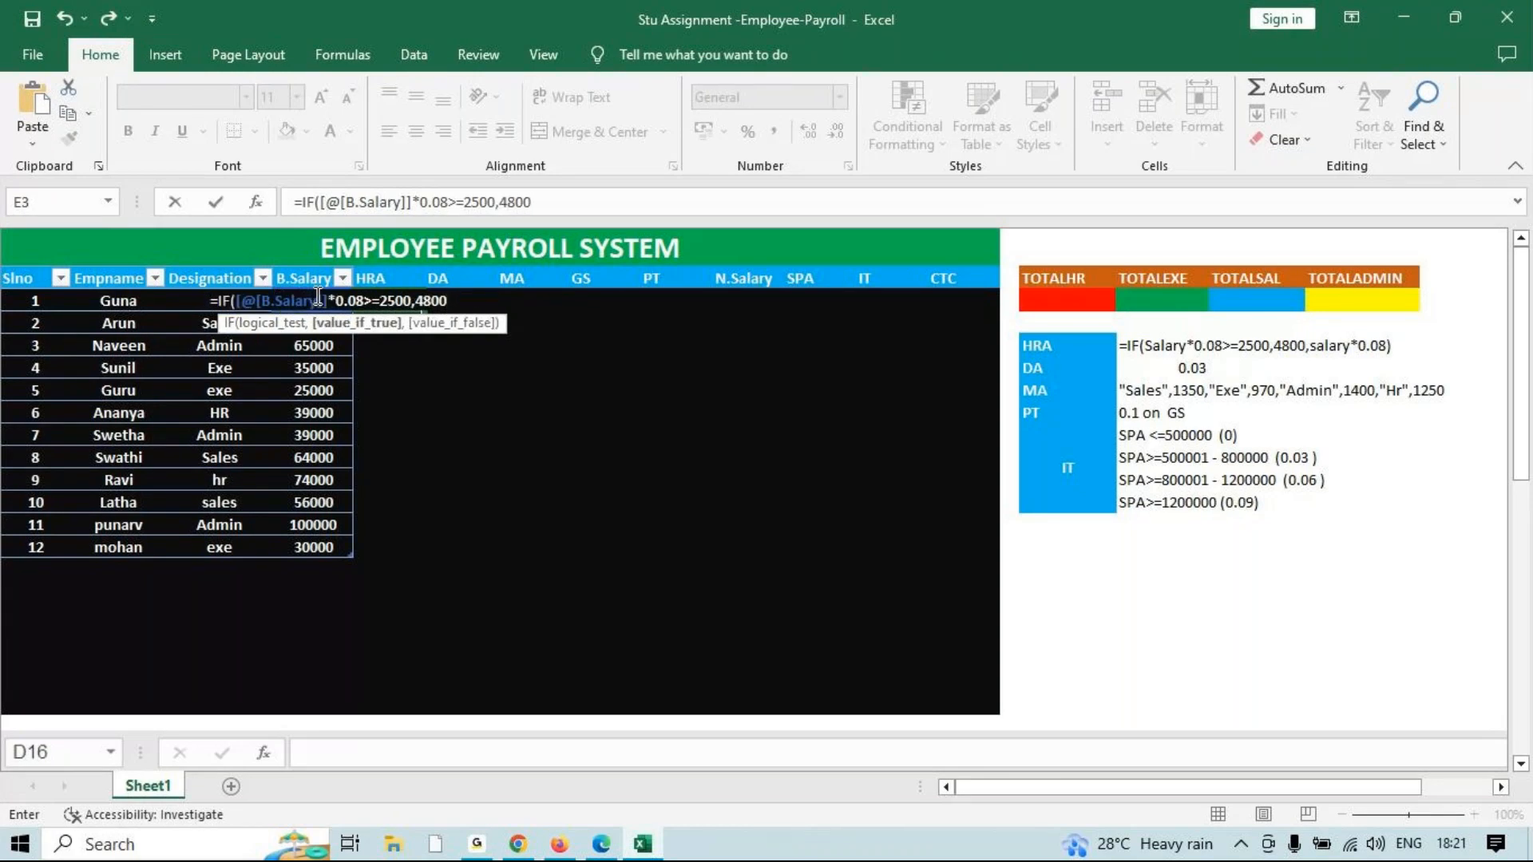
pyautogui.write(',')
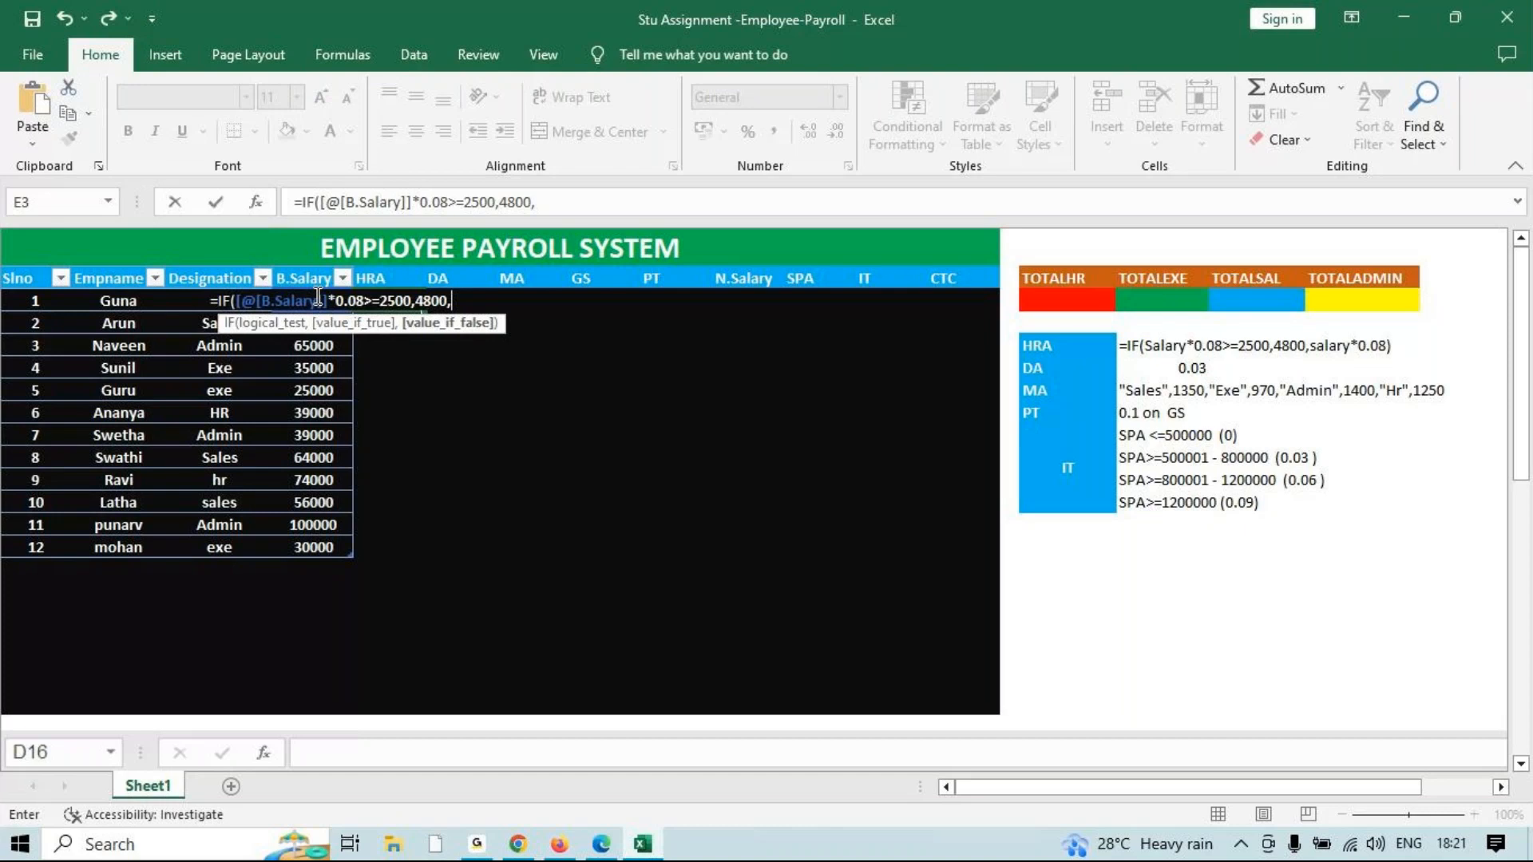
pyautogui.click(318, 297)
pyautogui.write('*0.08)')
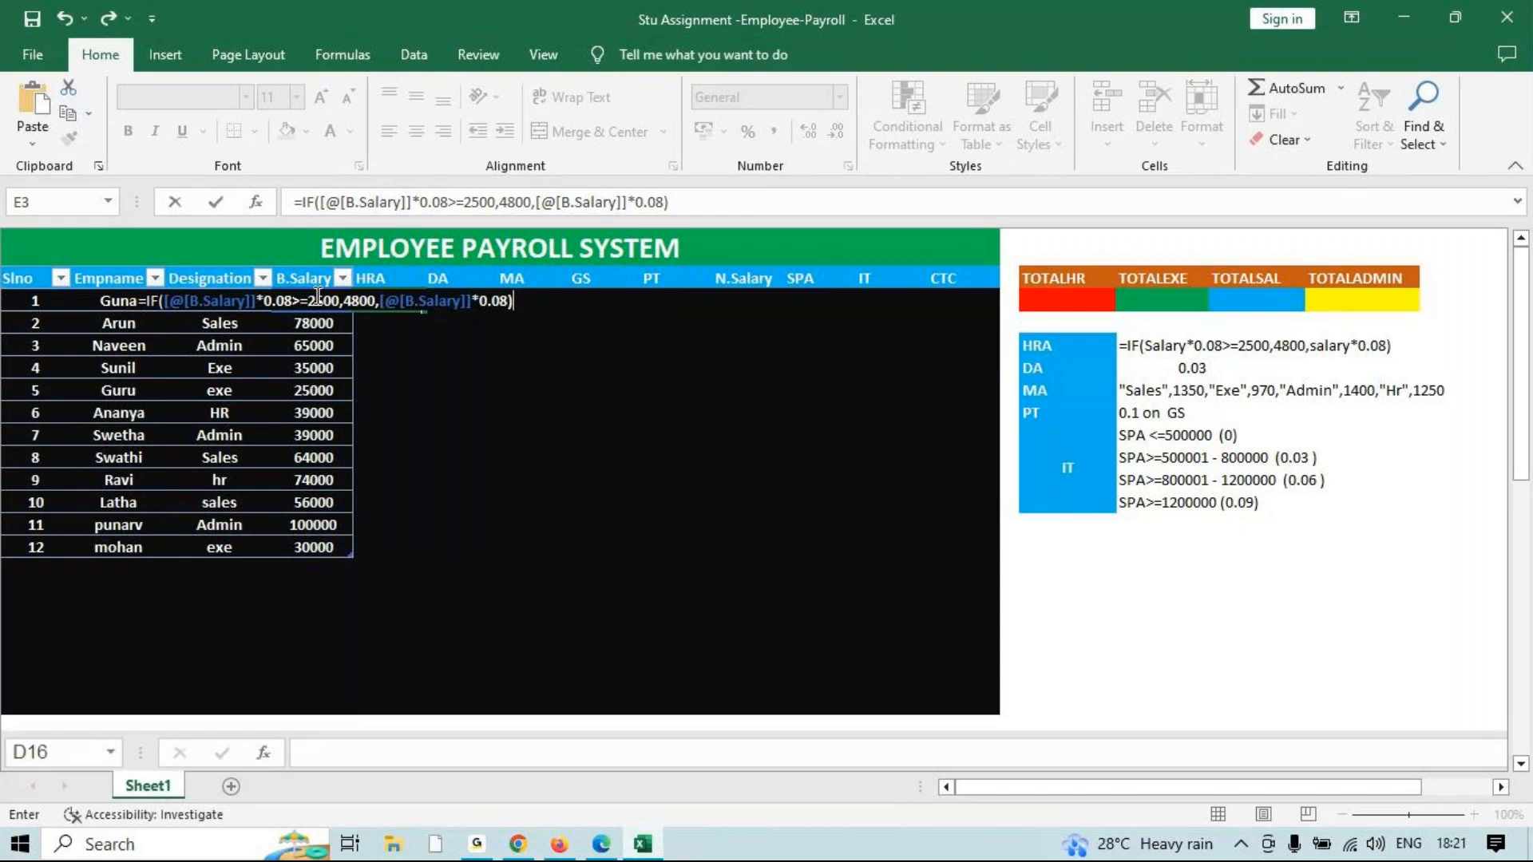
pyautogui.press('Return')
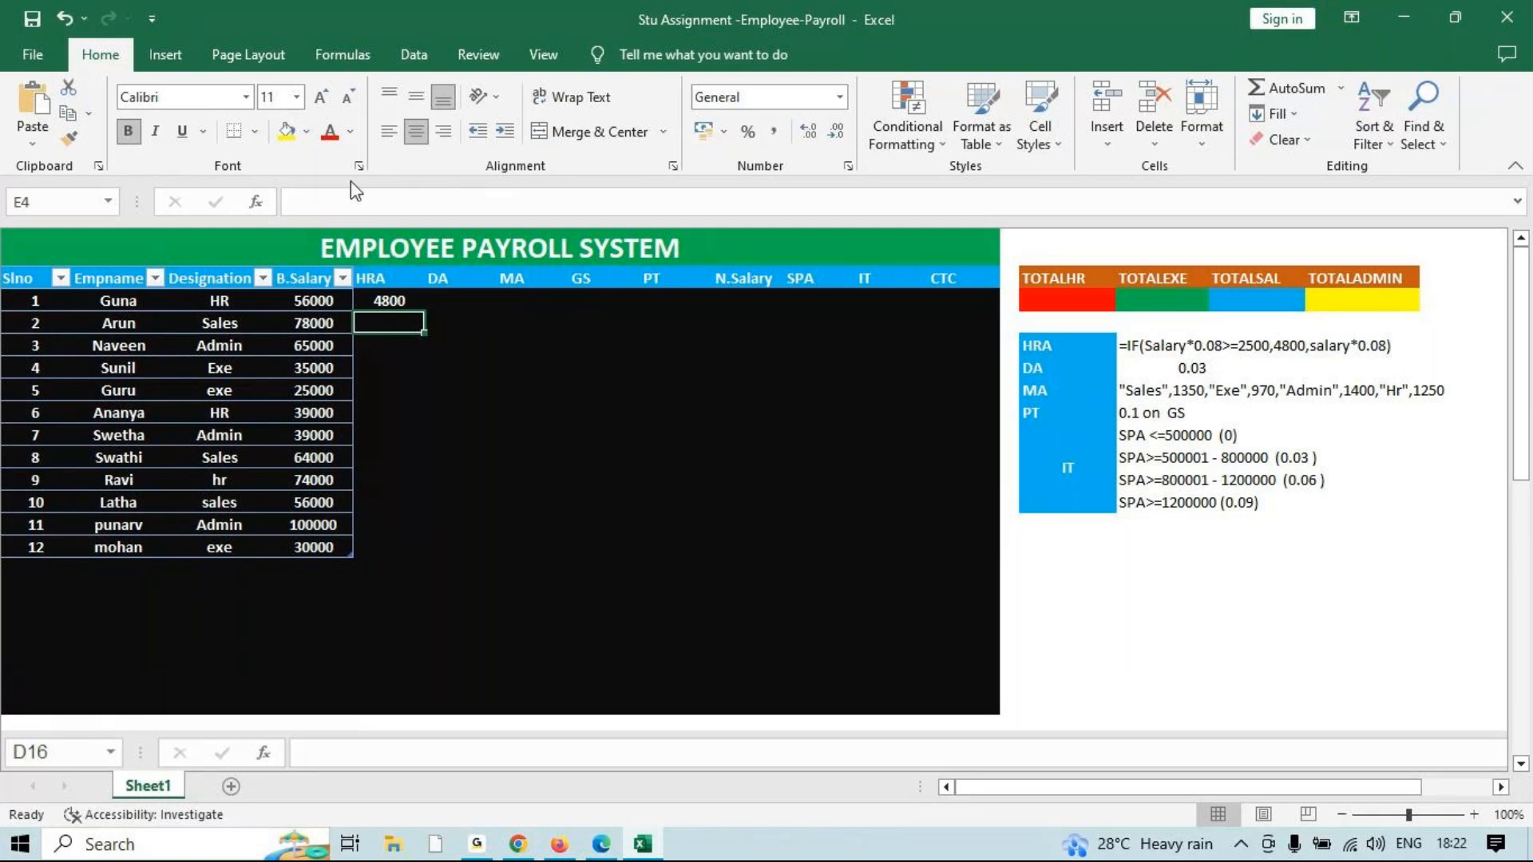
# Fill the HRA formula from E3 down to the twelfth employee's row, E14.
pyautogui.click(411, 301)
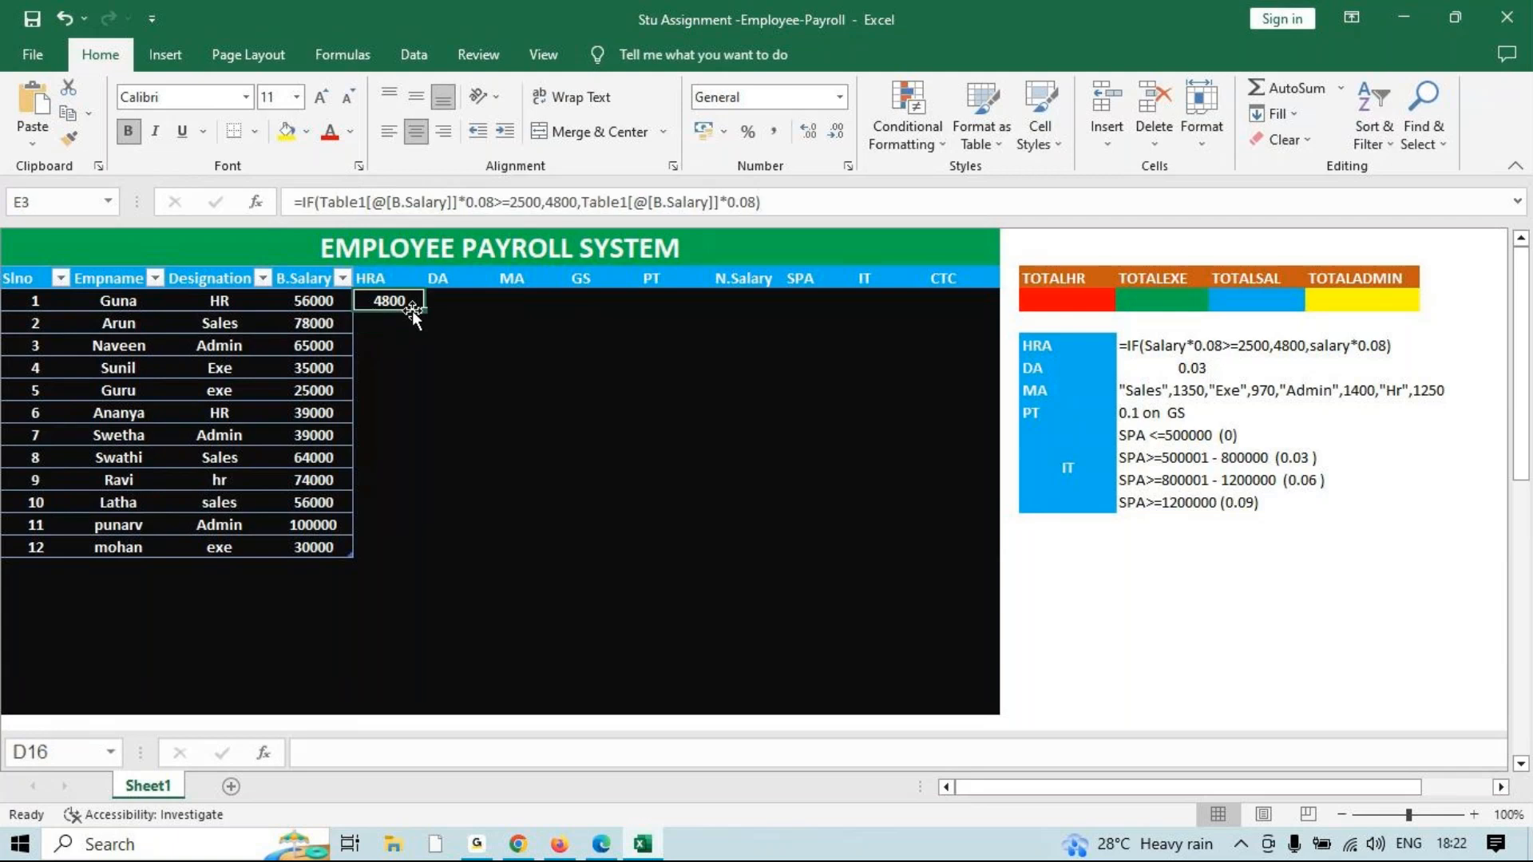
pyautogui.moveTo(423, 311); pyautogui.dragTo(408, 559)
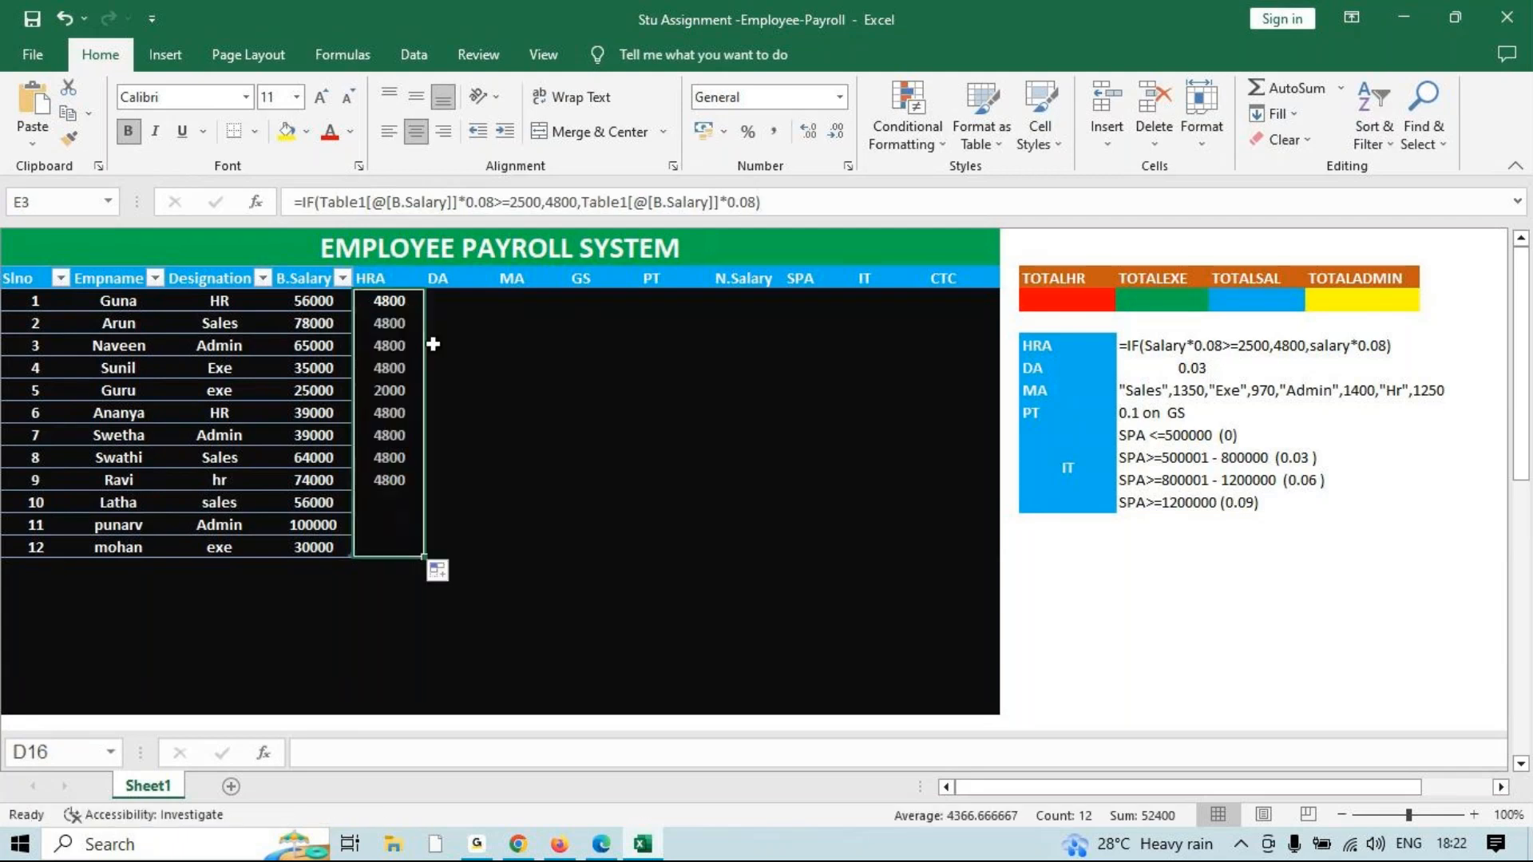
pyautogui.click(434, 301)
pyautogui.moveTo(314, 301); pyautogui.dragTo(313, 323)
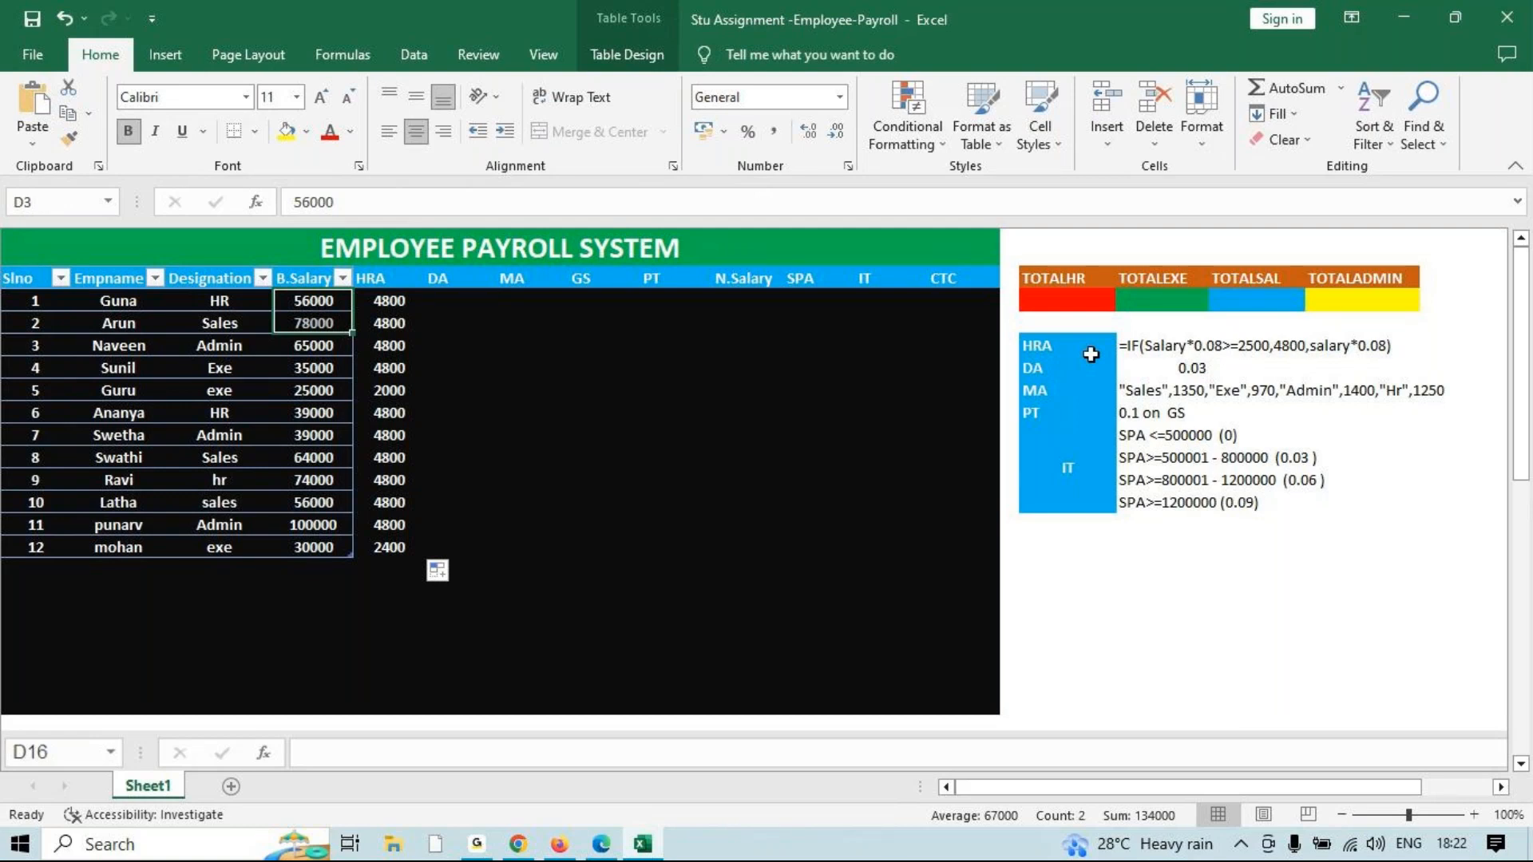
# Calculate the first employee's DA in F3 as the basic salary multiplied by the 0.03 rate from the reference list.
pyautogui.click(446, 298)
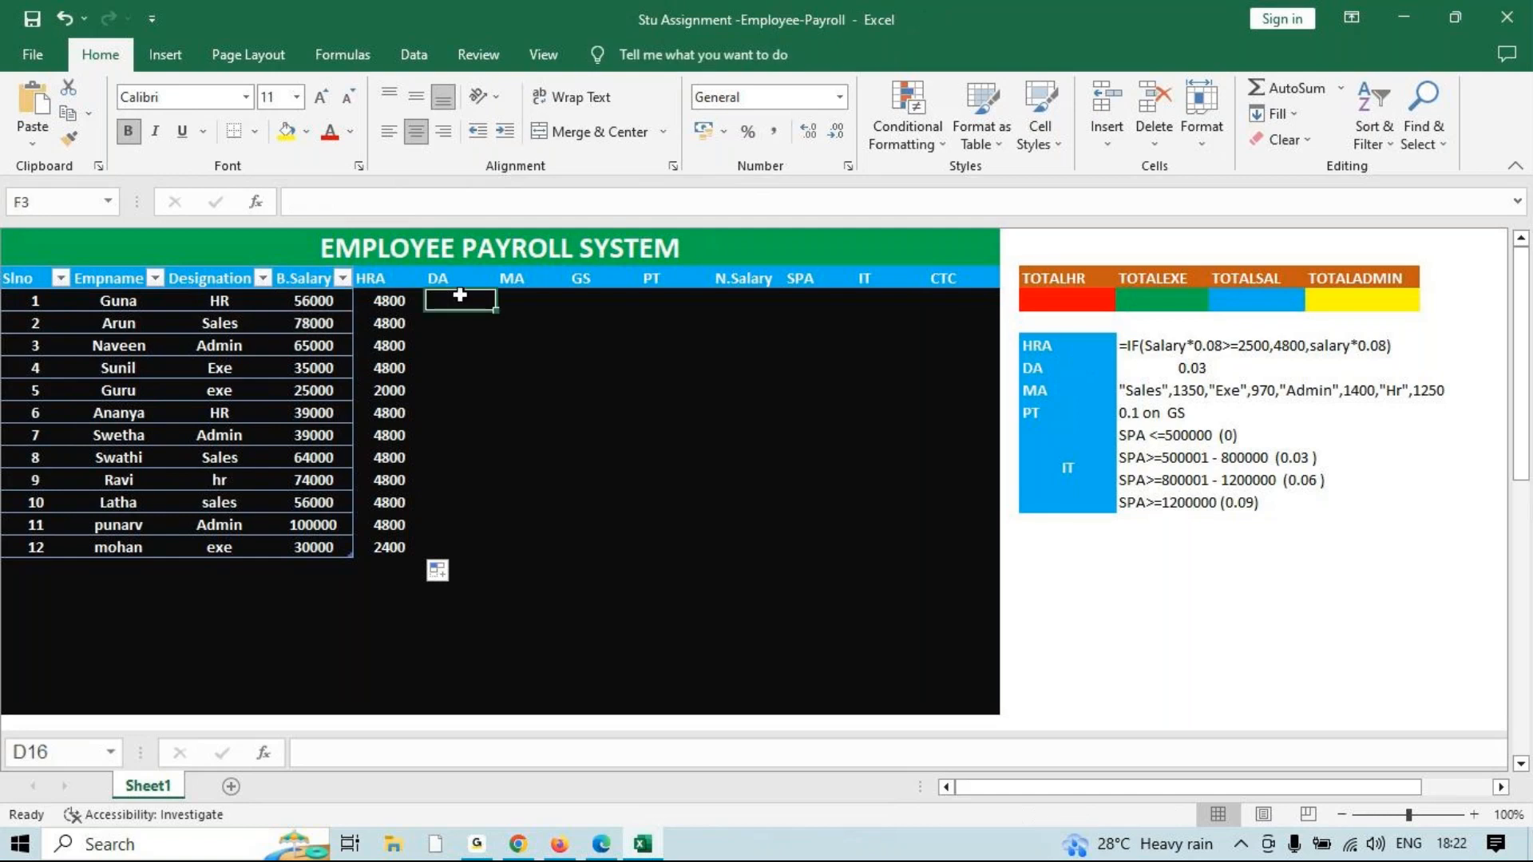
pyautogui.click(1169, 369)
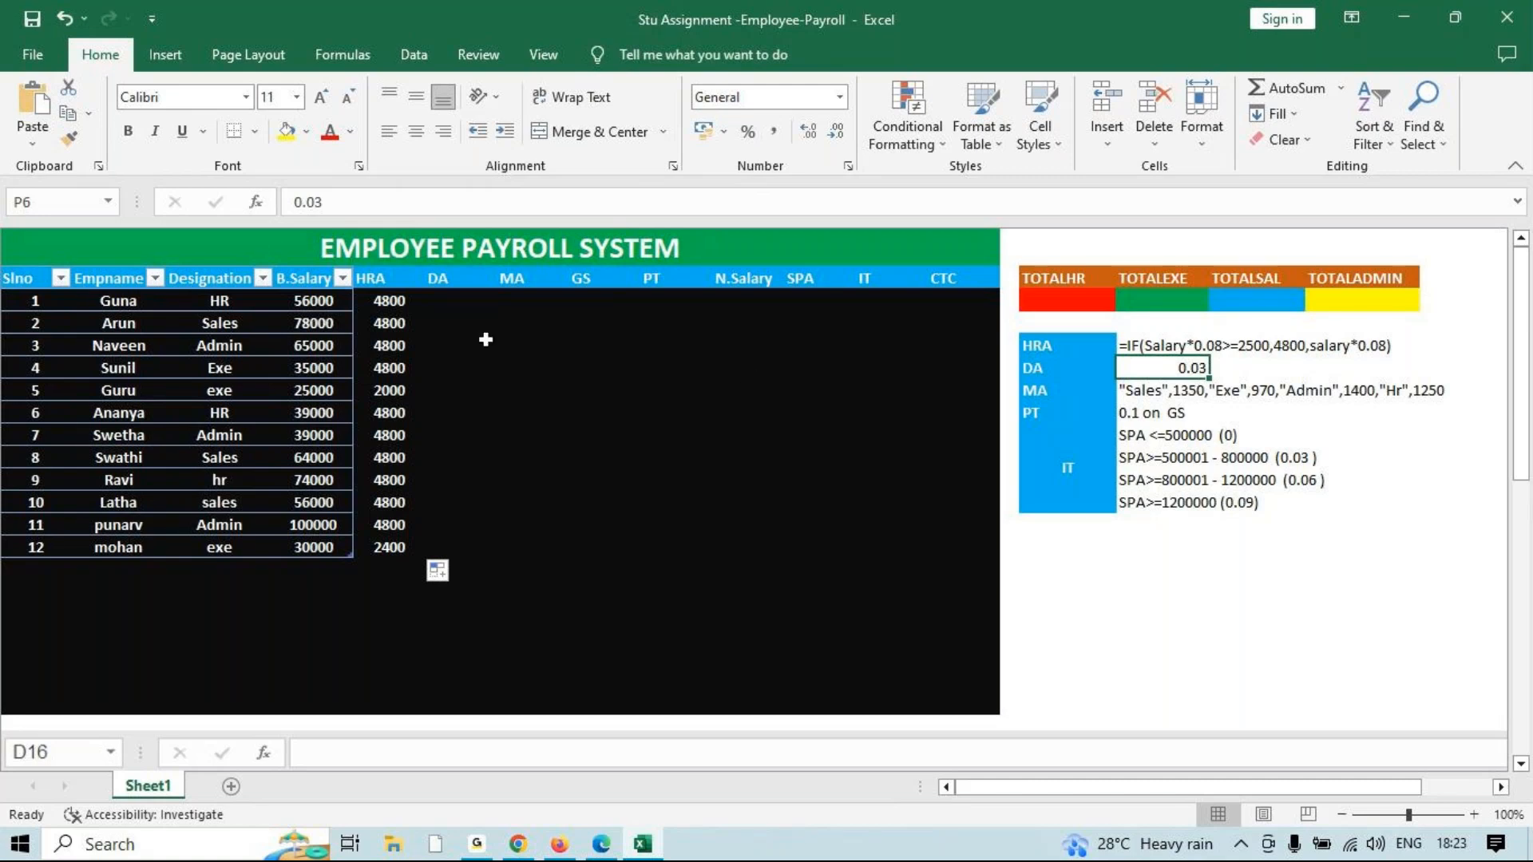
pyautogui.click(432, 304)
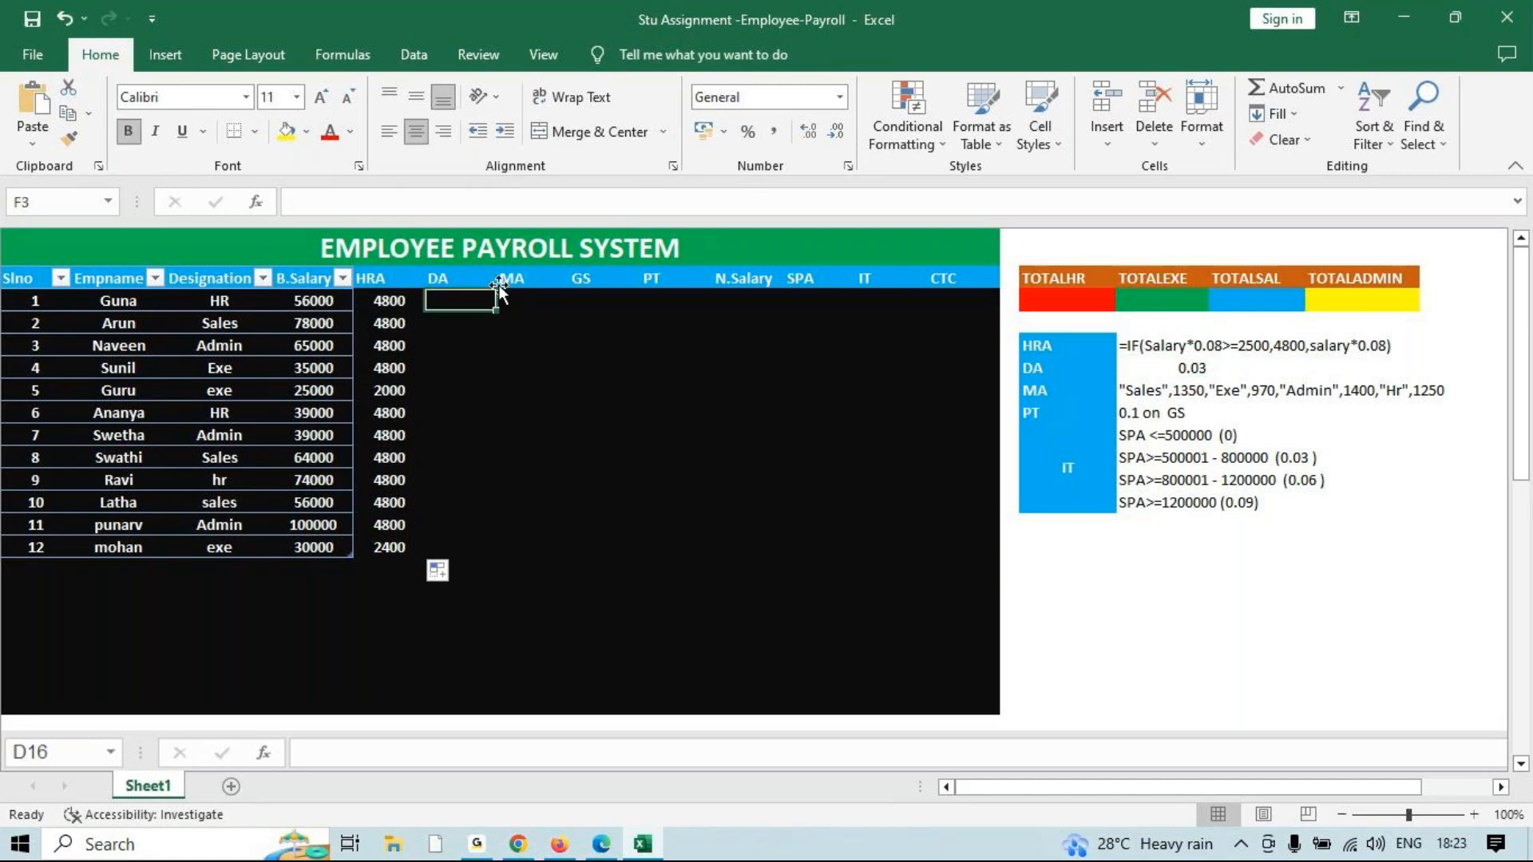
pyautogui.write('=')
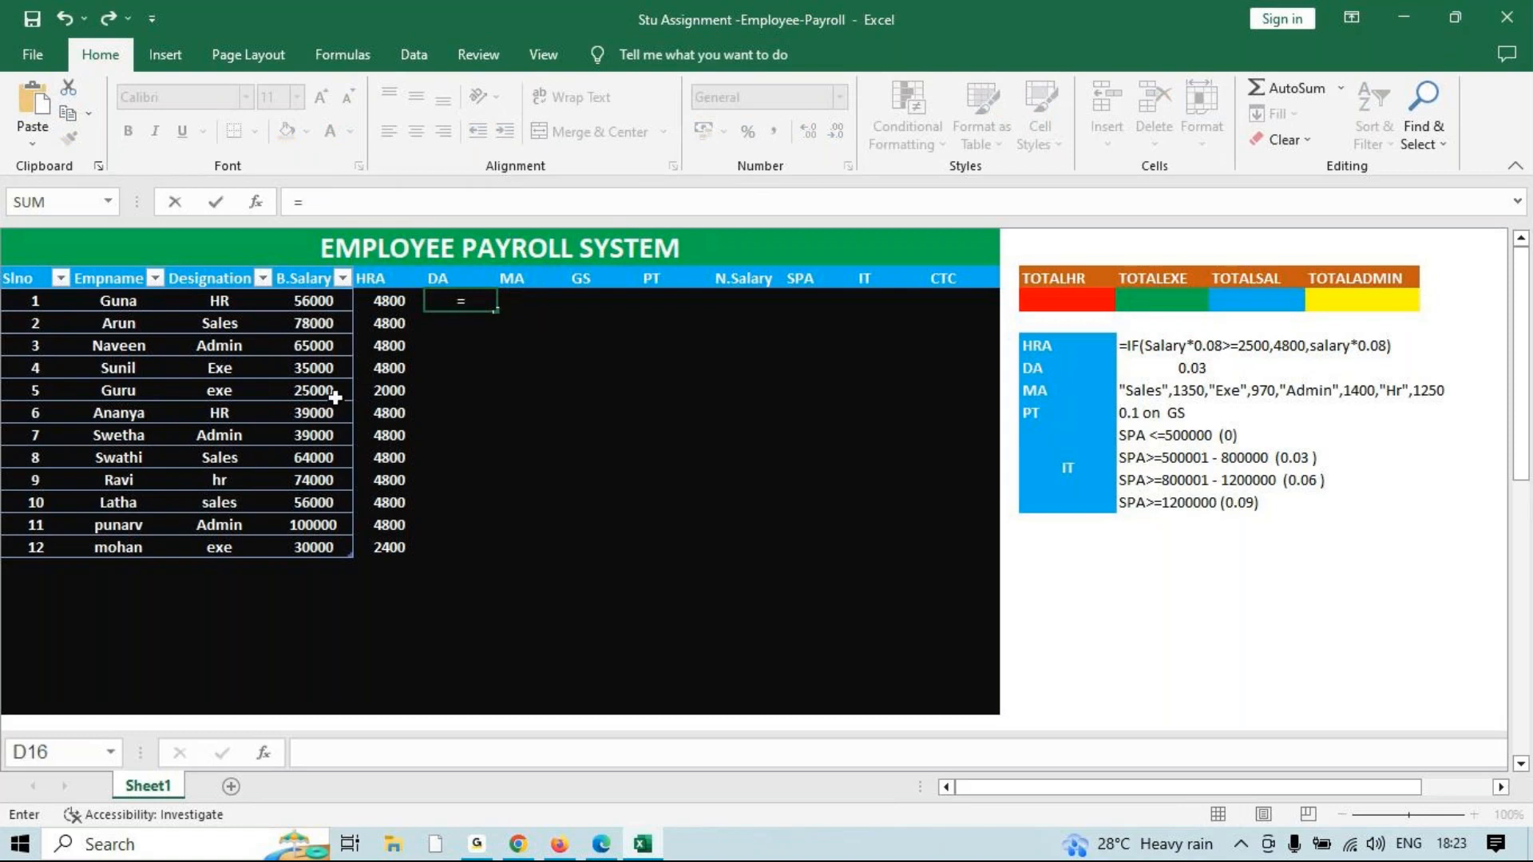
pyautogui.click(307, 309)
pyautogui.write('*')
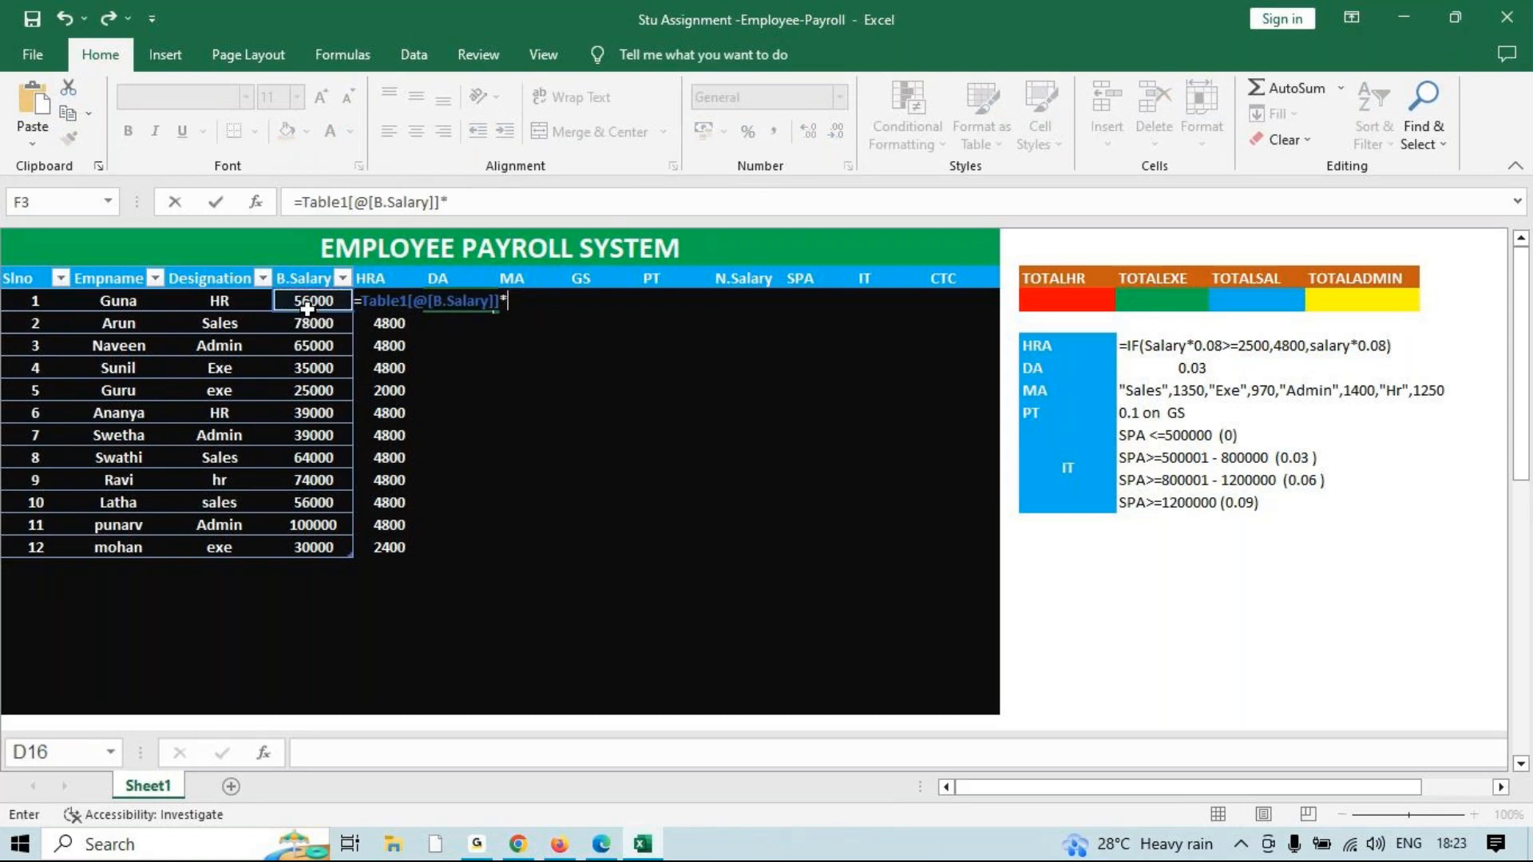
pyautogui.write('0.03')
pyautogui.moveTo(562, 843)
pyautogui.moveTo(581, 792)
pyautogui.press('Return')
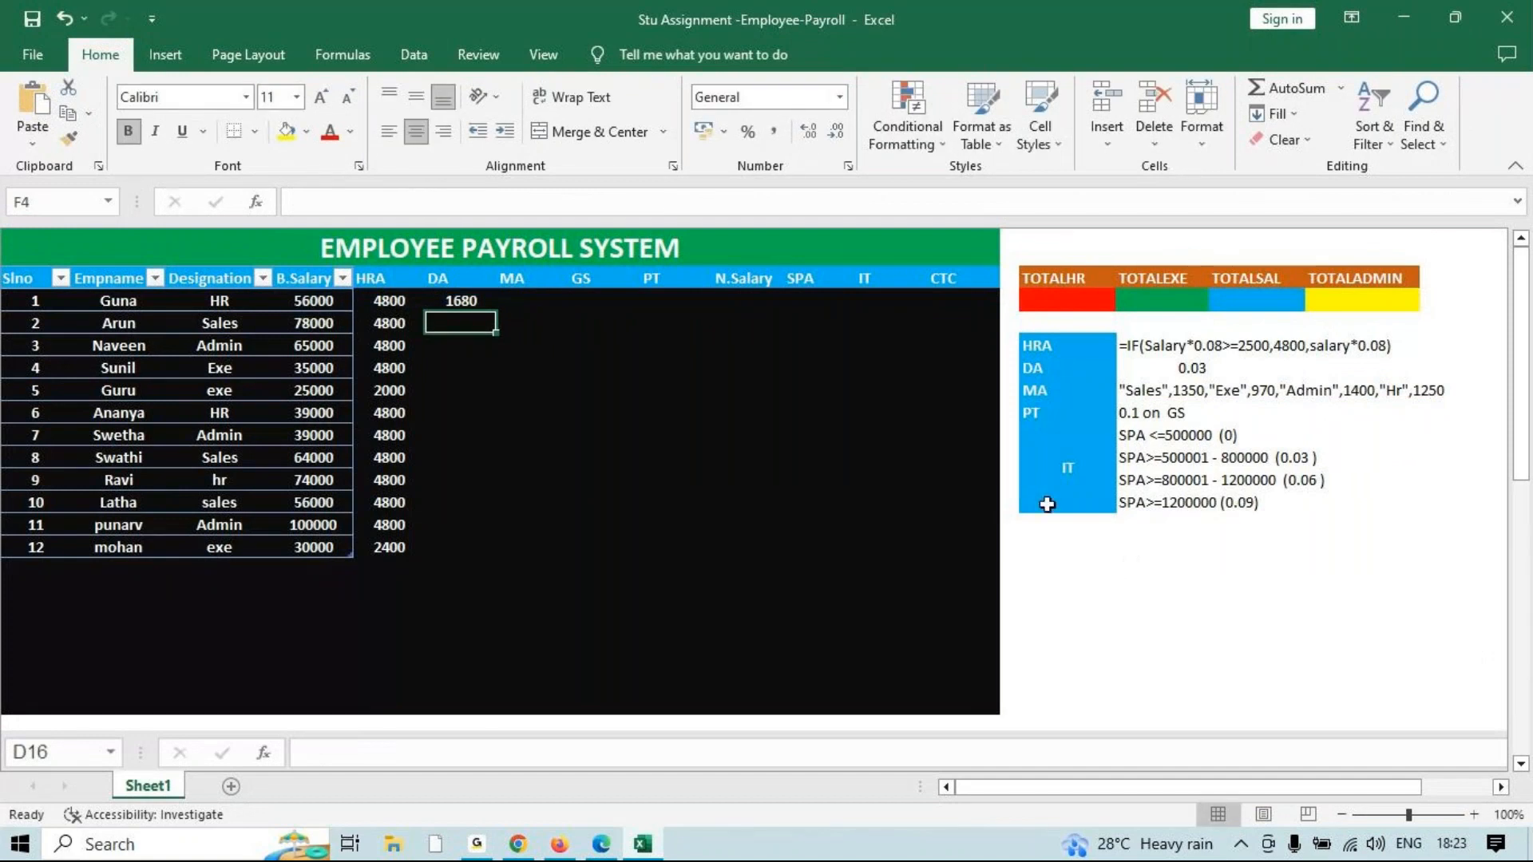
# Fill the DA formula from F3 down to F14 and select the first MA cell, G3.
pyautogui.click(461, 300)
pyautogui.moveTo(496, 311); pyautogui.dragTo(460, 558)
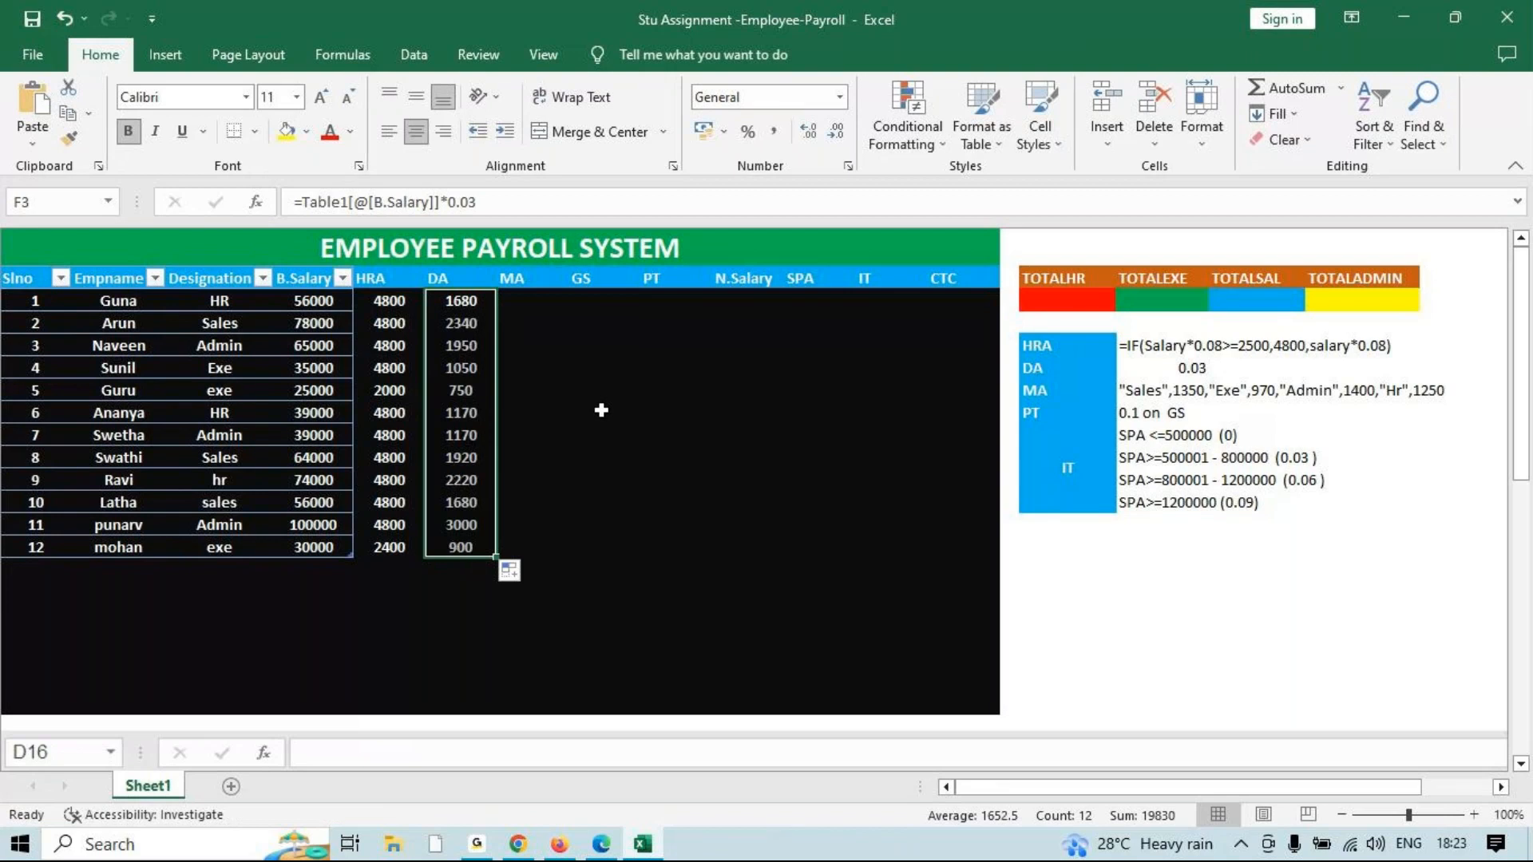
pyautogui.click(542, 309)
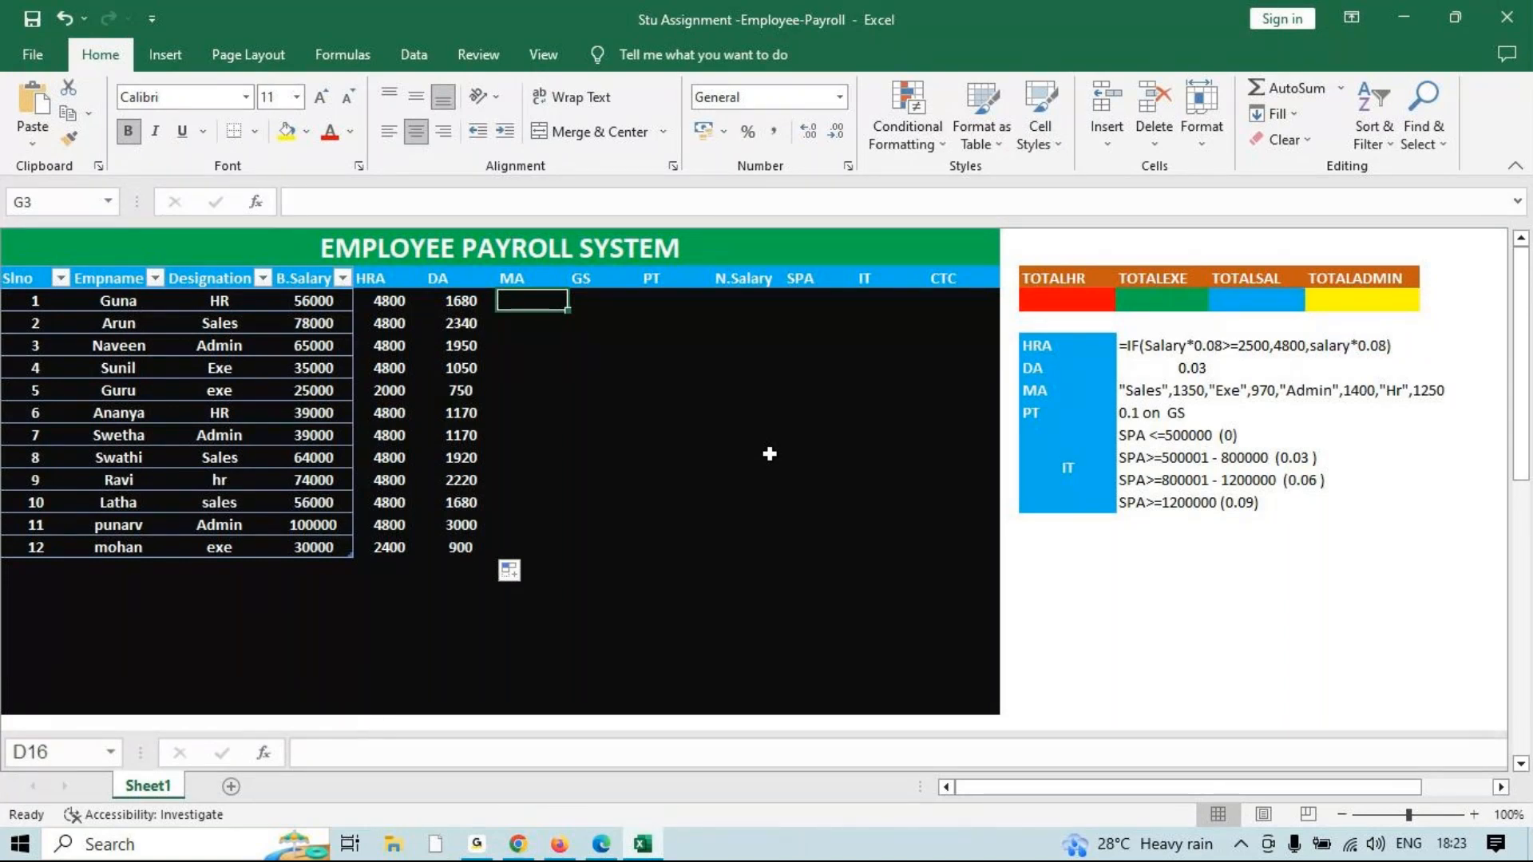
pyautogui.write('=IF(')
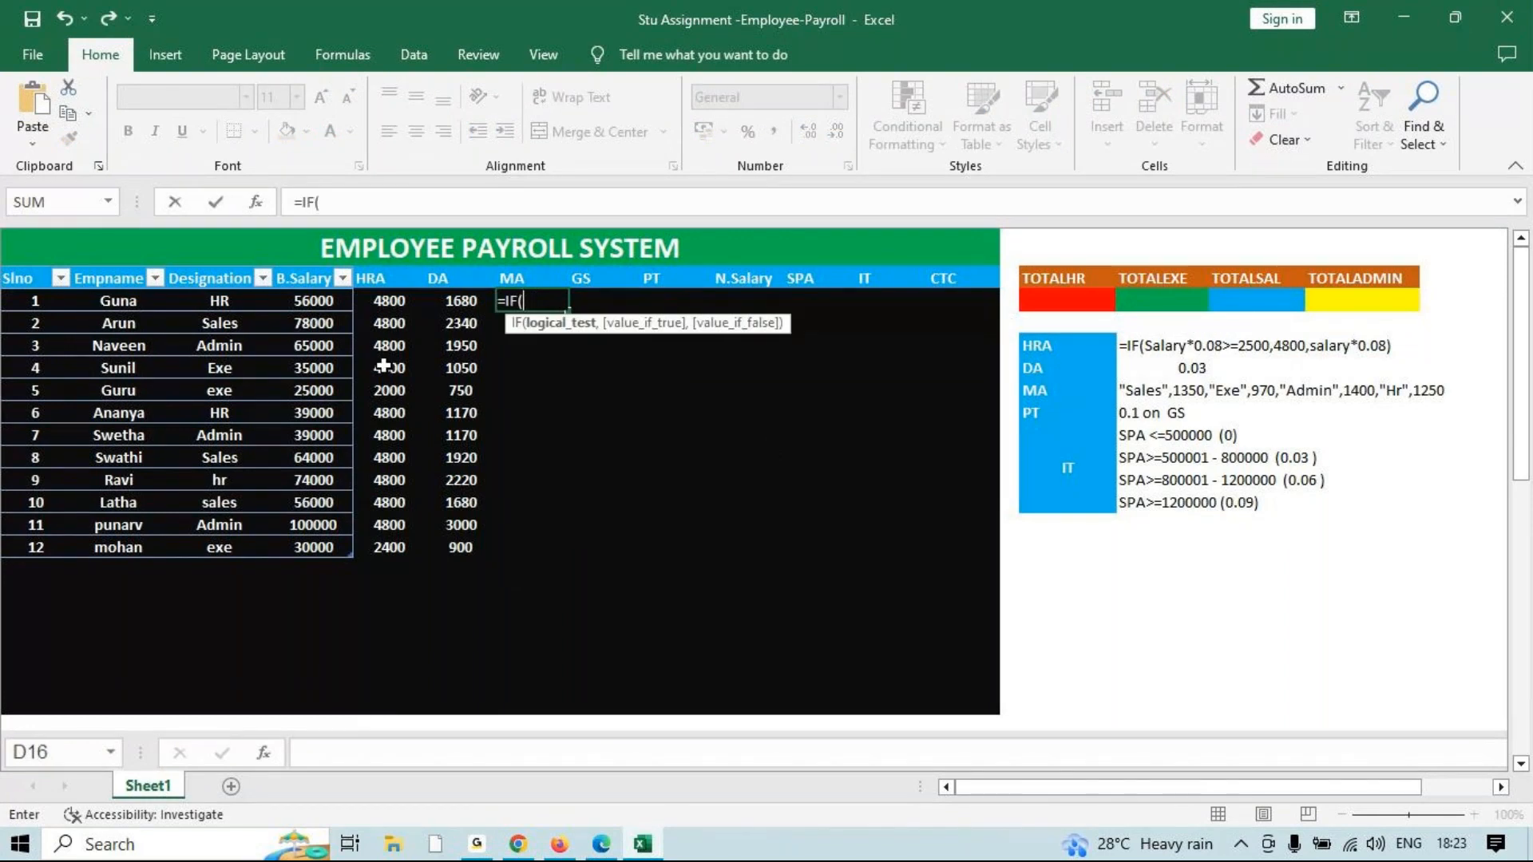
pyautogui.click(229, 301)
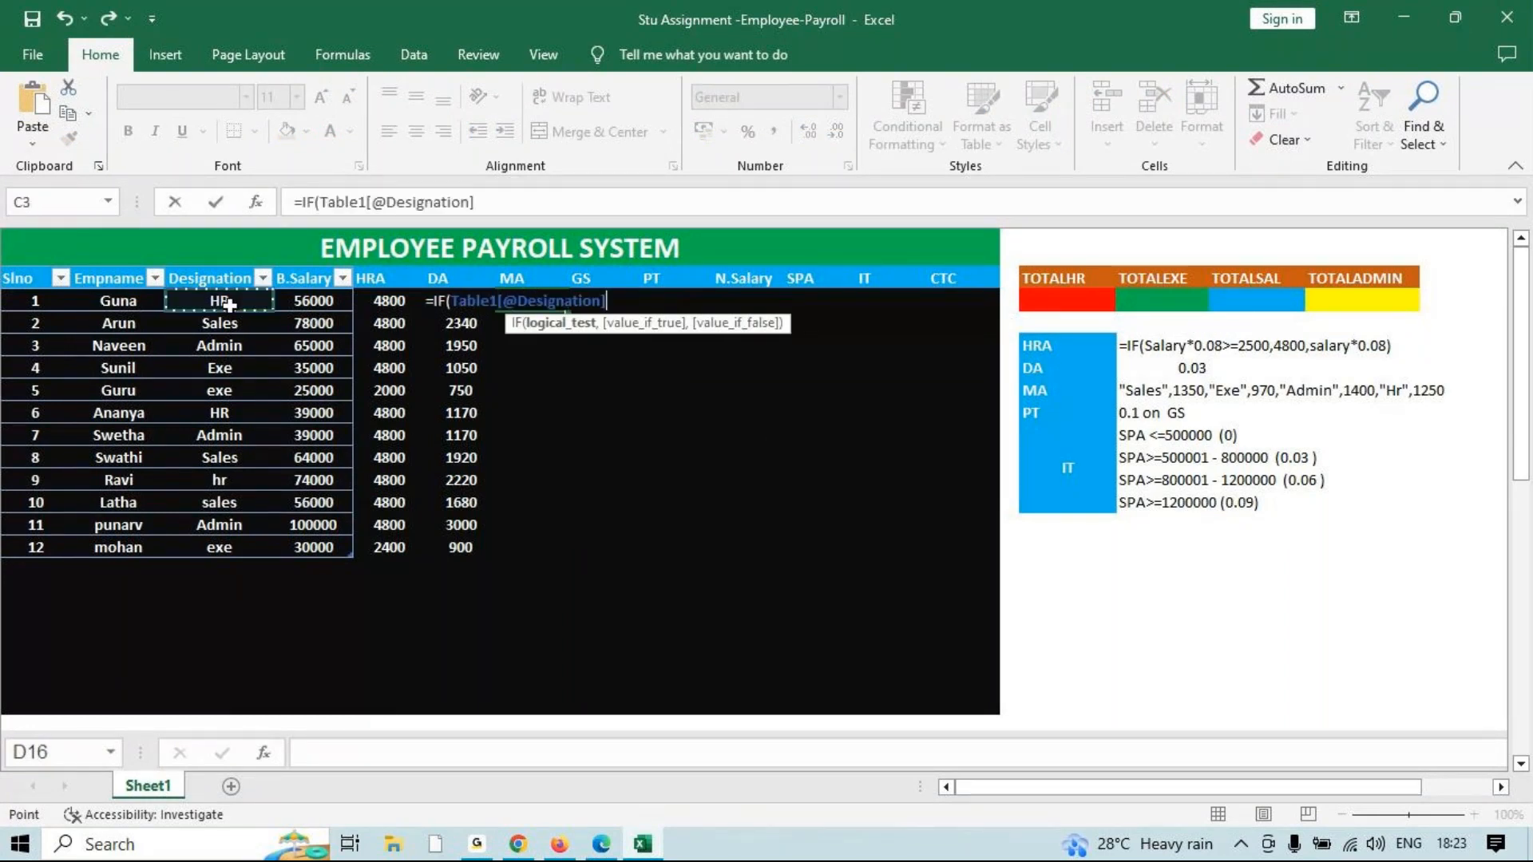
pyautogui.write('="sales')
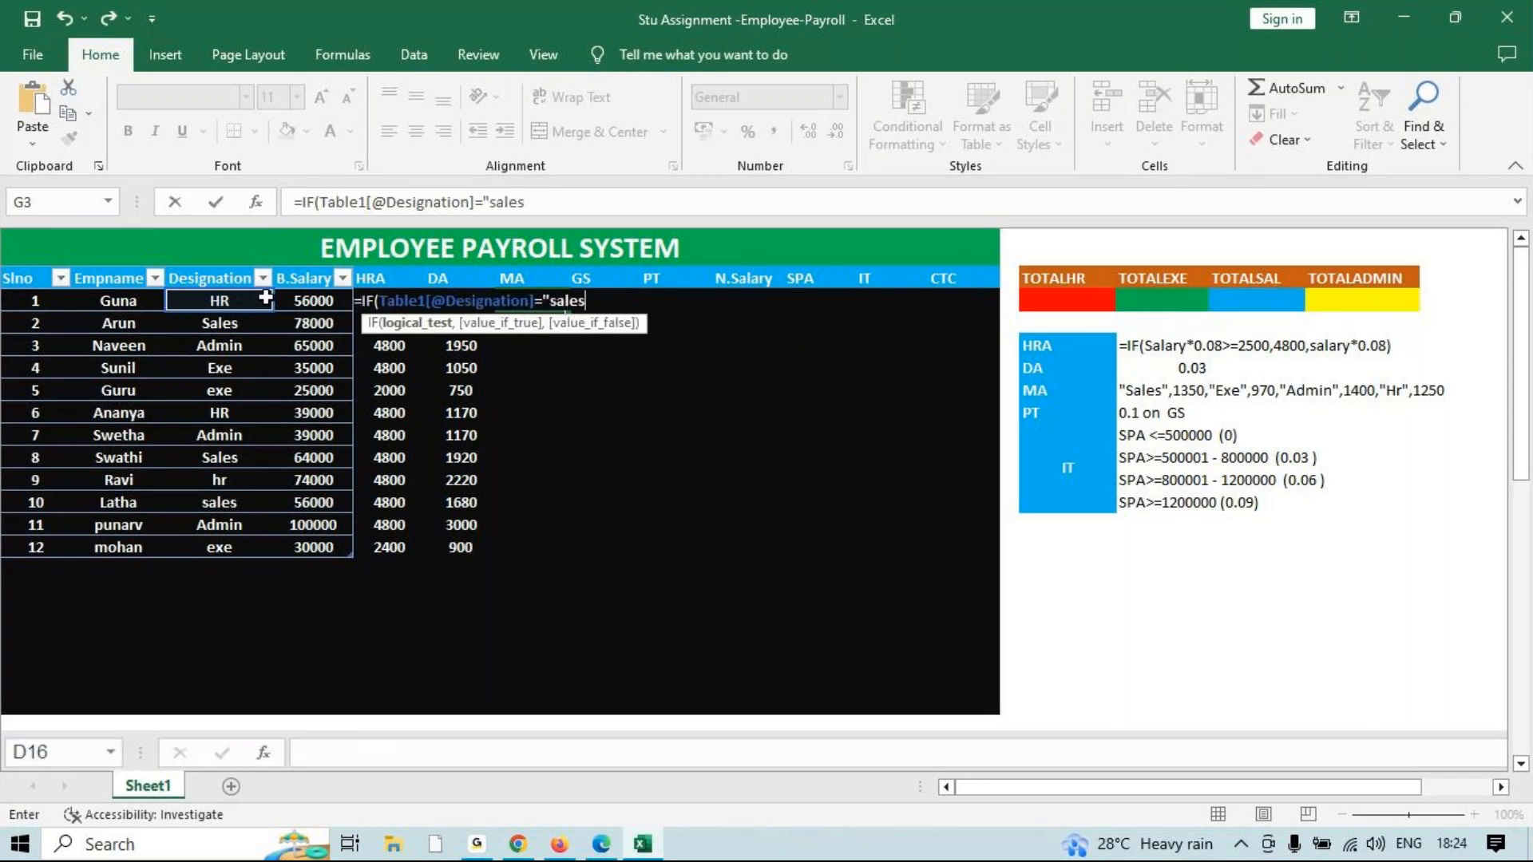
pyautogui.press('Escape')
# Clear the DA values in F3:F14 and recalculate F3 as the first employee's basic salary multiplied by 3%.
pyautogui.moveTo(461, 301); pyautogui.dragTo(455, 551)
pyautogui.press('Delete')
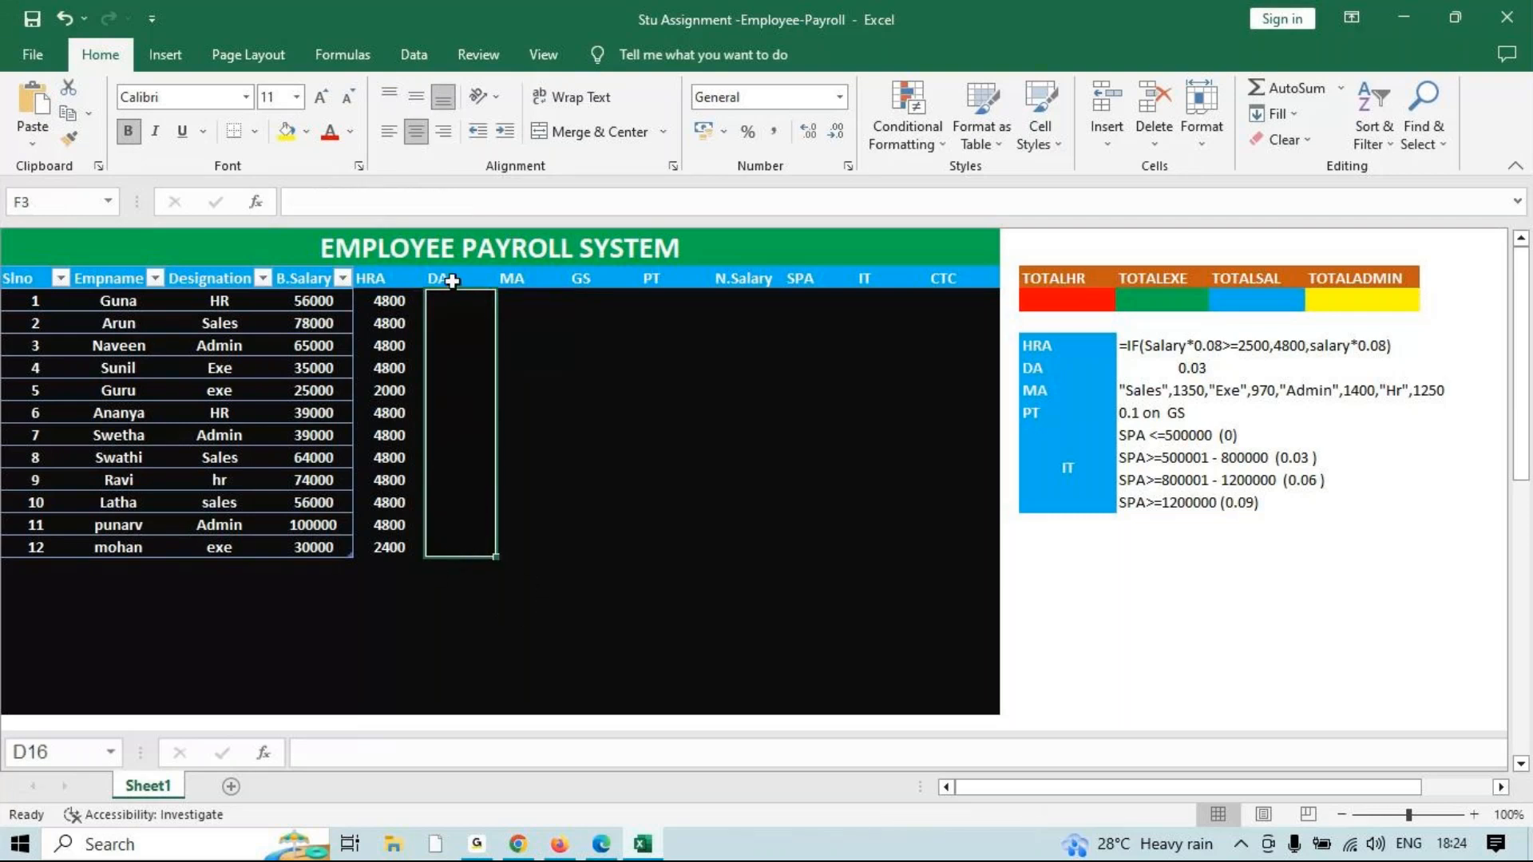
pyautogui.click(455, 301)
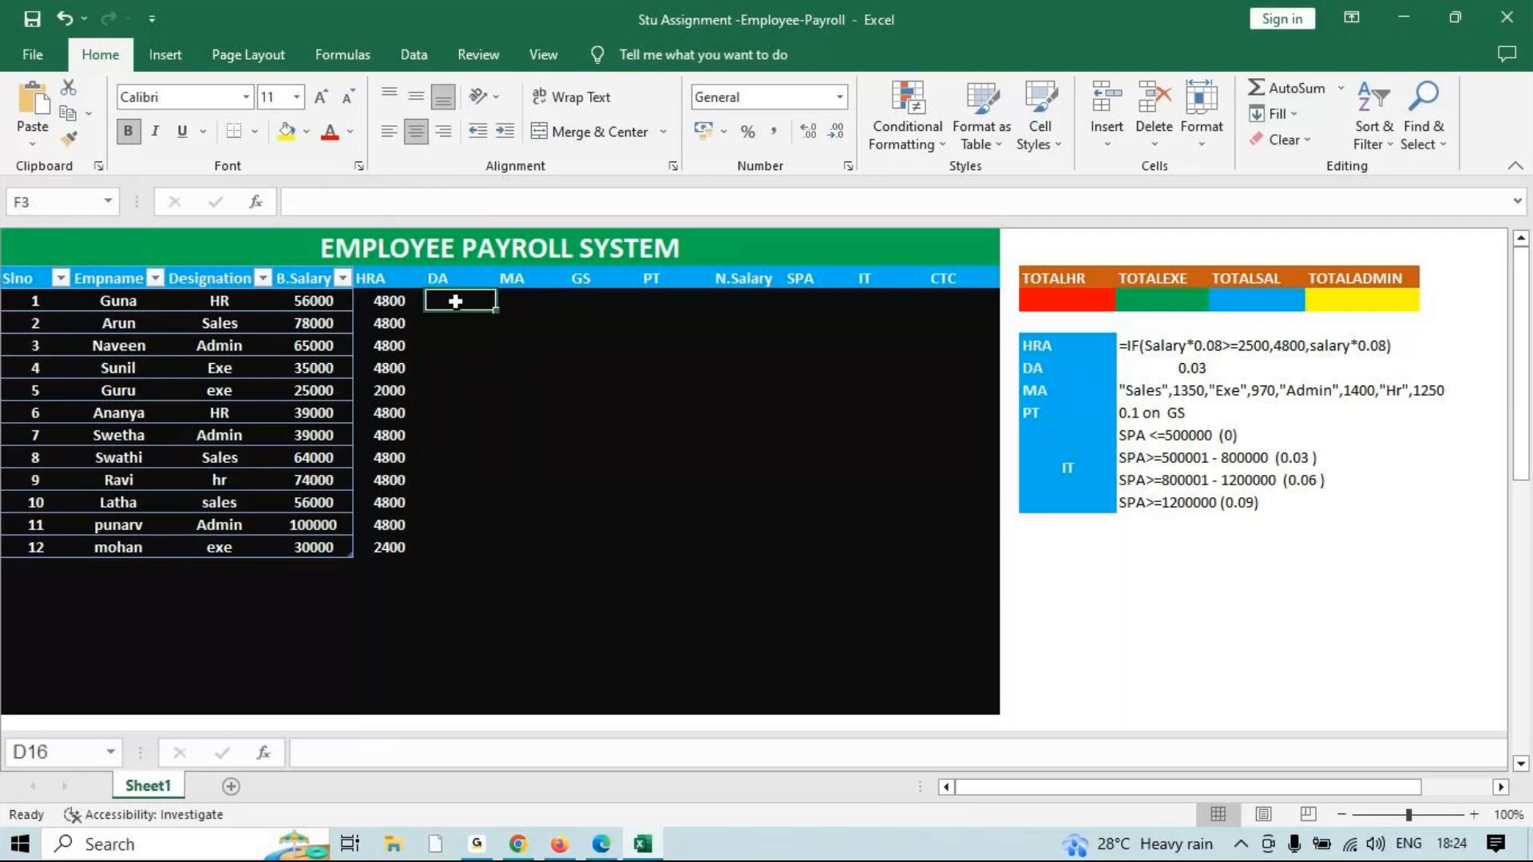
pyautogui.write('=')
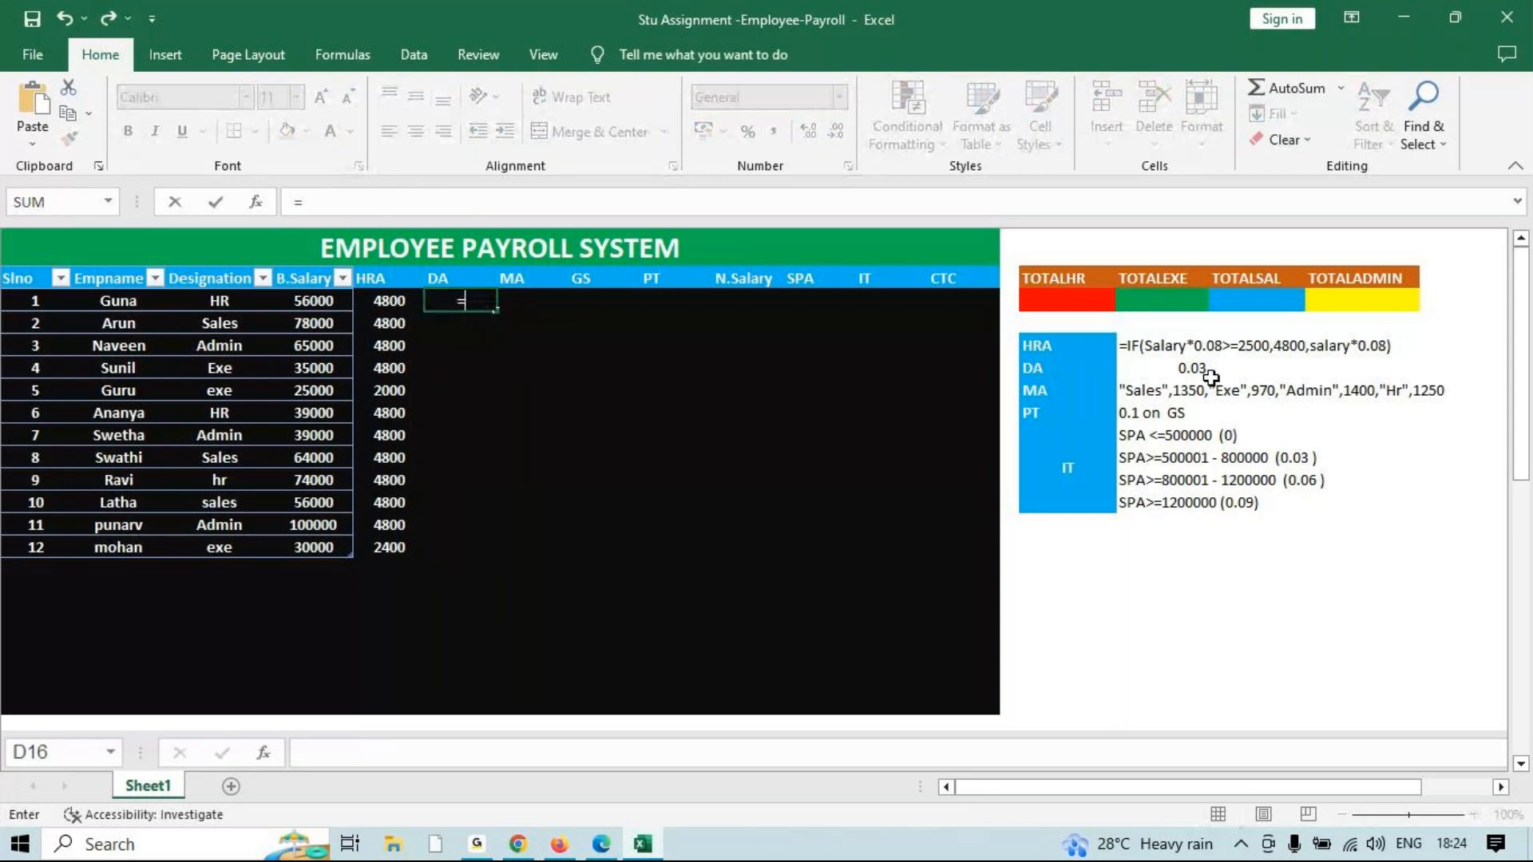
pyautogui.click(287, 301)
pyautogui.write('*3')
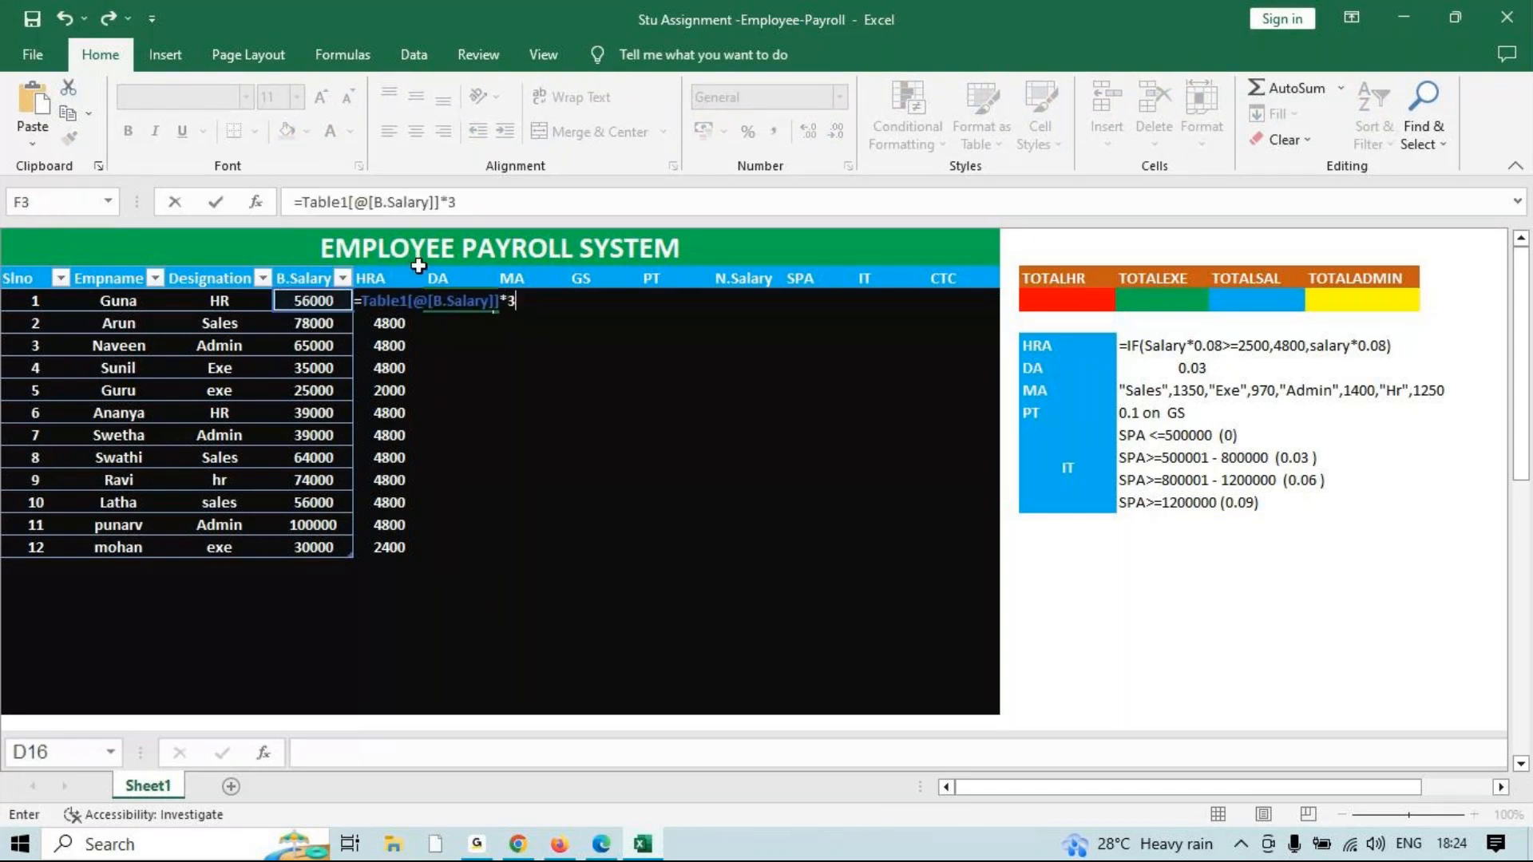
pyautogui.write('%')
pyautogui.press('Return')
# Fill the 3% DA formula from F3 down to the twelfth employee's row, F14.
pyautogui.click(489, 308)
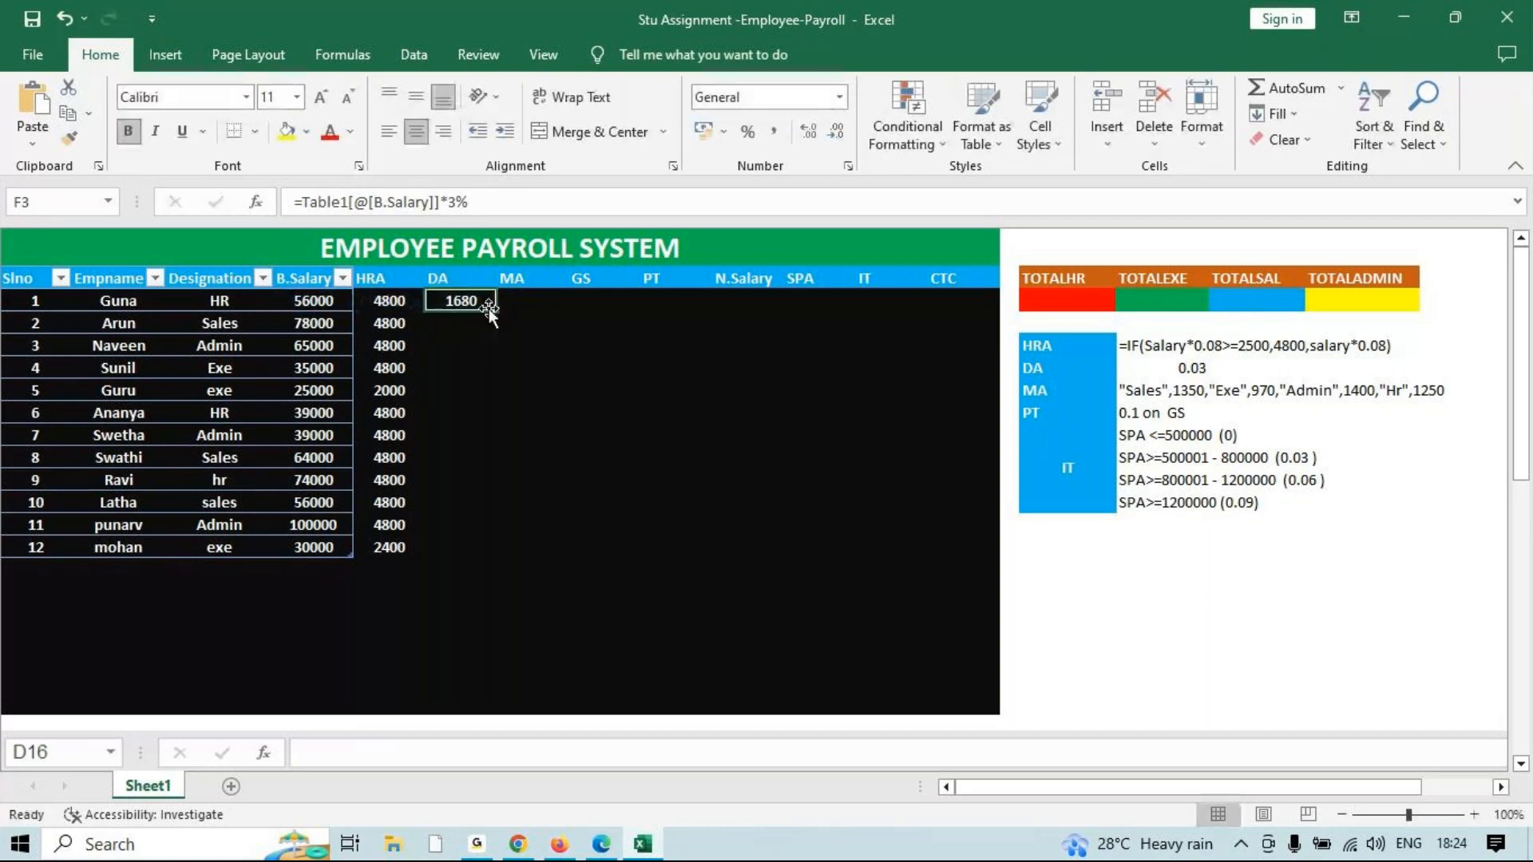
pyautogui.doubleClick(495, 312)
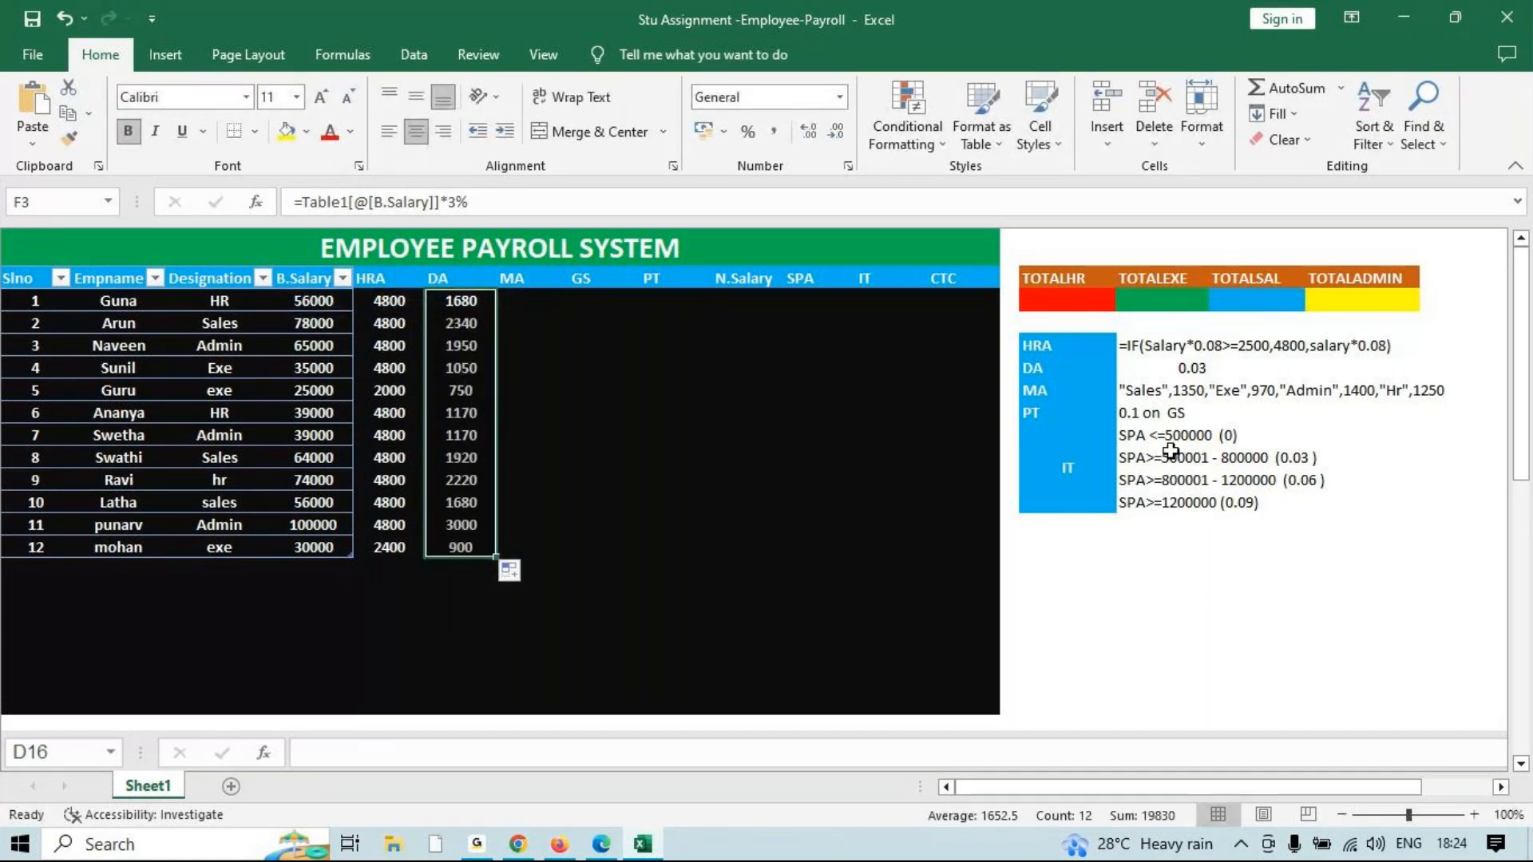
pyautogui.moveTo(228, 299); pyautogui.dragTo(224, 339)
pyautogui.click(226, 307)
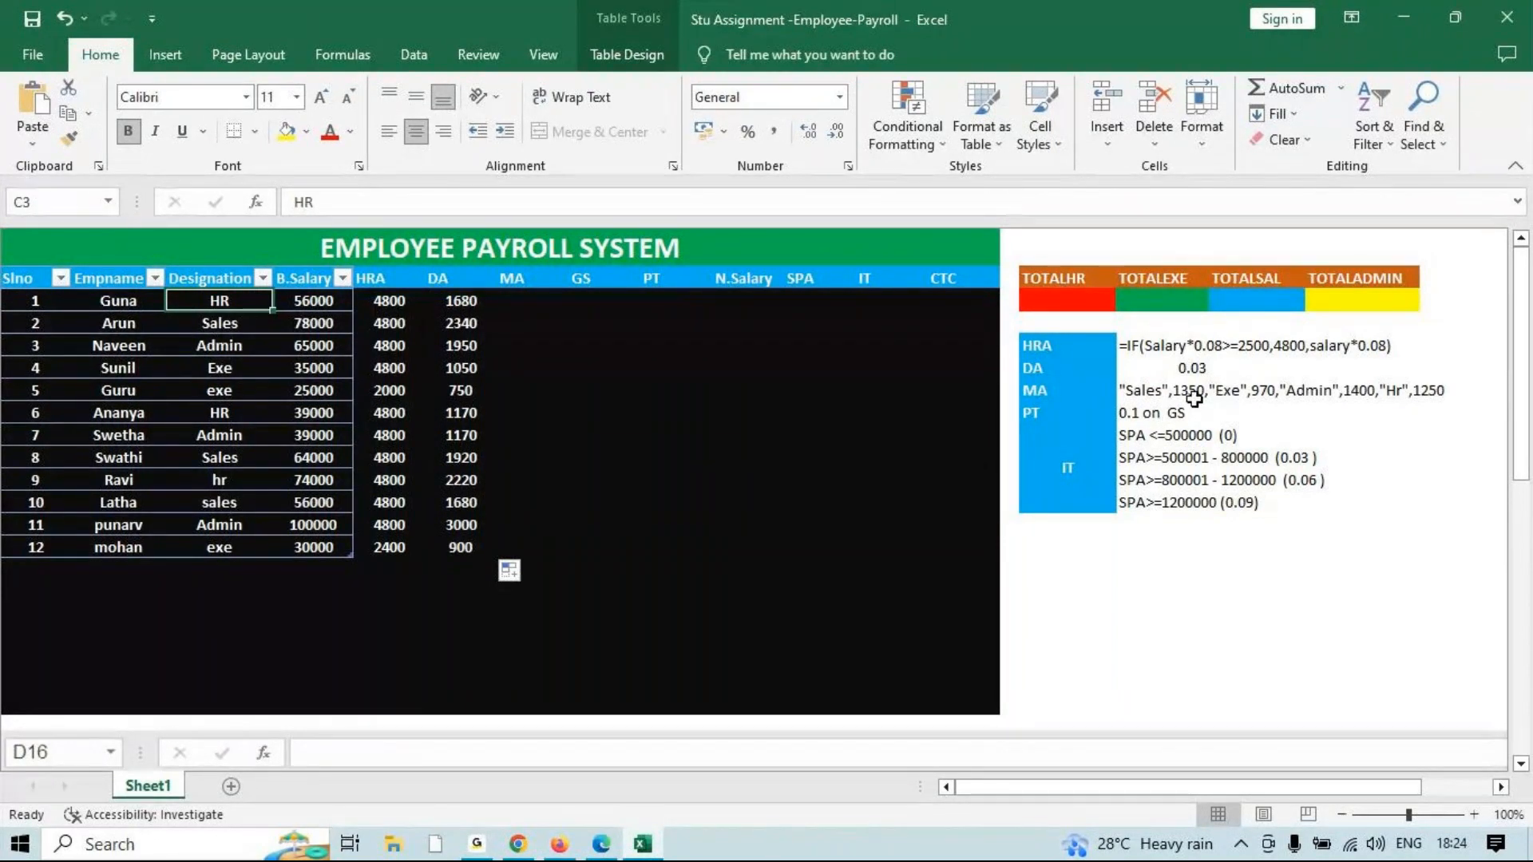
pyautogui.click(213, 366)
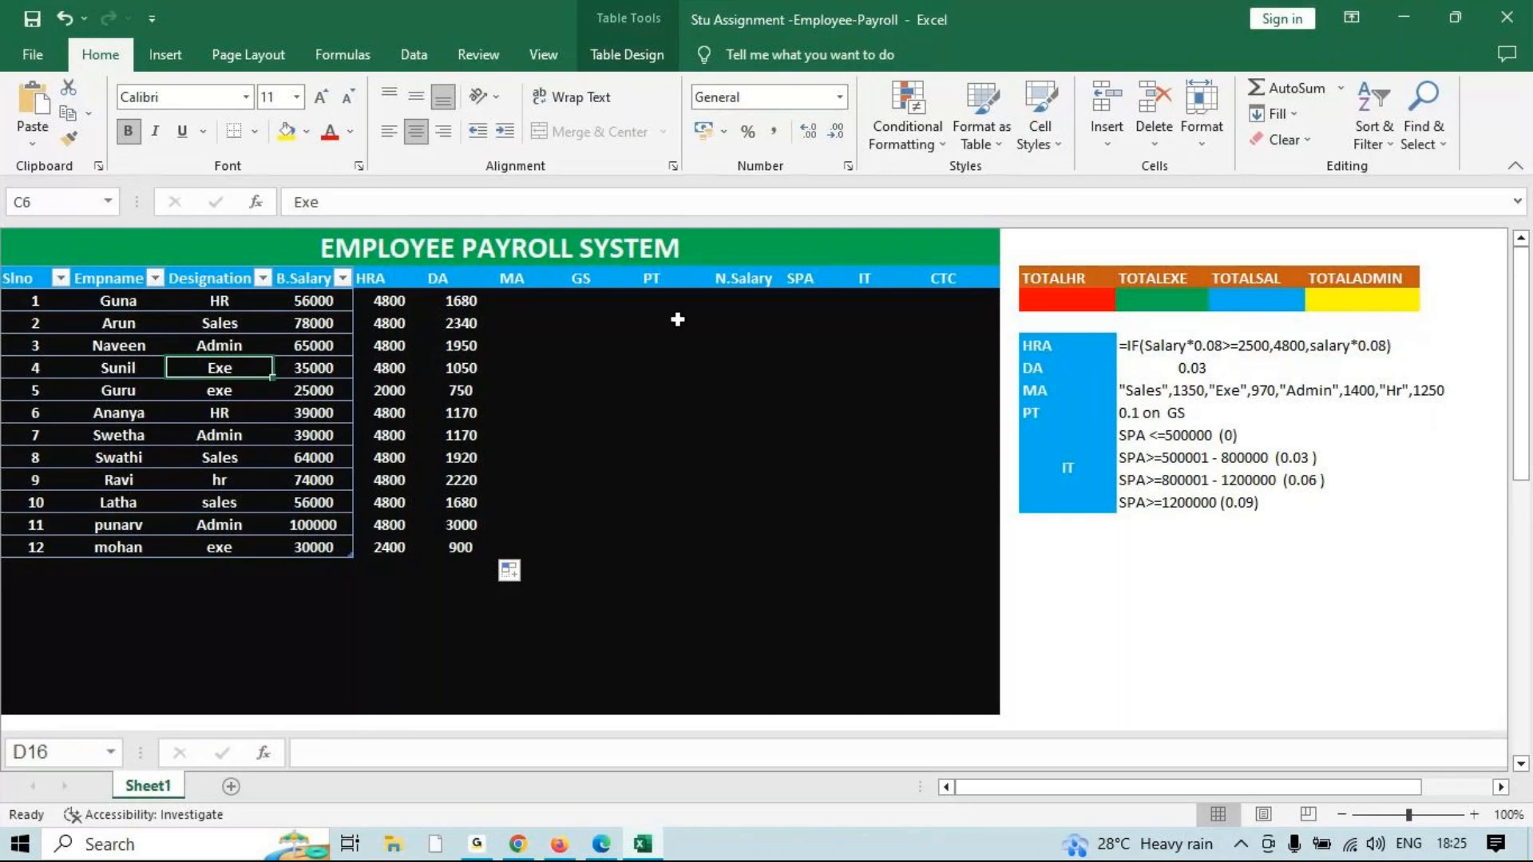
# Start the MA formula in G3 with an IF that returns 1350 when the first employee's Designation equals "sales".
pyautogui.click(534, 301)
pyautogui.write('=IF(')
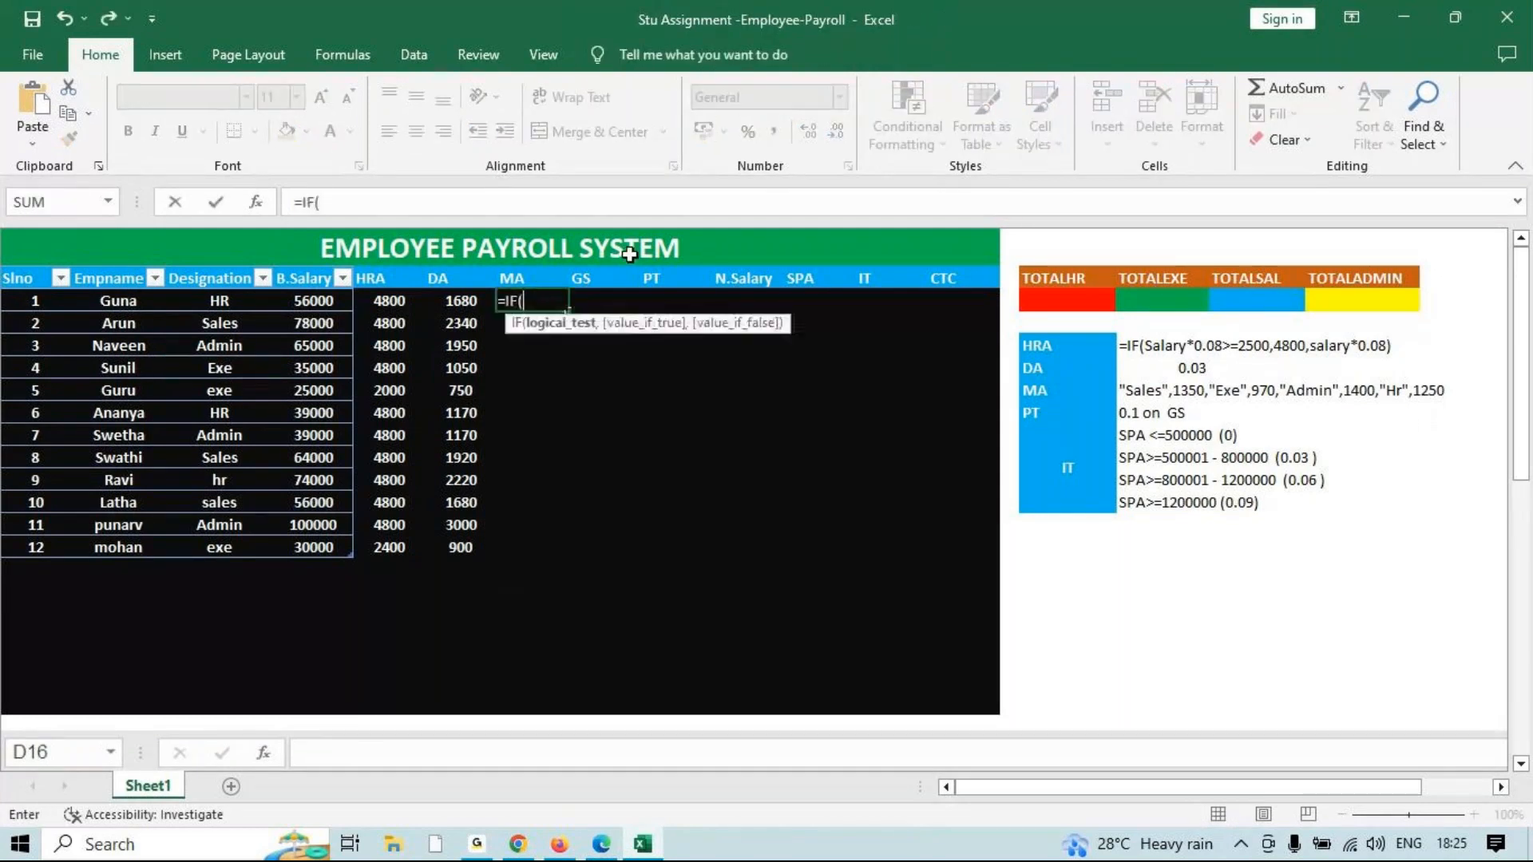
pyautogui.click(228, 301)
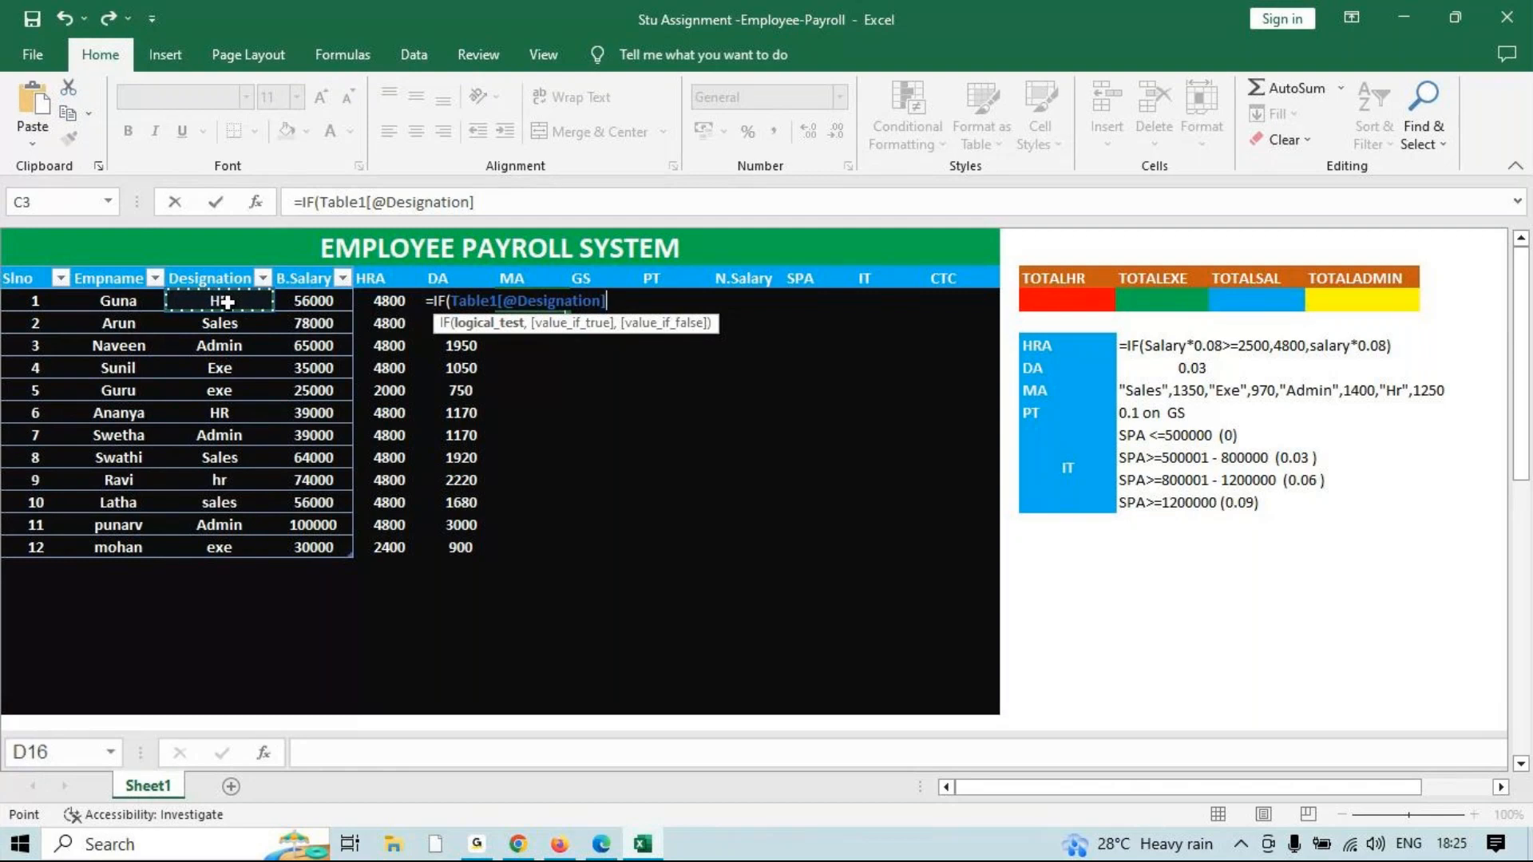
pyautogui.write('="sales",')
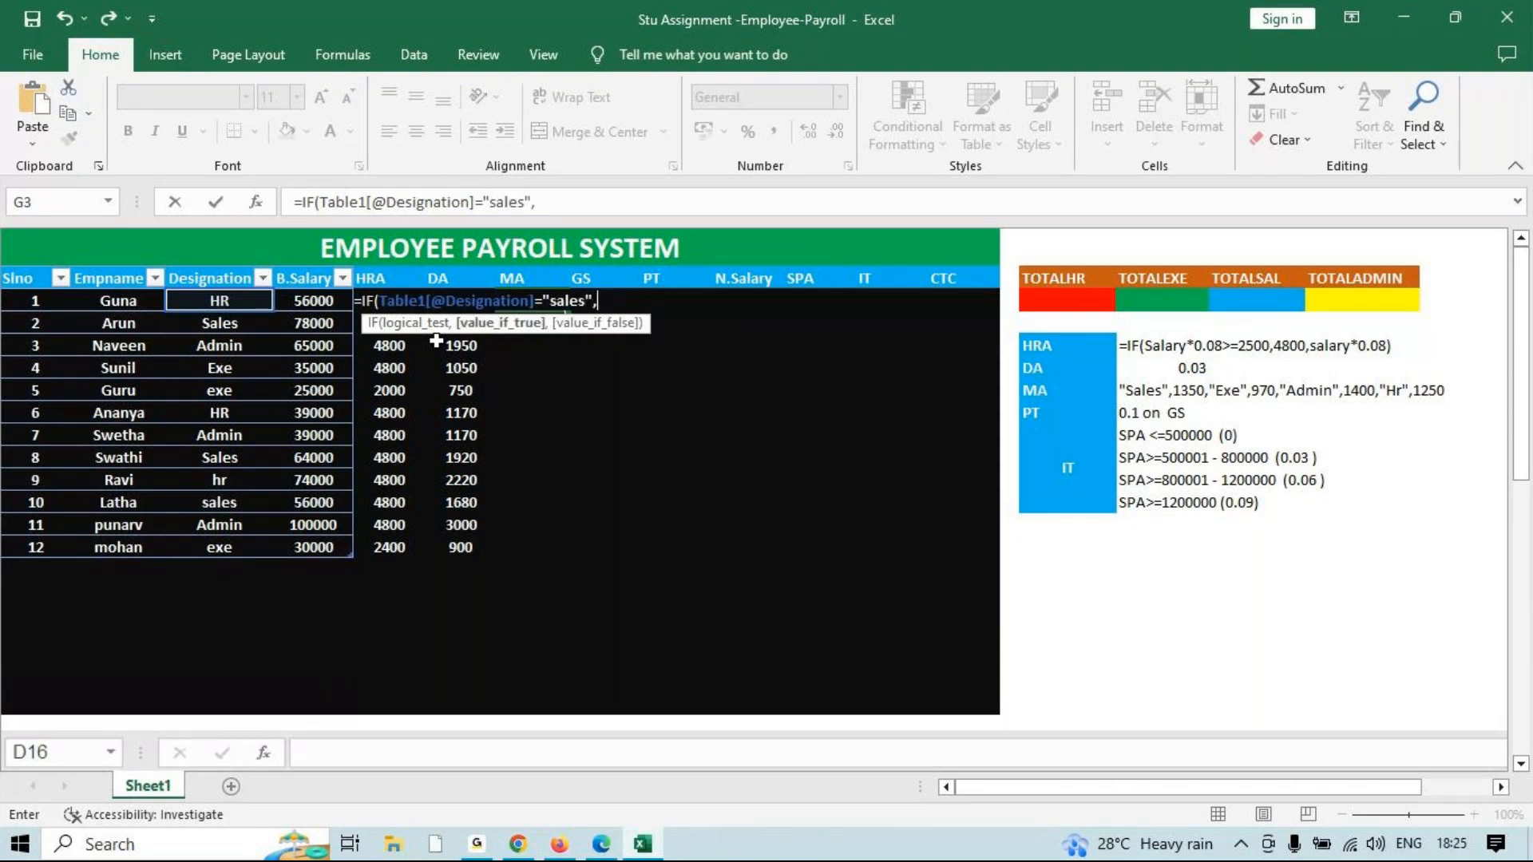
pyautogui.write('1350,')
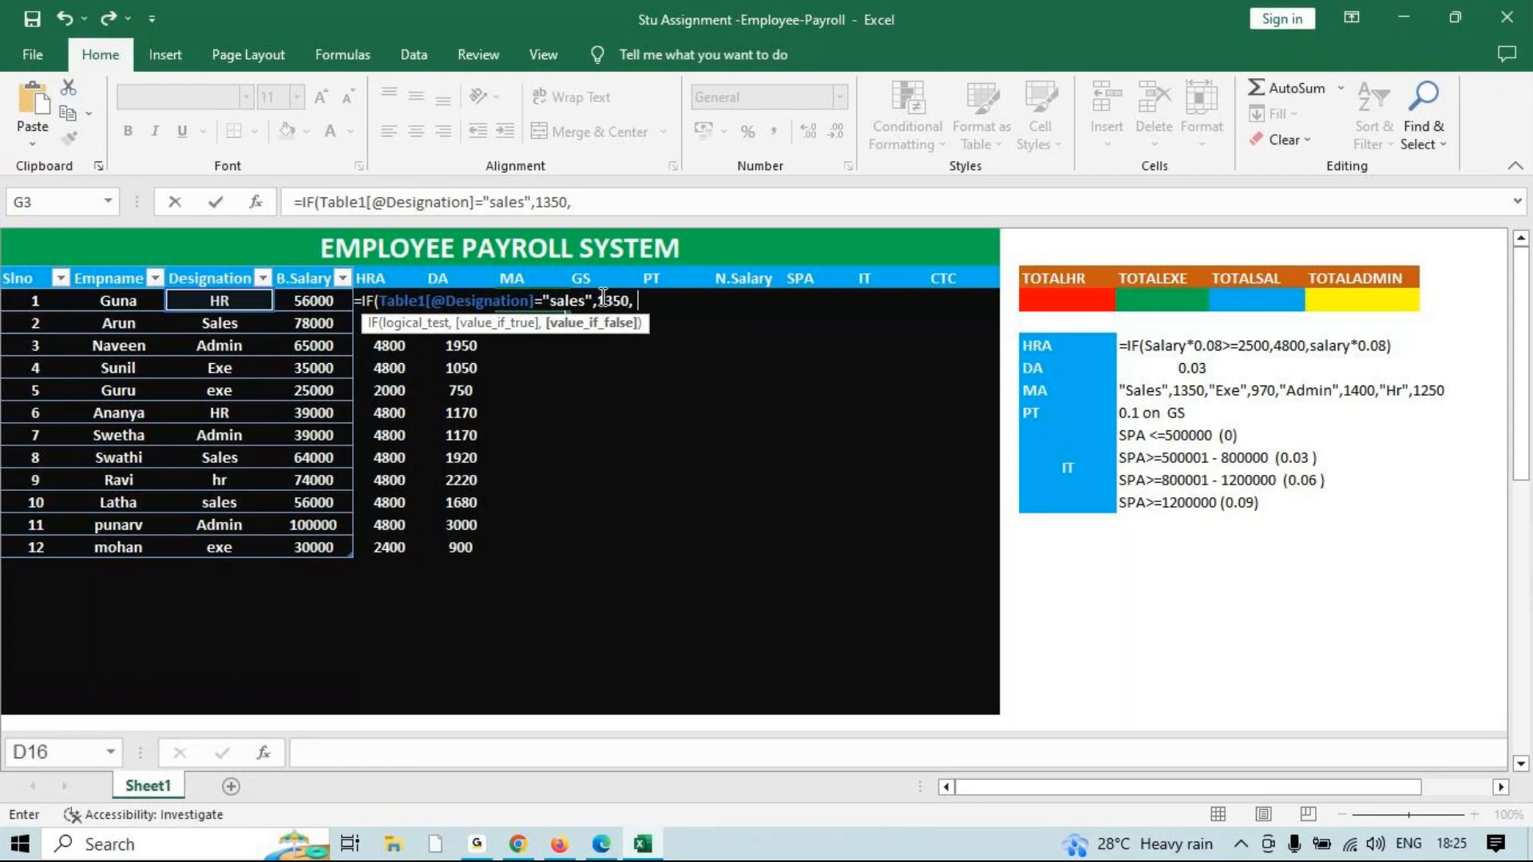
# Nest a second IF in the G3 formula that returns 970 when the Designation equals "exe".
pyautogui.write('if')
pyautogui.press('Tab')
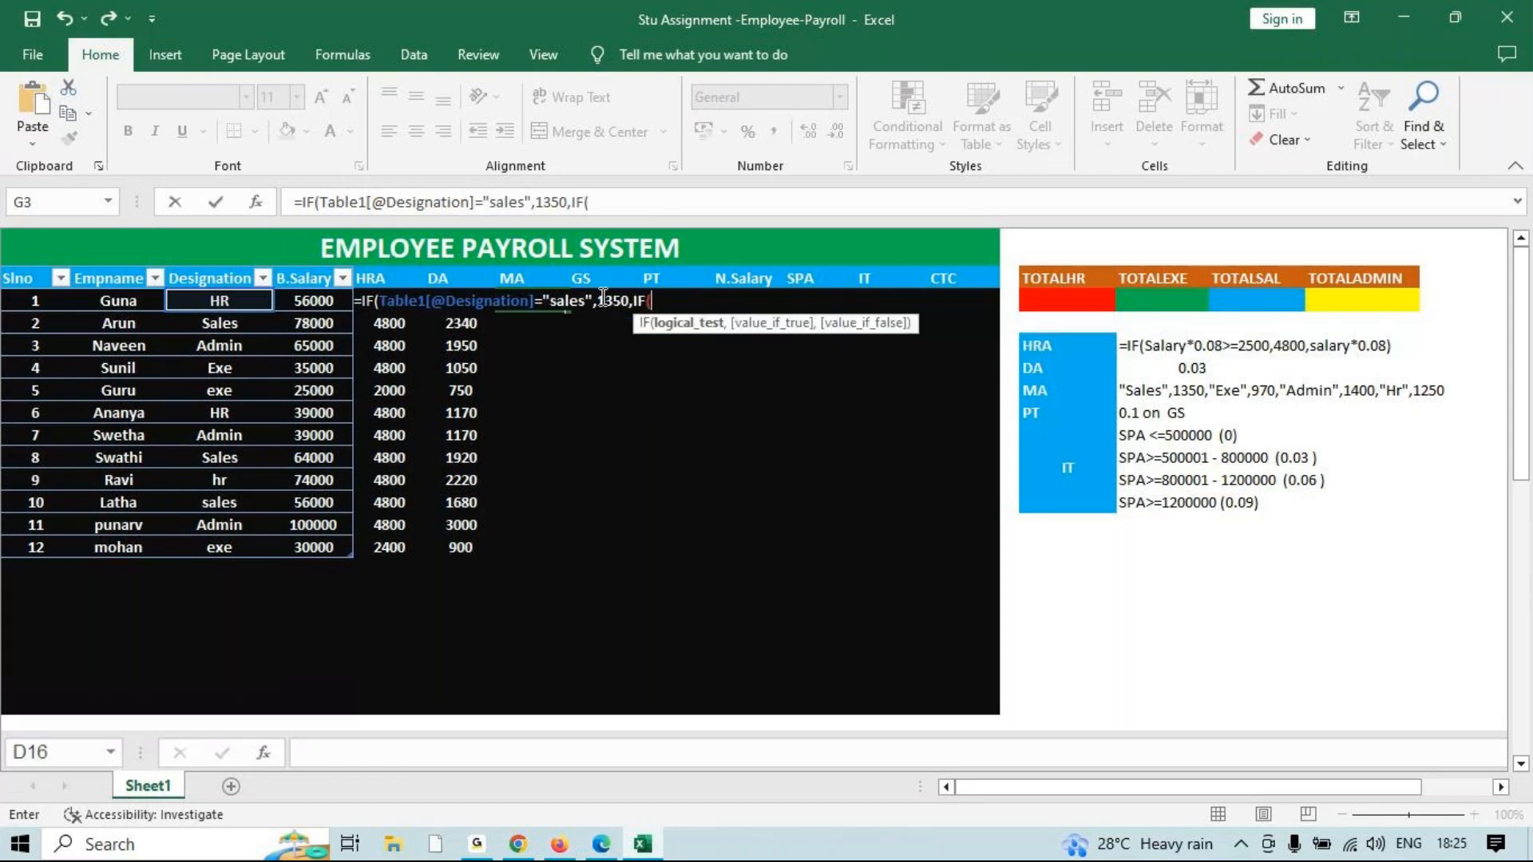
pyautogui.click(196, 299)
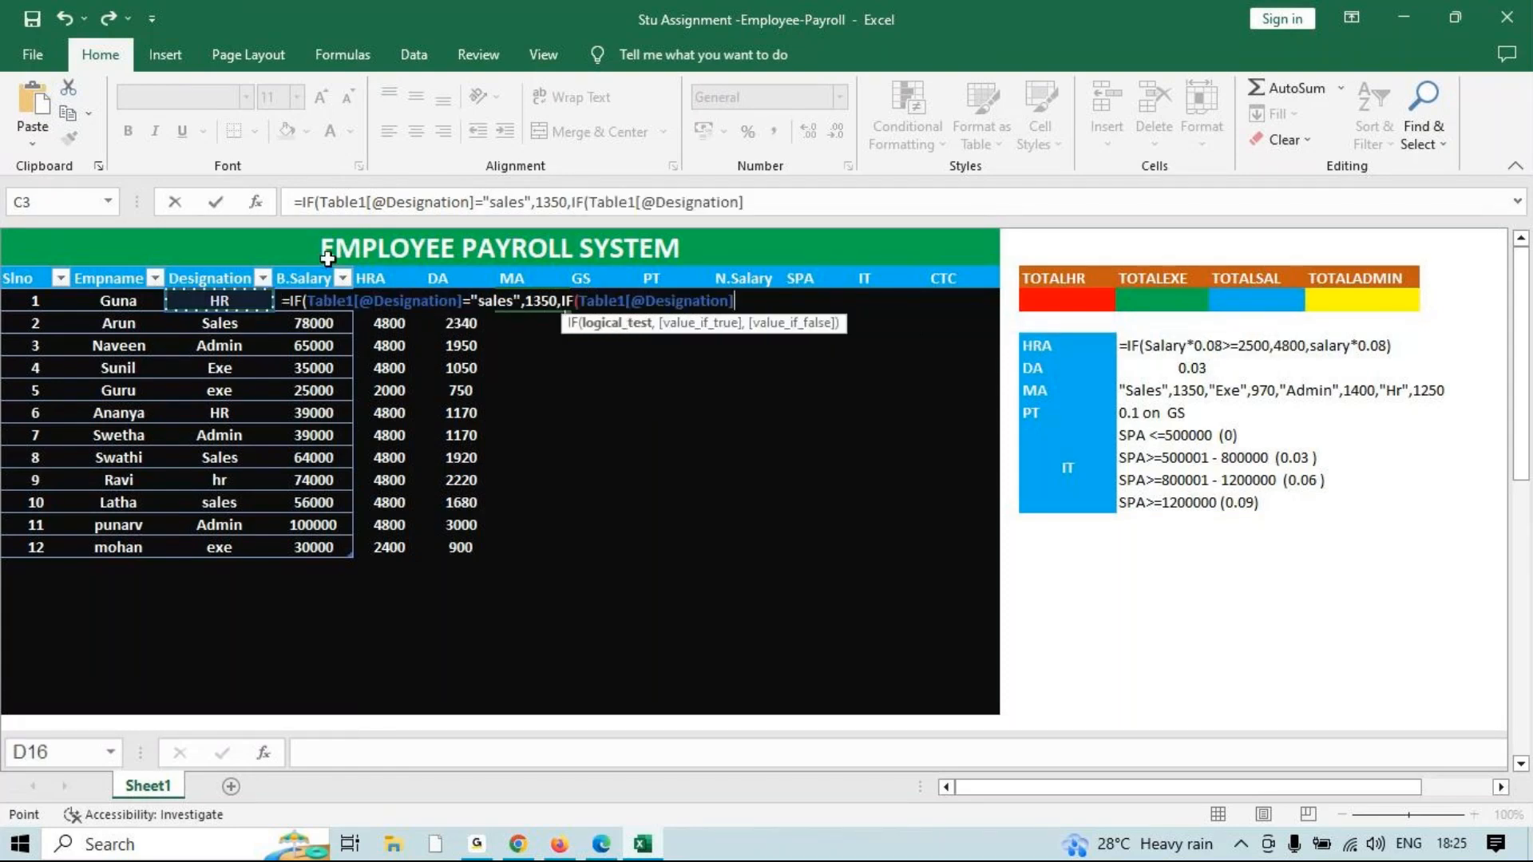
pyautogui.write('="')
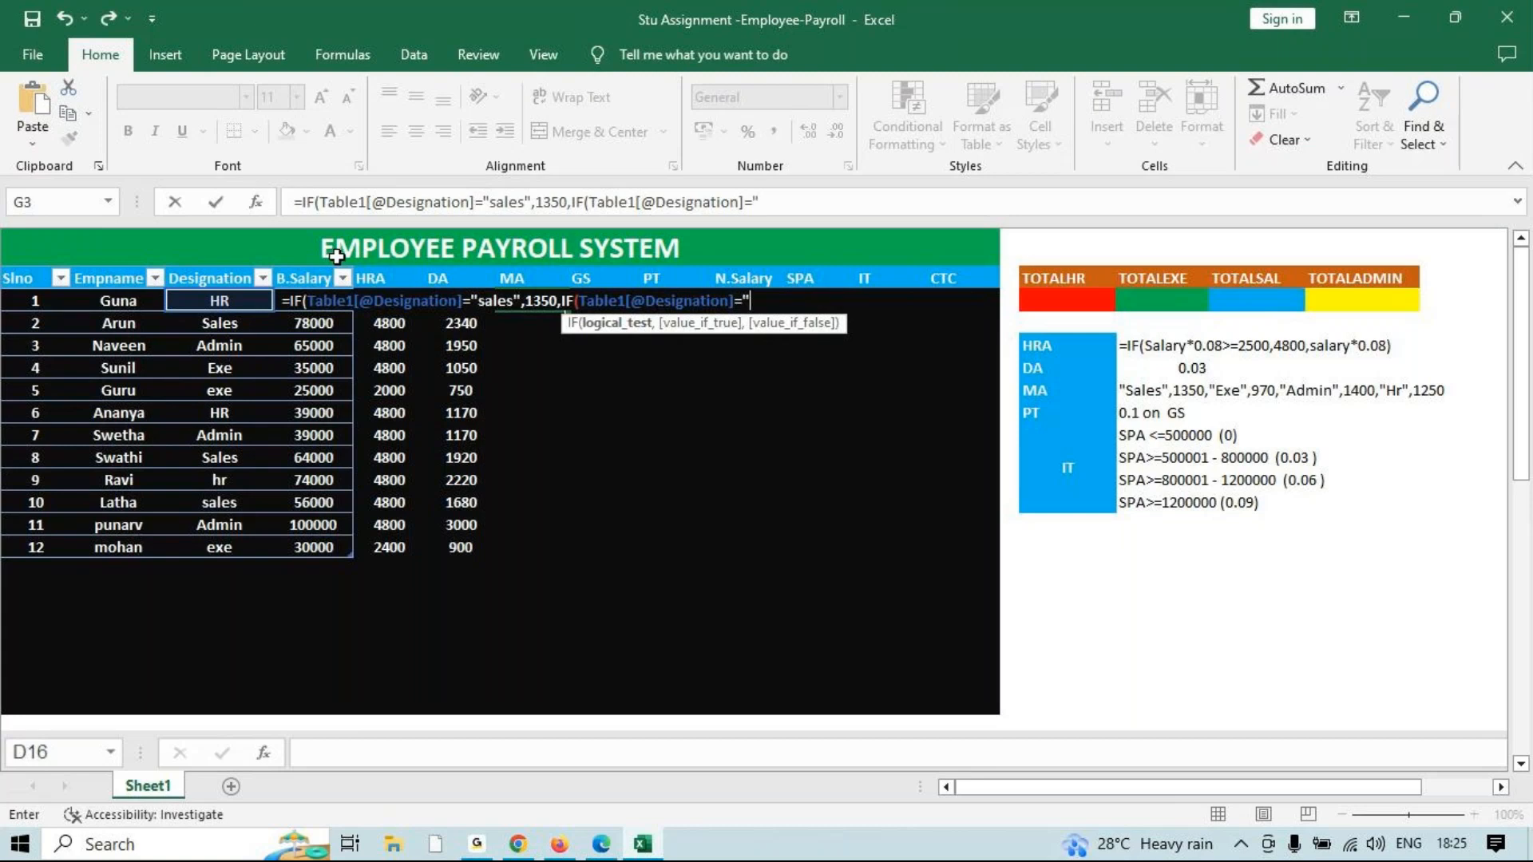
pyautogui.write('exe",97')
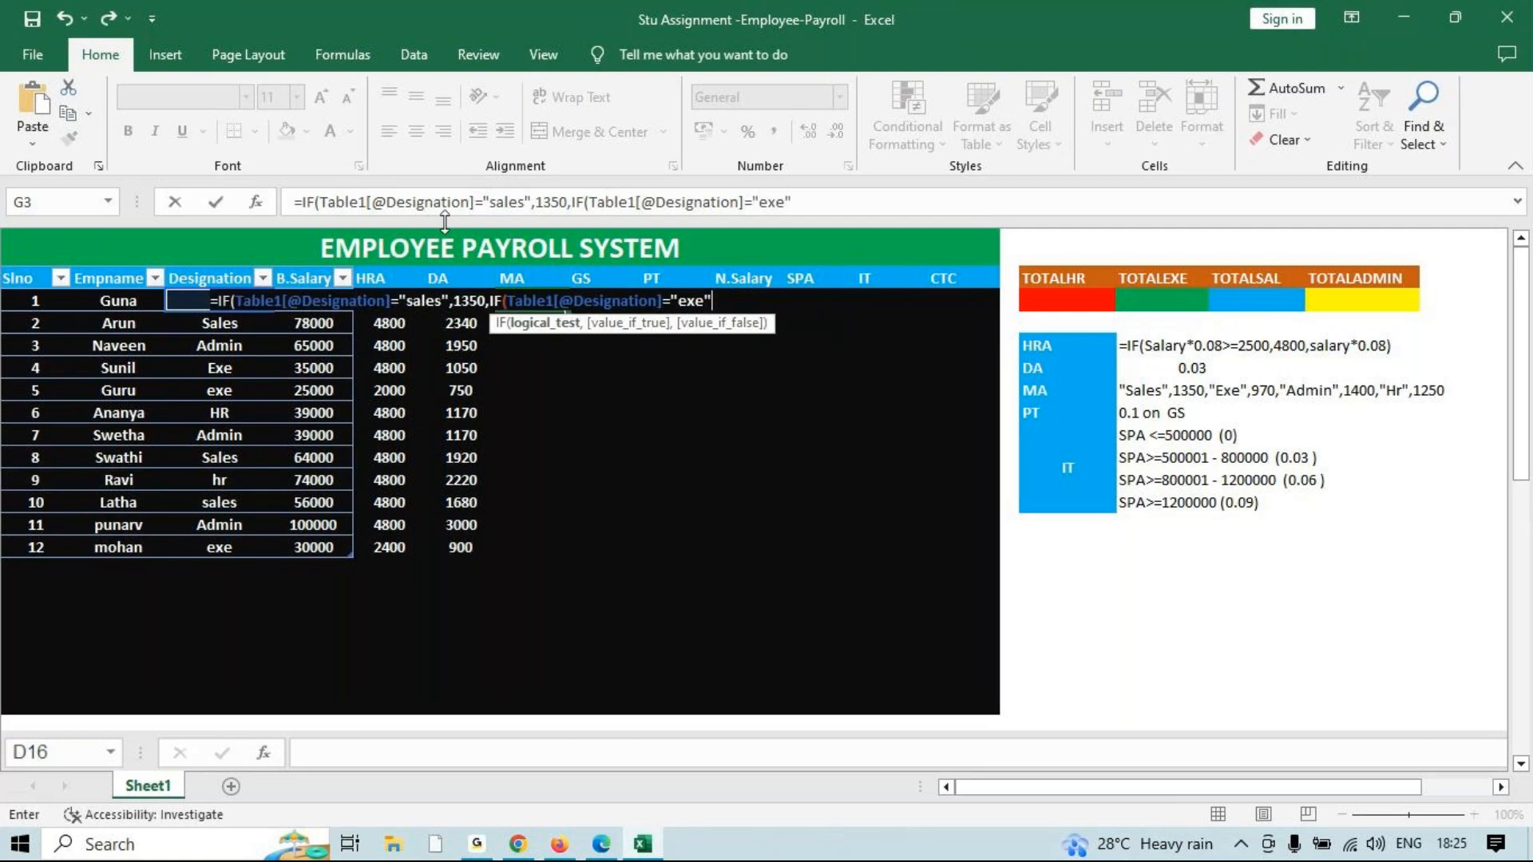
pyautogui.write('0')
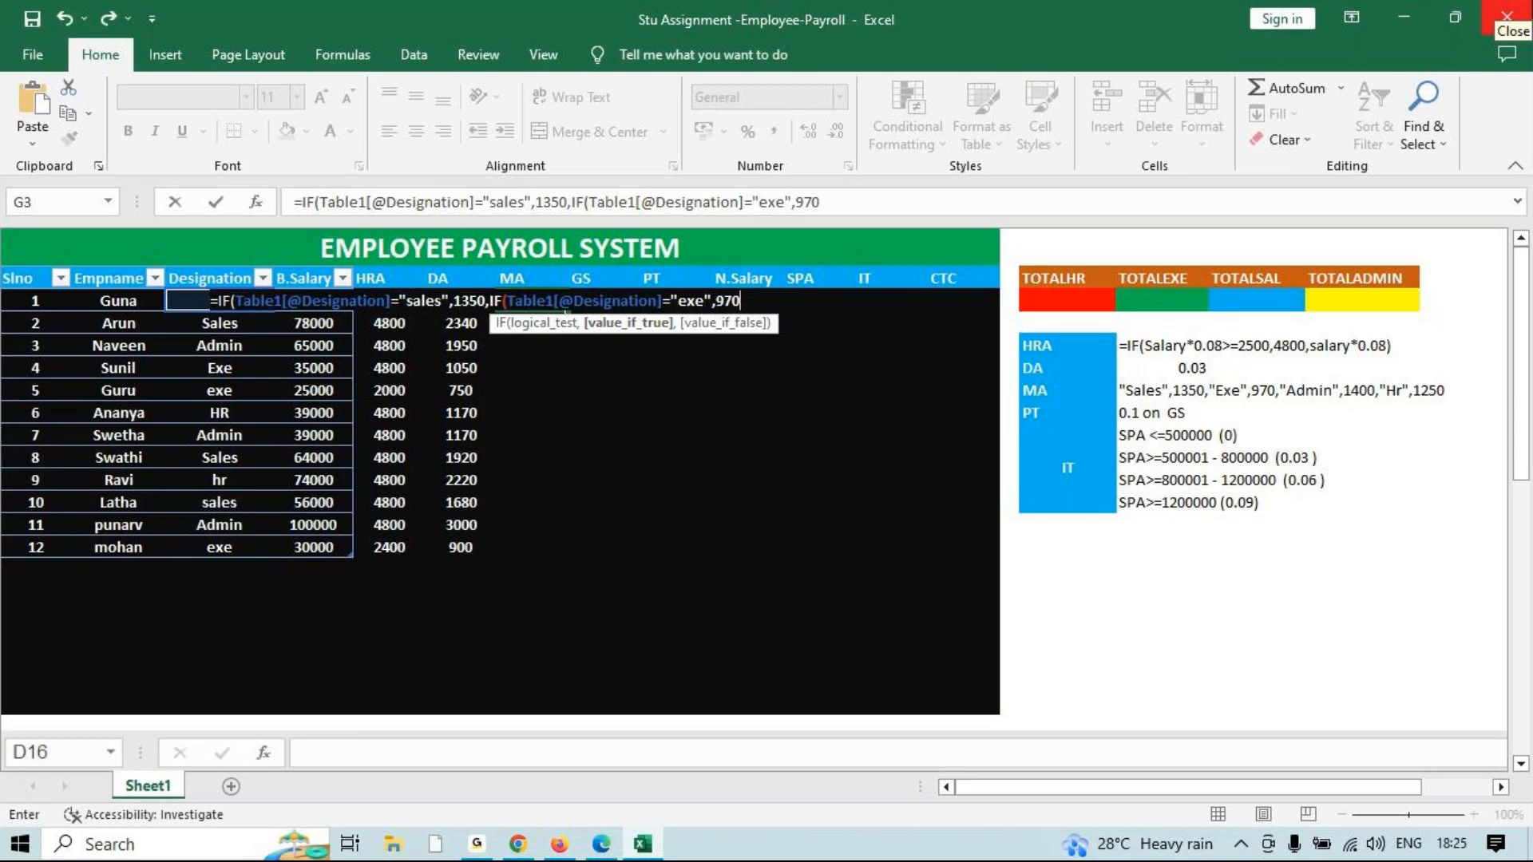
# Nest a third IF in the G3 formula that returns 1400 when the Designation equals "admin".
pyautogui.write(',IF(')
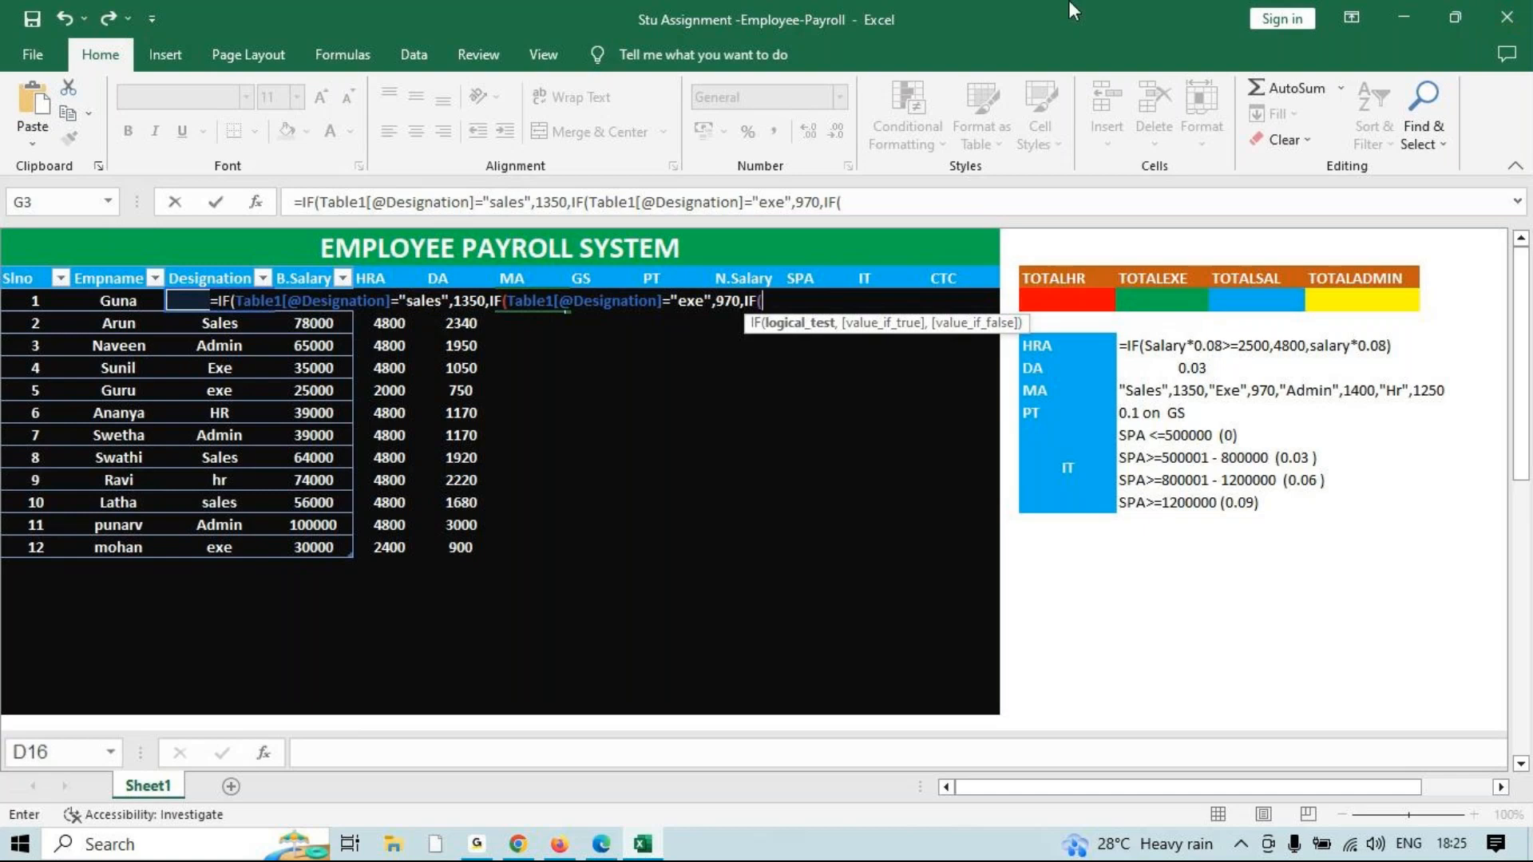
pyautogui.press('Left')
pyautogui.press('Left')
pyautogui.press('Left')
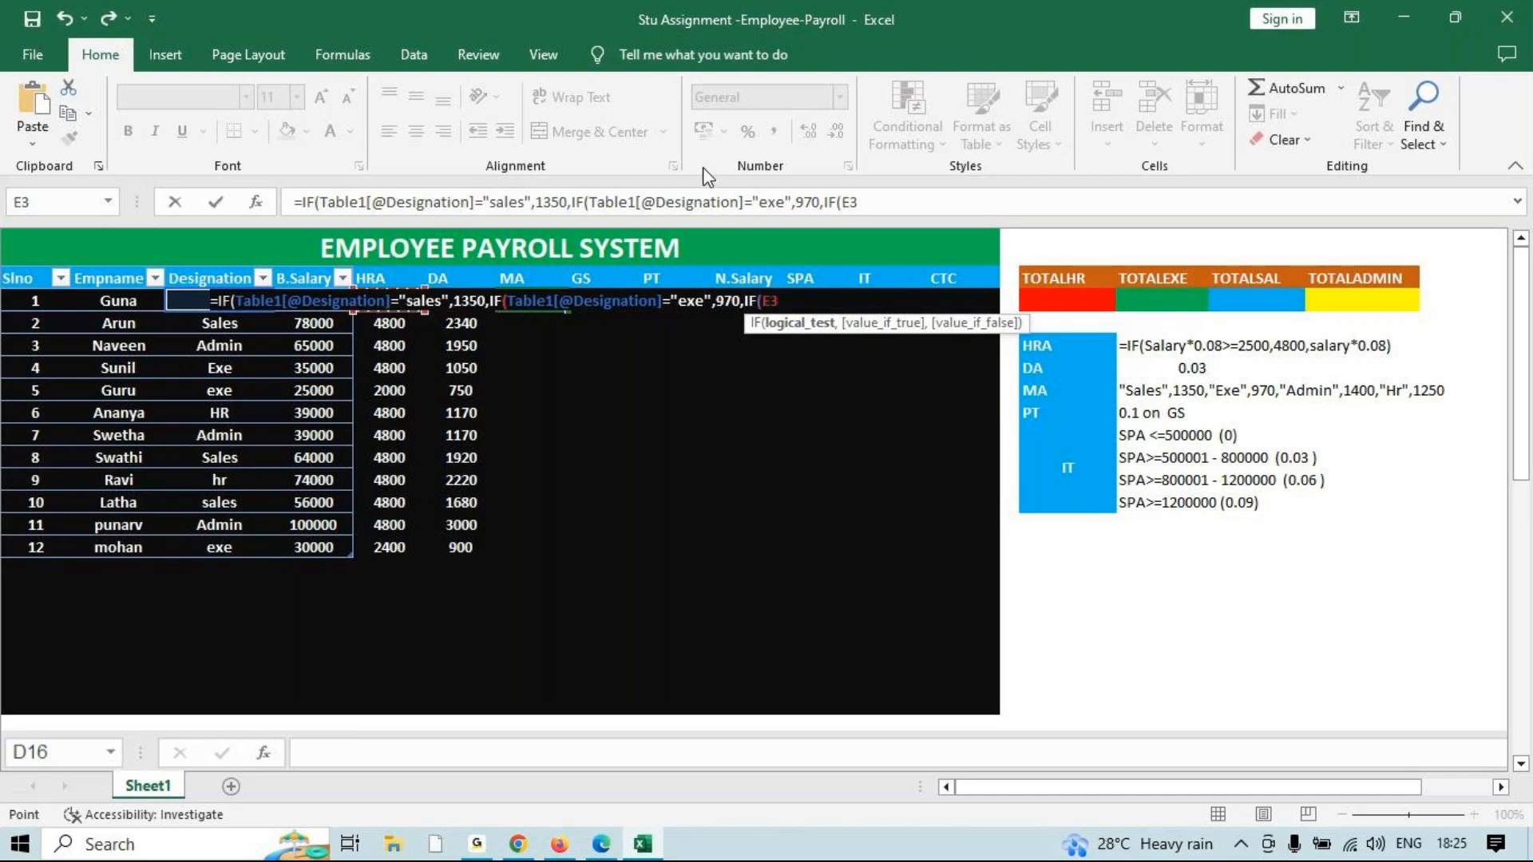
pyautogui.press('Left')
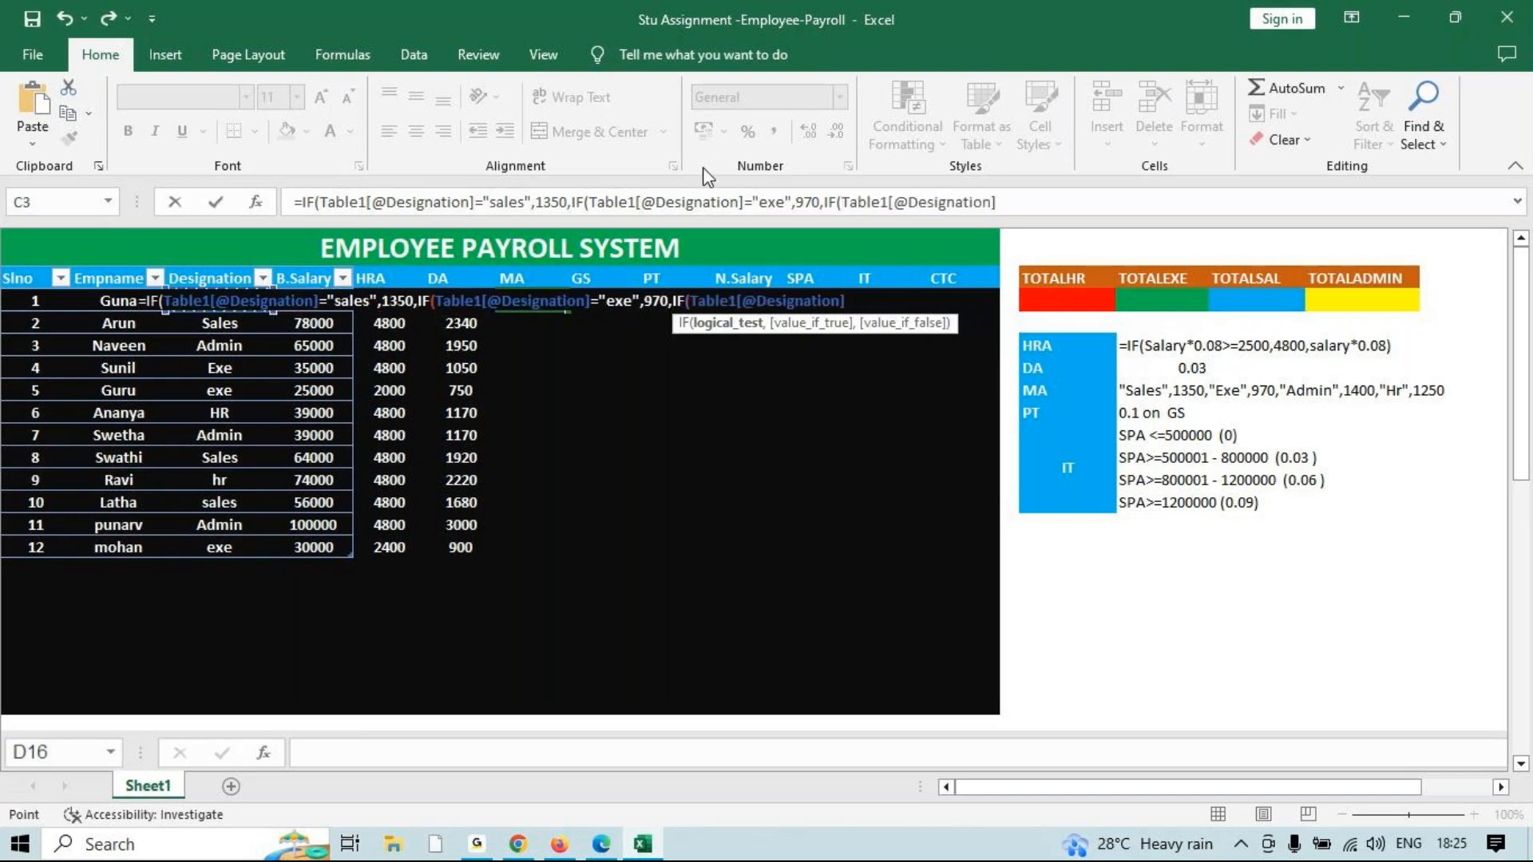
pyautogui.write('="admin",')
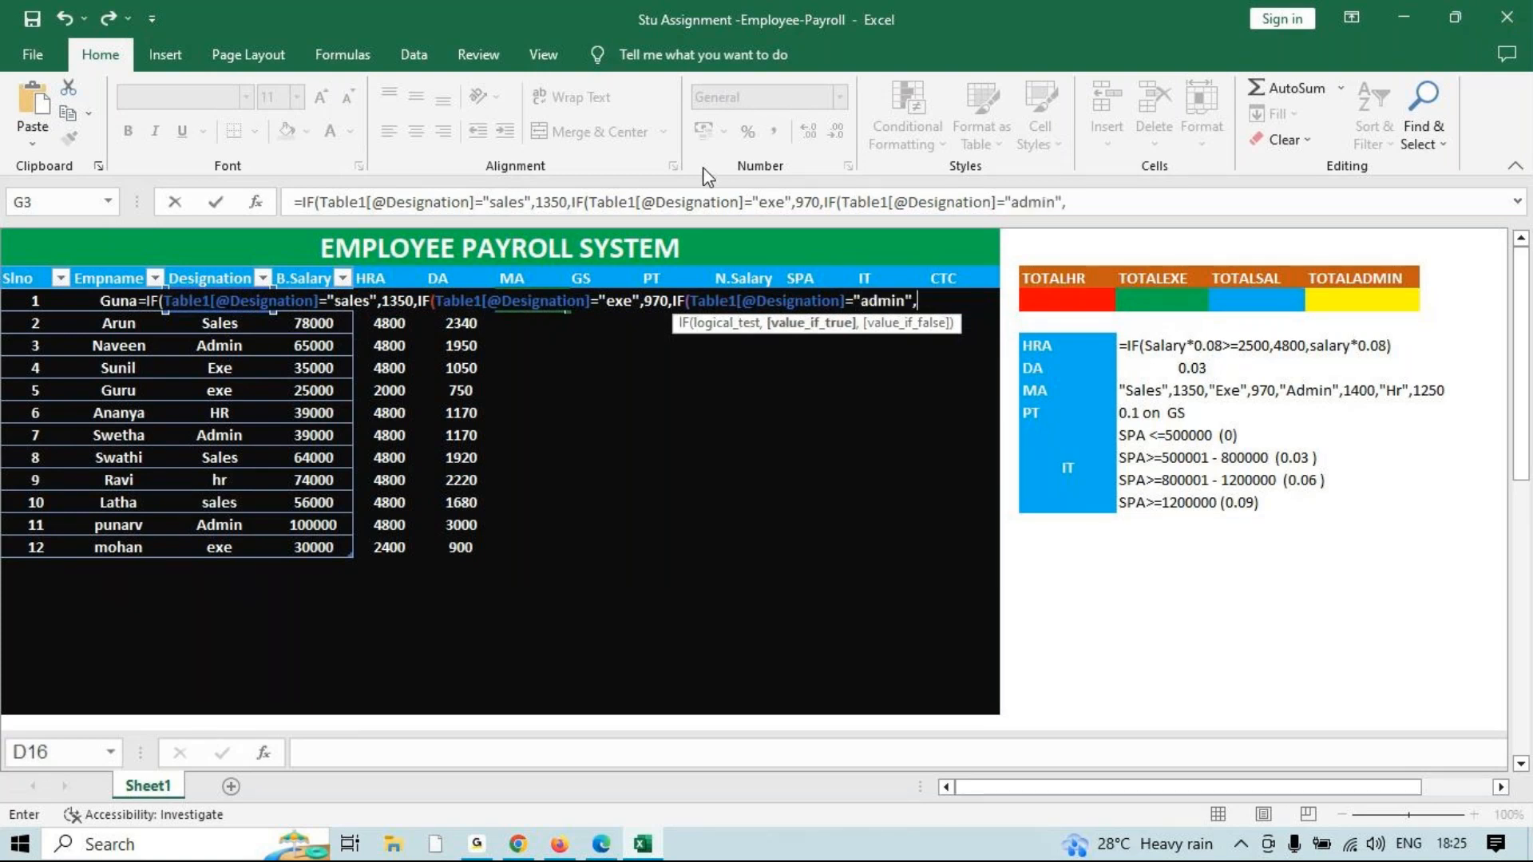
pyautogui.write('14')
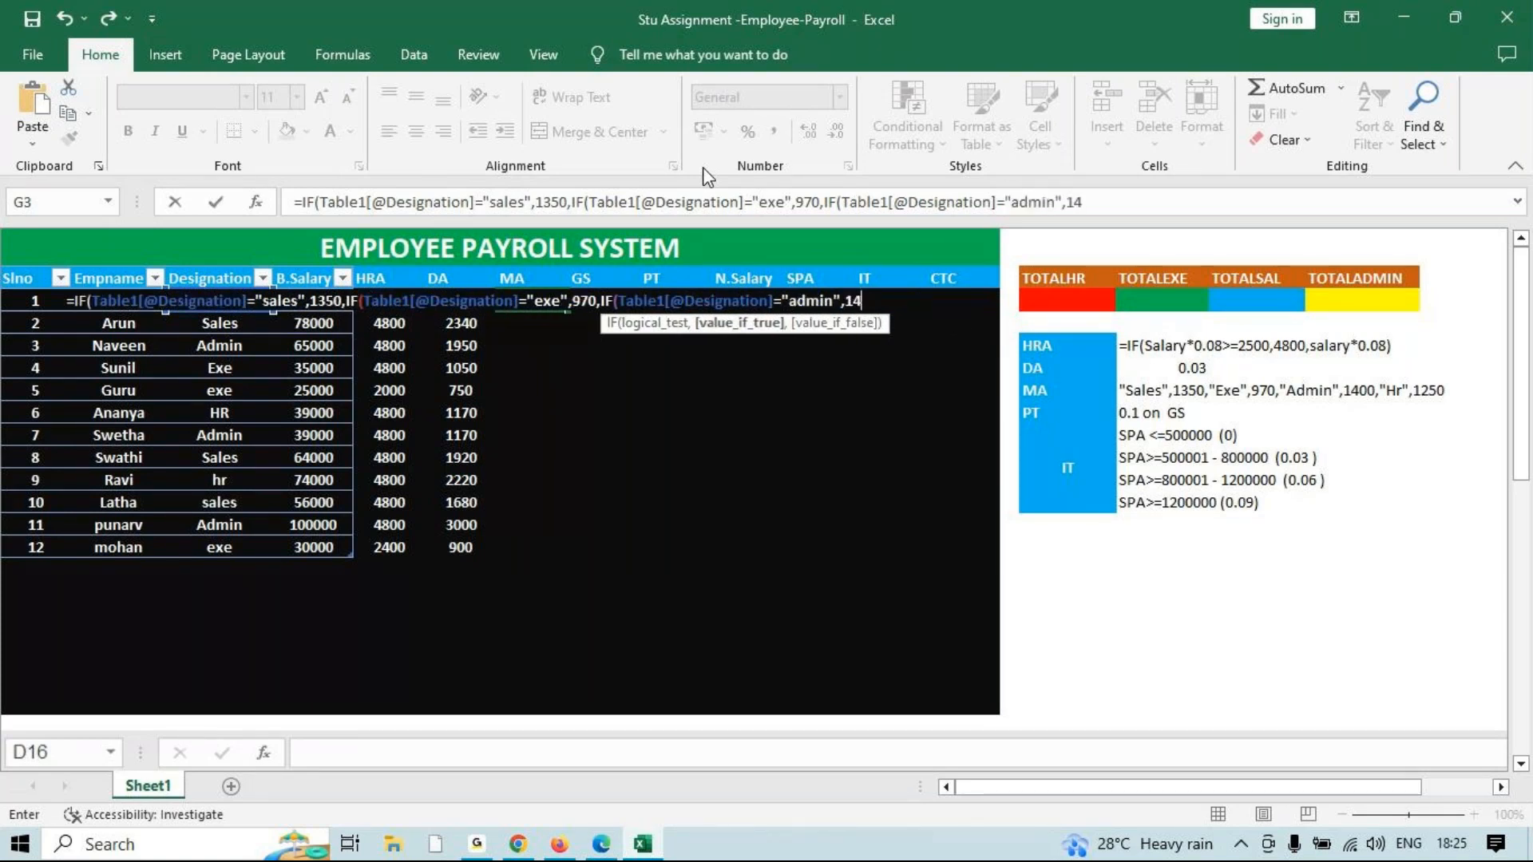
pyautogui.write('00,')
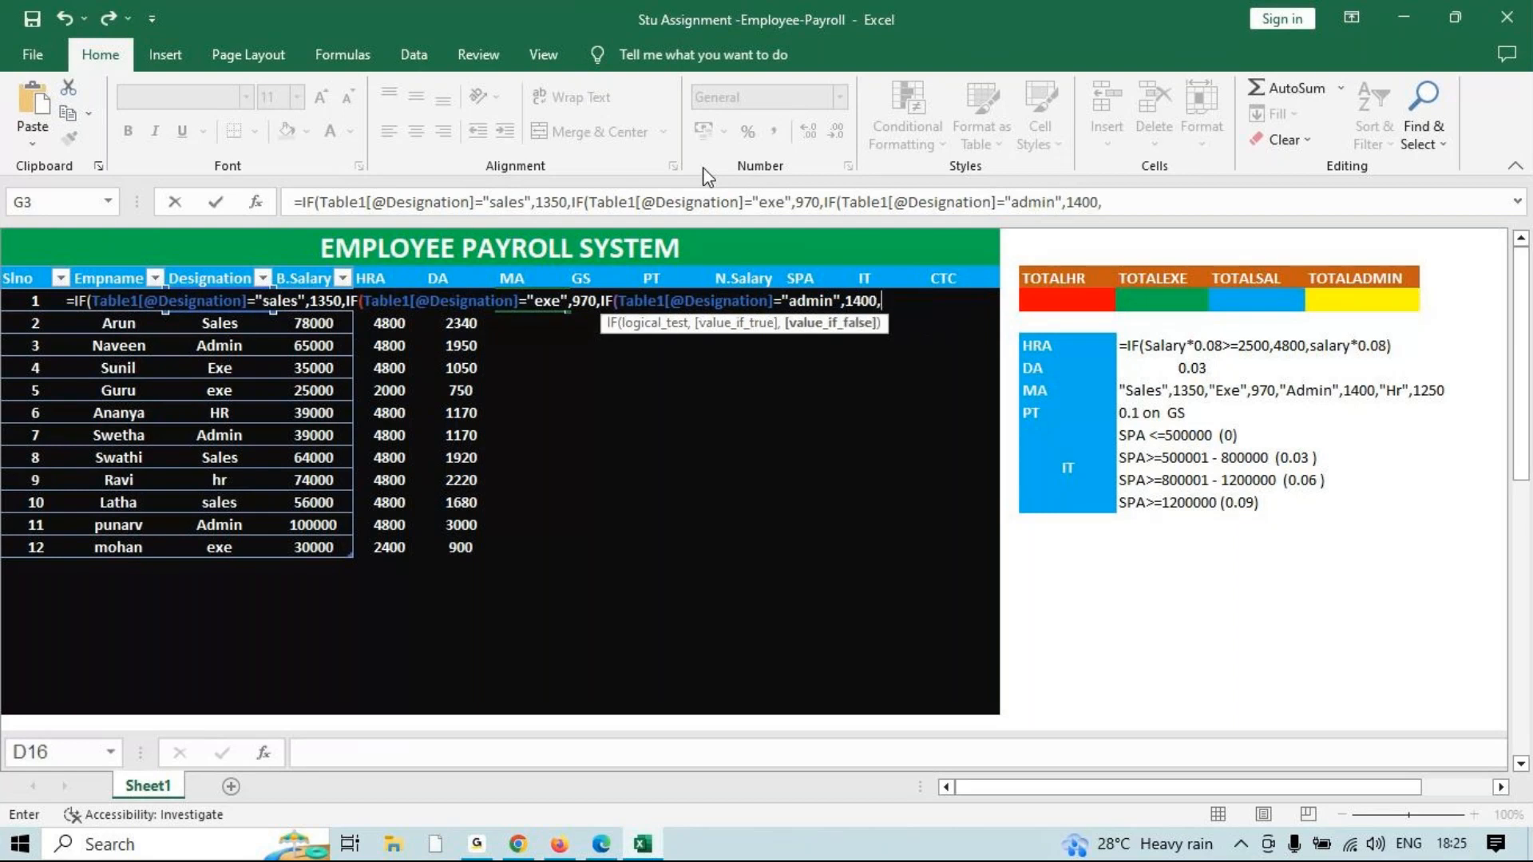
# Nest a fourth IF returning 1250 when the Designation equals "hr", close all four IFs and enter the MA formula in G3.
pyautogui.write('IF(')
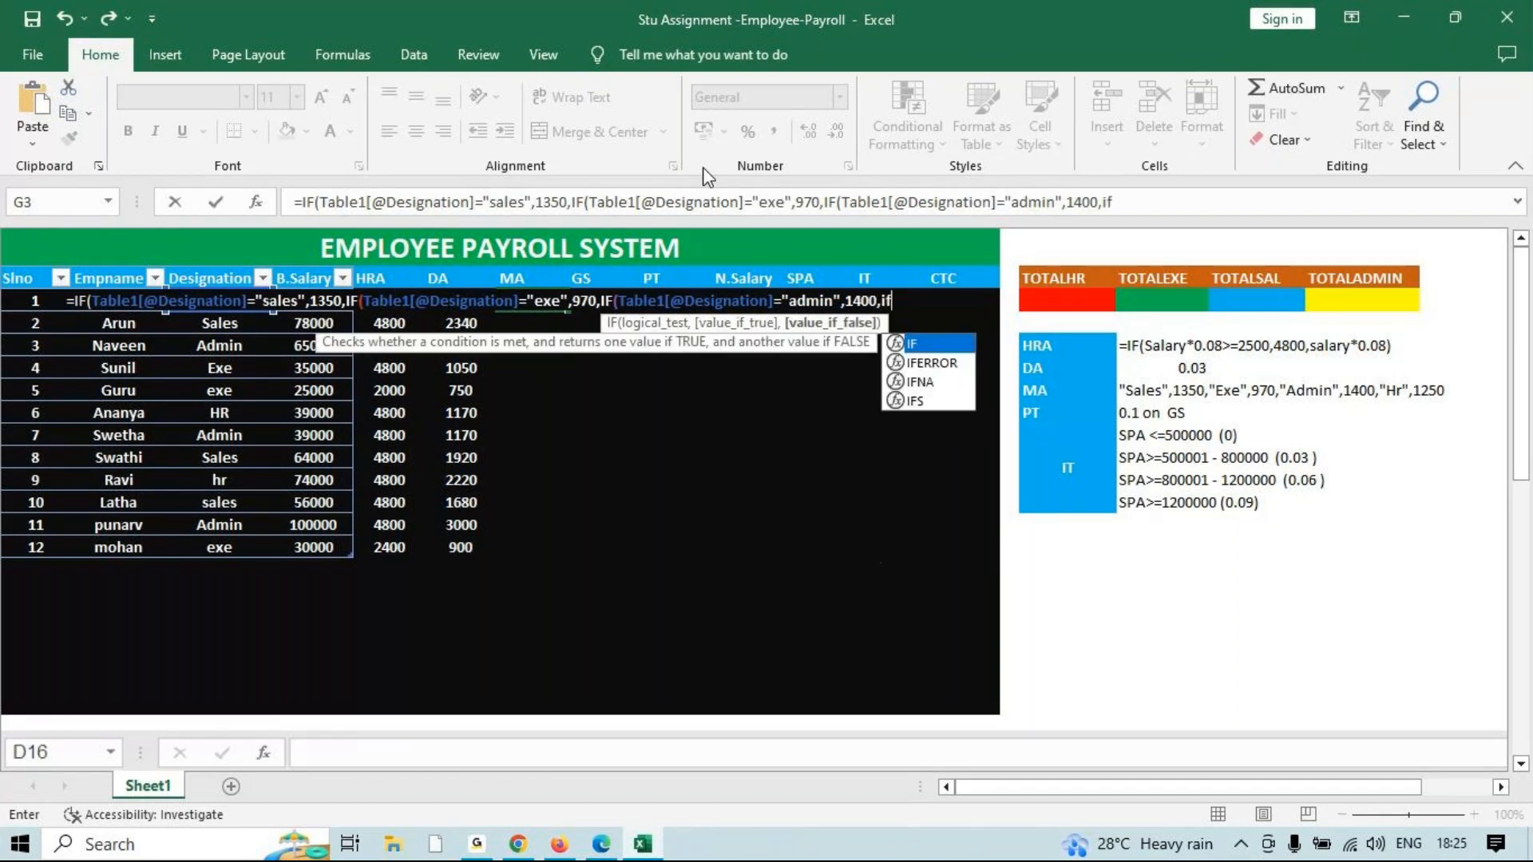
pyautogui.press('Left')
pyautogui.press('Left')
pyautogui.press('Left')
pyautogui.press('Left')
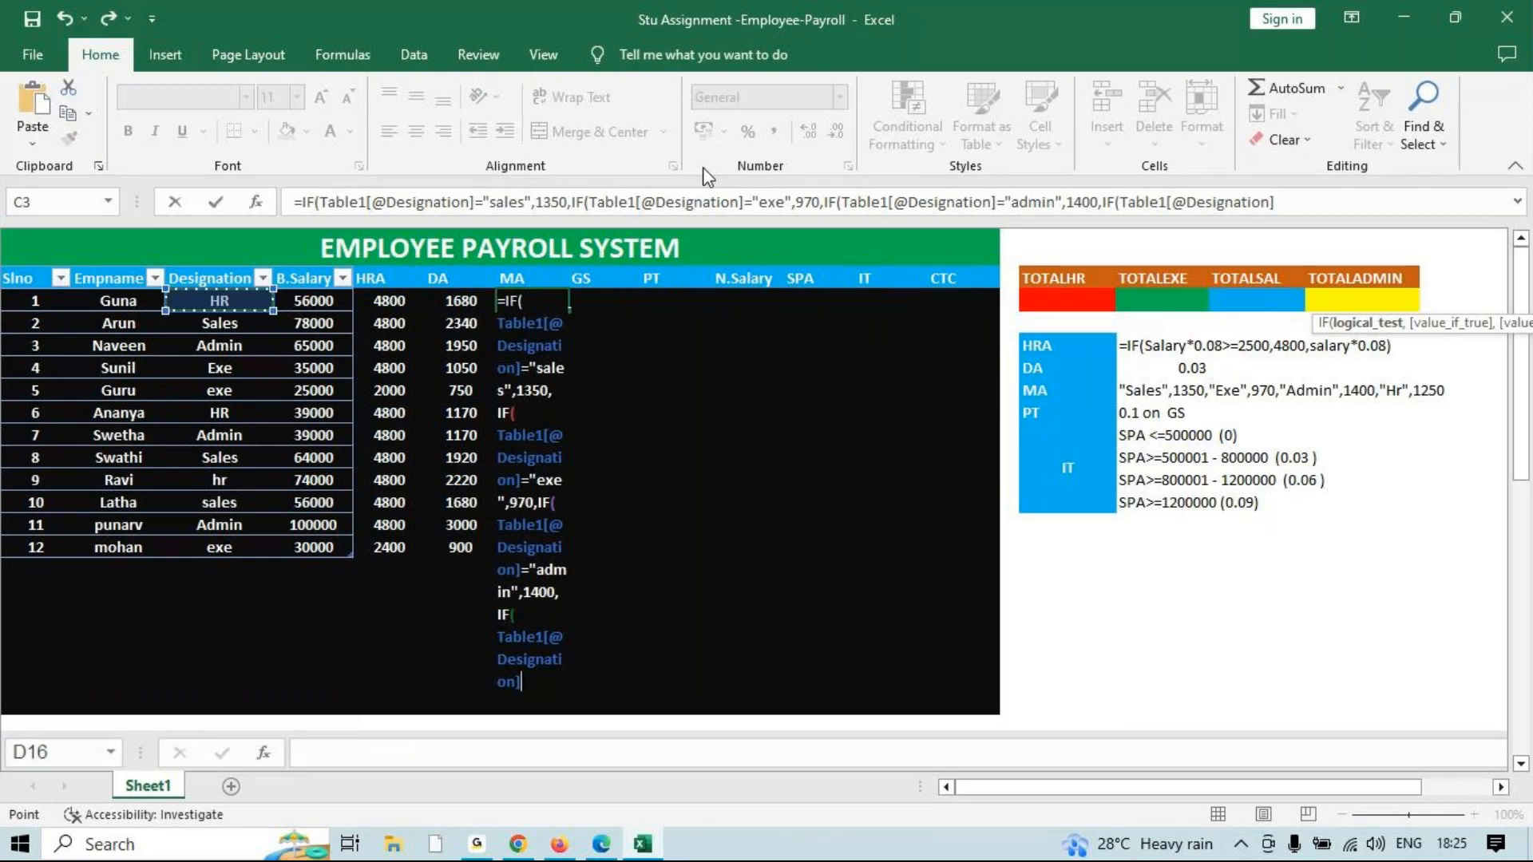
pyautogui.write('=')
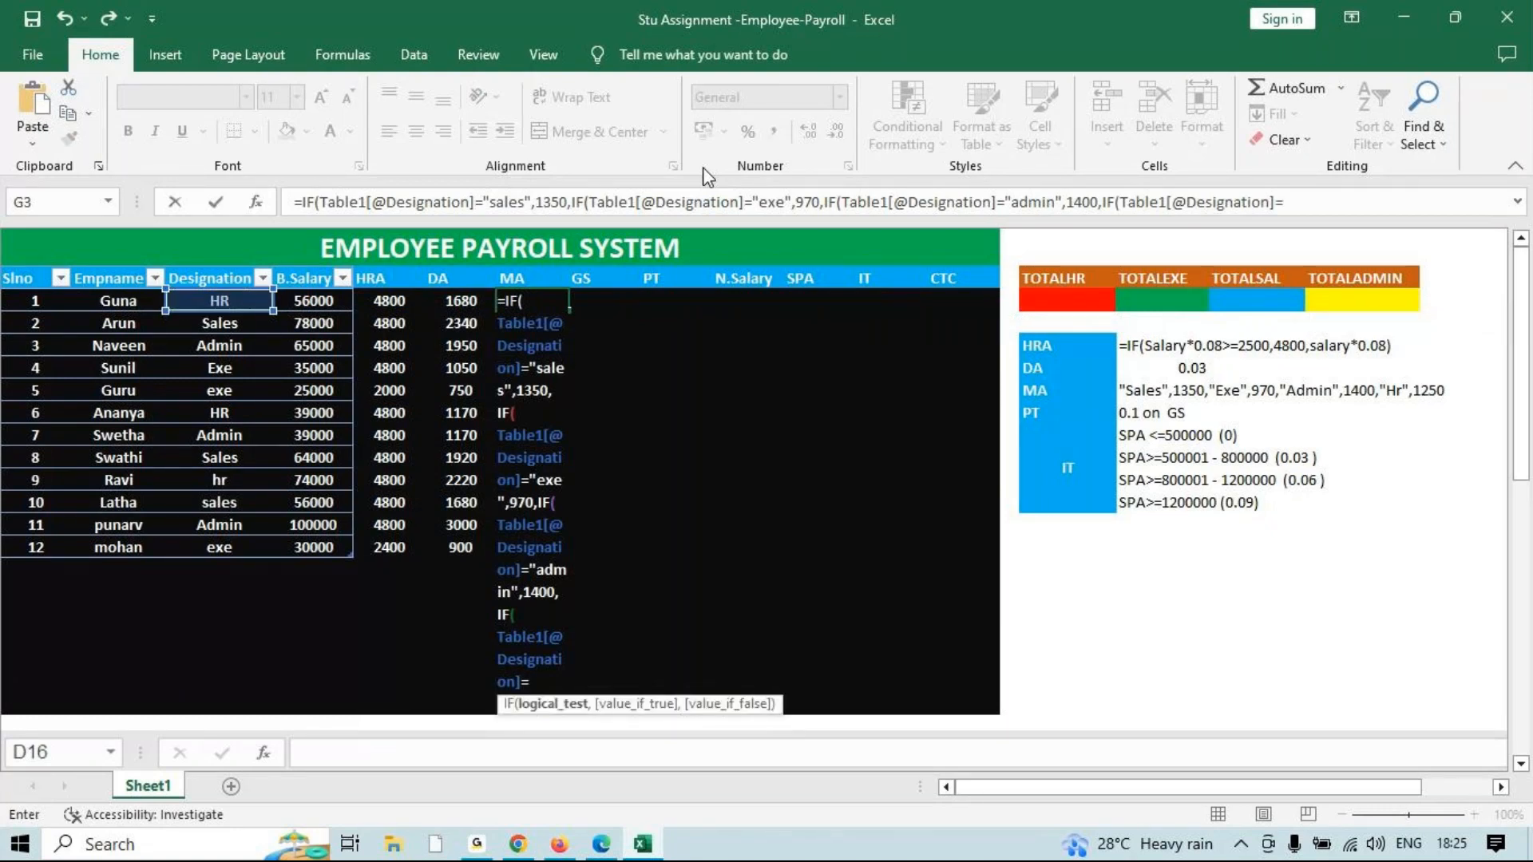
pyautogui.write('"hr",')
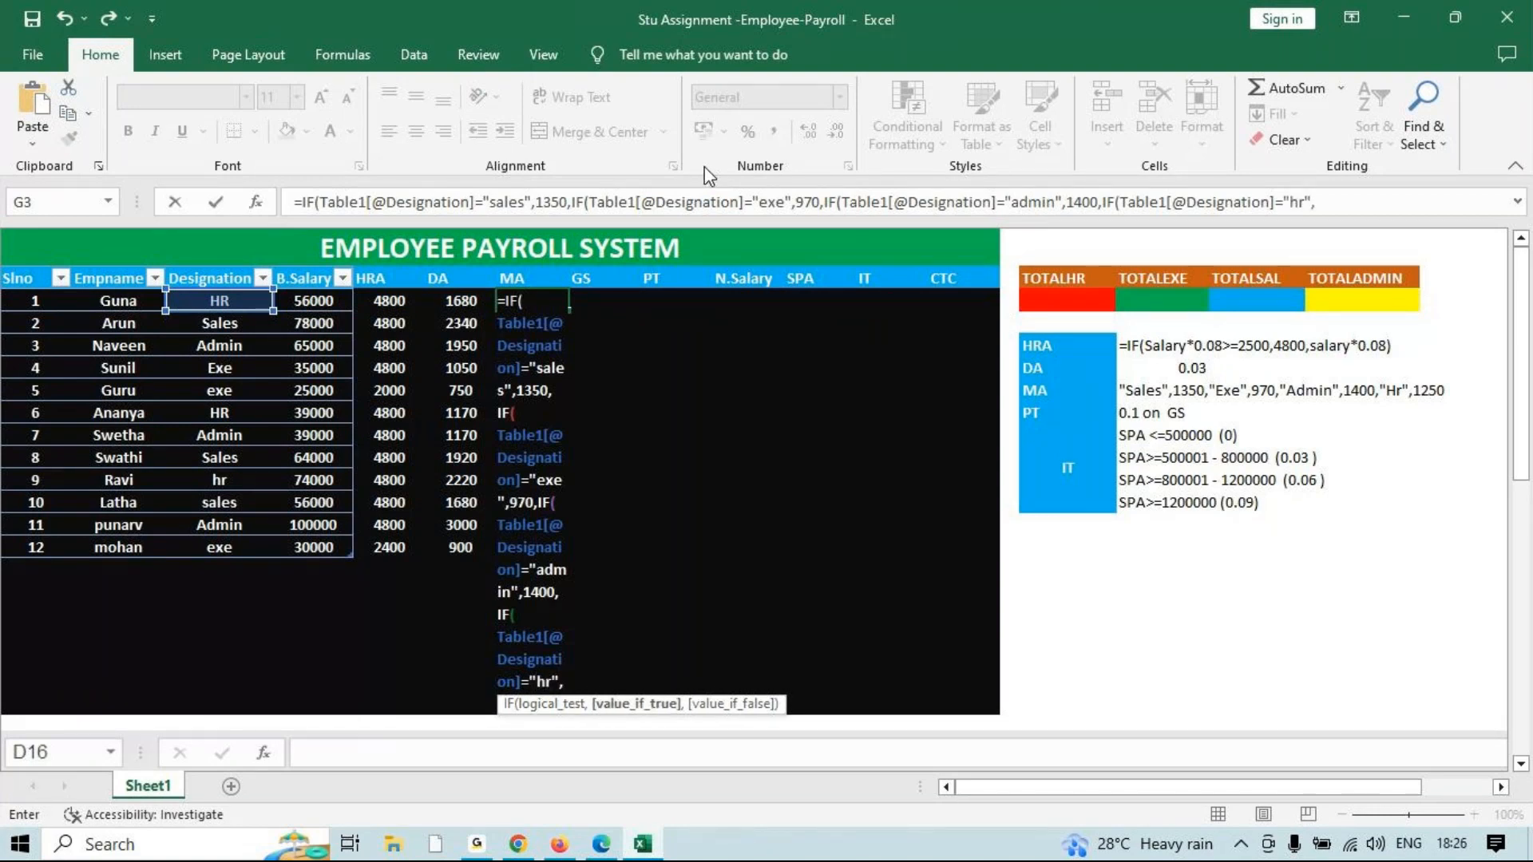
pyautogui.write('1250')
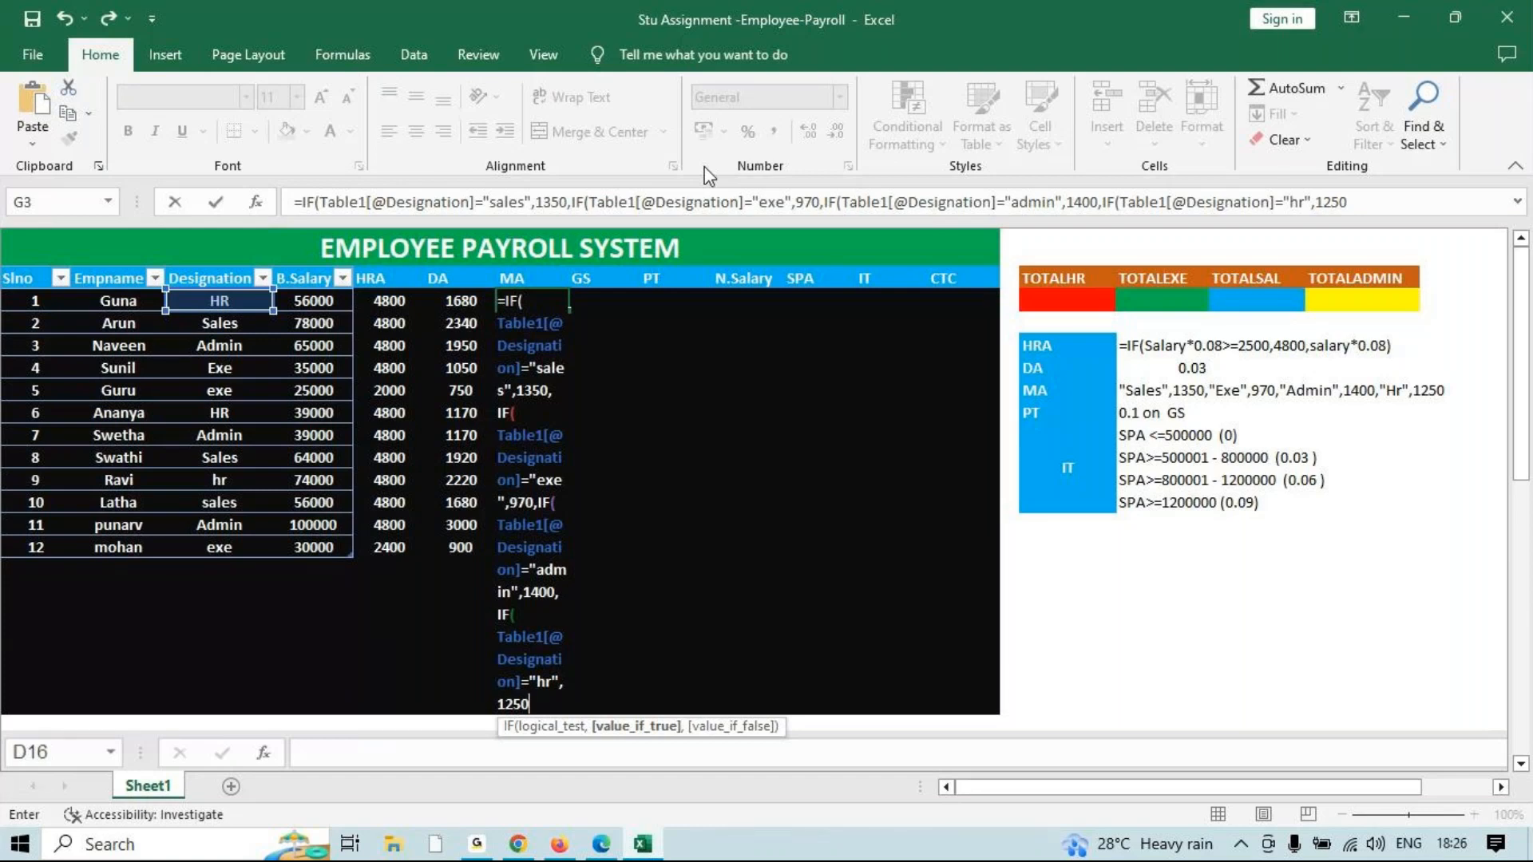
pyautogui.write(')')
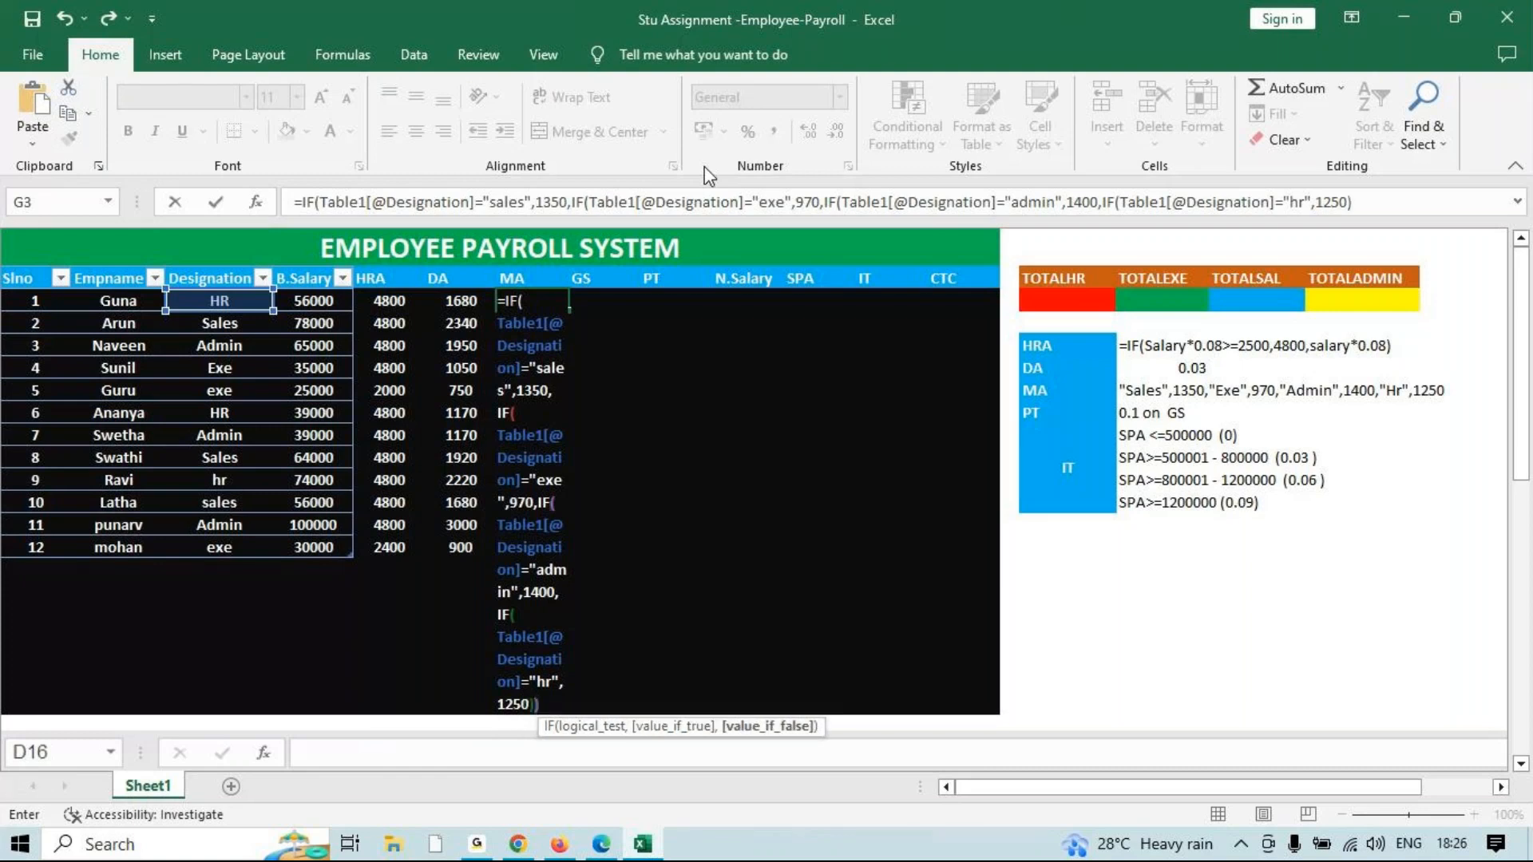
pyautogui.write(')))')
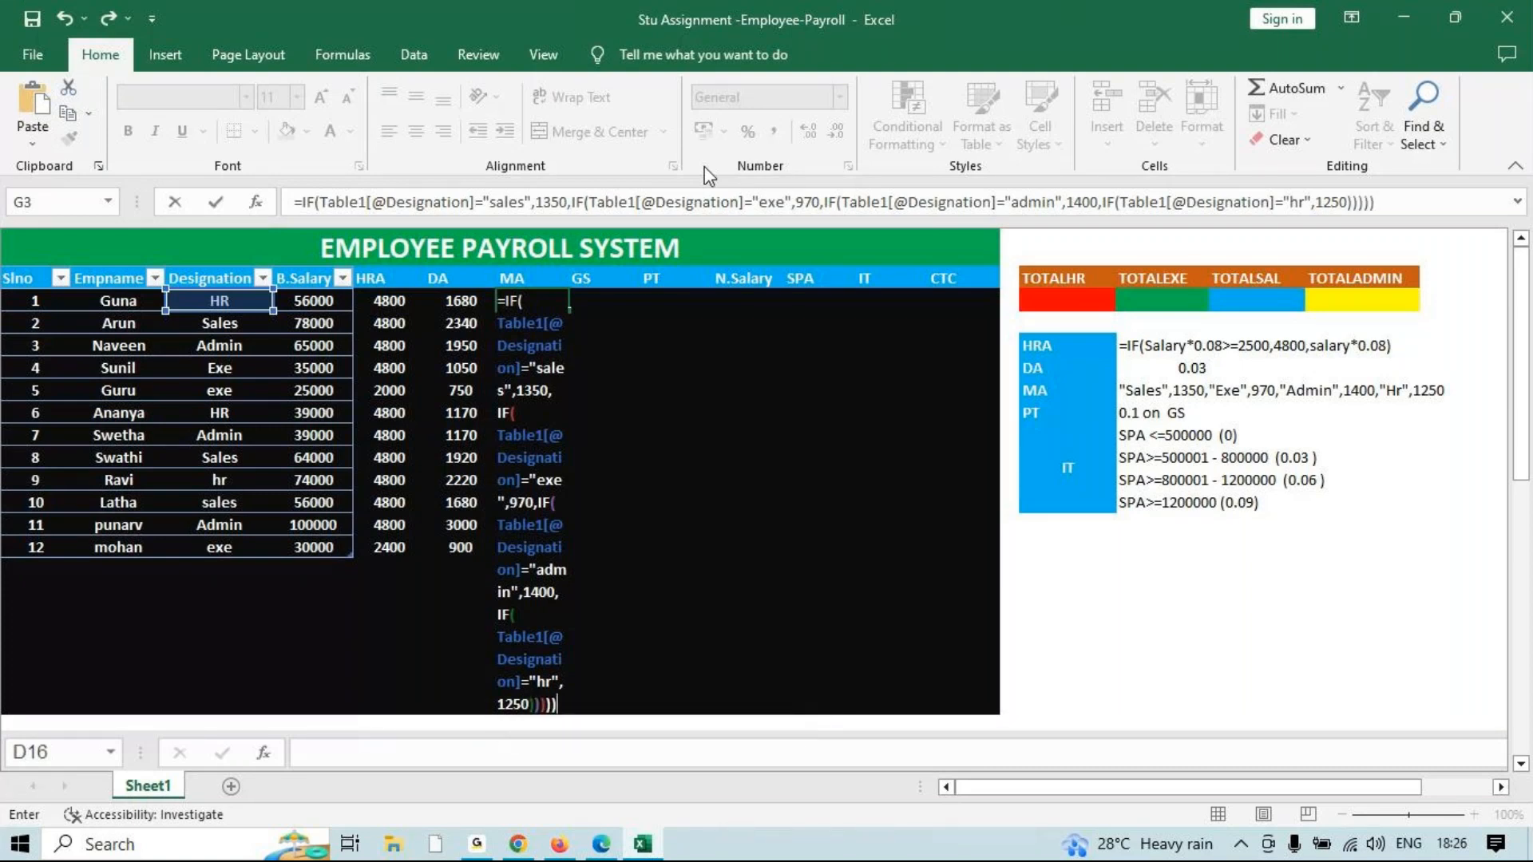
pyautogui.write(')')
pyautogui.press('BackSpace')
pyautogui.press('BackSpace')
pyautogui.press('Return')
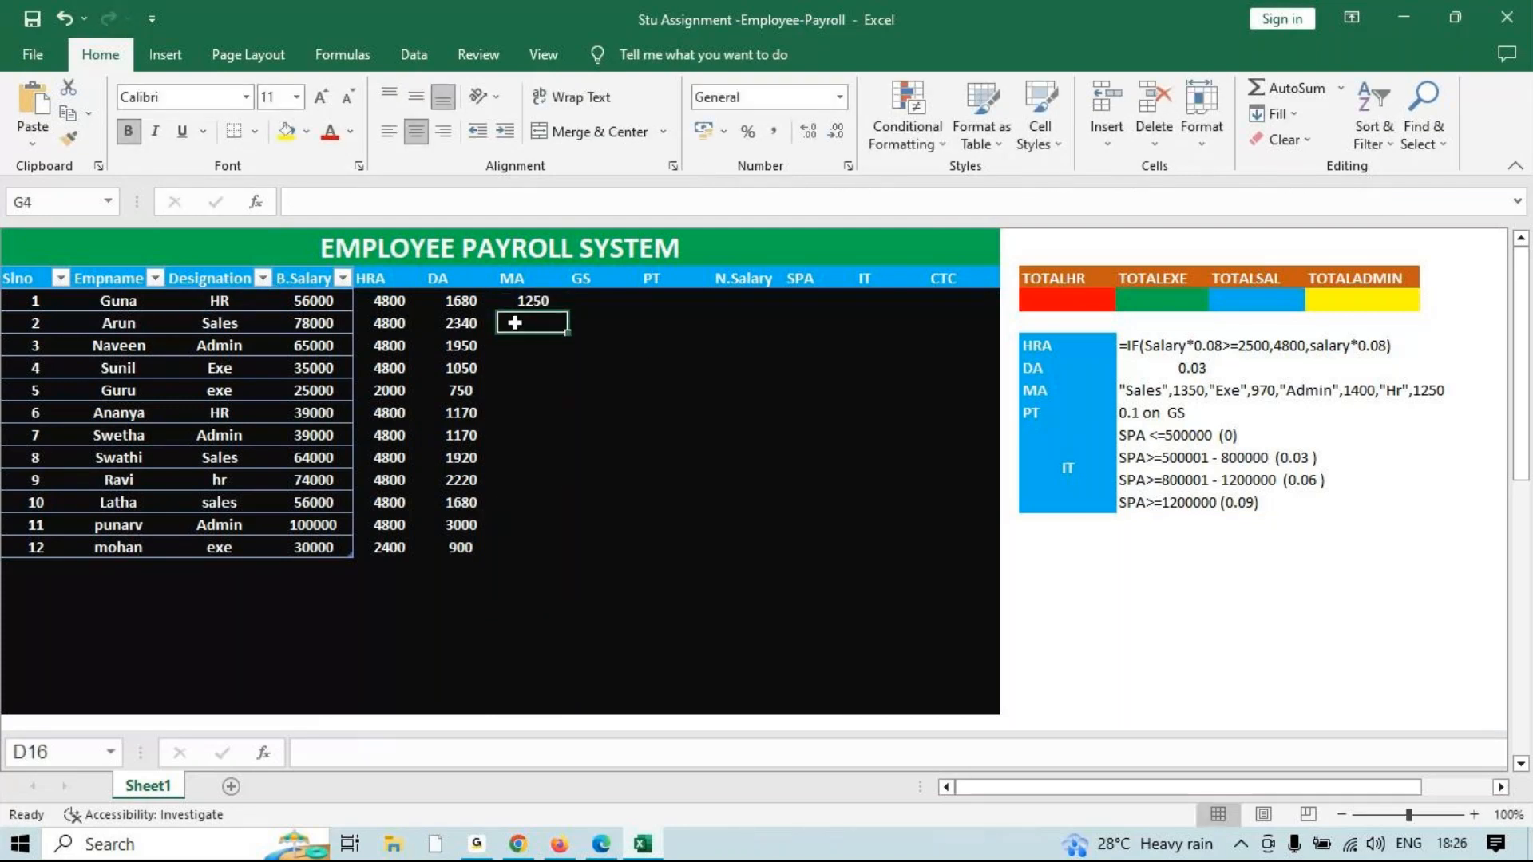
# Fill the MA formula from G3 down to the twelfth employee's row, G14.
pyautogui.click(558, 310)
pyautogui.moveTo(566, 311); pyautogui.dragTo(544, 547)
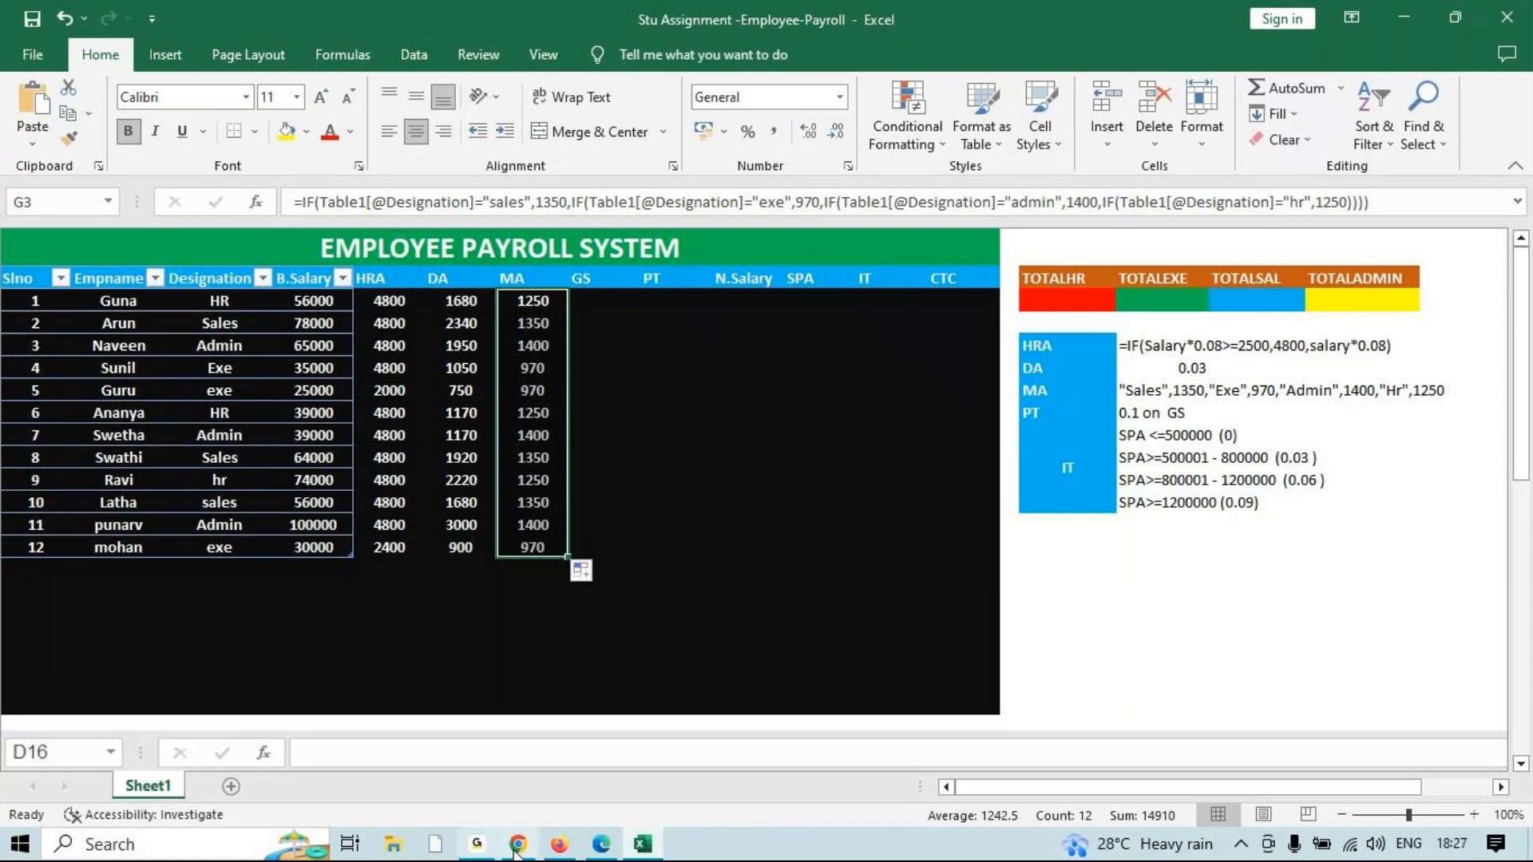
pyautogui.click(476, 847)
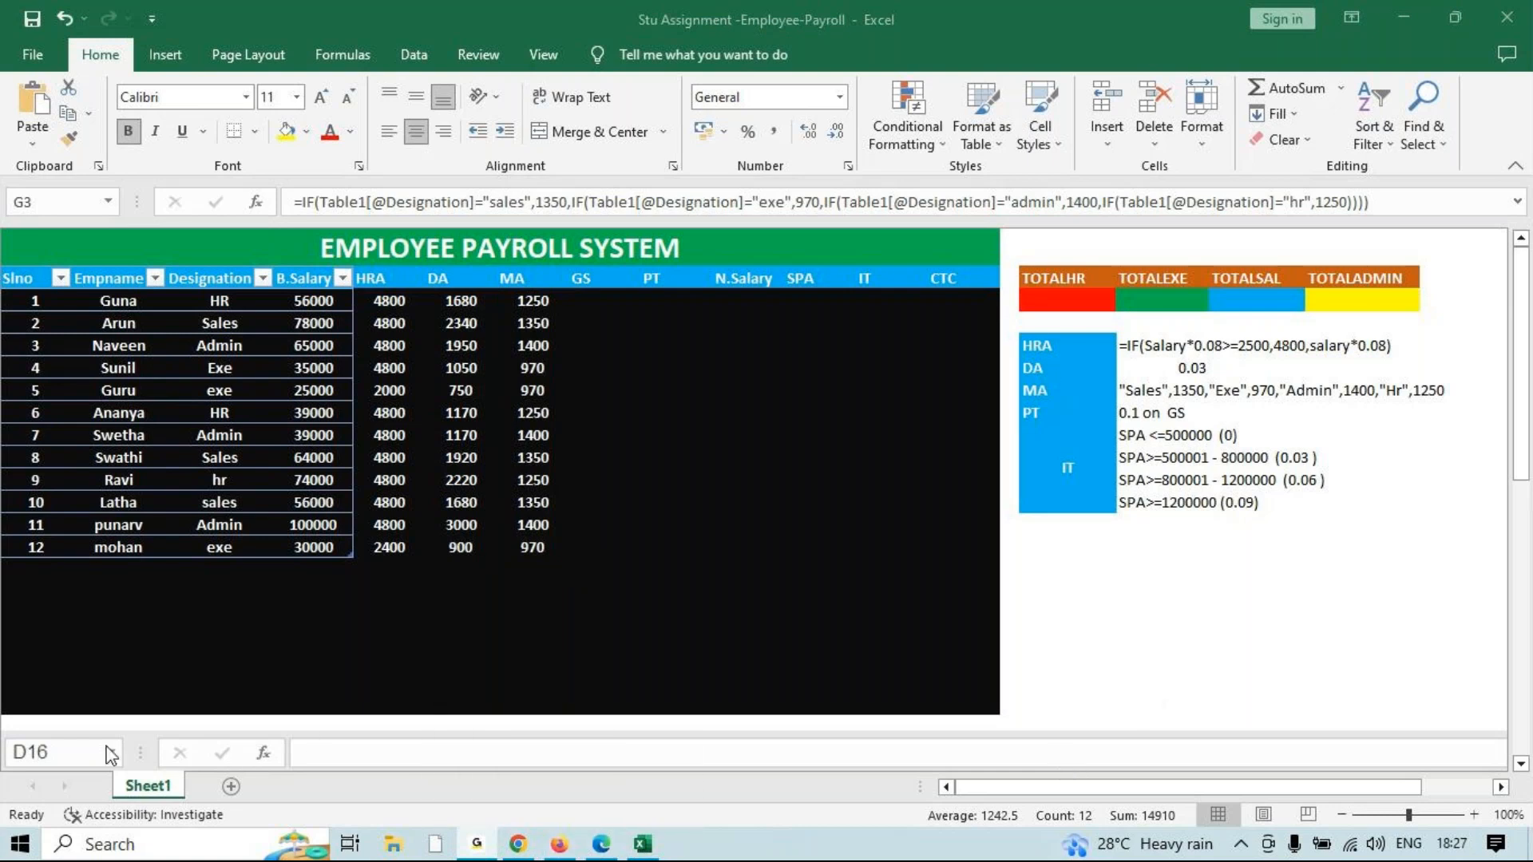
pyautogui.click(648, 845)
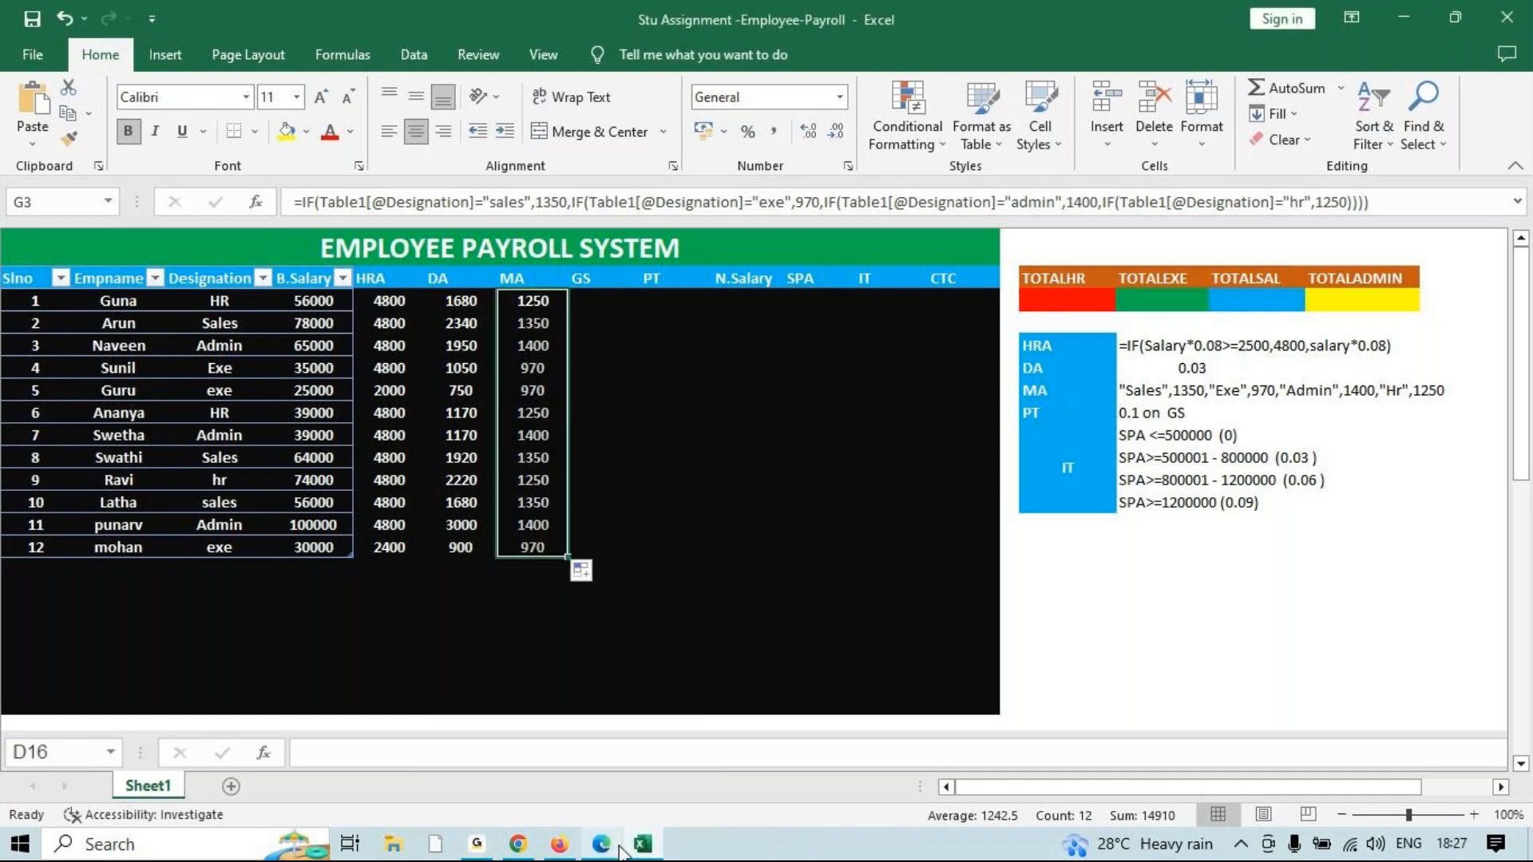
pyautogui.moveTo(621, 851)
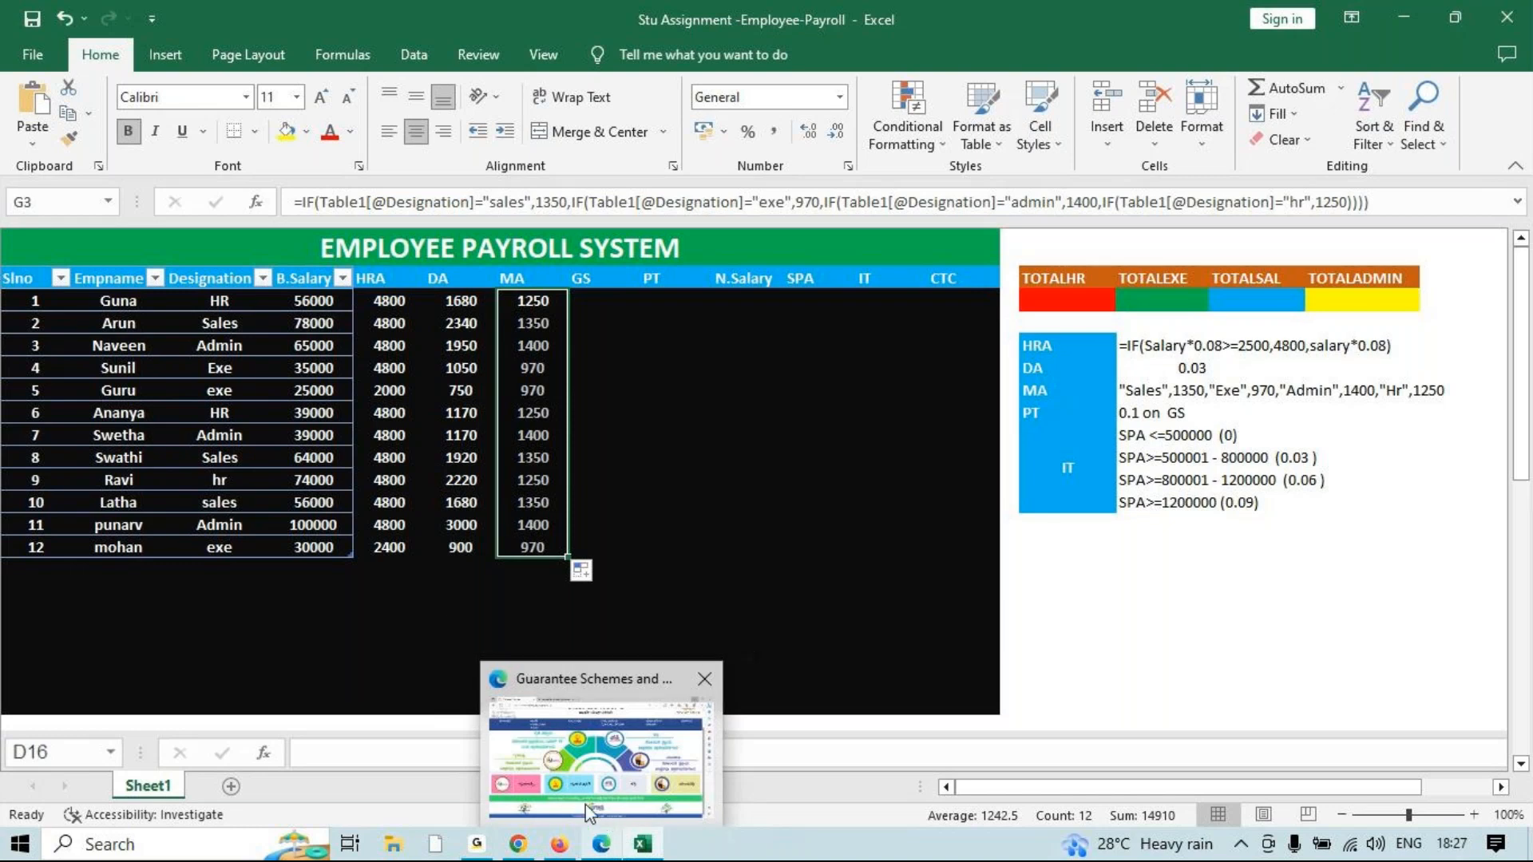
pyautogui.moveTo(587, 814)
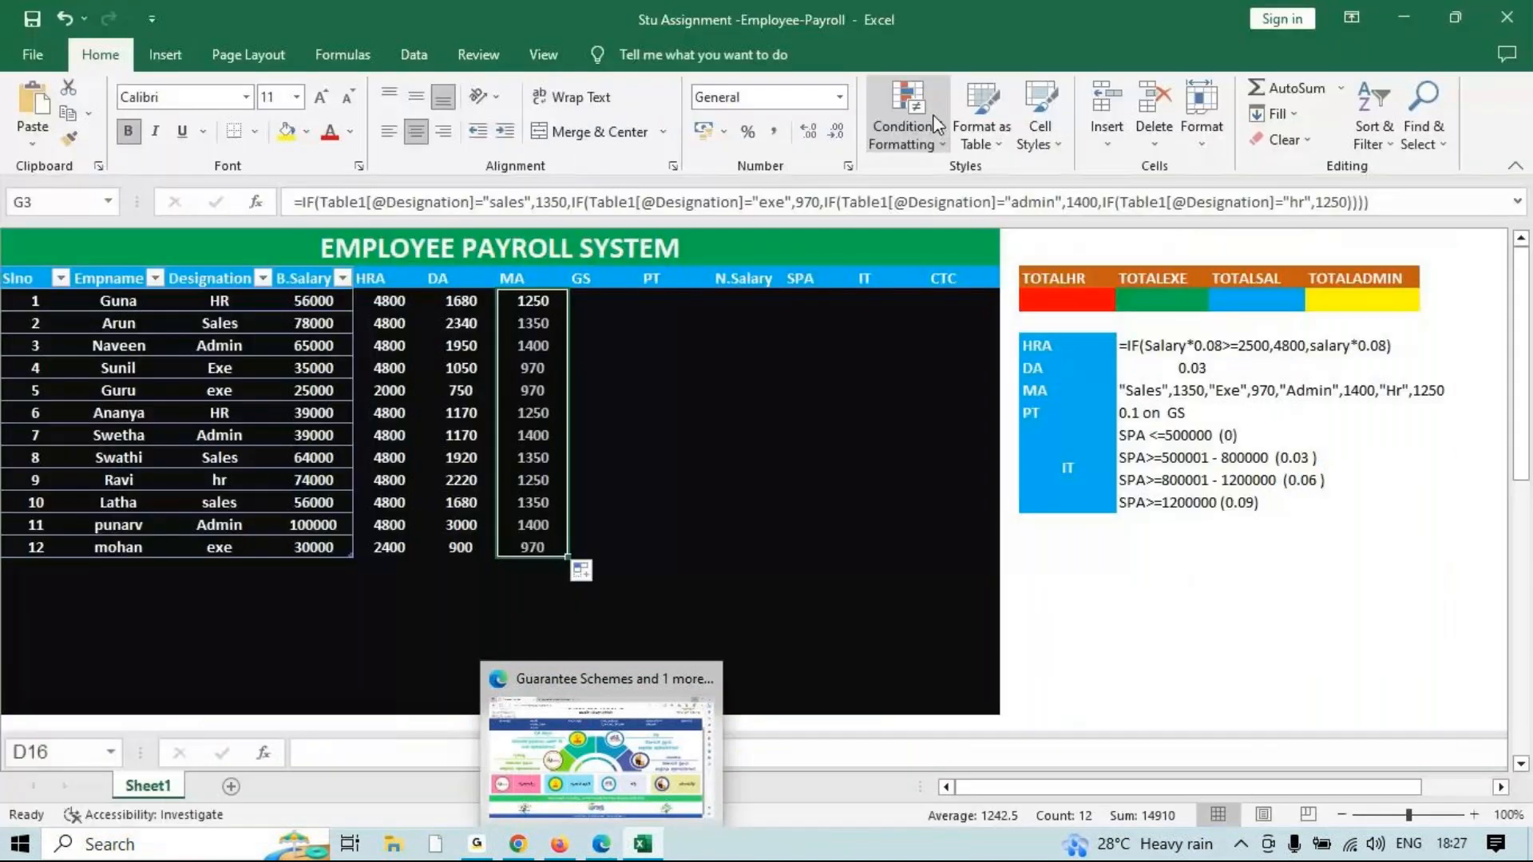
pyautogui.click(819, 394)
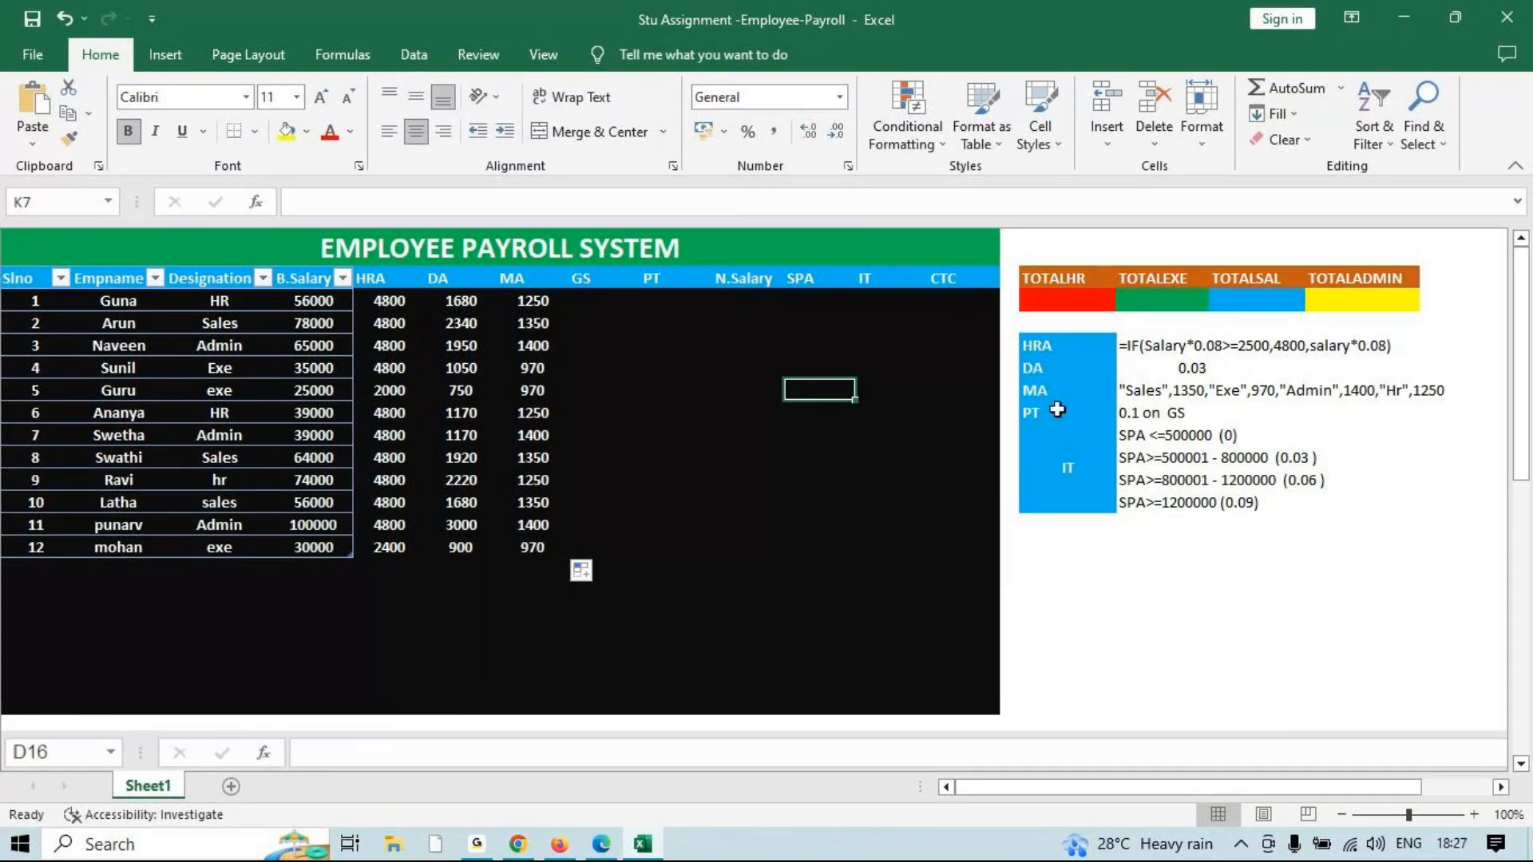
# Examine the full nested IF formula in G3, then leave the cell's edit mode.
pyautogui.click(548, 298)
pyautogui.moveTo(1368, 202); pyautogui.dragTo(180, 214)
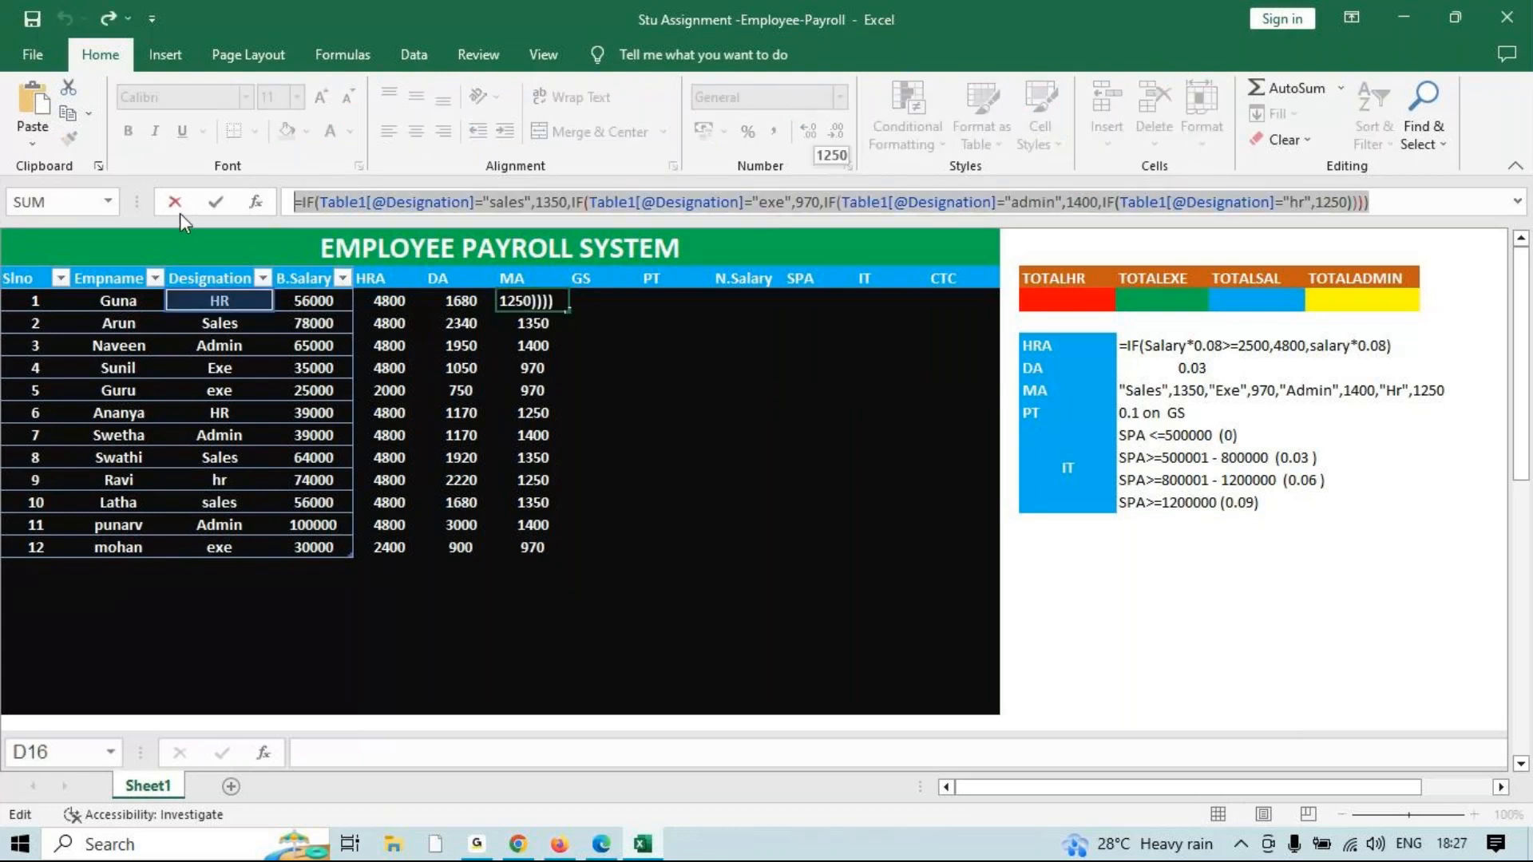
pyautogui.click(546, 754)
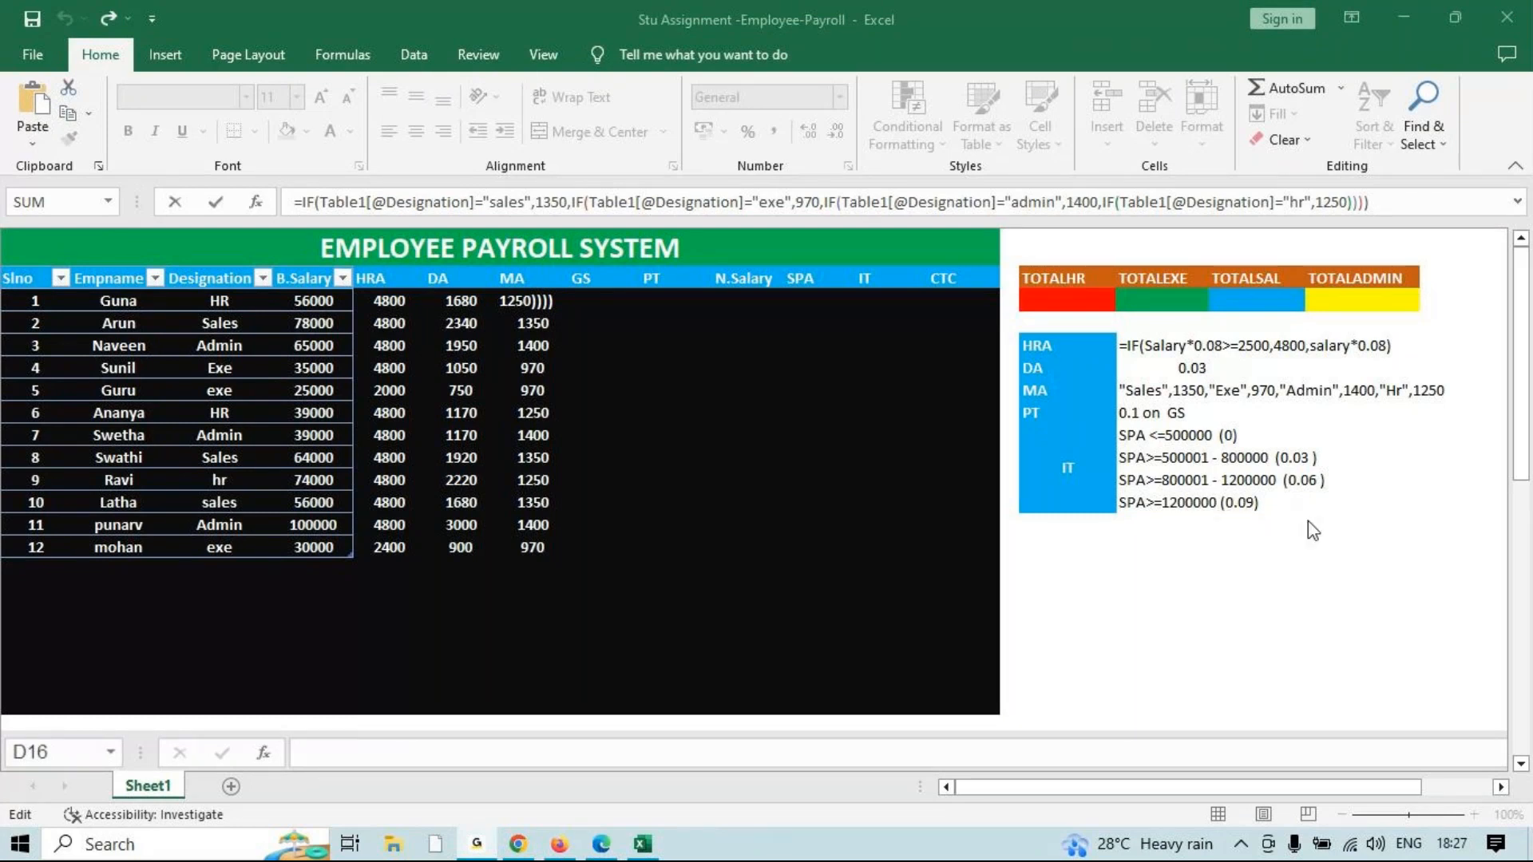
pyautogui.click(1402, 18)
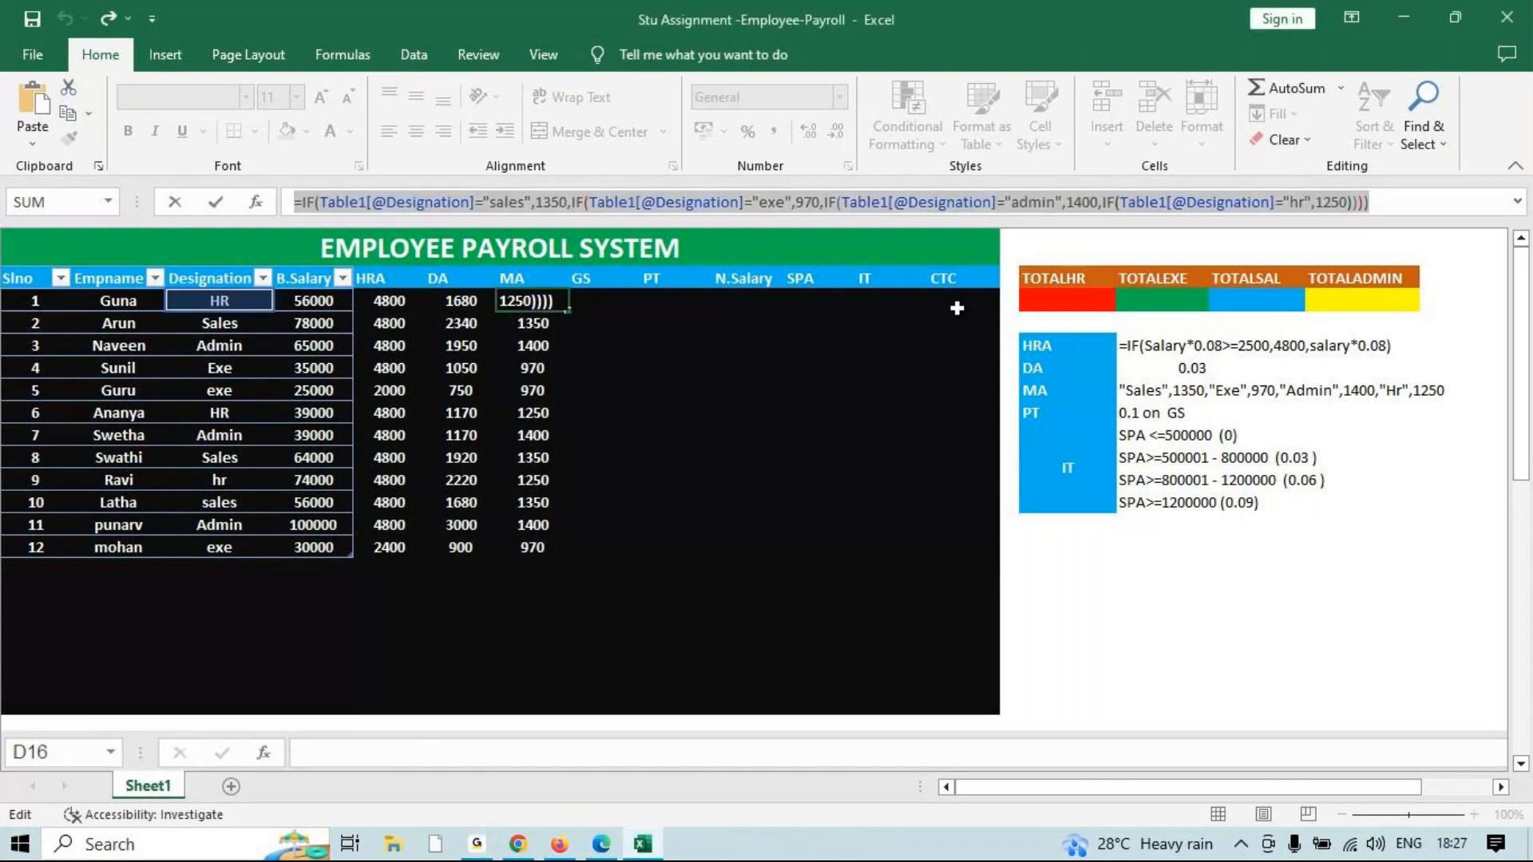
pyautogui.press('Escape')
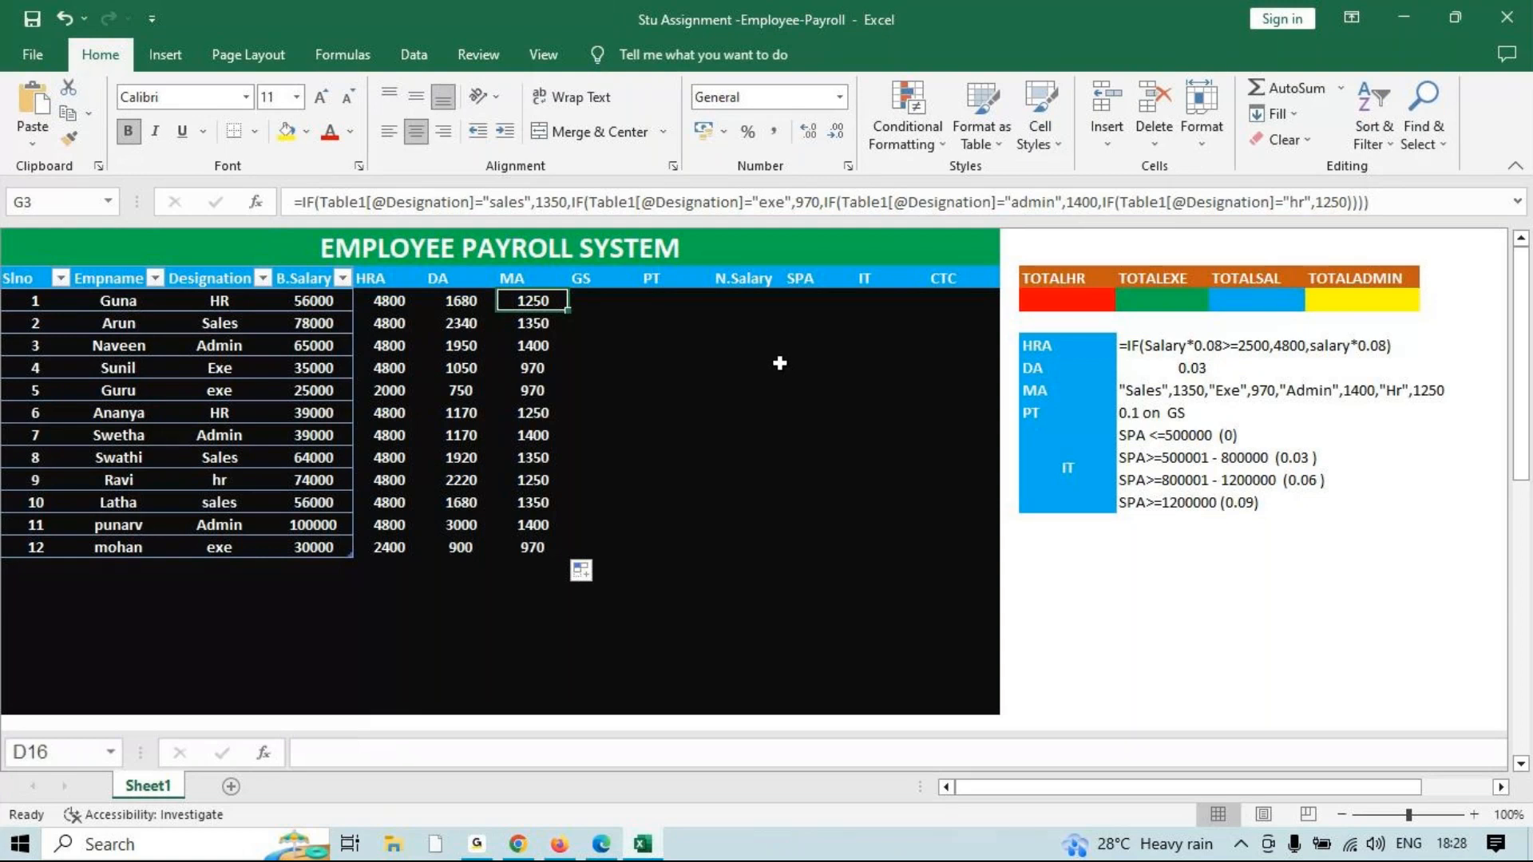
# Clear the MA results for all twelve employees in G3:G14.
pyautogui.moveTo(534, 301); pyautogui.dragTo(531, 539)
pyautogui.press('Delete')
# Start an IFS formula in G3 that returns 1350 when the Designation equals "sales".
pyautogui.click(557, 301)
pyautogui.write('=ifs')
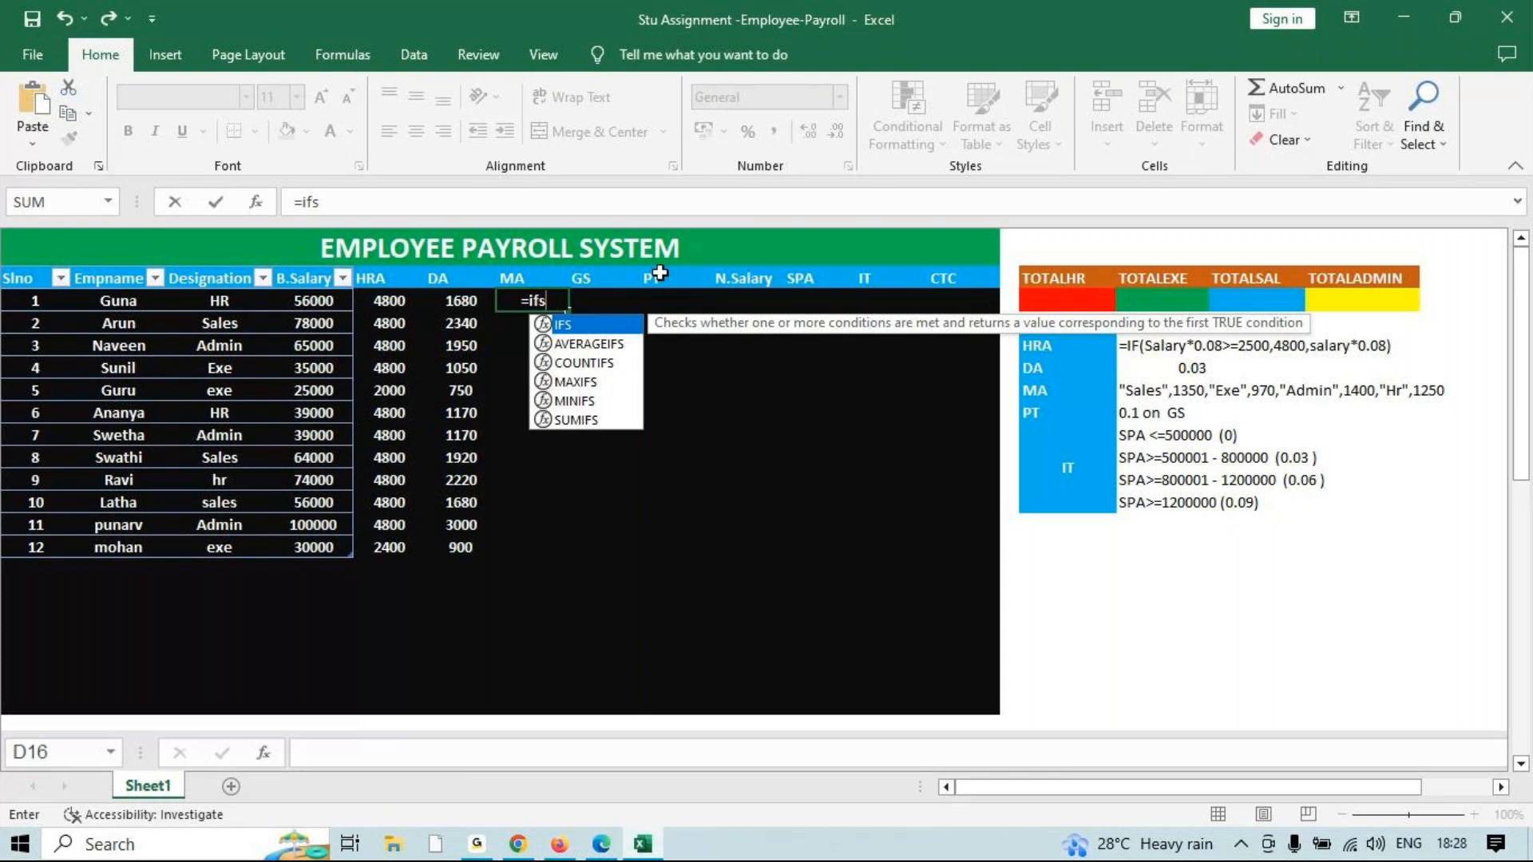
pyautogui.press('Tab')
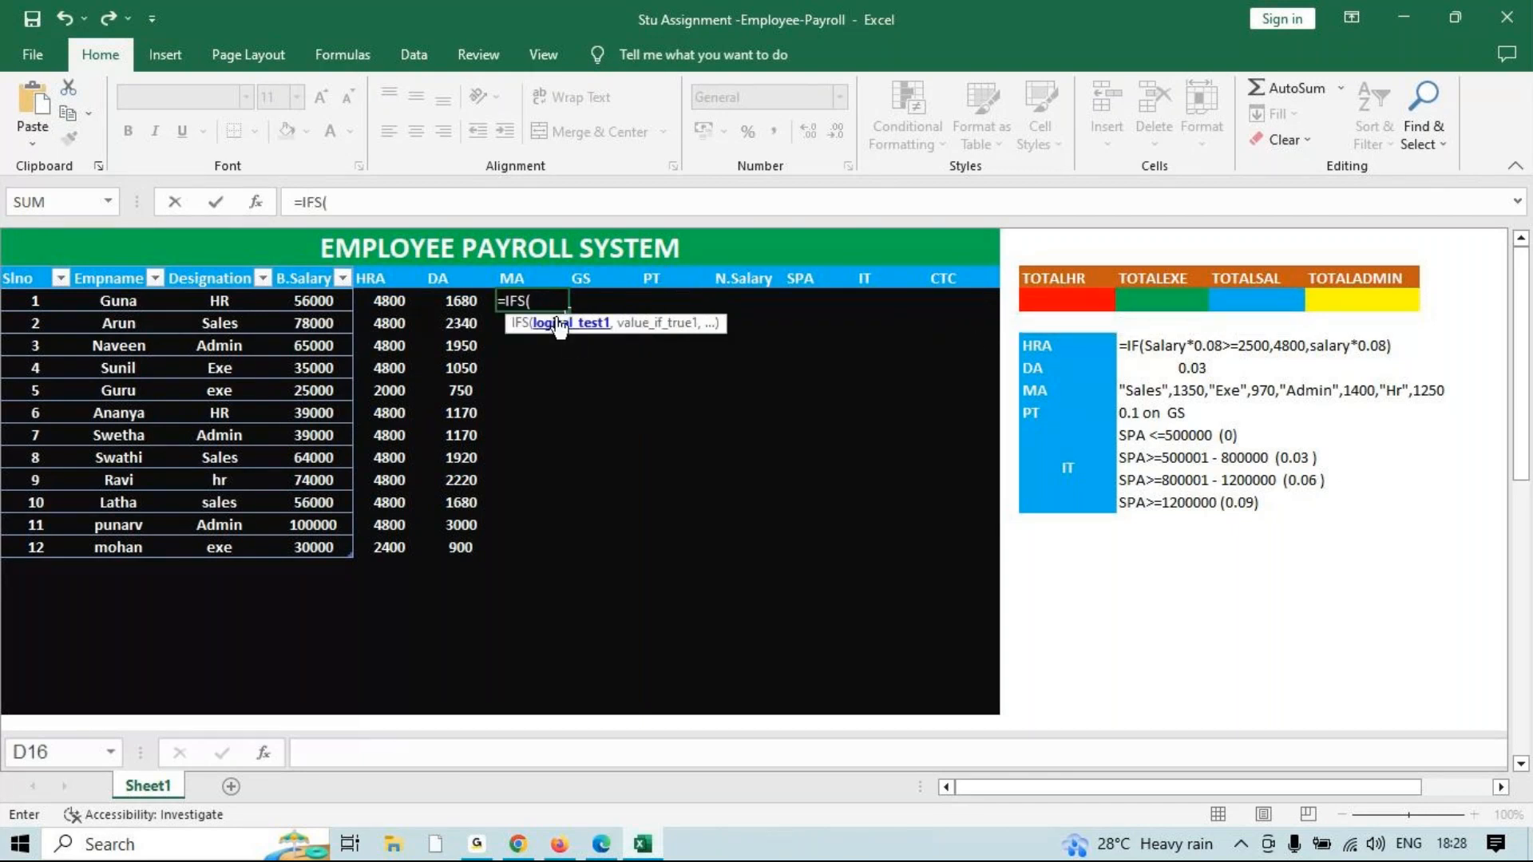
pyautogui.click(213, 301)
pyautogui.write('=')
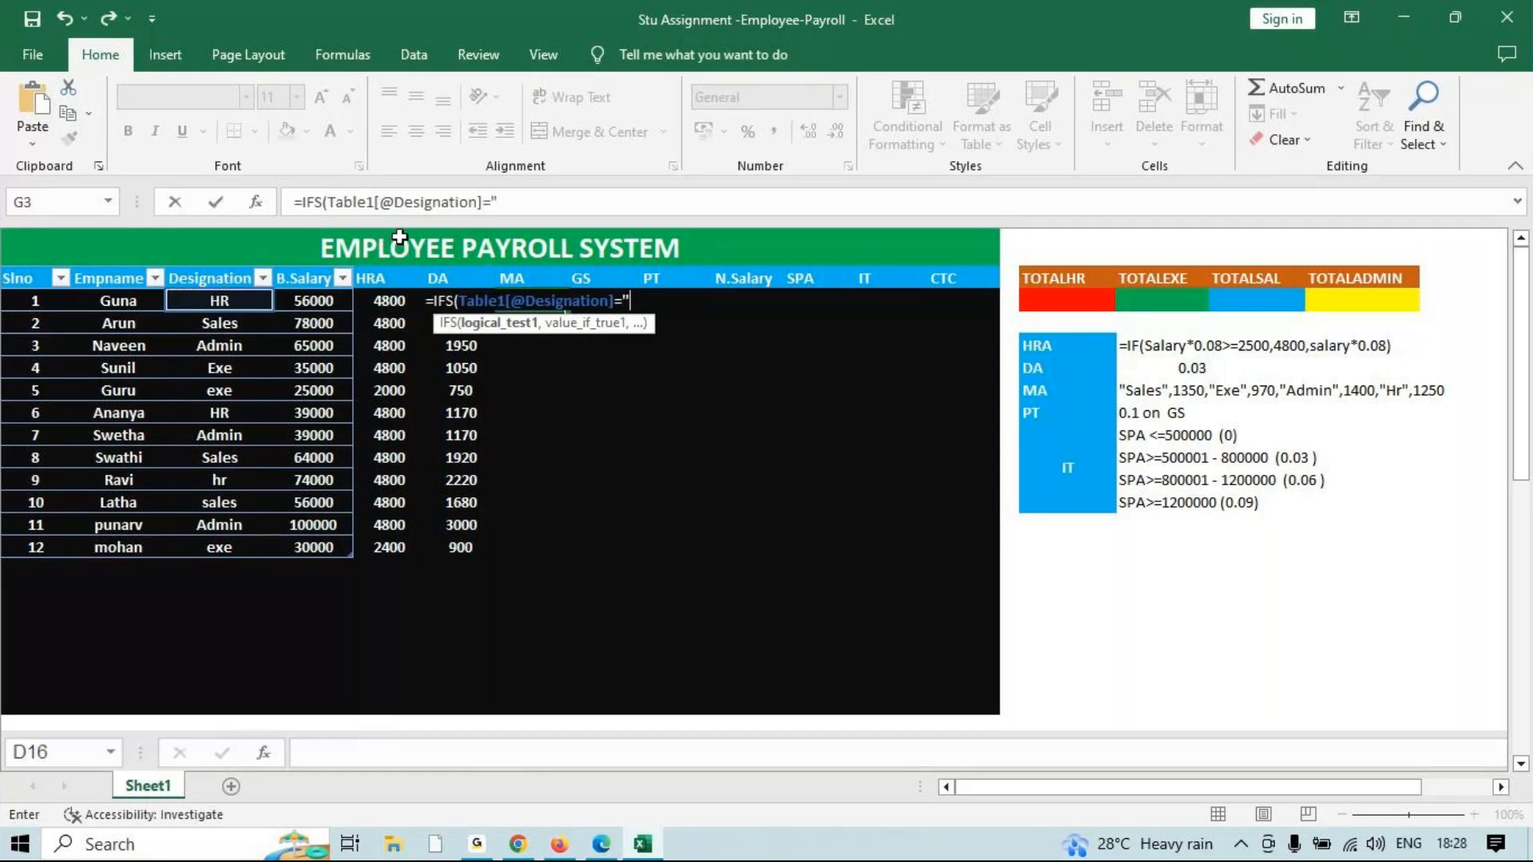
pyautogui.write('"sales')
pyautogui.write('",')
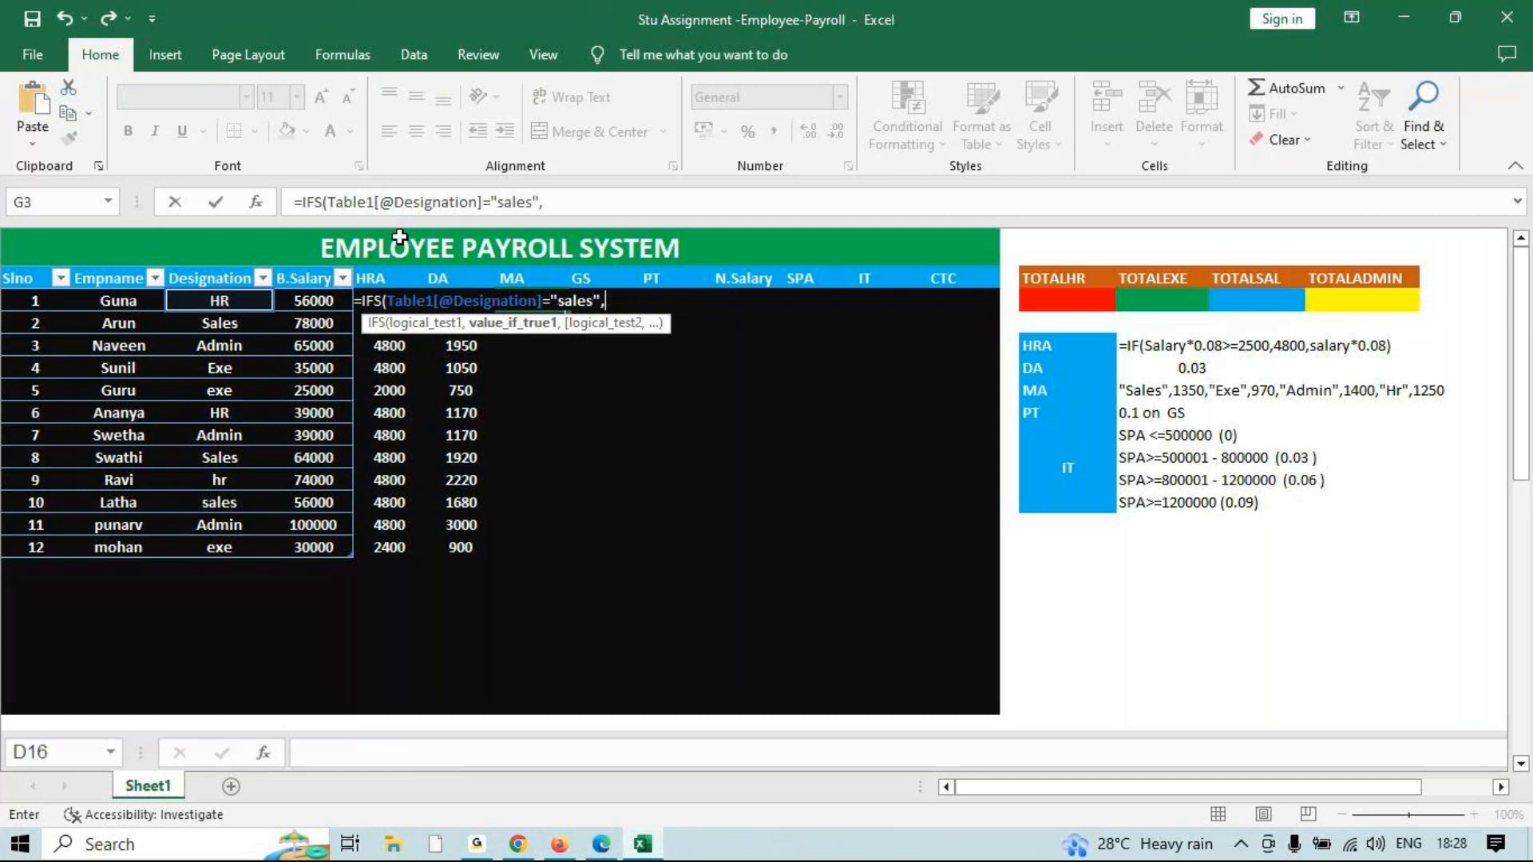
pyautogui.write('1350,')
# Add a second condition to the G3 IFS formula that returns 970 when the Designation equals "exe".
pyautogui.click(250, 302)
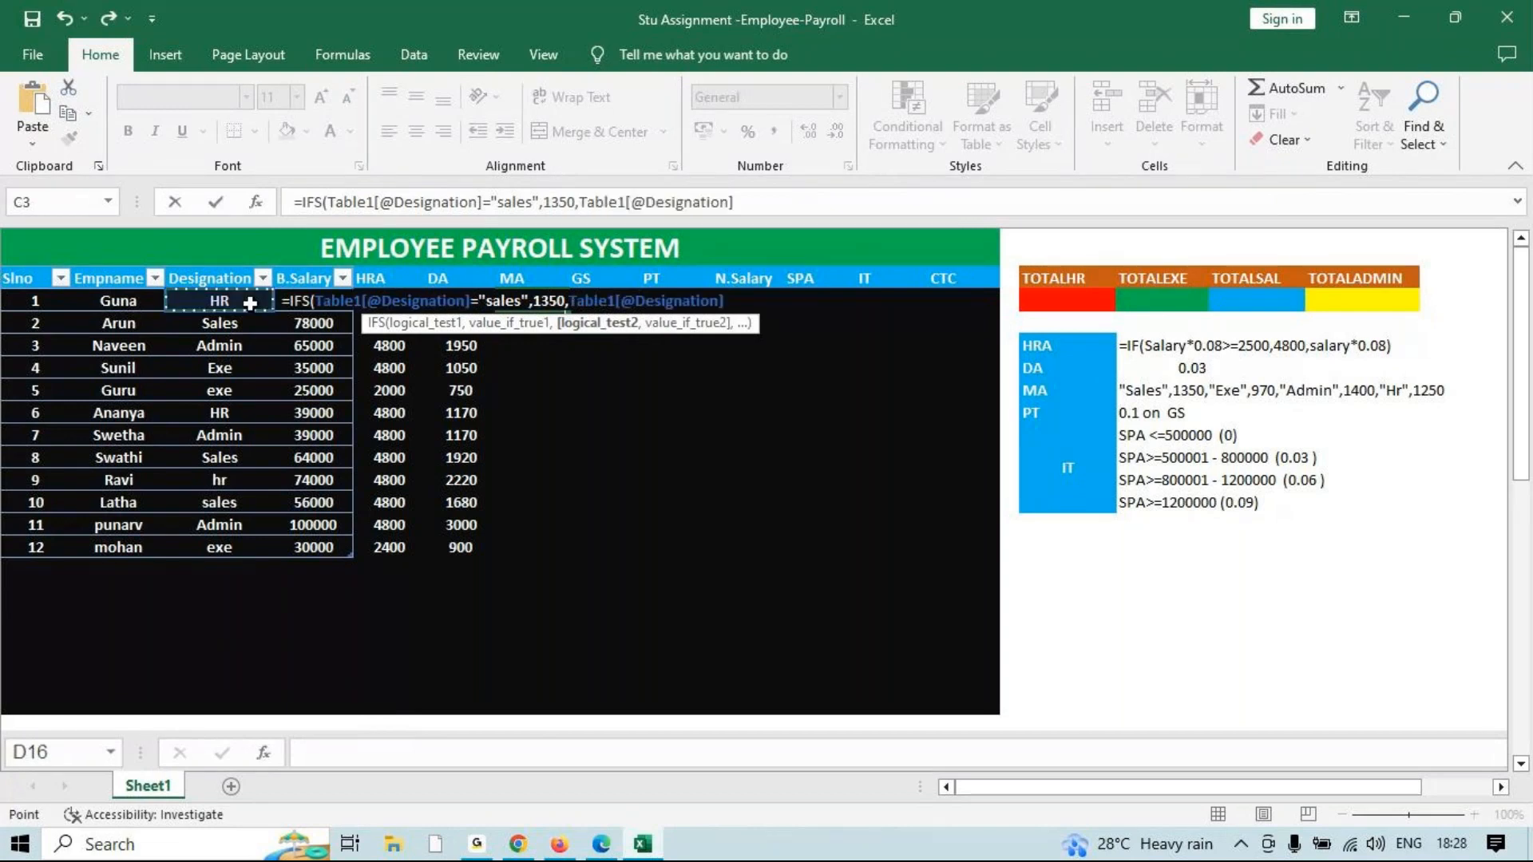
pyautogui.write('="exe",')
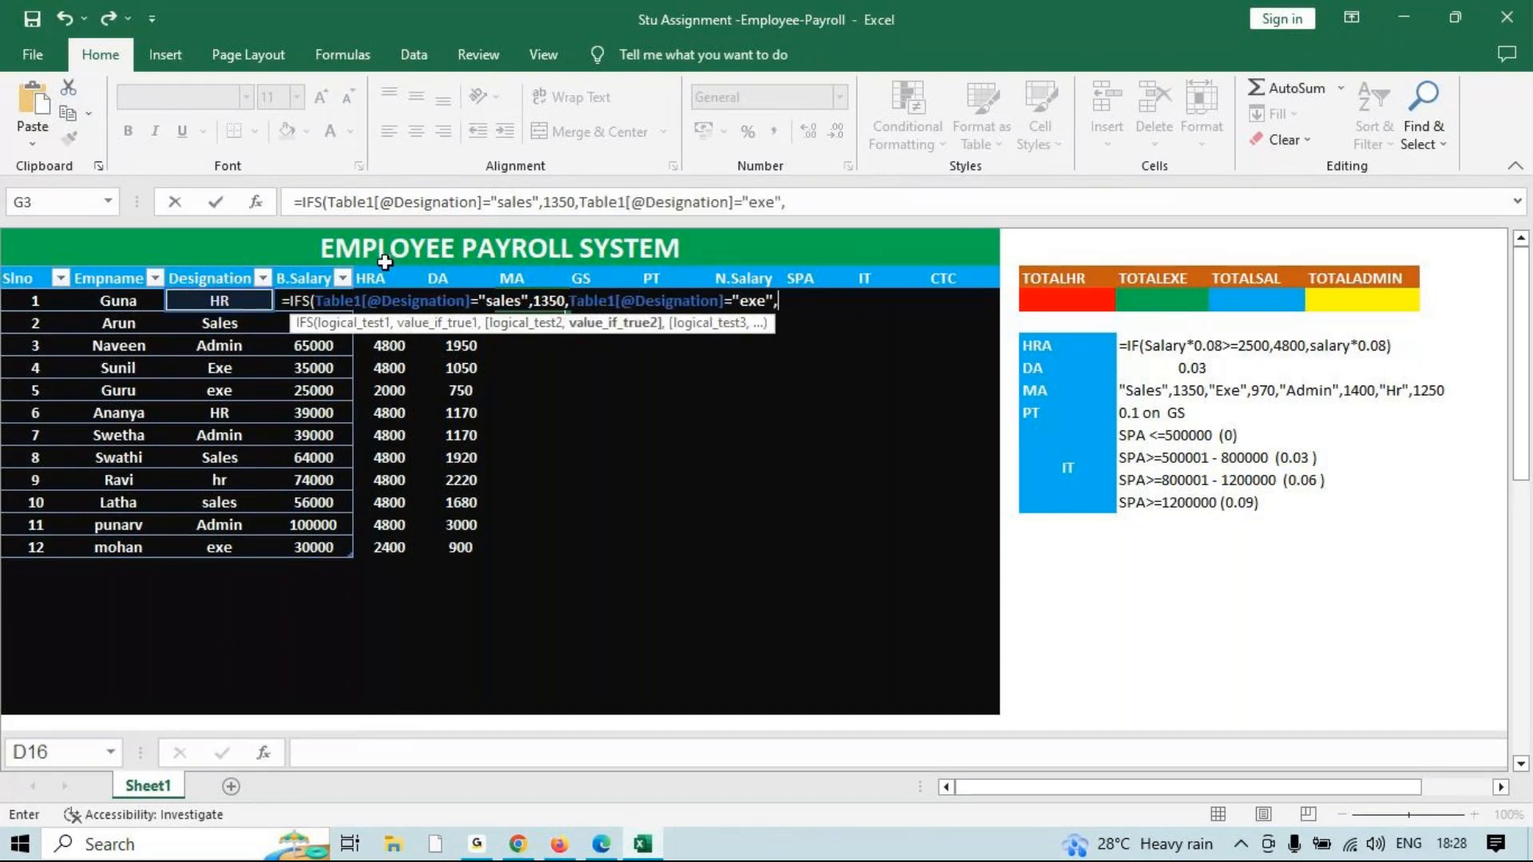
pyautogui.write('970')
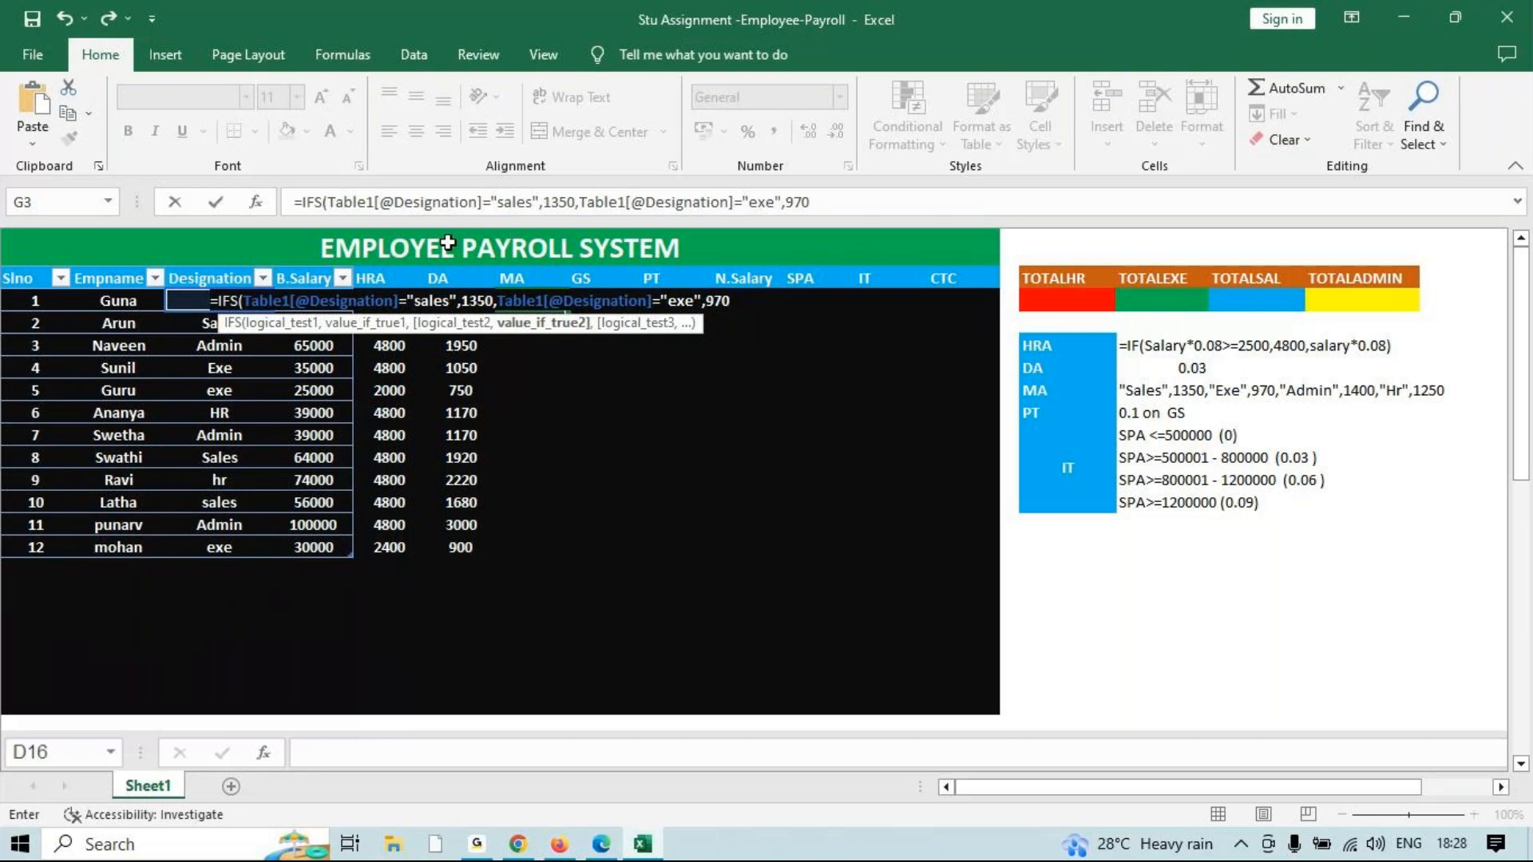
pyautogui.write(',')
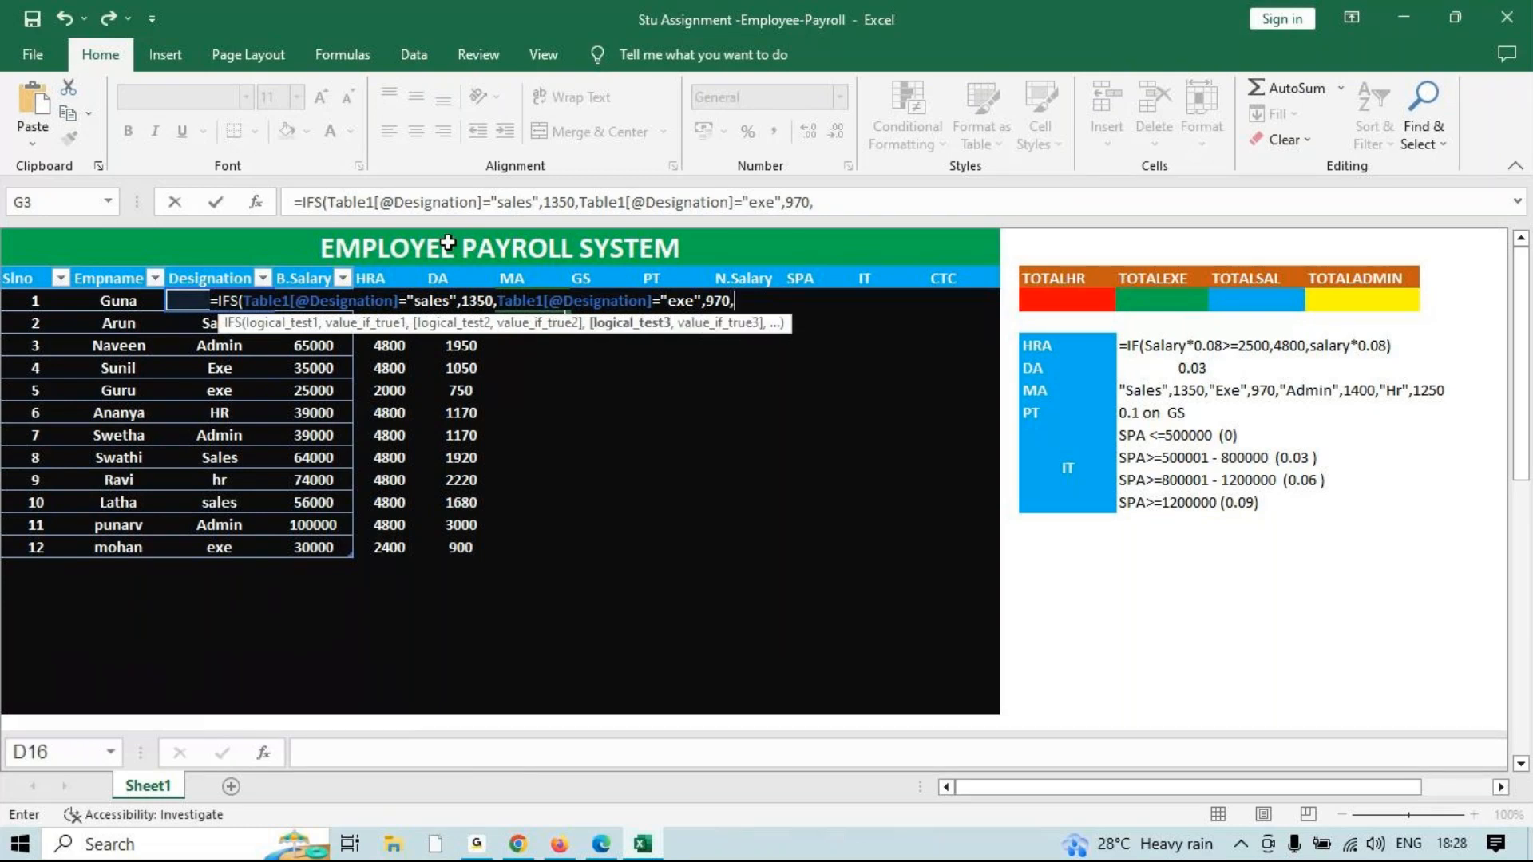
# Add a third condition to the G3 IFS formula that returns 1400 when the Designation equals "admin".
pyautogui.press('Left')
pyautogui.press('Left')
pyautogui.press('Left')
pyautogui.press('Left')
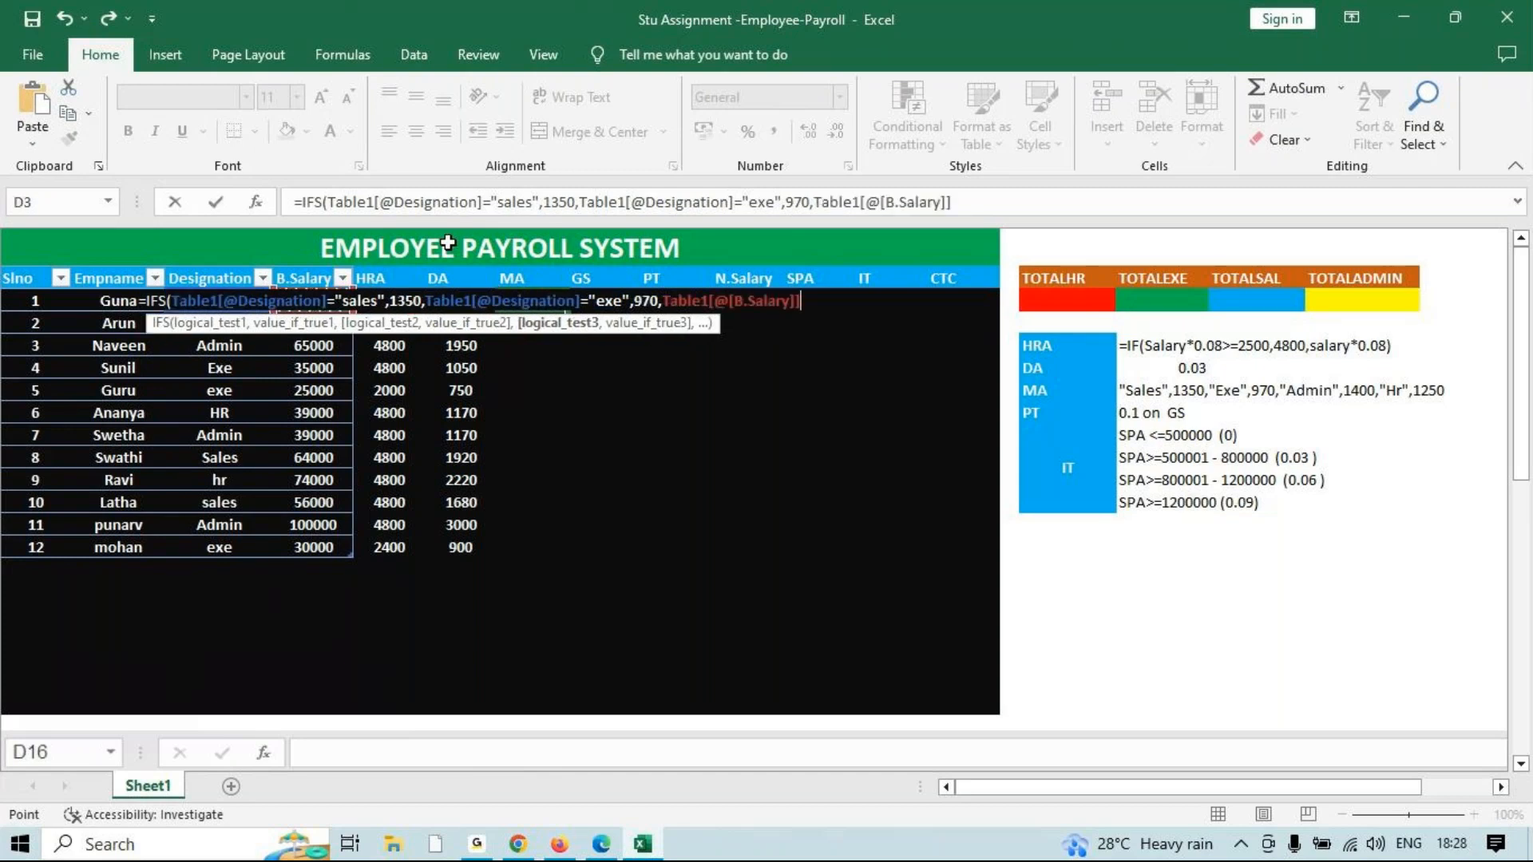
pyautogui.write('=')
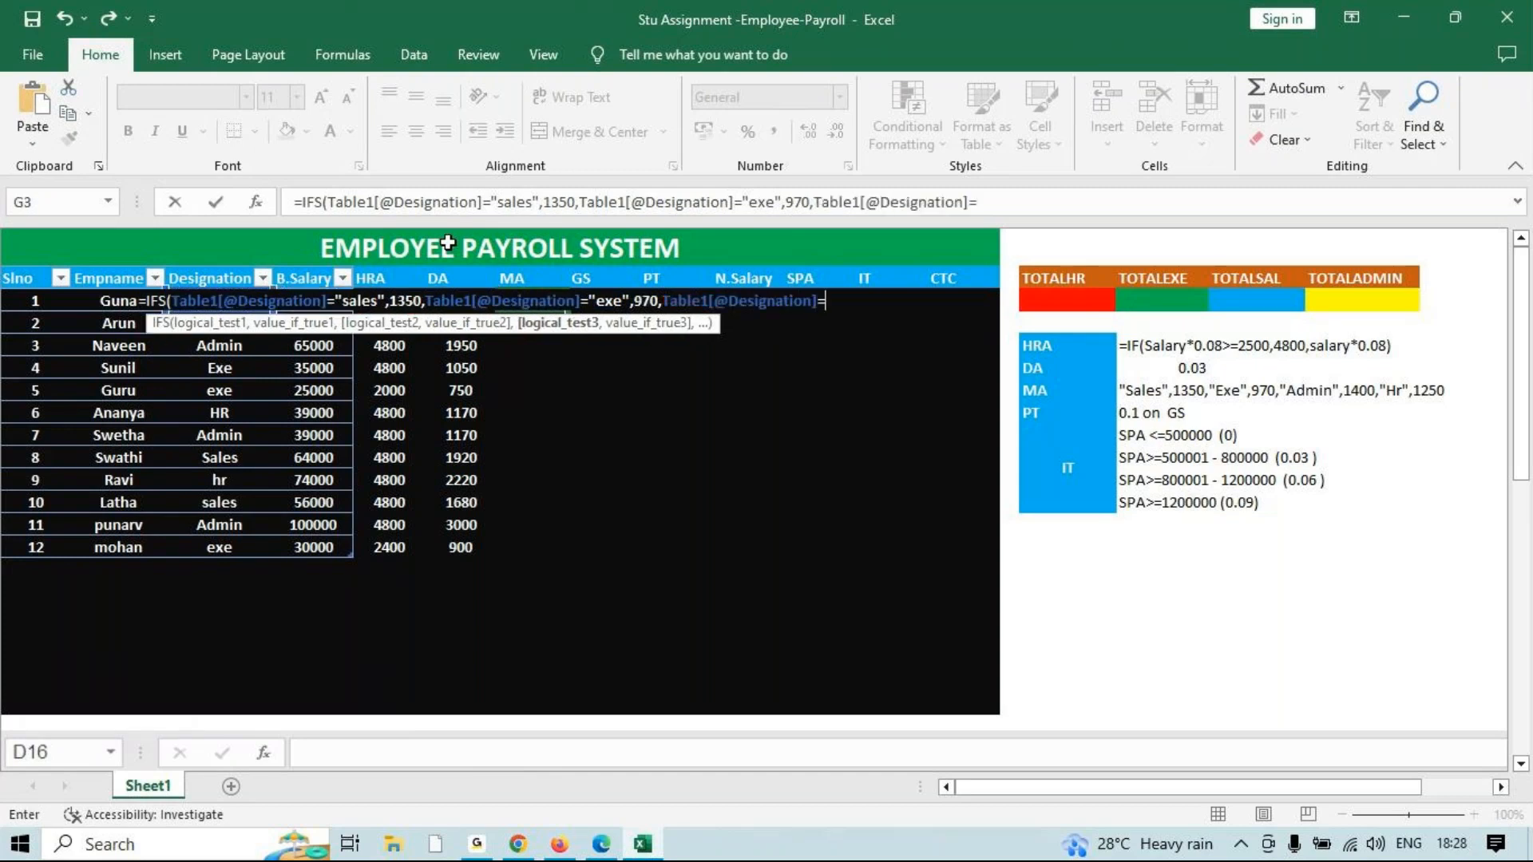
pyautogui.write('"admin",140')
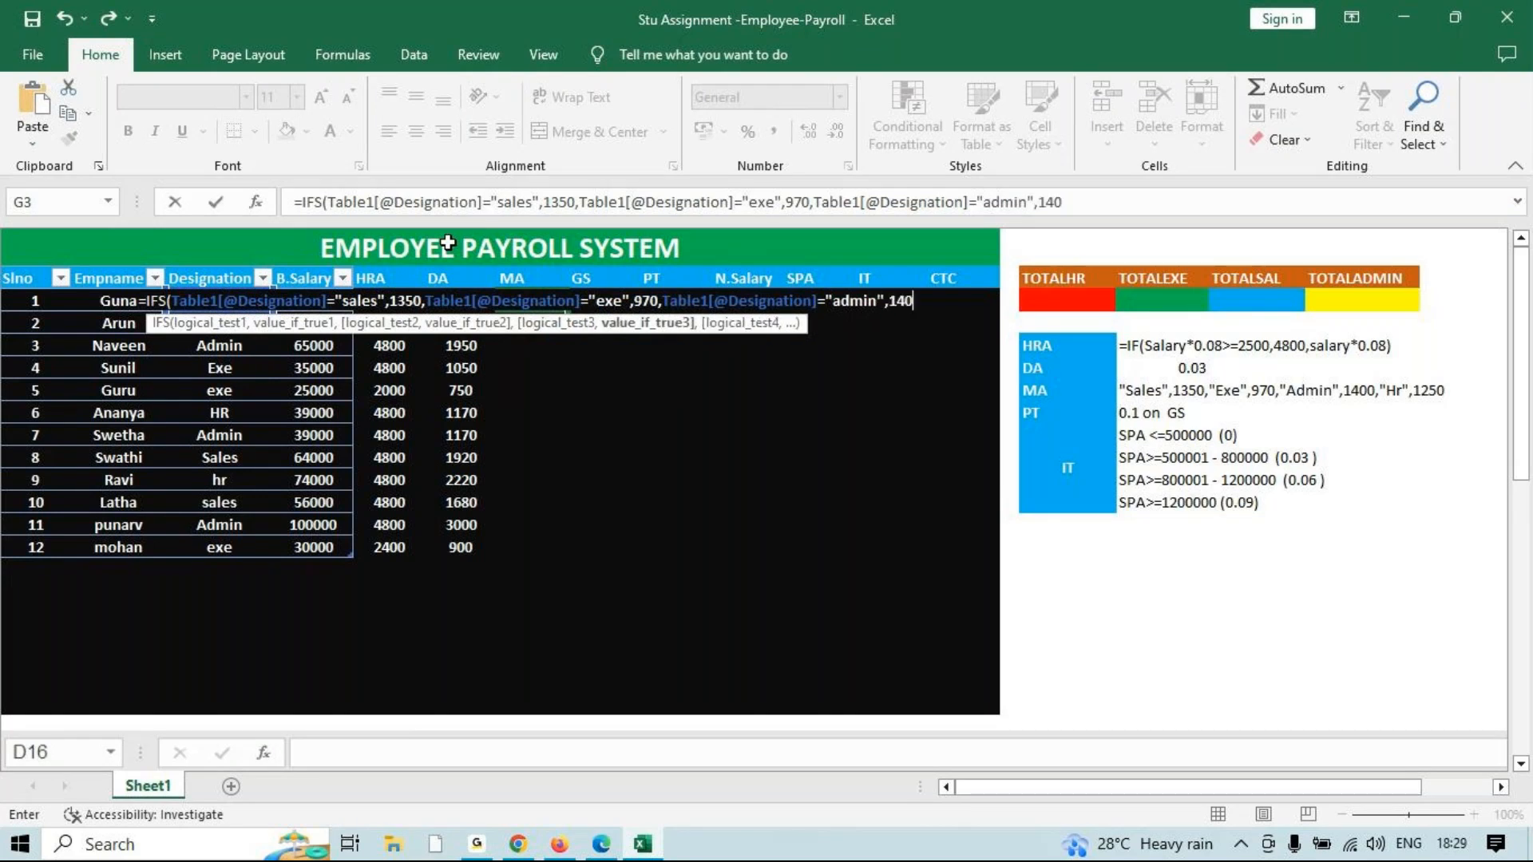
pyautogui.write('0,')
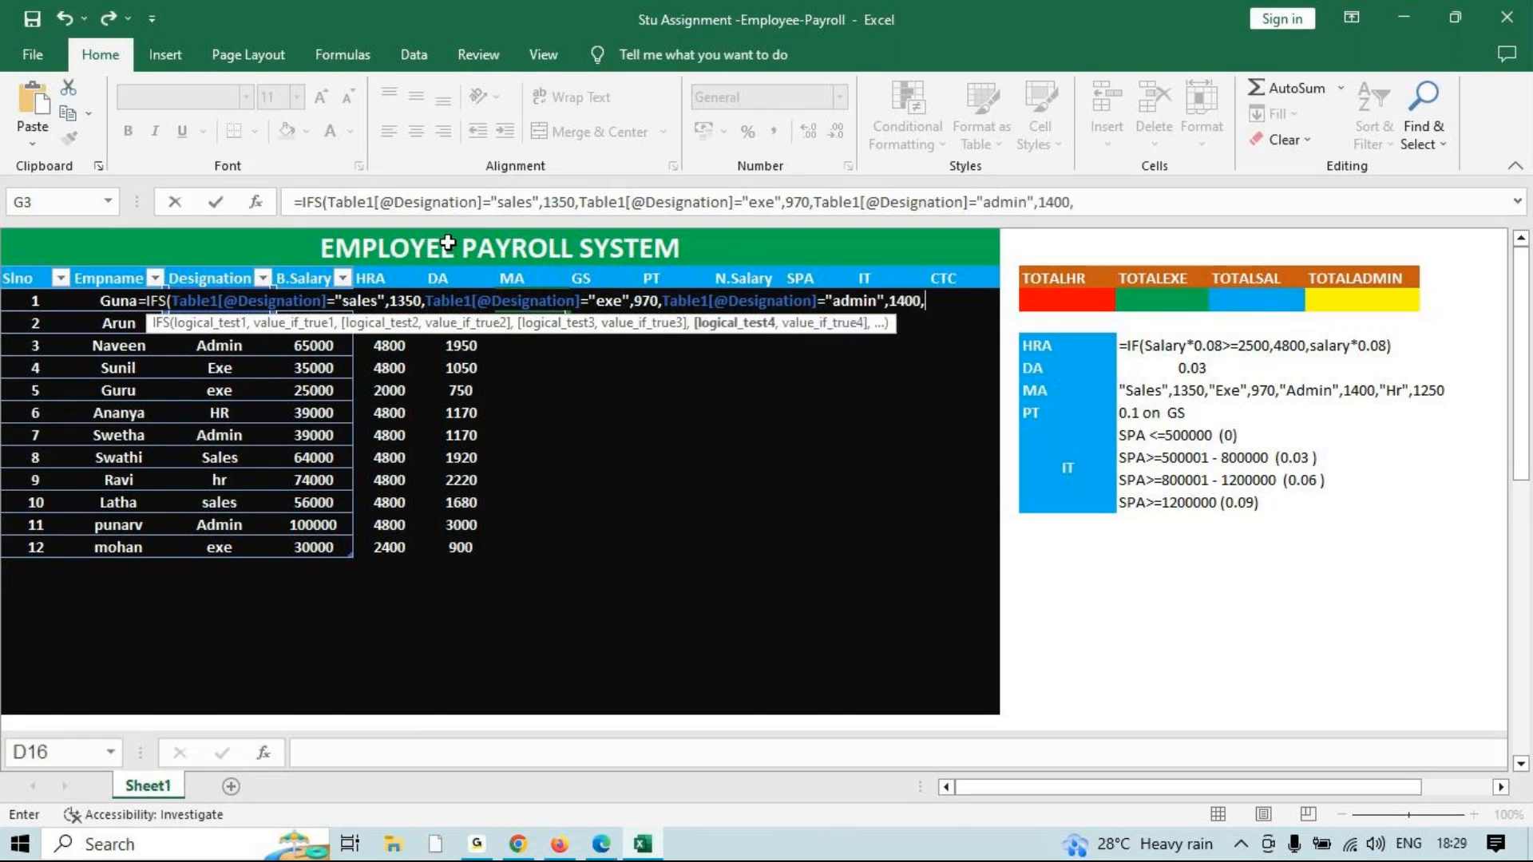
# Add a fourth condition returning 1250 when the Designation equals "hr", then close and enter the IFS formula in G3.
pyautogui.press('Left')
pyautogui.press('Left')
pyautogui.press('Left')
pyautogui.press('Left')
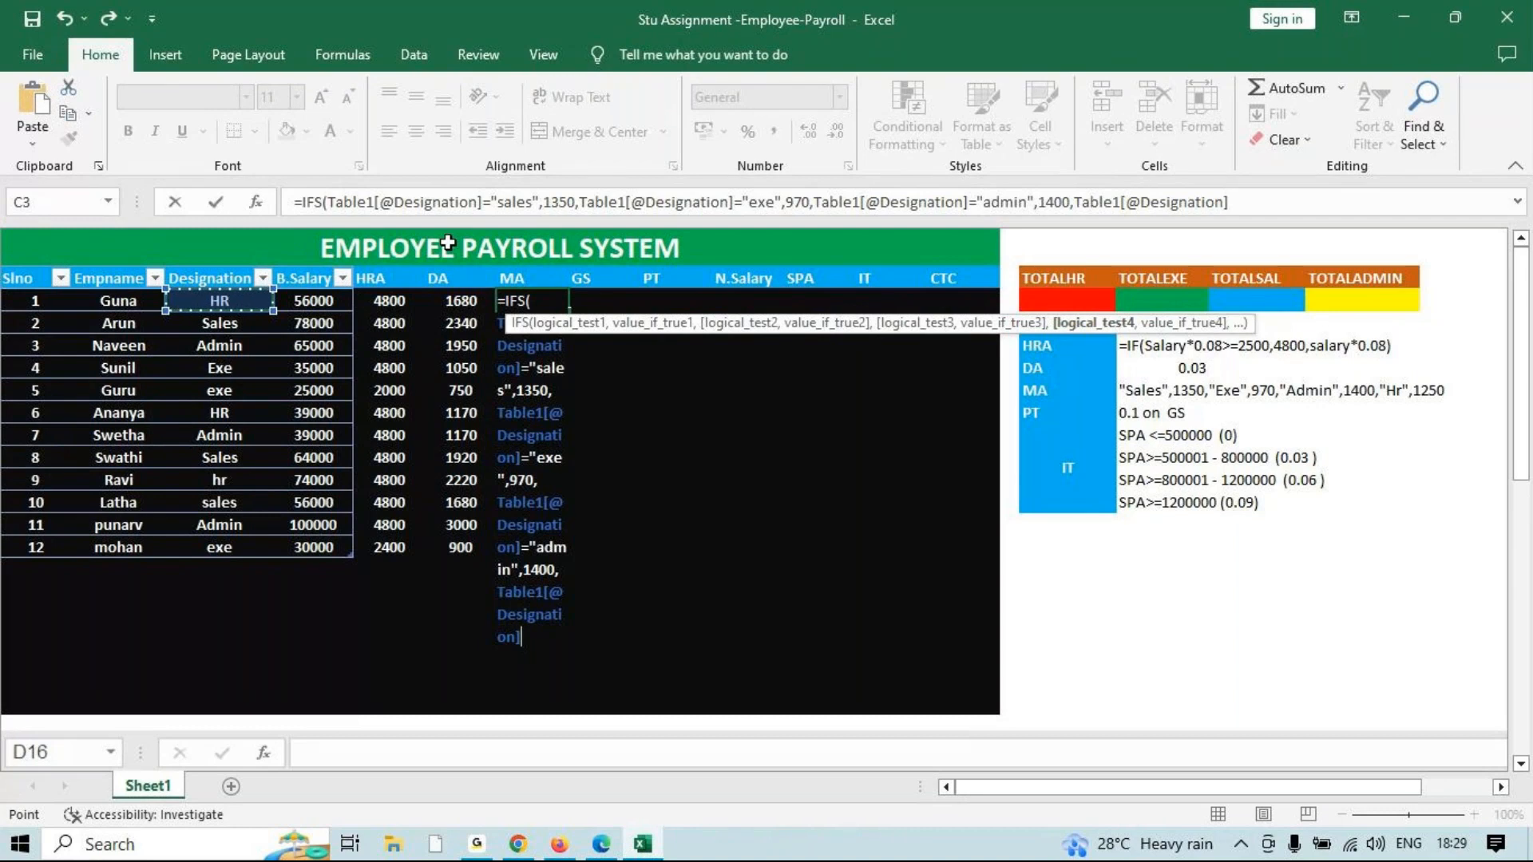
pyautogui.write('="hr')
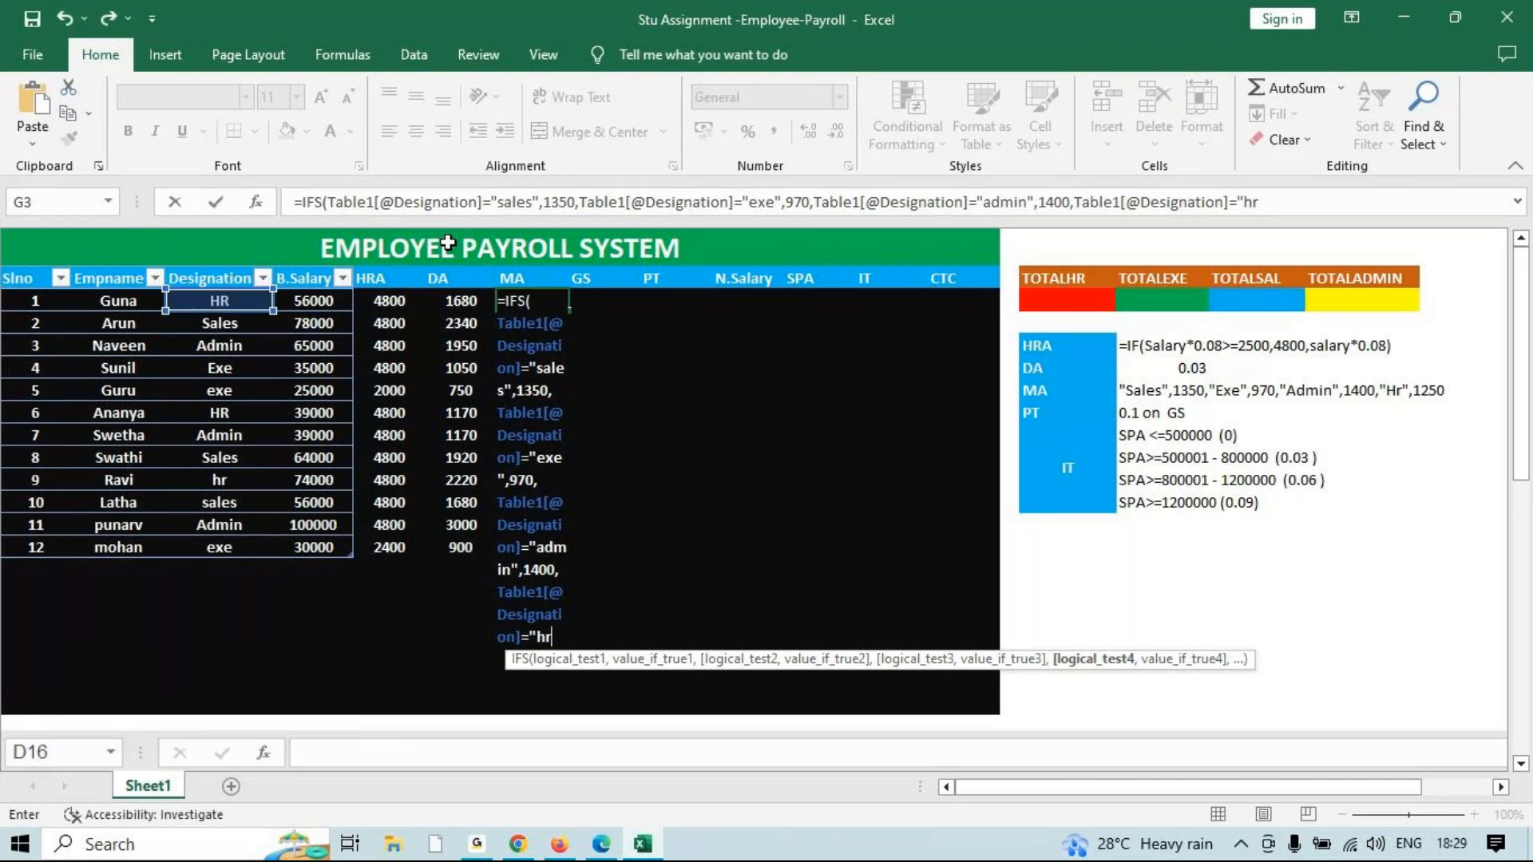
pyautogui.write('",')
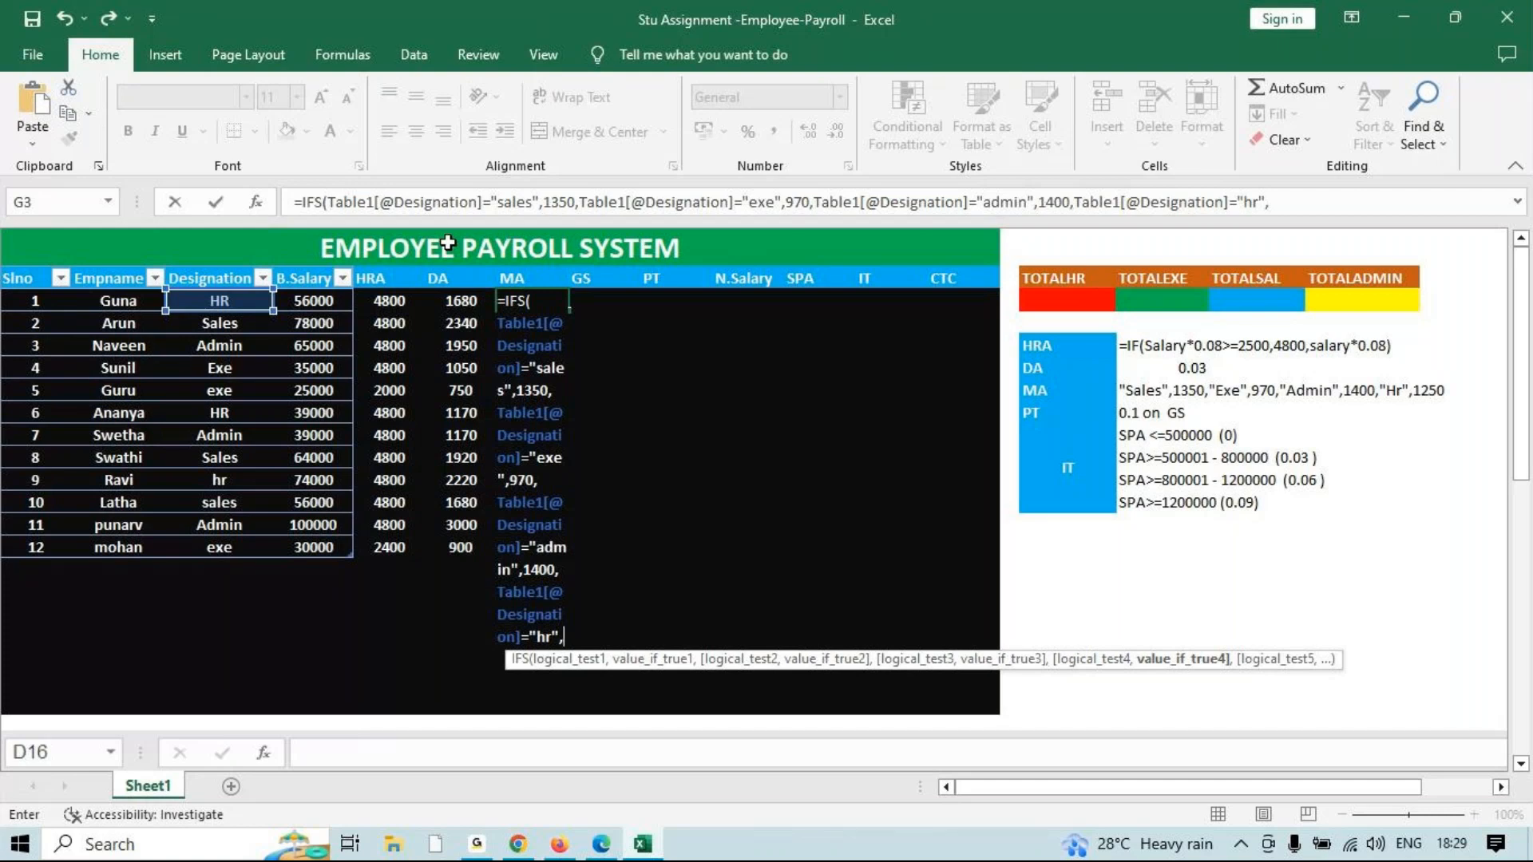
pyautogui.write('1250')
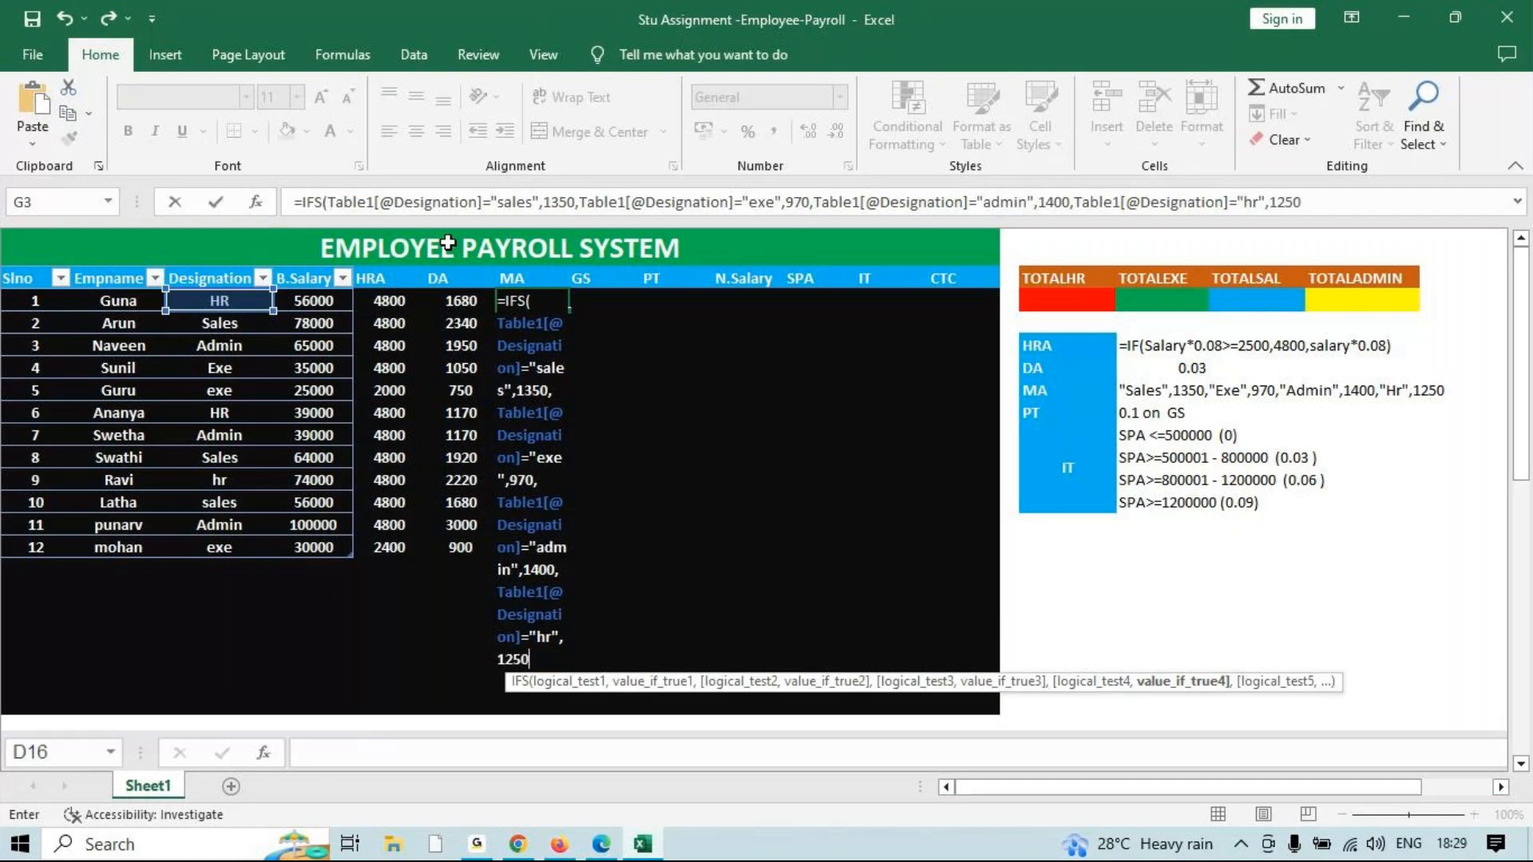
pyautogui.write(')')
pyautogui.press('Return')
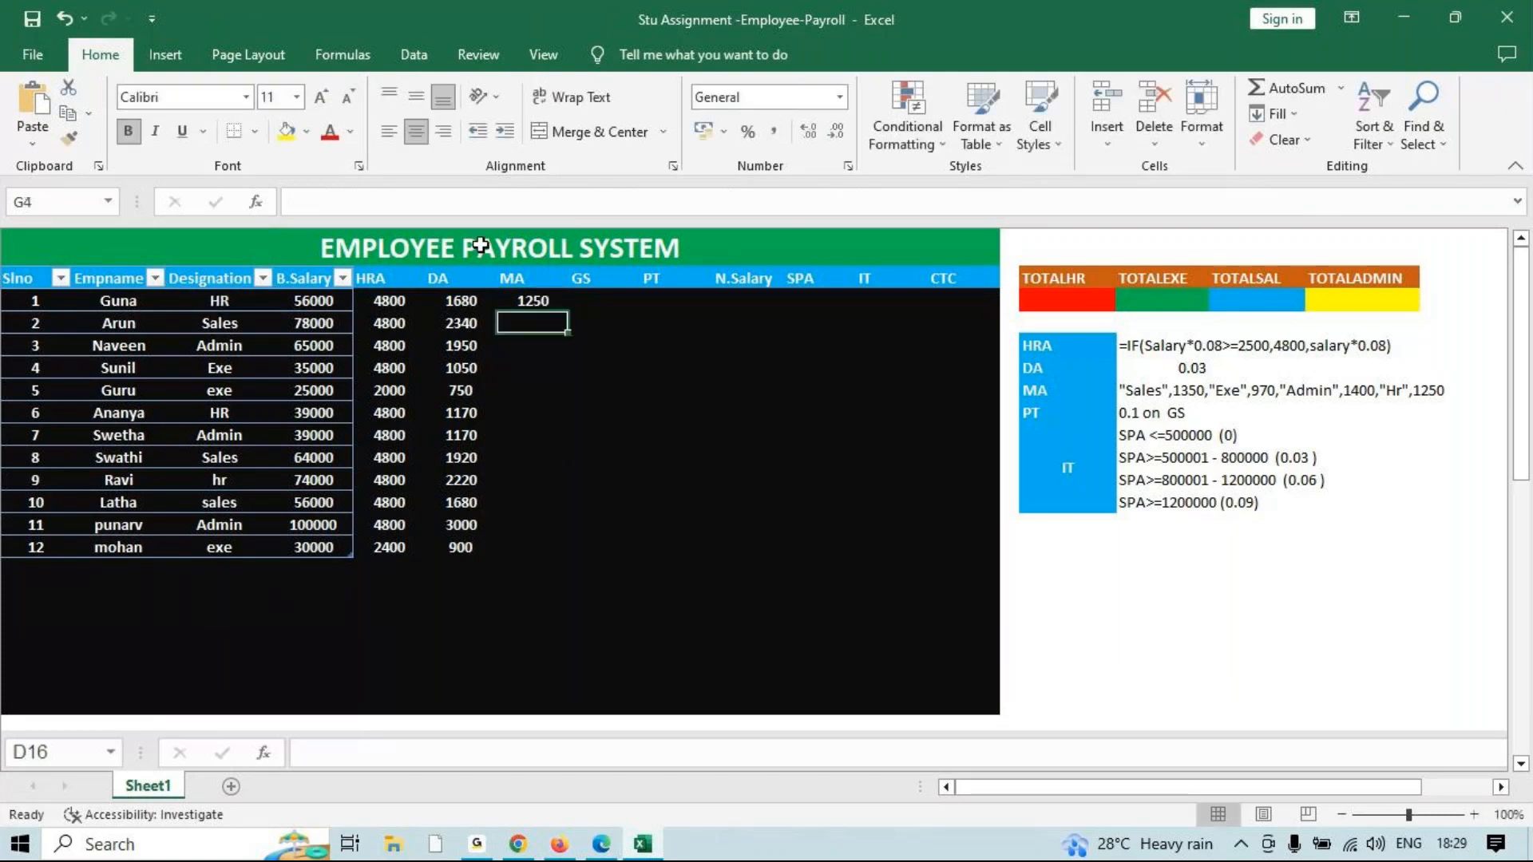
# Fill the IFS formula from G3 down to the twelfth employee's row, G14.
pyautogui.click(531, 301)
pyautogui.moveTo(567, 311); pyautogui.dragTo(565, 551)
# Examine the full IFS formula in G3, then leave the cell's edit mode.
pyautogui.moveTo(1308, 202); pyautogui.dragTo(50, 160)
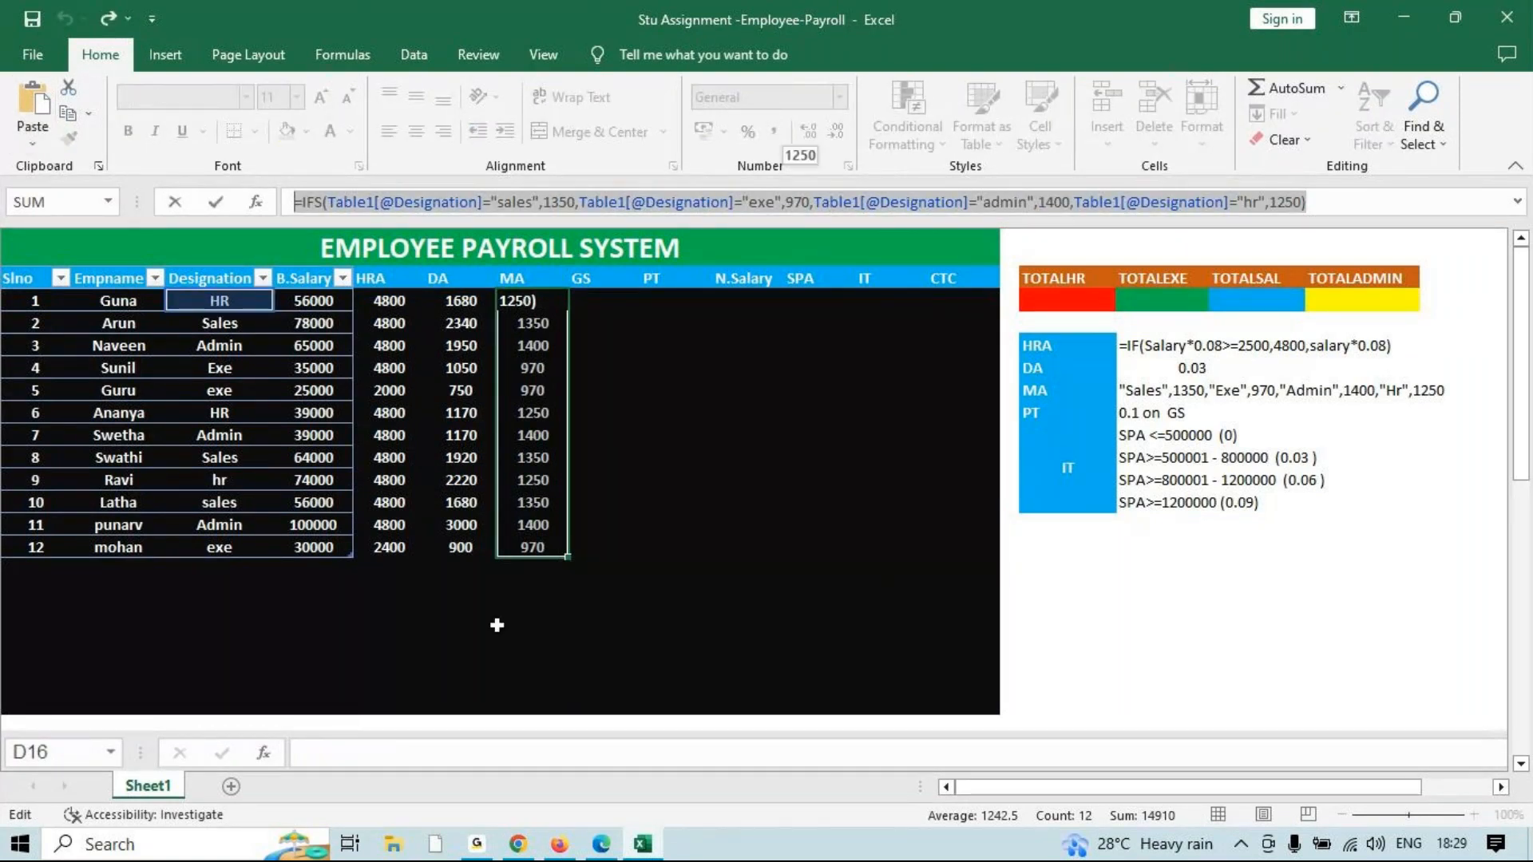
pyautogui.click(475, 855)
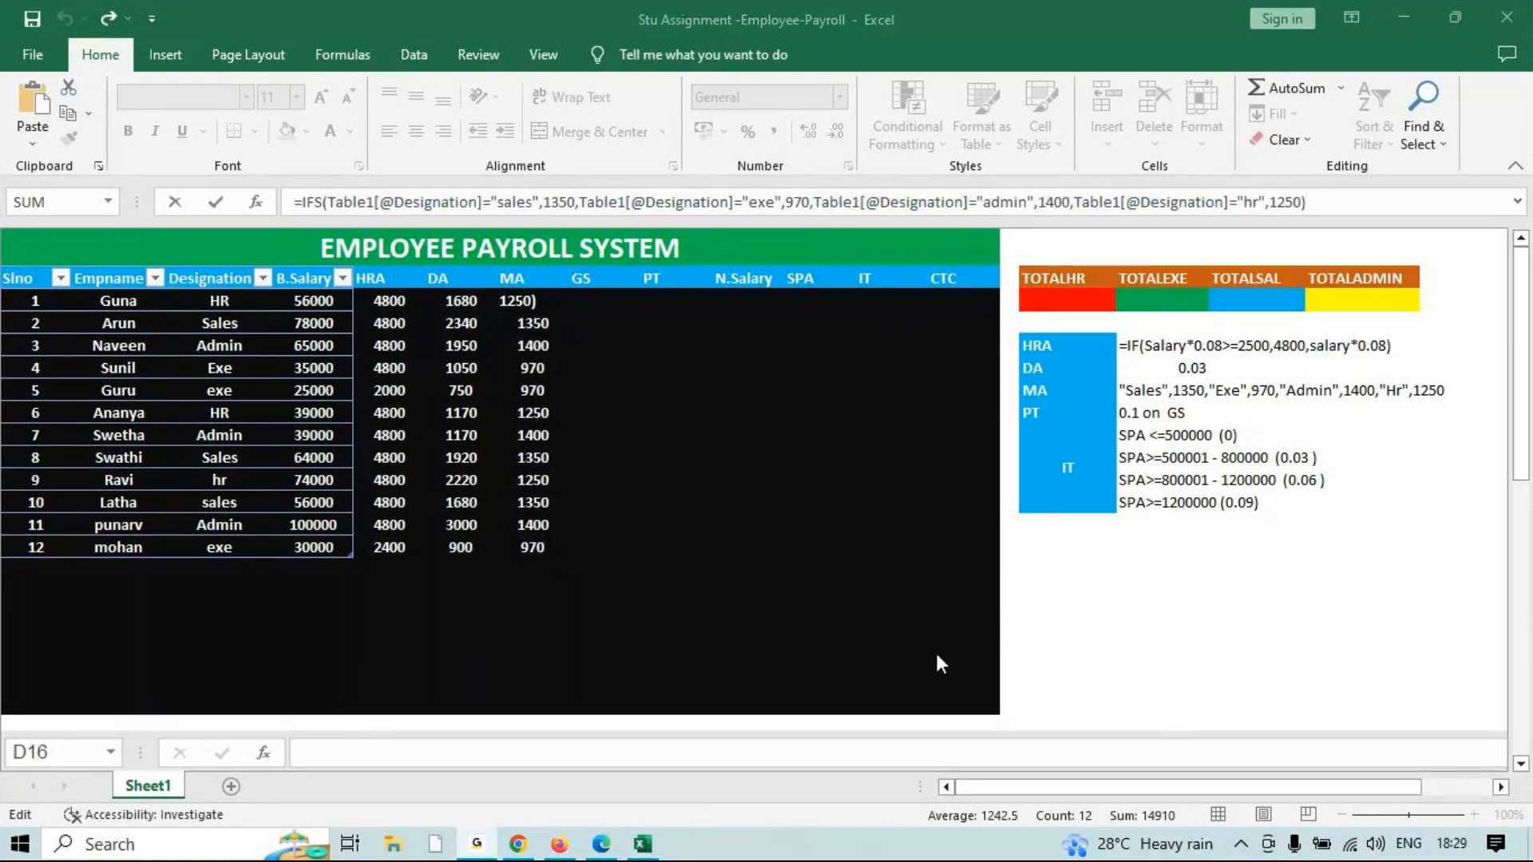
pyautogui.click(642, 844)
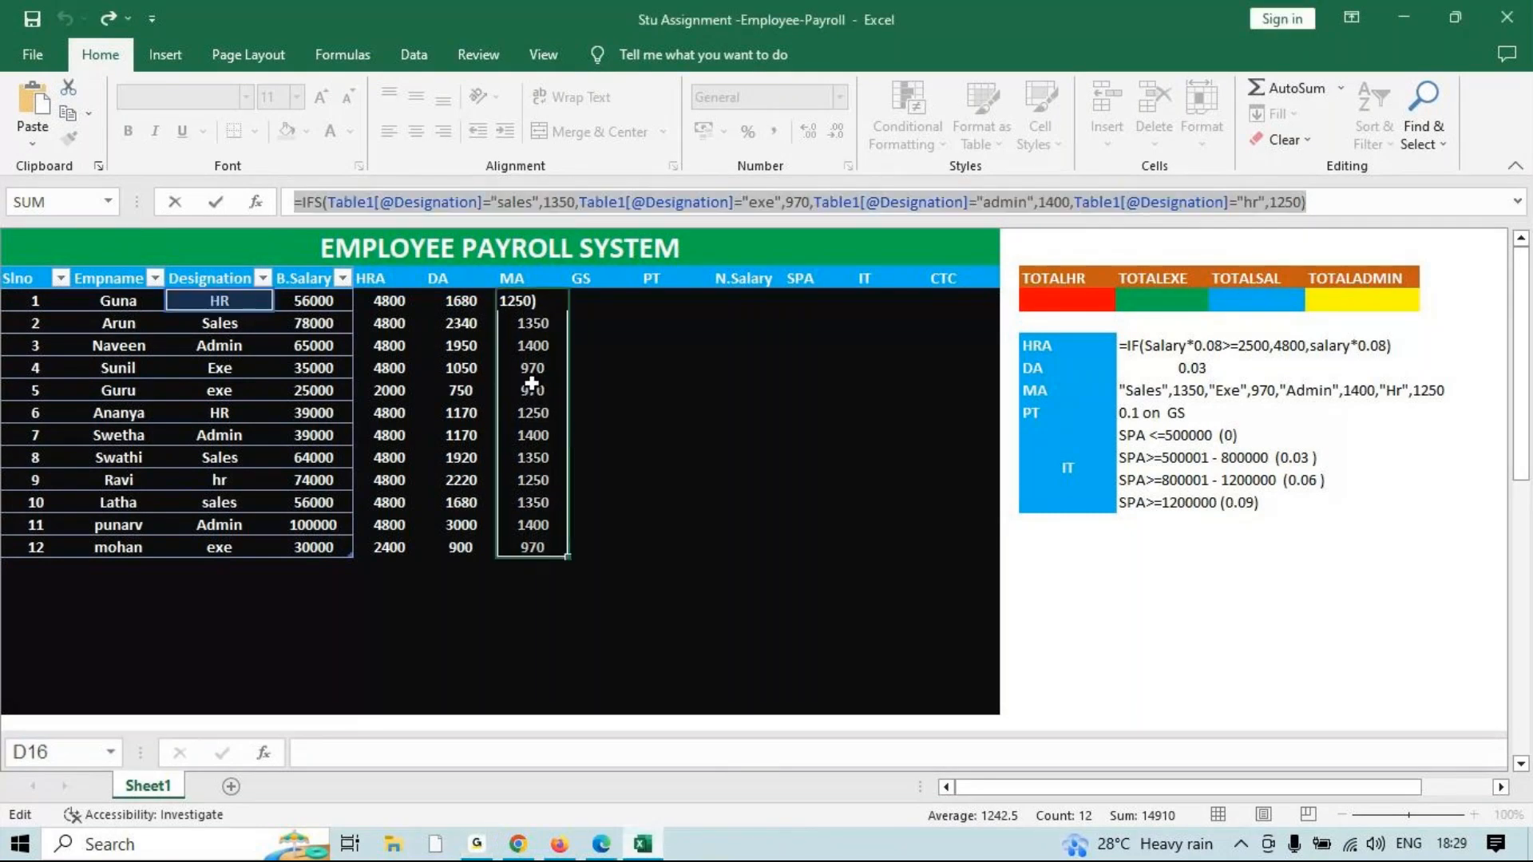
pyautogui.press('Escape')
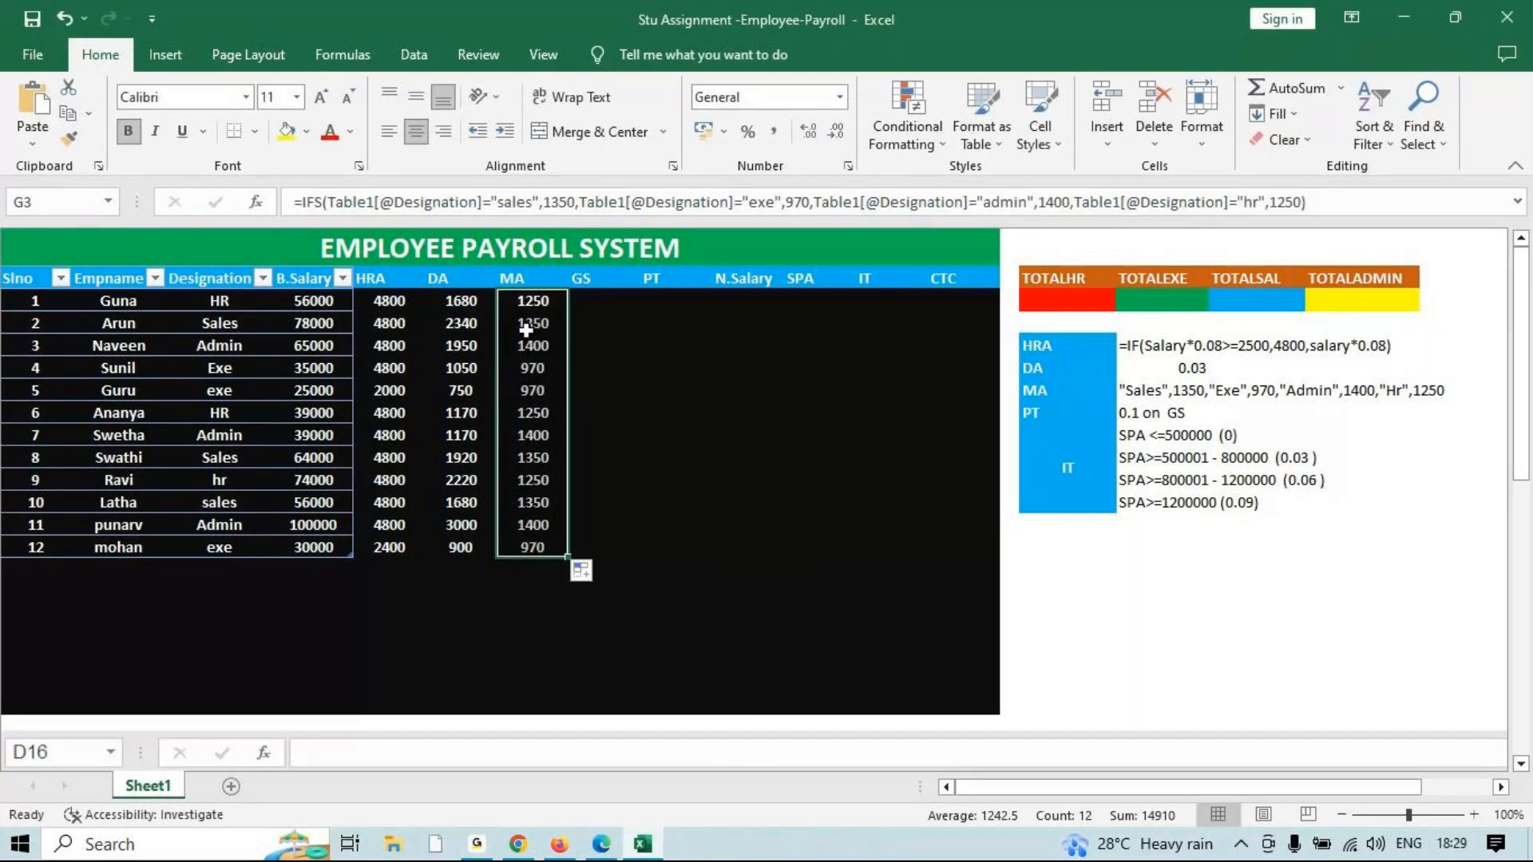
# Undo the MA column's IFS entries and restart the IFS formula in G3 with a first condition returning 1350 when Designation equals "sales".
pyautogui.hotkey('ctrl', 'z')
pyautogui.write('=-')
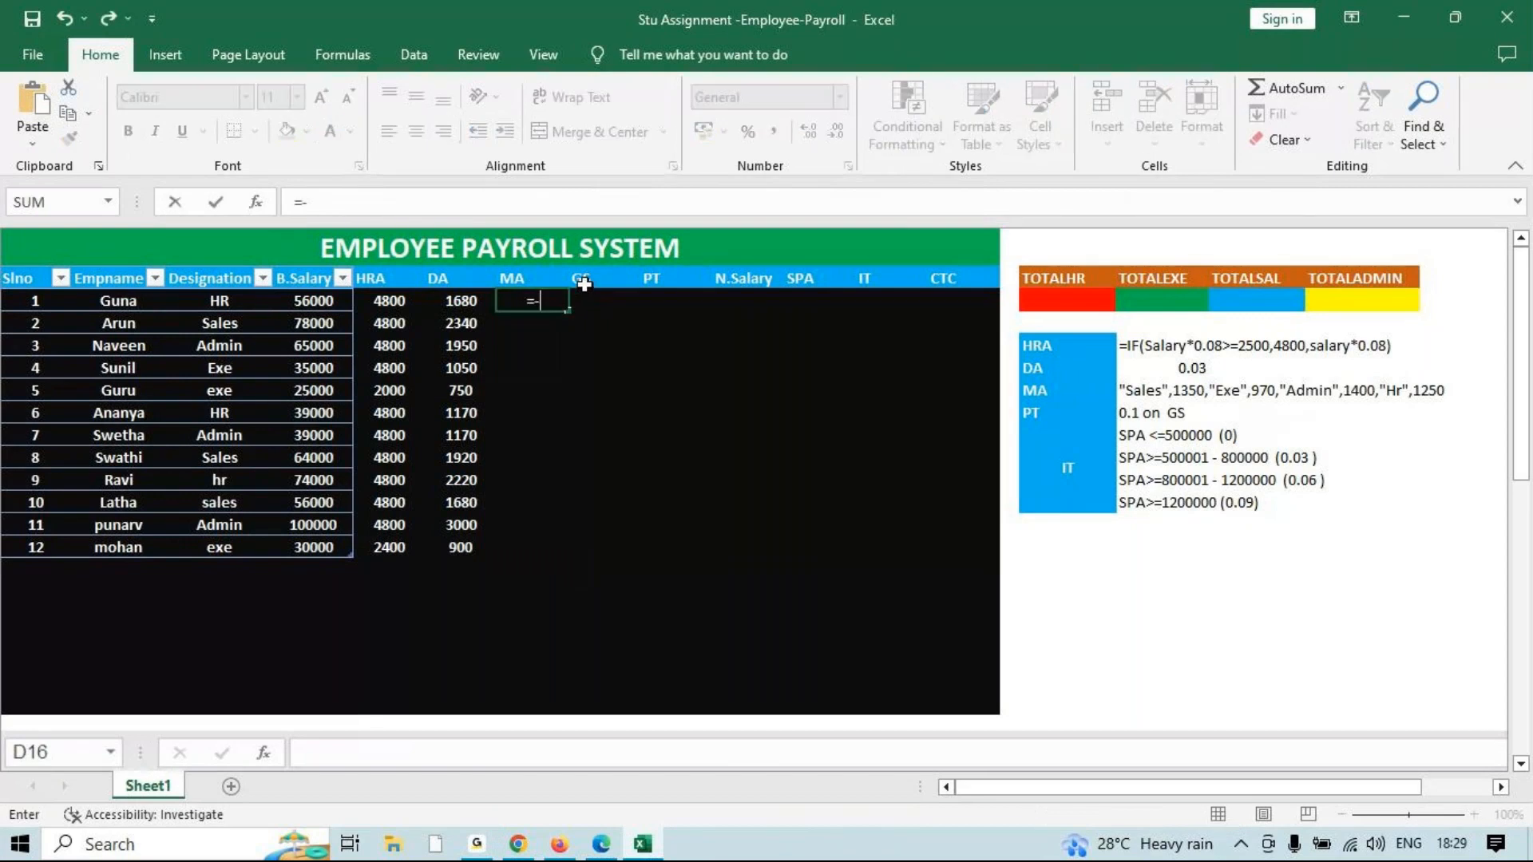
pyautogui.press('BackSpace')
pyautogui.write('ifs')
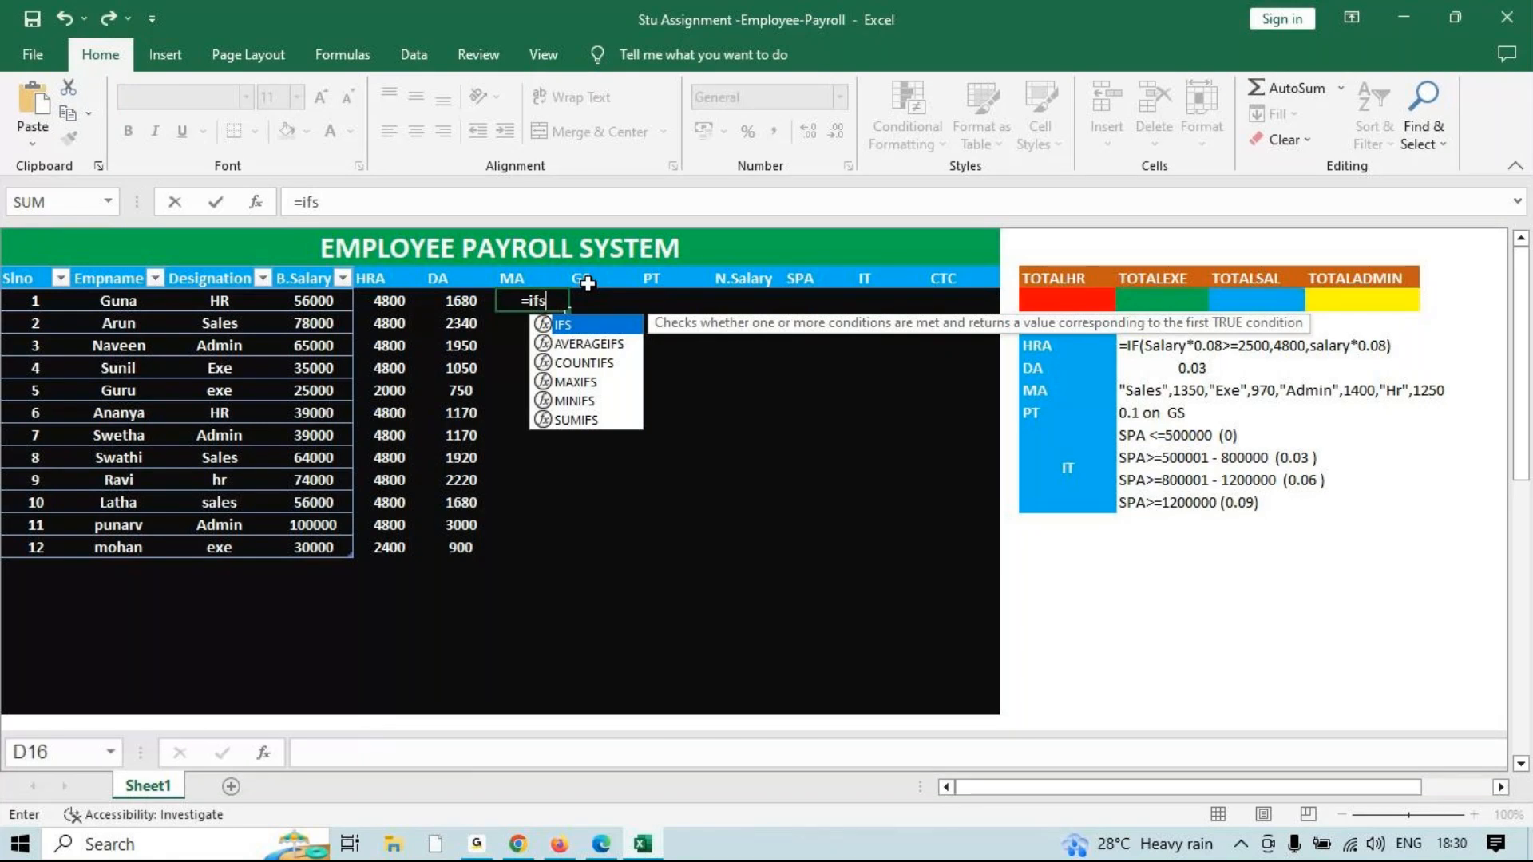
pyautogui.press('Tab')
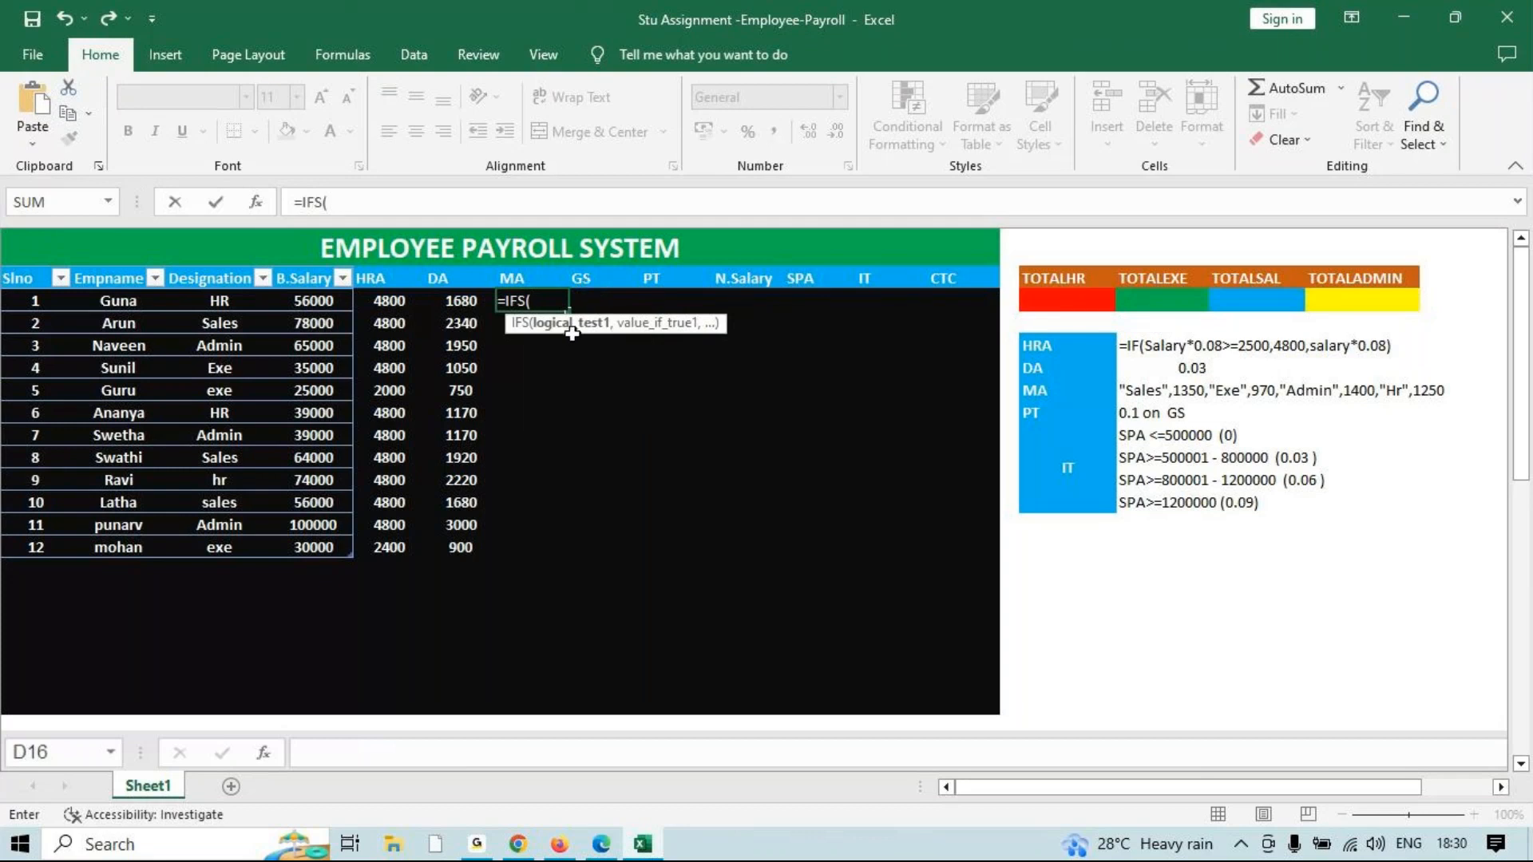
pyautogui.click(222, 300)
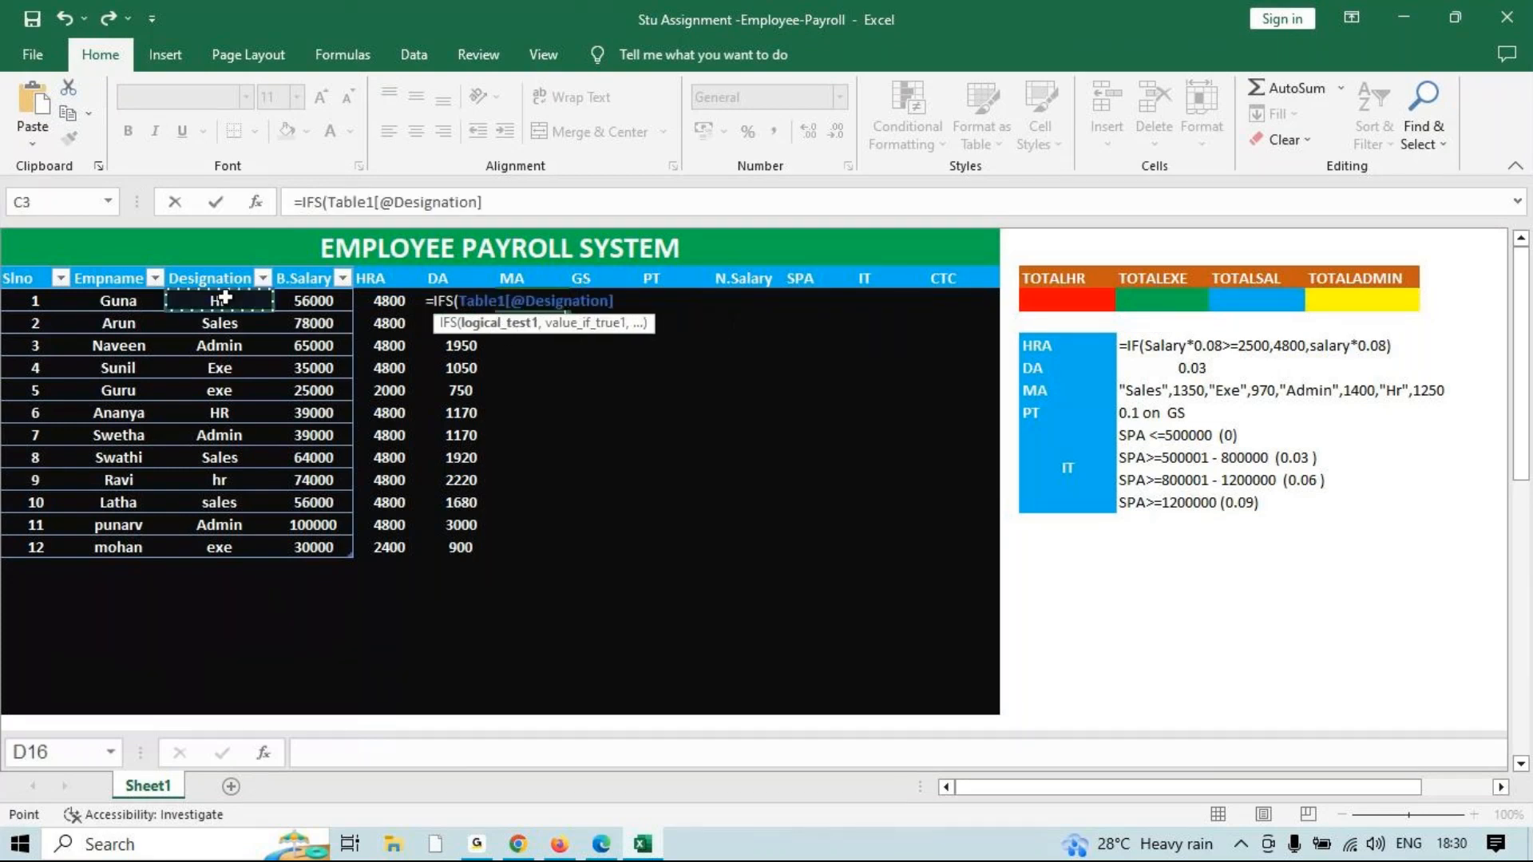
pyautogui.write('="h')
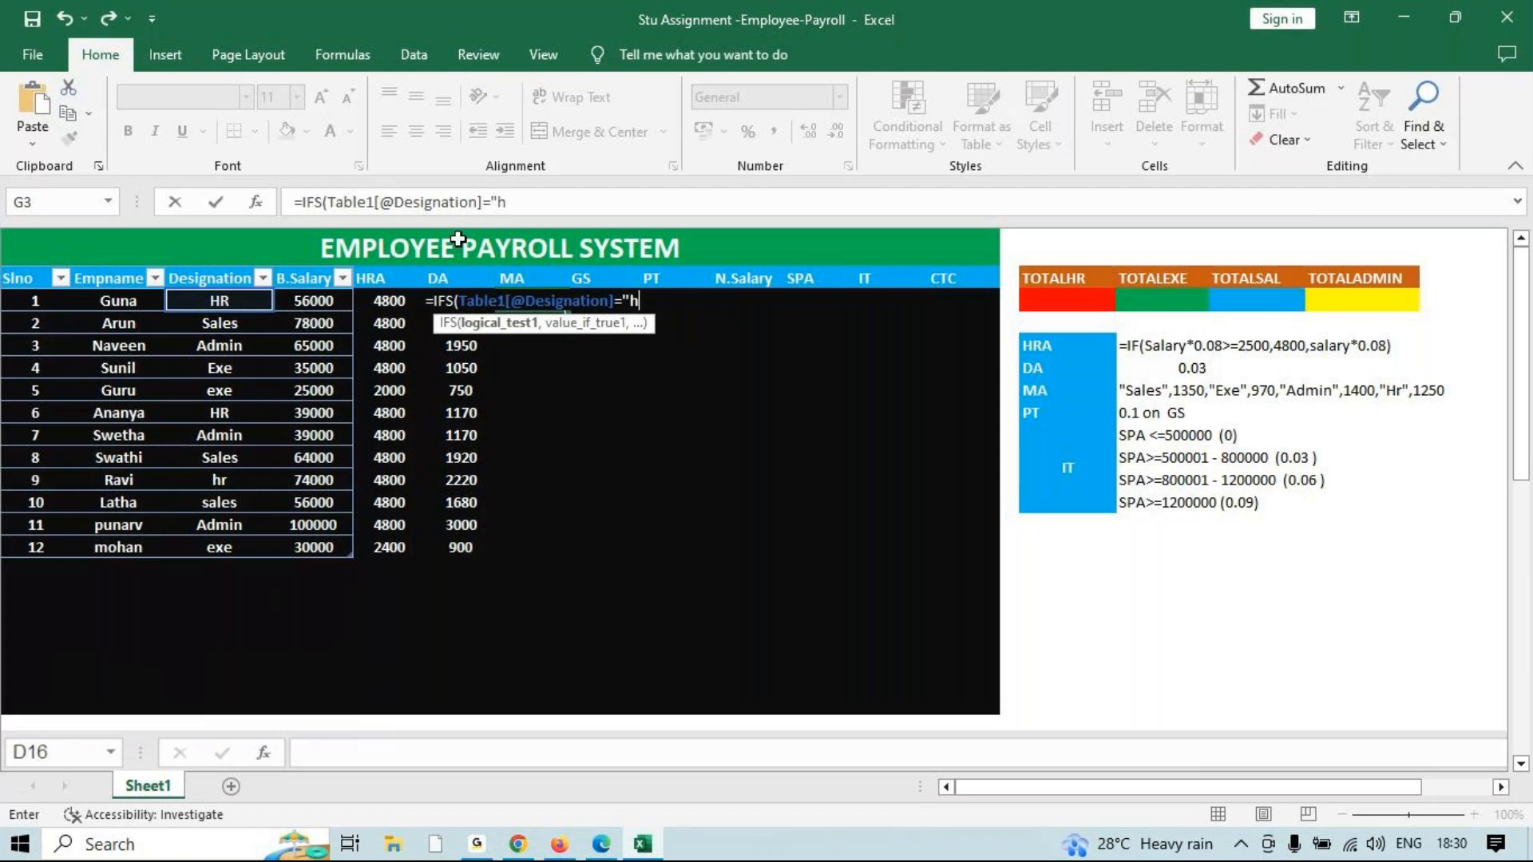
pyautogui.write('r",')
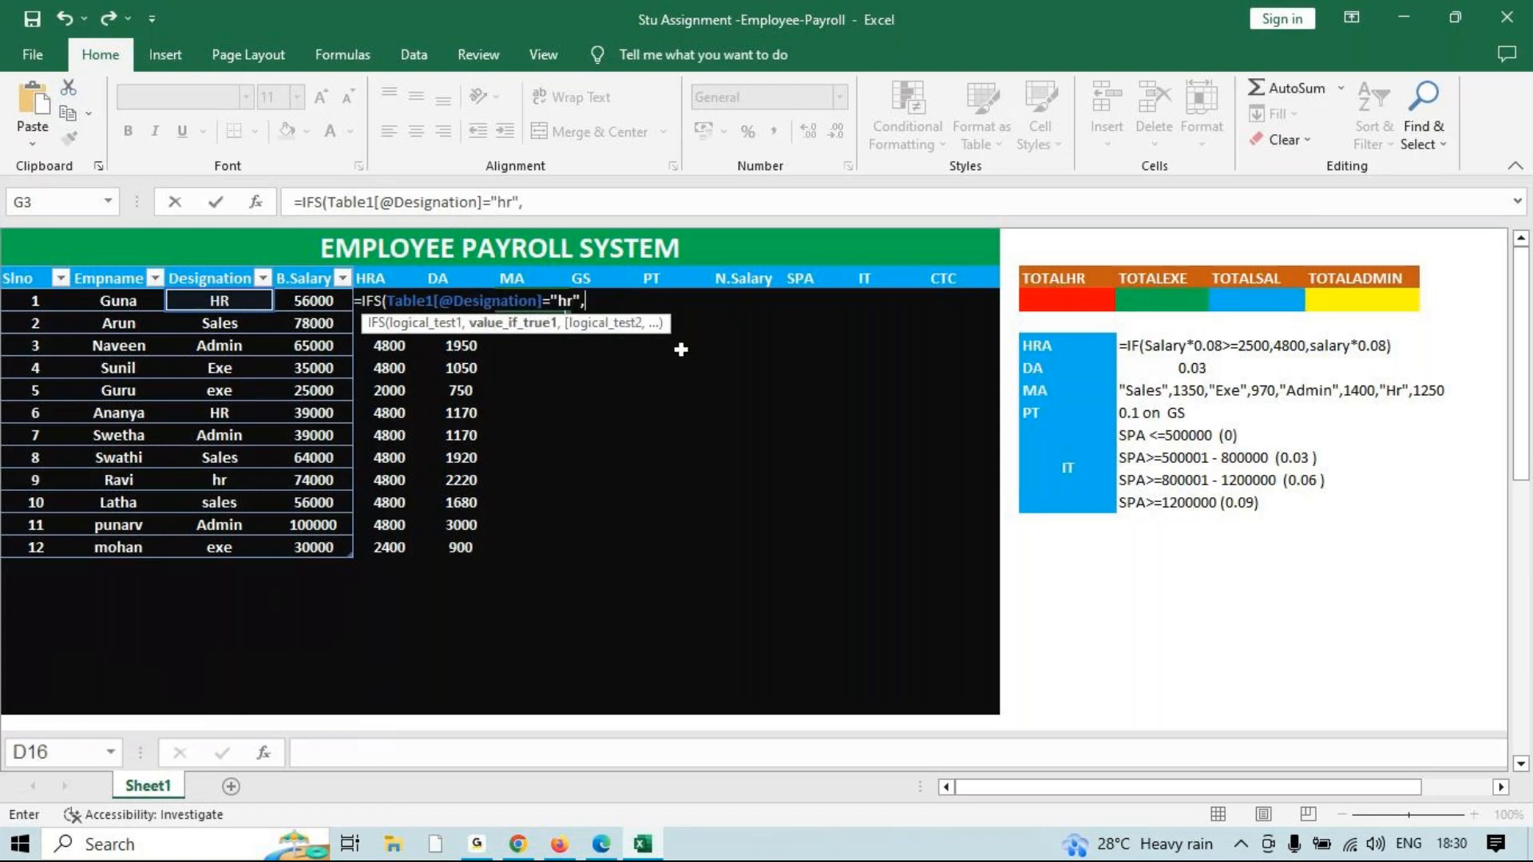
pyautogui.press('BackSpace')
pyautogui.press('BackSpace')
pyautogui.press('BackSpace')
pyautogui.write('sales",1350,')
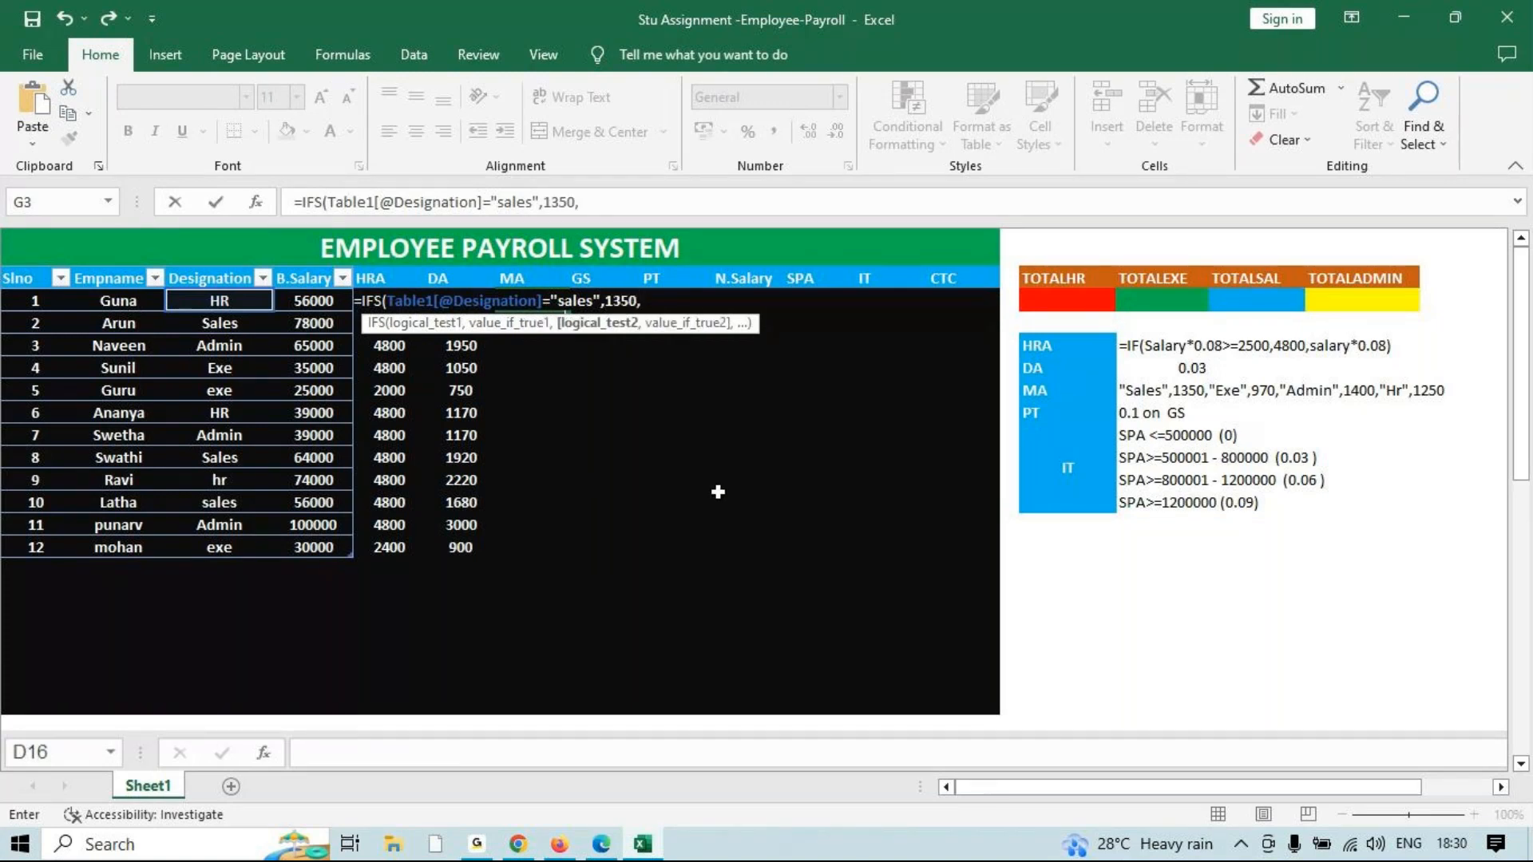
# Add a second condition to the G3 IFS formula that returns 970 when the Designation equals "exe".
pyautogui.press('Left')
pyautogui.press('Left')
pyautogui.press('Left')
pyautogui.press('Left')
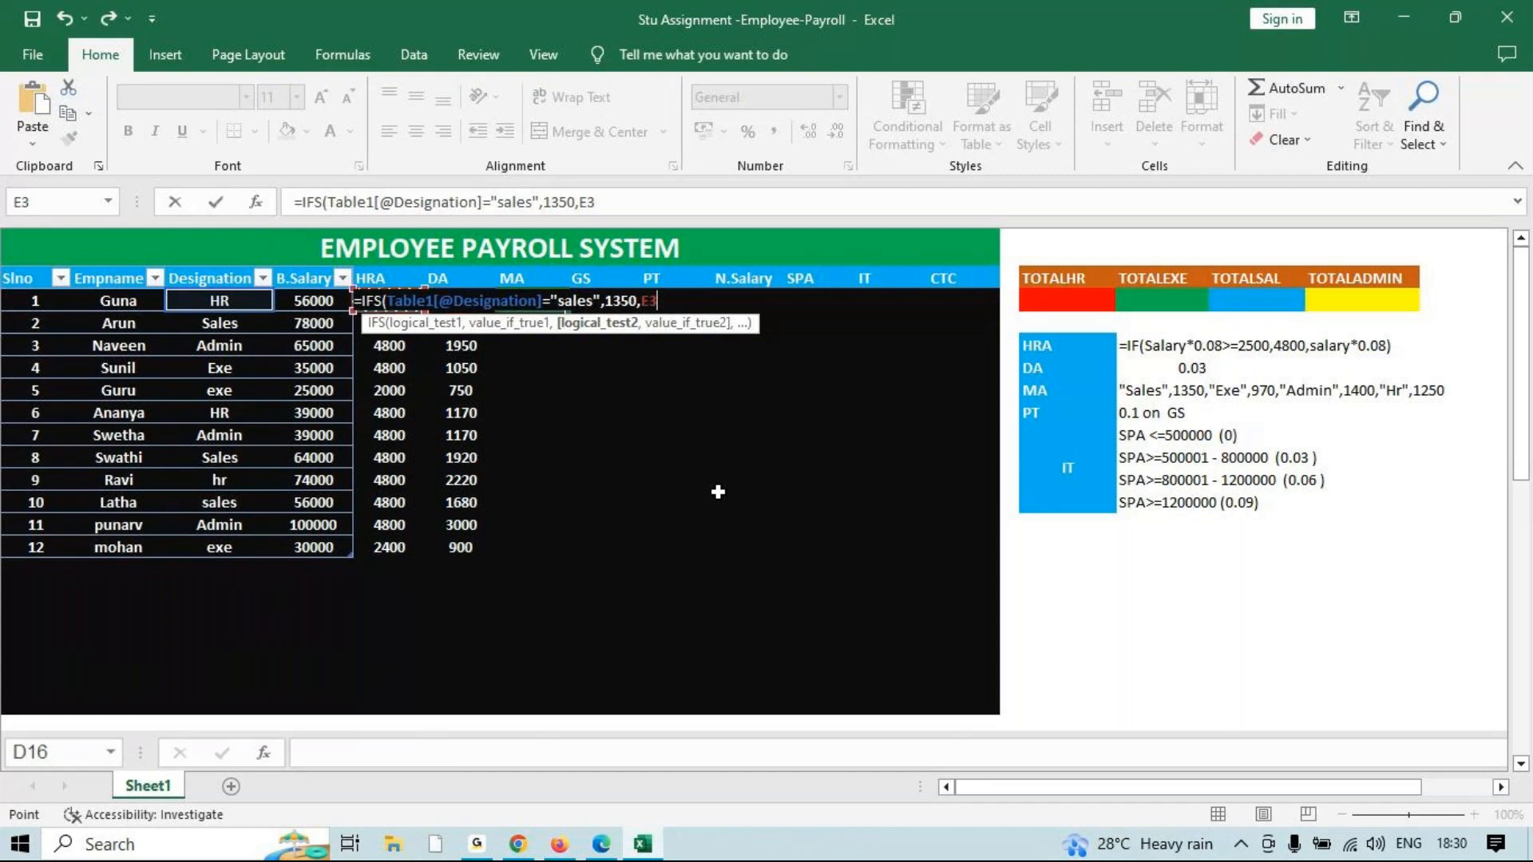
pyautogui.write('="exe",')
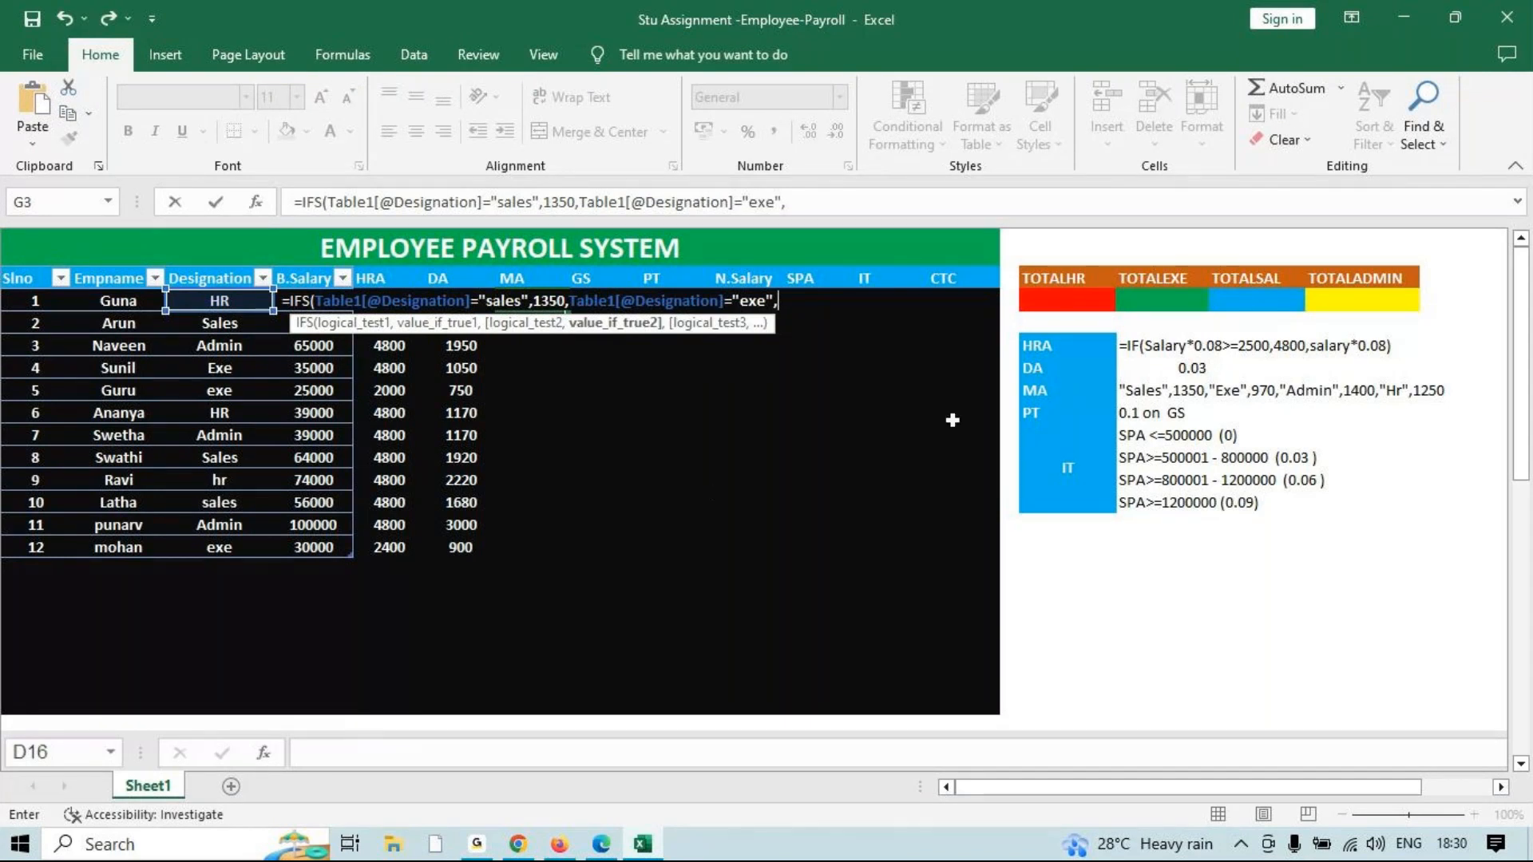
pyautogui.write('97')
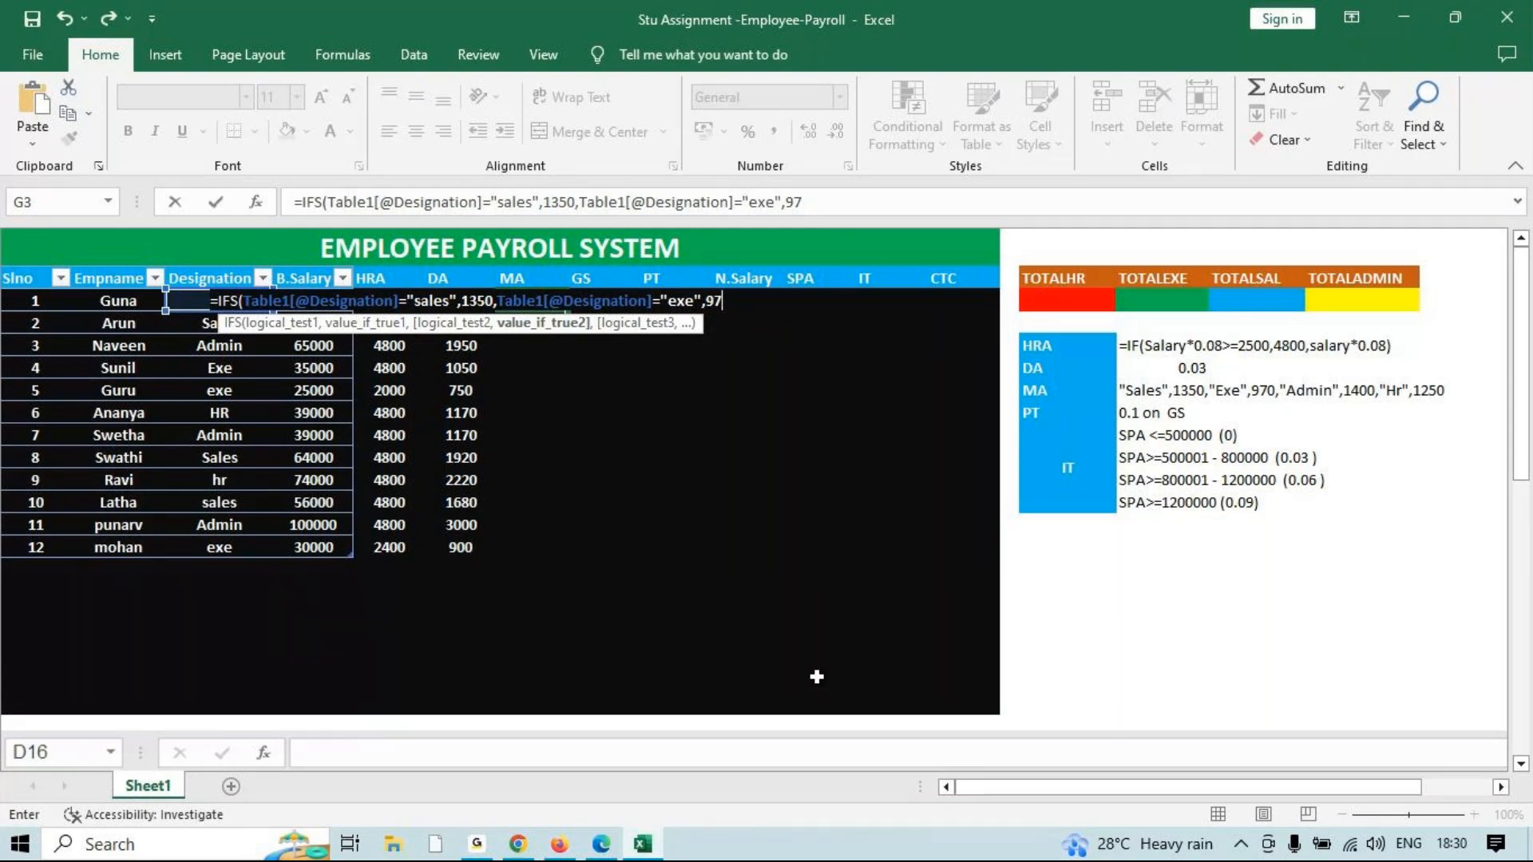
pyautogui.click(471, 844)
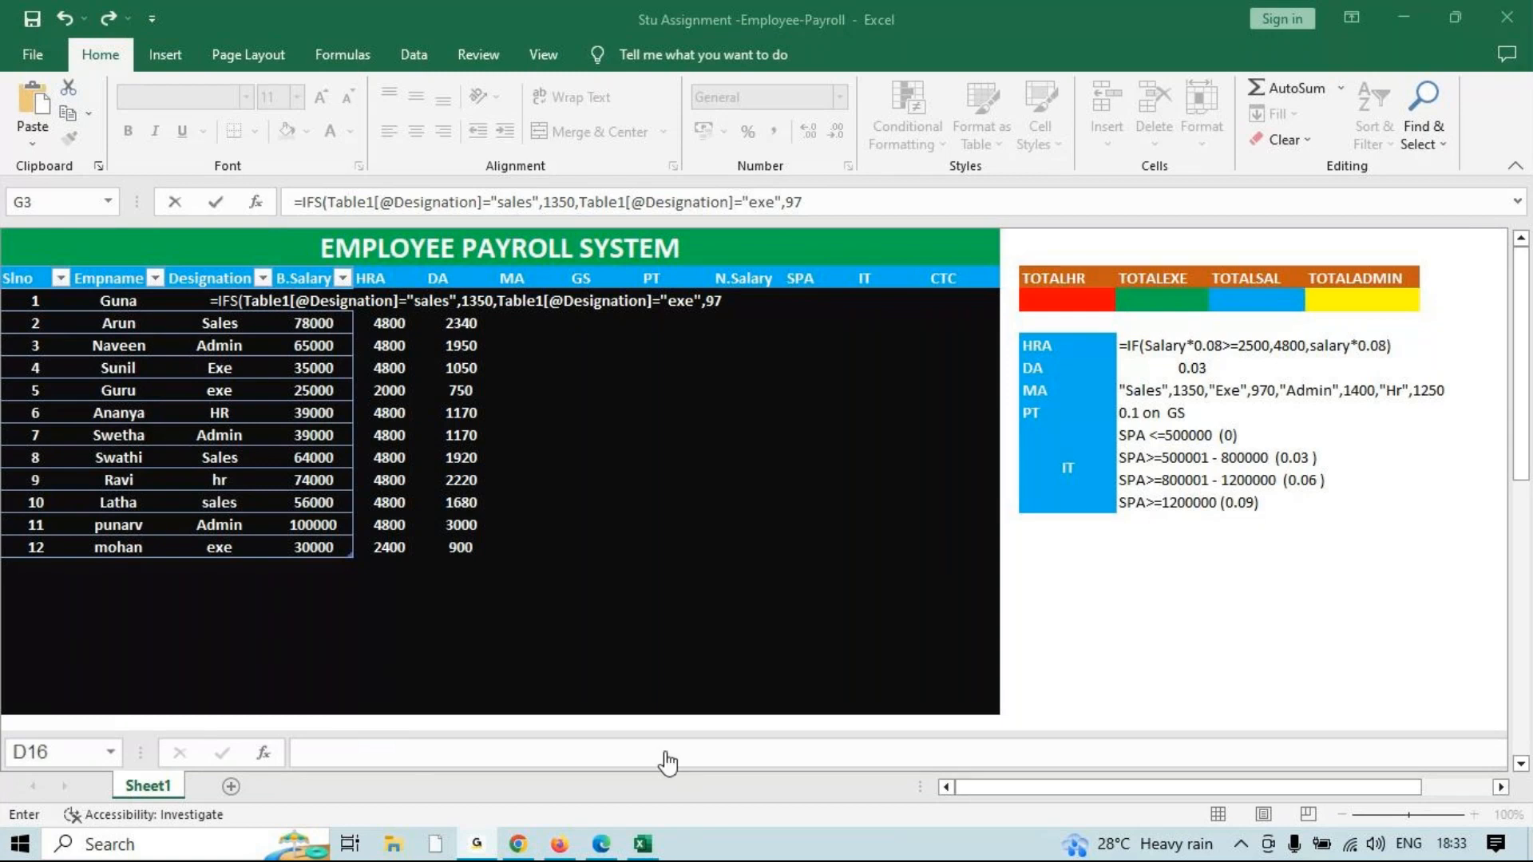
pyautogui.click(1400, 8)
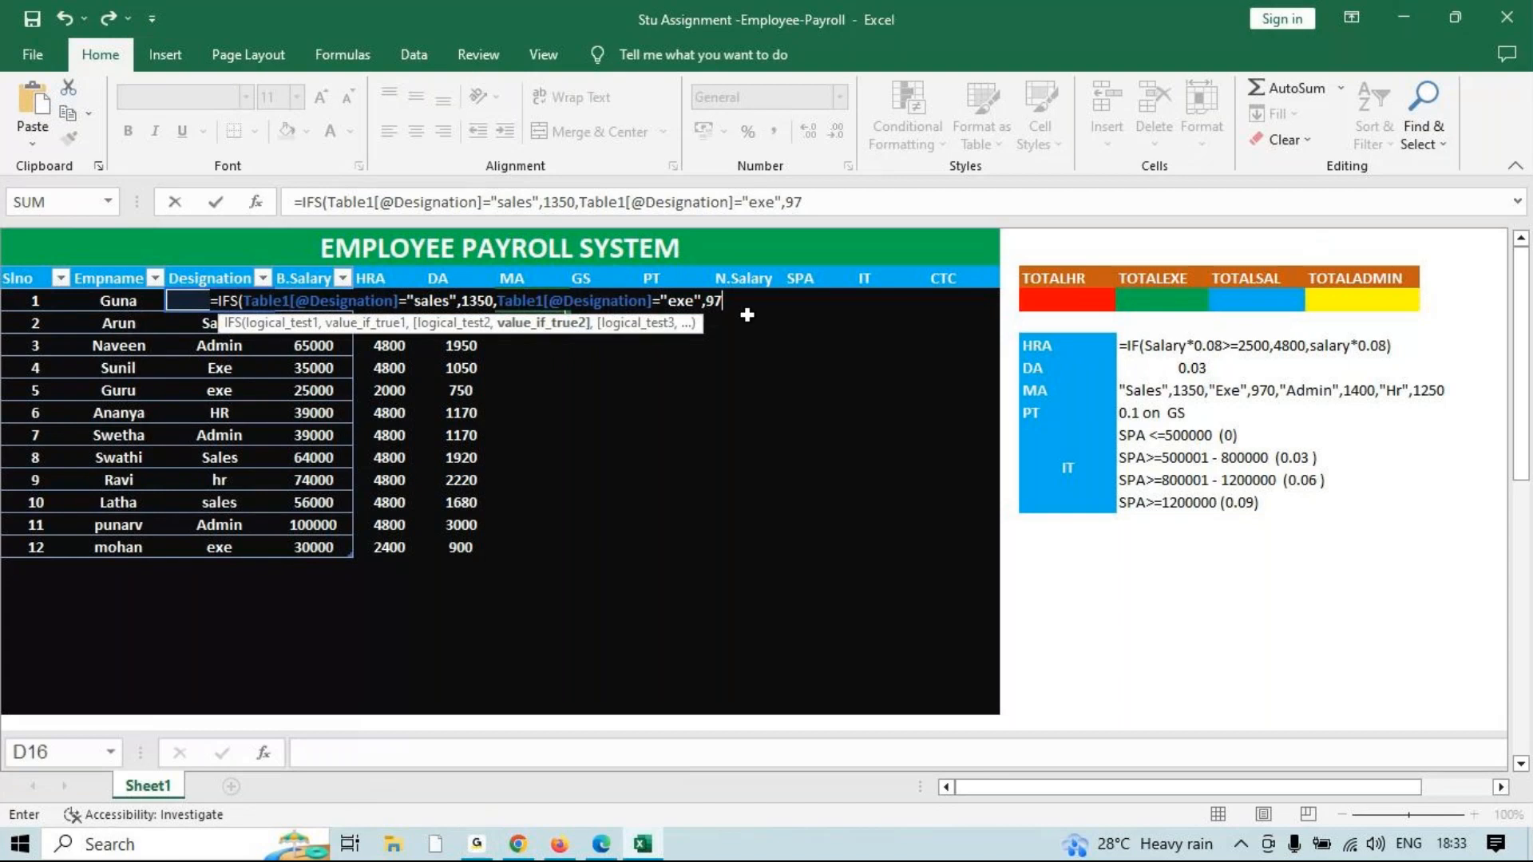
pyautogui.write('0,')
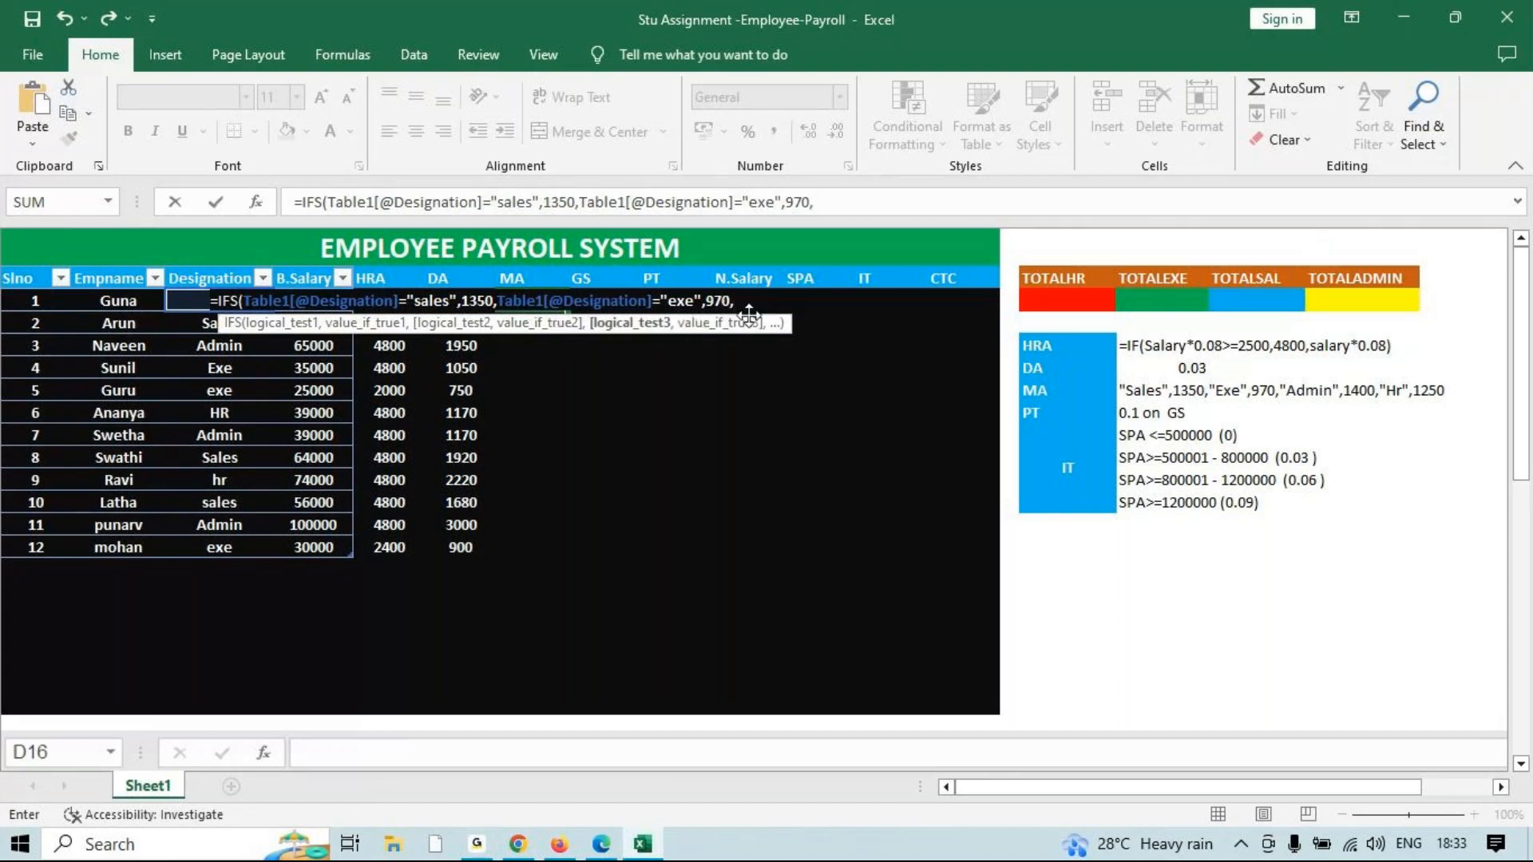
# Add a third condition to the G3 IFS formula that returns 1400 when the Designation equals "admin".
pyautogui.press('Left')
pyautogui.press('Left')
pyautogui.press('Left')
pyautogui.press('Left')
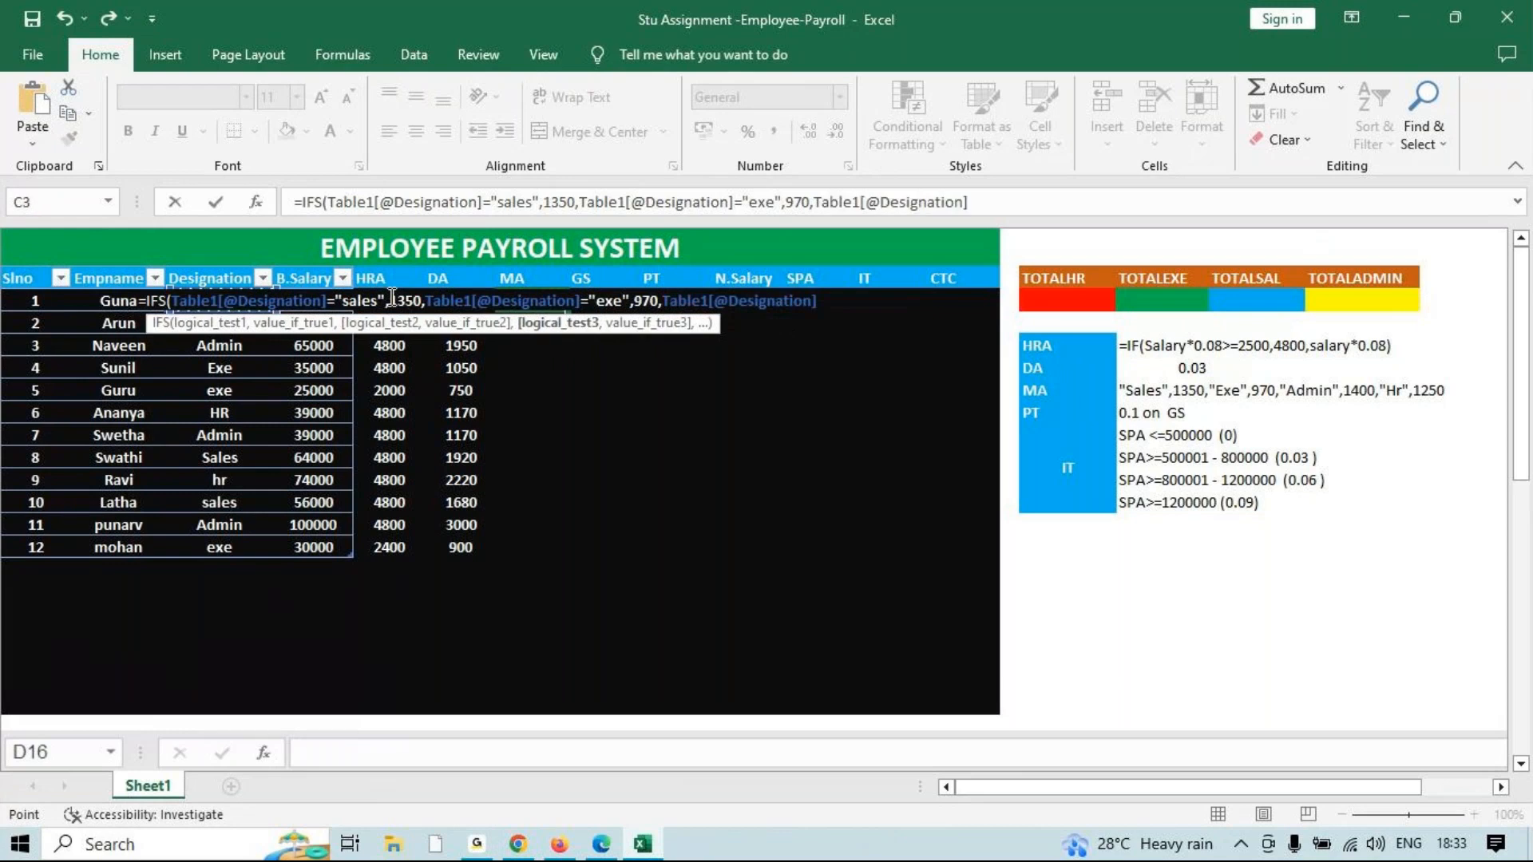
pyautogui.write('="admin"')
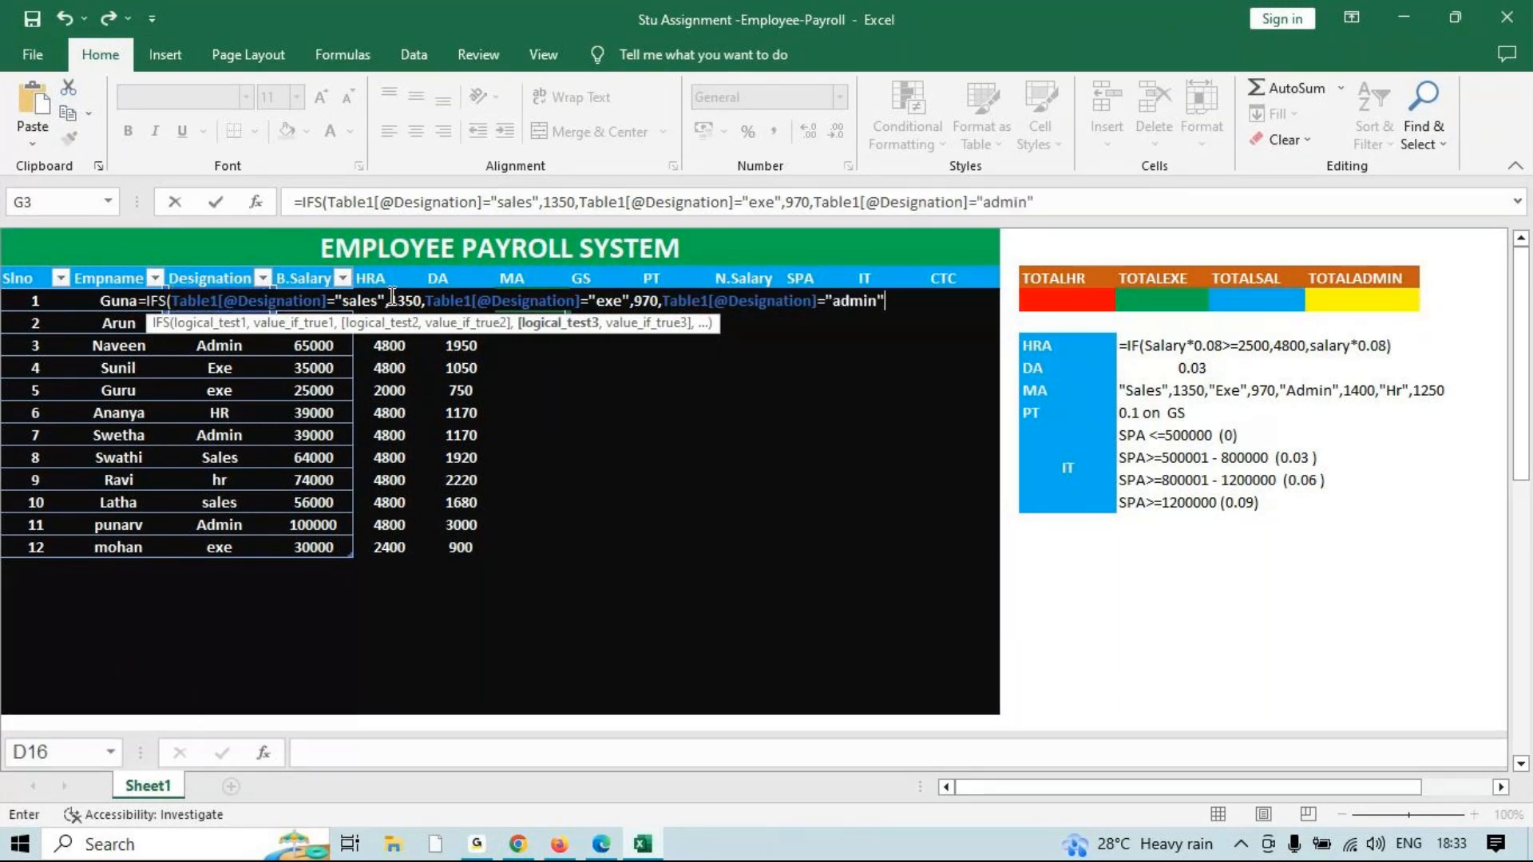
pyautogui.write(',1400,')
# Complete the G3 IFS formula with a fourth condition returning 1250 when Designation equals "hr", and fill it down to G14.
pyautogui.press('Left')
pyautogui.press('Left')
pyautogui.press('Left')
pyautogui.press('Left')
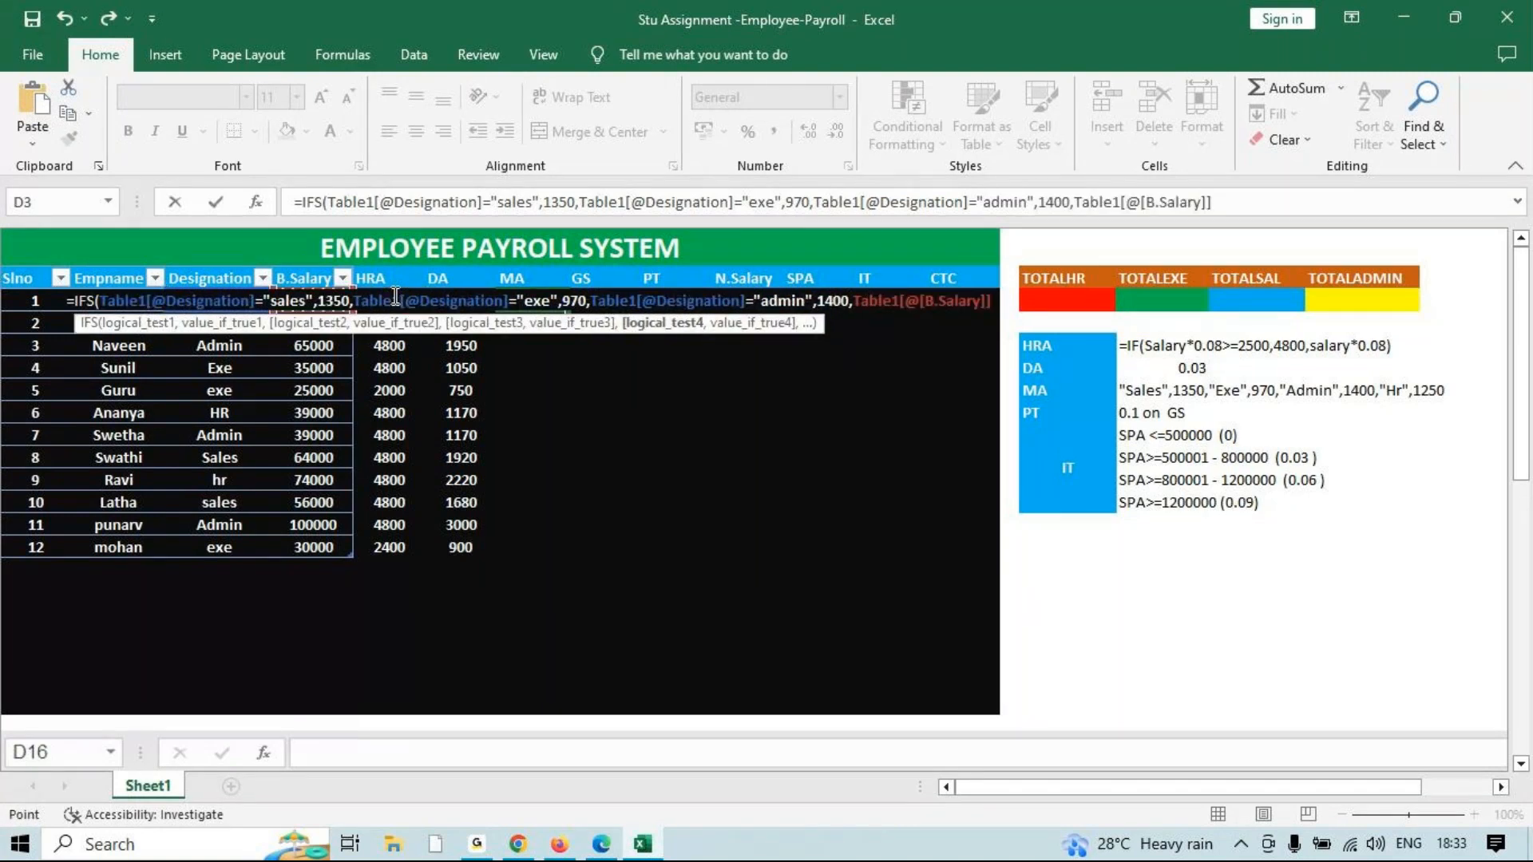
pyautogui.write('="')
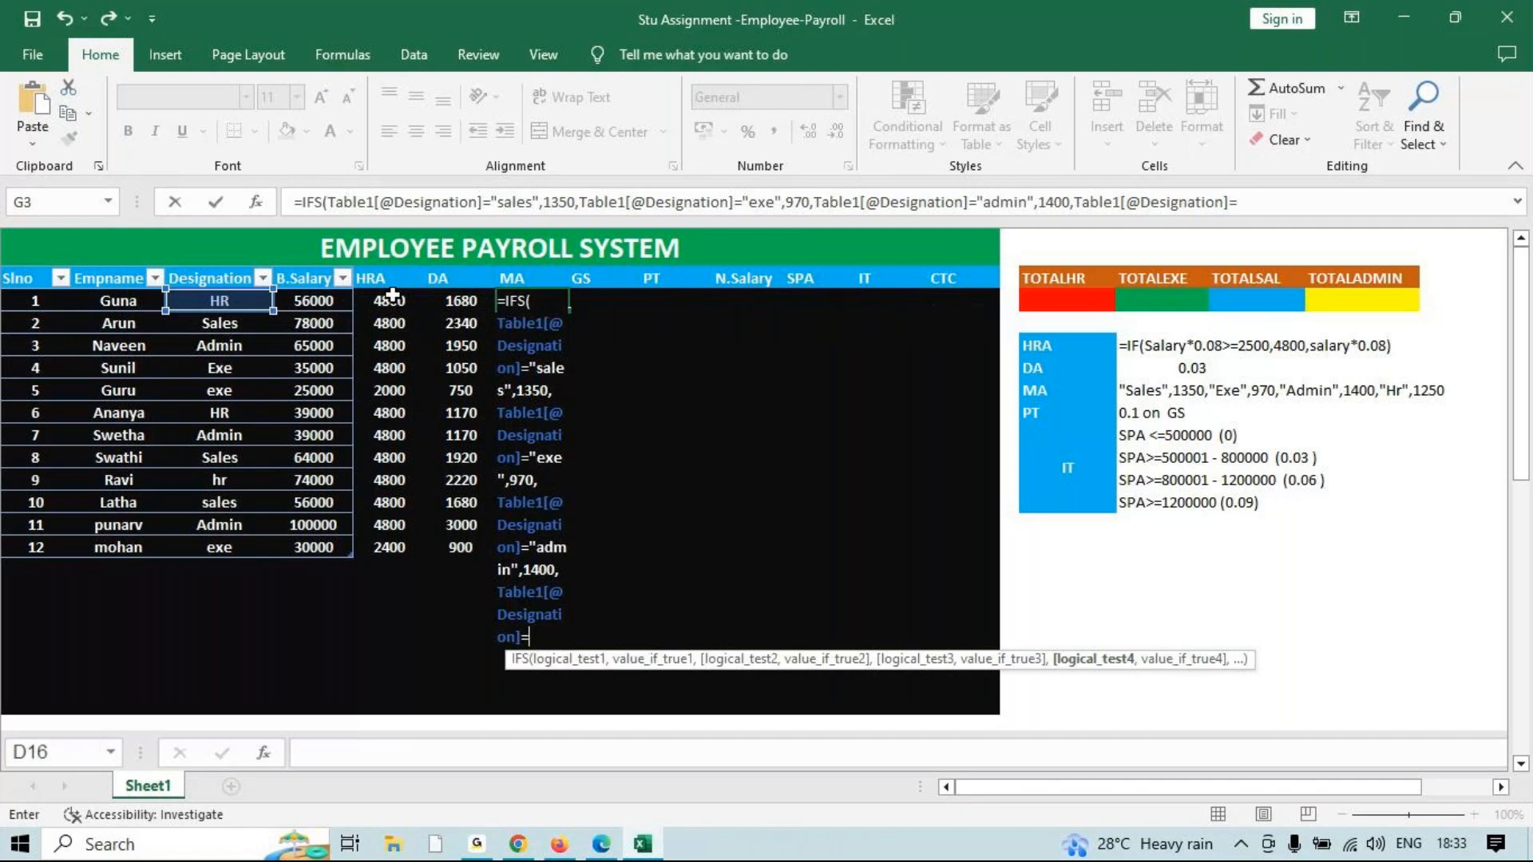
pyautogui.write('hr",.')
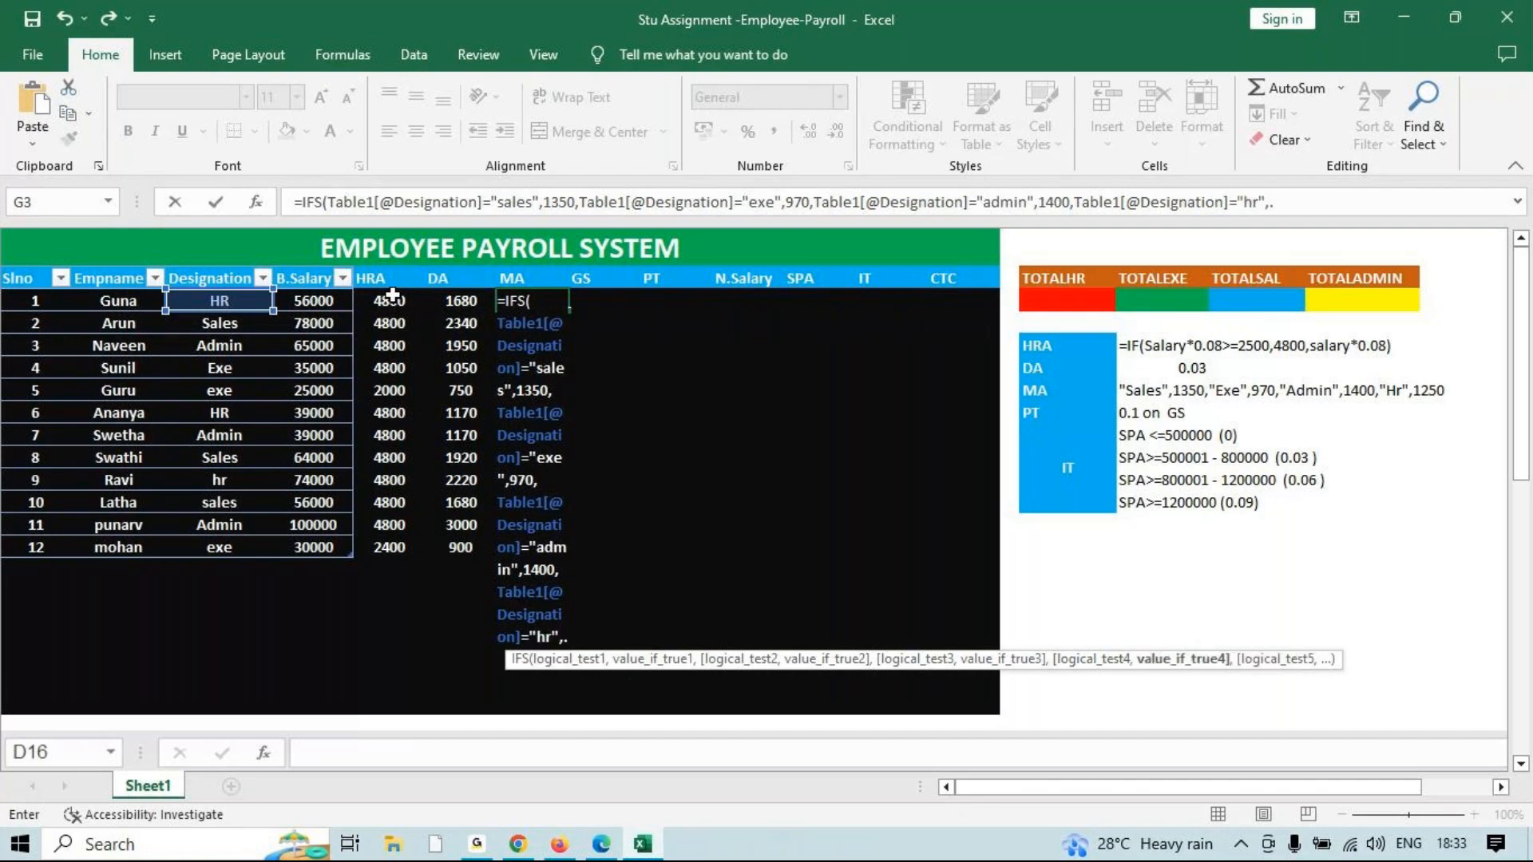
pyautogui.press('BackSpace')
pyautogui.write('1250')
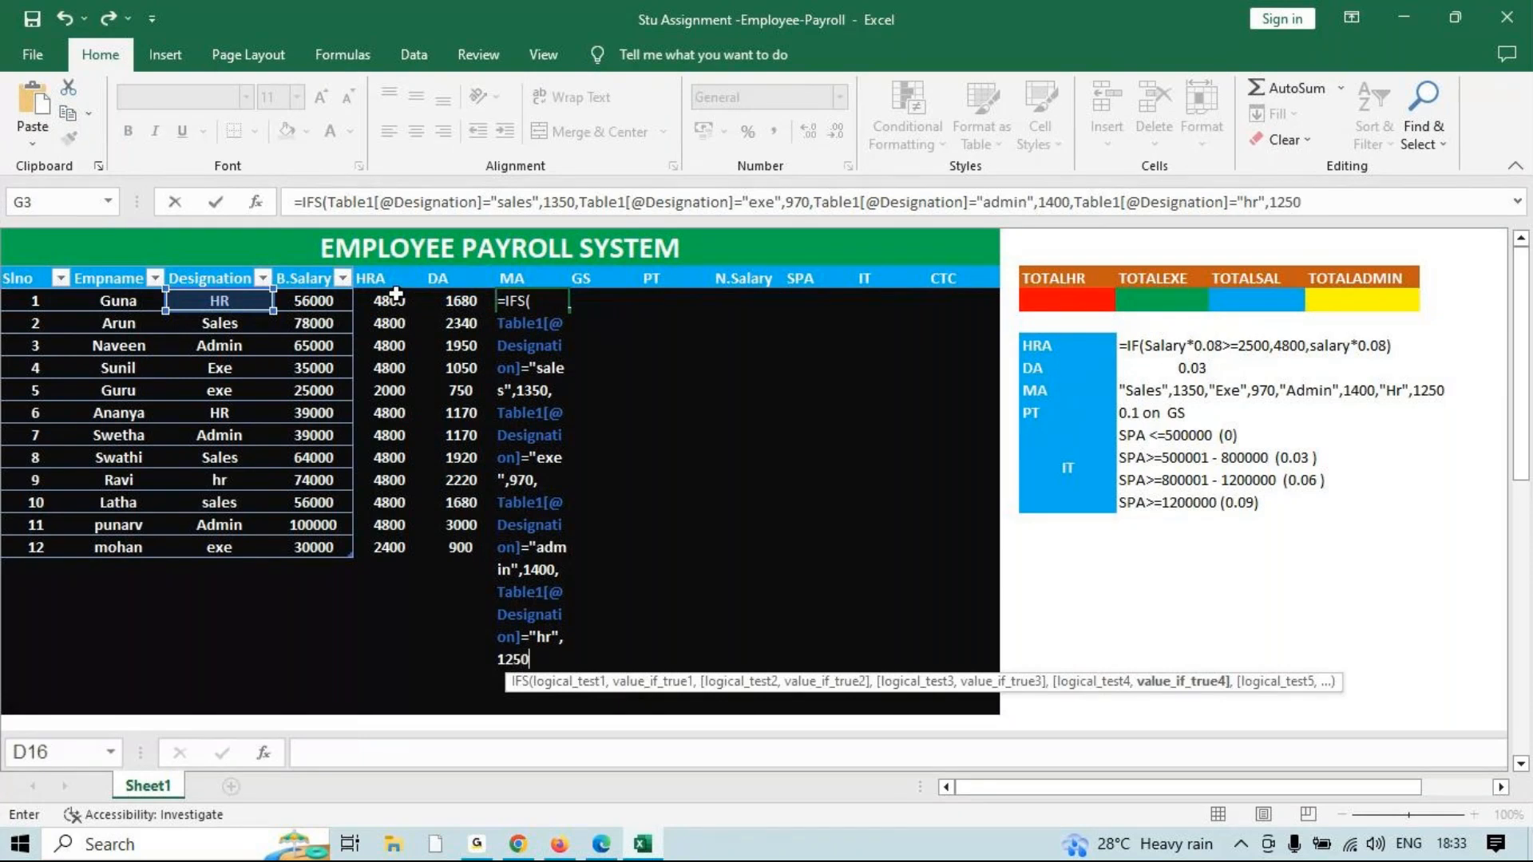
pyautogui.write(')')
pyautogui.press('Return')
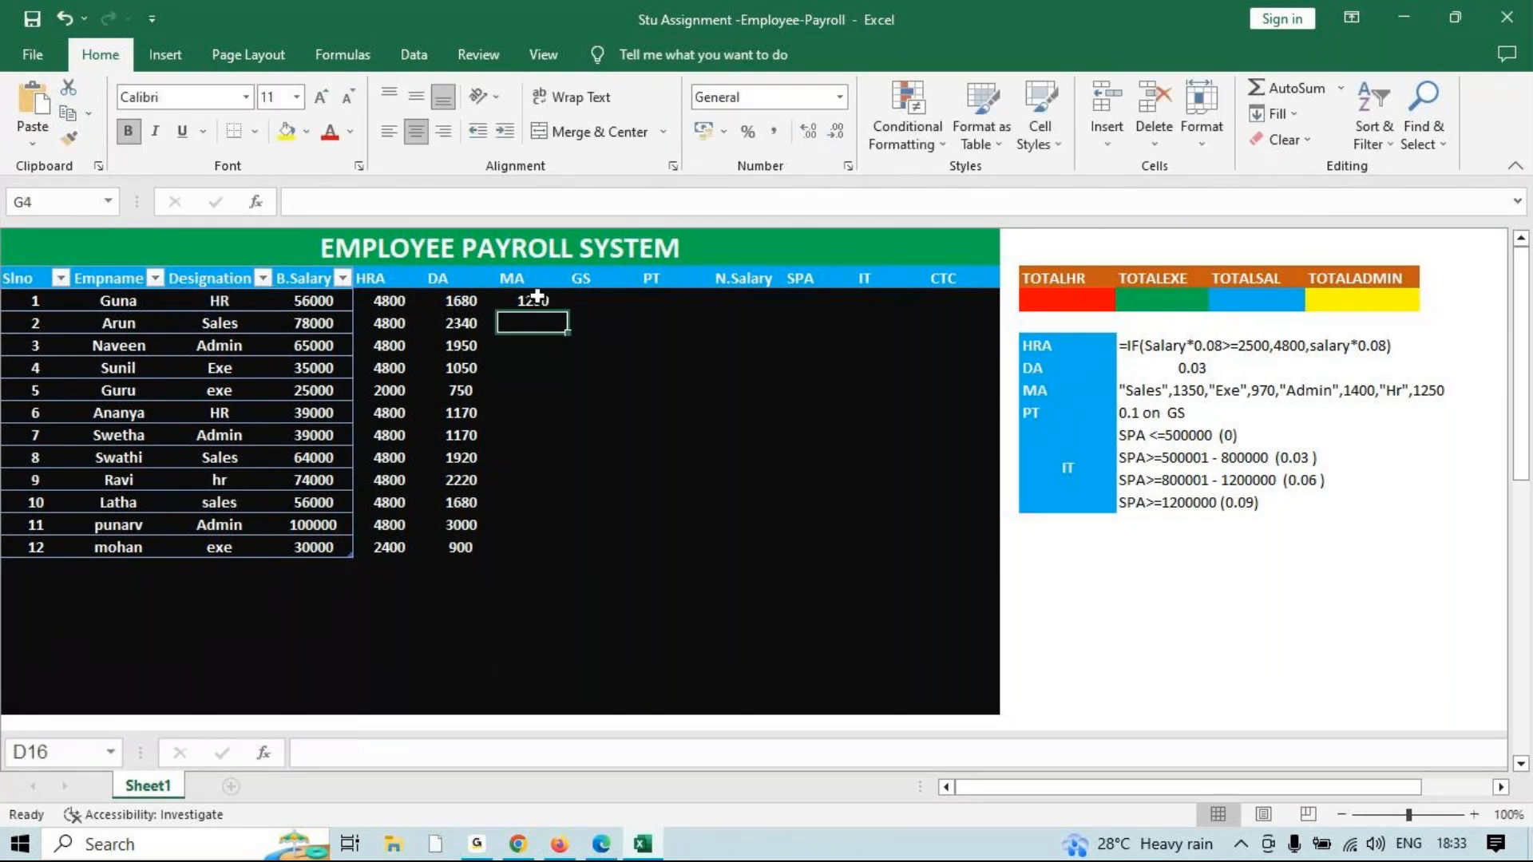
pyautogui.click(560, 306)
pyautogui.doubleClick(567, 310)
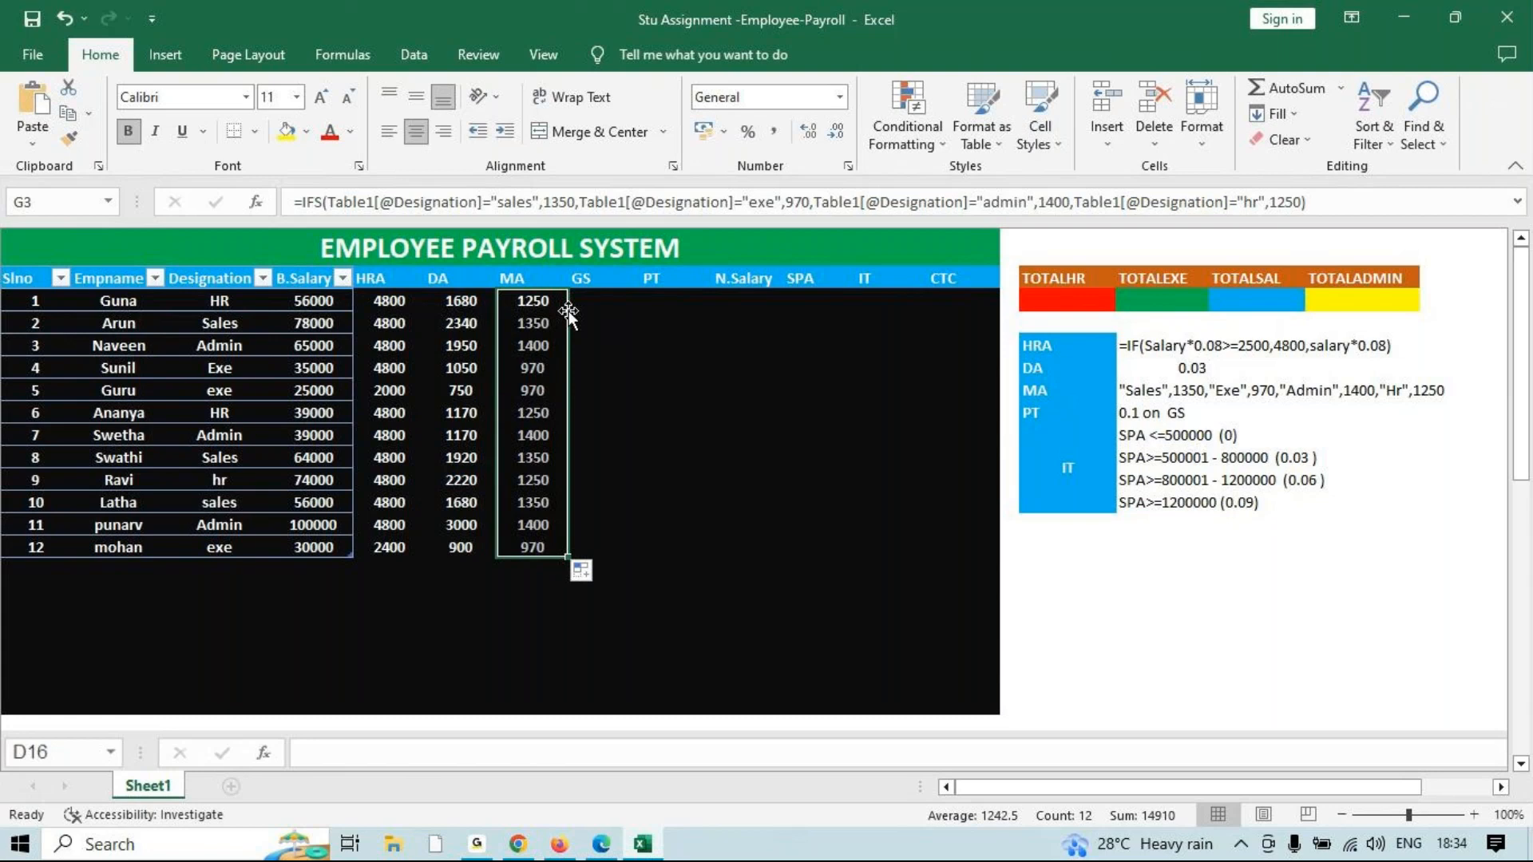
# Calculate GS in H3 with =SUM(D3:G3) and fill the formula down to the twelfth employee's row, H14.
pyautogui.click(593, 303)
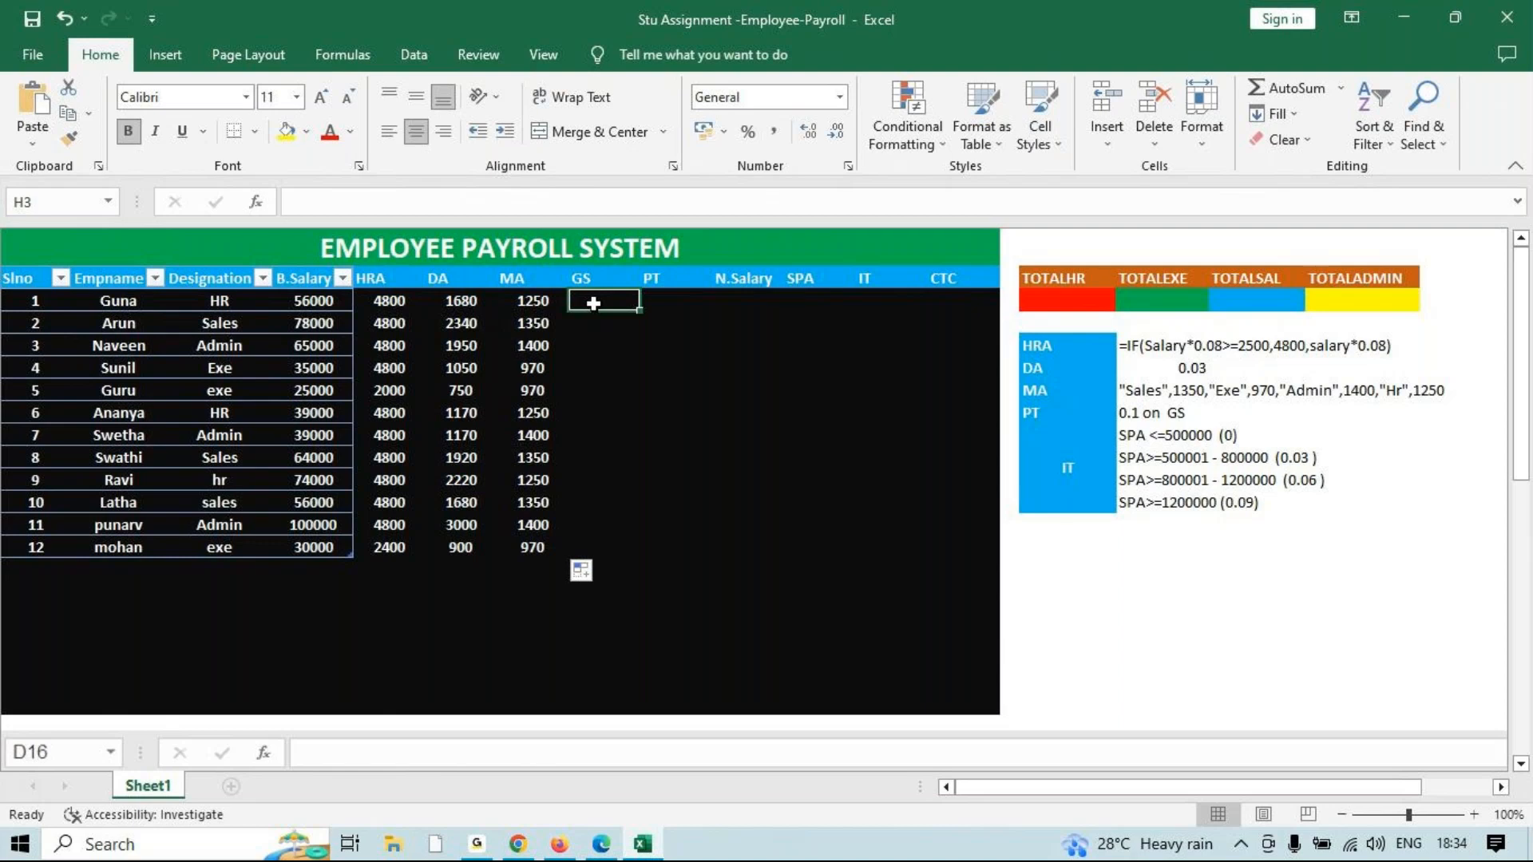
pyautogui.write('=SUM(')
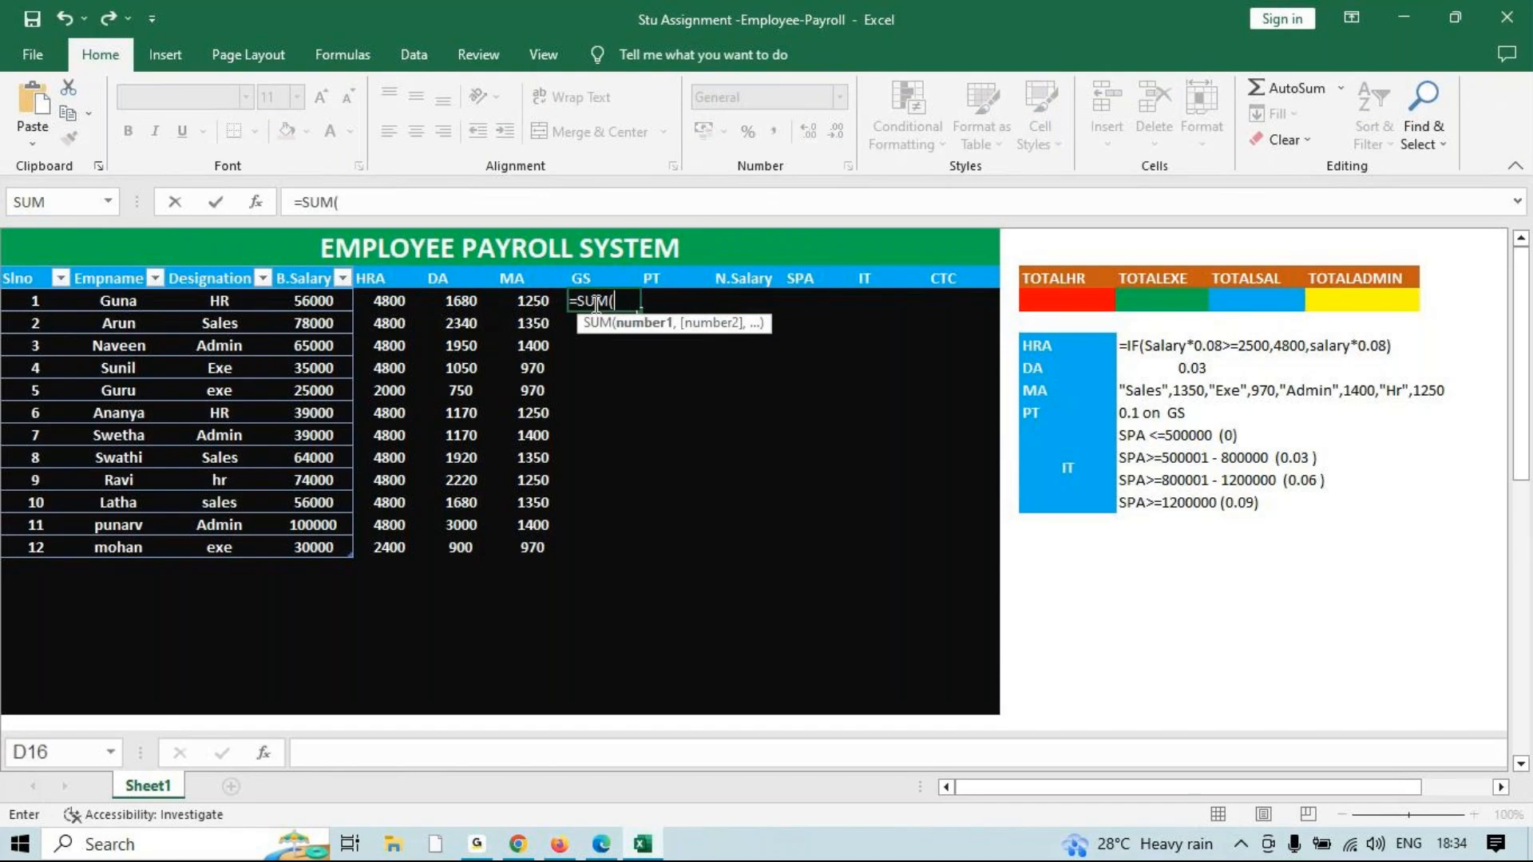
pyautogui.moveTo(301, 300); pyautogui.dragTo(511, 312)
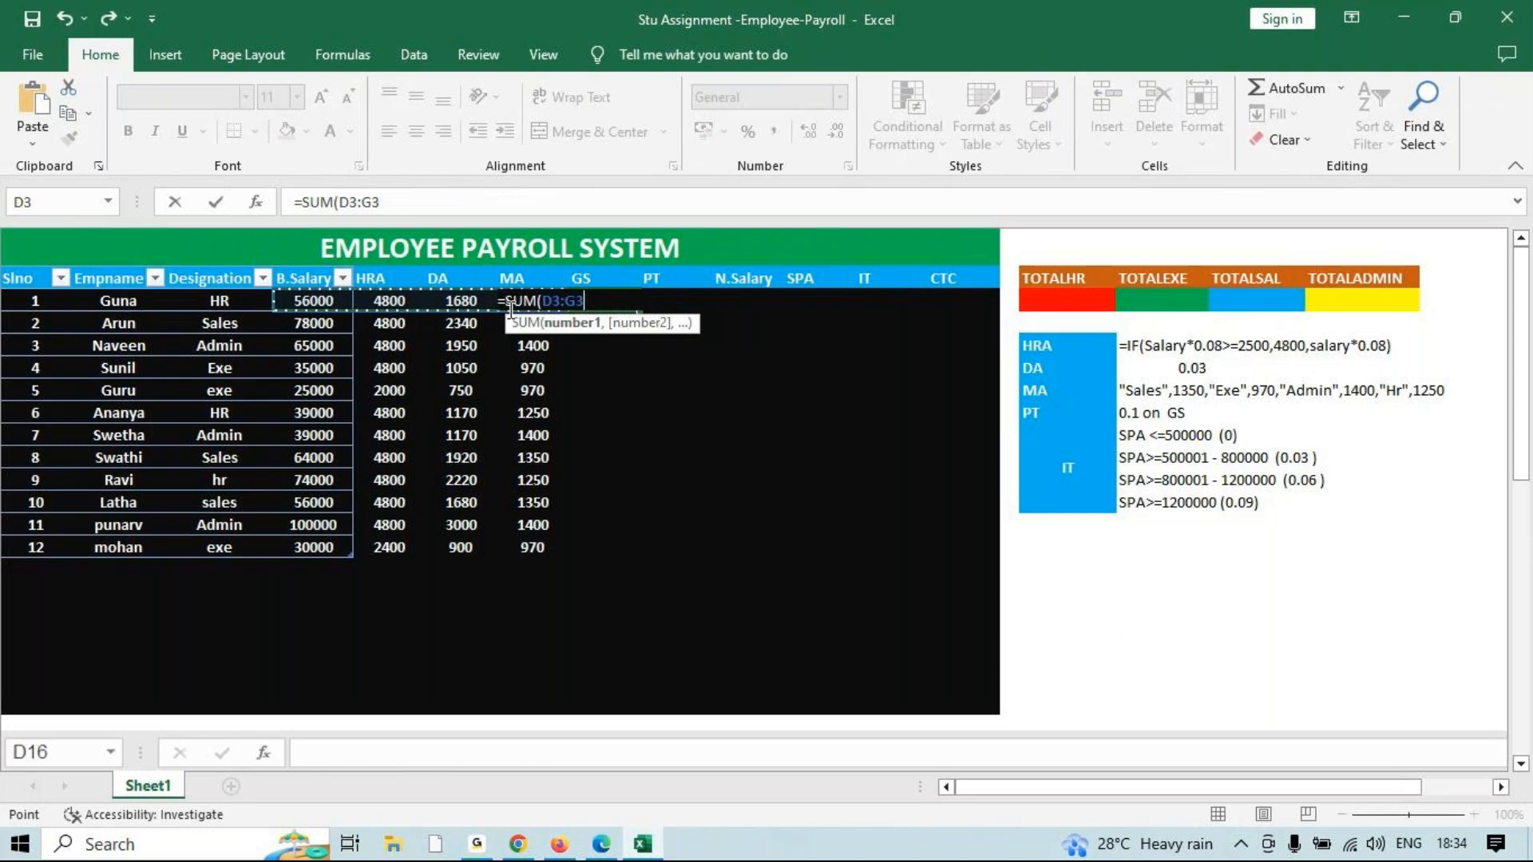
pyautogui.write(')')
pyautogui.press('Return')
pyautogui.click(618, 300)
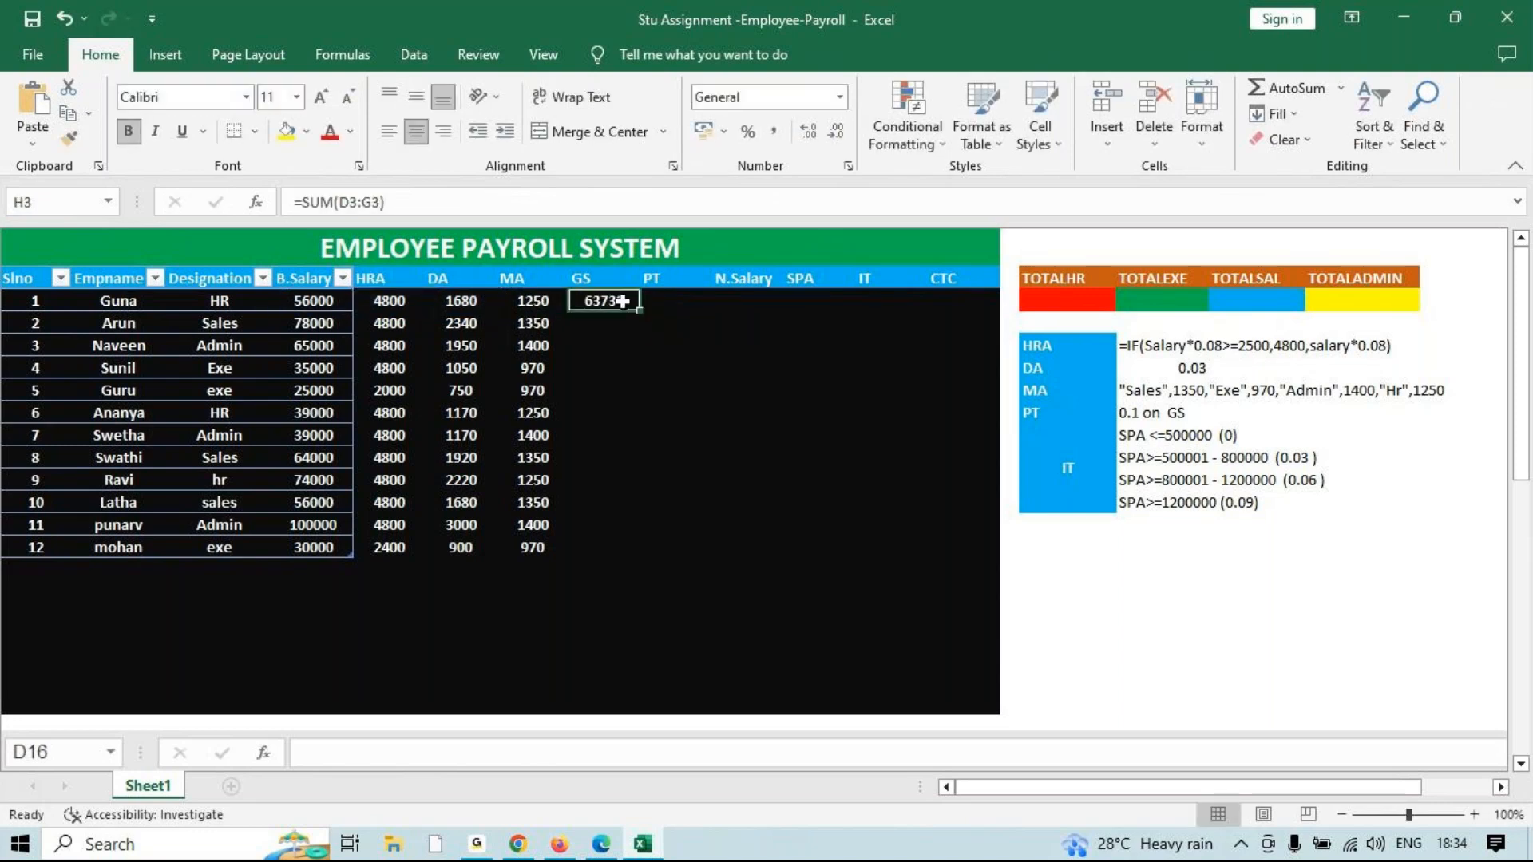
pyautogui.moveTo(641, 310); pyautogui.dragTo(623, 551)
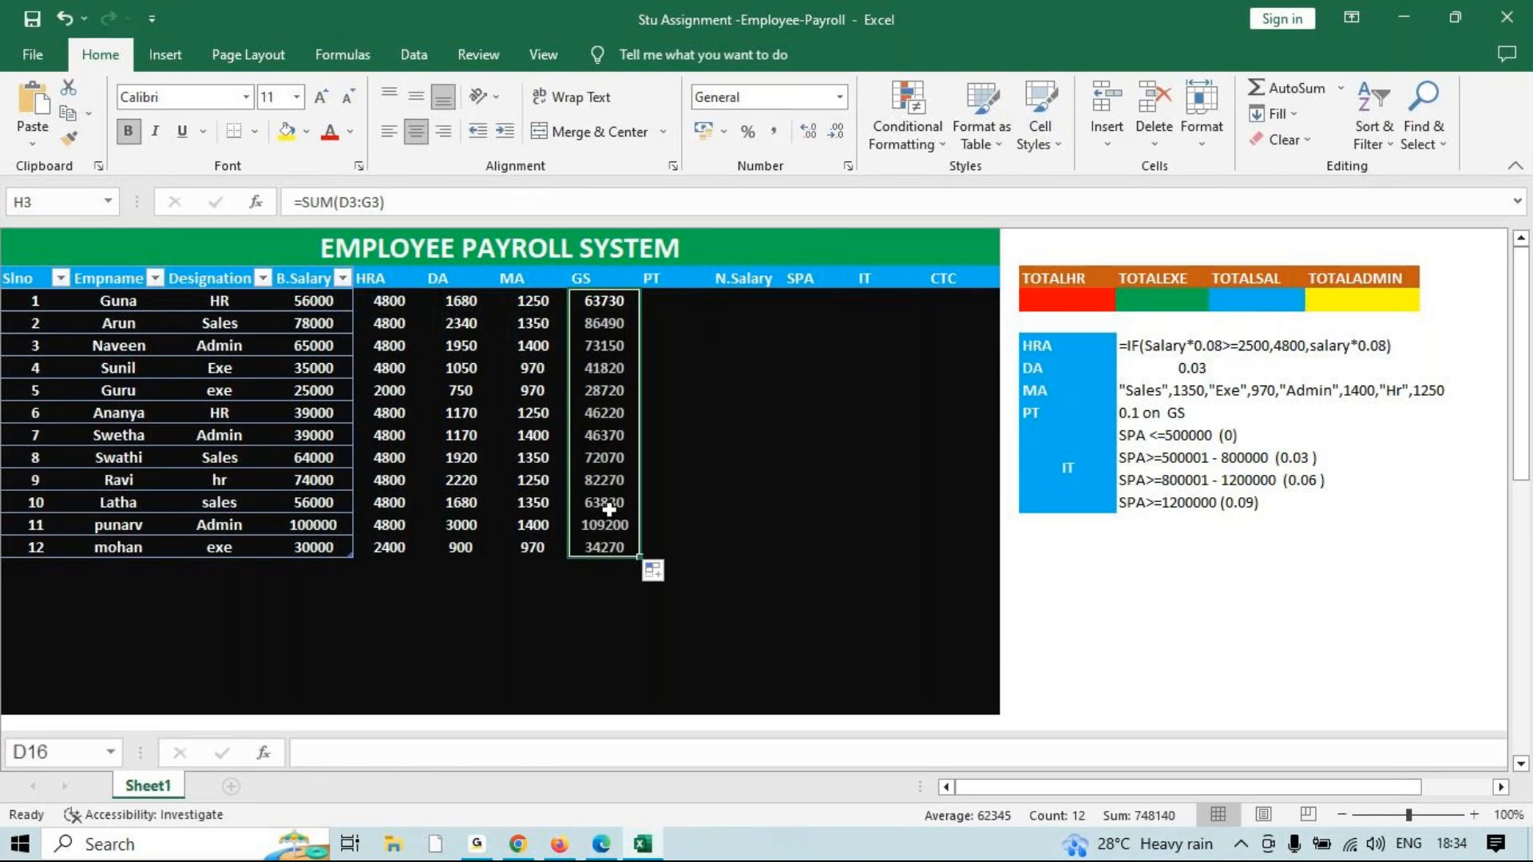
# Review the HRA, DA, MA and GS column headings and the PT rule in P8.
pyautogui.click(676, 302)
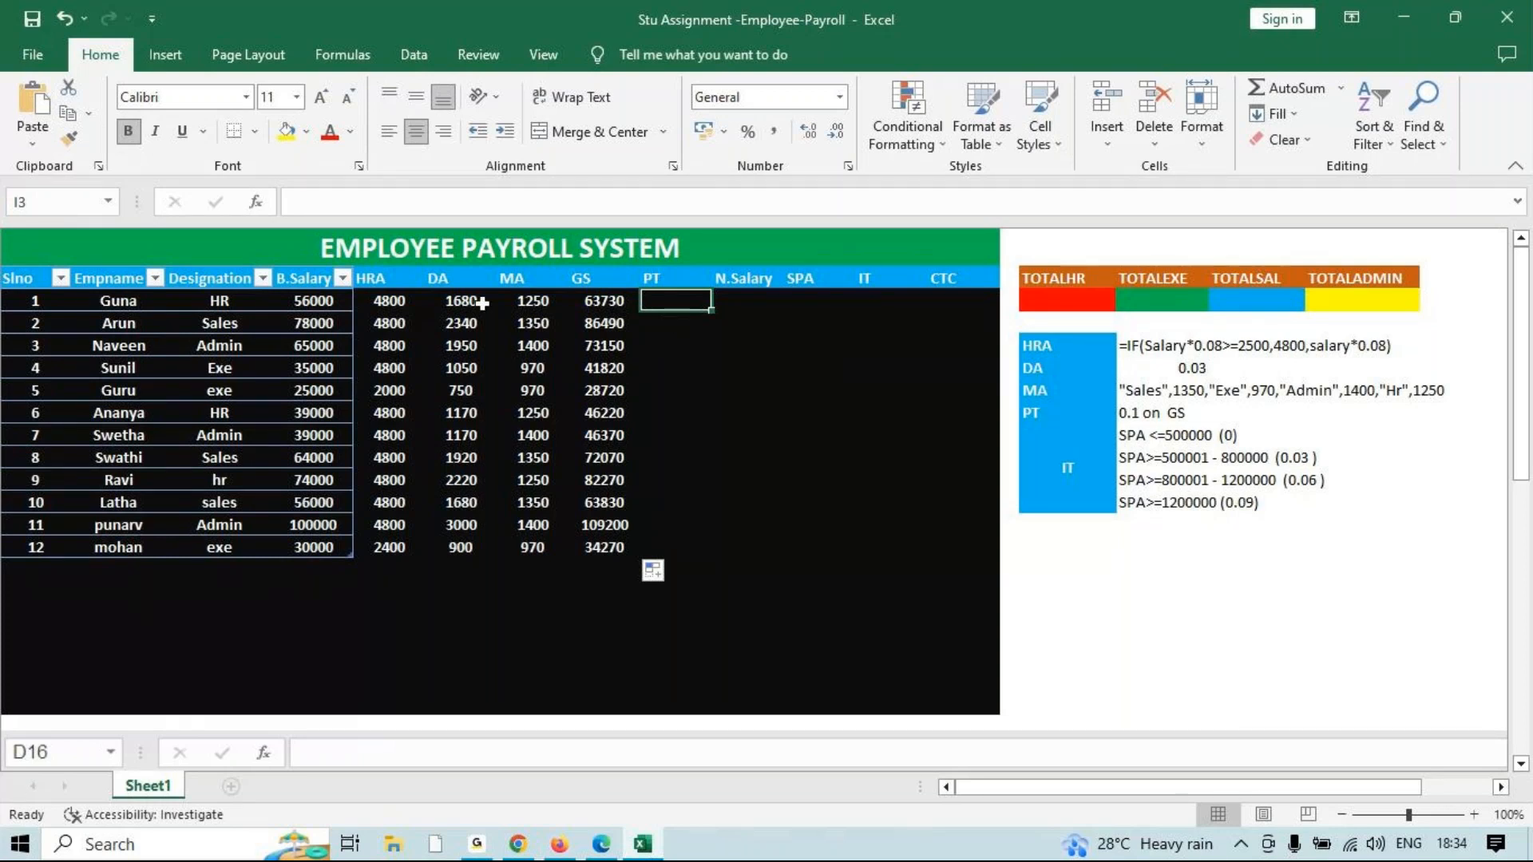
pyautogui.click(372, 285)
pyautogui.click(436, 281)
pyautogui.click(533, 285)
pyautogui.click(594, 279)
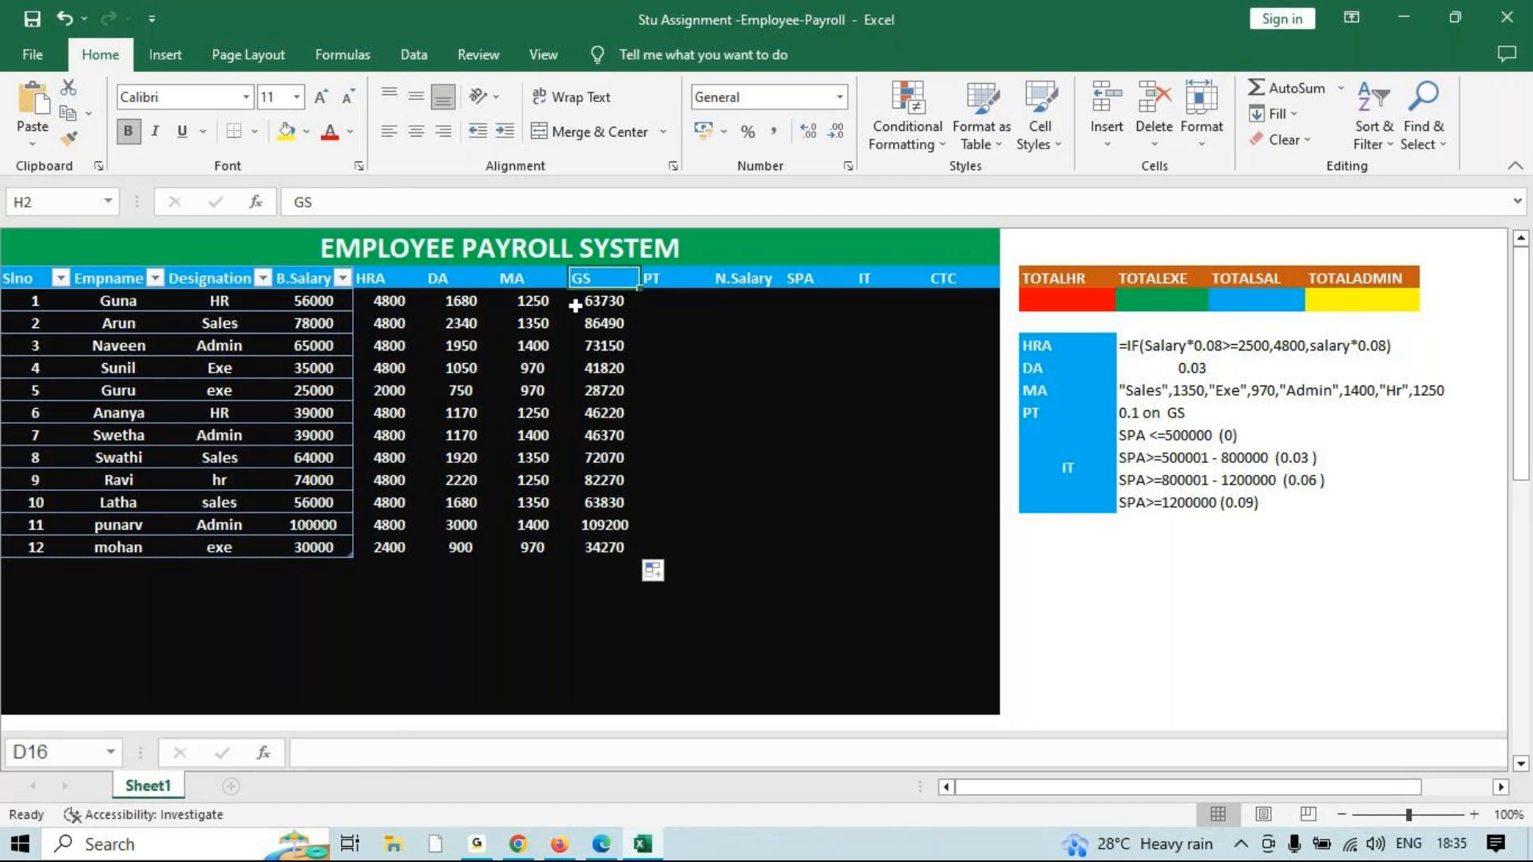
pyautogui.click(664, 306)
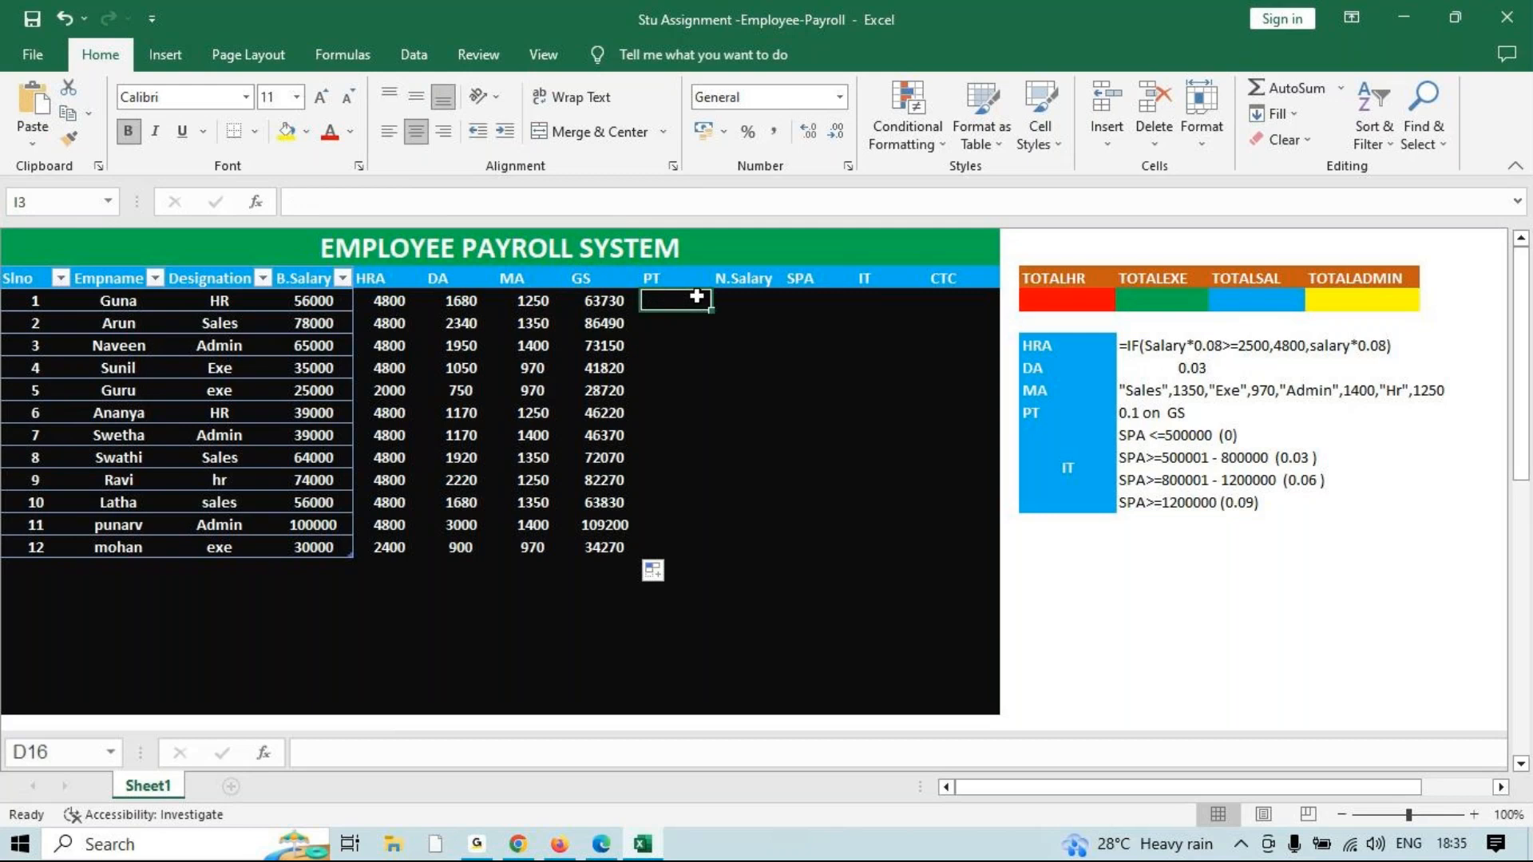
pyautogui.click(1157, 419)
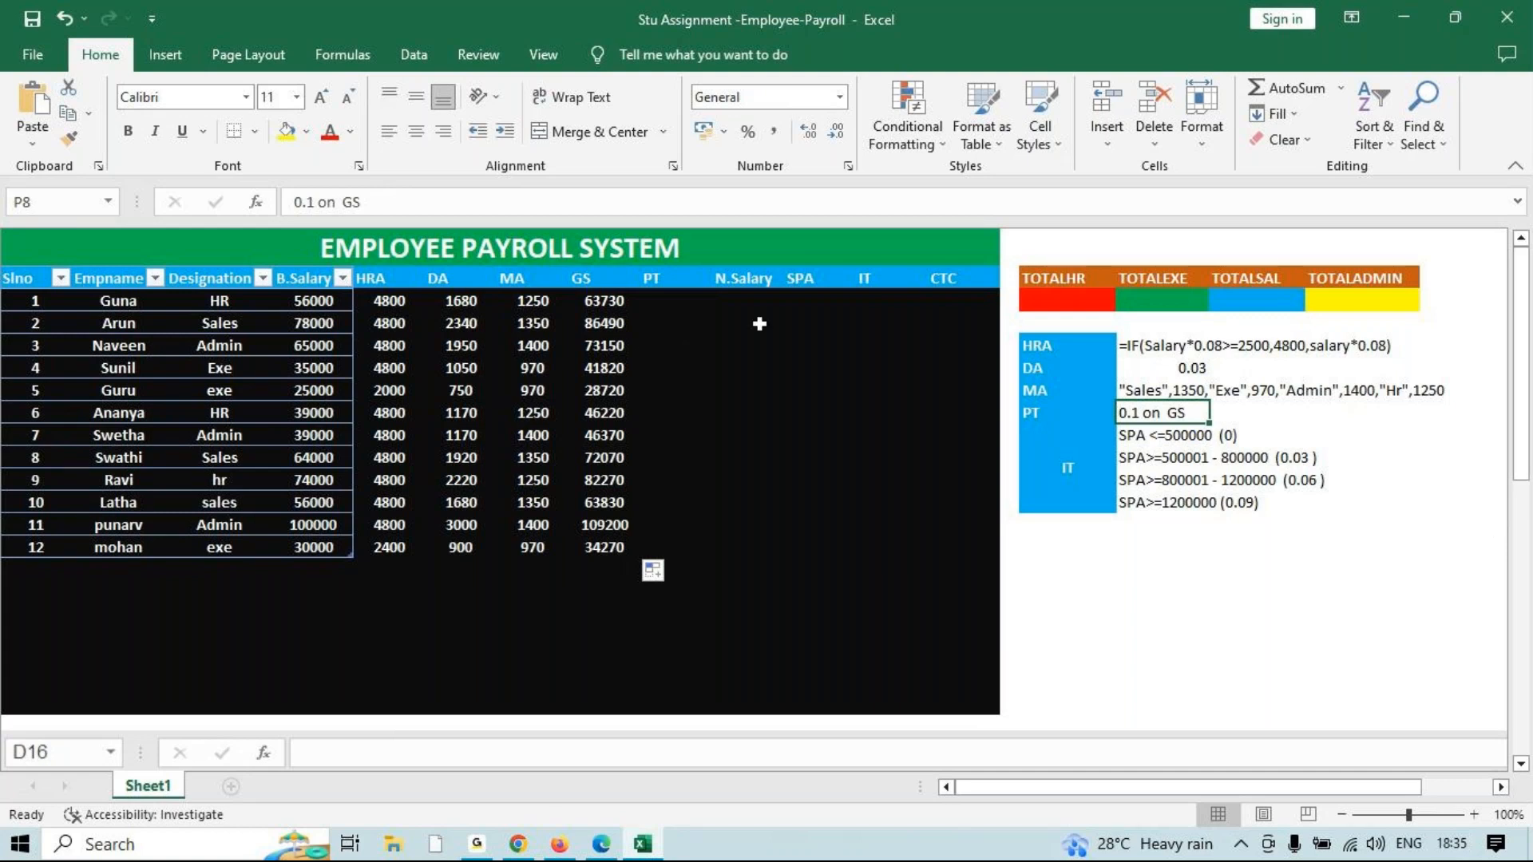
# Calculate the first employee's PT in I3 with the formula =H3*0.1.
pyautogui.click(661, 297)
pyautogui.write('=')
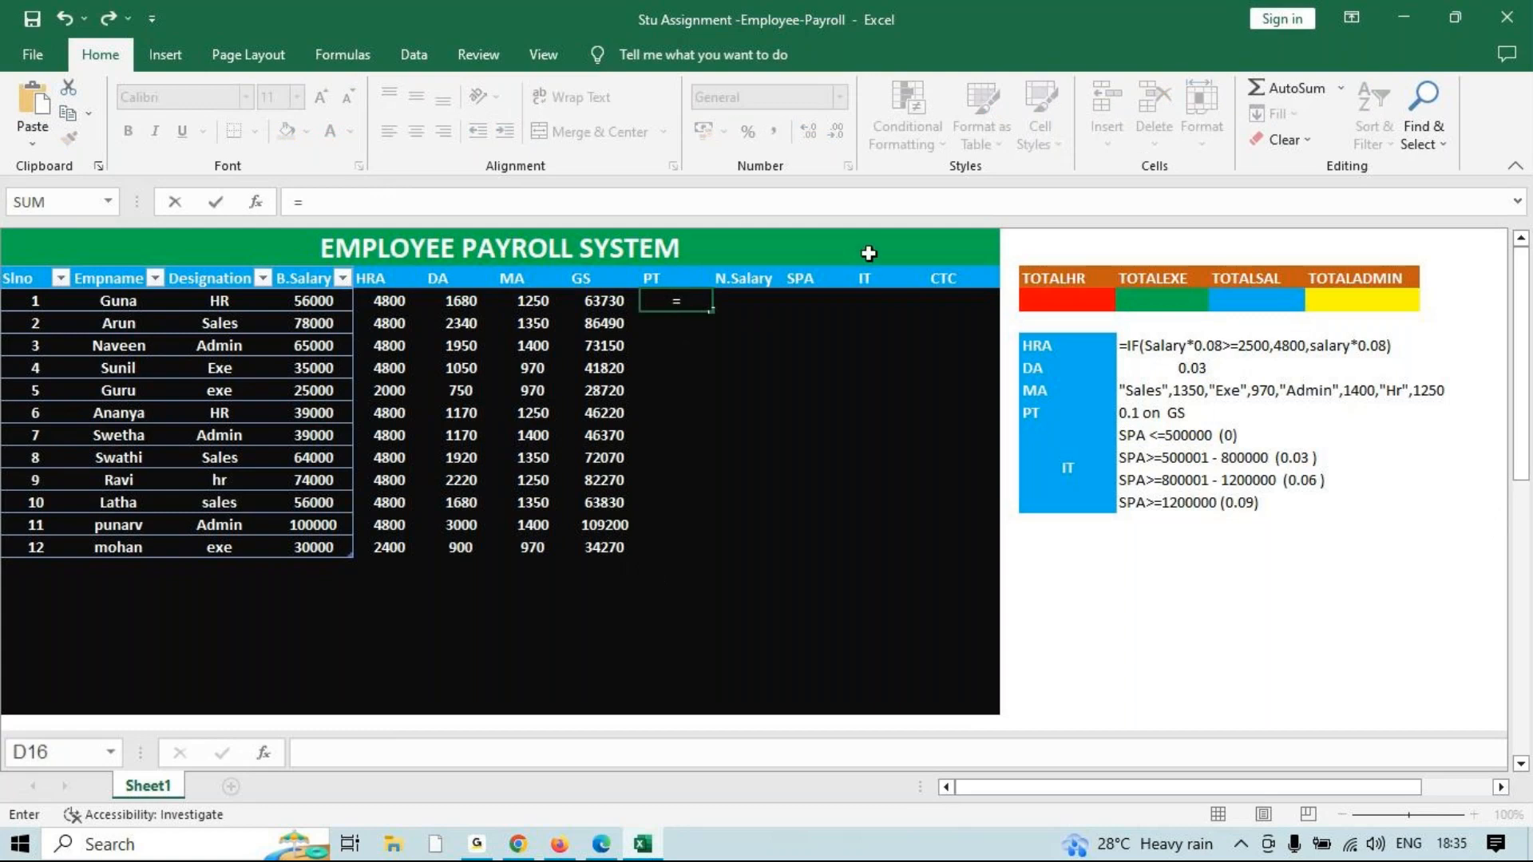
pyautogui.click(604, 299)
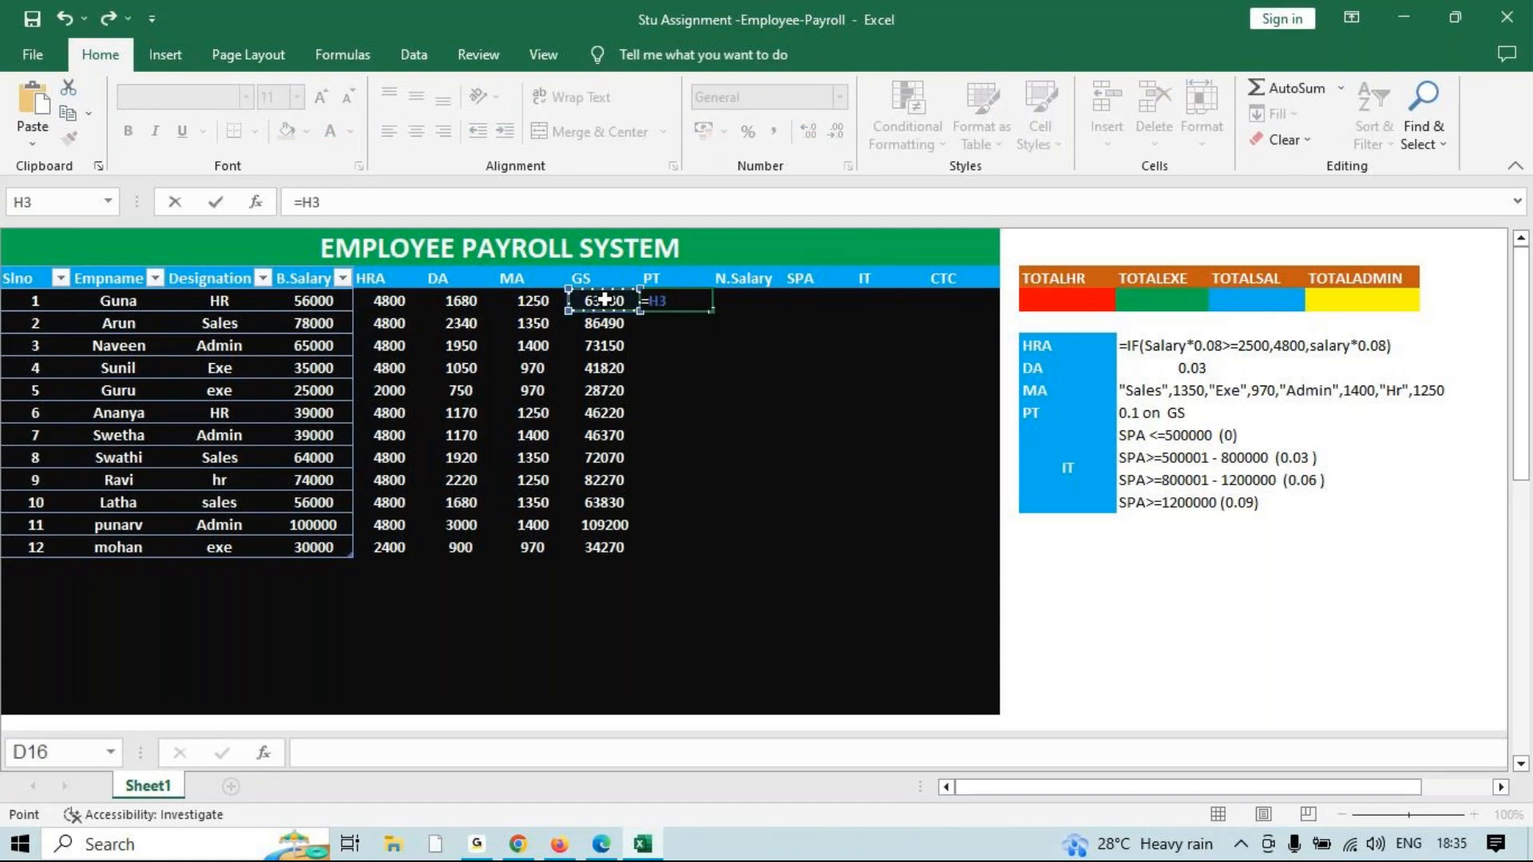
pyautogui.write('*0.1')
pyautogui.press('Return')
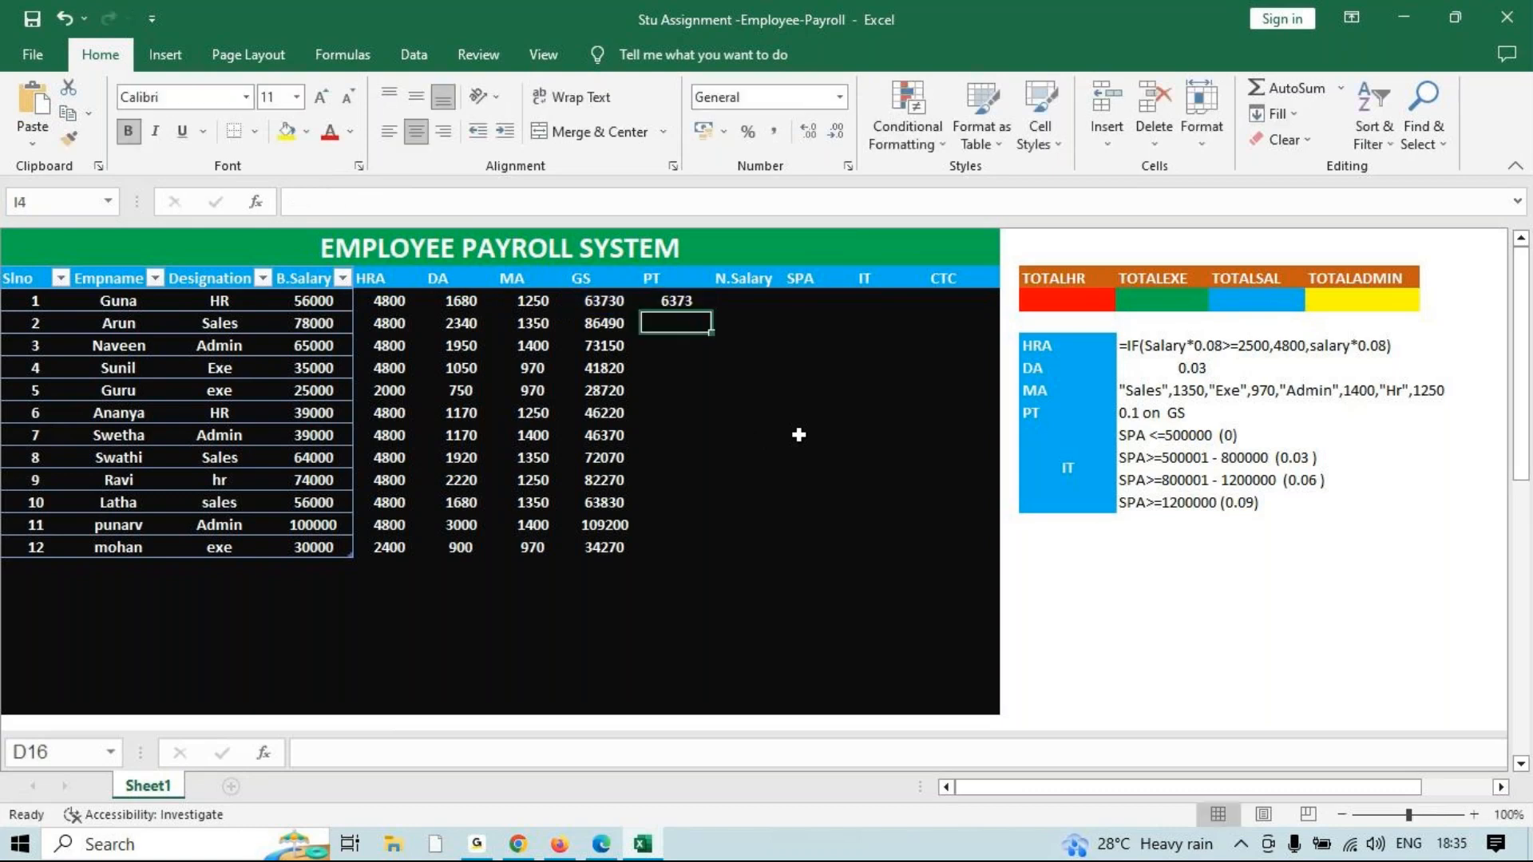
# Replace the 0.1 multiplier in the I3 PT formula with 10%.
pyautogui.click(709, 308)
pyautogui.press('F2')
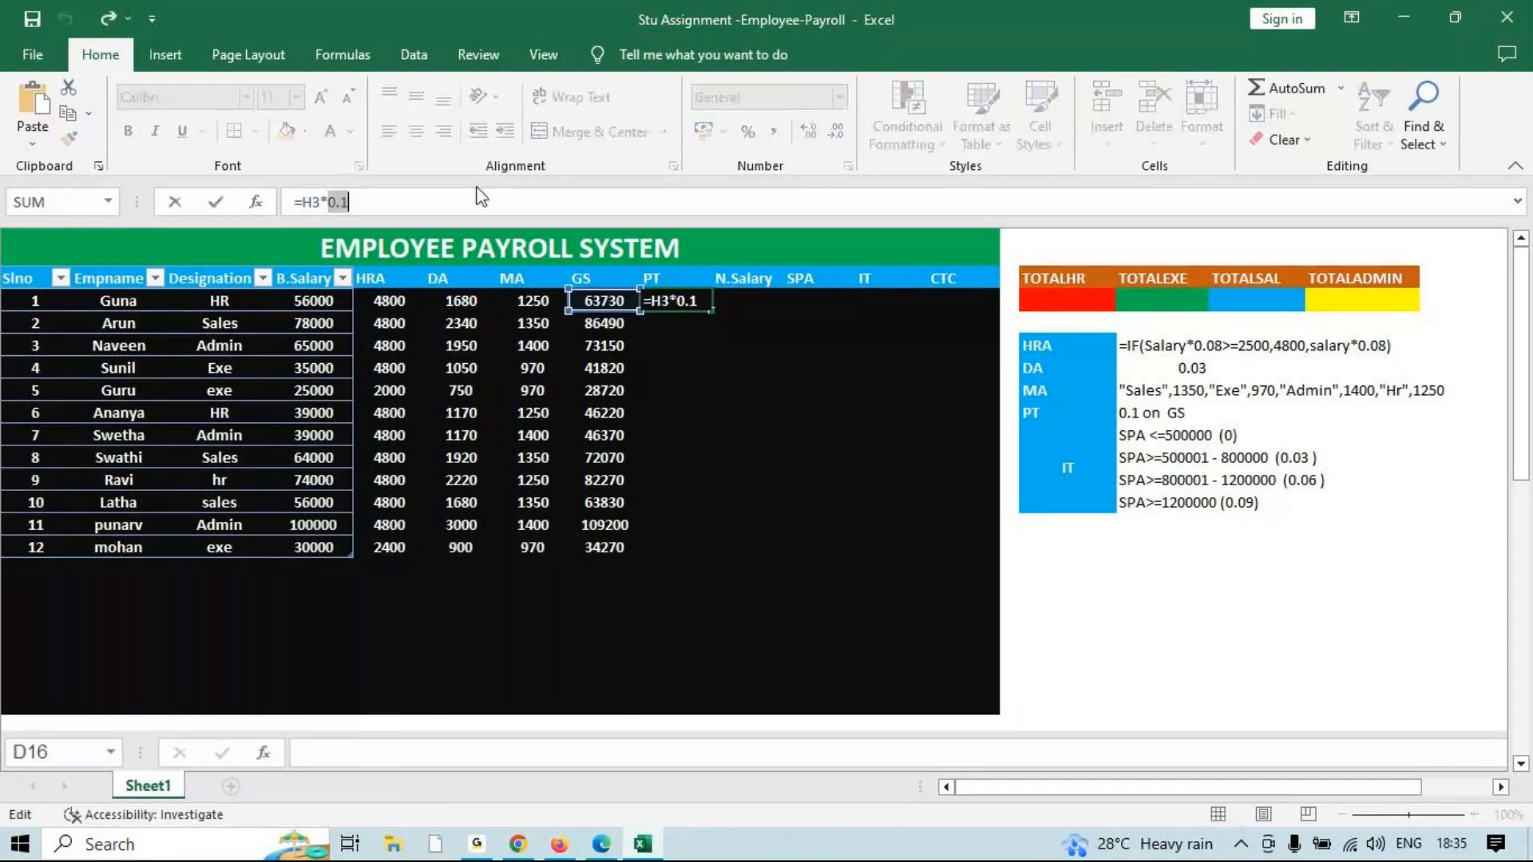
pyautogui.press('BackSpace')
pyautogui.press('BackSpace')
pyautogui.press('BackSpace')
pyautogui.write('10%')
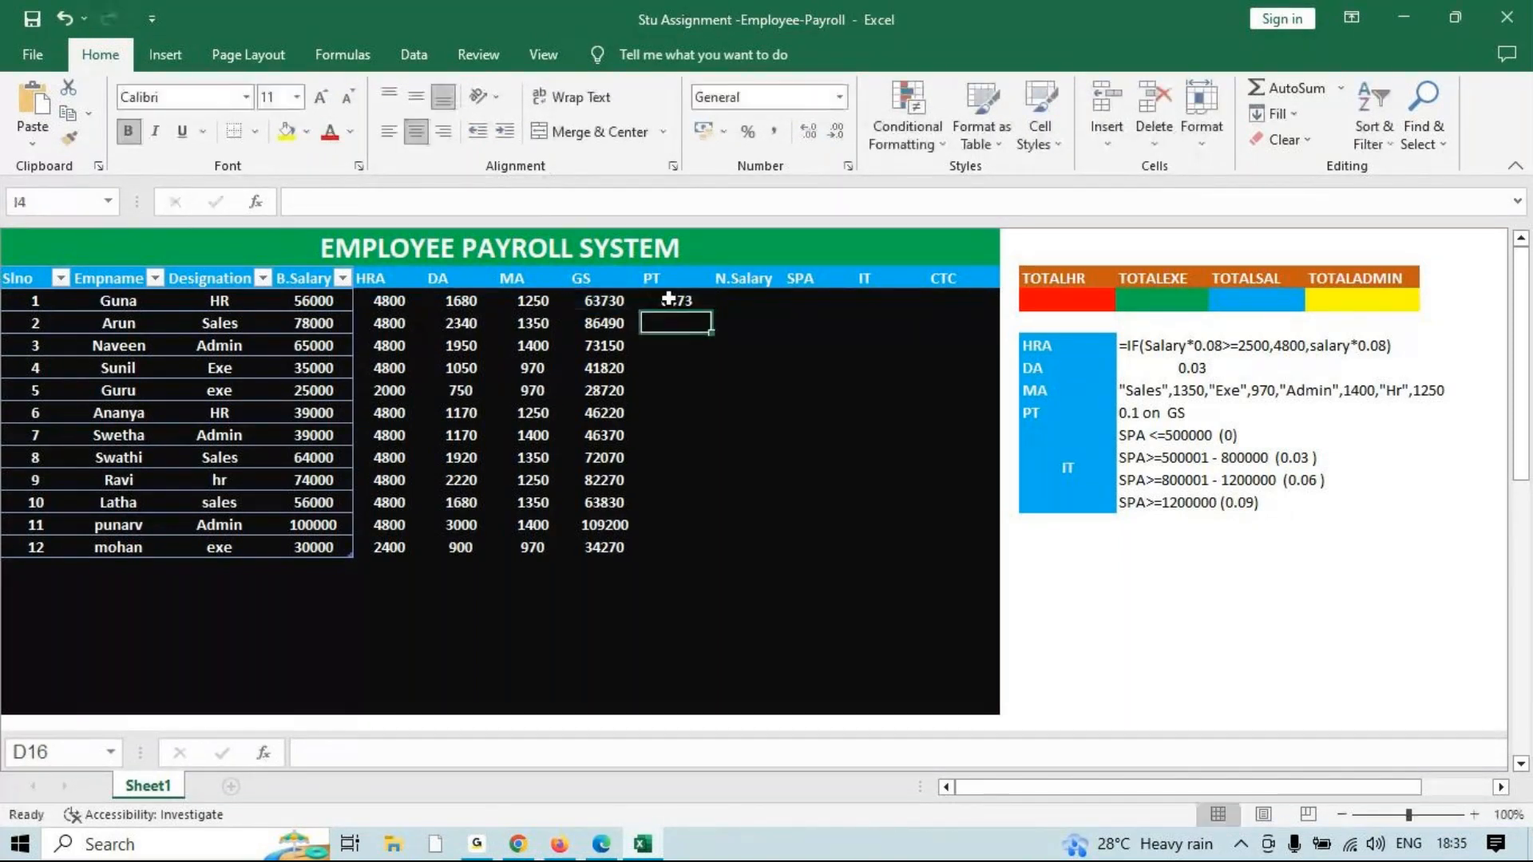
# Fill the PT formula from I3 down to the twelfth employee's row, I14.
pyautogui.click(710, 310)
pyautogui.moveTo(711, 309); pyautogui.dragTo(683, 549)
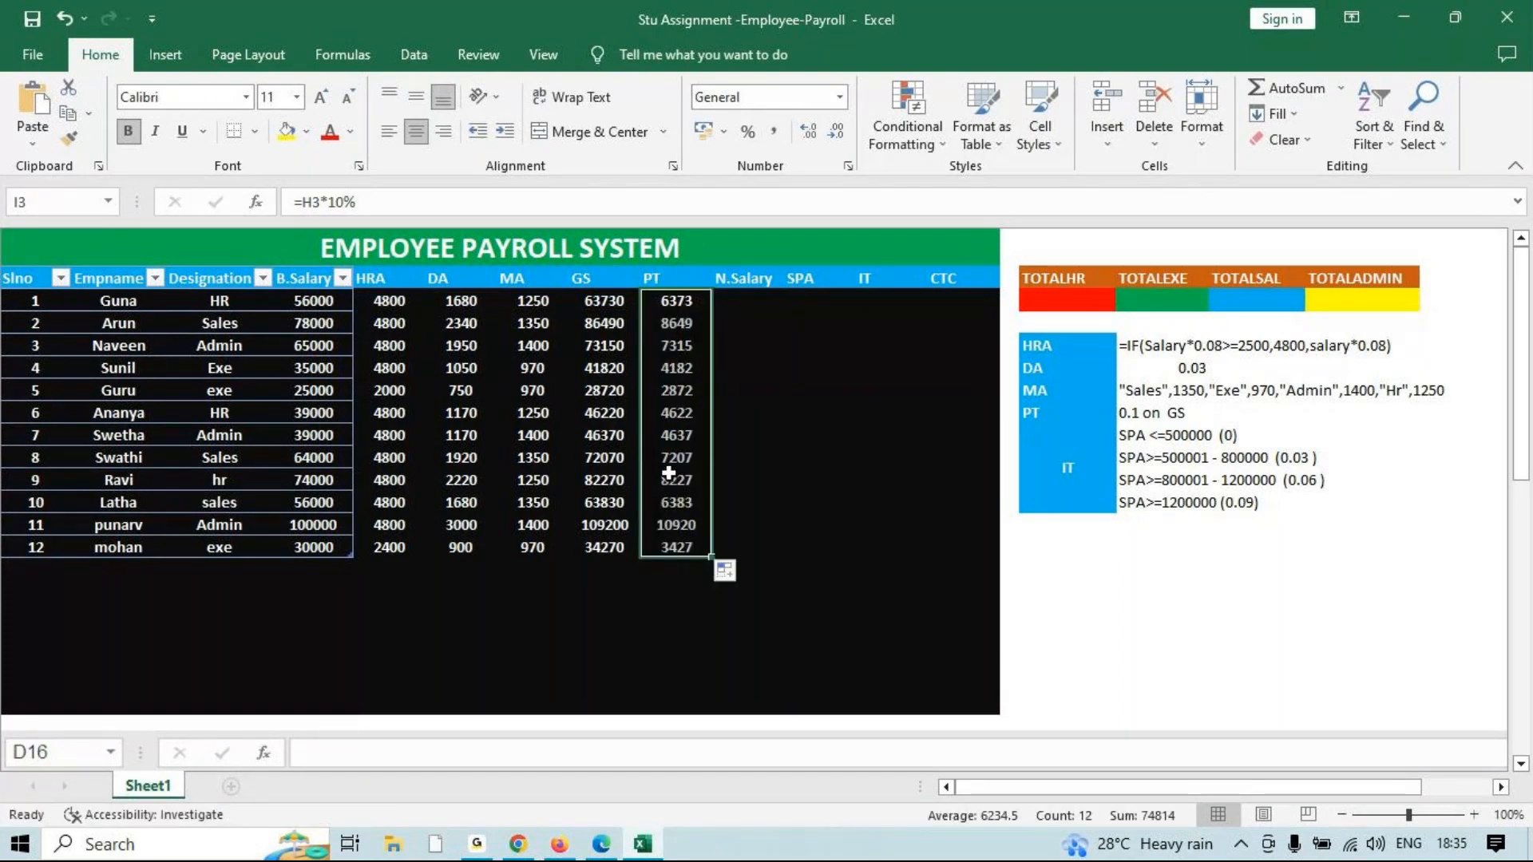
# Calculate N.Salary in J3 as GS minus PT with =H3-I3 and fill the formula down to J14.
pyautogui.click(754, 304)
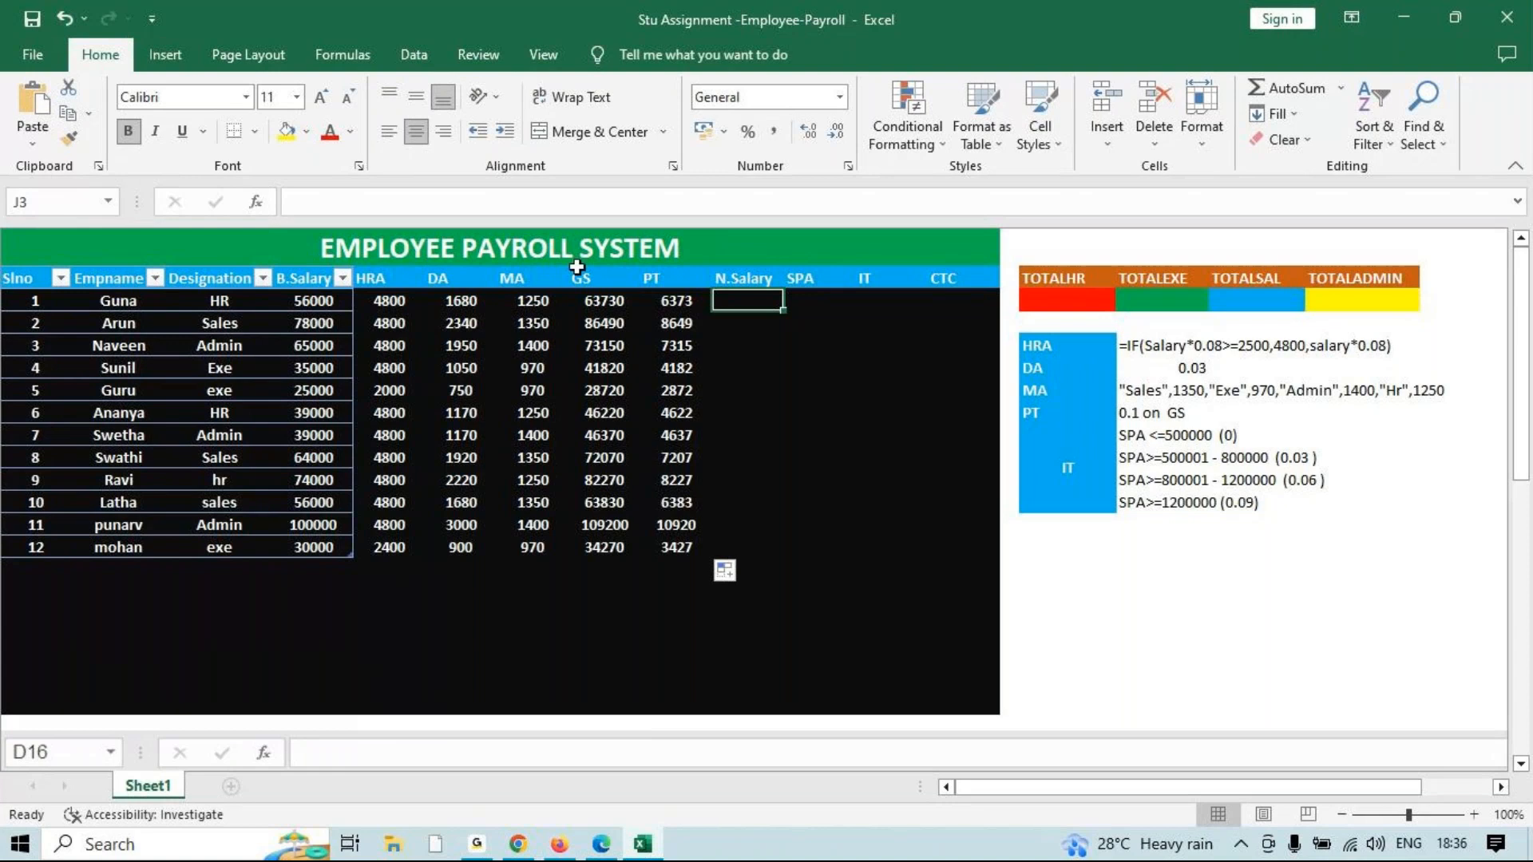
pyautogui.moveTo(577, 280); pyautogui.dragTo(605, 548)
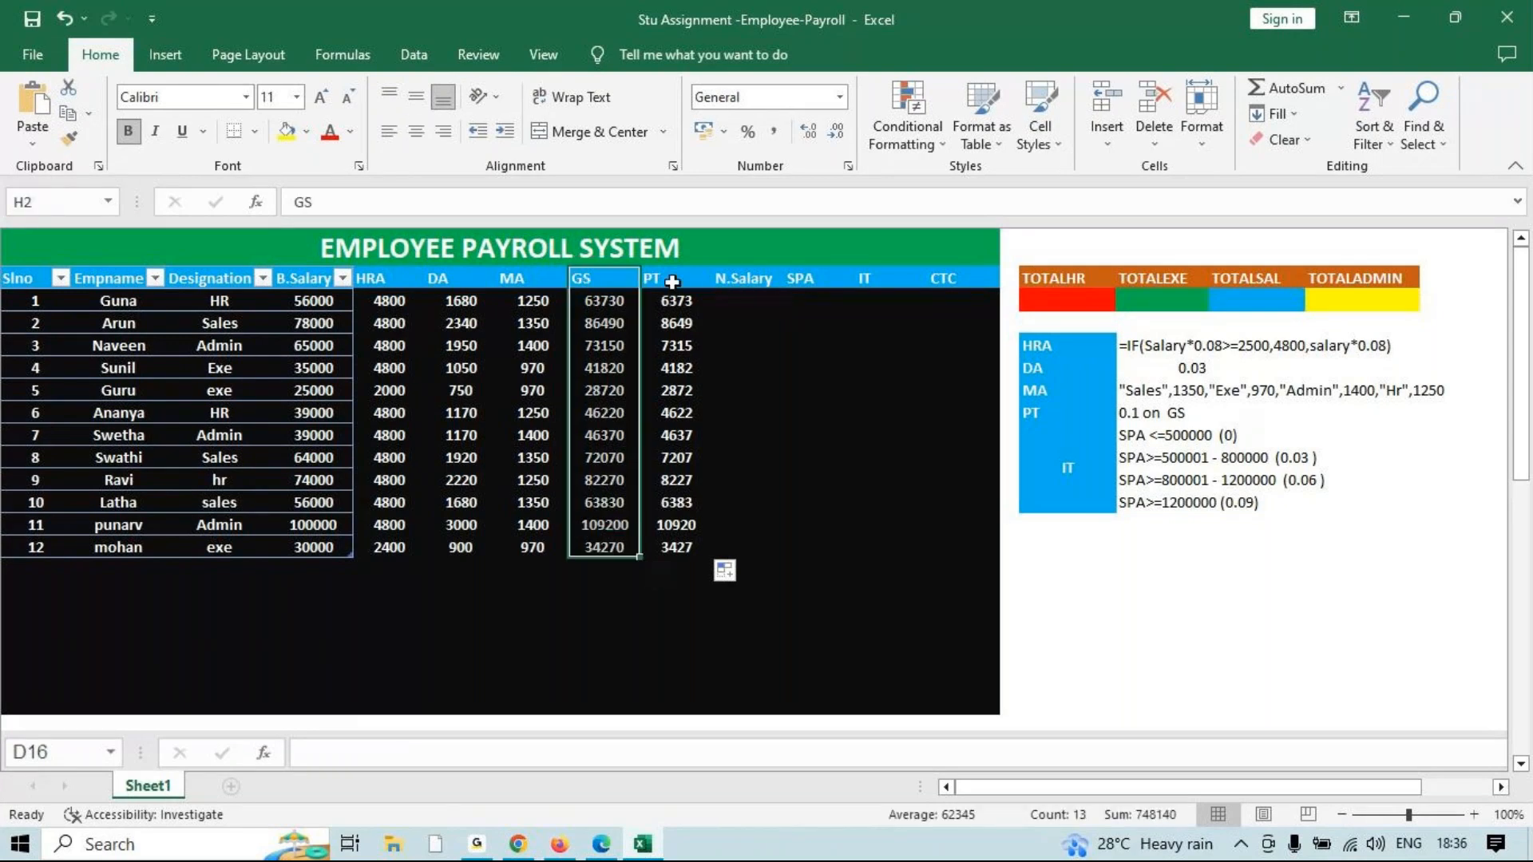
pyautogui.moveTo(672, 281); pyautogui.dragTo(674, 551)
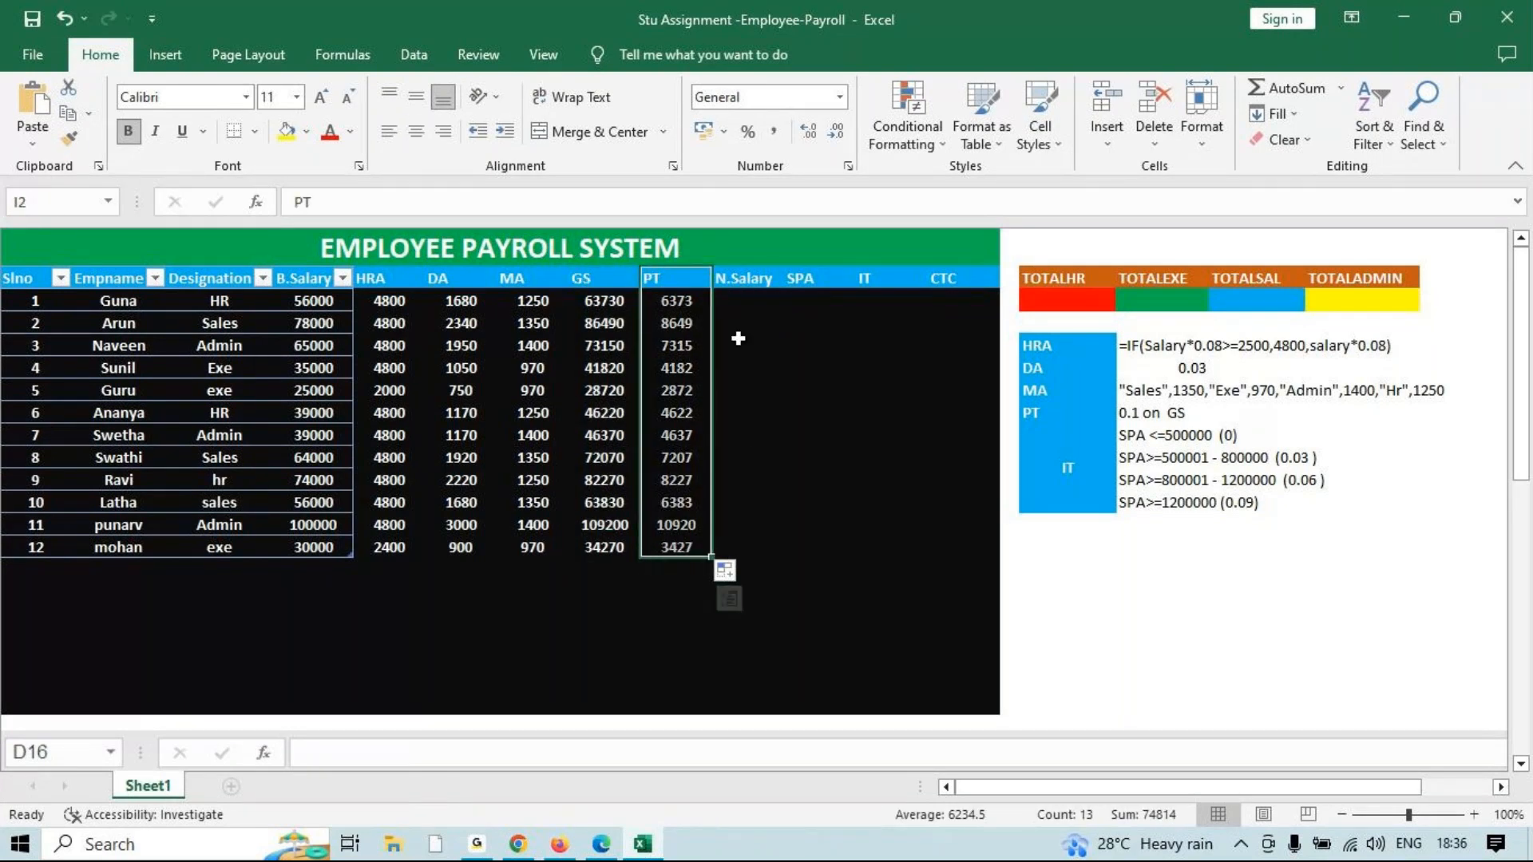
pyautogui.click(743, 301)
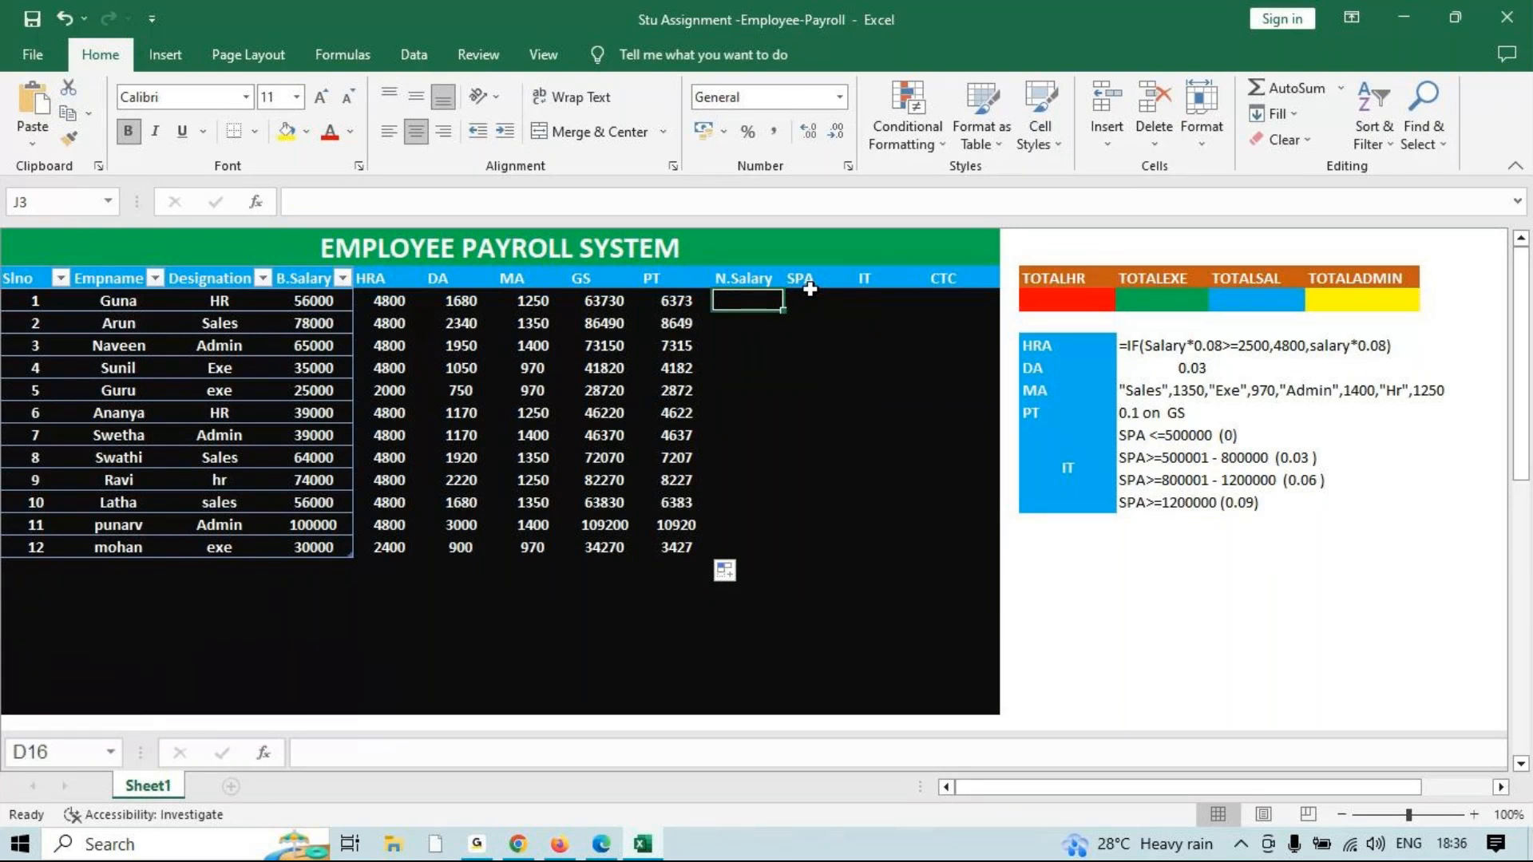
pyautogui.write('=')
pyautogui.click(592, 308)
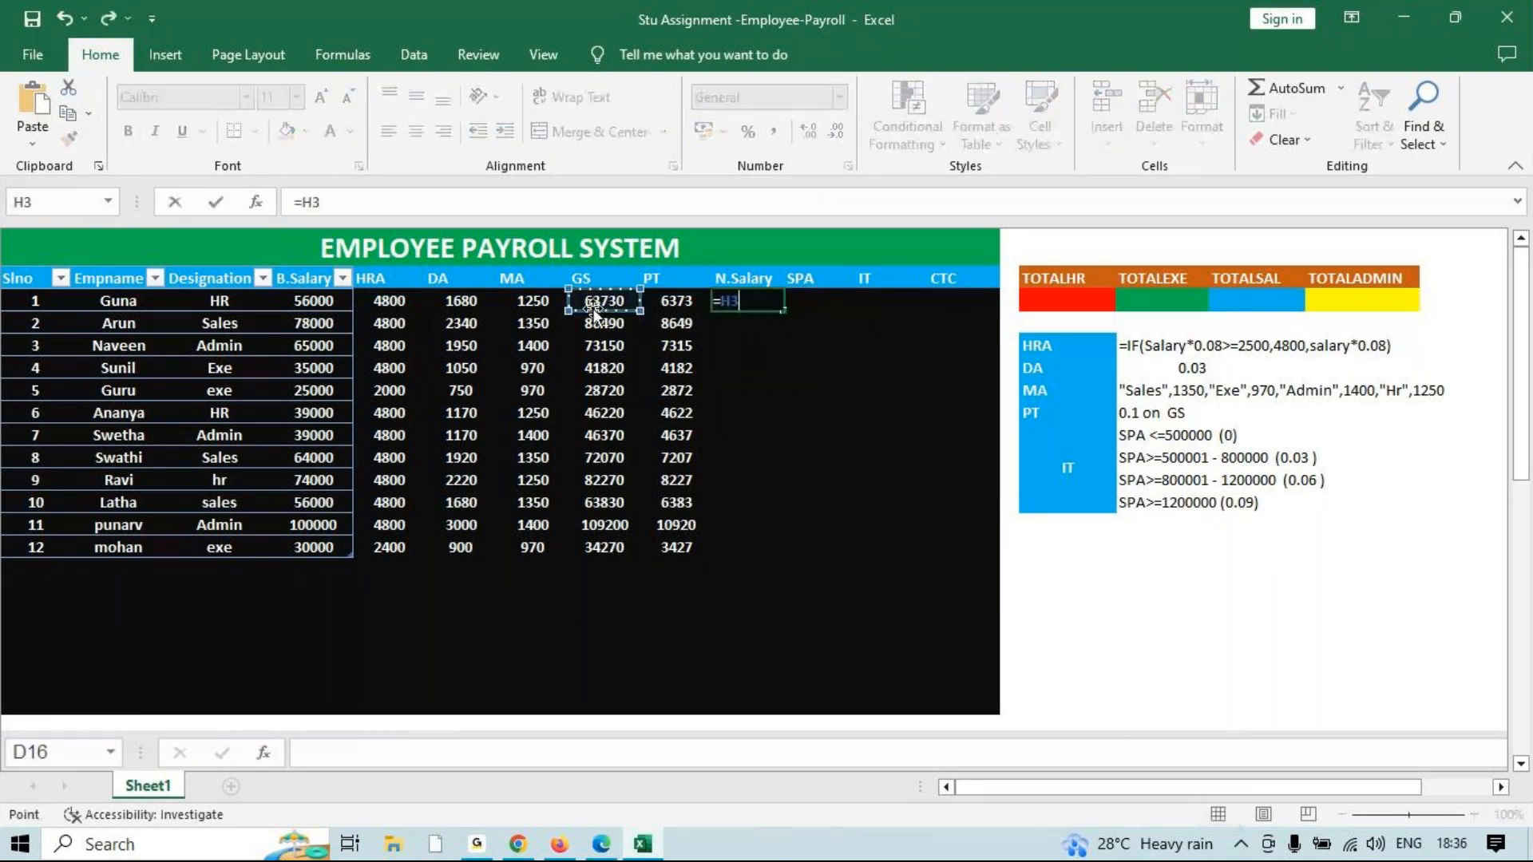
pyautogui.write('-')
pyautogui.click(662, 301)
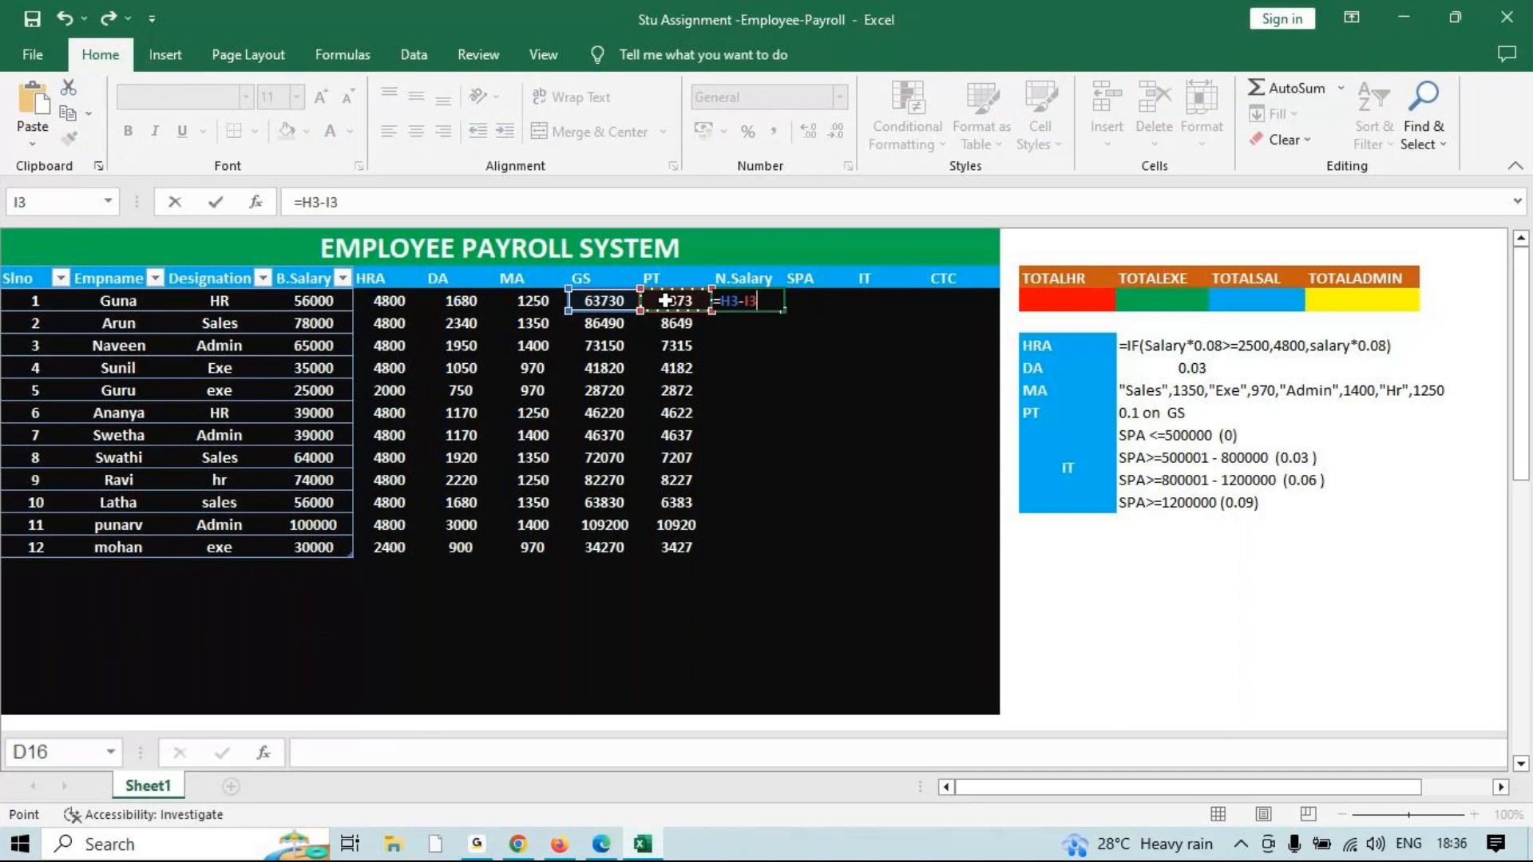
pyautogui.press('Return')
pyautogui.click(739, 302)
pyautogui.moveTo(783, 312); pyautogui.dragTo(763, 551)
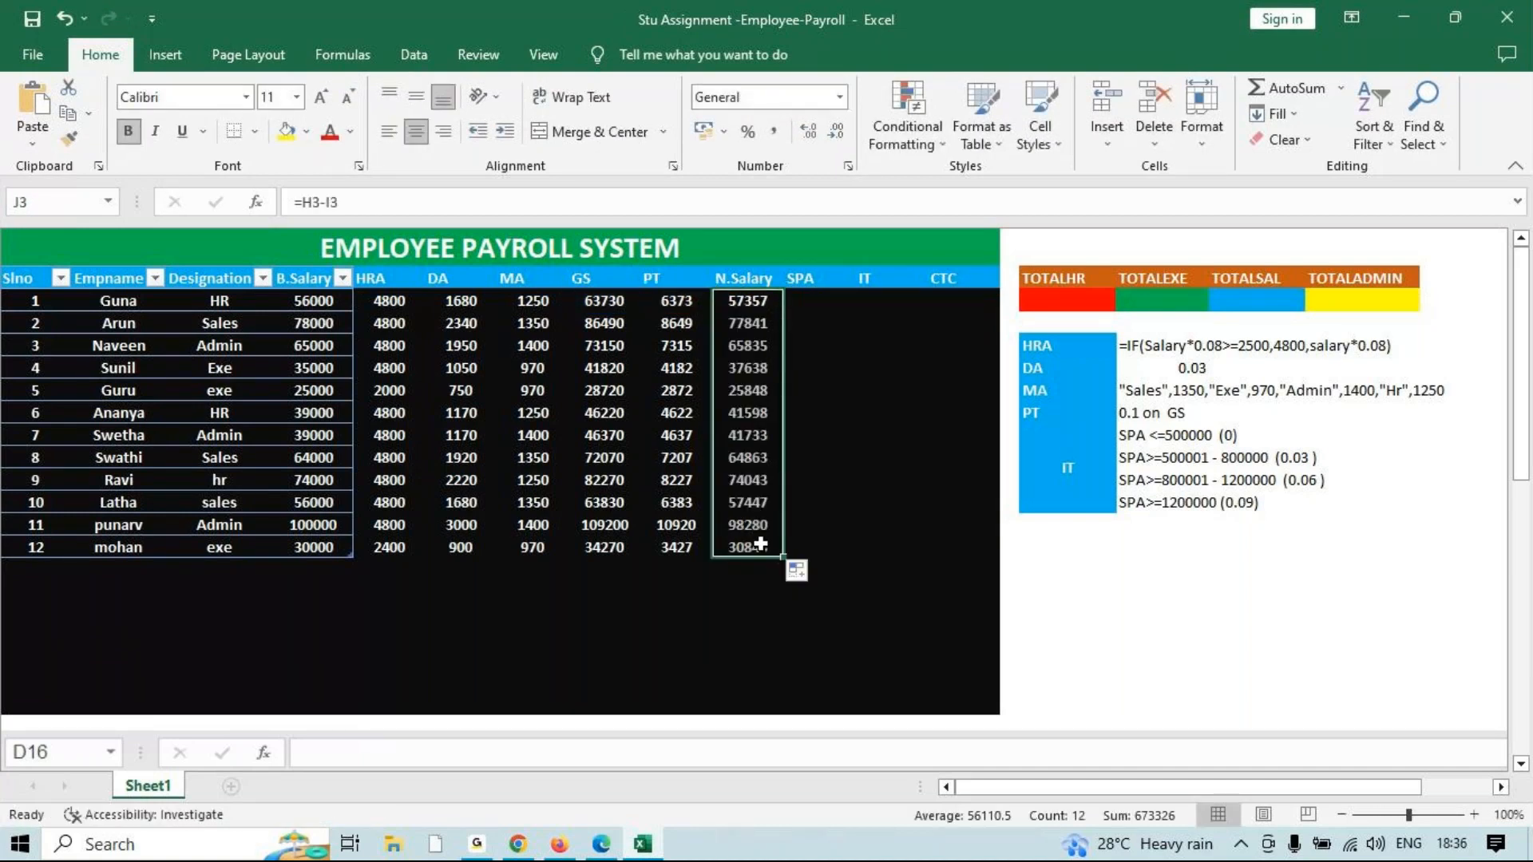
# Clear the GS values in H3:H14, then recalculate them with =SUM(D3:G3) in H3 filled down to H14.
pyautogui.moveTo(602, 301); pyautogui.dragTo(599, 543)
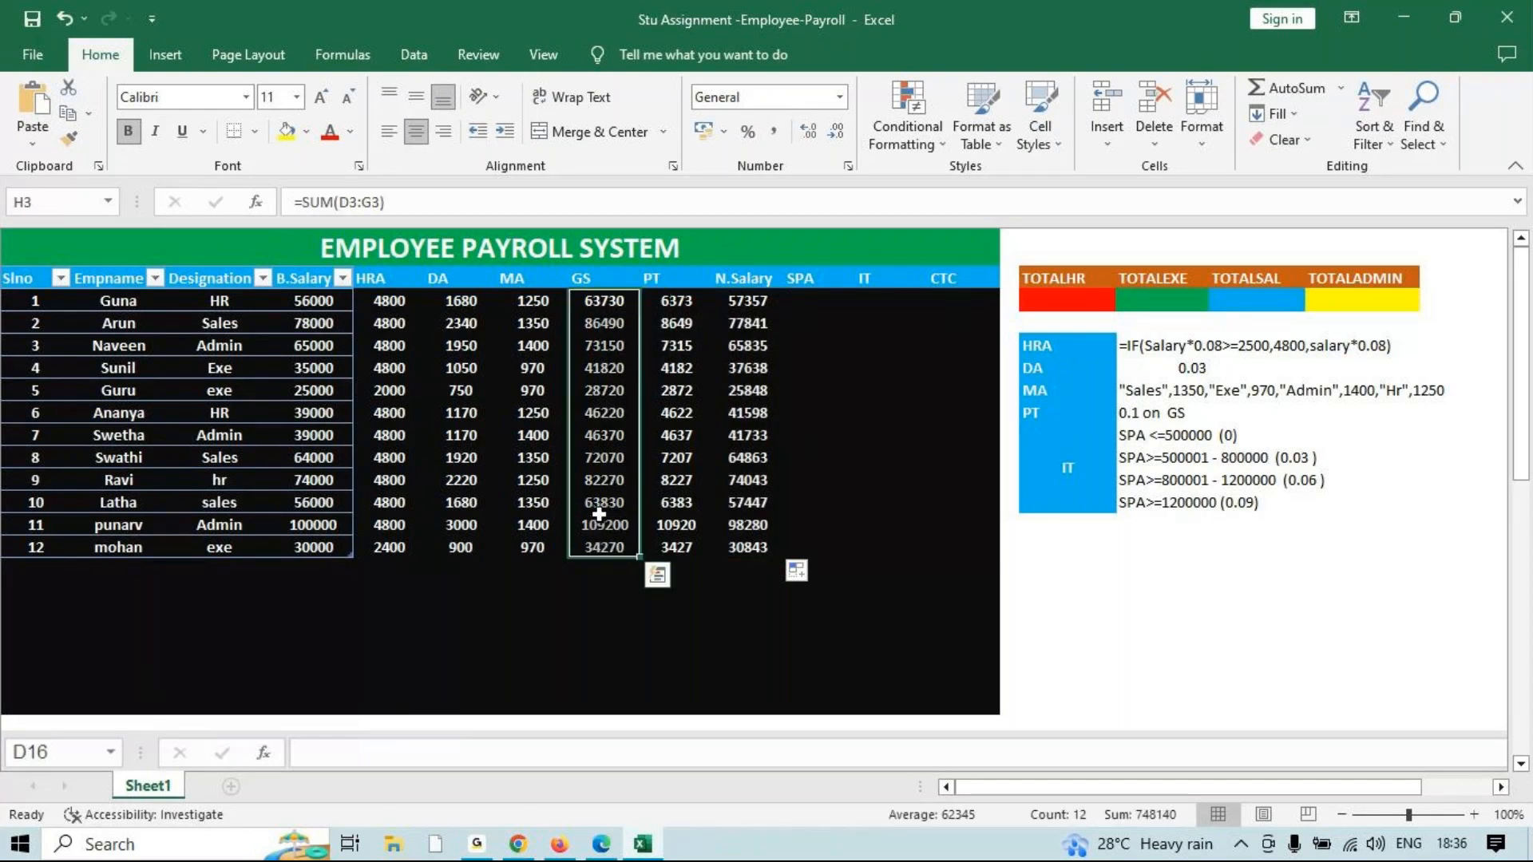
pyautogui.press('Delete')
pyautogui.click(605, 298)
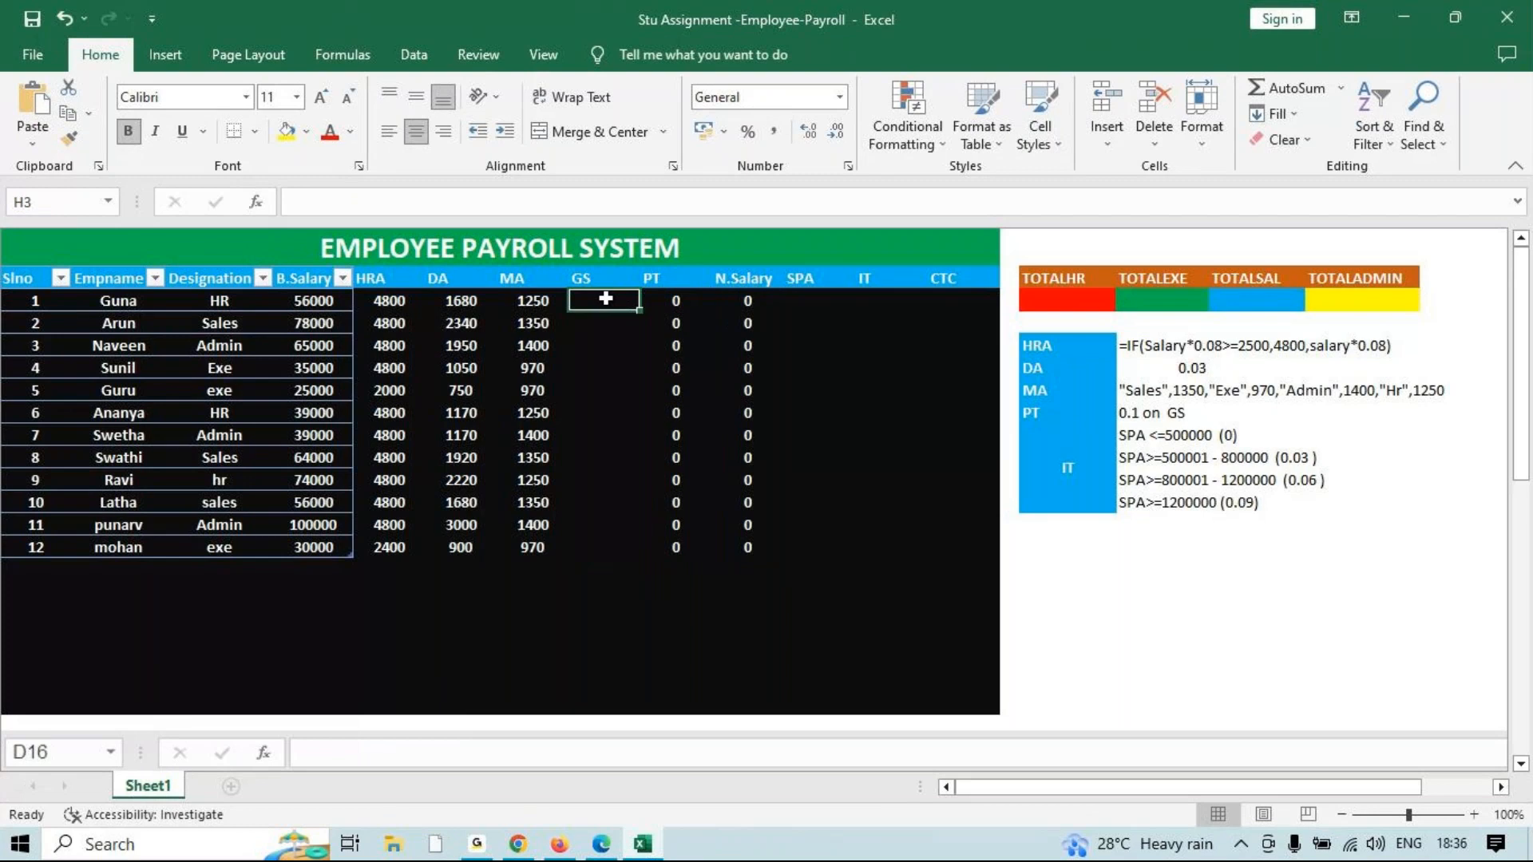
pyautogui.write('=sum')
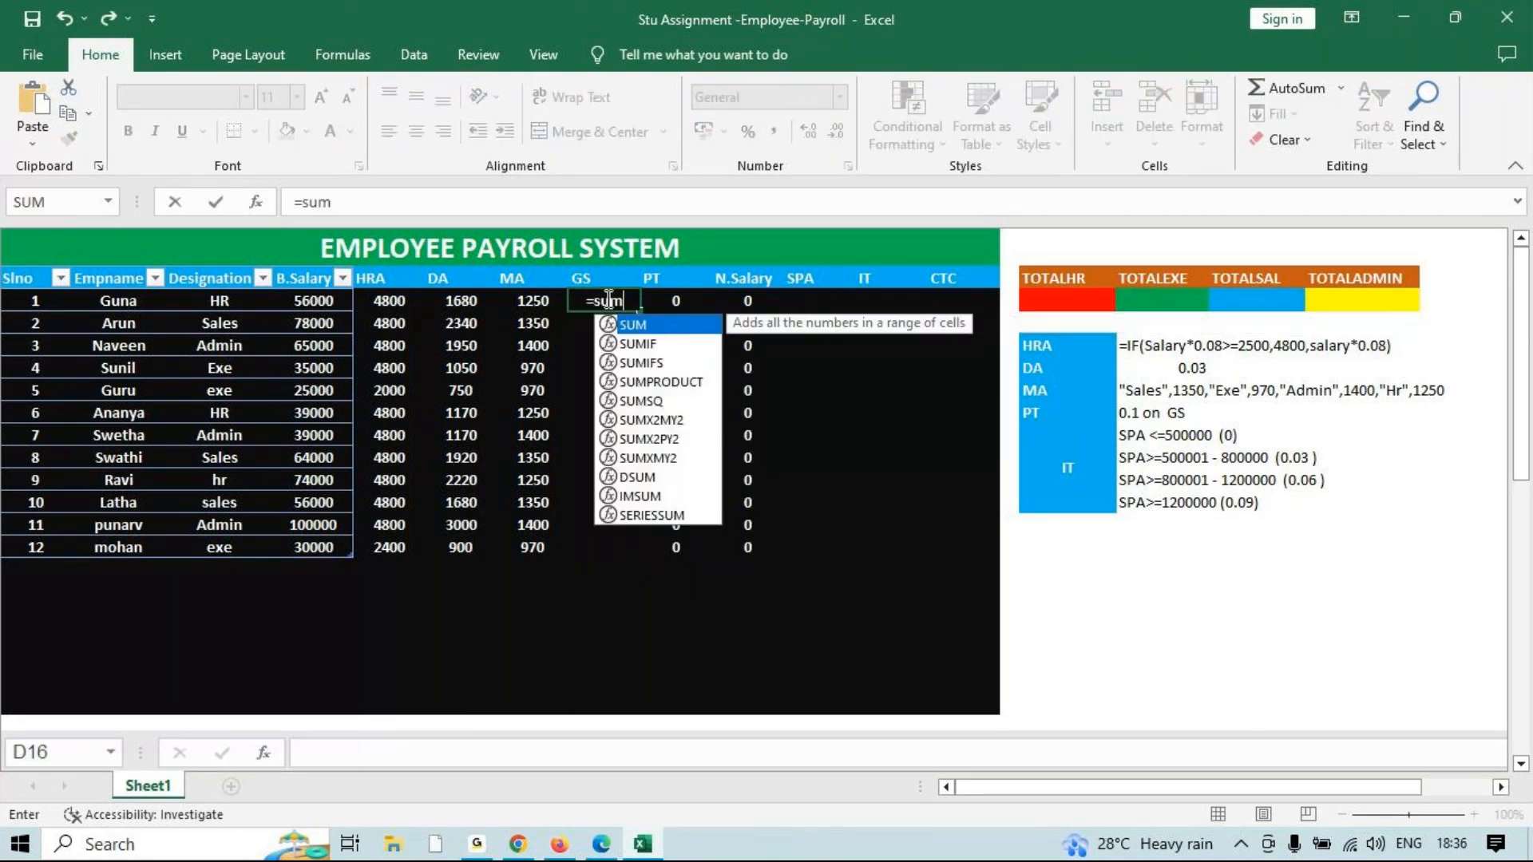
pyautogui.press('Tab')
pyautogui.click(328, 302)
pyautogui.moveTo(327, 302); pyautogui.dragTo(503, 300)
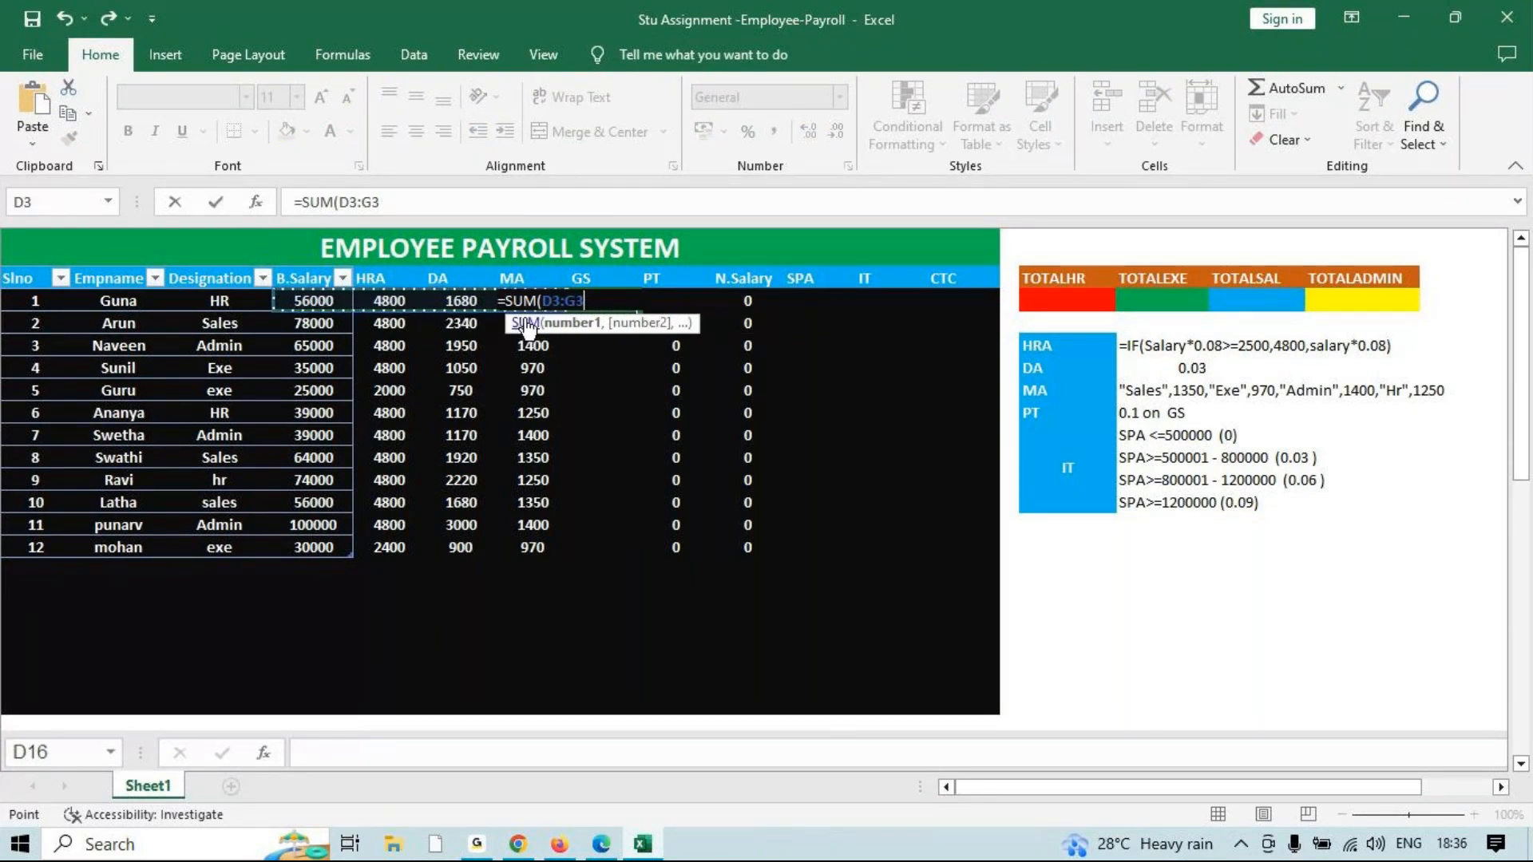
pyautogui.press('Return')
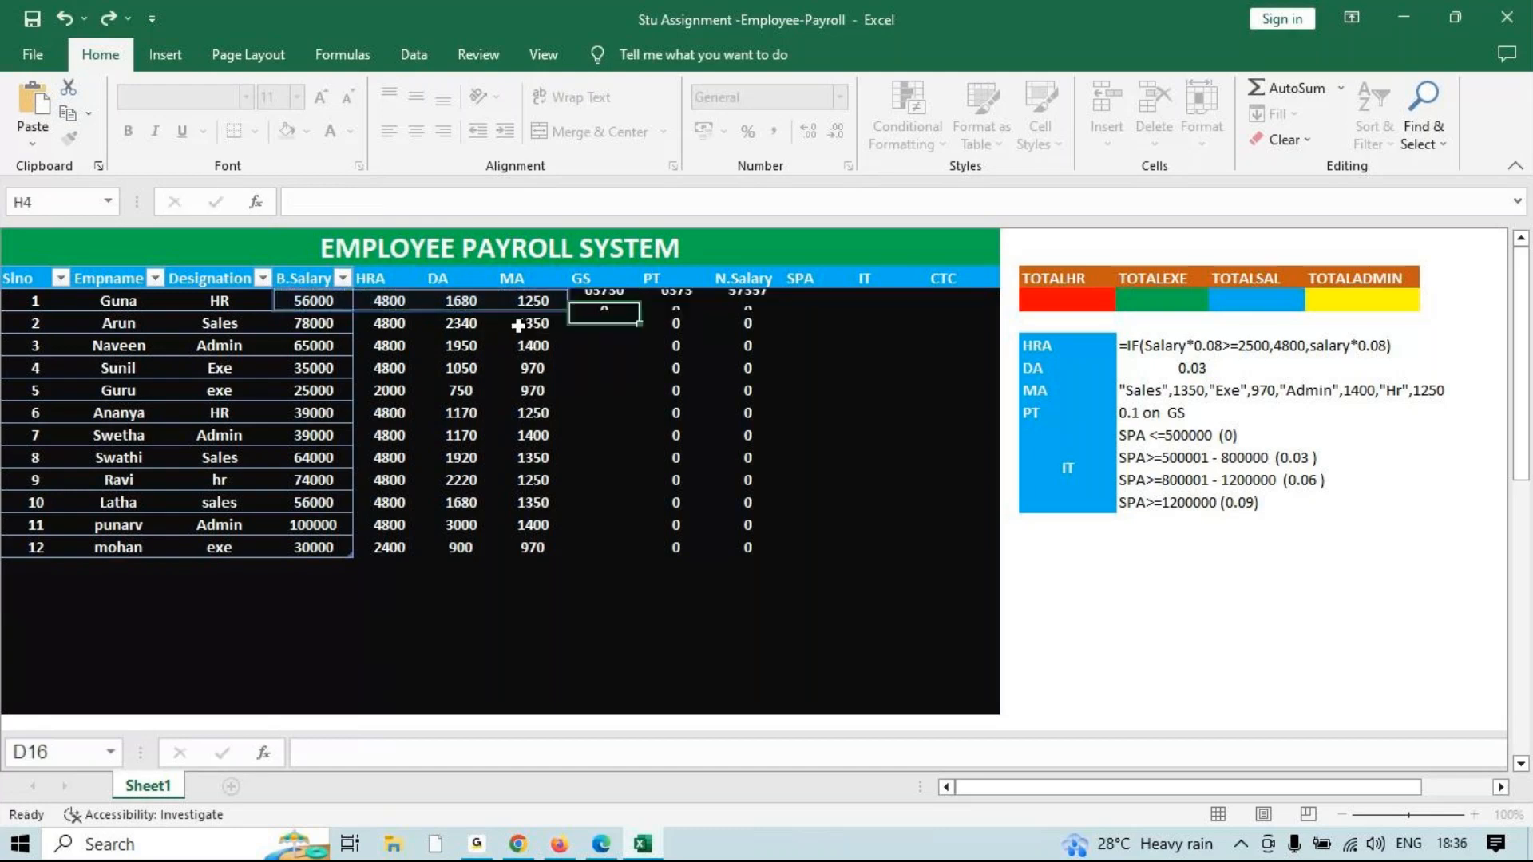
pyautogui.click(633, 305)
pyautogui.moveTo(637, 309); pyautogui.dragTo(612, 545)
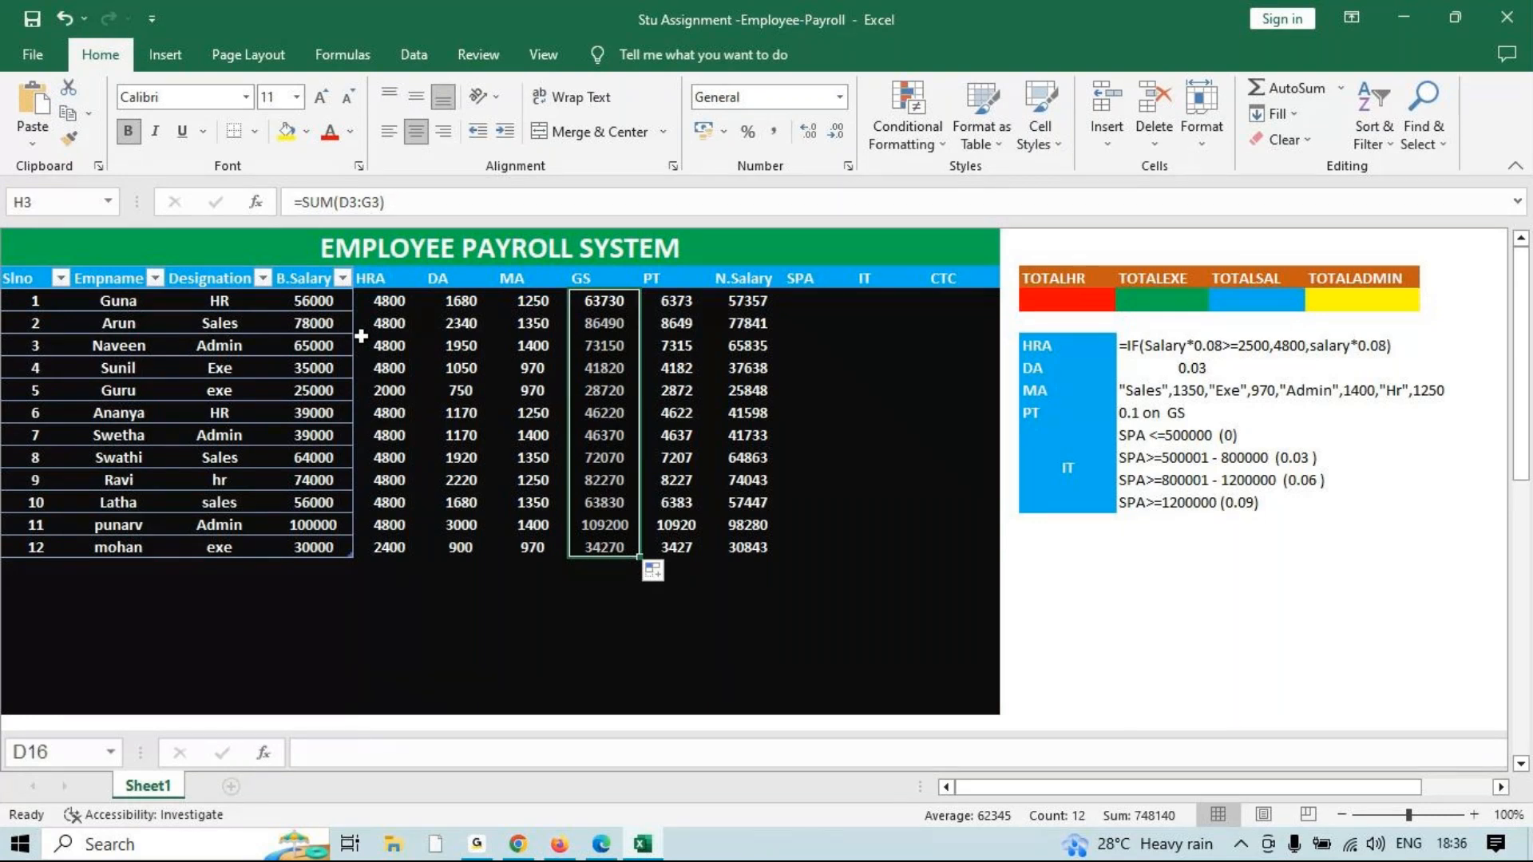
# Clear the PT and N.Salary values for all twelve employees in I3:J14.
pyautogui.moveTo(676, 300); pyautogui.dragTo(661, 556)
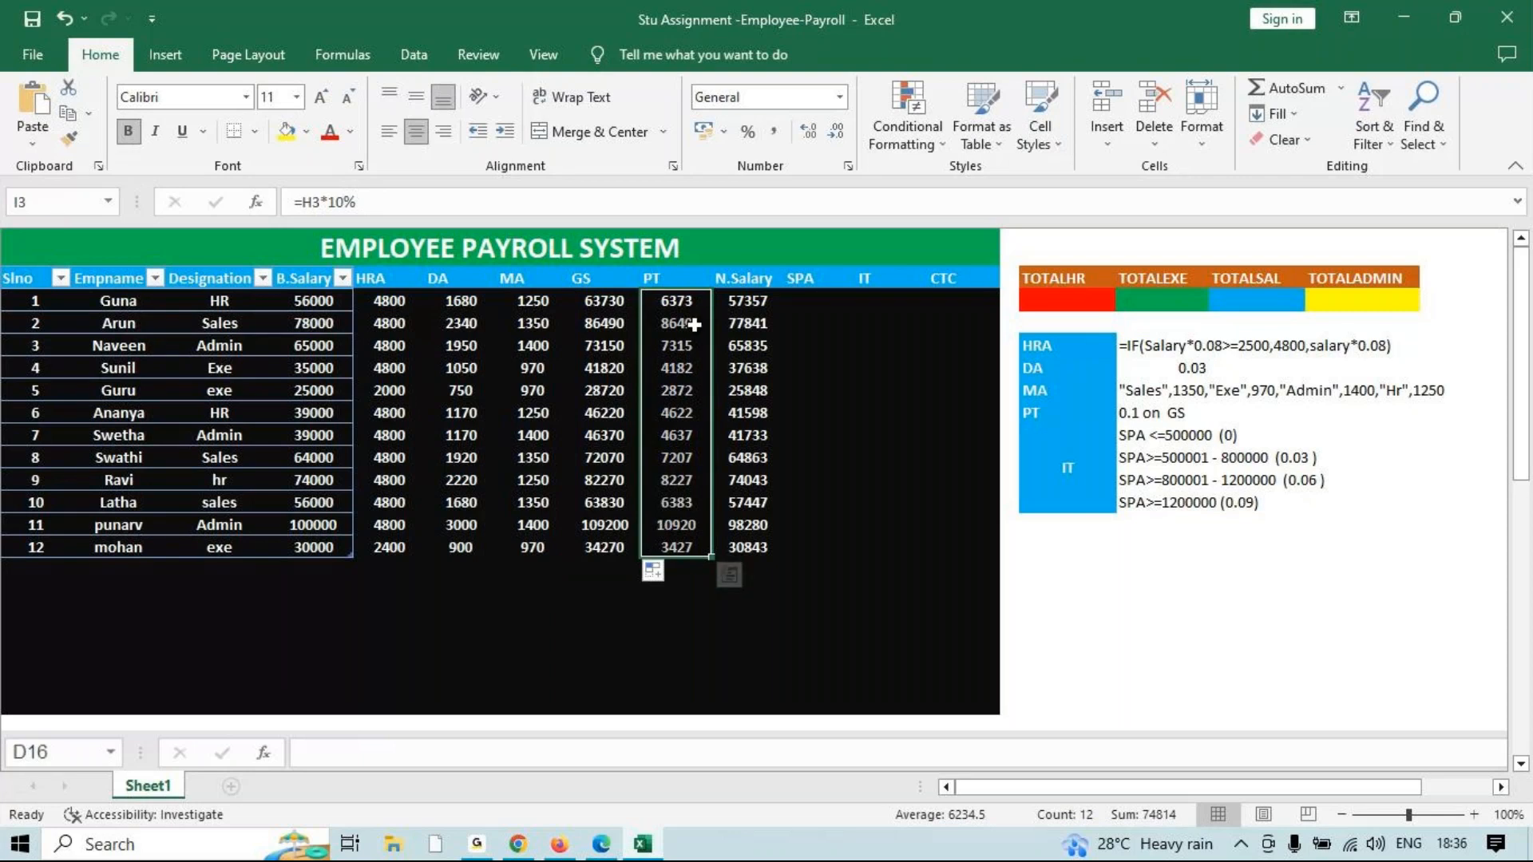
pyautogui.press('Delete')
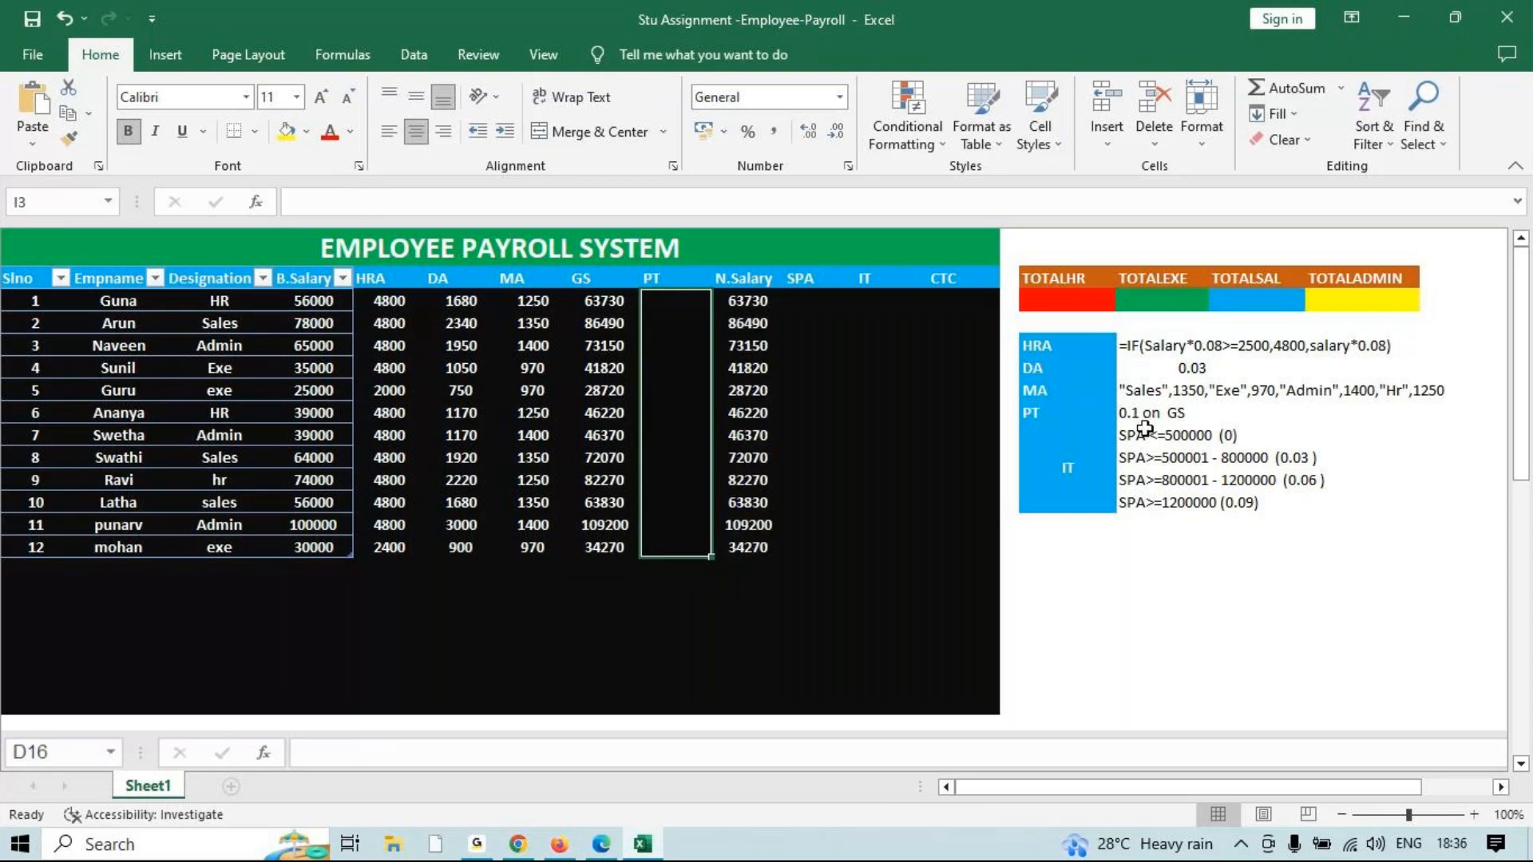
pyautogui.moveTo(748, 300); pyautogui.dragTo(733, 543)
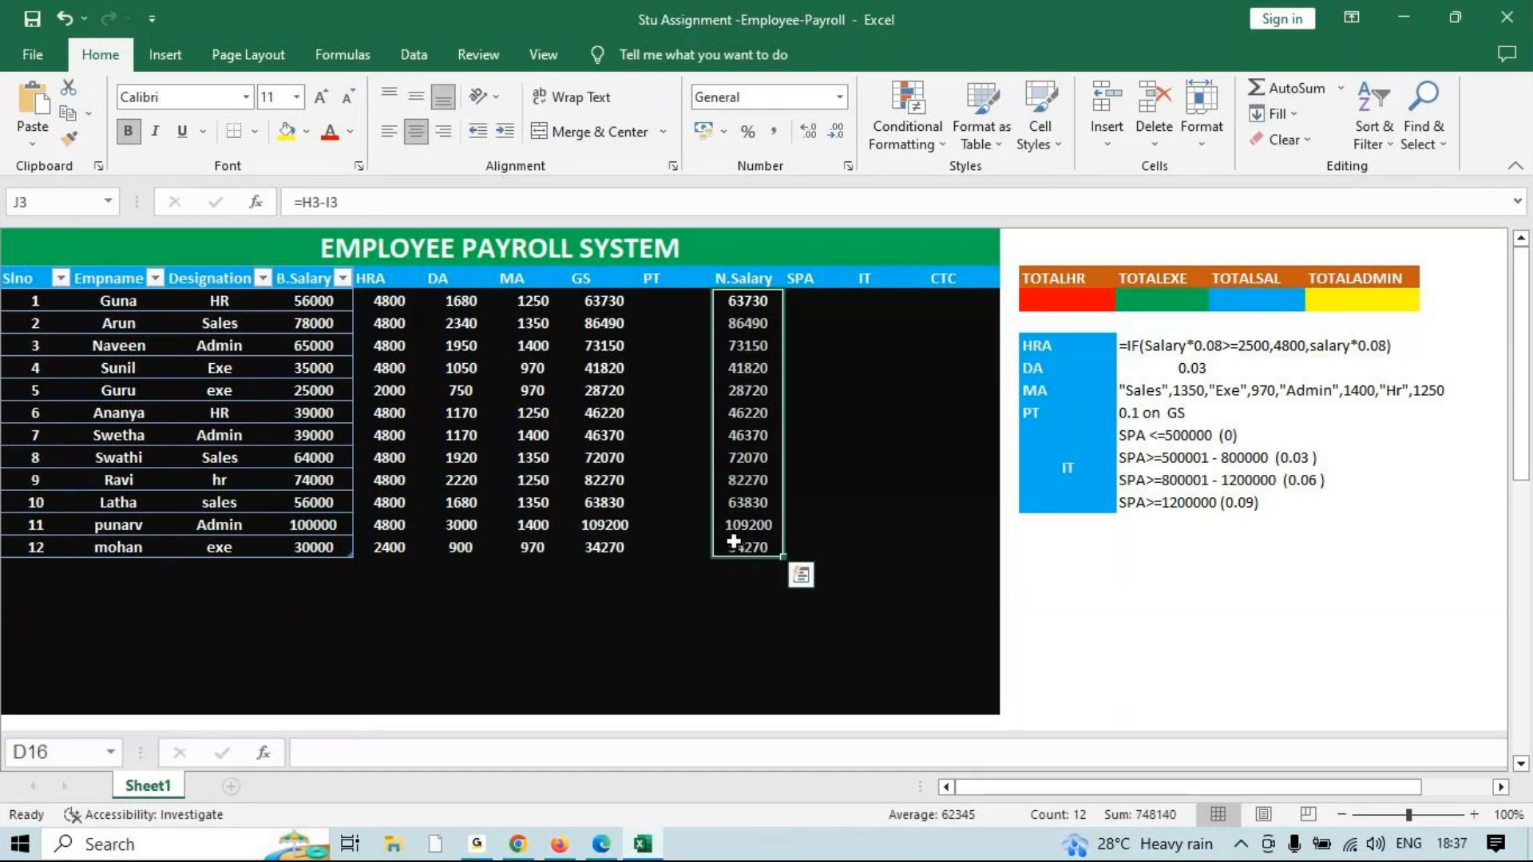
pyautogui.press('Delete')
# Calculate PT in I3 with =H3*10% and fill the formula down to I14.
pyautogui.click(671, 301)
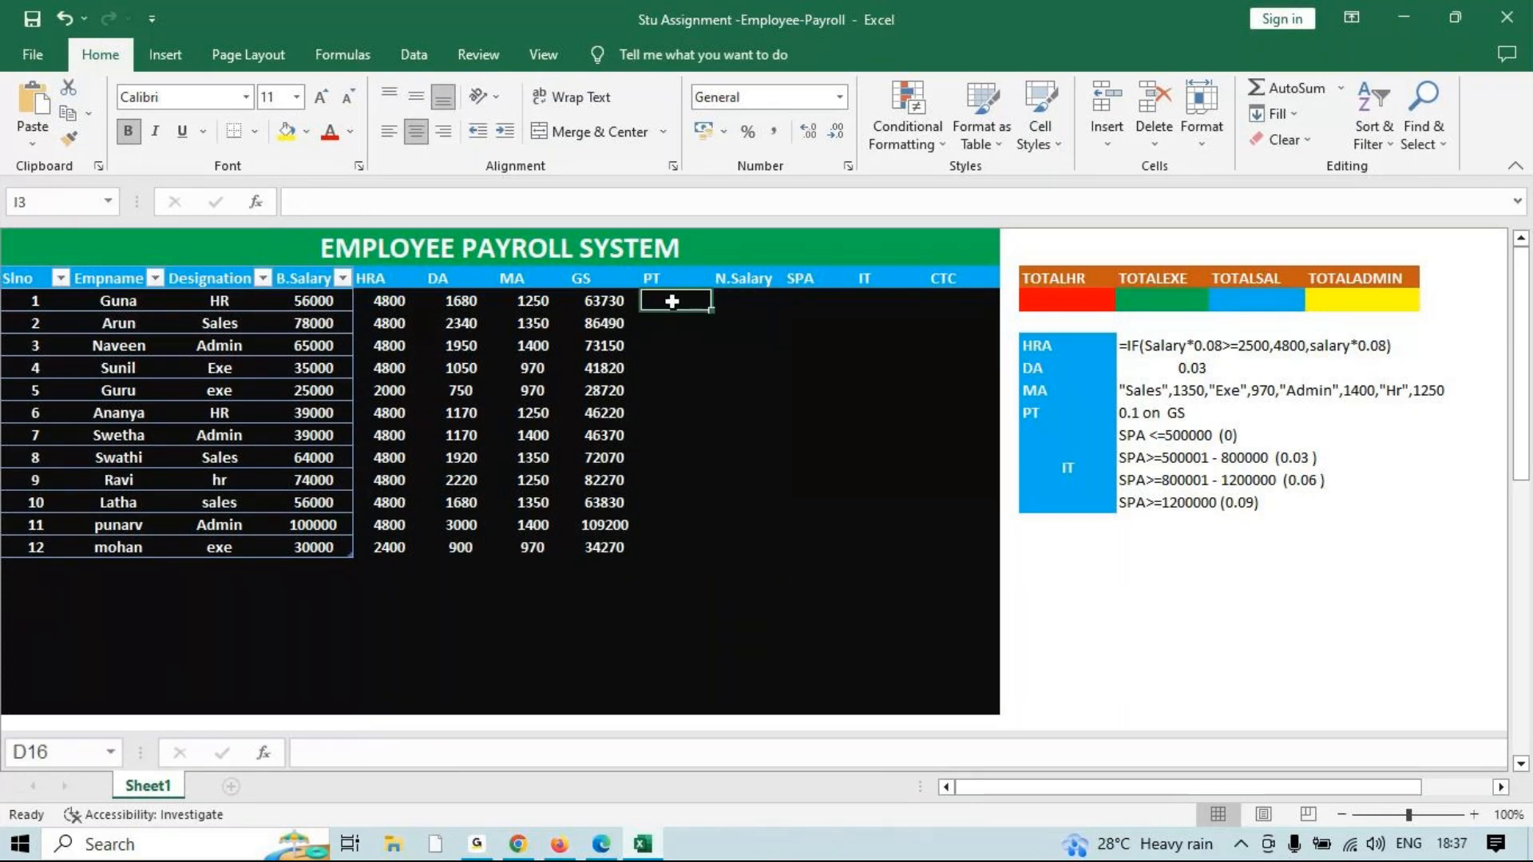
pyautogui.write('=')
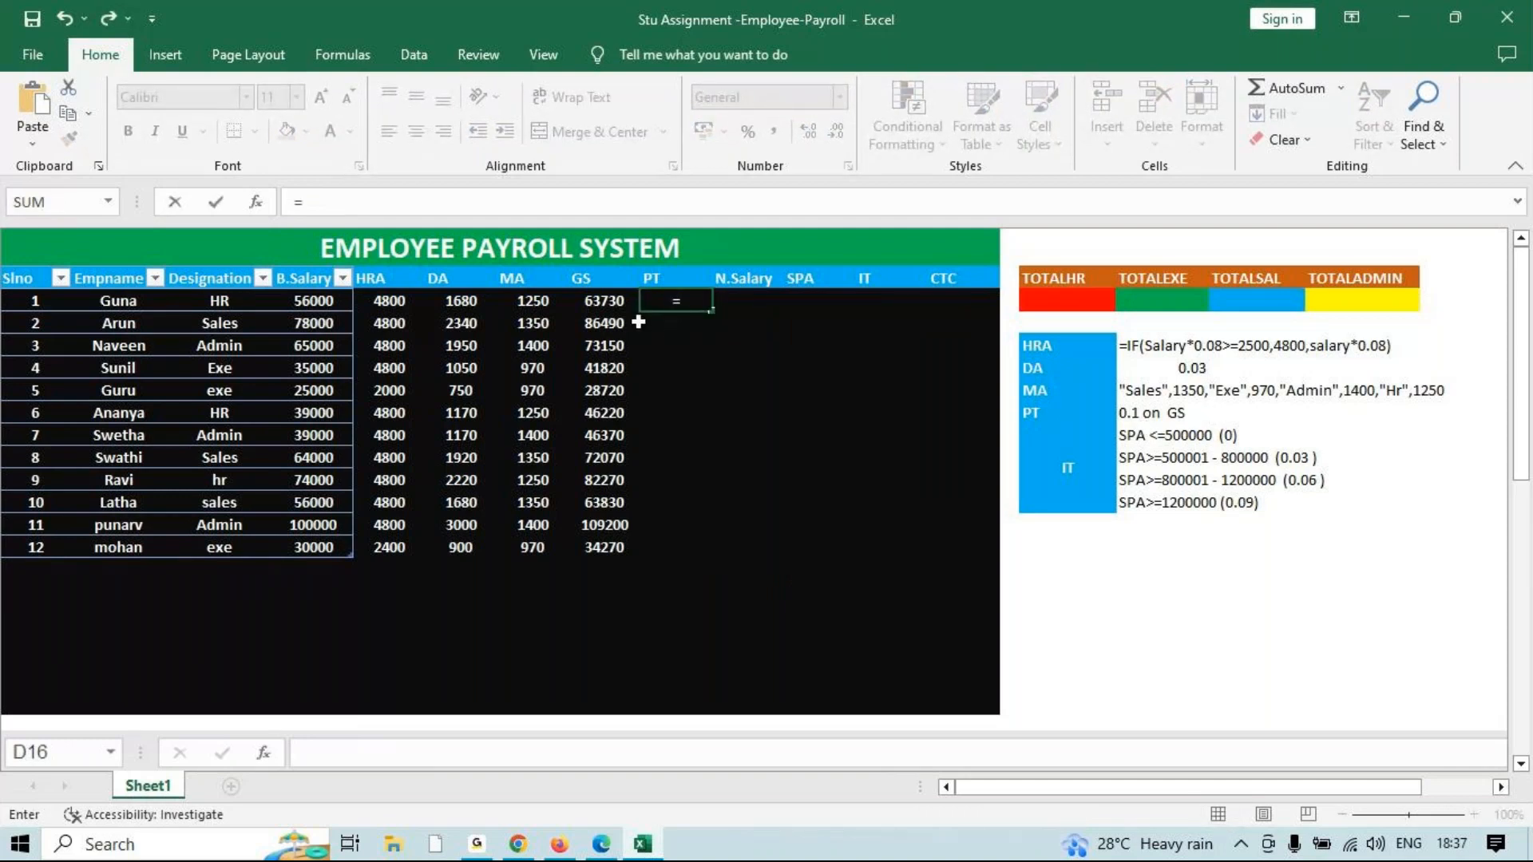
pyautogui.click(613, 301)
pyautogui.write('*10')
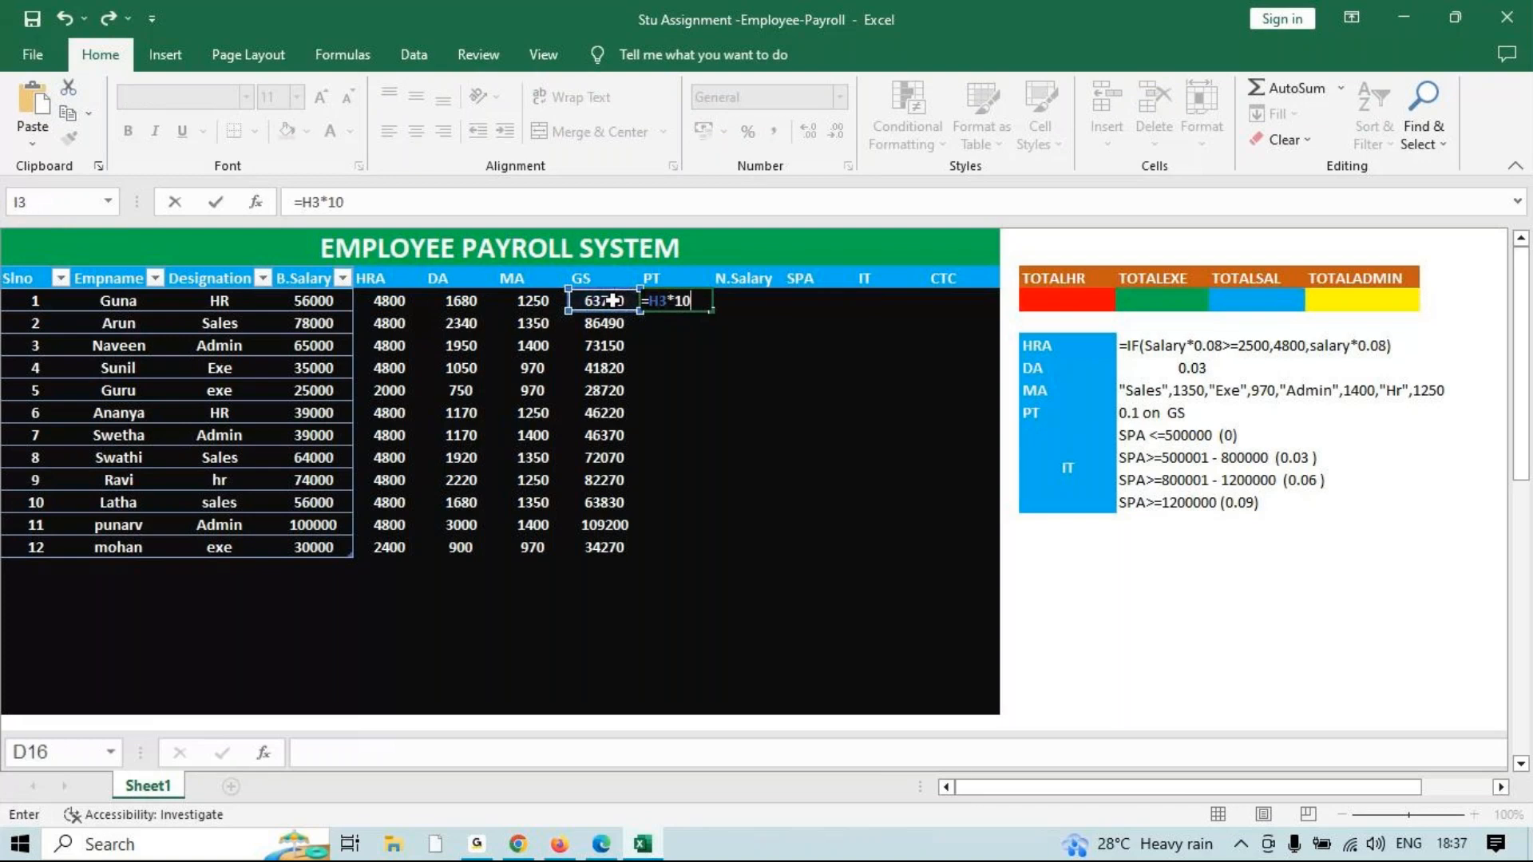
pyautogui.write('%')
pyautogui.press('Return')
pyautogui.click(686, 305)
pyautogui.moveTo(710, 311); pyautogui.dragTo(669, 557)
# Calculate N.Salary in J3 with =H3-I3 and fill the formula down to the twelfth employee's row, J14.
pyautogui.click(750, 296)
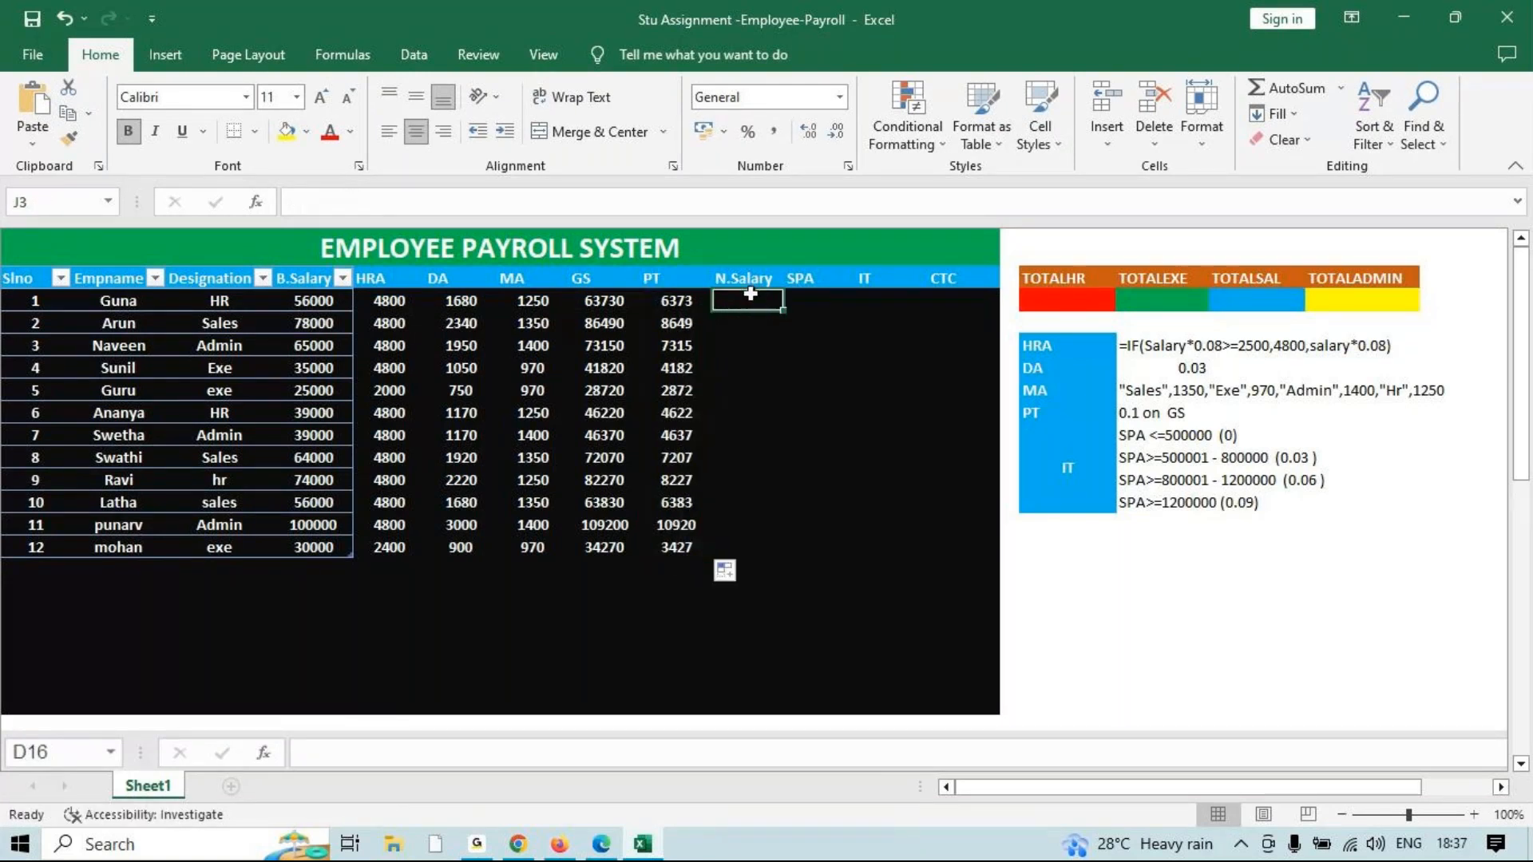
pyautogui.write('=')
pyautogui.click(622, 301)
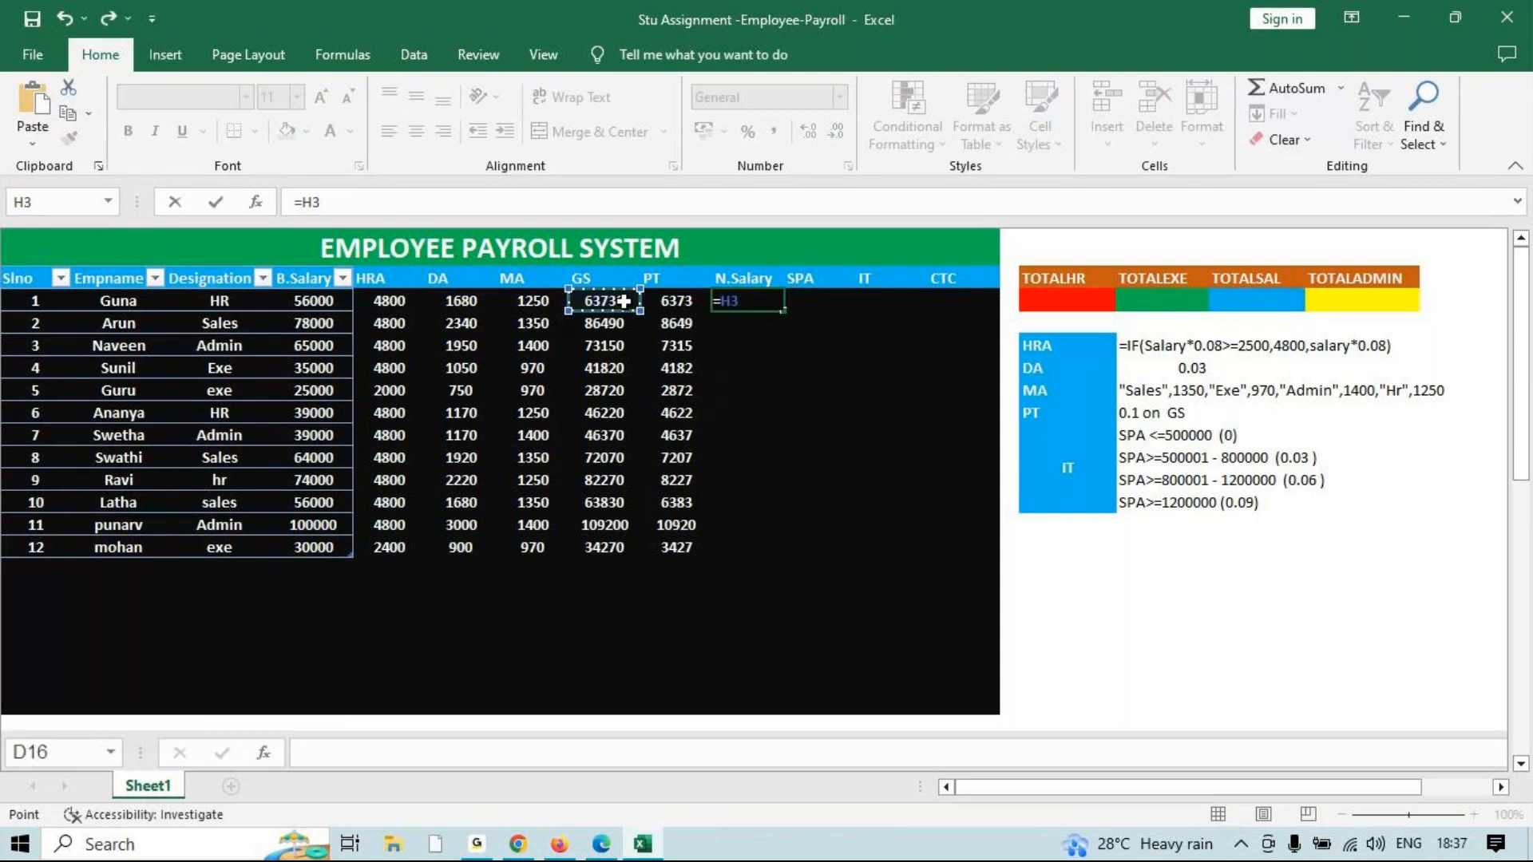
pyautogui.write('-')
pyautogui.click(666, 302)
pyautogui.press('Return')
pyautogui.click(763, 301)
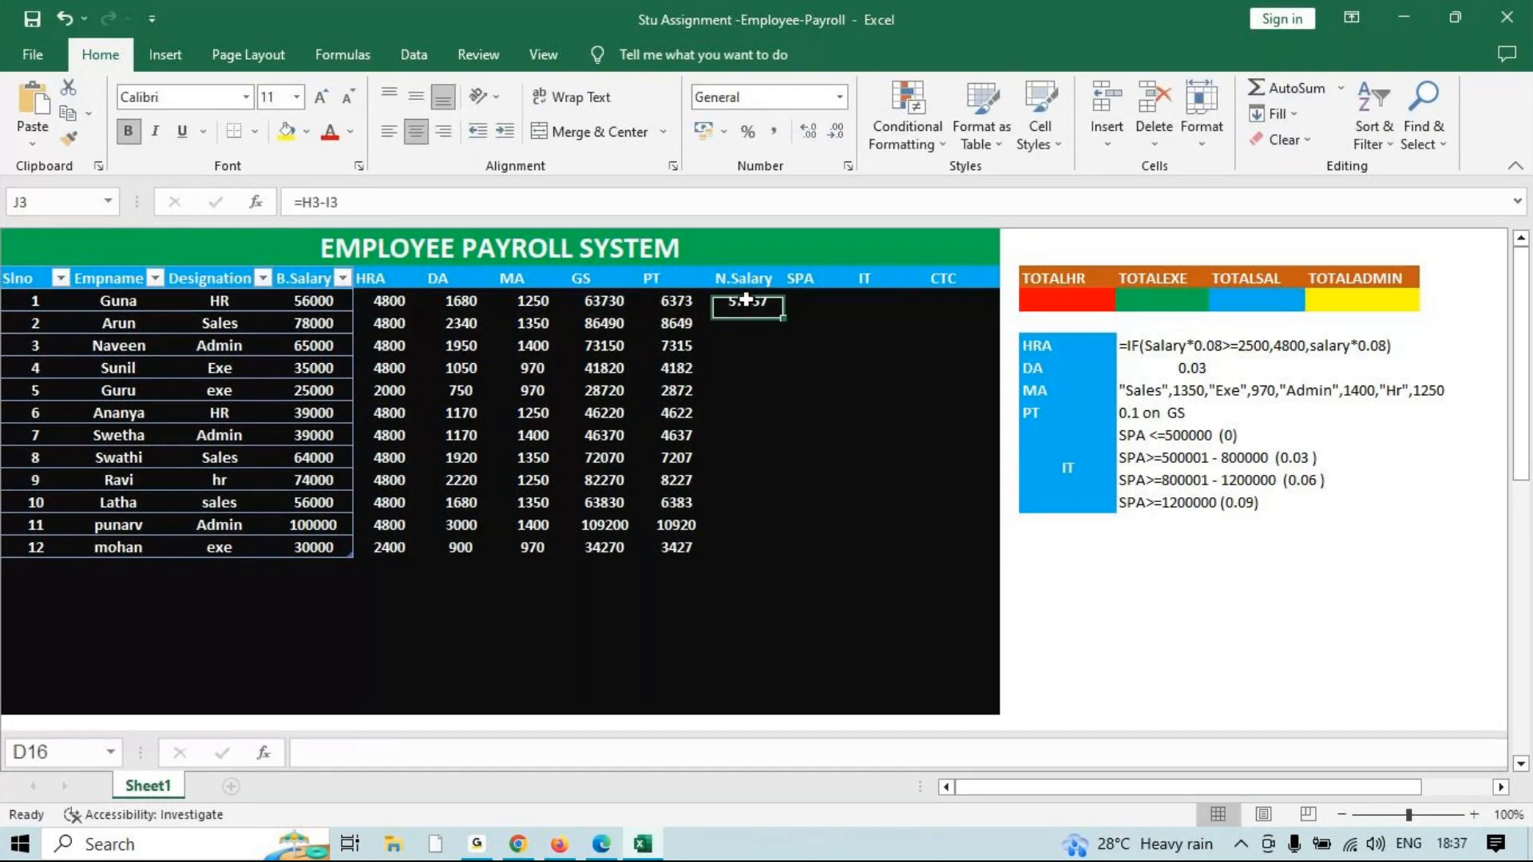
pyautogui.moveTo(782, 316); pyautogui.dragTo(747, 549)
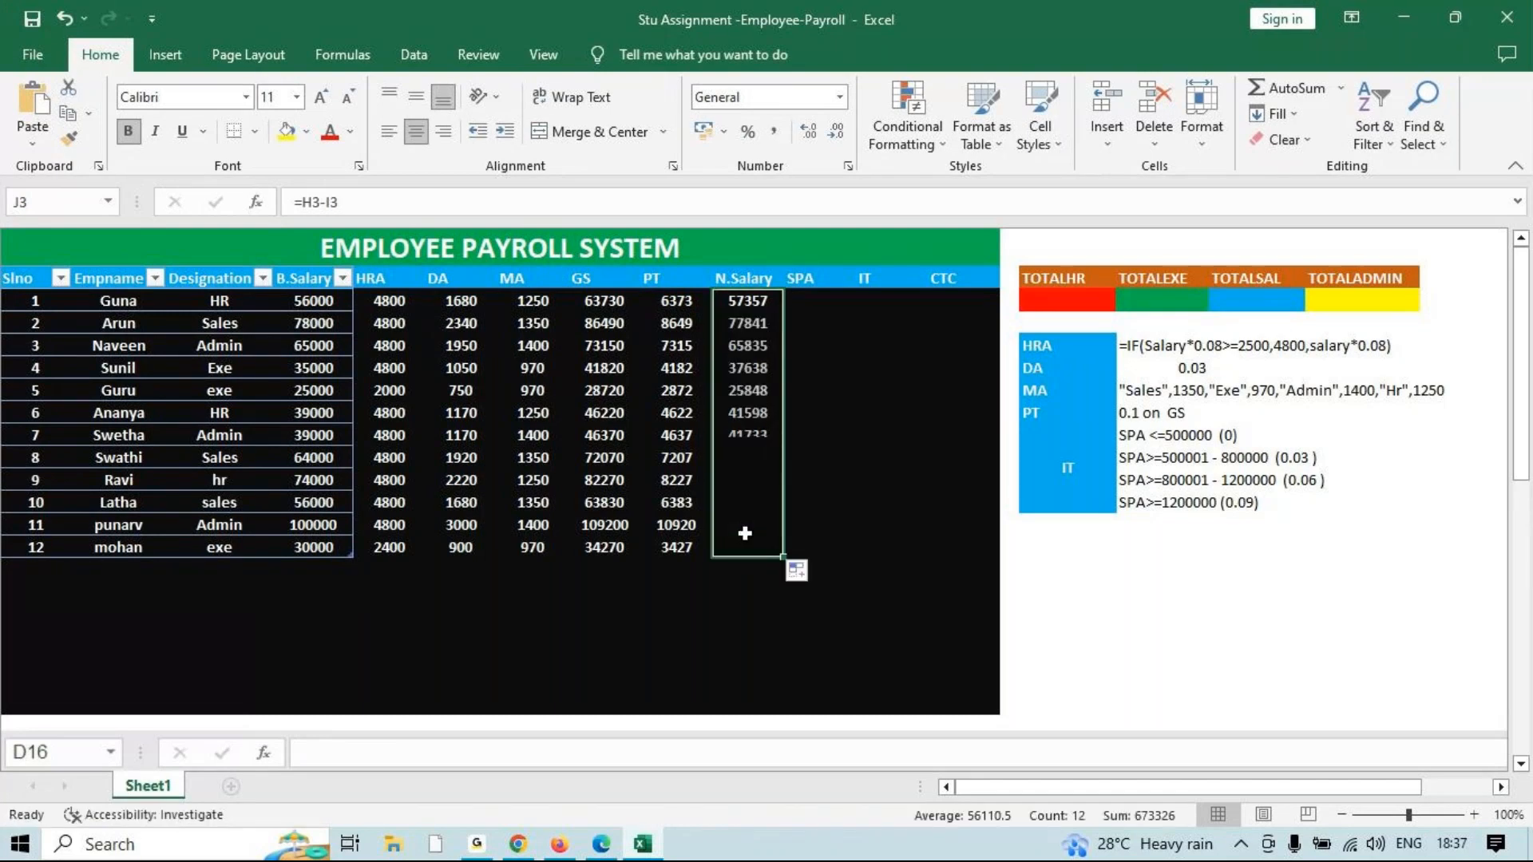
# Calculate the yearly salary (SPA) in K3 with =J3*12 and fill the formula down to K14.
pyautogui.click(822, 297)
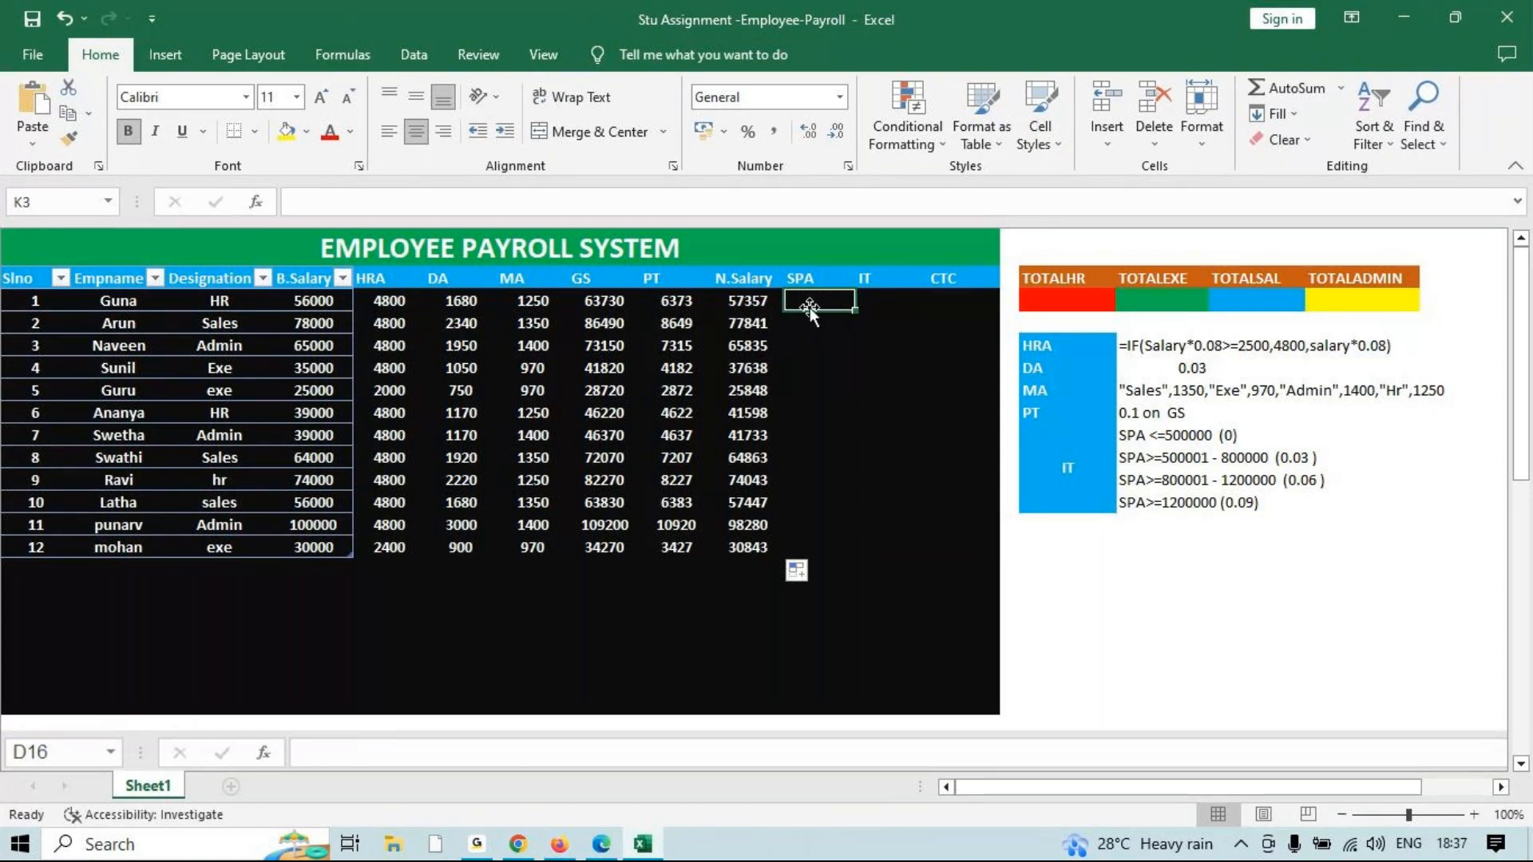
pyautogui.click(757, 298)
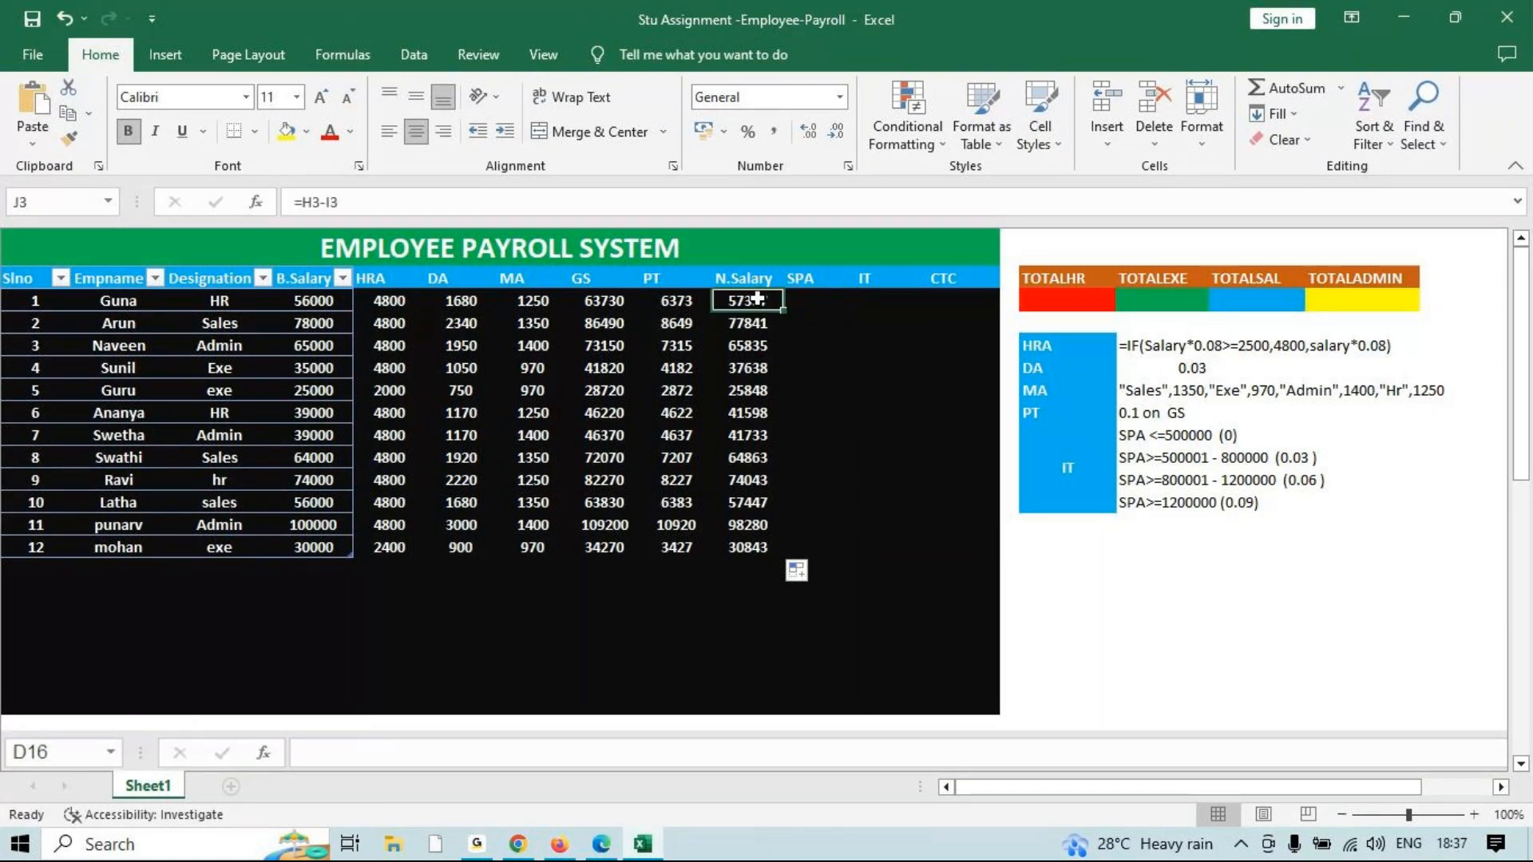
pyautogui.click(801, 301)
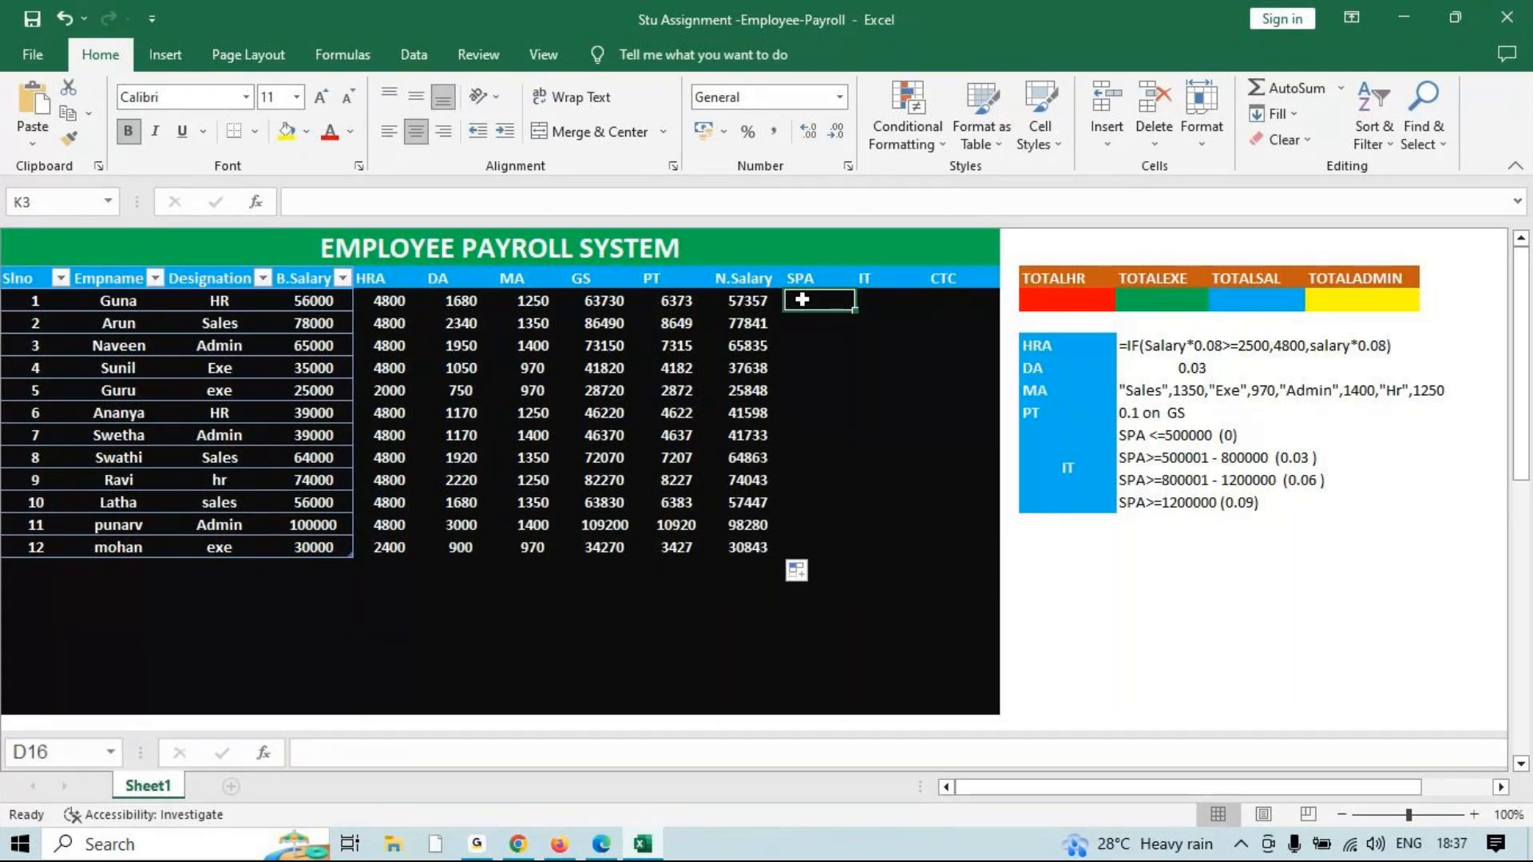
pyautogui.write('=')
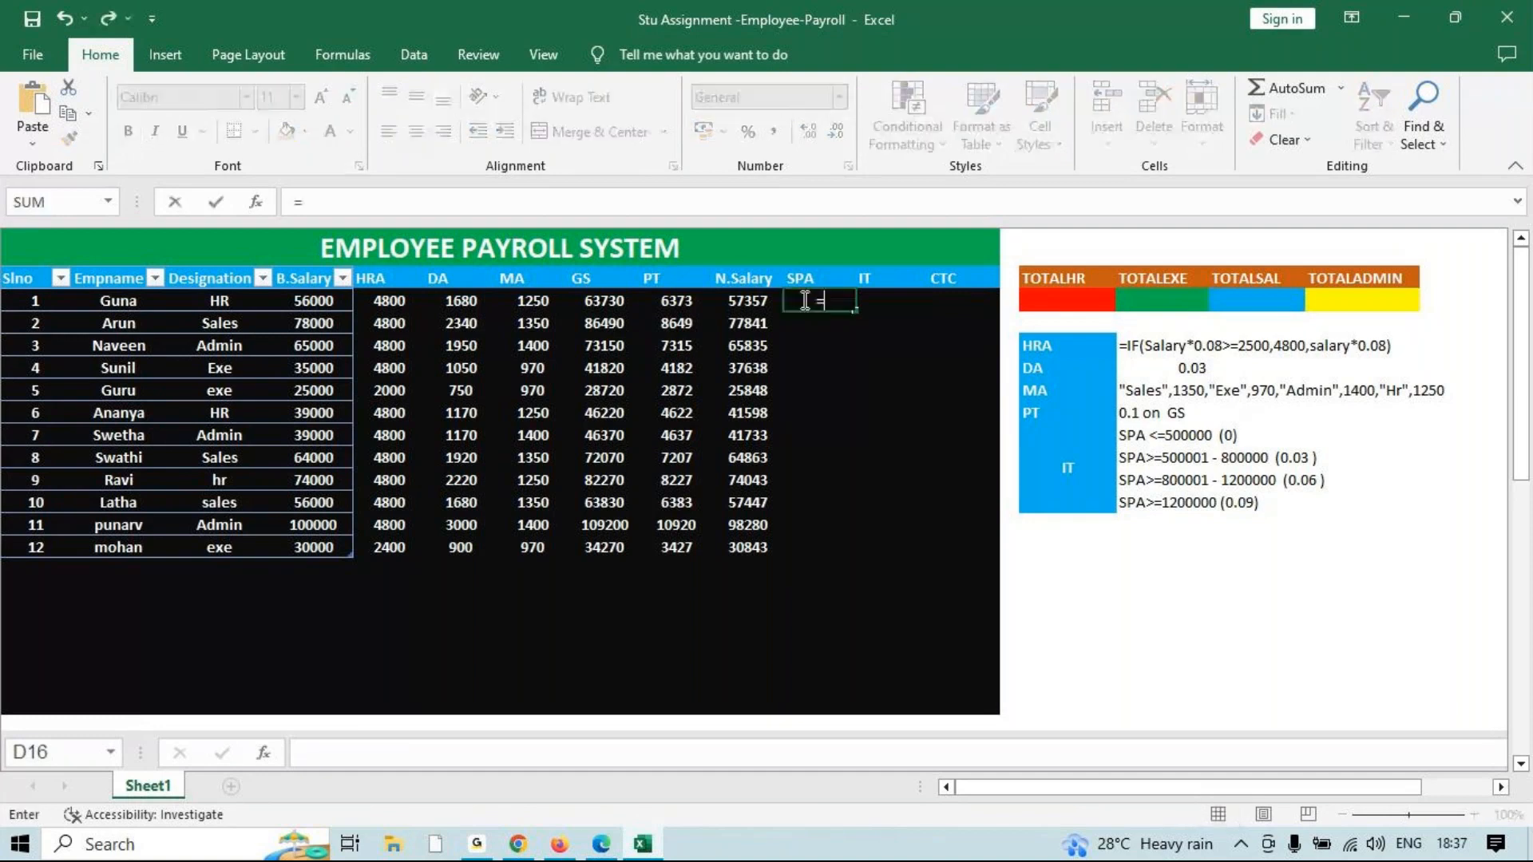
pyautogui.click(758, 300)
pyautogui.write('*12')
pyautogui.press('Return')
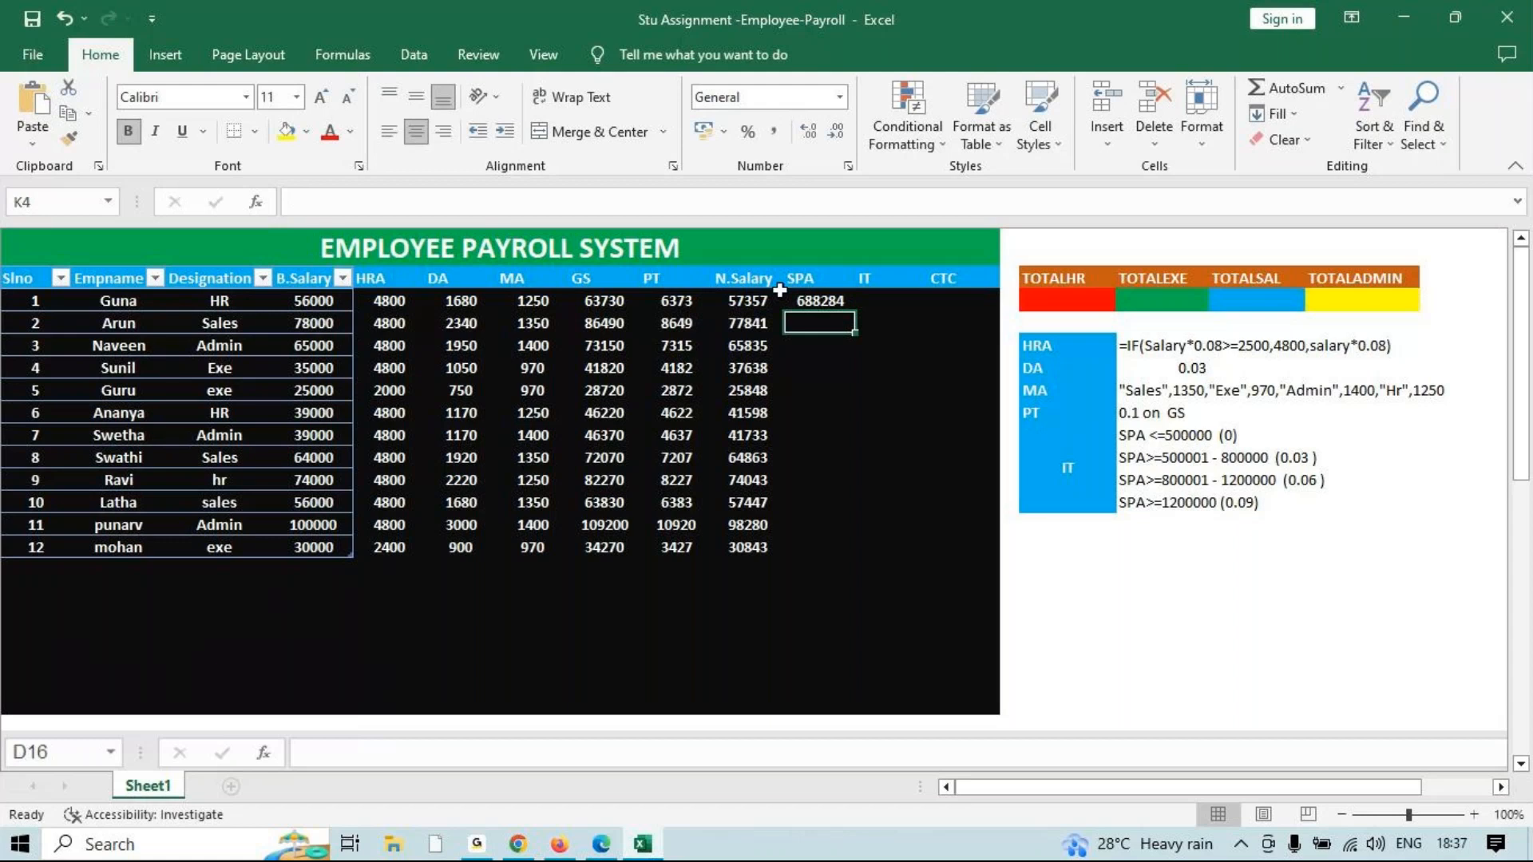
pyautogui.click(817, 299)
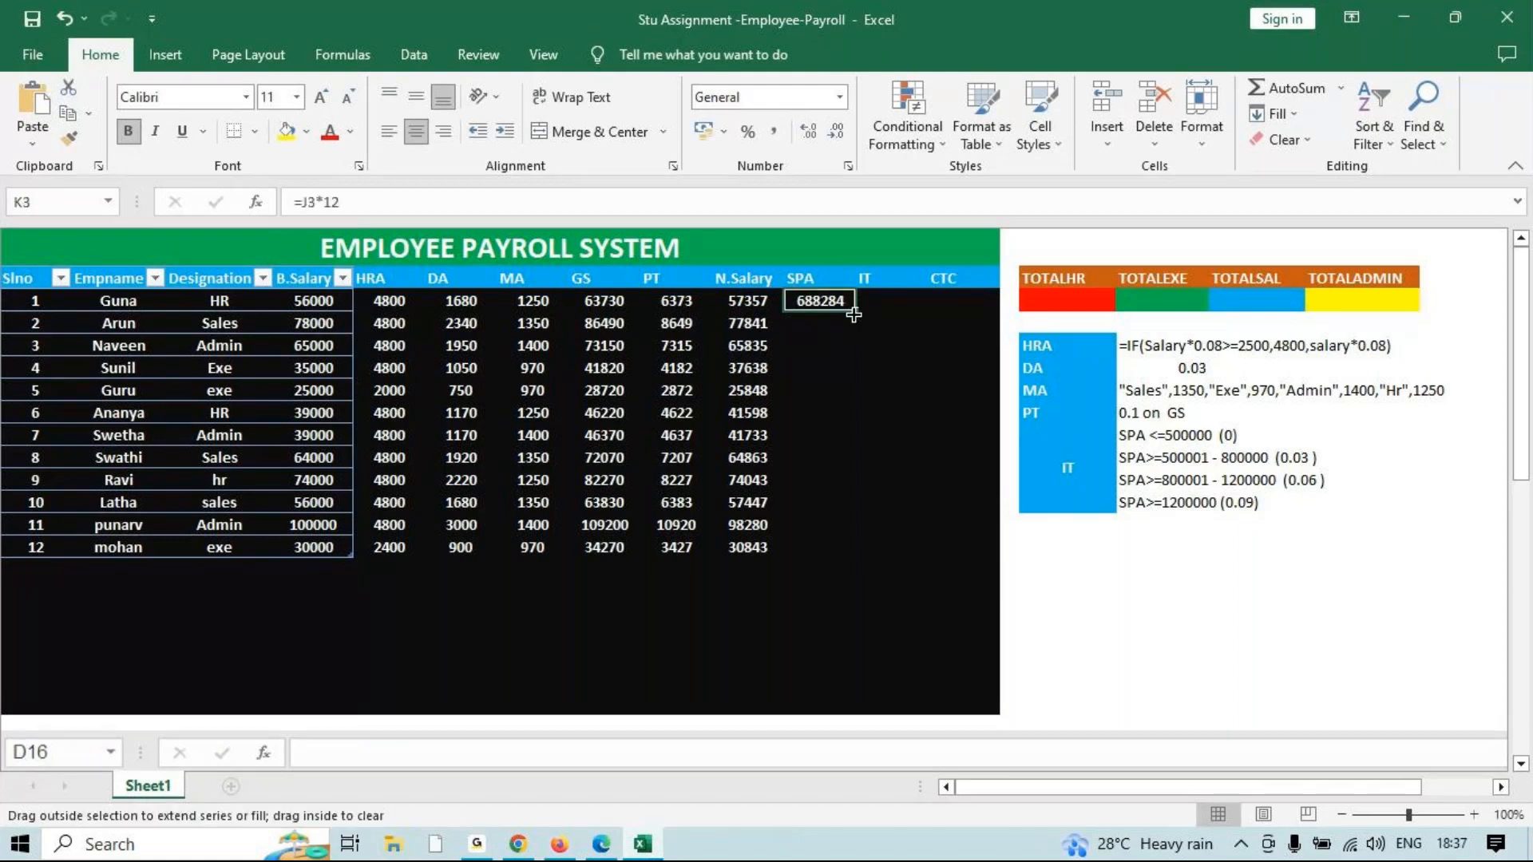
pyautogui.doubleClick(854, 314)
# Review the SPA values in K3:K14 and the formula behind the first employee's yearly salary.
pyautogui.click(887, 300)
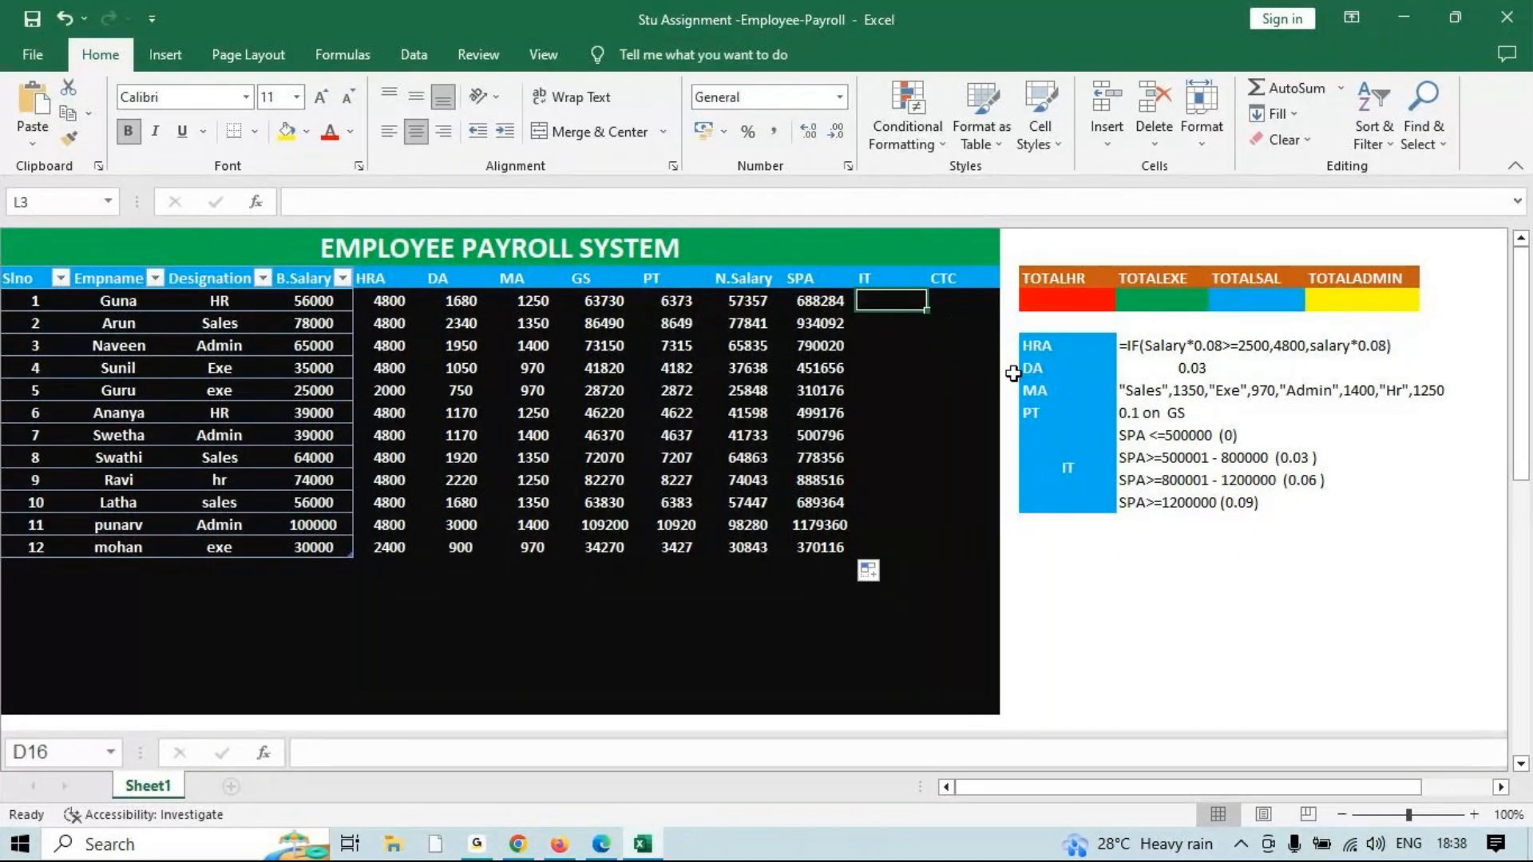
pyautogui.click(812, 300)
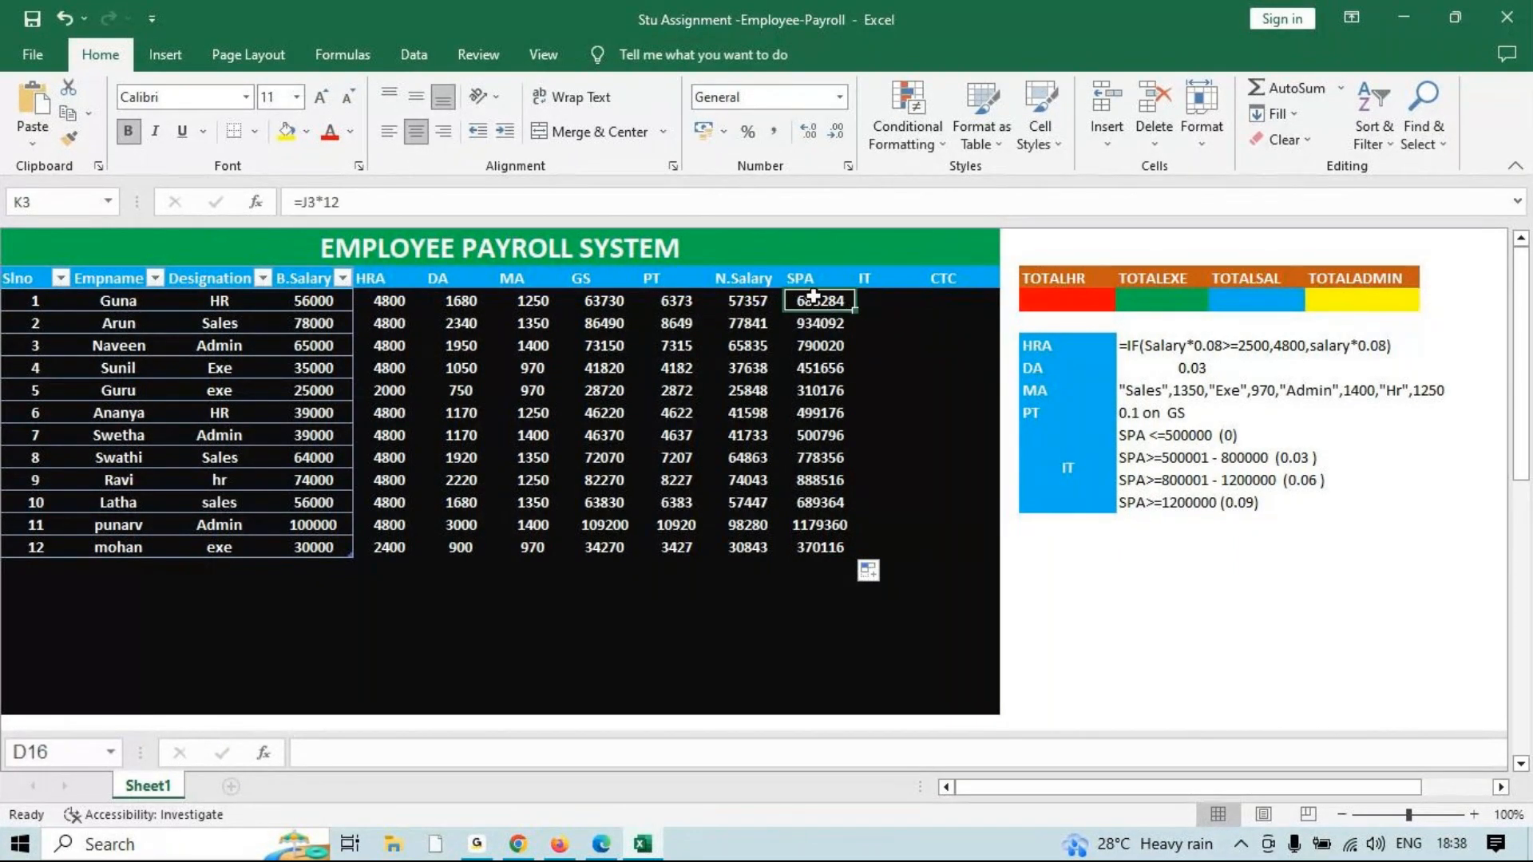
pyautogui.moveTo(812, 296); pyautogui.dragTo(812, 526)
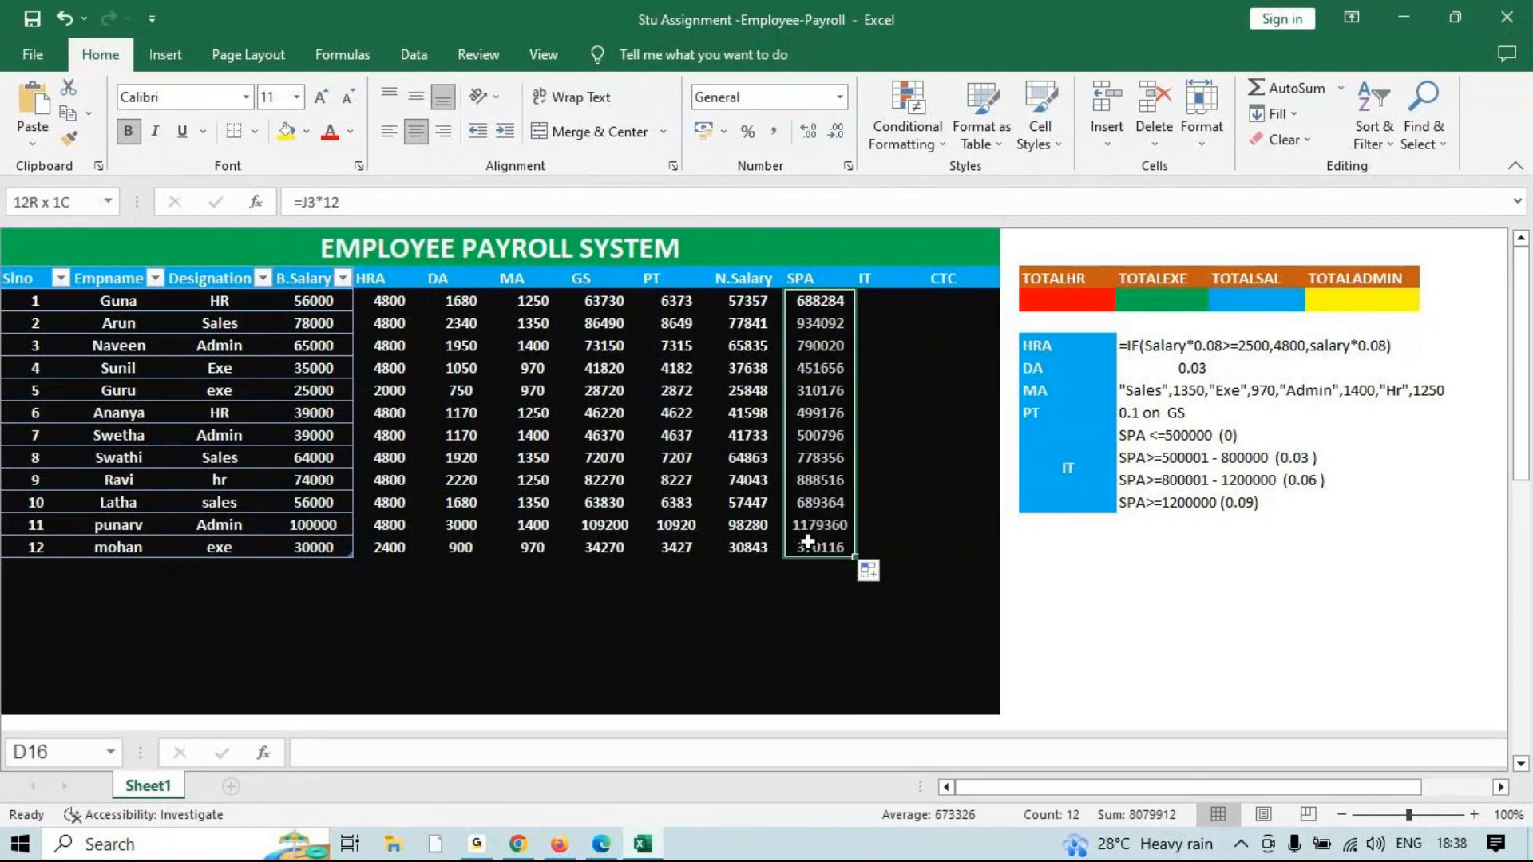
pyautogui.click(802, 298)
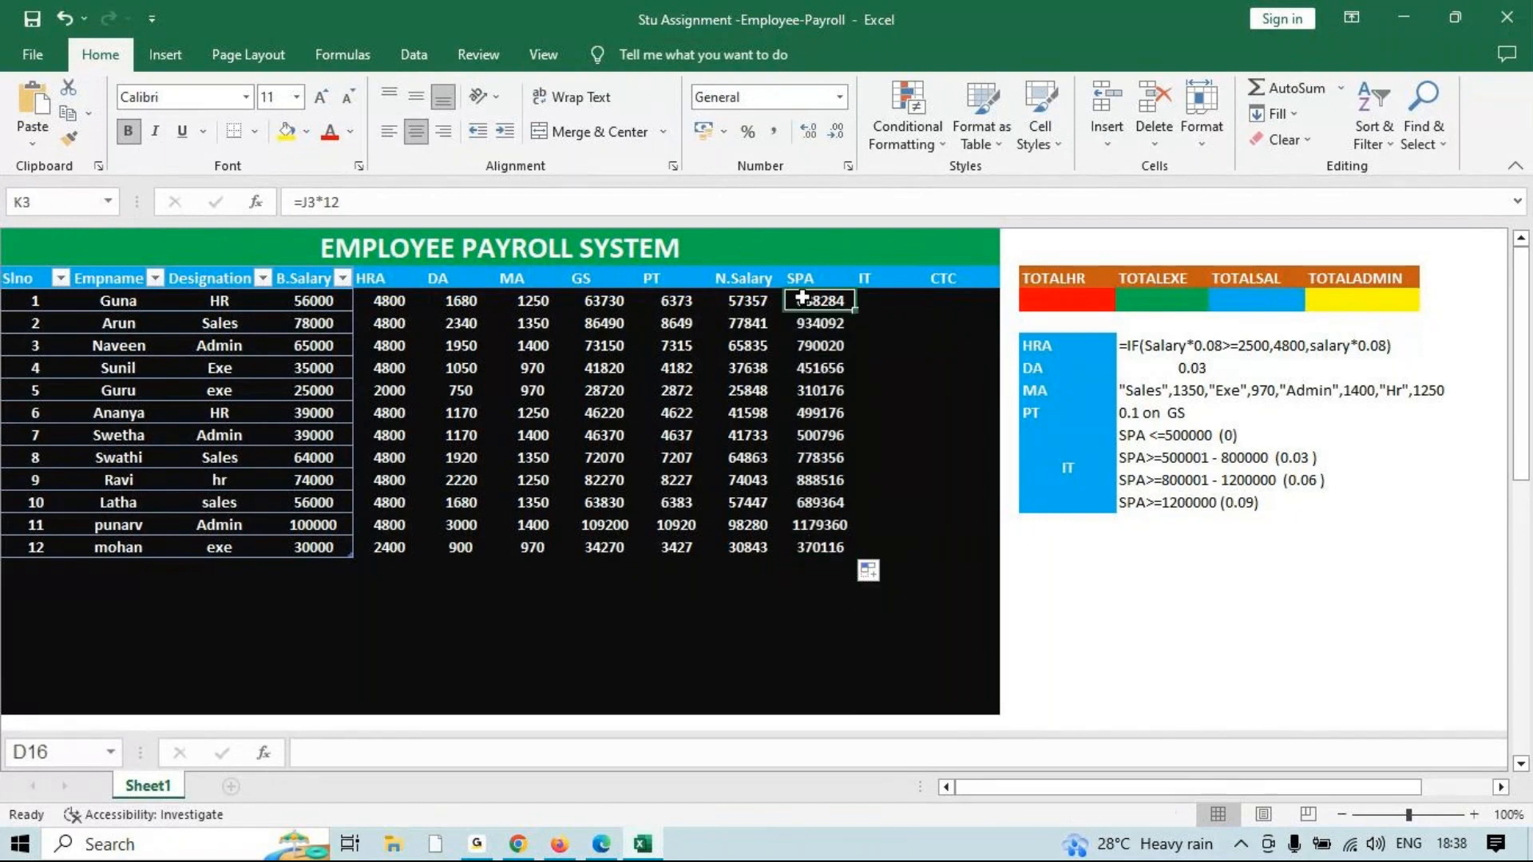
pyautogui.click(408, 196)
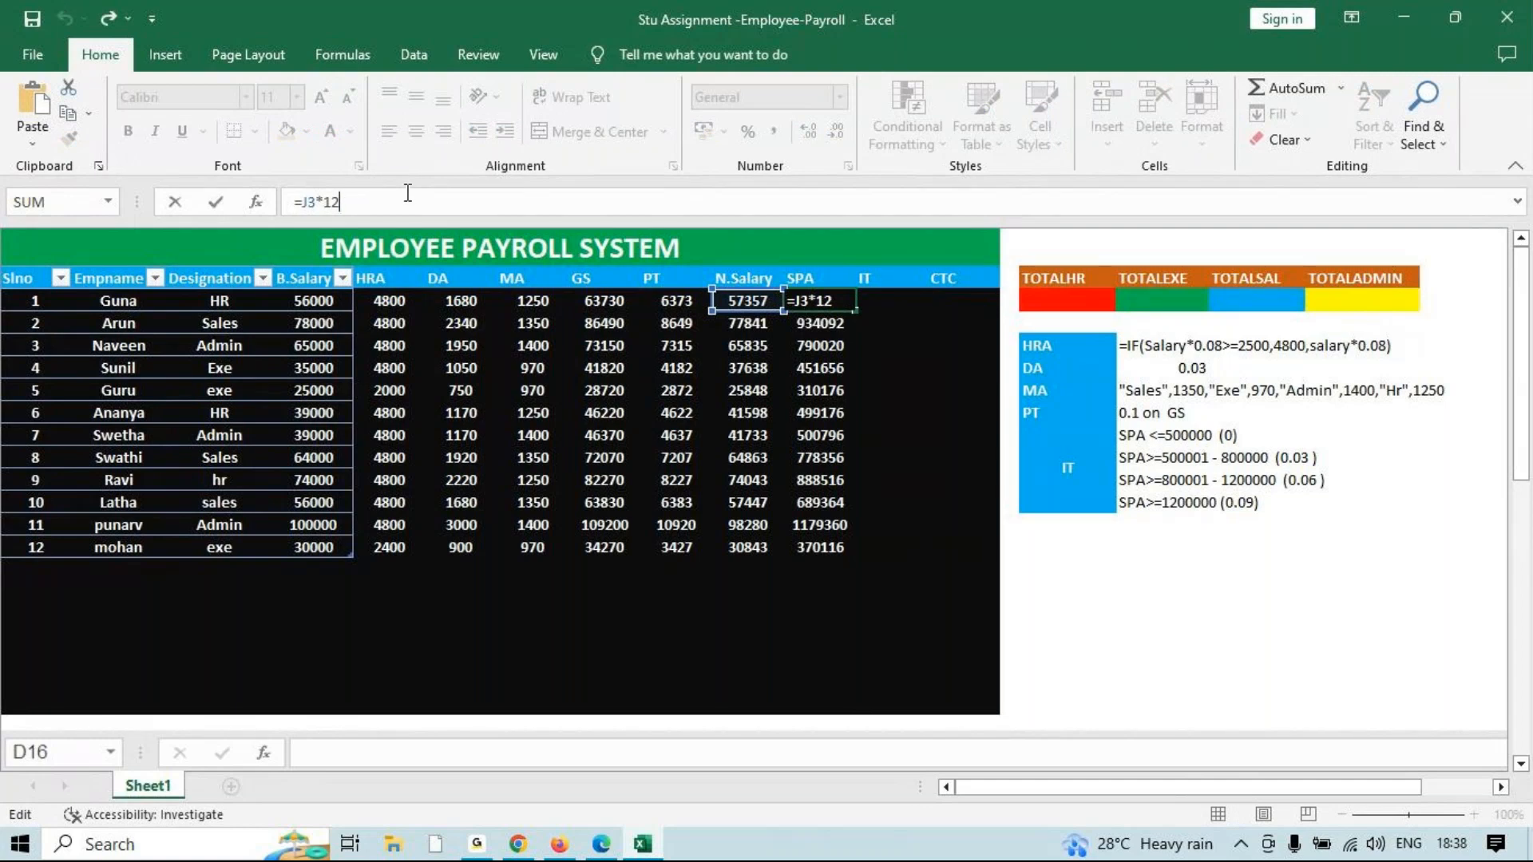
pyautogui.hotkey('ctrl', 'Return')
# Examine the four IT slab rules listed in P9:P12 for the SPA ranges and rates.
pyautogui.click(879, 298)
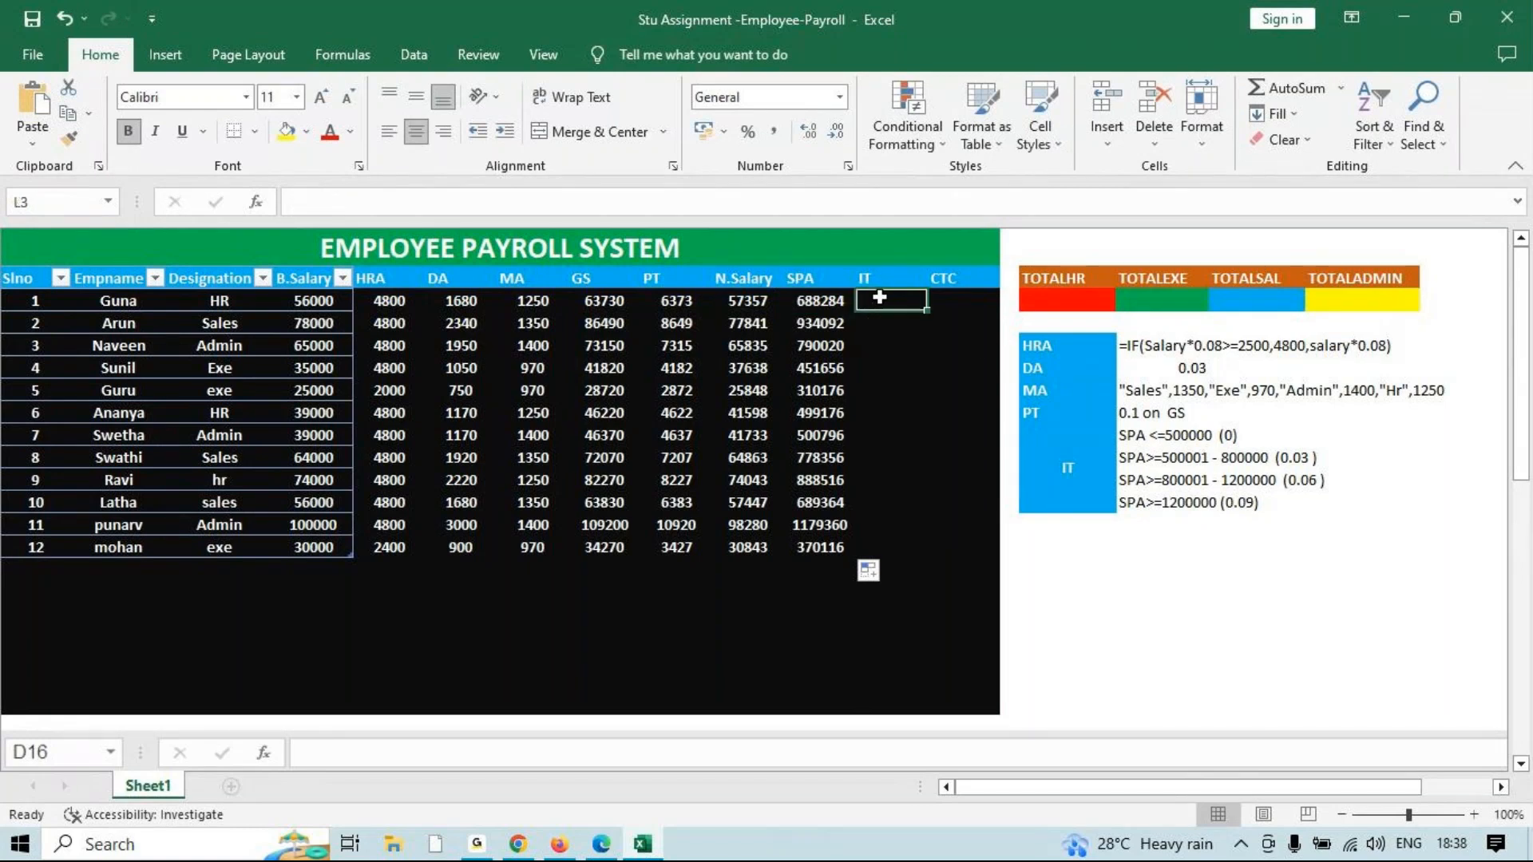
pyautogui.moveTo(1151, 435); pyautogui.dragTo(1251, 509)
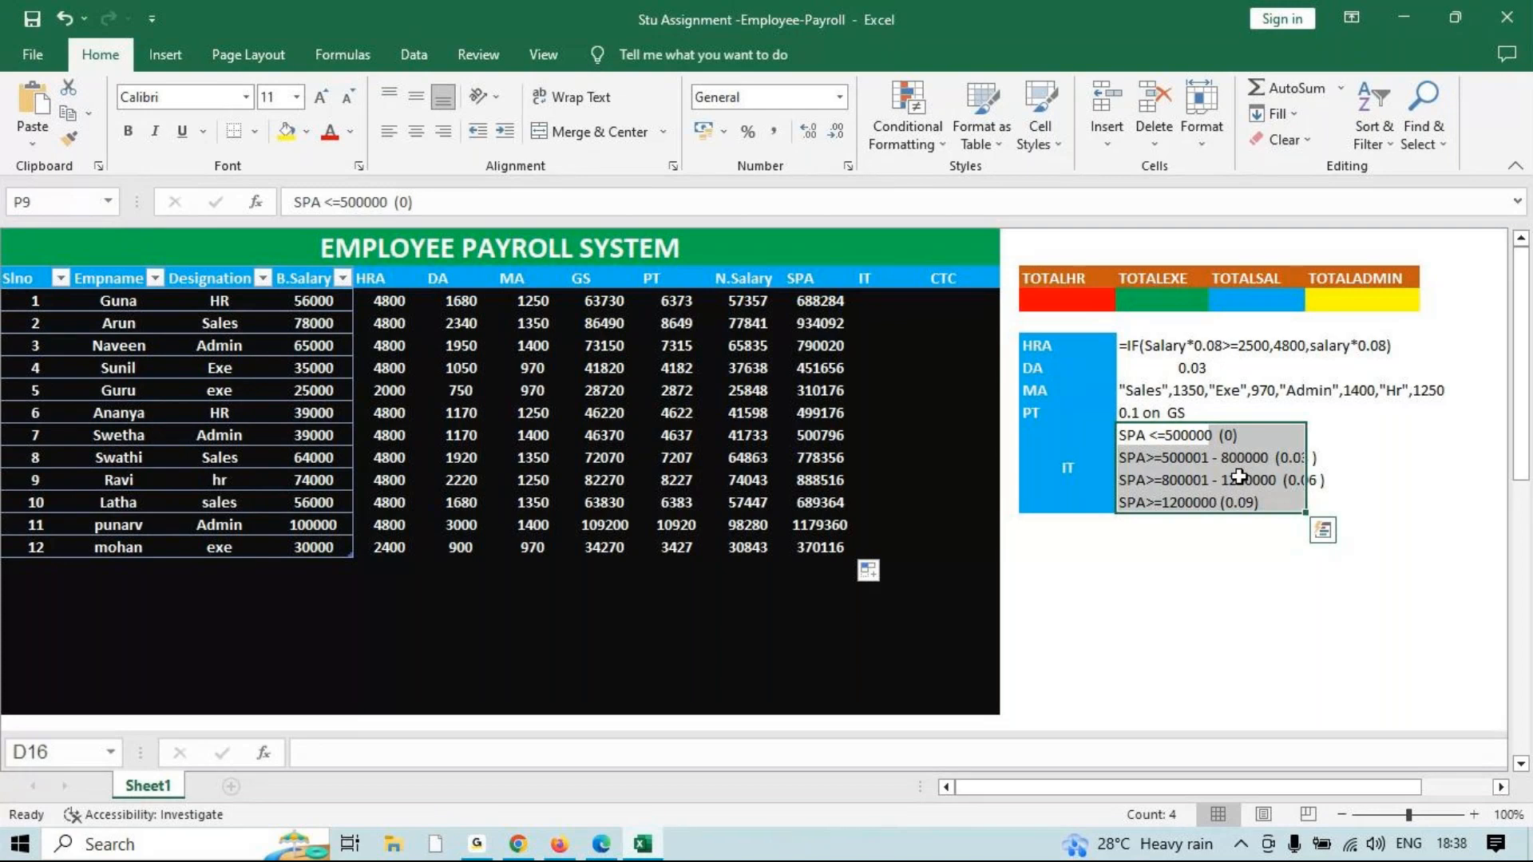
pyautogui.click(1361, 481)
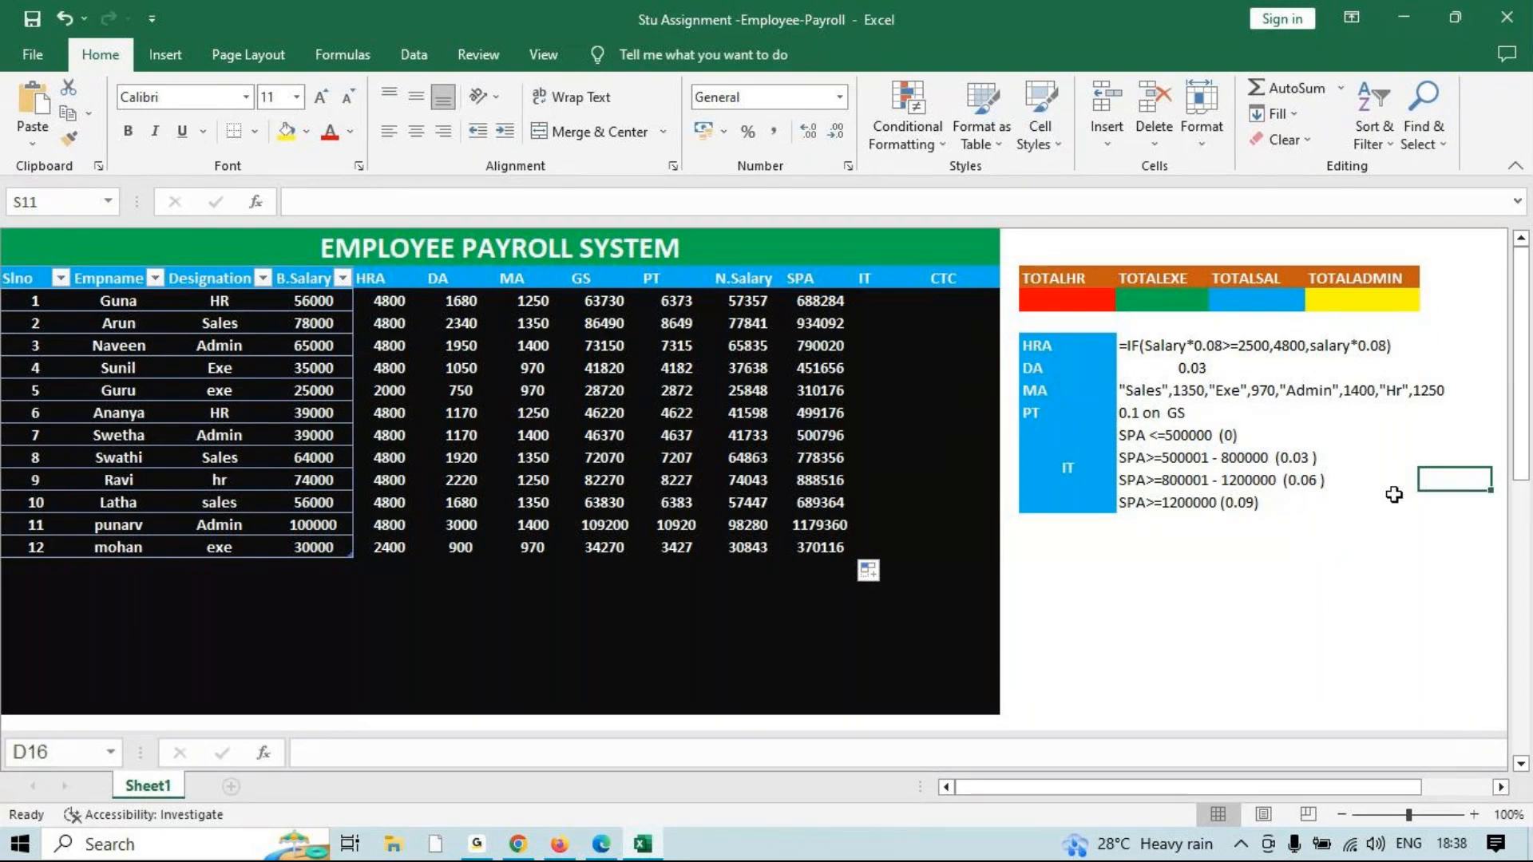
pyautogui.click(1445, 502)
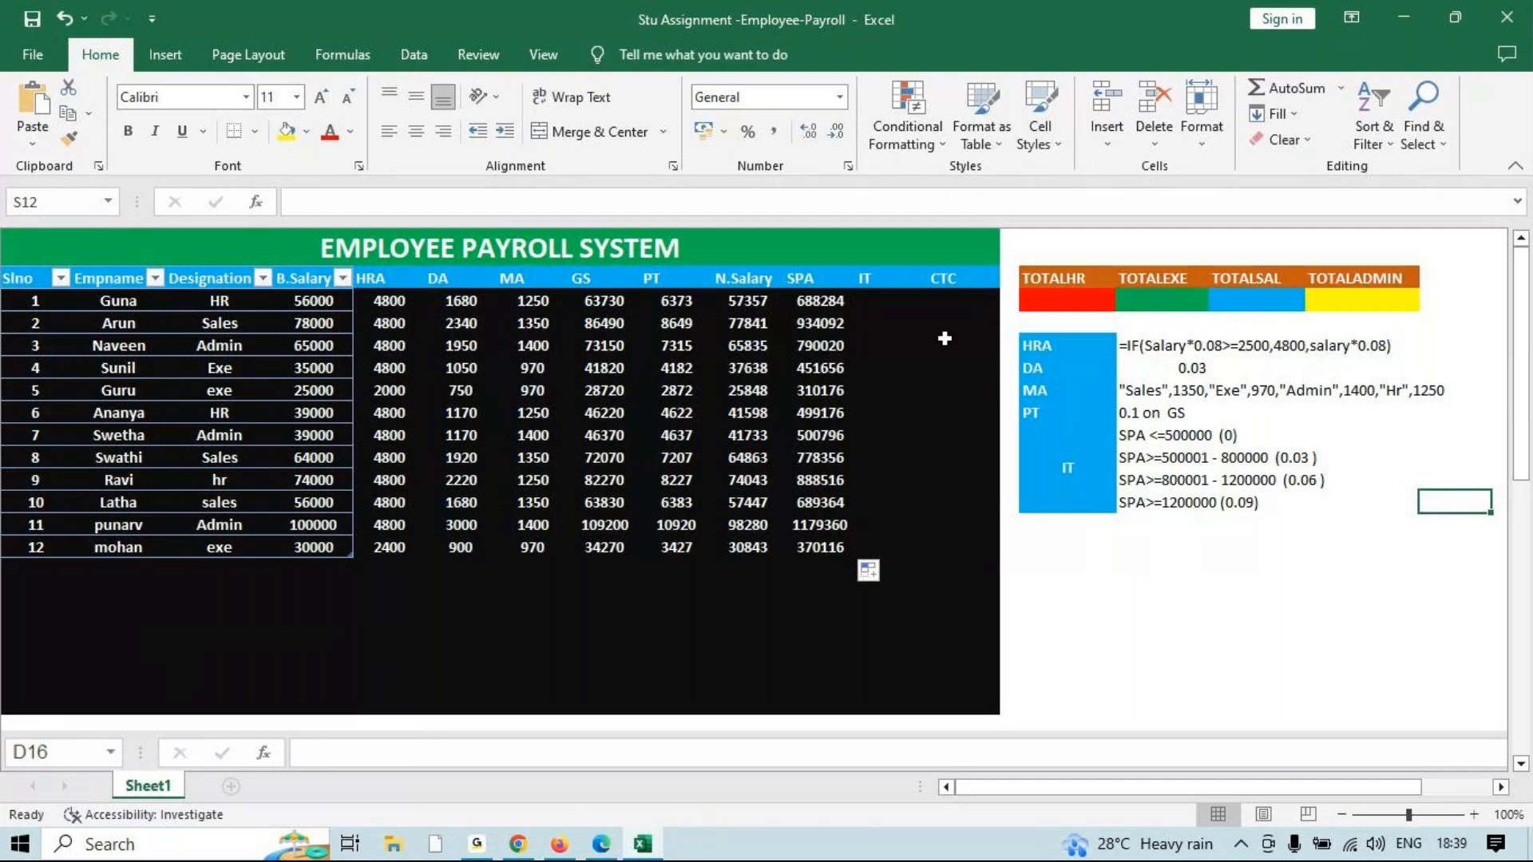
# Enter the IT formula =IFS(K3<500000,0.03) in L3 for the first employee.
pyautogui.click(891, 303)
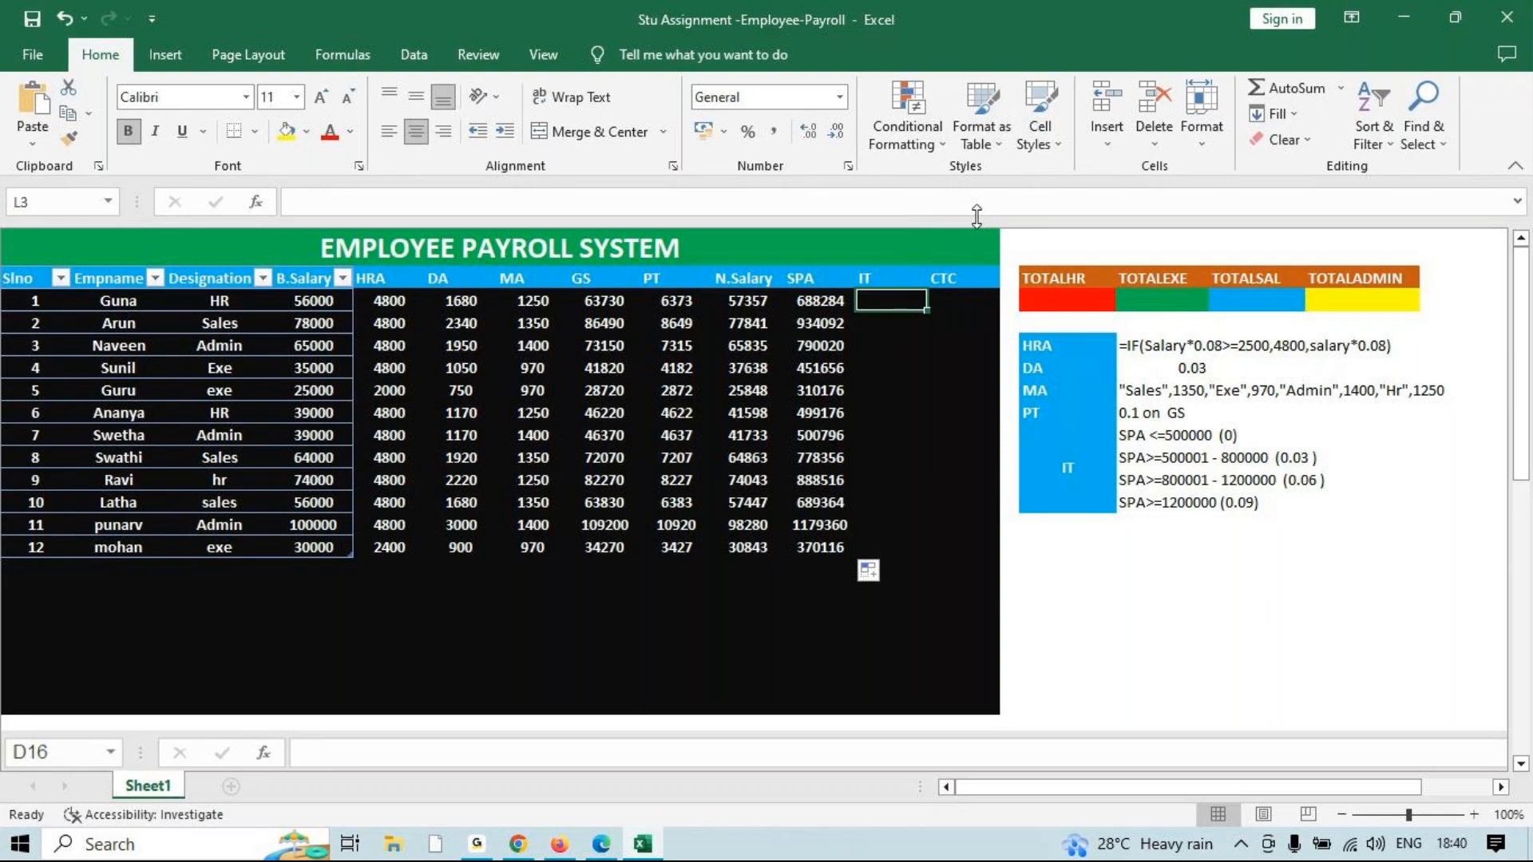
pyautogui.click(480, 843)
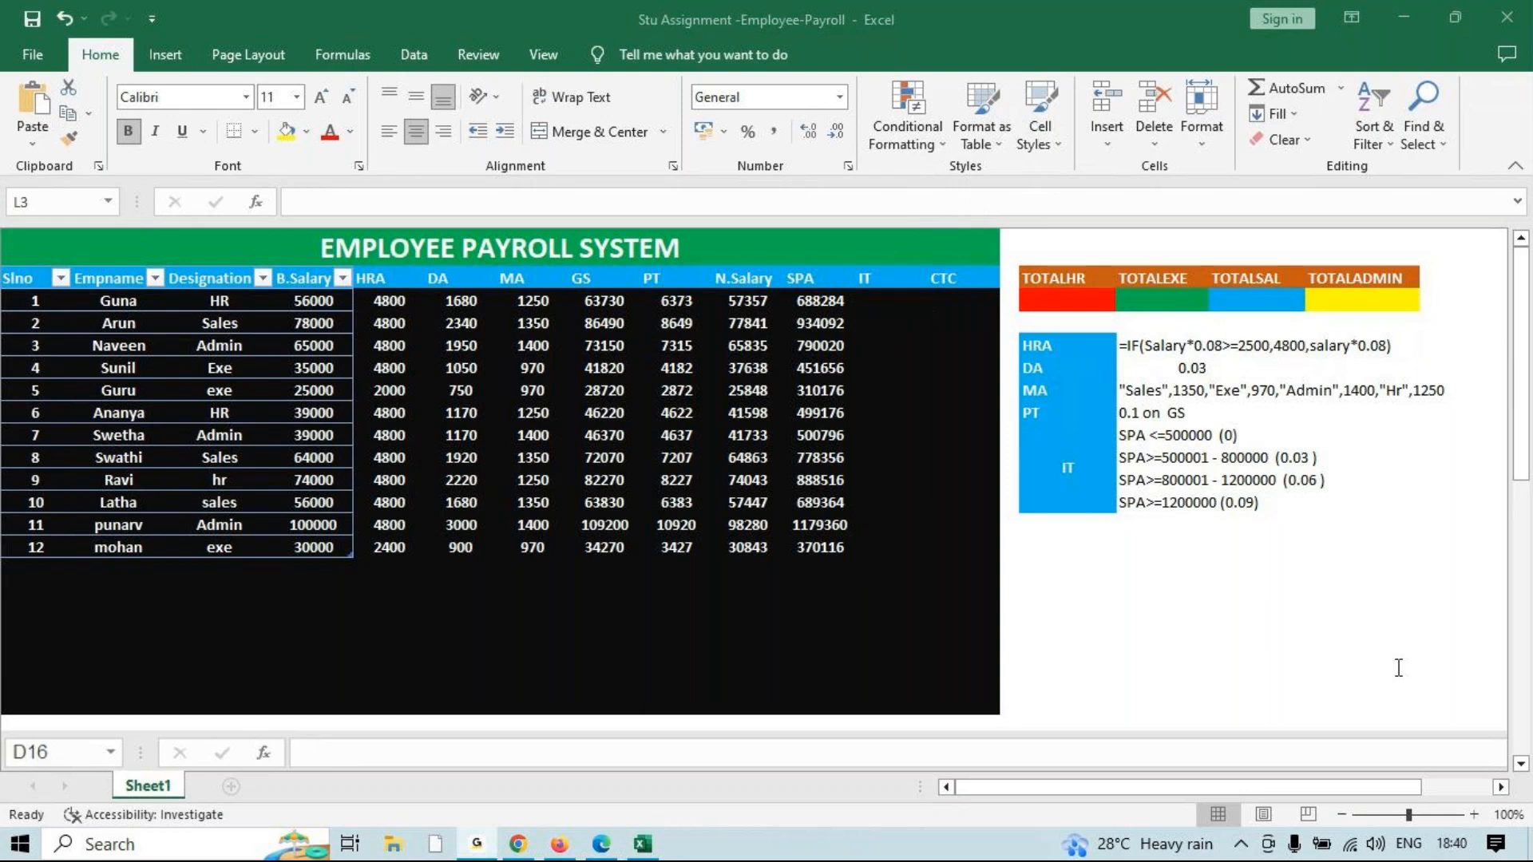
pyautogui.click(1424, 13)
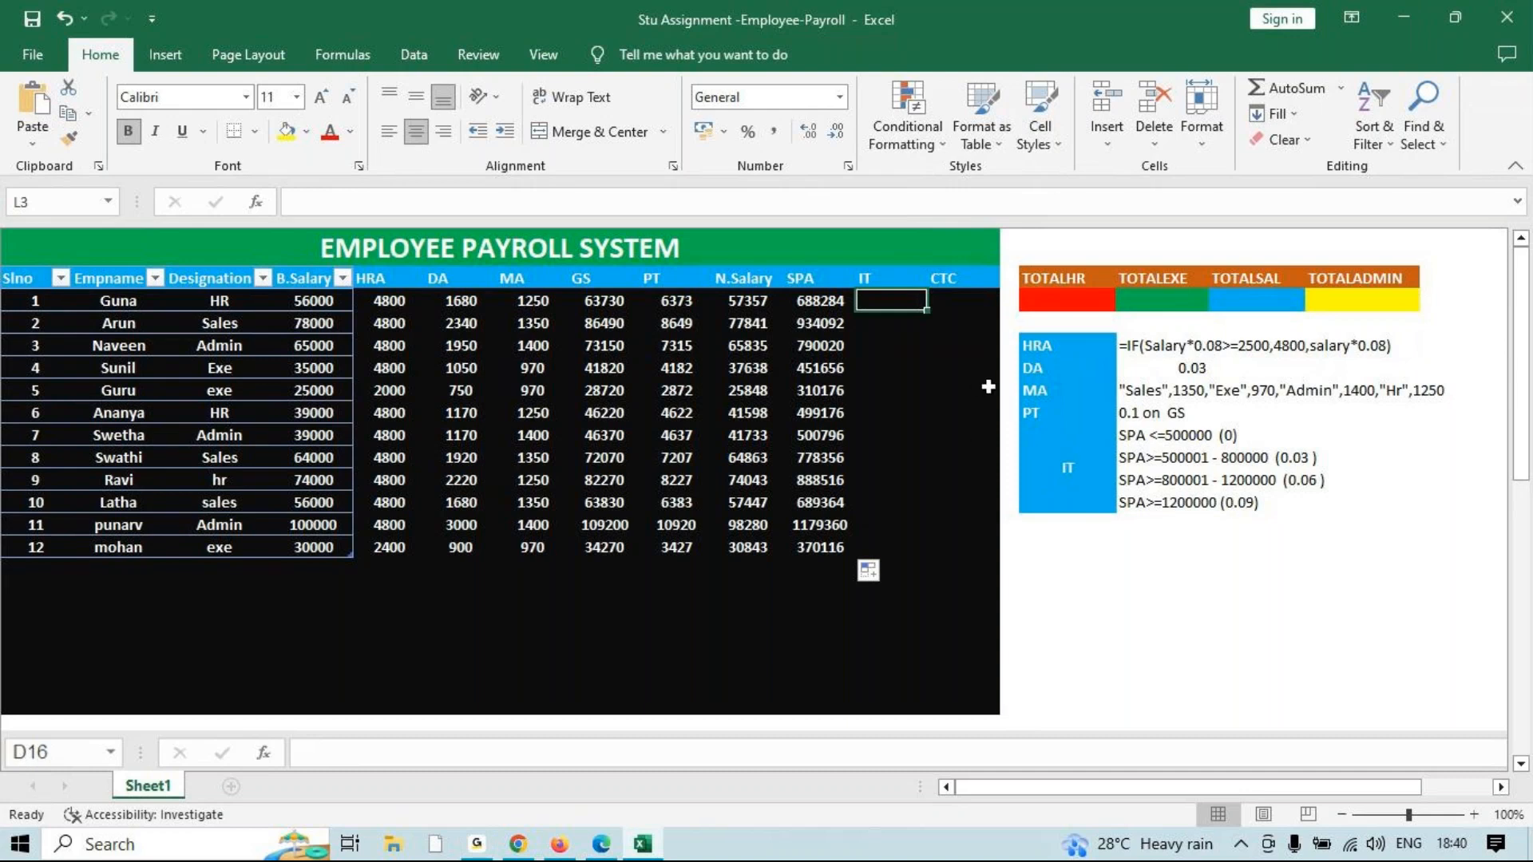
pyautogui.write('=IFS(')
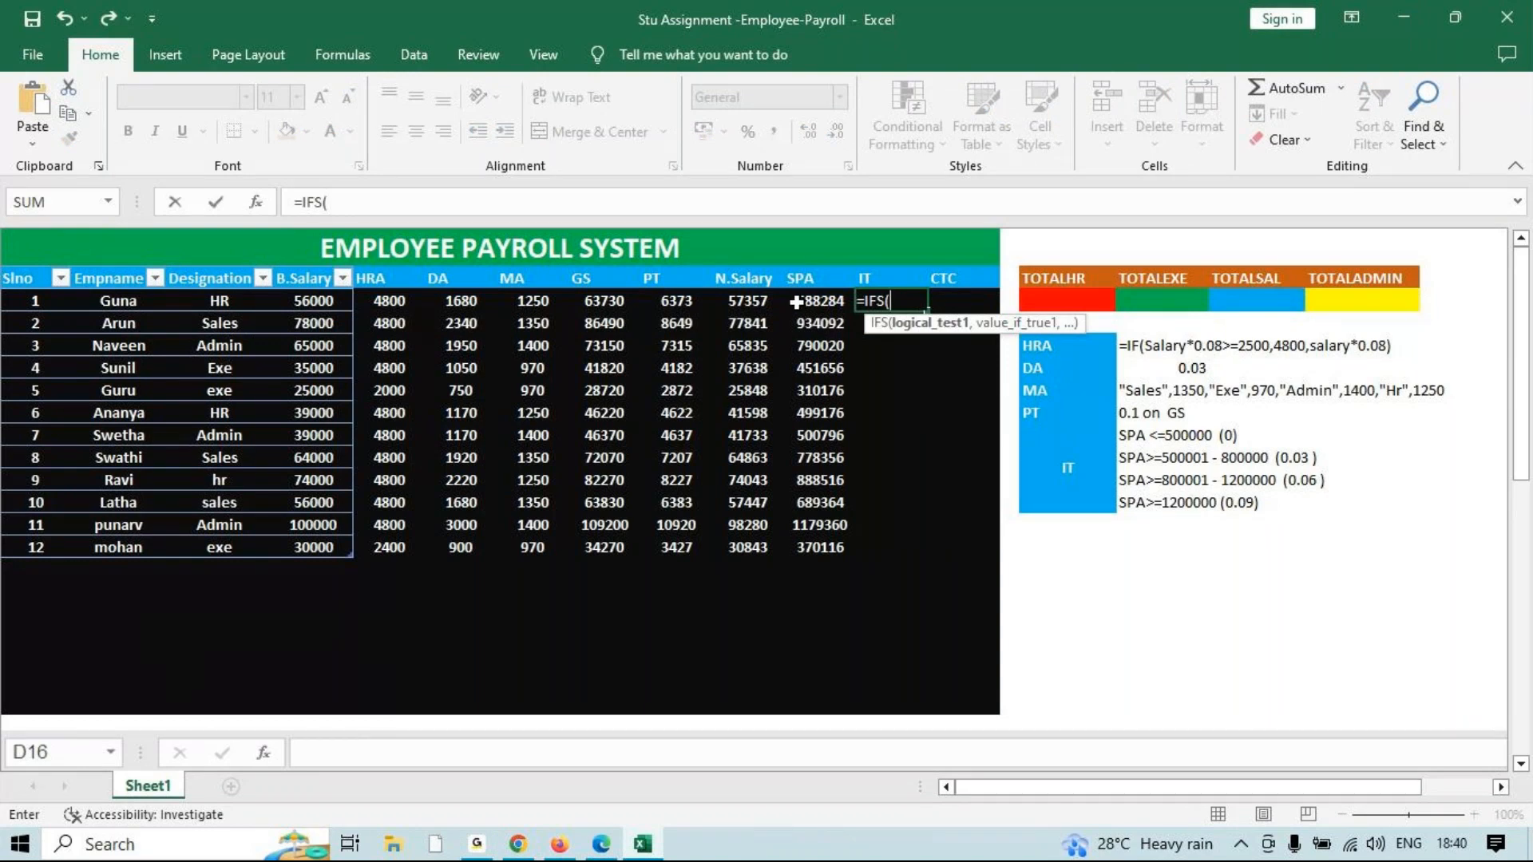
pyautogui.click(824, 304)
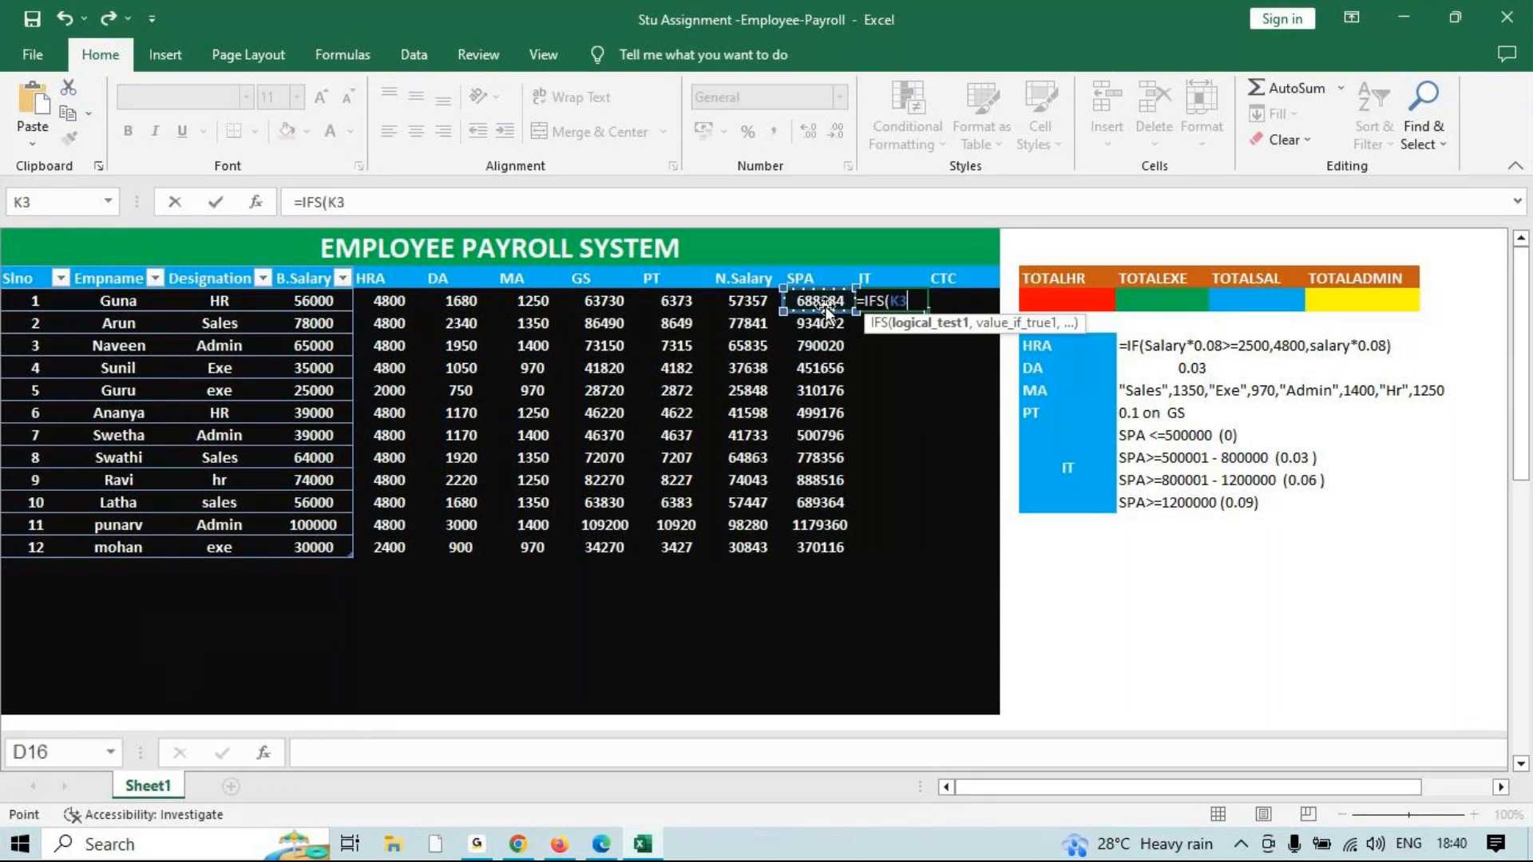
pyautogui.write('<')
pyautogui.write('500000')
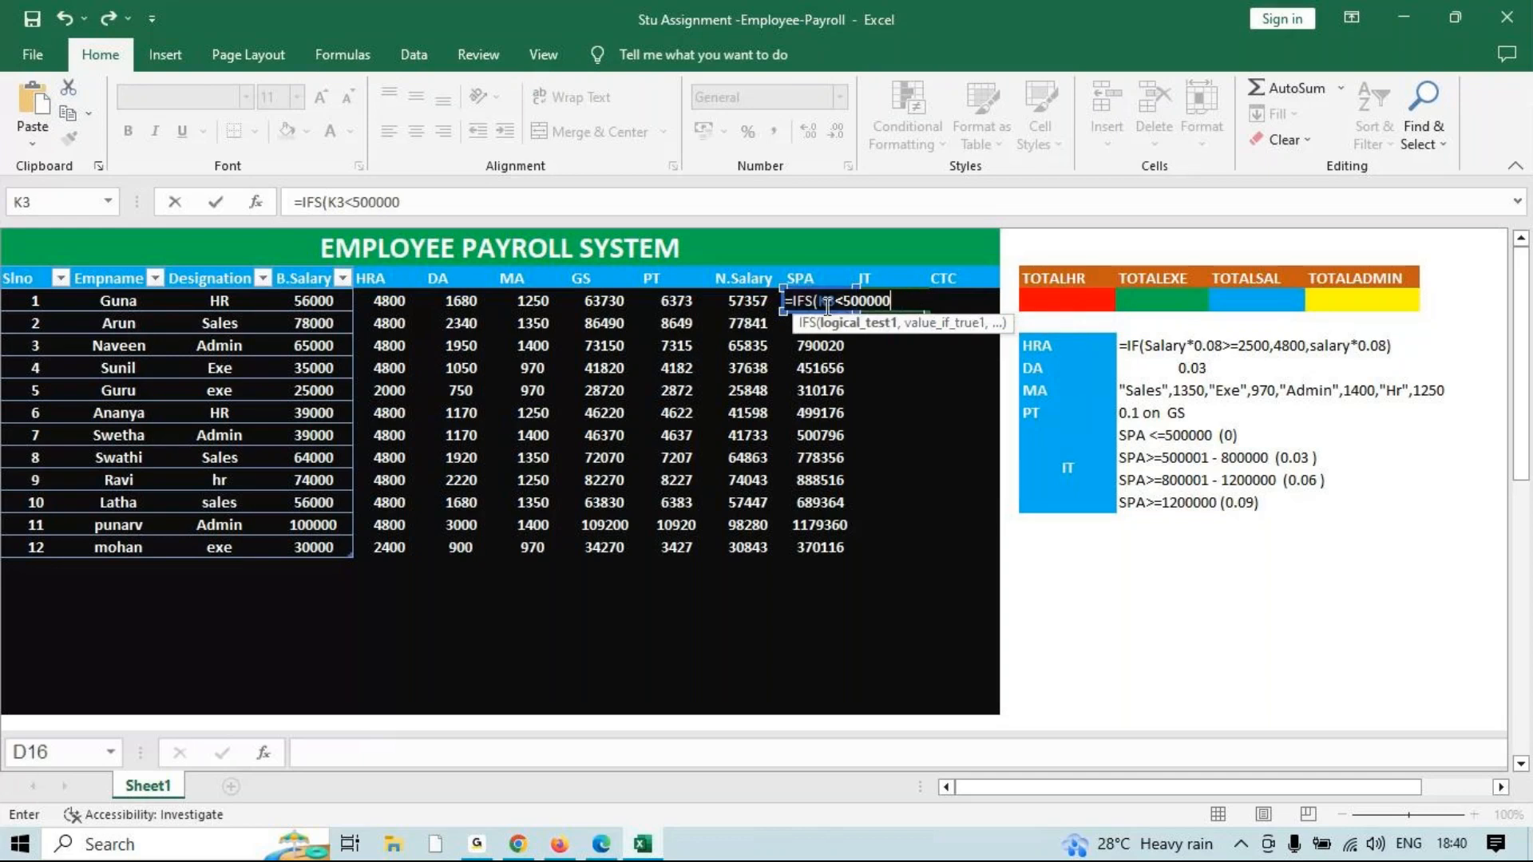
pyautogui.write(',')
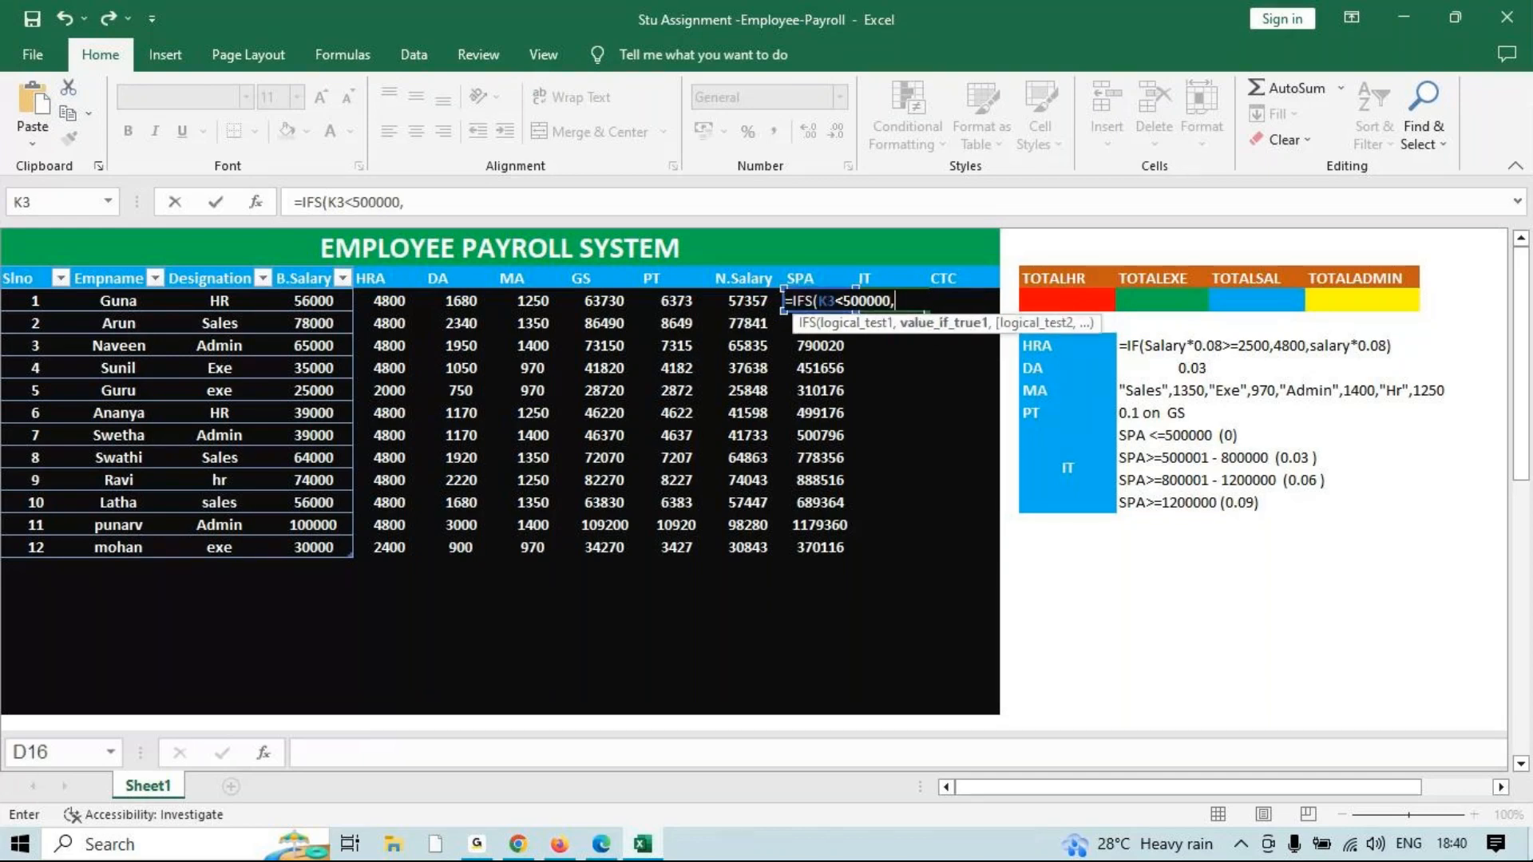
pyautogui.write('0.03')
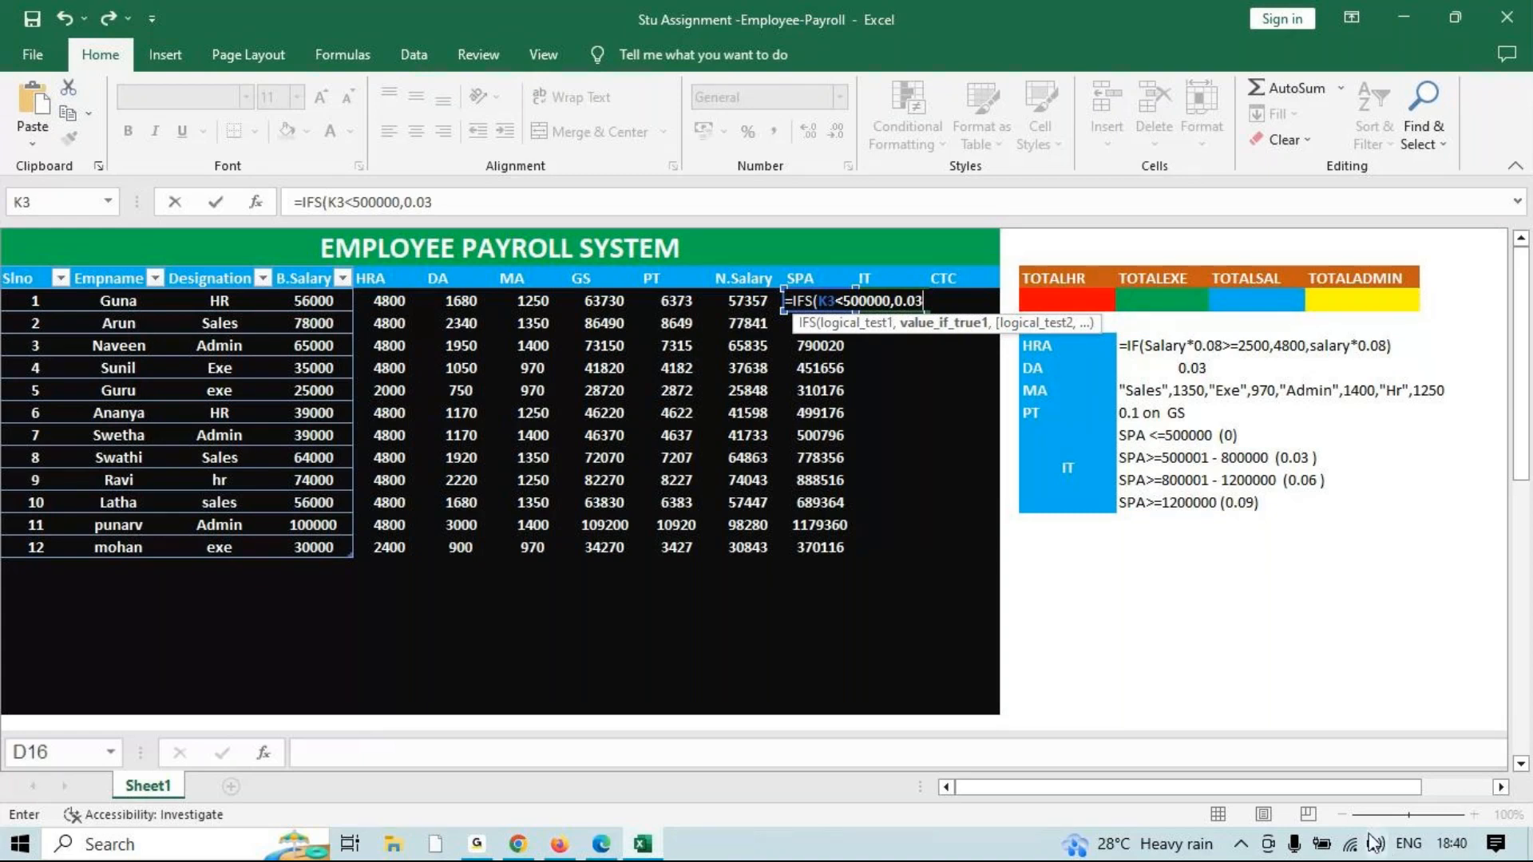
pyautogui.press('Return')
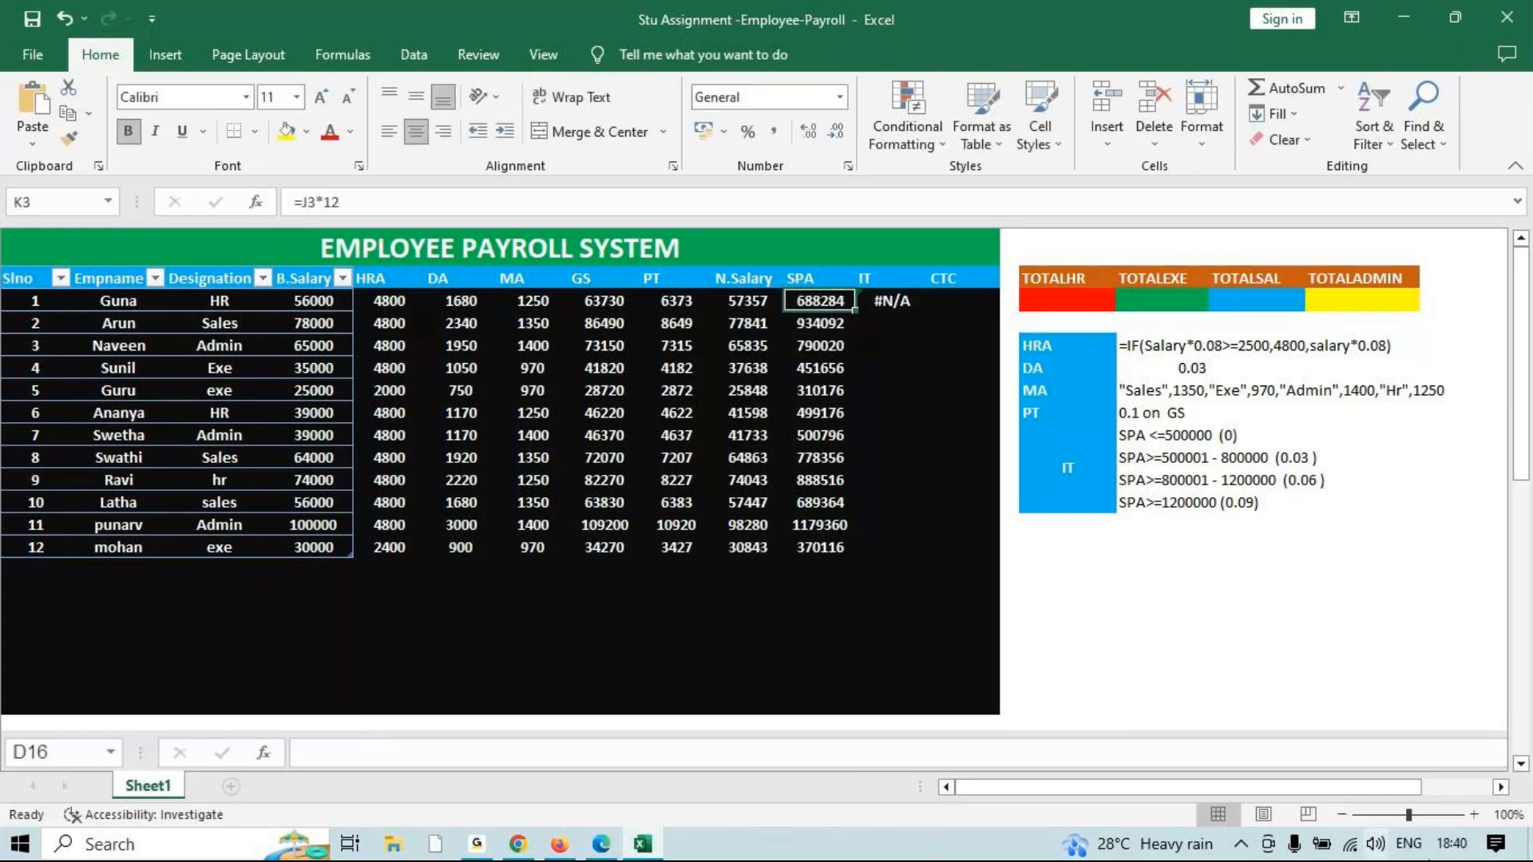
# Extend the IT formula in L3 by multiplying 0.03 by K3 and adding a second test, K3<800000.
pyautogui.click(895, 300)
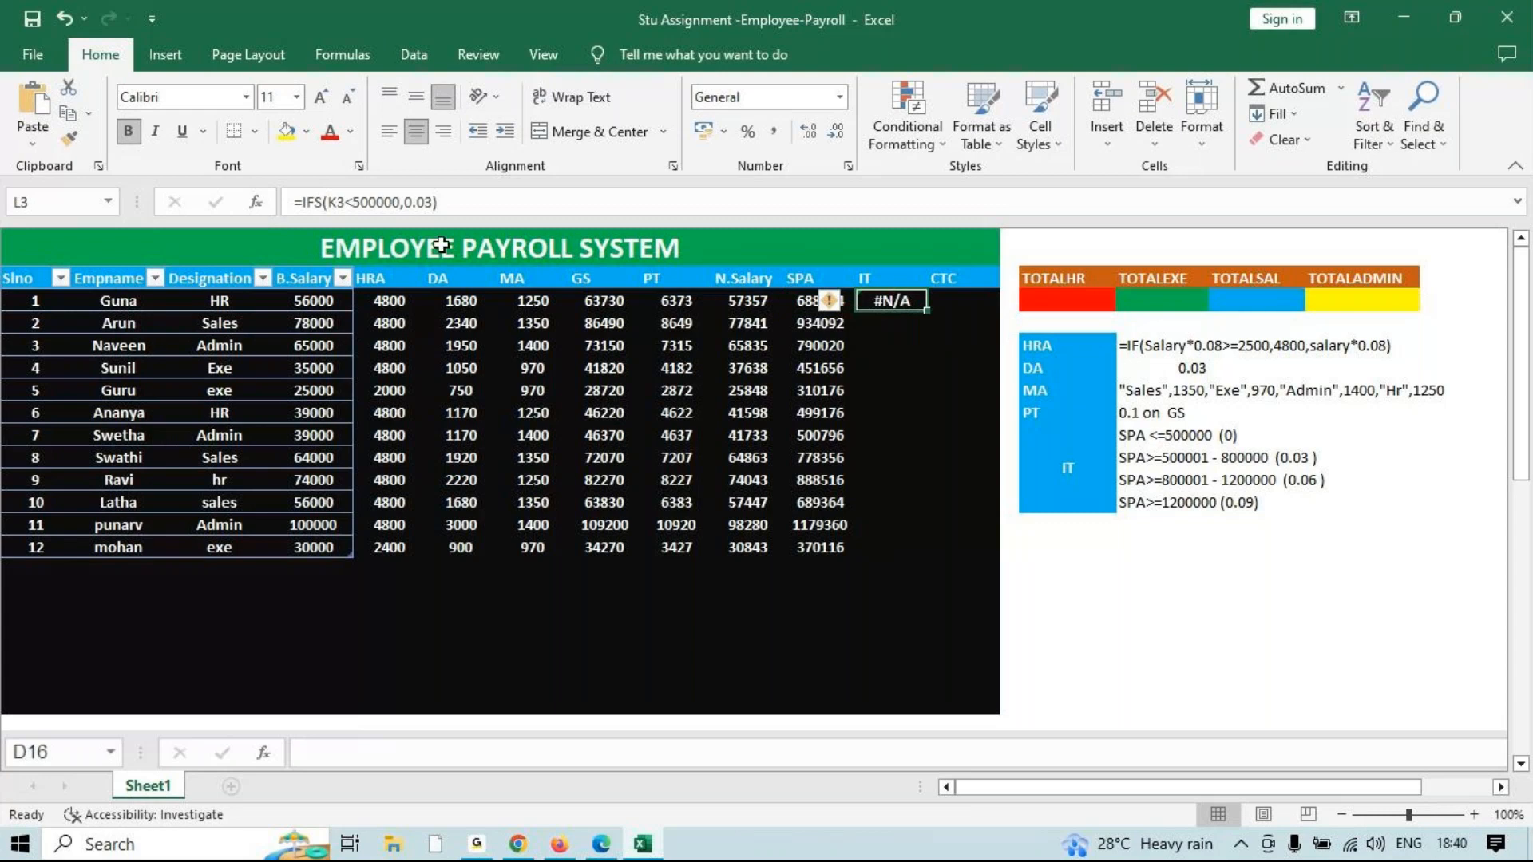
pyautogui.click(496, 205)
pyautogui.press('BackSpace')
pyautogui.write('*')
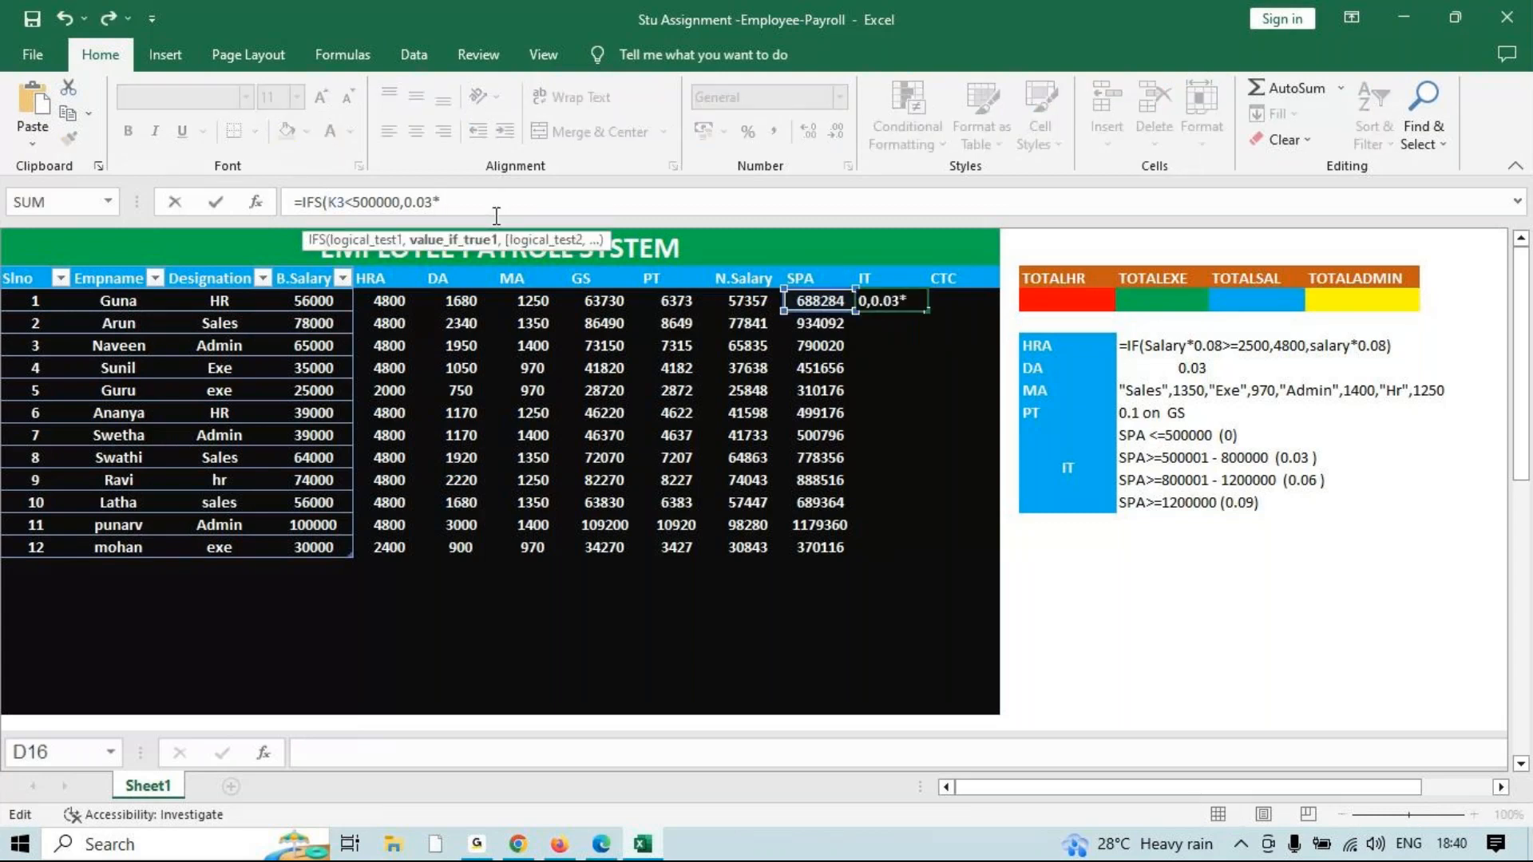
pyautogui.click(799, 300)
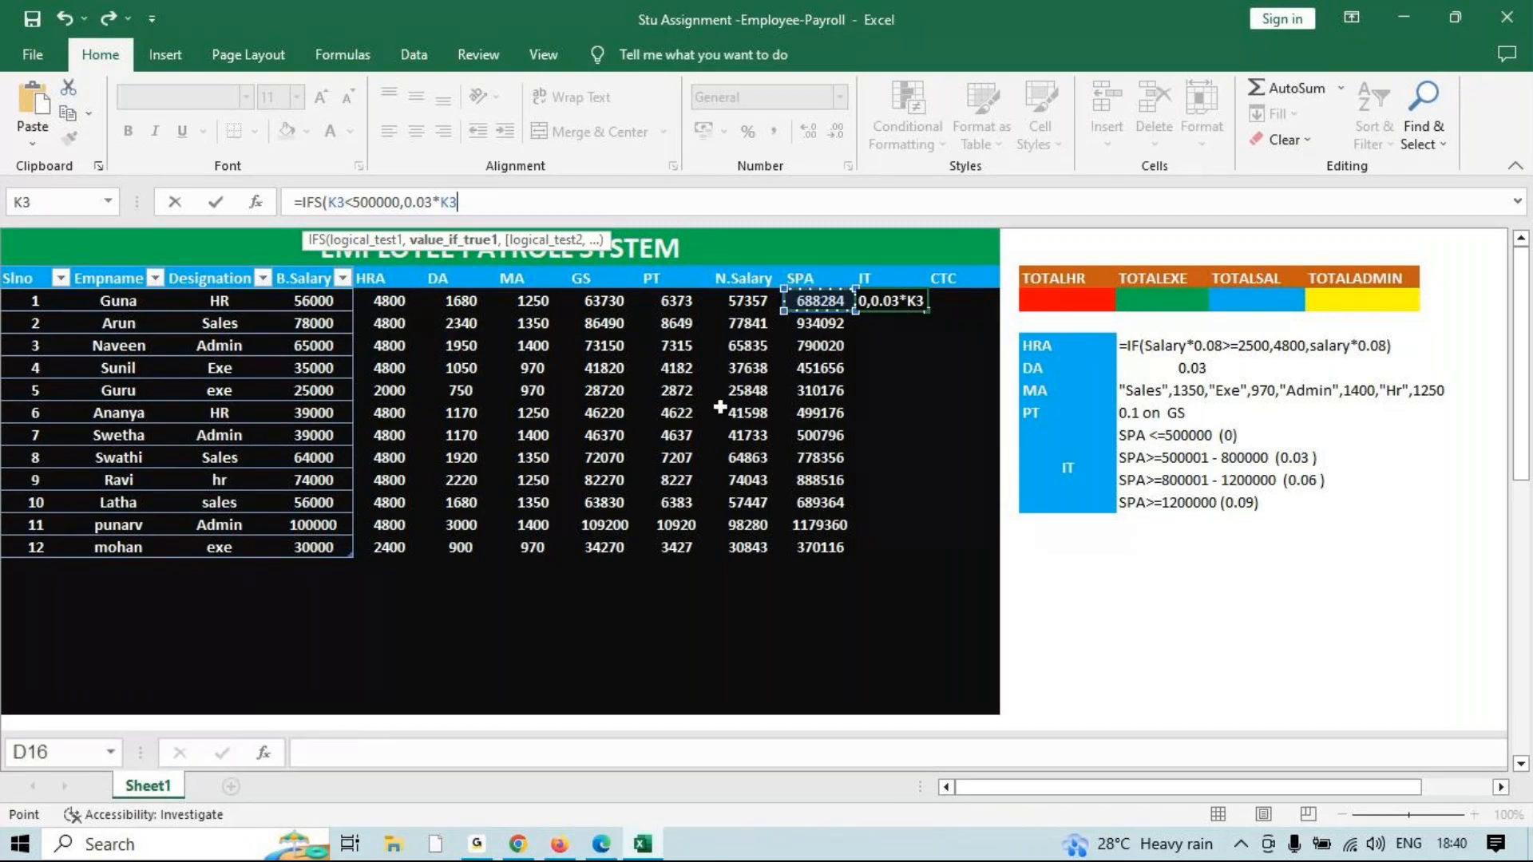
pyautogui.write(',')
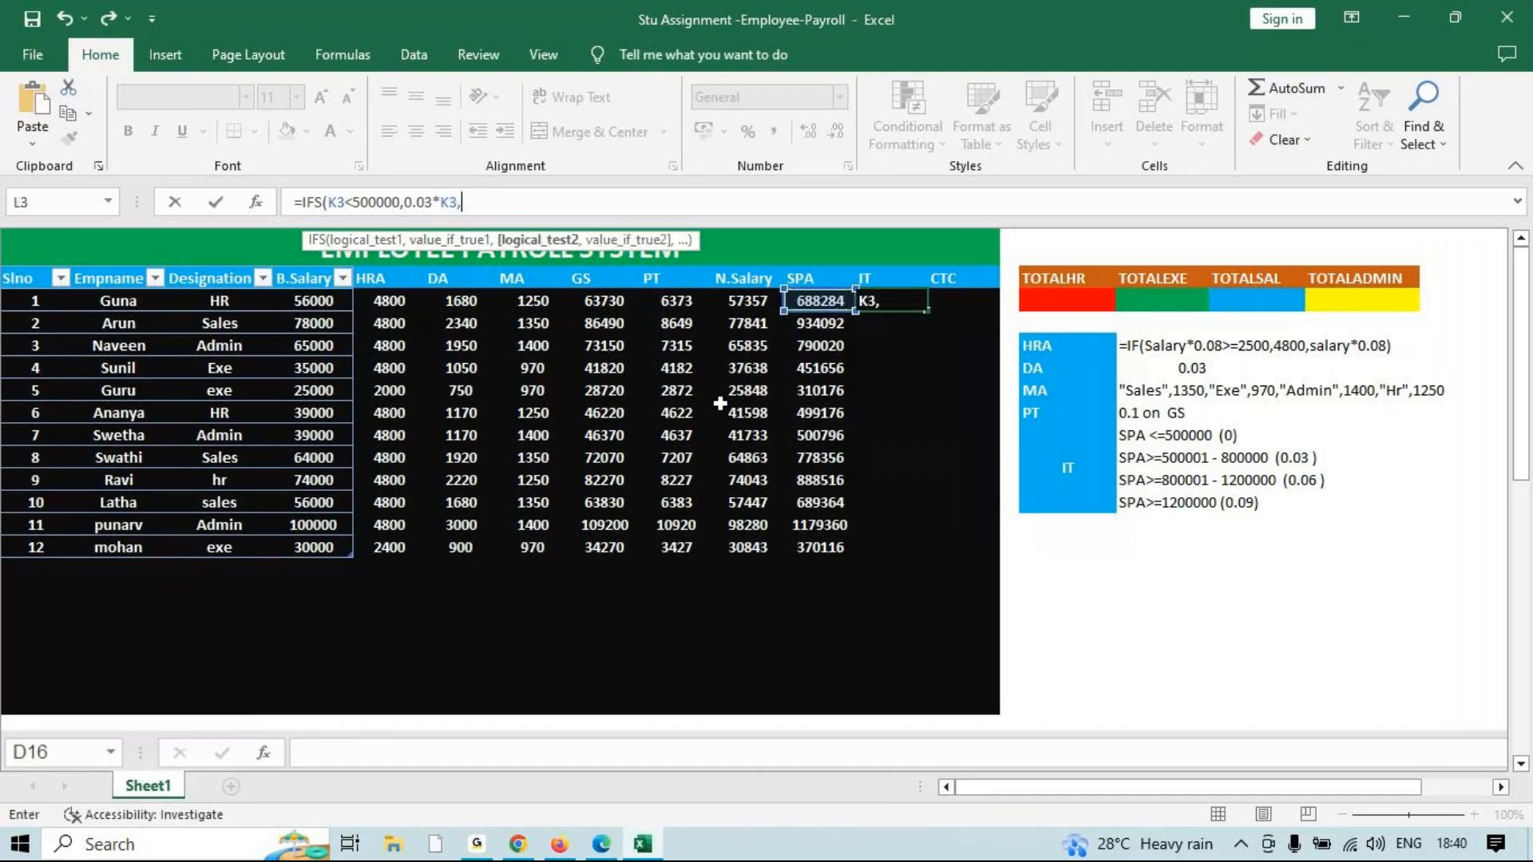
pyautogui.click(822, 304)
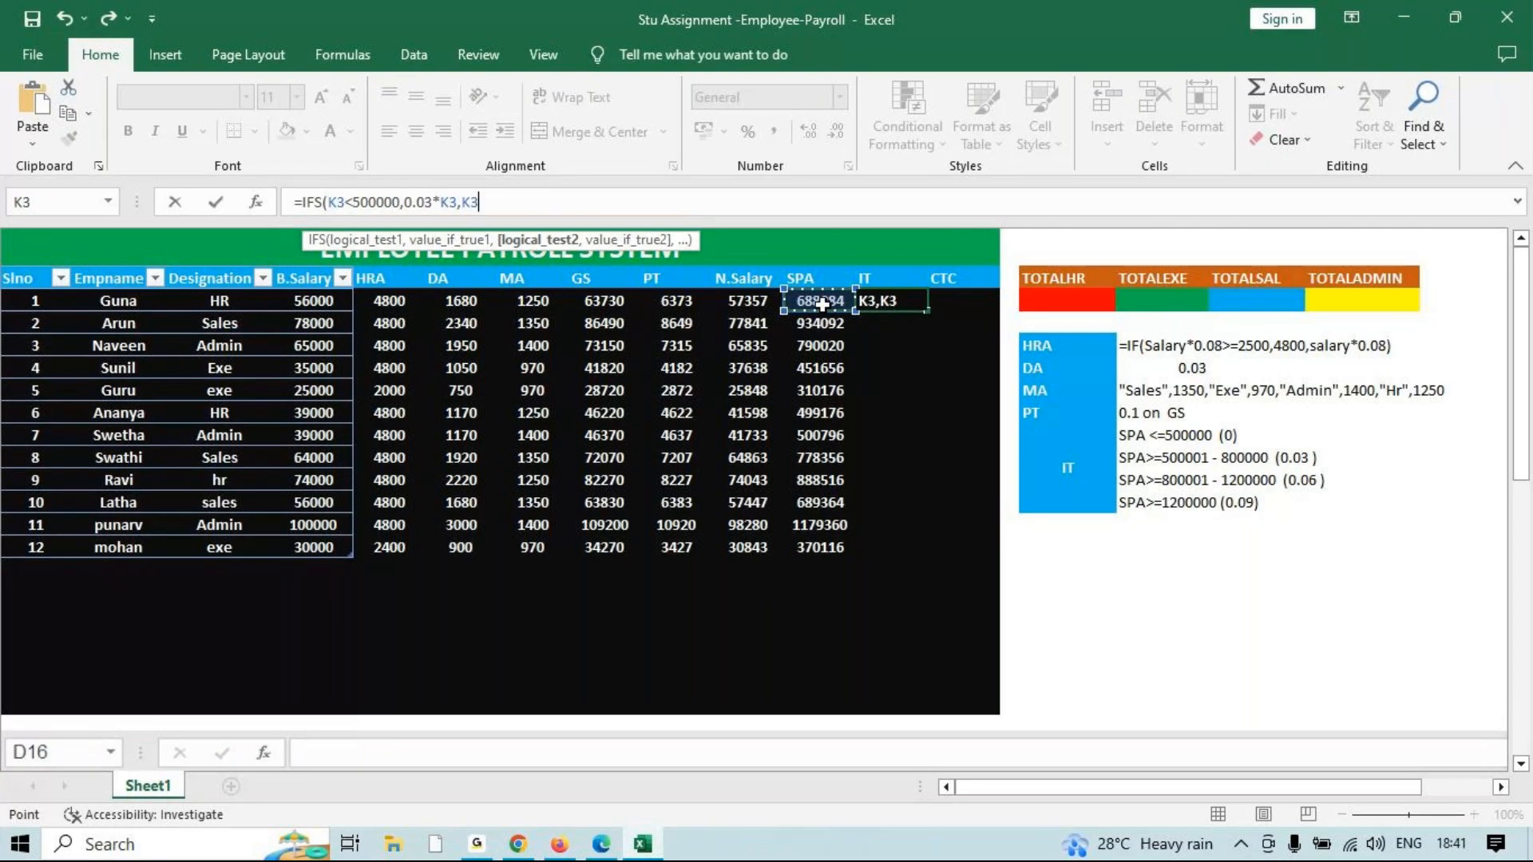
pyautogui.write('<800000,')
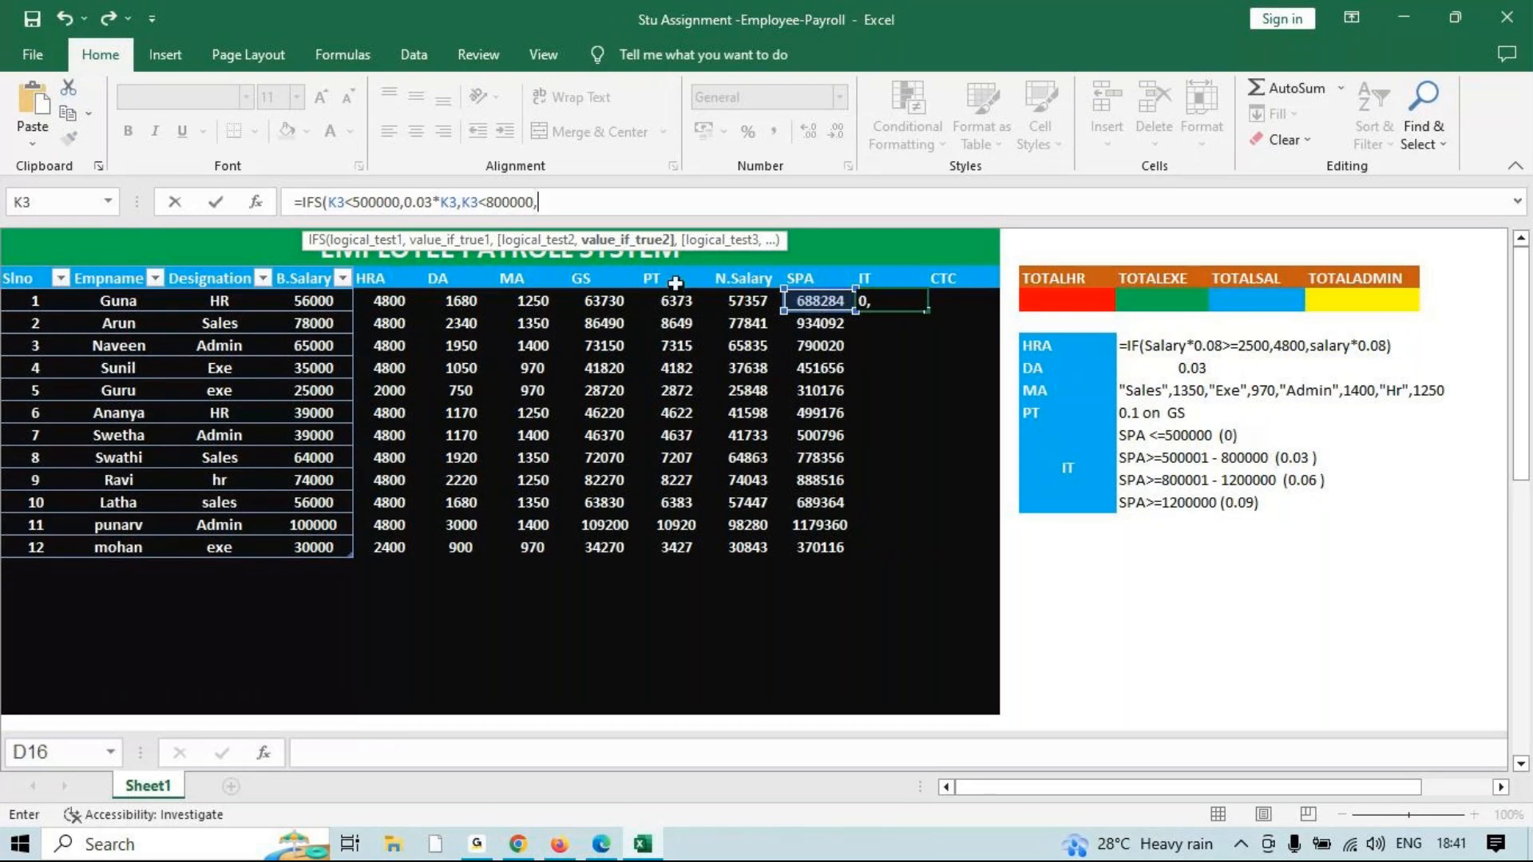
# Replace the result for the K3<500000 test in the L3 formula with 0.
pyautogui.click(431, 202)
pyautogui.press('BackSpace')
pyautogui.press('BackSpace')
pyautogui.press('BackSpace')
pyautogui.click(437, 203)
pyautogui.write(',')
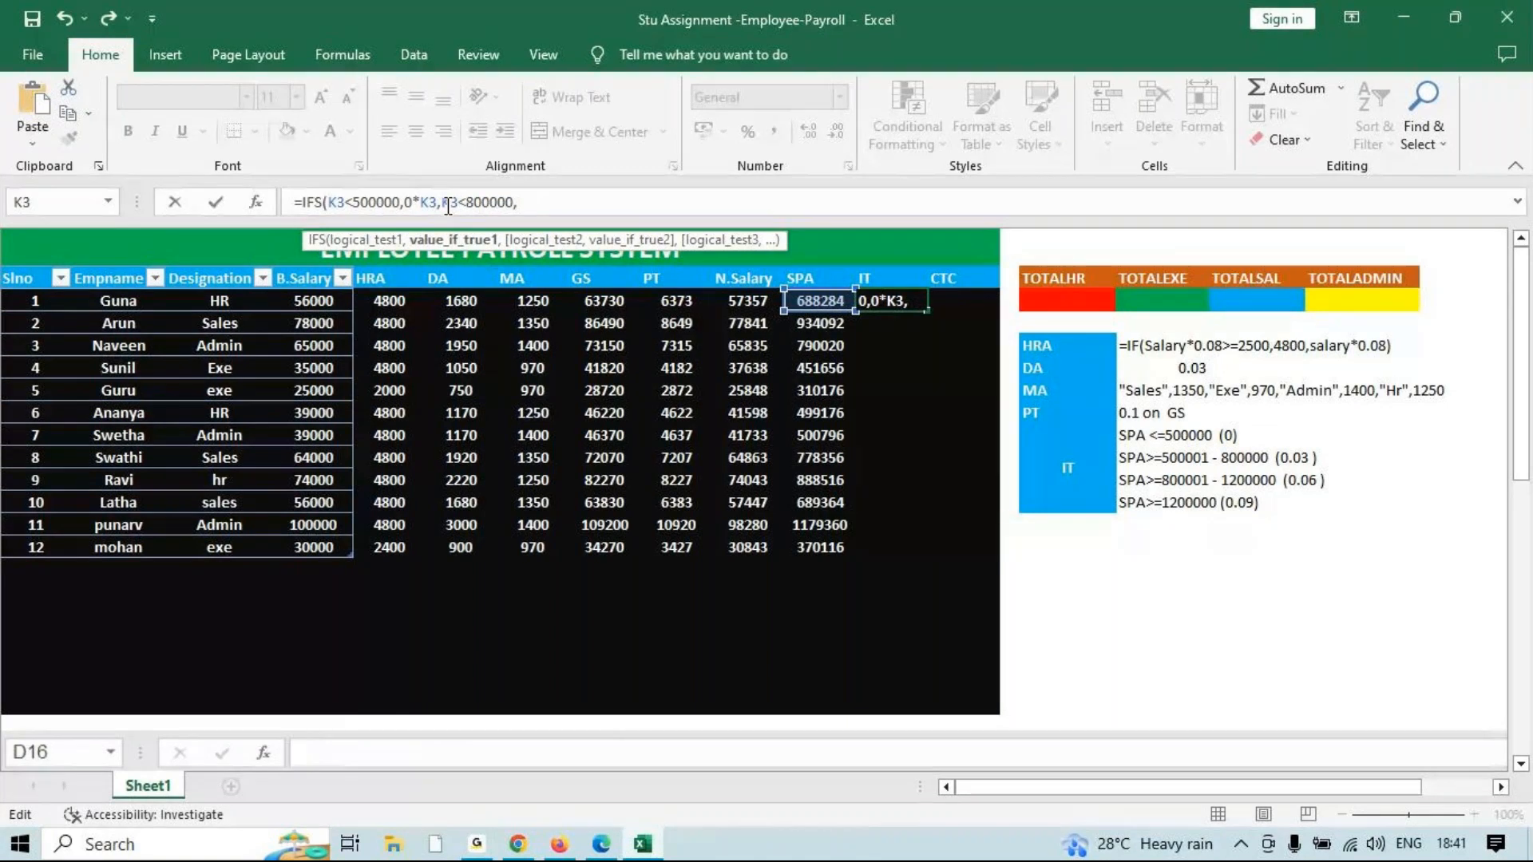
pyautogui.click(435, 203)
pyautogui.press('BackSpace')
pyautogui.press('BackSpace')
pyautogui.press('BackSpace')
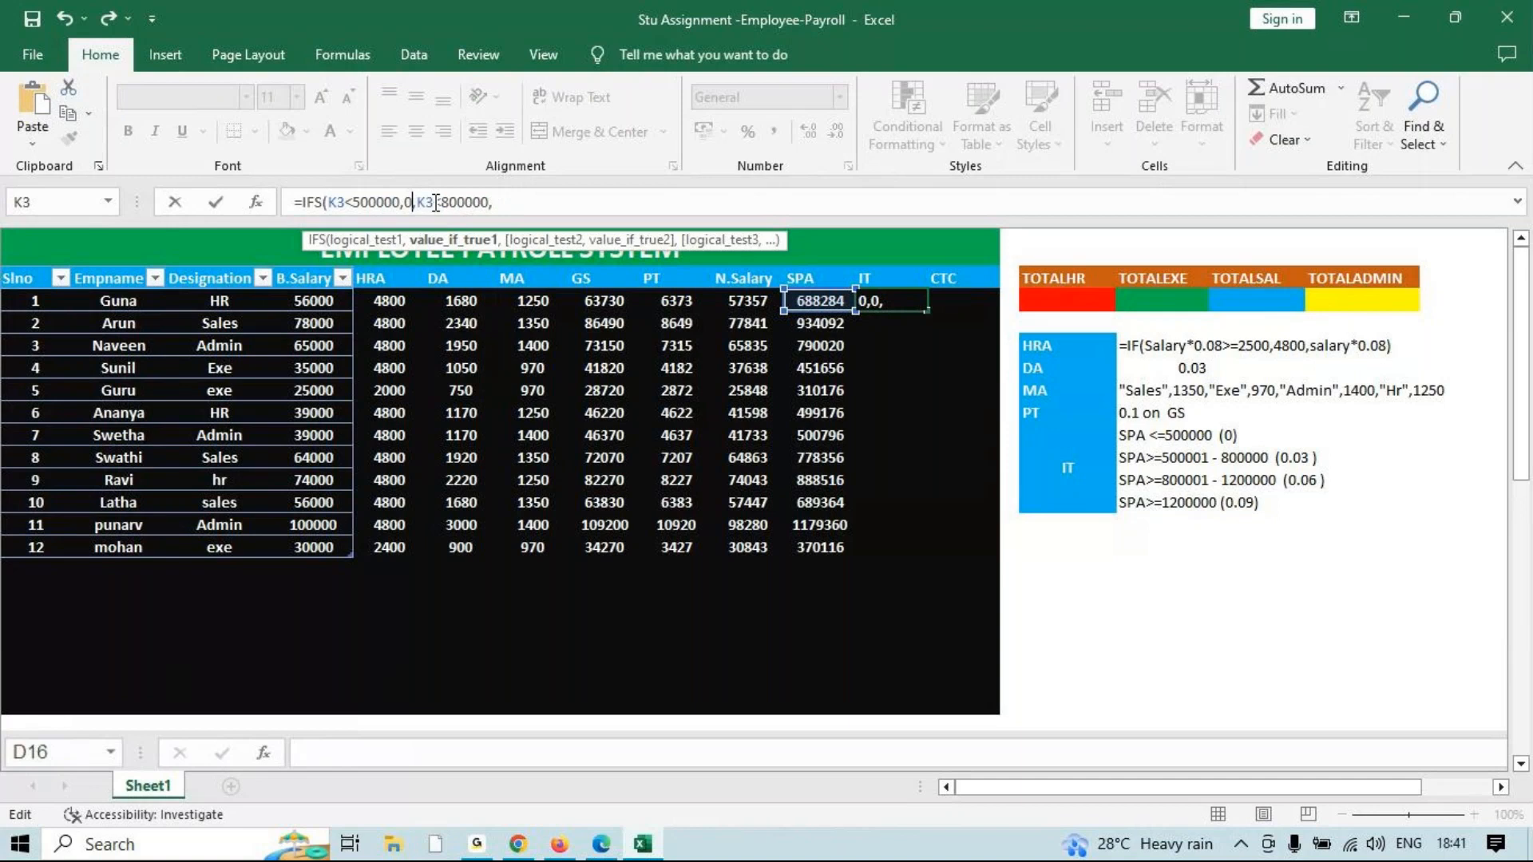
pyautogui.doubleClick(340, 203)
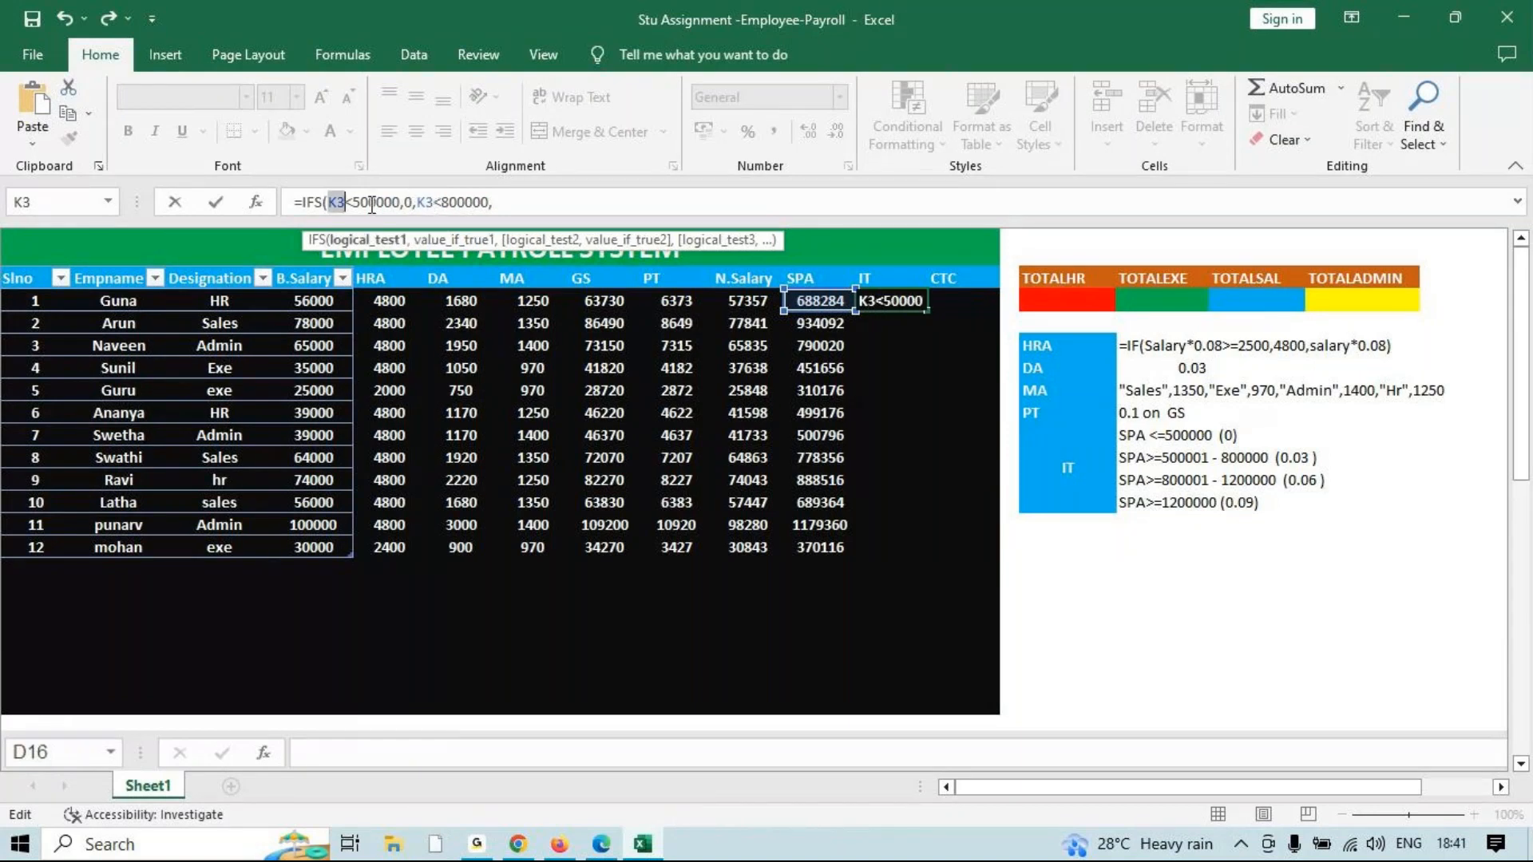
pyautogui.click(410, 202)
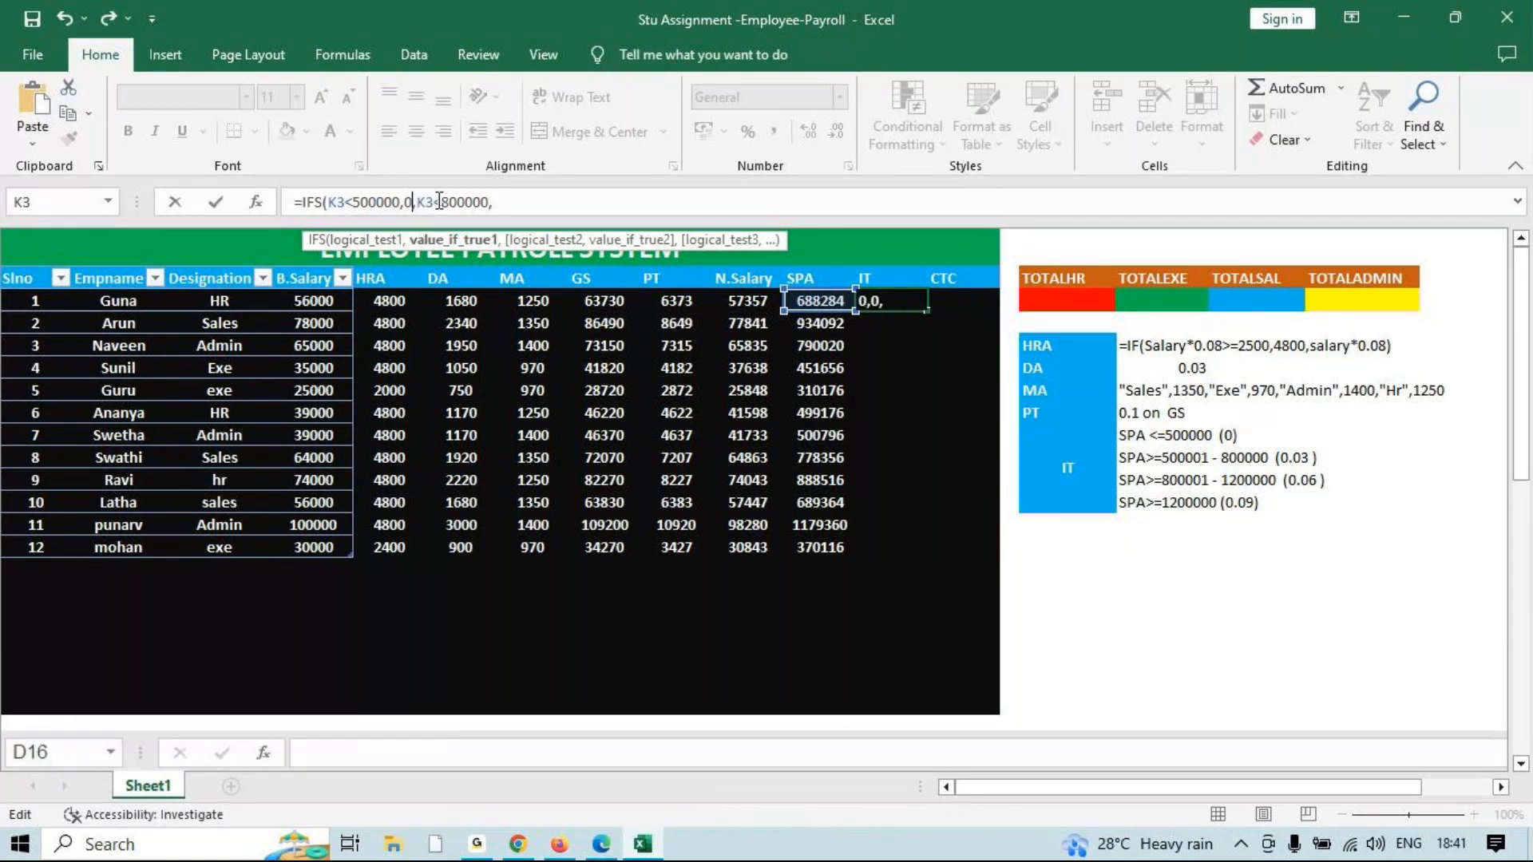
# Continue the L3 formula with 0.03*K3 for the K3<800000 test and a third test, K3<1200000, returning K3*0.06.
pyautogui.click(554, 201)
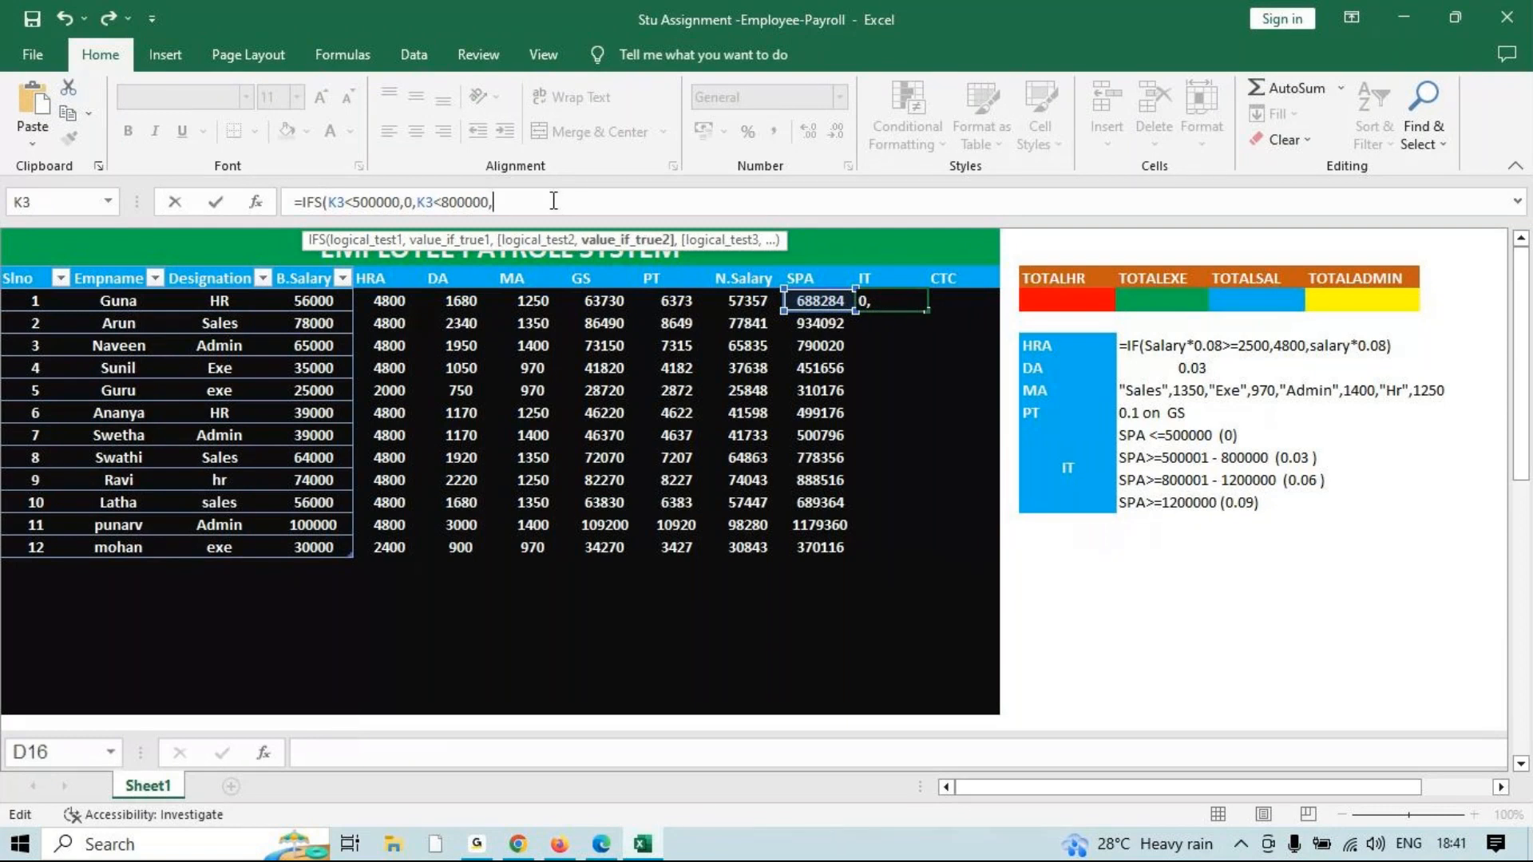
pyautogui.write('0.03*k3')
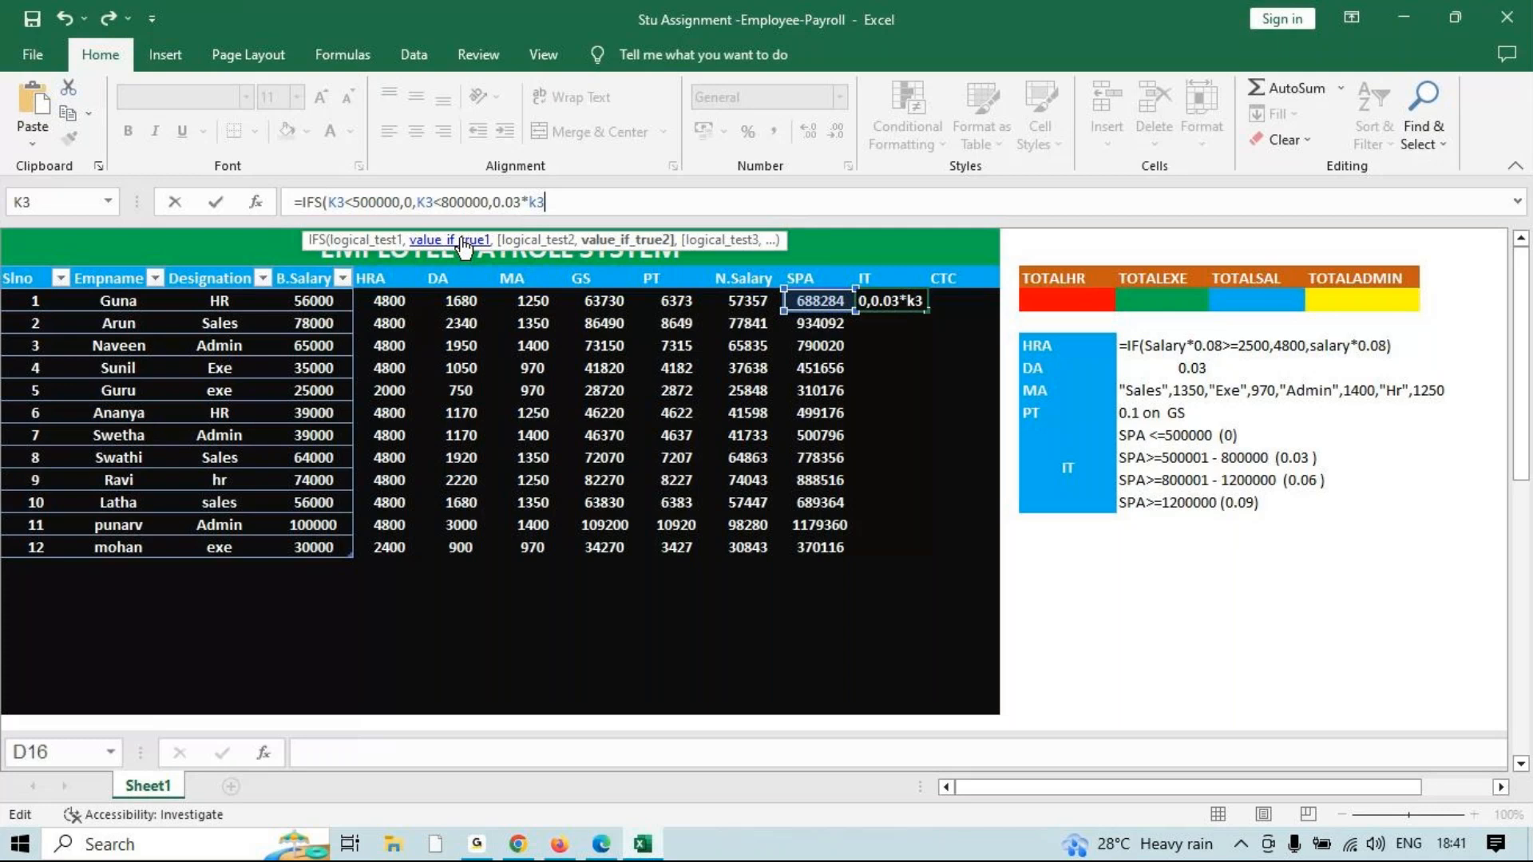
pyautogui.write(',')
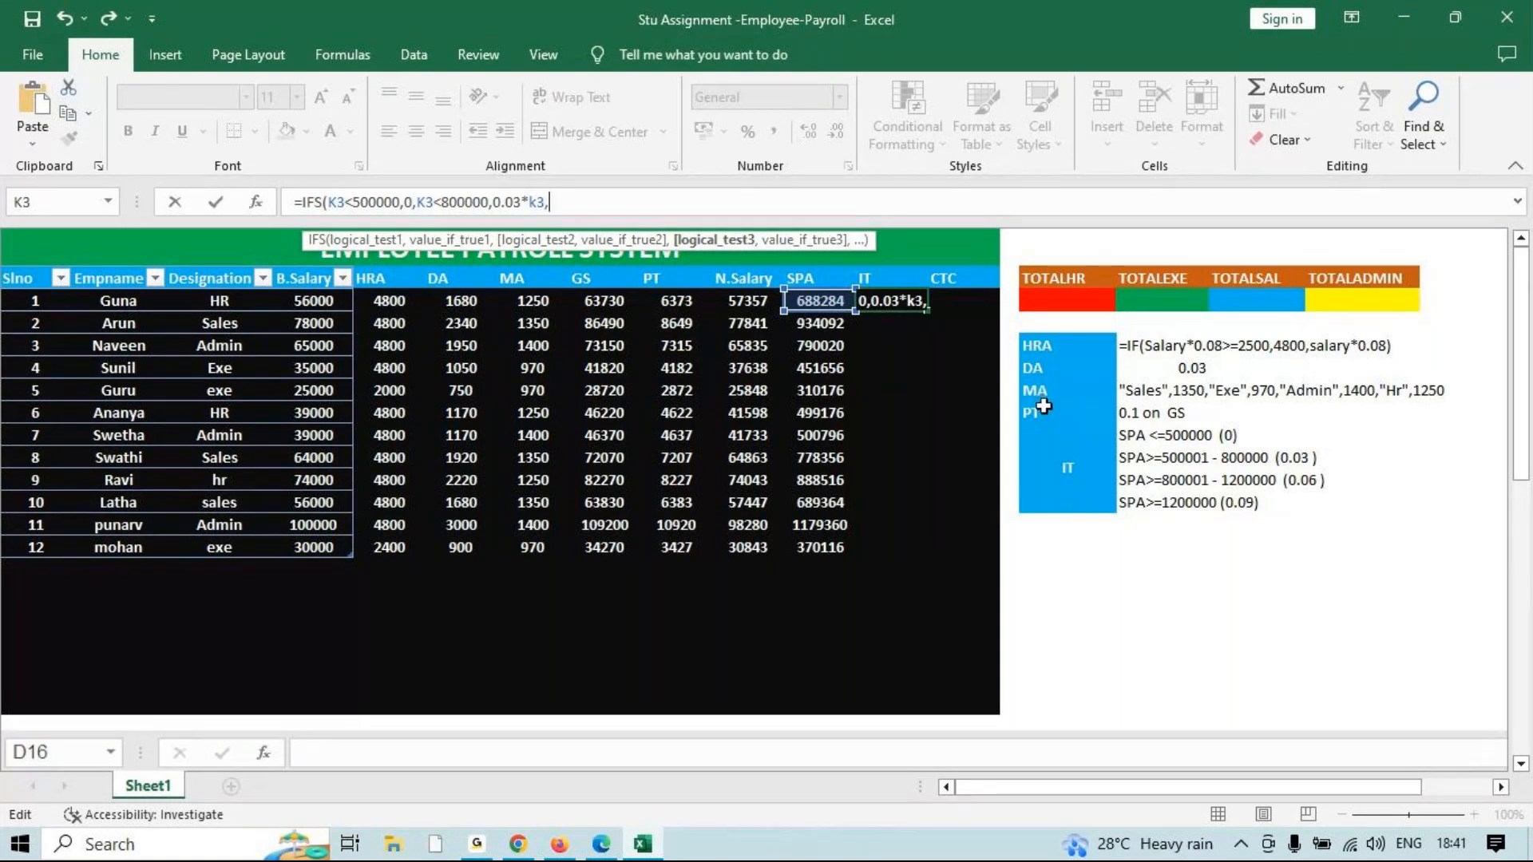
pyautogui.write('k3')
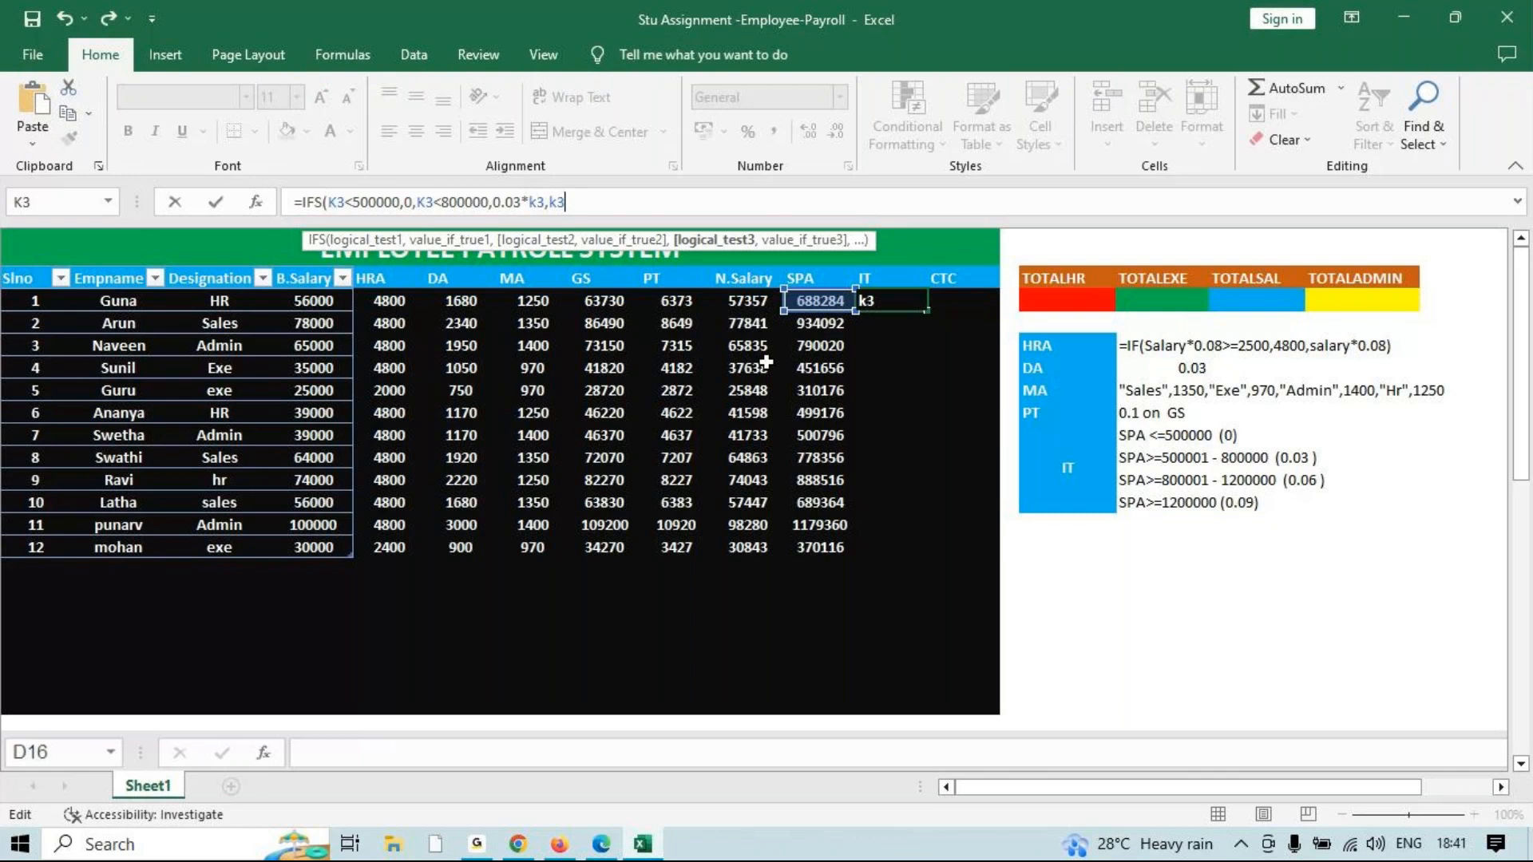
pyautogui.write('<1200000,')
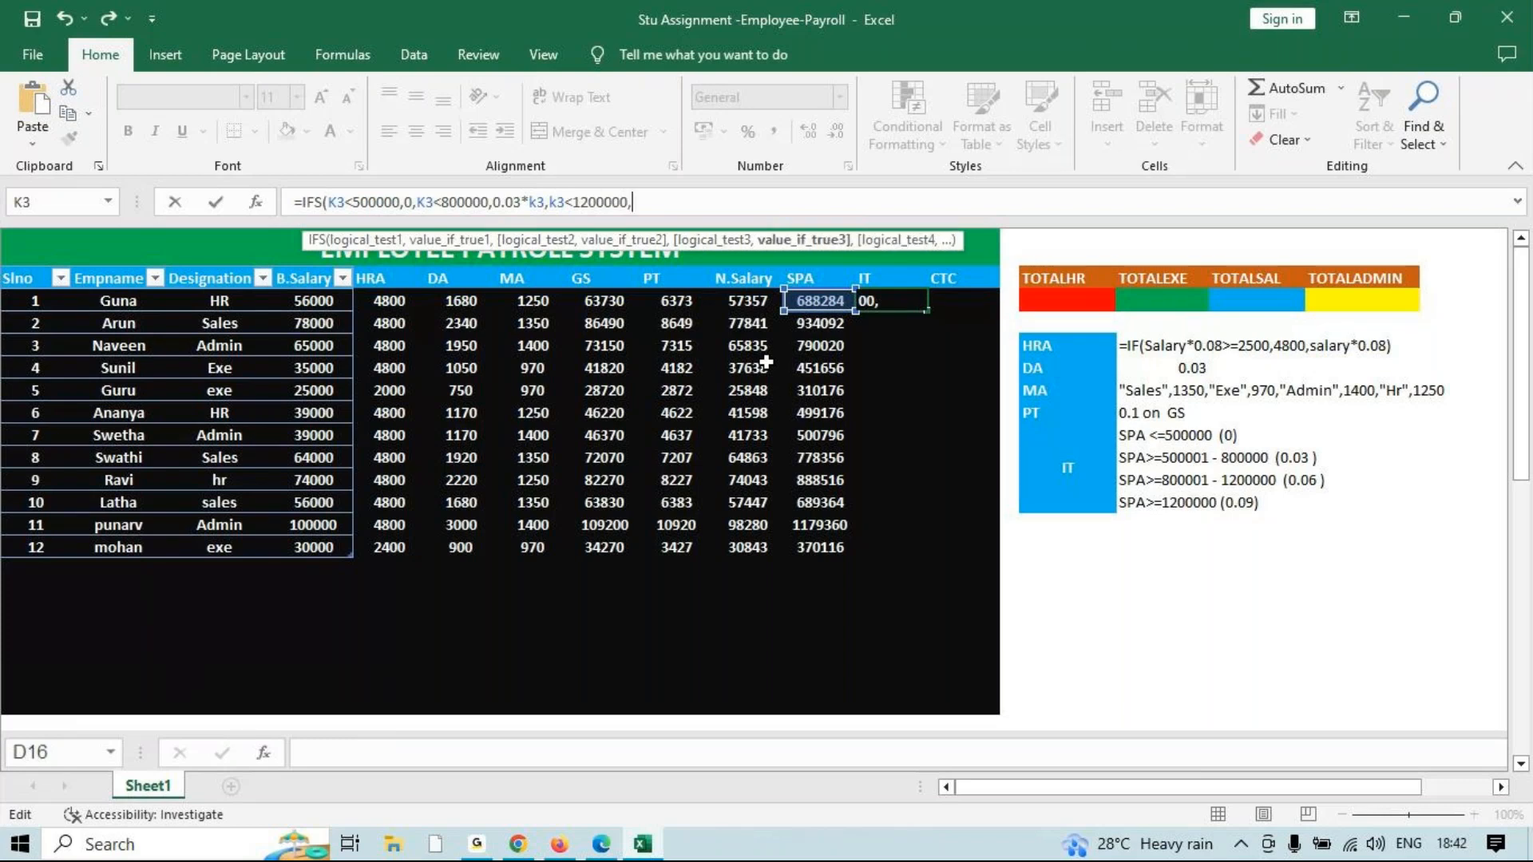
pyautogui.write('k3*0.06,')
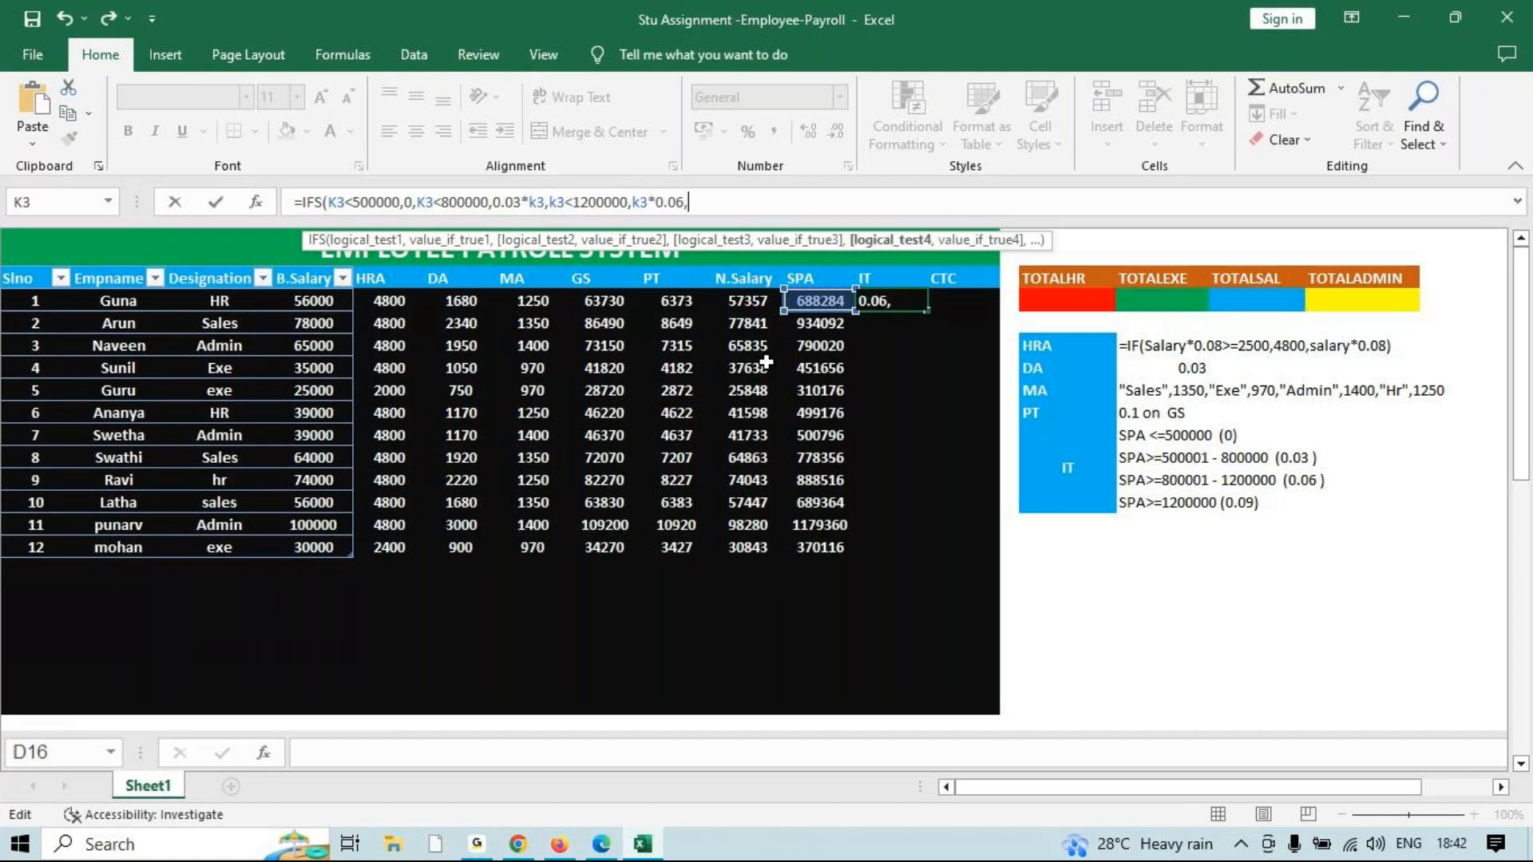
# Complete the L3 formula with the test K3>=1200000 returning 0.09*K3, and fill it down for all twelve employees.
pyautogui.write('k3>=1200000')
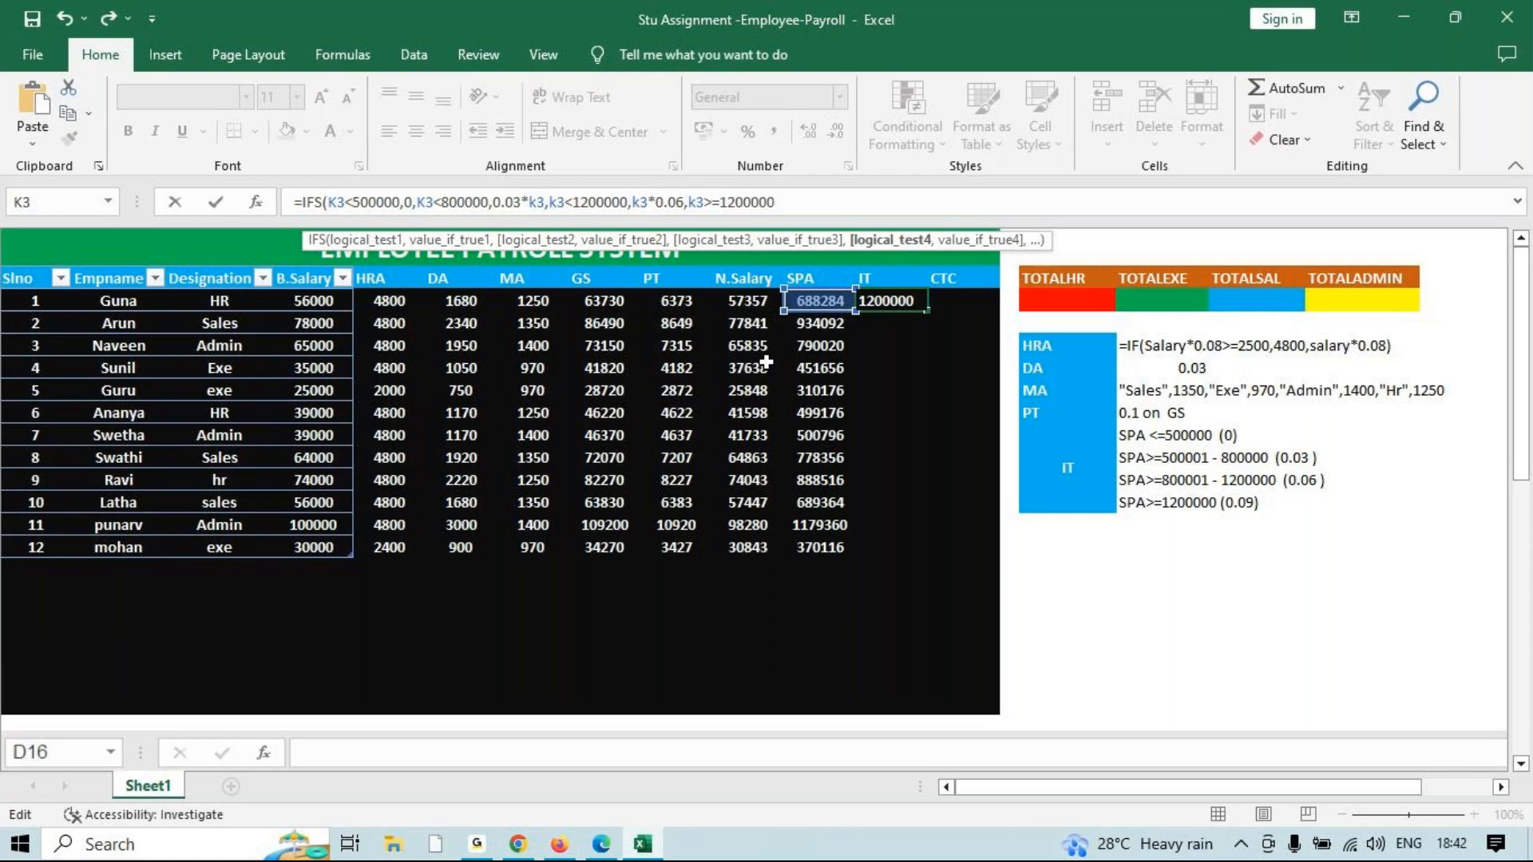
pyautogui.write(',0.0')
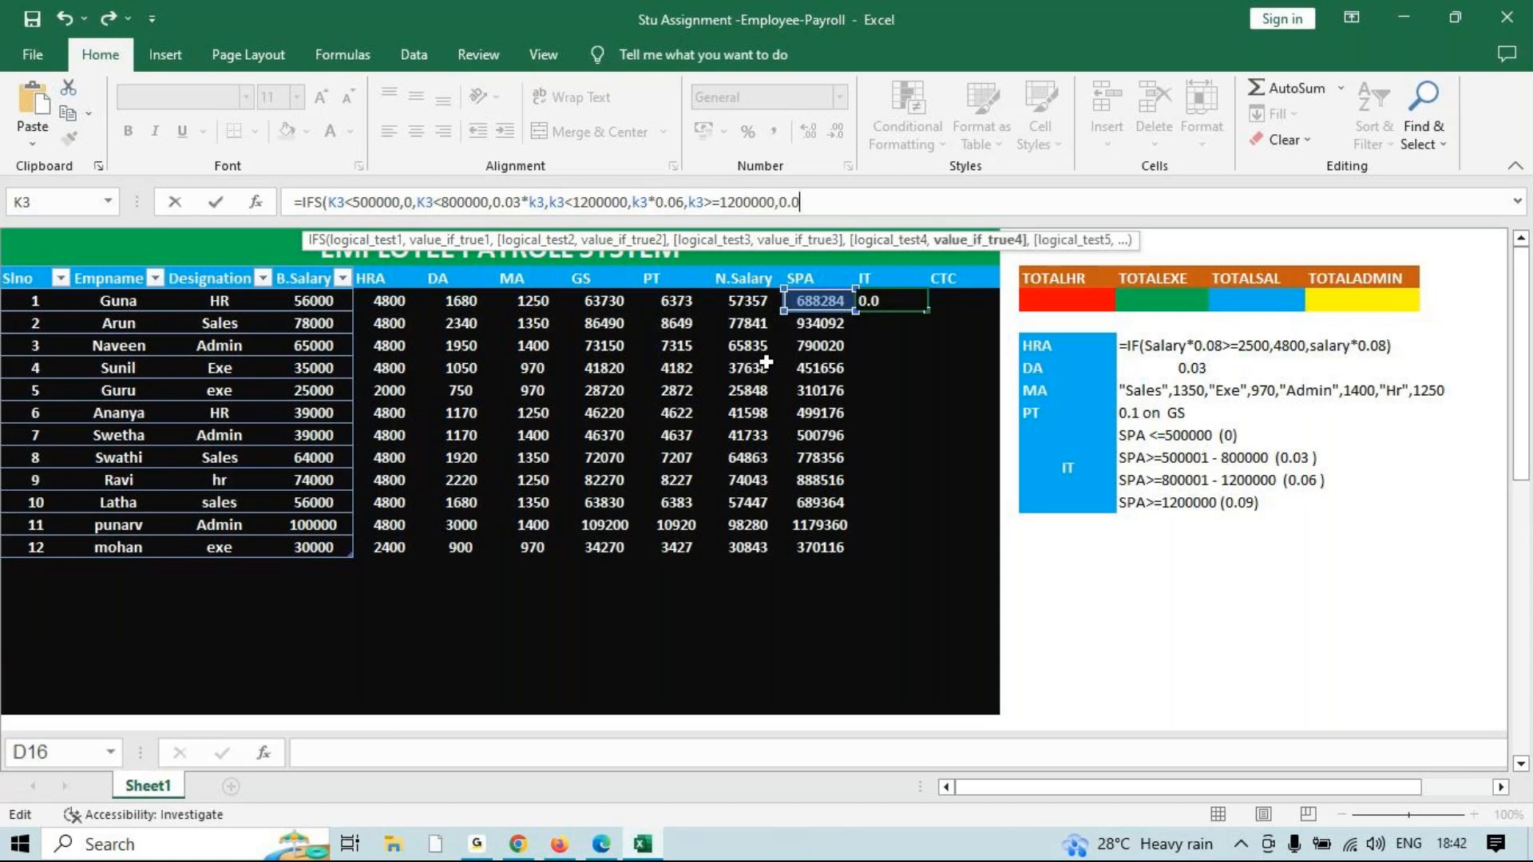
pyautogui.write('9*k3)')
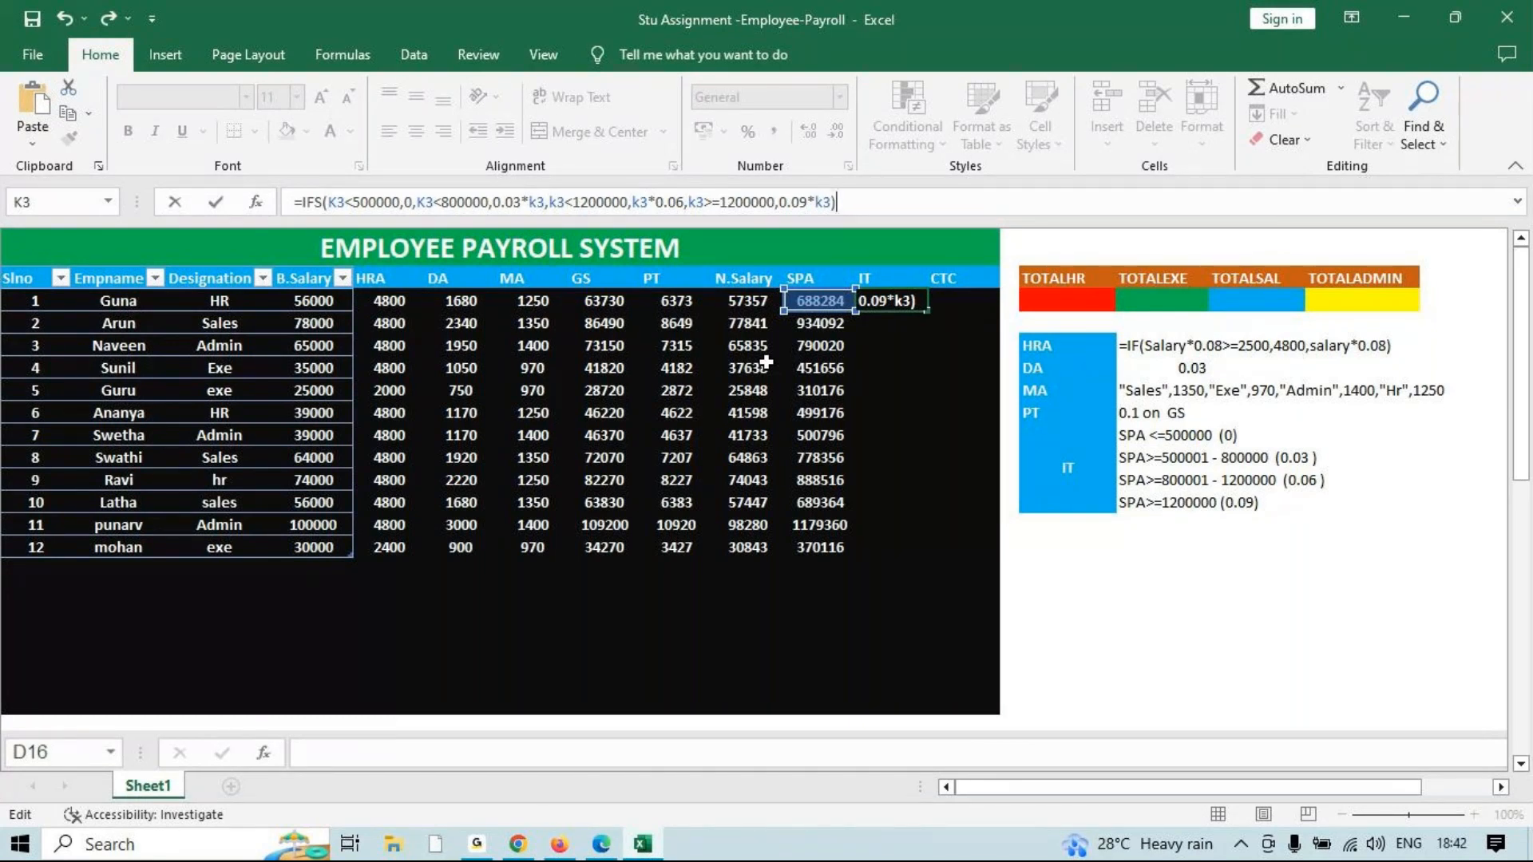
pyautogui.press('Return')
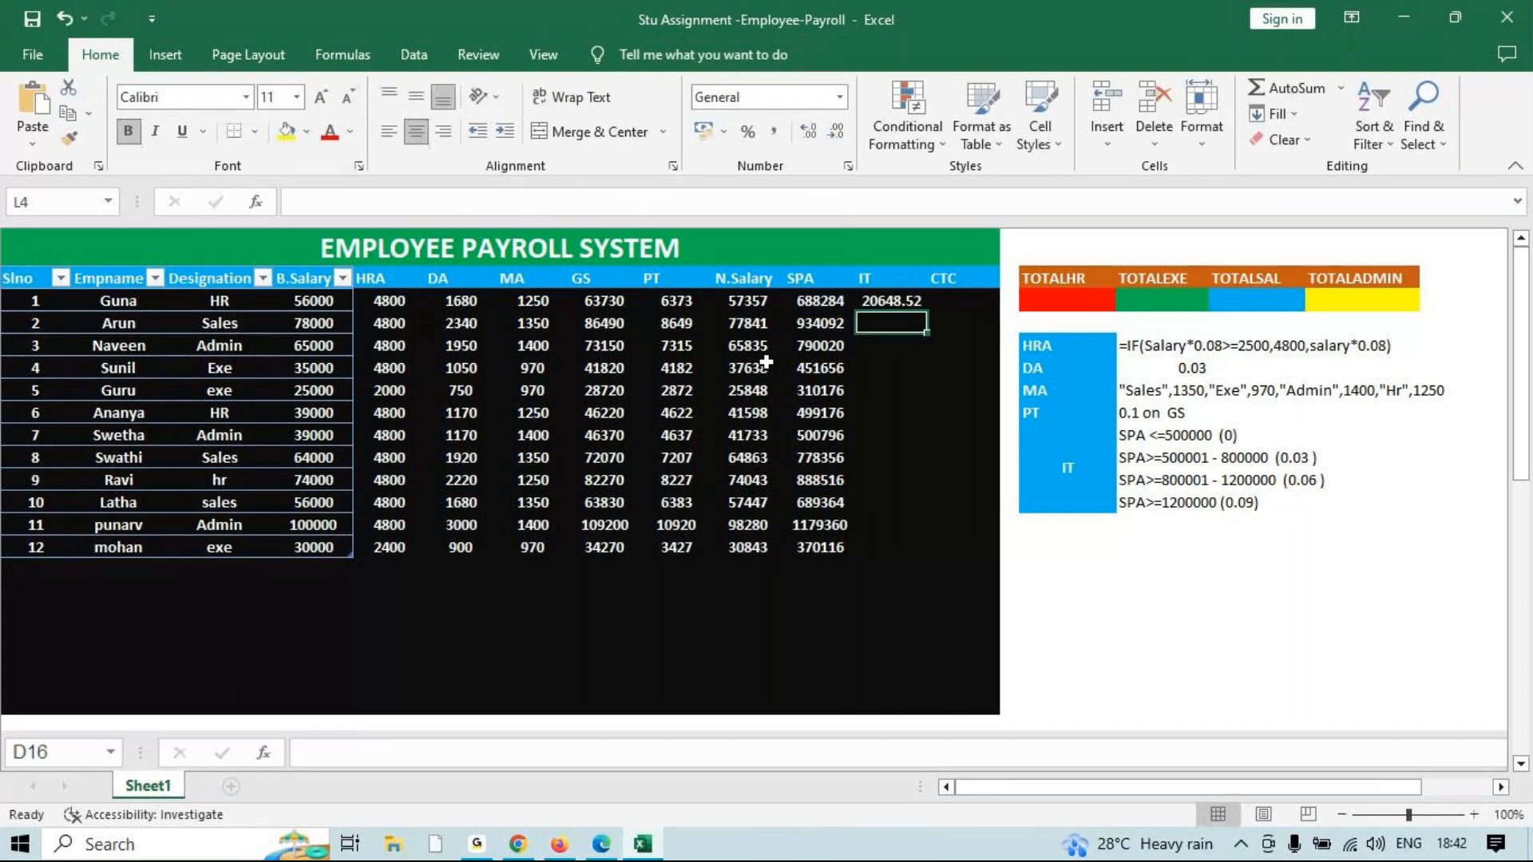
pyautogui.click(893, 300)
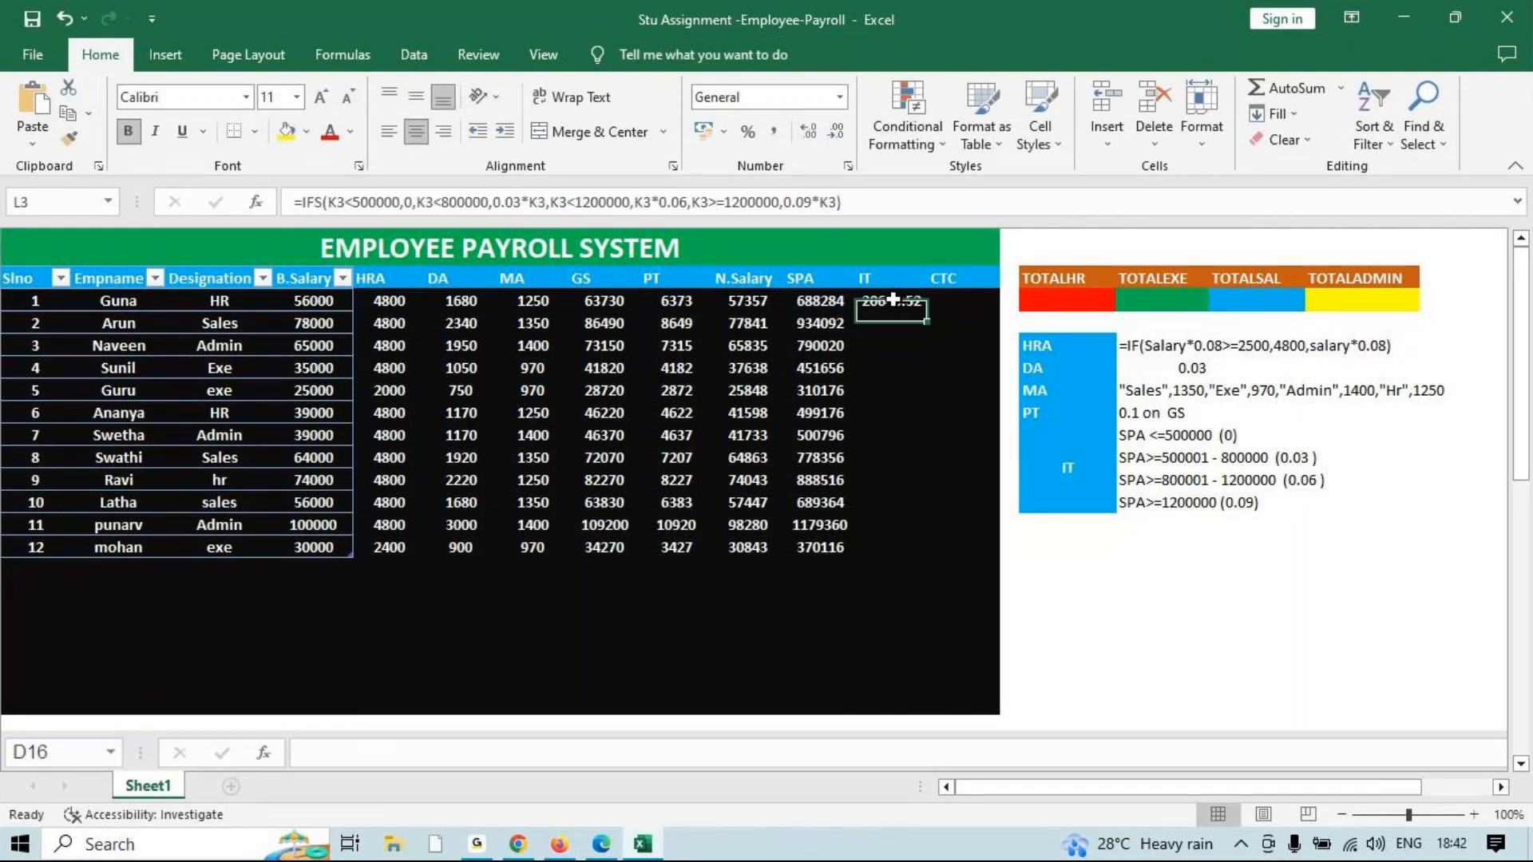
pyautogui.moveTo(926, 320); pyautogui.dragTo(904, 564)
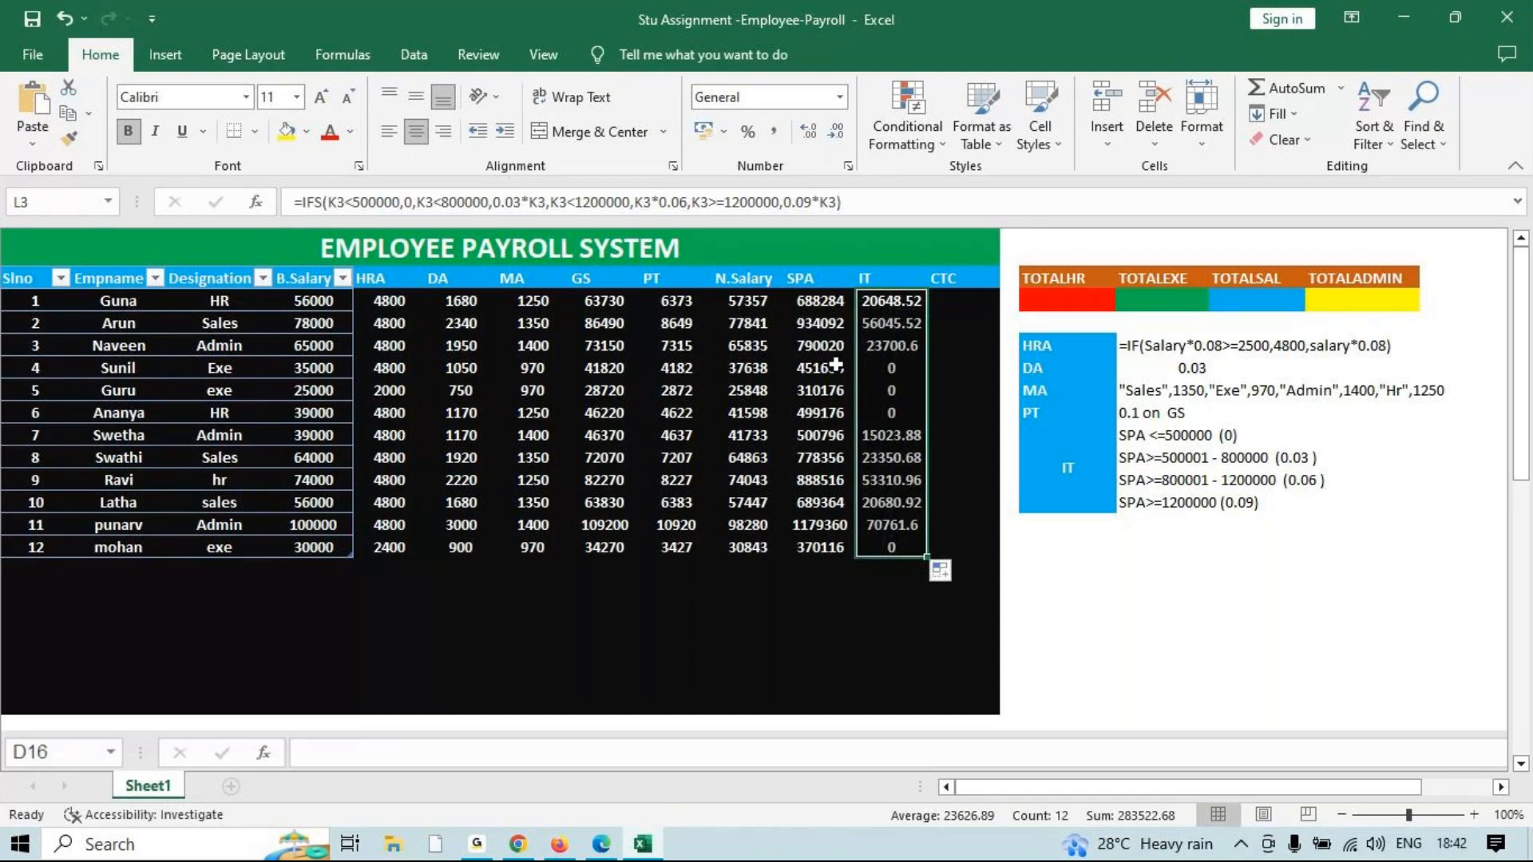
# Examine the SPA and IT values of employees 4 to 6 and the full IFS formula in L3.
pyautogui.moveTo(834, 365); pyautogui.dragTo(884, 410)
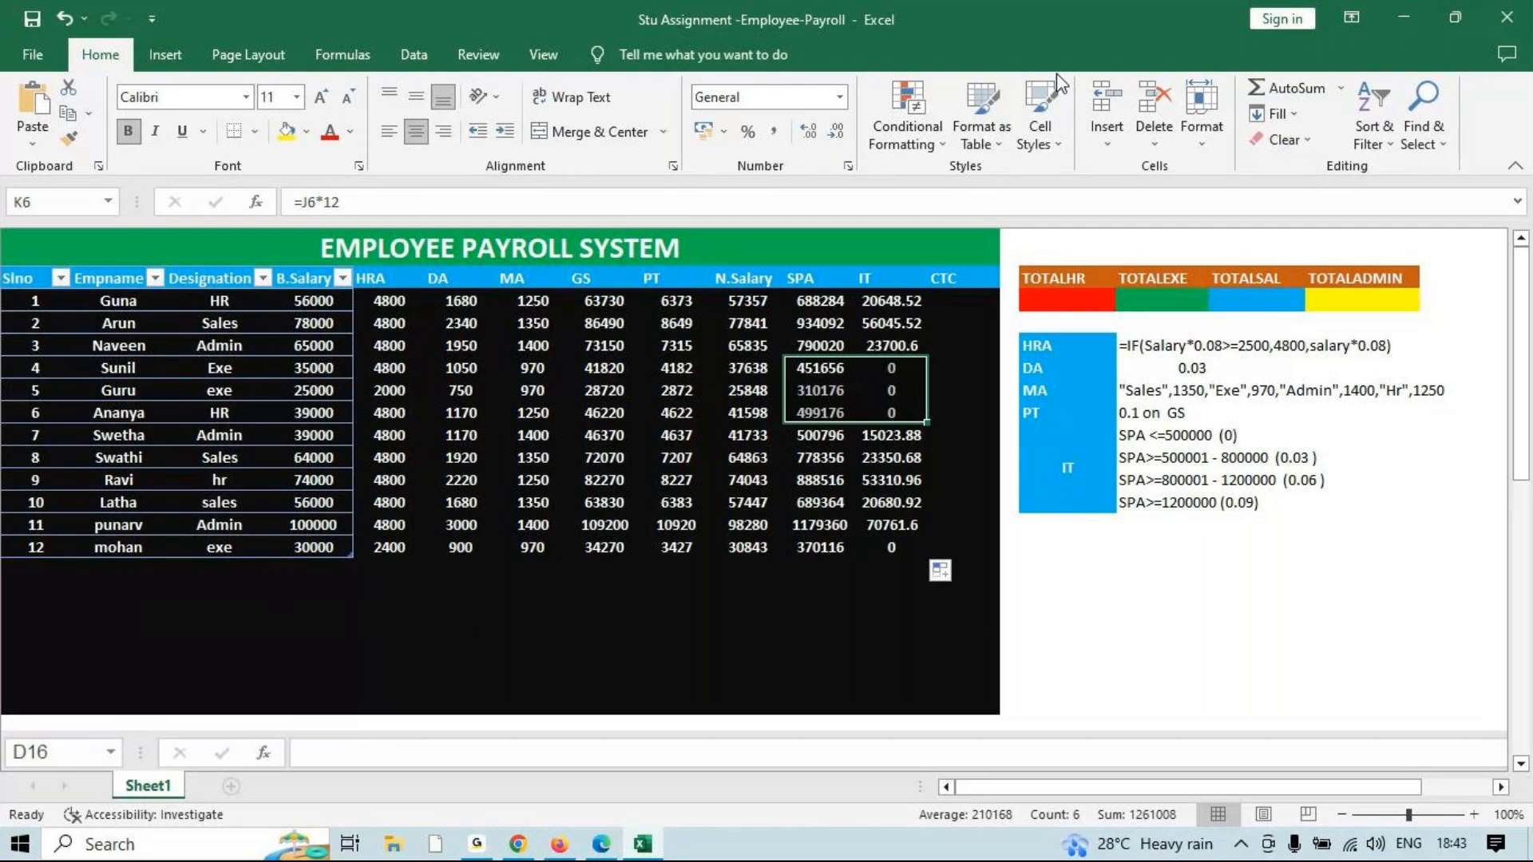
pyautogui.click(893, 301)
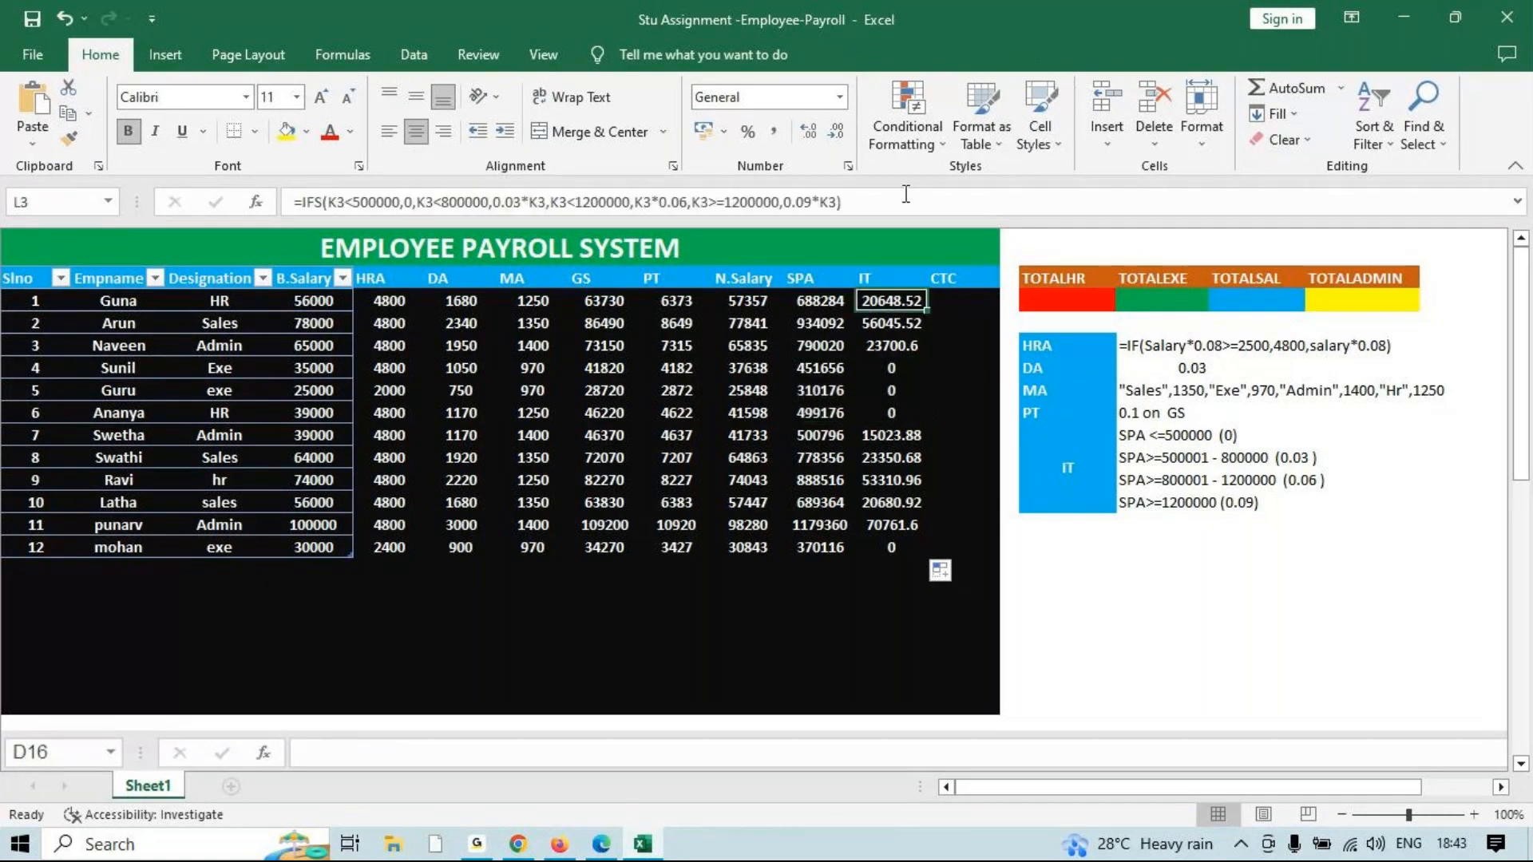
pyautogui.moveTo(905, 197); pyautogui.dragTo(107, 69)
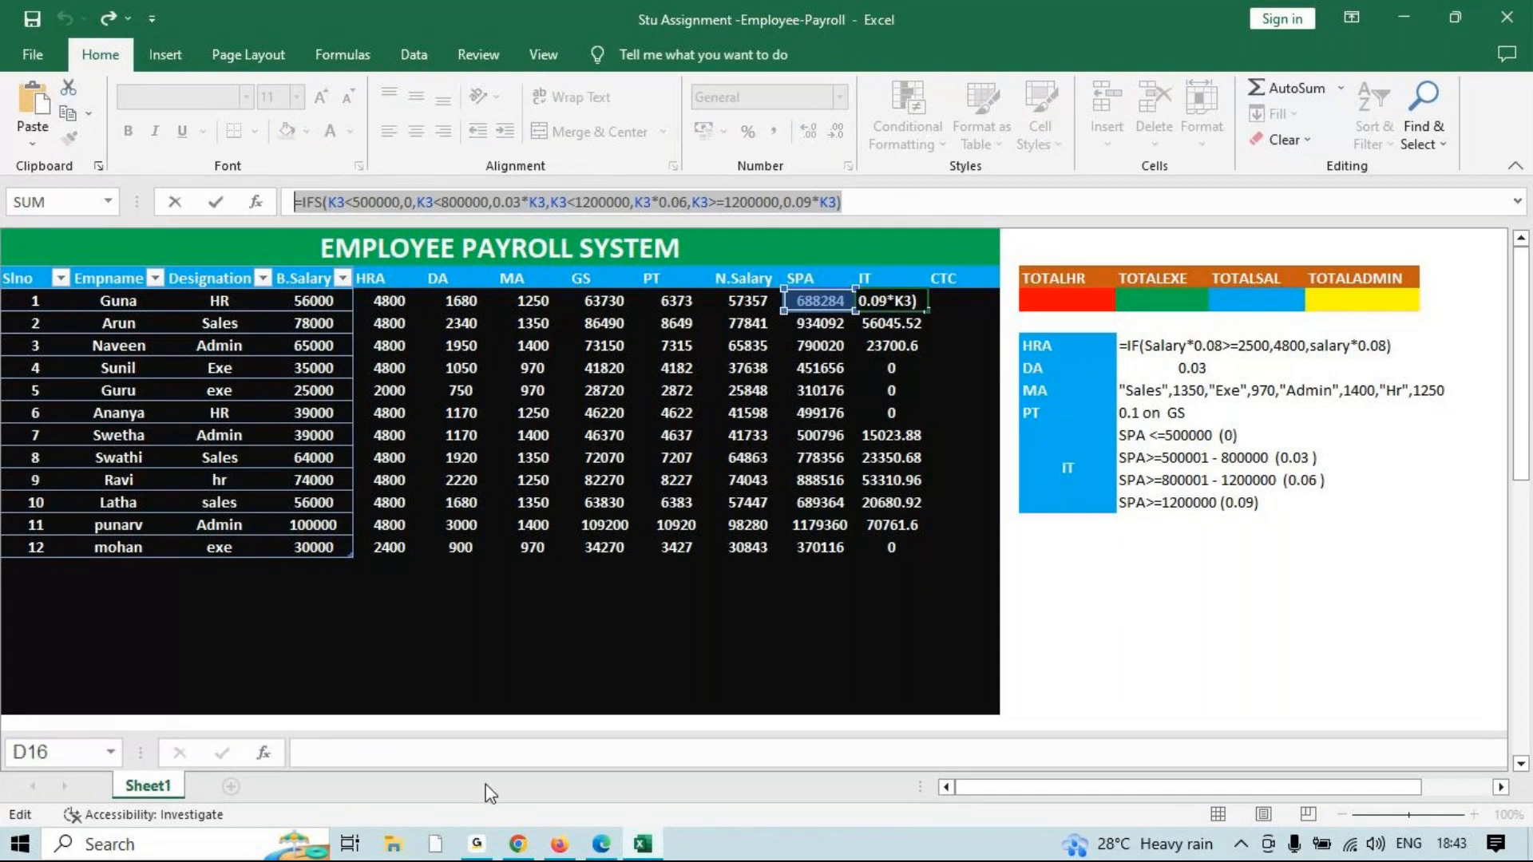
pyautogui.click(476, 844)
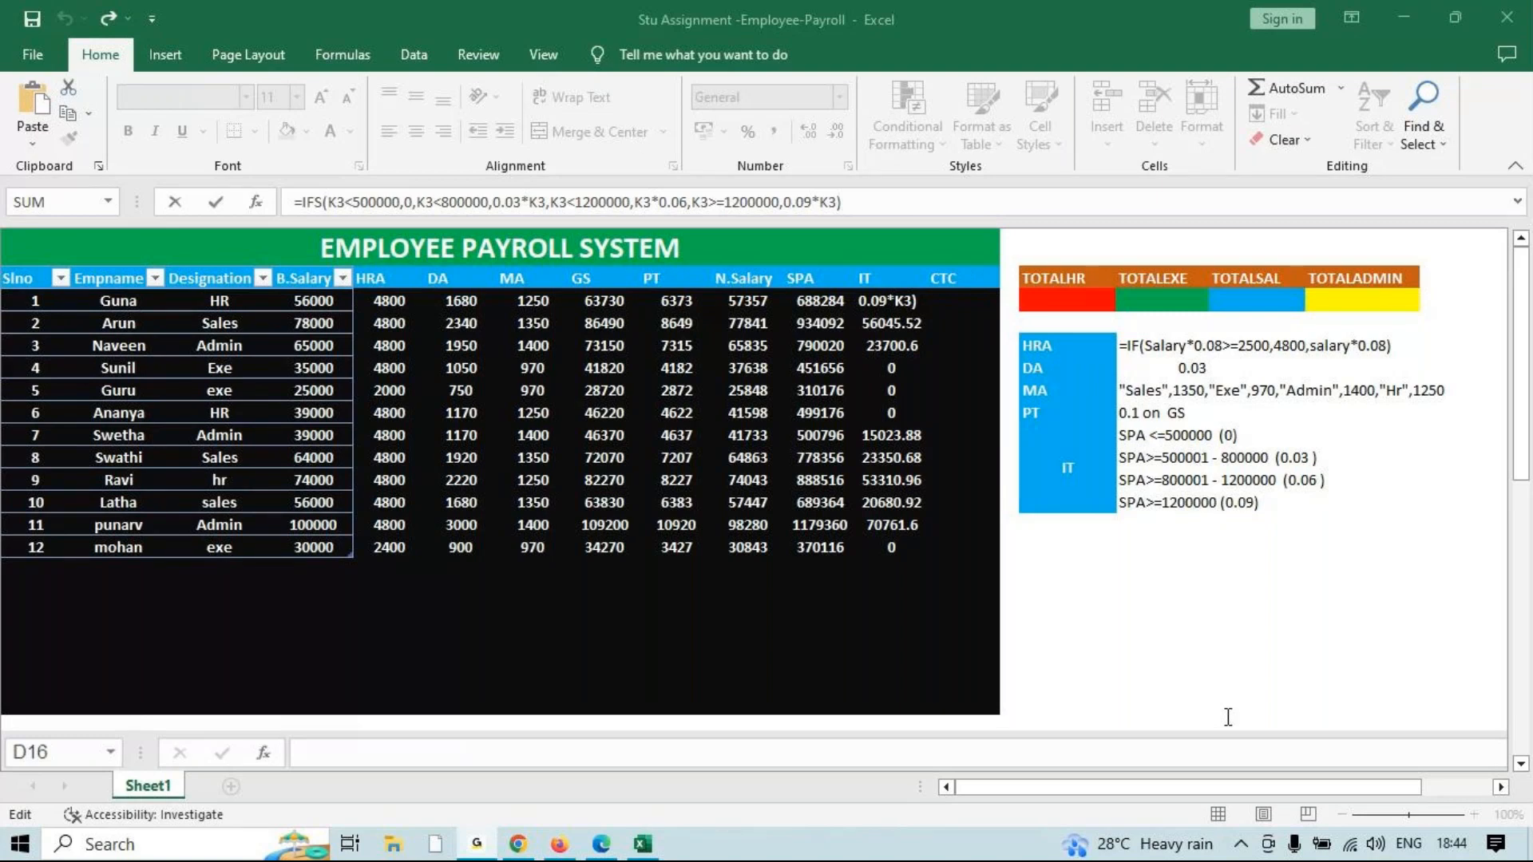
pyautogui.hotkey('shift', 'Home')
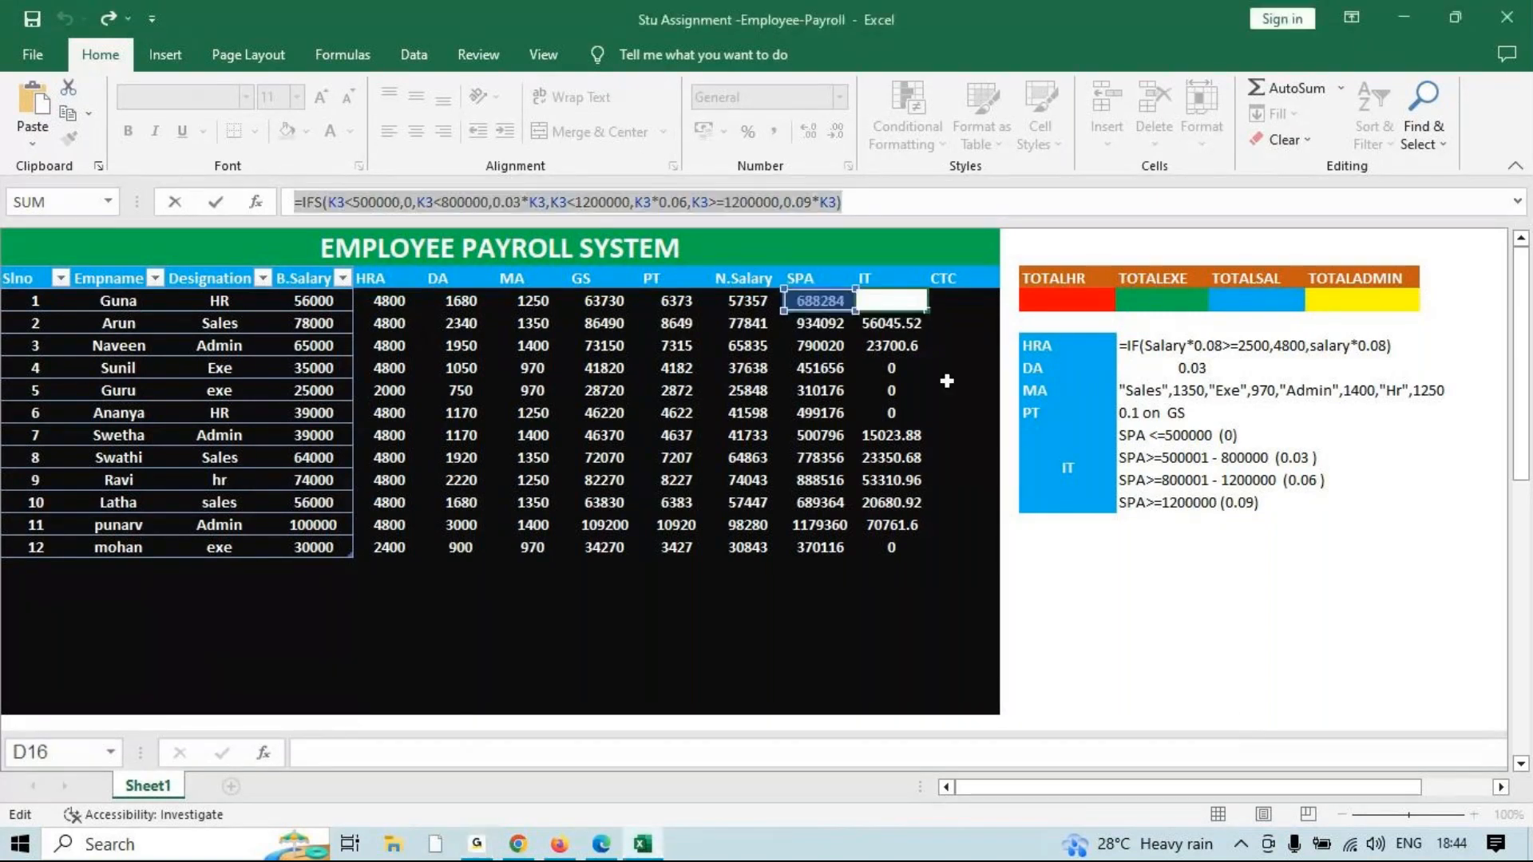
pyautogui.hotkey('ctrl', 'Return')
# Calculate the first employee's CTC in M3 as =K3-L3 and fill the formula down for all twelve employees.
pyautogui.click(962, 301)
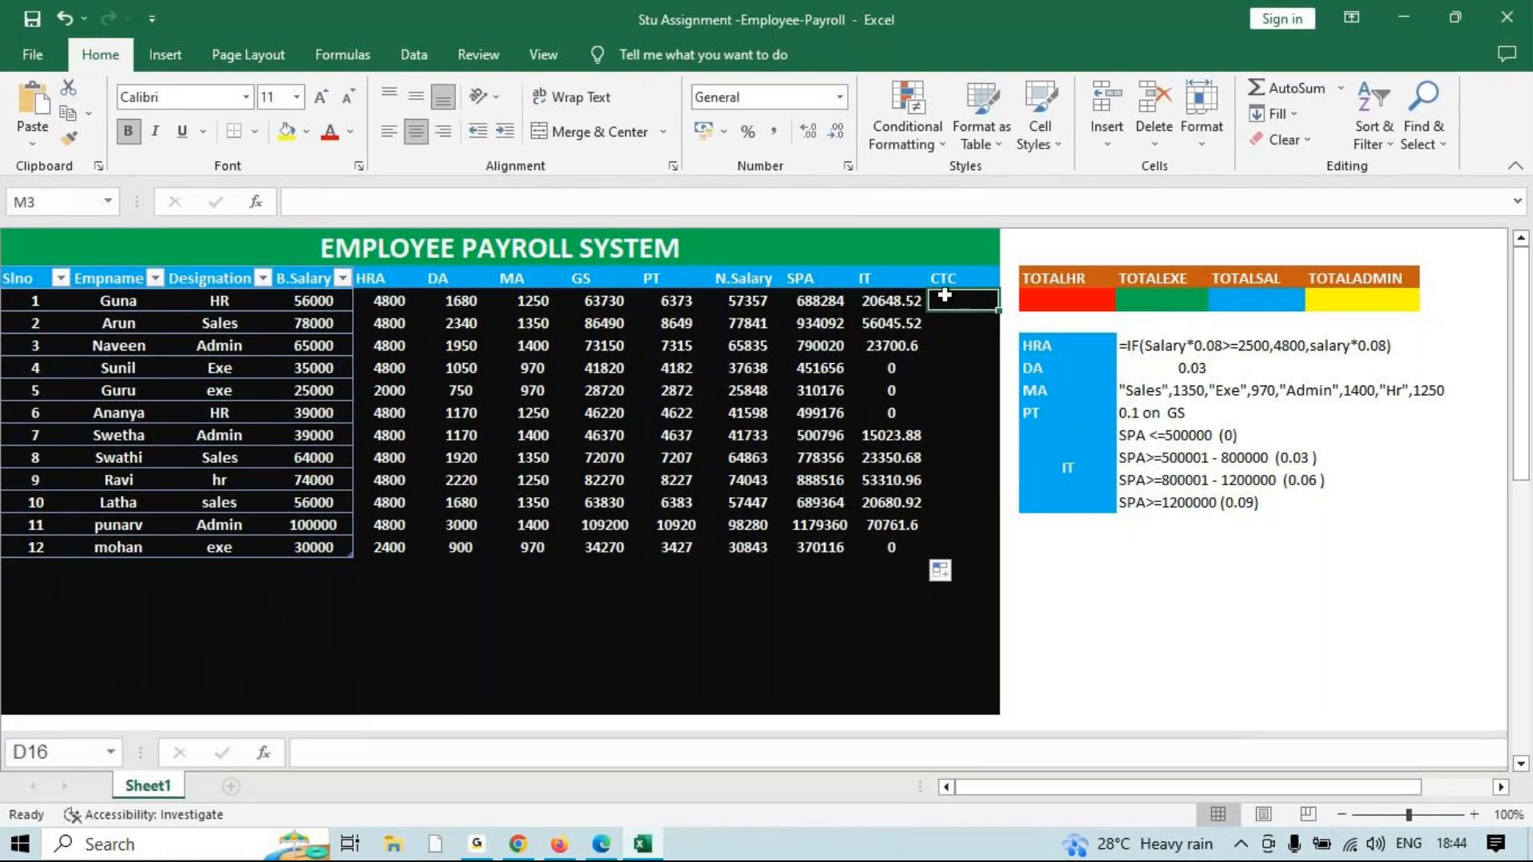
pyautogui.write('=')
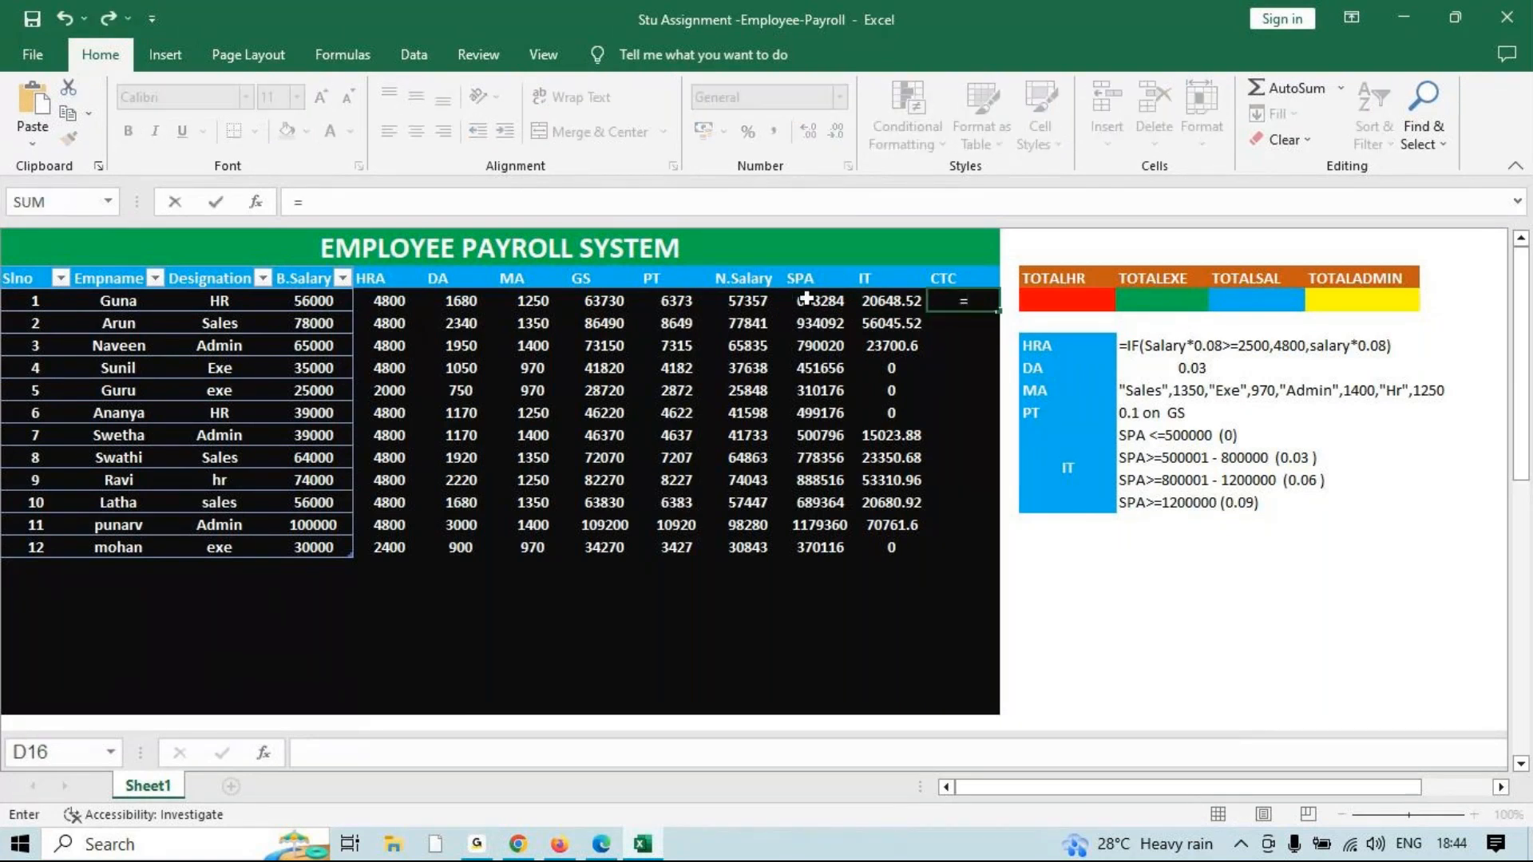
pyautogui.click(796, 301)
pyautogui.write('-')
pyautogui.click(877, 303)
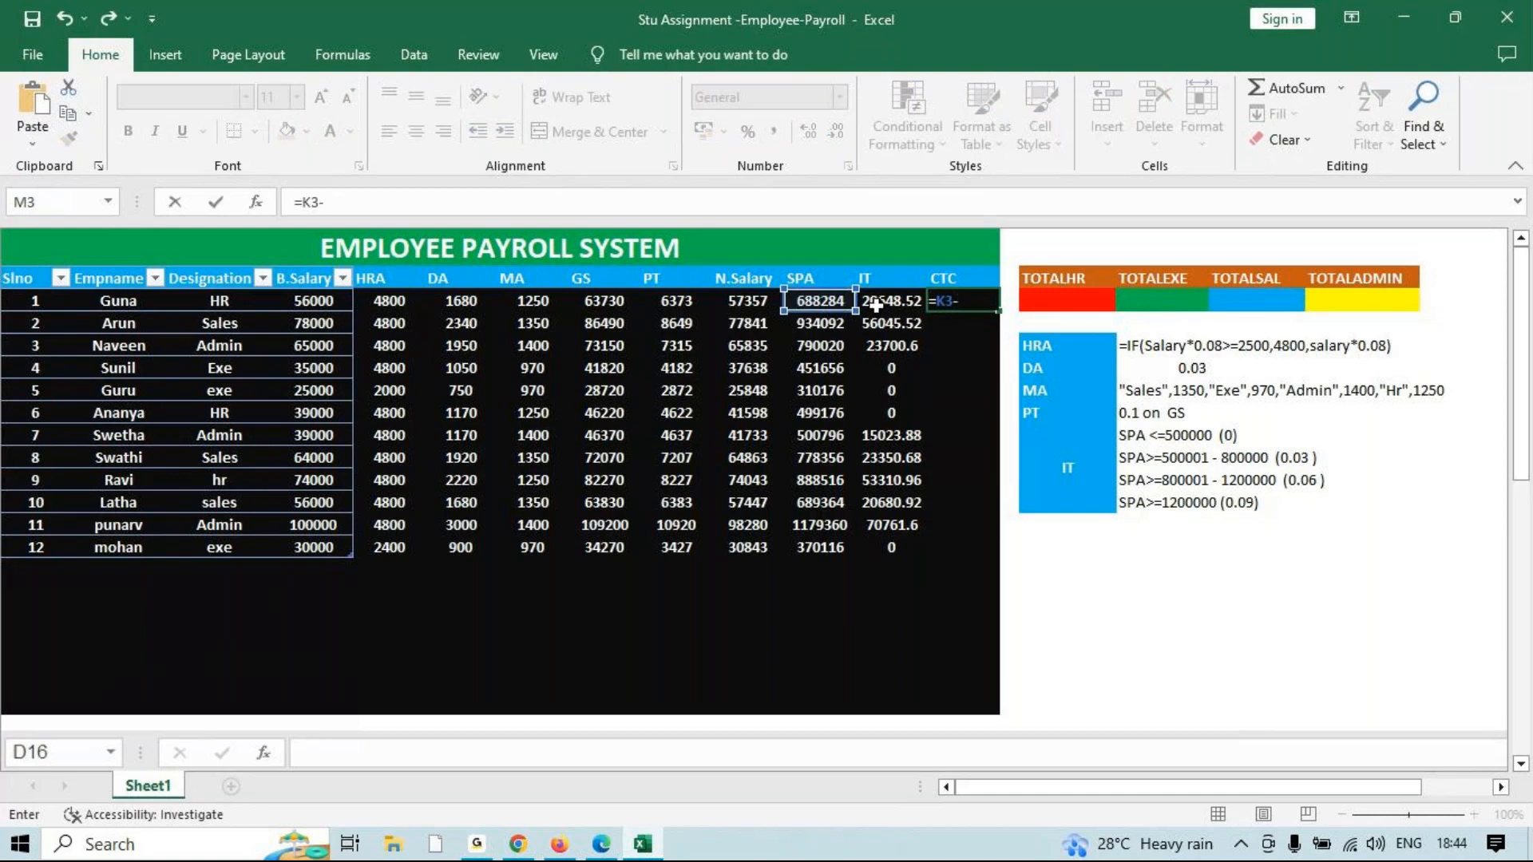
pyautogui.press('Return')
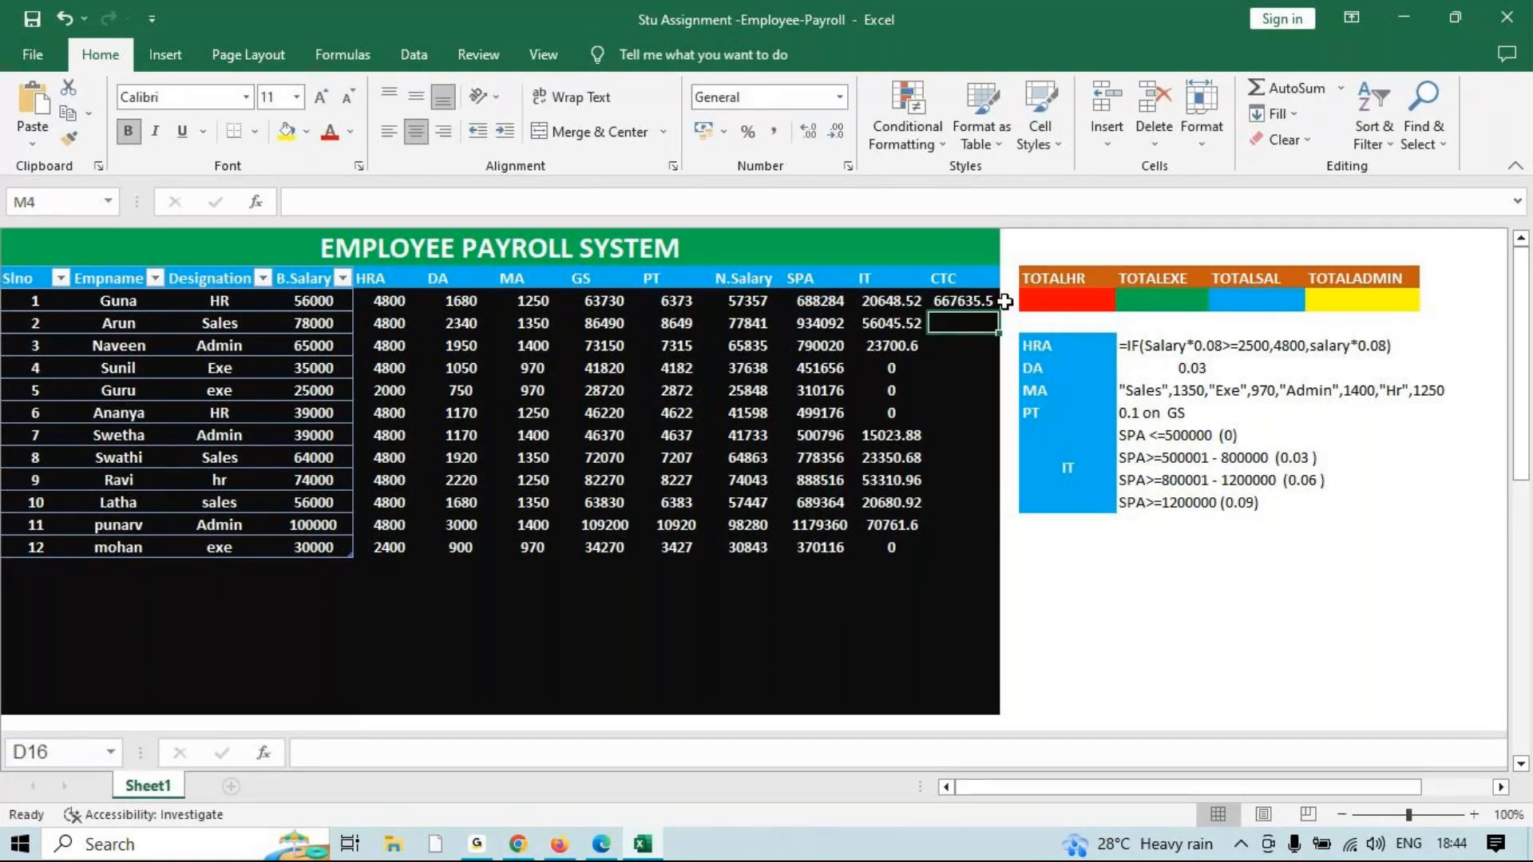
pyautogui.click(966, 301)
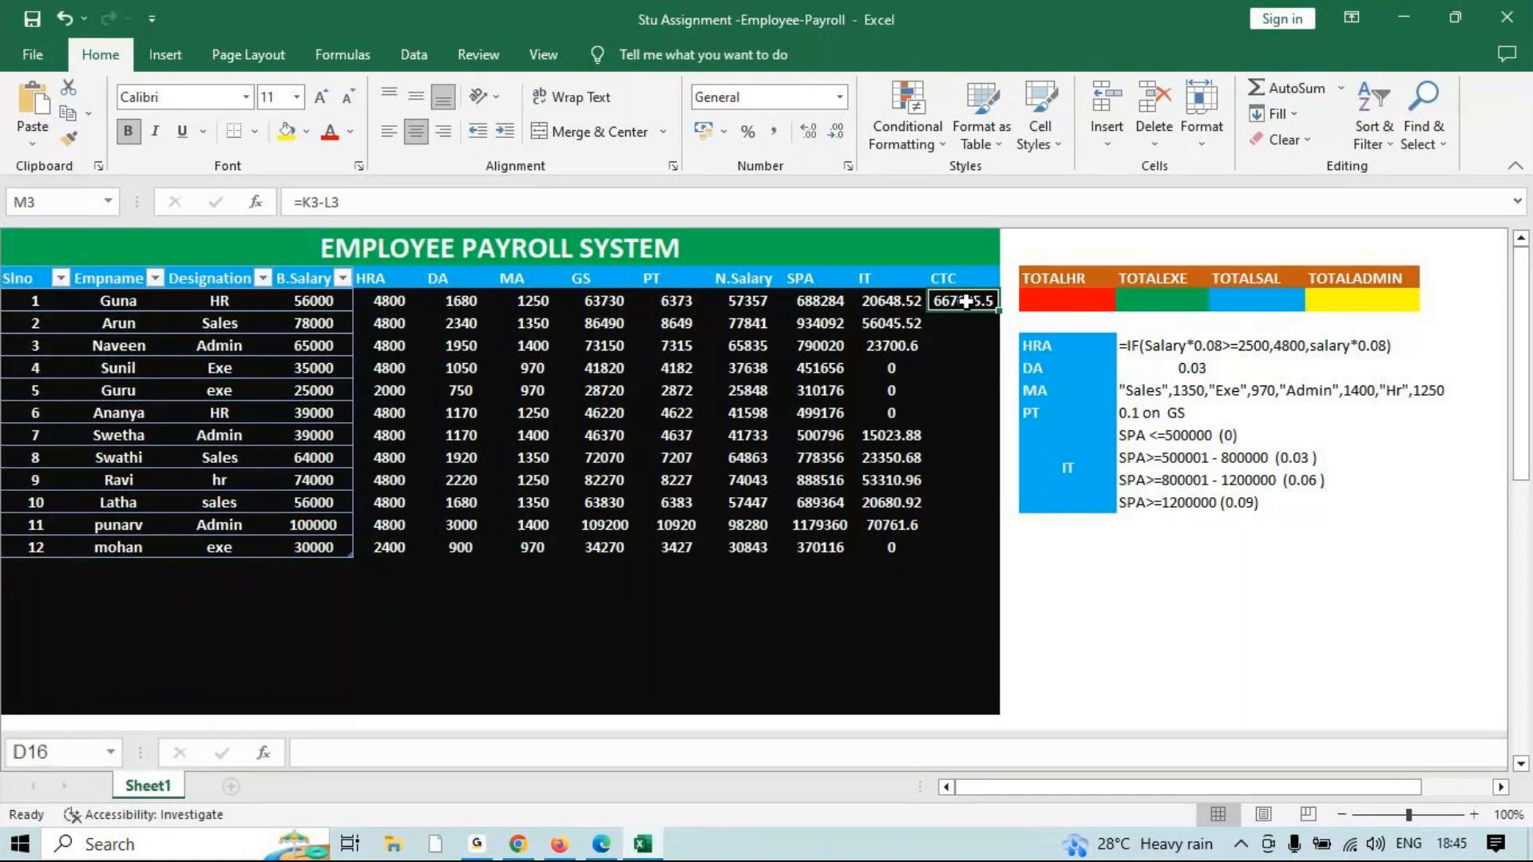
pyautogui.doubleClick(998, 312)
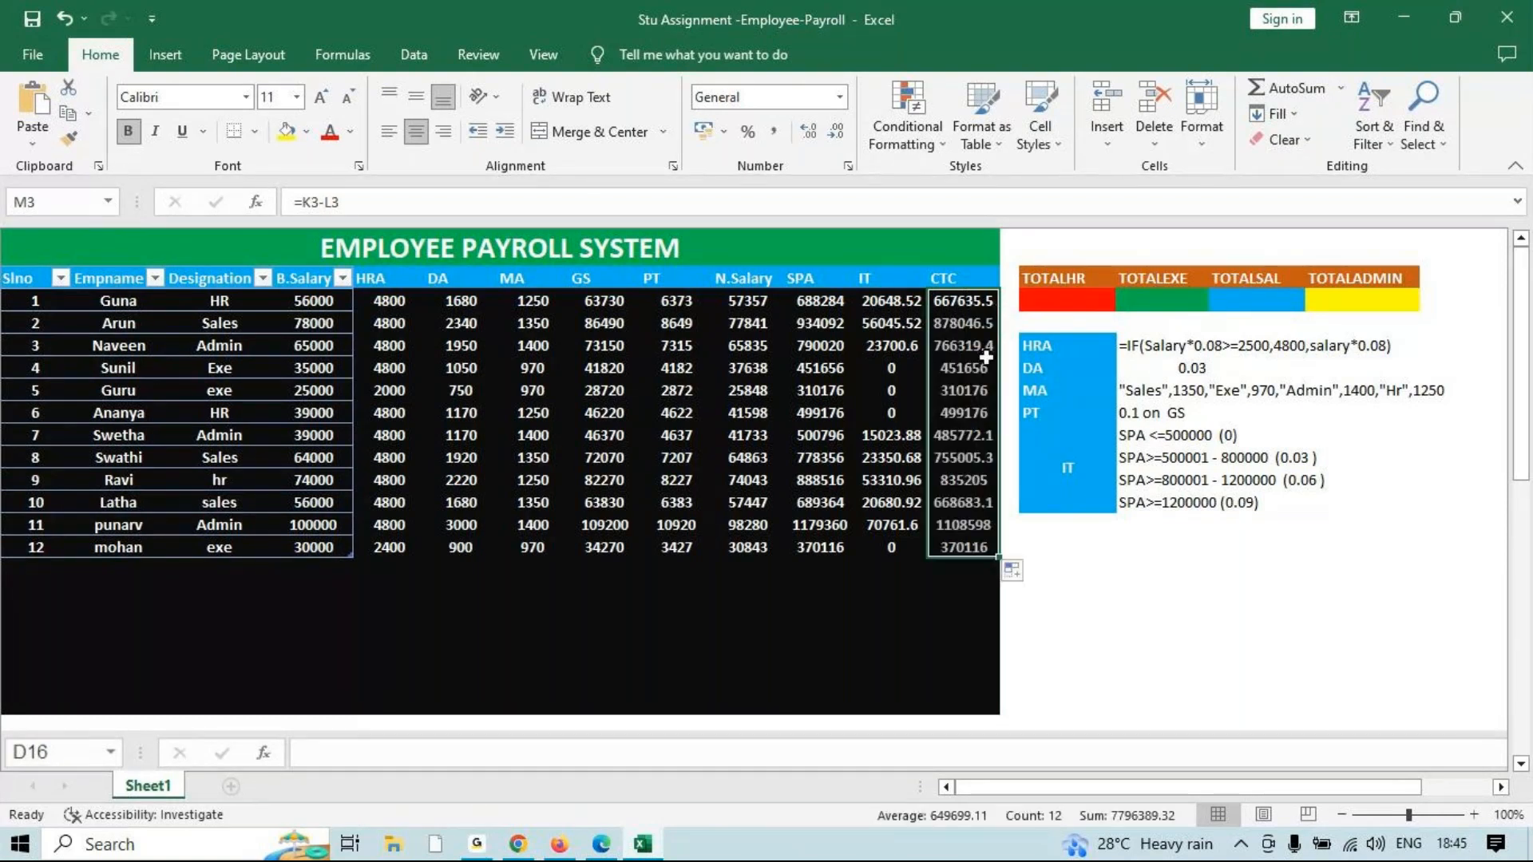
# Total the CTC of HR employees in O3 using SUMIF with the Designation column, the criterion "hr" and the CTC values.
pyautogui.click(1055, 300)
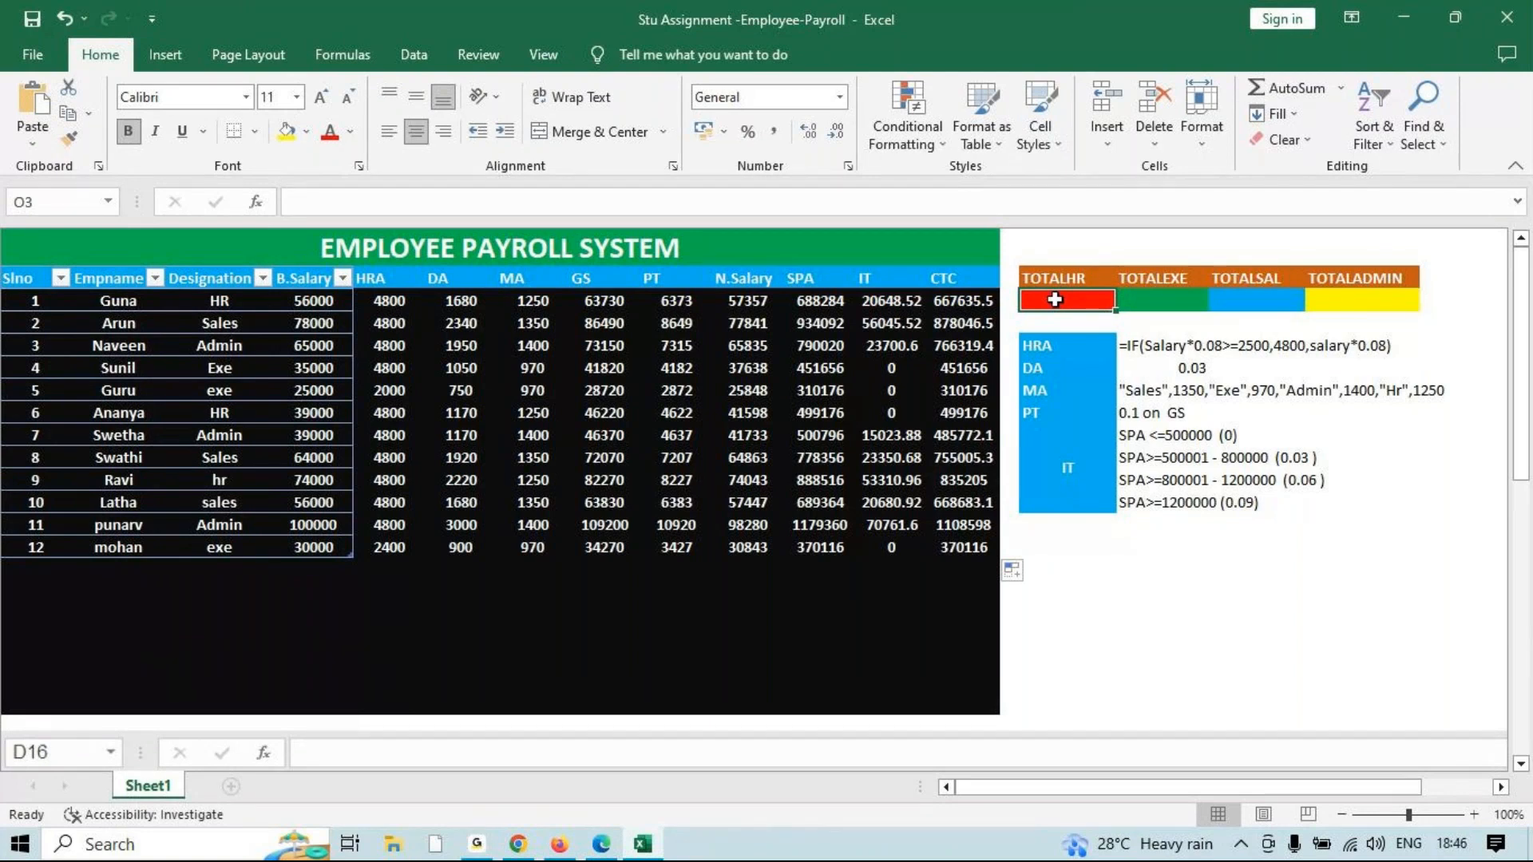
pyautogui.click(1054, 299)
pyautogui.write('=')
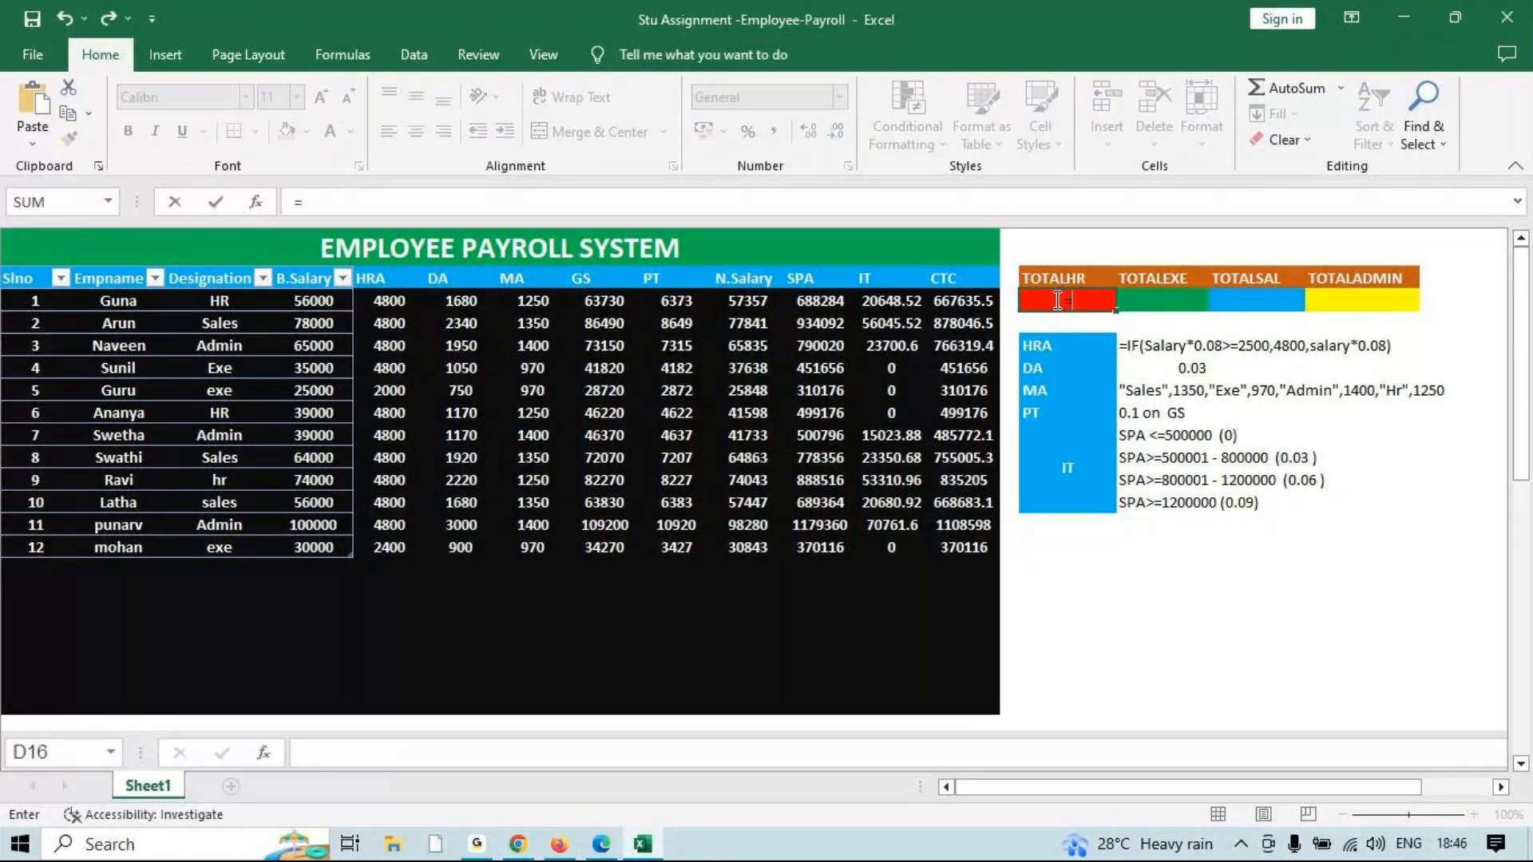
pyautogui.write('su')
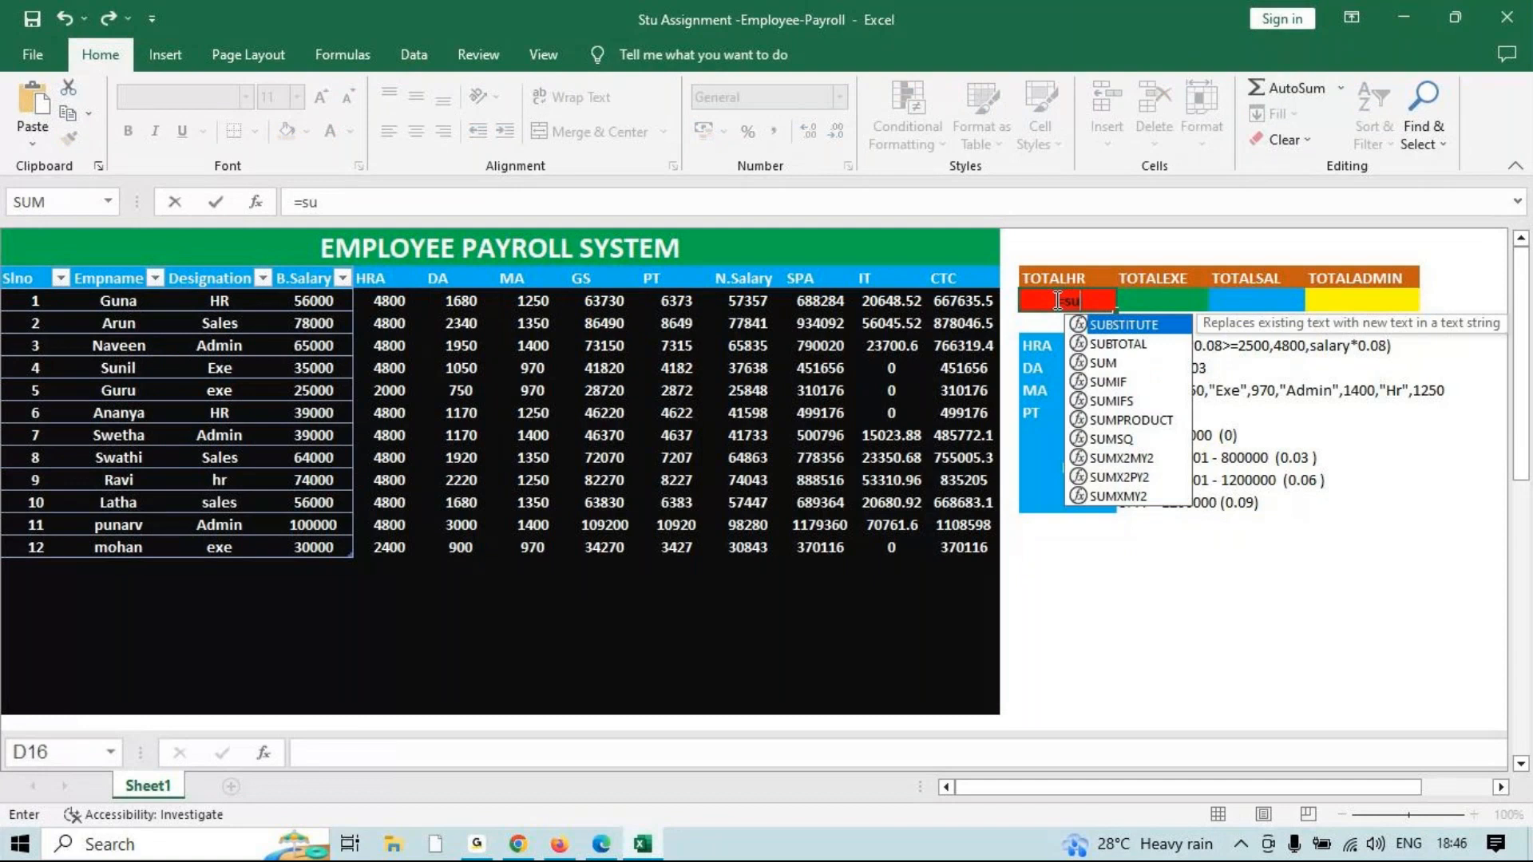
pyautogui.doubleClick(1108, 381)
pyautogui.moveTo(223, 302); pyautogui.dragTo(201, 549)
pyautogui.write(',')
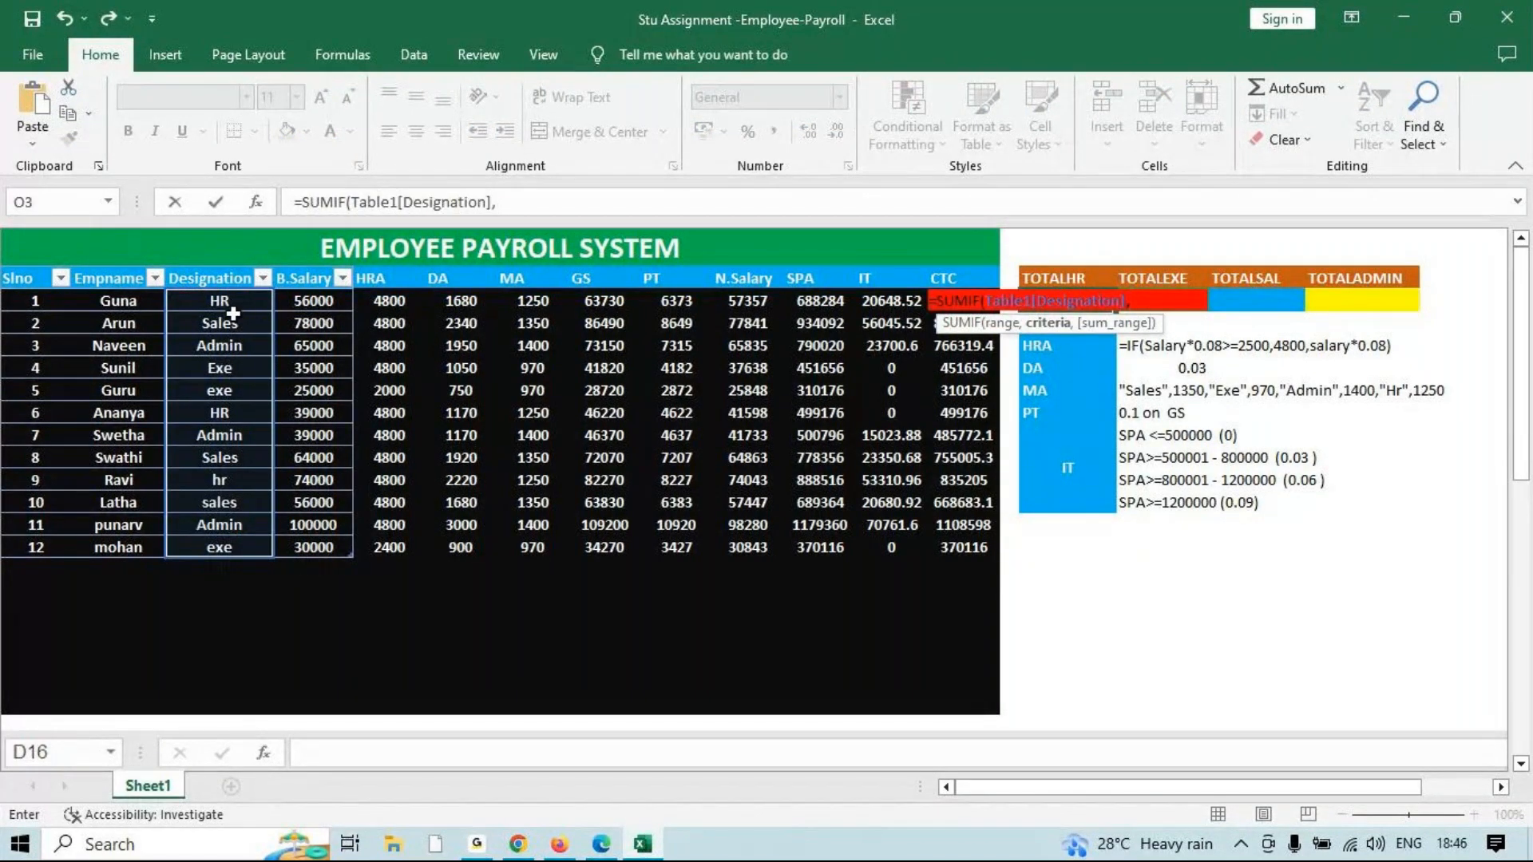
pyautogui.write('"hr",')
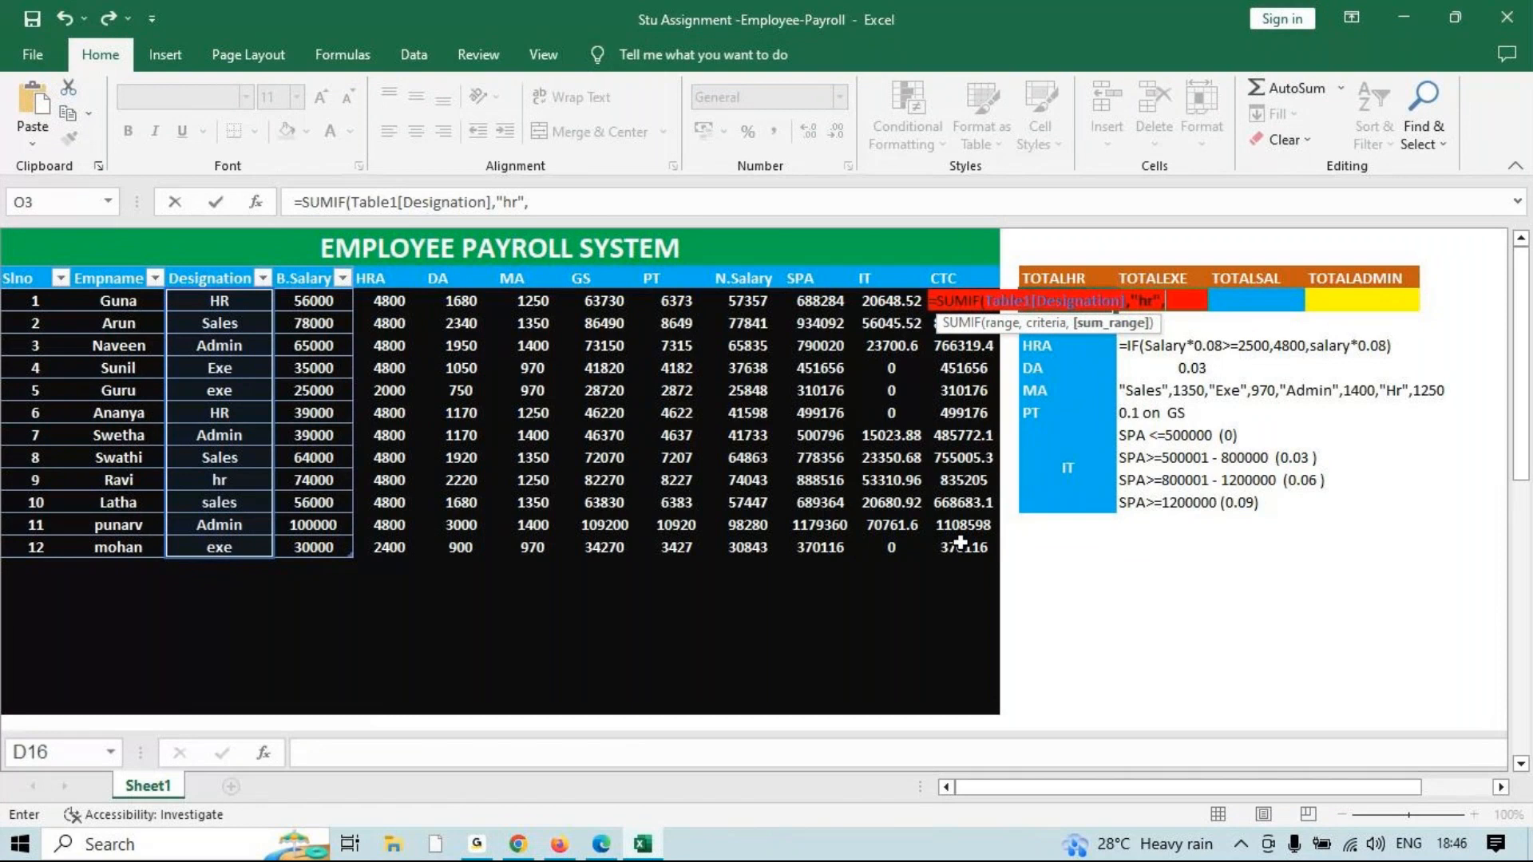
pyautogui.moveTo(960, 543); pyautogui.dragTo(963, 300)
pyautogui.press('Return')
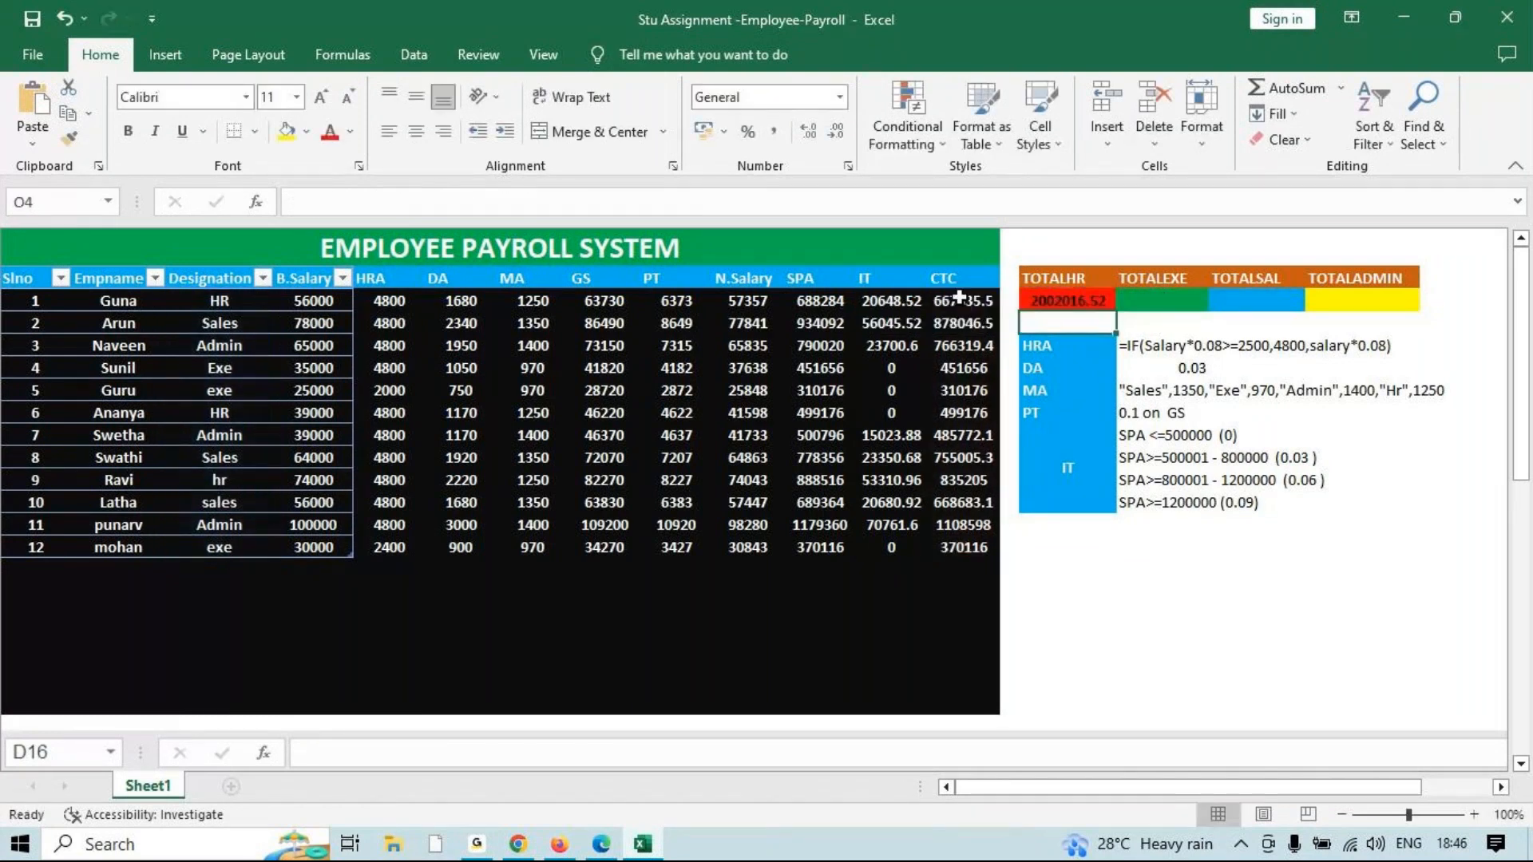
# Total the CTC of Exe employees under TOTALEXE in P3 using SUMIF with the Designation column, criterion C6 and the CTC values.
pyautogui.click(1165, 299)
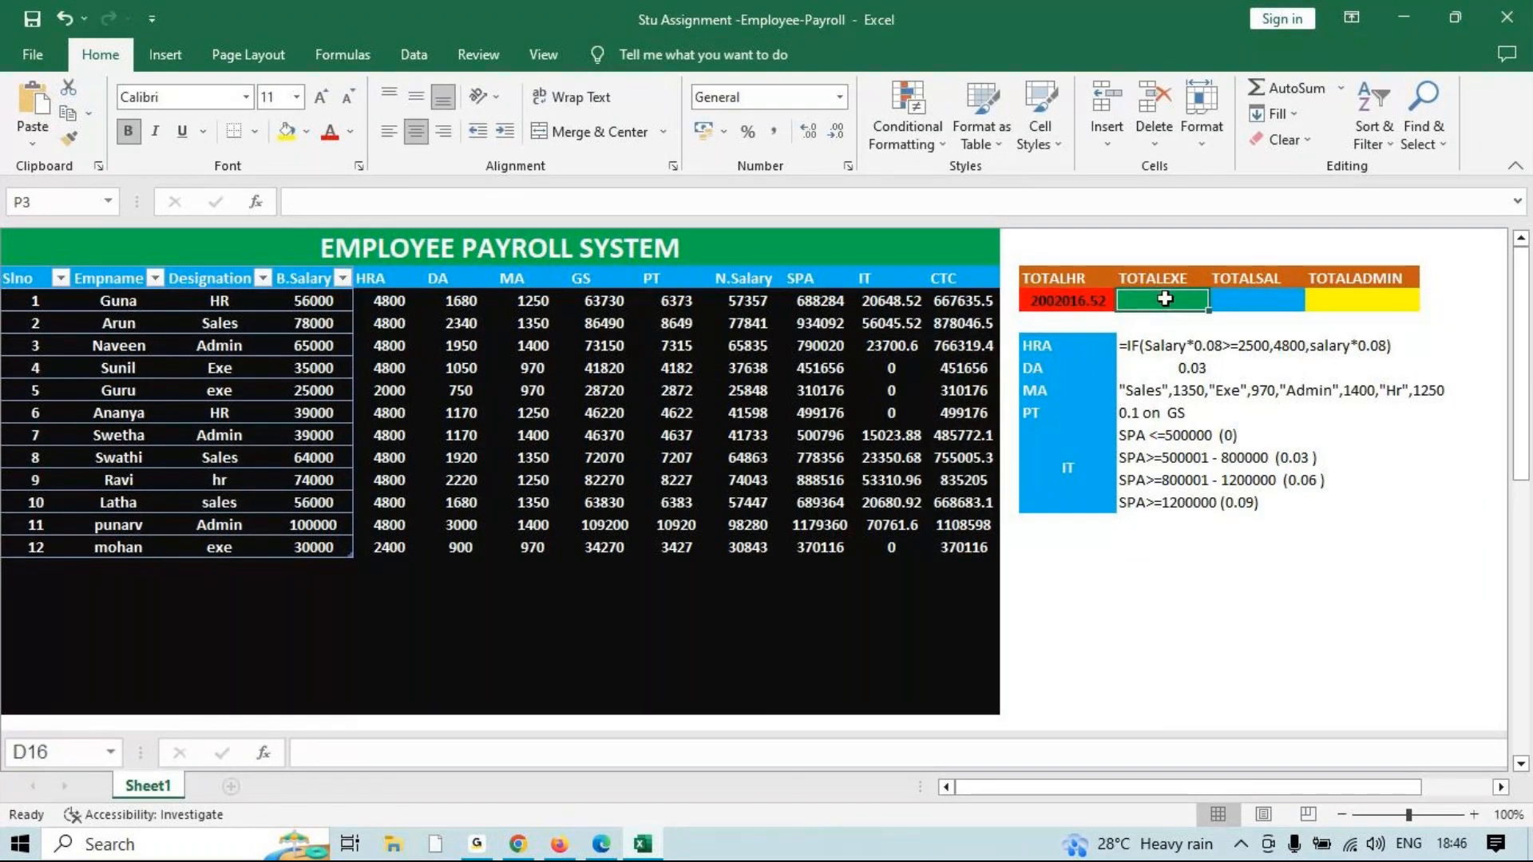
pyautogui.write('=SUMIF(')
pyautogui.click(218, 303)
pyautogui.moveTo(218, 306); pyautogui.dragTo(209, 551)
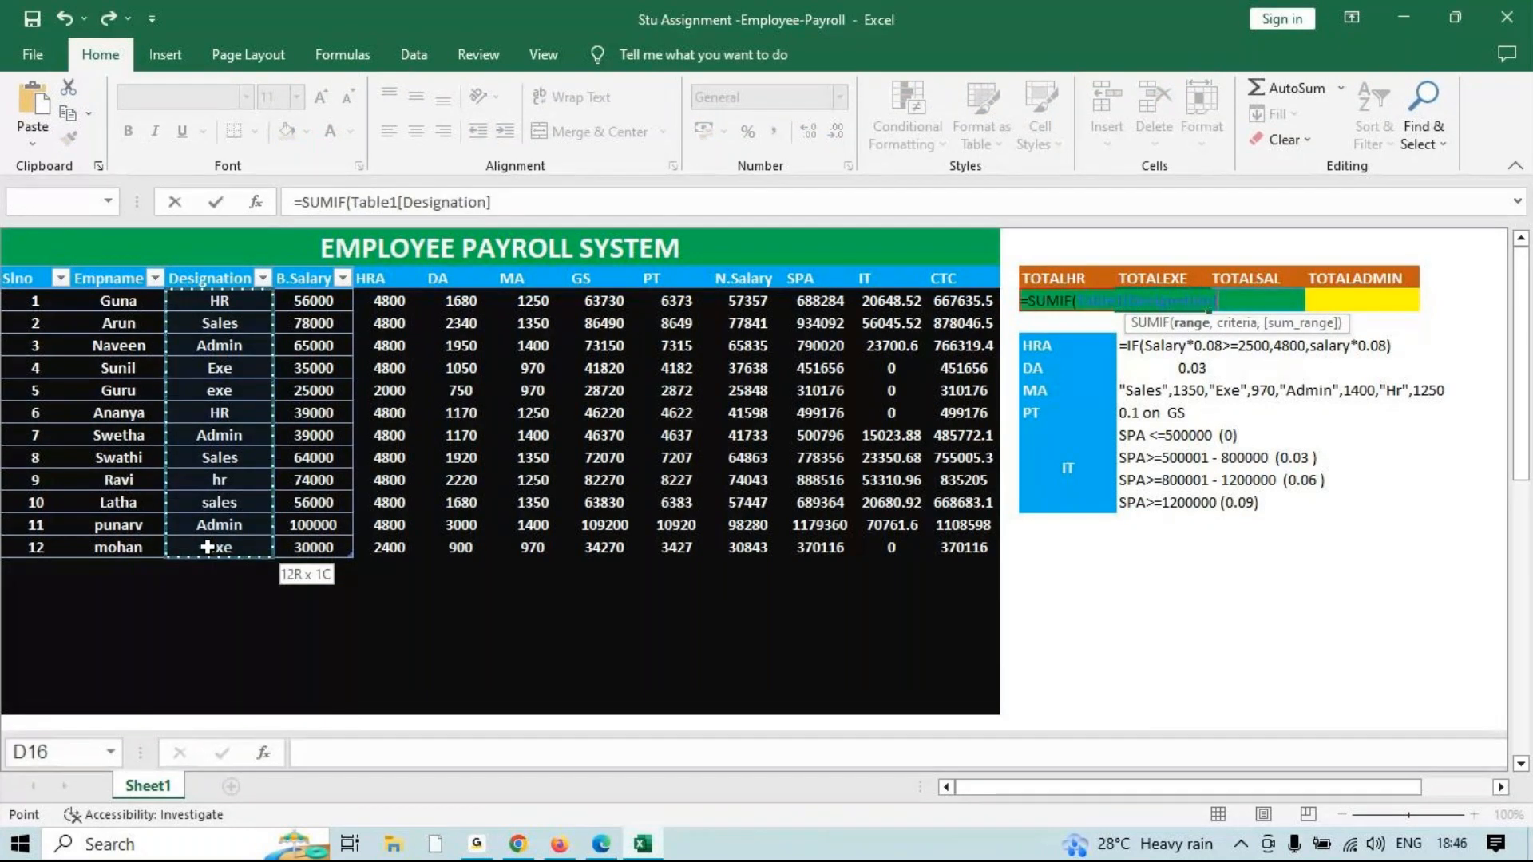
pyautogui.write(',')
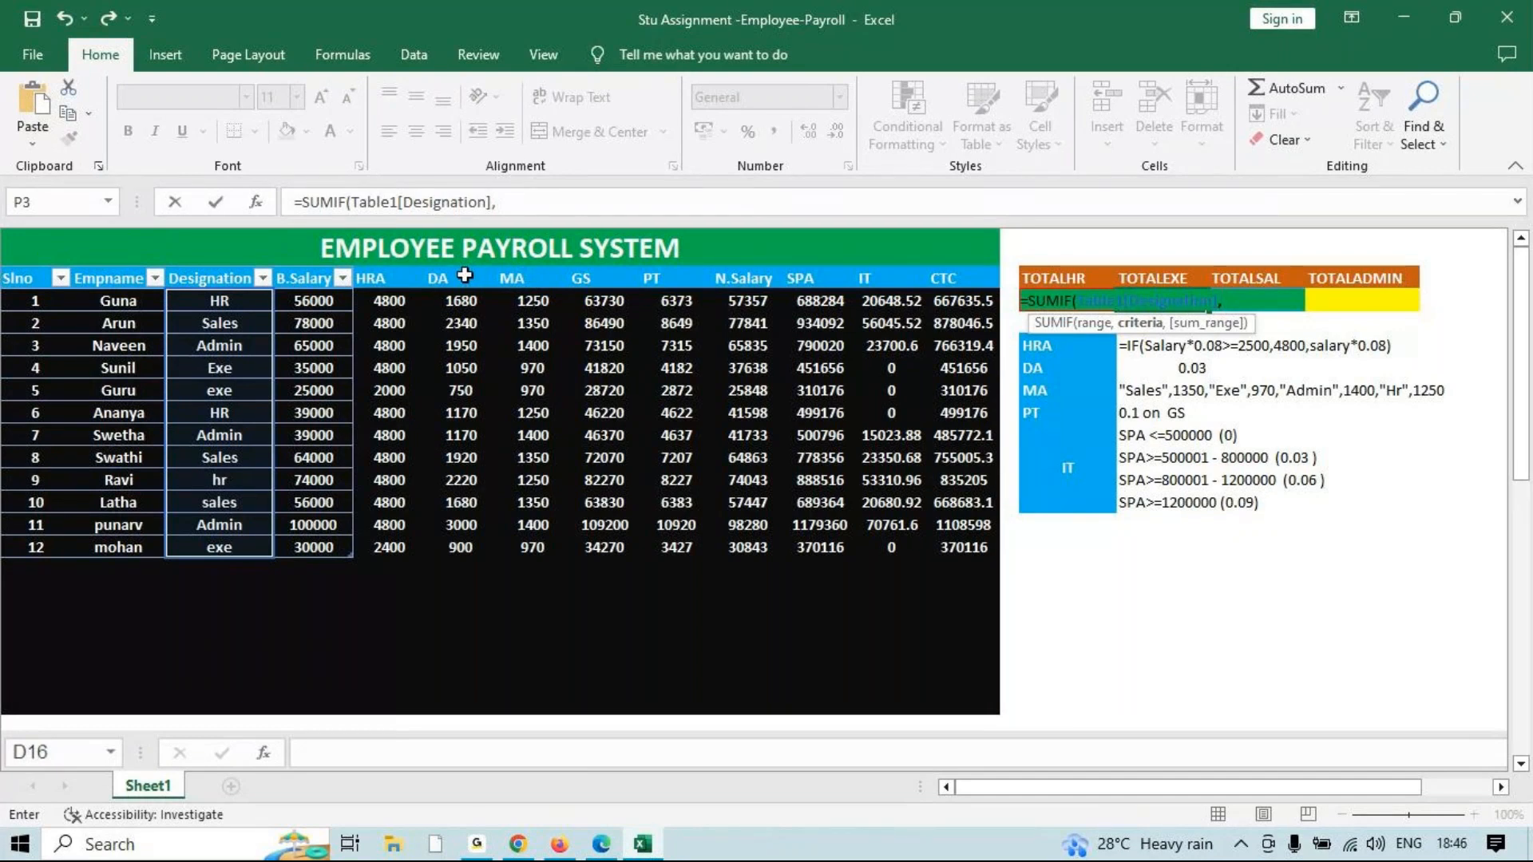
pyautogui.click(178, 367)
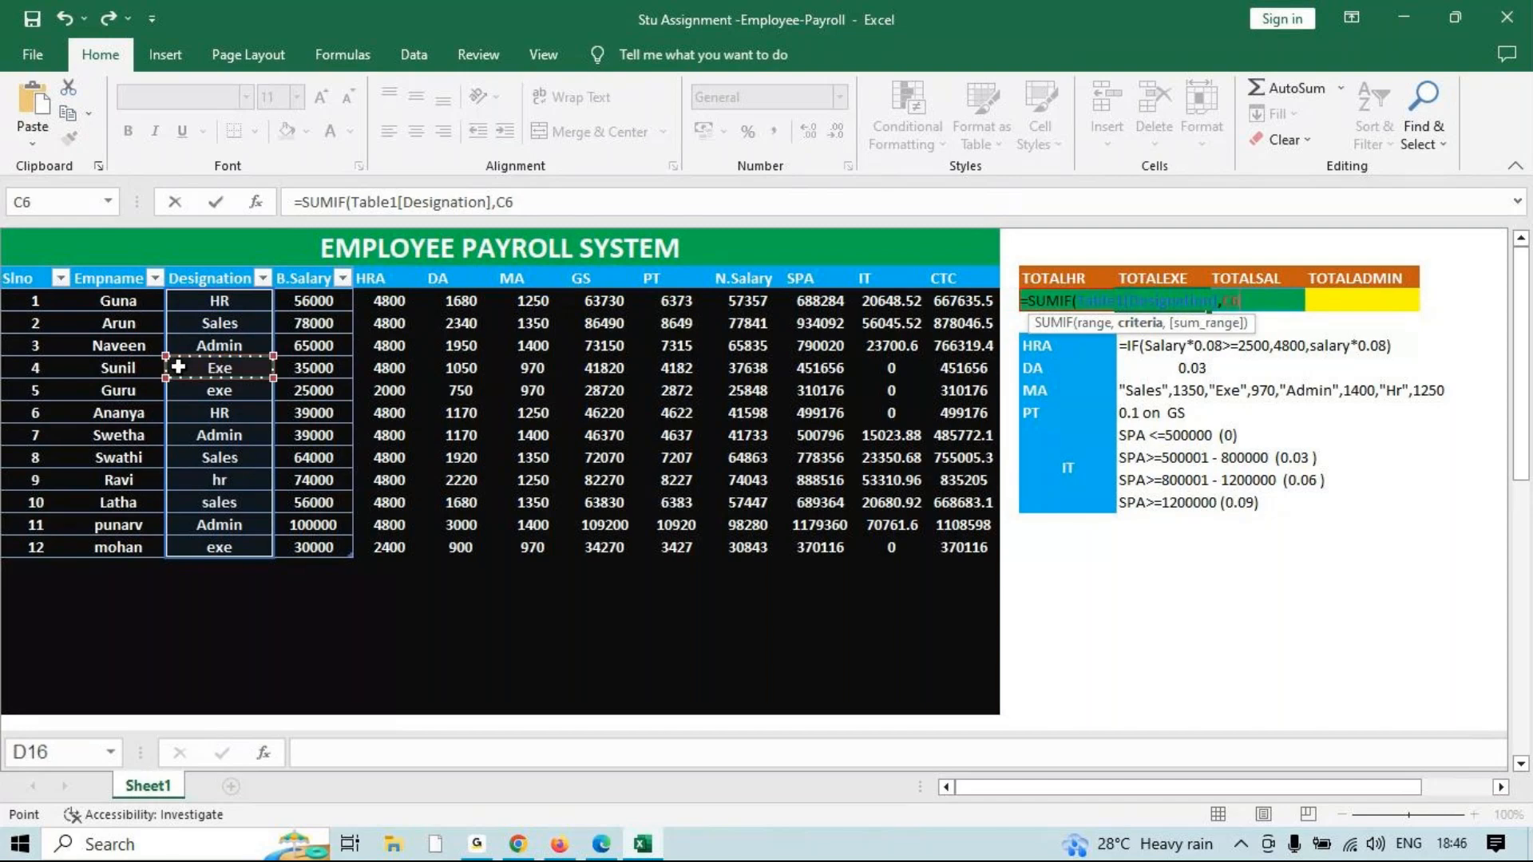
pyautogui.write(',')
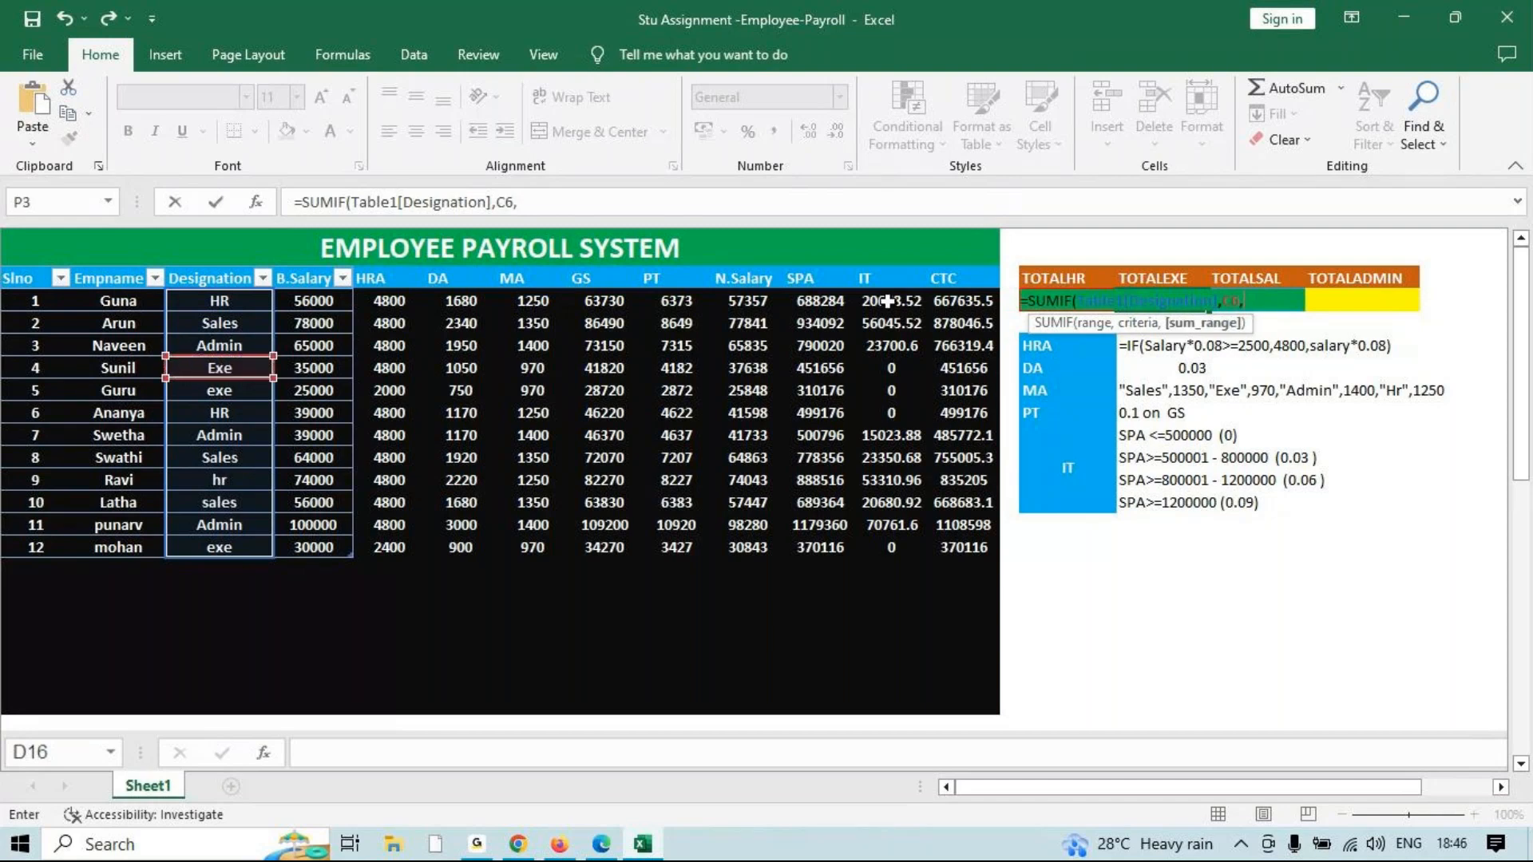
pyautogui.moveTo(953, 303); pyautogui.dragTo(948, 551)
pyautogui.press('Return')
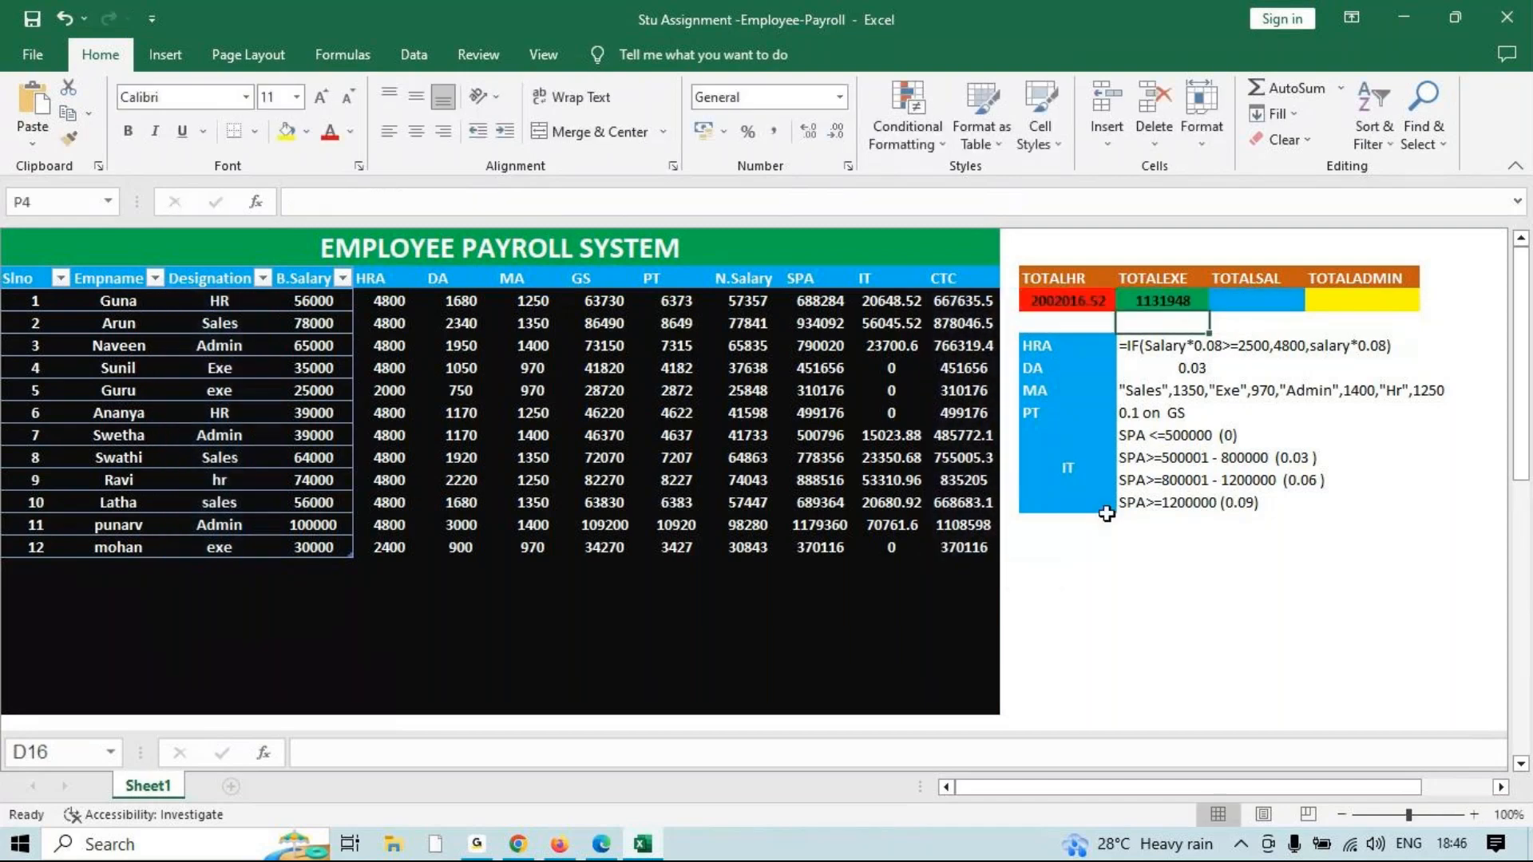
# Total the CTC of Sales employees under TOTALSAL in Q3 using SUMIF with the Designation column, criterion C4 and the CTC values.
pyautogui.click(1293, 297)
pyautogui.write('=suymif')
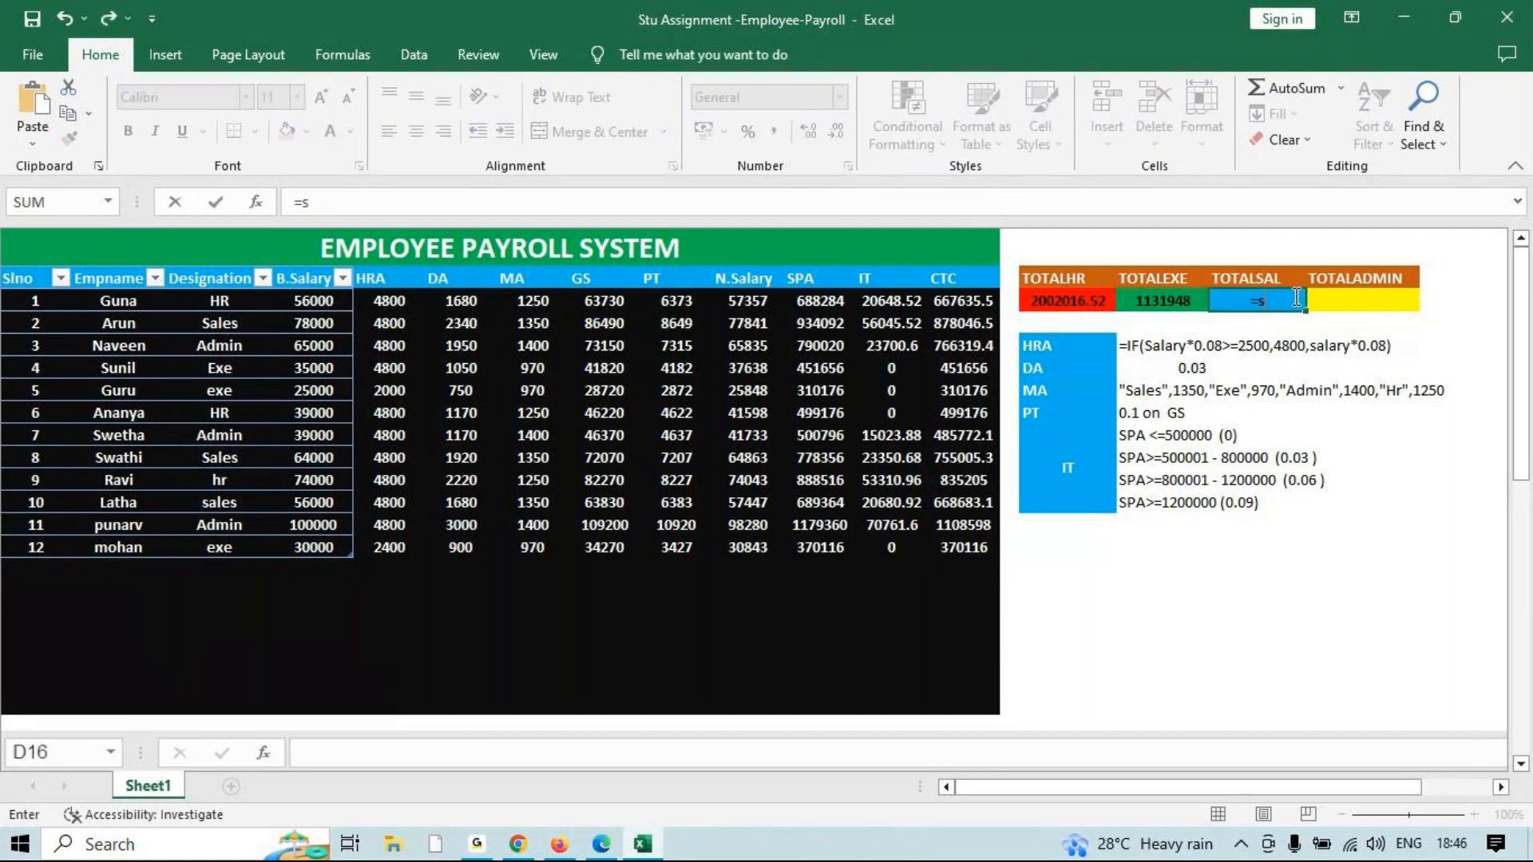
pyautogui.press('BackSpace')
pyautogui.press('BackSpace')
pyautogui.press('BackSpace')
pyautogui.press('BackSpace')
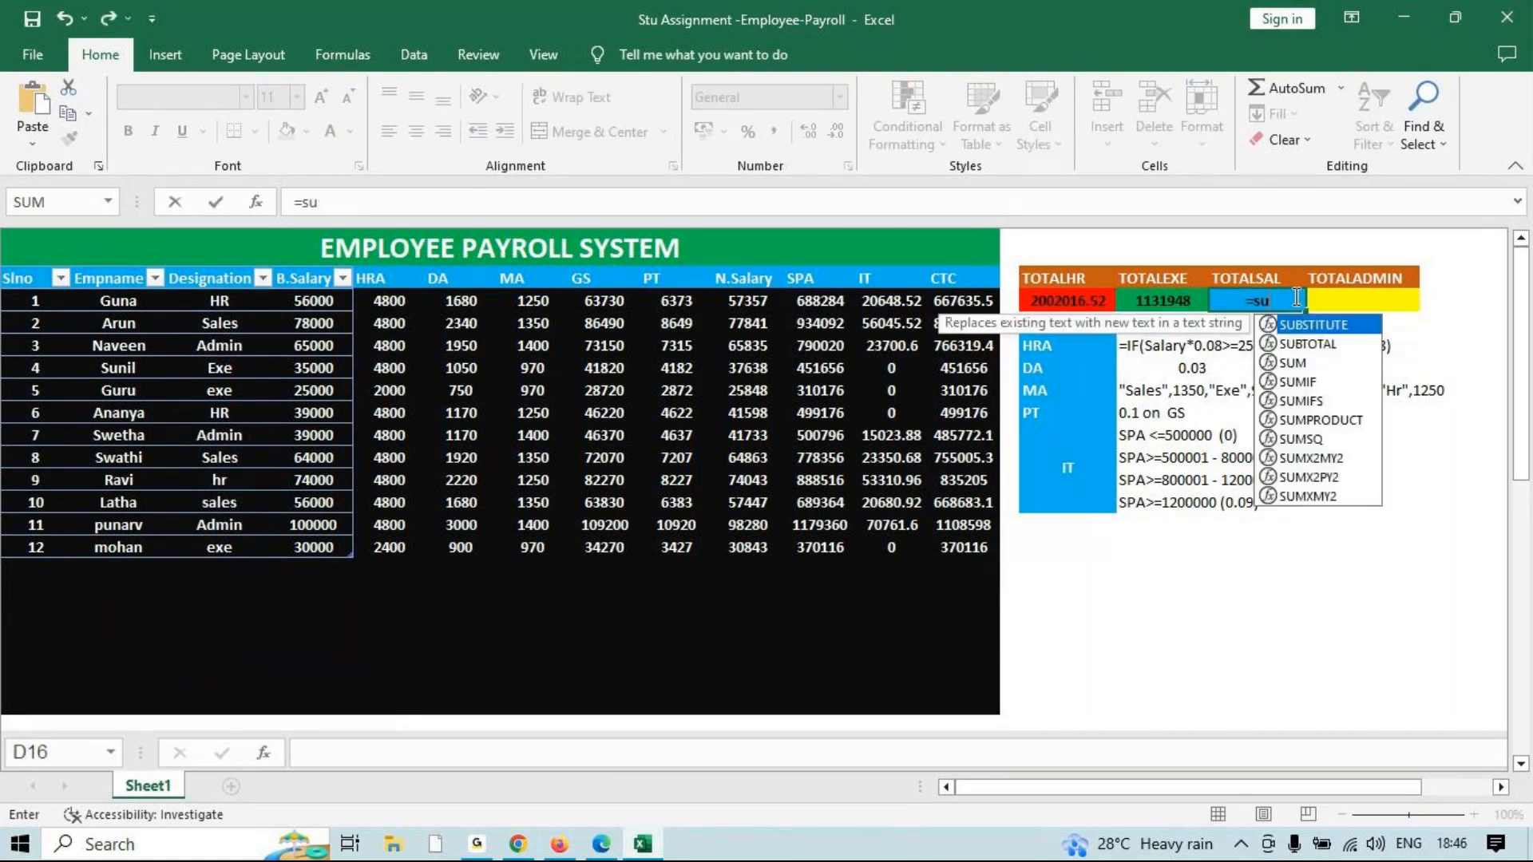
pyautogui.write('mif')
pyautogui.press('Tab')
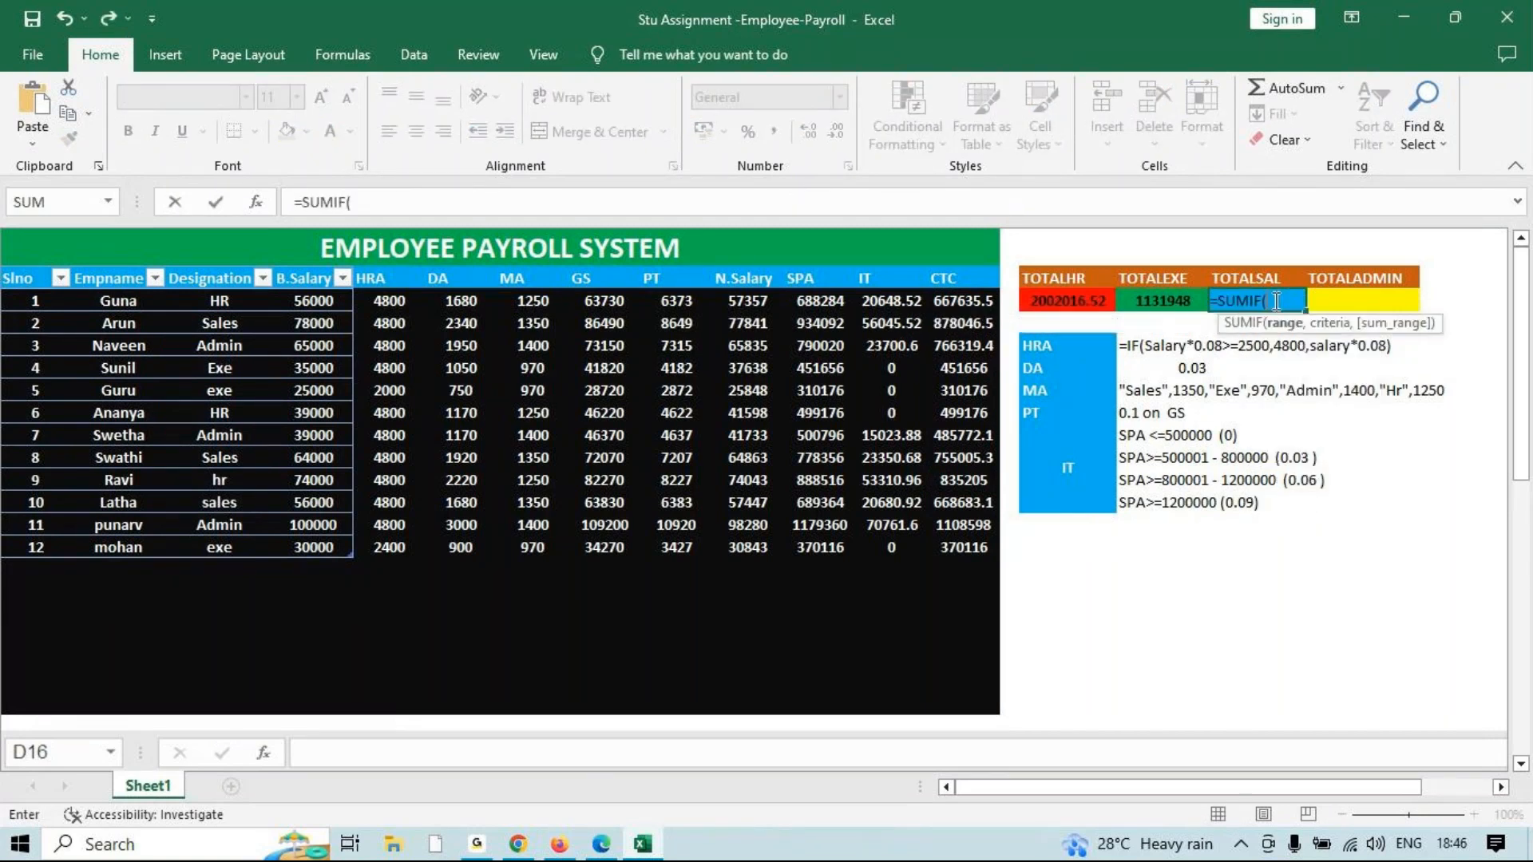
pyautogui.moveTo(219, 303); pyautogui.dragTo(221, 547)
pyautogui.write(',')
pyautogui.click(240, 324)
pyautogui.write(',')
pyautogui.moveTo(962, 301); pyautogui.dragTo(951, 554)
pyautogui.press('Return')
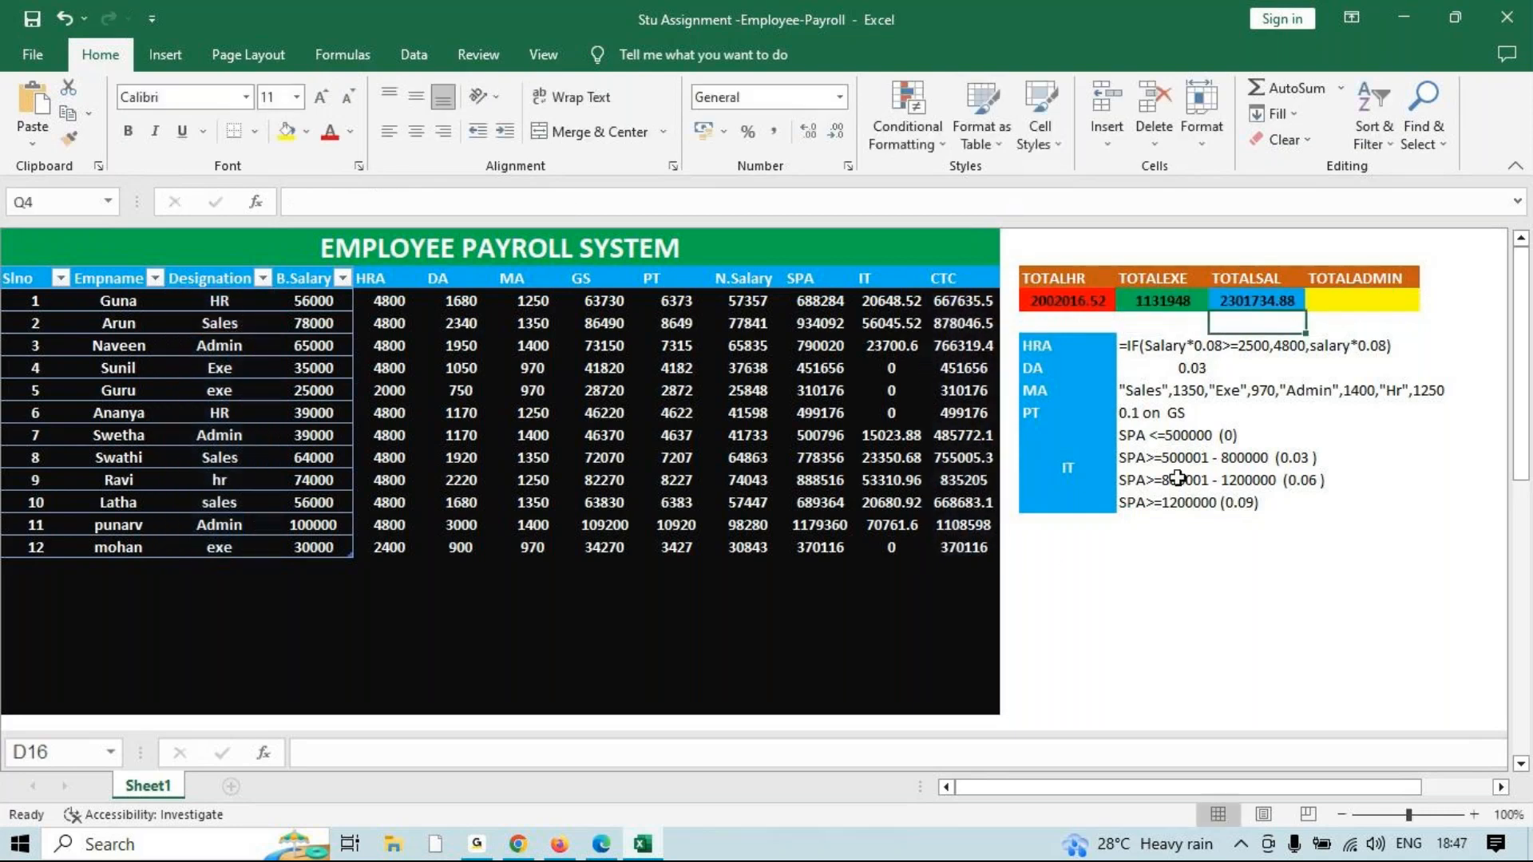
# Total the CTC of Admin employees under TOTALADMIN in R3 using SUMIF with the Designation column, criterion C5 and the CTC values.
pyautogui.click(1327, 303)
pyautogui.write('=sumi')
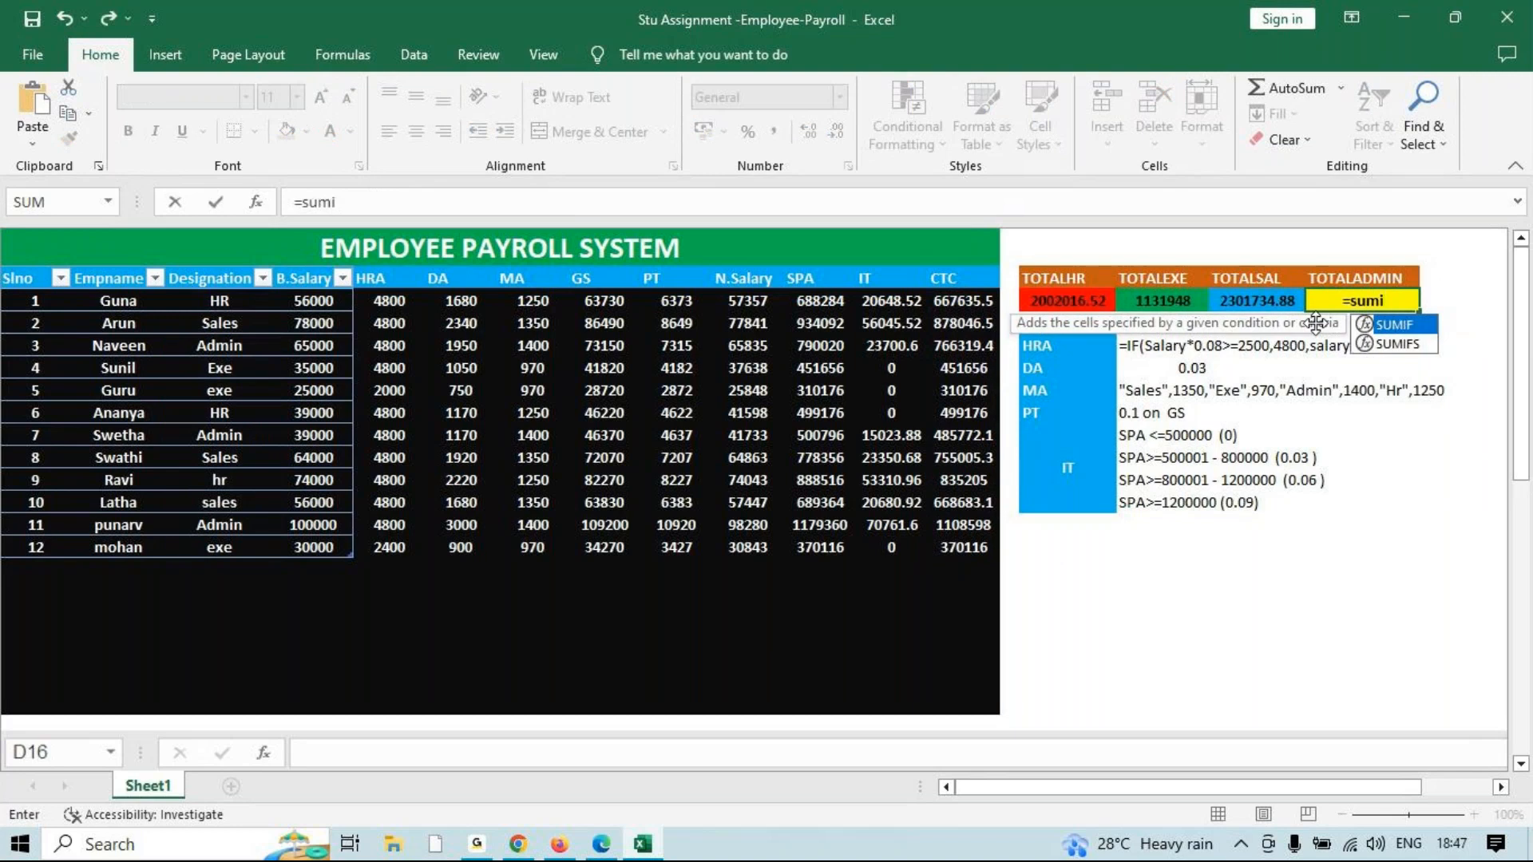
pyautogui.press('Tab')
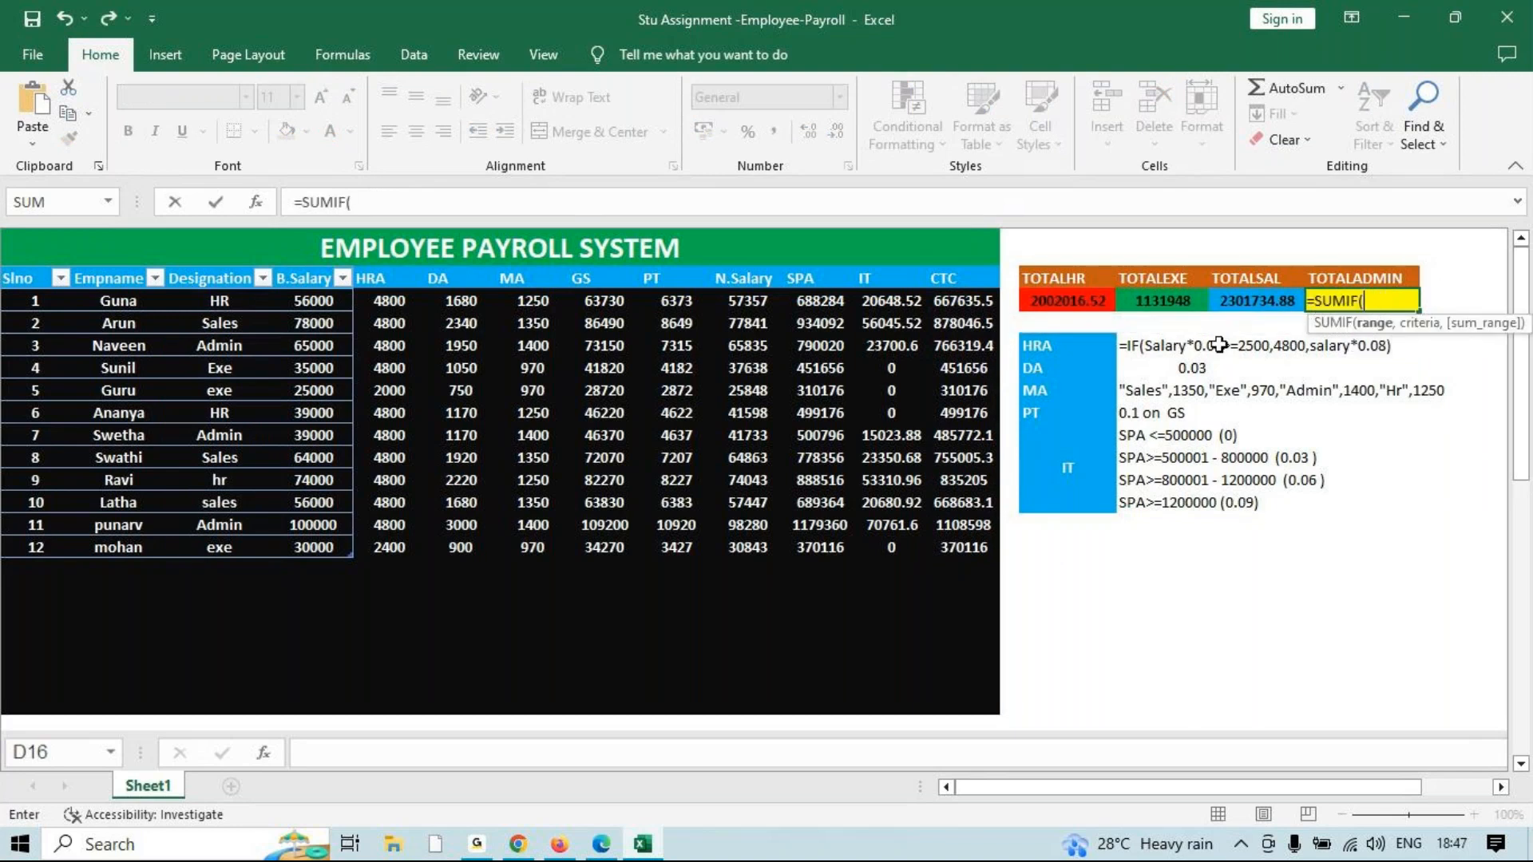
pyautogui.moveTo(202, 311); pyautogui.dragTo(212, 541)
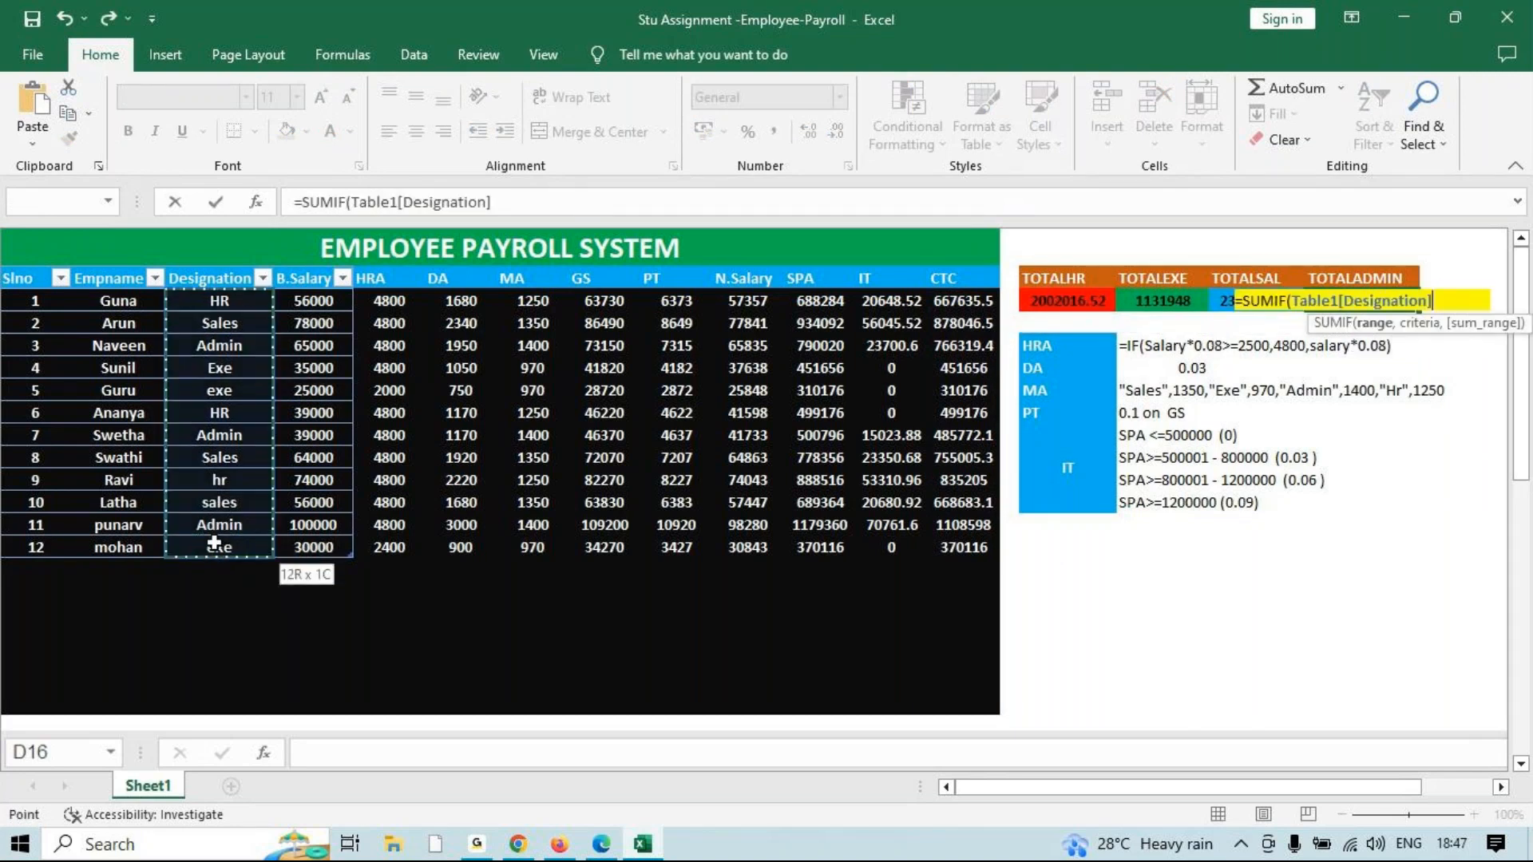
pyautogui.write(',')
pyautogui.click(223, 363)
pyautogui.click(224, 348)
pyautogui.write(',')
pyautogui.moveTo(989, 301); pyautogui.dragTo(975, 546)
pyautogui.press('Return')
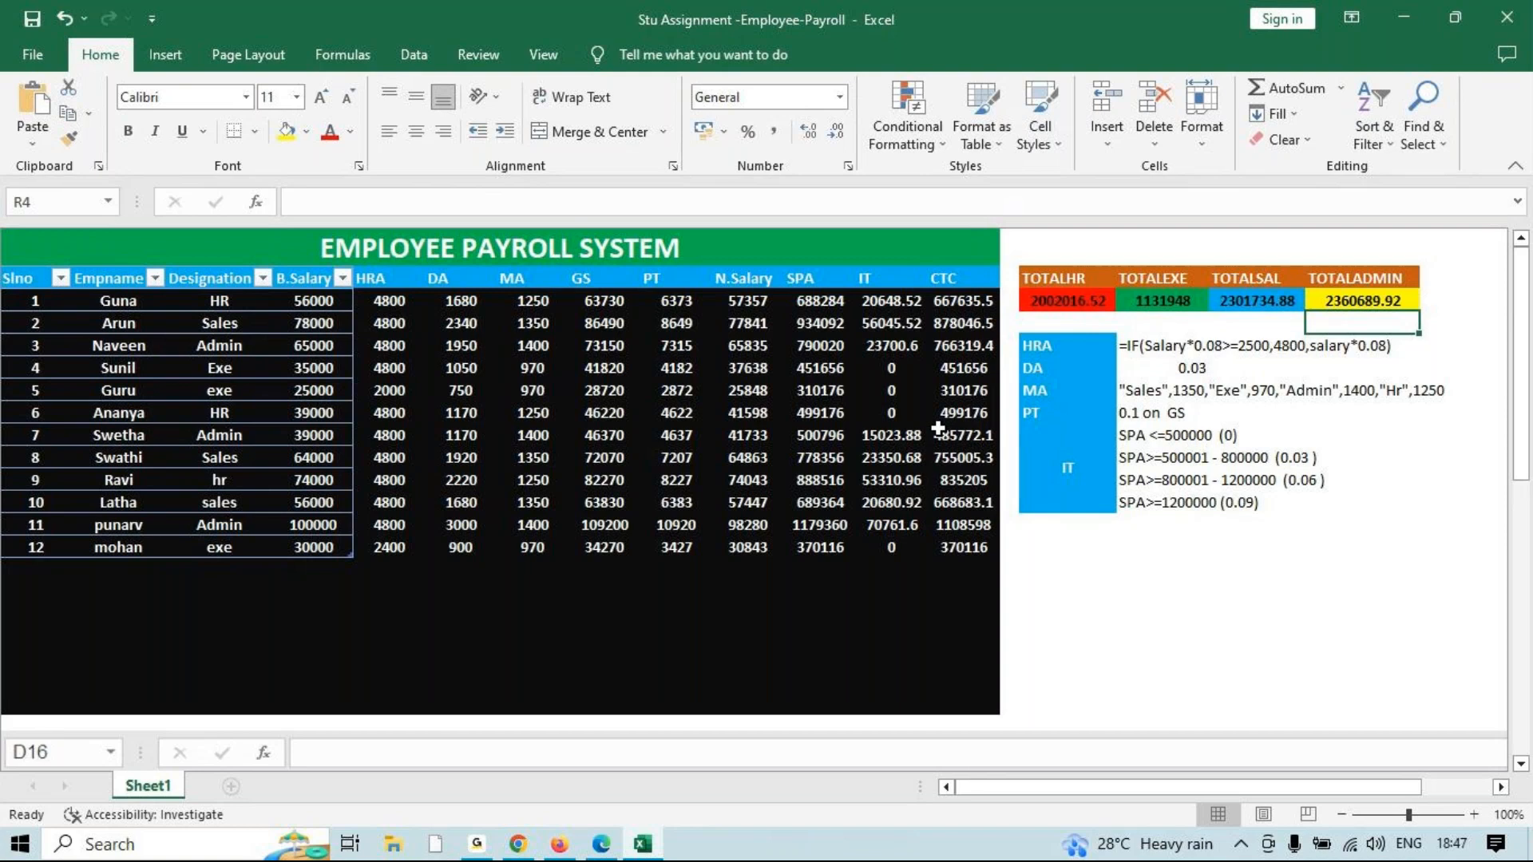
# Insert a recommended pie chart from the four designation totals and their headings in O2:R3.
pyautogui.scroll(-6, 907, 575)
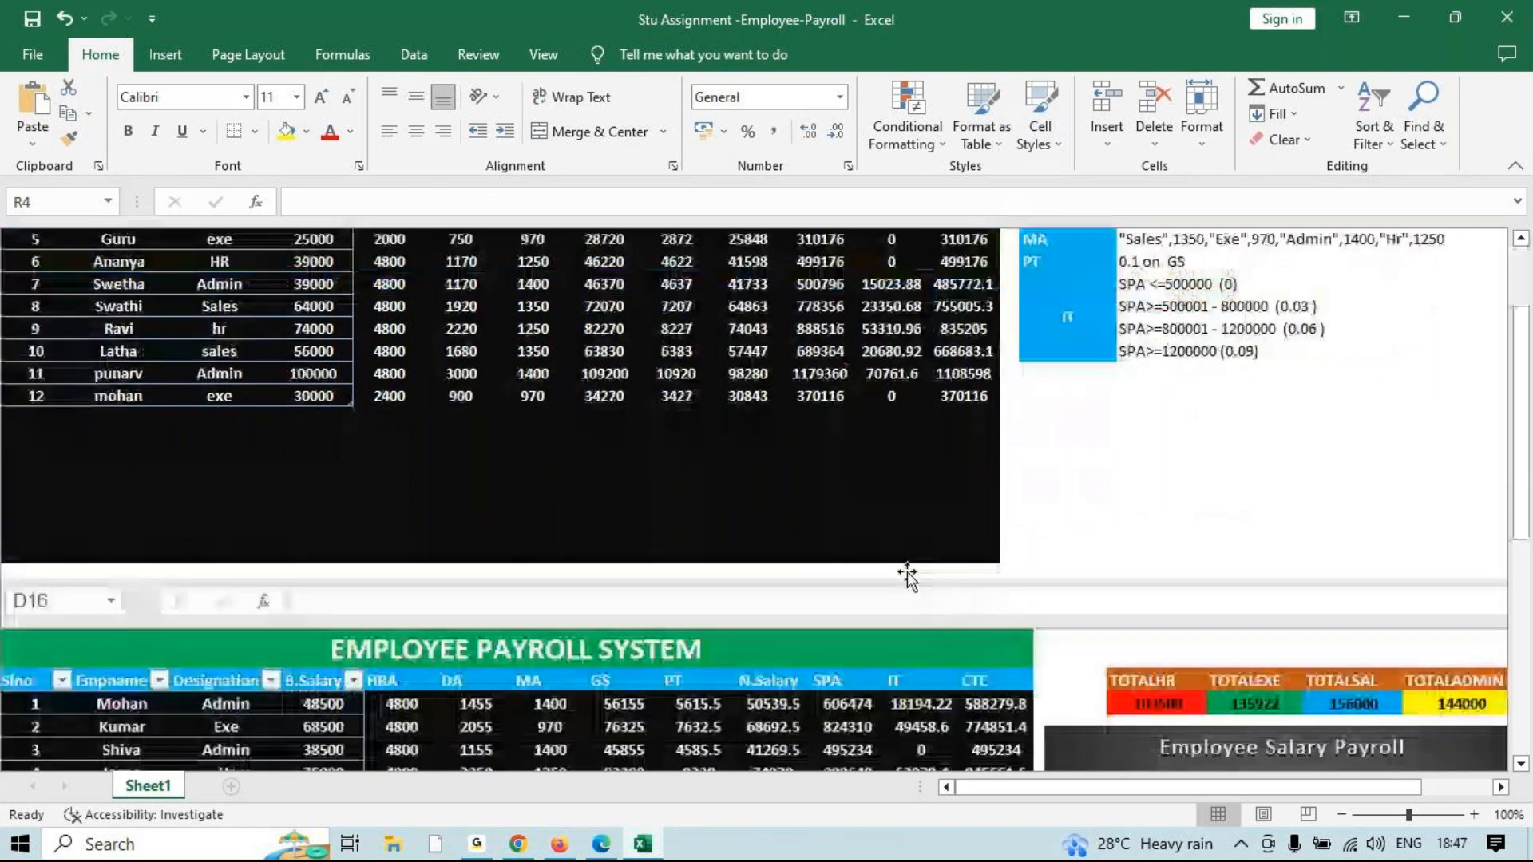
pyautogui.scroll(6, 921, 535)
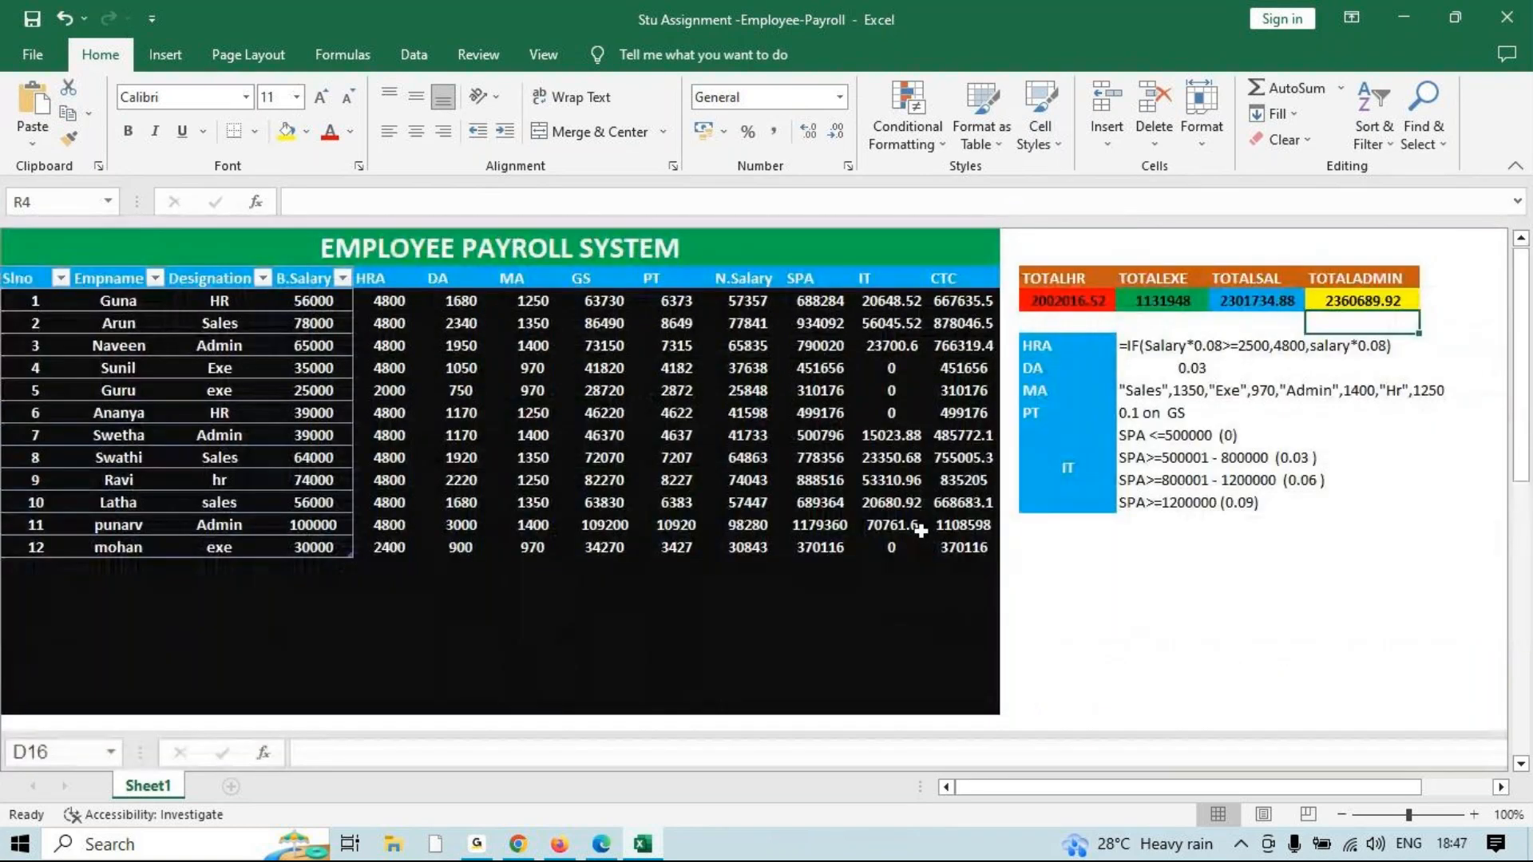
pyautogui.click(1056, 293)
pyautogui.moveTo(1056, 292); pyautogui.dragTo(1405, 307)
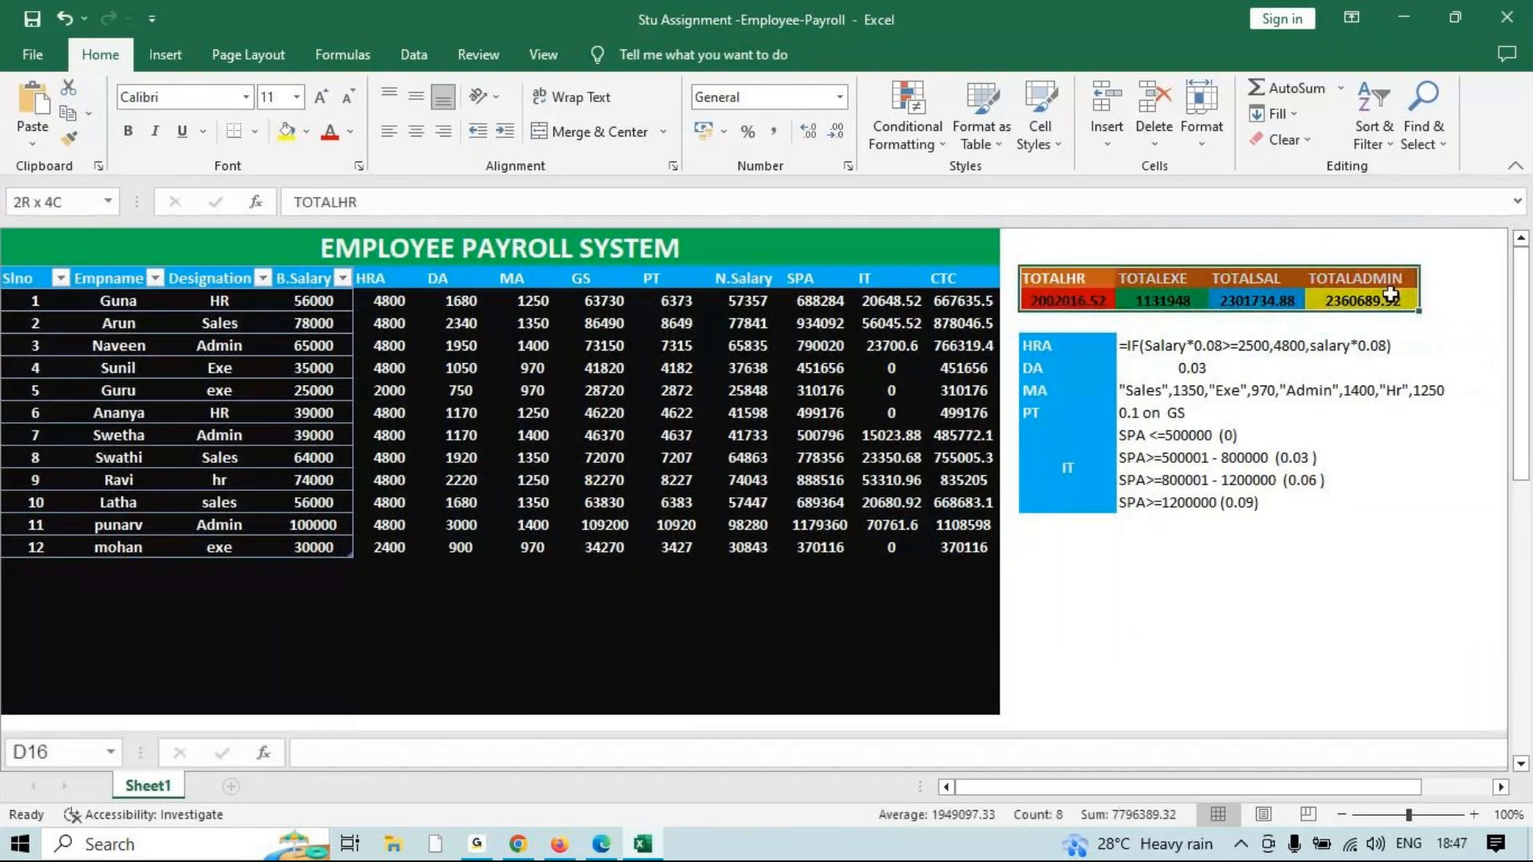
pyautogui.click(128, 131)
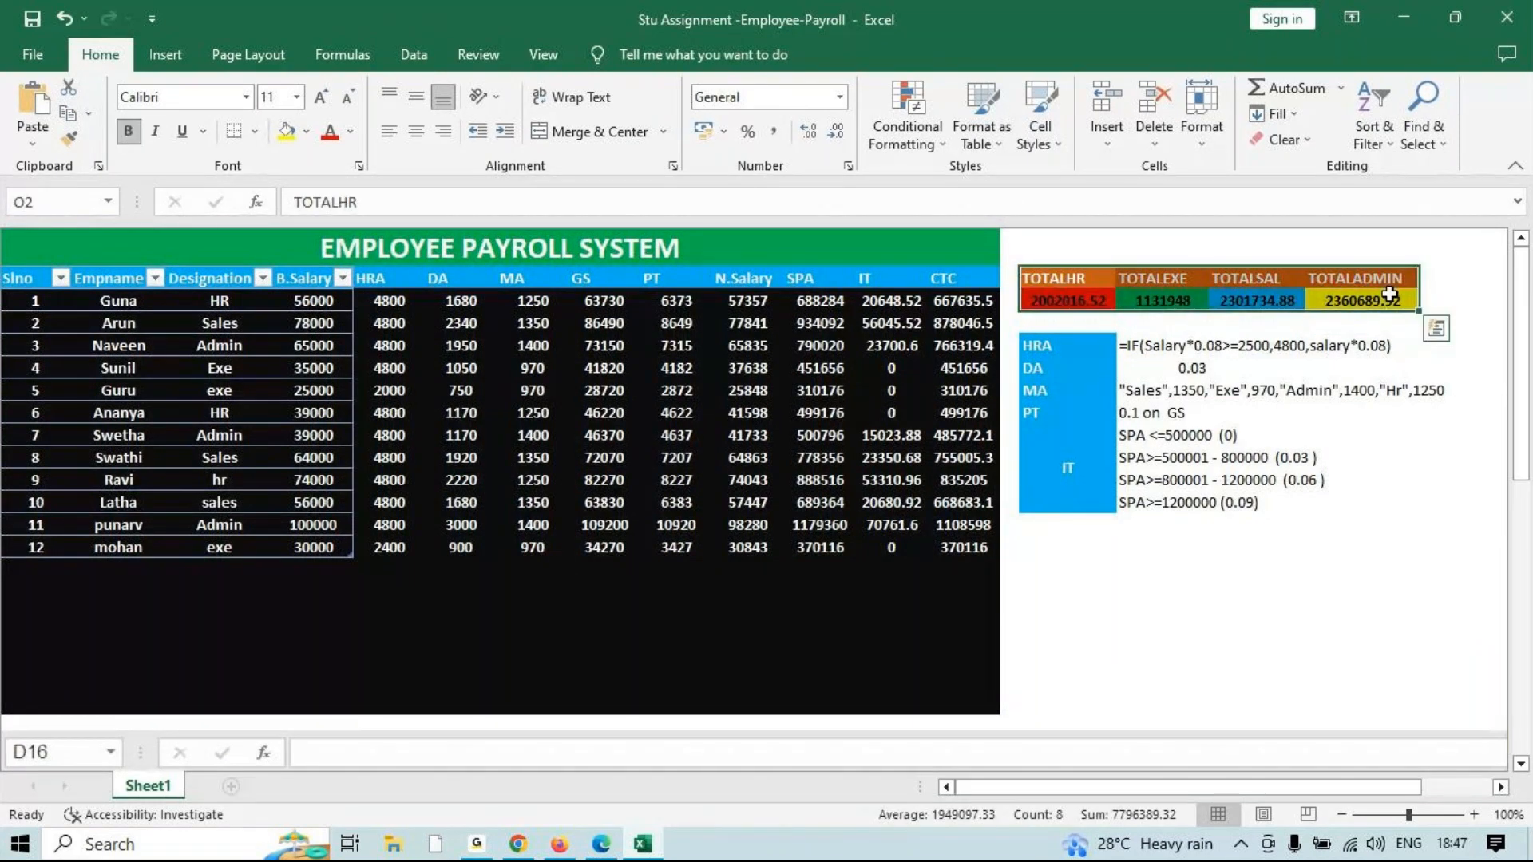
pyautogui.click(165, 54)
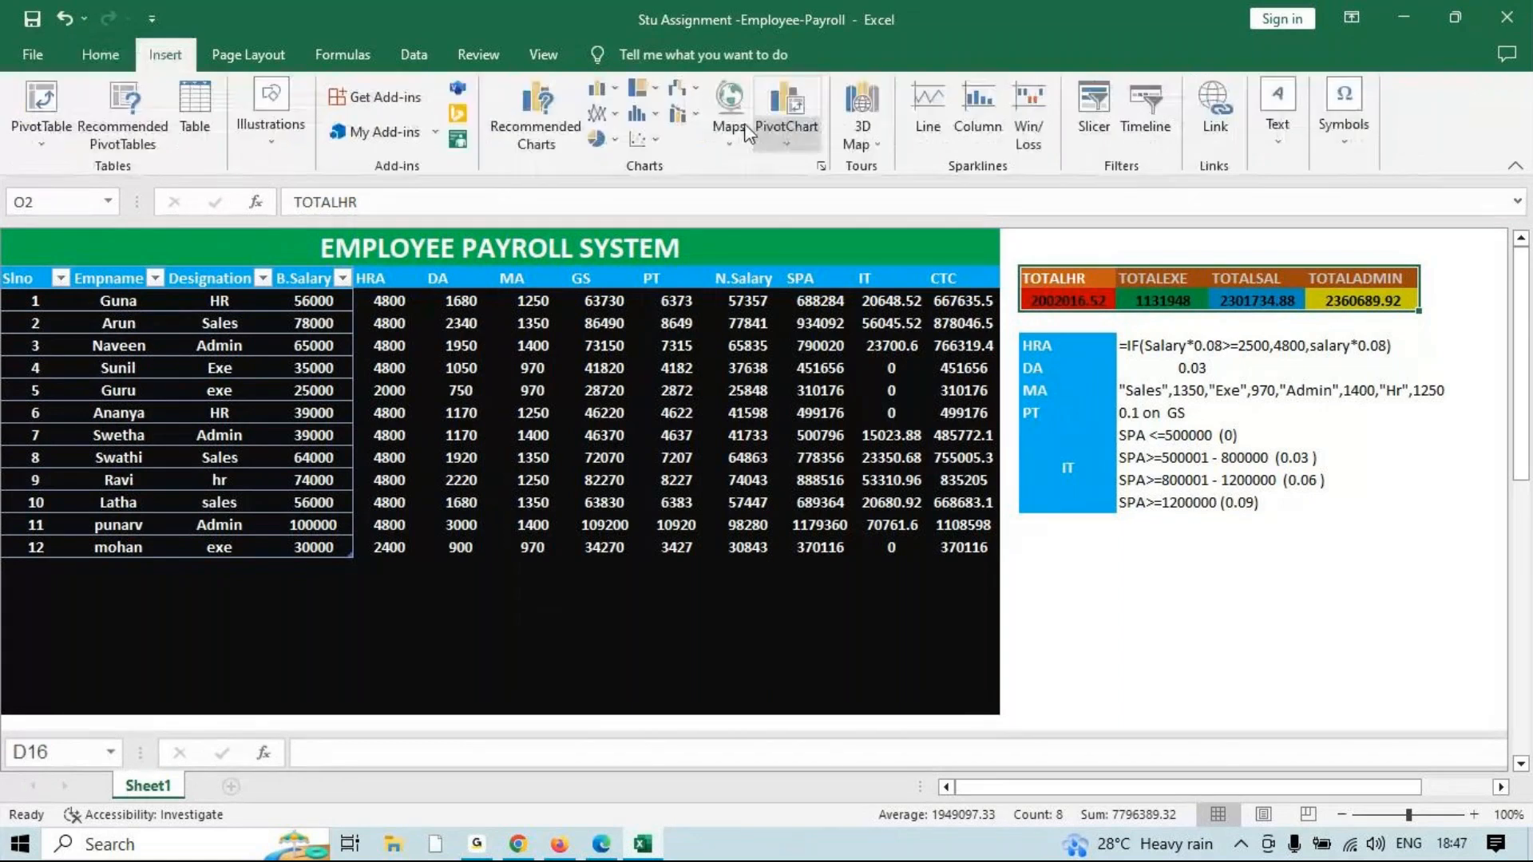
pyautogui.click(527, 103)
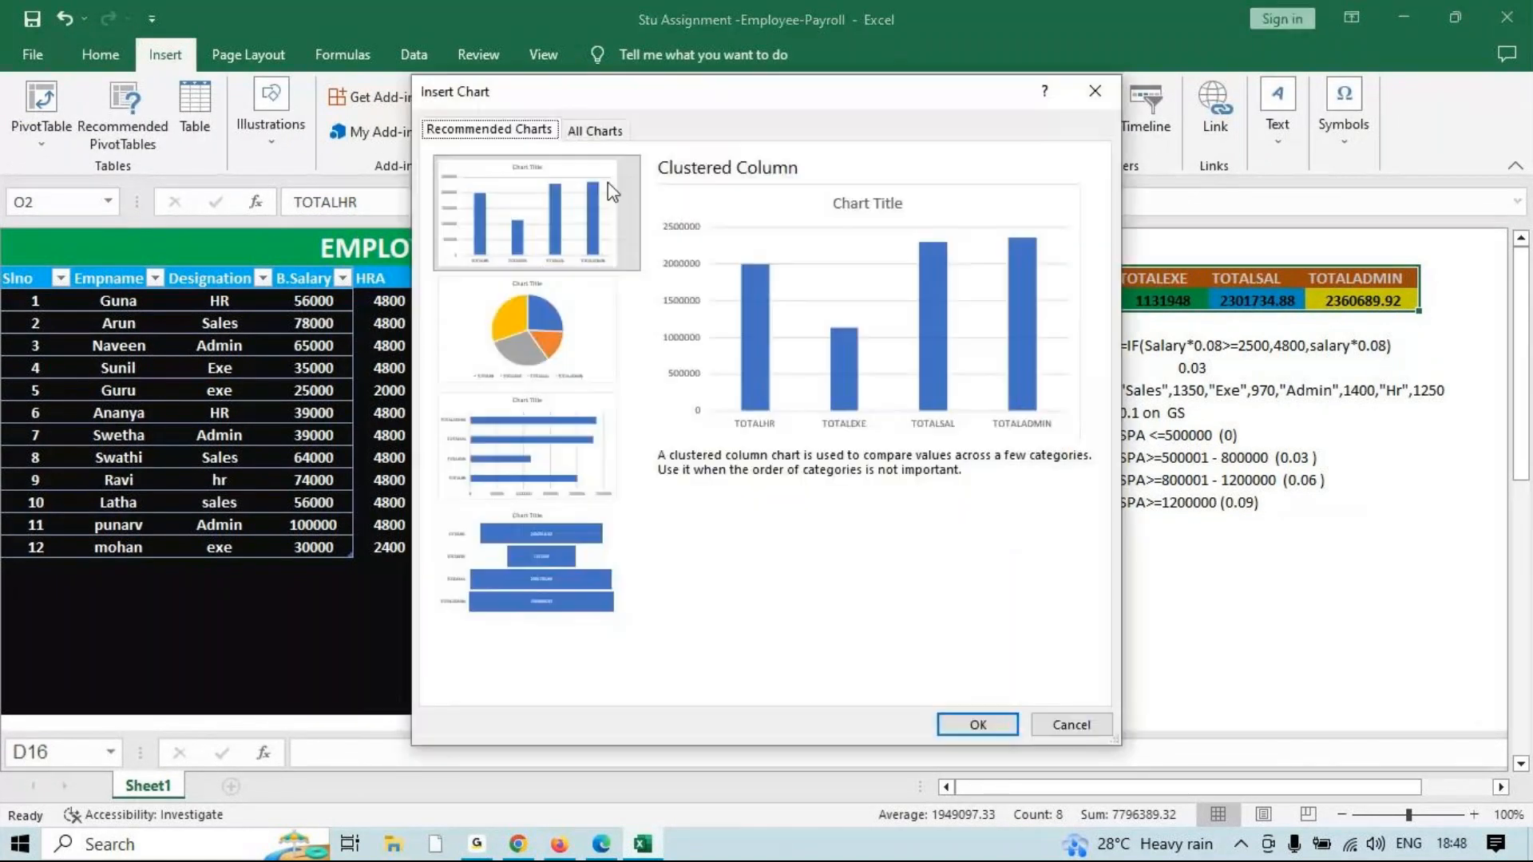
pyautogui.click(492, 309)
pyautogui.click(978, 723)
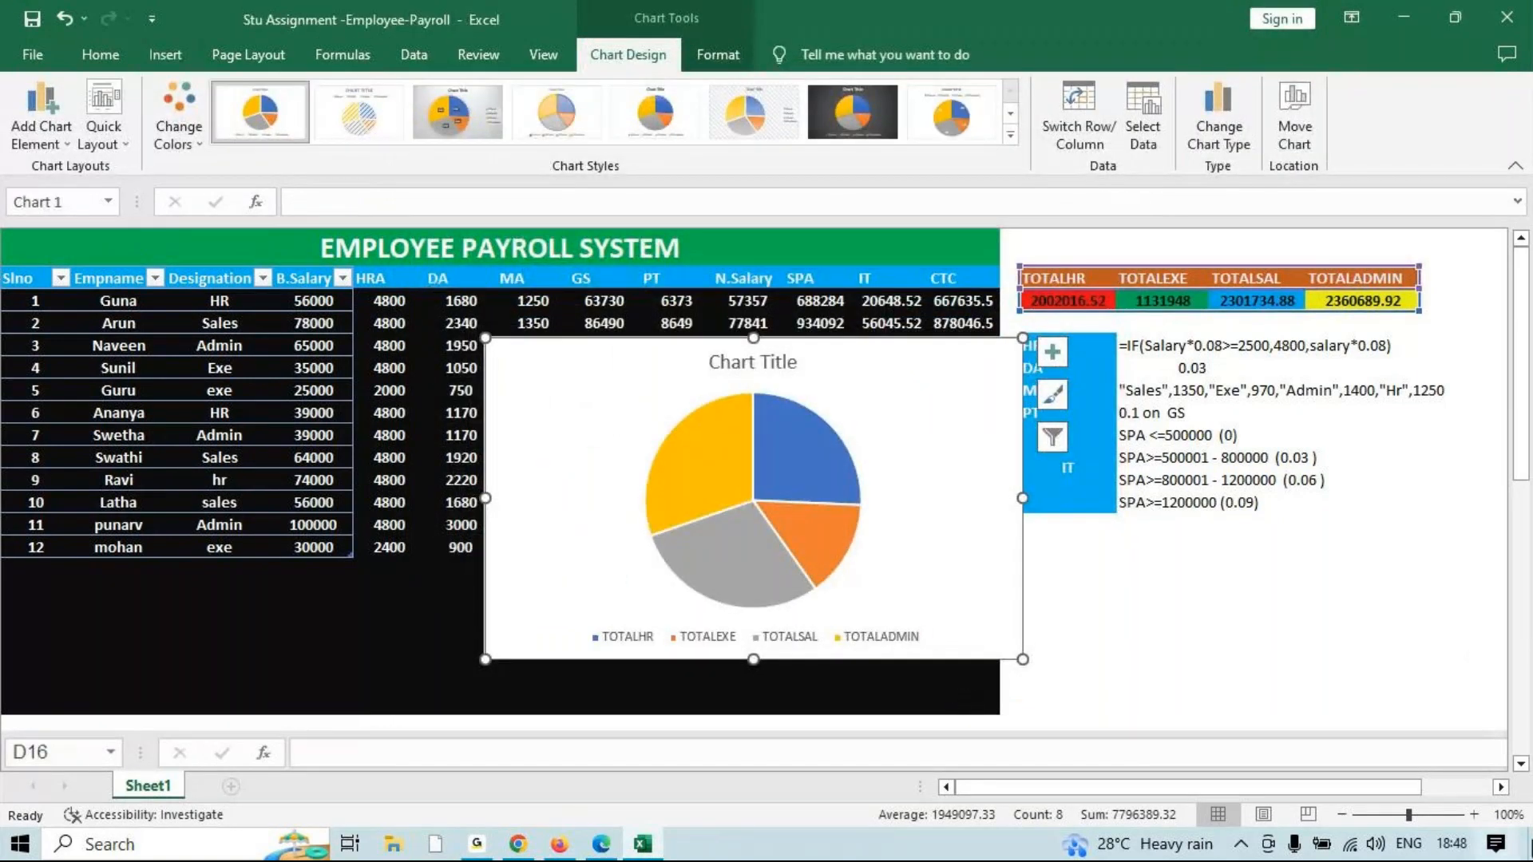
# Move the pie chart off the payroll table to the empty area beside the designation totals.
pyautogui.moveTo(1523, 462); pyautogui.dragTo(1493, 556)
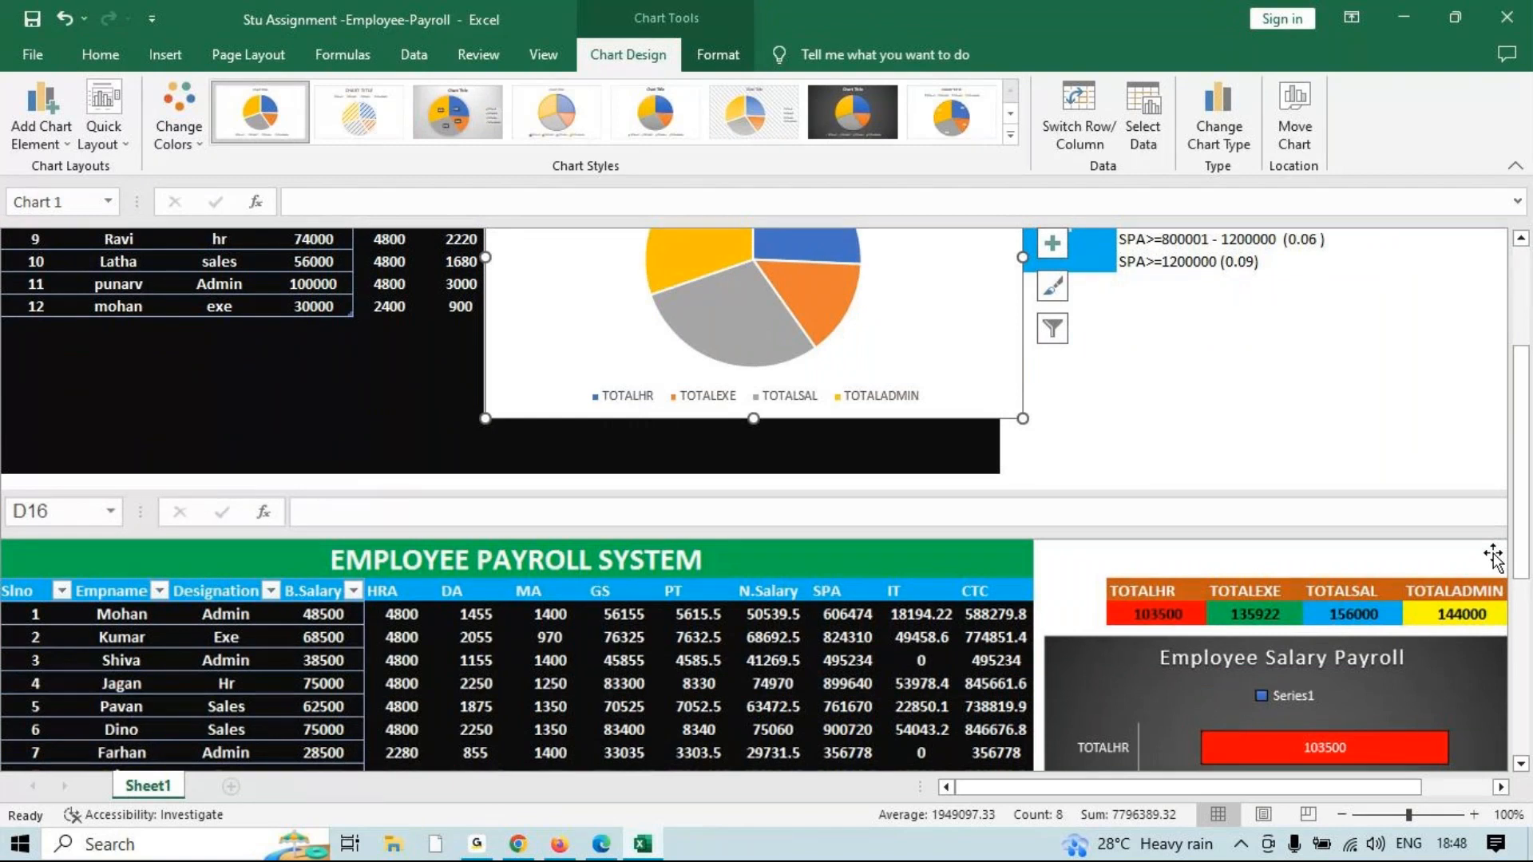
pyautogui.scroll(3, 934, 328)
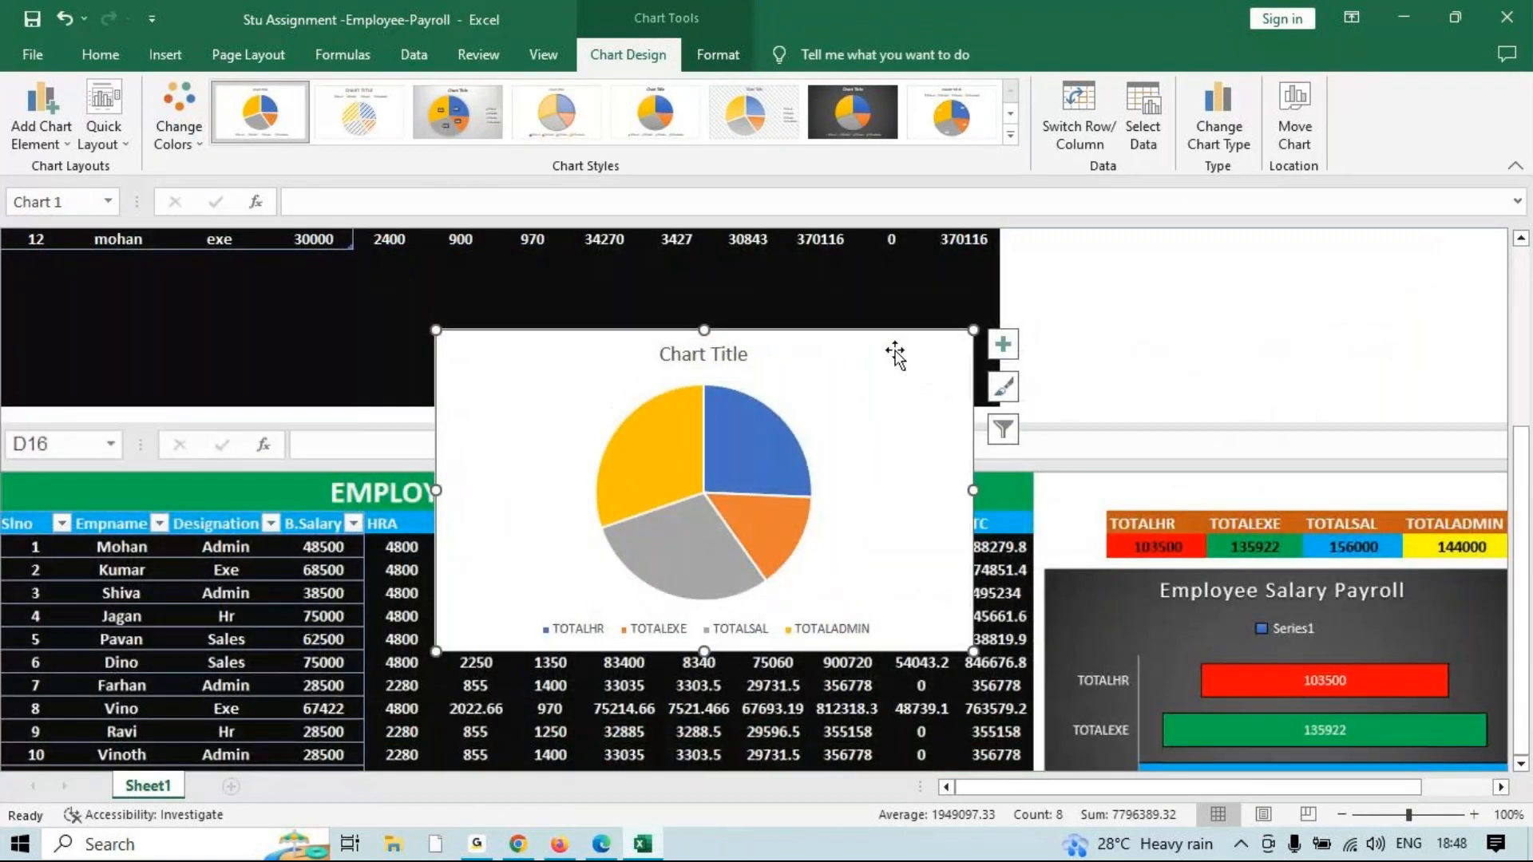
pyautogui.moveTo(896, 356); pyautogui.dragTo(1528, 388)
pyautogui.moveTo(1266, 787); pyautogui.dragTo(1338, 788)
pyautogui.scroll(4, 543, 645)
pyautogui.moveTo(543, 648)
pyautogui.mouseDown()
pyautogui.moveTo(1406, 441)
pyautogui.moveTo(1450, 302)
pyautogui.mouseUp()
# Add data labels to the pie chart and shift it clear of the totals and the formula notes.
pyautogui.click(1413, 270)
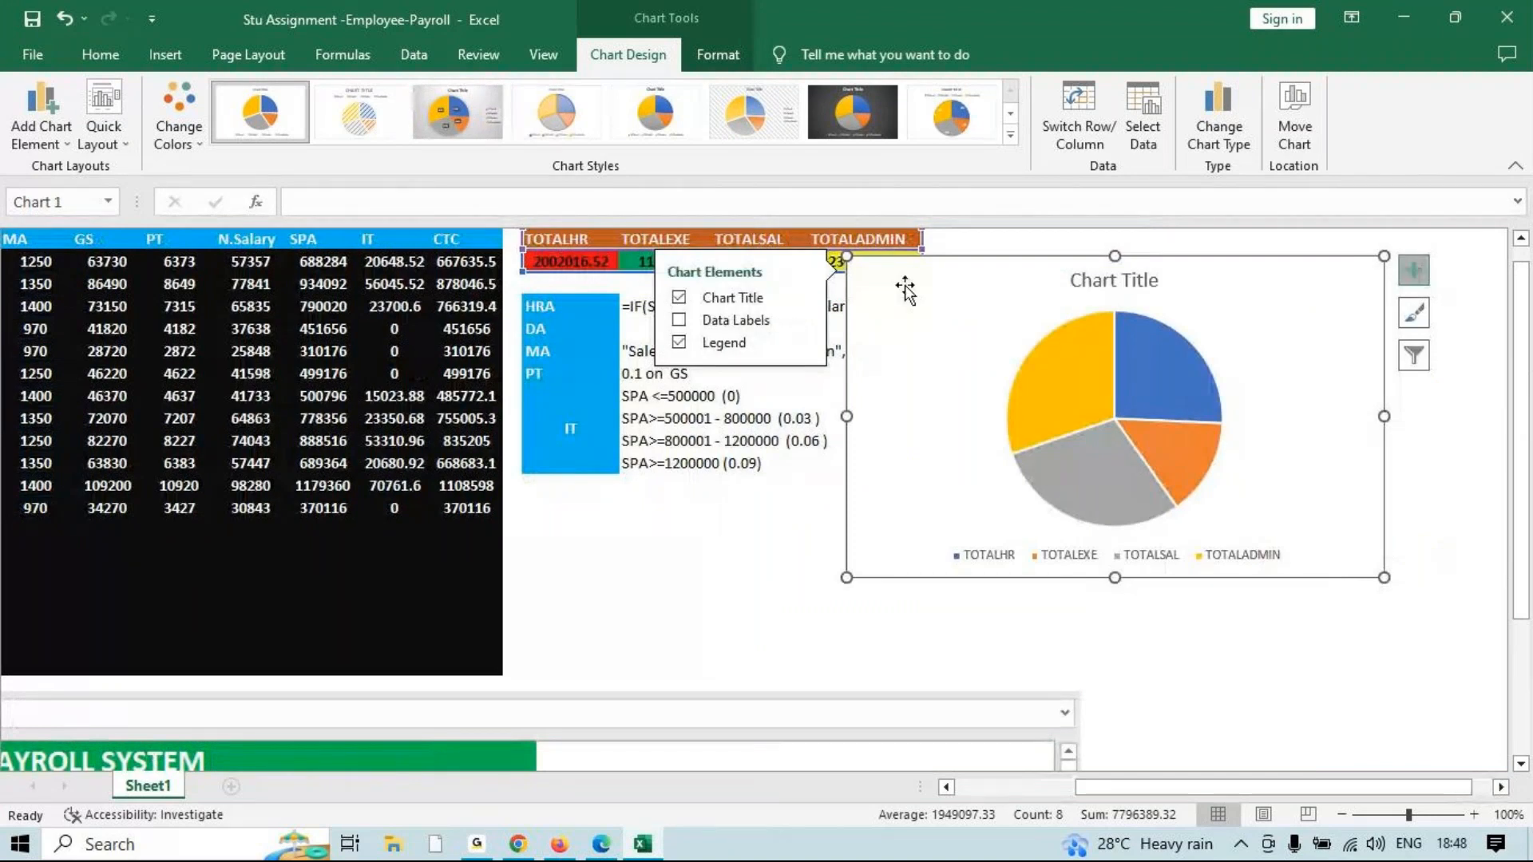
pyautogui.click(679, 320)
pyautogui.moveTo(1196, 283); pyautogui.dragTo(1322, 274)
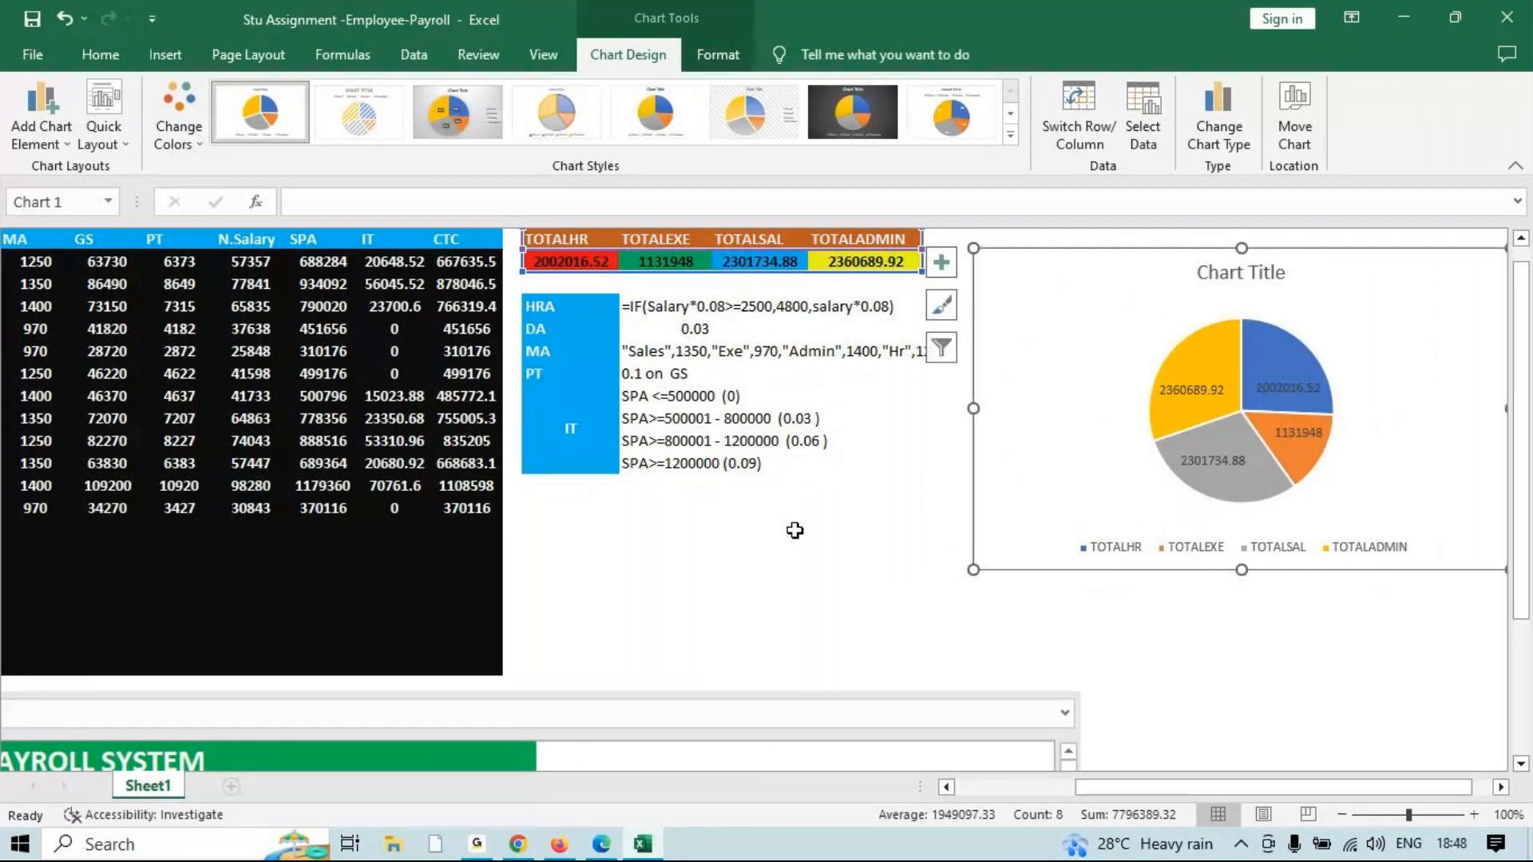
pyautogui.click(701, 557)
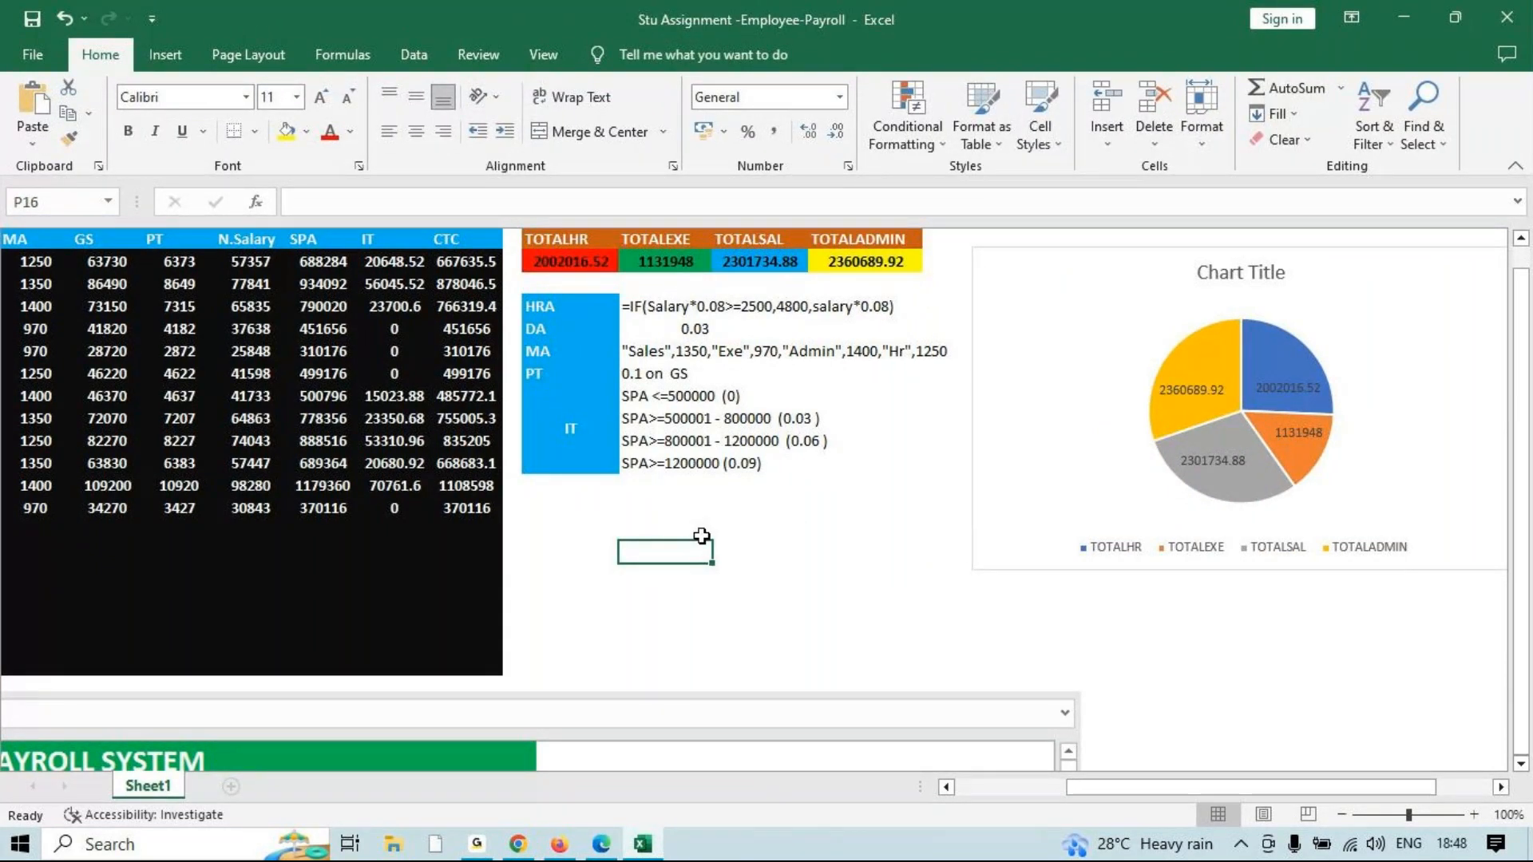
# Clear the TOTALHR cell O3 and re-enter its SUMIF with the Designation column, criterion "HR" and CTC range M3:M14.
pyautogui.moveTo(569, 261); pyautogui.dragTo(846, 259)
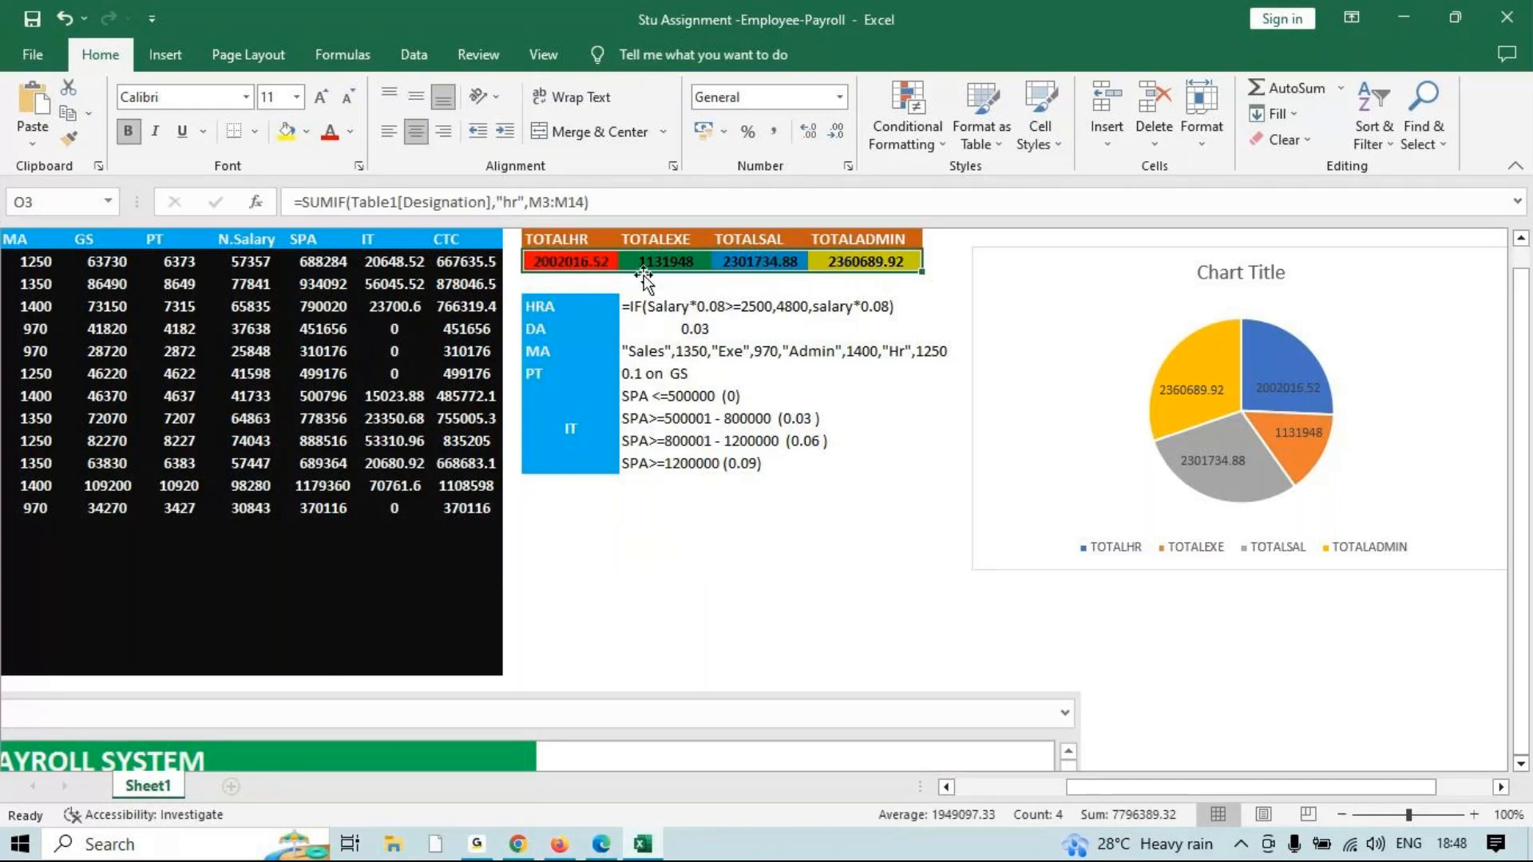
pyautogui.click(594, 263)
pyautogui.press('Delete')
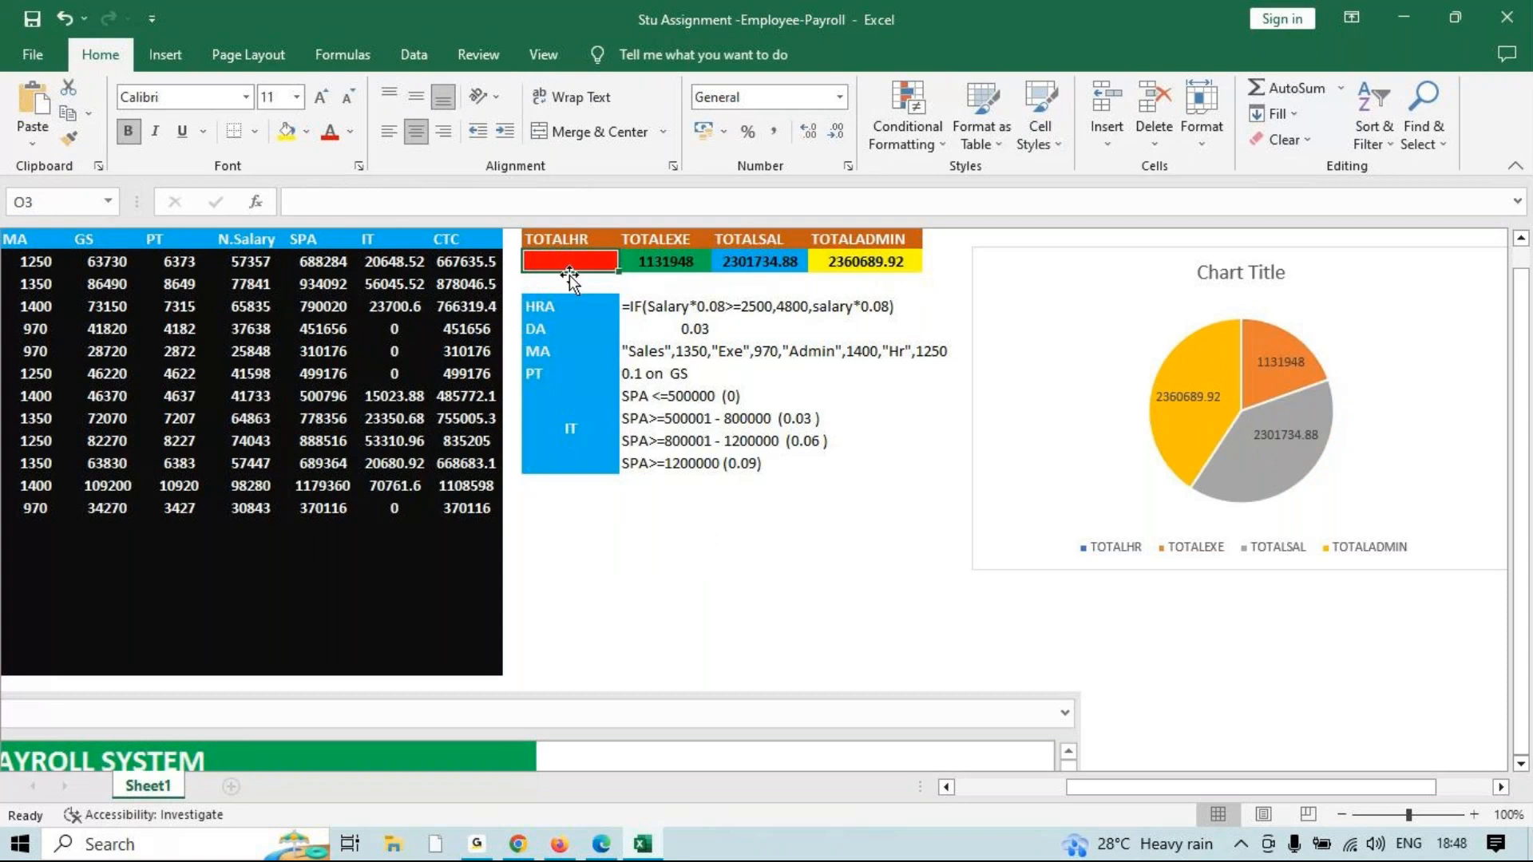
pyautogui.moveTo(1073, 787); pyautogui.dragTo(925, 786)
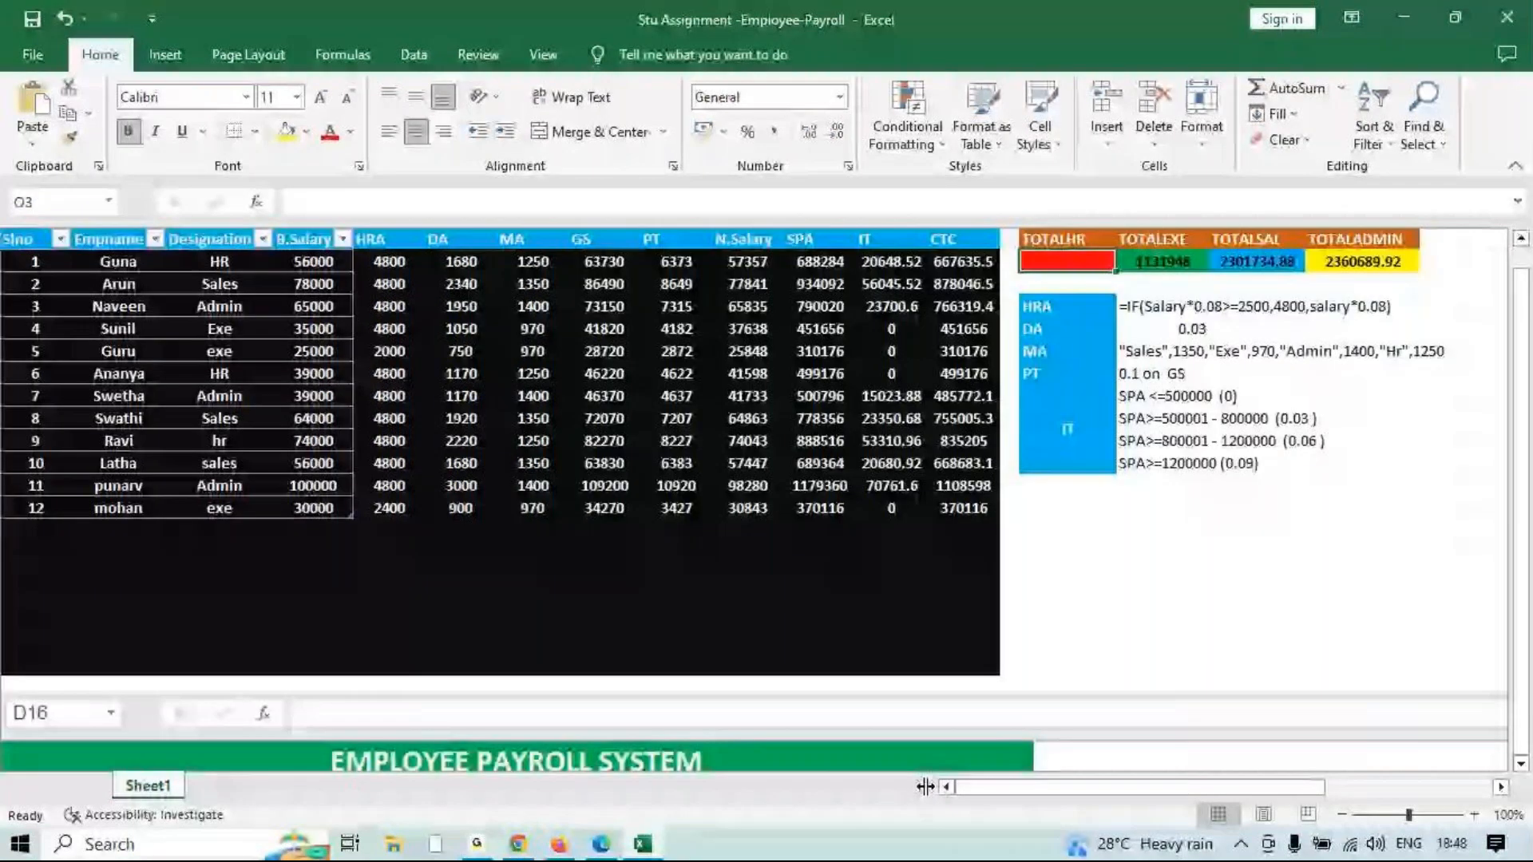
pyautogui.write('=sumif')
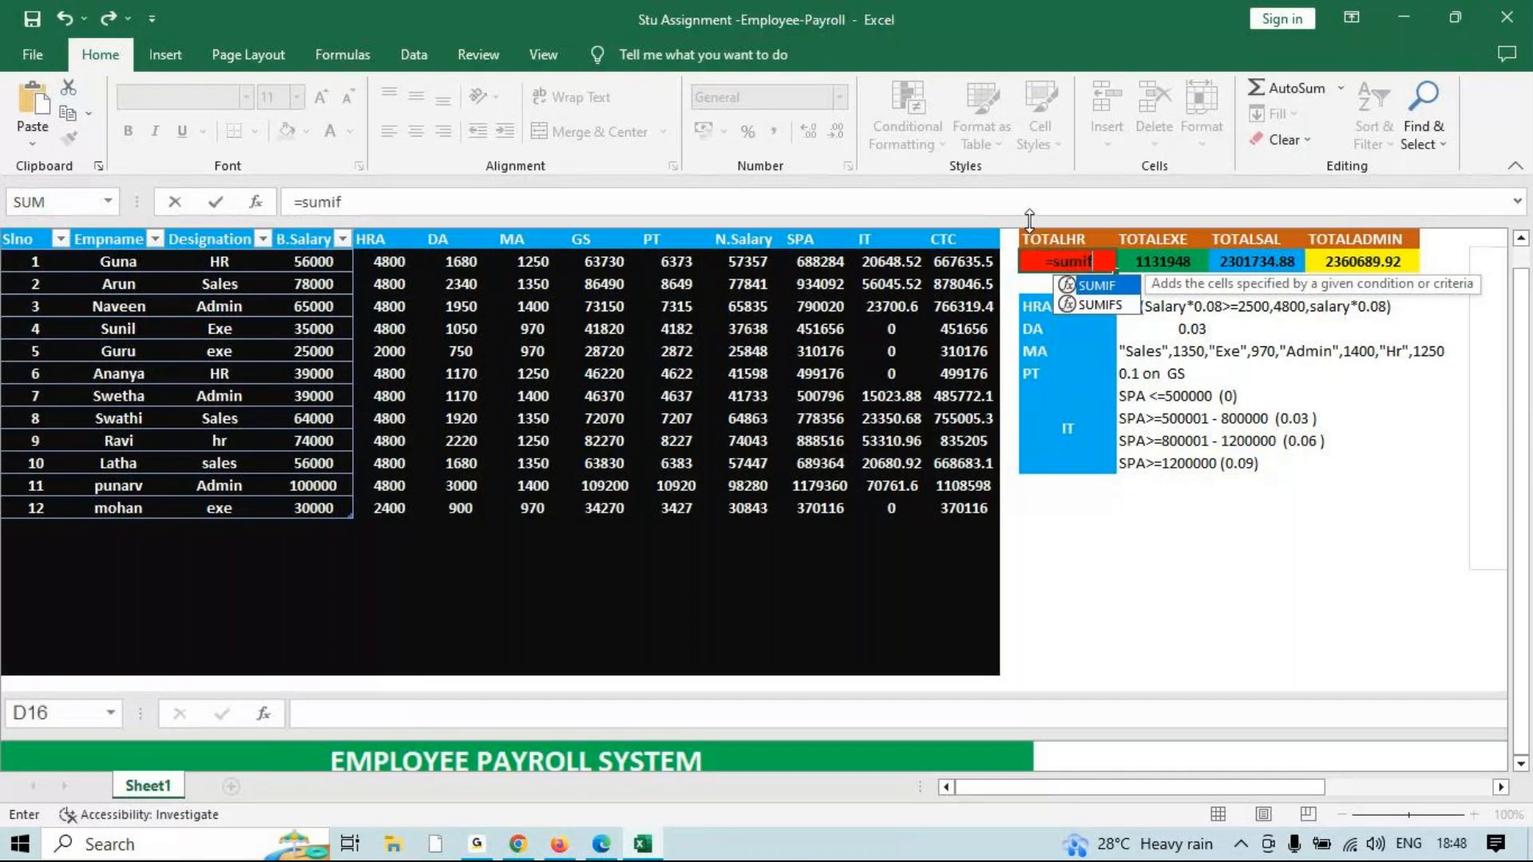
pyautogui.press('Tab')
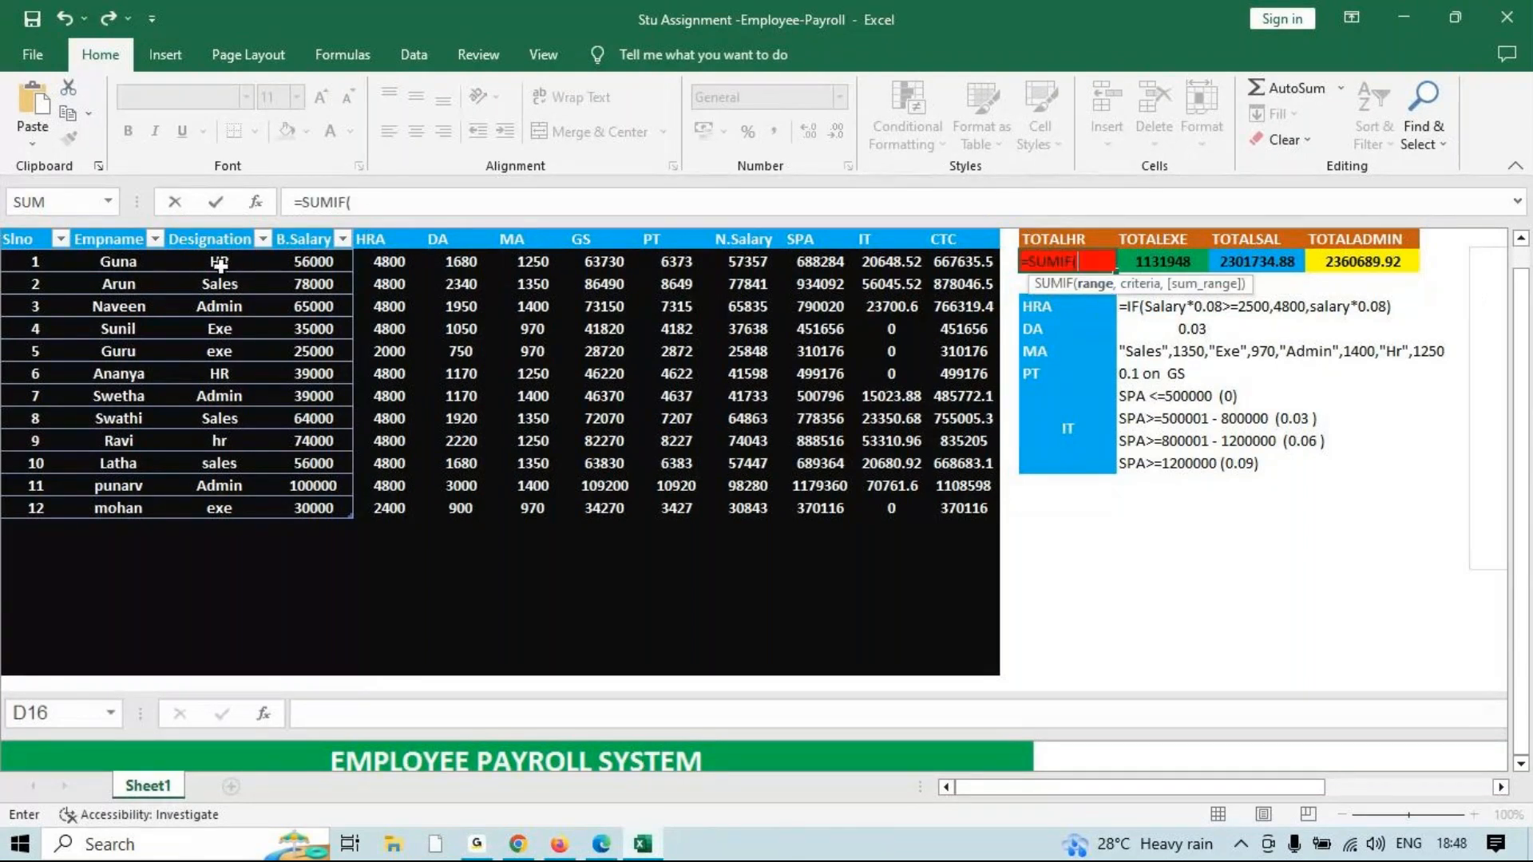
pyautogui.moveTo(219, 261); pyautogui.dragTo(218, 505)
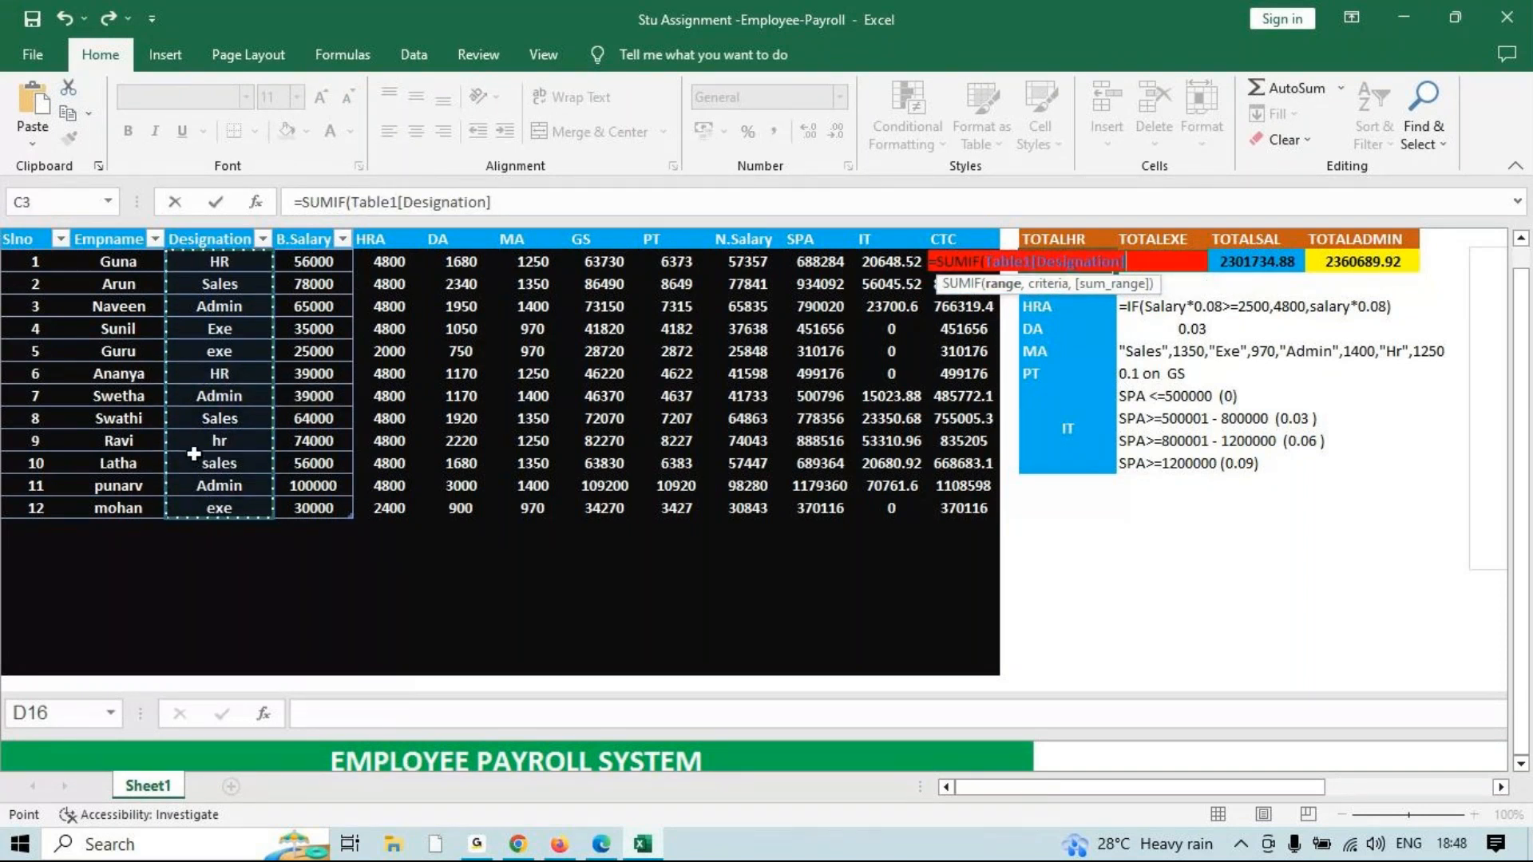
pyautogui.write(',')
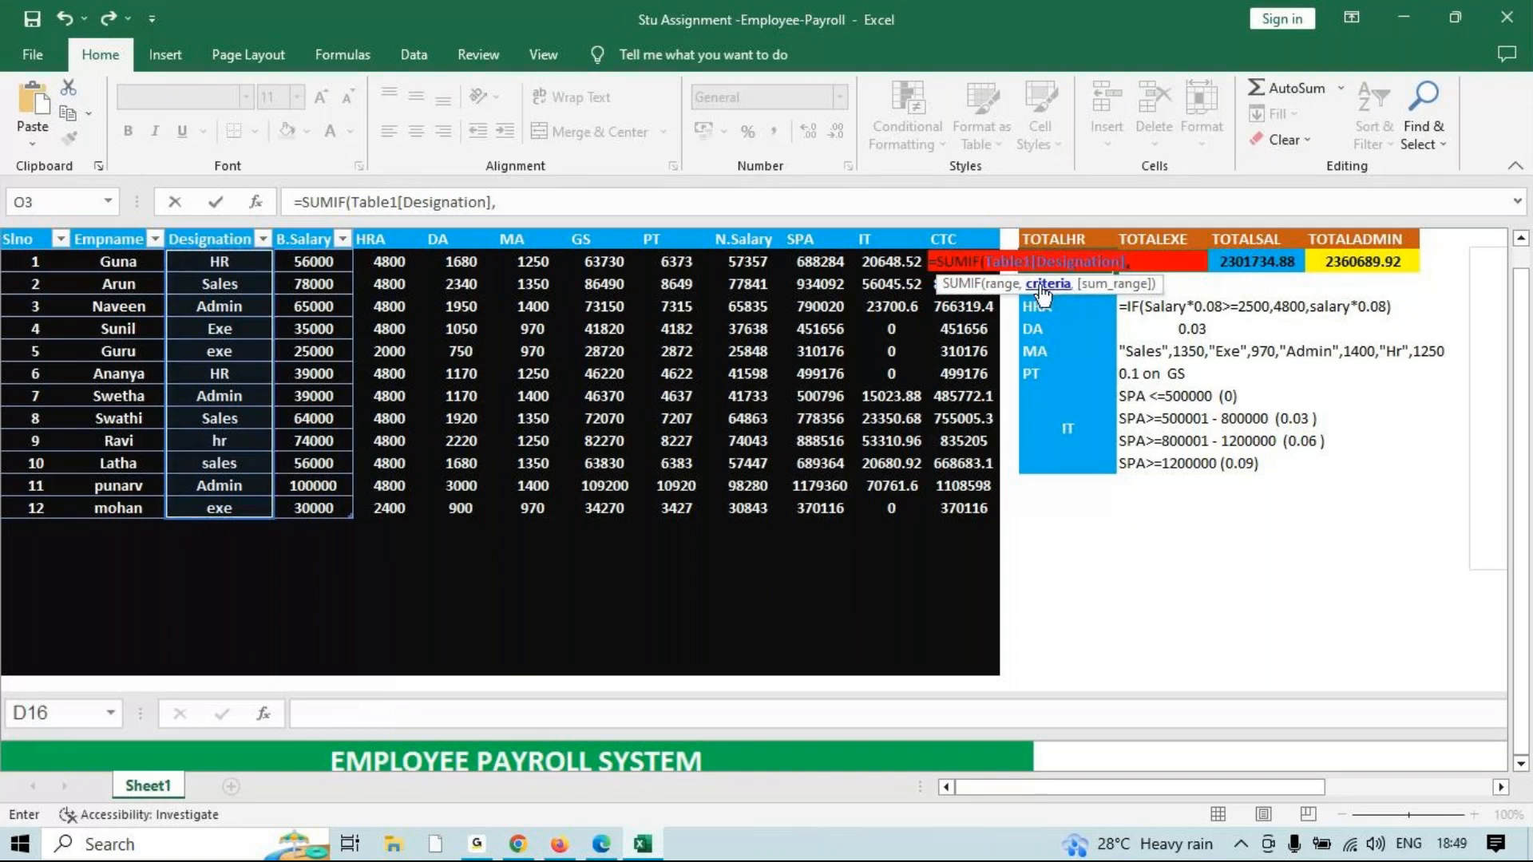
pyautogui.write('"HR",')
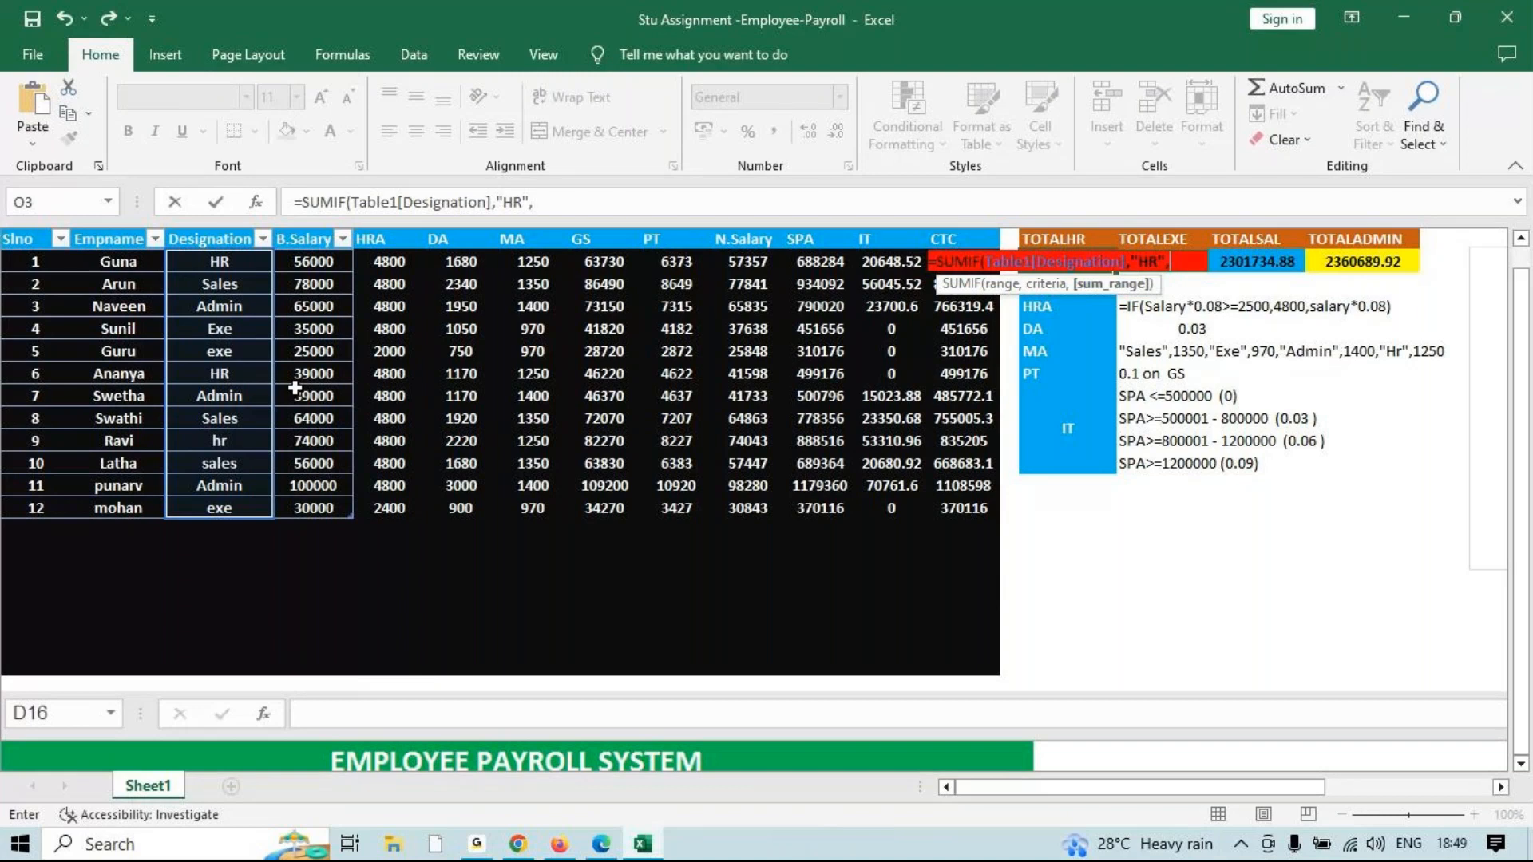
pyautogui.moveTo(984, 512); pyautogui.dragTo(942, 272)
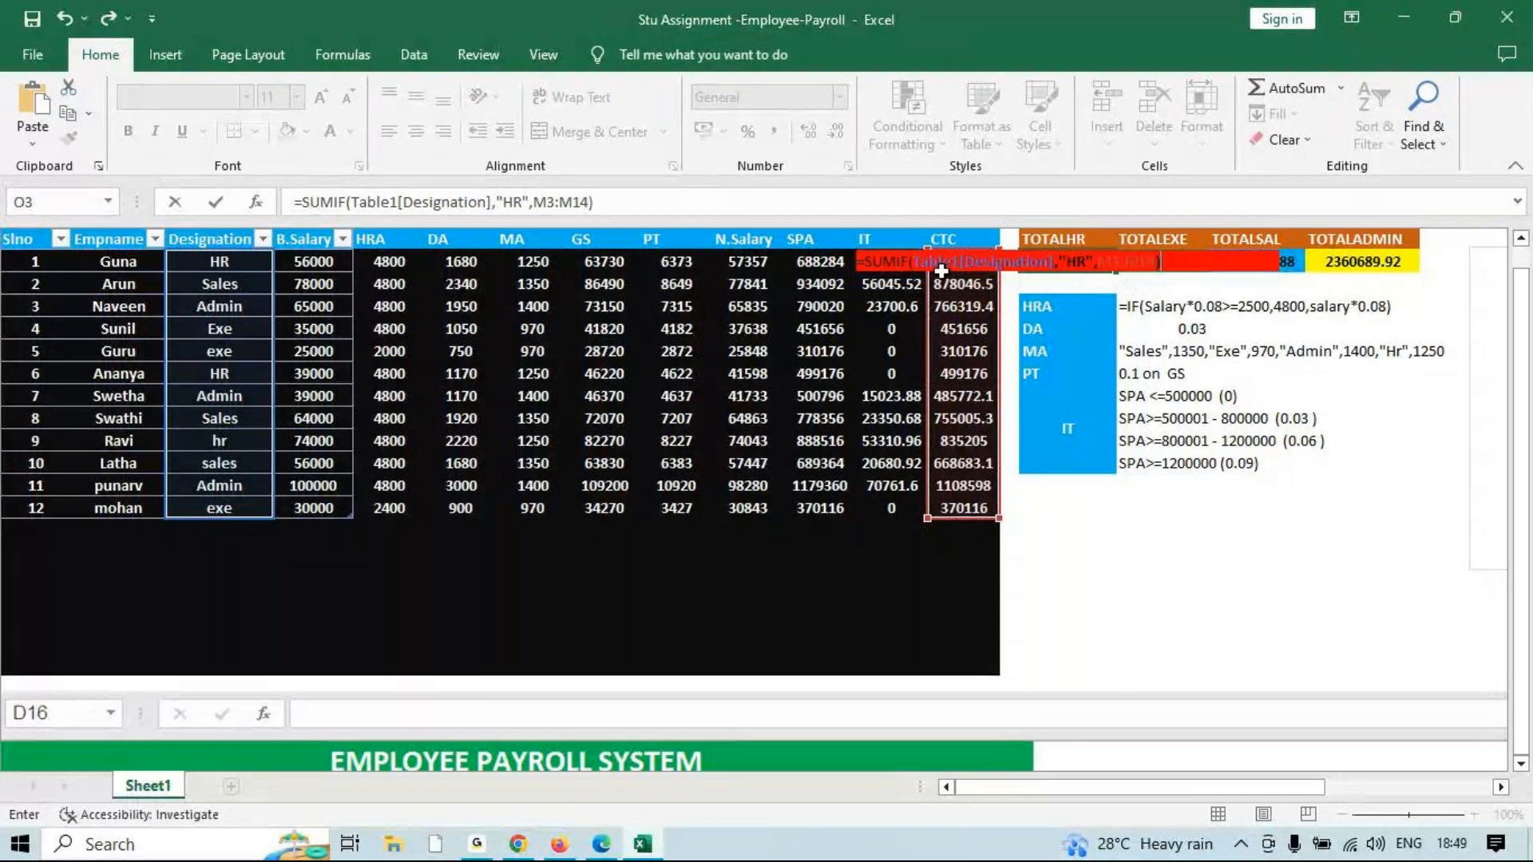
pyautogui.write(')')
pyautogui.press('Return')
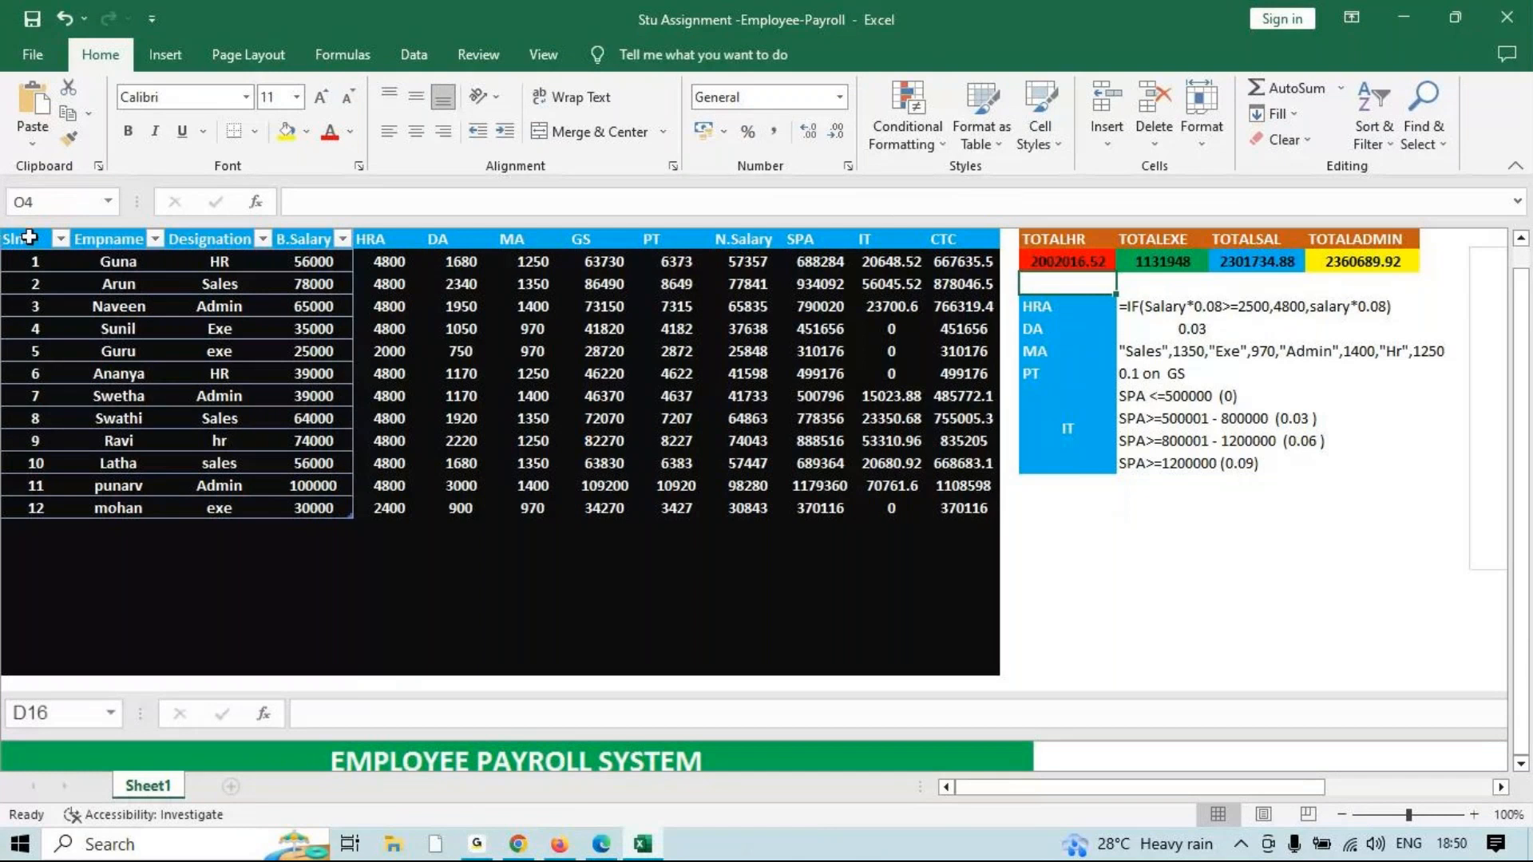
pyautogui.moveTo(29, 238); pyautogui.dragTo(1368, 518)
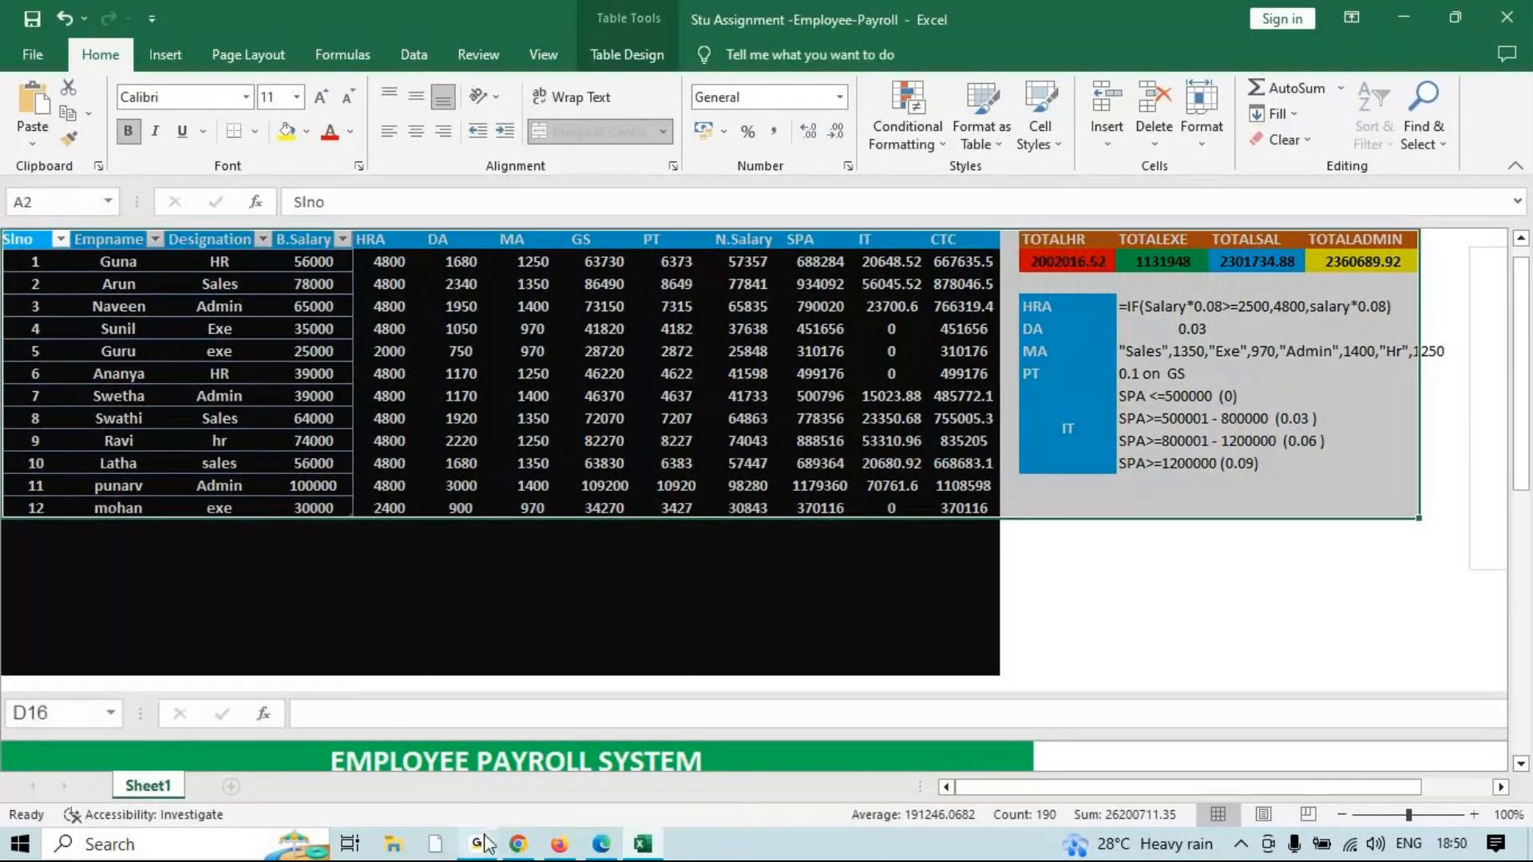
pyautogui.moveTo(484, 847)
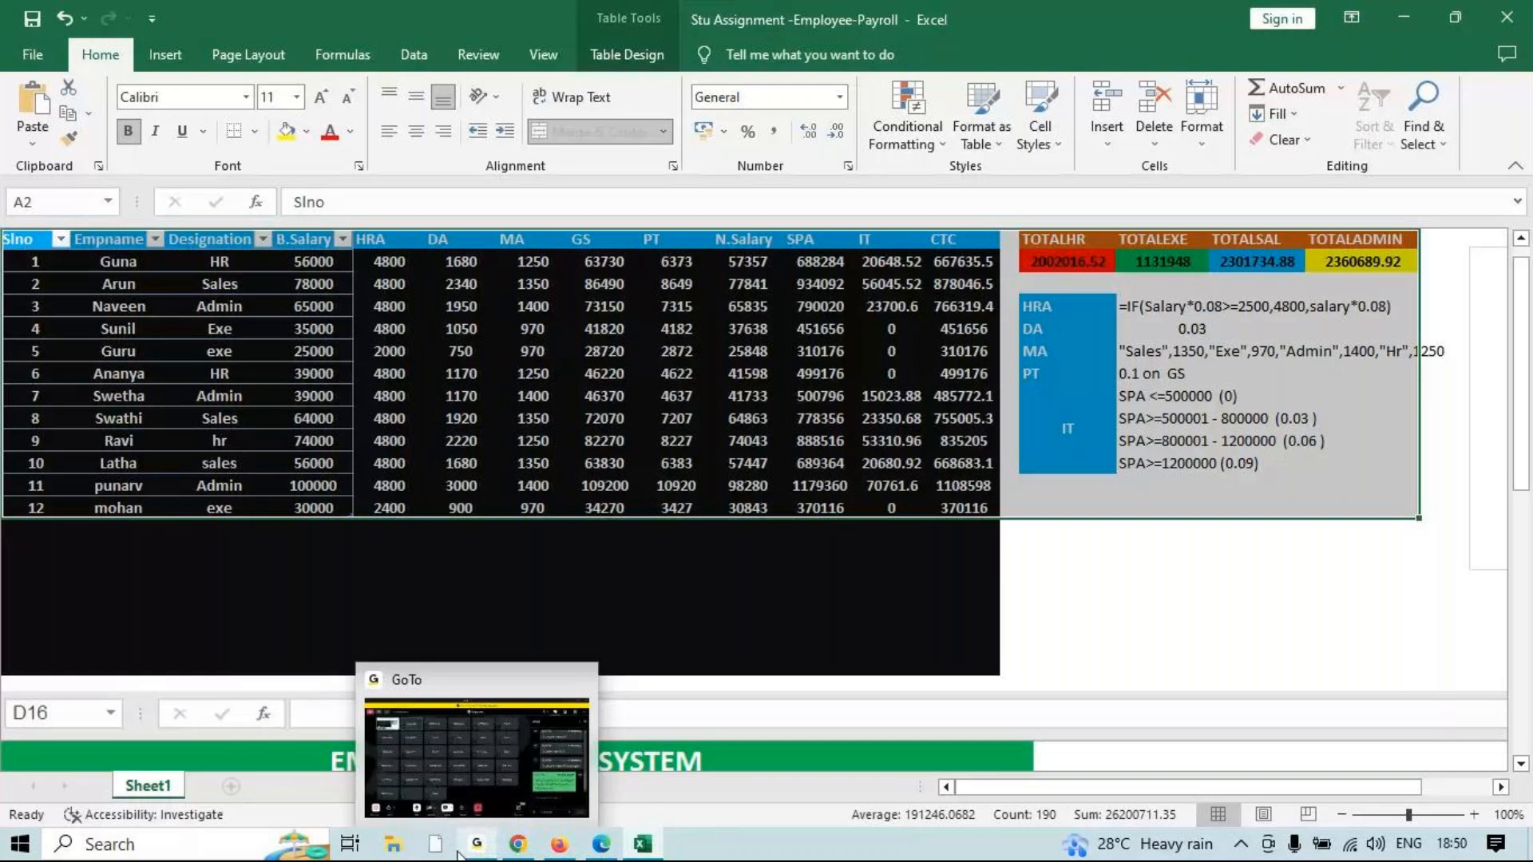
pyautogui.click(484, 856)
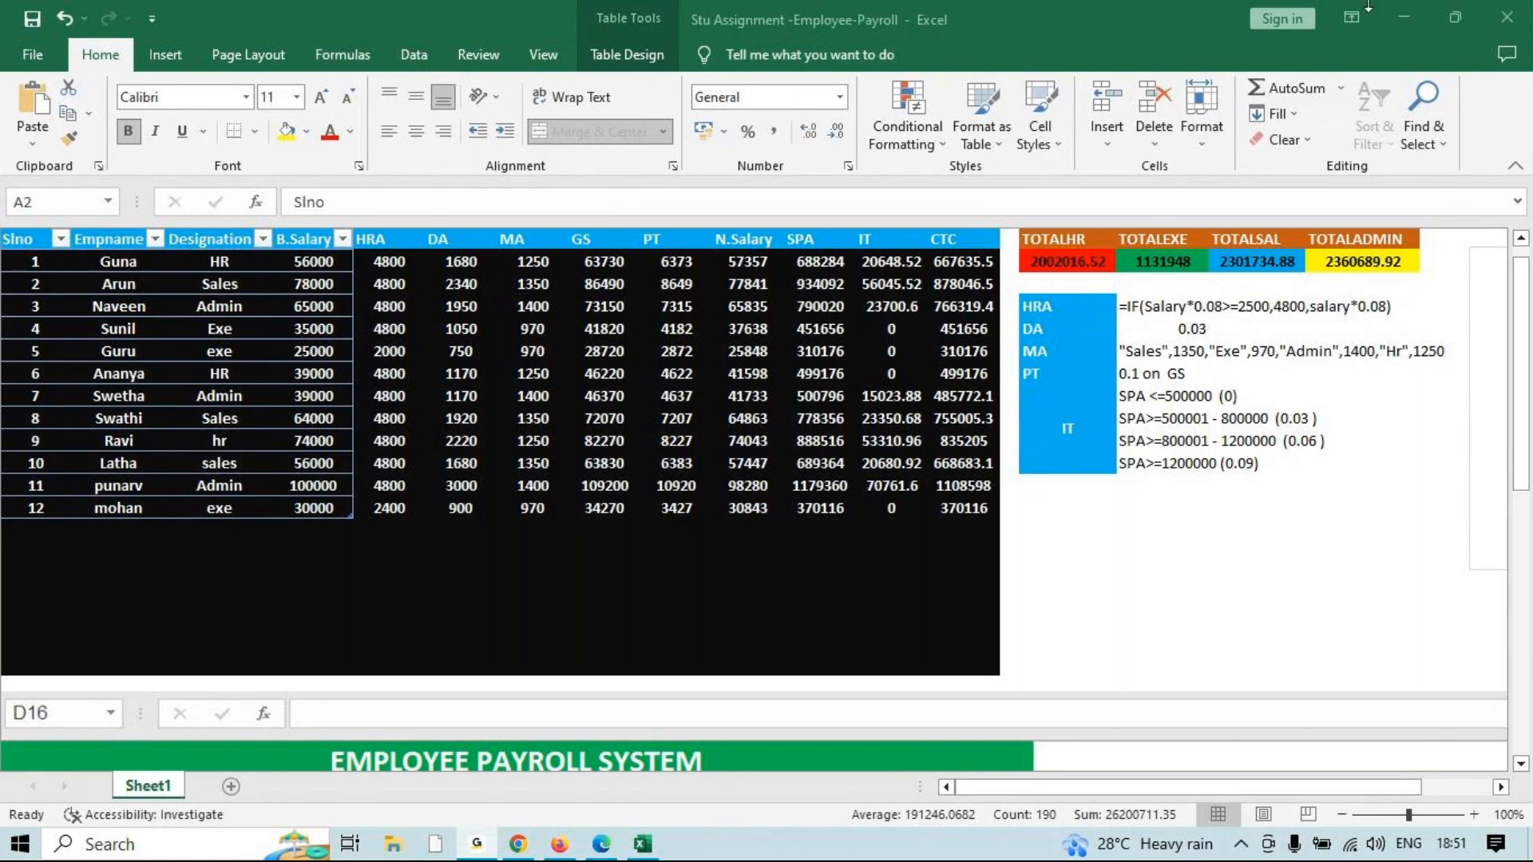
pyautogui.click(1393, 23)
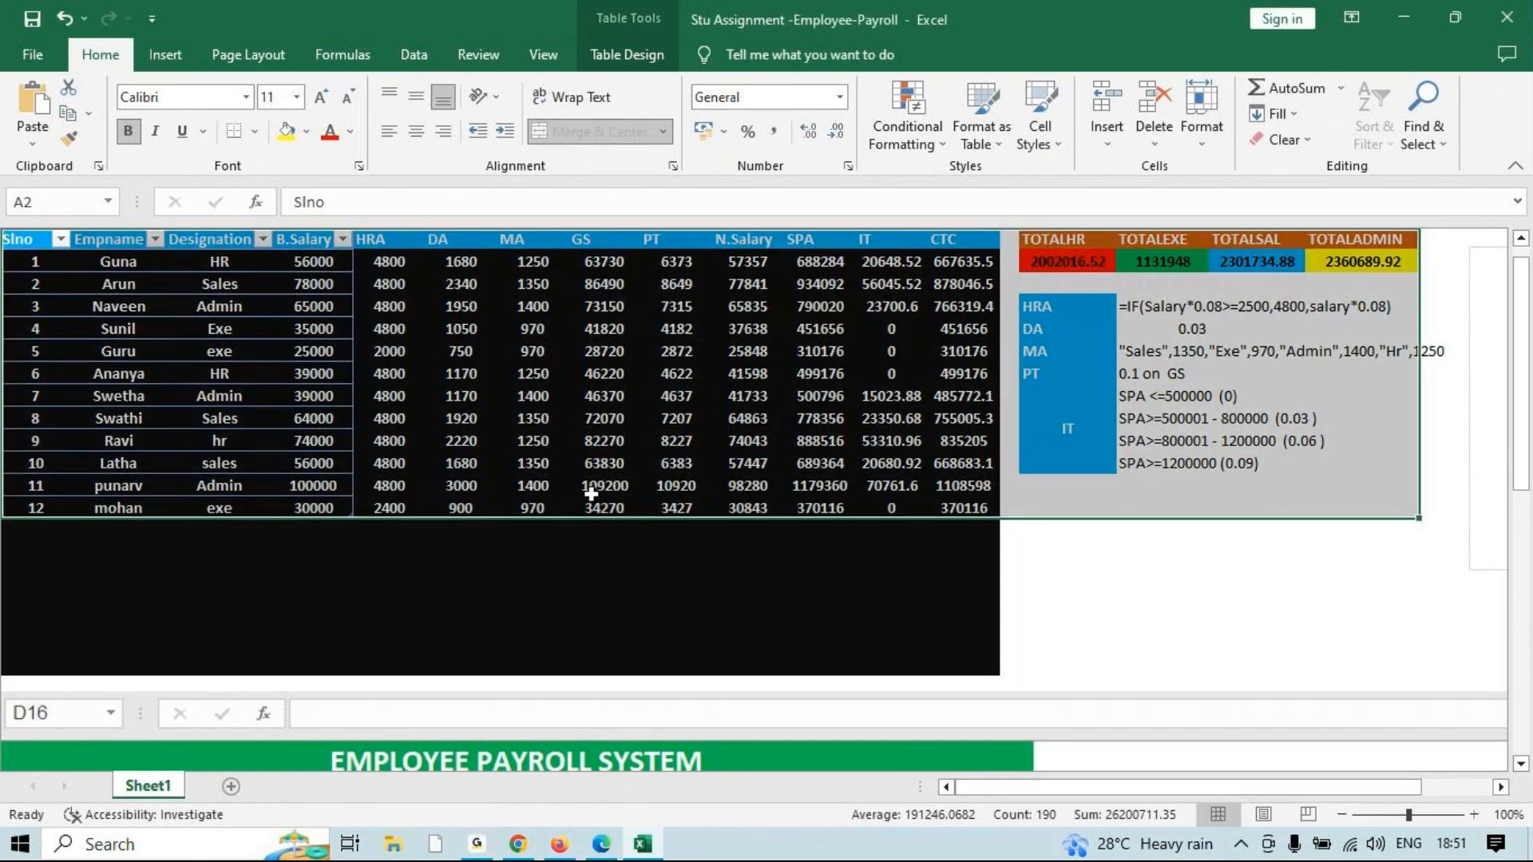
# Close the payroll workbook without saving the changes and open a blank Notepad document.
pyautogui.click(1513, 22)
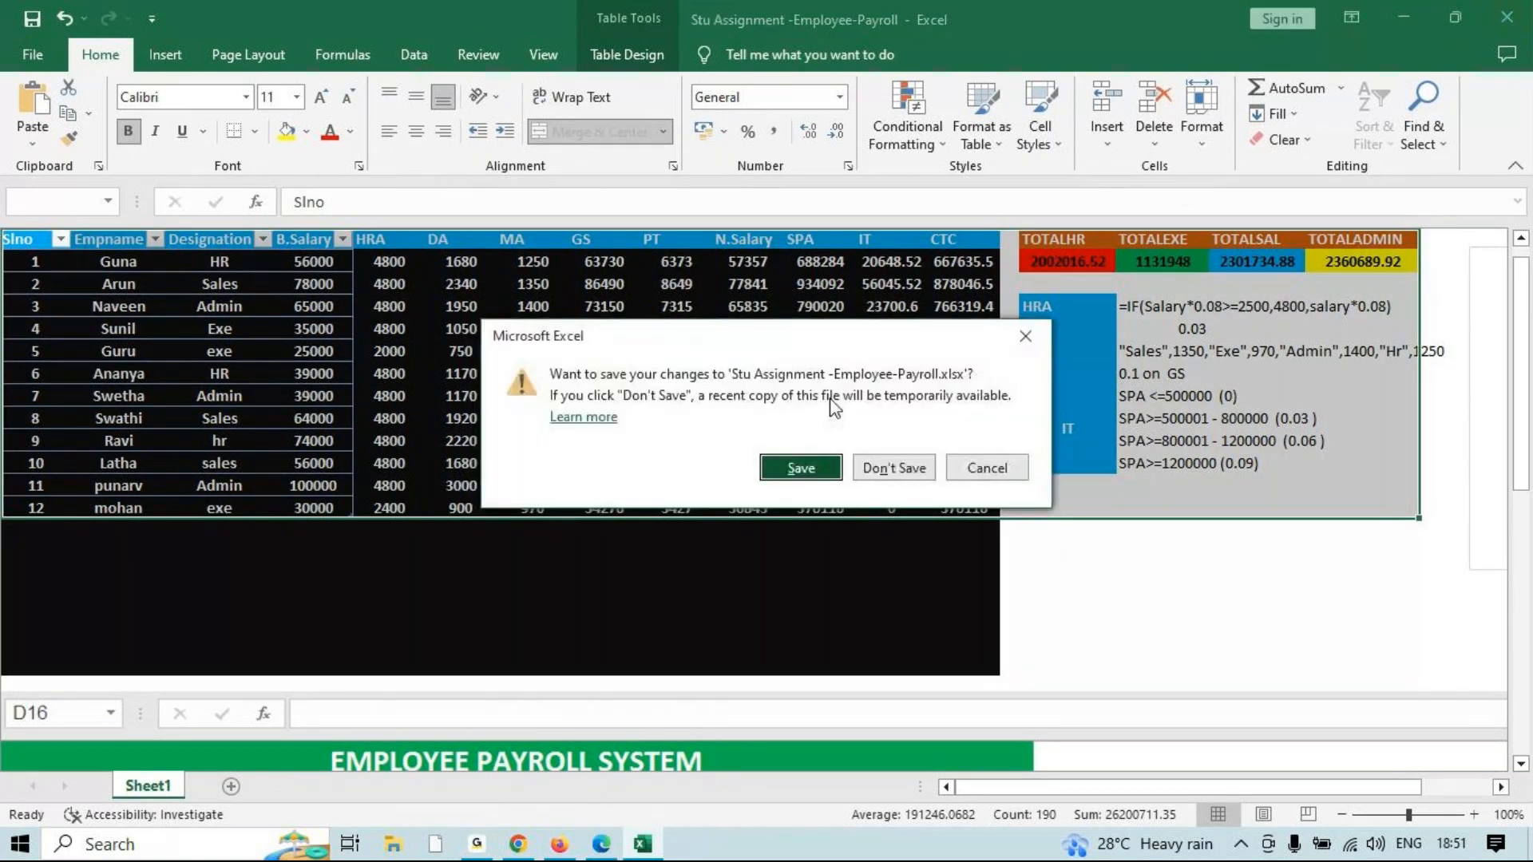
pyautogui.click(882, 471)
pyautogui.press('super+r')
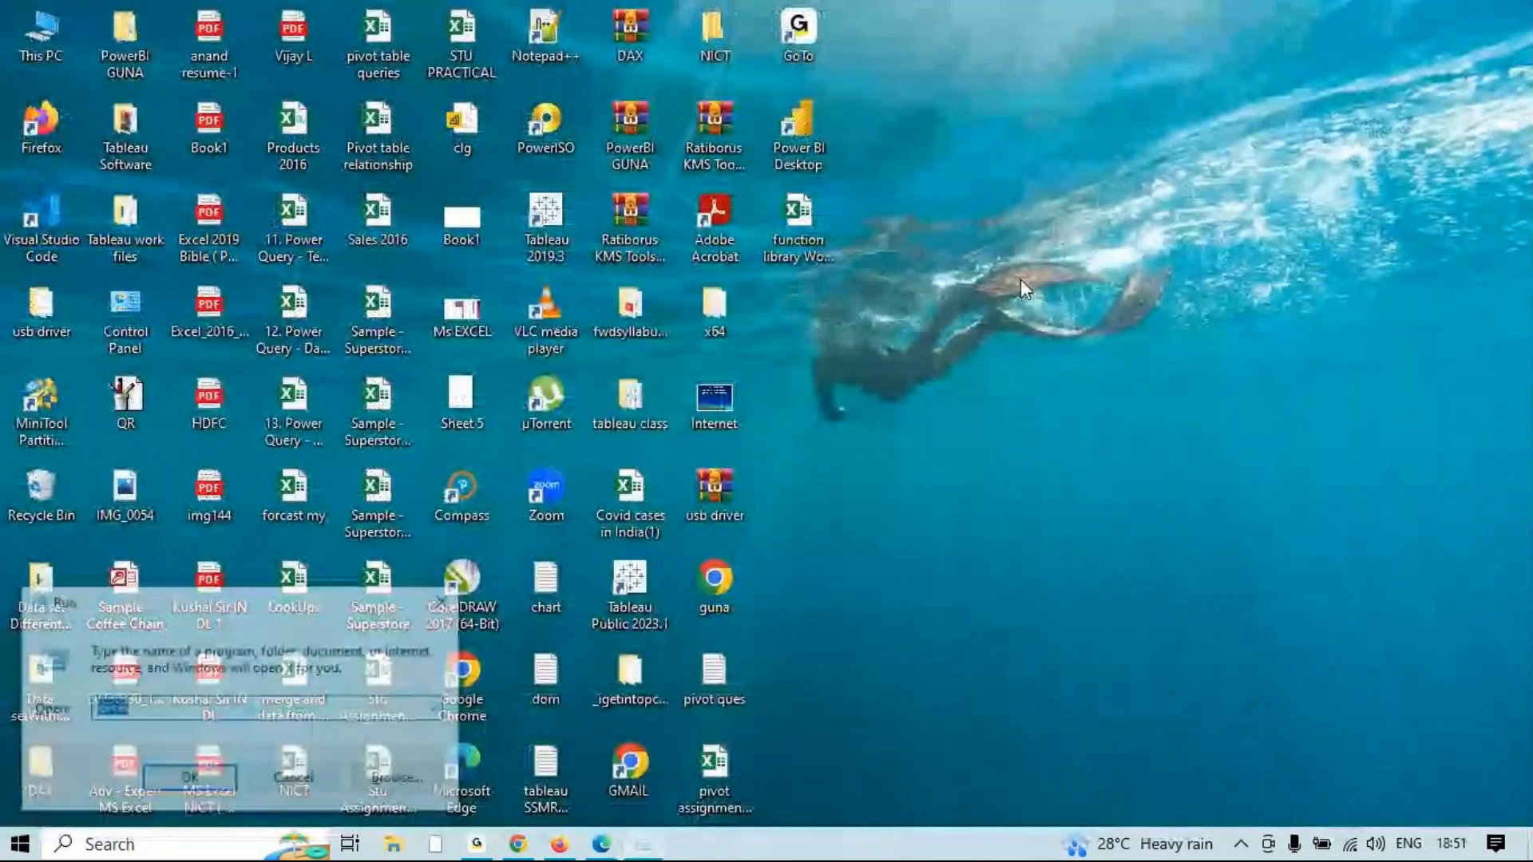
pyautogui.write('notepad')
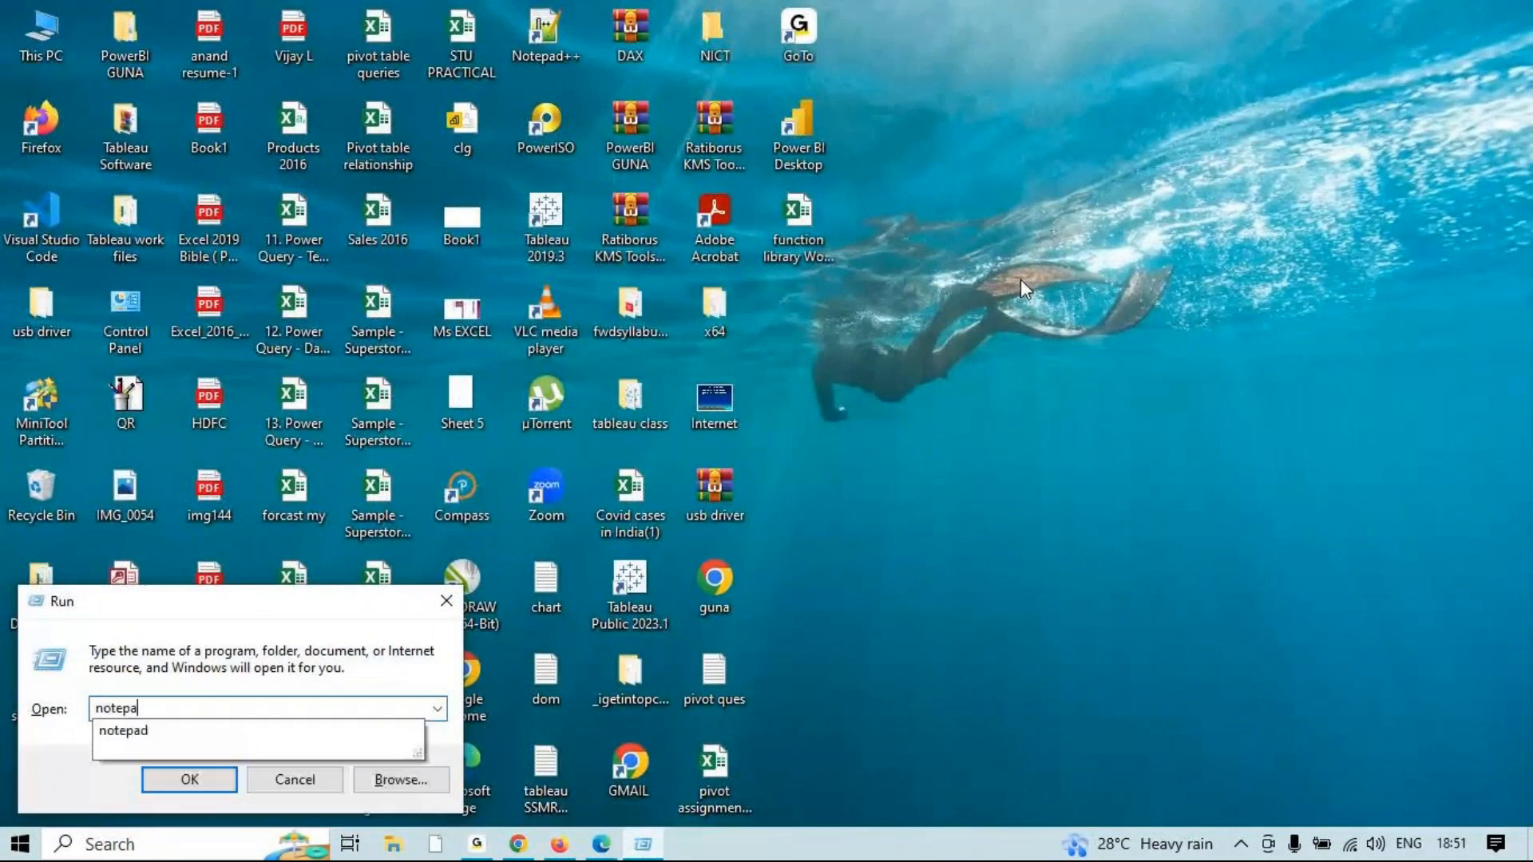
pyautogui.press('Return')
pyautogui.click(900, 213)
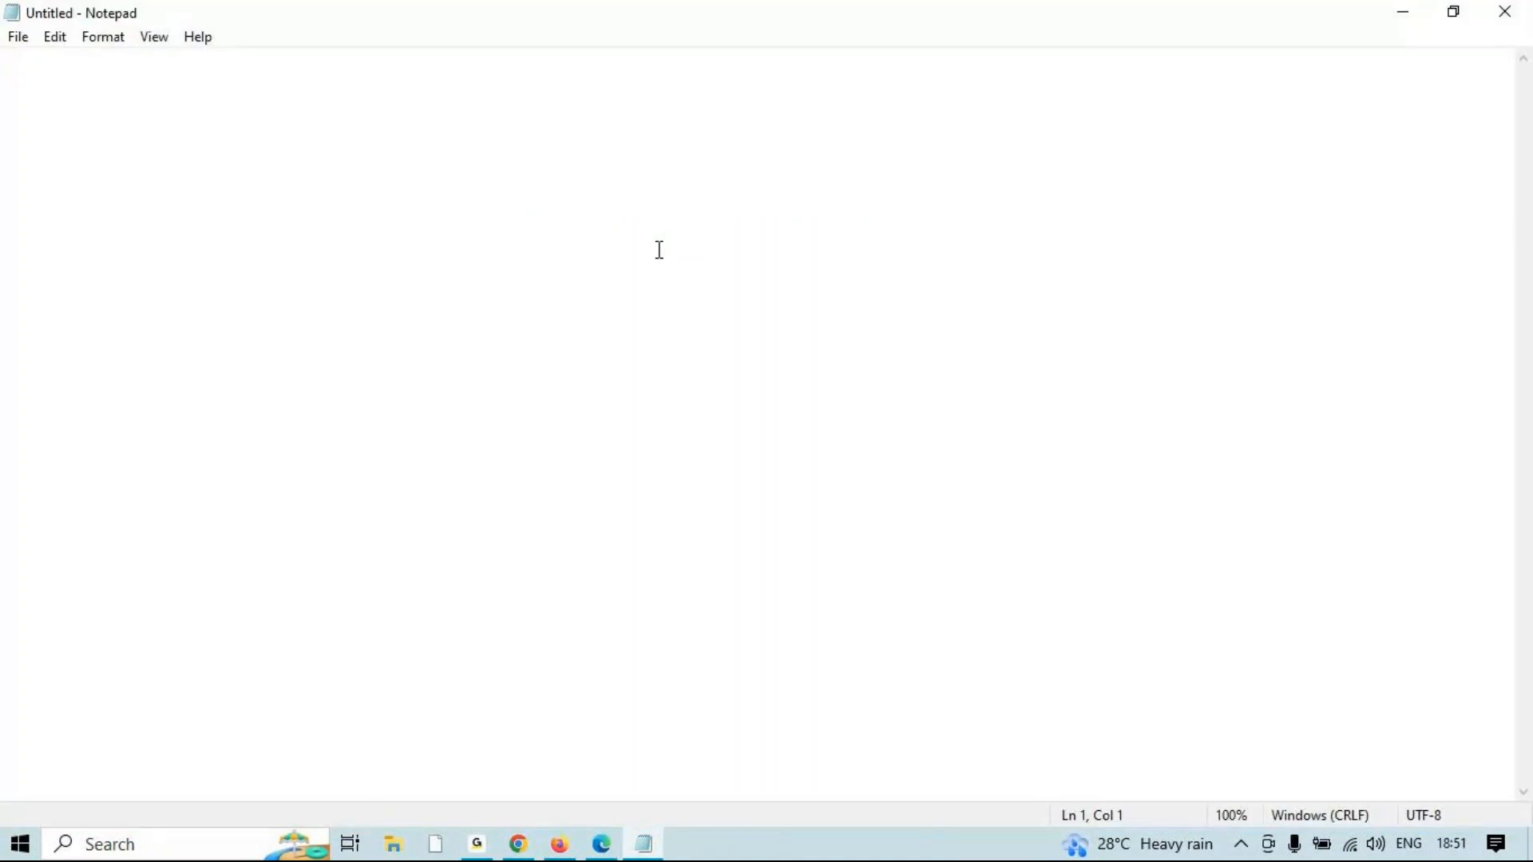
# Write the heading "Lookup Function:" and, three lines below it, the entry "Hlookup" in the Notepad document.
pyautogui.write('Lookup')
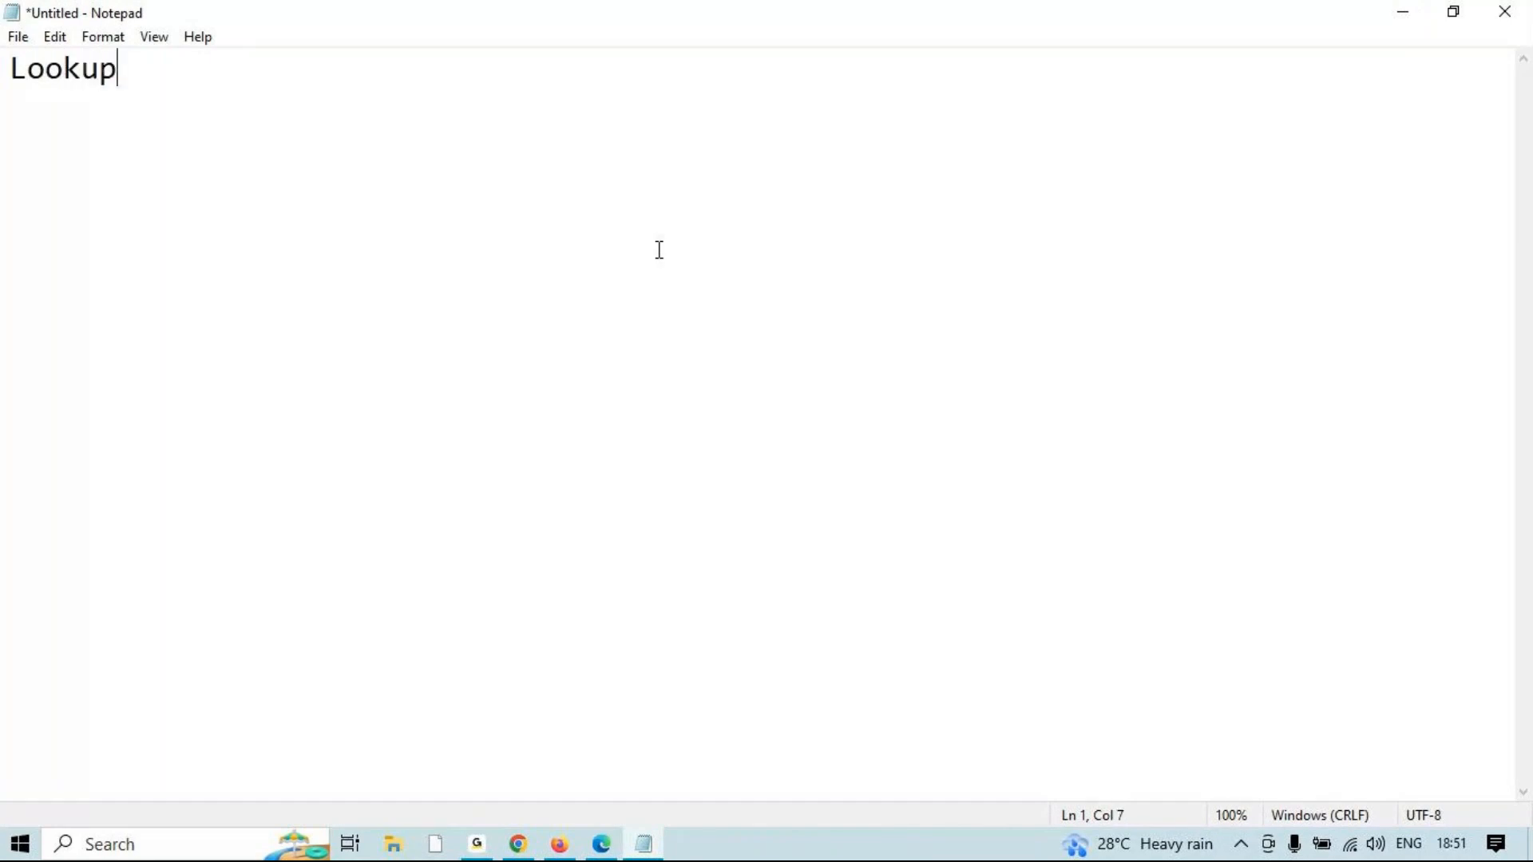
pyautogui.press('Return')
pyautogui.press('Return')
pyautogui.press('Return')
pyautogui.write('Hlookup')
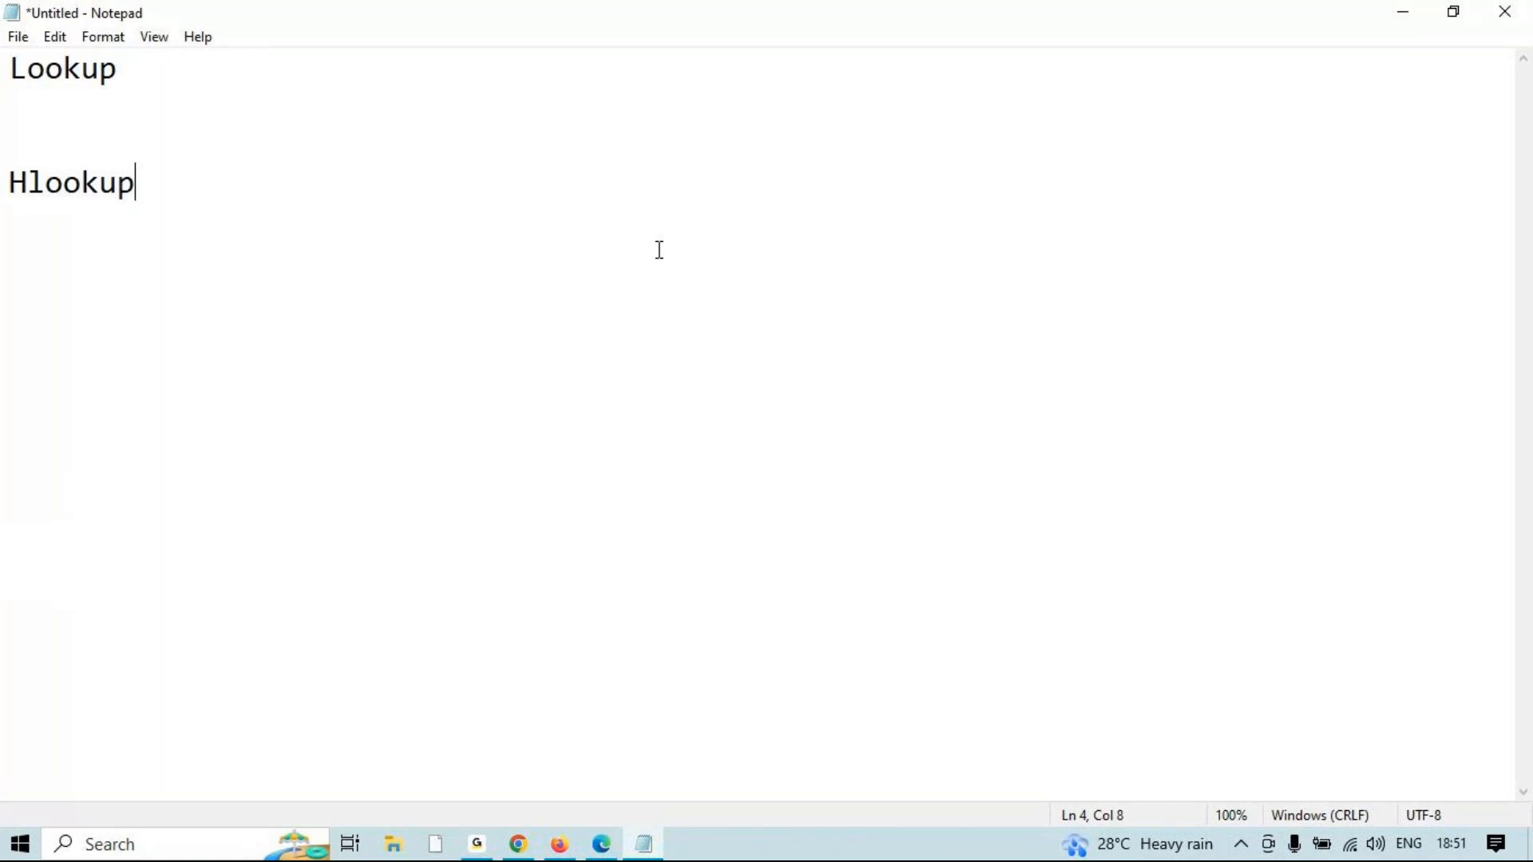
pyautogui.press('Return')
pyautogui.press('Return')
pyautogui.click(192, 91)
pyautogui.click(216, 80)
pyautogui.write('Function:')
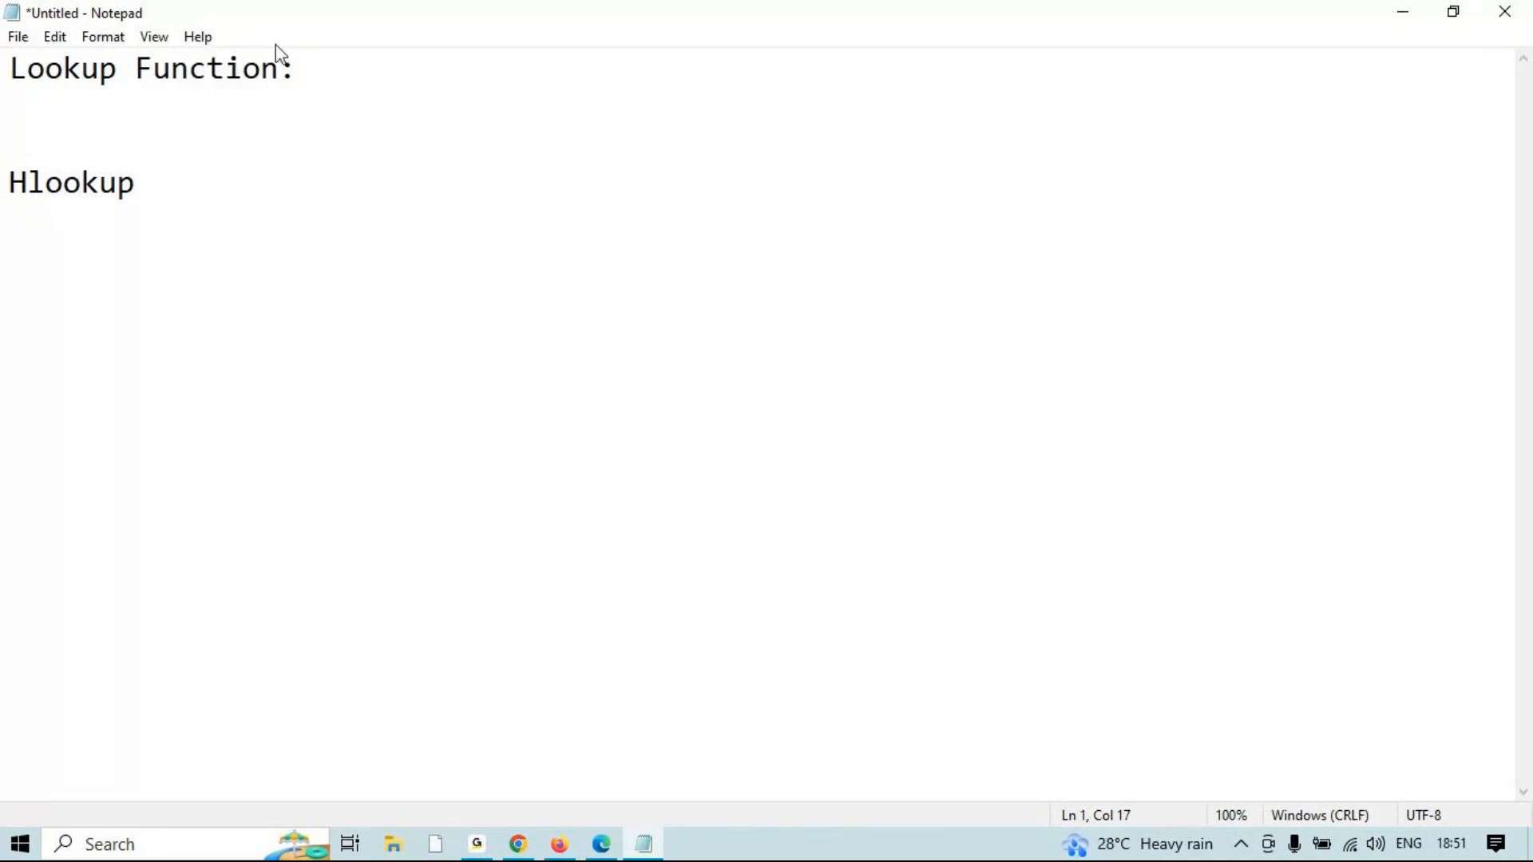
# Add the line "Vlookup - vertical lookup" above Hlookup and complete the Hlookup line with "- horzontal lookup".
pyautogui.click(36, 143)
pyautogui.write('Vlookup  - vert')
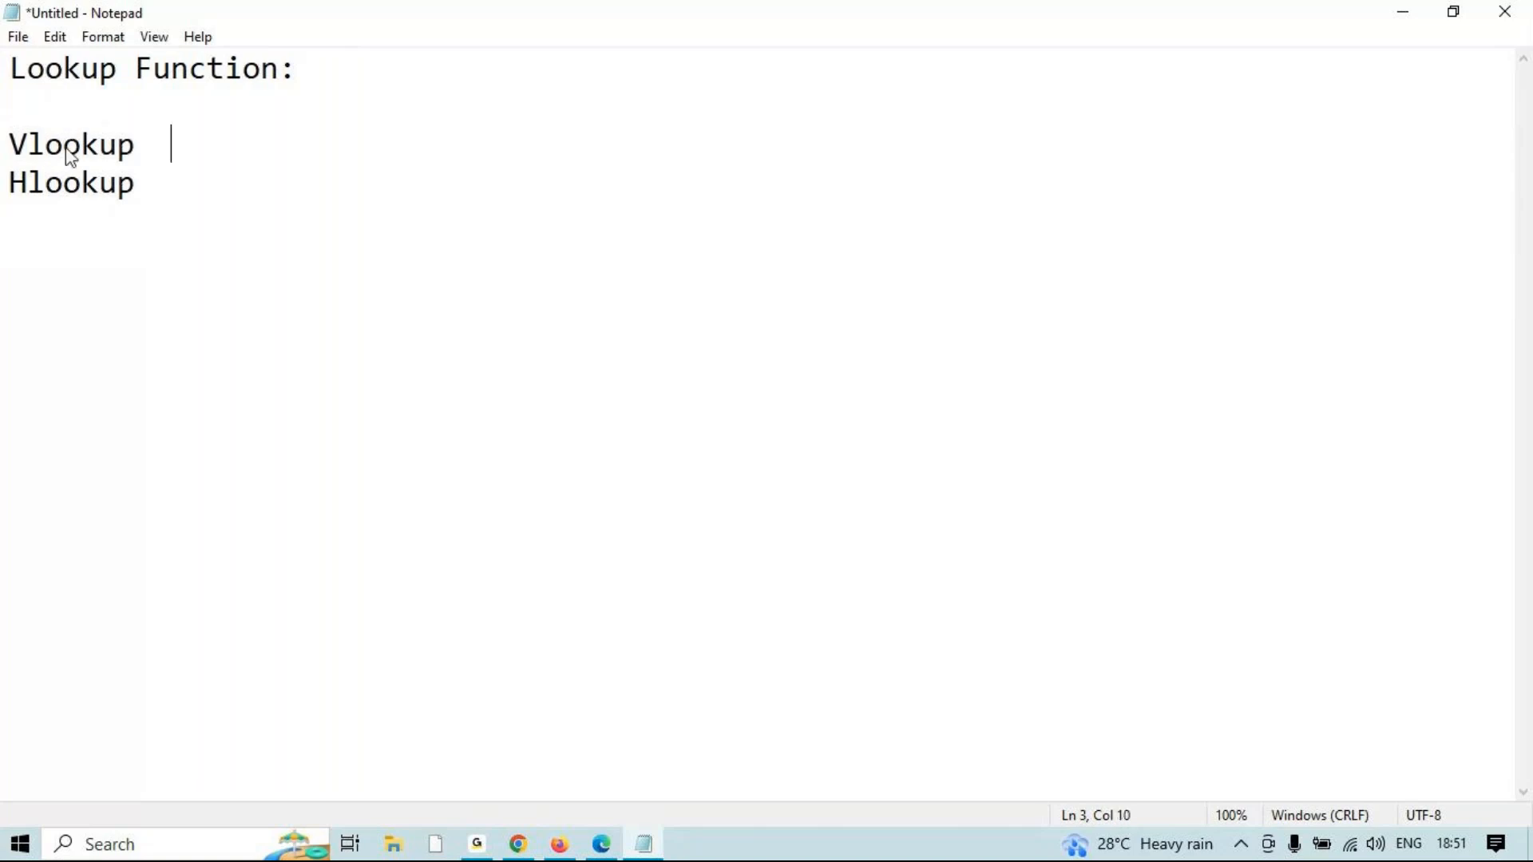
pyautogui.write('ical lookup')
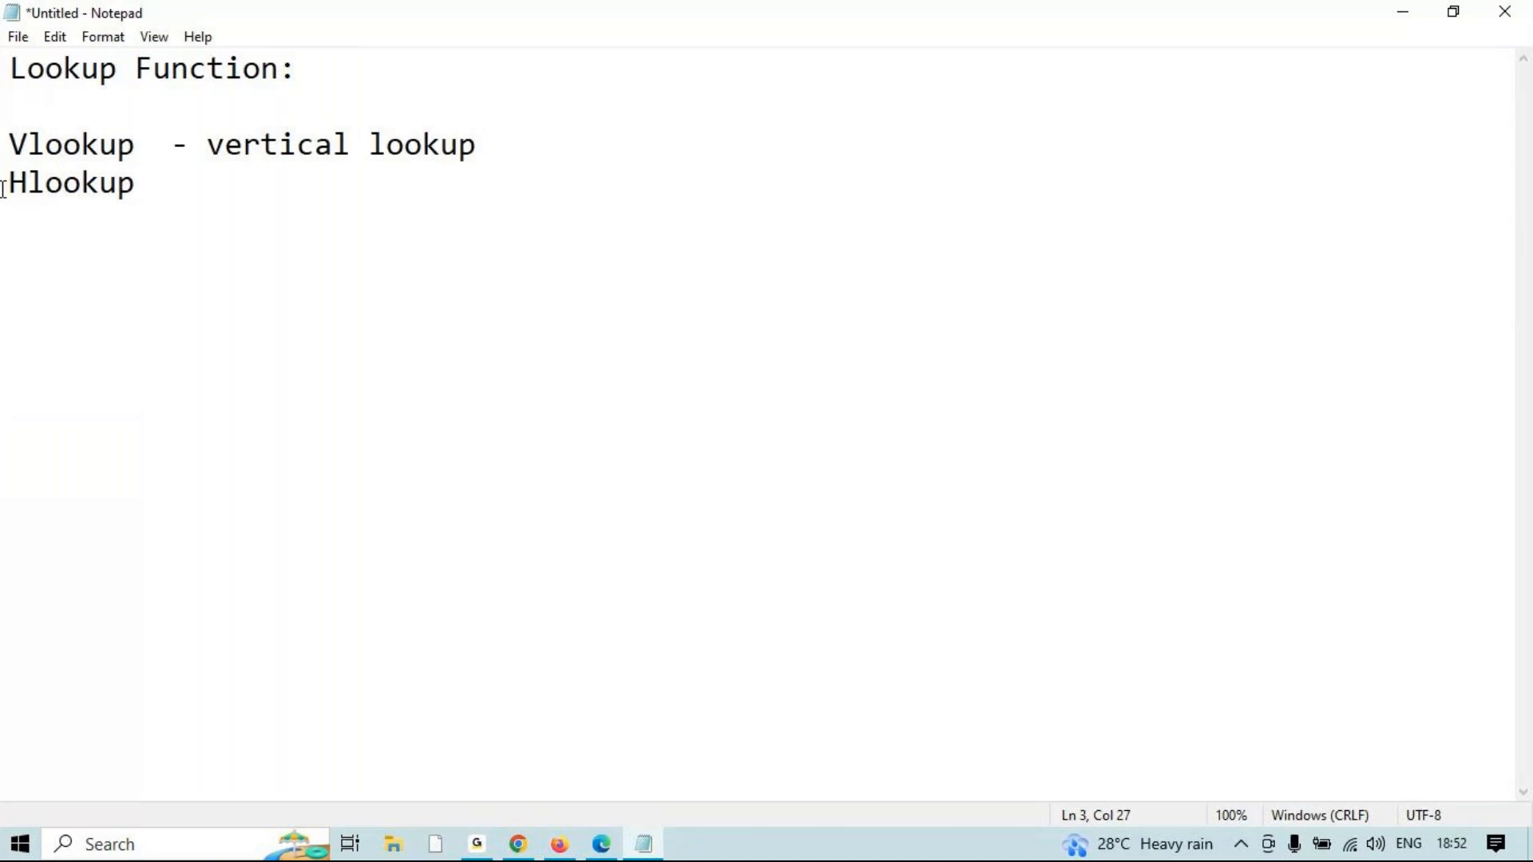
pyautogui.click(257, 194)
pyautogui.write('- horzontal lookup')
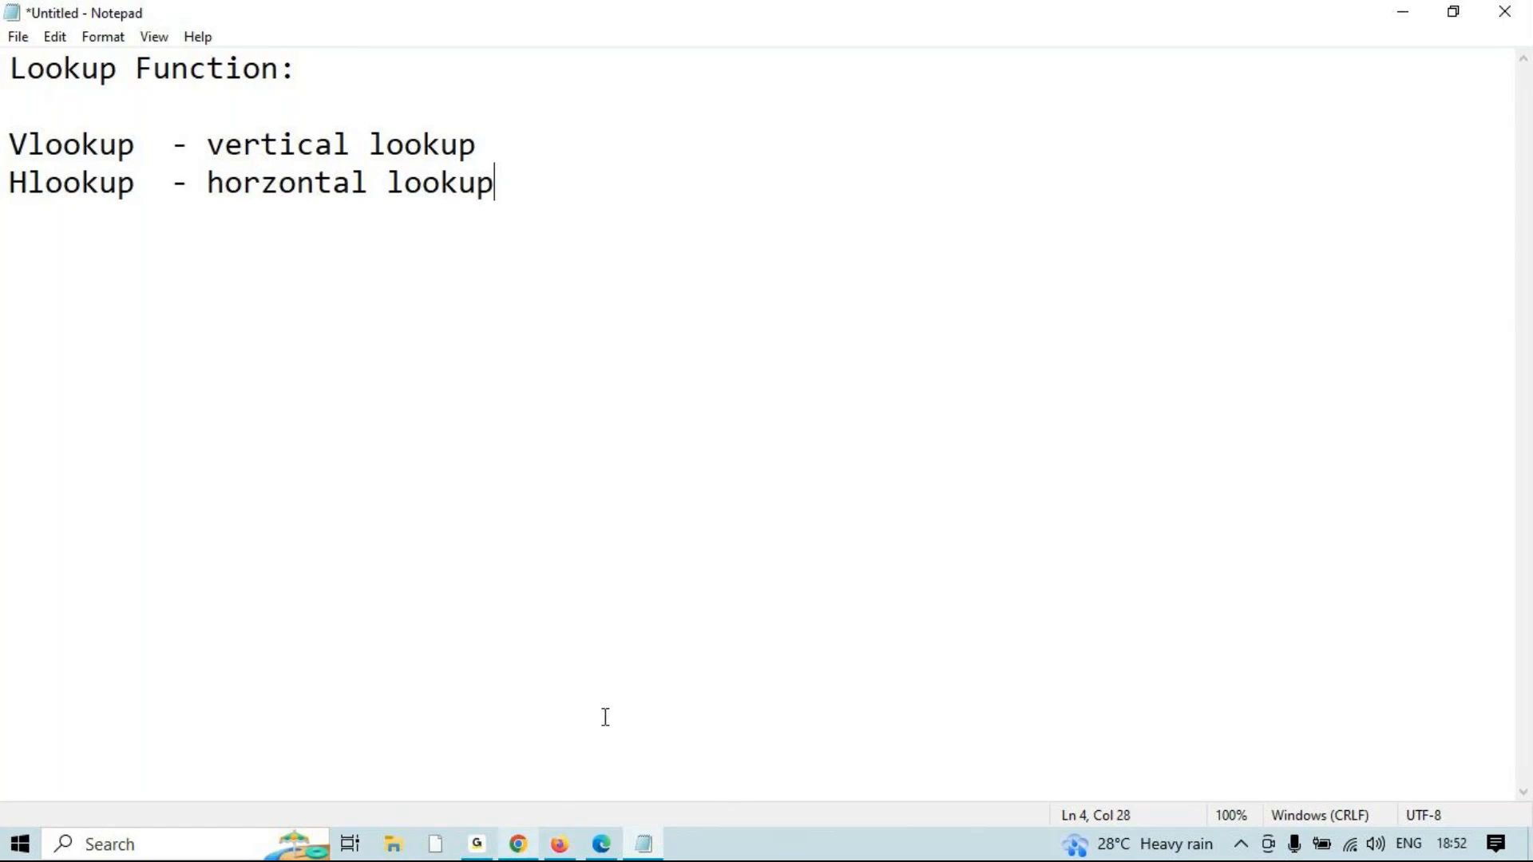
# Switch to WhatsApp Web in Chrome and open the "Expert Excel June2023" group chat.
pyautogui.click(1391, 15)
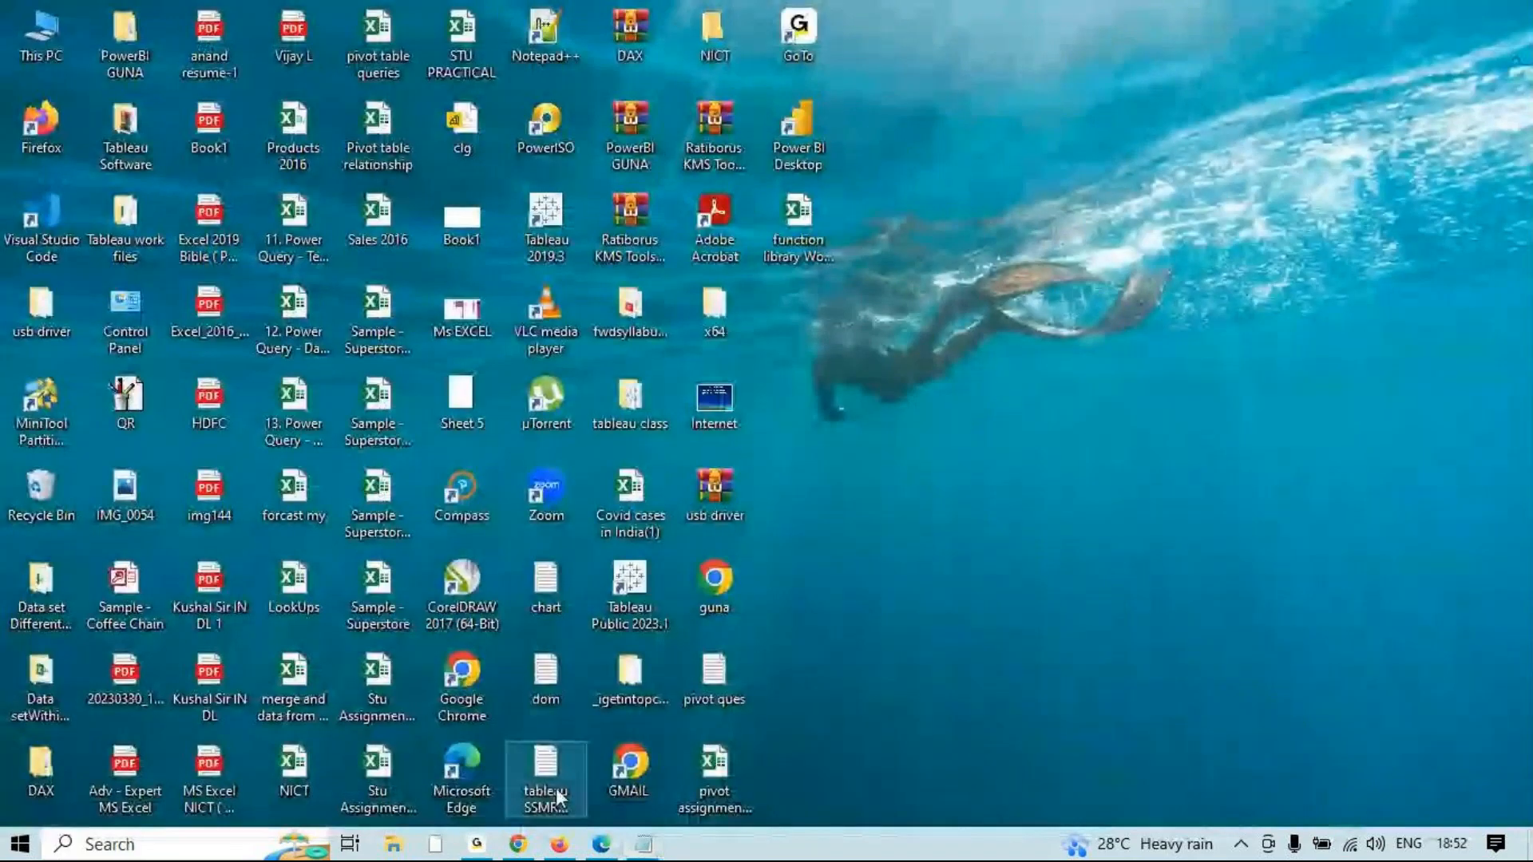
pyautogui.click(521, 851)
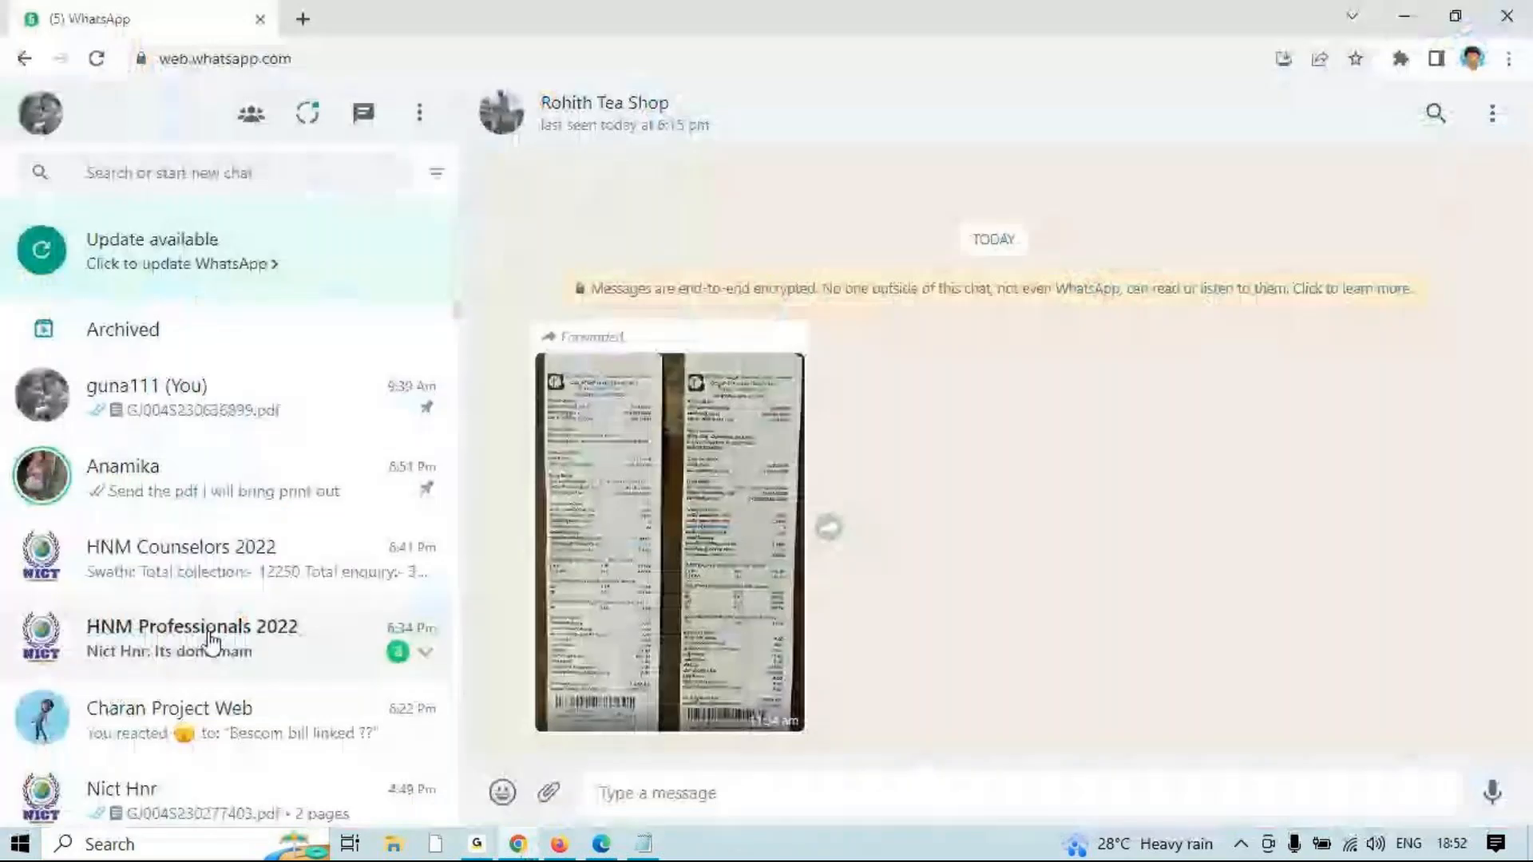
pyautogui.scroll(-2, 291, 675)
pyautogui.scroll(-4, 291, 675)
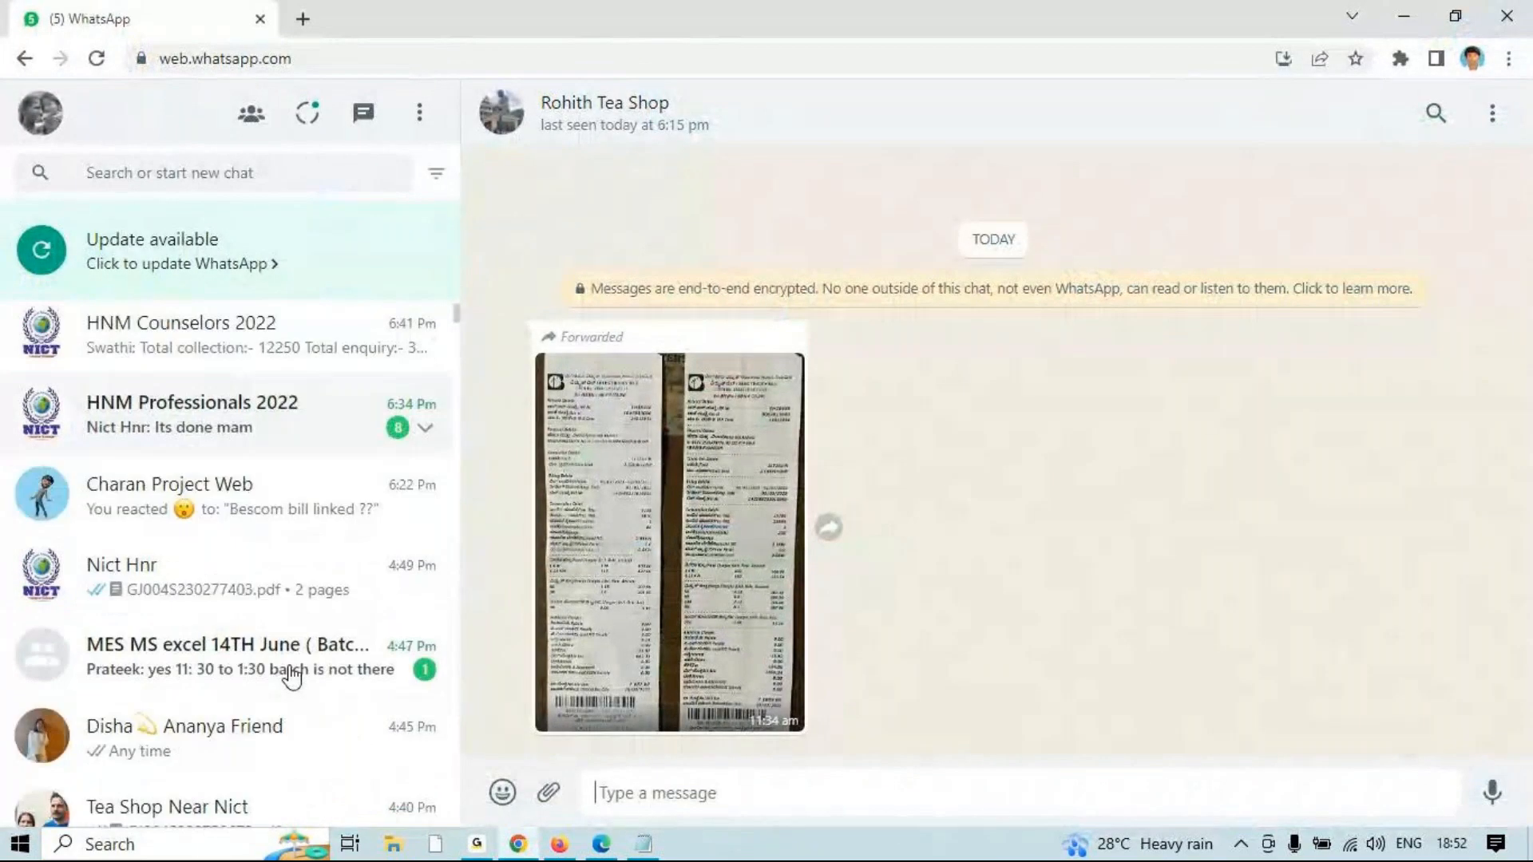
pyautogui.scroll(-2, 260, 627)
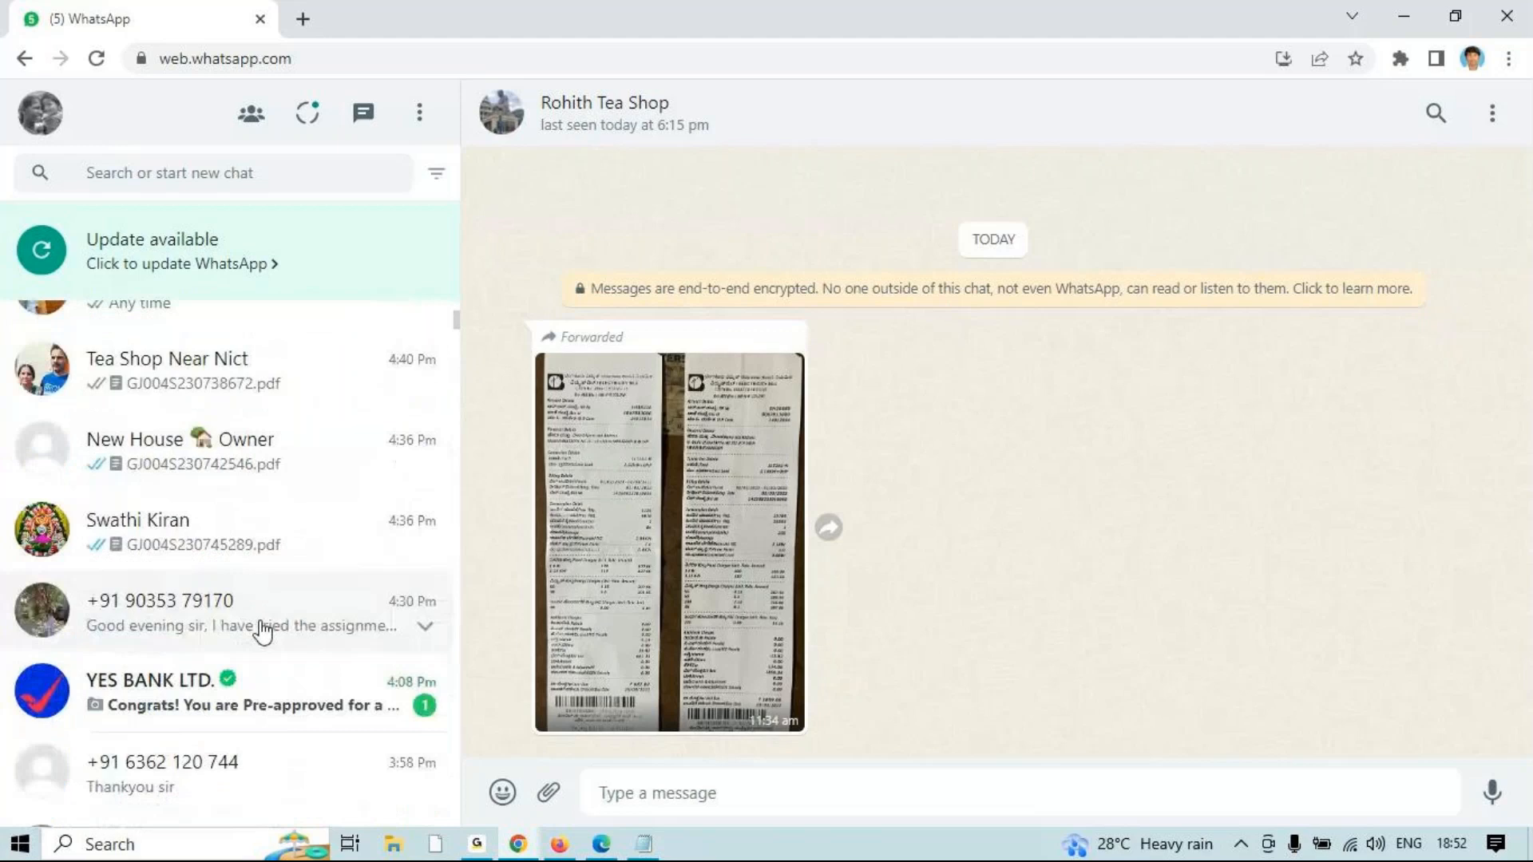
pyautogui.scroll(4, 160, 607)
pyautogui.scroll(-10, 185, 563)
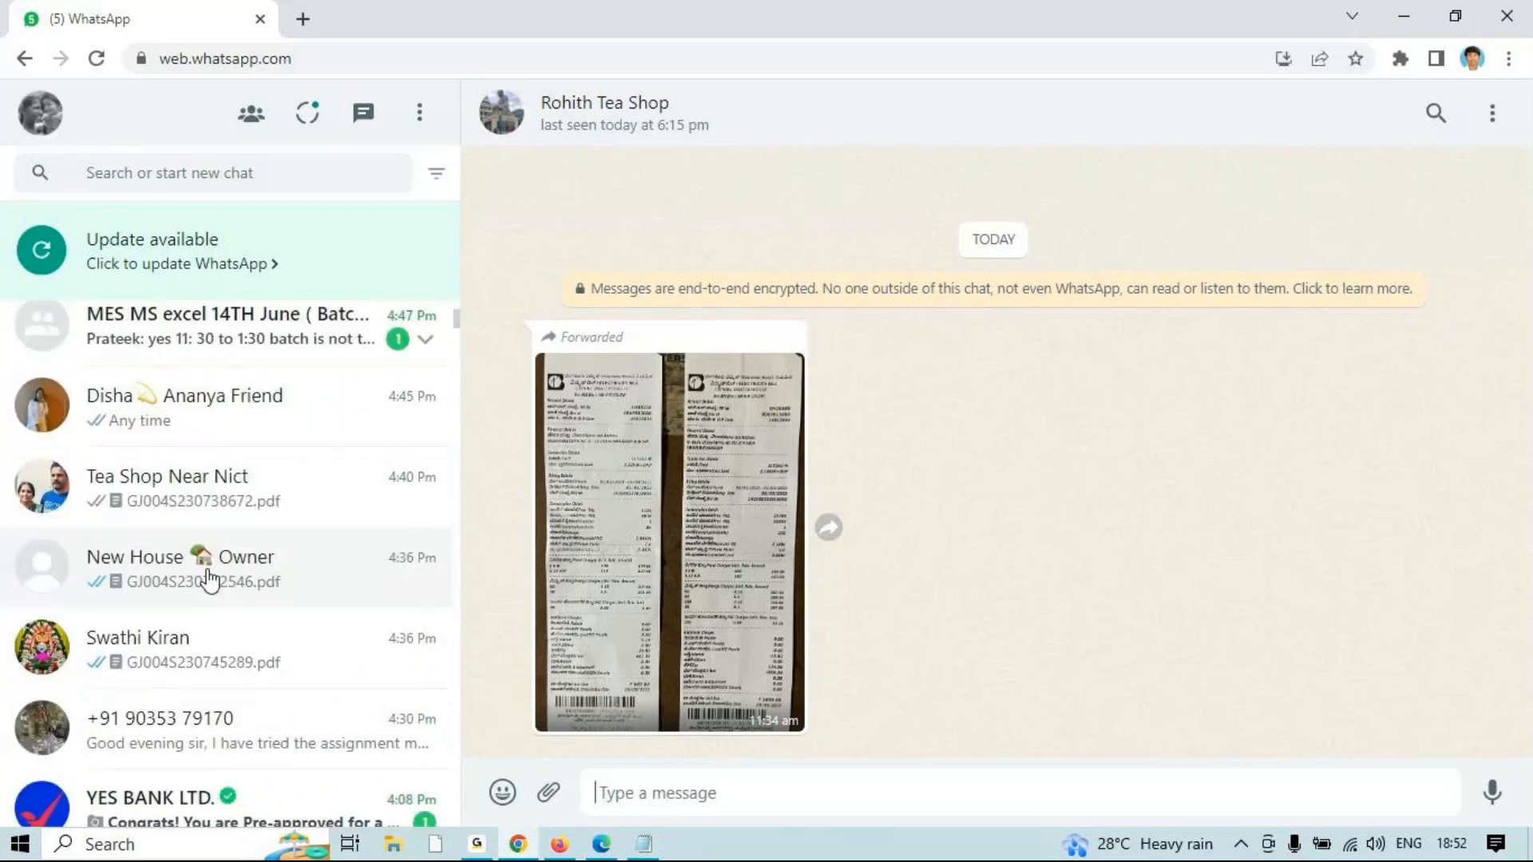
pyautogui.scroll(-2, 165, 595)
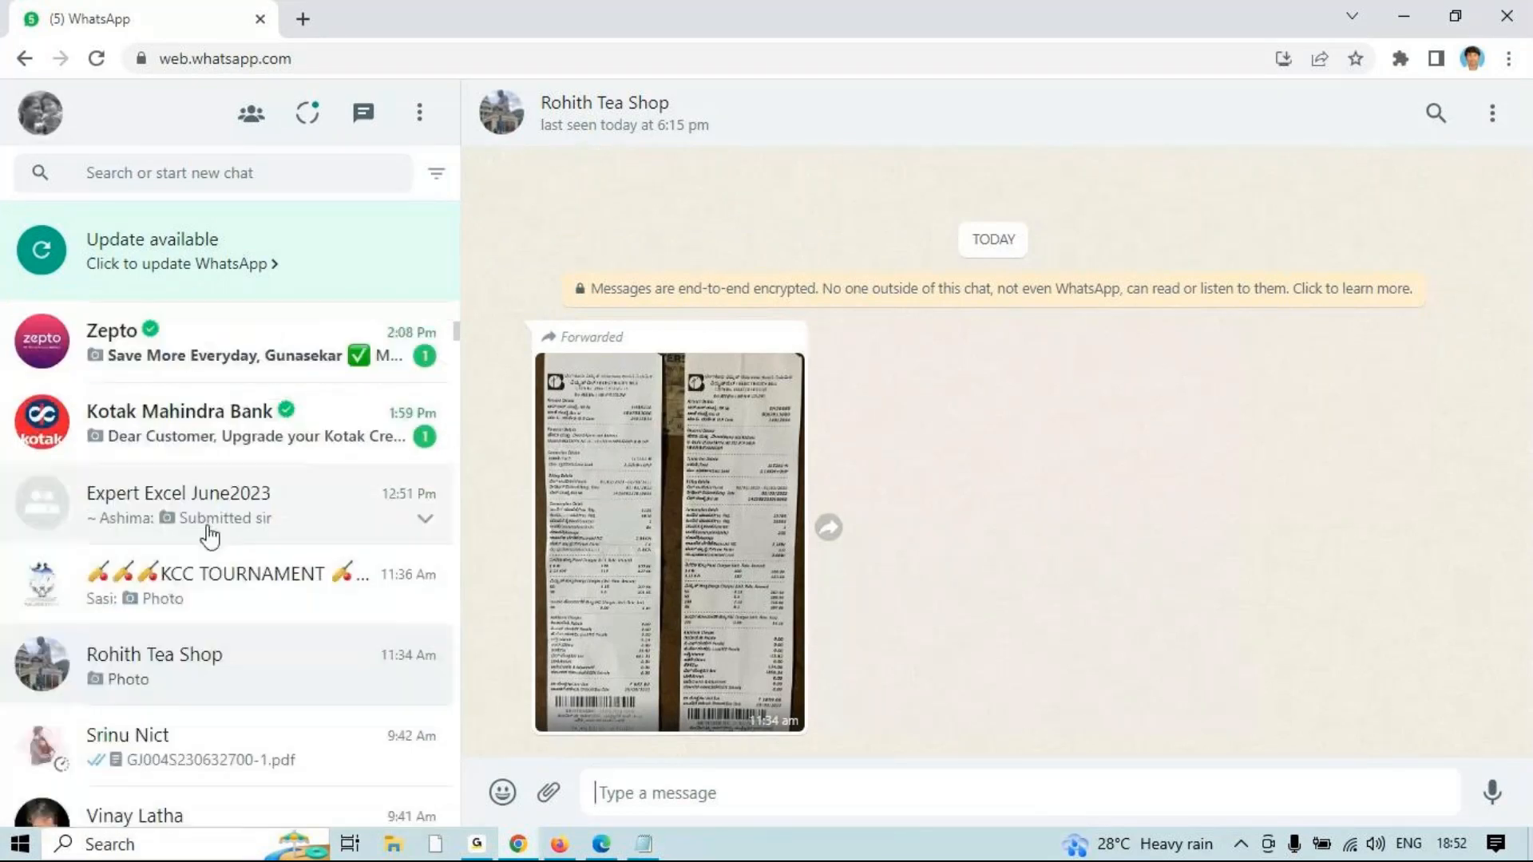
pyautogui.click(205, 527)
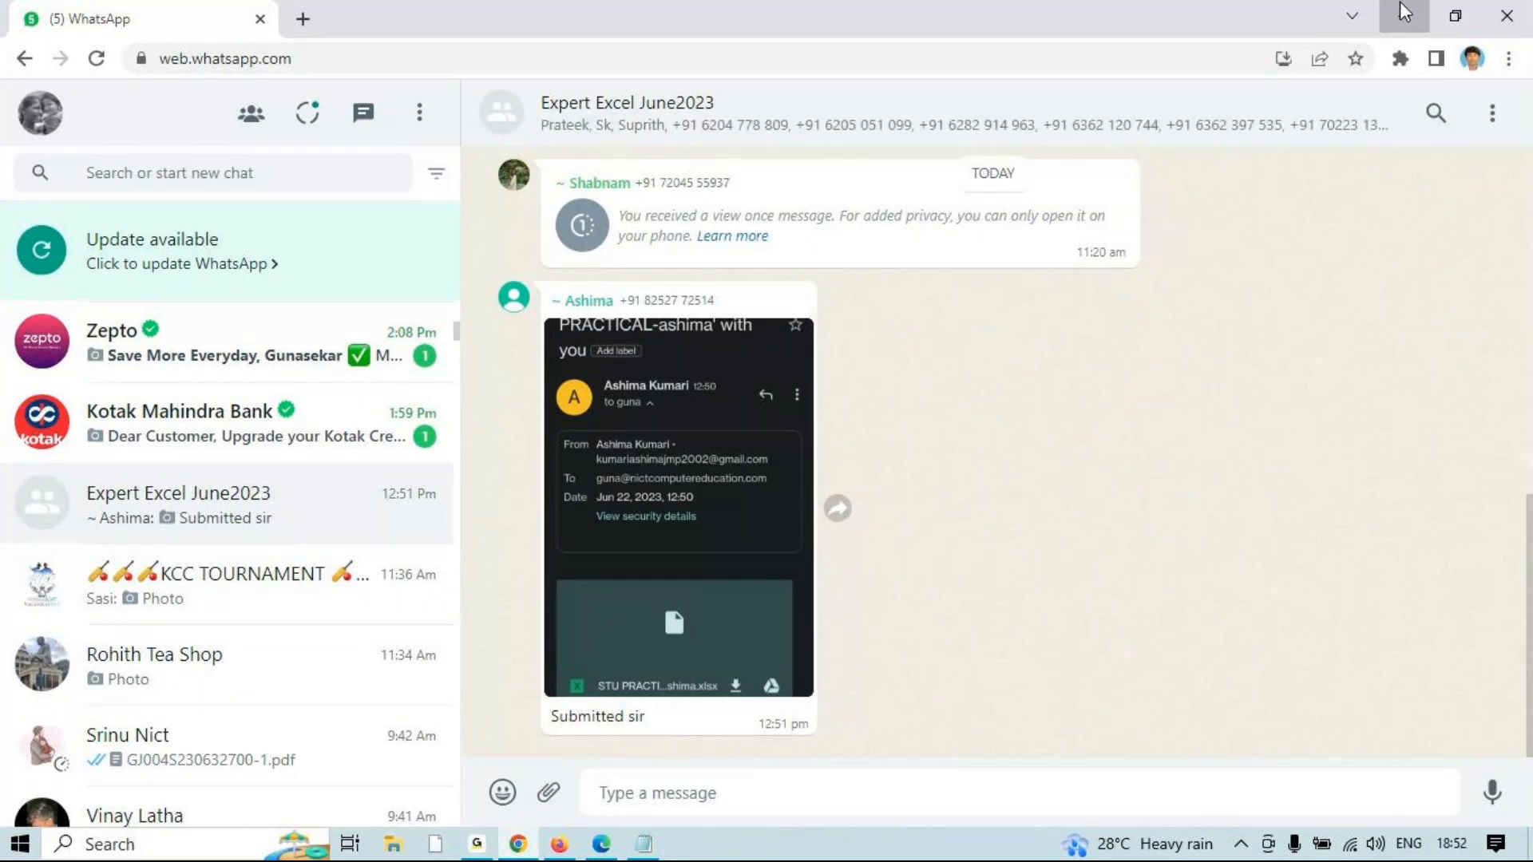
# Send the LookUps.xlsx file from the desktop to the "Expert Excel June2023" group and return to the desktop.
pyautogui.click(1403, 11)
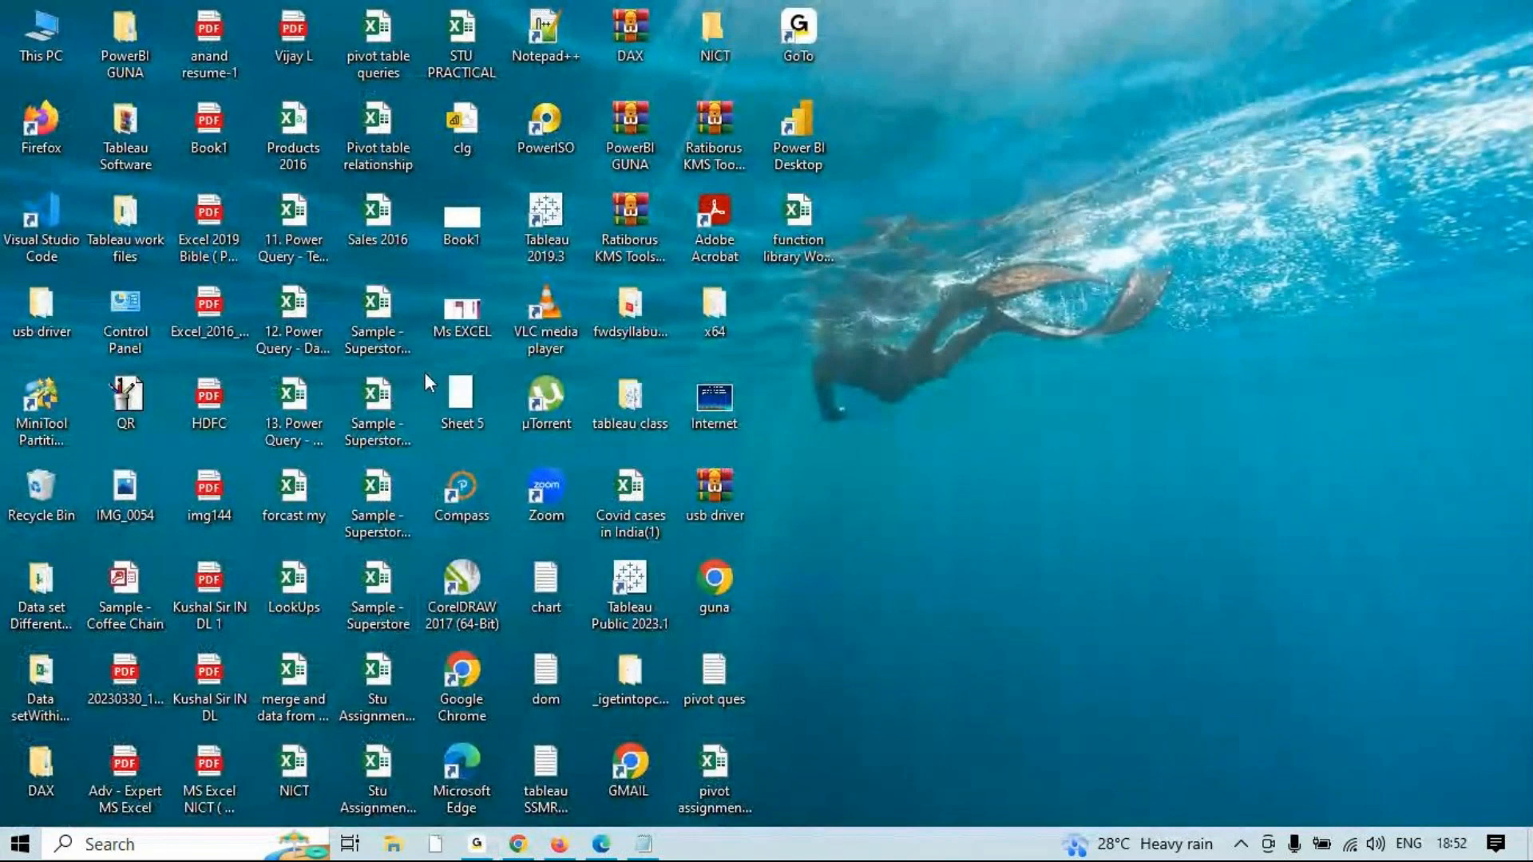
pyautogui.moveTo(329, 578); pyautogui.dragTo(1027, 548)
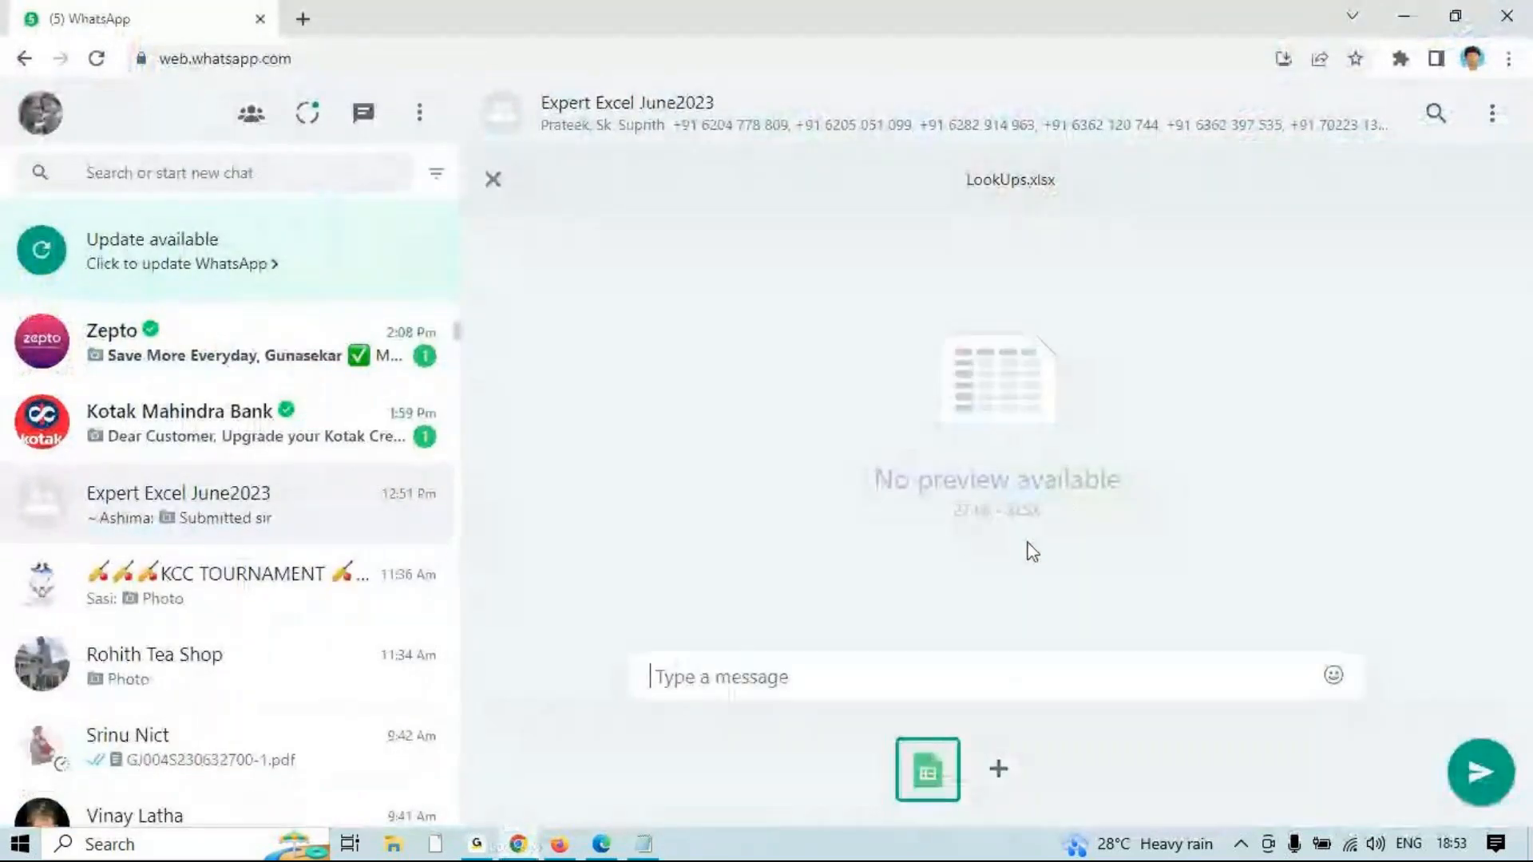
pyautogui.click(1481, 771)
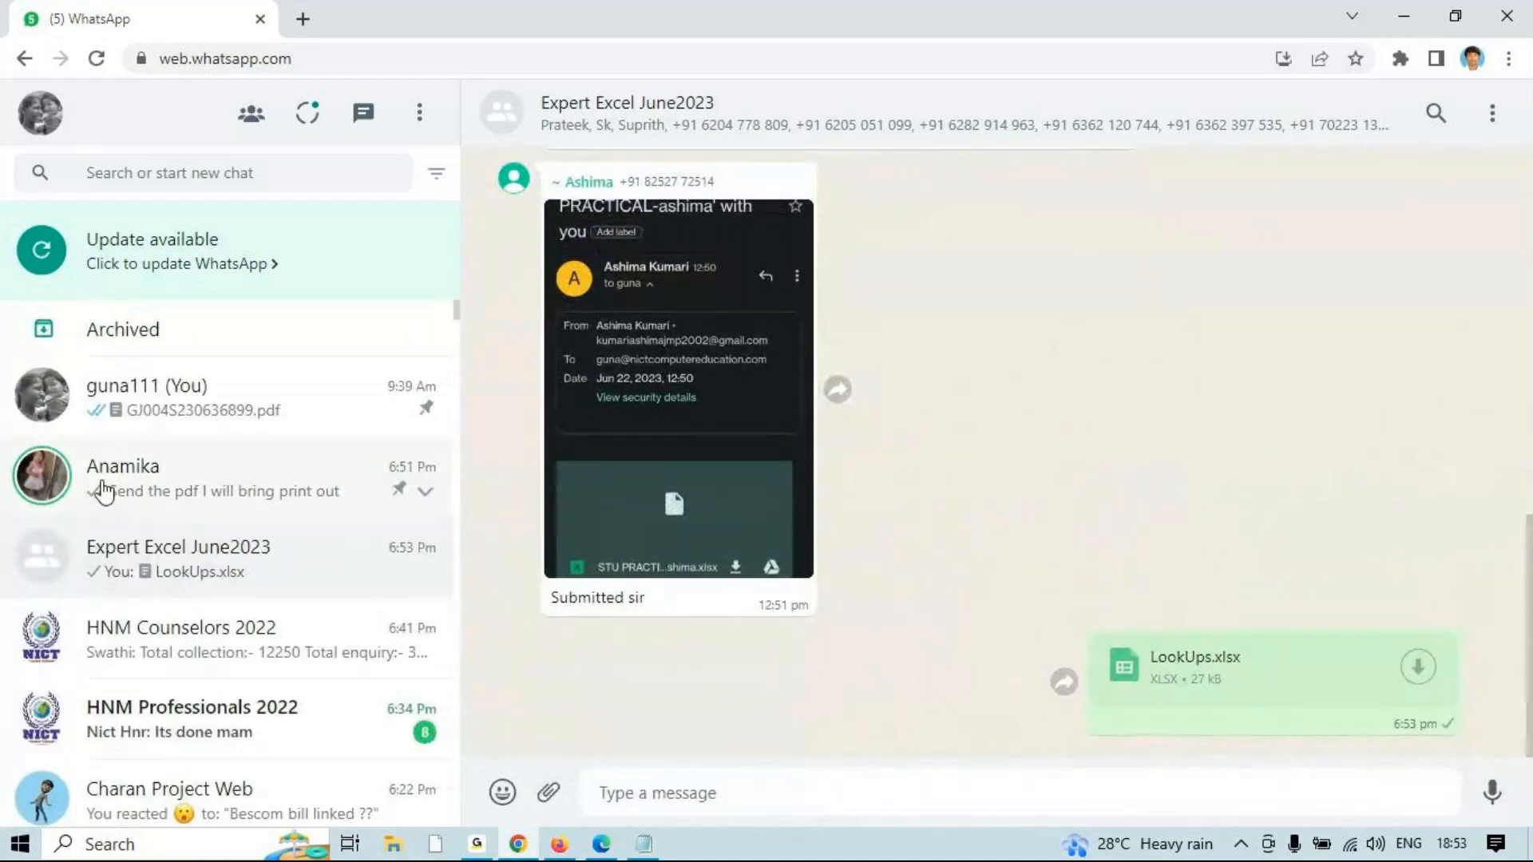
pyautogui.click(1410, 16)
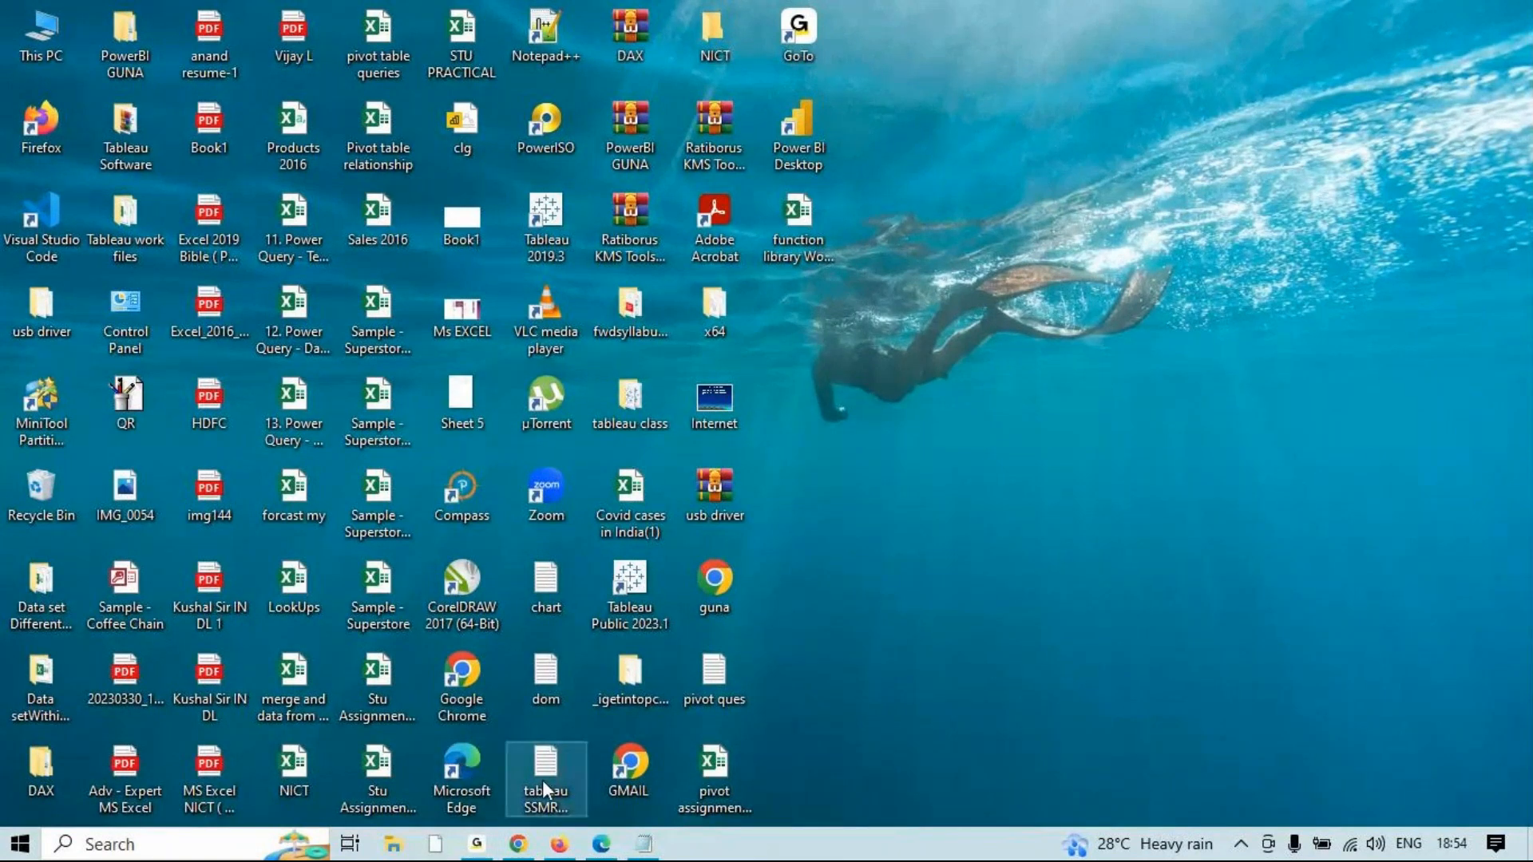
# Open the LookUps workbook from the desktop in Excel, and check the lookup notes in Notepad.
pyautogui.hotkey('alt', 'Tab')
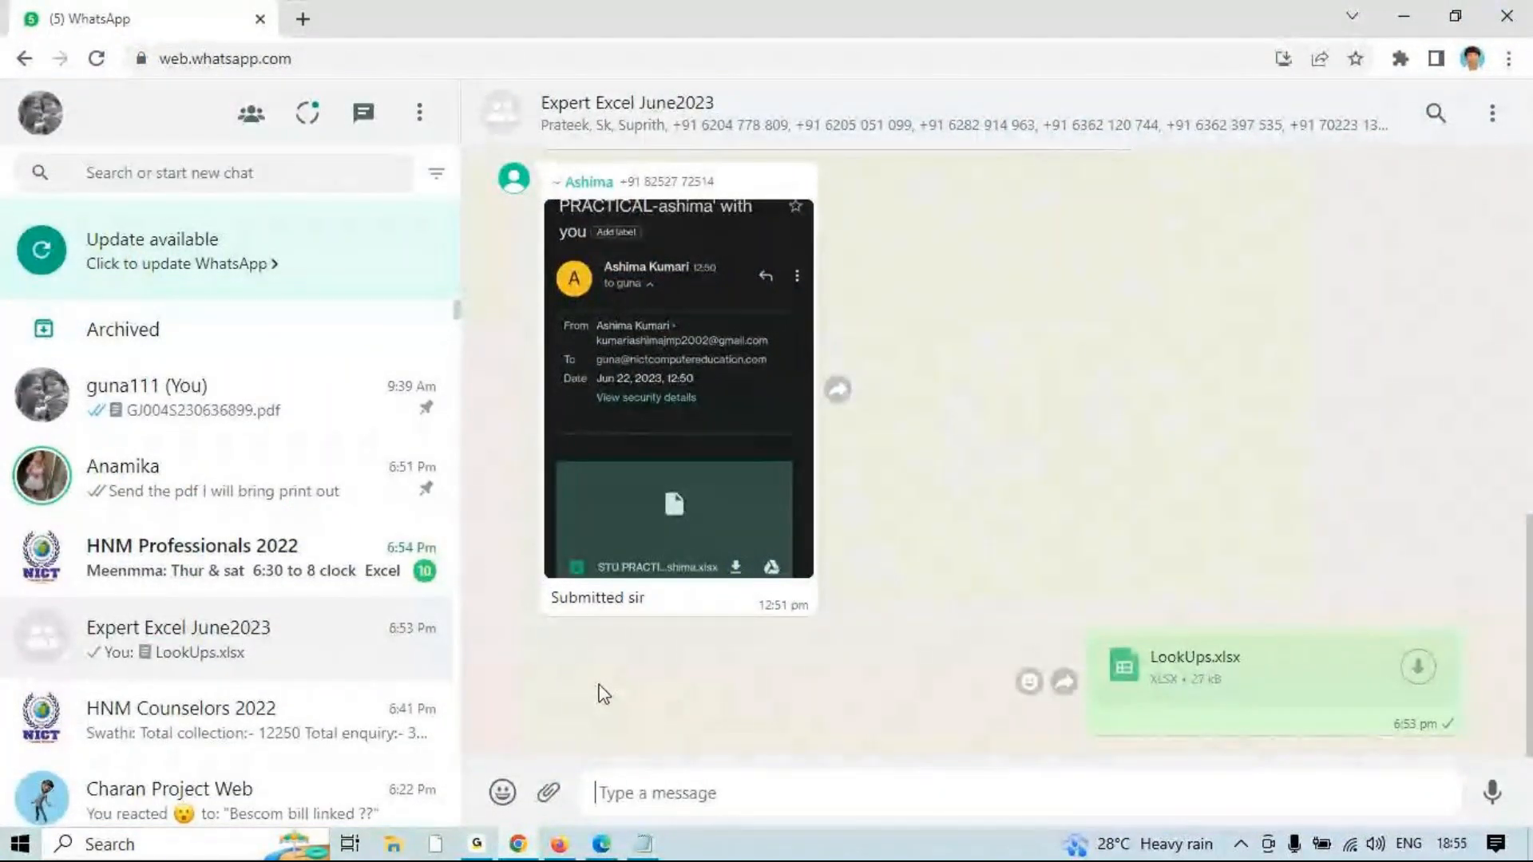
pyautogui.click(1406, 19)
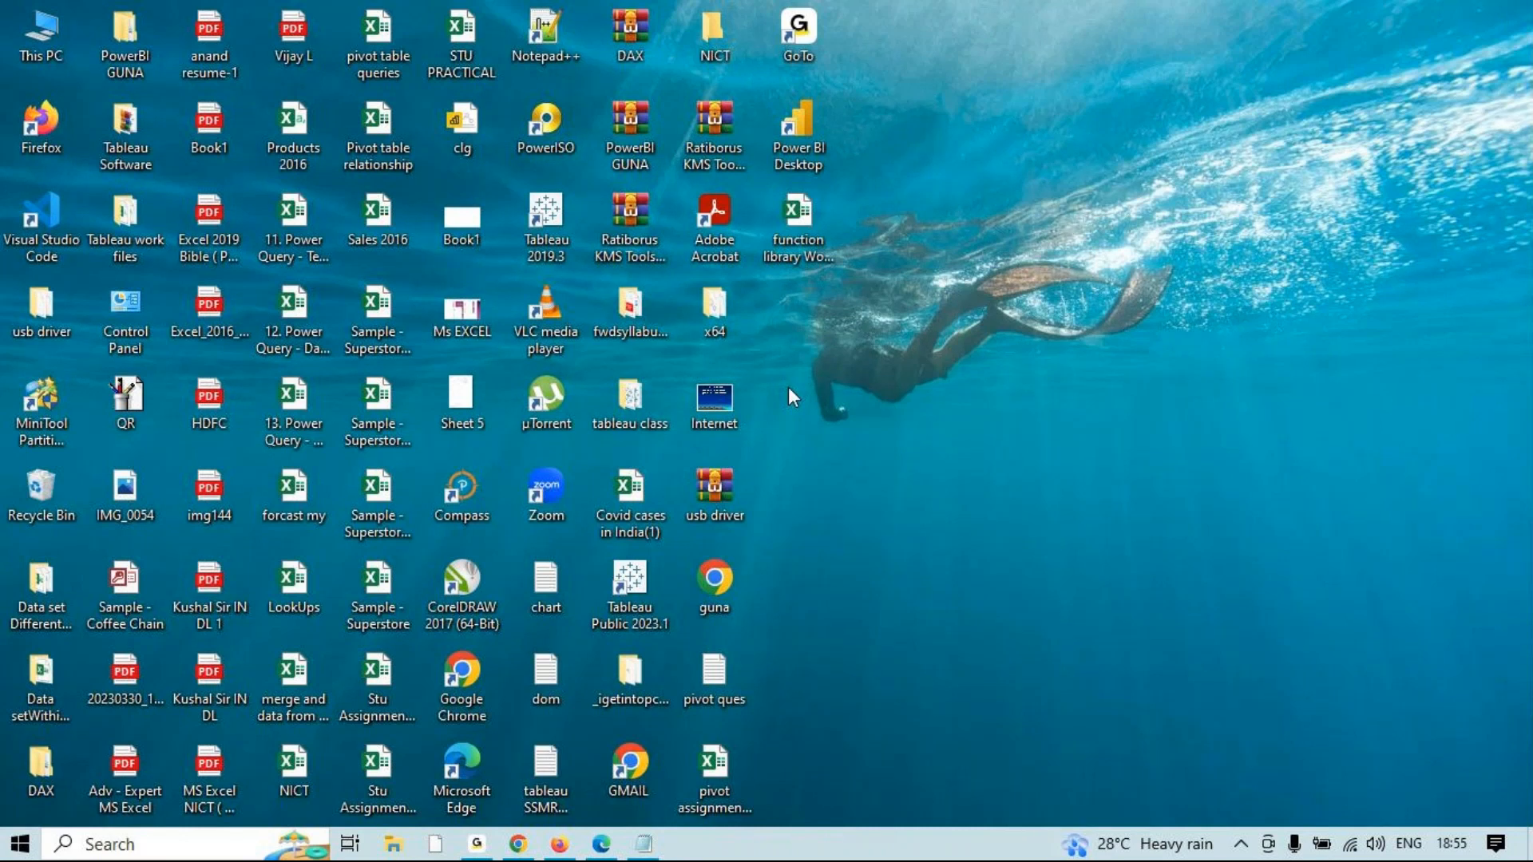
pyautogui.doubleClick(292, 578)
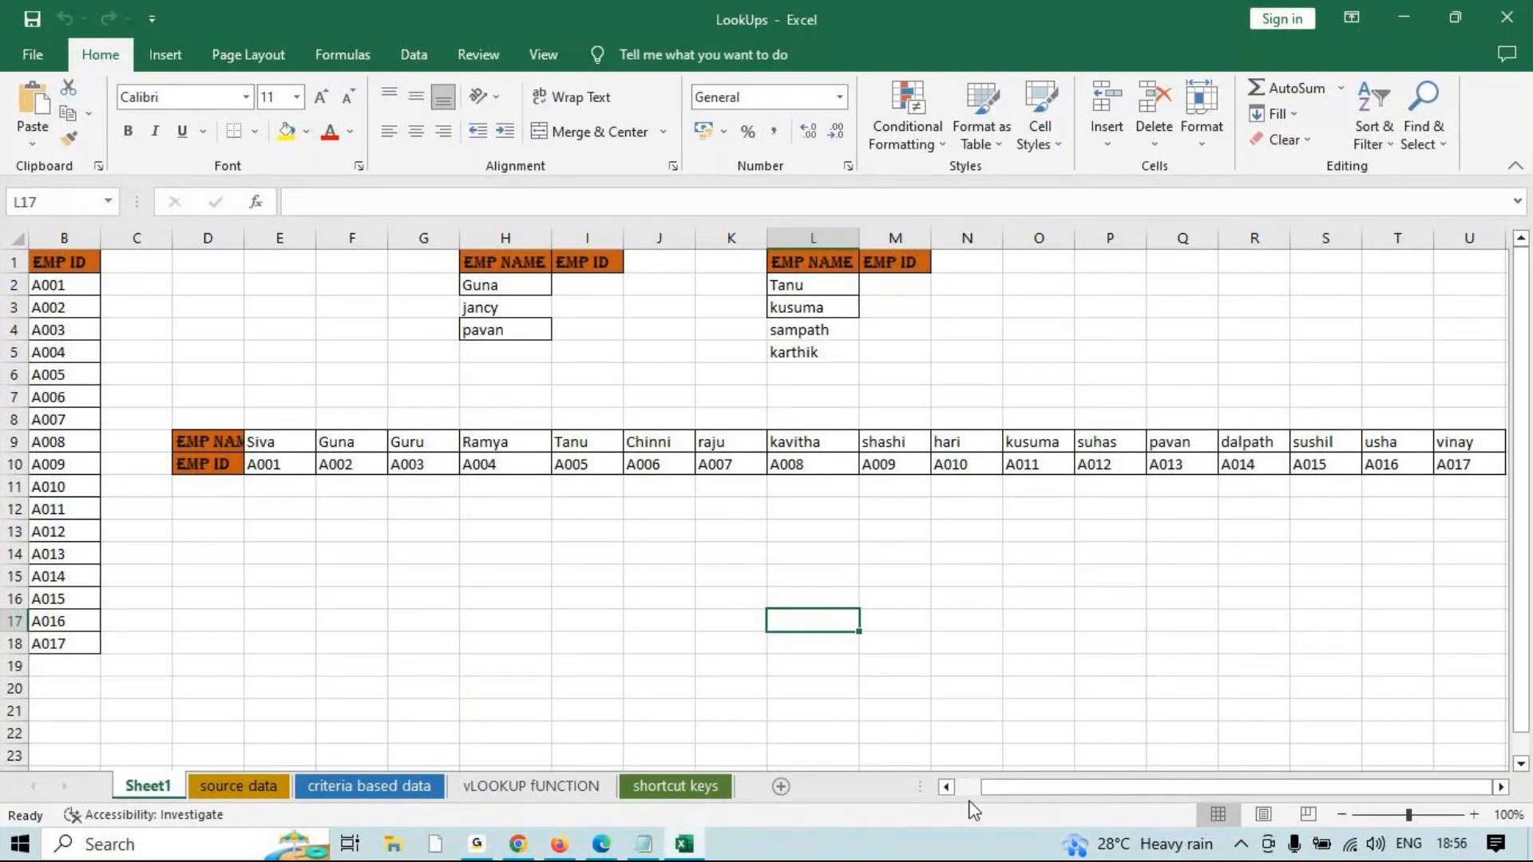
pyautogui.click(643, 844)
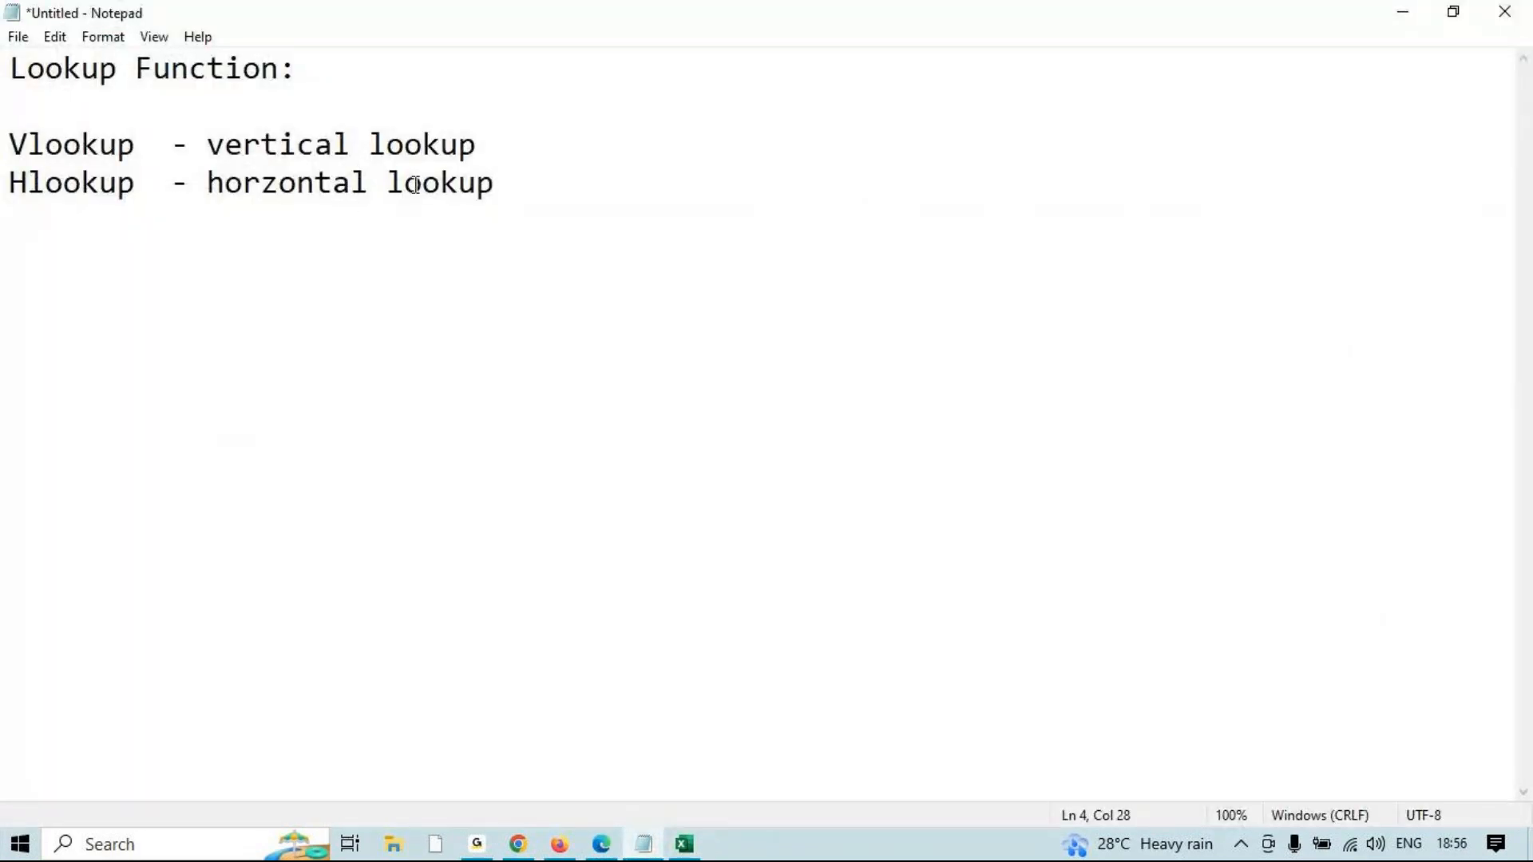
pyautogui.click(1413, 10)
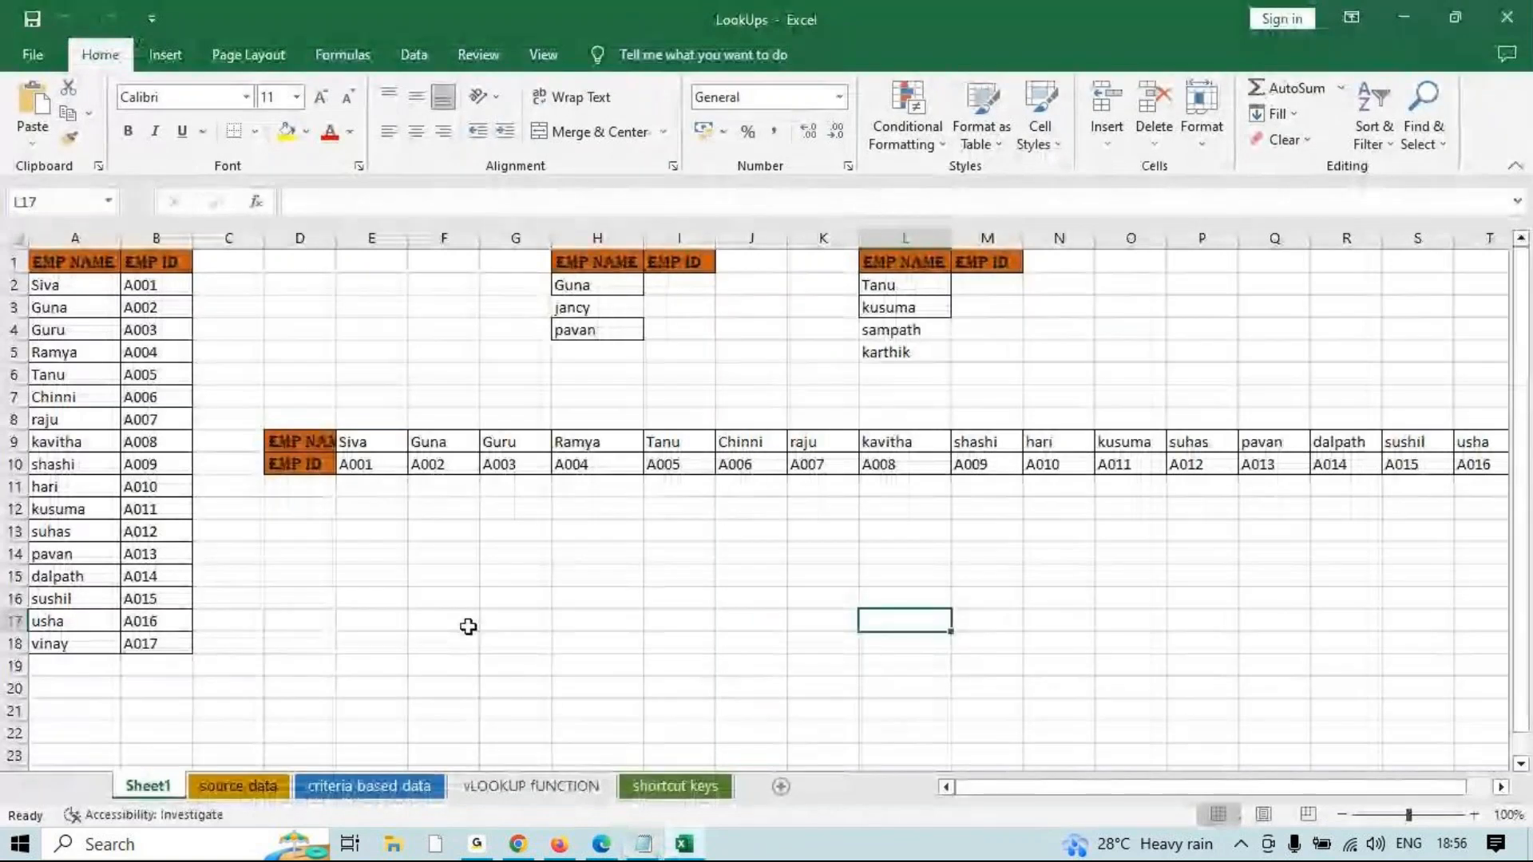
# Examine the EMP NAME and EMP ID source table in A1:B18 and the smaller lookup table in H1:I4.
pyautogui.scroll(3, 466, 619)
pyautogui.scroll(-3, 808, 709)
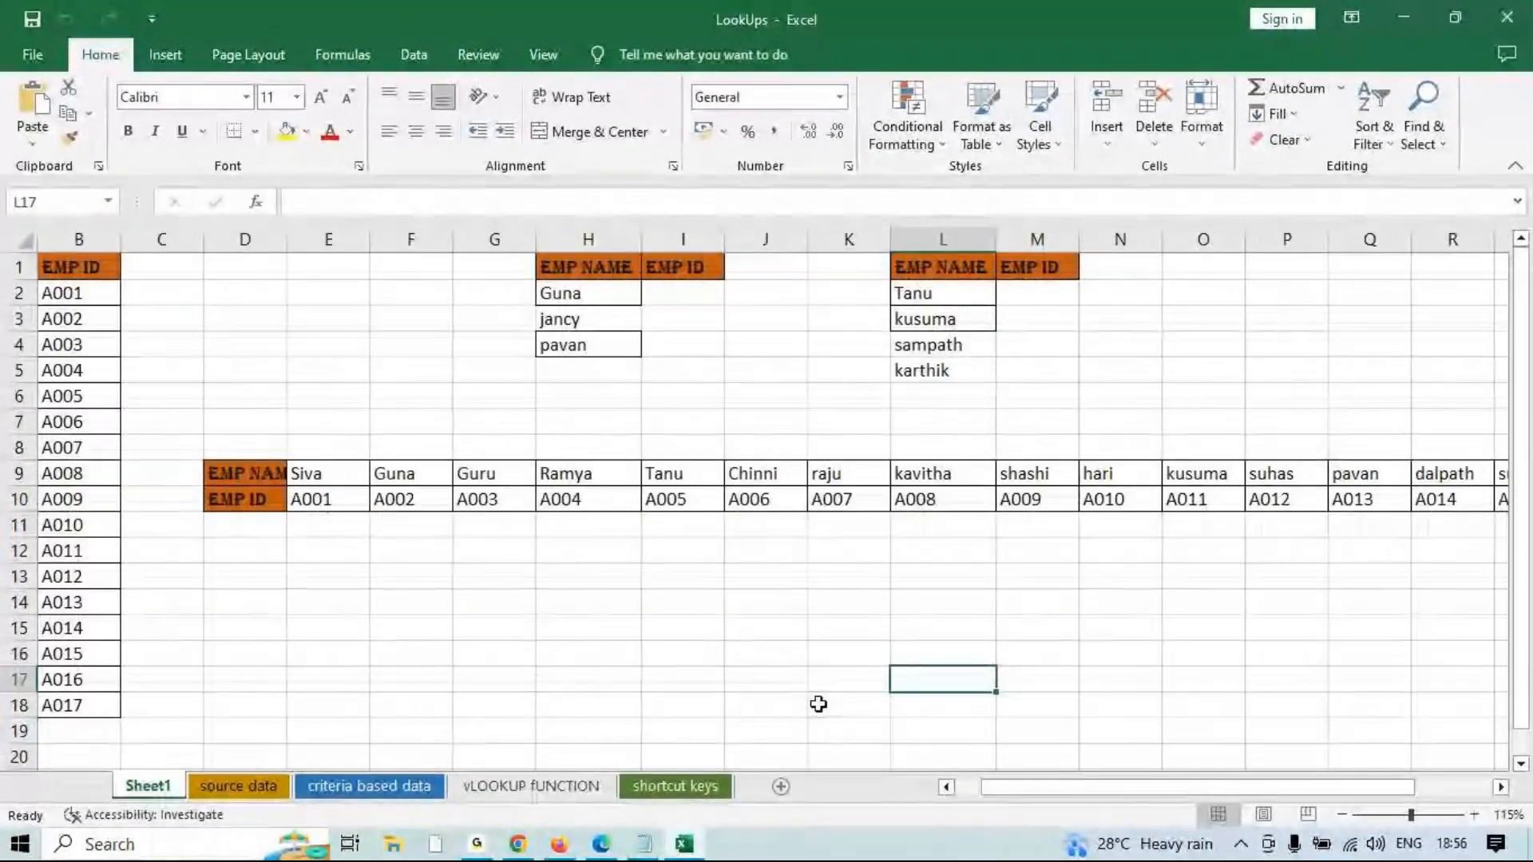
pyautogui.hscroll(-1, 842, 754)
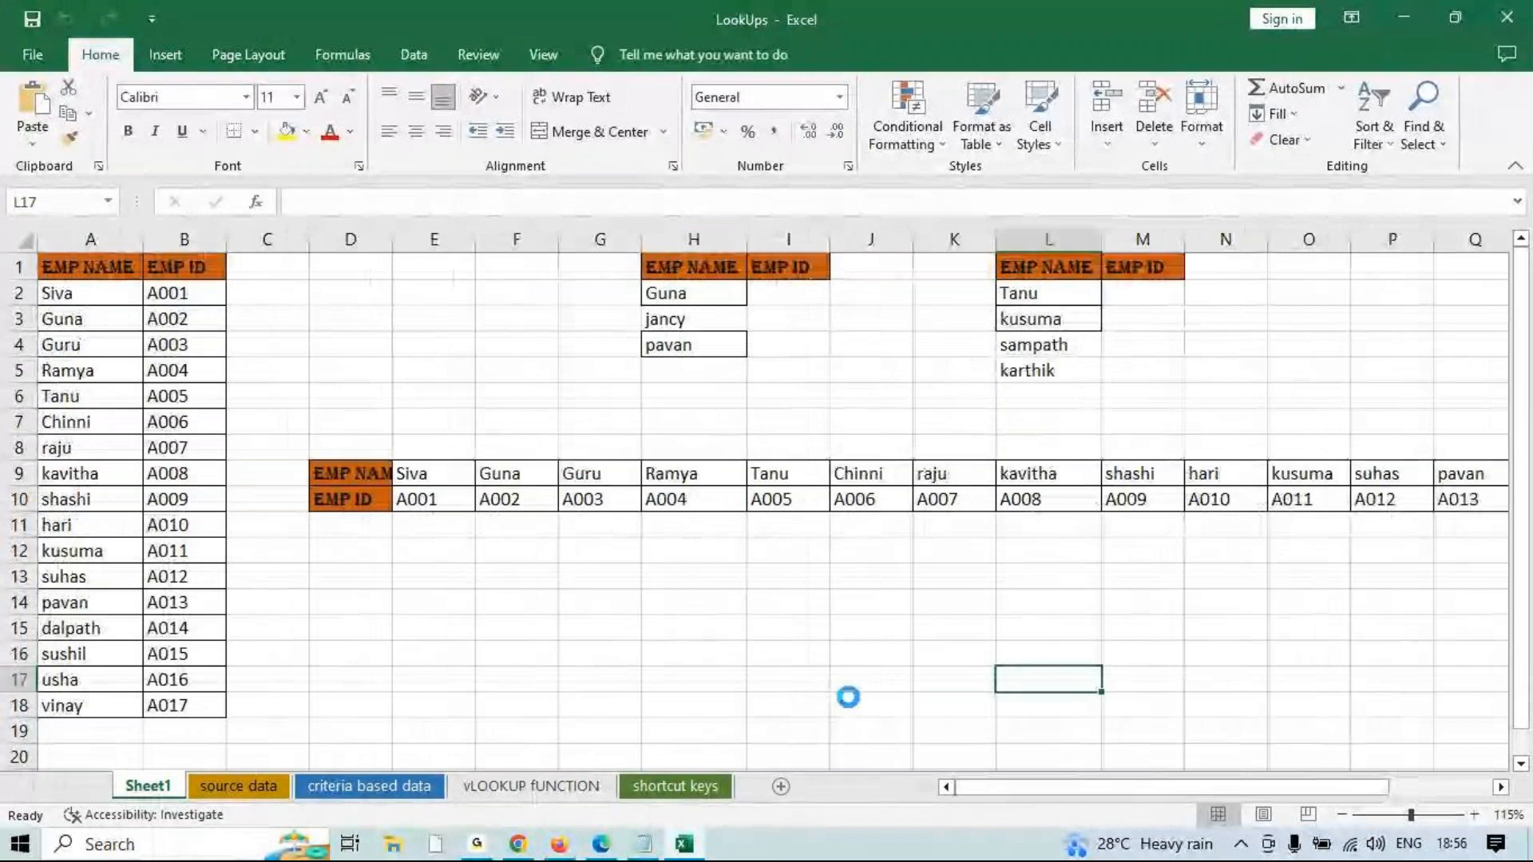
pyautogui.scroll(-1, 845, 699)
pyautogui.moveTo(62, 262); pyautogui.dragTo(142, 639)
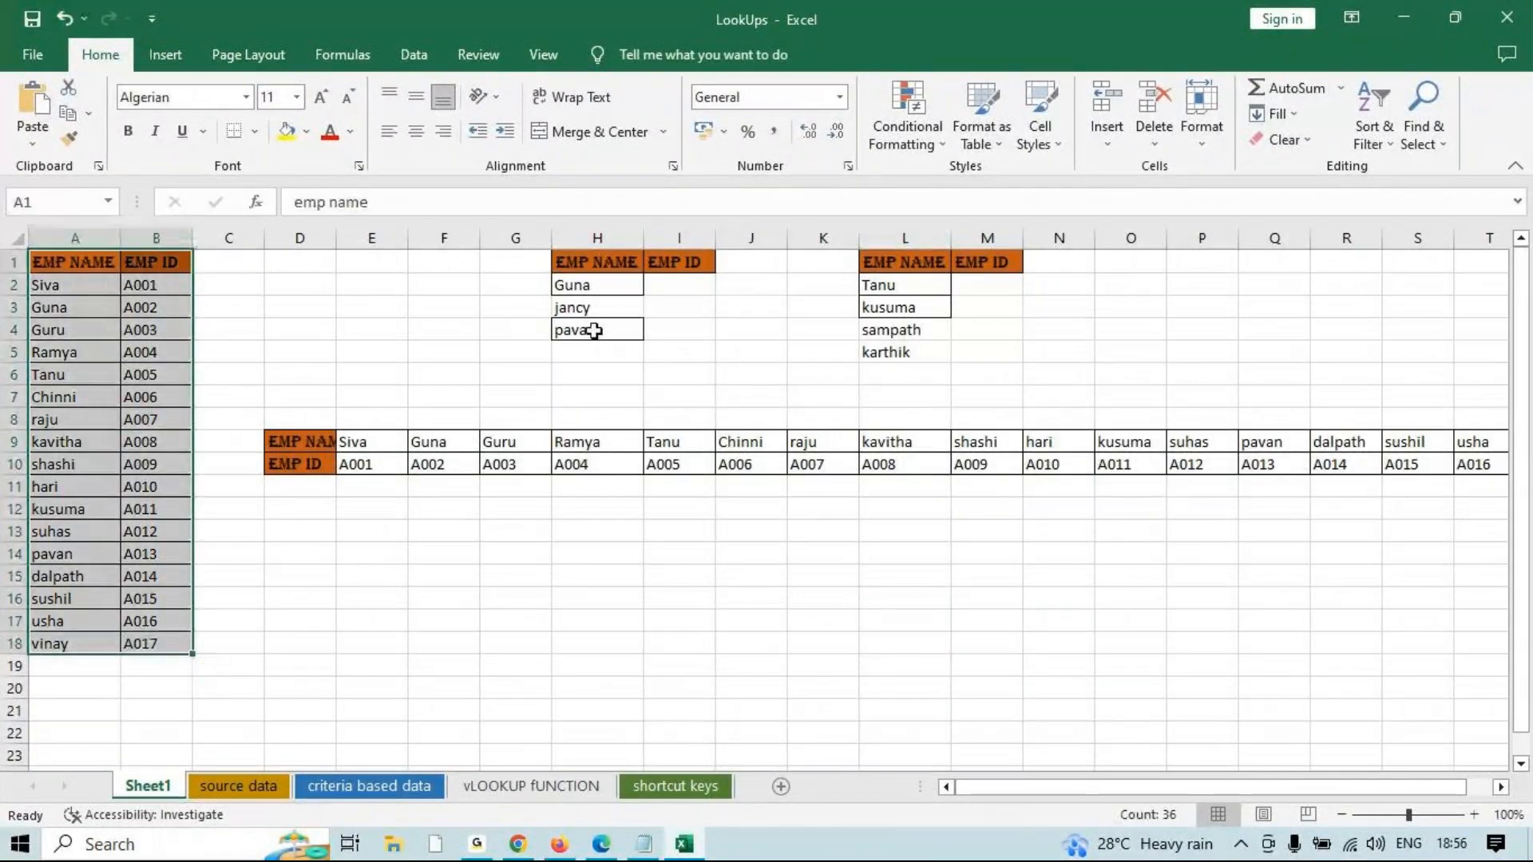
pyautogui.click(623, 268)
pyautogui.moveTo(623, 267); pyautogui.dragTo(674, 332)
pyautogui.moveTo(595, 263); pyautogui.dragTo(592, 330)
pyautogui.moveTo(71, 263); pyautogui.dragTo(194, 648)
pyautogui.moveTo(72, 264); pyautogui.dragTo(125, 581)
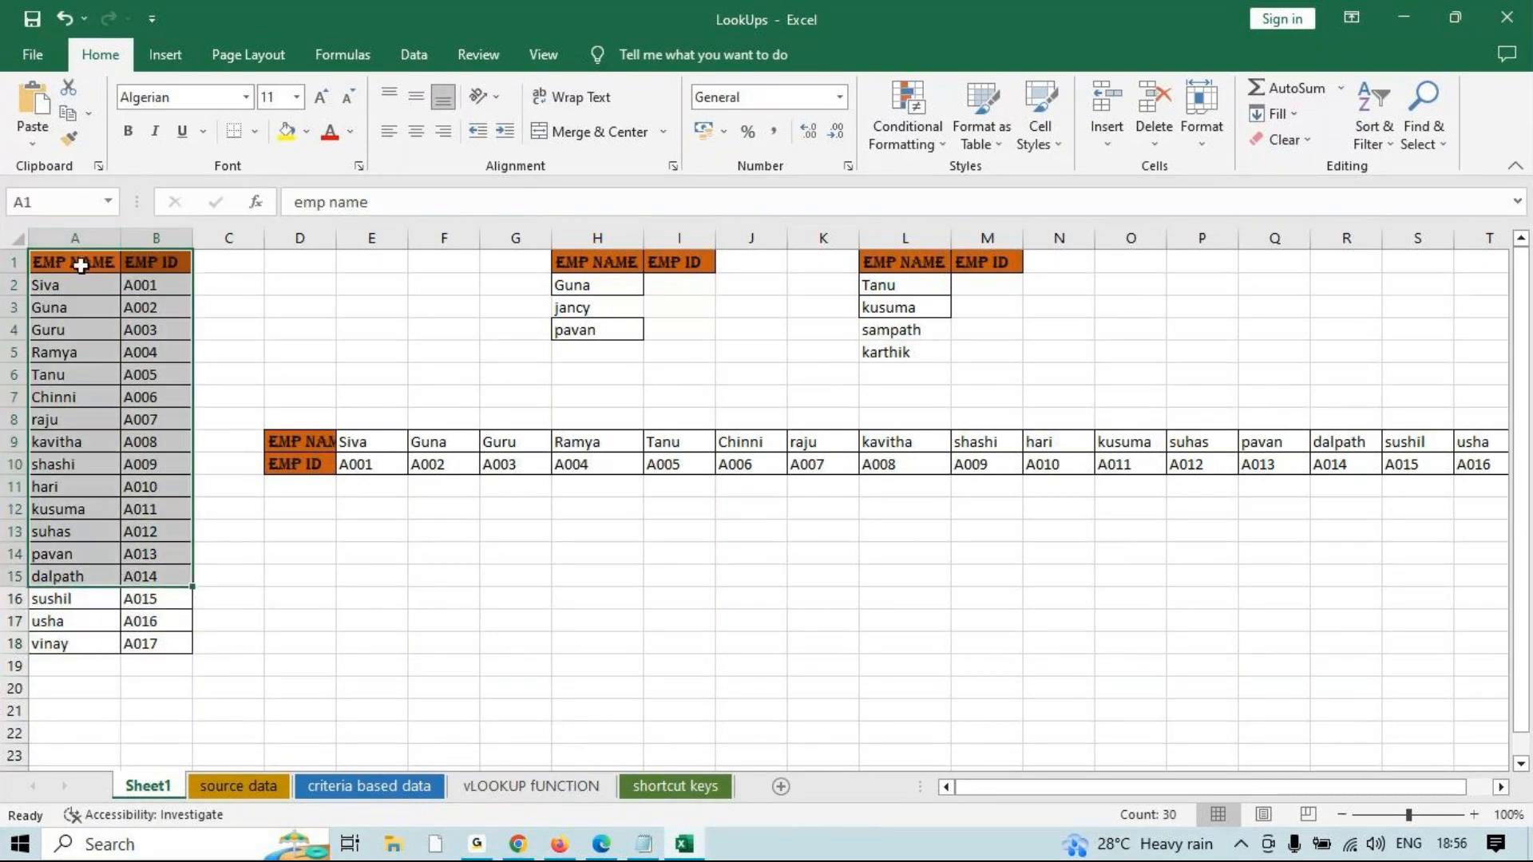
pyautogui.moveTo(75, 262); pyautogui.dragTo(78, 551)
pyautogui.moveTo(172, 279); pyautogui.dragTo(140, 576)
# Apply all borders to the range H2:I4 in the first lookup table.
pyautogui.moveTo(566, 281); pyautogui.dragTo(648, 329)
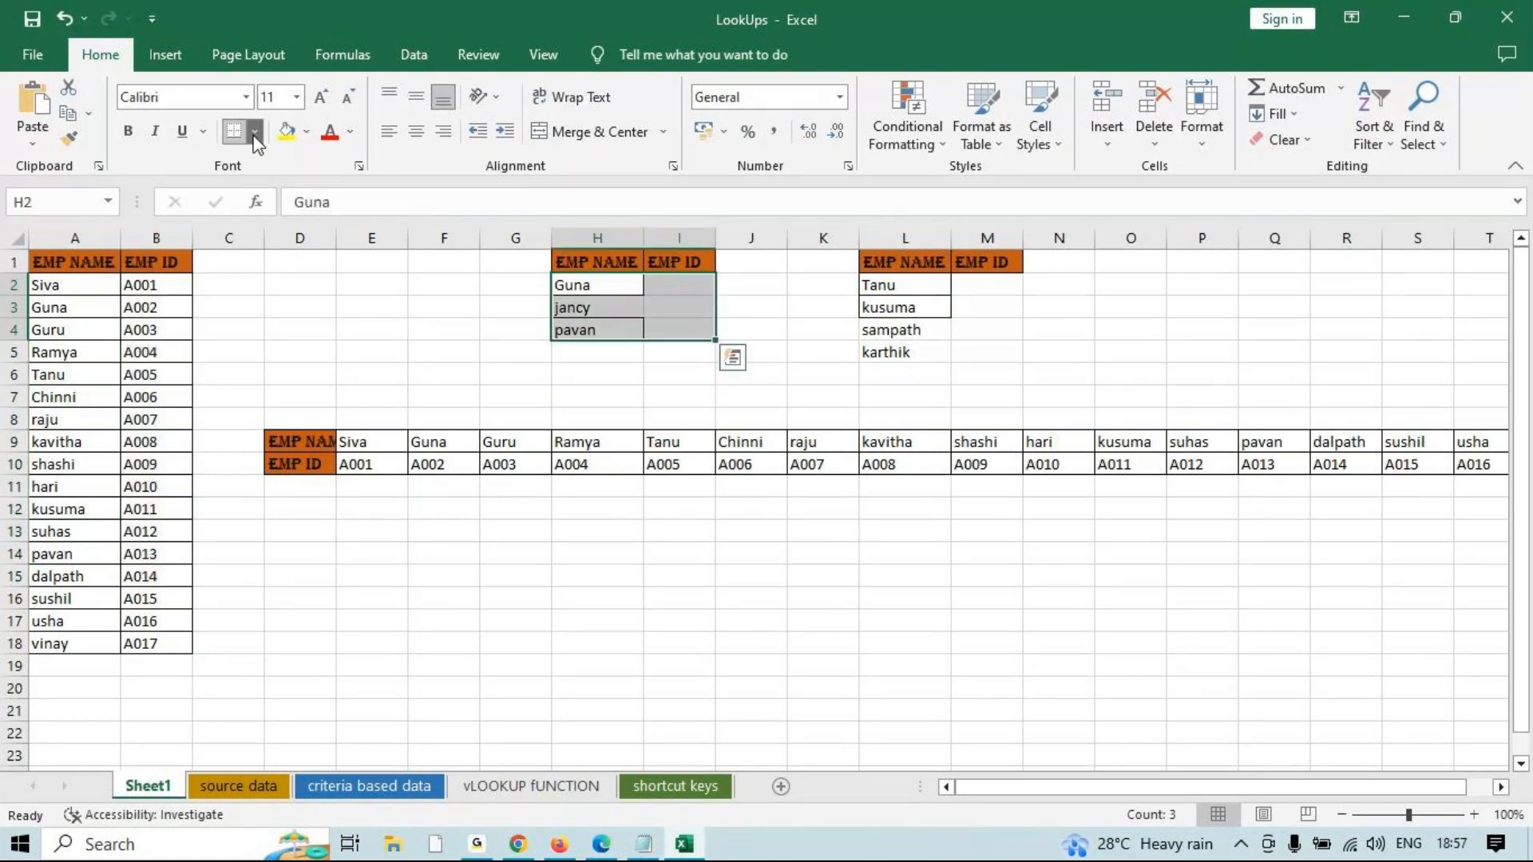
pyautogui.click(255, 131)
pyautogui.click(250, 326)
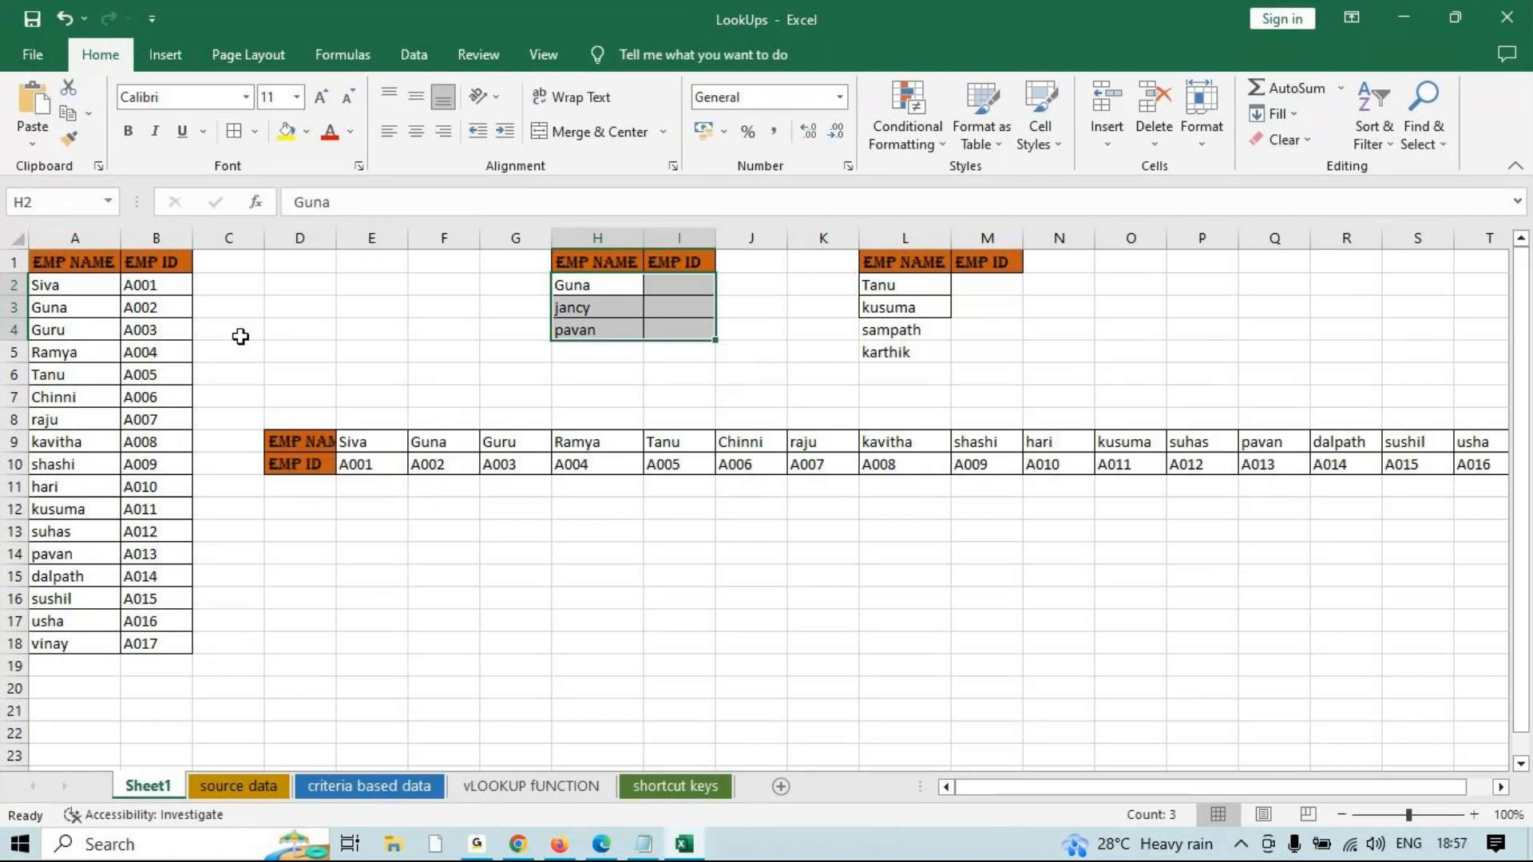
pyautogui.click(657, 287)
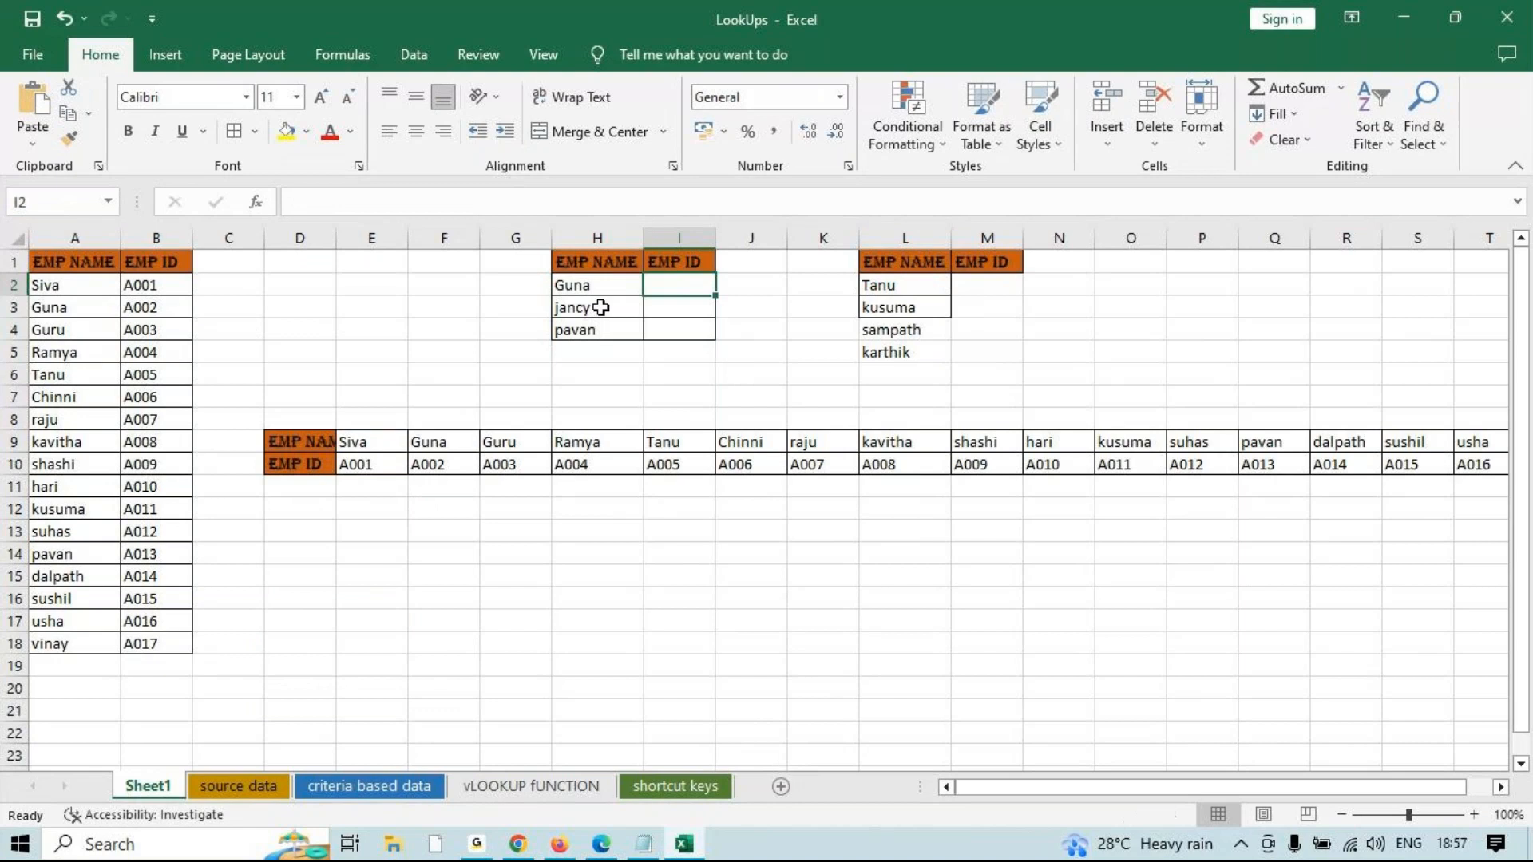
pyautogui.click(586, 283)
pyautogui.click(728, 285)
pyautogui.click(576, 307)
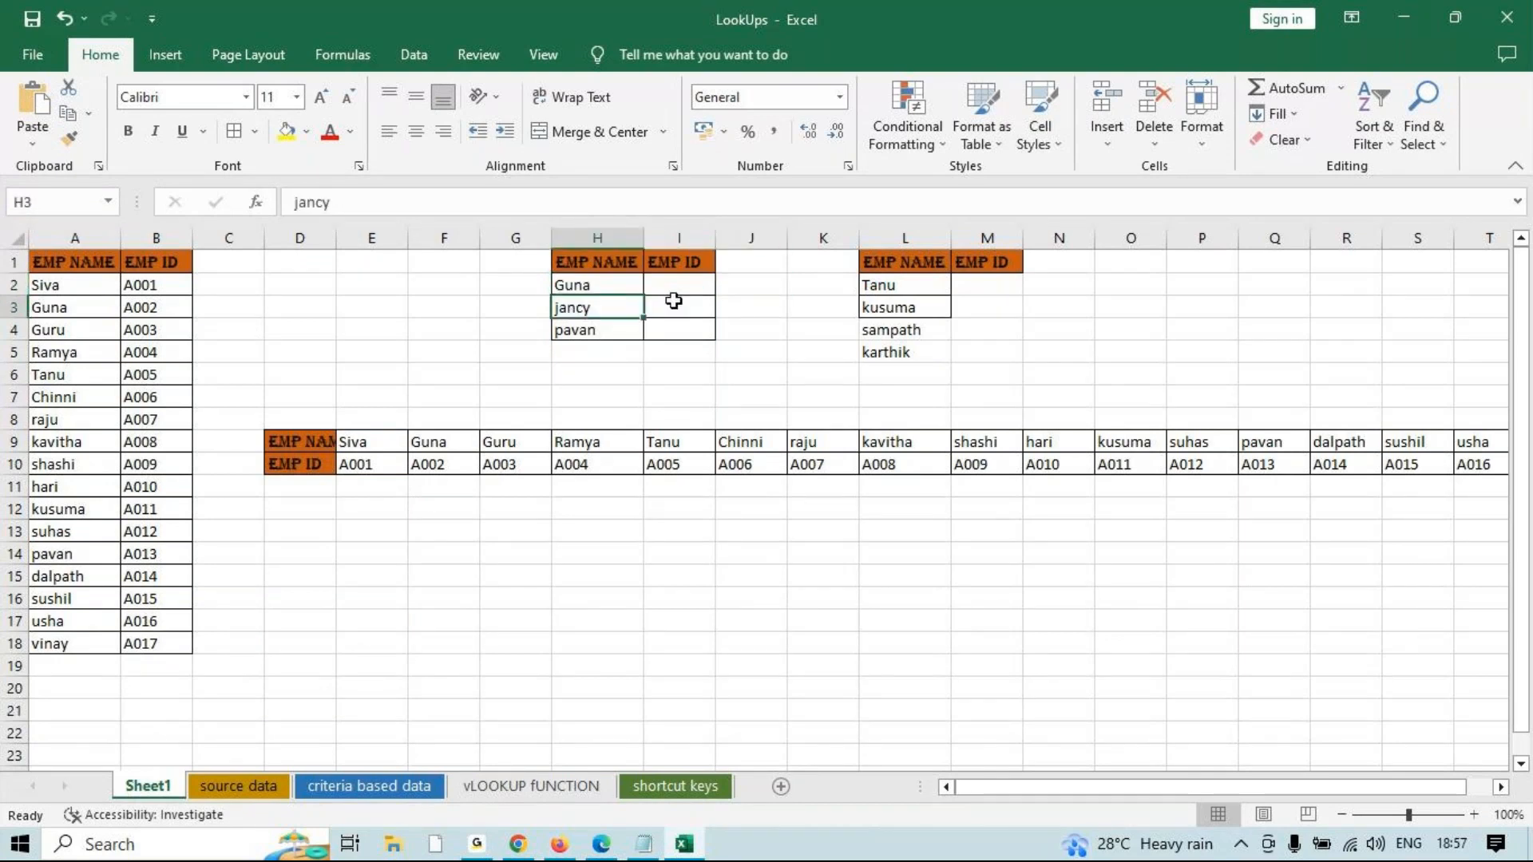
pyautogui.click(678, 307)
pyautogui.click(654, 325)
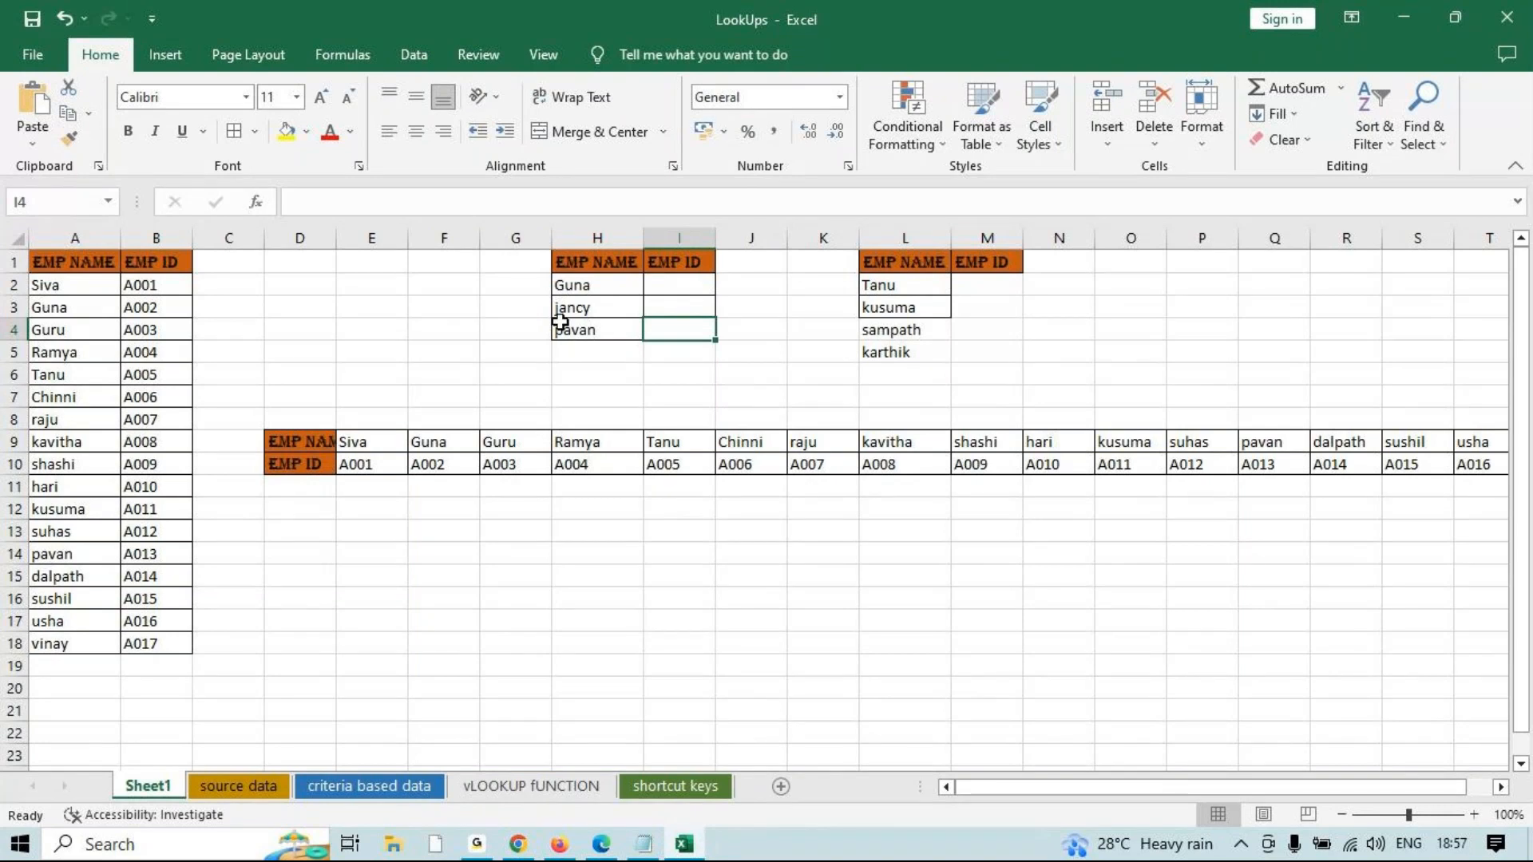
# Examine the vertical source table of employee names and IDs in A1:B18.
pyautogui.click(657, 288)
pyautogui.moveTo(75, 264); pyautogui.dragTo(155, 659)
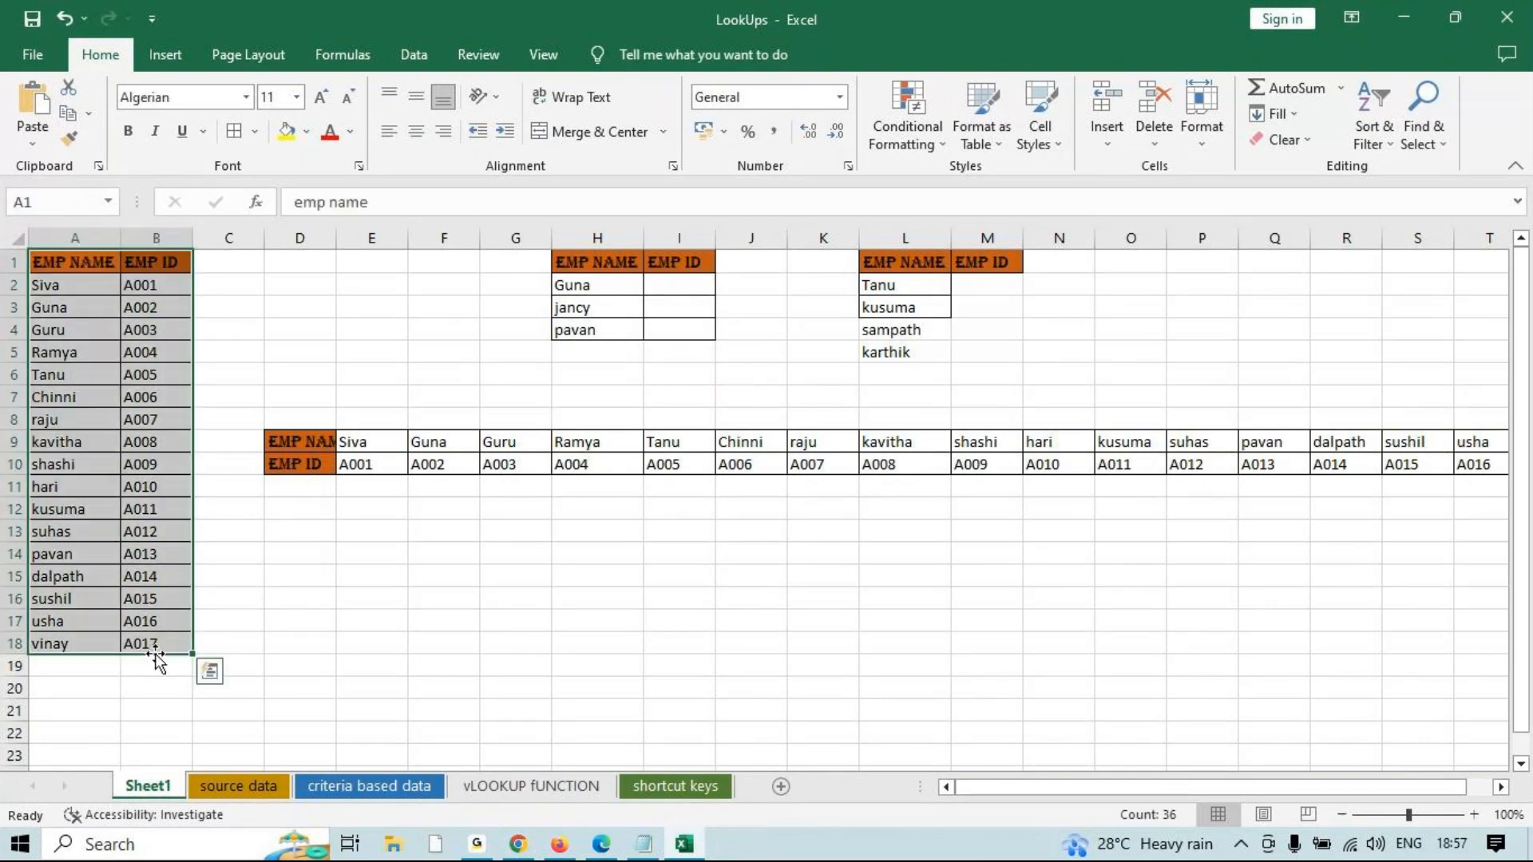
pyautogui.click(71, 261)
pyautogui.moveTo(75, 283); pyautogui.dragTo(135, 642)
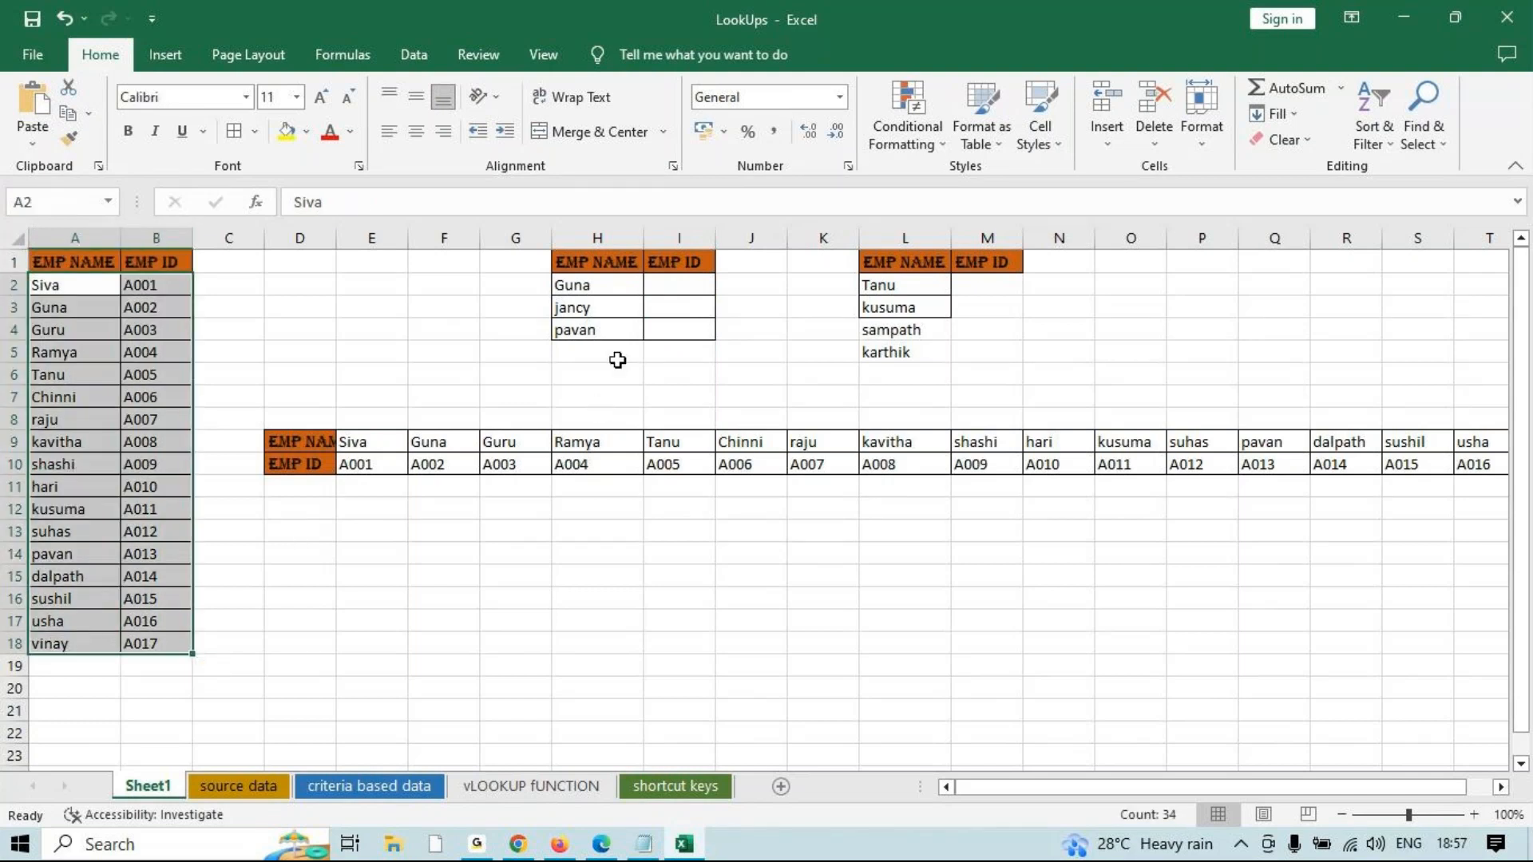
pyautogui.click(683, 283)
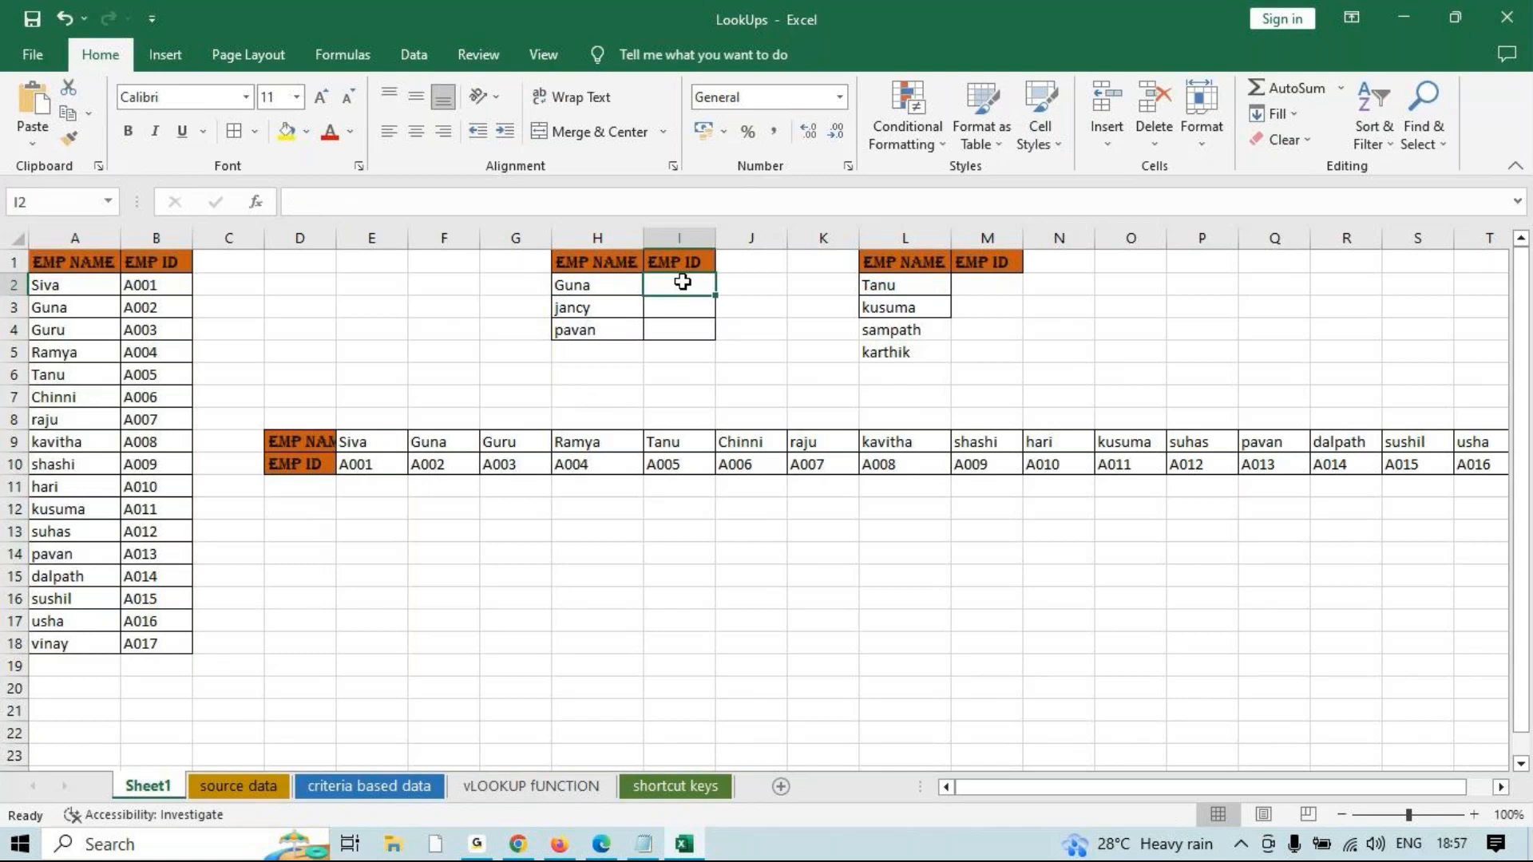
pyautogui.write('=vloo')
pyautogui.press('Tab')
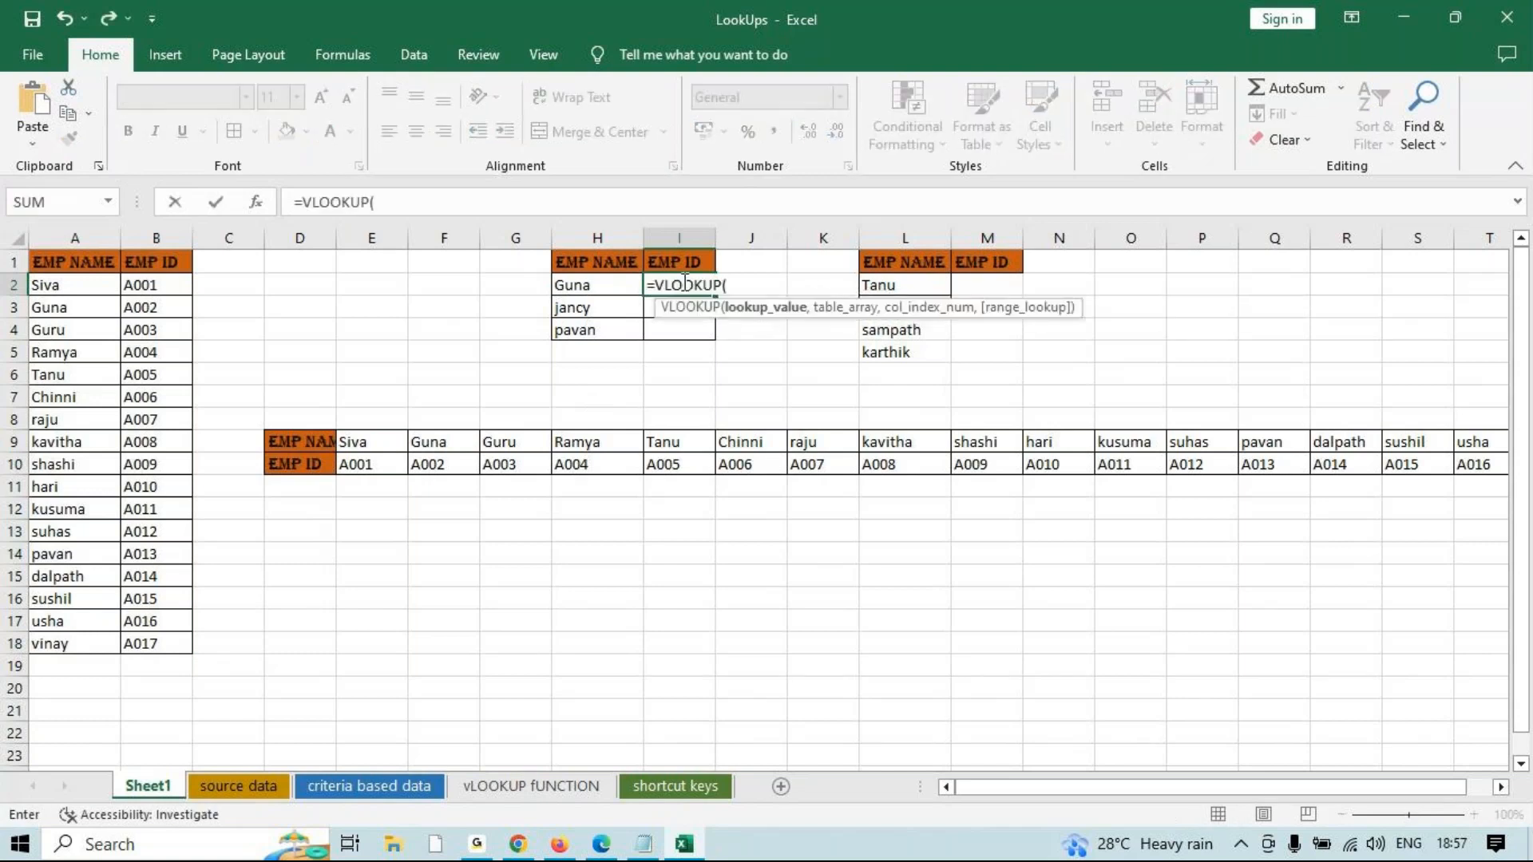
pyautogui.press('Escape')
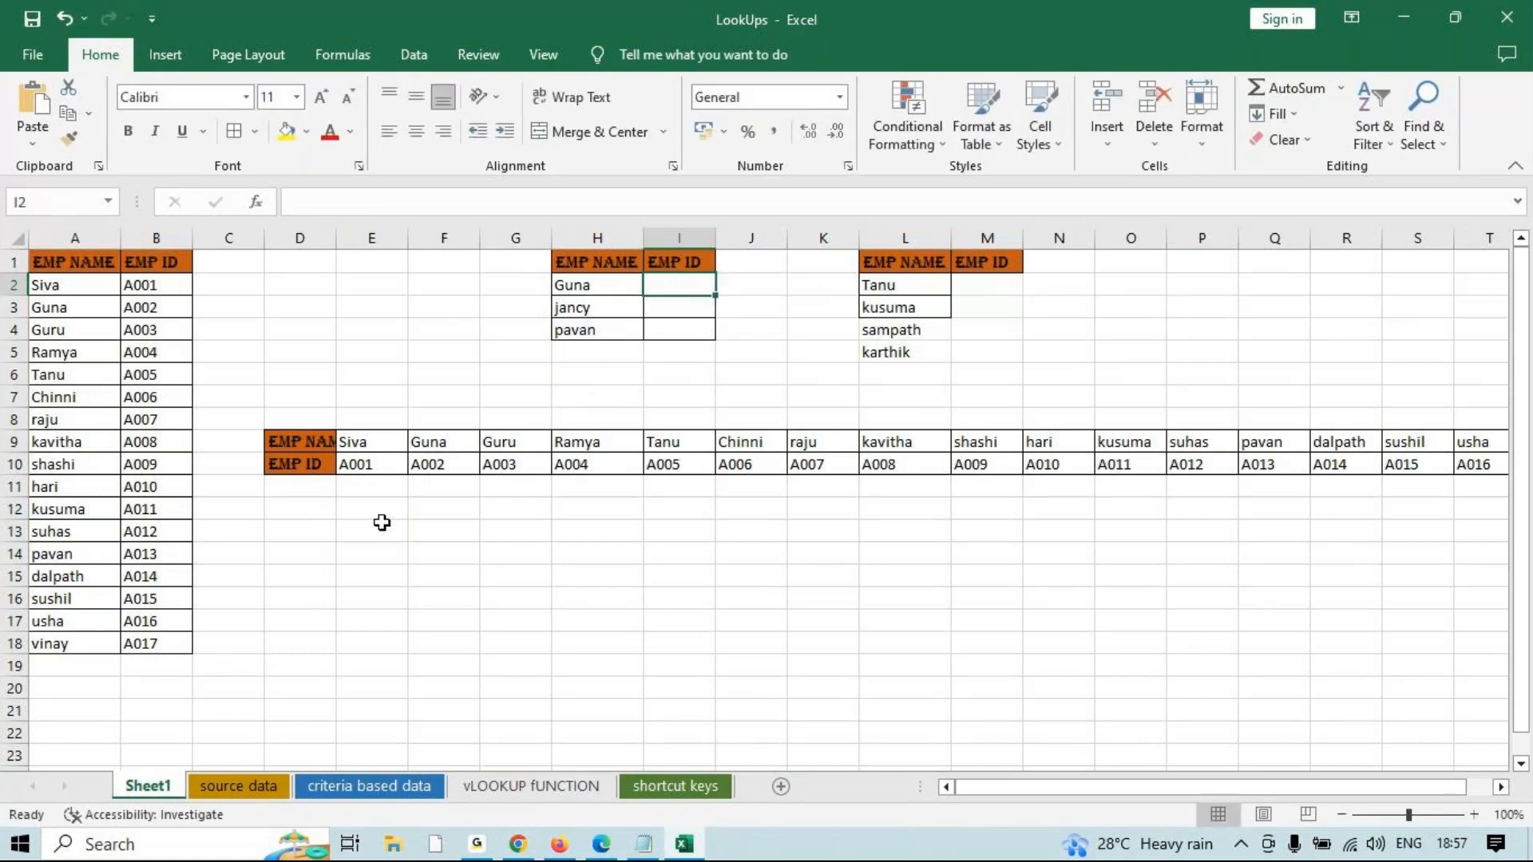
# Compare the horizontal EMP NAME and EMP ID table in rows 9 and 10 with the vertical table in columns A and B.
pyautogui.click(290, 439)
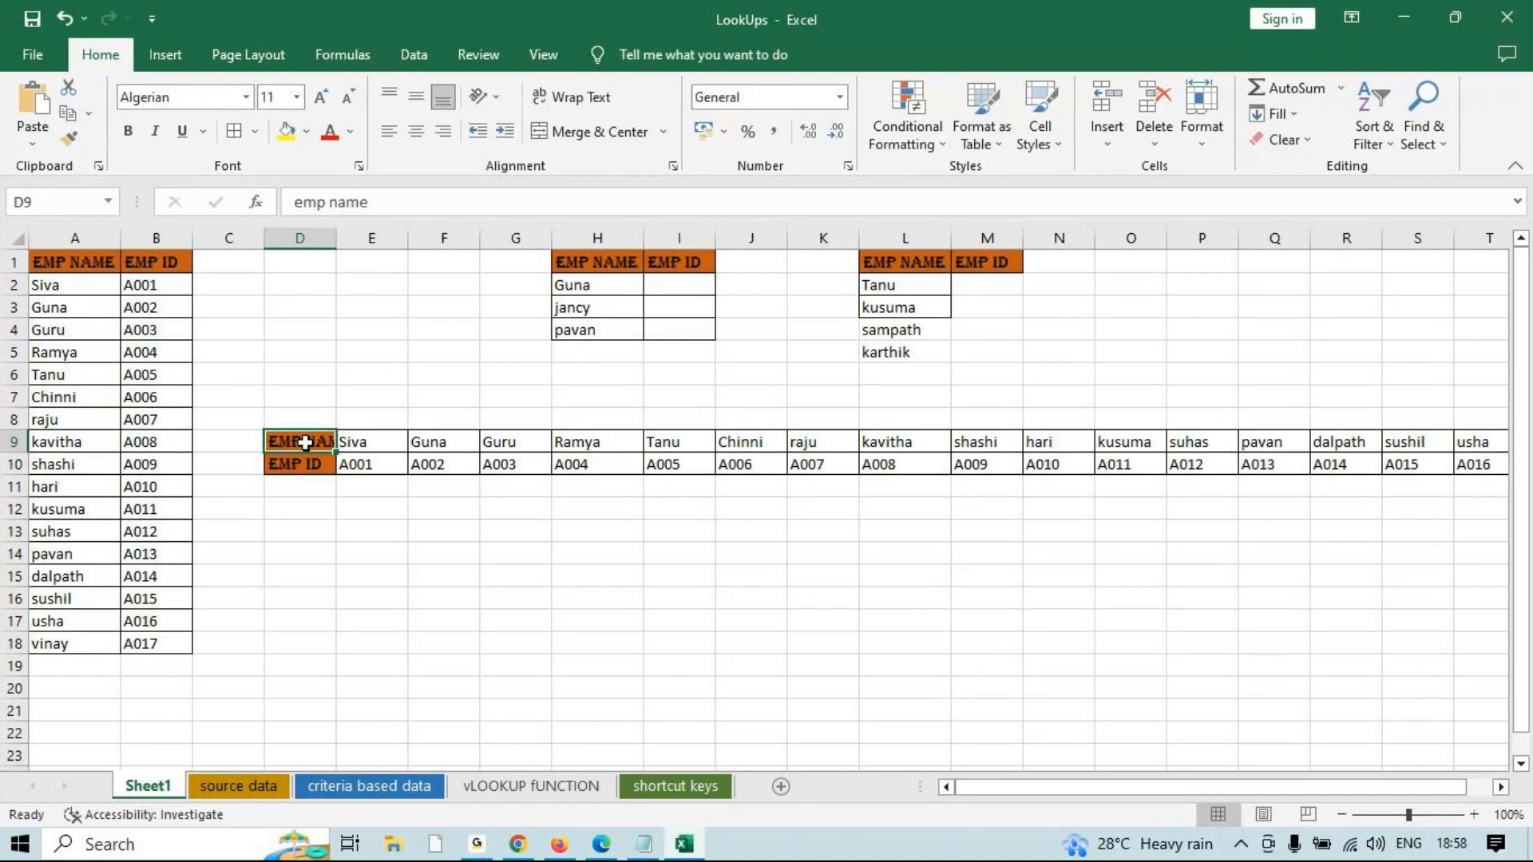
pyautogui.moveTo(291, 443); pyautogui.dragTo(1476, 465)
pyautogui.moveTo(301, 451); pyautogui.dragTo(988, 463)
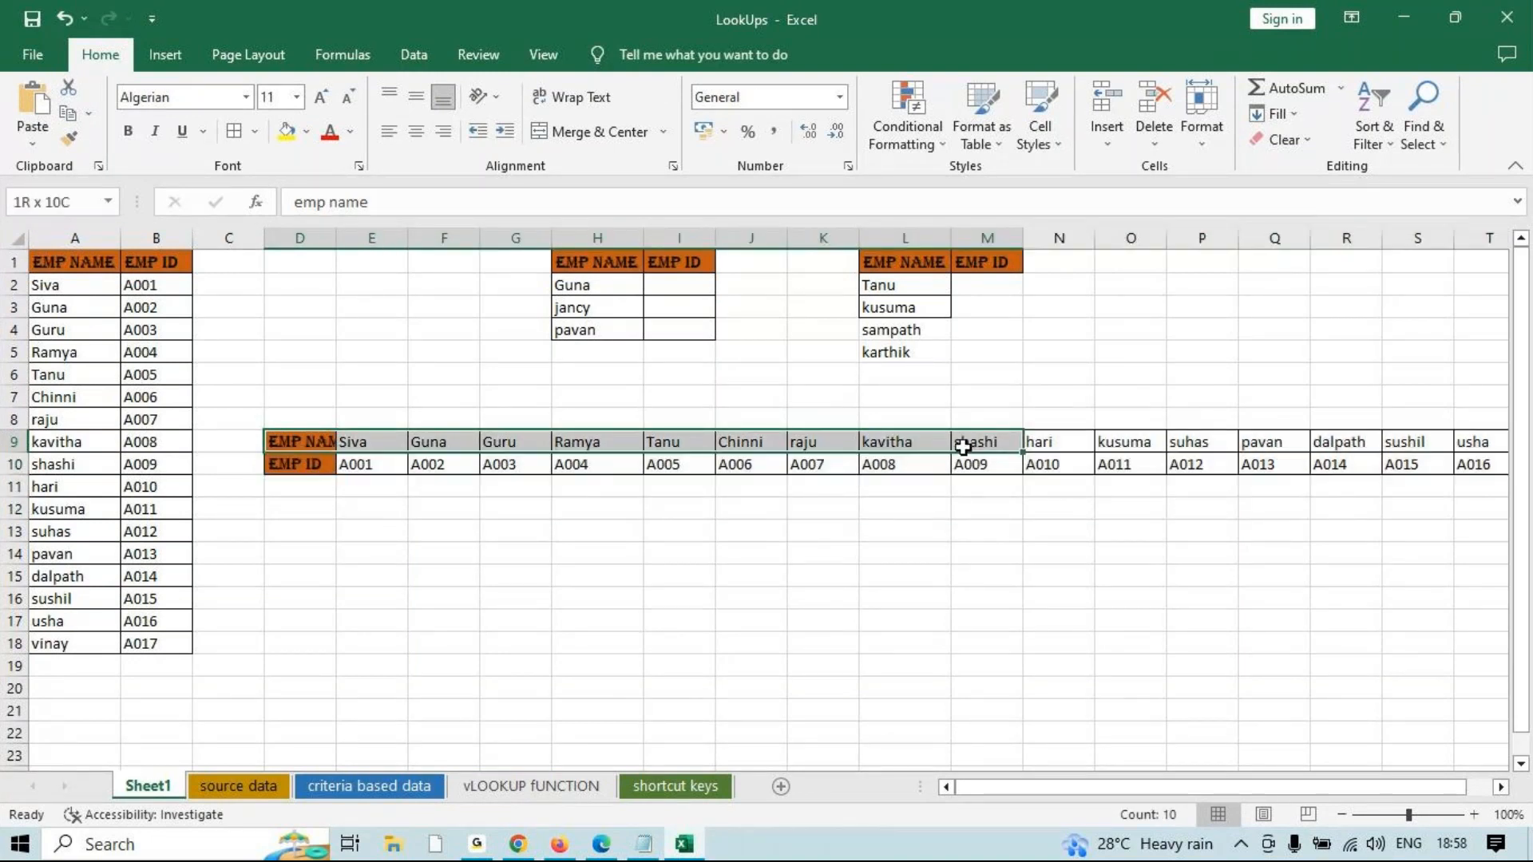
pyautogui.click(78, 259)
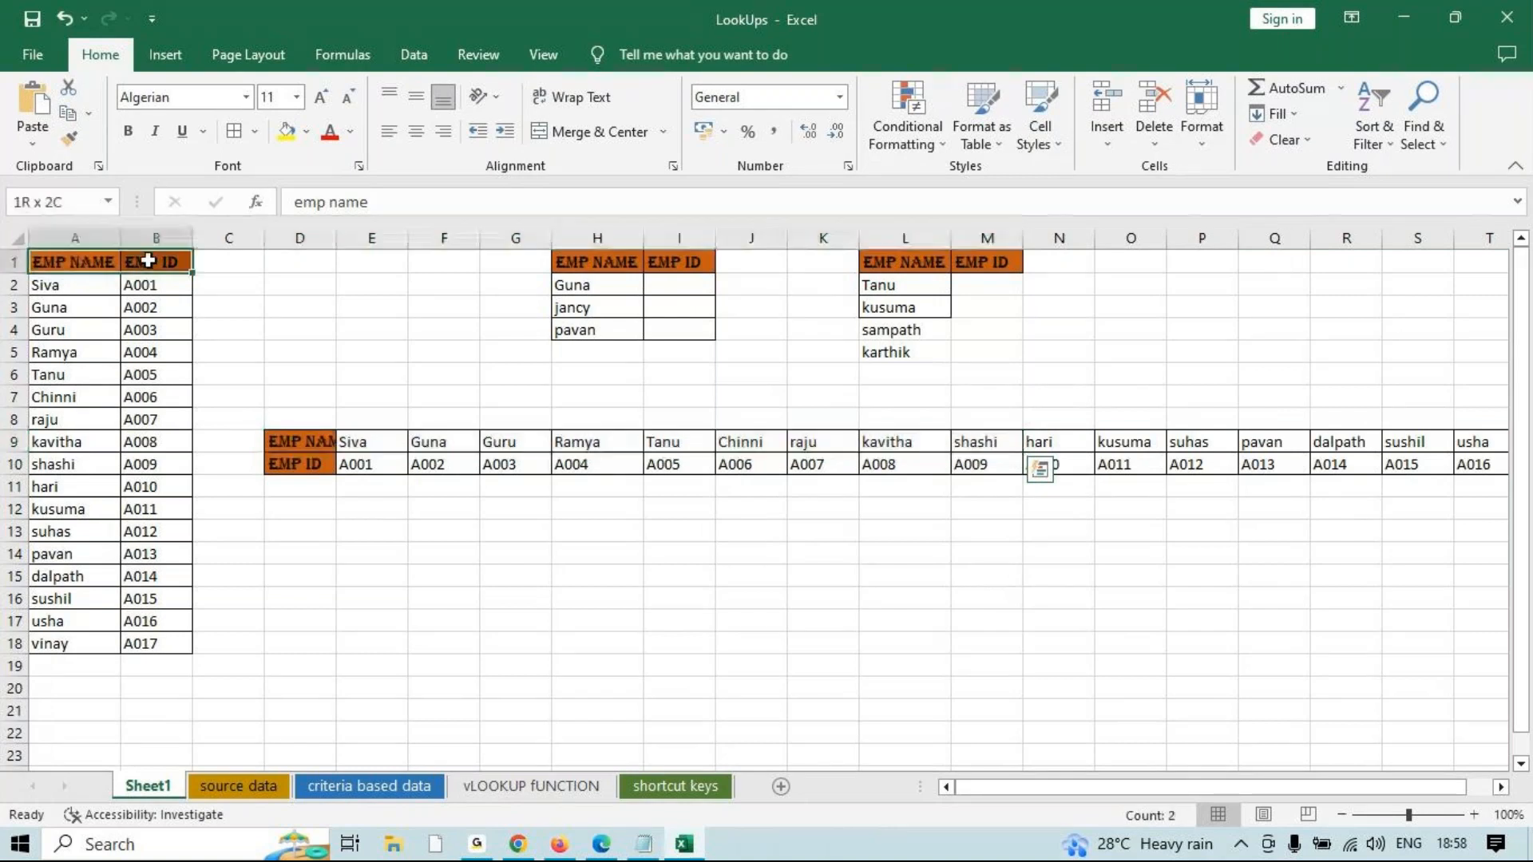
pyautogui.hotkey('ctrl', 'a')
# Start a VLOOKUP formula in I2 with H2 as the lookup value.
pyautogui.click(645, 291)
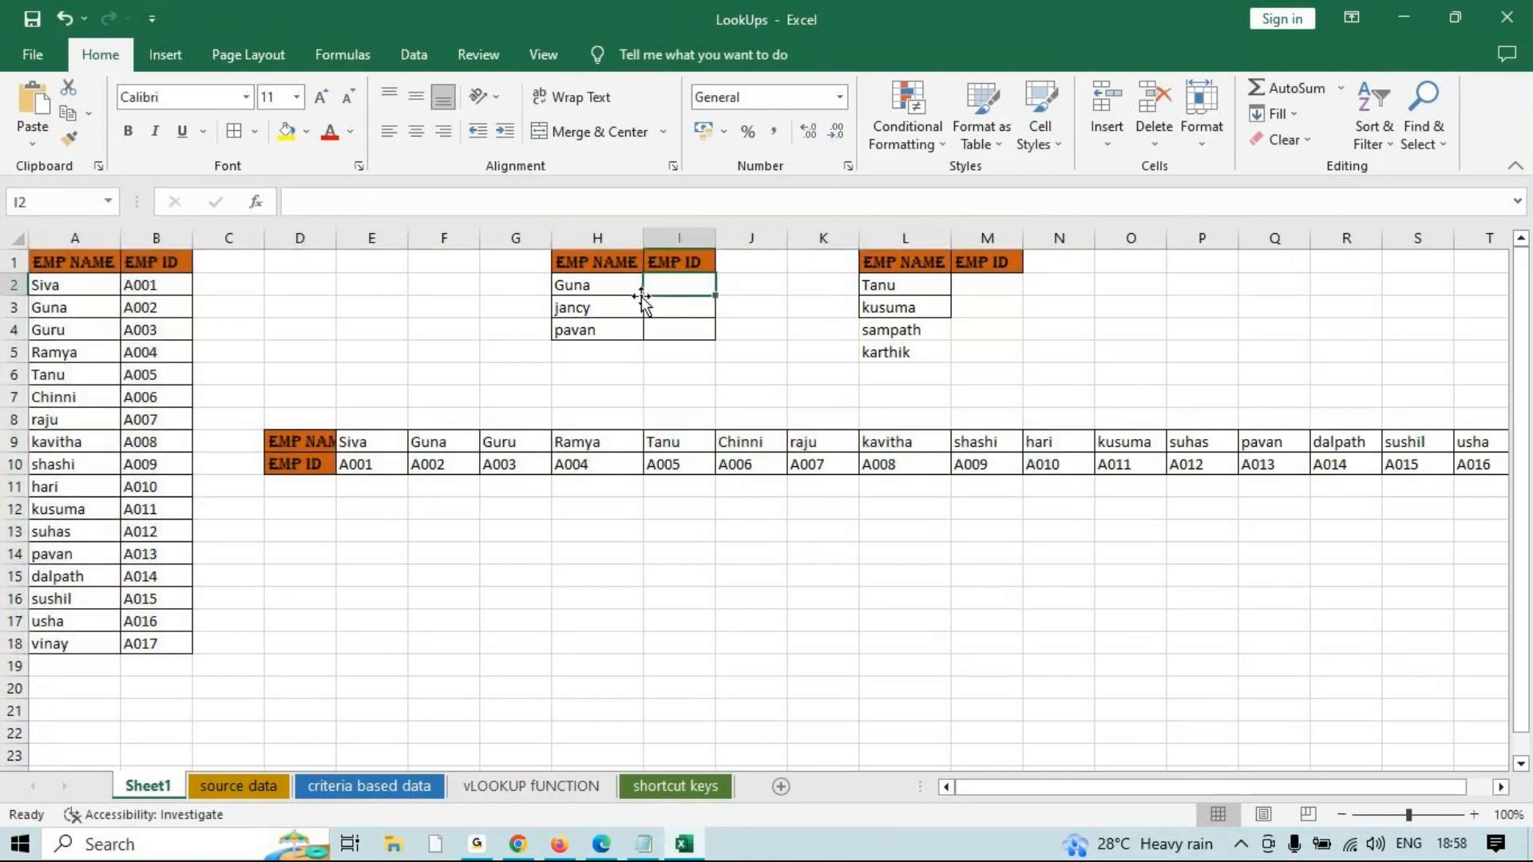
pyautogui.write('=VLOOKUP(')
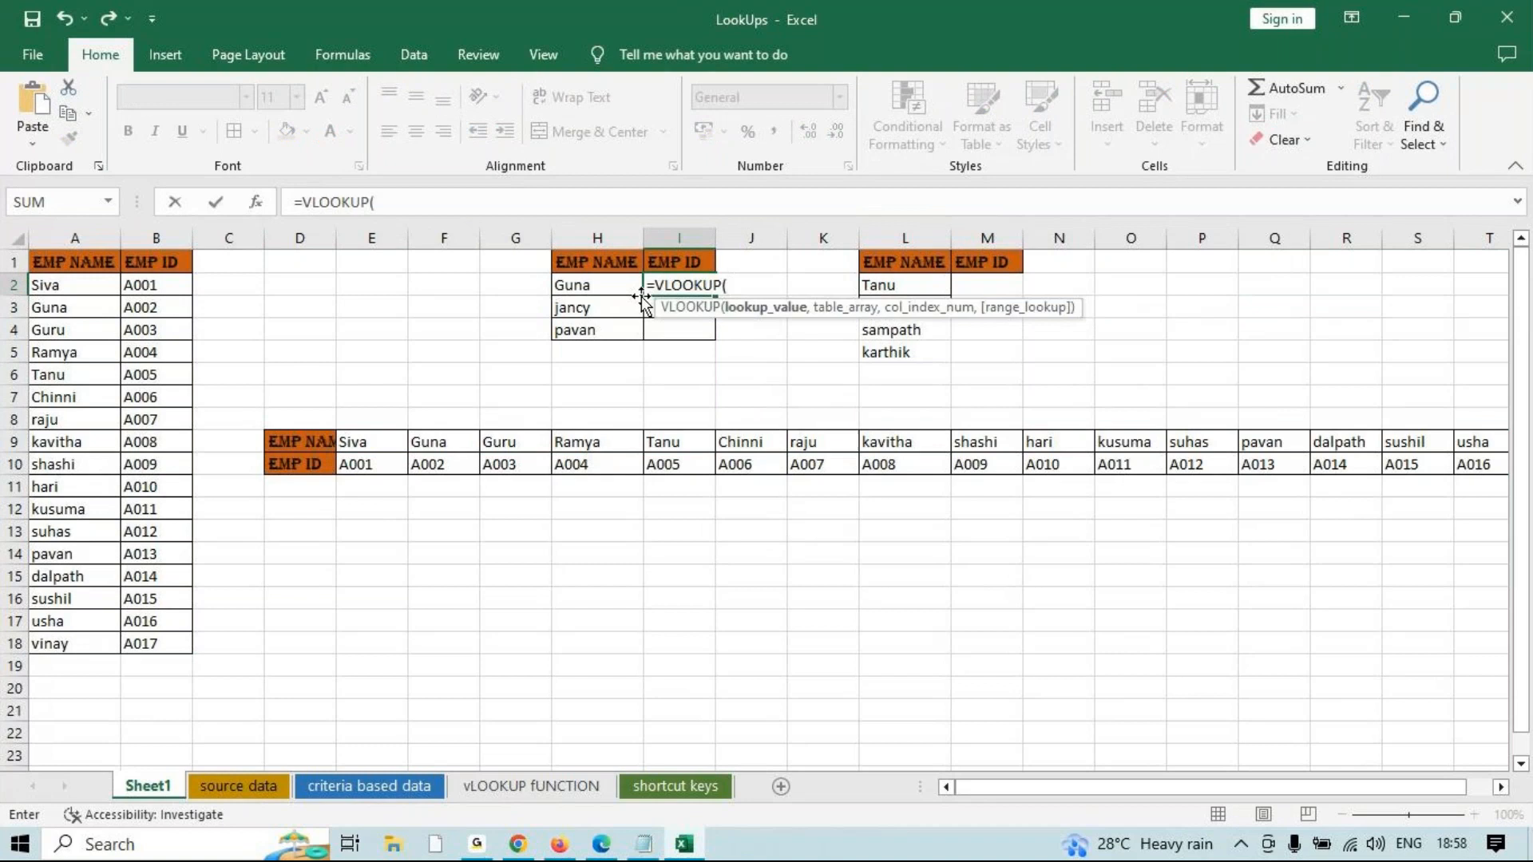
pyautogui.click(603, 285)
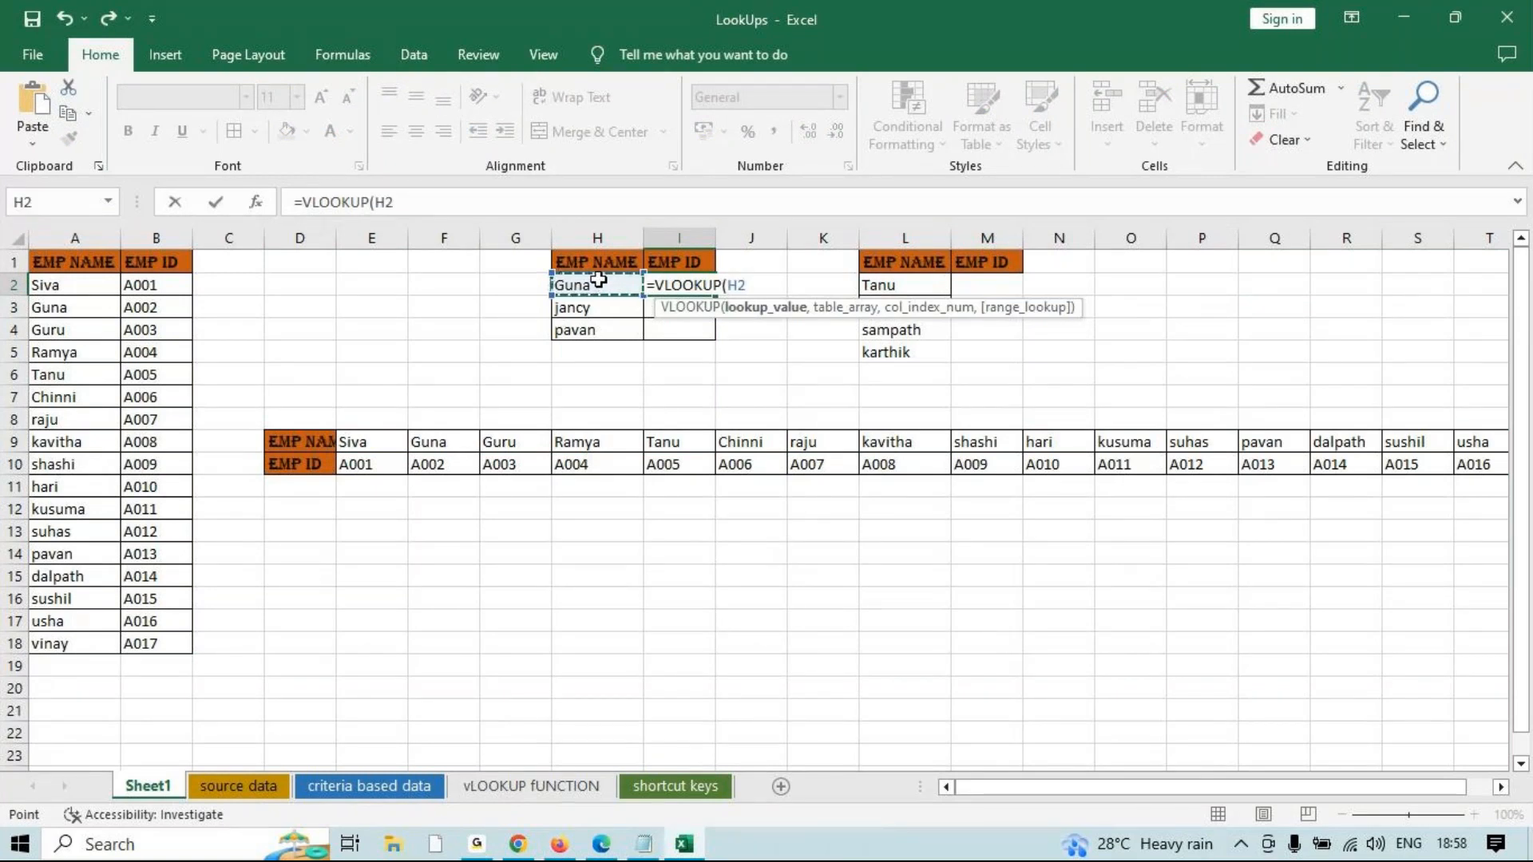
pyautogui.press('BackSpace')
pyautogui.press('BackSpace')
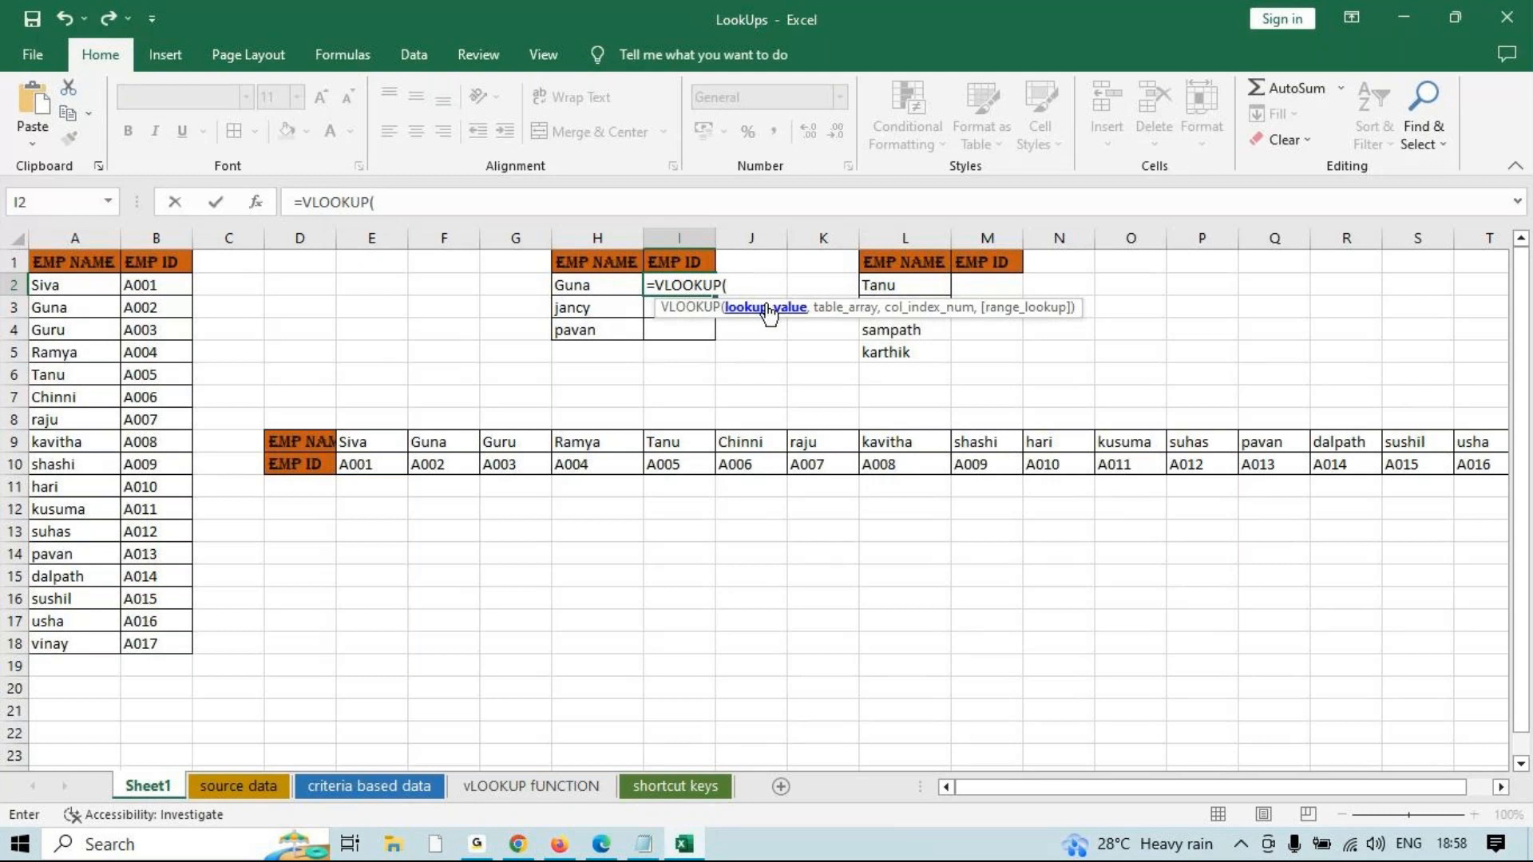
pyautogui.click(593, 284)
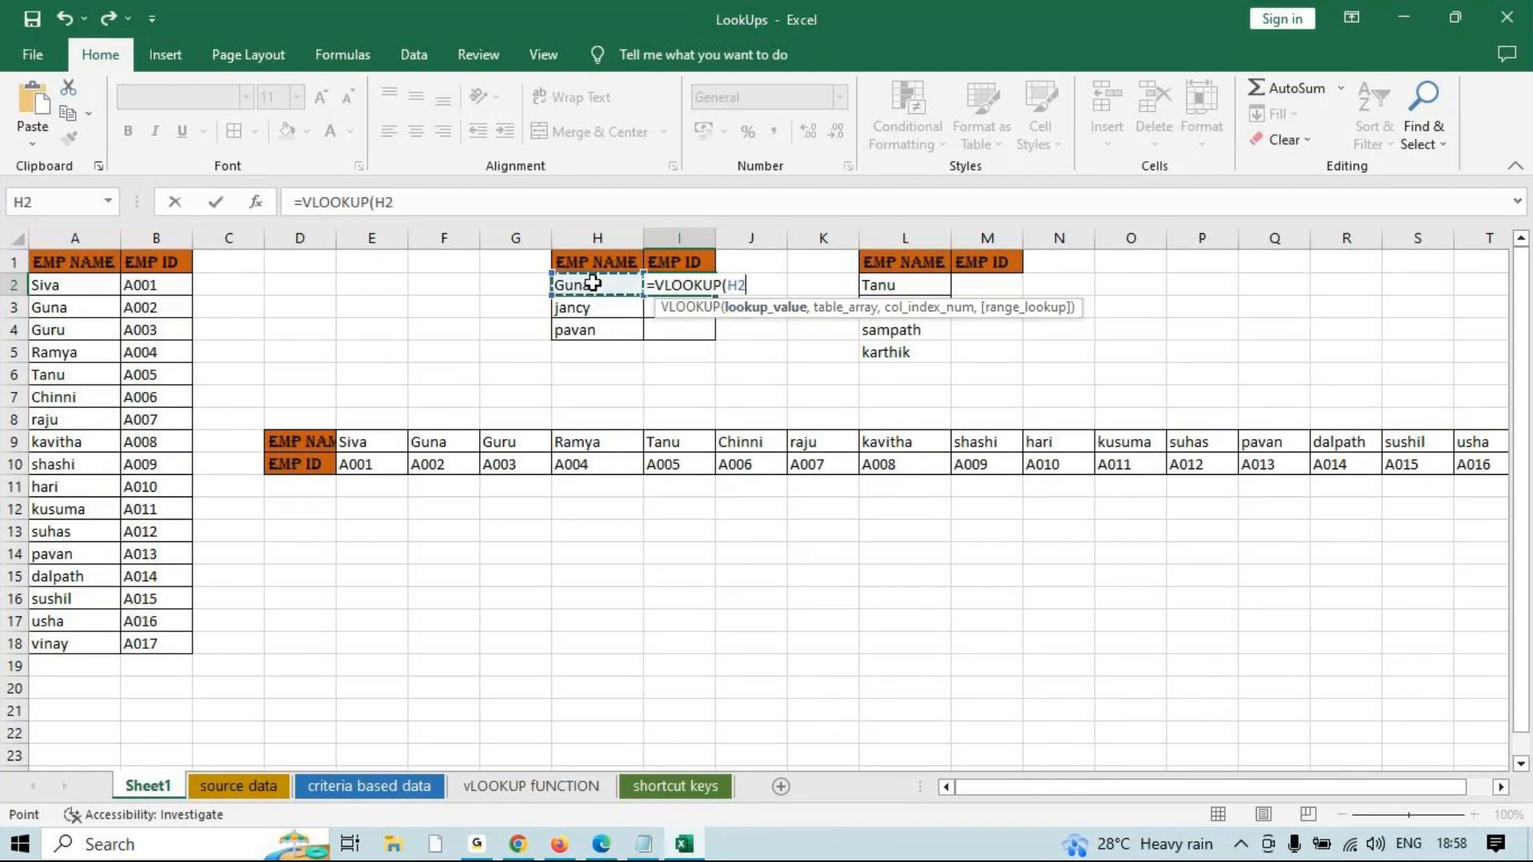
pyautogui.write(',')
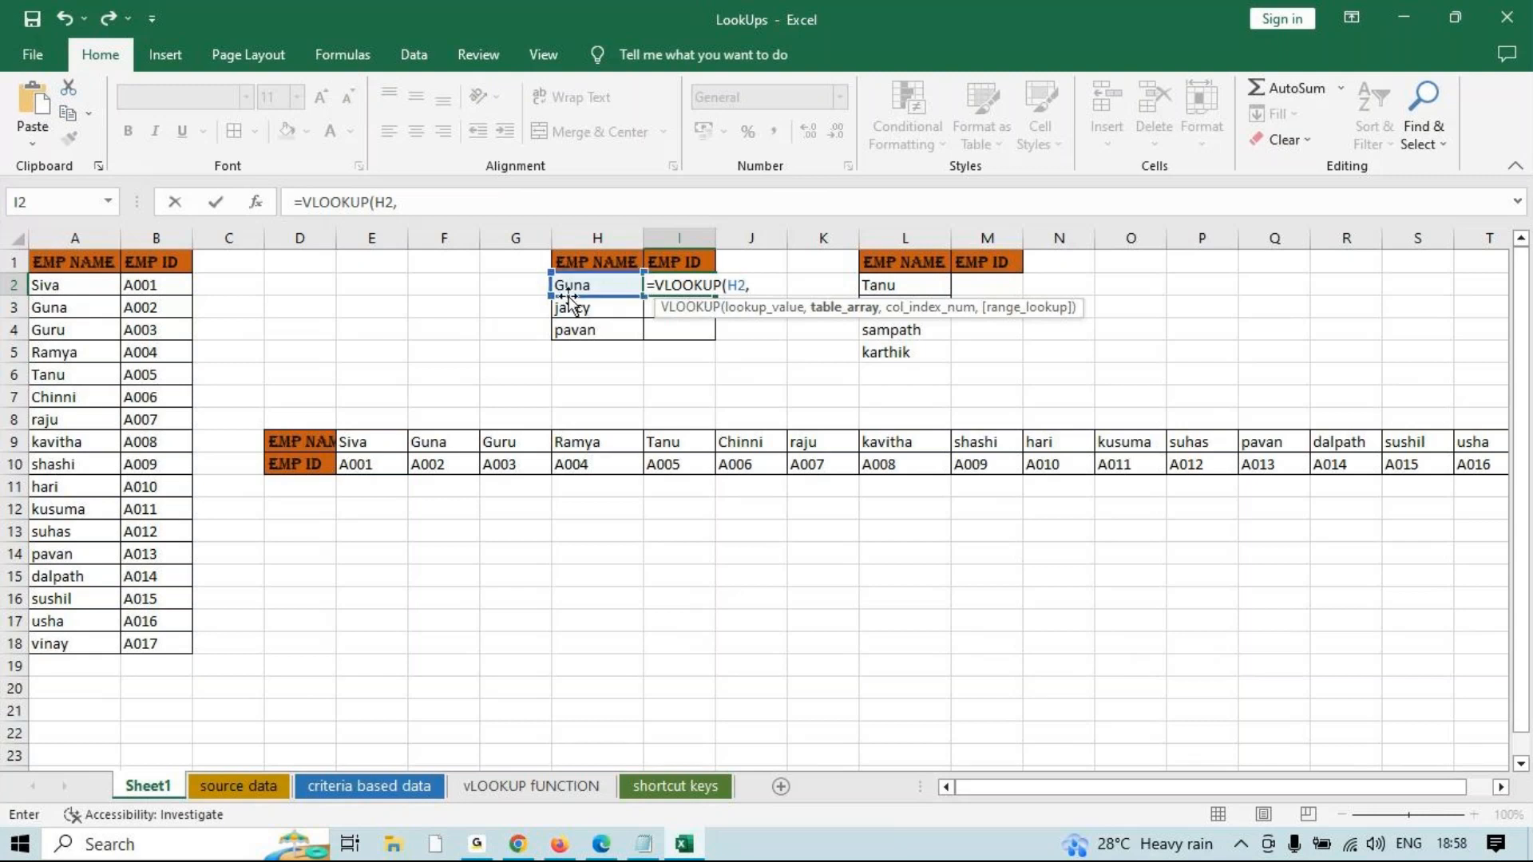
# Try A2:B17 as the table array of the I2 formula, and remove that range from it.
pyautogui.moveTo(40, 279); pyautogui.dragTo(188, 624)
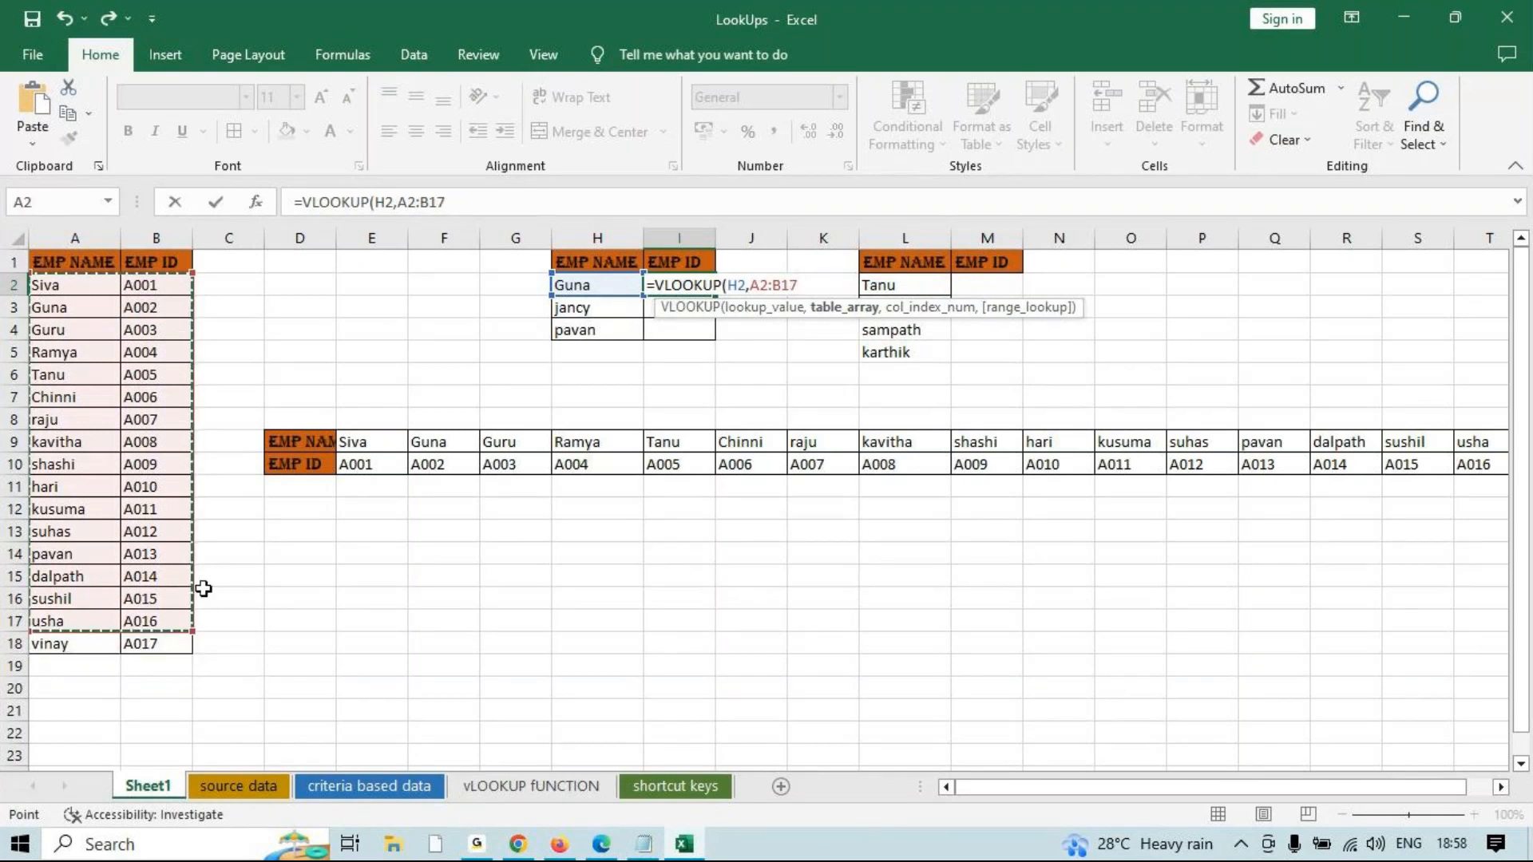
pyautogui.moveTo(32, 284); pyautogui.dragTo(61, 301)
pyautogui.press('Return')
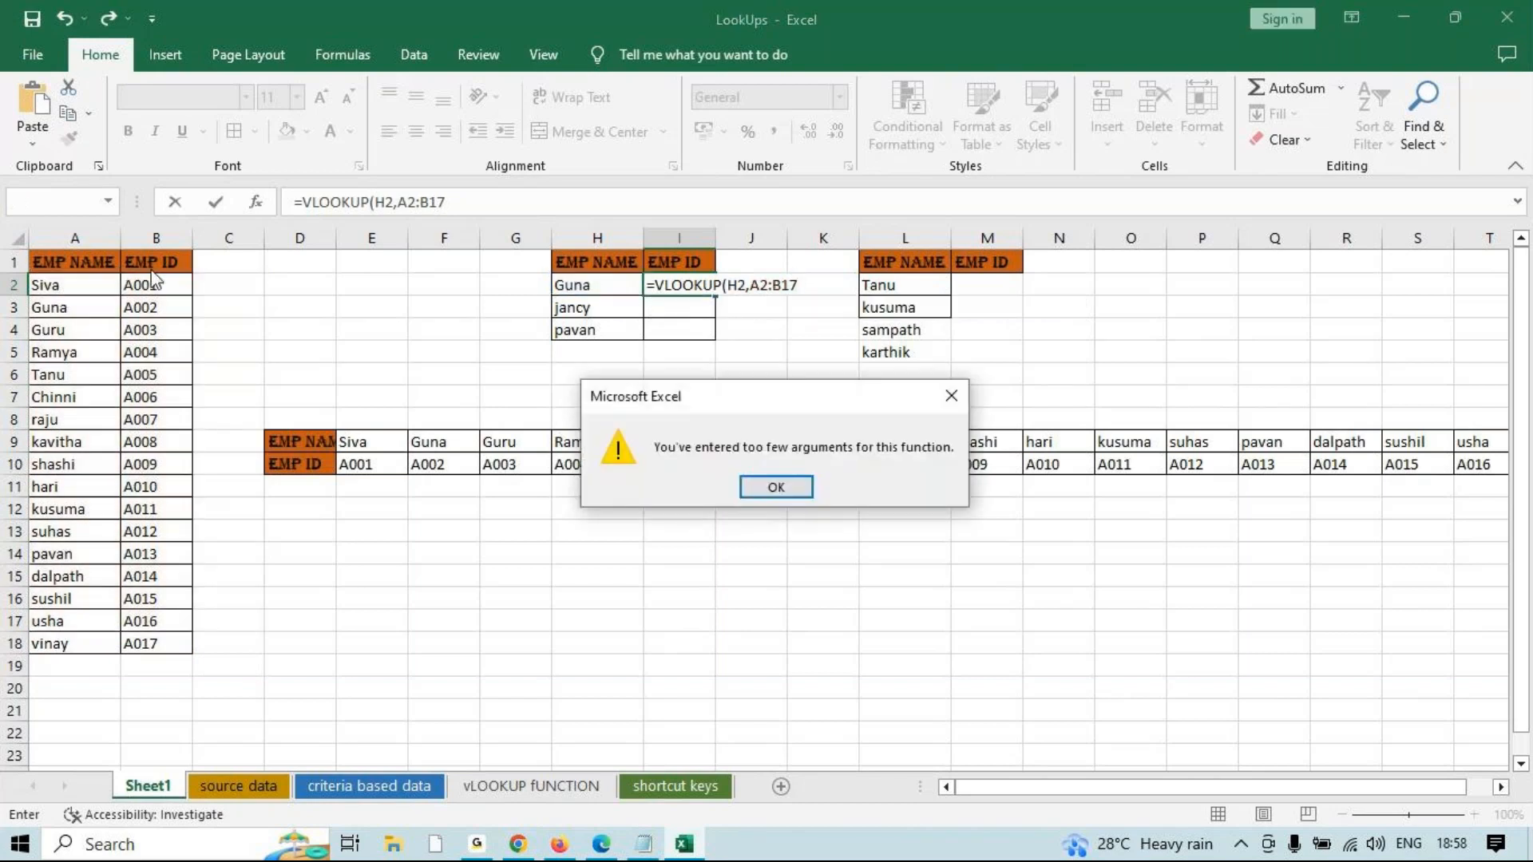
pyautogui.click(947, 393)
pyautogui.moveTo(798, 286); pyautogui.dragTo(751, 289)
pyautogui.press('BackSpace')
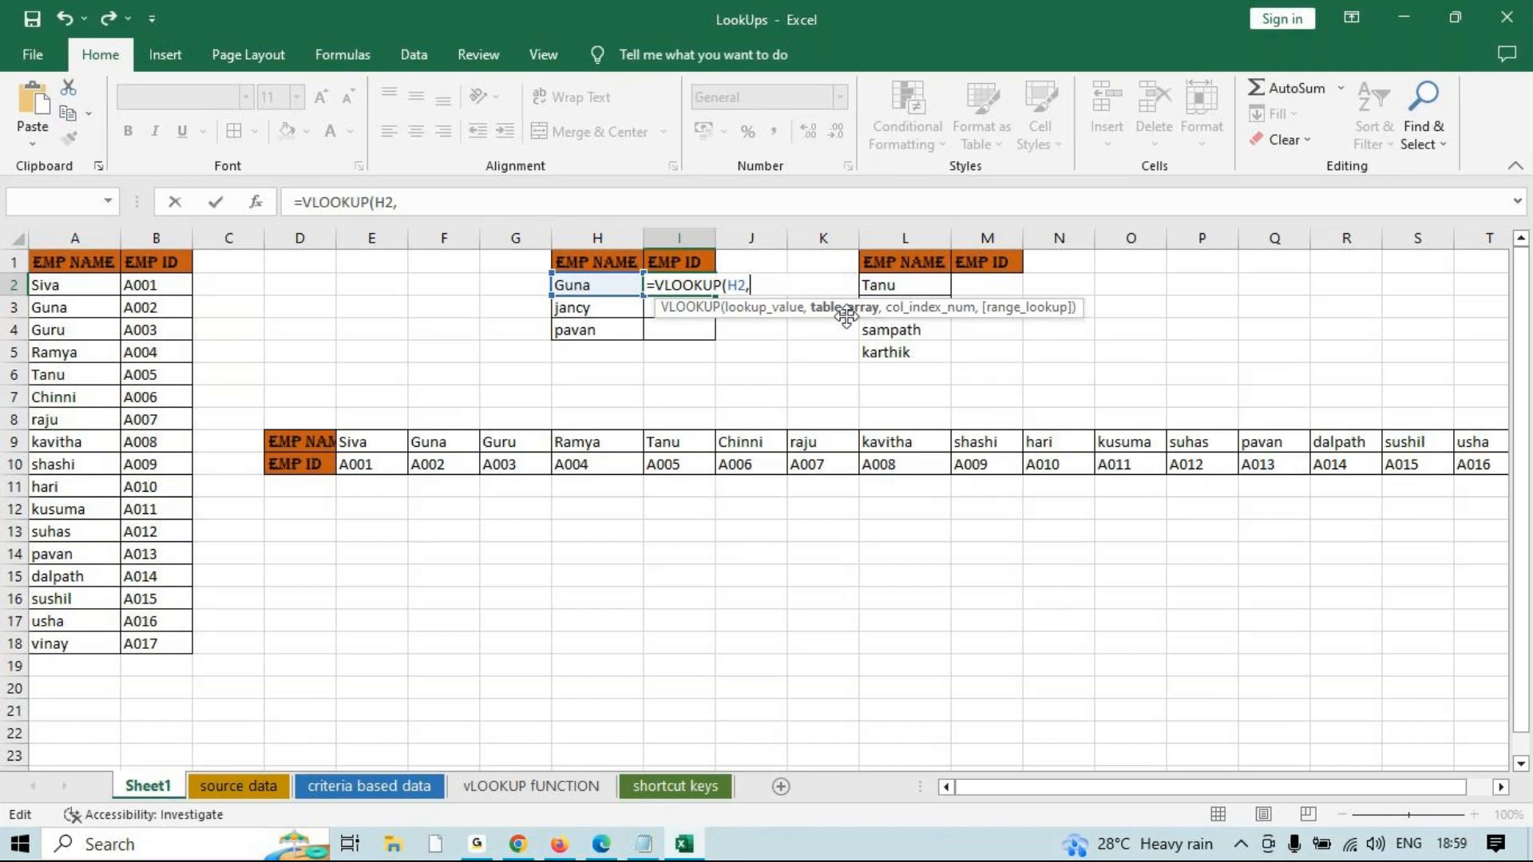
# Use the absolute range $A$1:$B$18 as the formula's table array, and cancel the unfinished entry.
pyautogui.moveTo(58, 262); pyautogui.dragTo(146, 601)
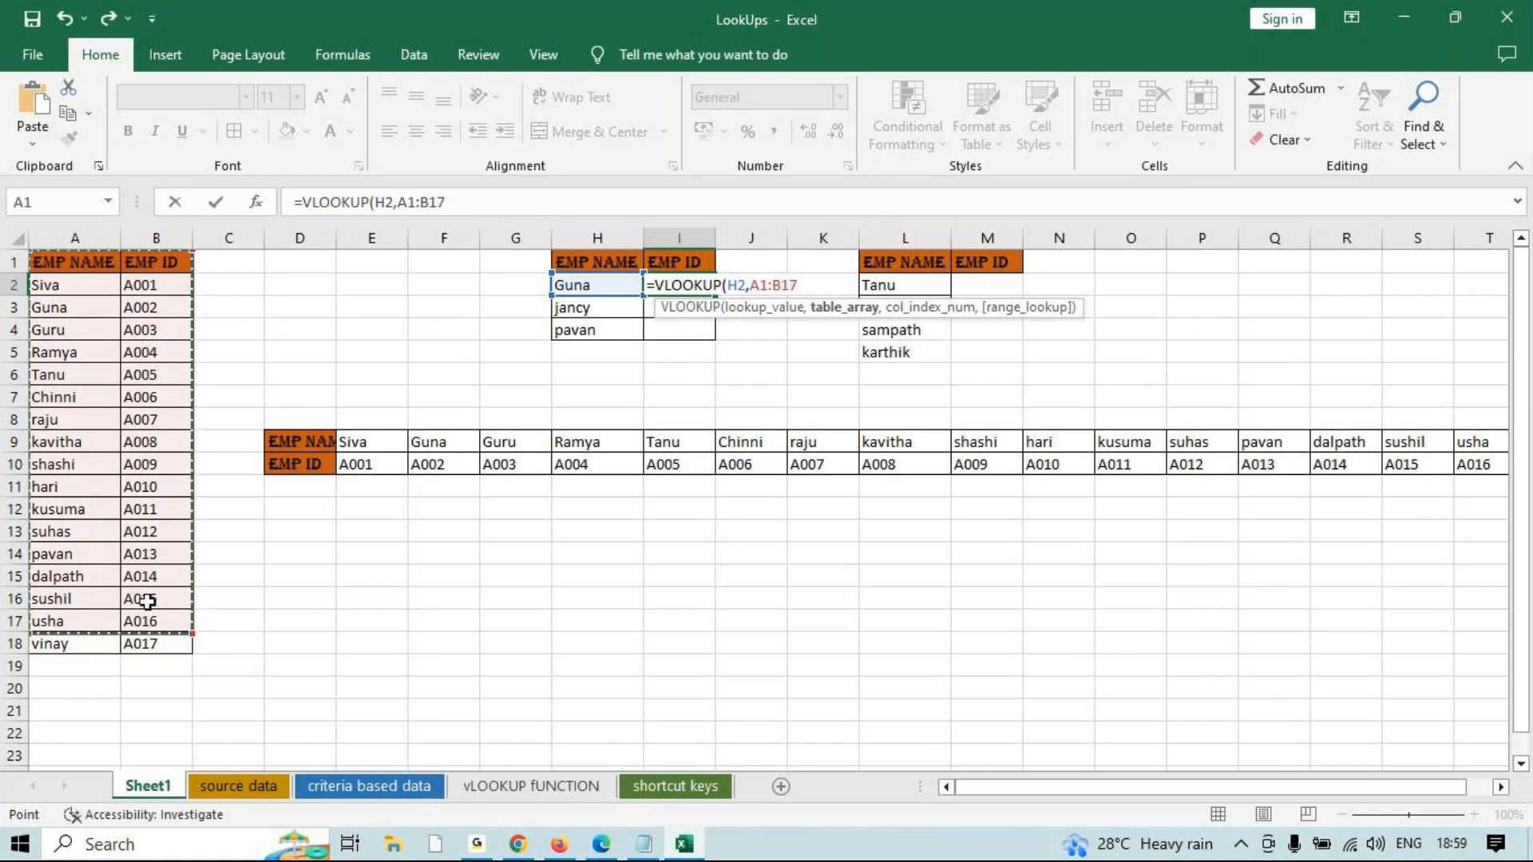
pyautogui.moveTo(70, 270); pyautogui.dragTo(142, 639)
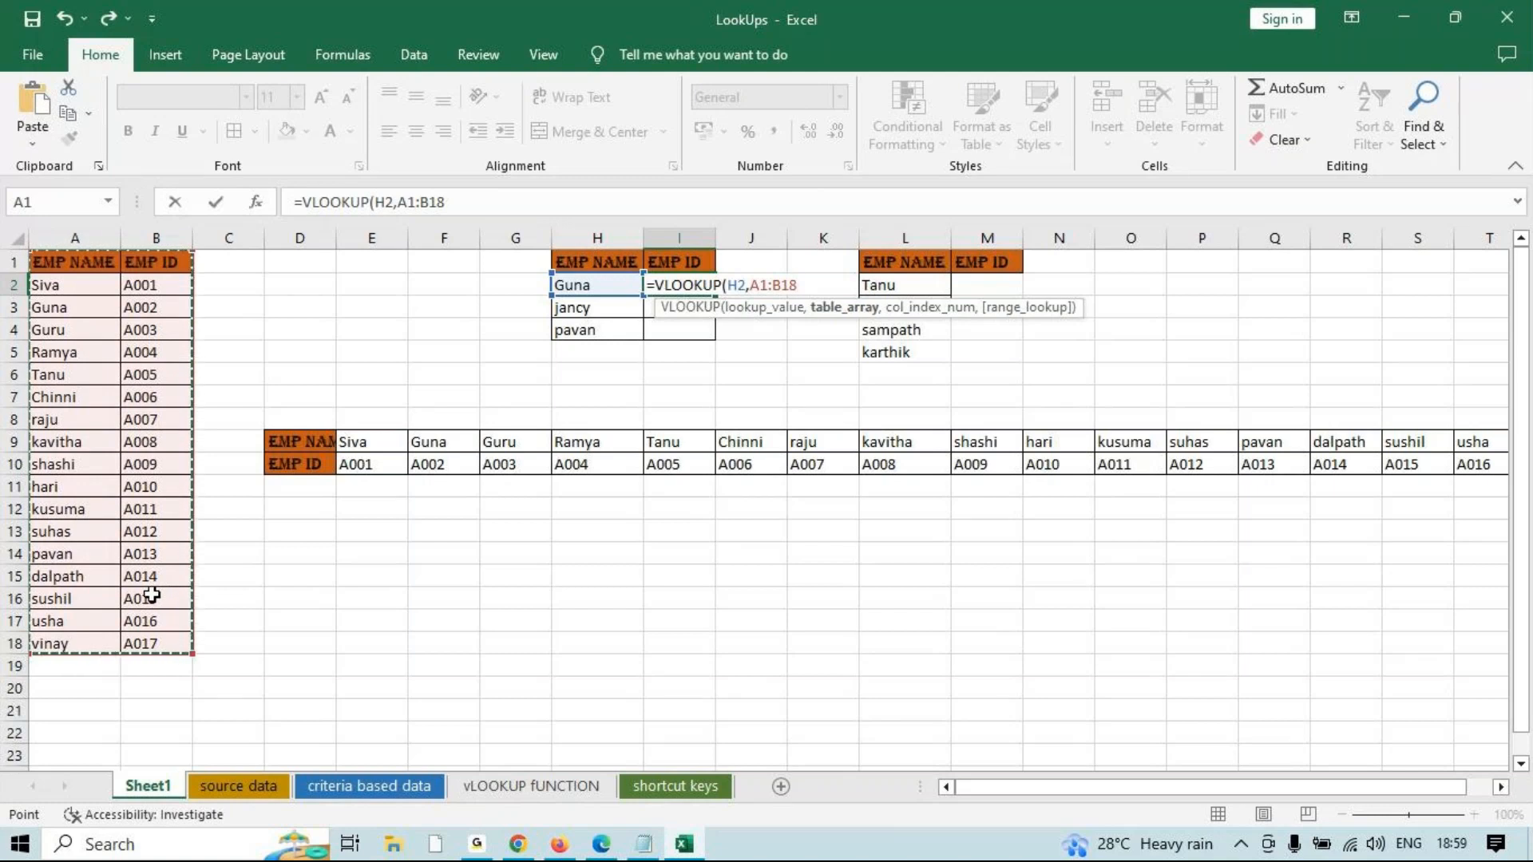
pyautogui.press('F4')
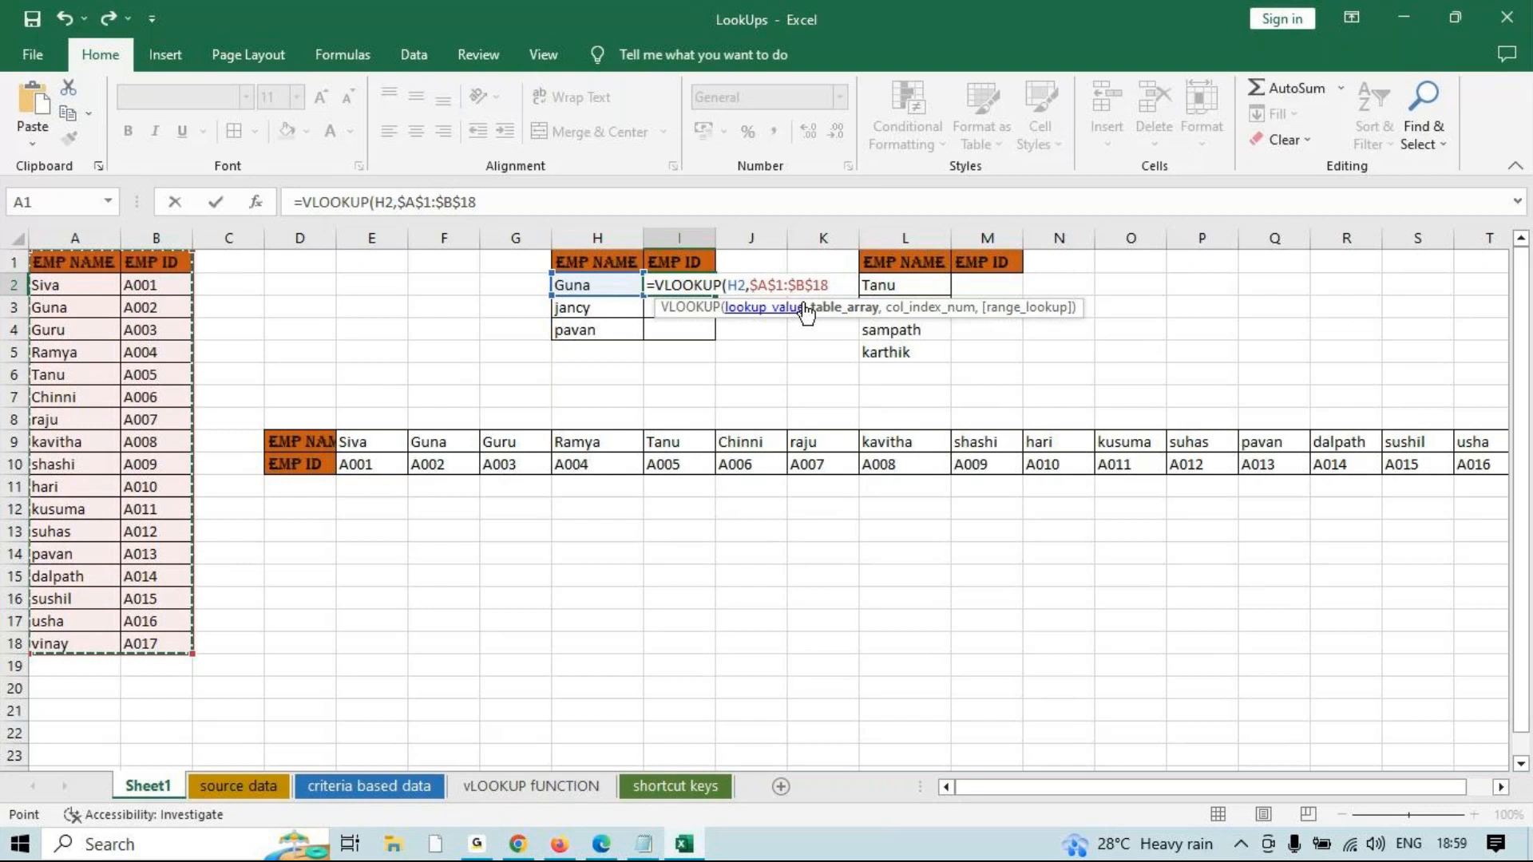
pyautogui.write(',')
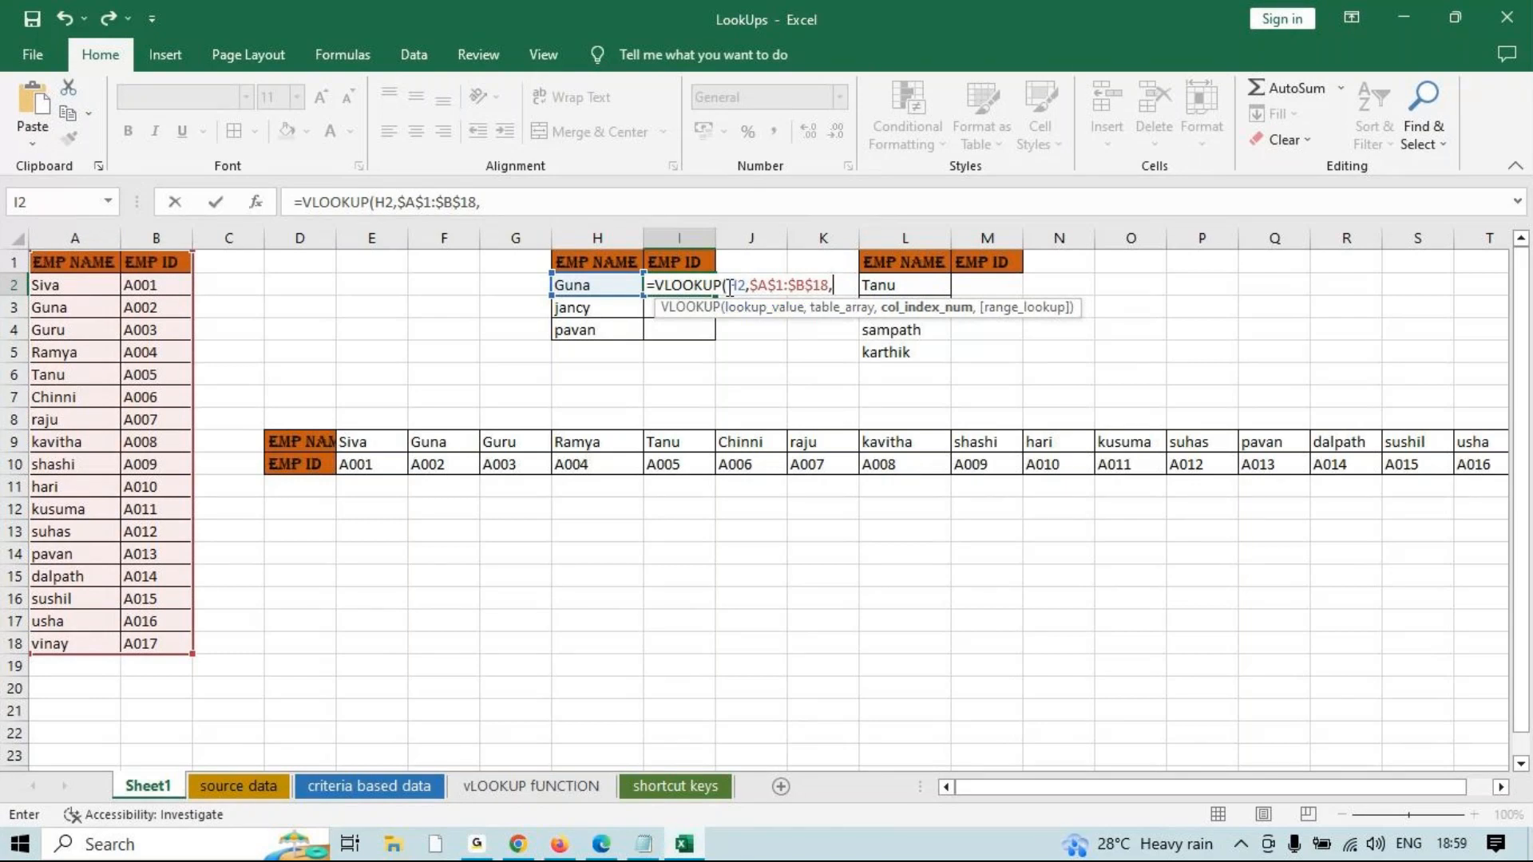
pyautogui.press('Escape')
# Restart the VLOOKUP in I2 with lookup value H2 and the absolute table array $A$1:$B$18.
pyautogui.write('=vl')
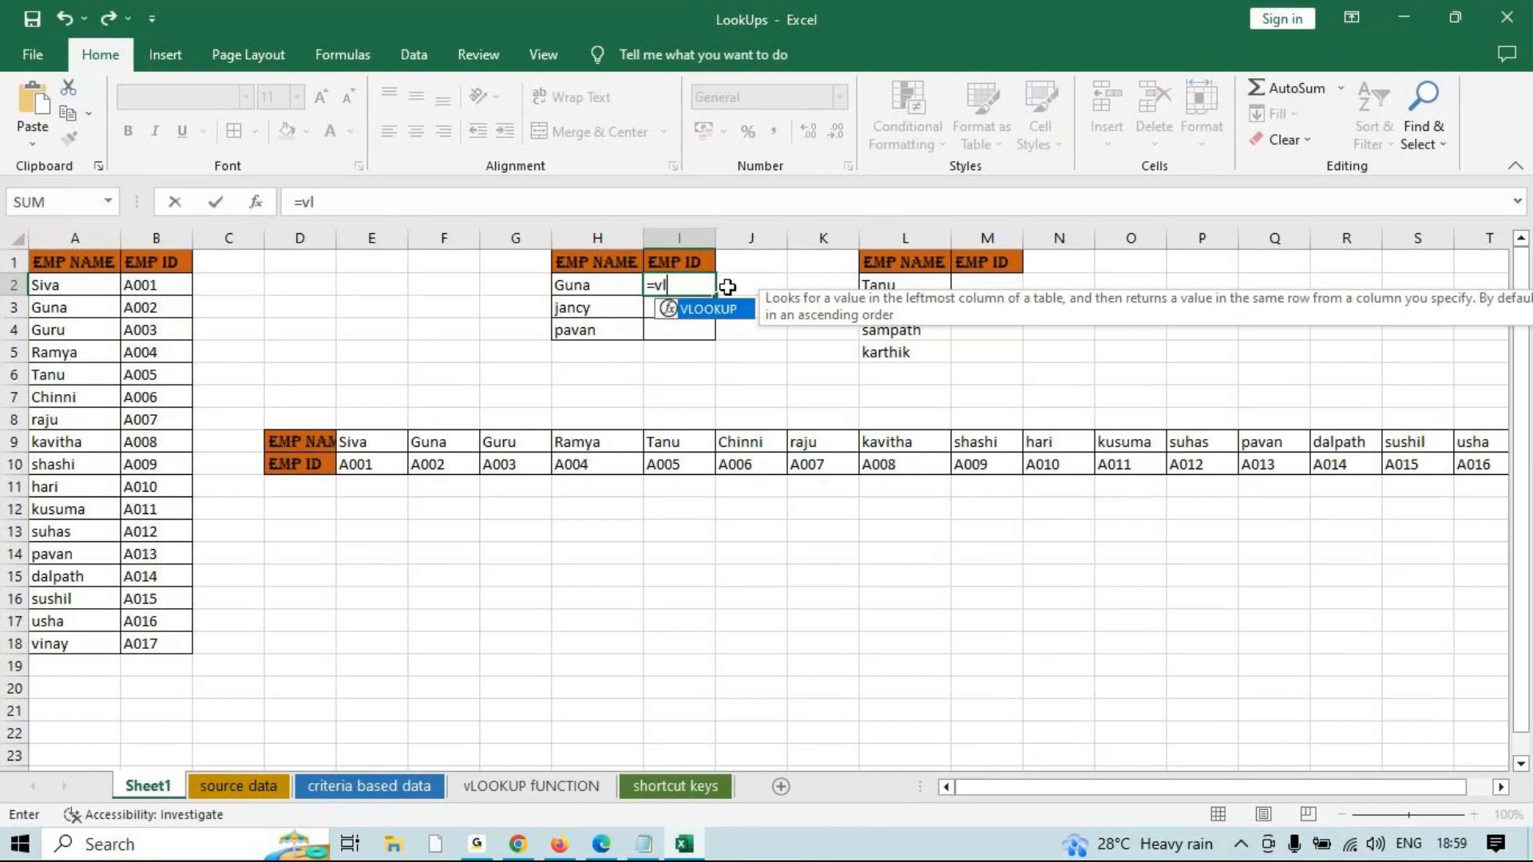
pyautogui.press('Tab')
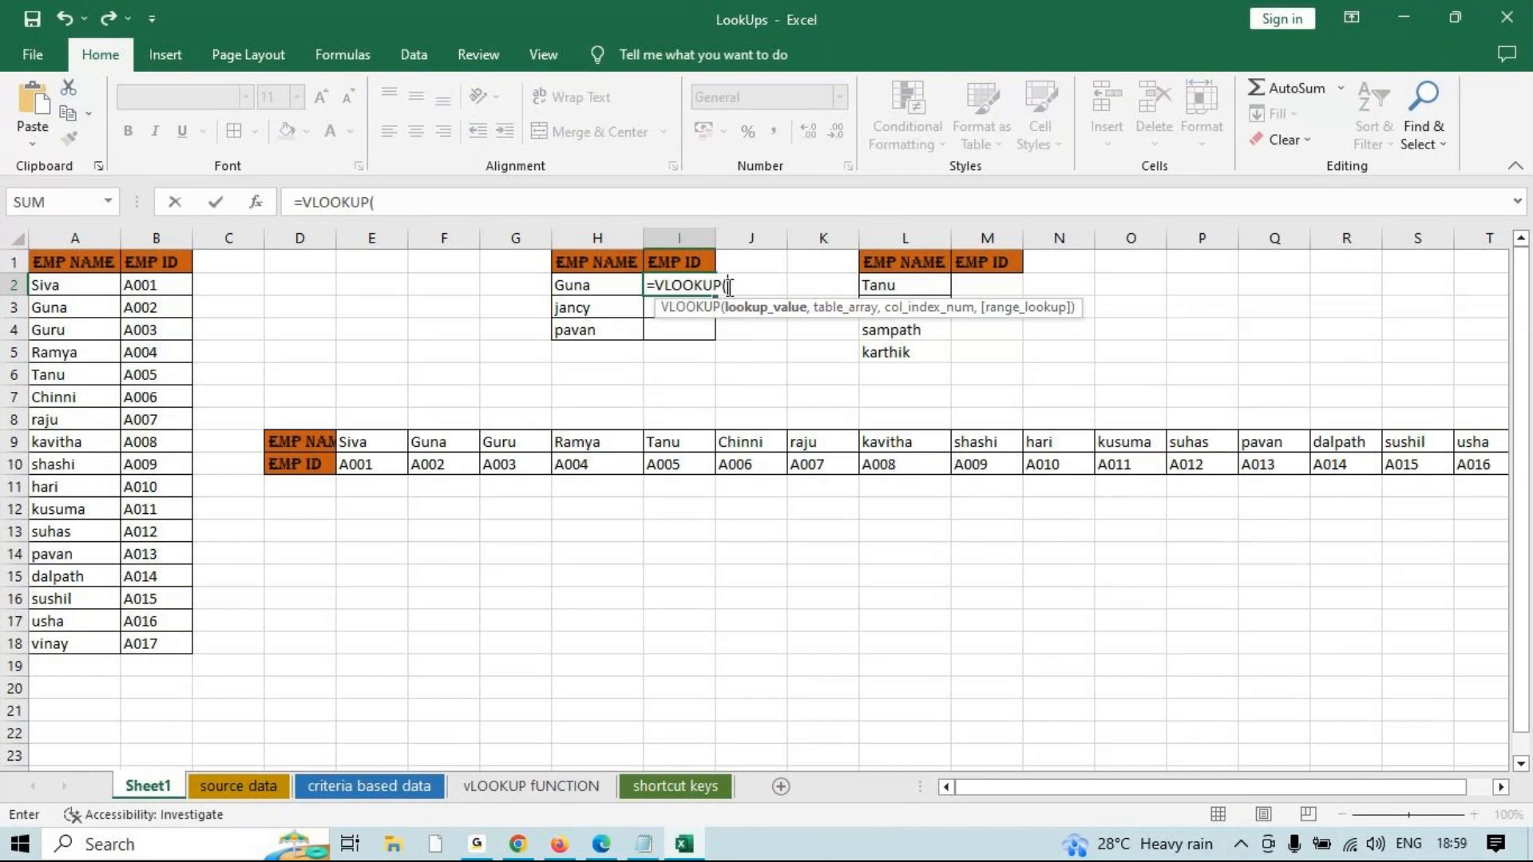
pyautogui.click(613, 284)
pyautogui.write(',')
pyautogui.moveTo(70, 258); pyautogui.dragTo(181, 633)
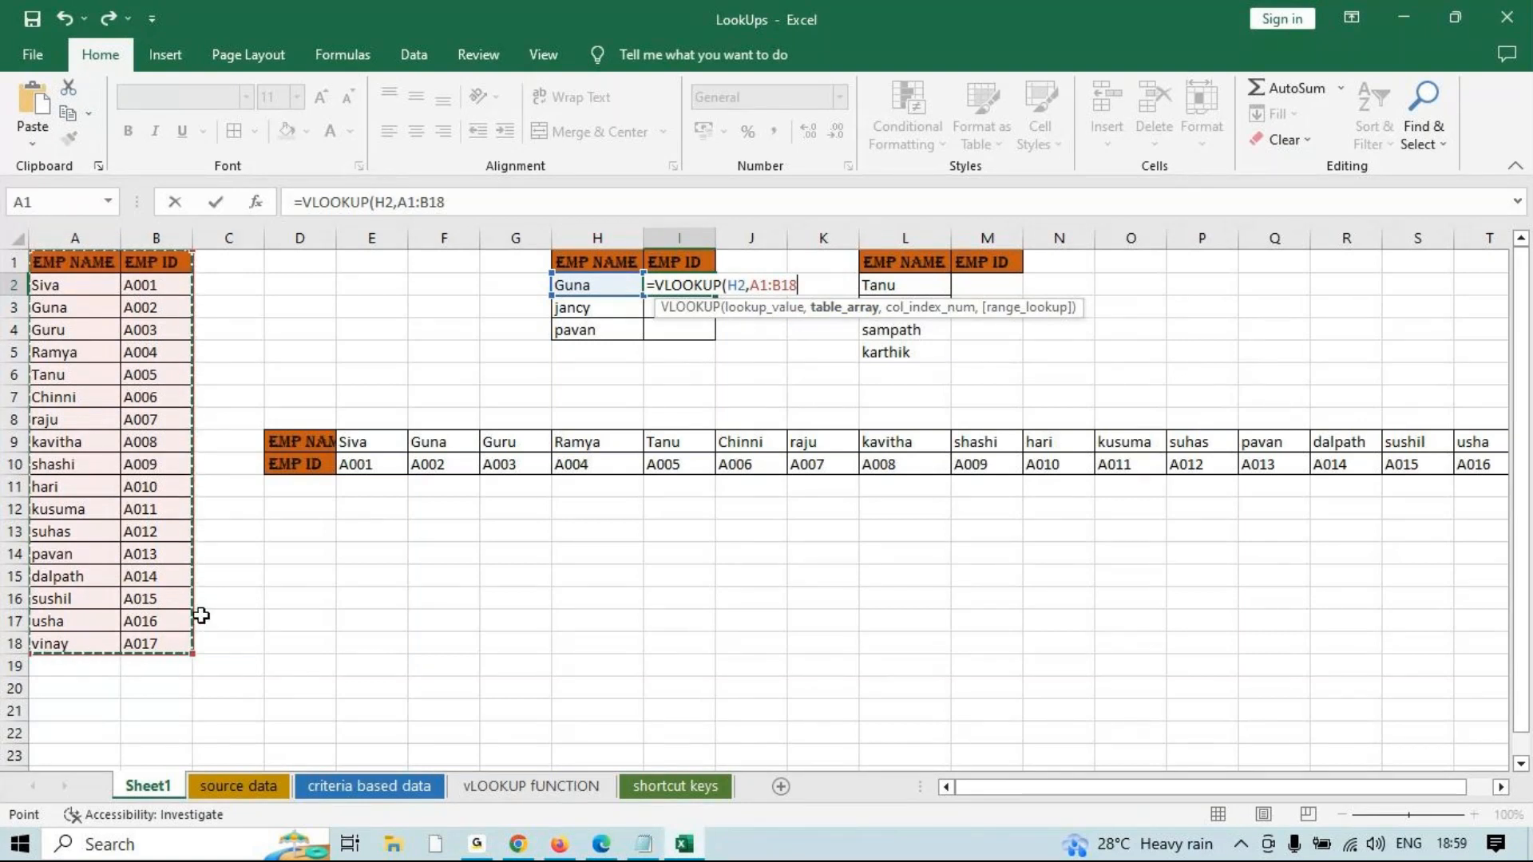
pyautogui.press('F4')
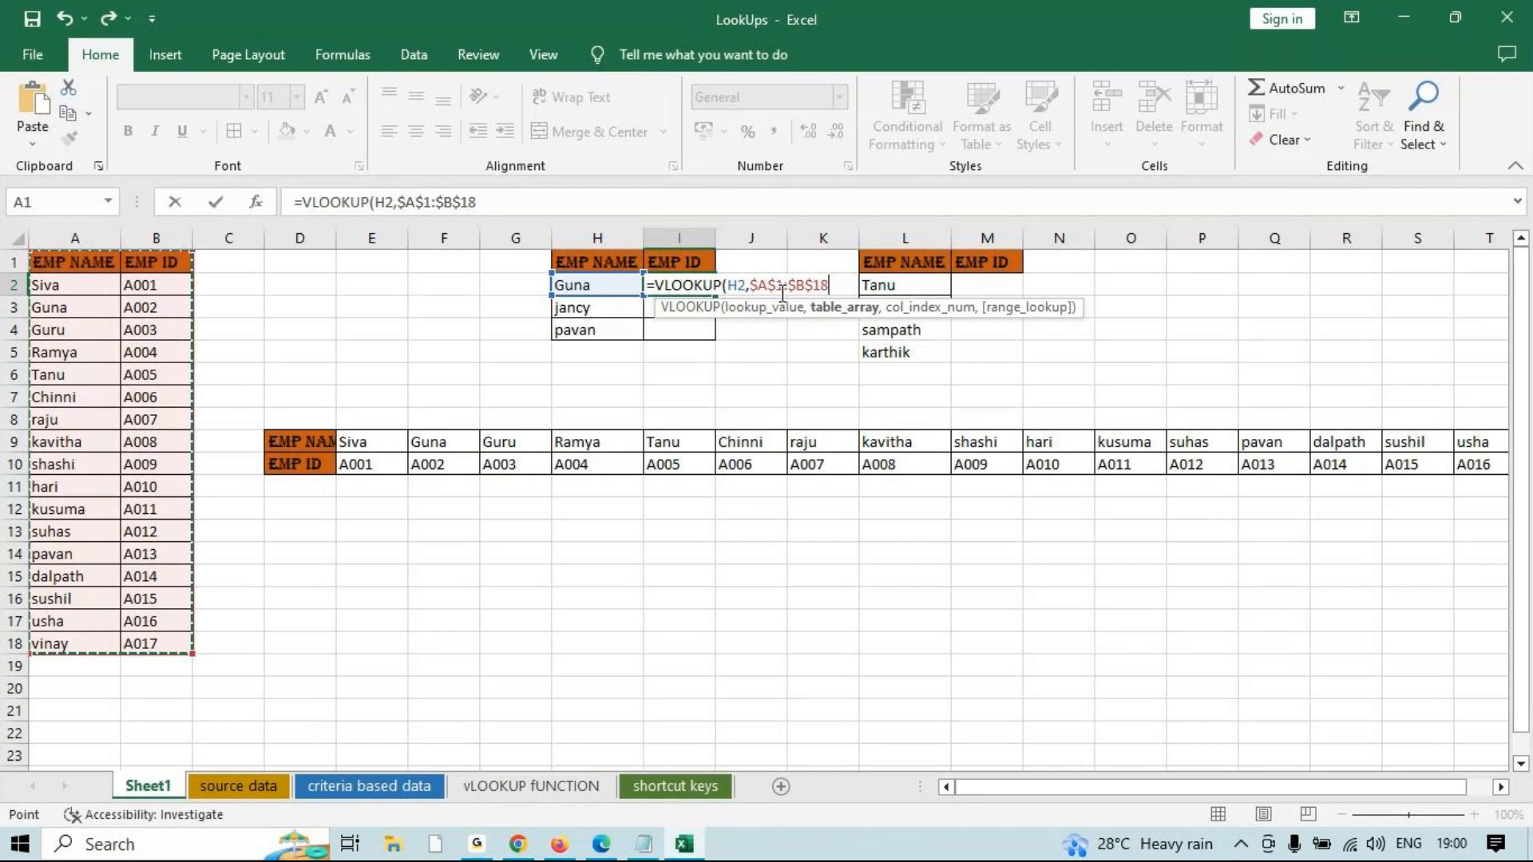
# Replace the absolute table array in the I2 formula with the relative range A1:B18, and cancel the entry.
pyautogui.press('BackSpace')
pyautogui.press('BackSpace')
pyautogui.press('BackSpace')
pyautogui.press('BackSpace')
pyautogui.press('BackSpace')
pyautogui.press('BackSpace')
pyautogui.press('BackSpace')
pyautogui.press('BackSpace')
pyautogui.press('BackSpace')
pyautogui.press('BackSpace')
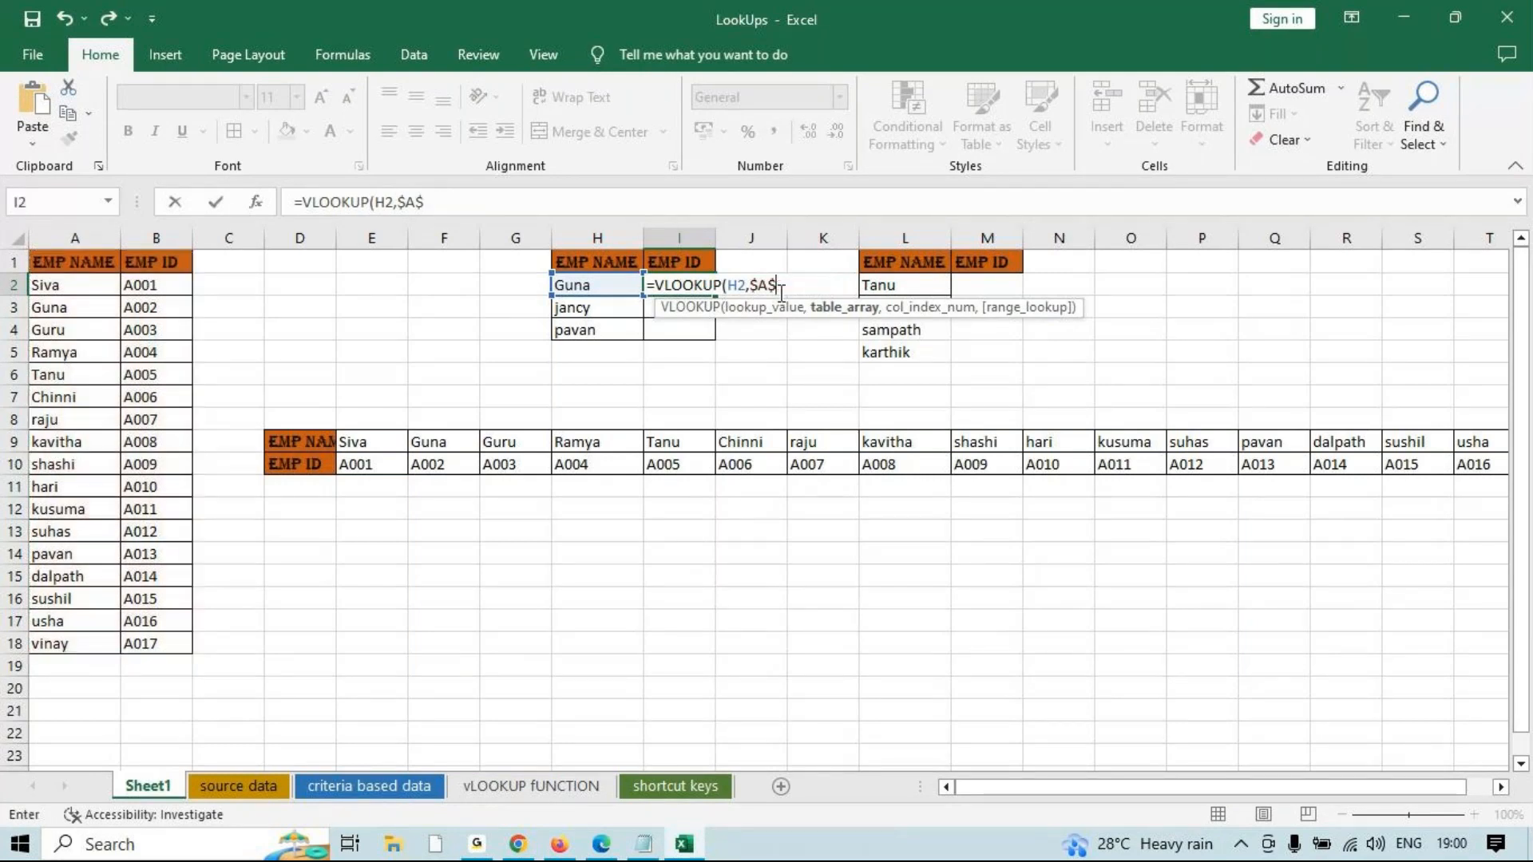
pyautogui.click(74, 264)
pyautogui.moveTo(74, 264); pyautogui.dragTo(160, 643)
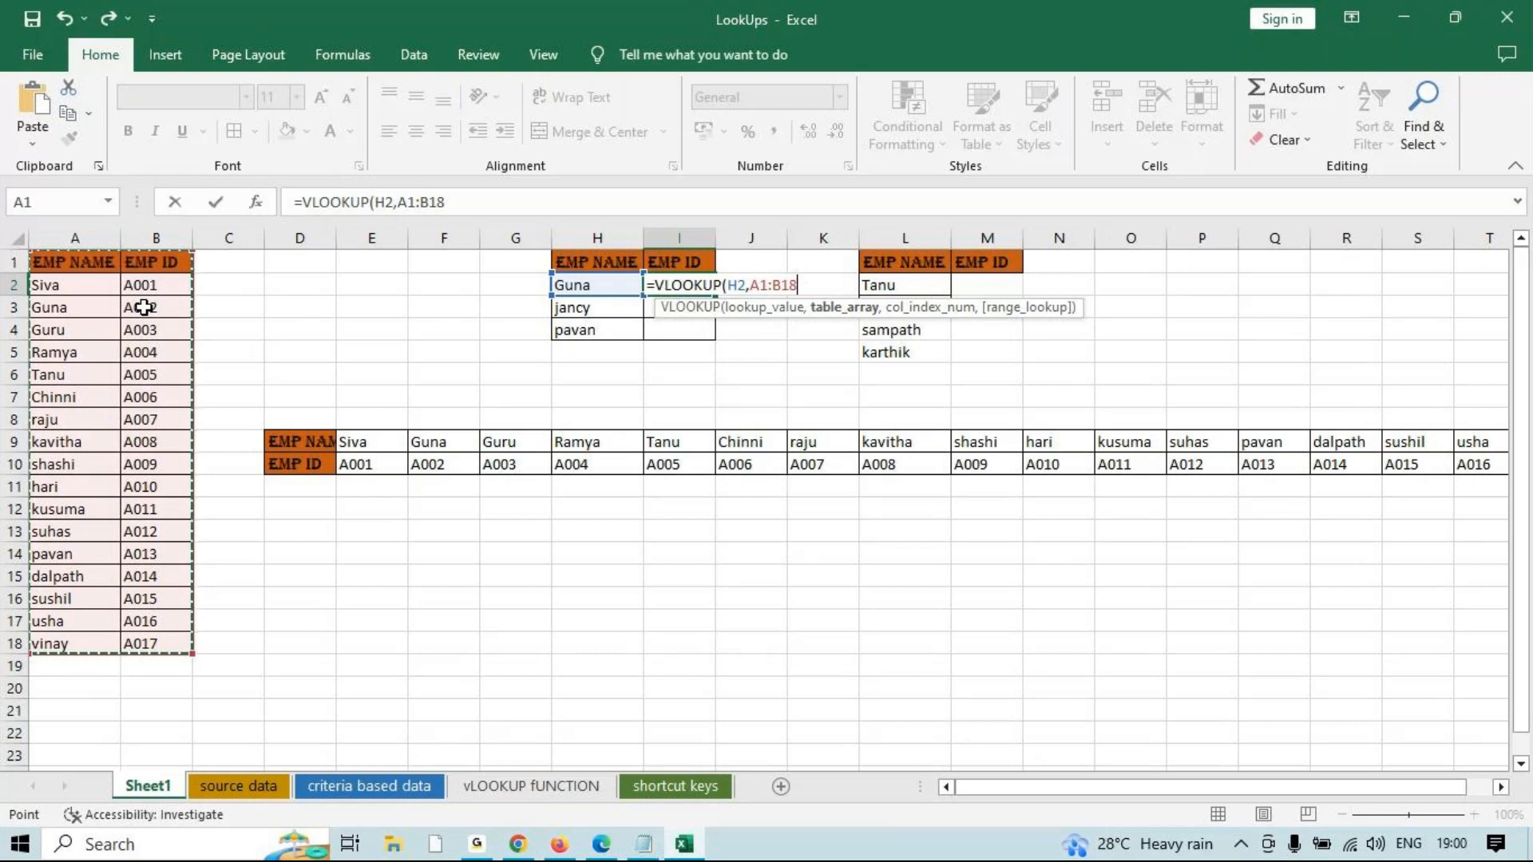
pyautogui.write('rosk')
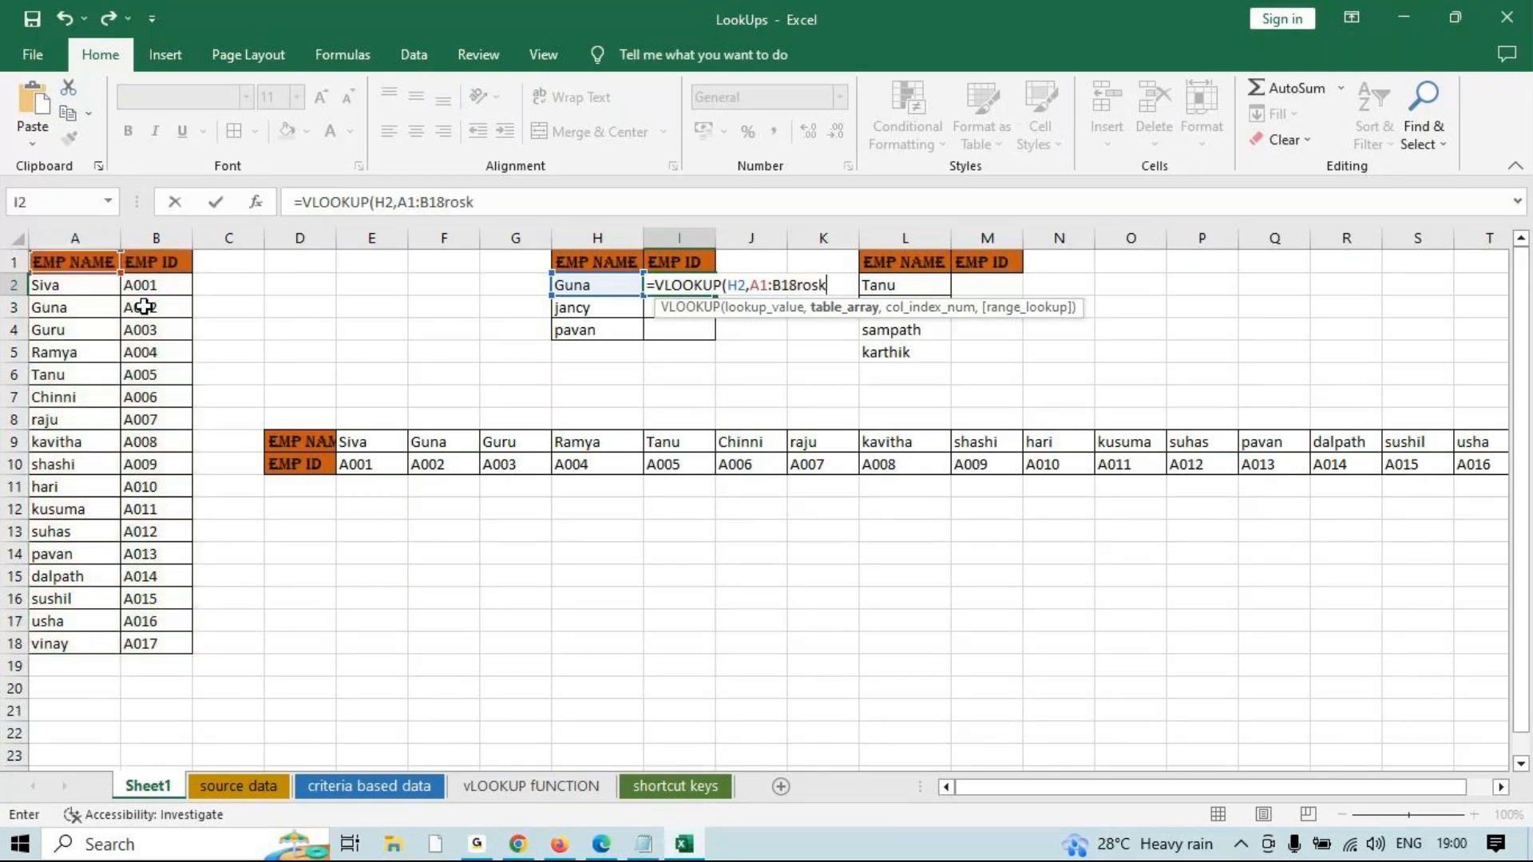
pyautogui.press('Escape')
pyautogui.write('r')
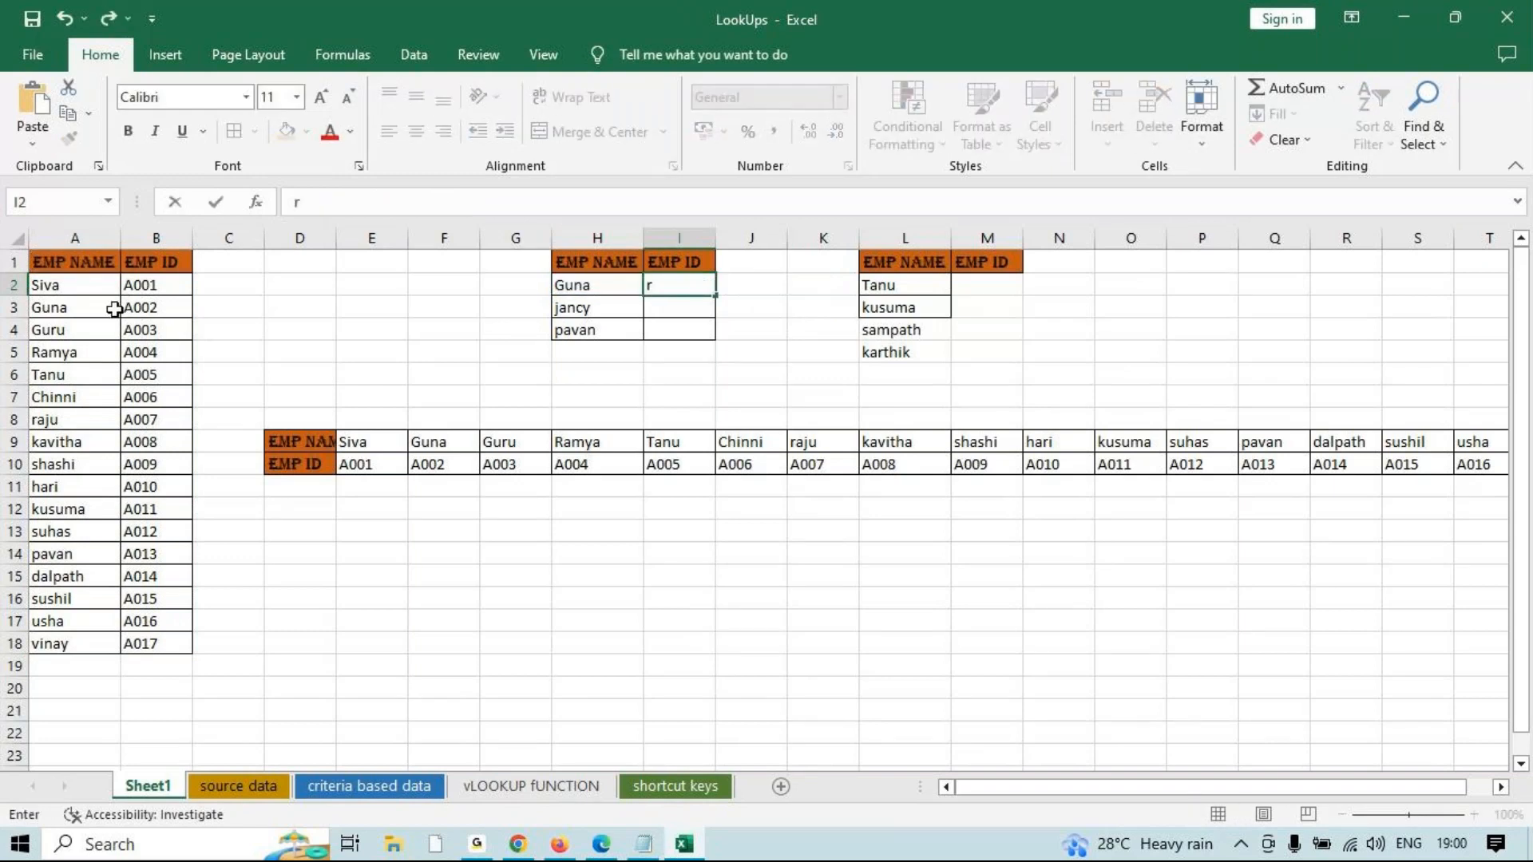
pyautogui.press('Escape')
# Launch the On-Screen Keyboard with the command osk, show its function keys, and minimize it.
pyautogui.press('super+r')
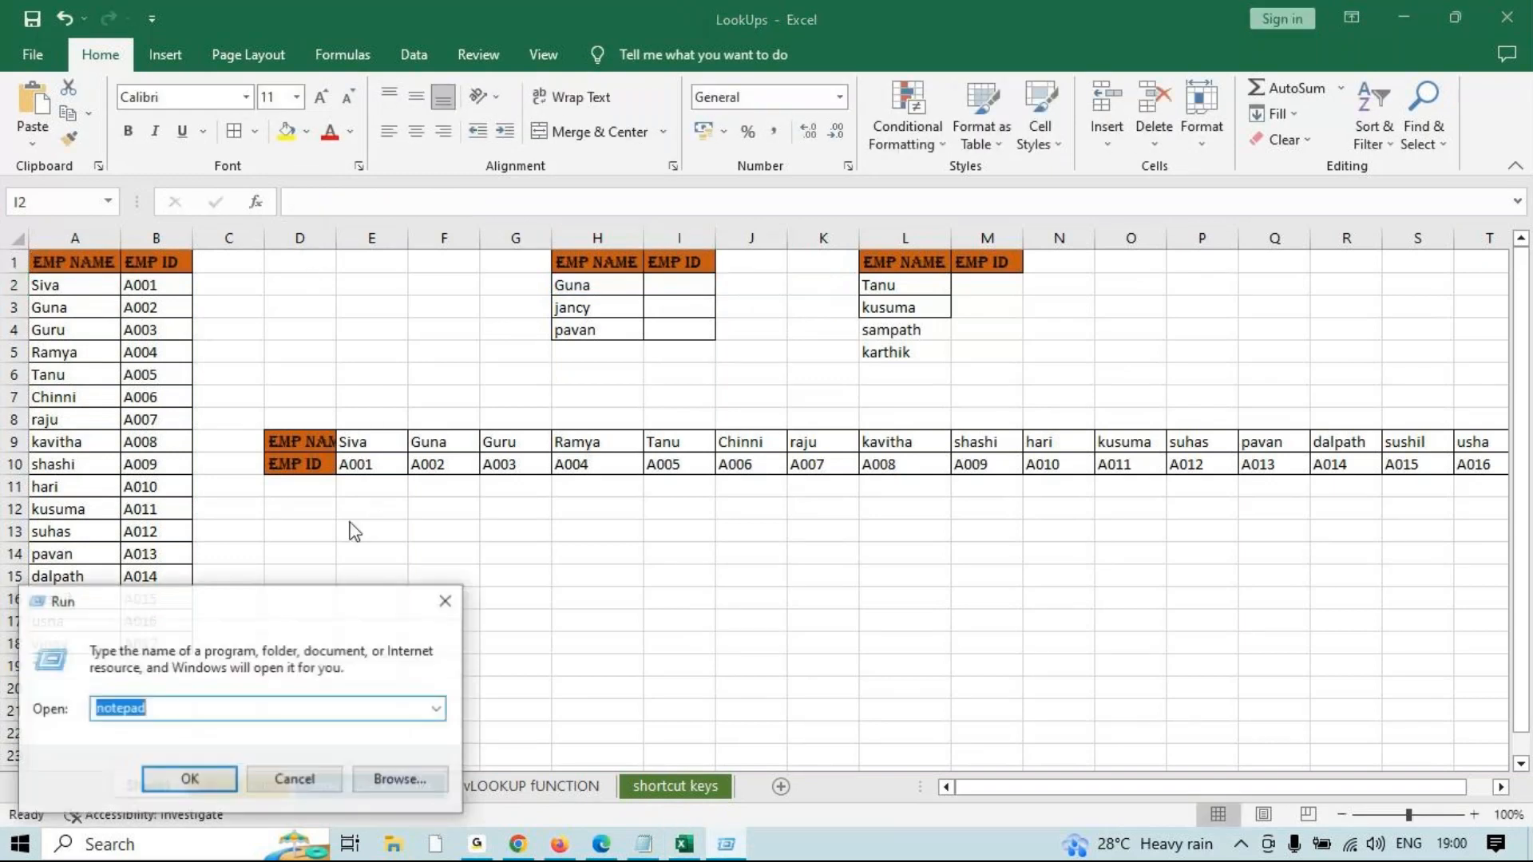
pyautogui.write('osk')
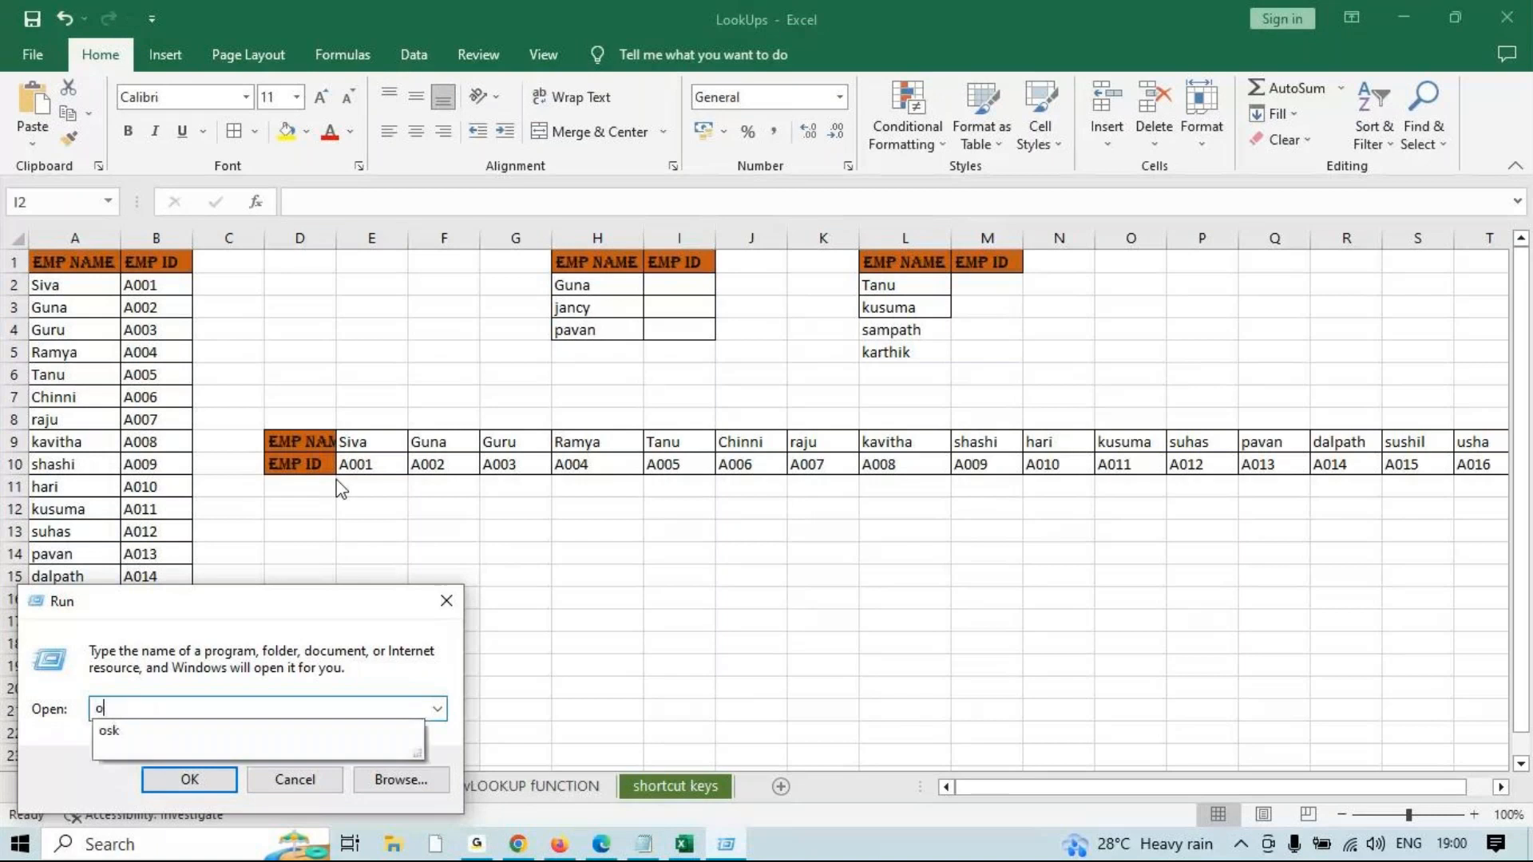
pyautogui.press('Return')
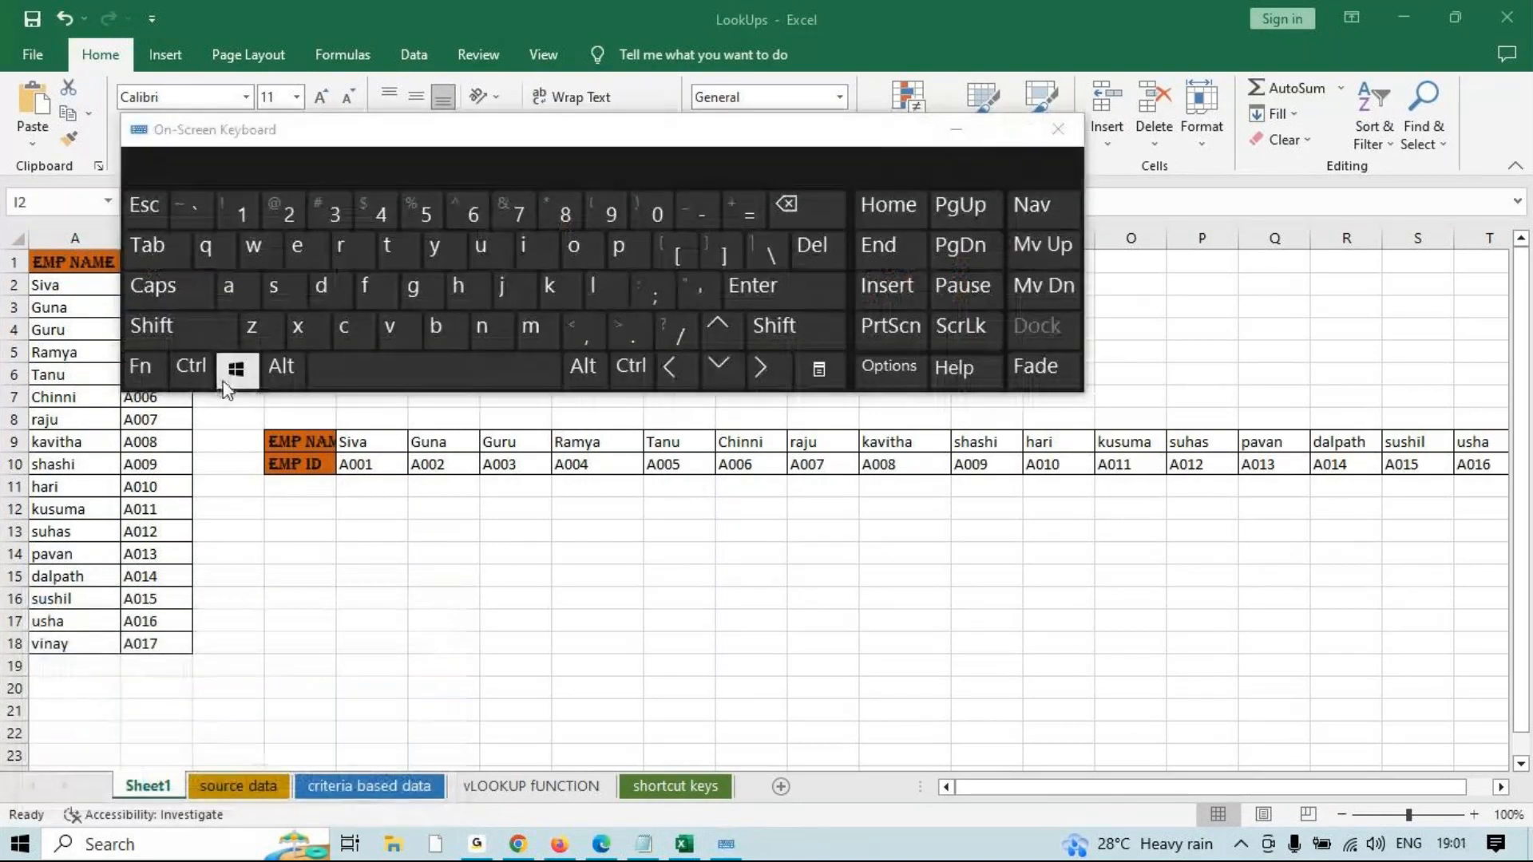
pyautogui.click(148, 369)
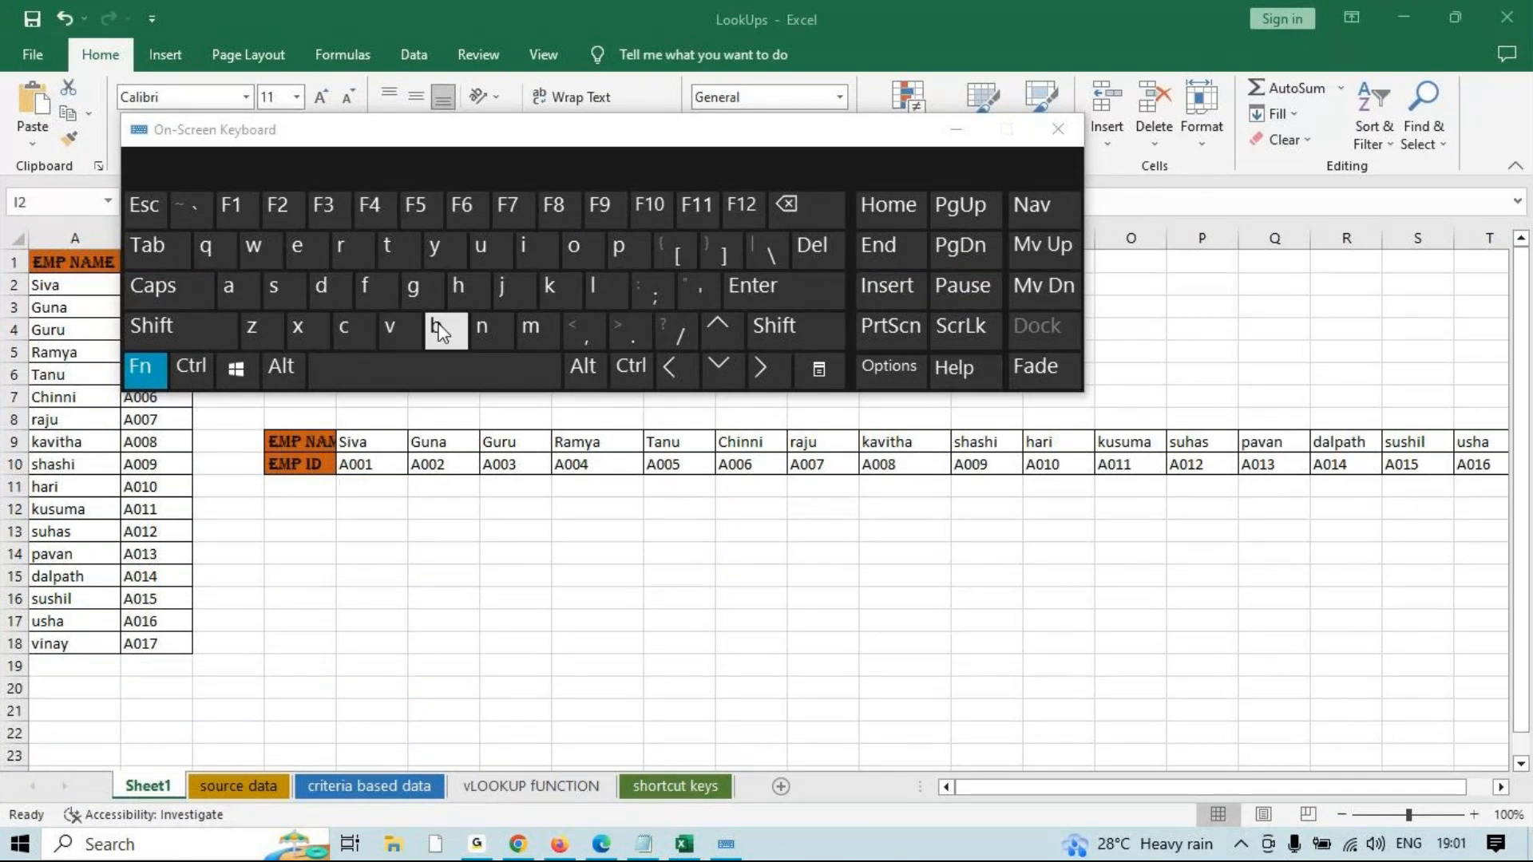
pyautogui.click(956, 129)
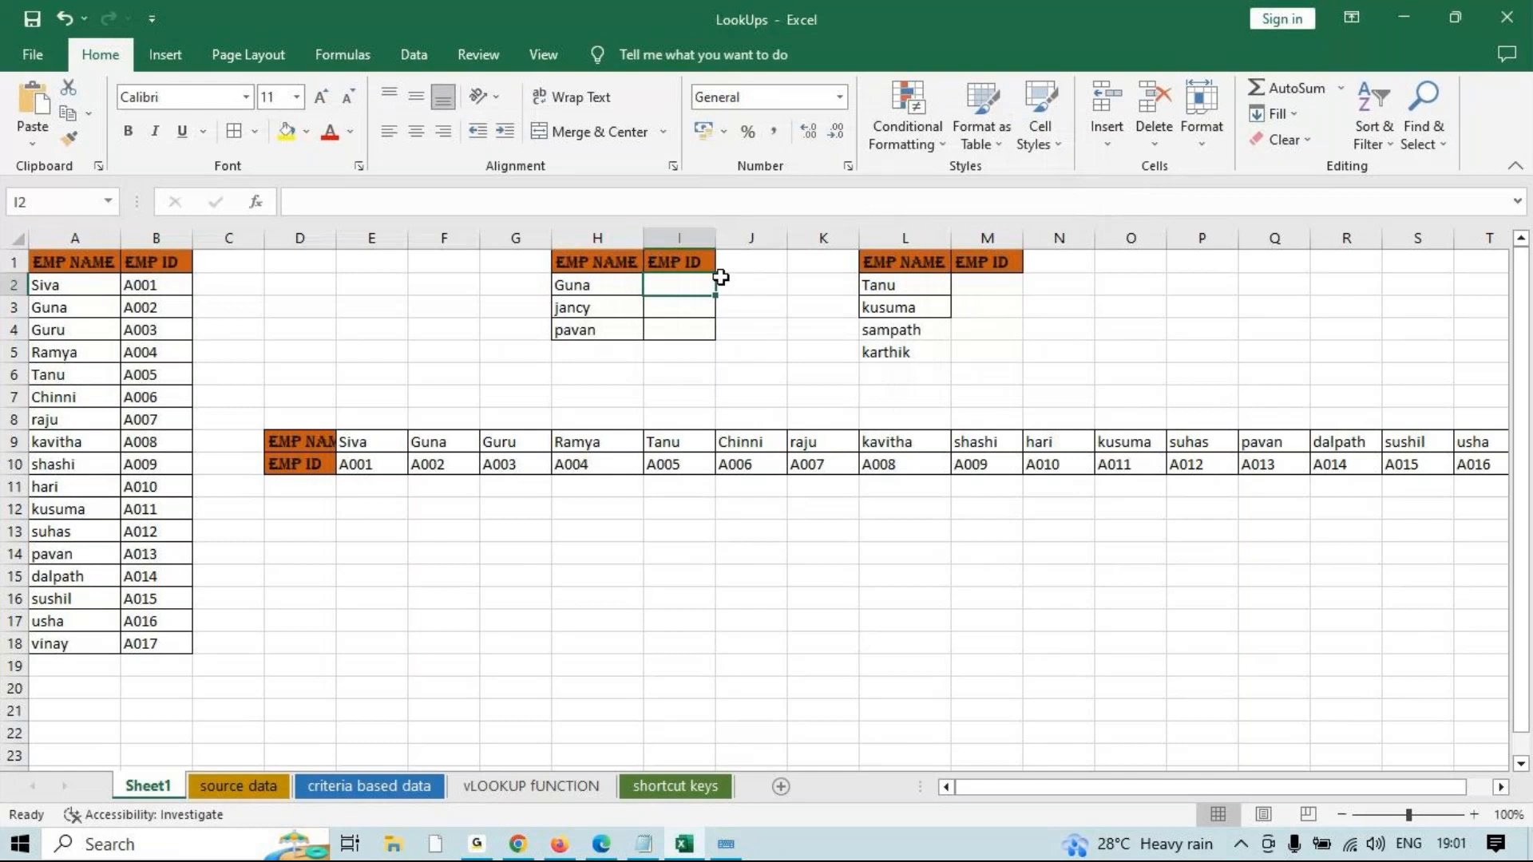
# Start a VLOOKUP in I2 with lookup value H2 and the absolute table array $A$2:$B$18.
pyautogui.write('=')
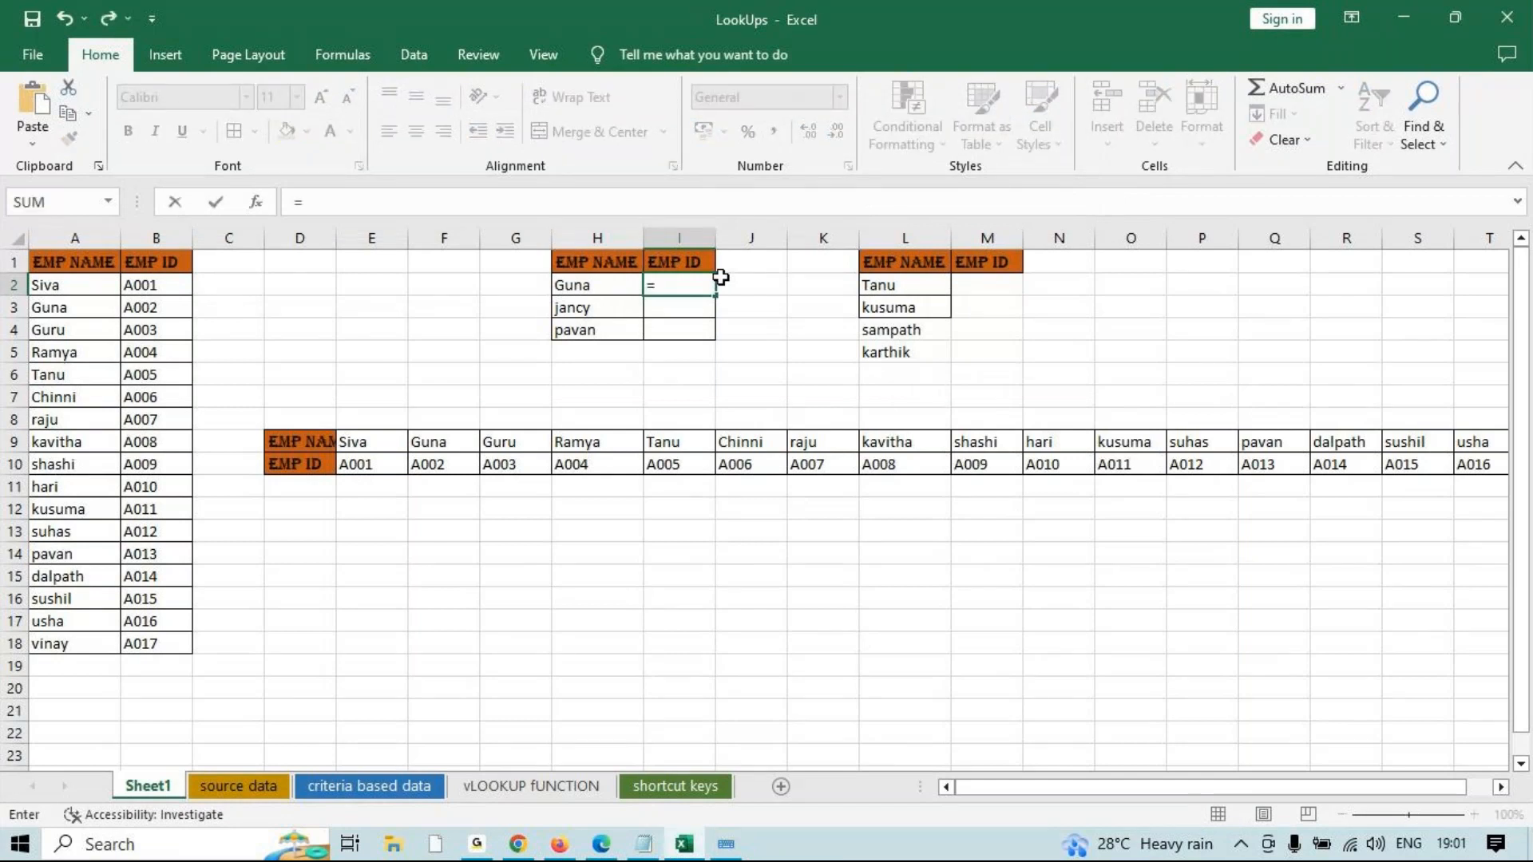
pyautogui.write('vlo')
pyautogui.press('Tab')
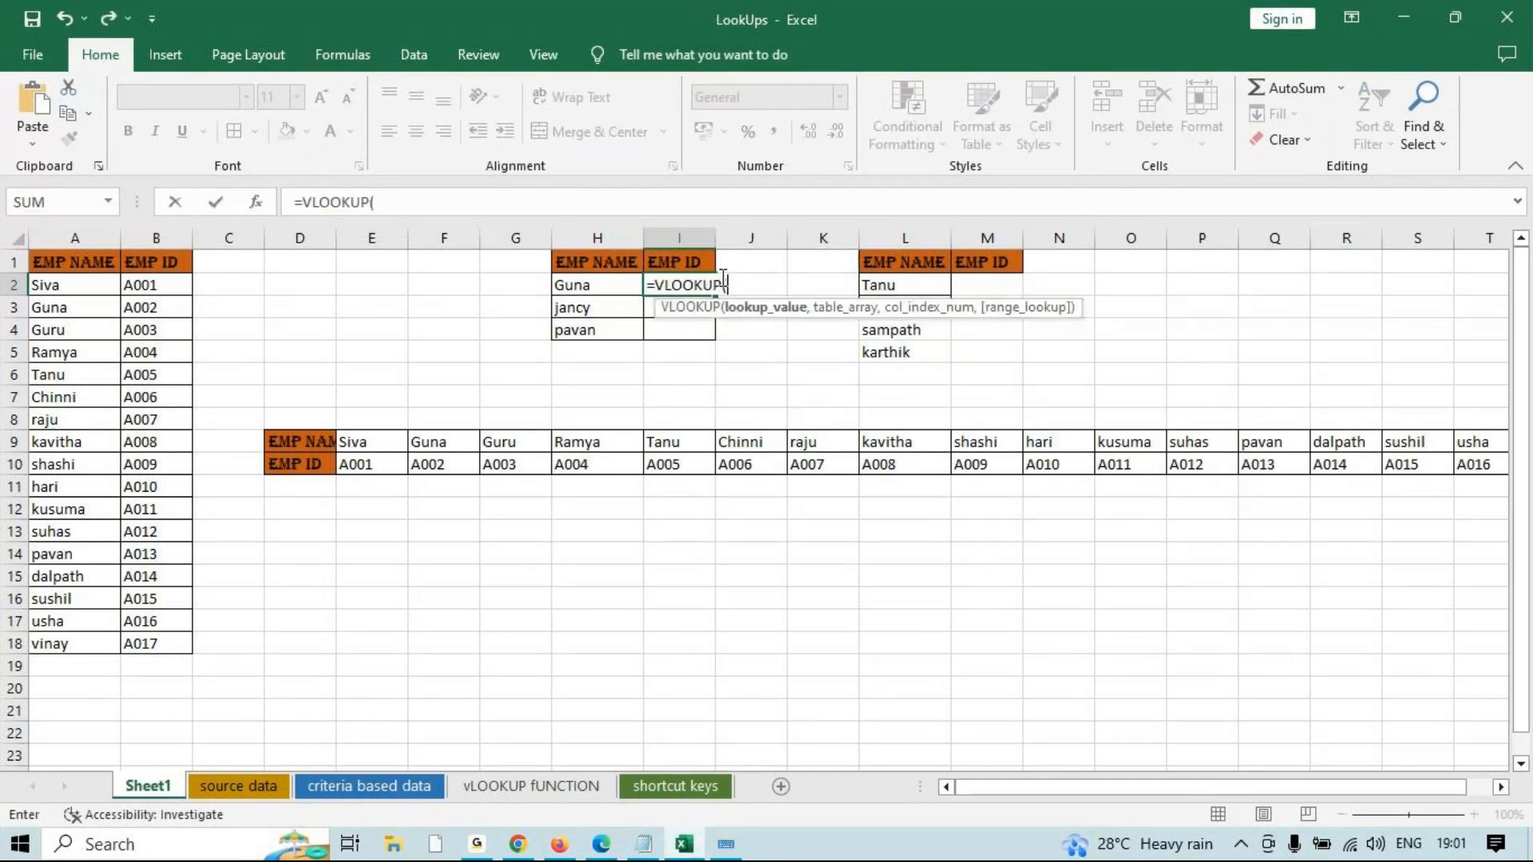
pyautogui.click(616, 289)
pyautogui.write(',')
pyautogui.moveTo(59, 287)
pyautogui.mouseDown()
pyautogui.moveTo(186, 297)
pyautogui.moveTo(175, 641)
pyautogui.mouseUp()
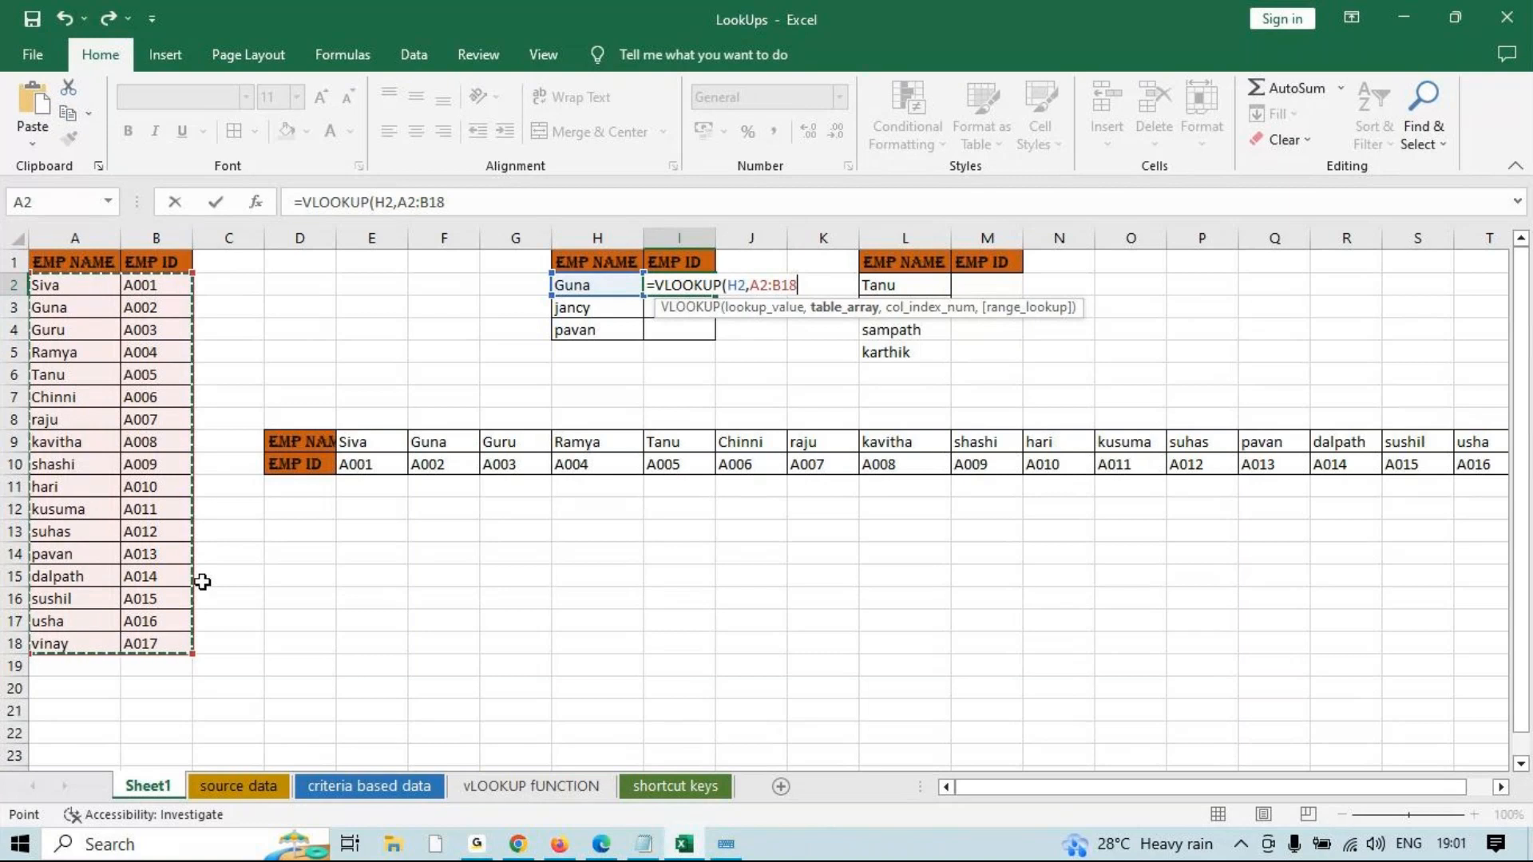
pyautogui.press('F4')
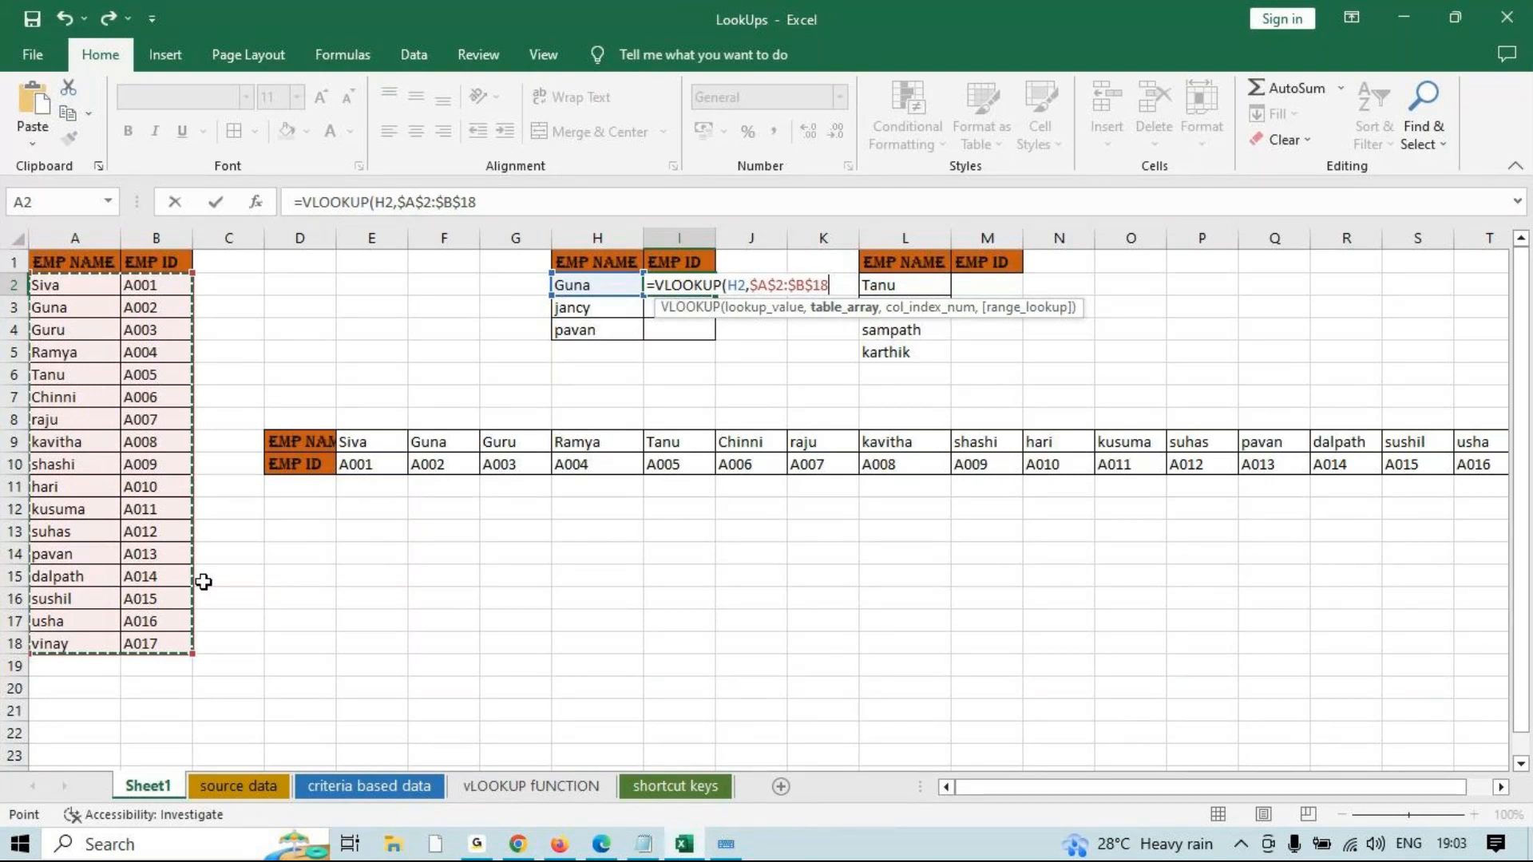
# Clear the table array from the I2 formula and re-enter it as the absolute range $A$2:$B$18.
pyautogui.press('BackSpace')
pyautogui.press('BackSpace')
pyautogui.press('BackSpace')
pyautogui.press('BackSpace')
pyautogui.press('BackSpace')
pyautogui.press('BackSpace')
pyautogui.press('BackSpace')
pyautogui.press('BackSpace')
pyautogui.press('BackSpace')
pyautogui.press('BackSpace')
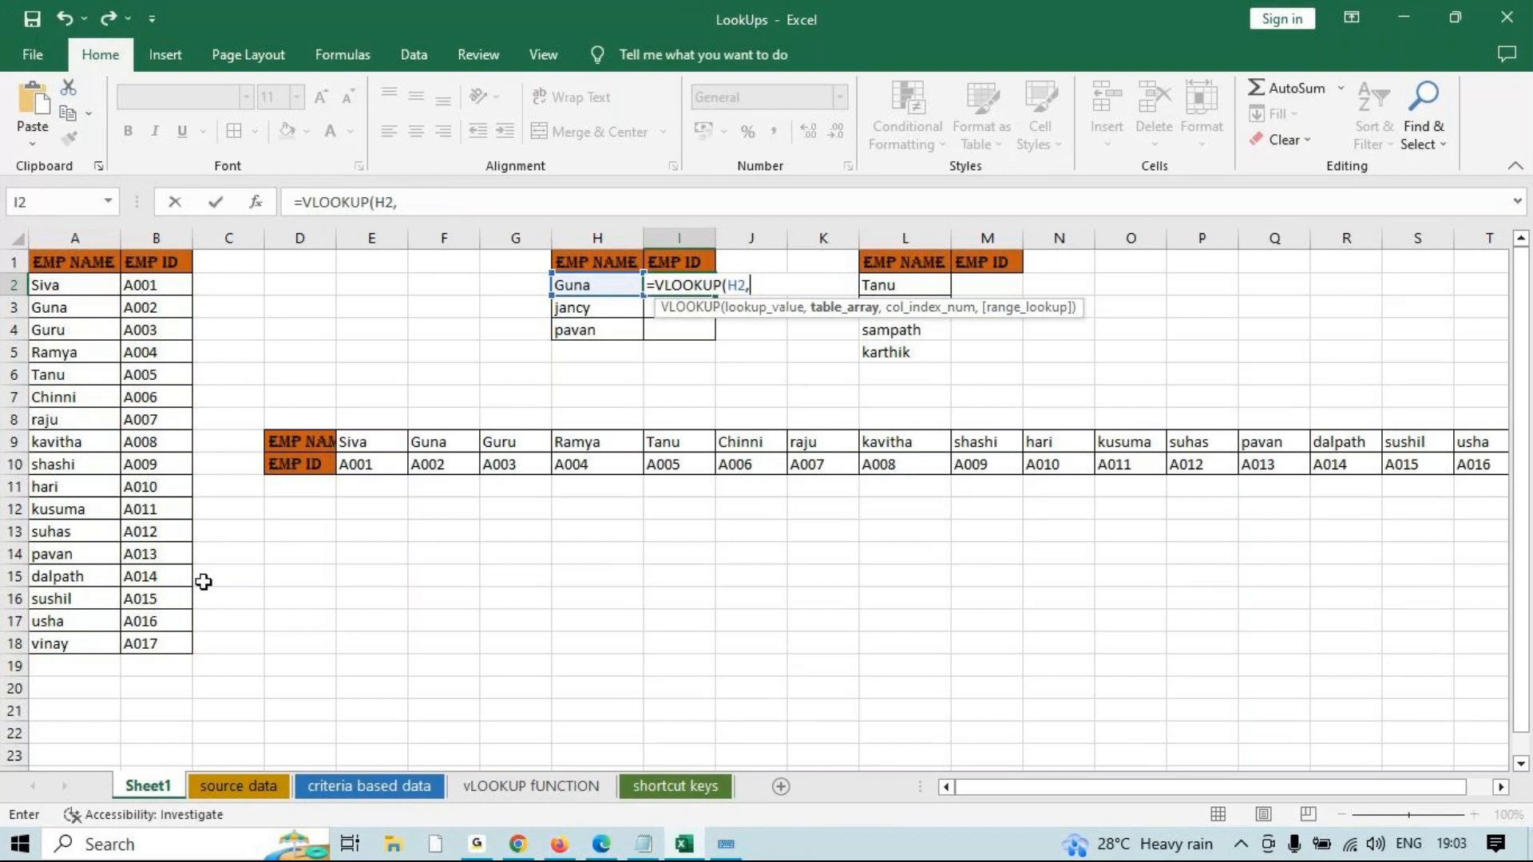
pyautogui.click(108, 294)
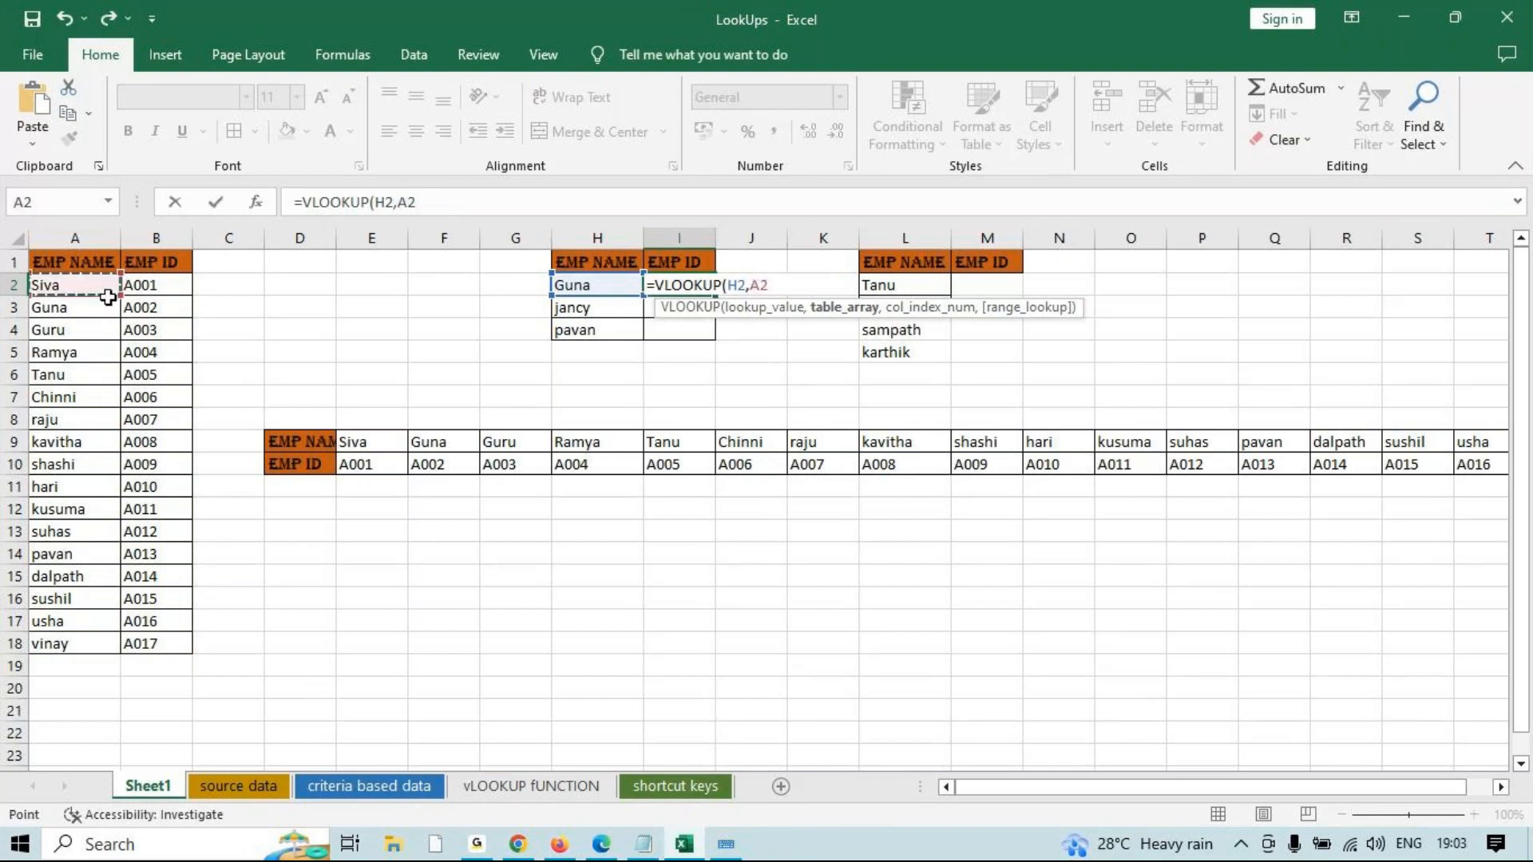
pyautogui.moveTo(108, 297); pyautogui.dragTo(171, 640)
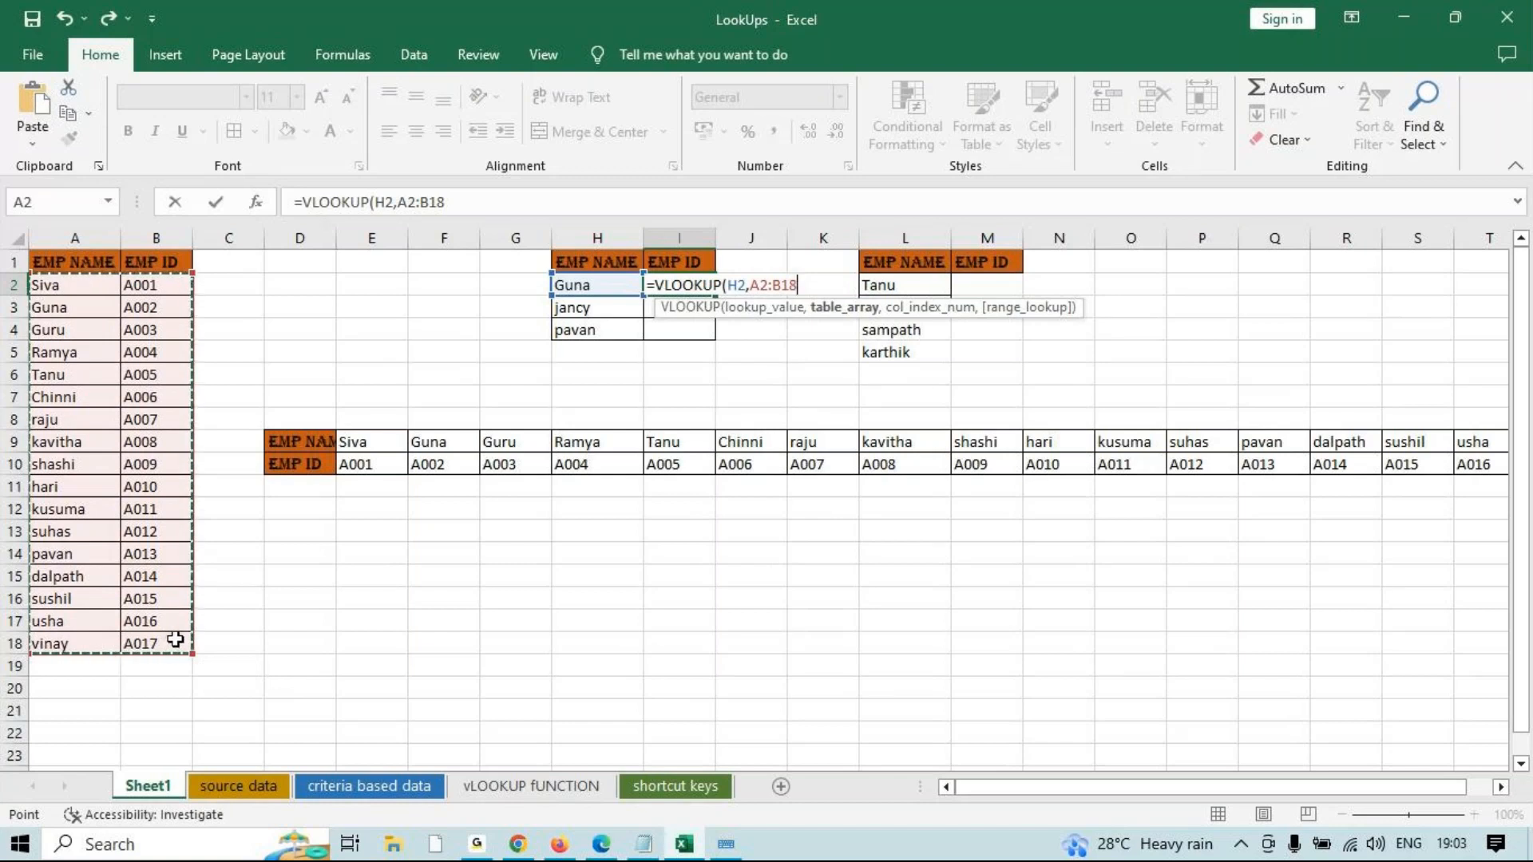
pyautogui.press('F4')
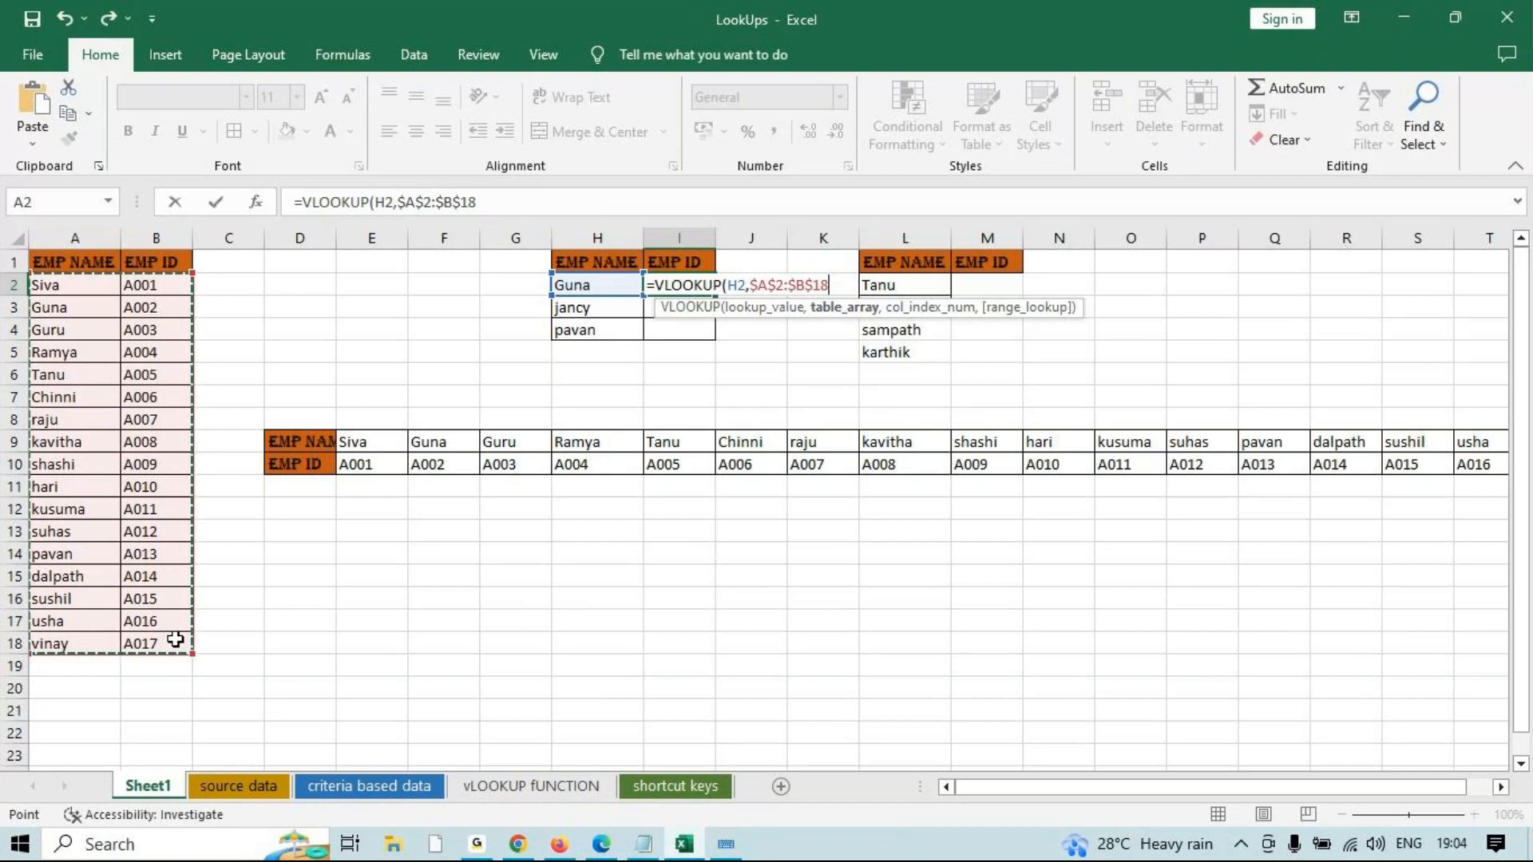
# Complete the I2 VLOOKUP with column index 2 and FALSE for an exact match.
pyautogui.write(',')
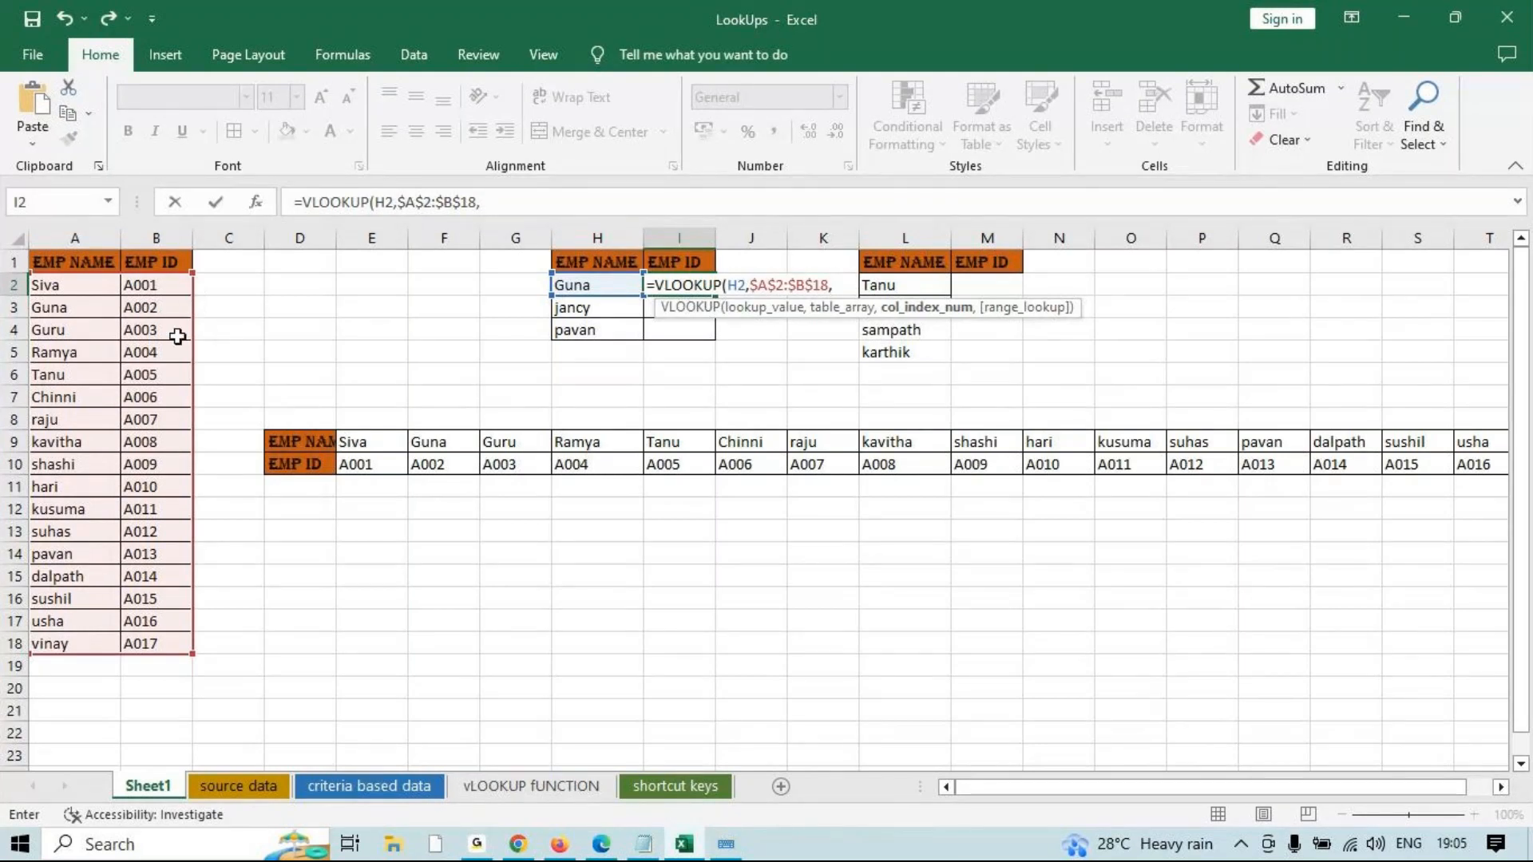
pyautogui.write('2')
pyautogui.write(',')
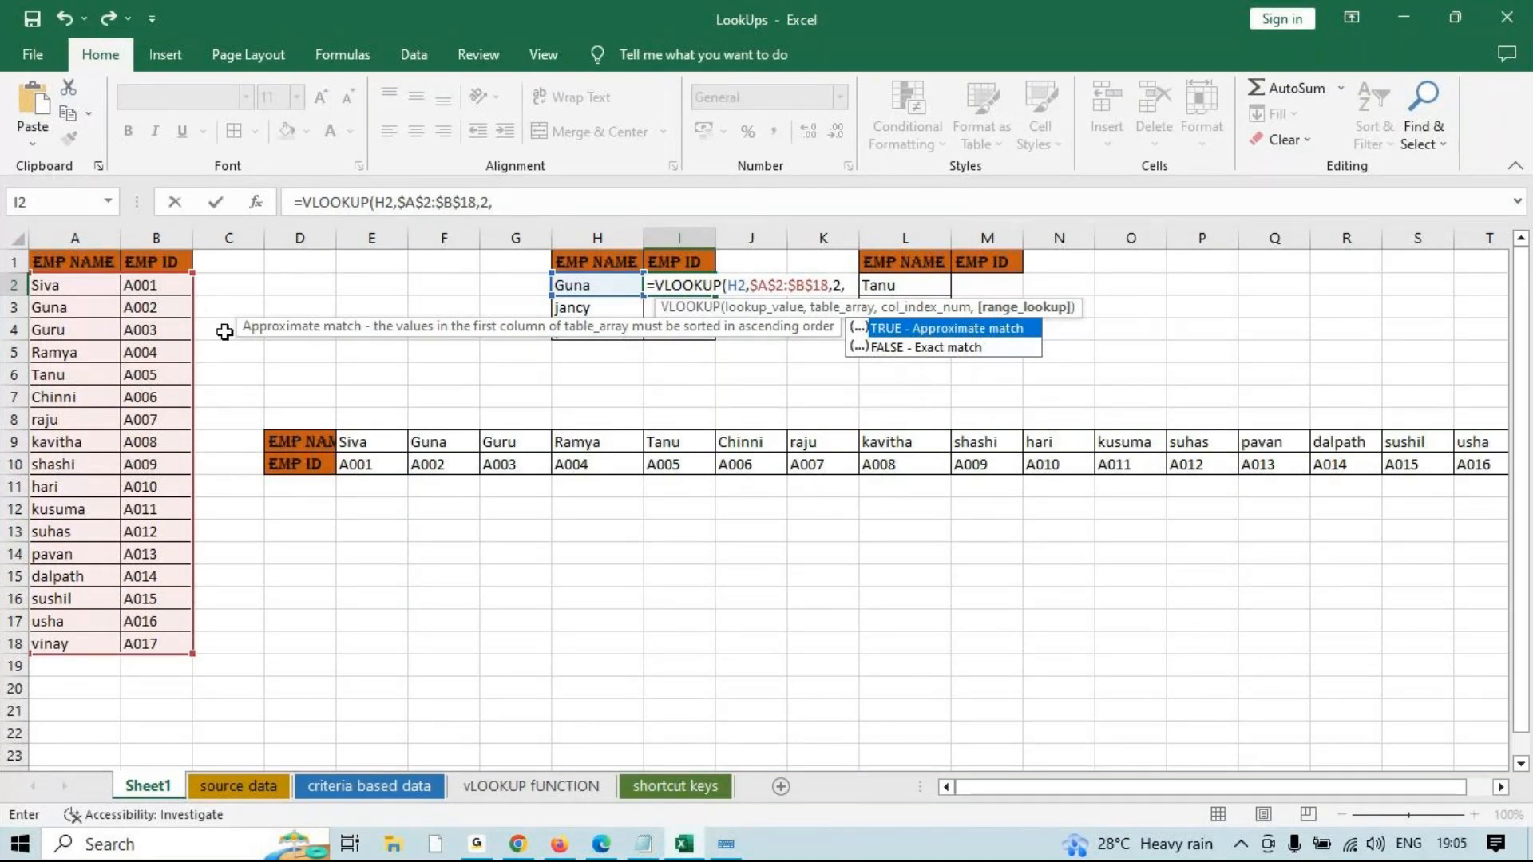
pyautogui.press('Down')
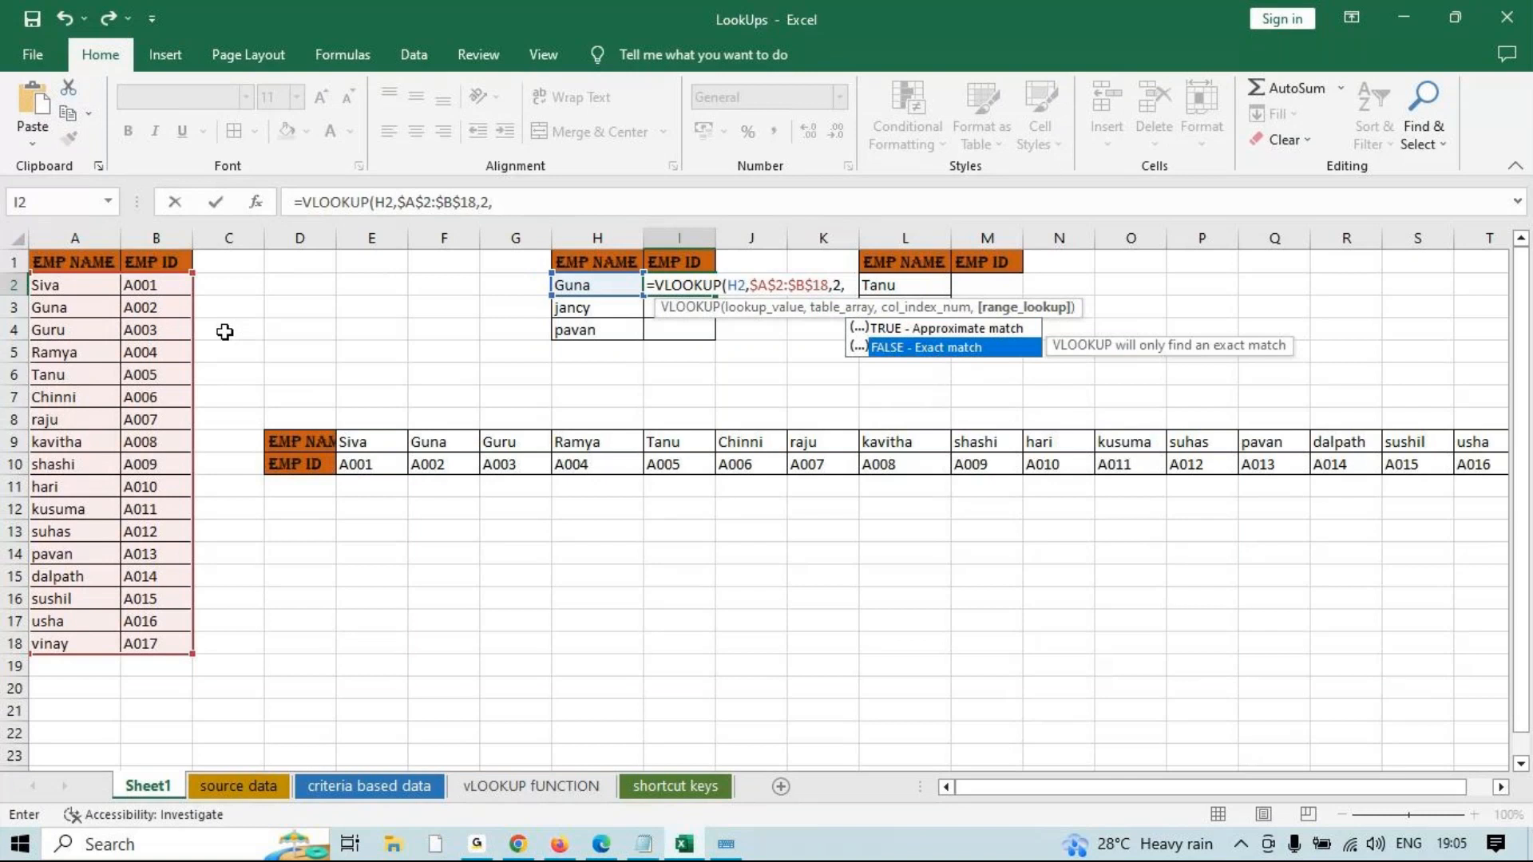
pyautogui.press('Tab')
pyautogui.write(')')
pyautogui.press('Return')
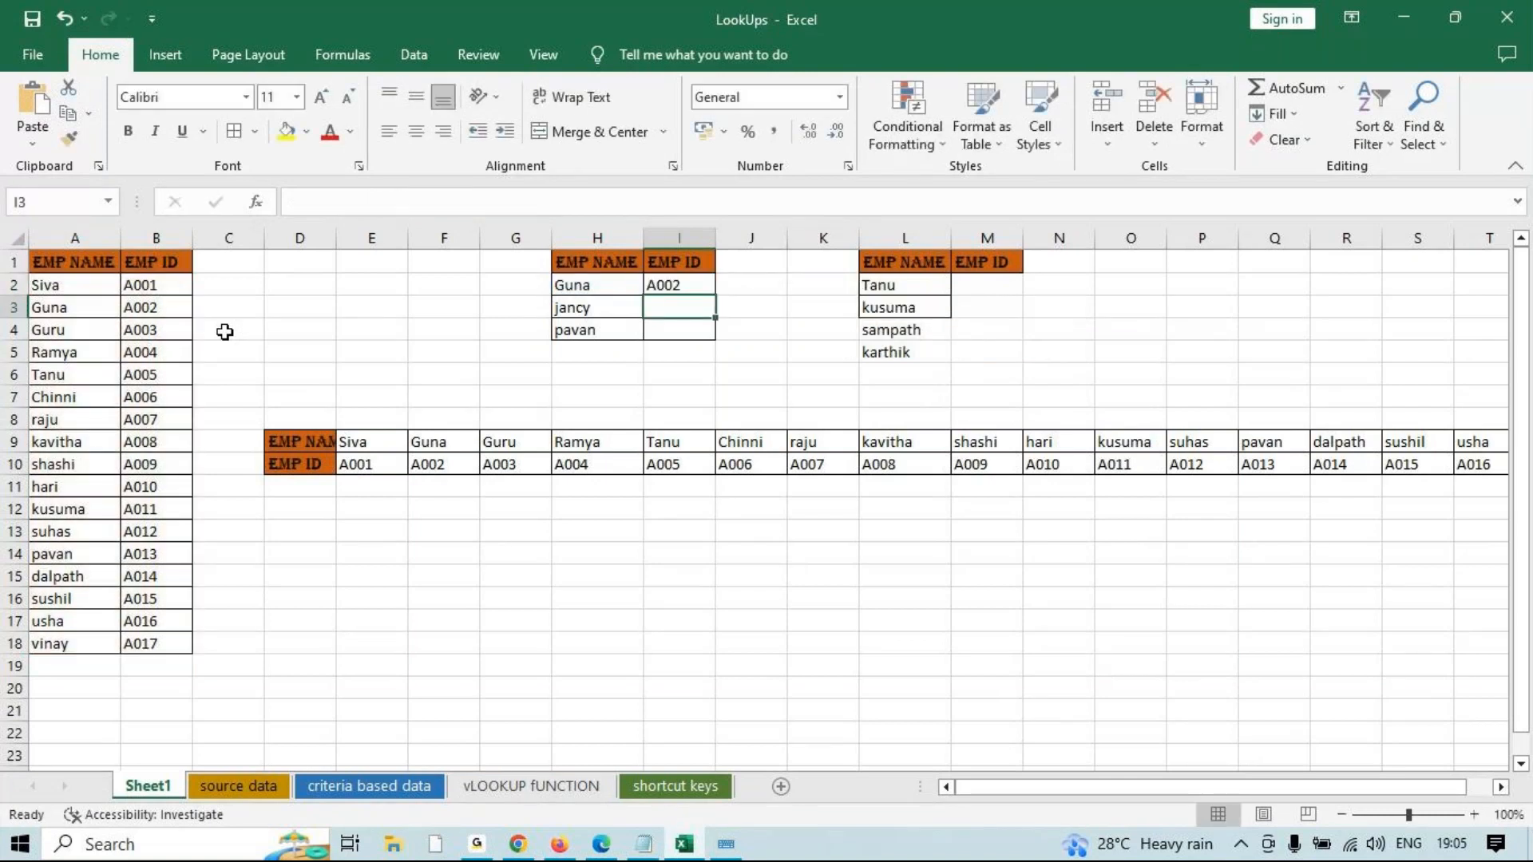
# Fill the VLOOKUP from I2 down to I4 and inspect the formula in I3.
pyautogui.click(677, 288)
pyautogui.moveTo(715, 294); pyautogui.dragTo(713, 348)
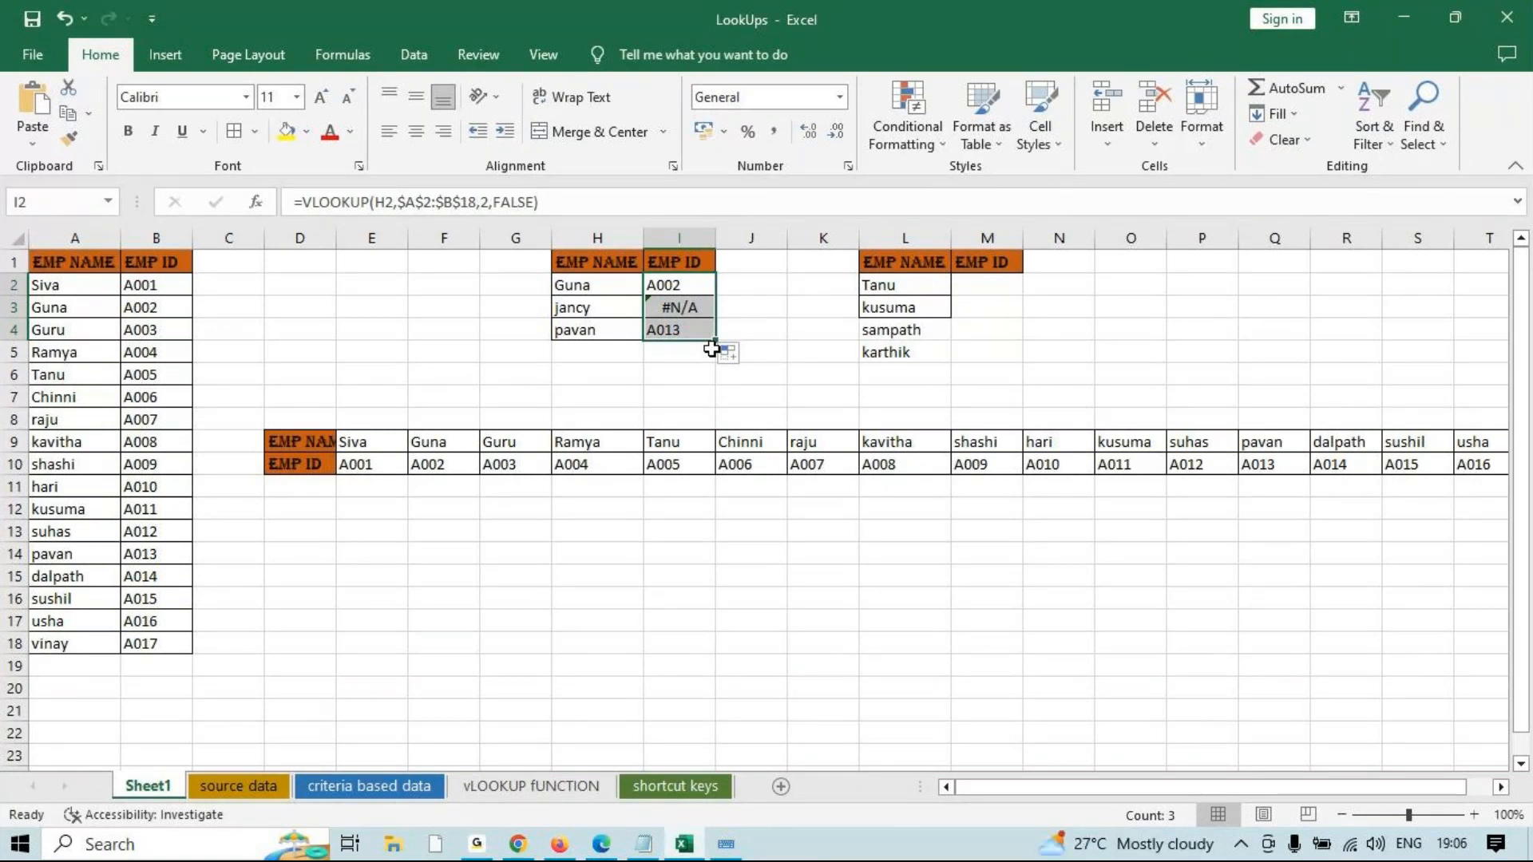
pyautogui.click(684, 304)
pyautogui.click(685, 305)
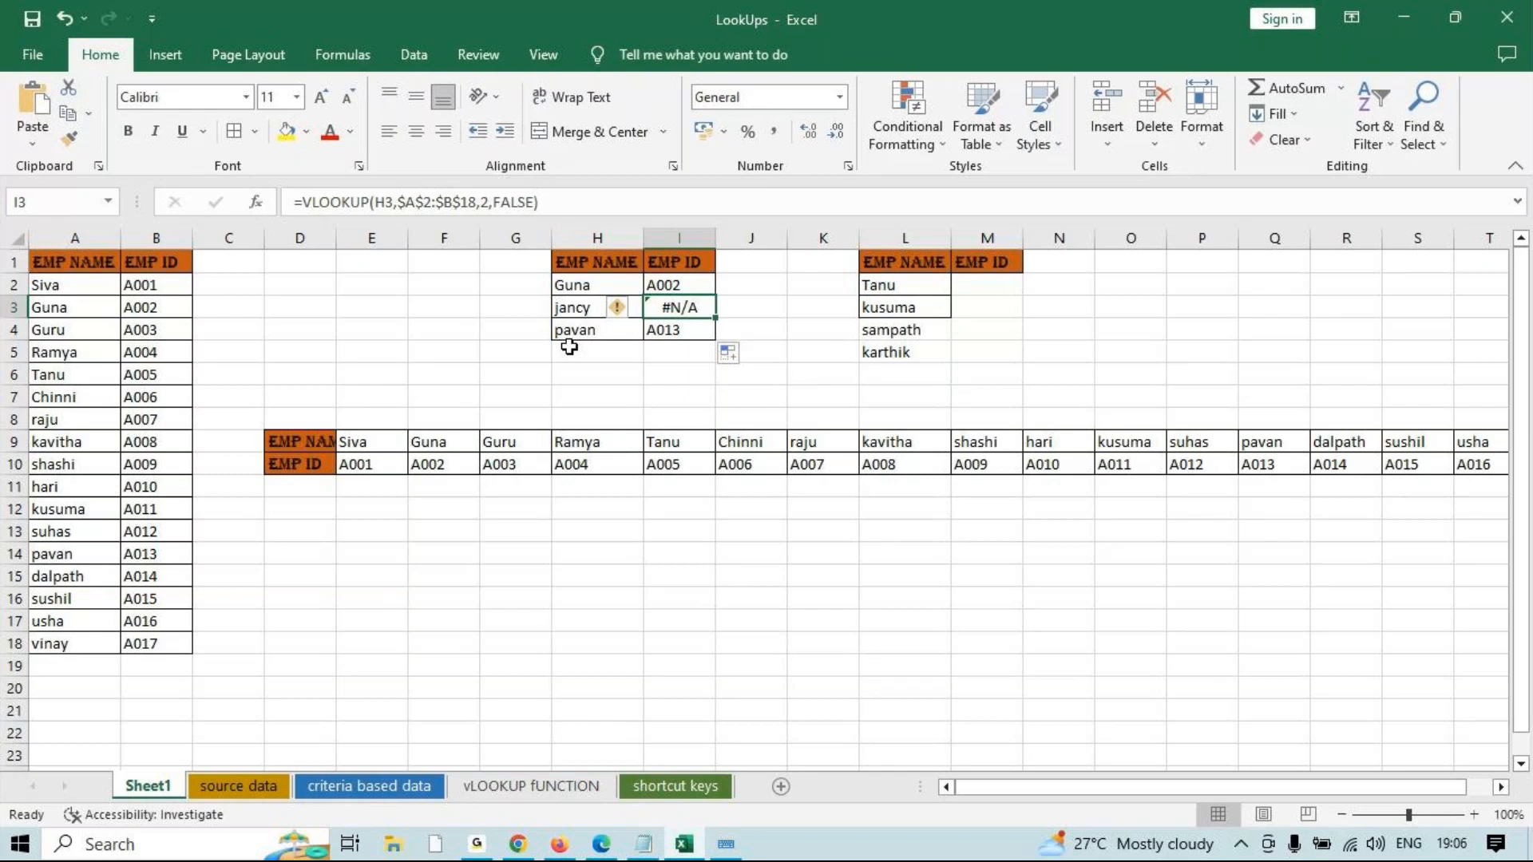
# Wrap the VLOOKUP in I2 inside an IFNA function as its value argument.
pyautogui.click(664, 285)
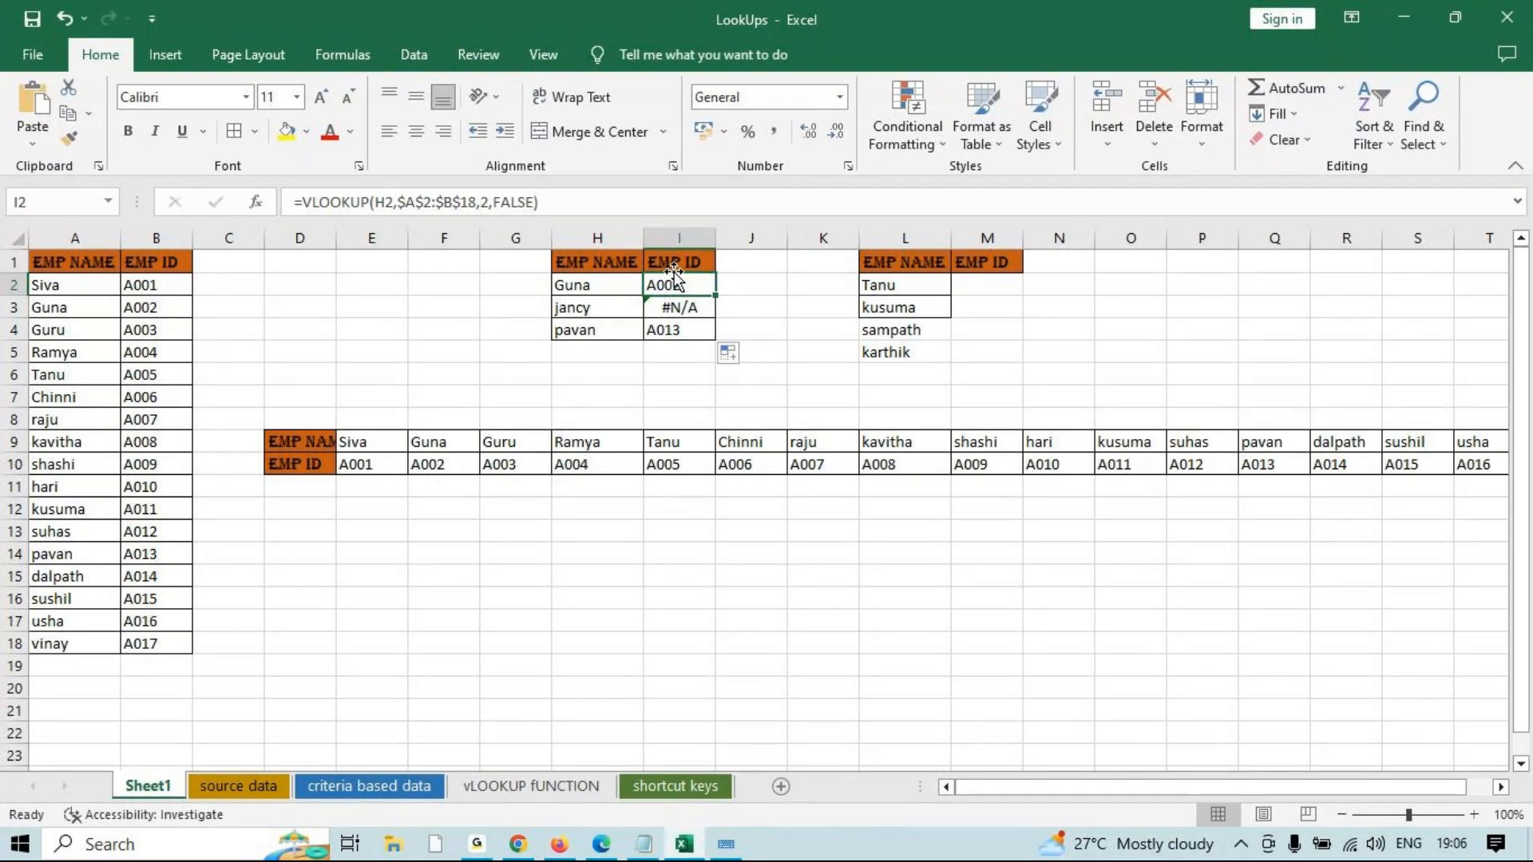
pyautogui.click(295, 201)
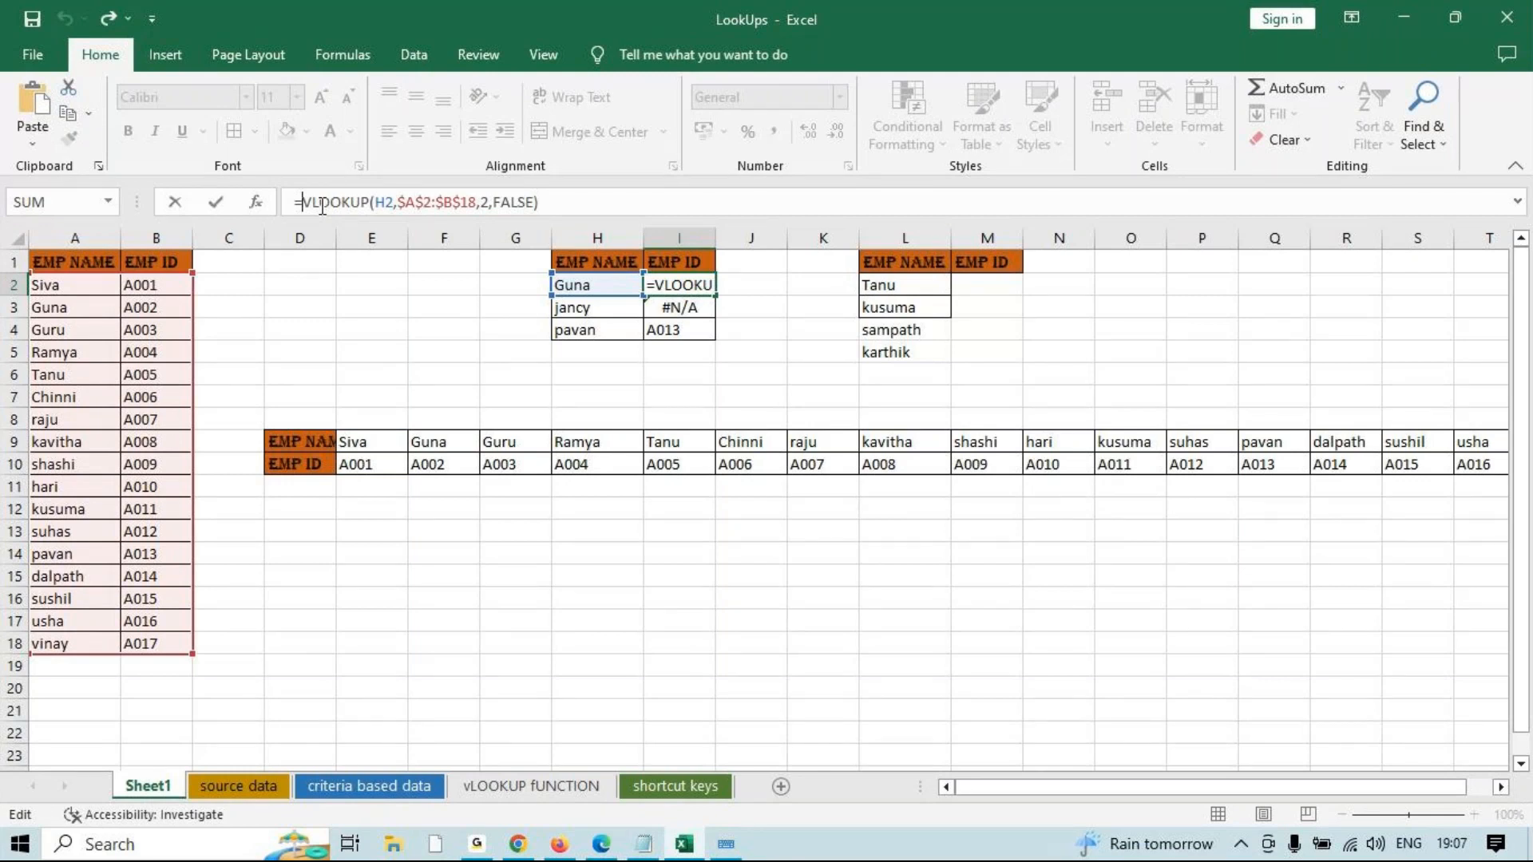
pyautogui.write('i')
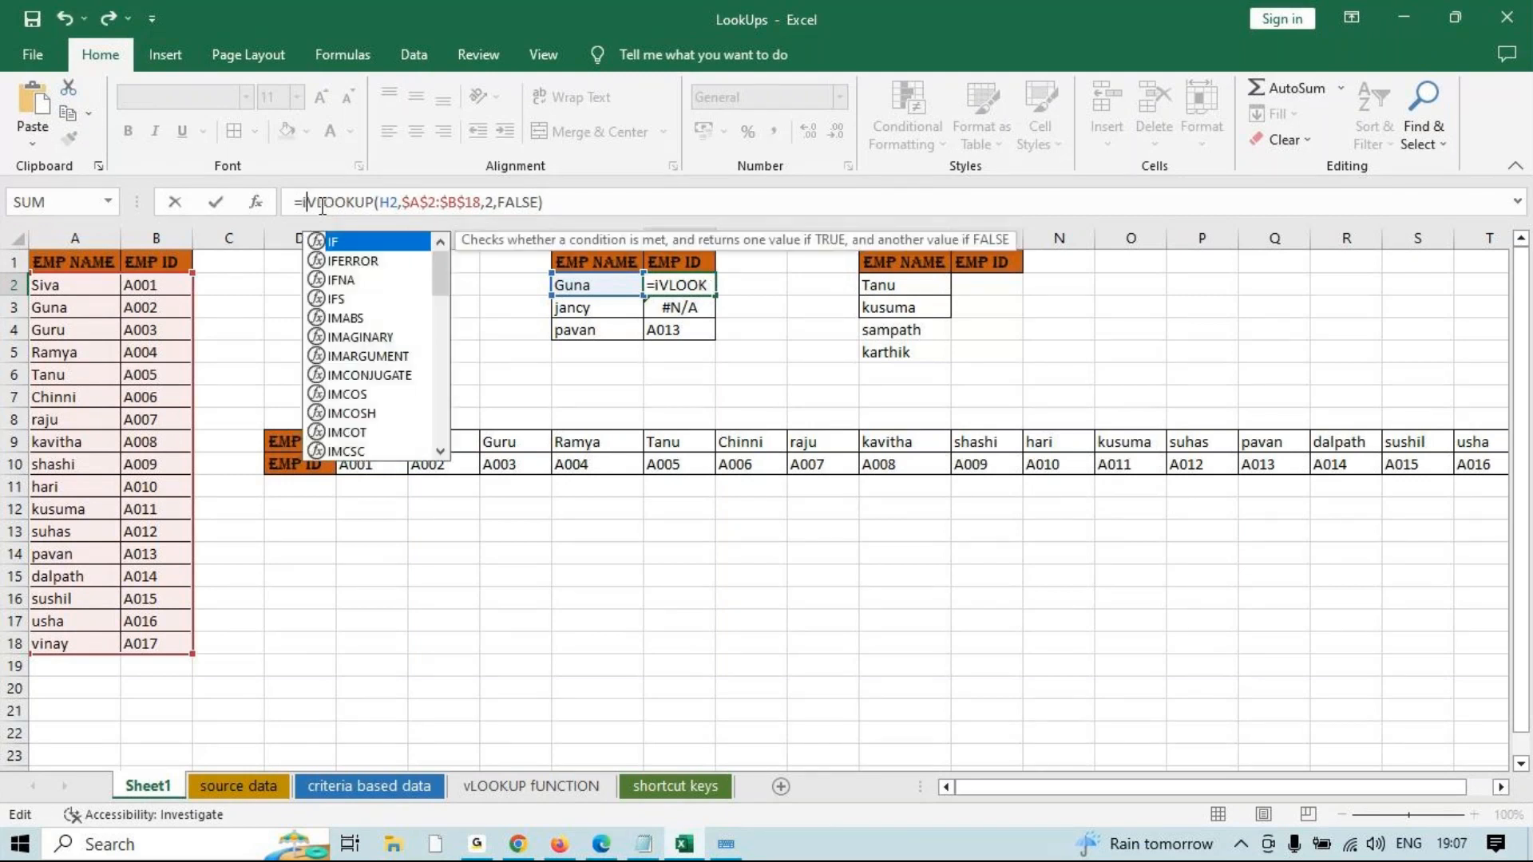
pyautogui.write('fn')
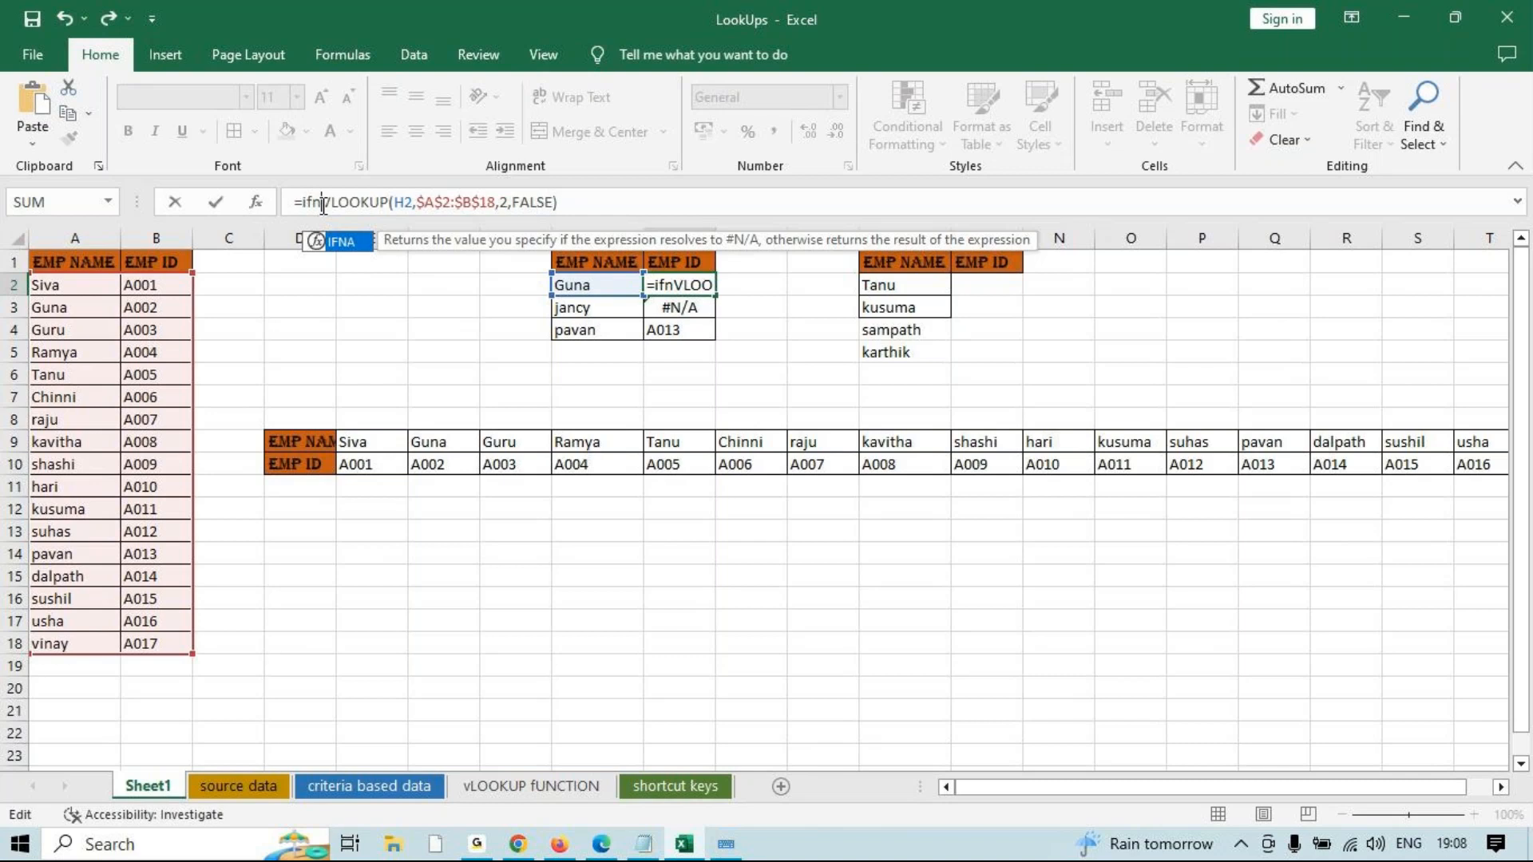
pyautogui.press('Tab')
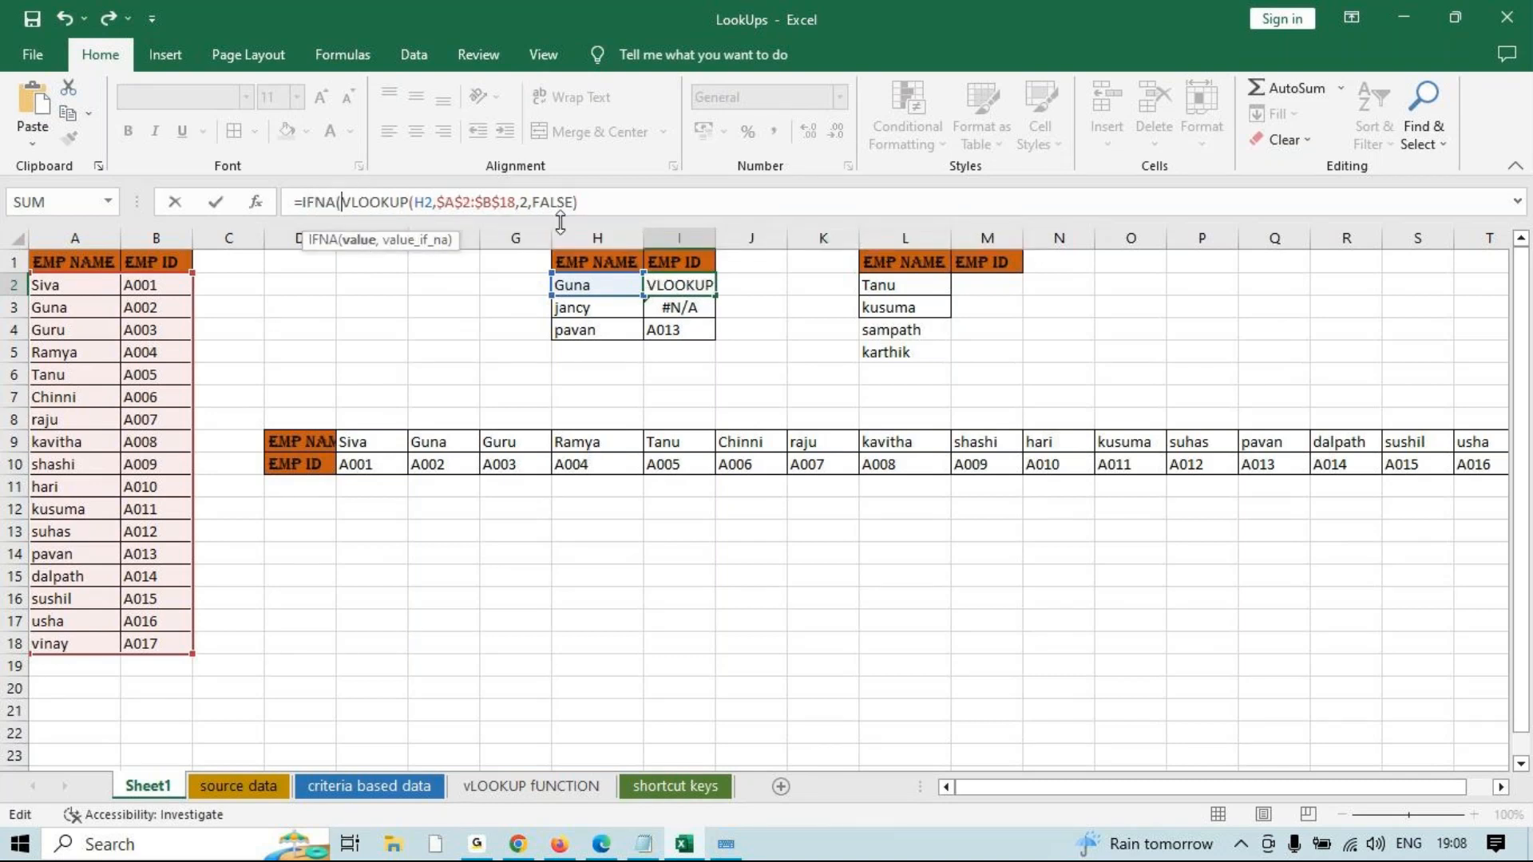
pyautogui.click(612, 209)
pyautogui.write(',')
pyautogui.click(345, 241)
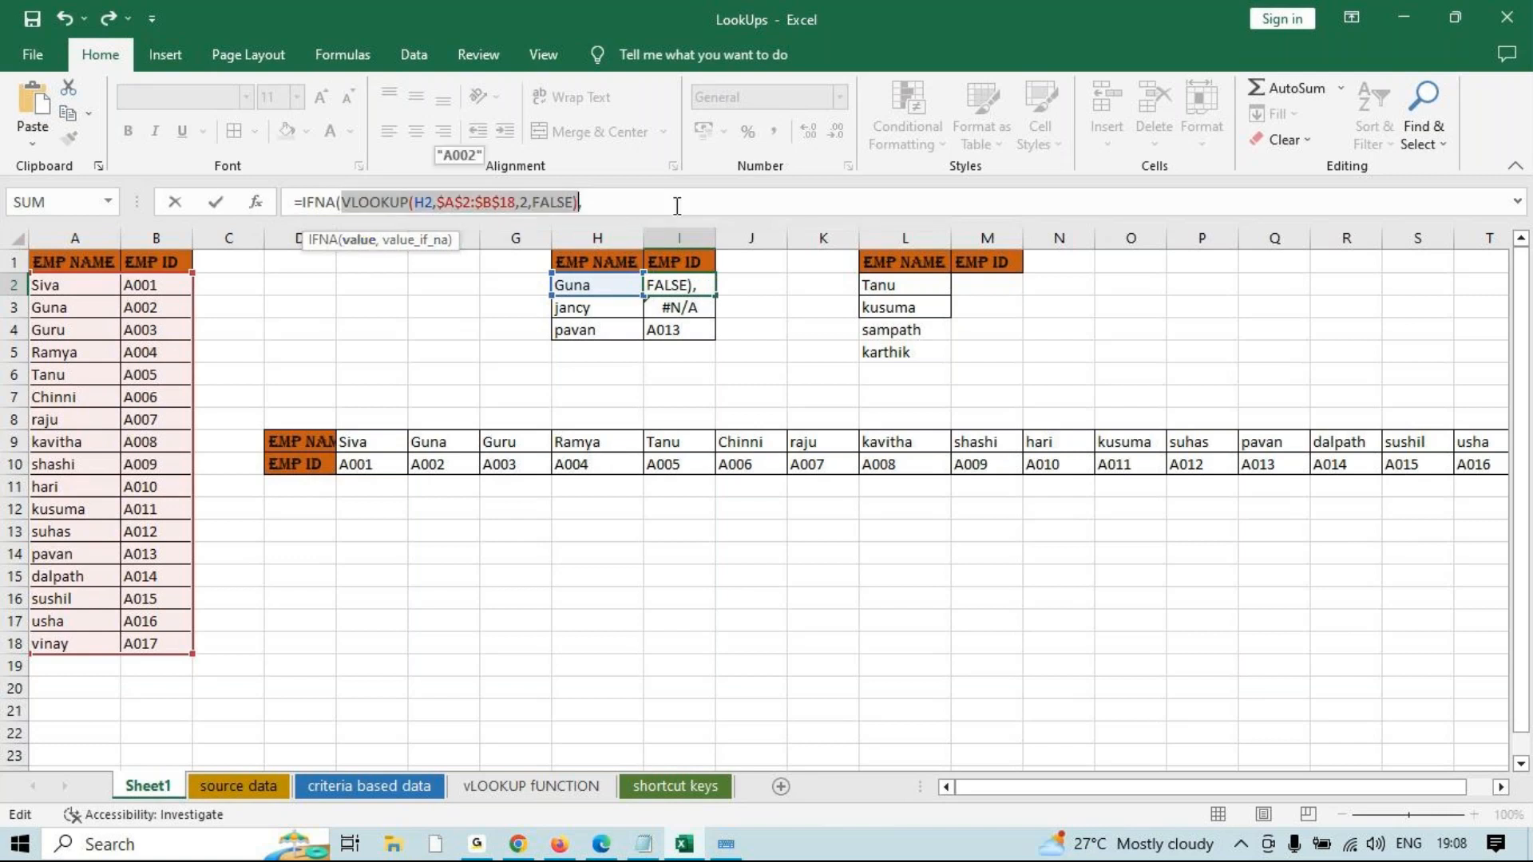
# Set the IFNA fallback text to "name is not available" and commit the I2 formula.
pyautogui.click(597, 209)
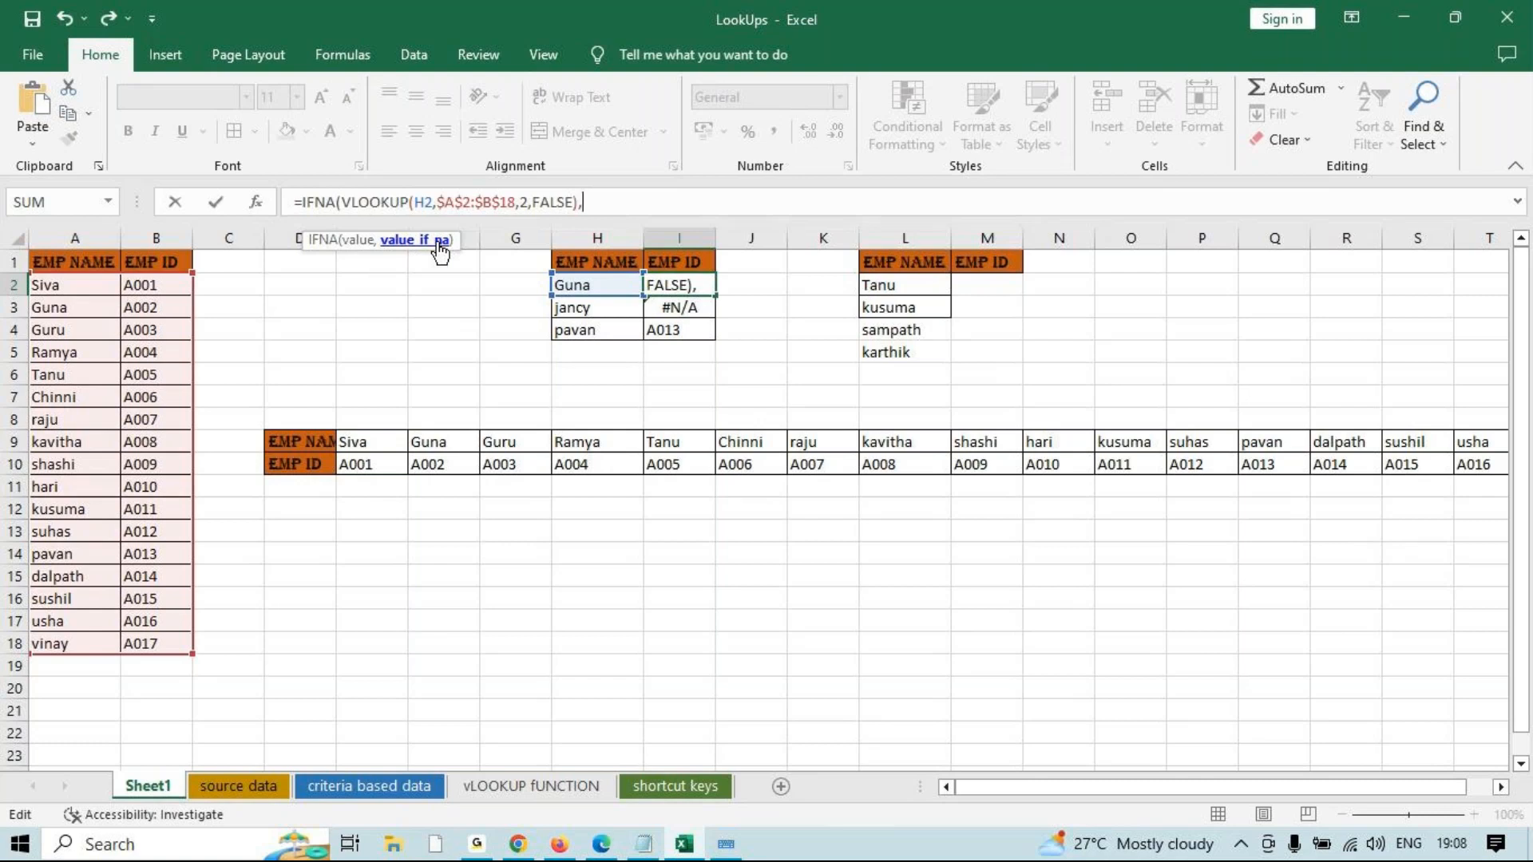
pyautogui.write('"name is not ')
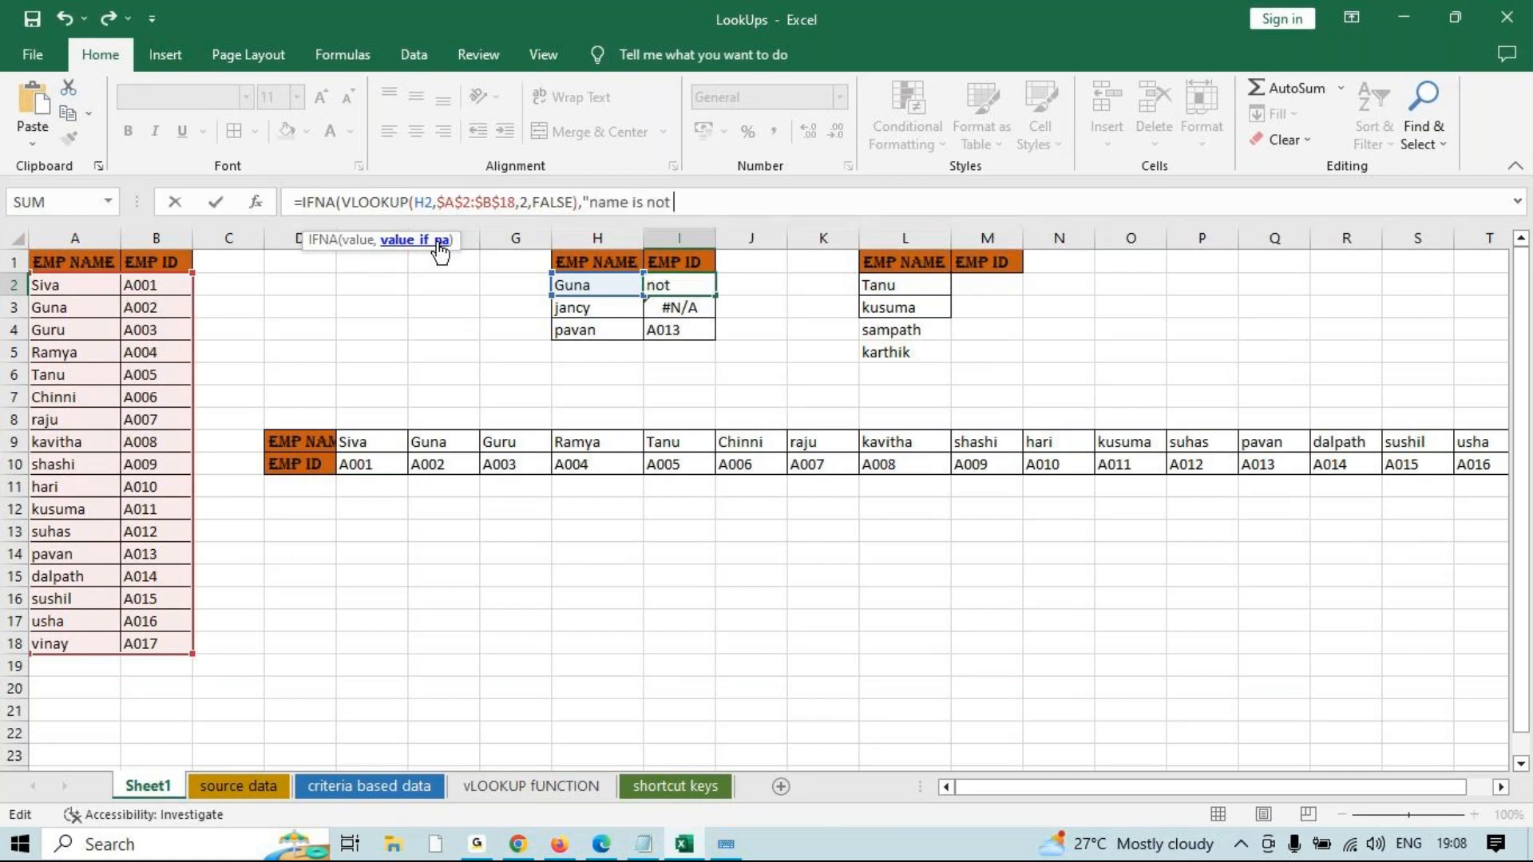
pyautogui.write('available")')
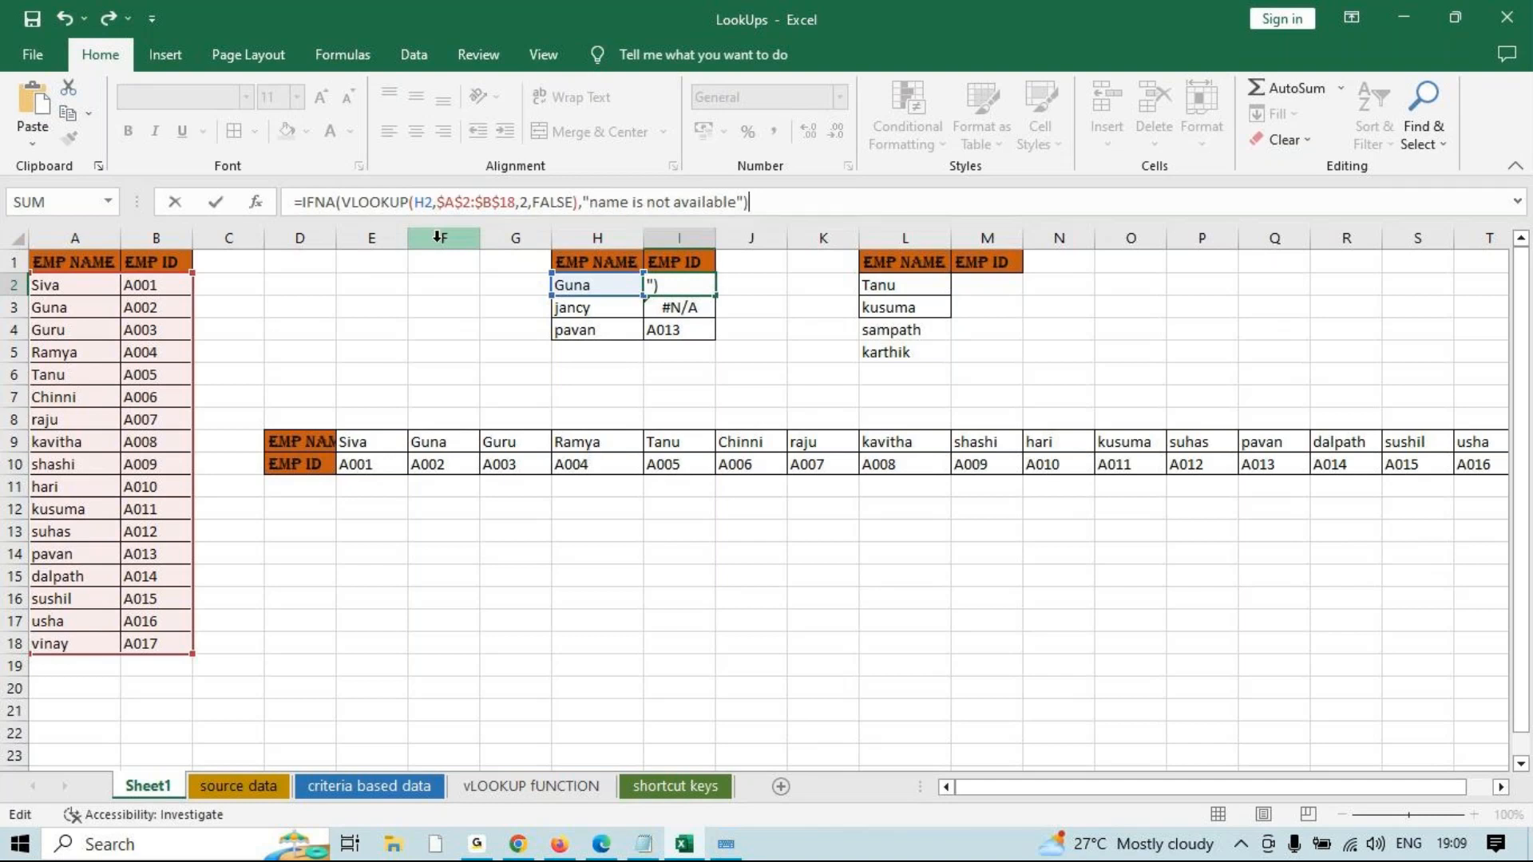
pyautogui.press('Return')
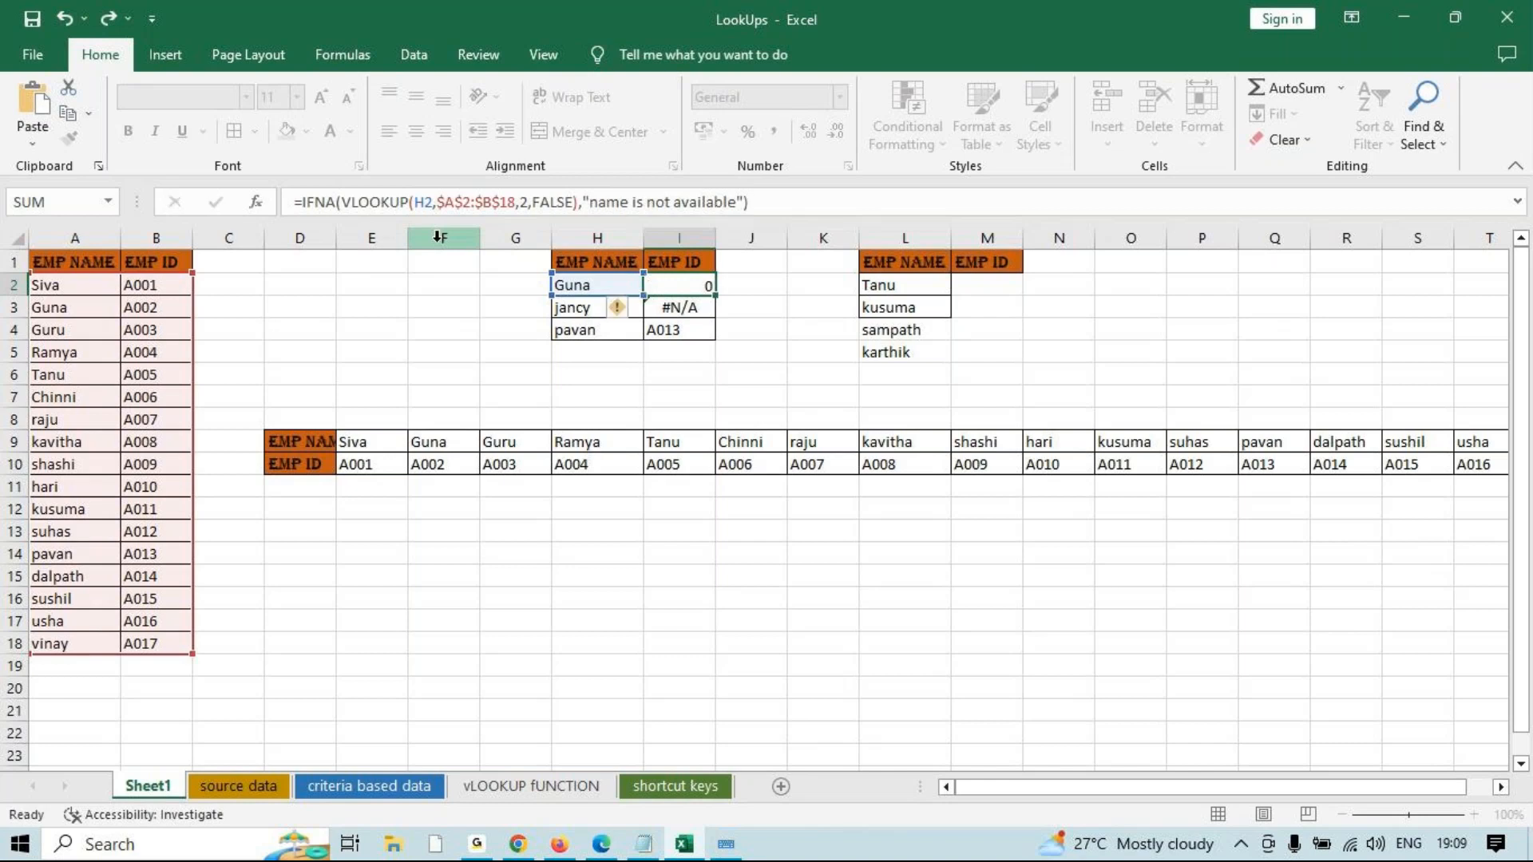
# Fill the IFNA formula from I2 down to I4 and select I3 to check its formula.
pyautogui.click(663, 285)
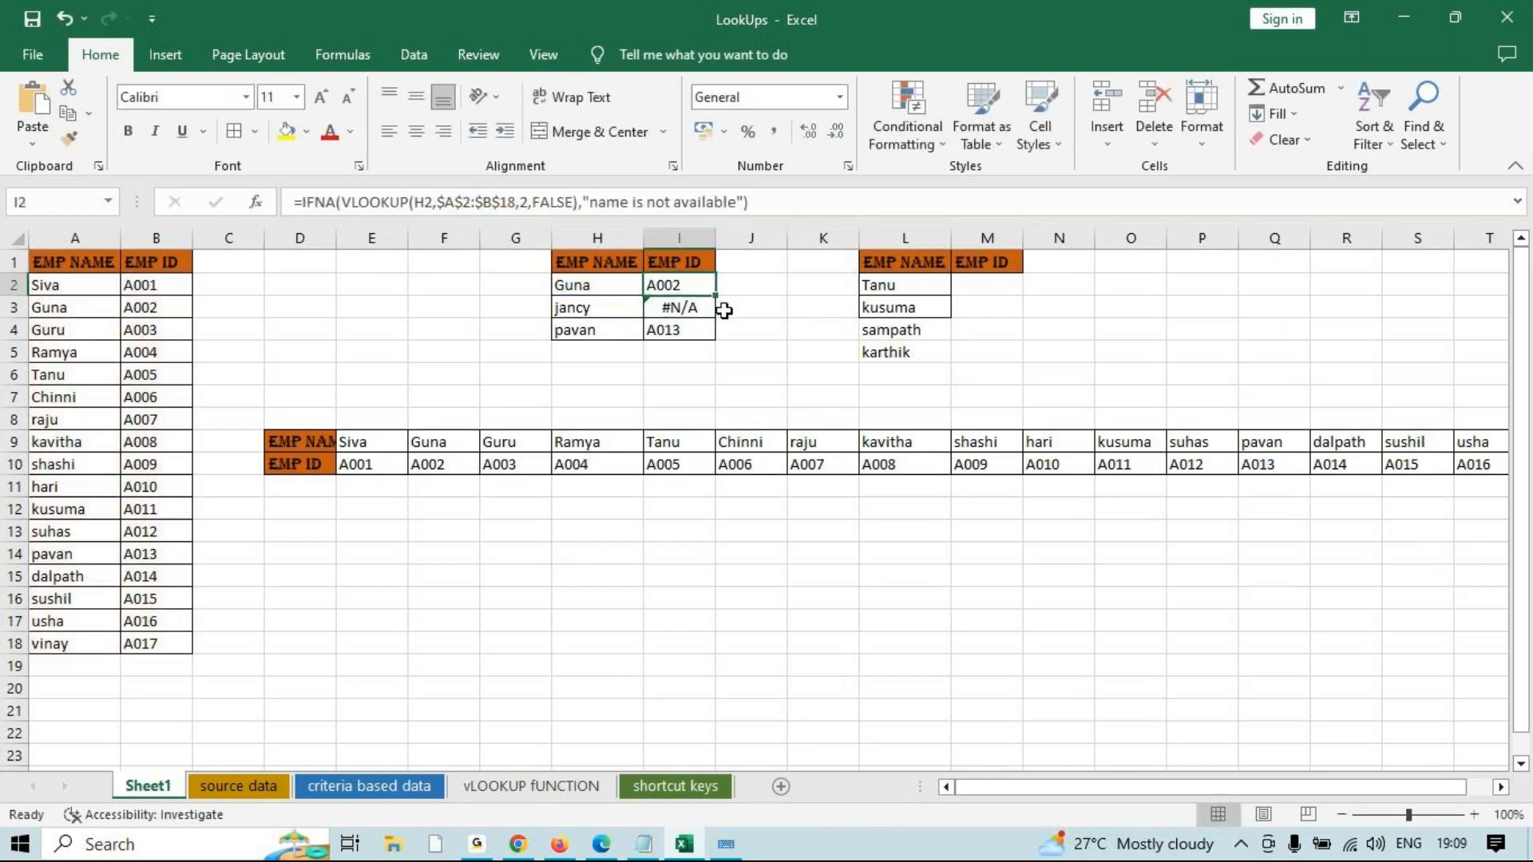
pyautogui.moveTo(714, 297); pyautogui.dragTo(698, 330)
pyautogui.click(693, 312)
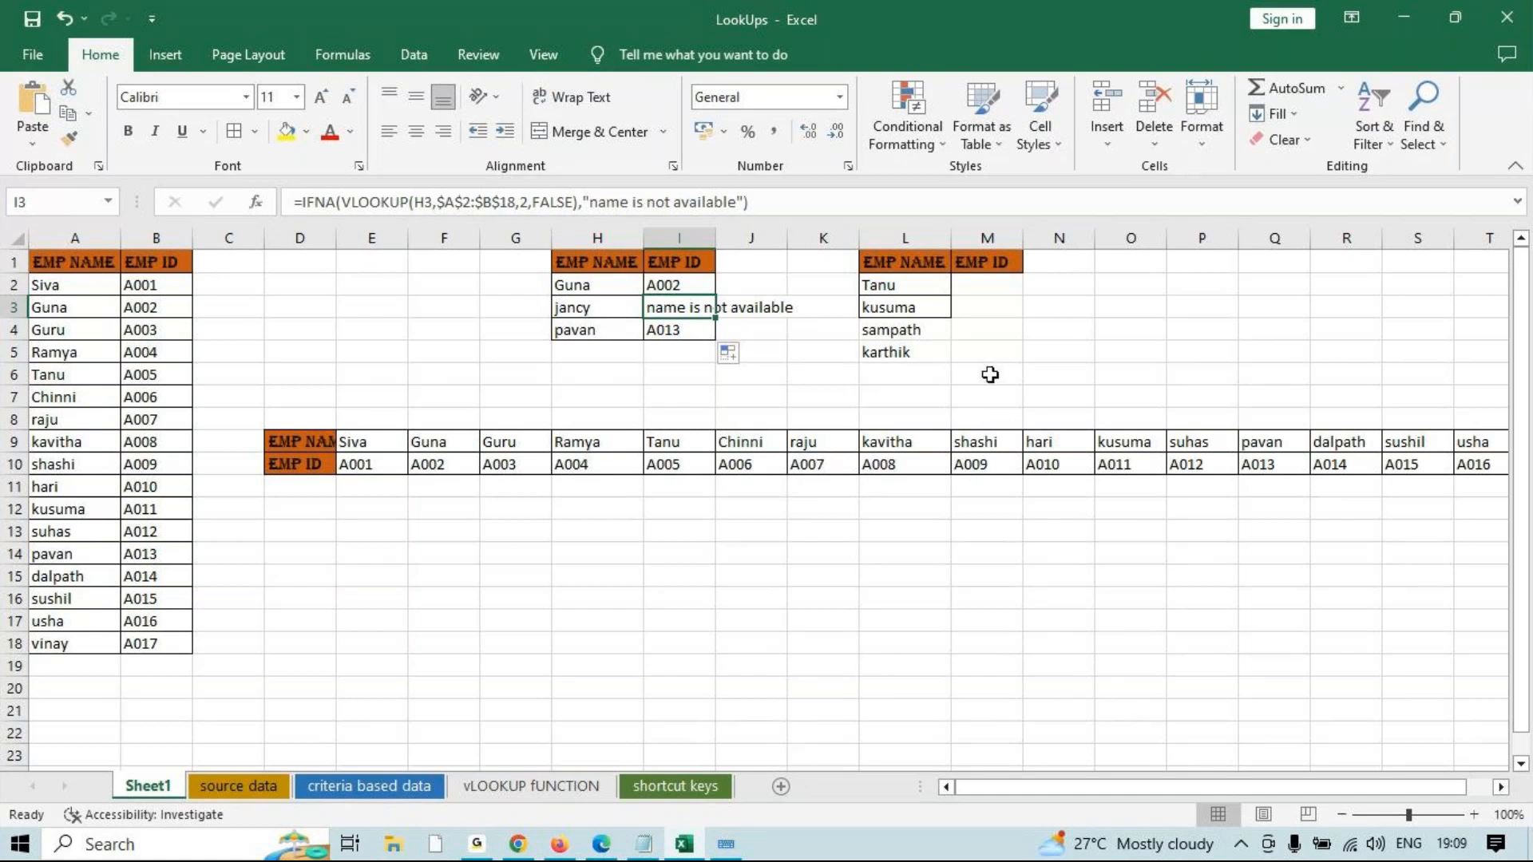
# Start an HLOOKUP in M2 with L2 as the lookup value.
pyautogui.click(982, 288)
pyautogui.write('=hl')
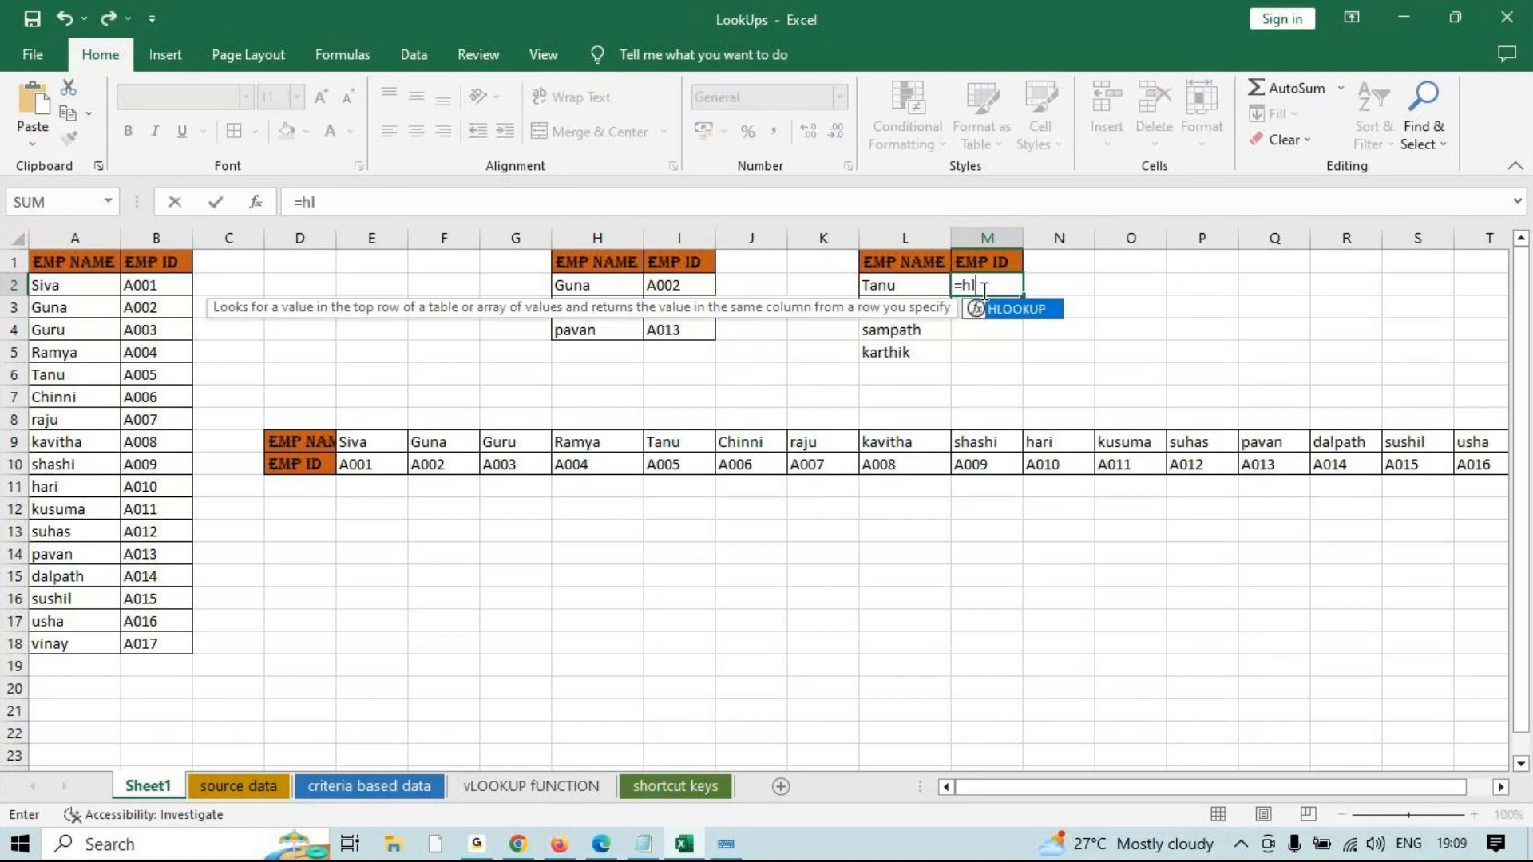
pyautogui.press('Tab')
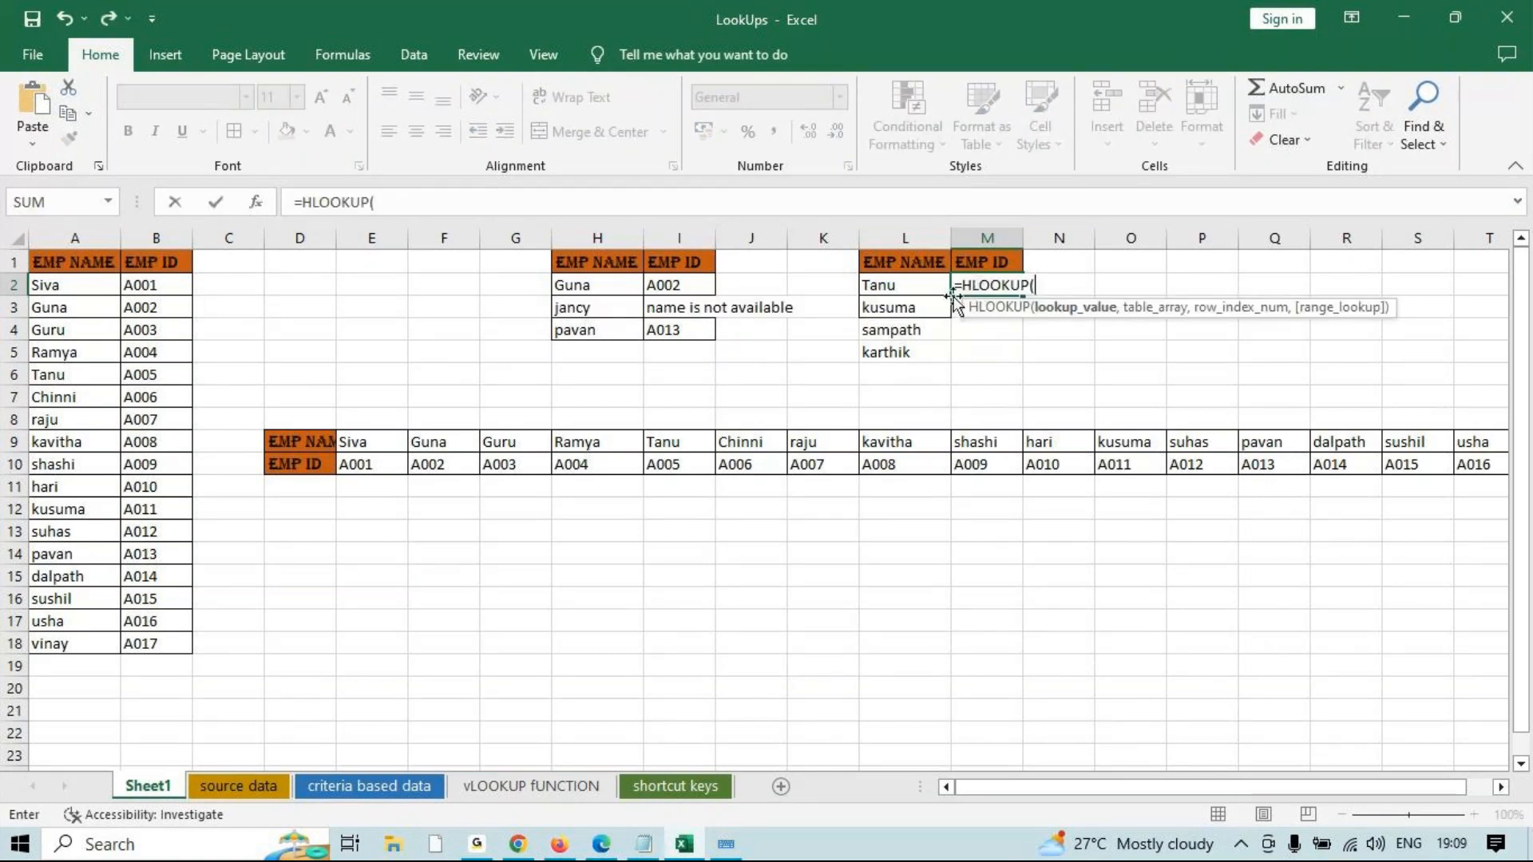
pyautogui.click(909, 288)
pyautogui.write(',')
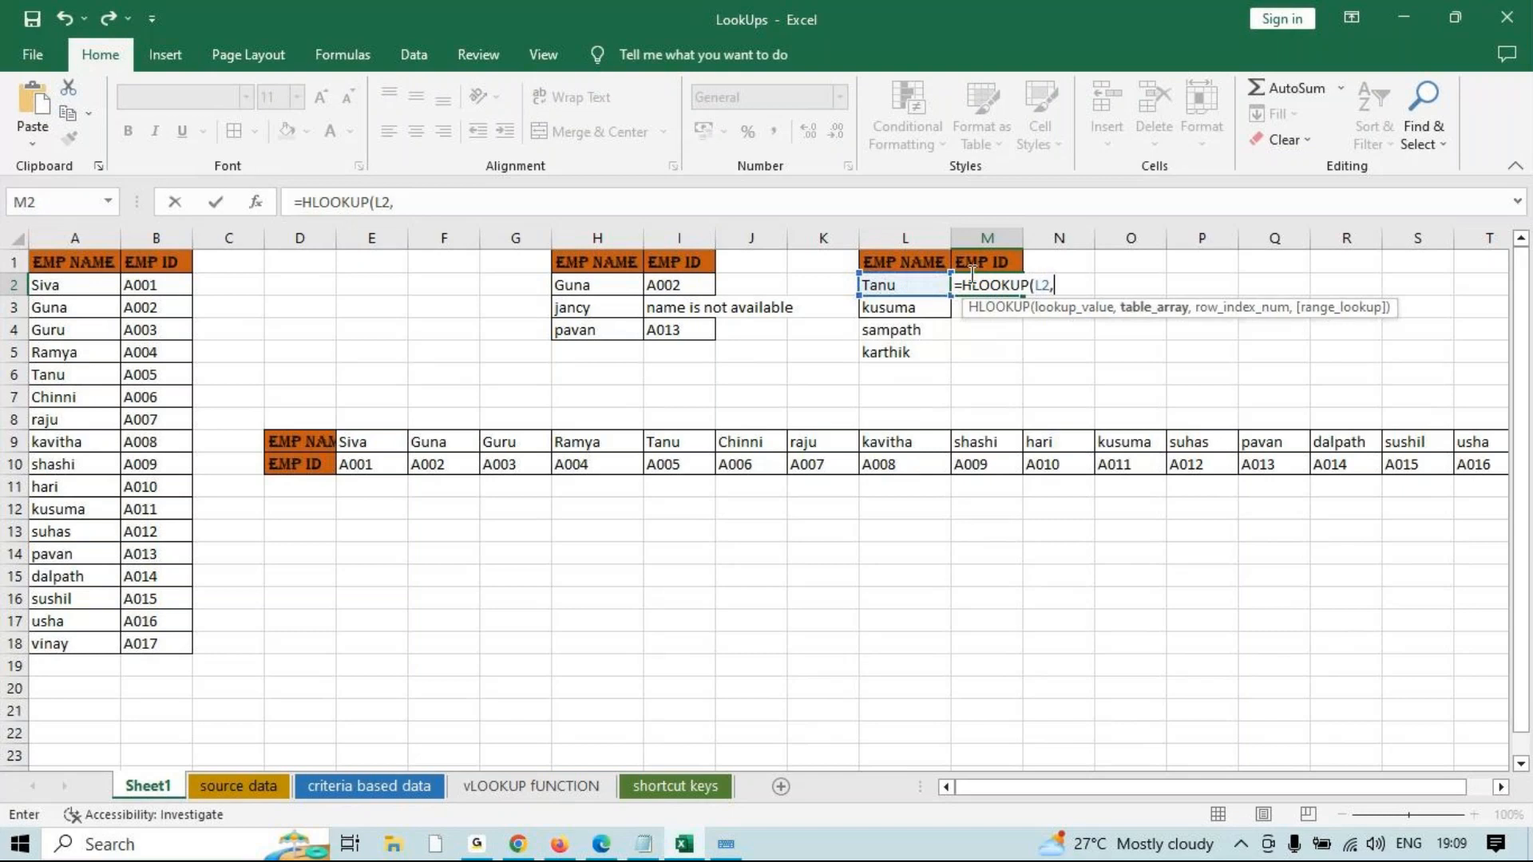
# Complete the M2 formula as =HLOOKUP(L2,$D$9:$U$10,2,FALSE) and fill it down to M5.
pyautogui.moveTo(300, 442); pyautogui.dragTo(1402, 453)
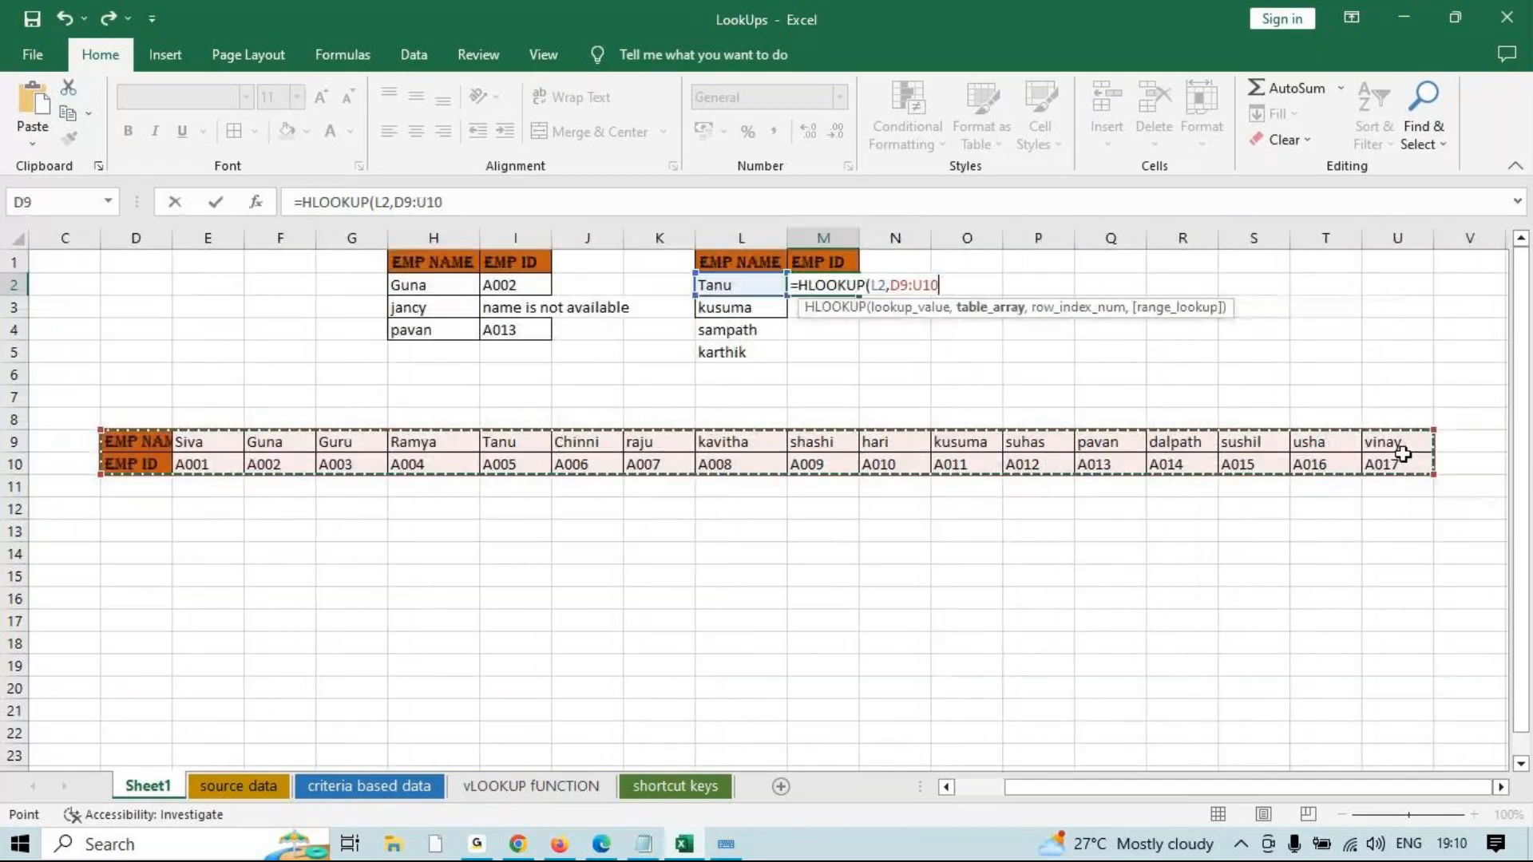
pyautogui.press('F4')
pyautogui.write(',')
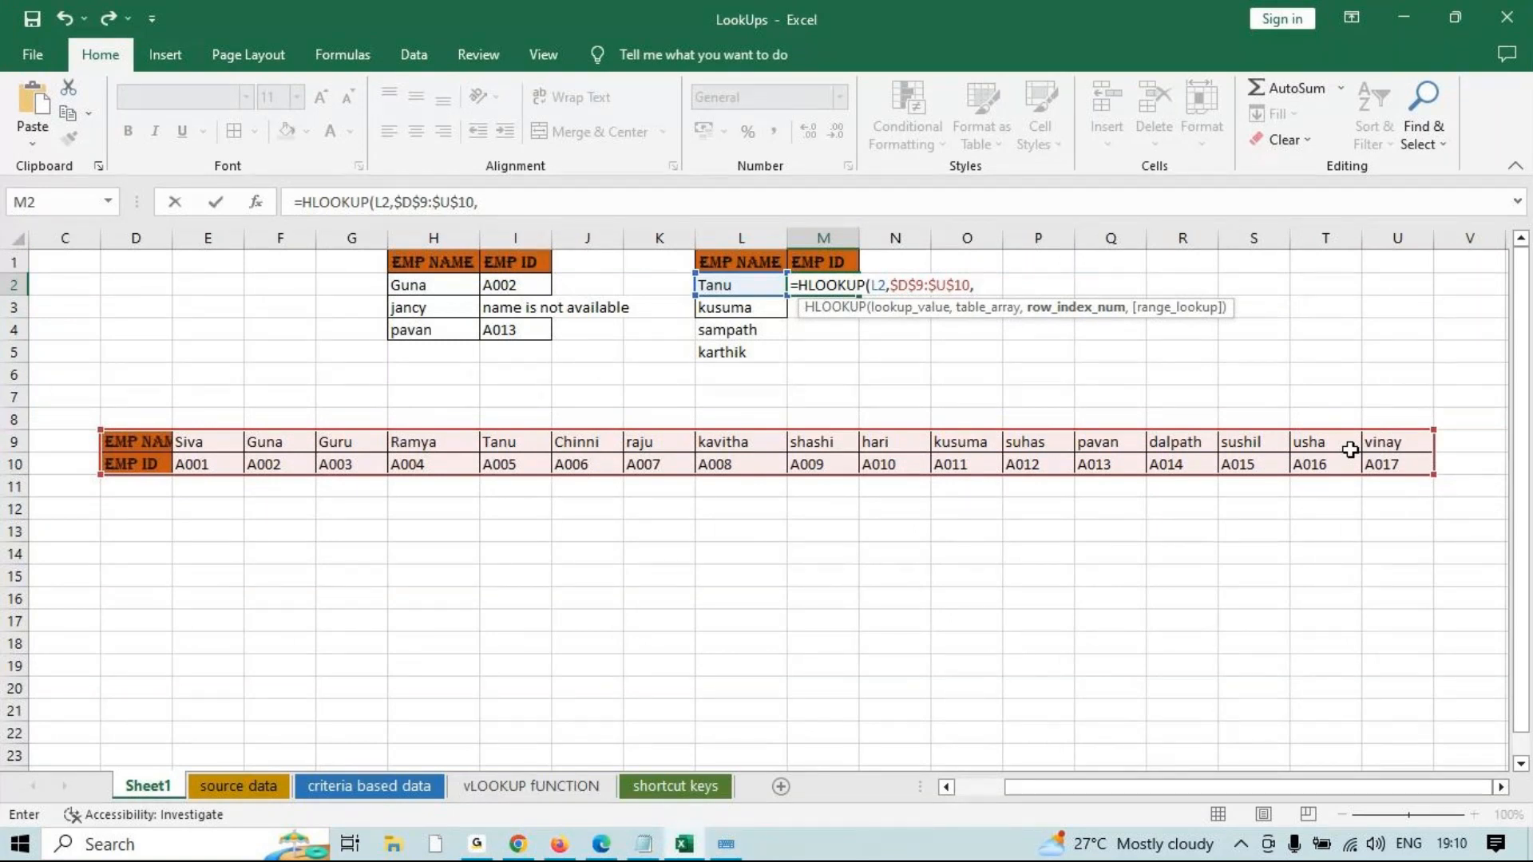
pyautogui.write('2,')
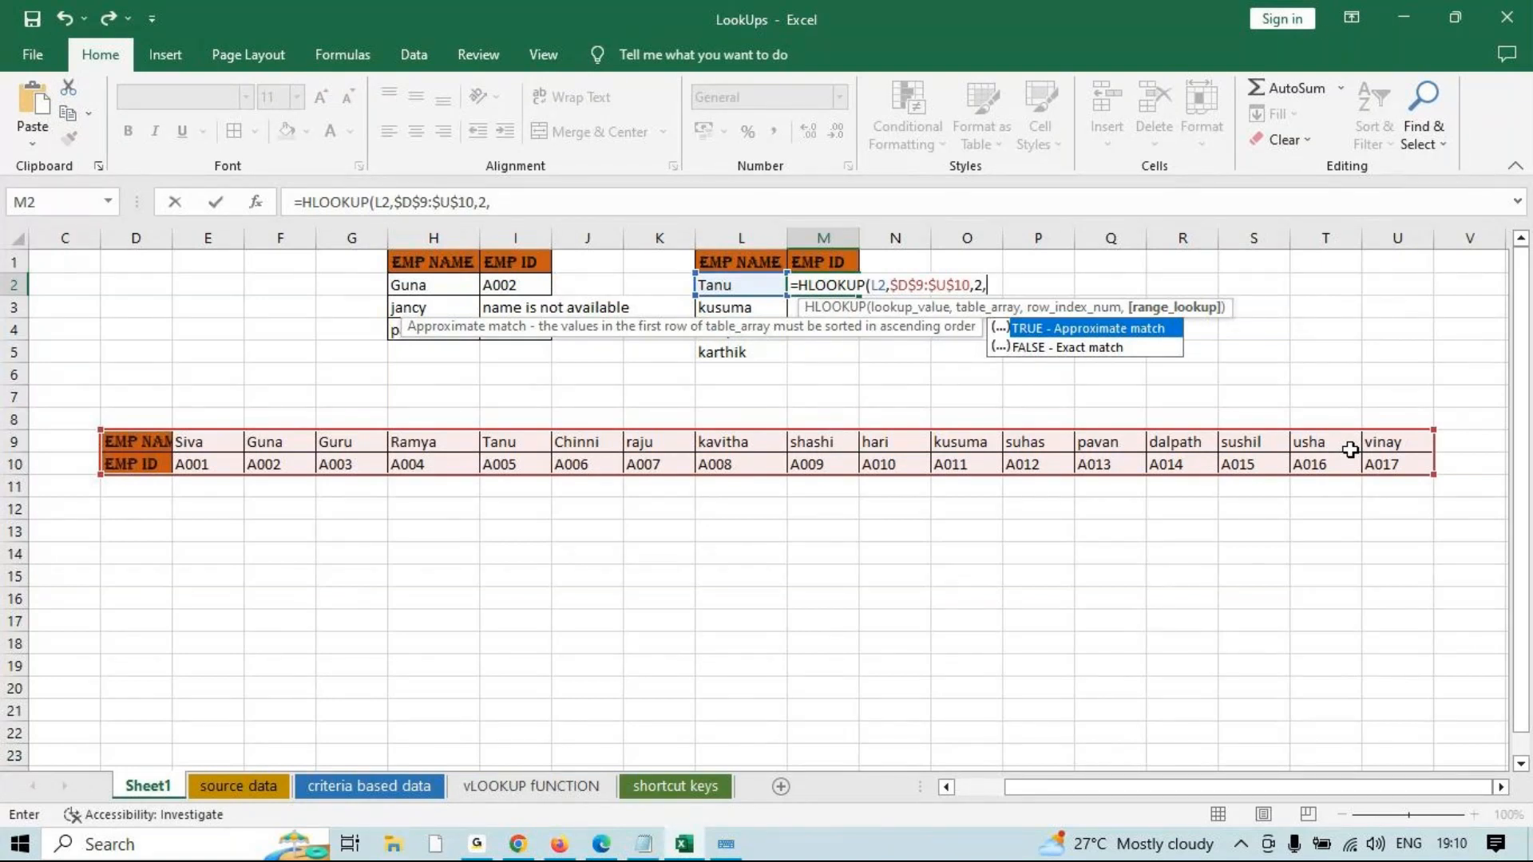
pyautogui.press('Down')
pyautogui.press('Tab')
pyautogui.press('Return')
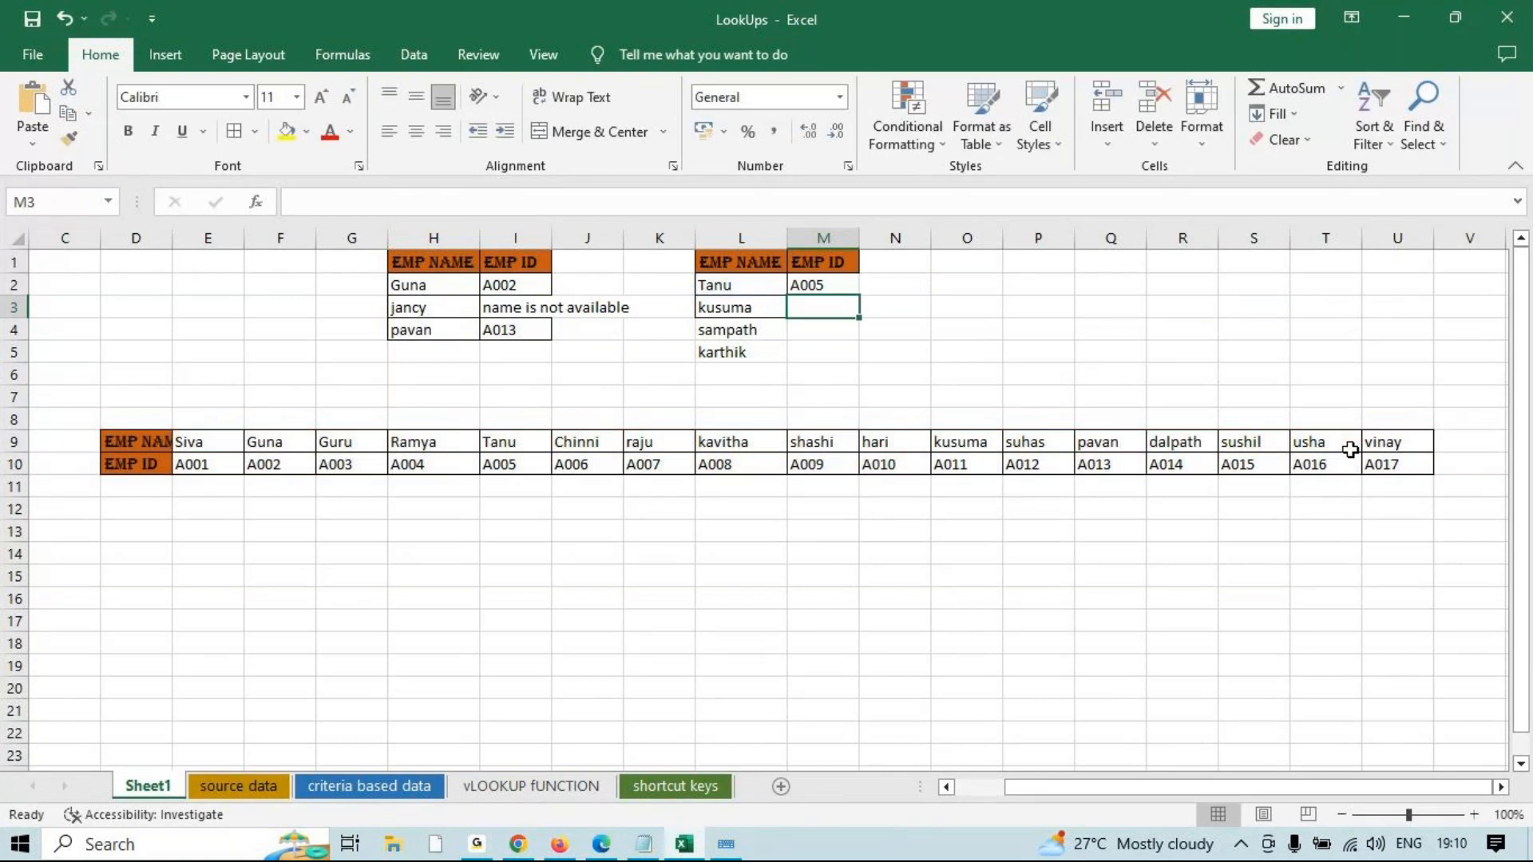
pyautogui.click(848, 291)
pyautogui.moveTo(859, 297); pyautogui.dragTo(856, 363)
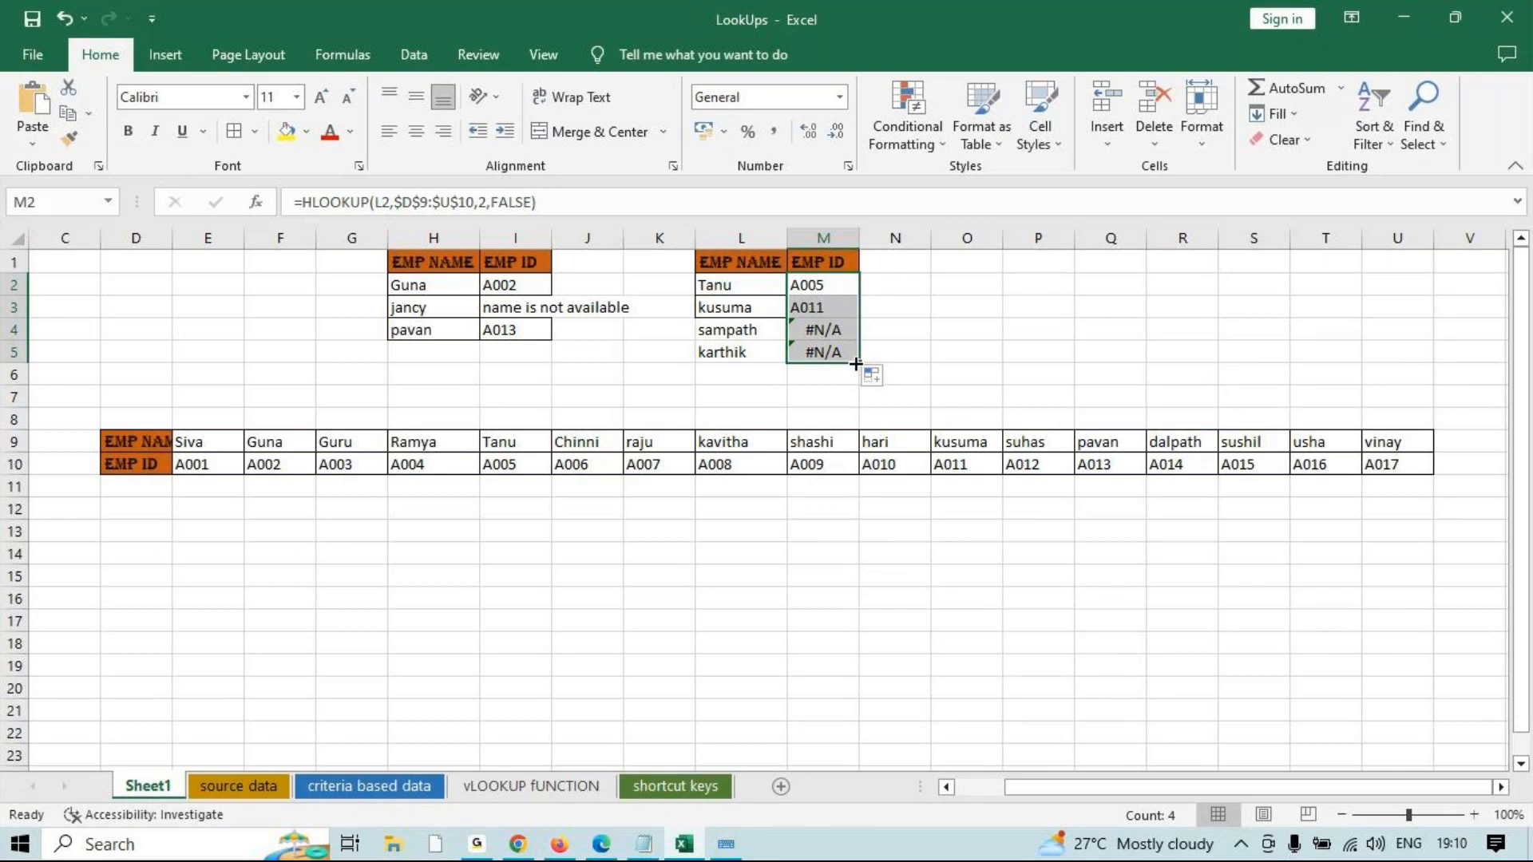
# Wrap the M2 lookup in IFNA with "name not available" as the fallback text and fill it down to M5.
pyautogui.click(817, 287)
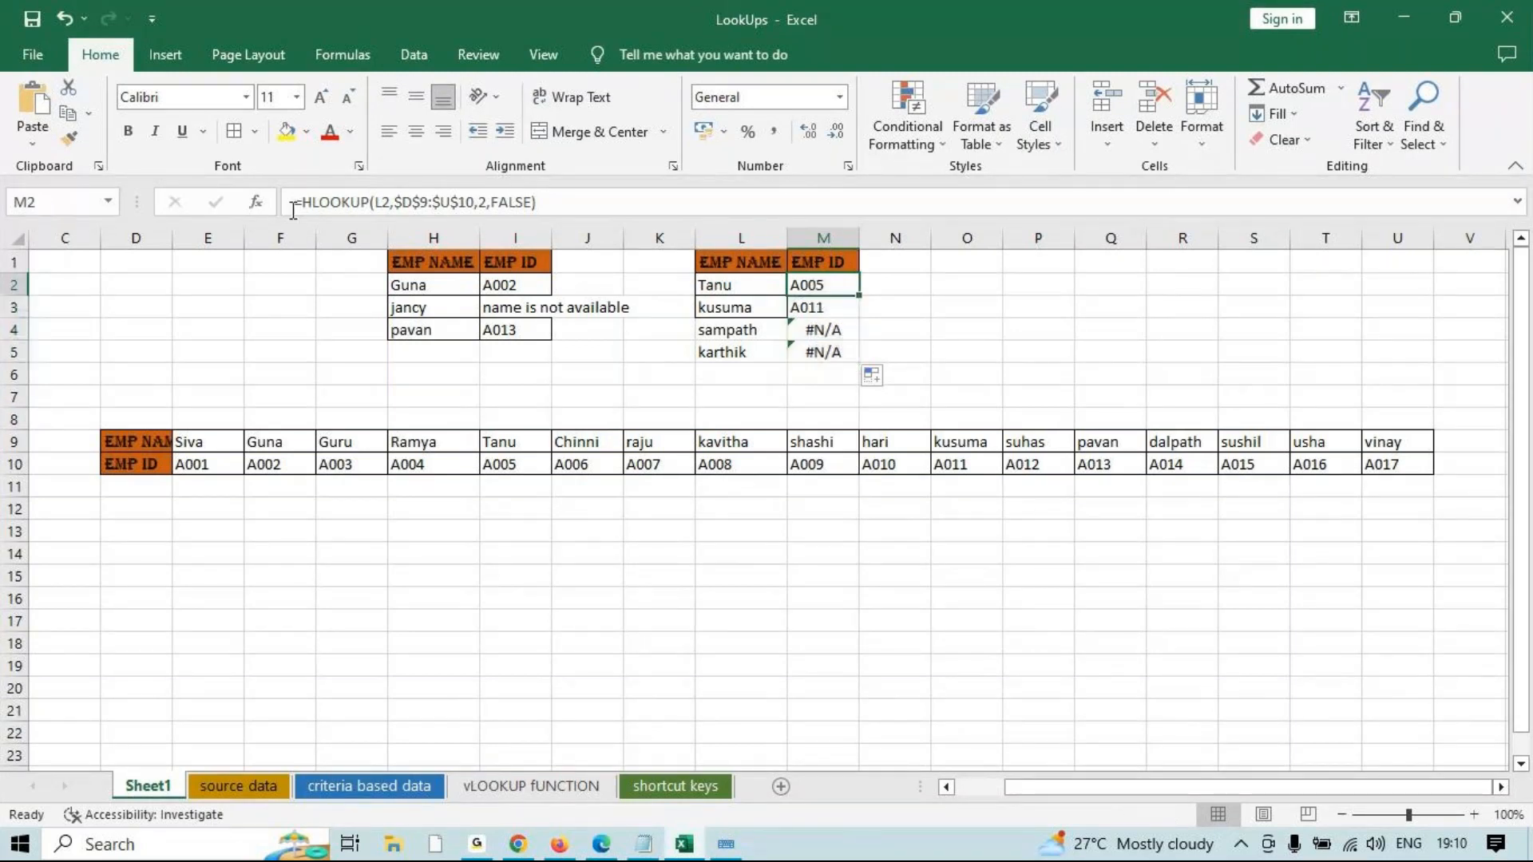
pyautogui.click(331, 201)
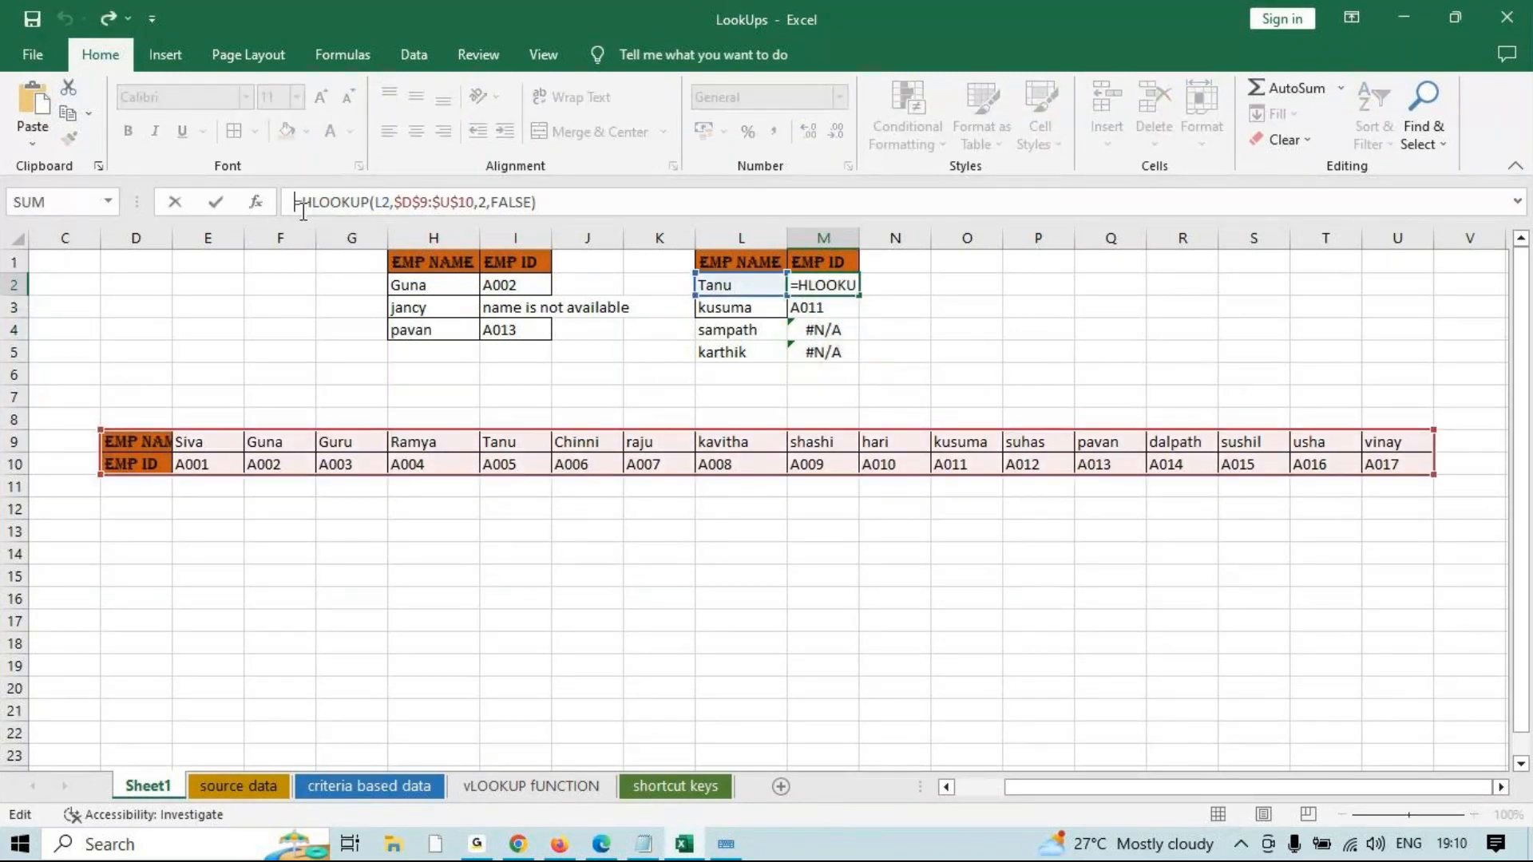
pyautogui.write('IFNA(')
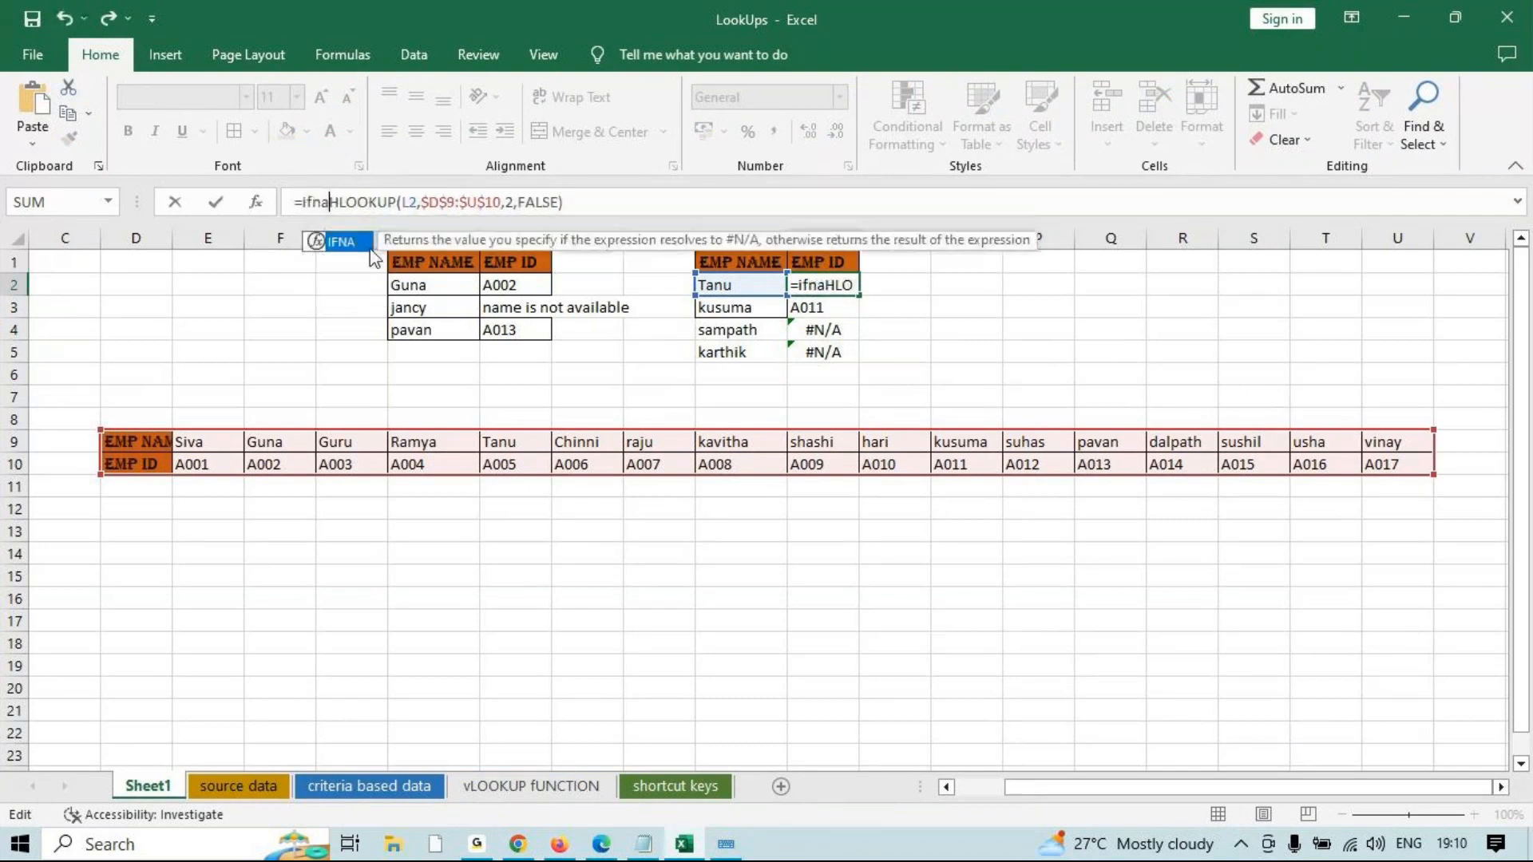
pyautogui.click(367, 239)
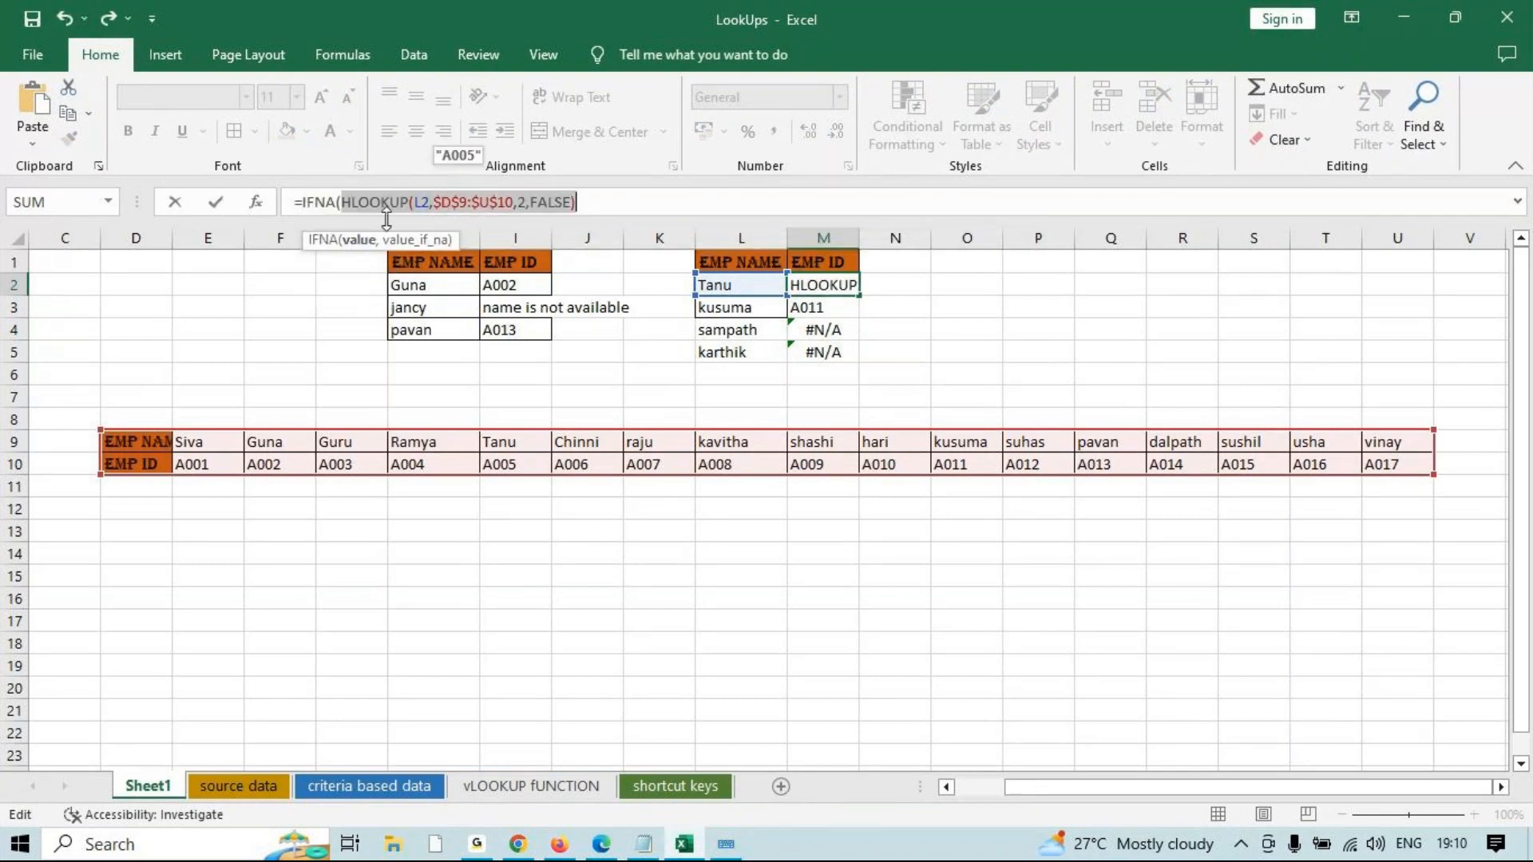
pyautogui.click(636, 206)
pyautogui.write(',')
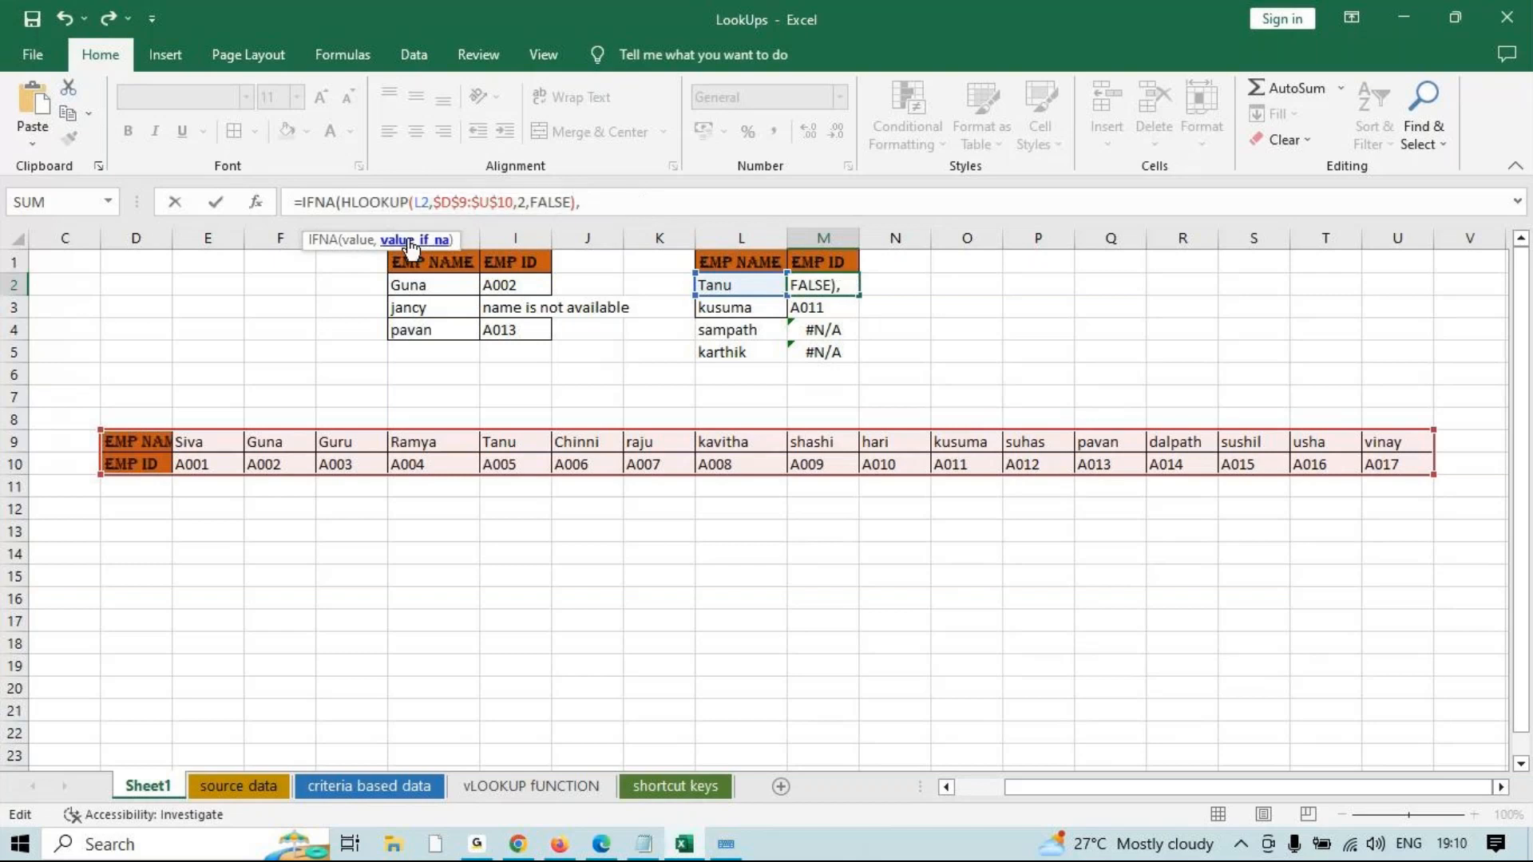
pyautogui.write('"name not')
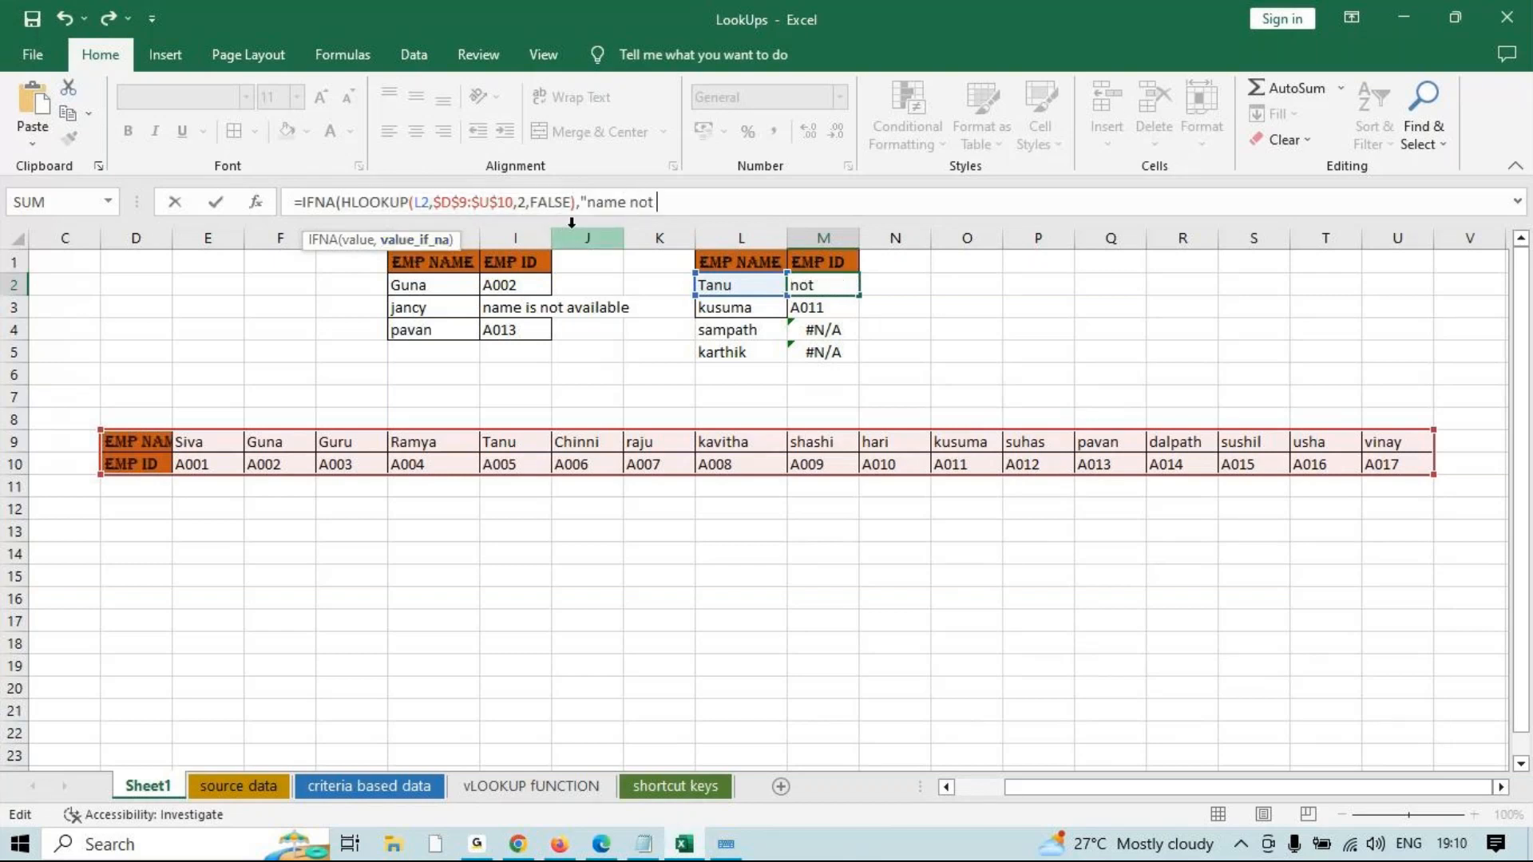
pyautogui.write(' available")')
pyautogui.press('Return')
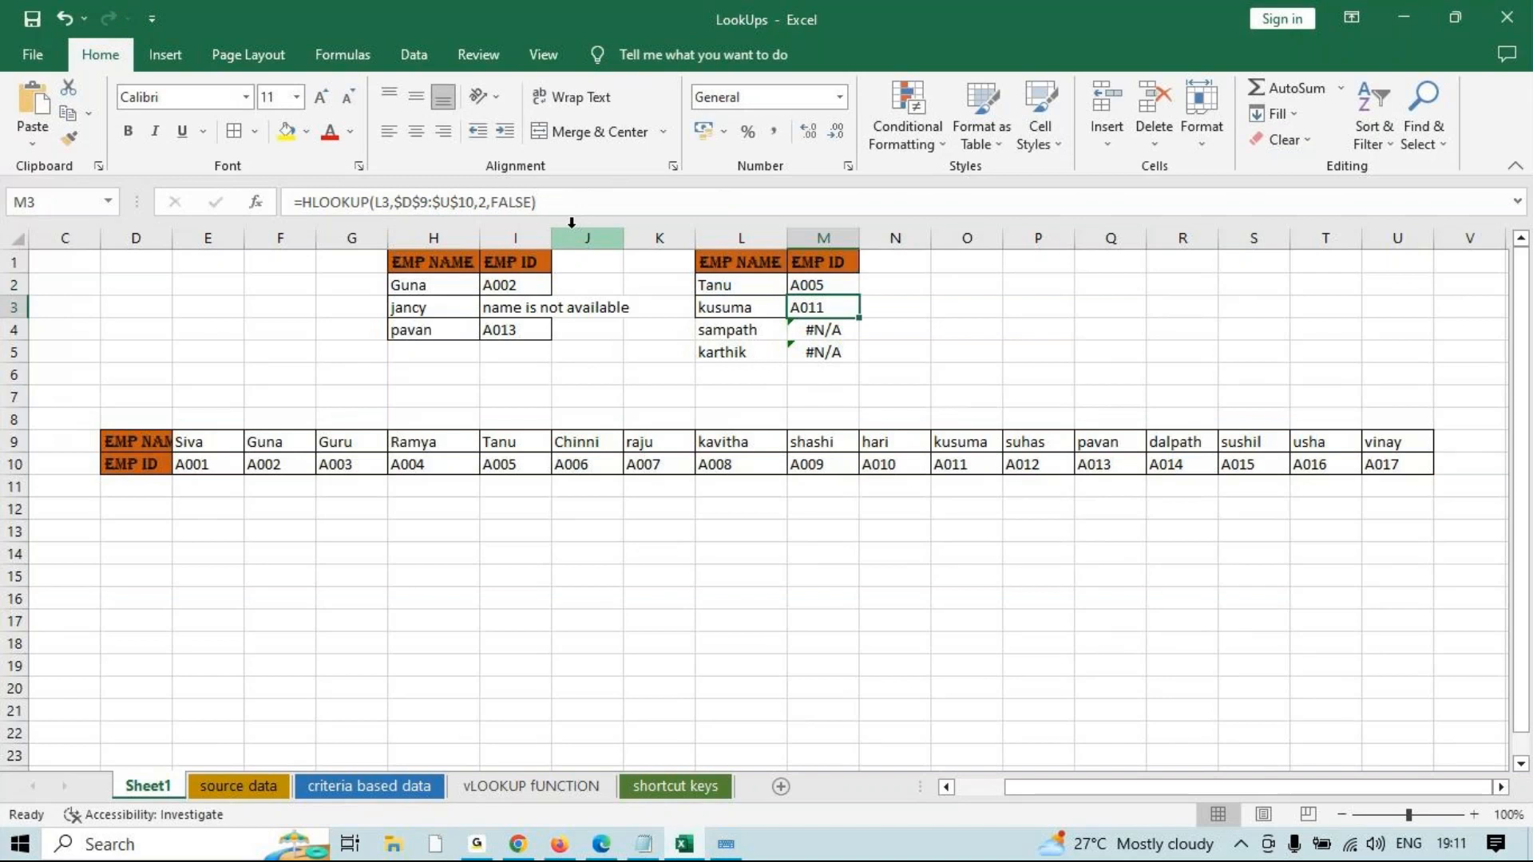
pyautogui.click(845, 289)
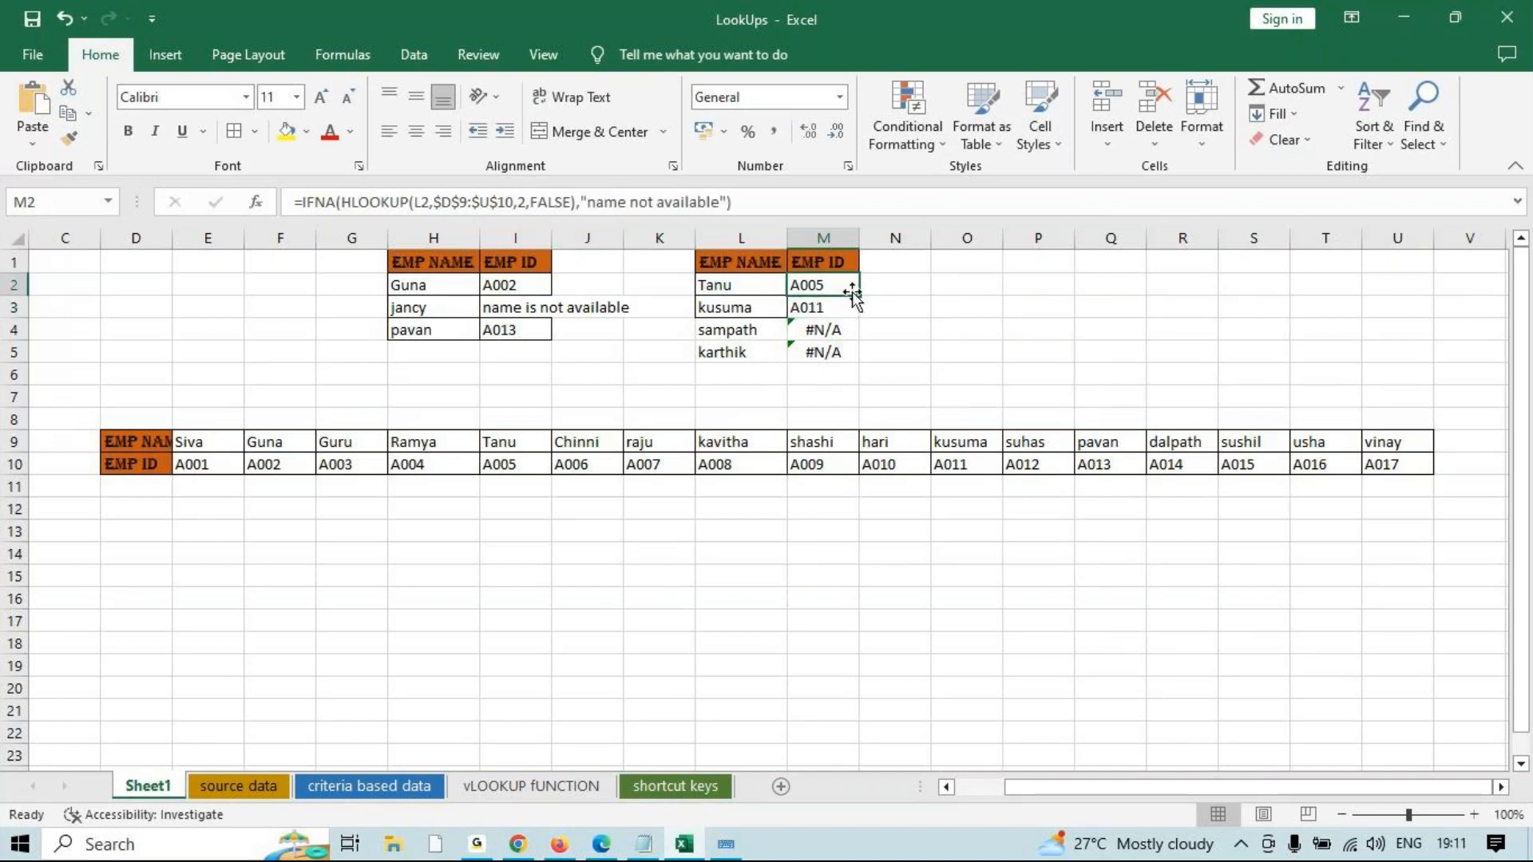
pyautogui.doubleClick(852, 294)
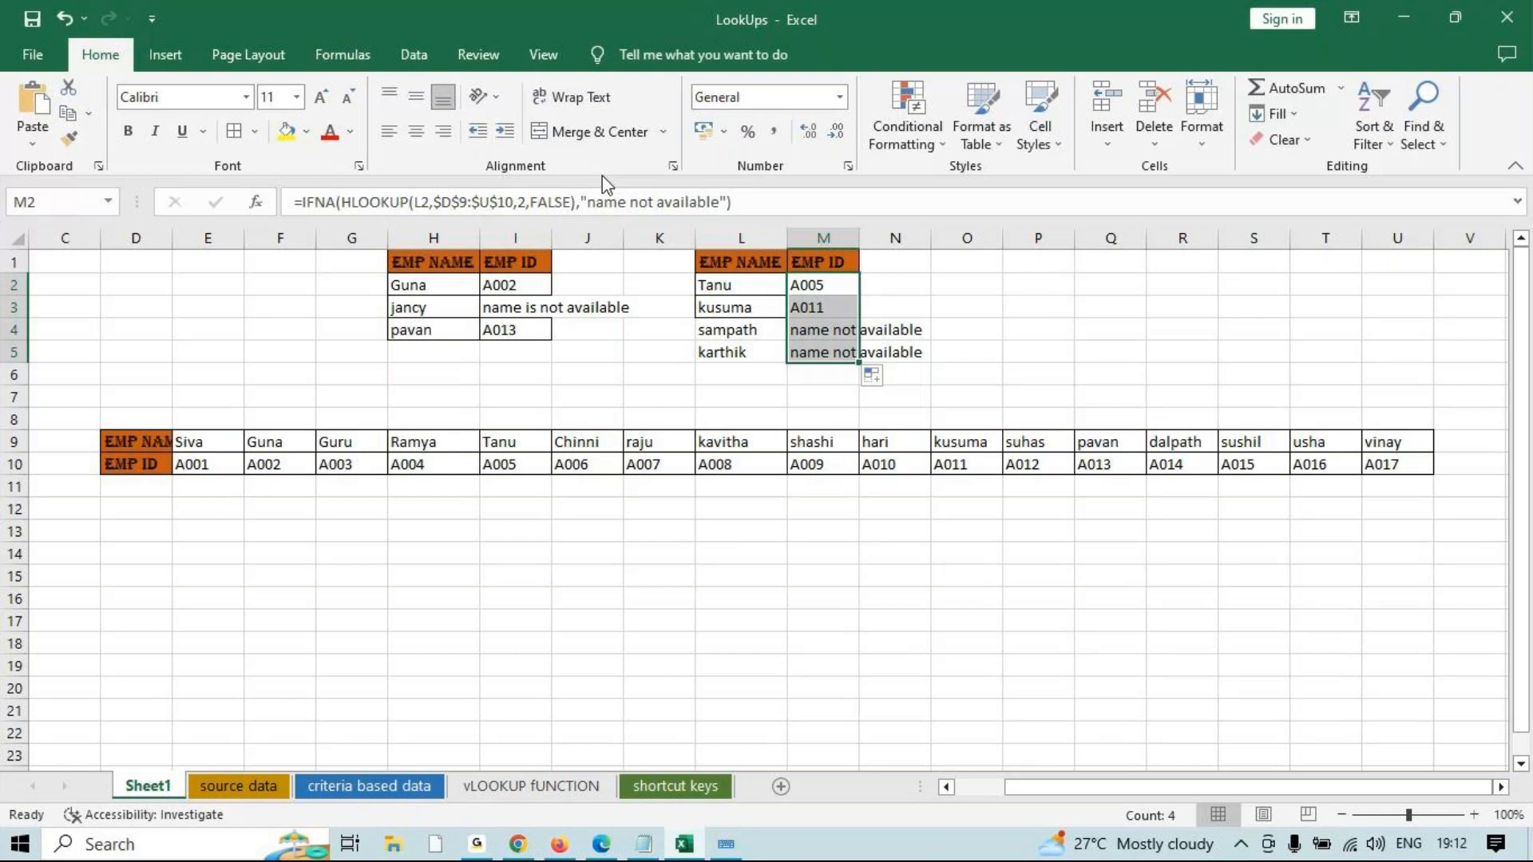
# Clear M2:M5 and enter =HLOOKUP(L2,$D$9:$U$10,2,FALSE) in M2.
pyautogui.moveTo(795, 290); pyautogui.dragTo(811, 352)
pyautogui.press('Delete')
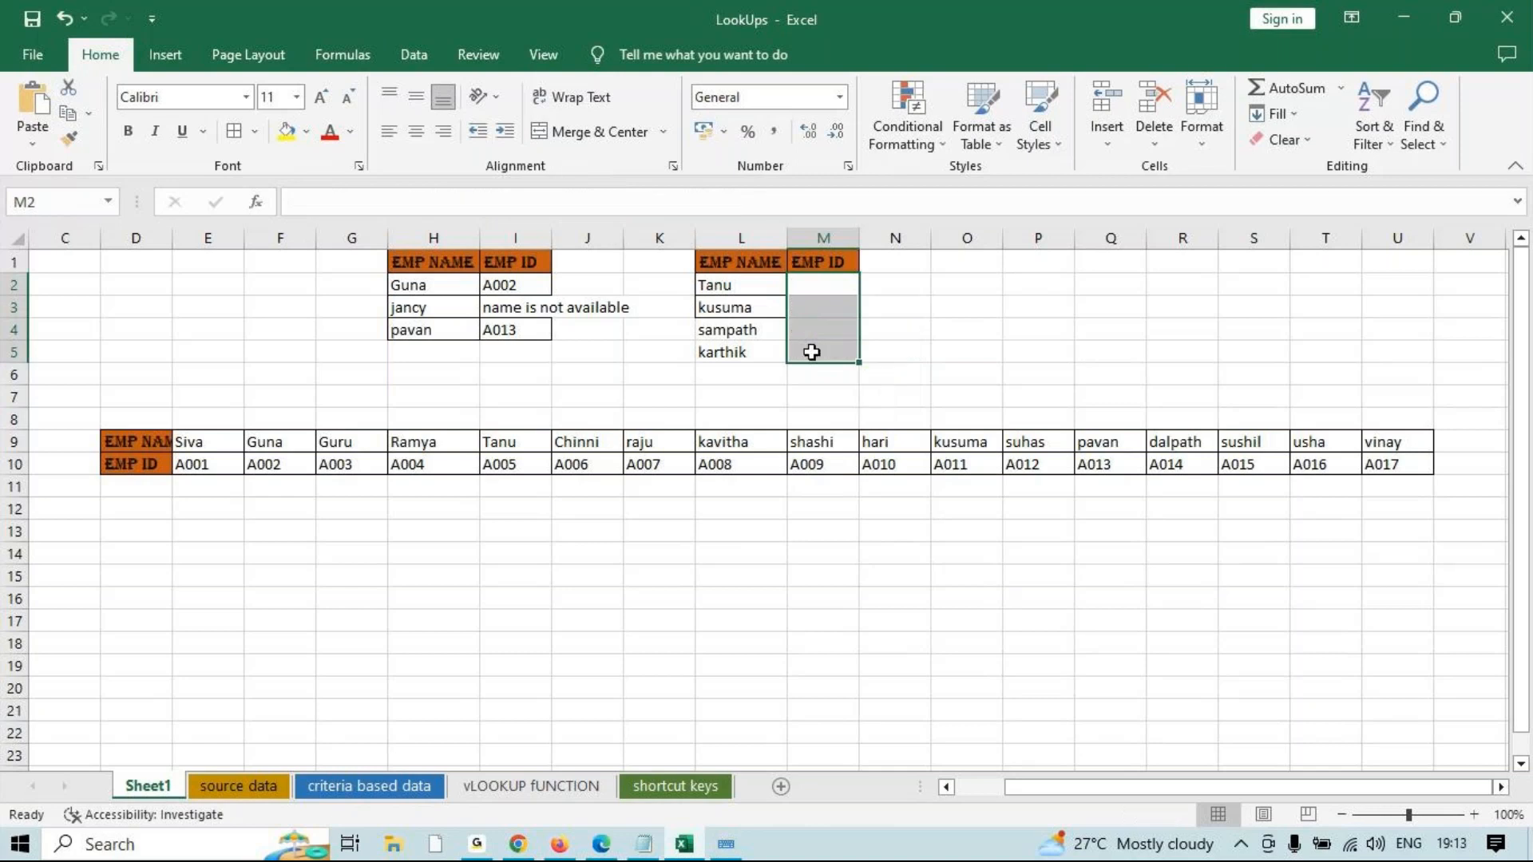
pyautogui.click(842, 286)
pyautogui.write('=hl')
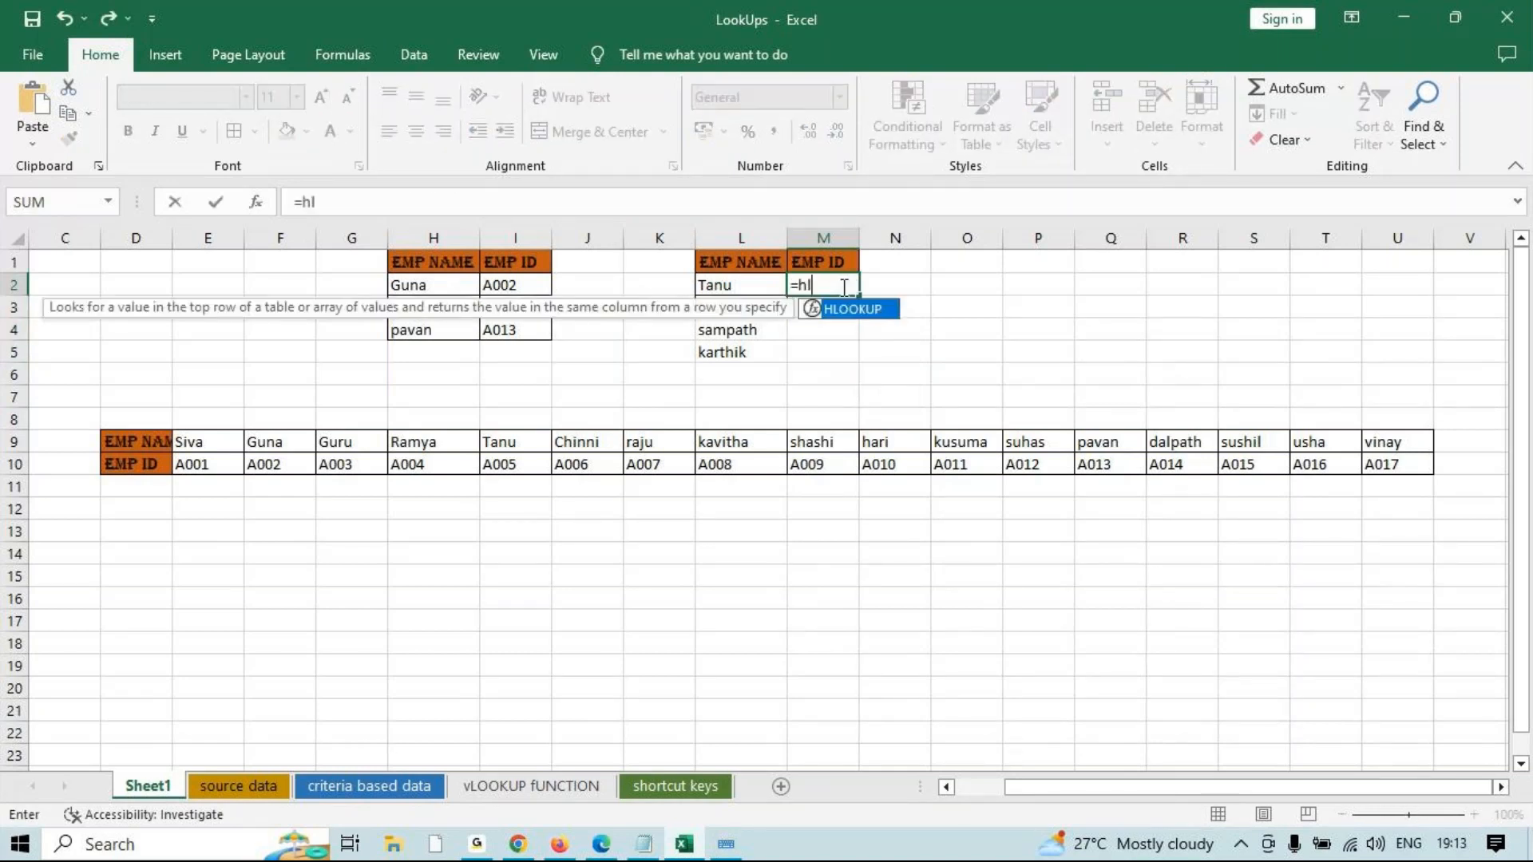
pyautogui.press('Tab')
pyautogui.click(719, 285)
pyautogui.write(',')
pyautogui.moveTo(137, 442); pyautogui.dragTo(1397, 469)
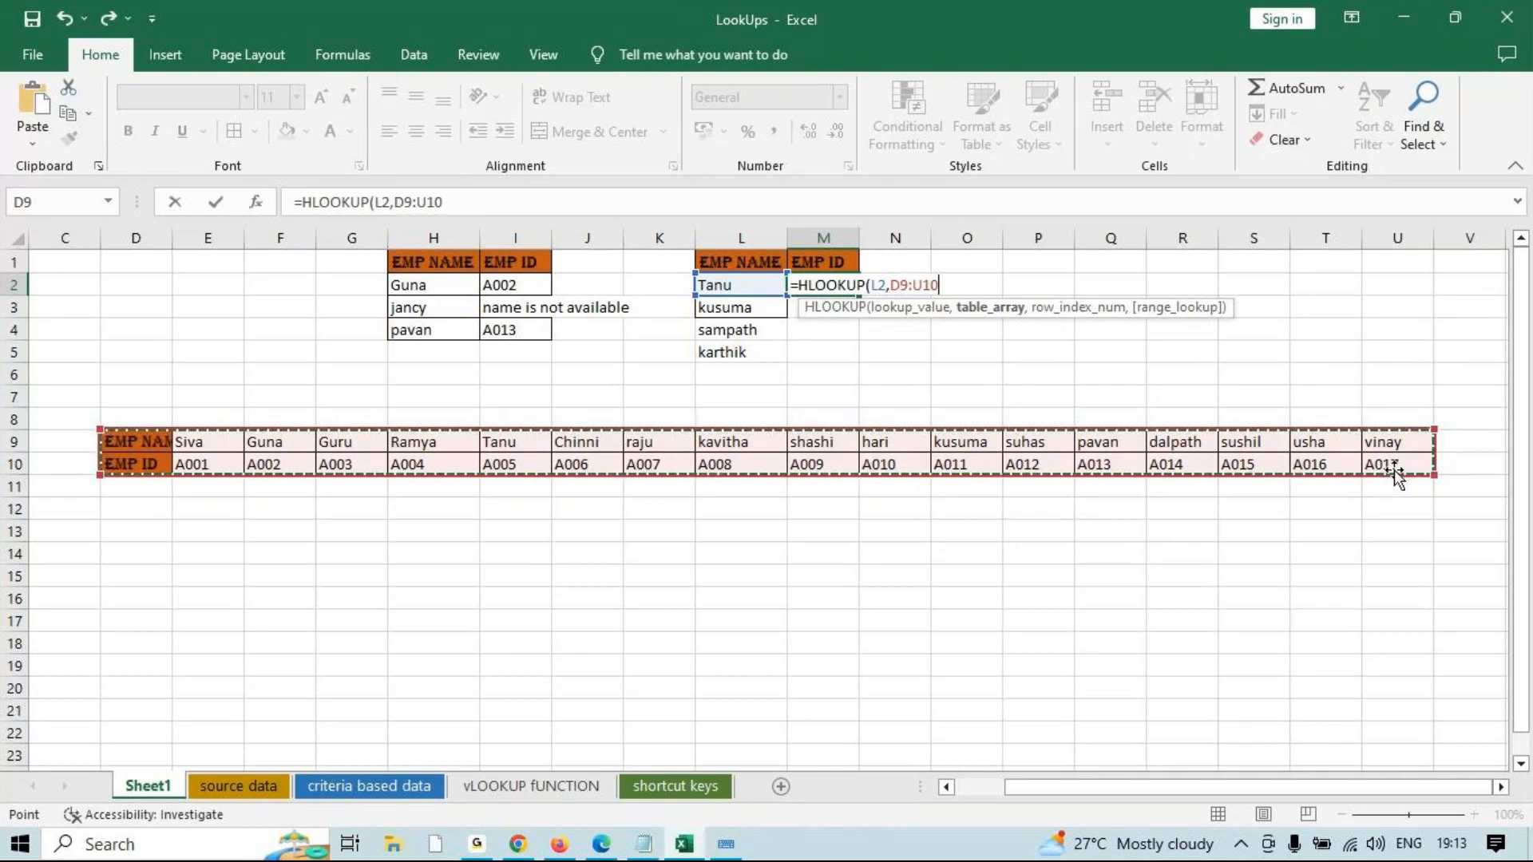
pyautogui.press('F4')
pyautogui.write(',')
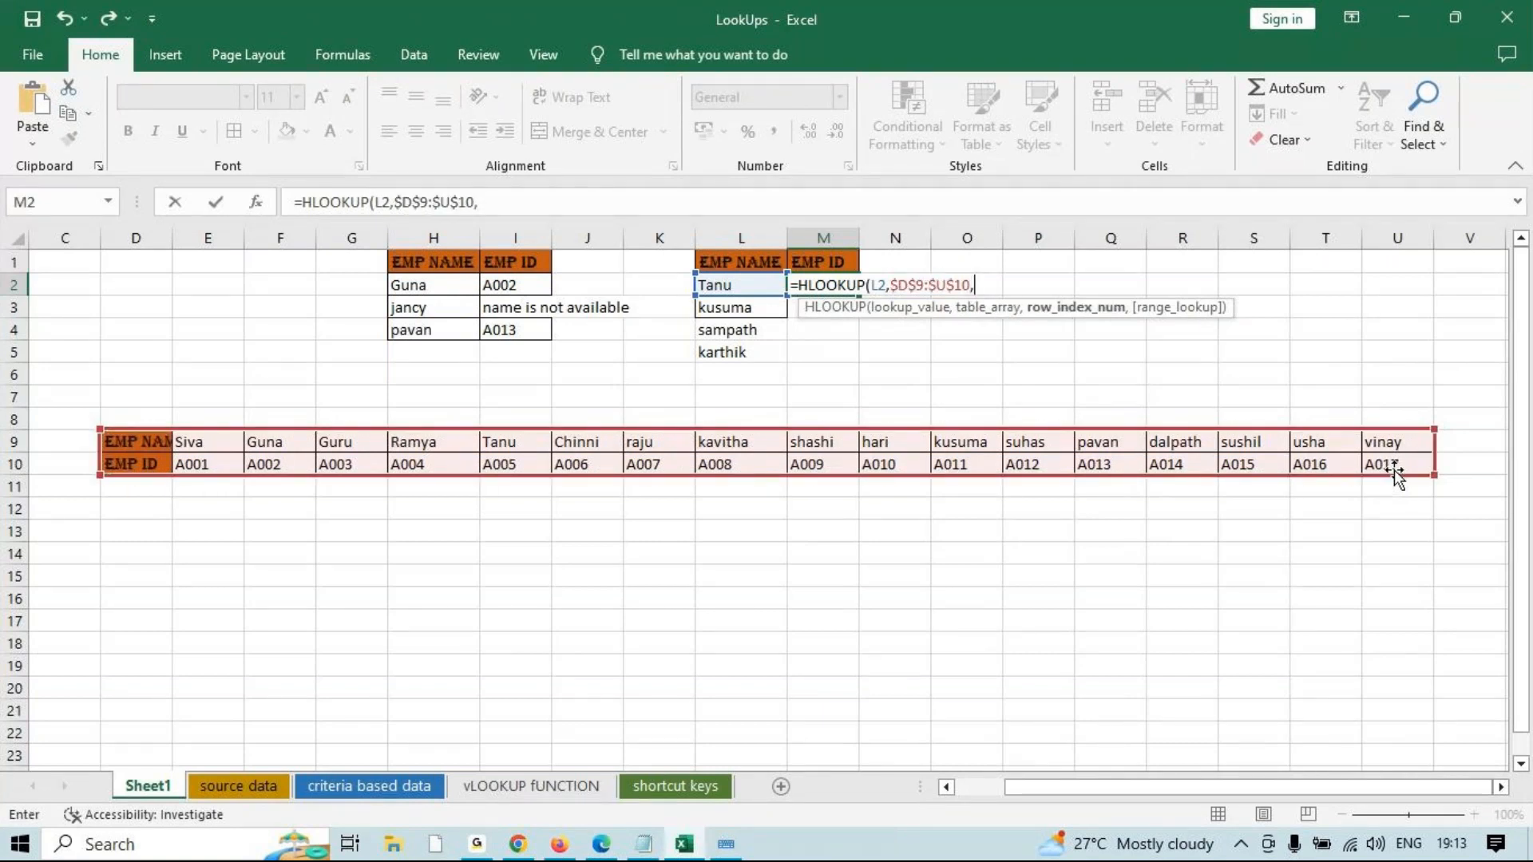
pyautogui.write('2,')
pyautogui.press('Down')
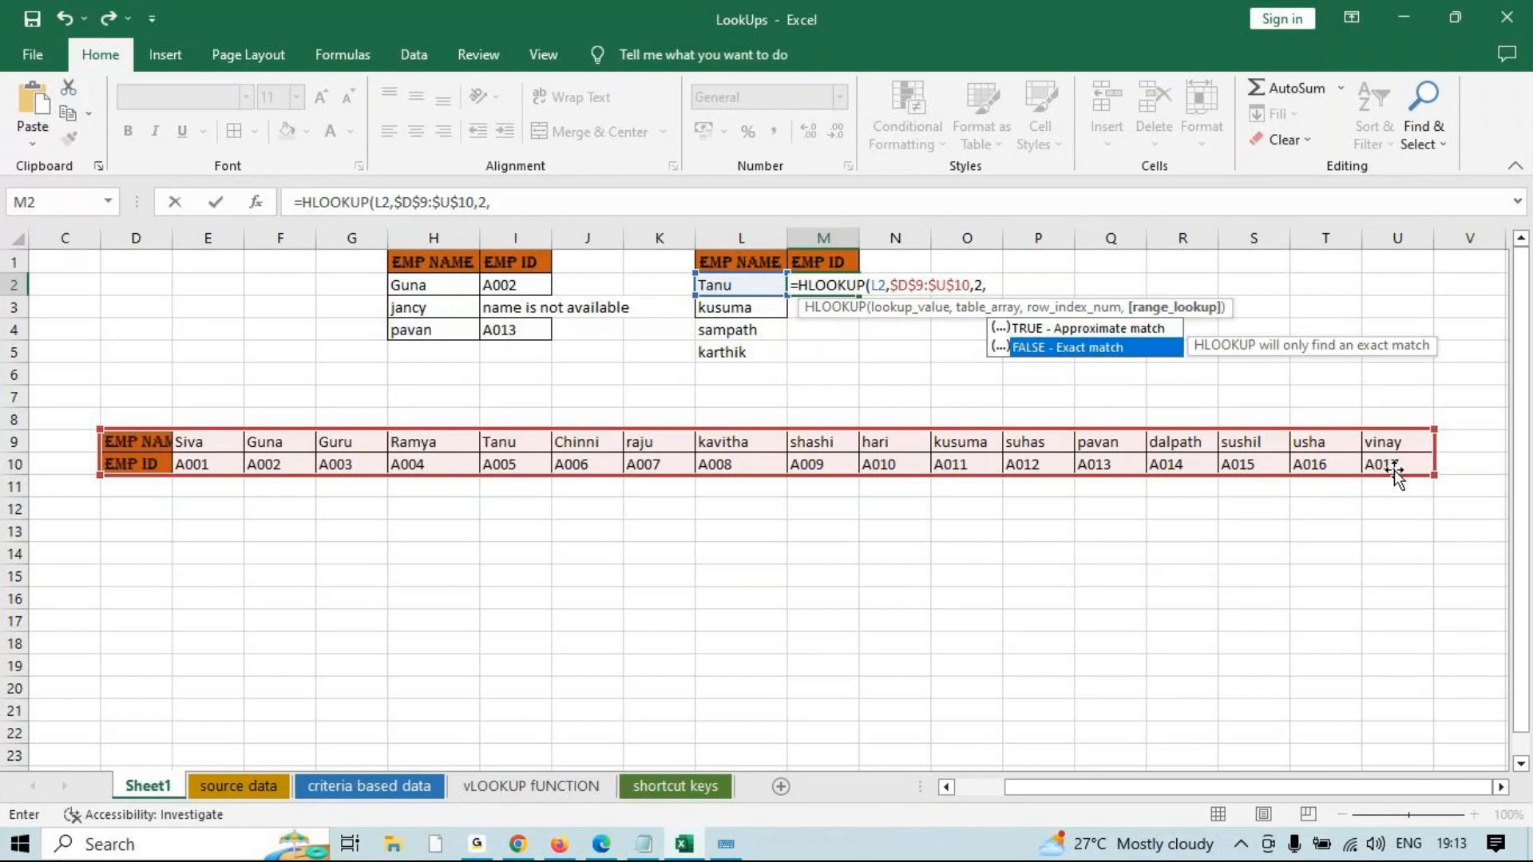
pyautogui.press('Tab')
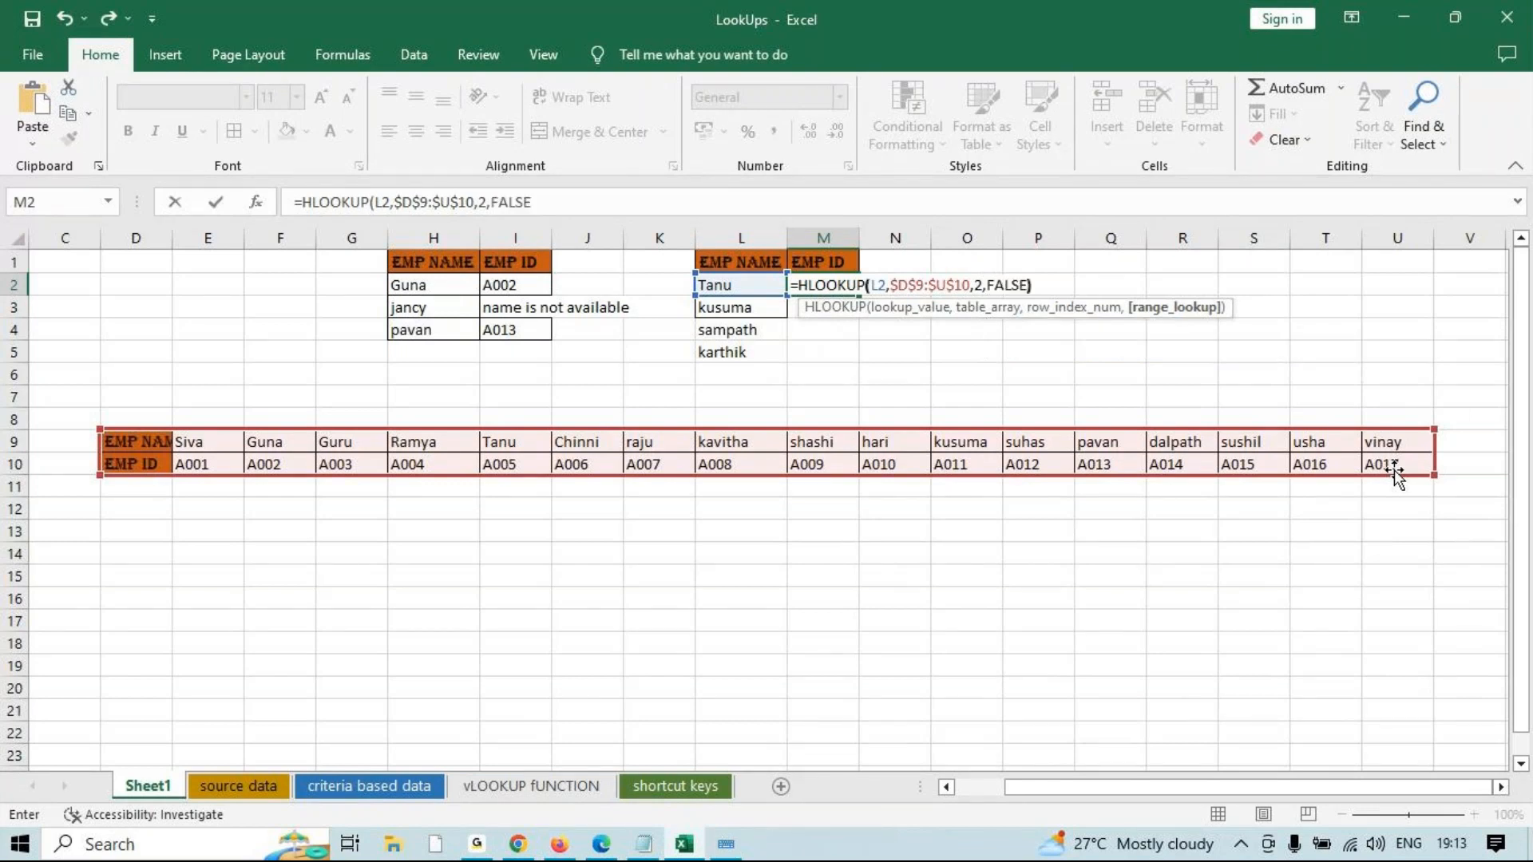
pyautogui.press('Return')
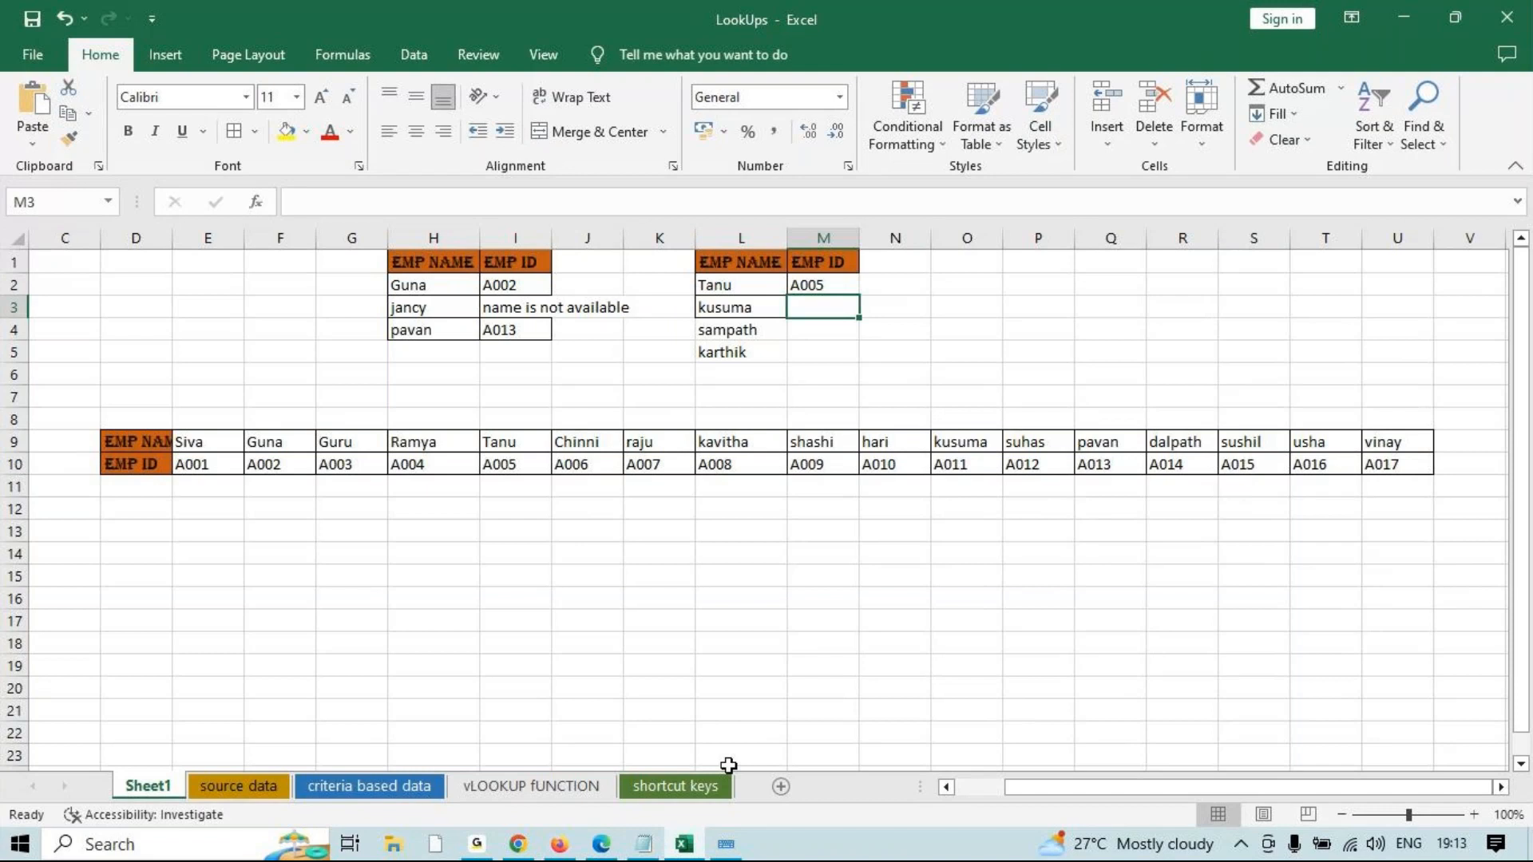
# Fill the employee ID lookup from M2 down through M5.
pyautogui.click(828, 261)
pyautogui.click(831, 285)
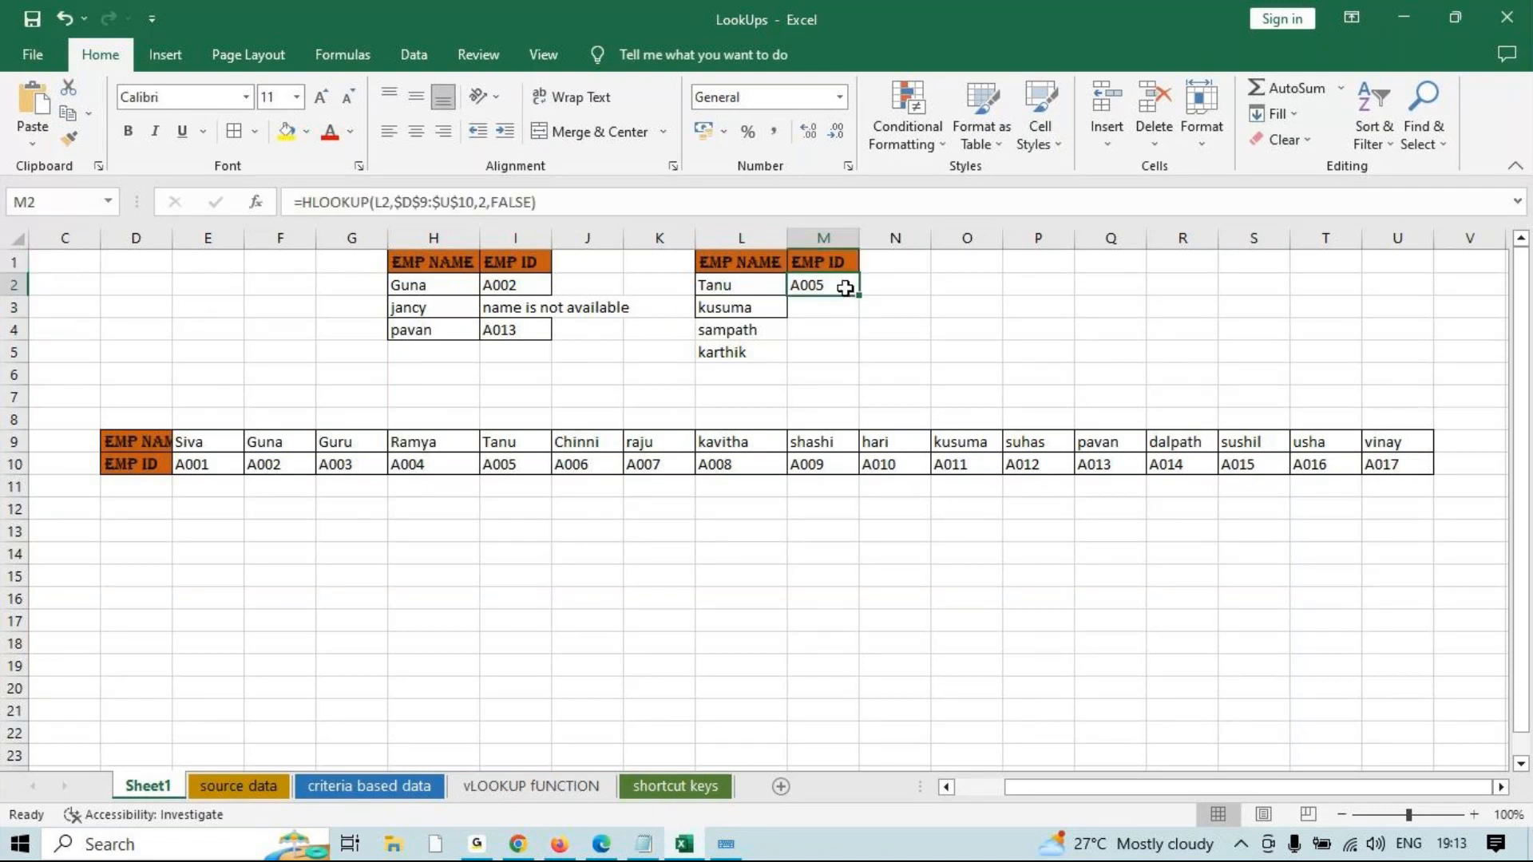
pyautogui.moveTo(864, 312); pyautogui.dragTo(867, 364)
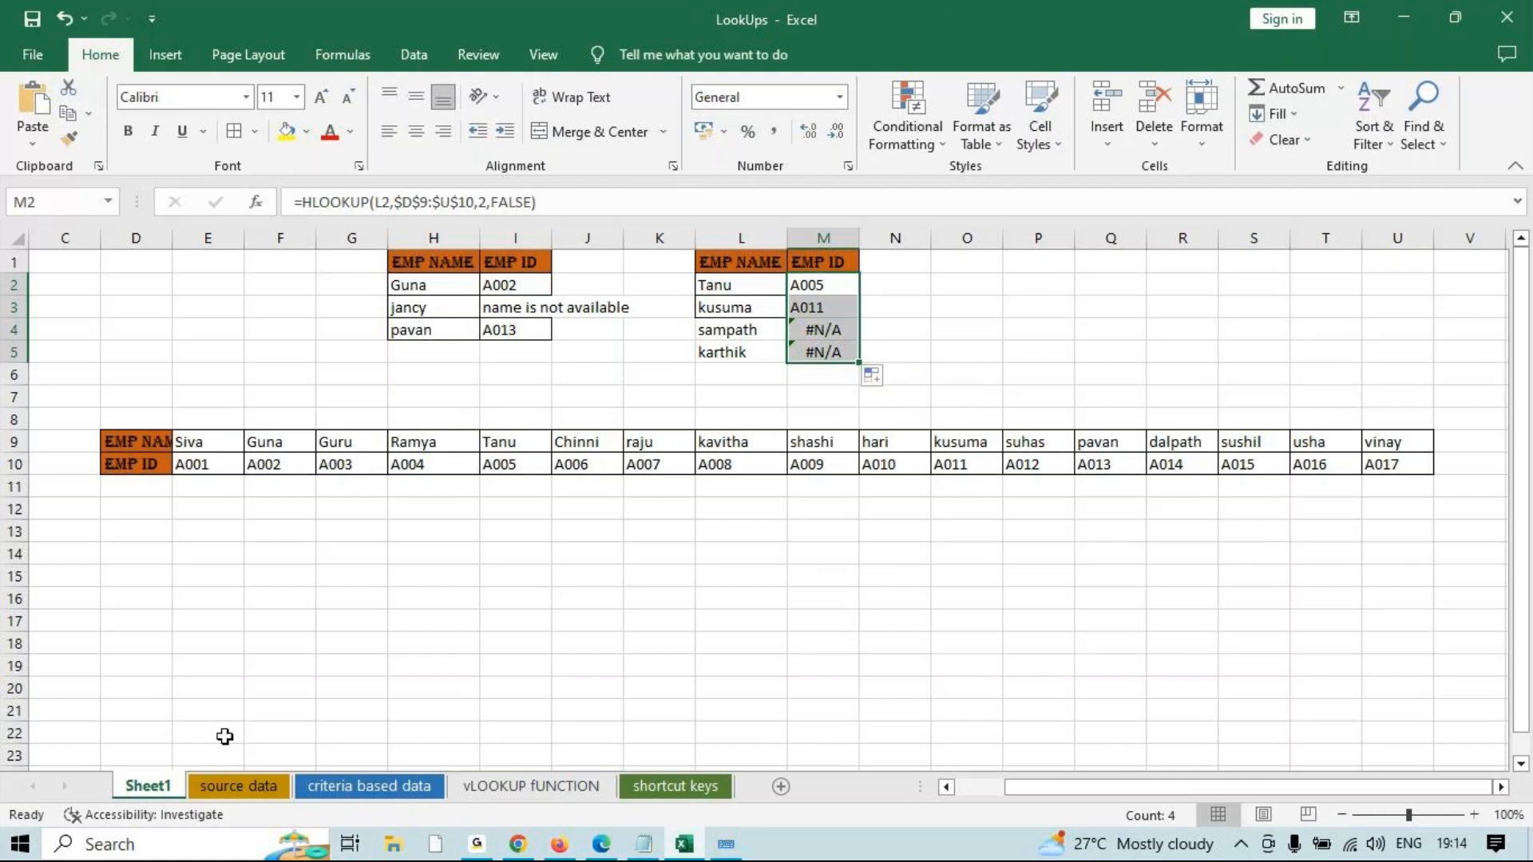
# Open the source data sheet at the Example 1 table, with its grade column and criteria table in view.
pyautogui.click(238, 786)
pyautogui.scroll(20, 397, 740)
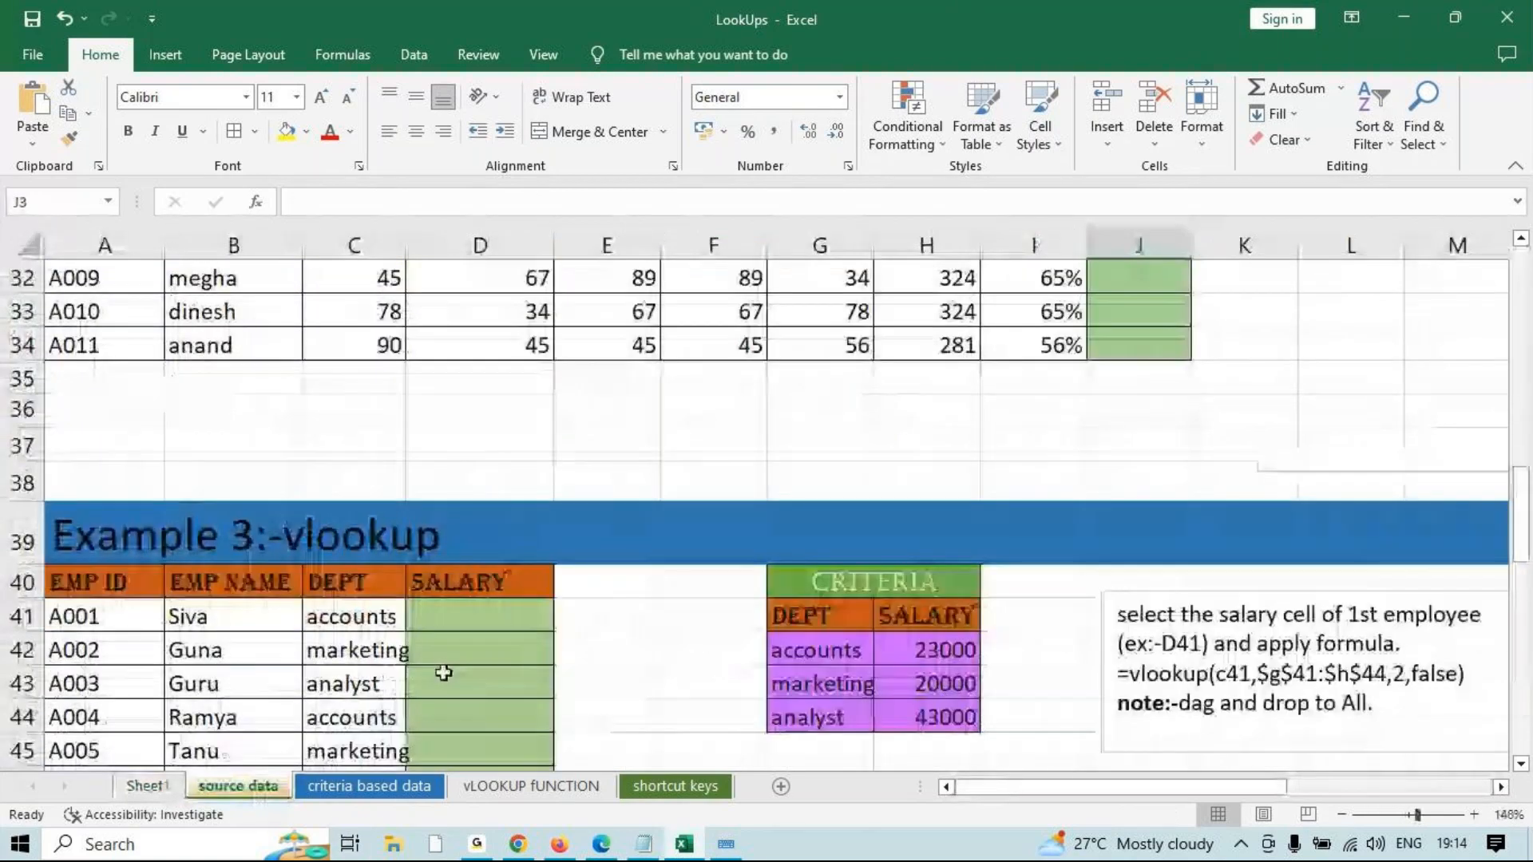
pyautogui.scroll(1, 461, 643)
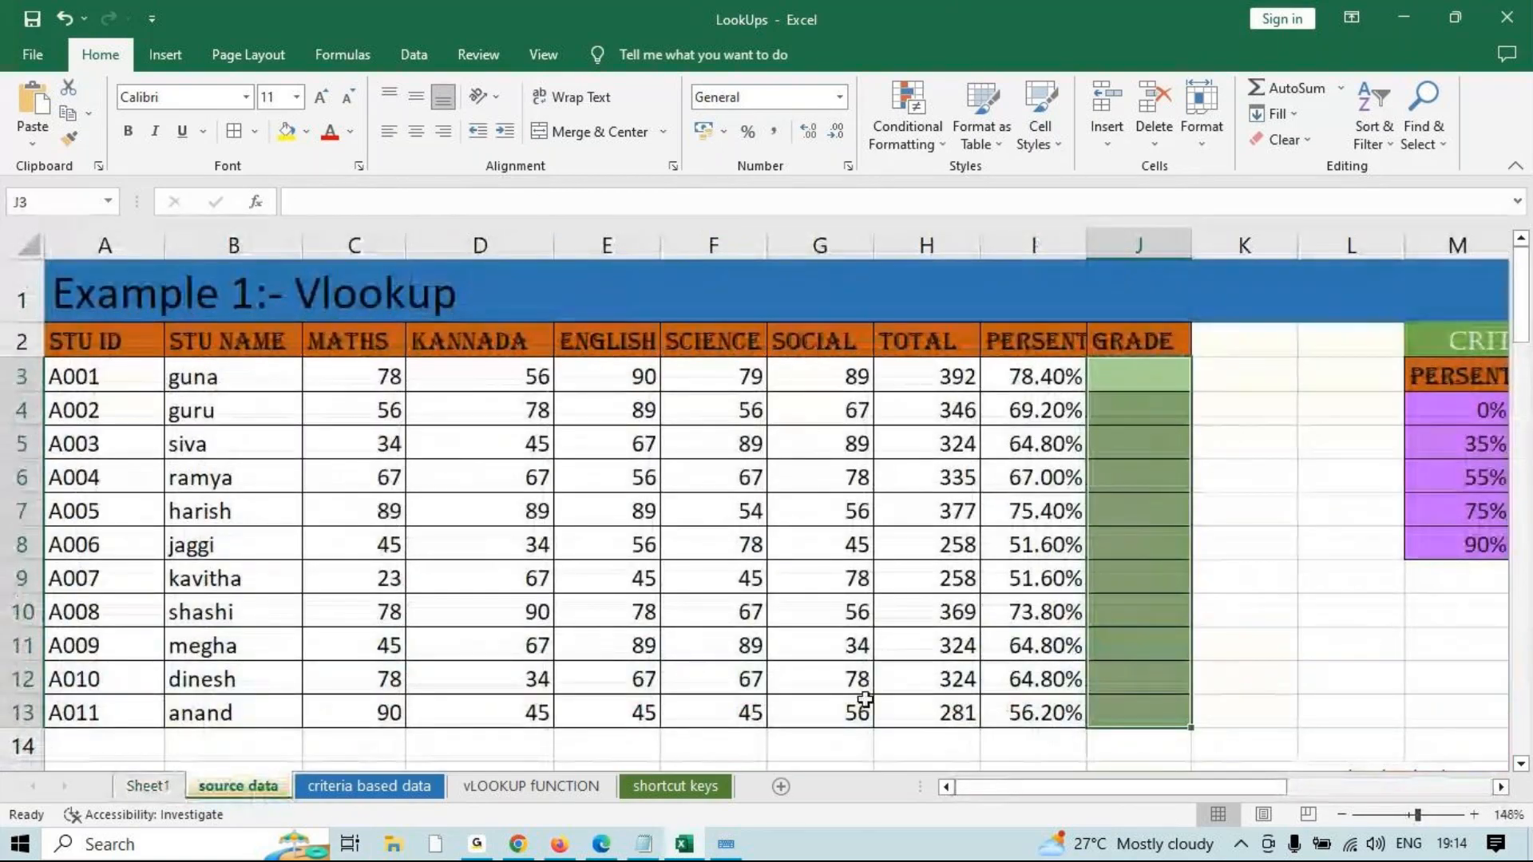
pyautogui.hscroll(3, 1151, 651)
pyautogui.click(795, 369)
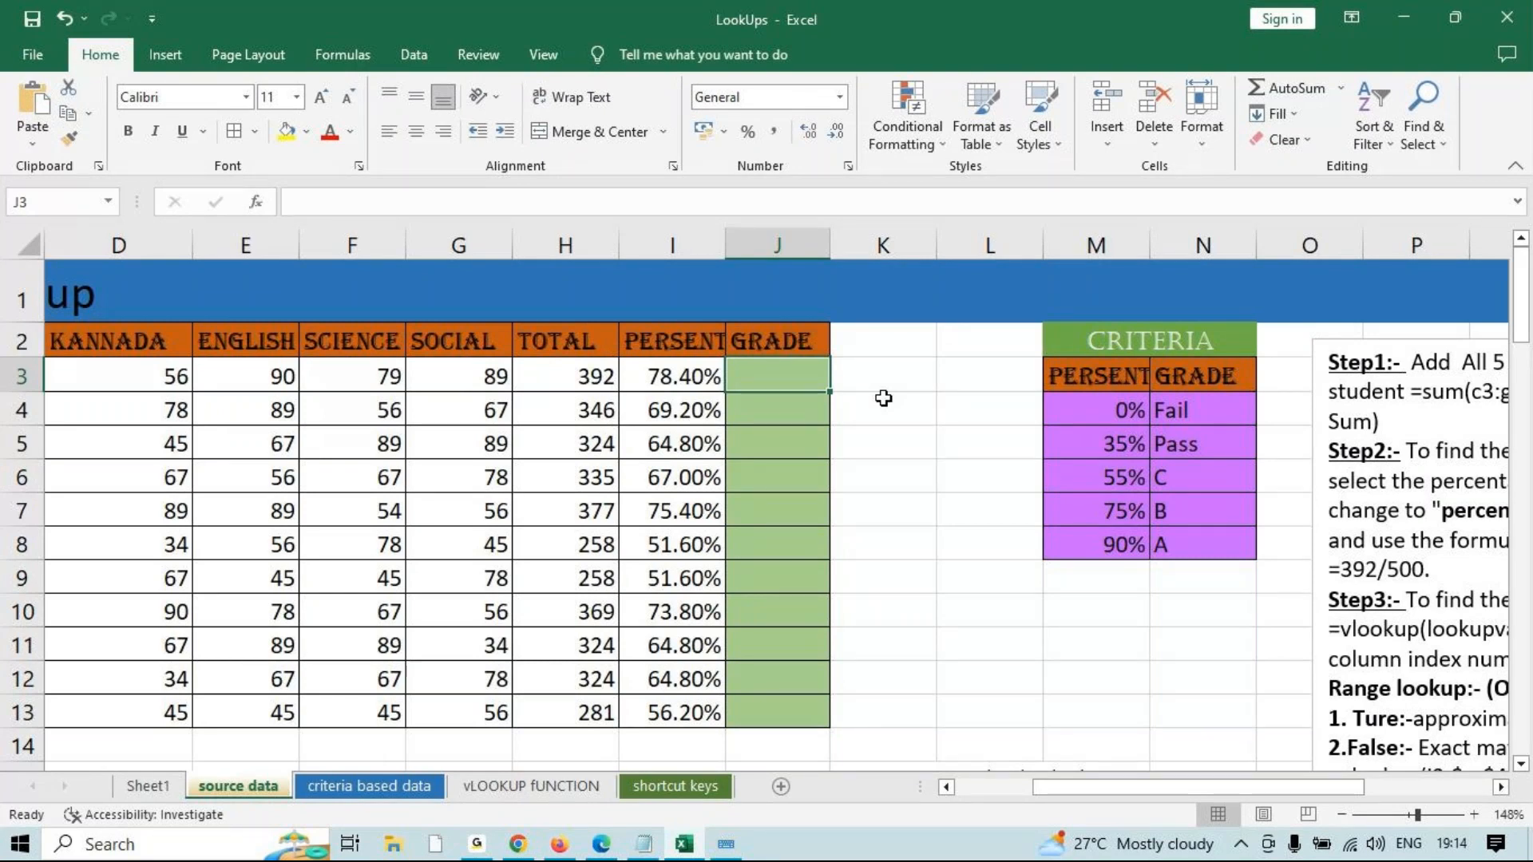
pyautogui.write('=IF(')
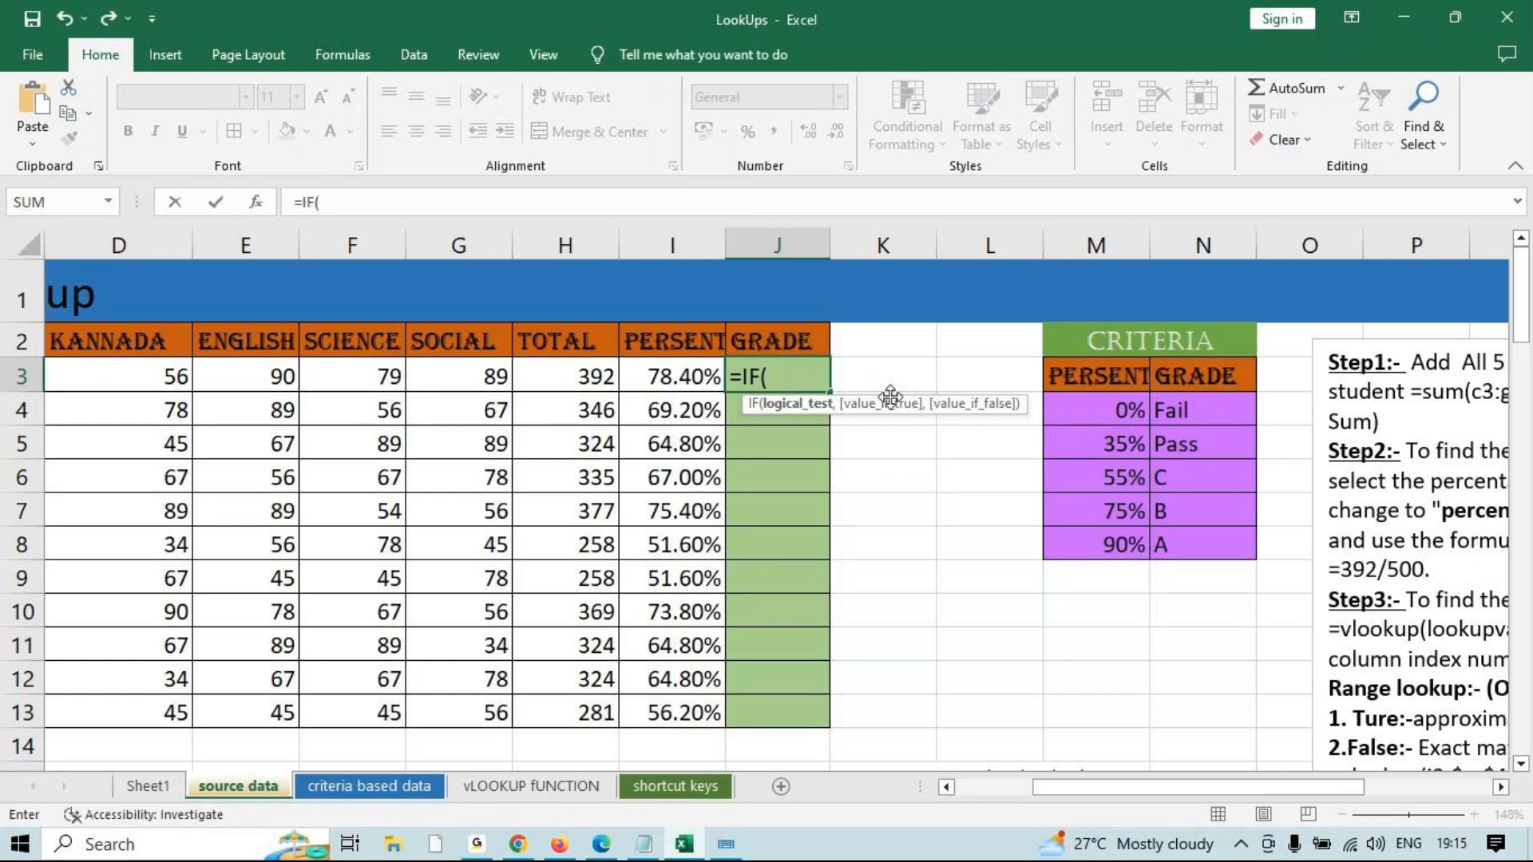
pyautogui.press('BackSpace')
pyautogui.press('BackSpace')
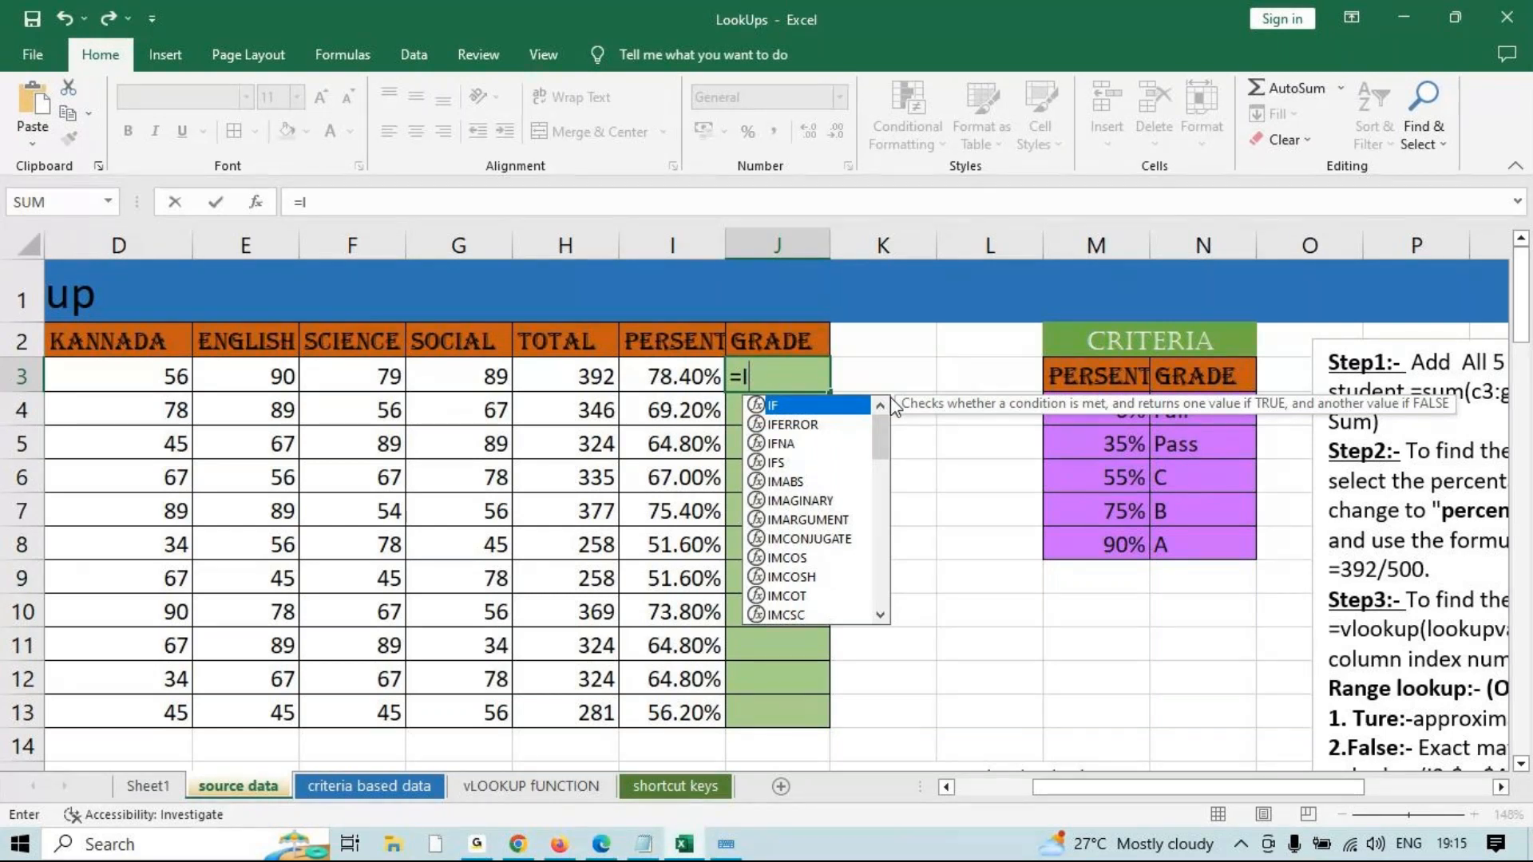
pyautogui.press('BackSpace')
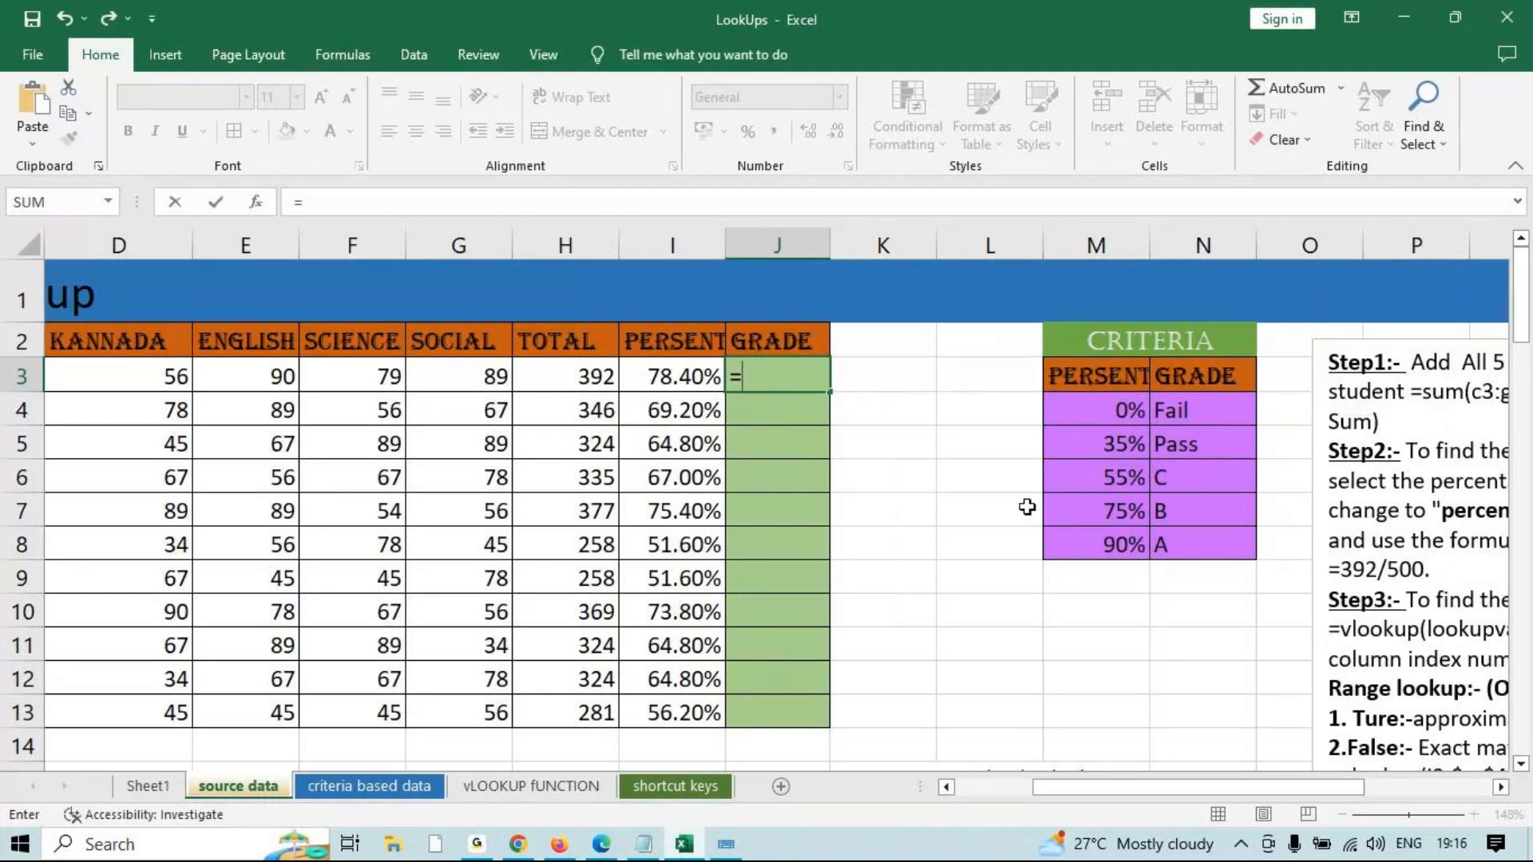
pyautogui.click(470, 840)
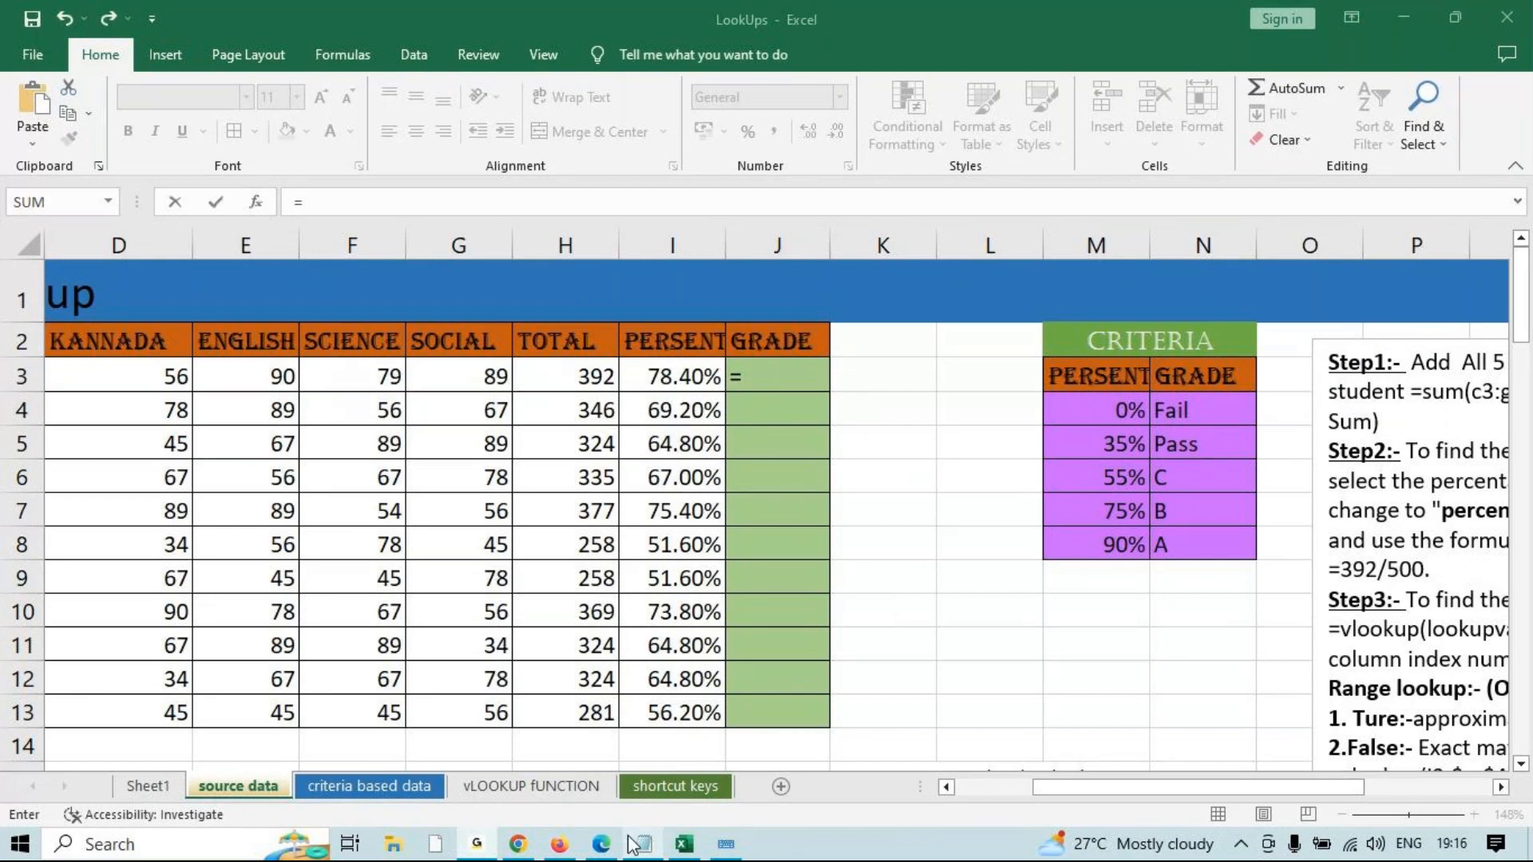
pyautogui.moveTo(627, 836)
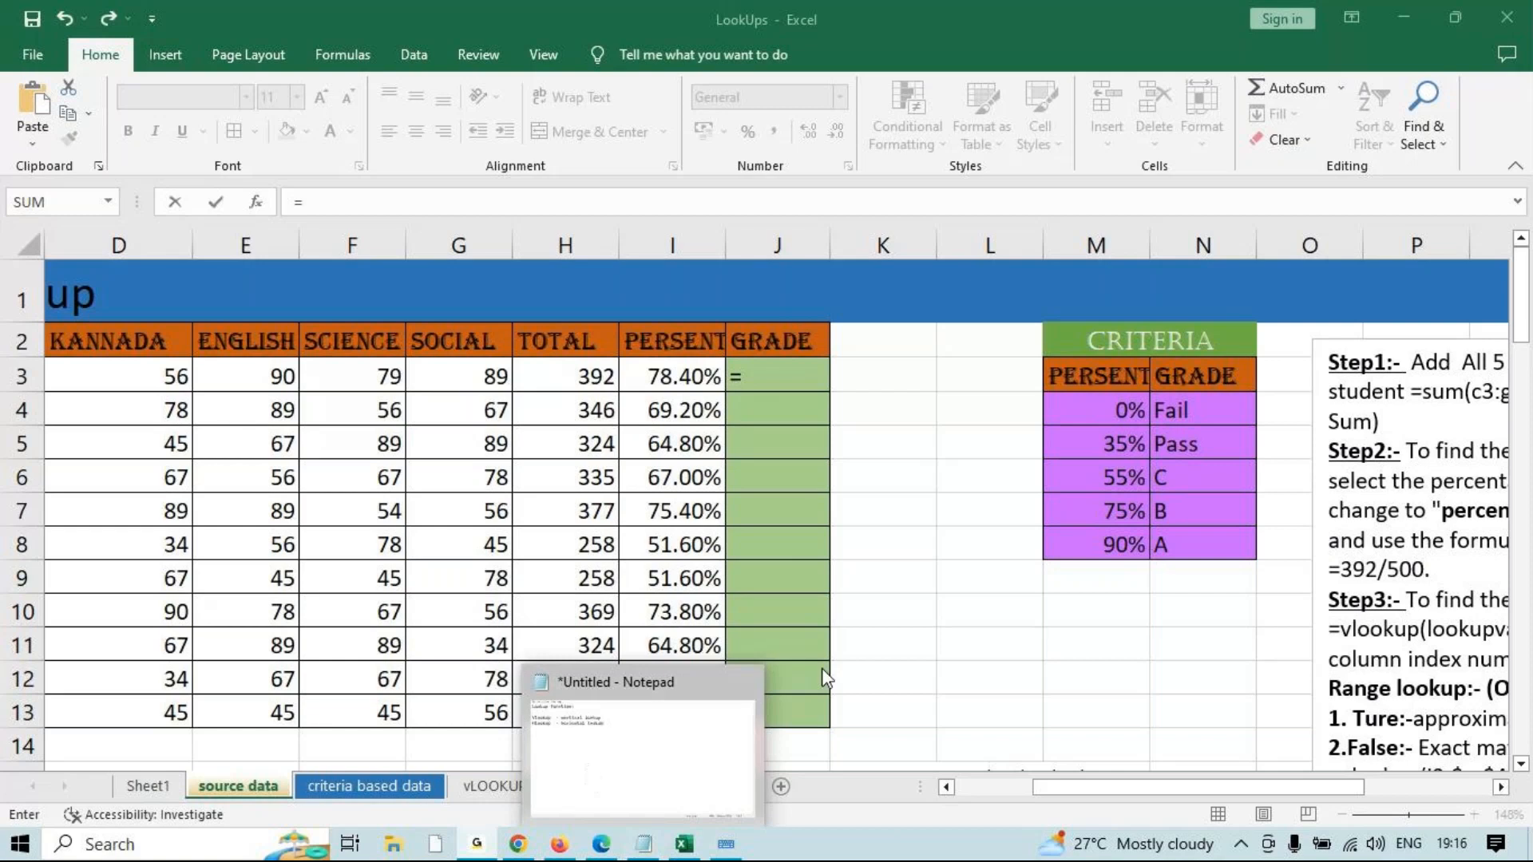
pyautogui.click(684, 843)
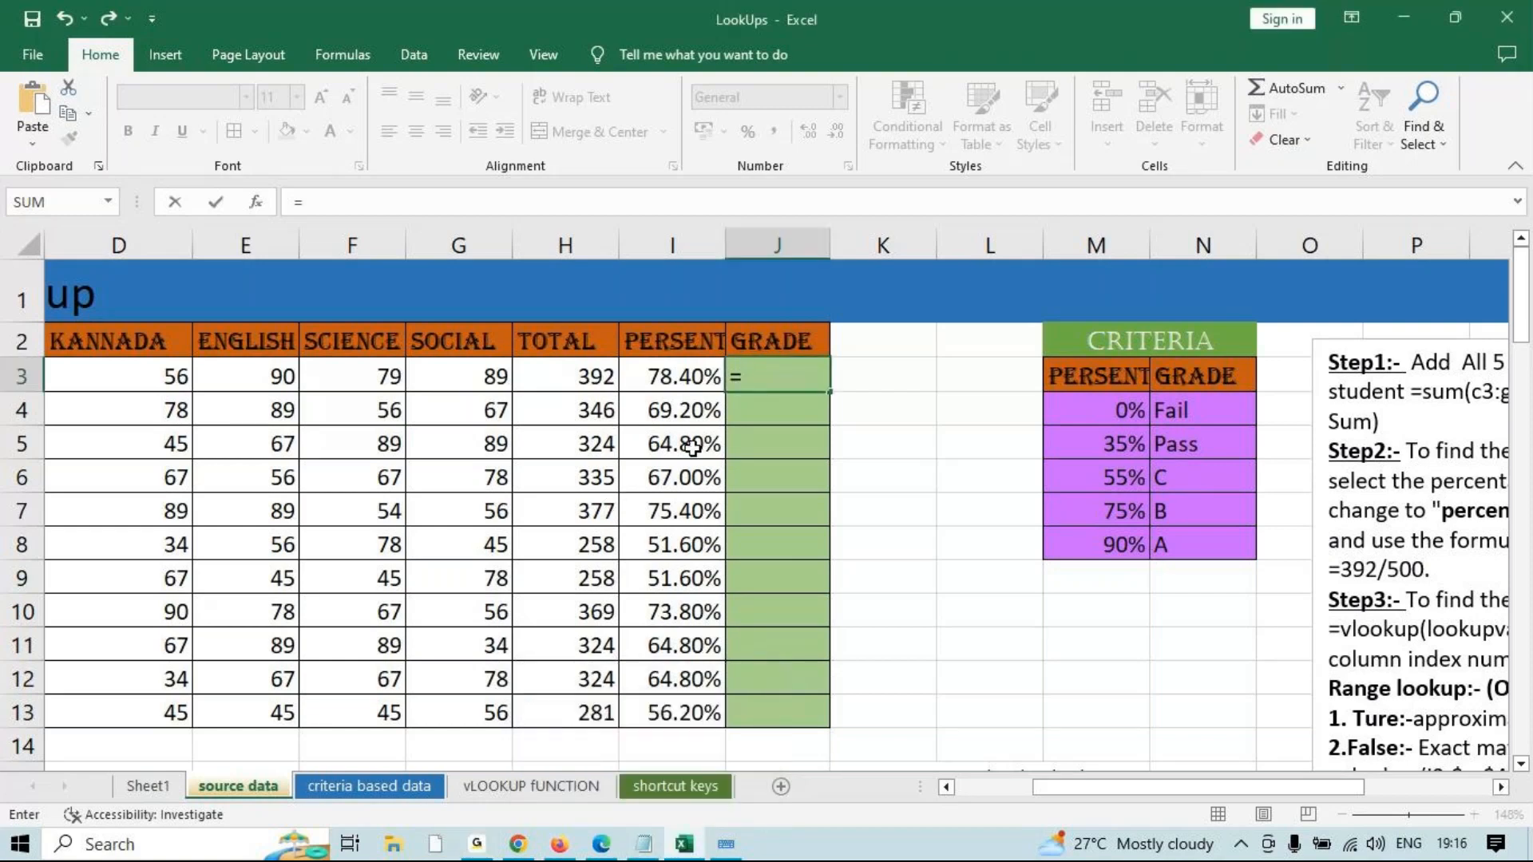
pyautogui.press('Escape')
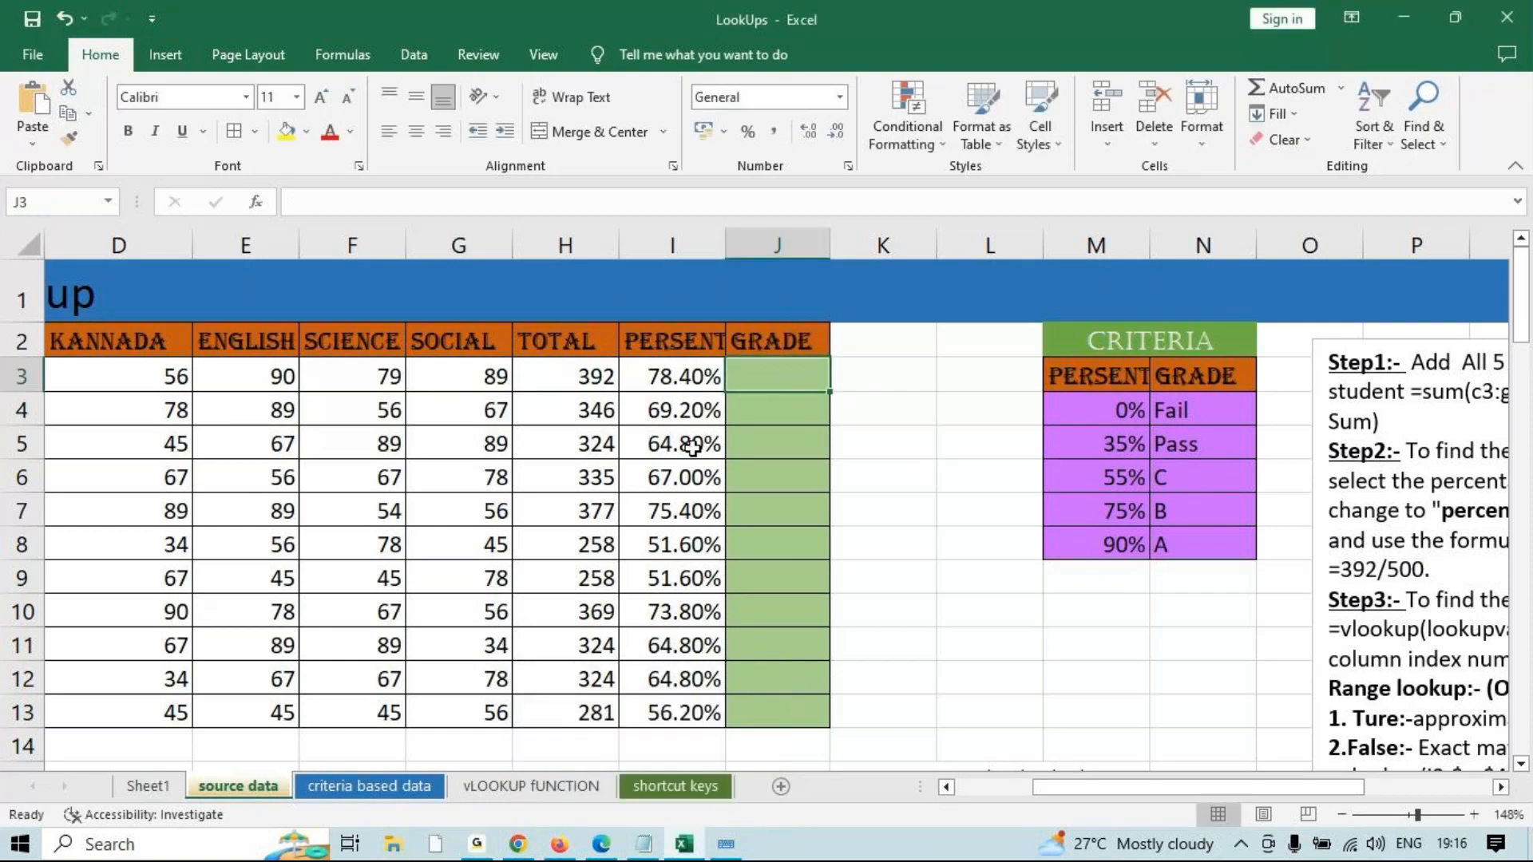
pyautogui.moveTo(759, 349); pyautogui.dragTo(778, 712)
pyautogui.moveTo(689, 336); pyautogui.dragTo(679, 409)
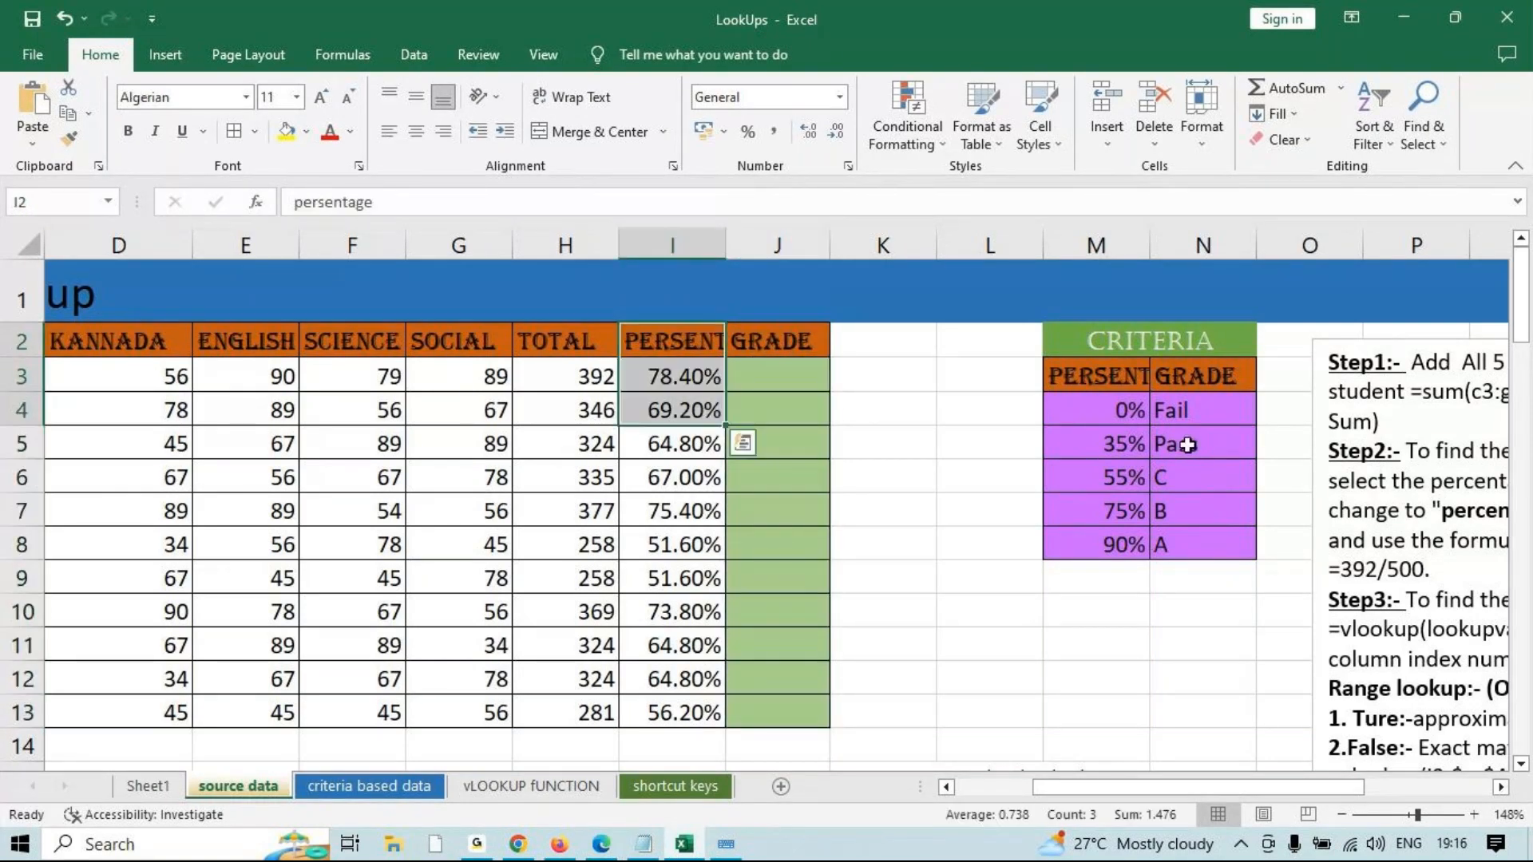
pyautogui.click(1080, 409)
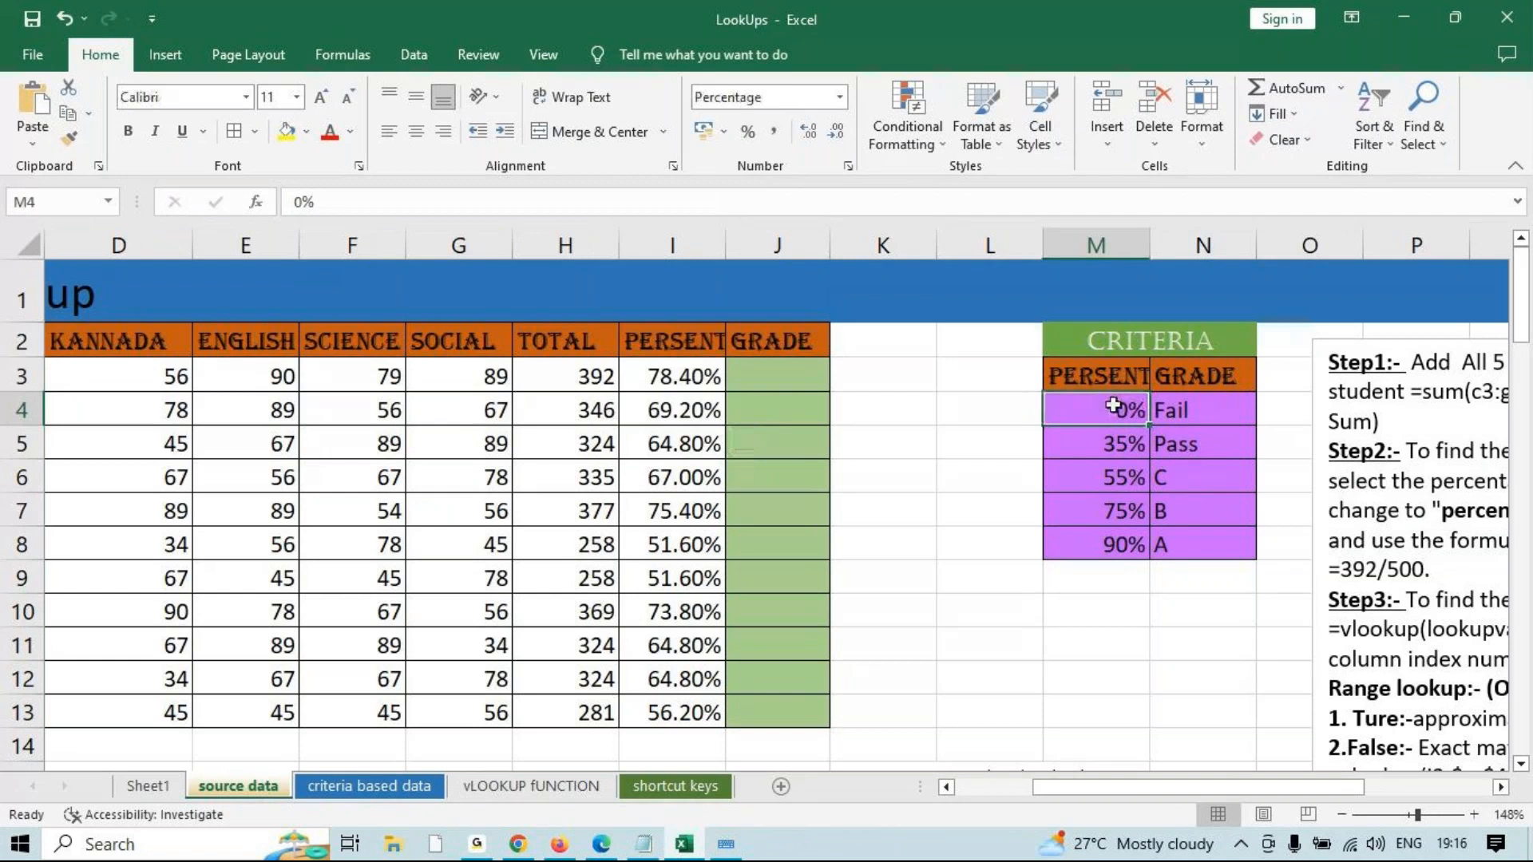
# Examine the percentage criteria in M4:N8 alongside the student percentages in column I and the empty grade column.
pyautogui.press('Return')
pyautogui.press('Return')
pyautogui.press('Tab')
pyautogui.press('Return')
pyautogui.press('Tab')
pyautogui.click(1187, 550)
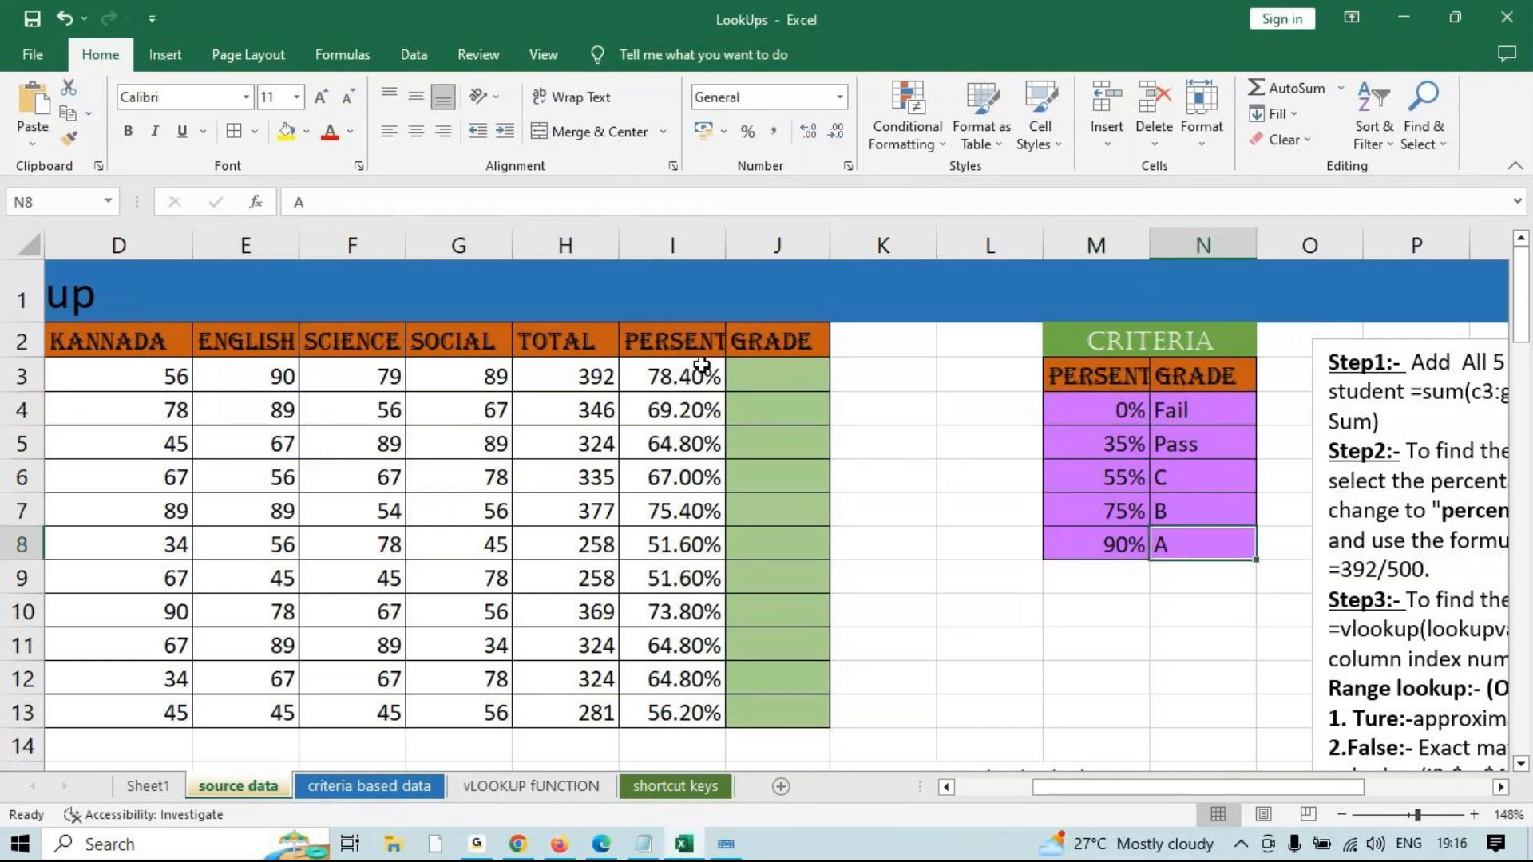
pyautogui.moveTo(797, 369); pyautogui.dragTo(786, 679)
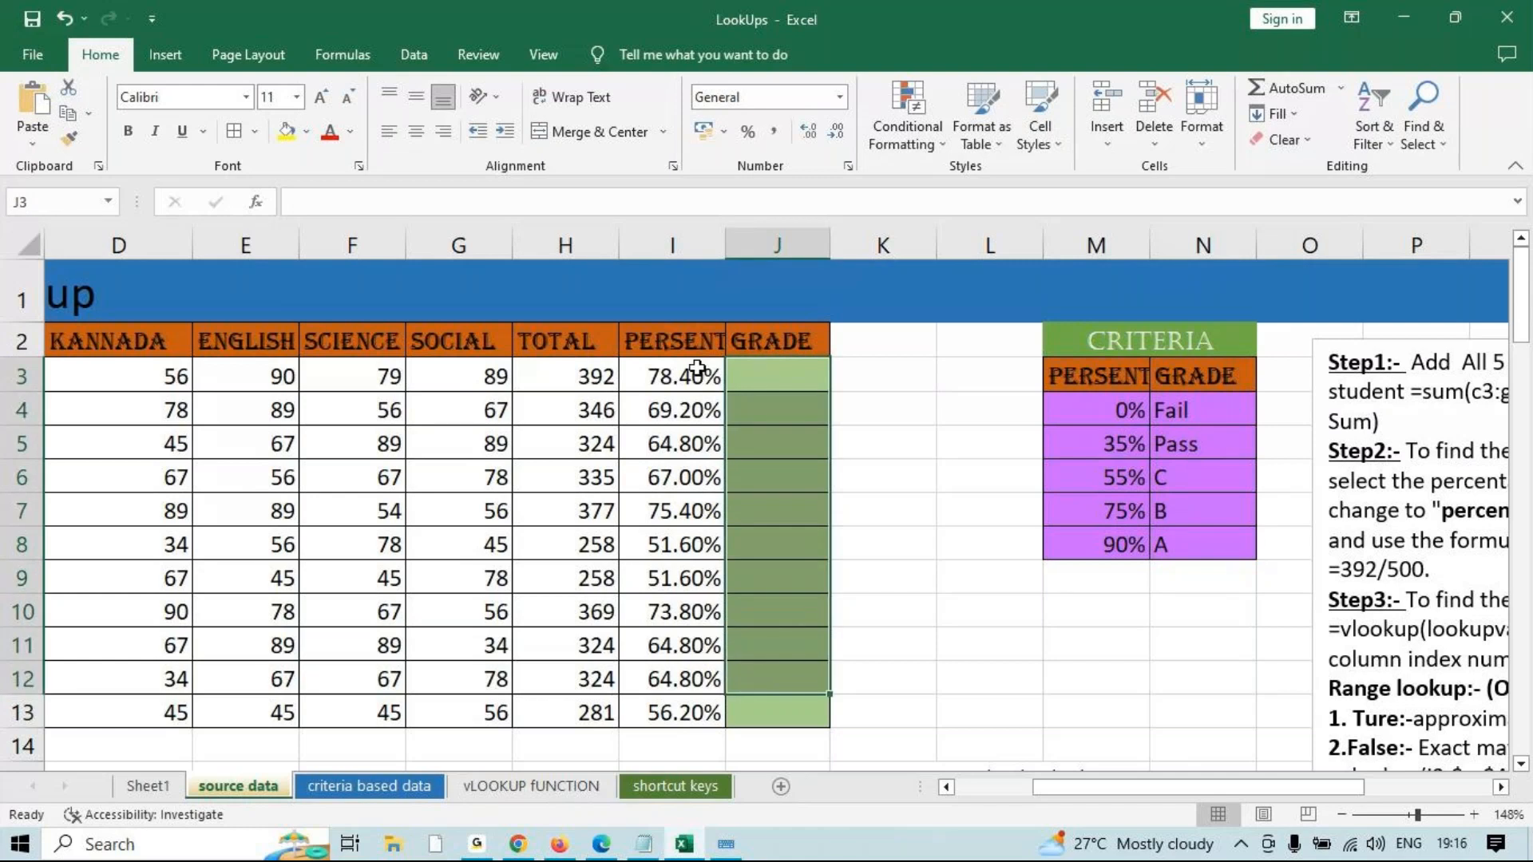
pyautogui.moveTo(697, 367); pyautogui.dragTo(684, 477)
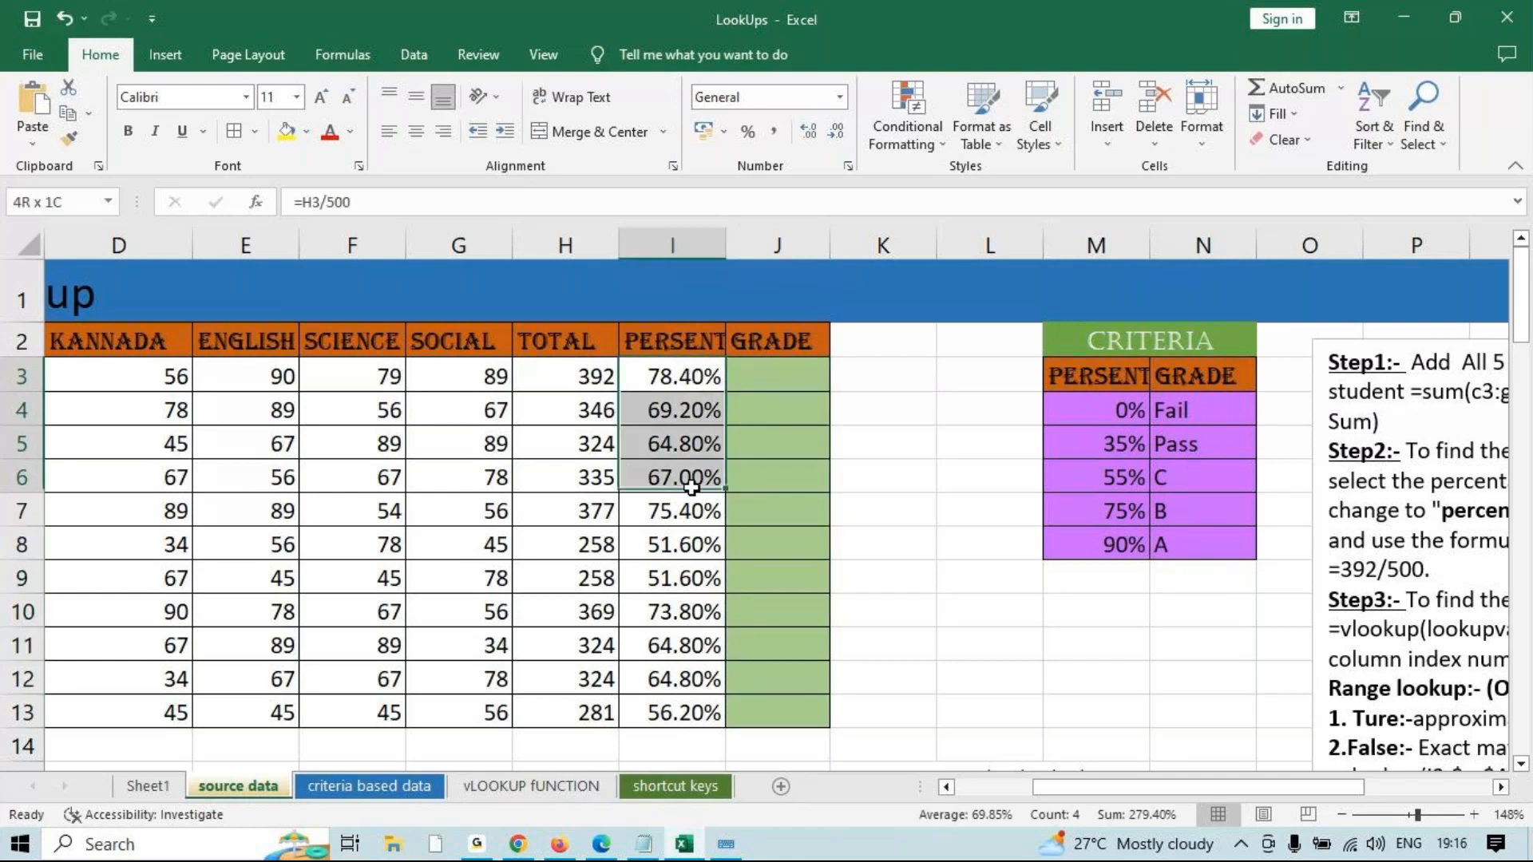
# Start a VLOOKUP in J3 with I3 as the lookup value and the absolute range $M$4:$N$8 as the table array.
pyautogui.click(749, 362)
pyautogui.write('=')
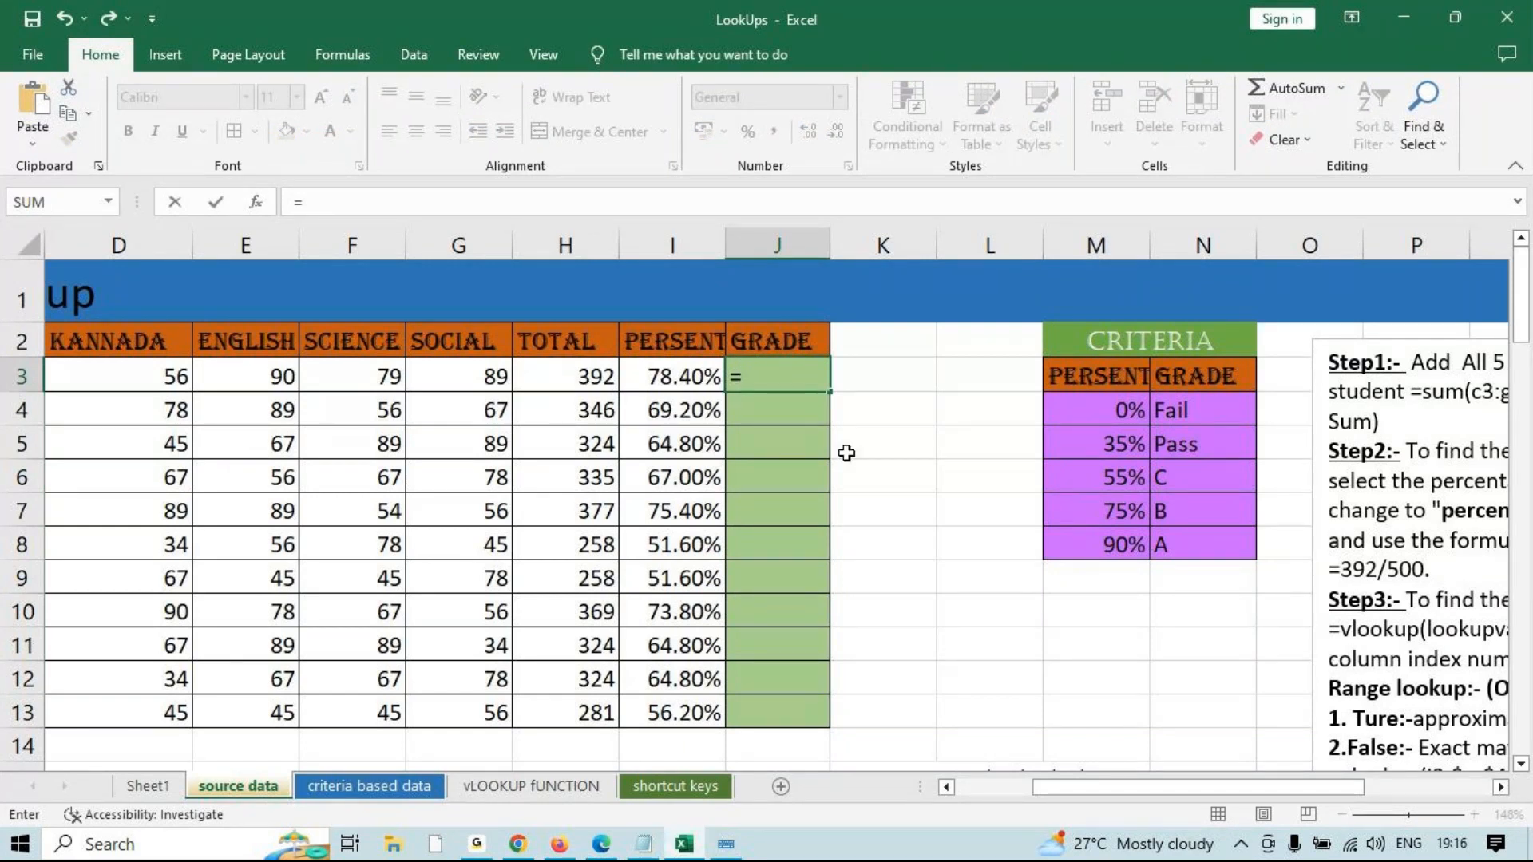
pyautogui.write('vlo')
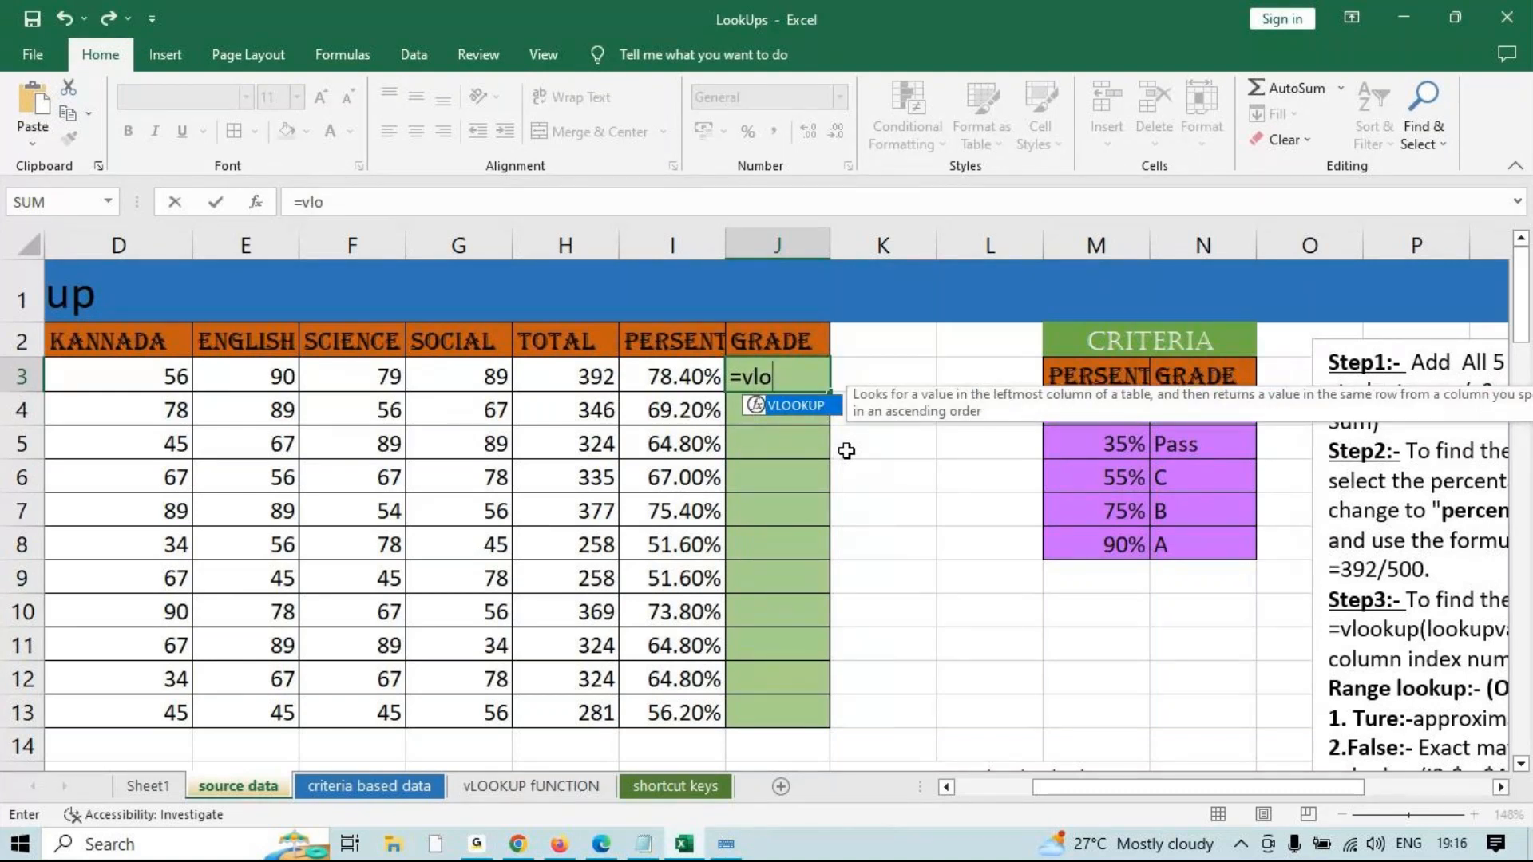
pyautogui.press('Tab')
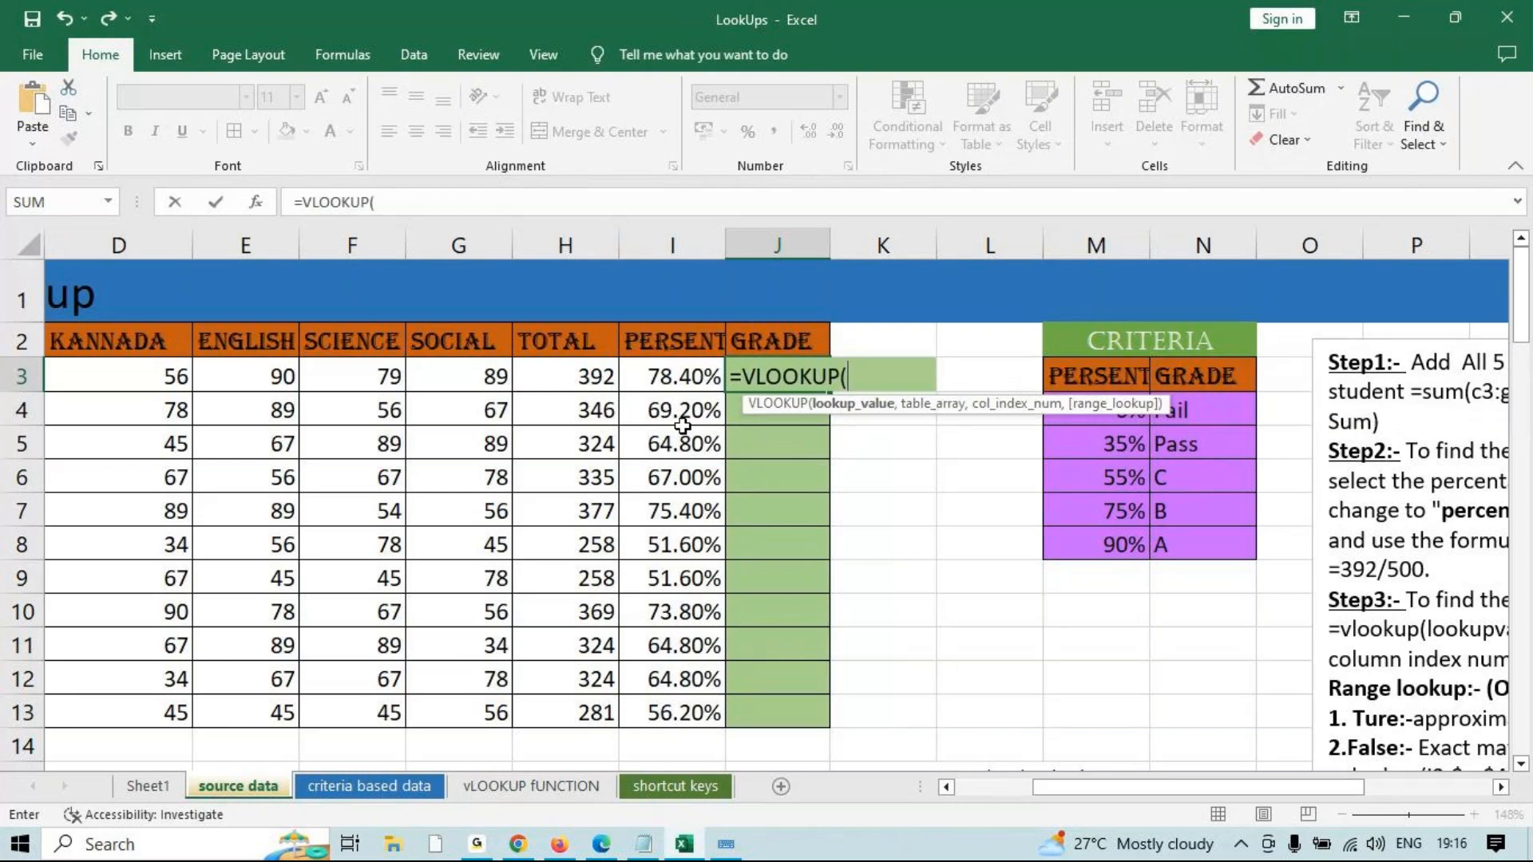
pyautogui.click(690, 380)
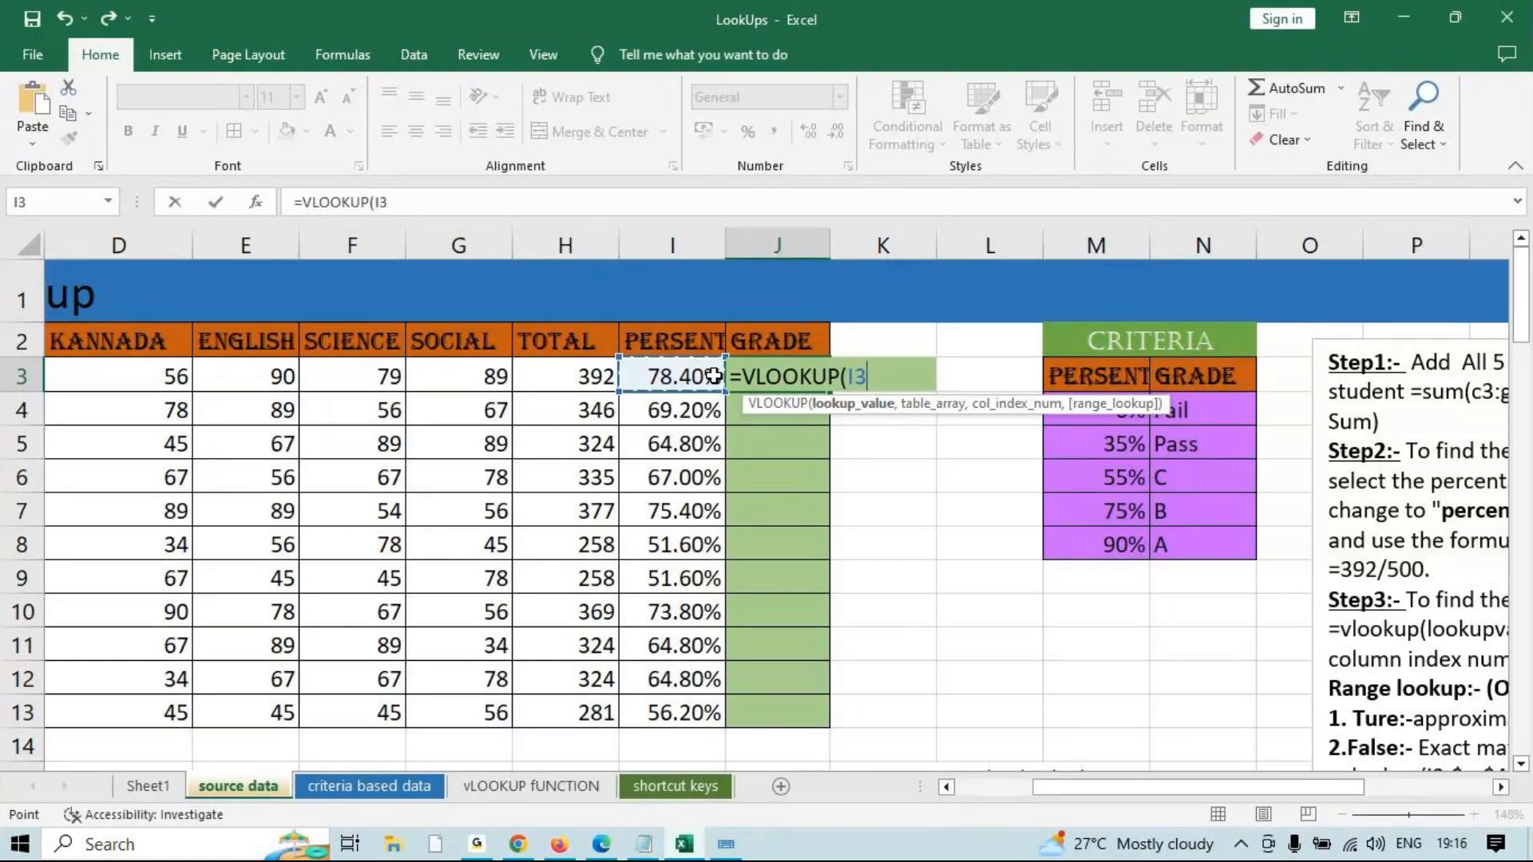
pyautogui.write(',')
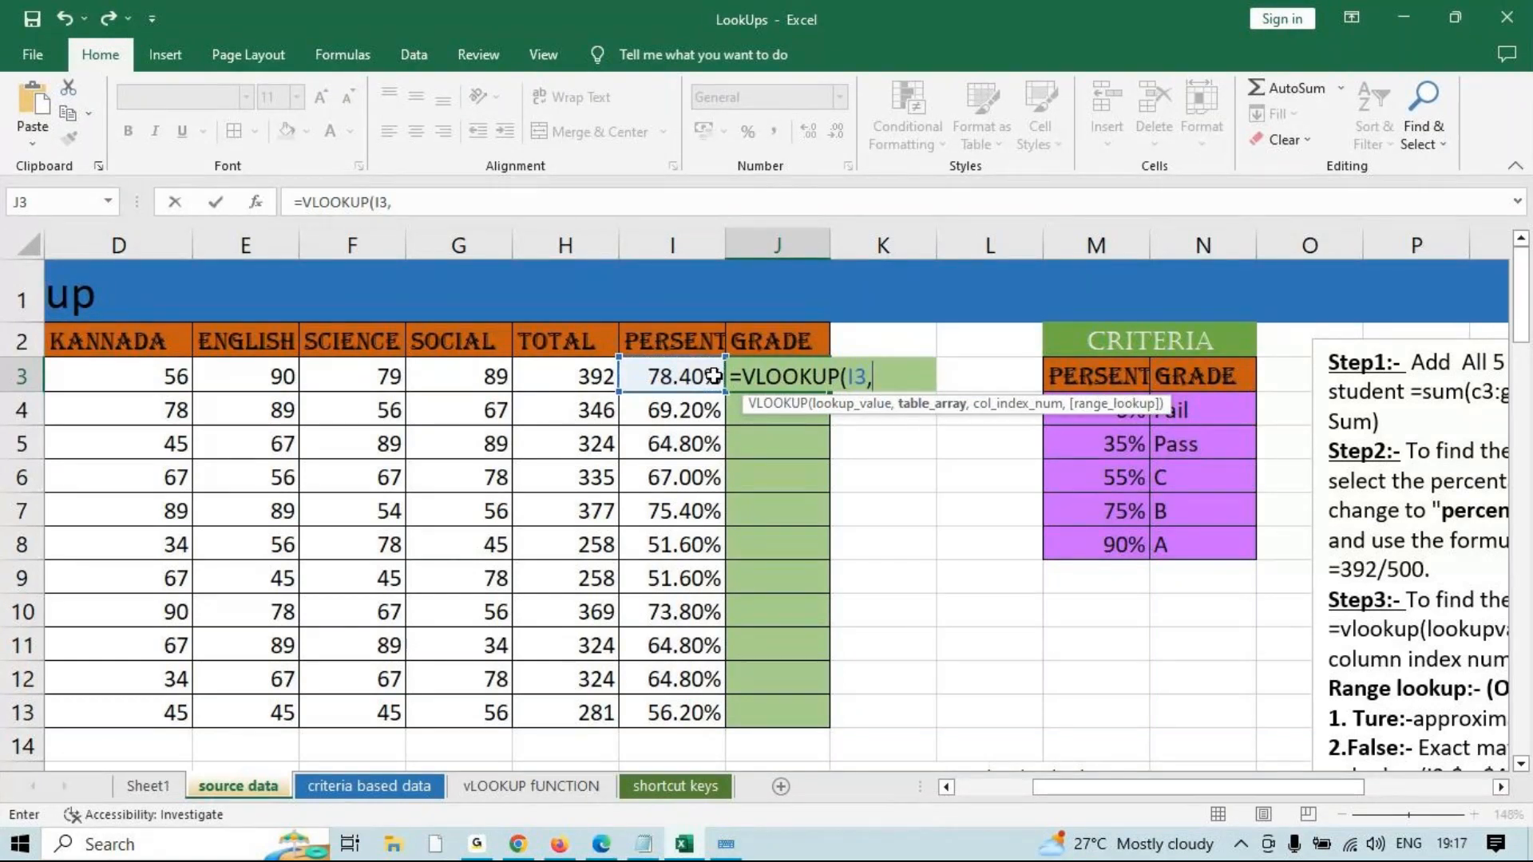
pyautogui.moveTo(718, 403); pyautogui.dragTo(666, 286)
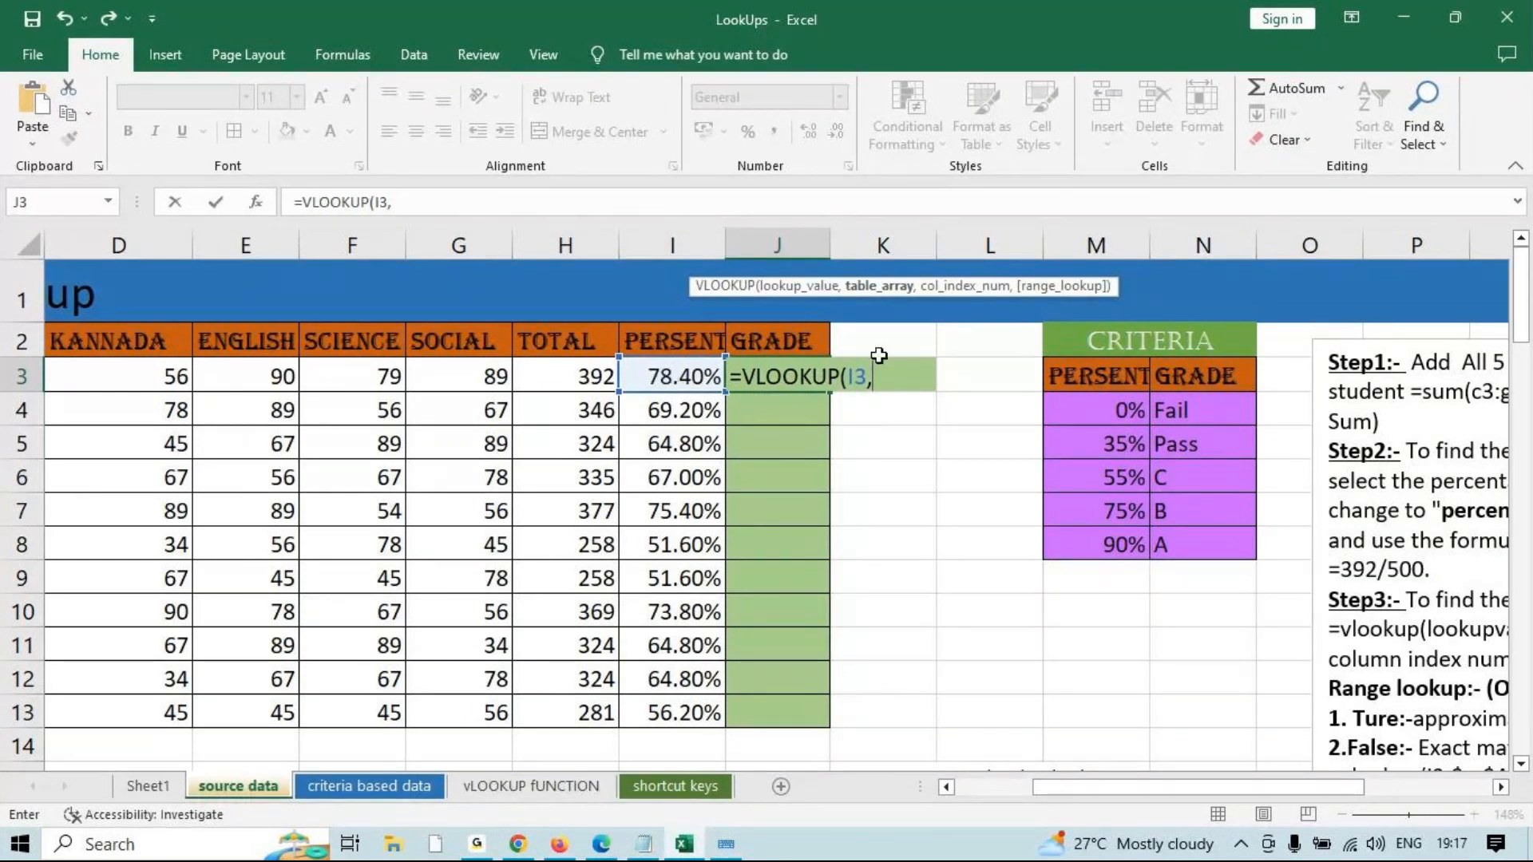
pyautogui.moveTo(1109, 403); pyautogui.dragTo(1181, 557)
pyautogui.press('F4')
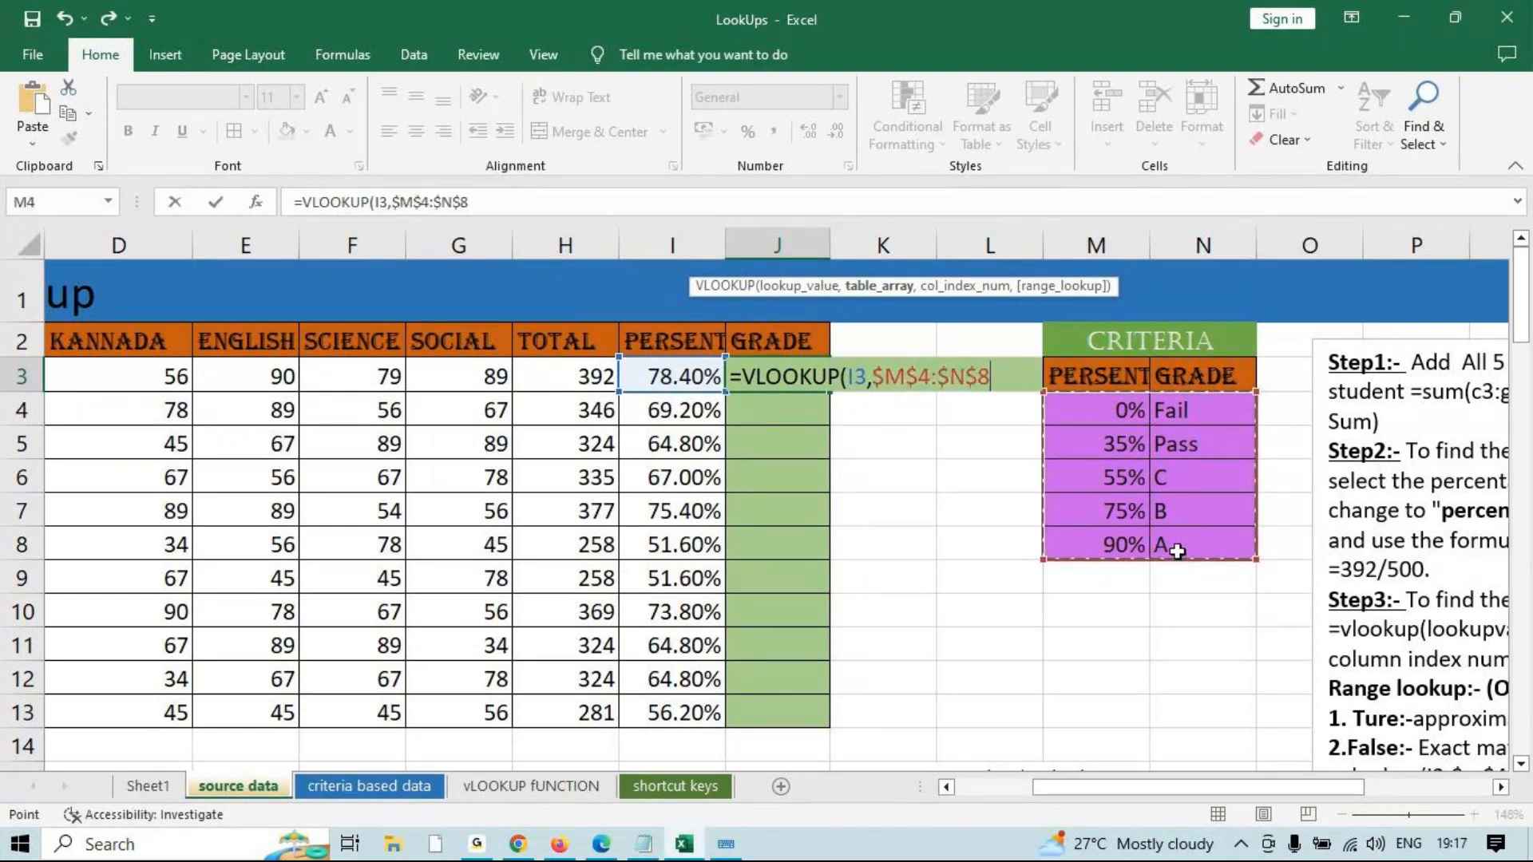
# Complete the J3 formula with column index 2 and TRUE for approximate match, and fill it down through J13.
pyautogui.write(',')
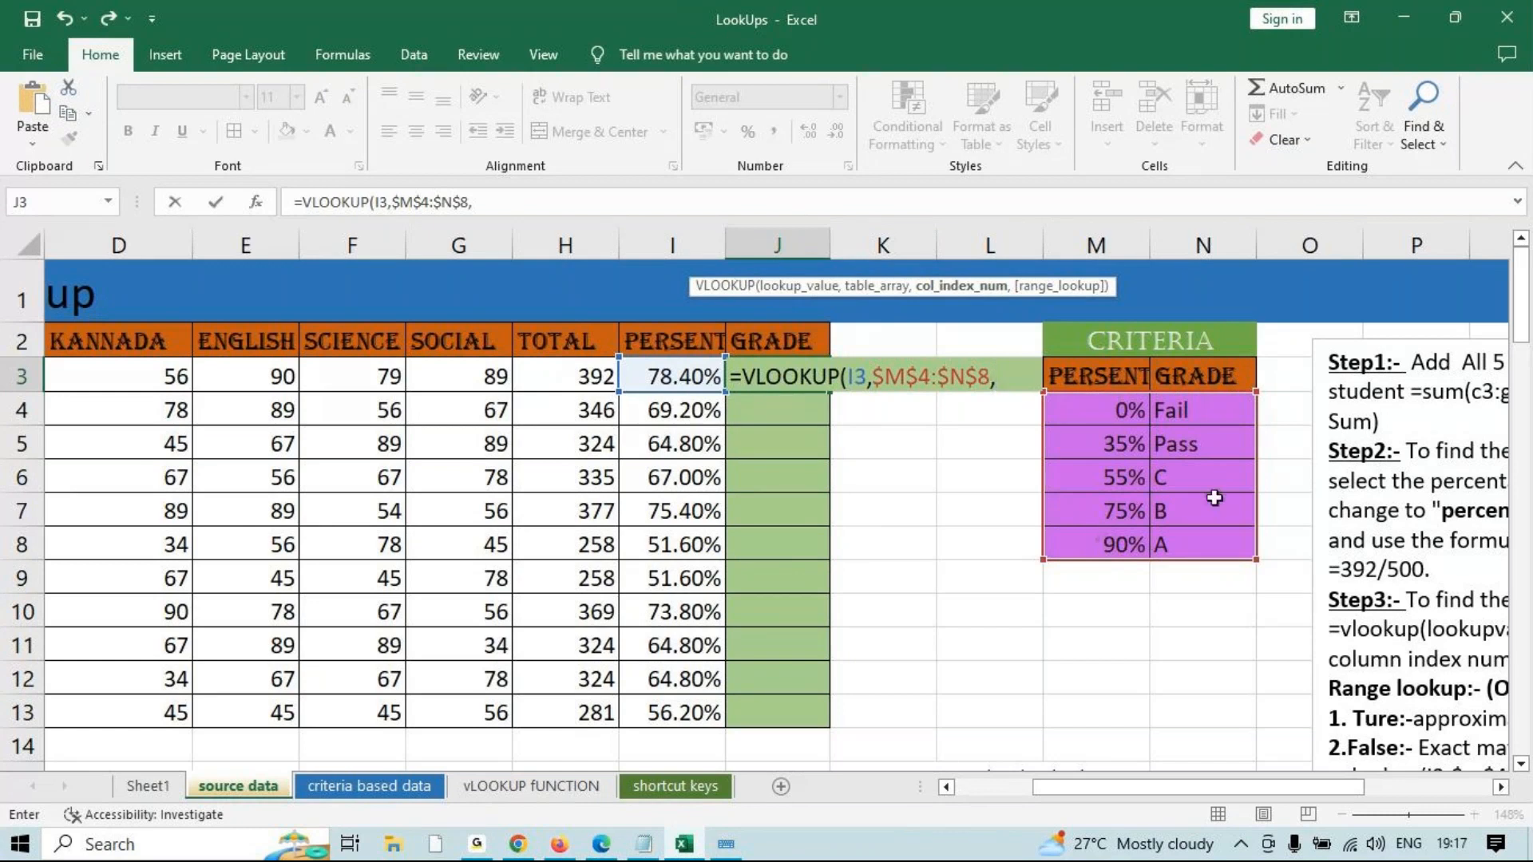
pyautogui.write('2,')
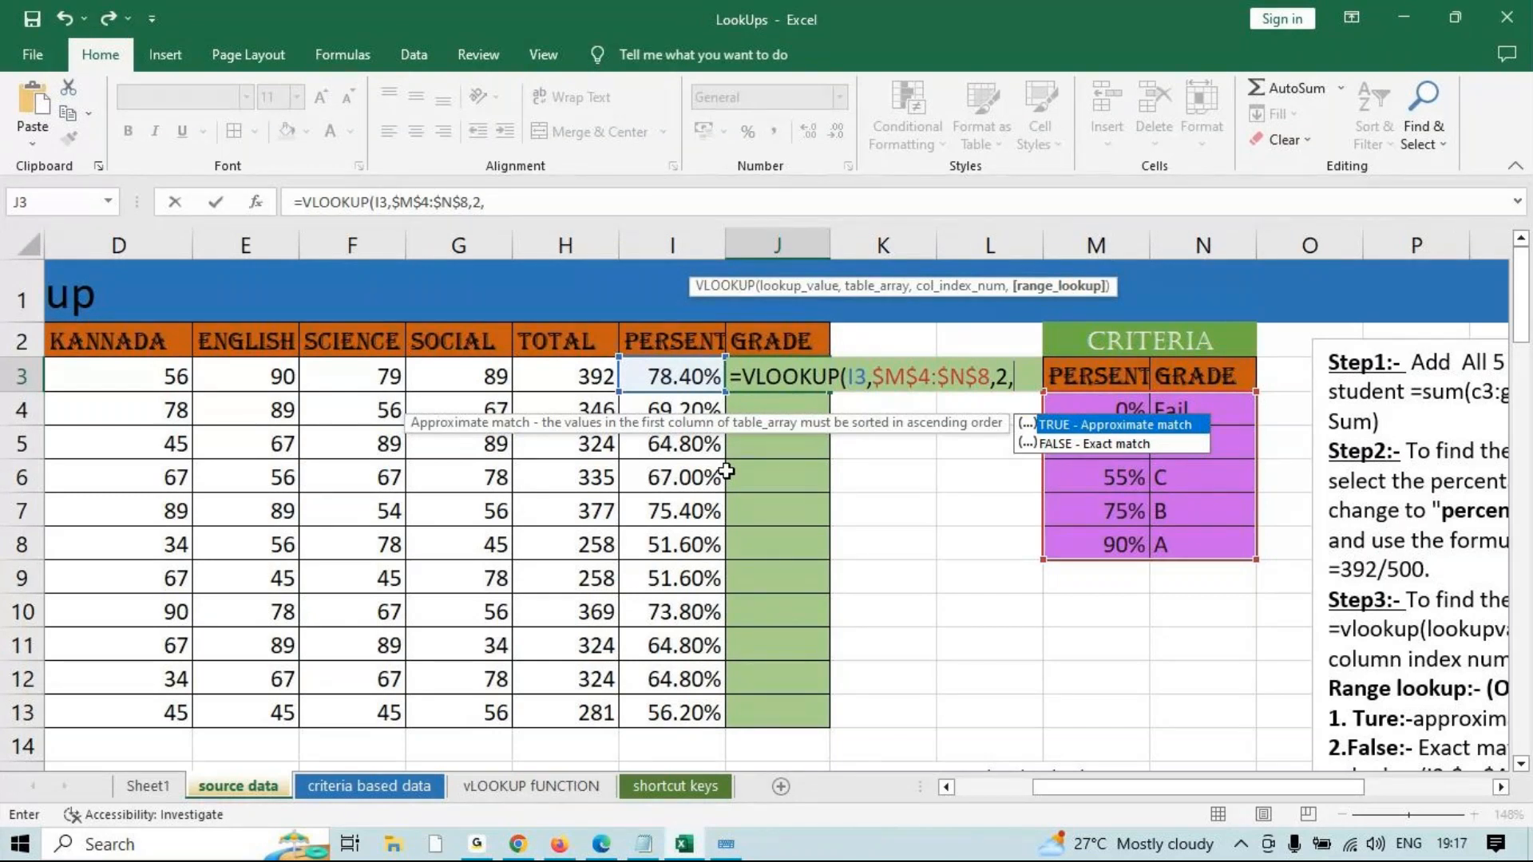
pyautogui.press('Tab')
pyautogui.write(')')
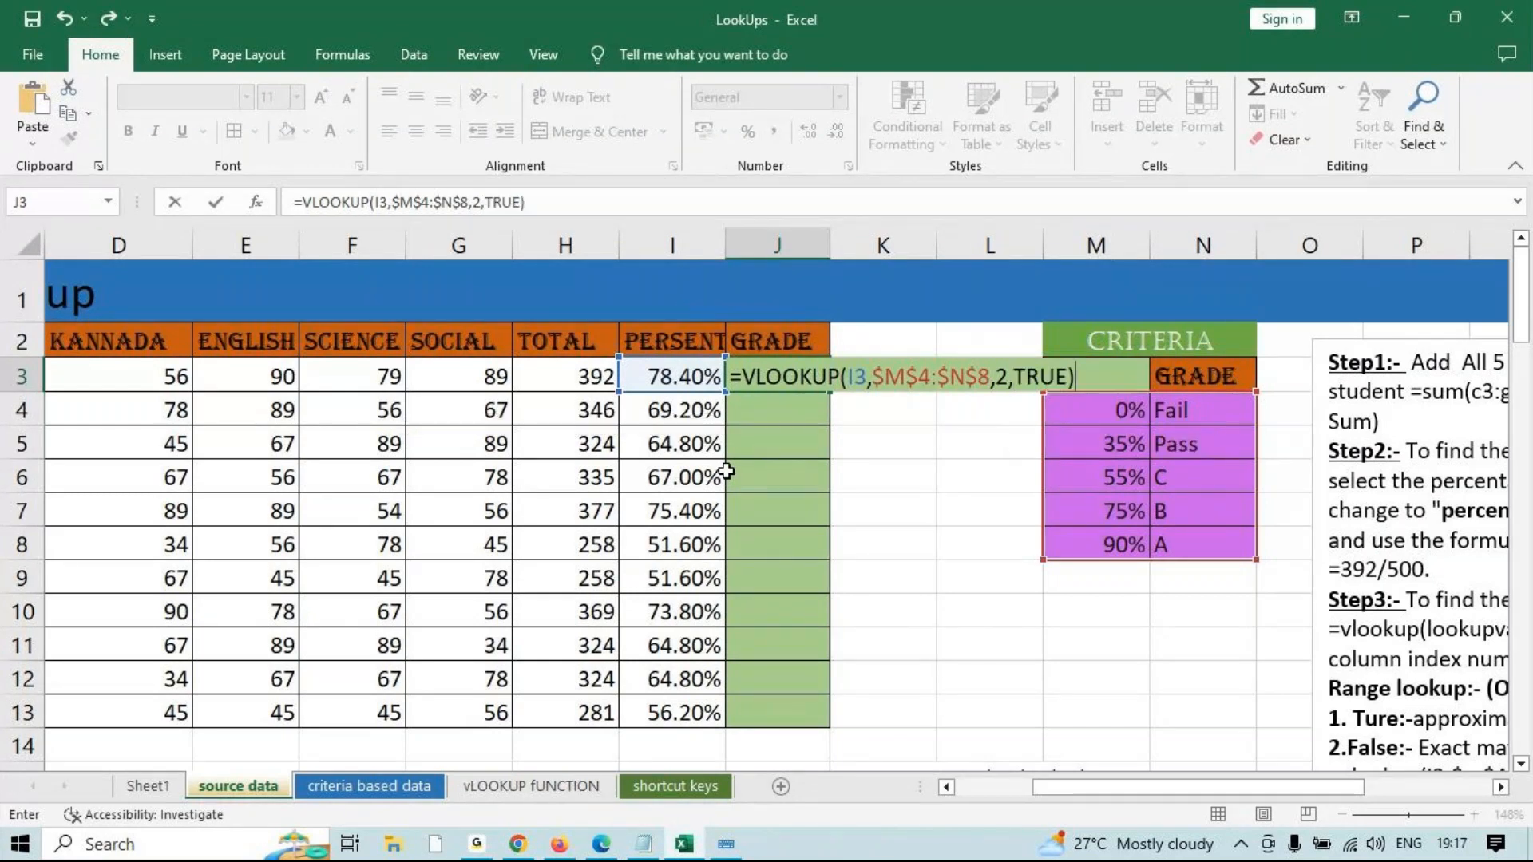
pyautogui.press('Return')
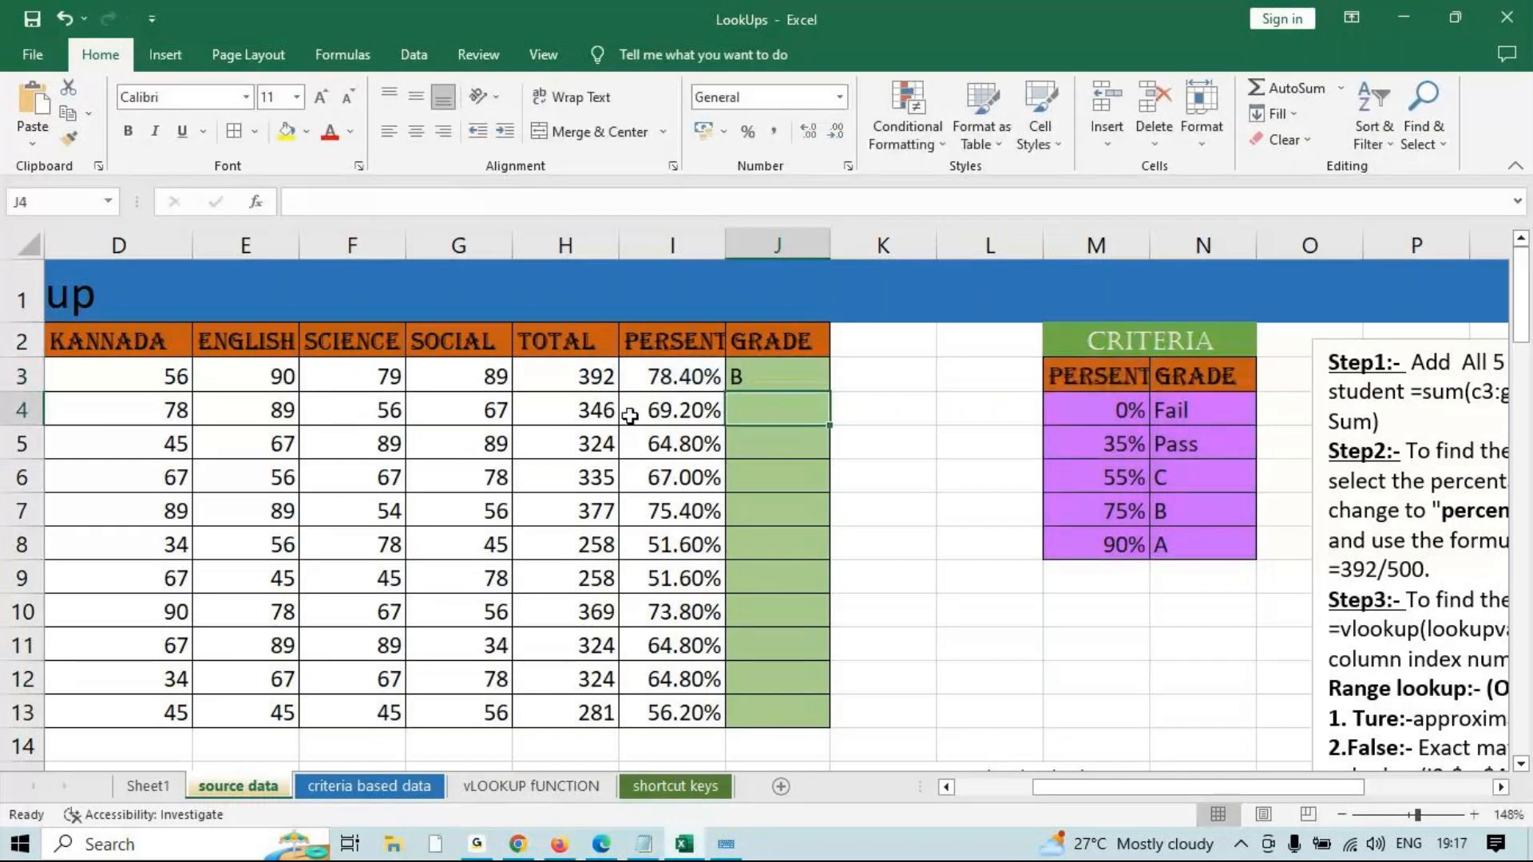
pyautogui.click(766, 374)
pyautogui.moveTo(830, 400); pyautogui.dragTo(794, 718)
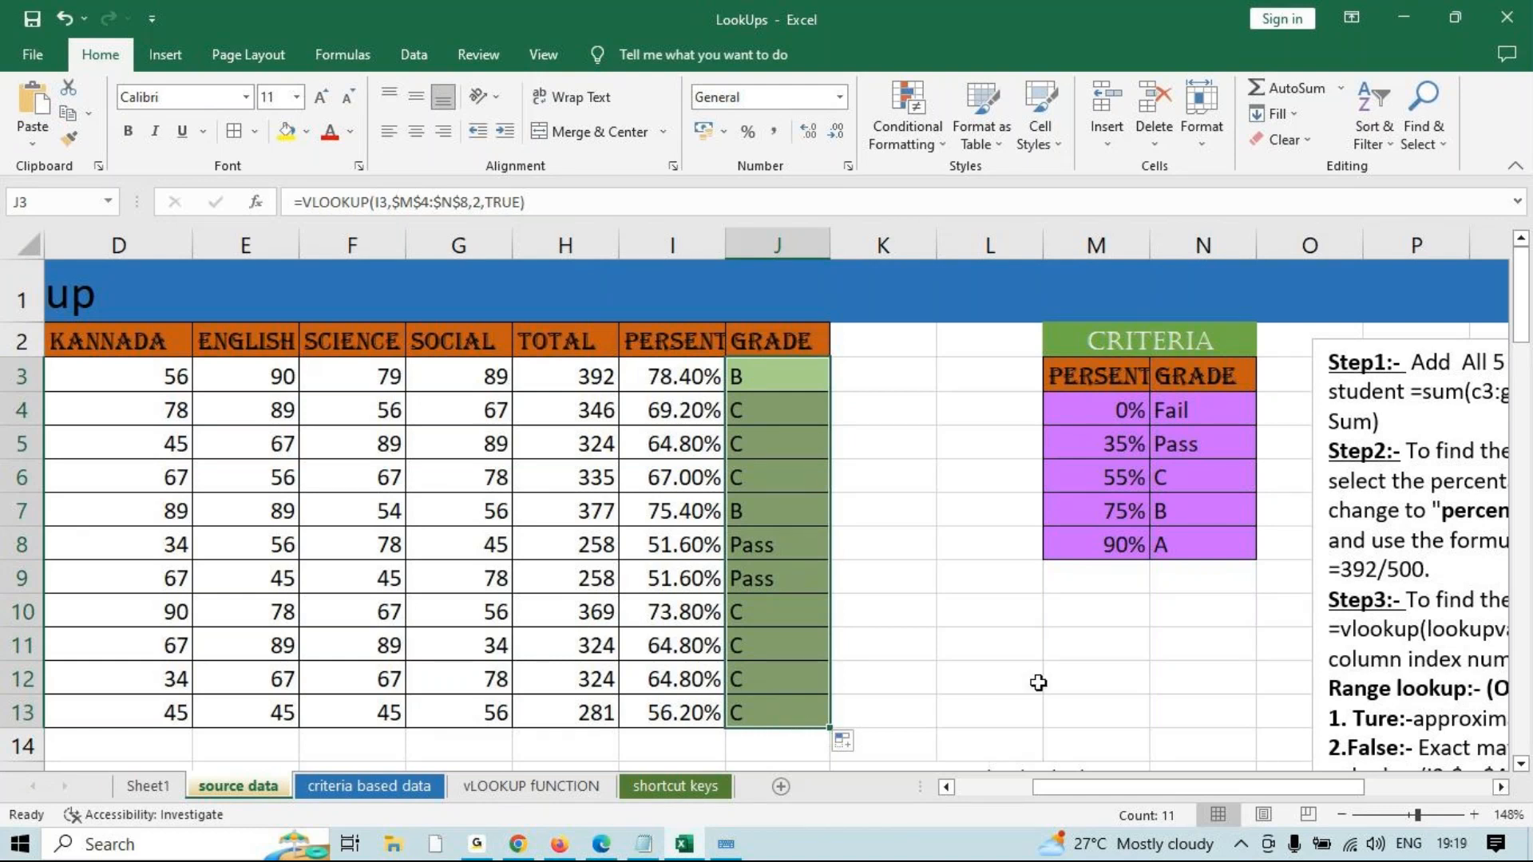
# Bring the horizontal lookup example into view, showing its grade column from J24 and its horizontal criteria table.
pyautogui.scroll(-5, 776, 667)
pyautogui.click(766, 573)
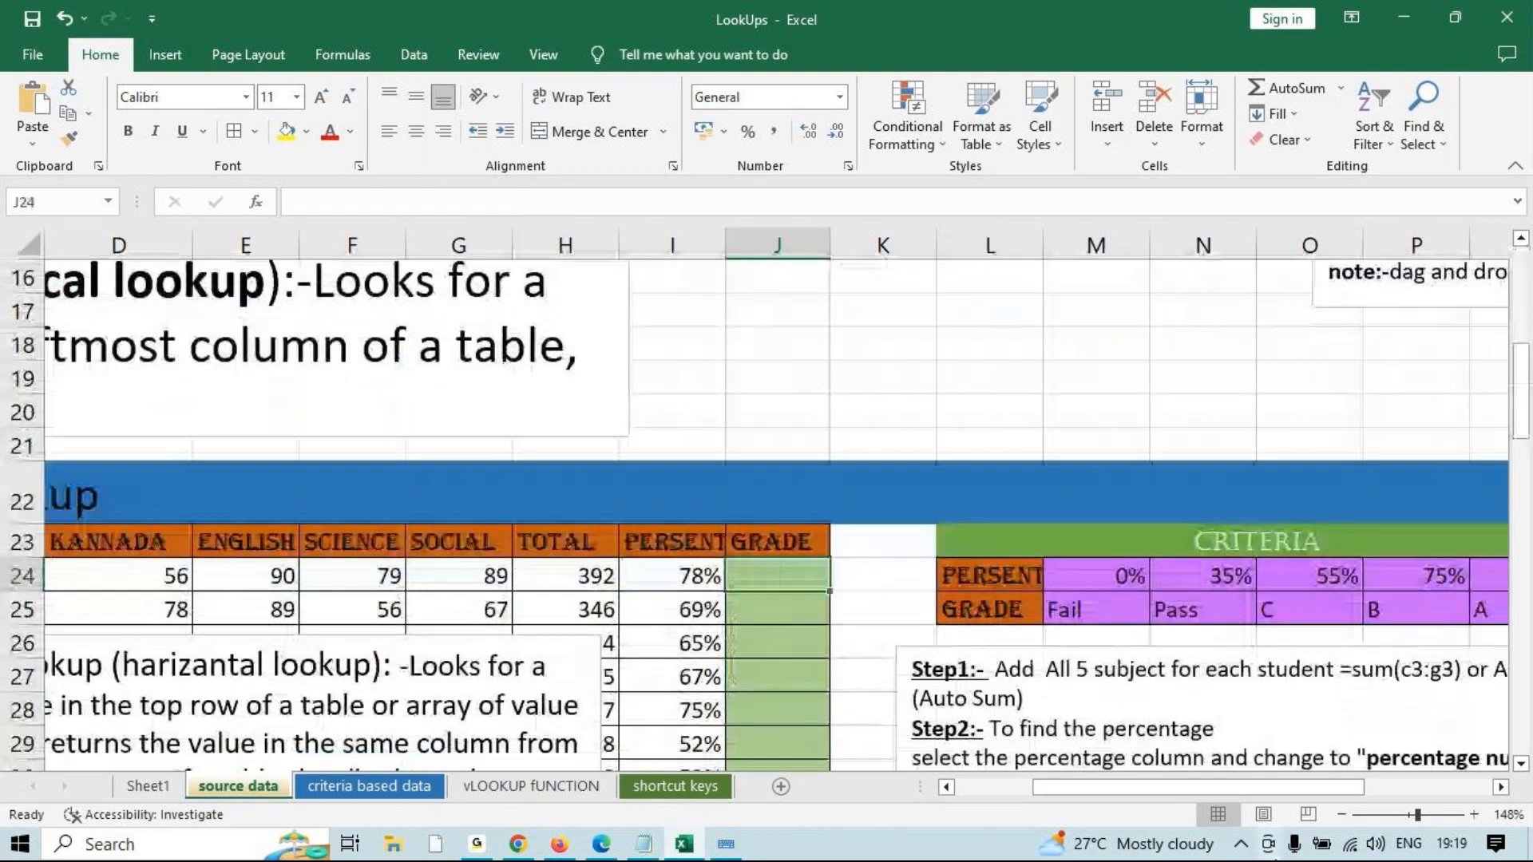
pyautogui.moveTo(1219, 786); pyautogui.dragTo(1243, 788)
pyautogui.scroll(-1, 1243, 789)
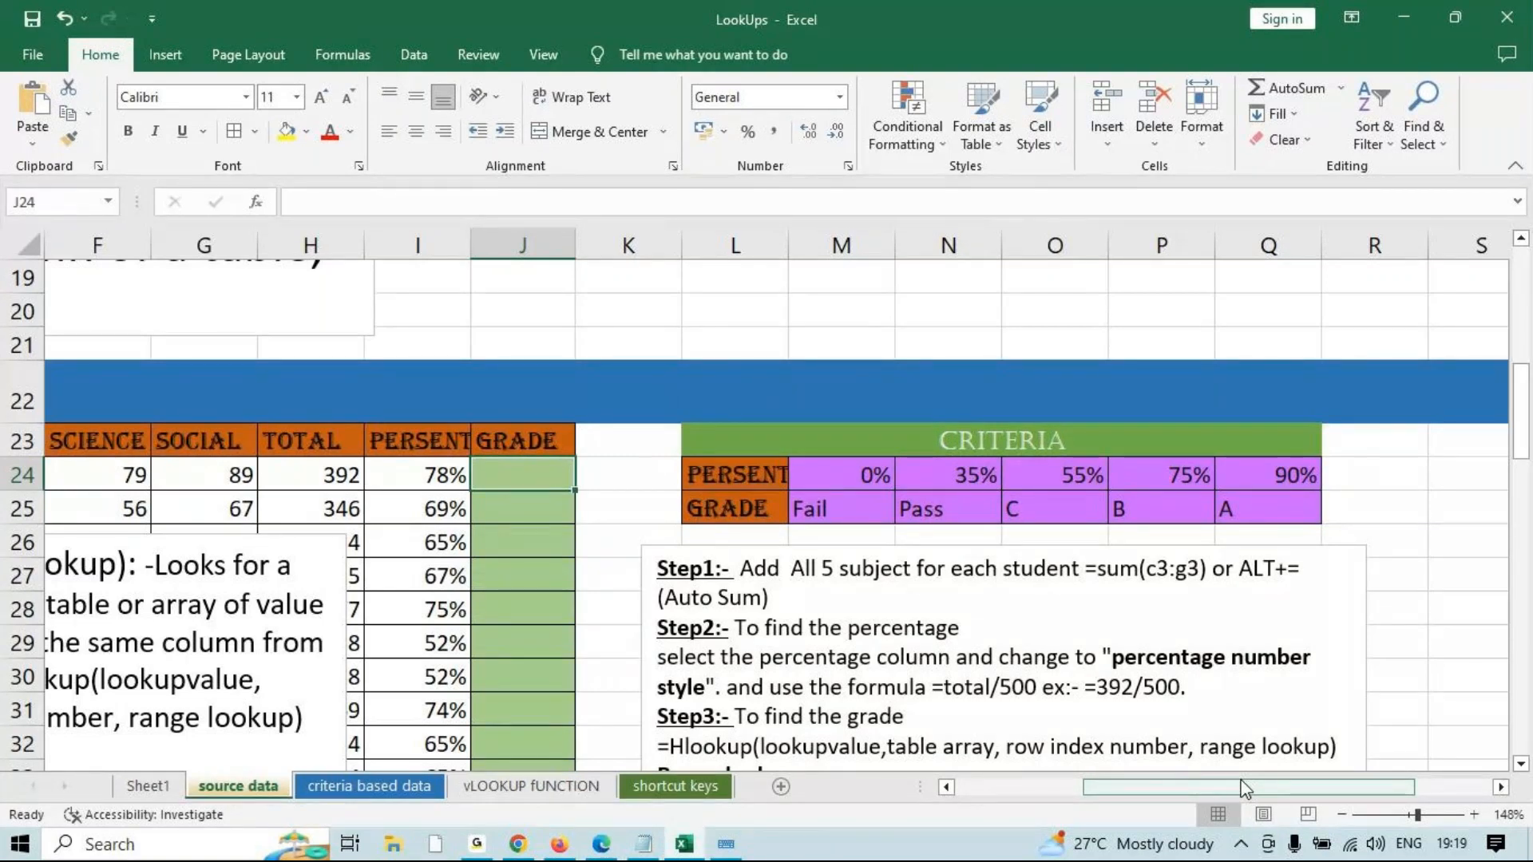
pyautogui.scroll(-1, 673, 536)
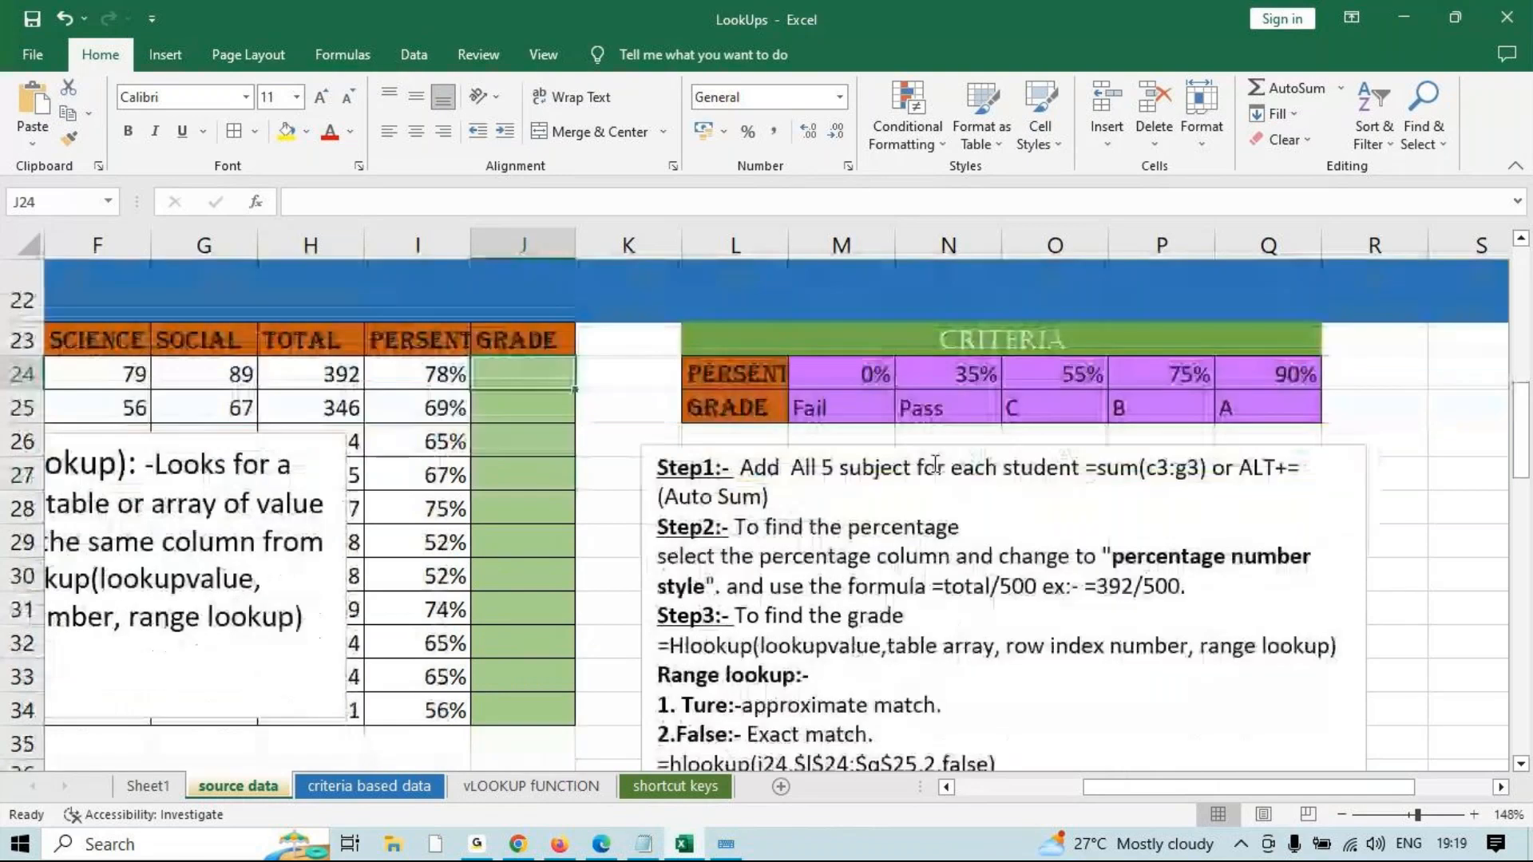
pyautogui.hotkey('alt', 'Tab')
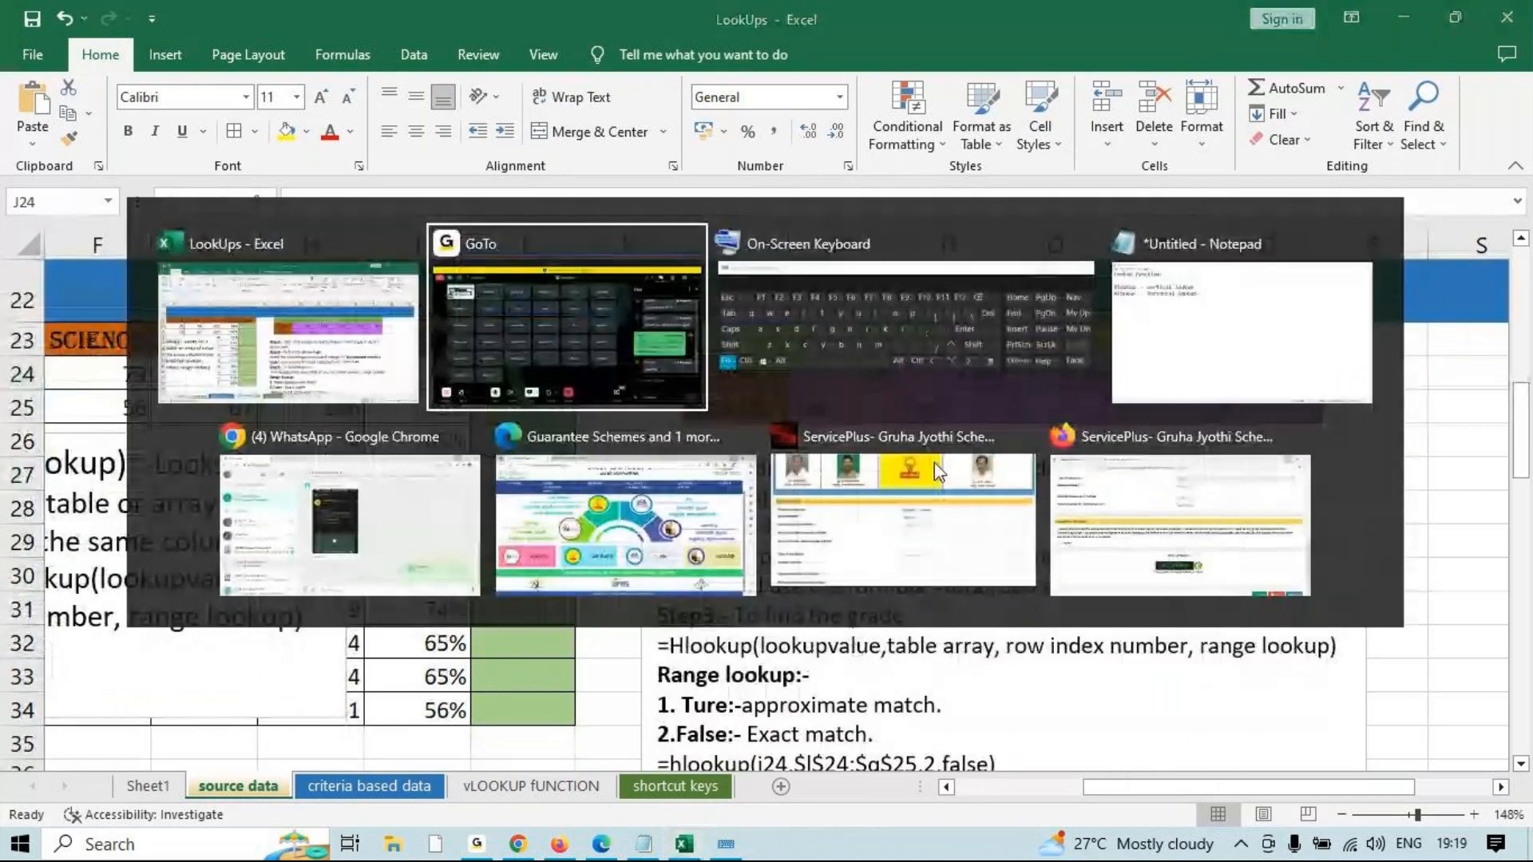
pyautogui.press('Escape')
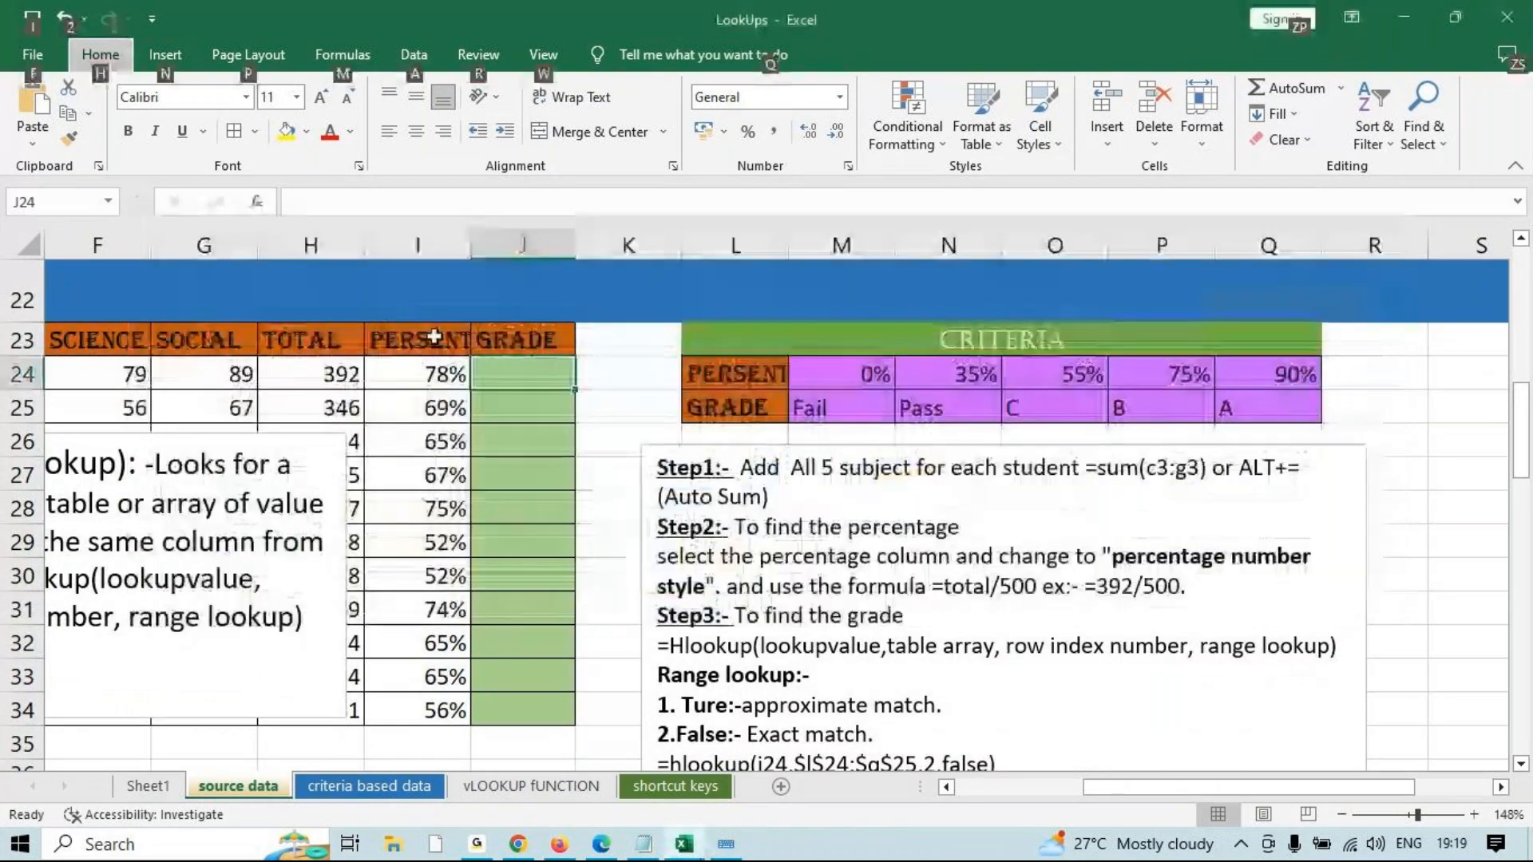
pyautogui.click(497, 439)
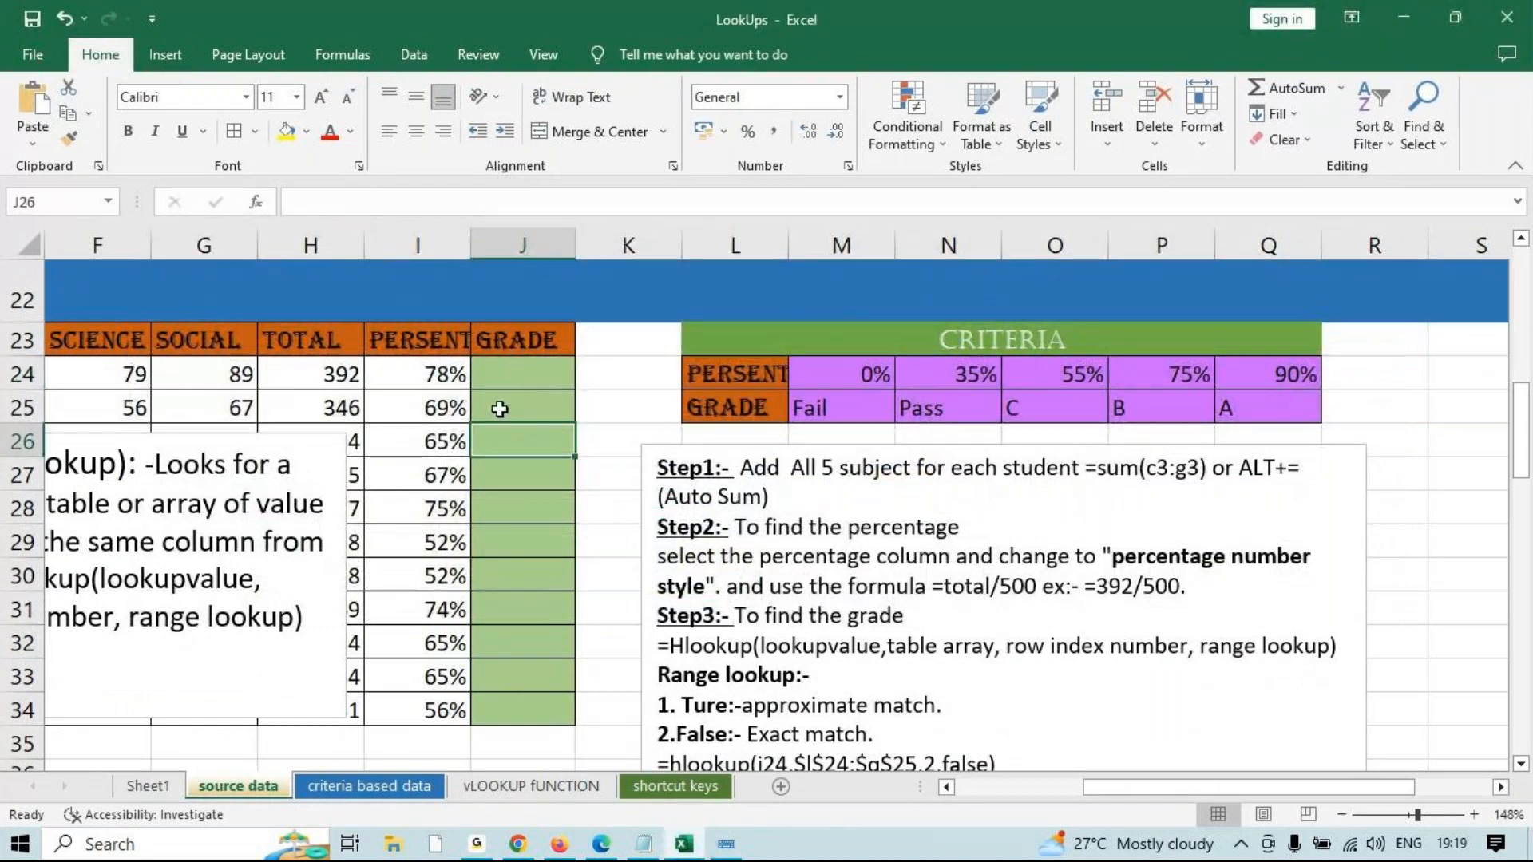
# Start an HLOOKUP in J24 with I24 as the lookup value and the absolute range $M$24:$Q$25 as the table array.
pyautogui.click(508, 383)
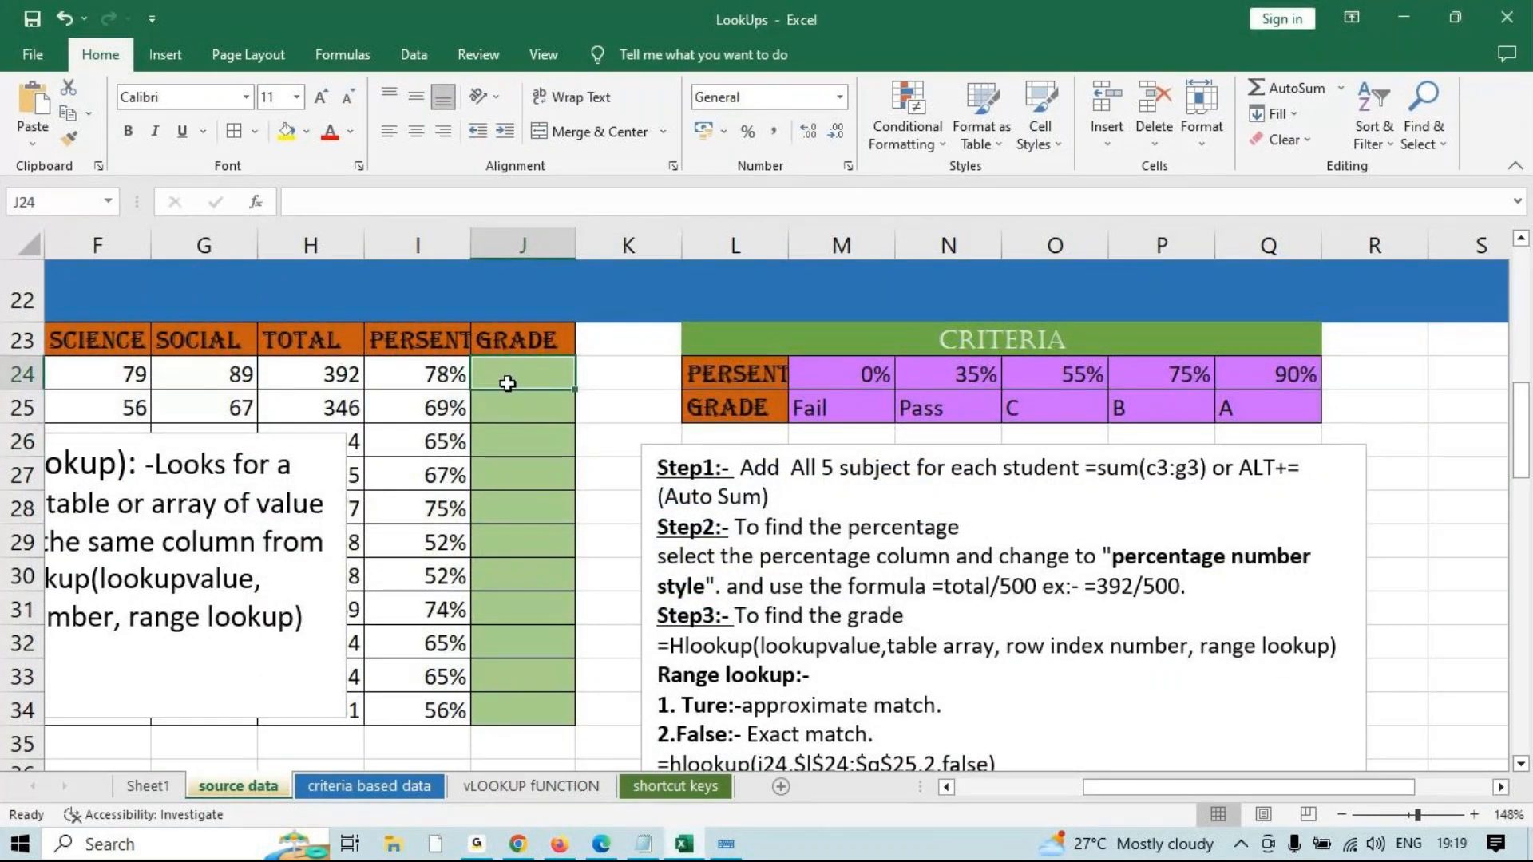
pyautogui.write('=hlo')
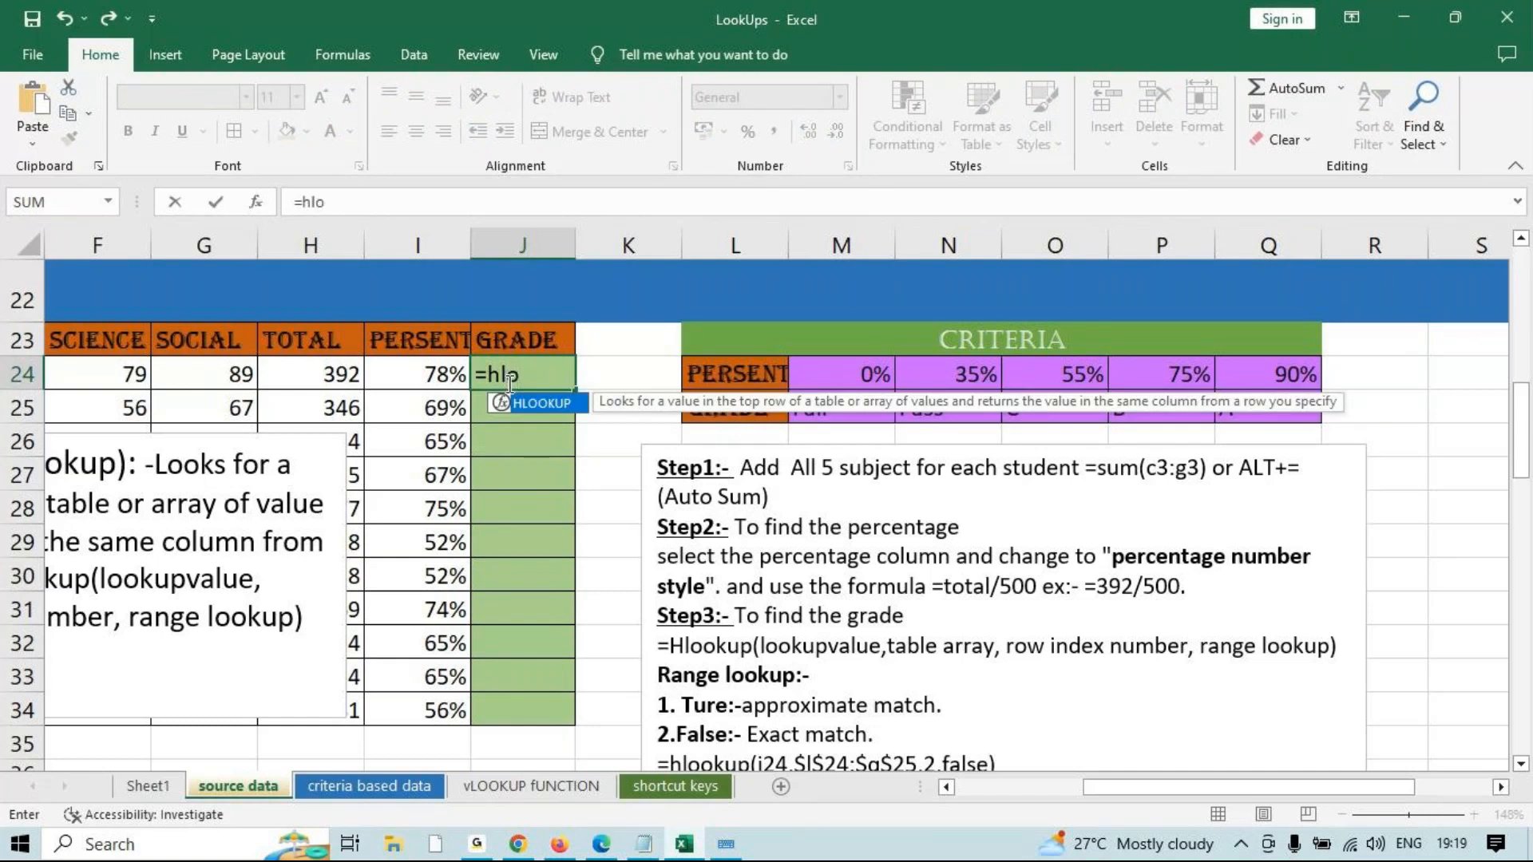
pyautogui.press('Tab')
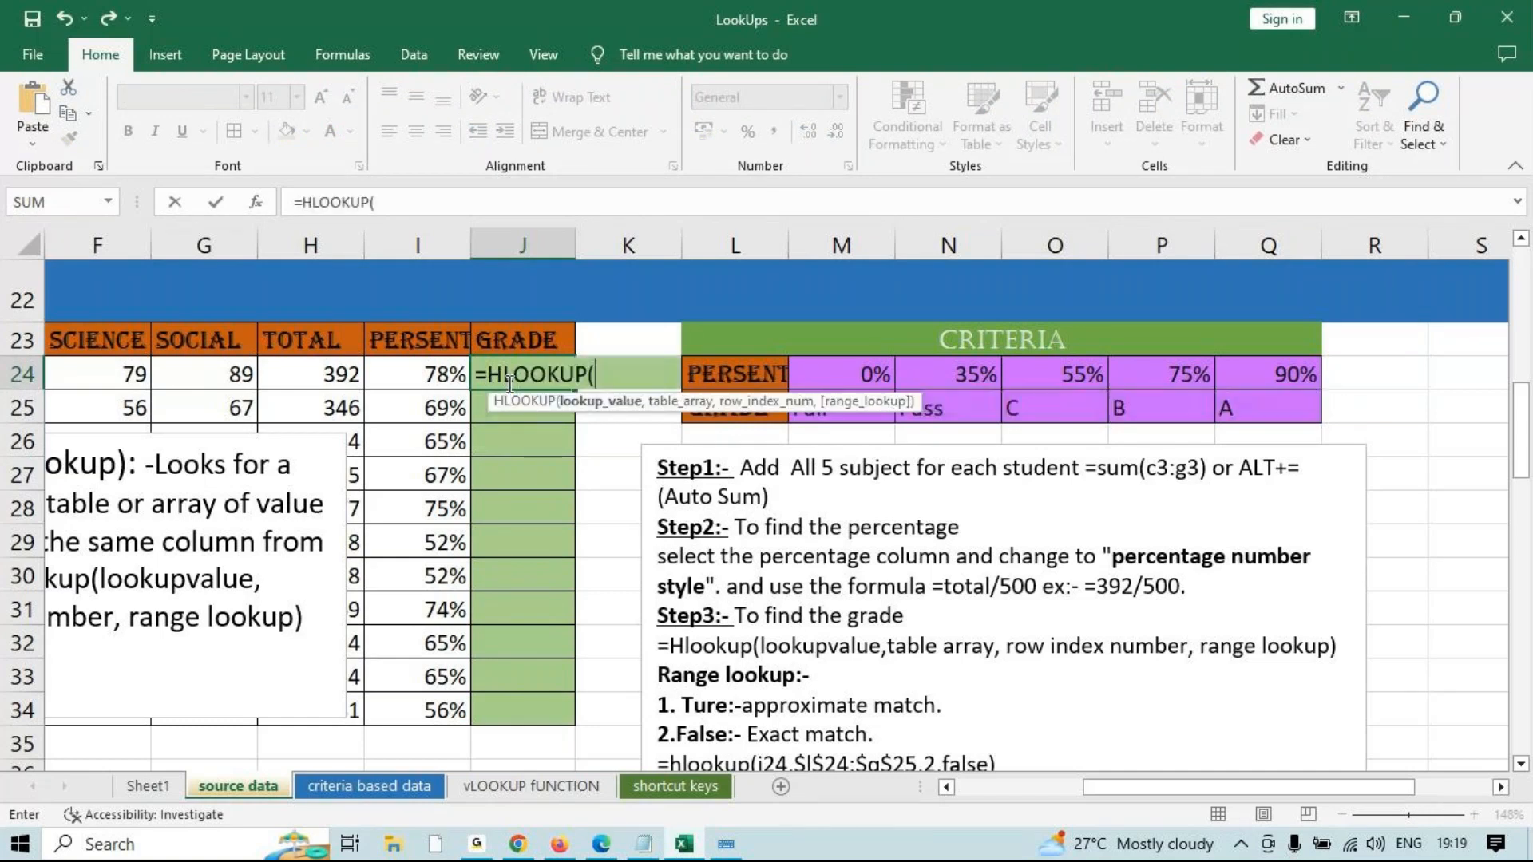
pyautogui.click(391, 359)
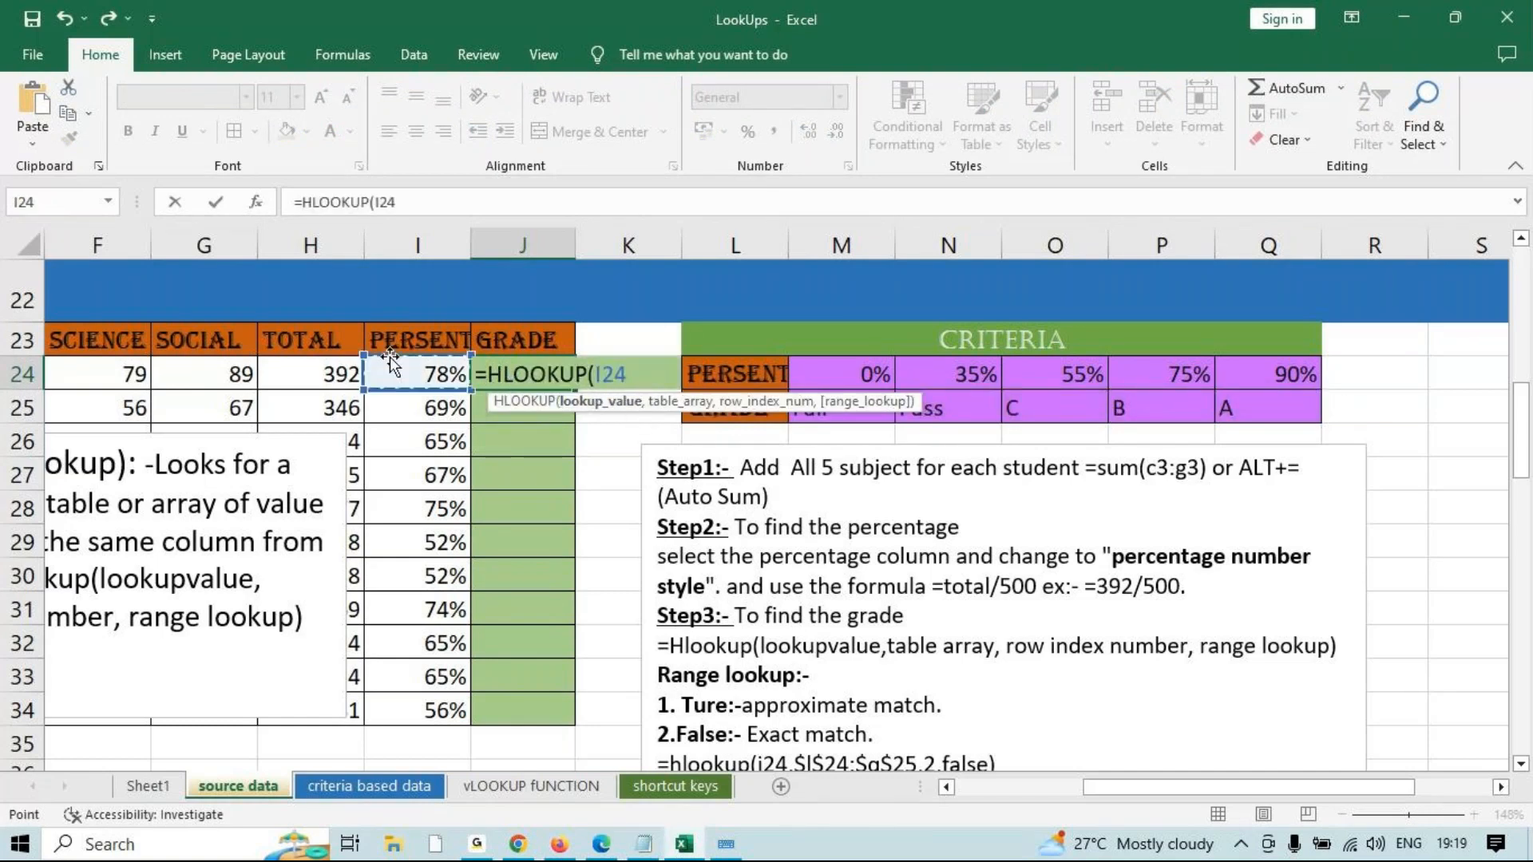
pyautogui.write(',')
pyautogui.moveTo(801, 383); pyautogui.dragTo(1248, 407)
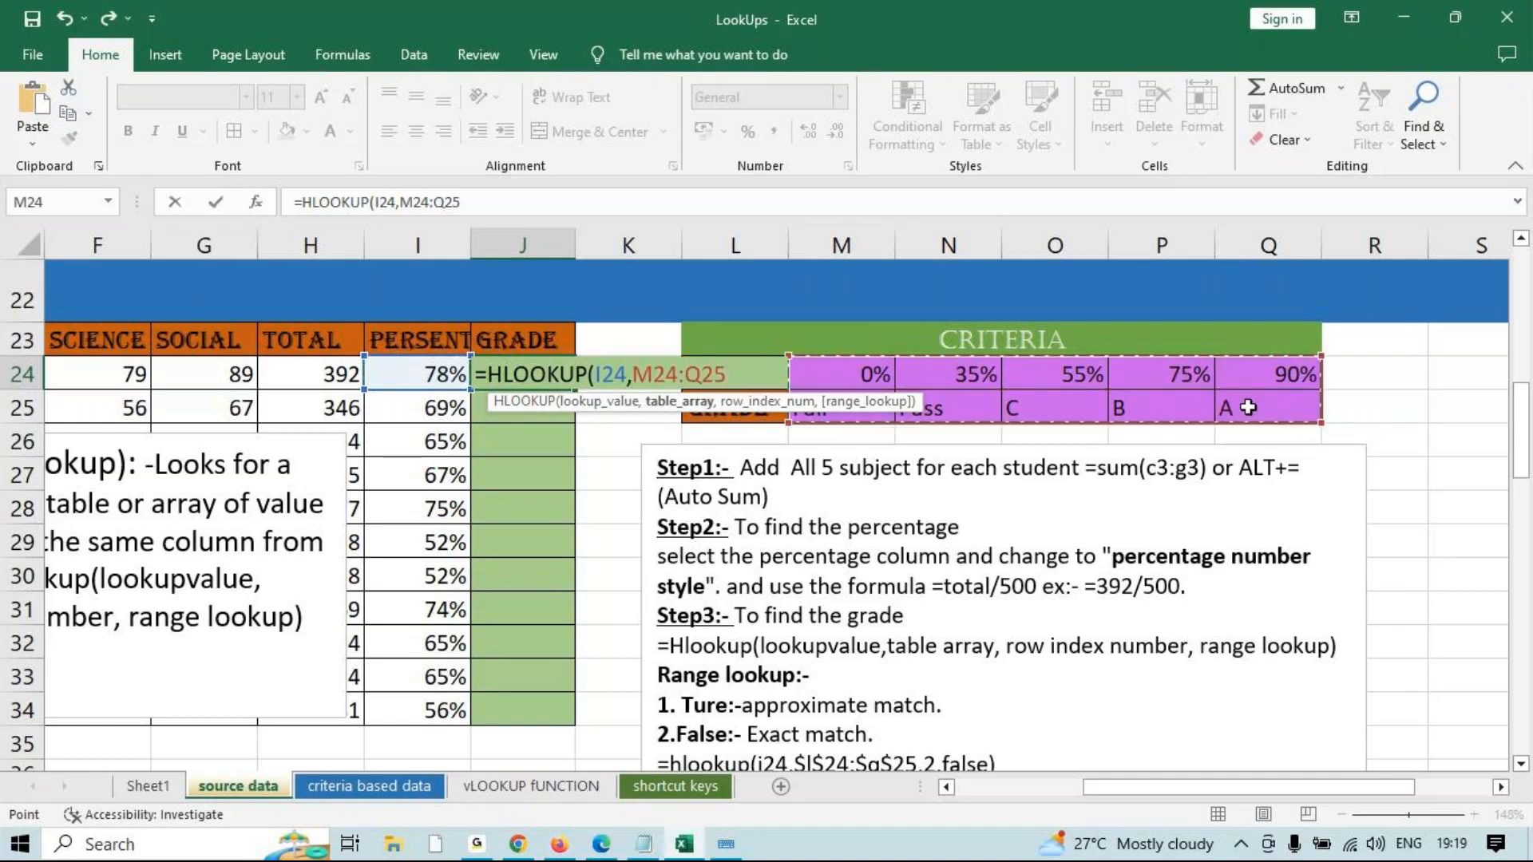
pyautogui.press('F4')
pyautogui.write(',')
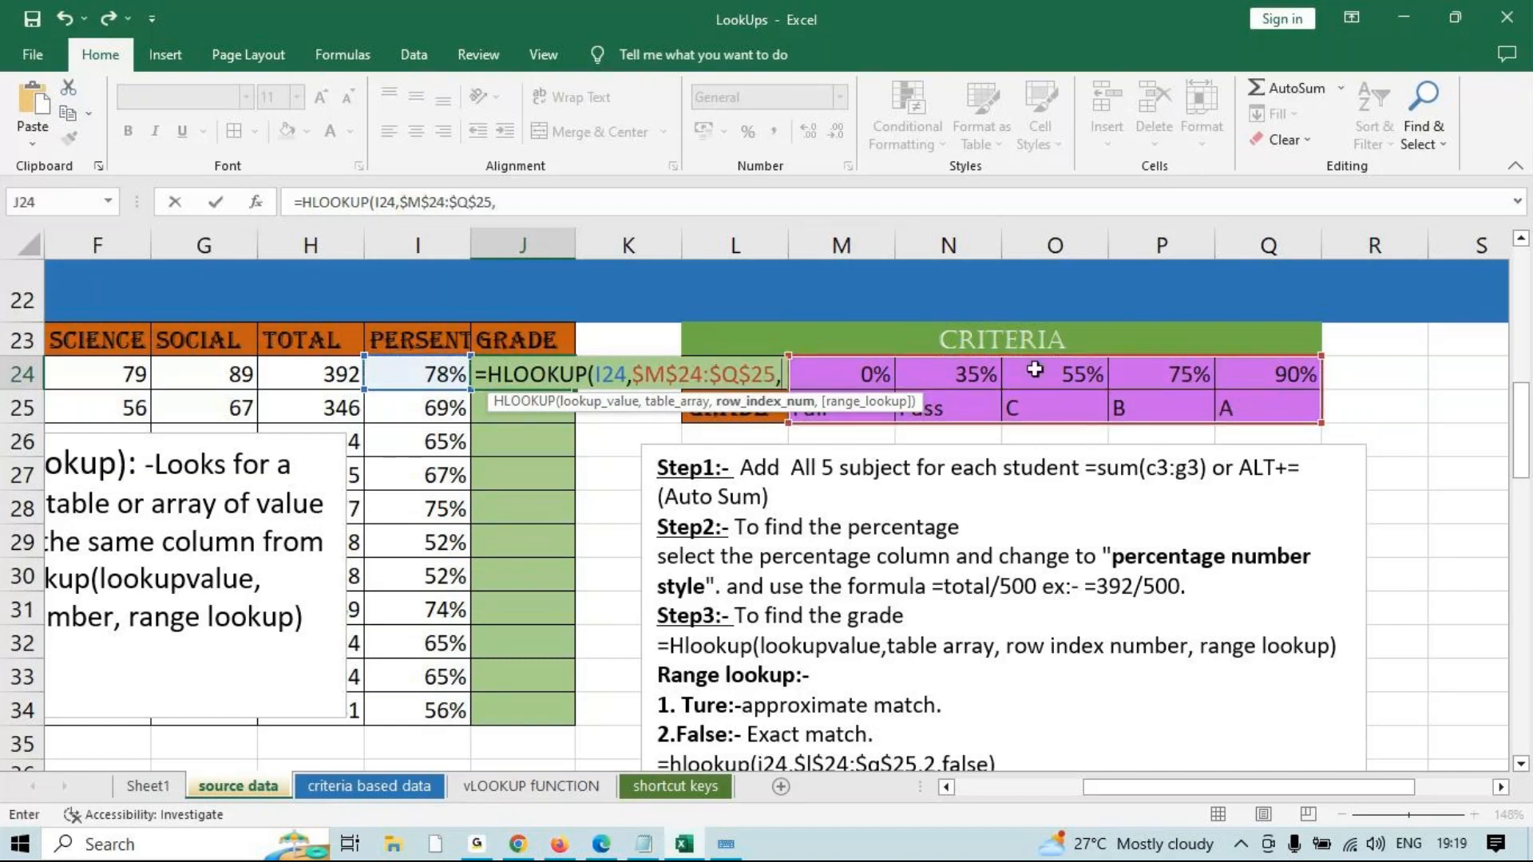
# Complete the J24 formula with row index 2 and TRUE for approximate match, and fill it down through J34.
pyautogui.moveTo(827, 403); pyautogui.dragTo(825, 319)
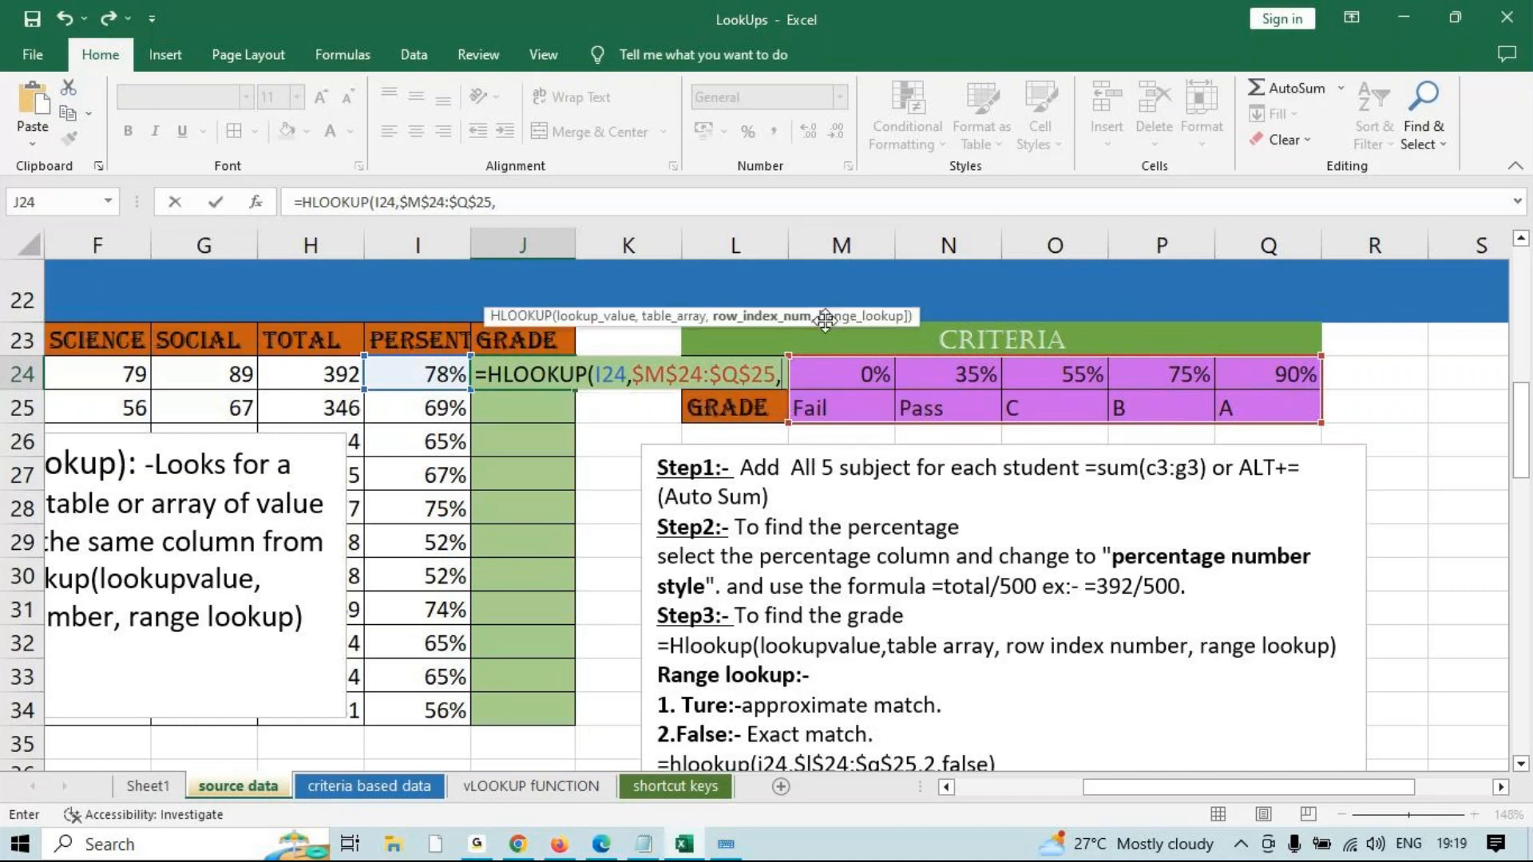
pyautogui.write('2,')
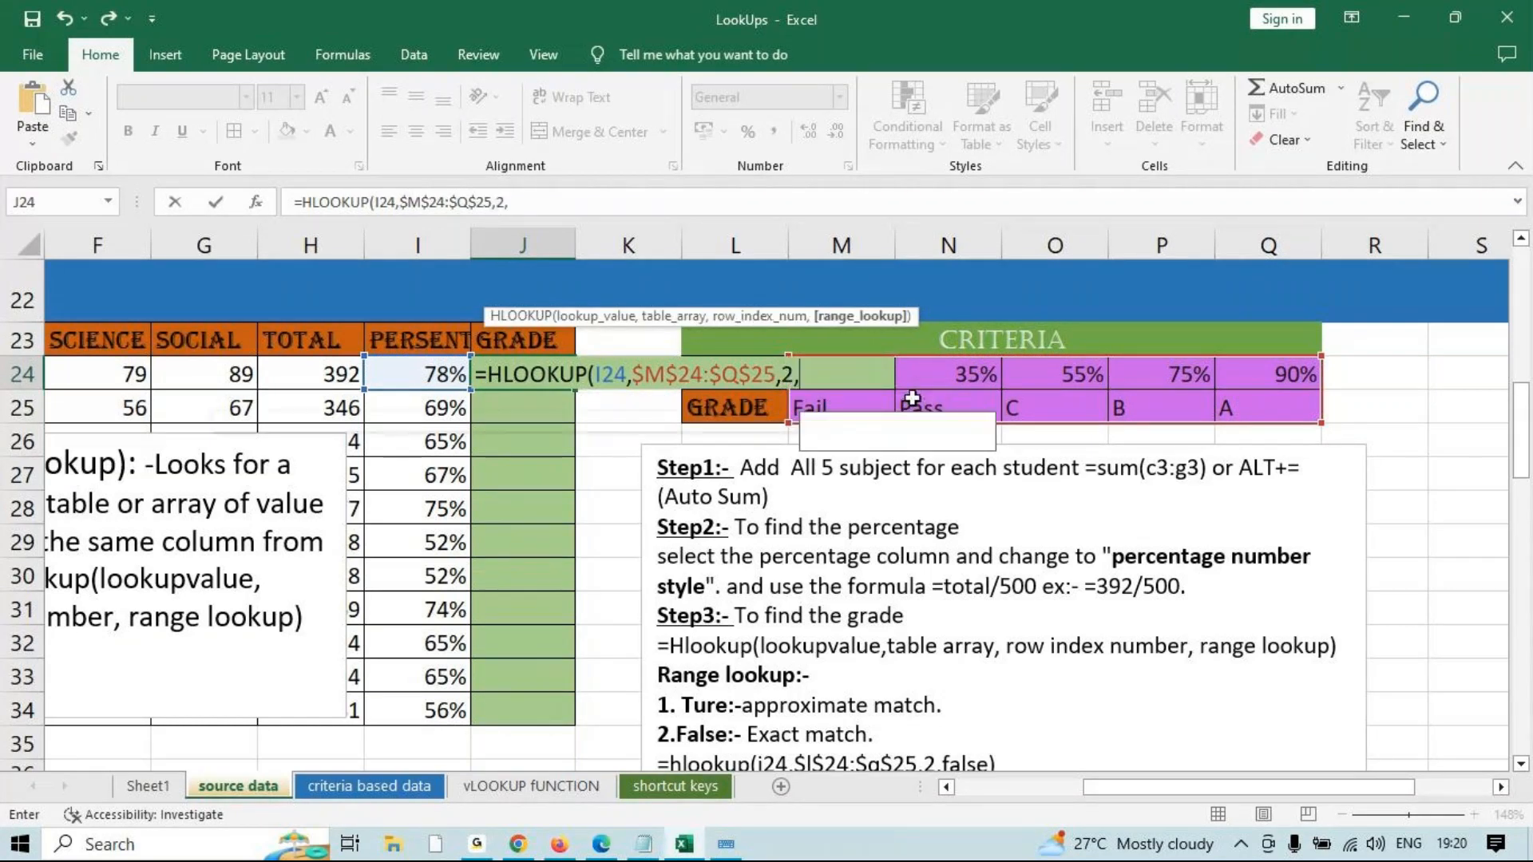
pyautogui.press('Tab')
pyautogui.write(')')
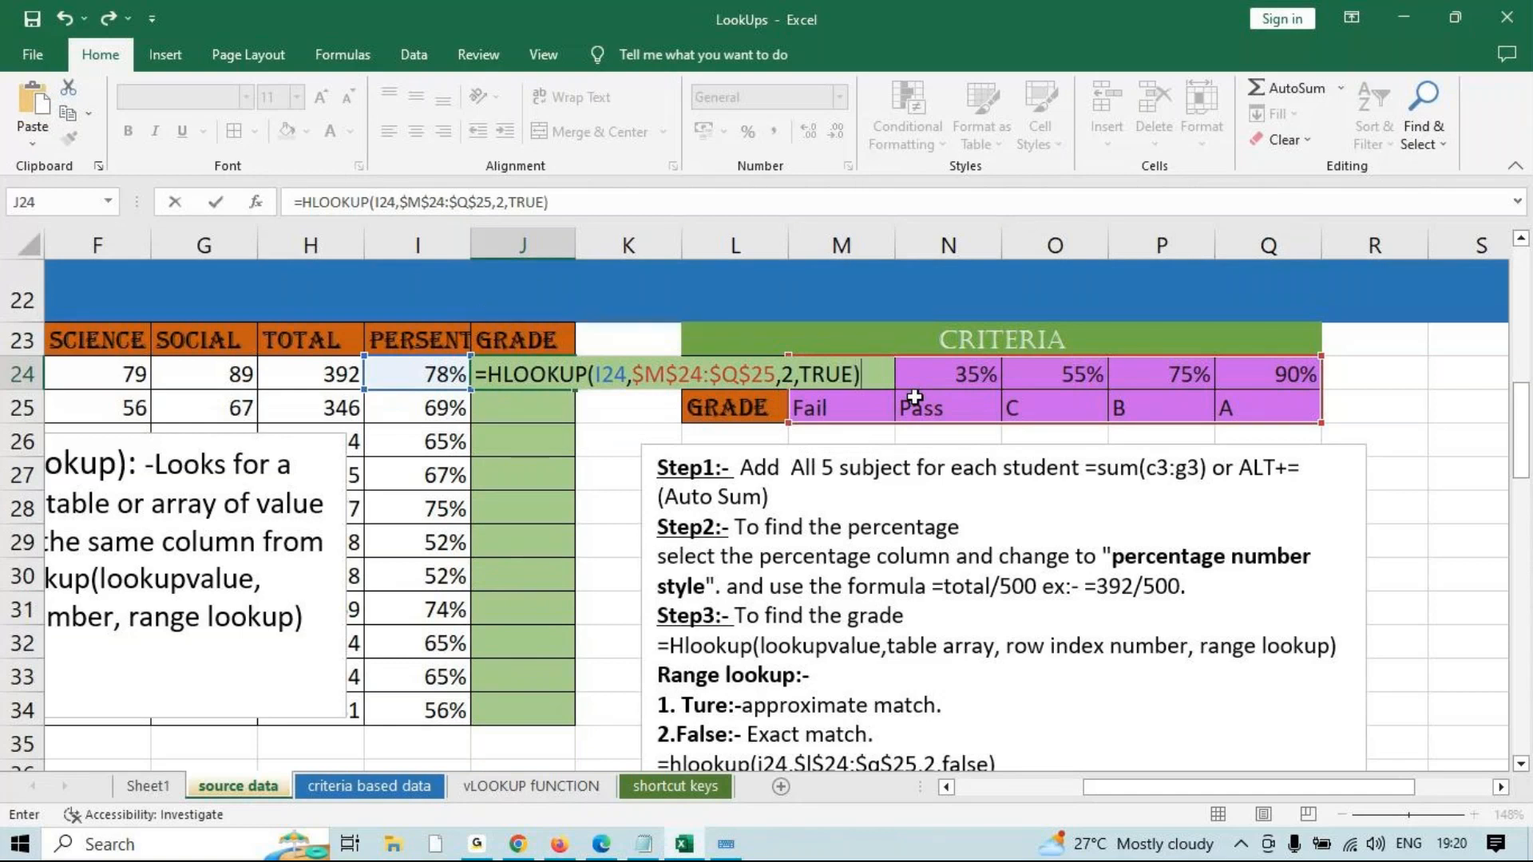
pyautogui.write('\\')
pyautogui.press('BackSpace')
pyautogui.hotkey('ctrl', 'Return')
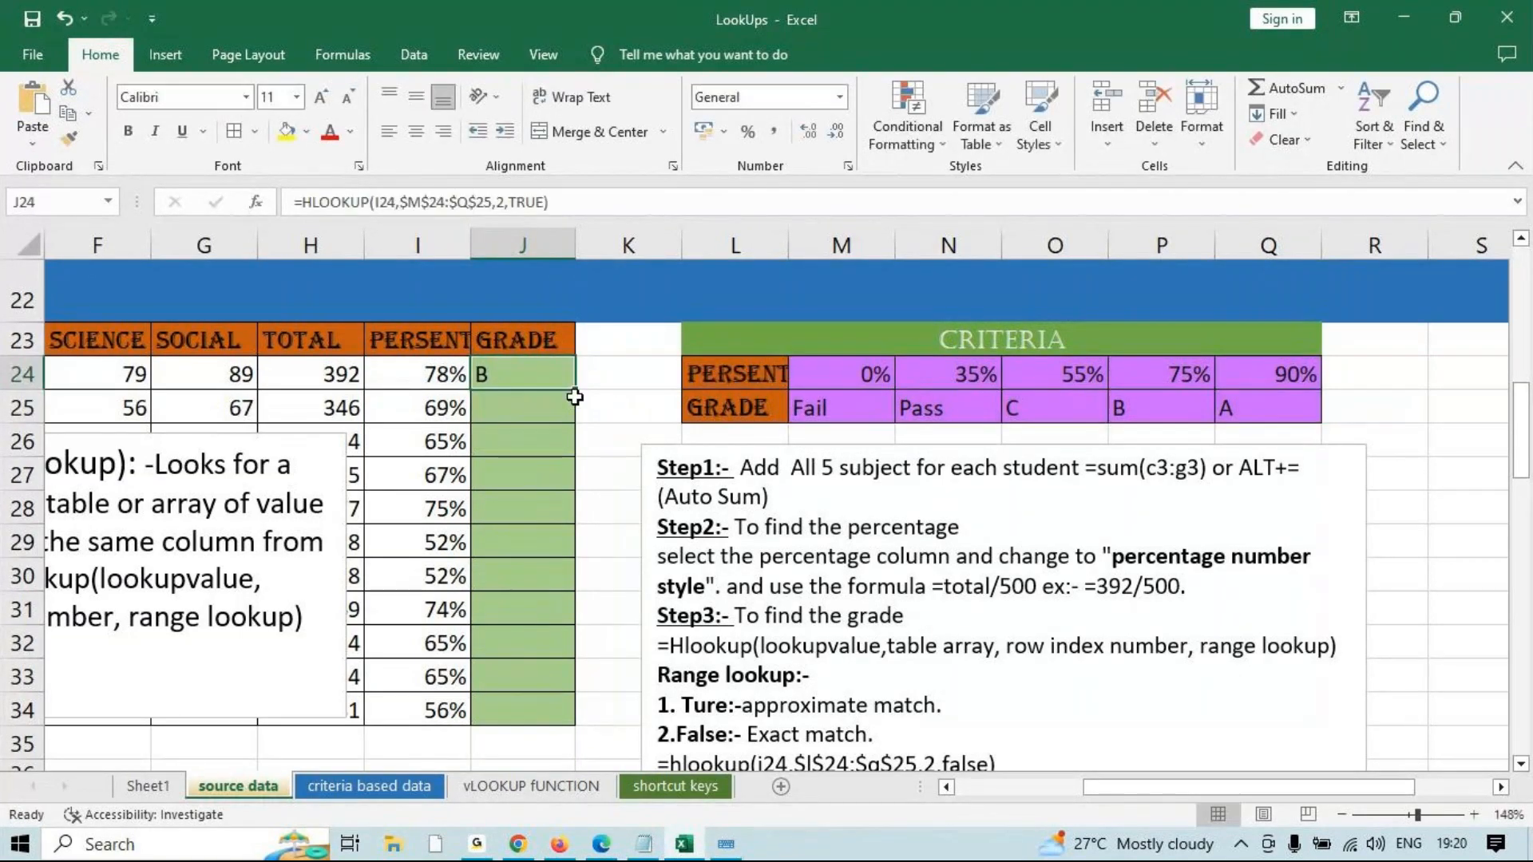
pyautogui.doubleClick(578, 394)
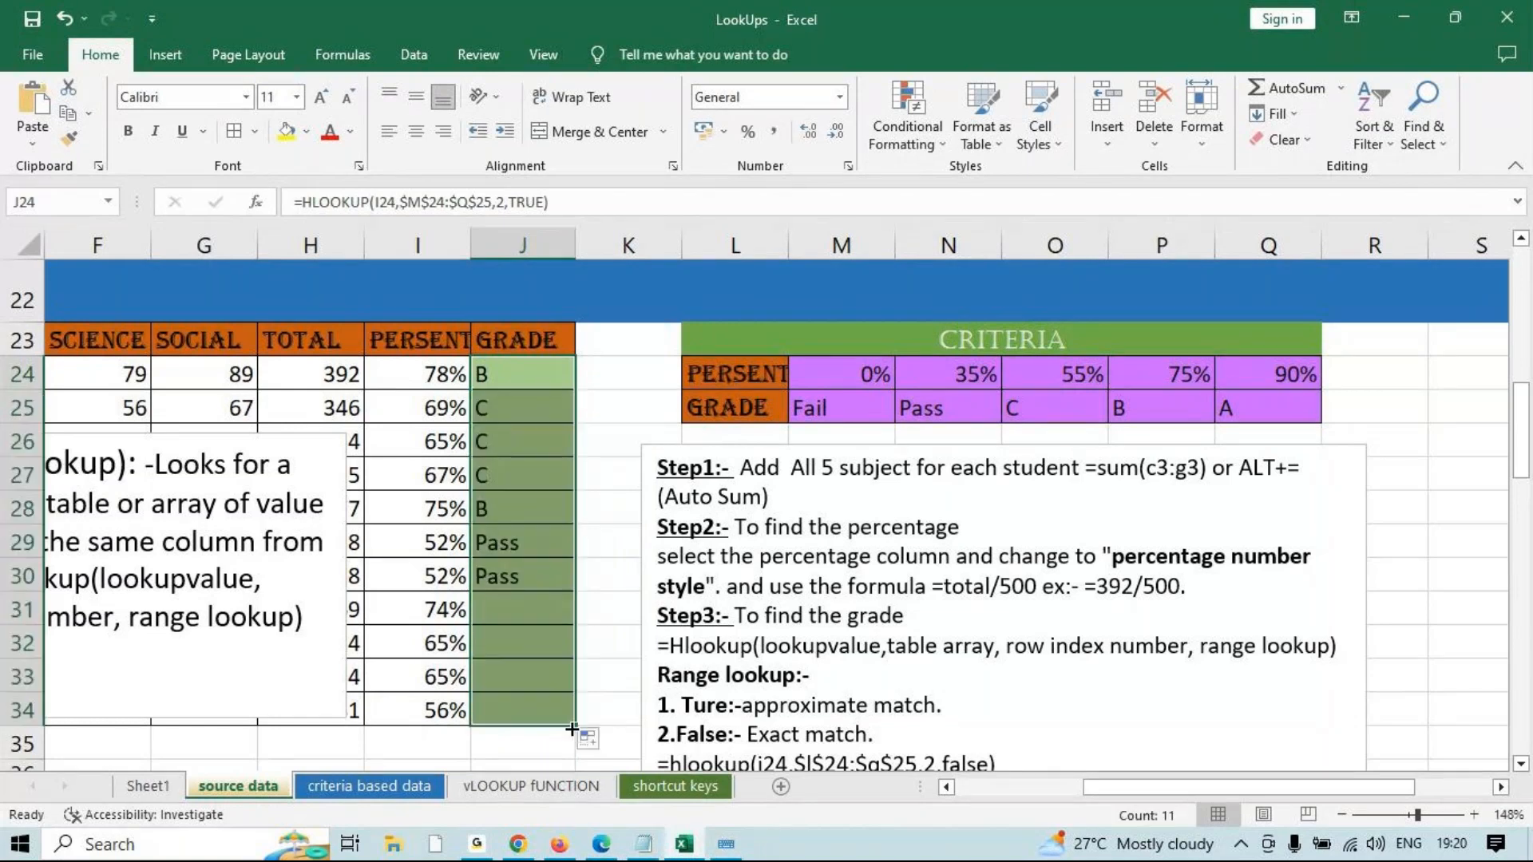
# Start a VLOOKUP in D41 with C41 as the lookup value and the absolute range $G$42:$H$44 as the table array.
pyautogui.scroll(-6, 710, 715)
pyautogui.moveTo(1108, 789); pyautogui.dragTo(980, 788)
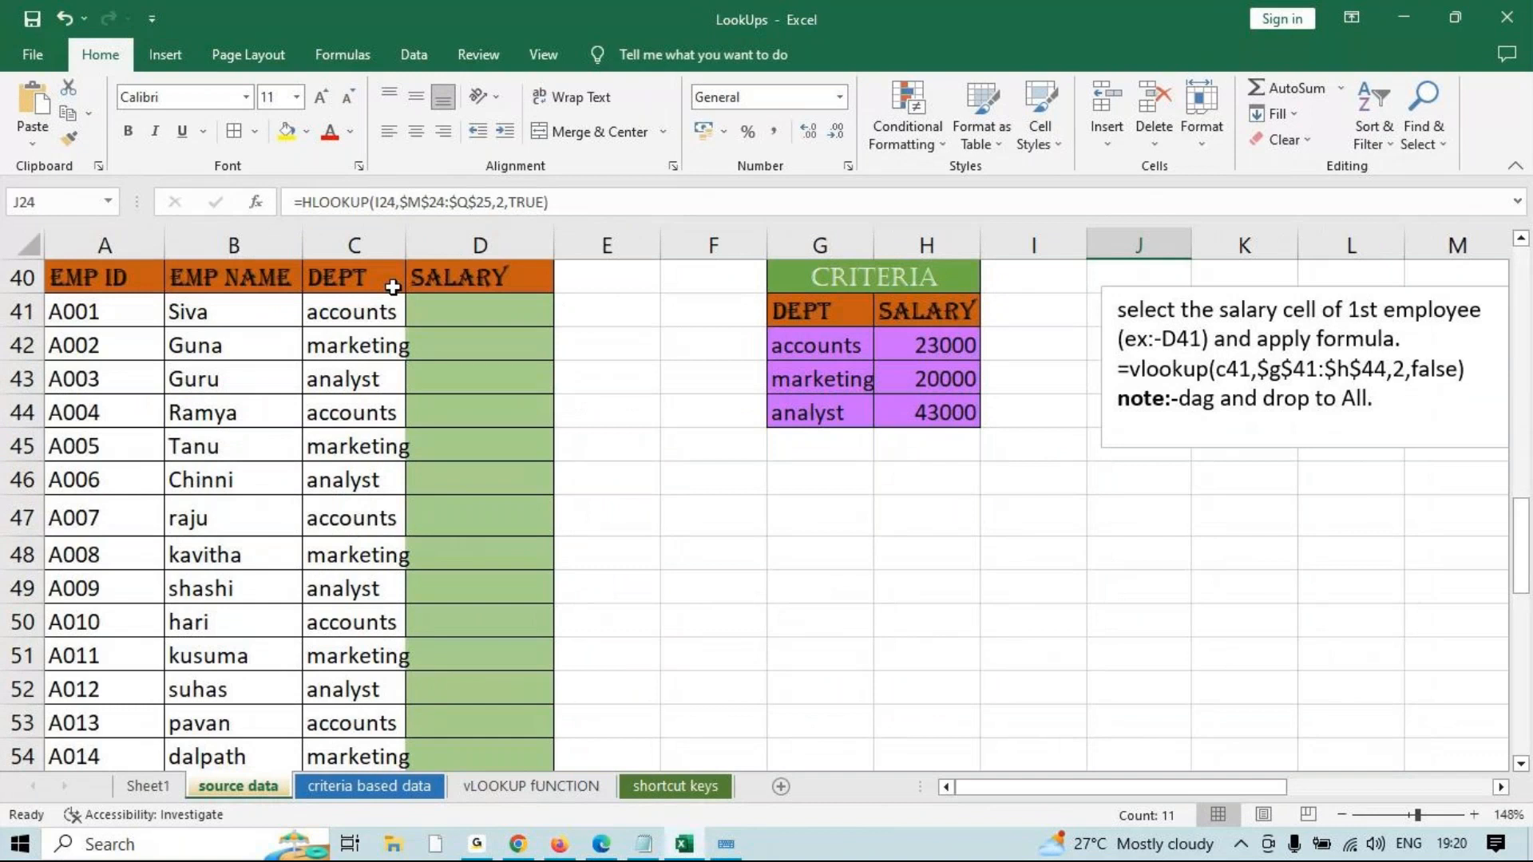
pyautogui.click(491, 307)
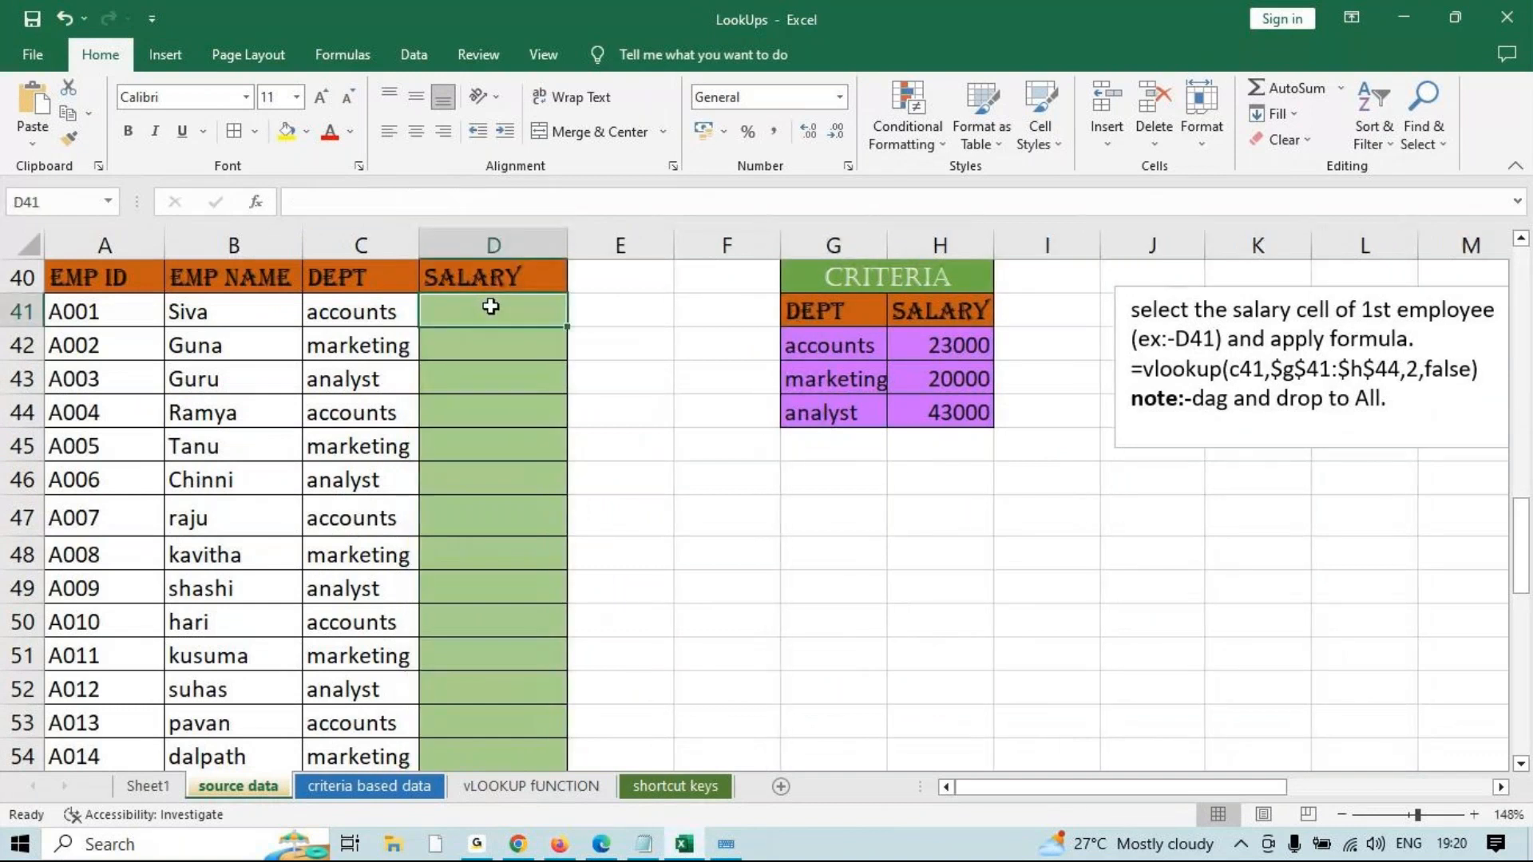
pyautogui.write('=')
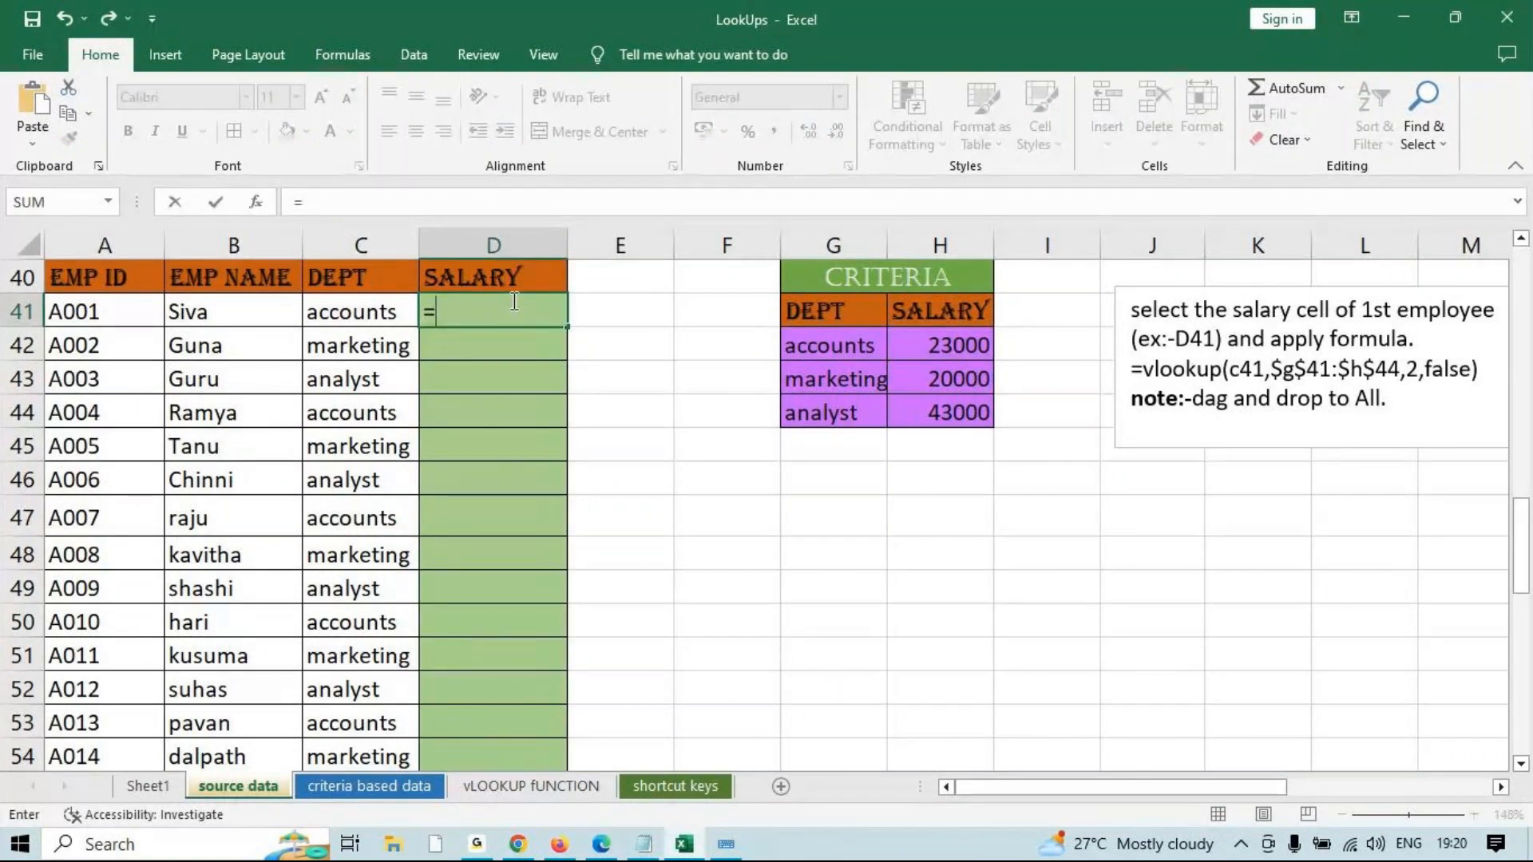
pyautogui.write('vlo')
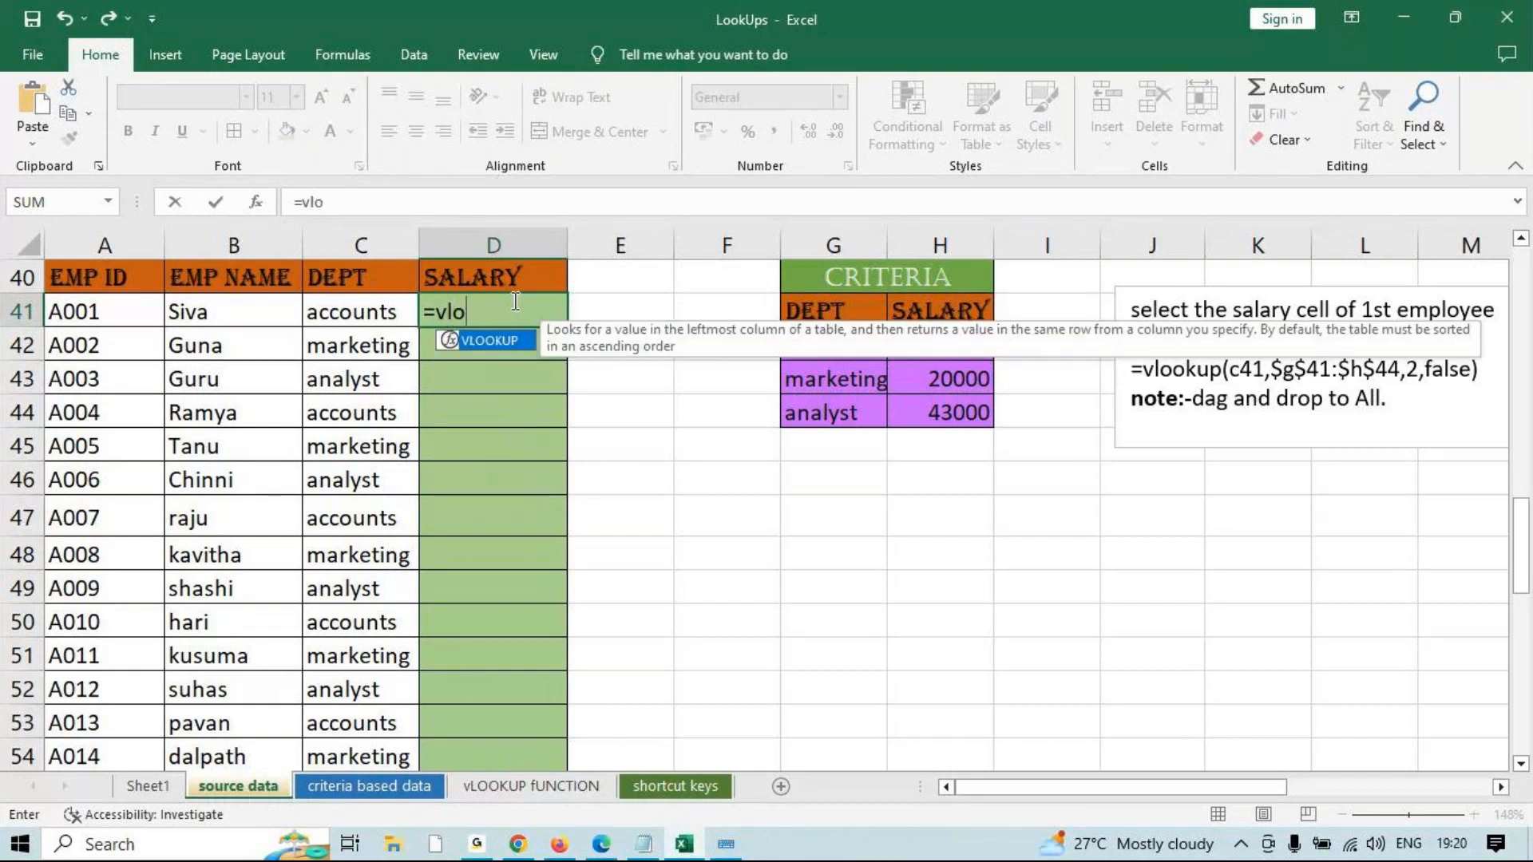
pyautogui.press('Tab')
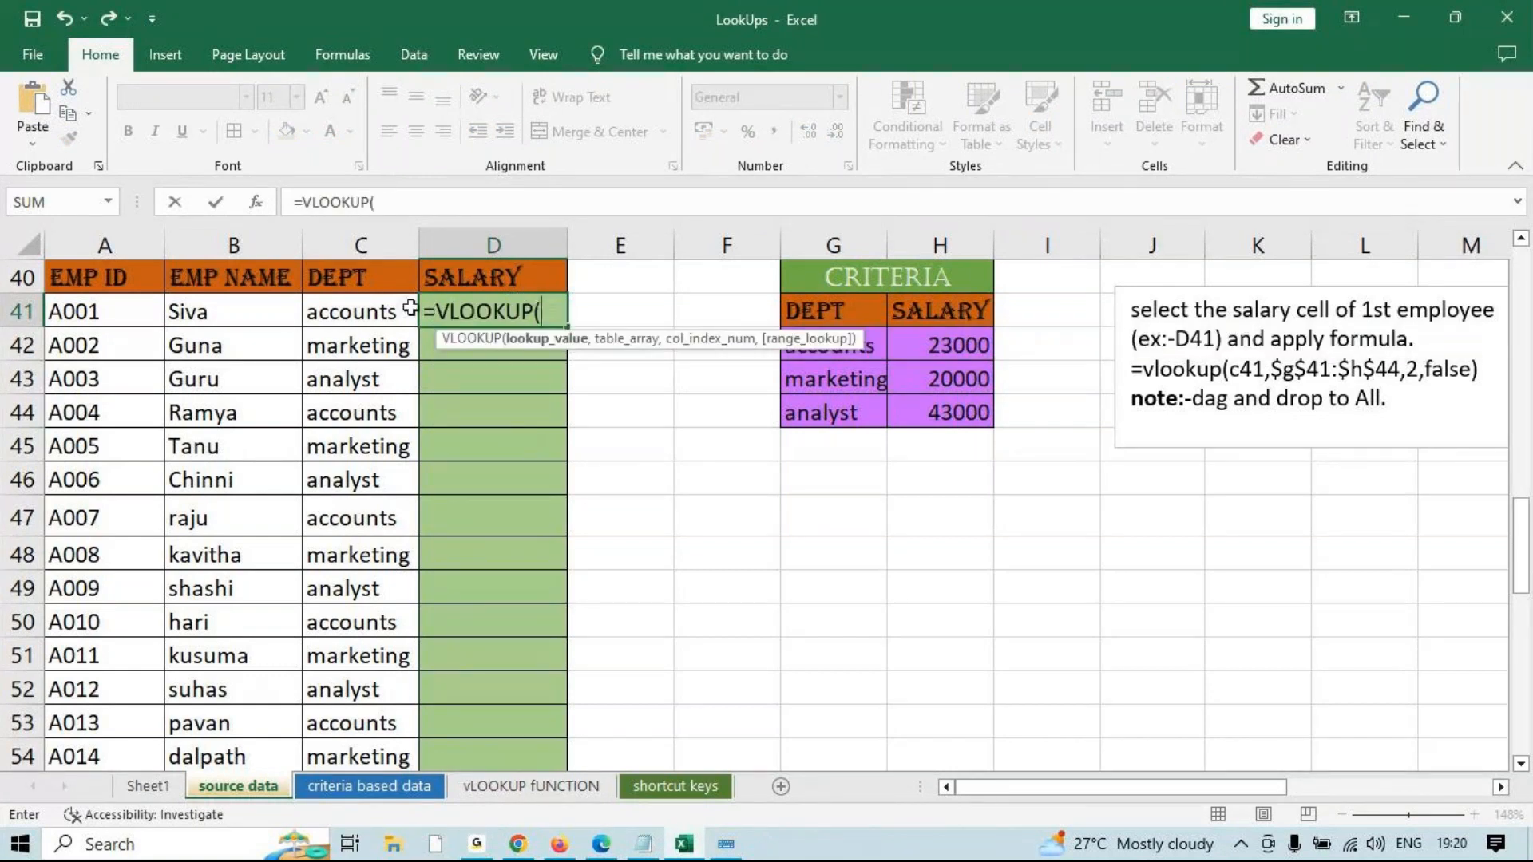
pyautogui.click(344, 308)
pyautogui.write(',')
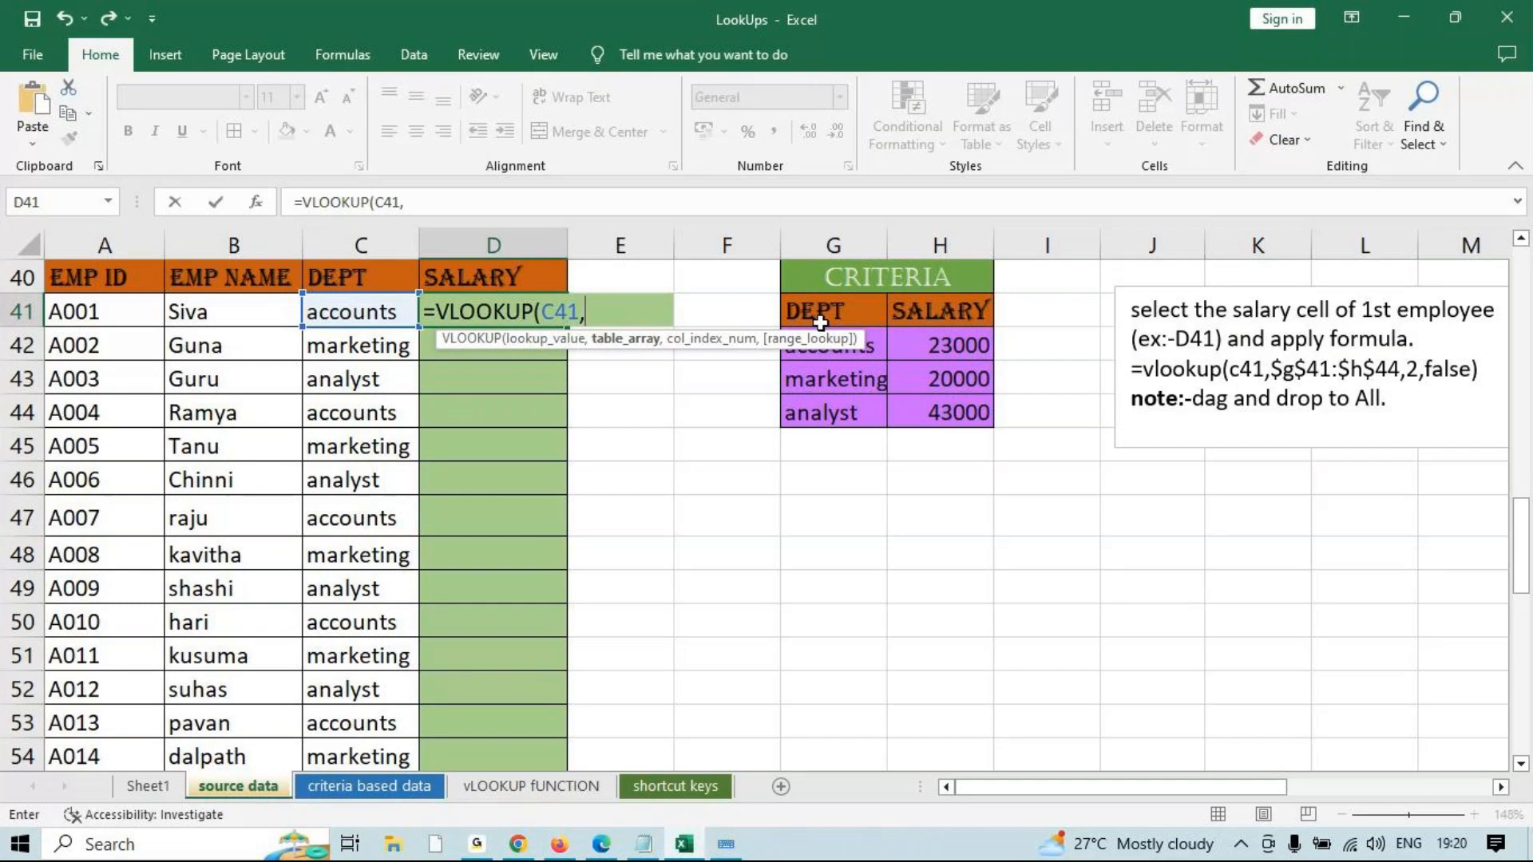
pyautogui.moveTo(786, 345); pyautogui.dragTo(964, 415)
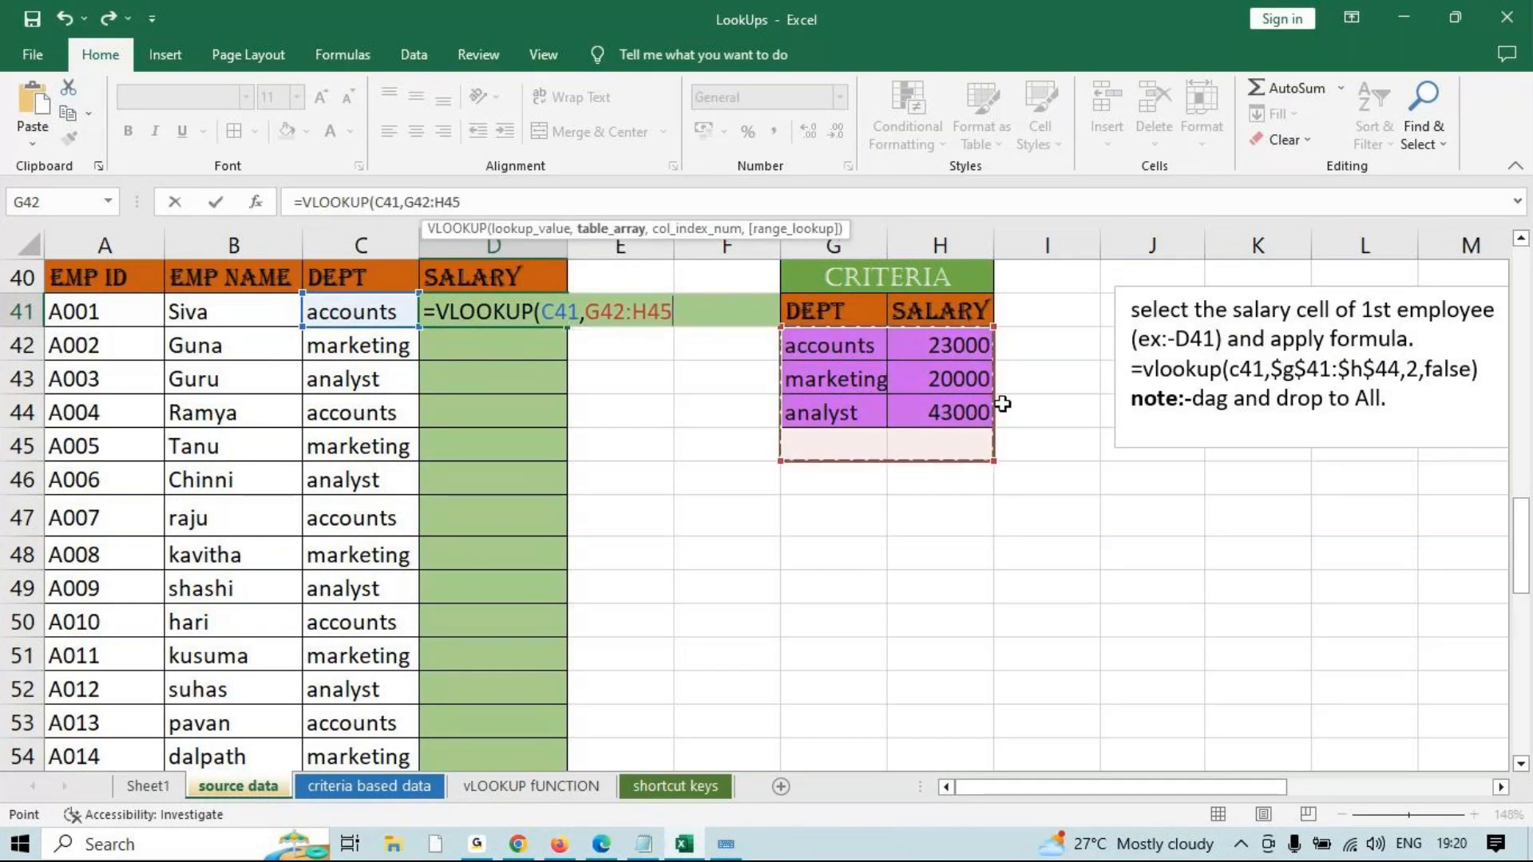
pyautogui.moveTo(798, 307); pyautogui.dragTo(942, 412)
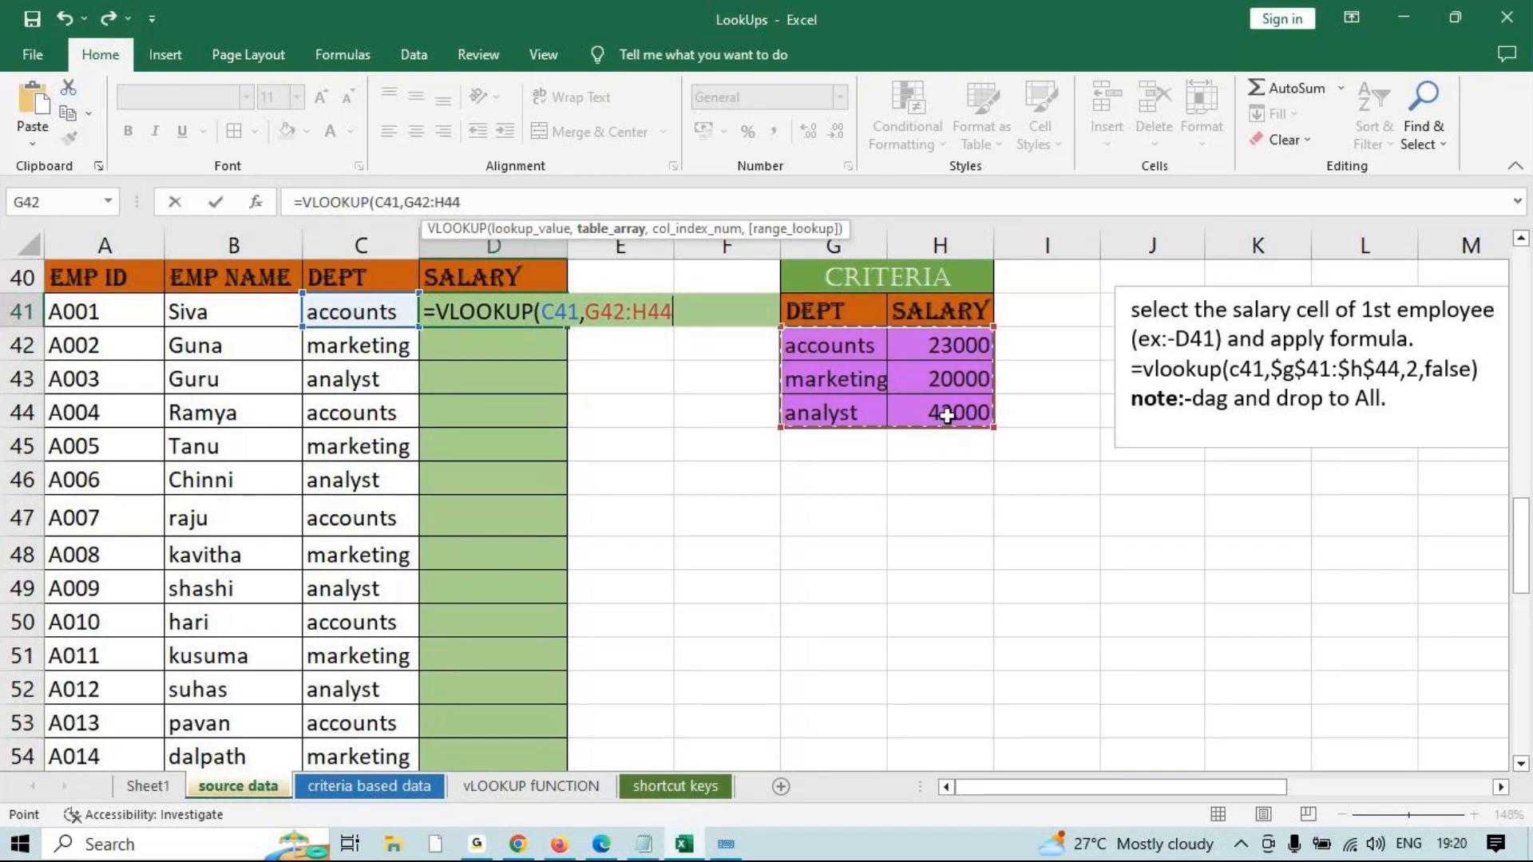
pyautogui.press('F4')
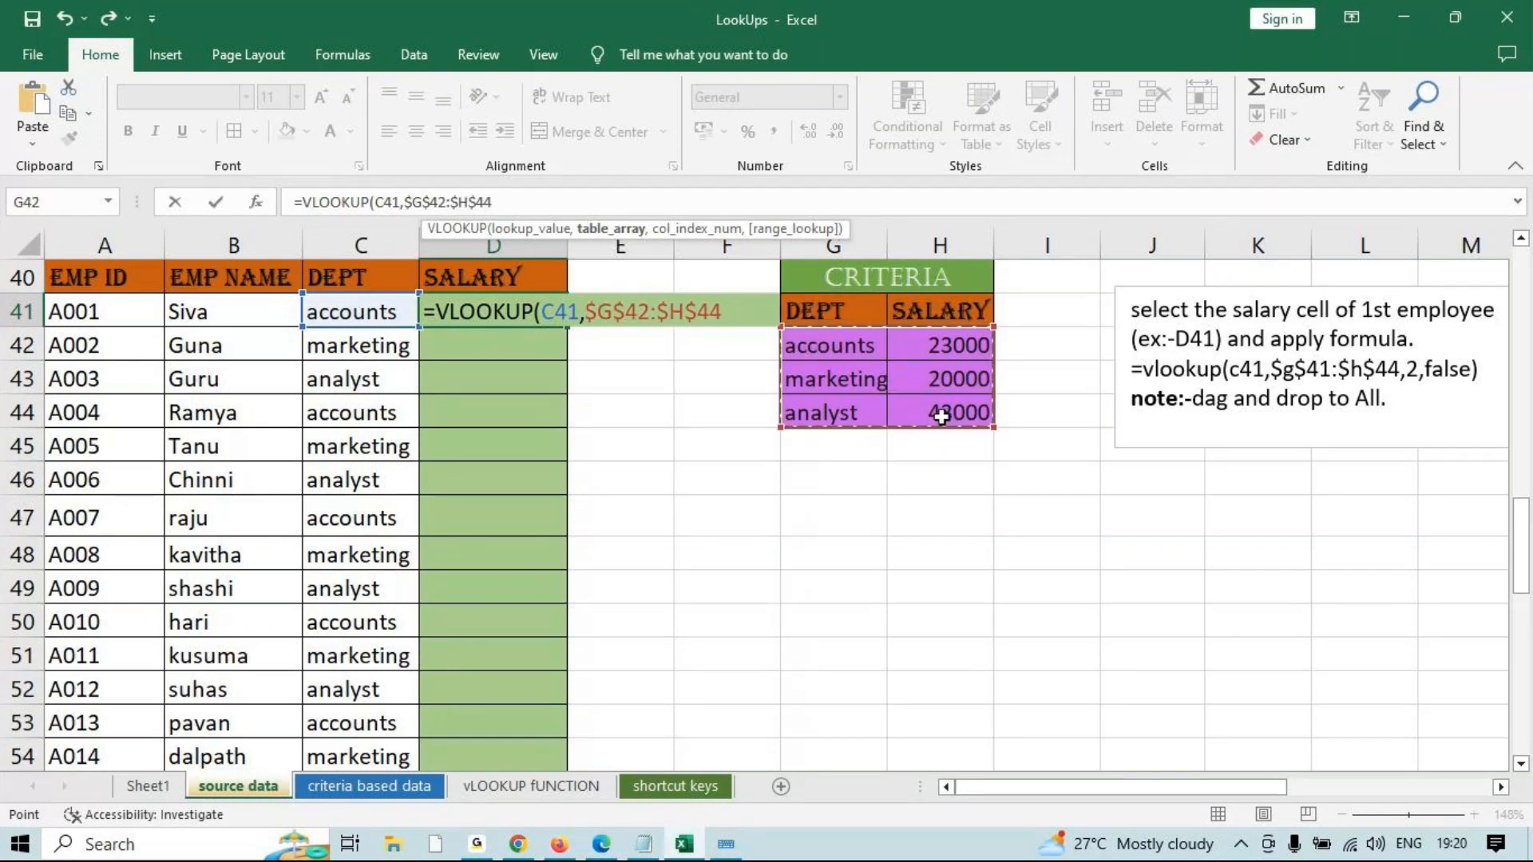
# Complete the D41 formula with column index 2 and FALSE for exact match, and fill it down the whole salary column.
pyautogui.write(',')
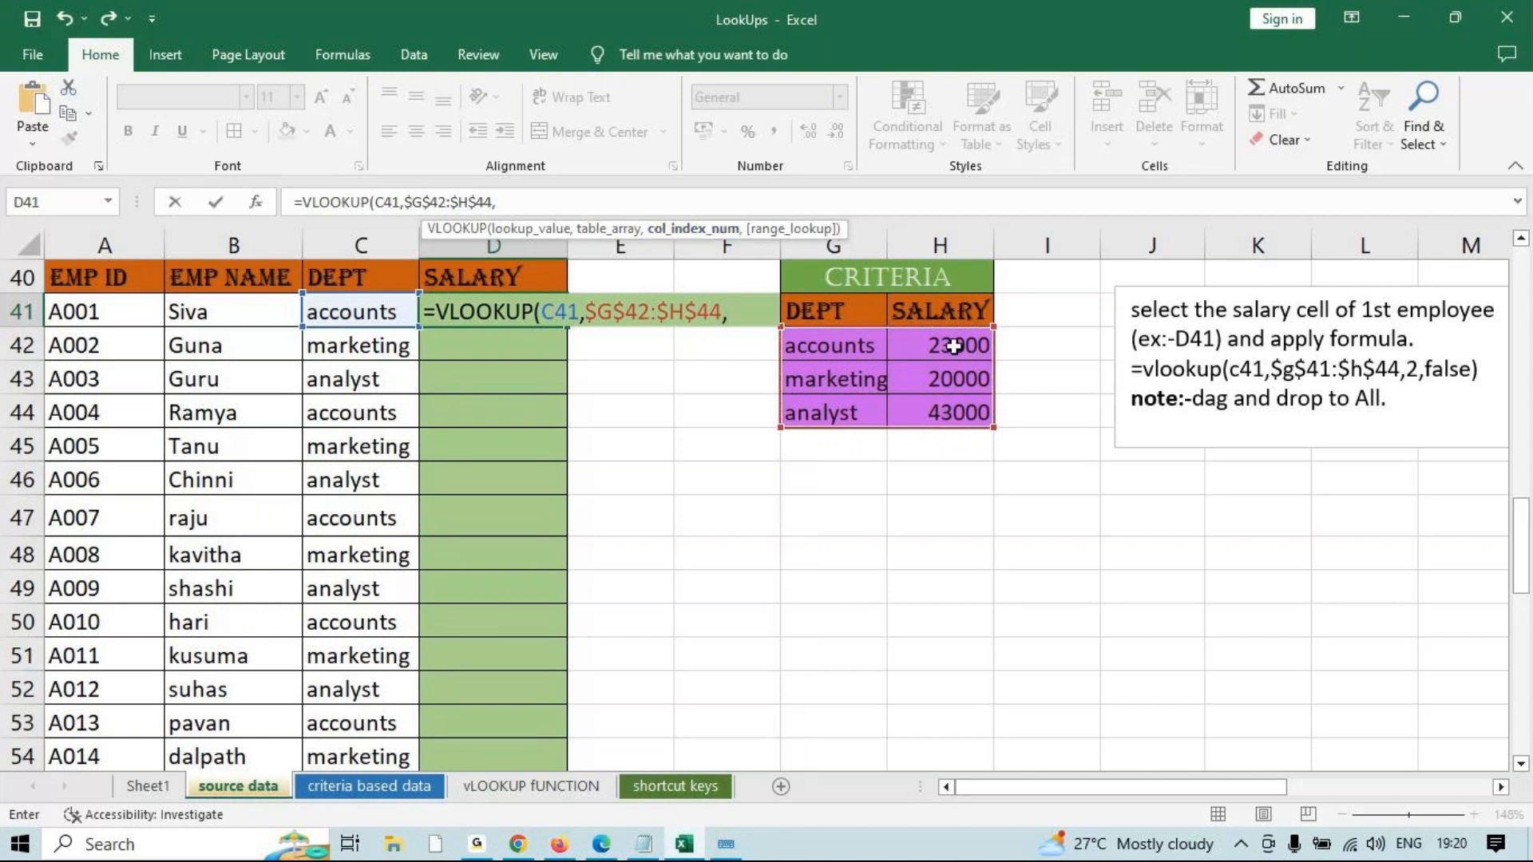
pyautogui.write('2,')
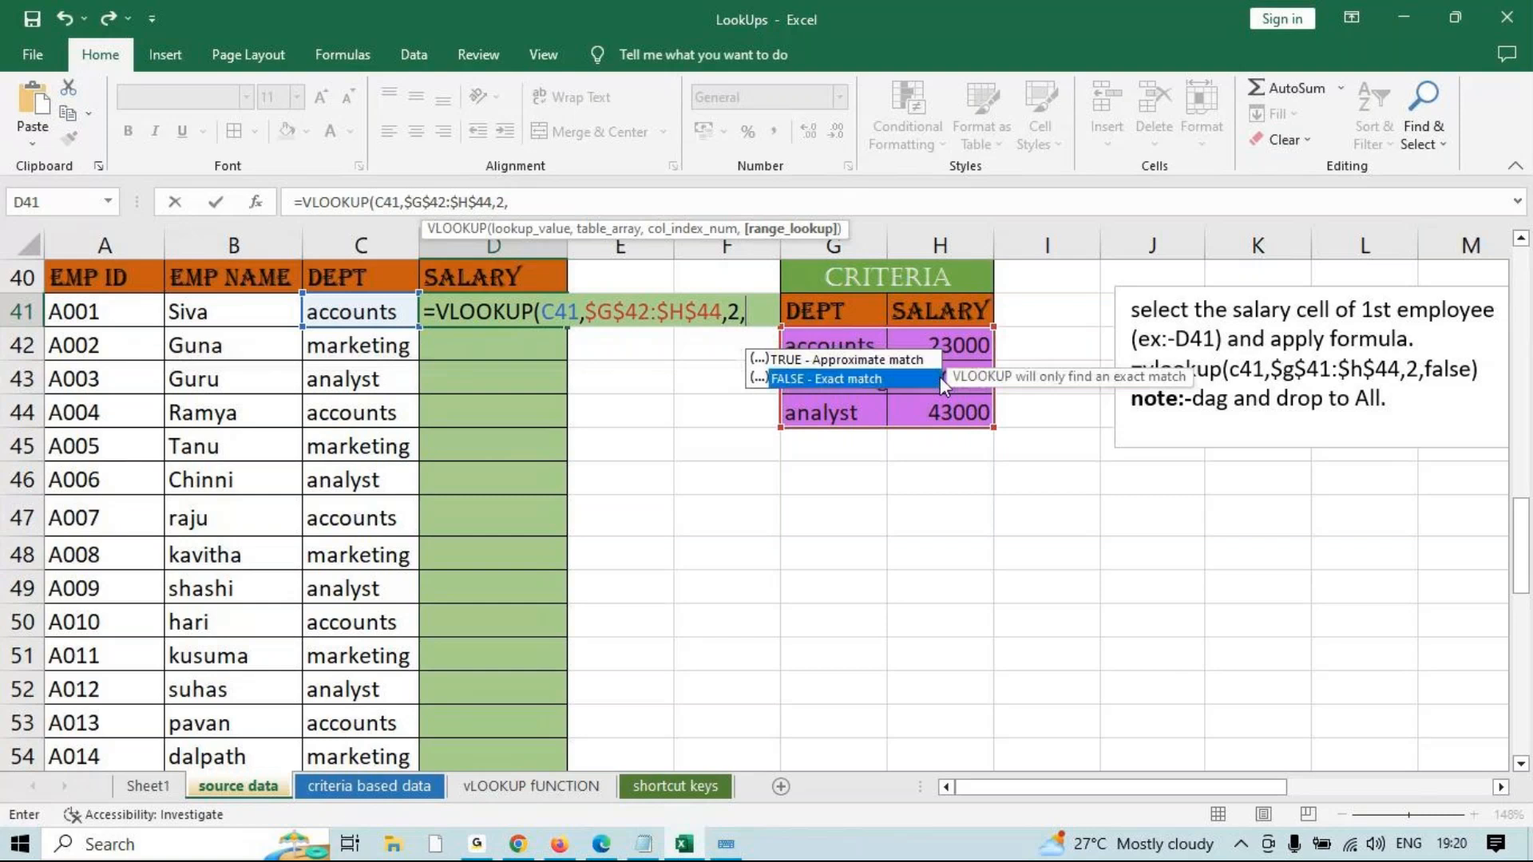
pyautogui.doubleClick(940, 378)
pyautogui.click(528, 295)
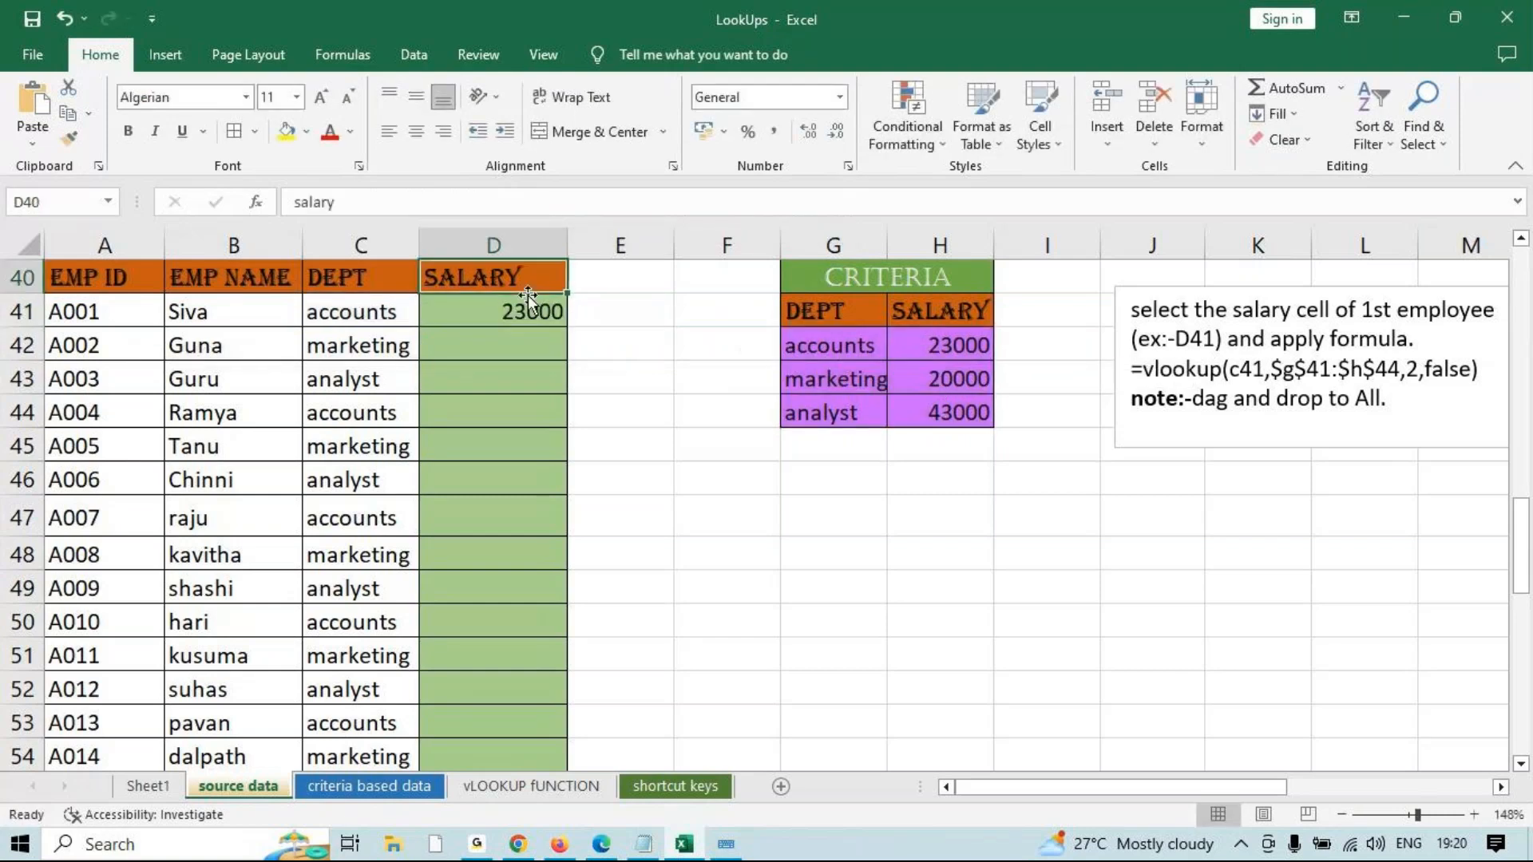
pyautogui.click(544, 323)
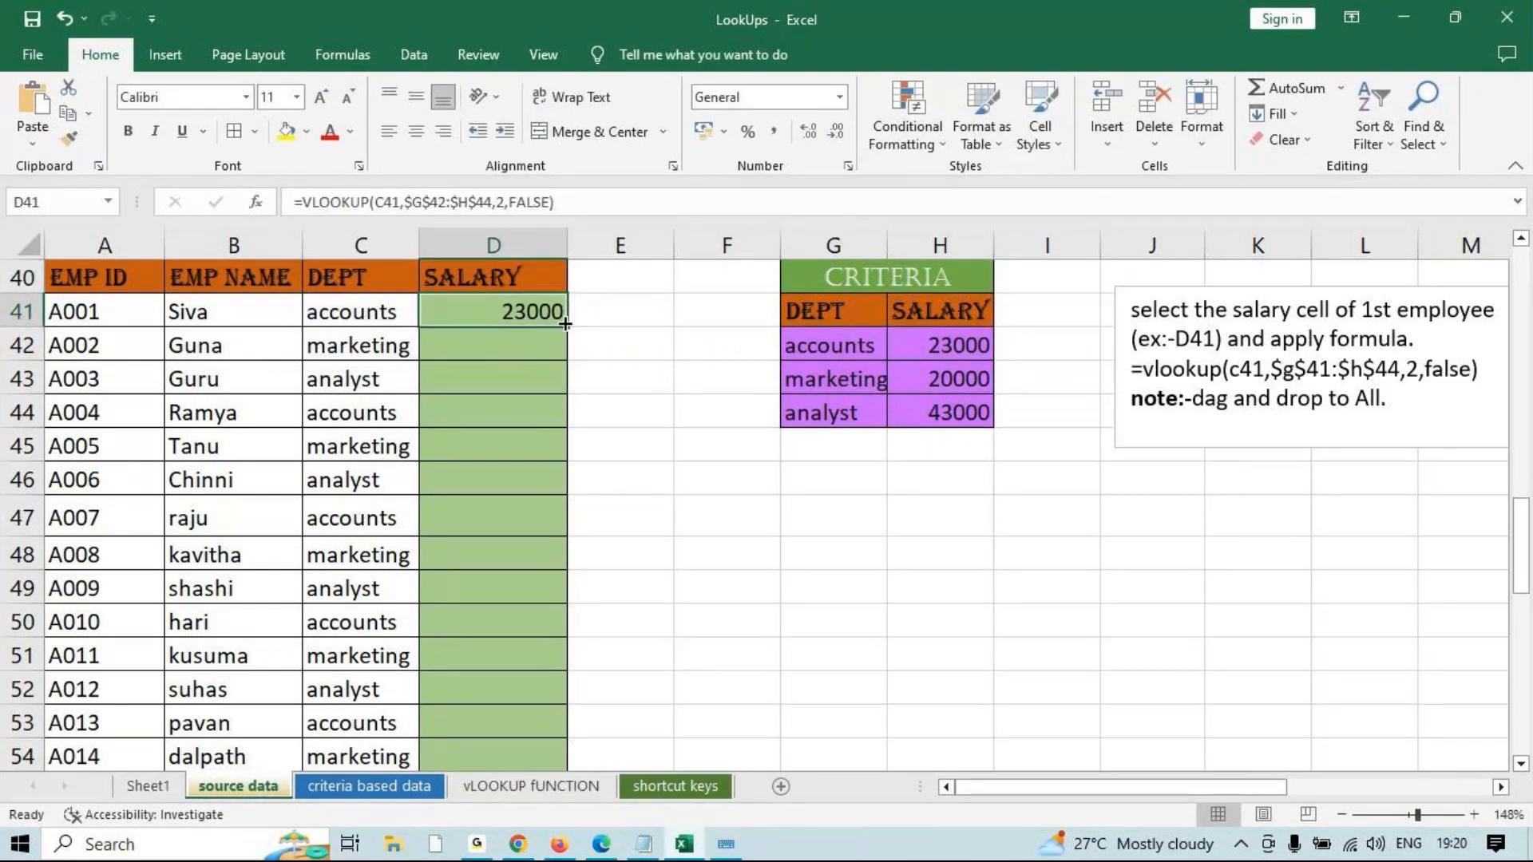
pyautogui.doubleClick(559, 322)
pyautogui.scroll(-8, 602, 441)
pyautogui.scroll(6, 599, 446)
pyautogui.scroll(2, 599, 446)
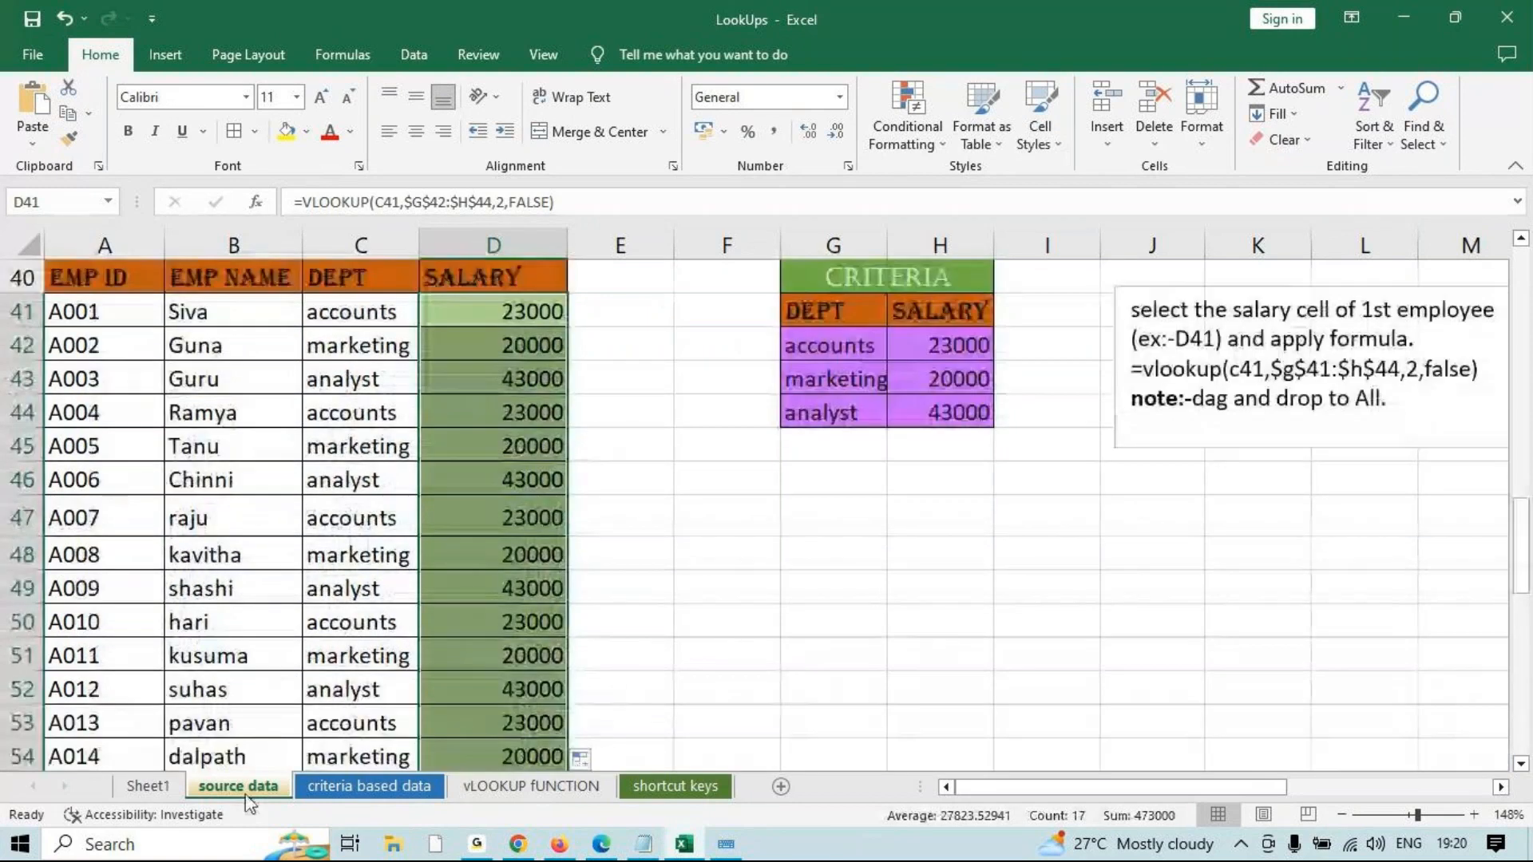
# Look over the exercises on the vLOOKUP FUNCTION sheet and the out-of-sheet lookup example on the criteria based data sheet.
pyautogui.click(530, 787)
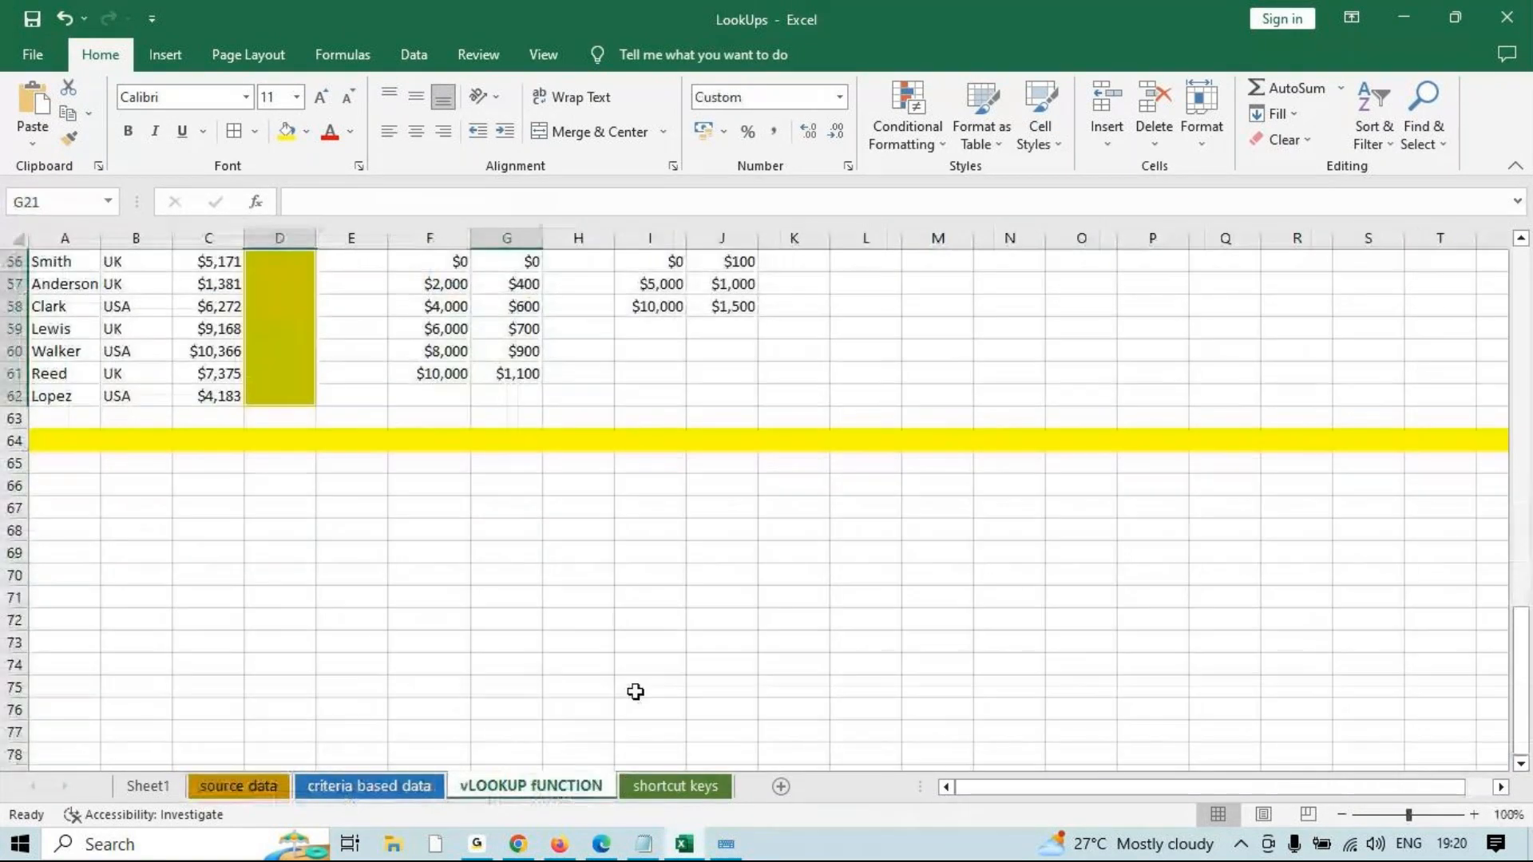
pyautogui.scroll(3, 627, 659)
pyautogui.scroll(15, 627, 658)
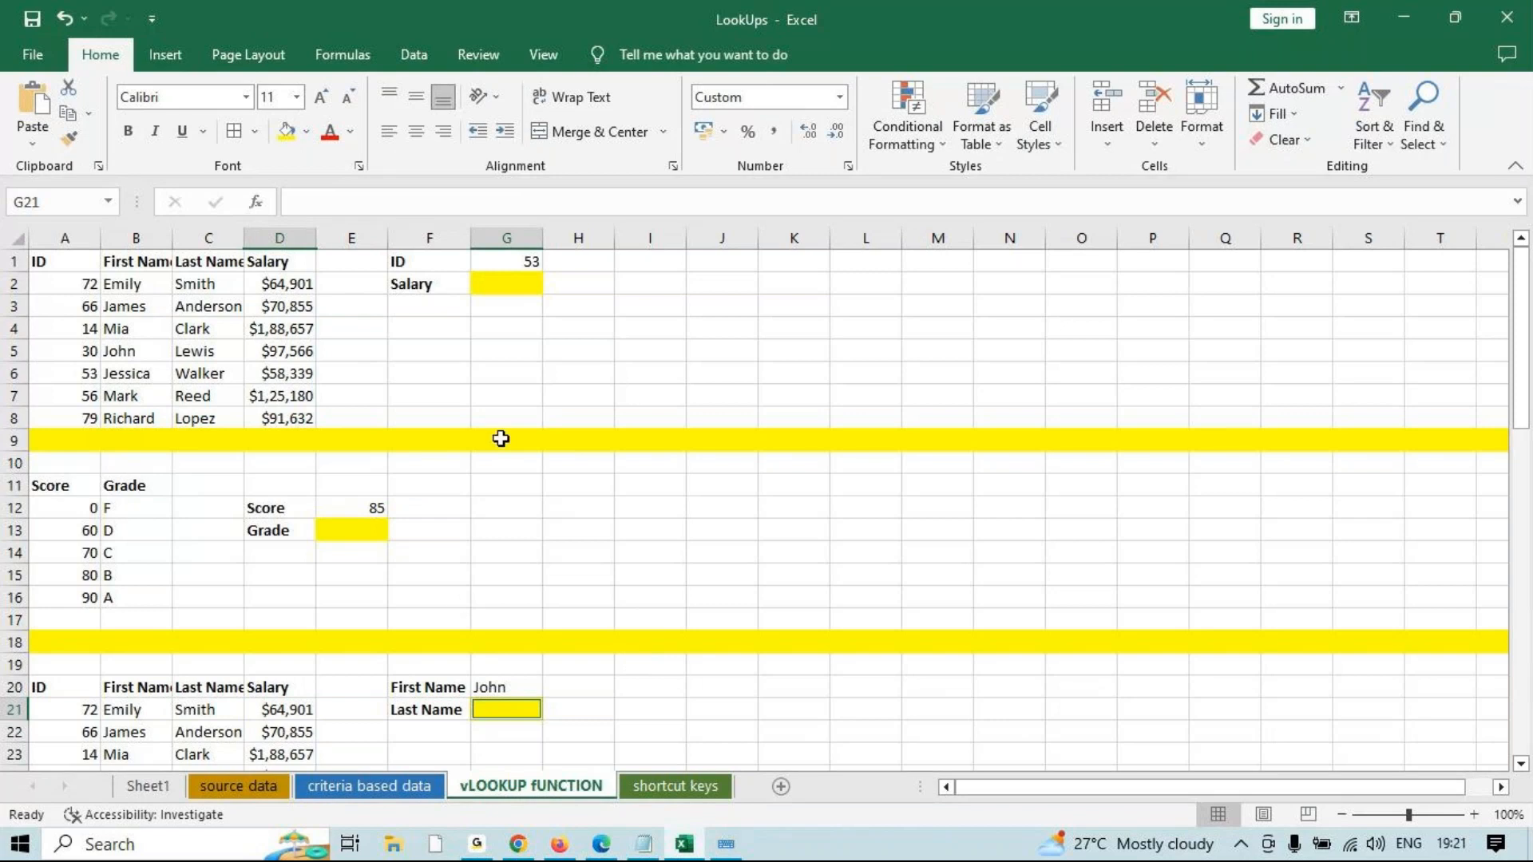
pyautogui.click(369, 786)
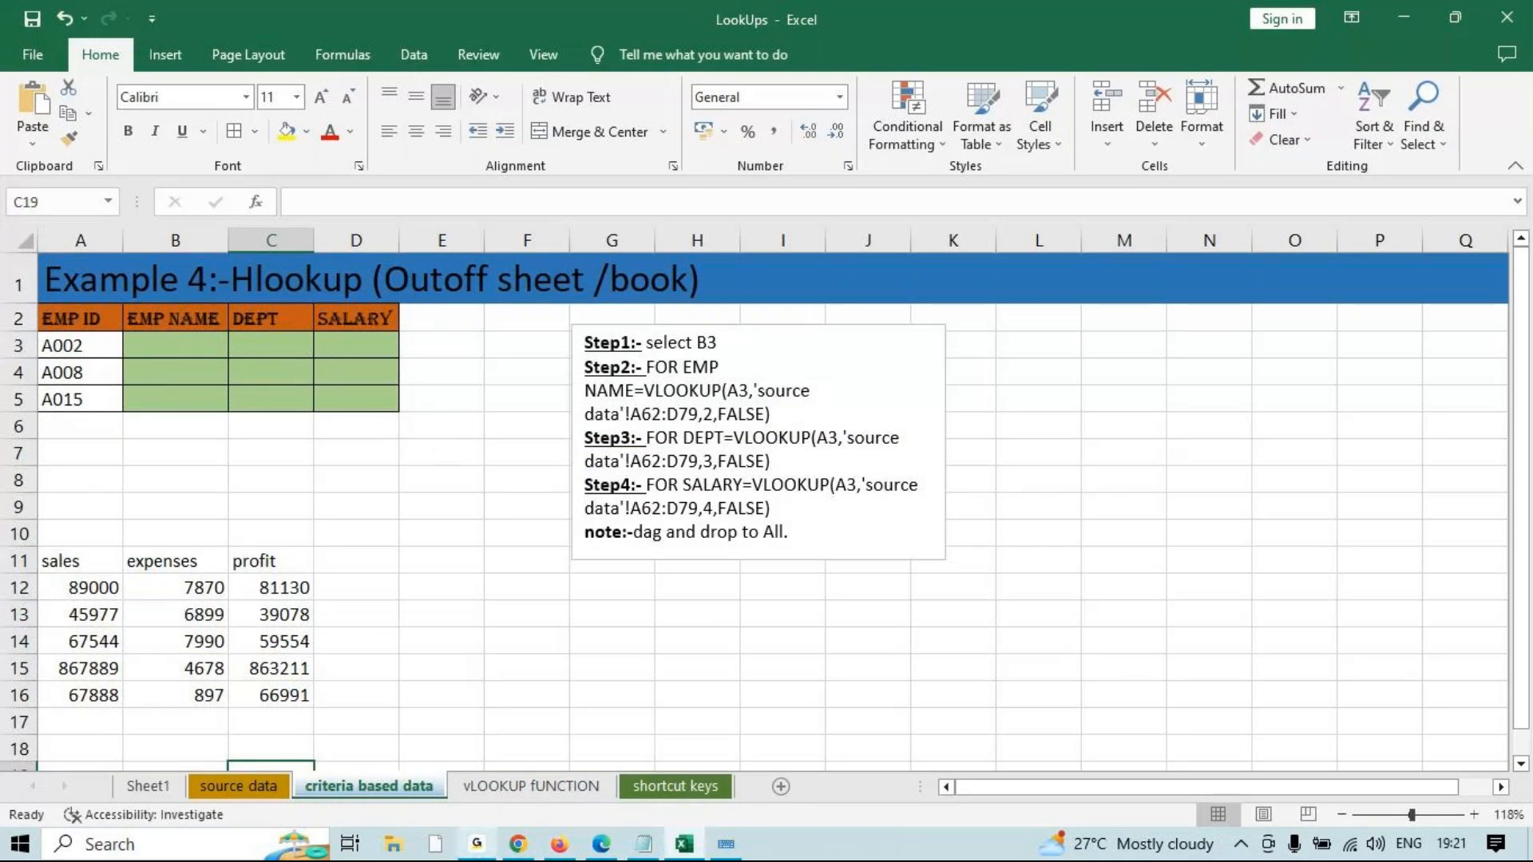
pyautogui.click(531, 785)
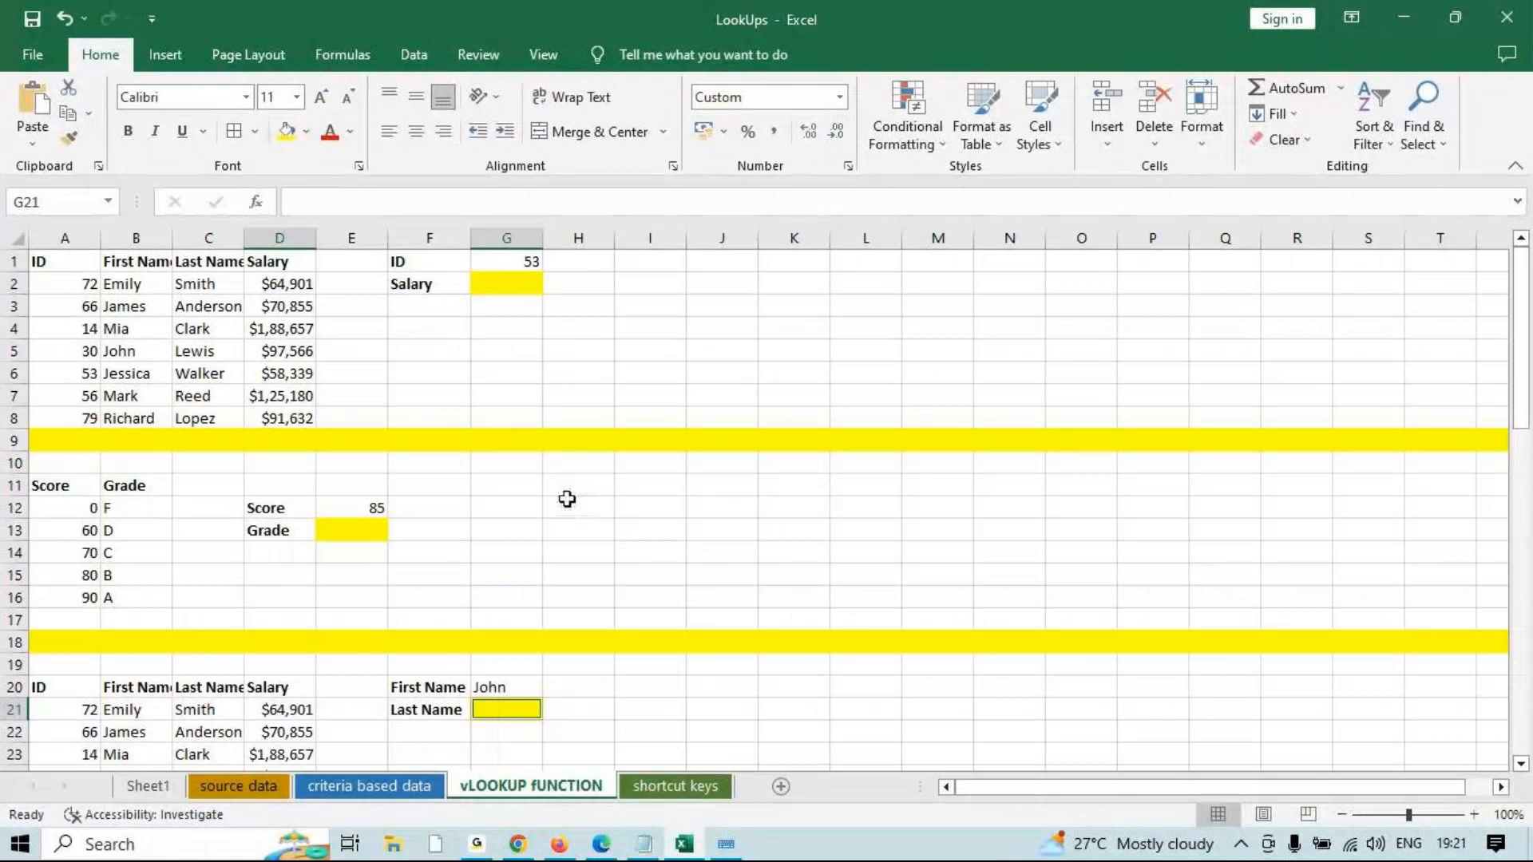
pyautogui.scroll(-3, 501, 484)
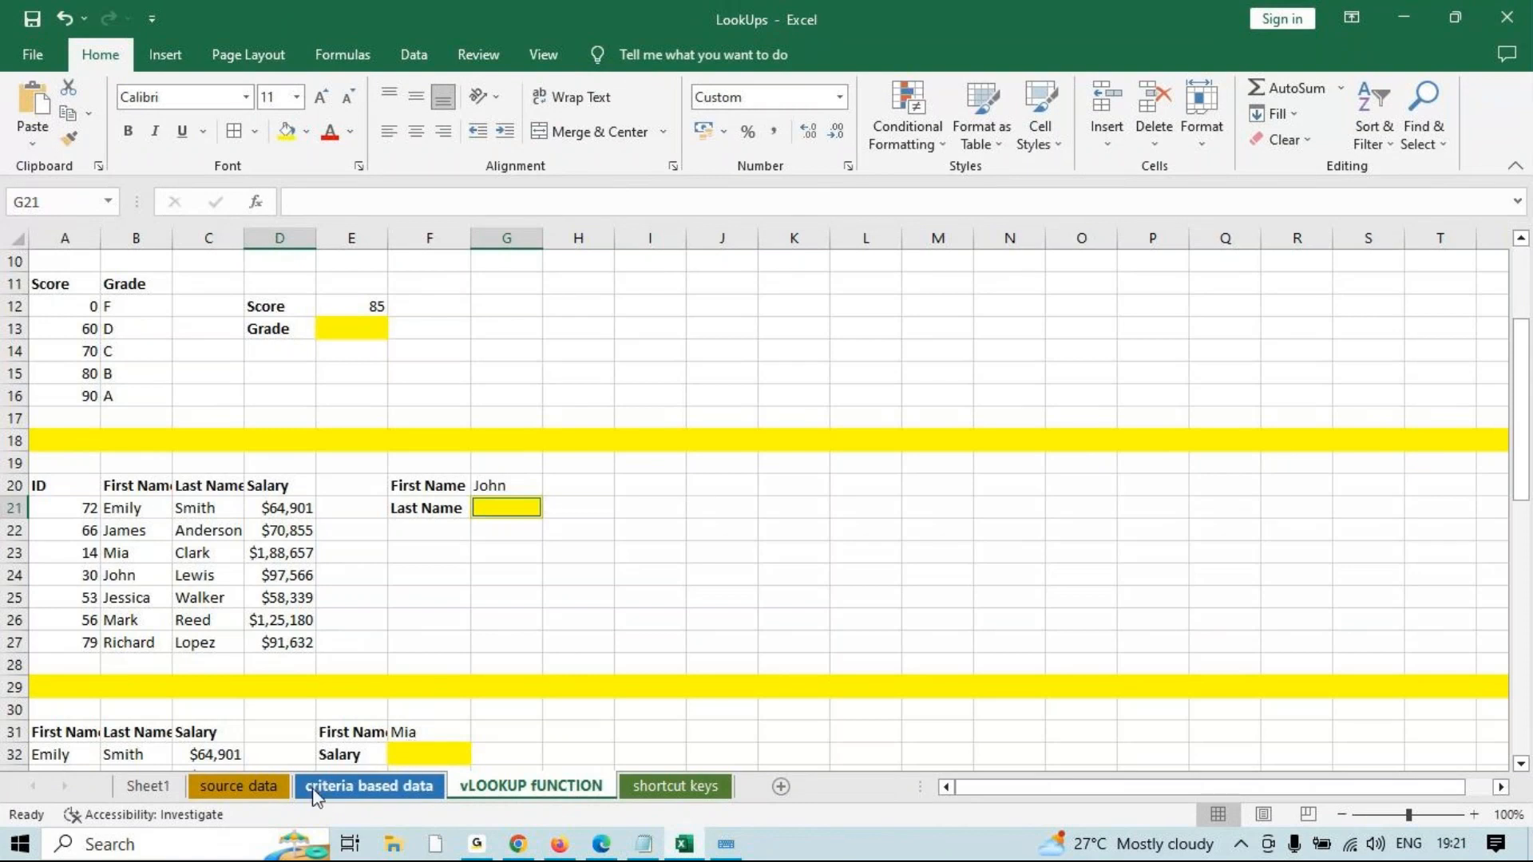
# Revisit the source data examples and the criteria based data sheet, and return to the first-name salary exercises on the vLOOKUP FUNCTION sheet.
pyautogui.click(238, 785)
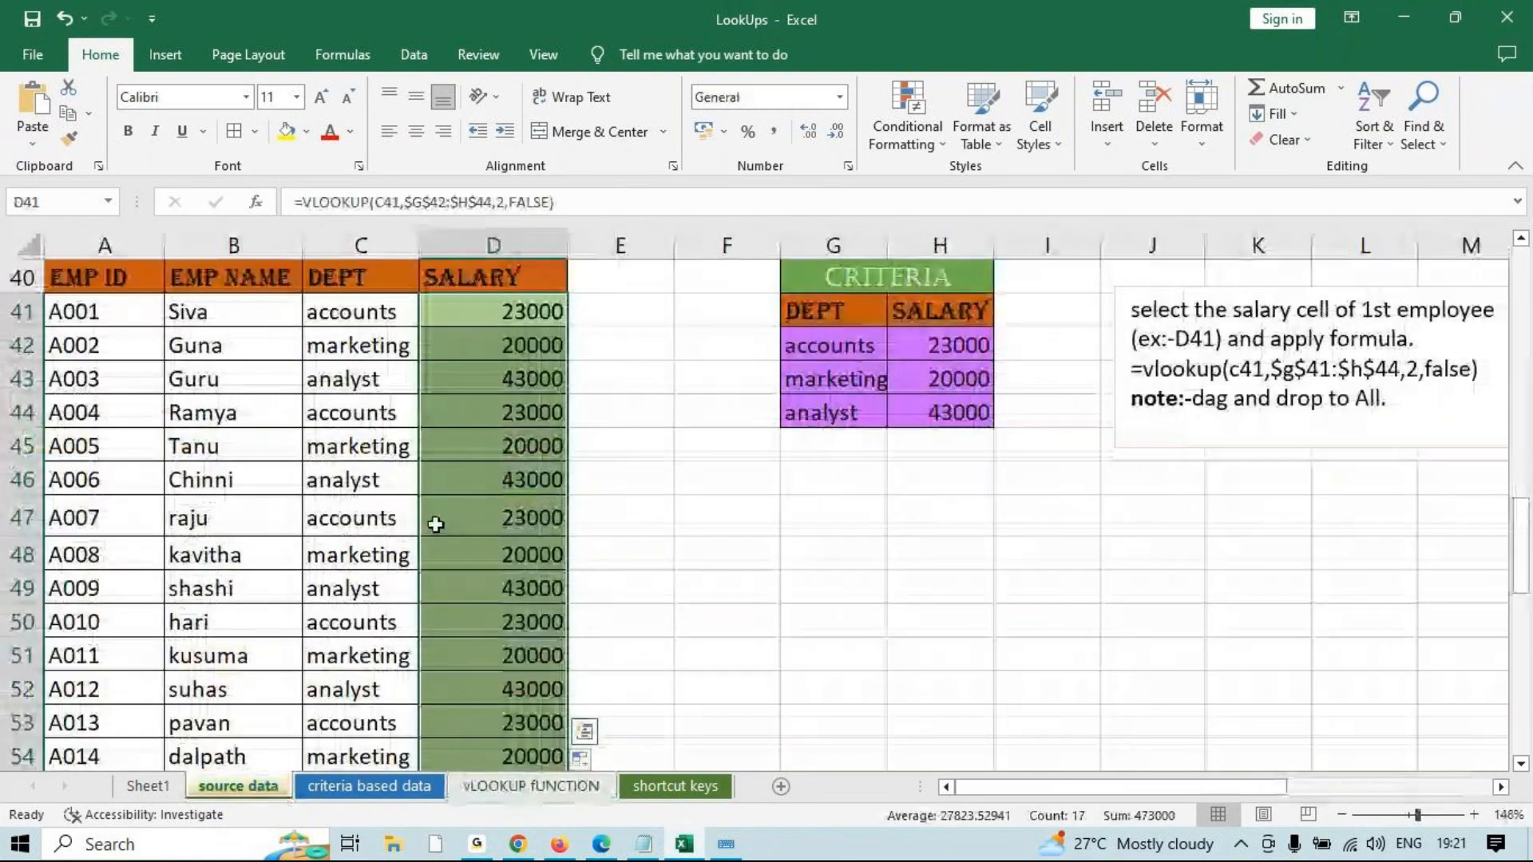
pyautogui.scroll(9, 435, 524)
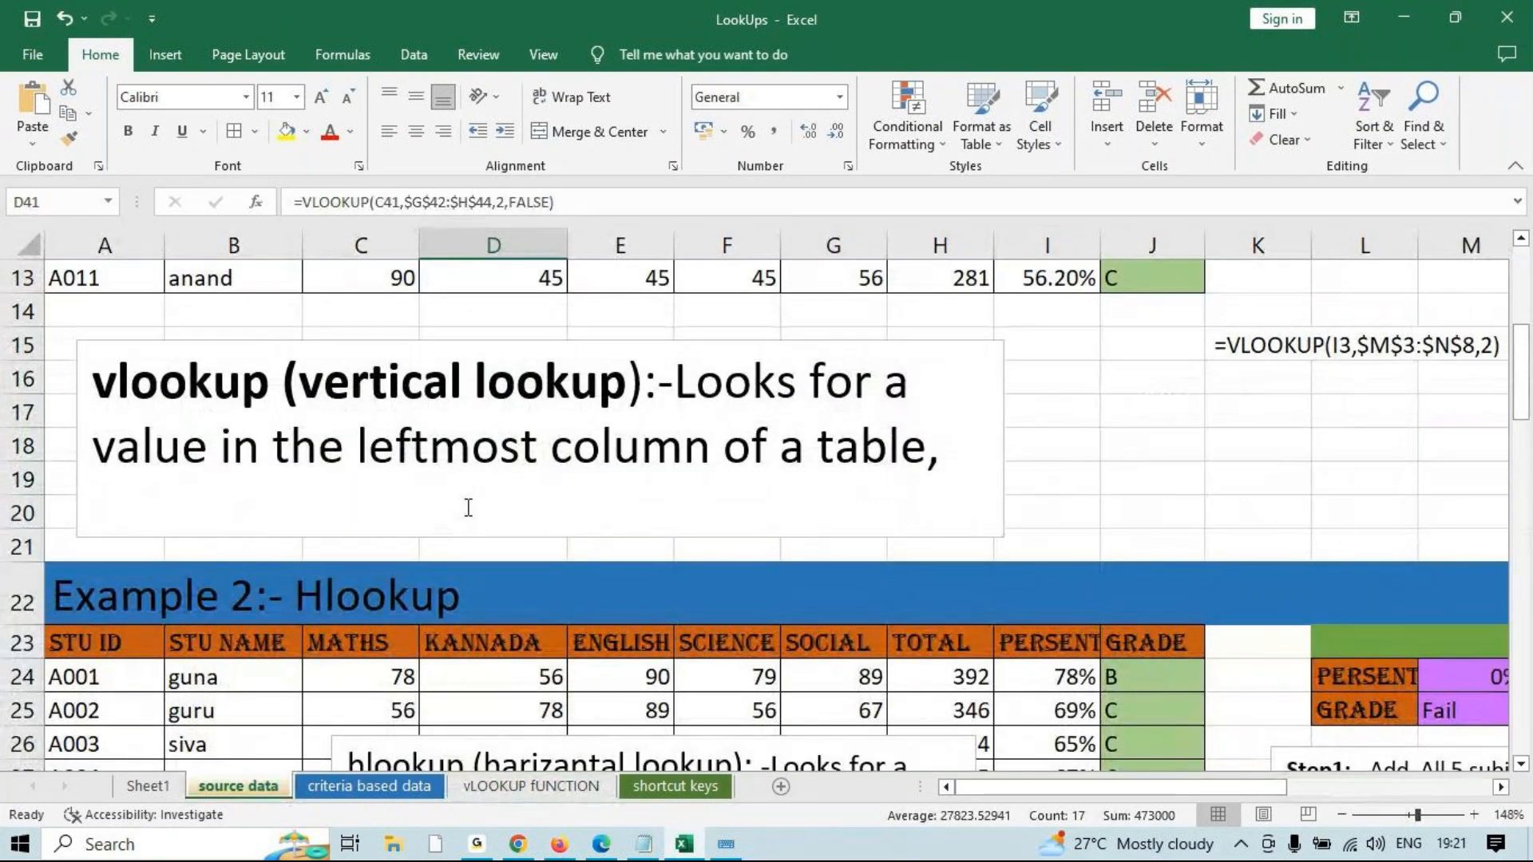
pyautogui.click(414, 789)
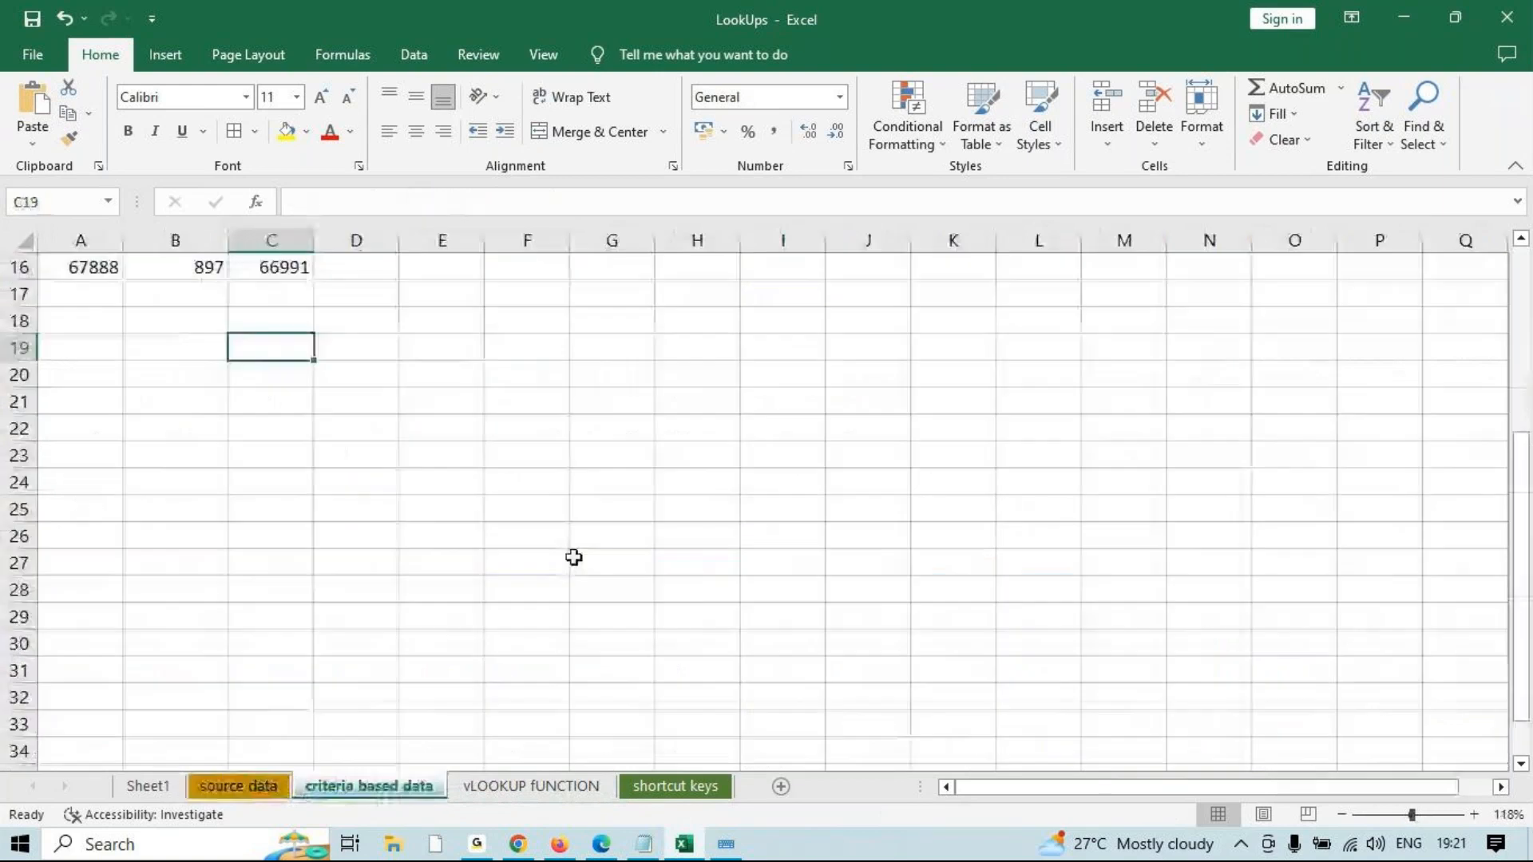
pyautogui.click(510, 785)
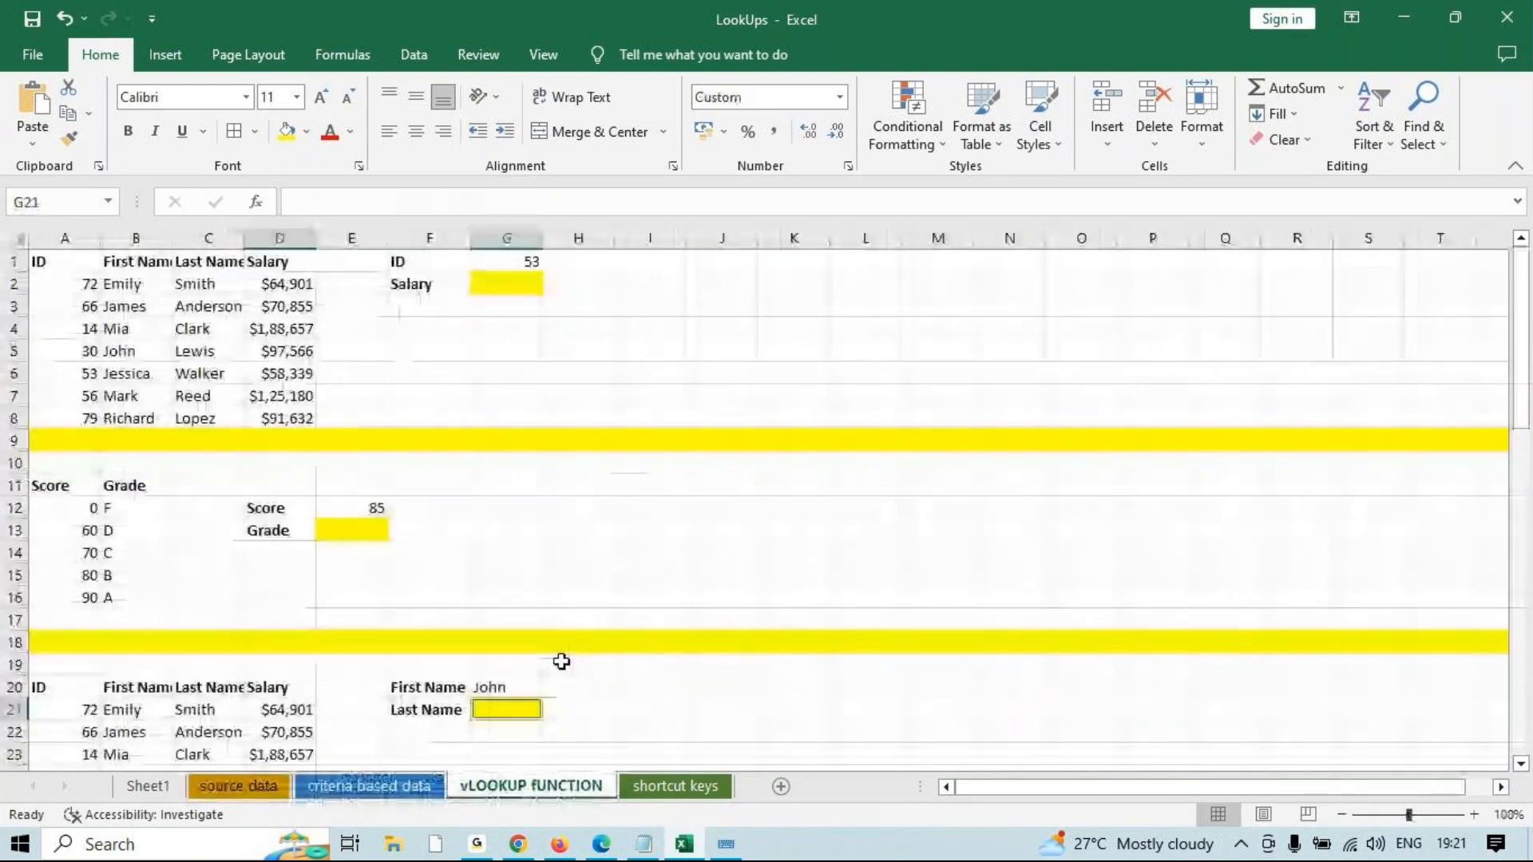
pyautogui.scroll(-8, 543, 655)
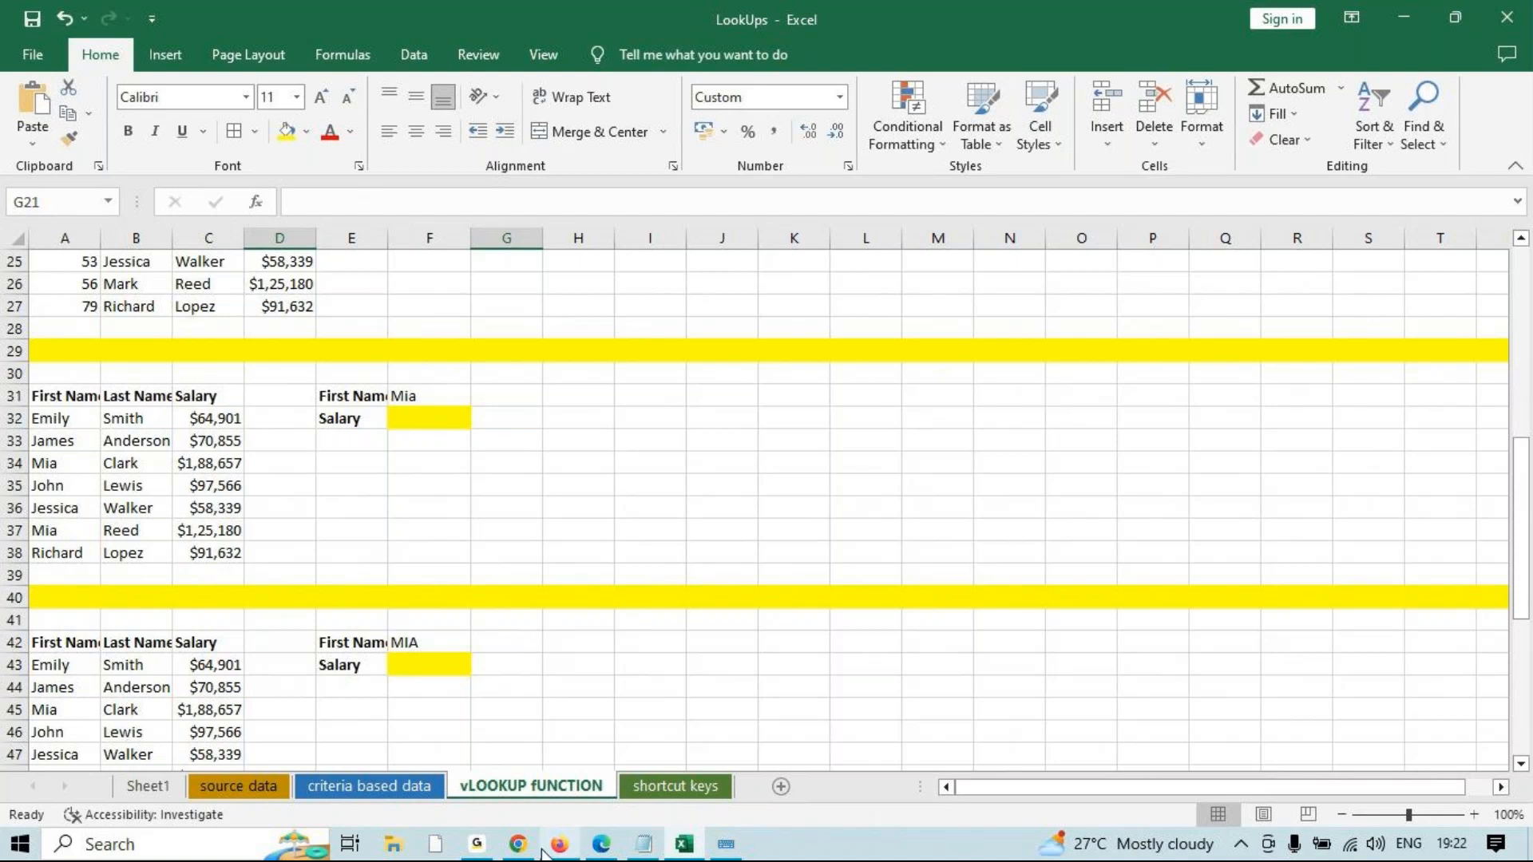
pyautogui.click(490, 849)
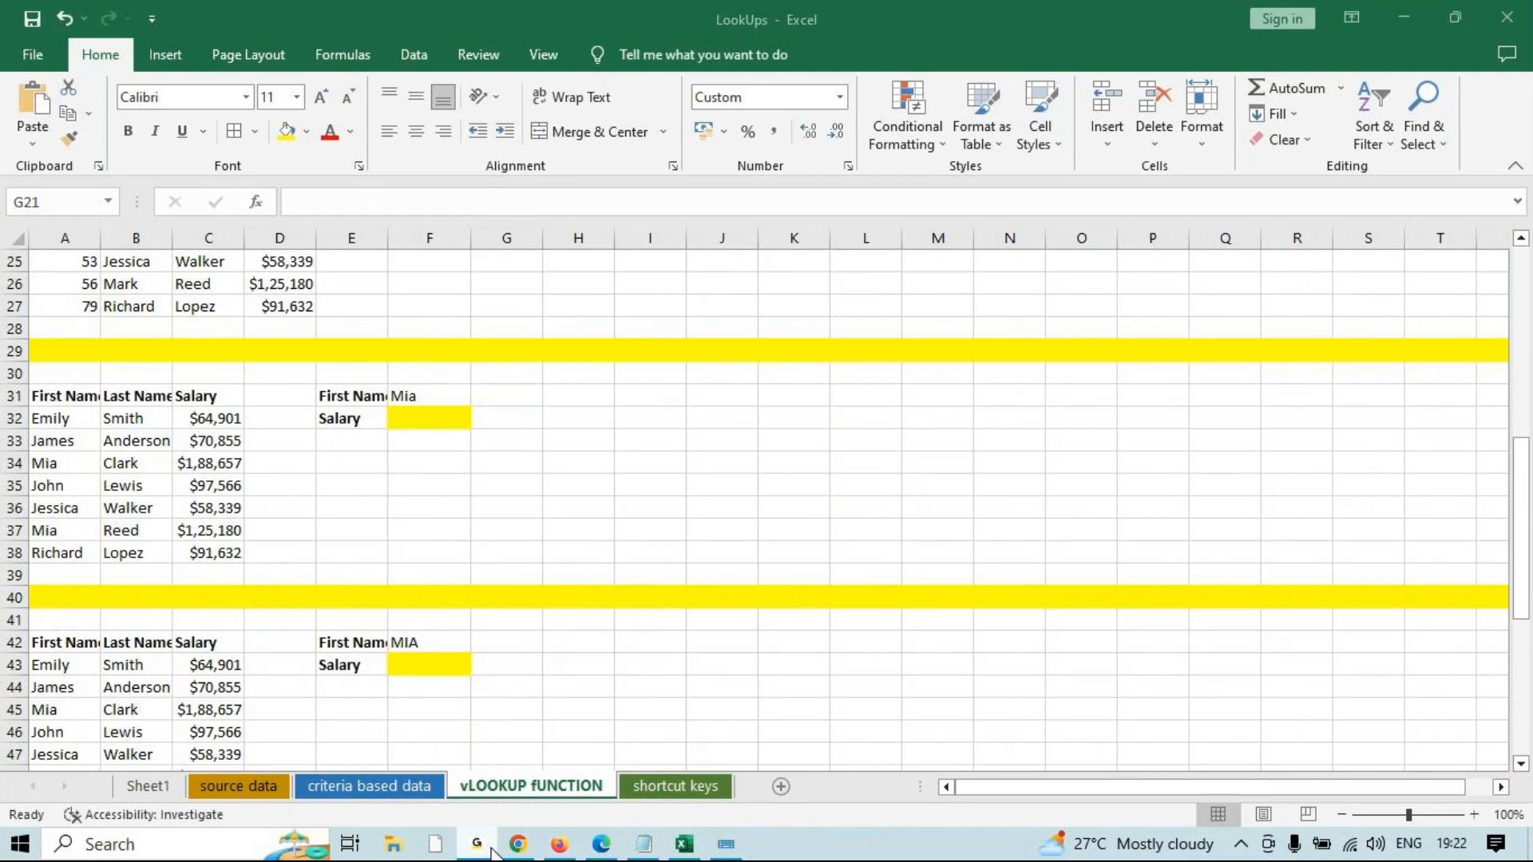
pyautogui.click(490, 850)
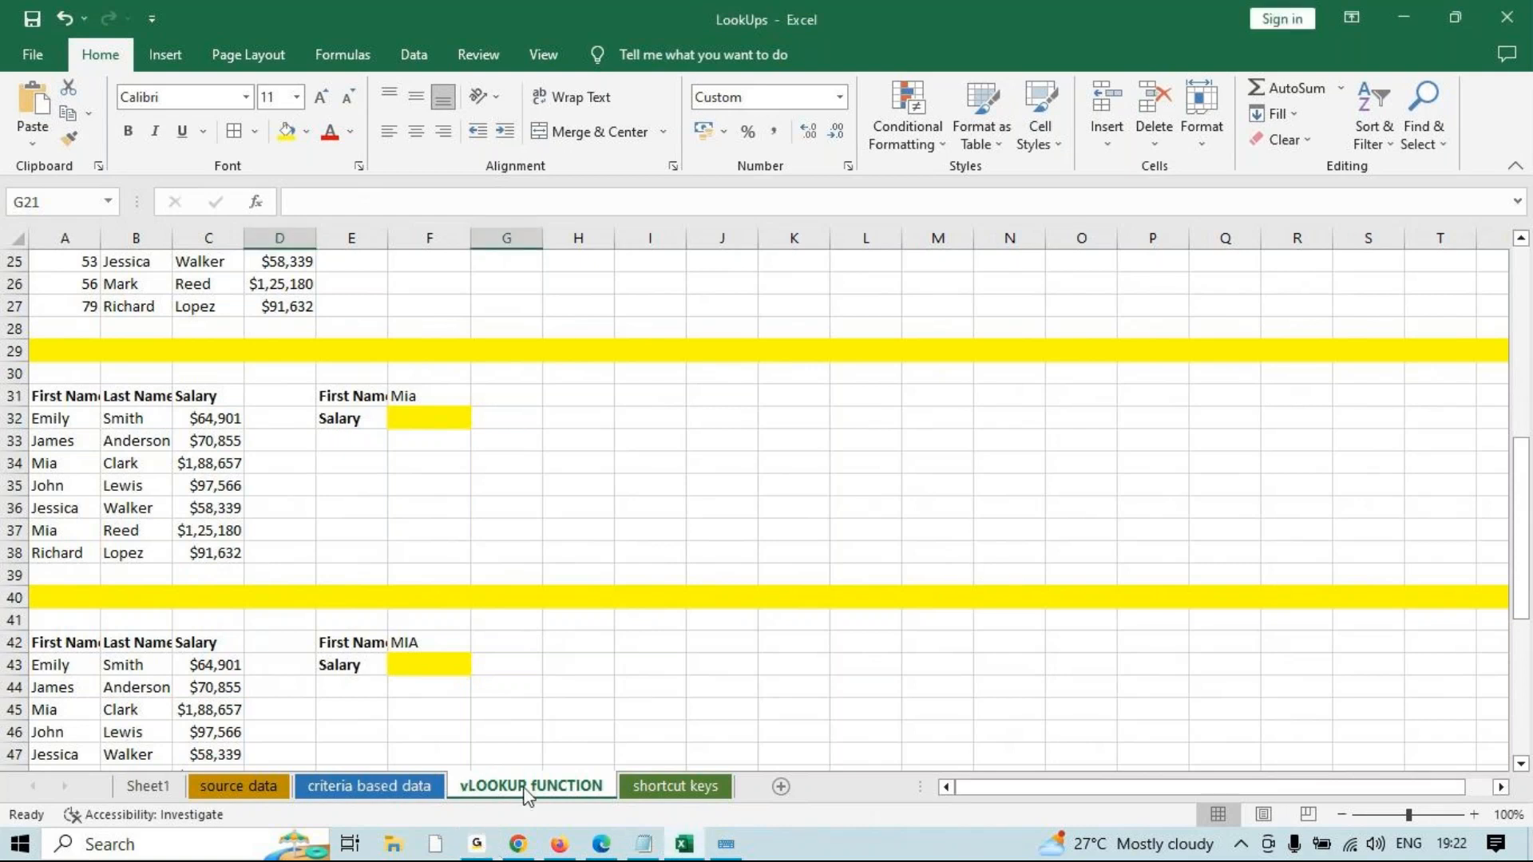
# Examine the salary-by-ID, grade-by-score and last-name-by-first-name exercises, checking their input cells and the answer cells G2, E13 and G21.
pyautogui.scroll(4, 557, 719)
pyautogui.scroll(4, 556, 718)
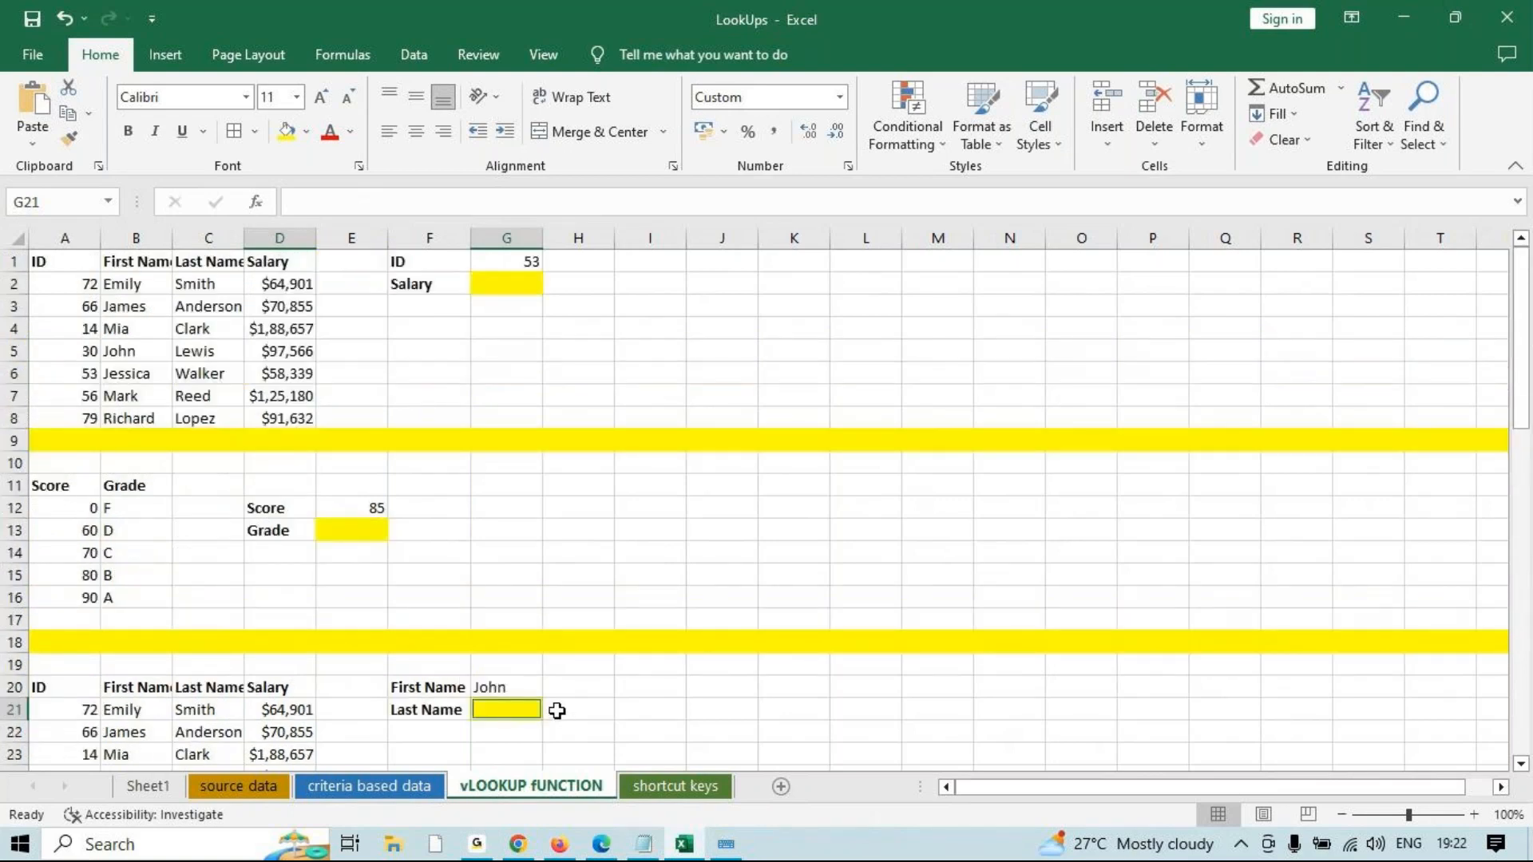
pyautogui.click(496, 259)
pyautogui.click(495, 284)
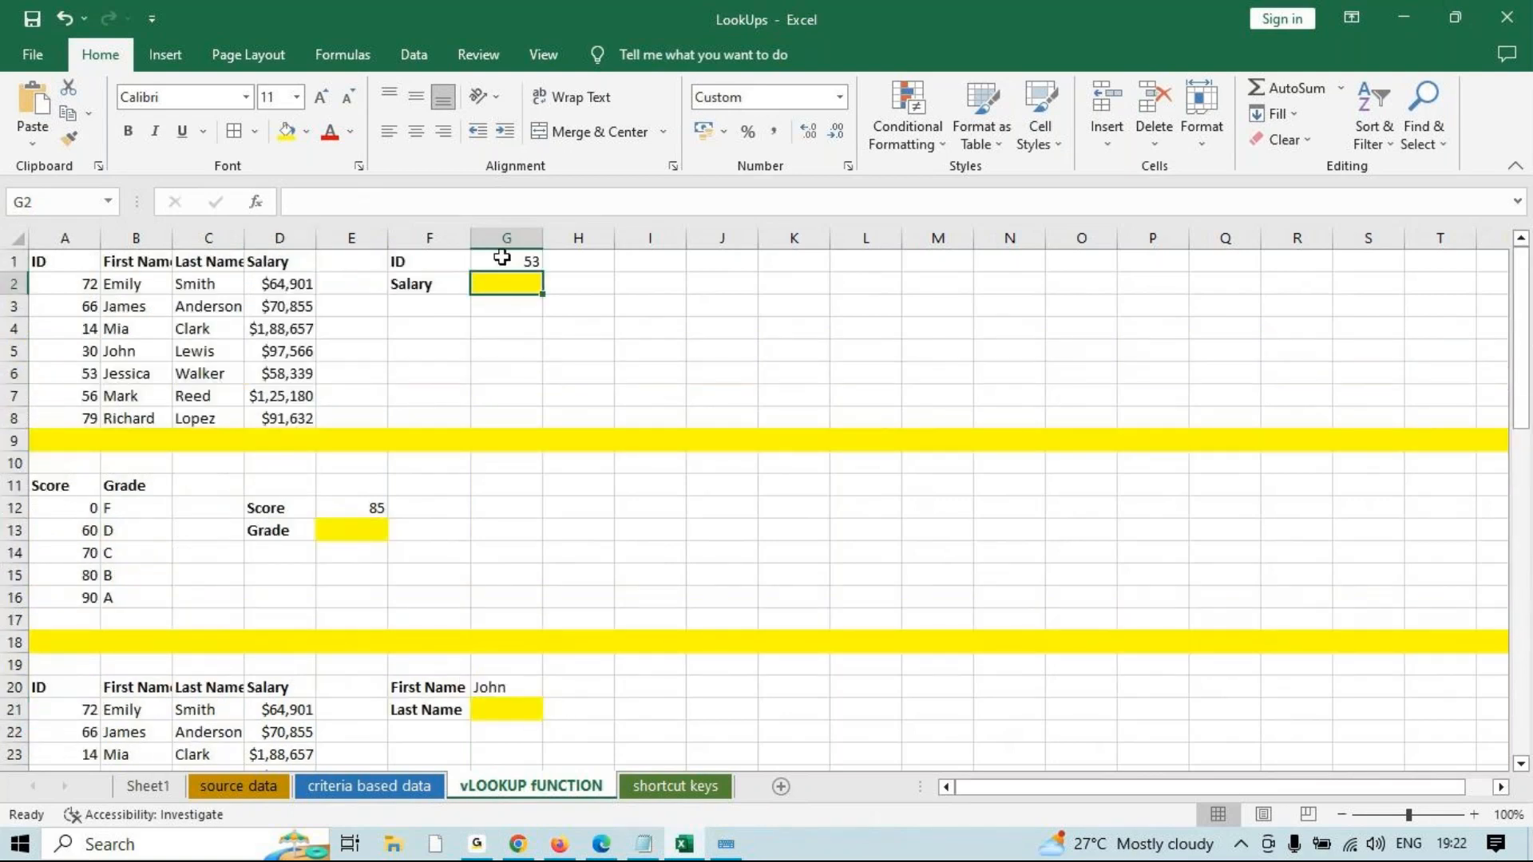
pyautogui.click(496, 285)
pyautogui.click(372, 509)
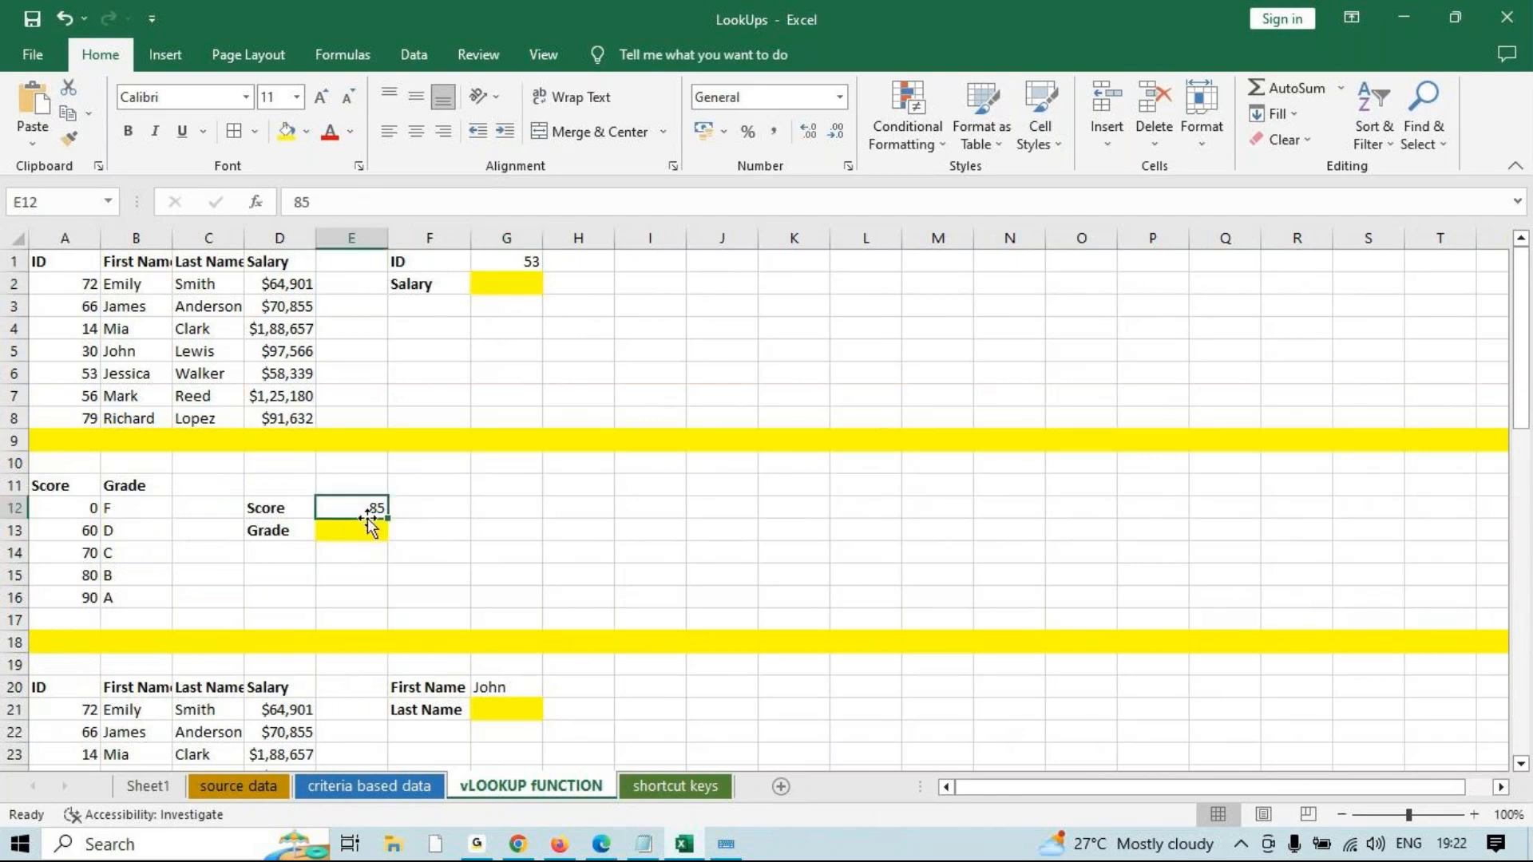
pyautogui.click(367, 531)
pyautogui.moveTo(45, 531); pyautogui.dragTo(136, 597)
pyautogui.scroll(-2, 531, 608)
pyautogui.click(501, 556)
pyautogui.click(497, 574)
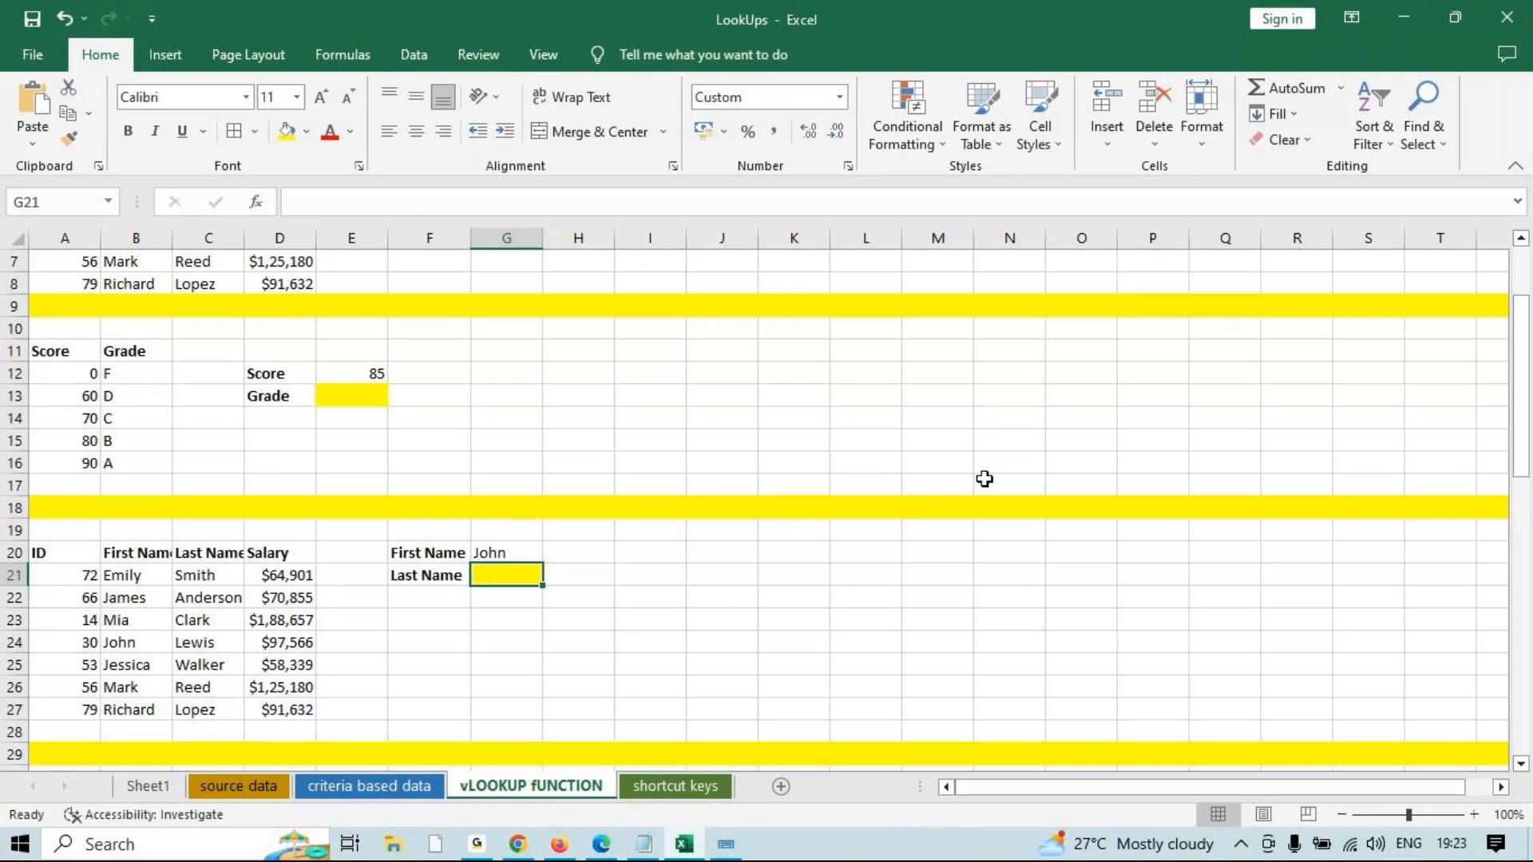
# Look through the remaining exercises down to the UK and USA market bonus tables, and show the shortcut keys sheet.
pyautogui.scroll(-9, 592, 592)
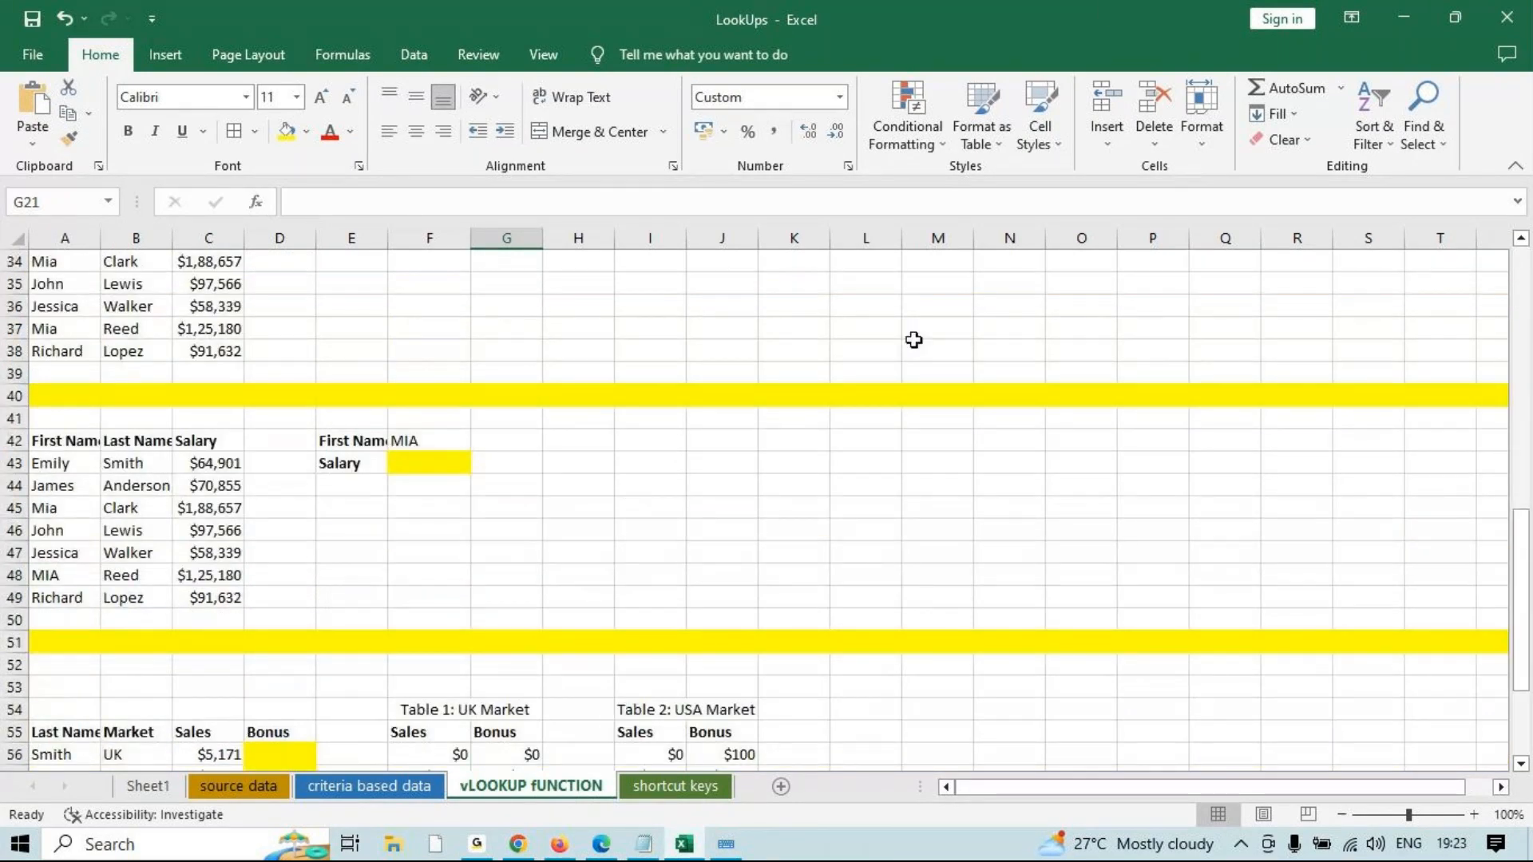
pyautogui.scroll(-5, 918, 338)
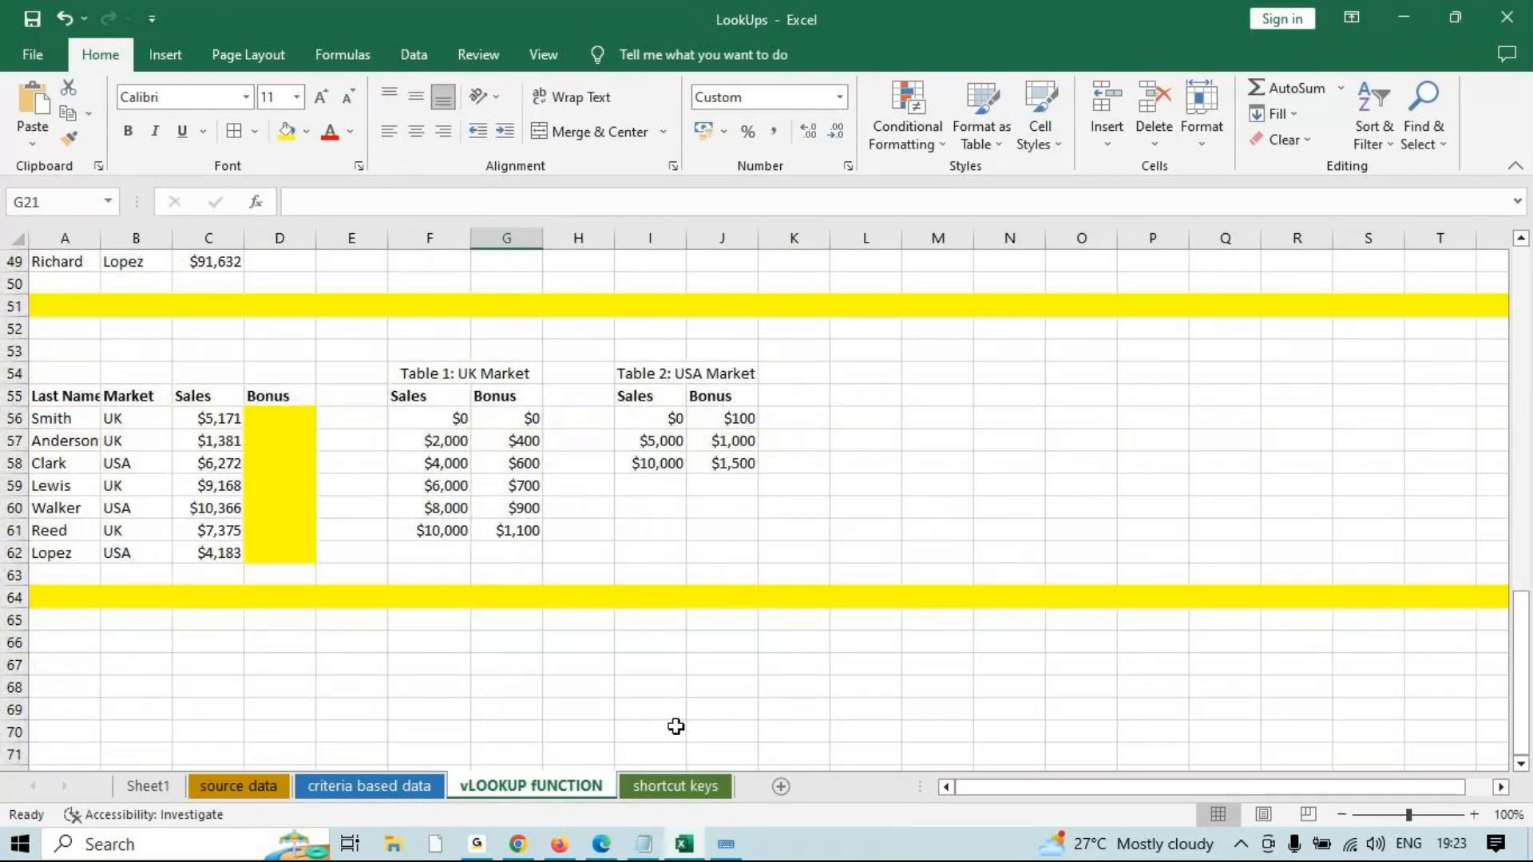
pyautogui.scroll(-4, 698, 504)
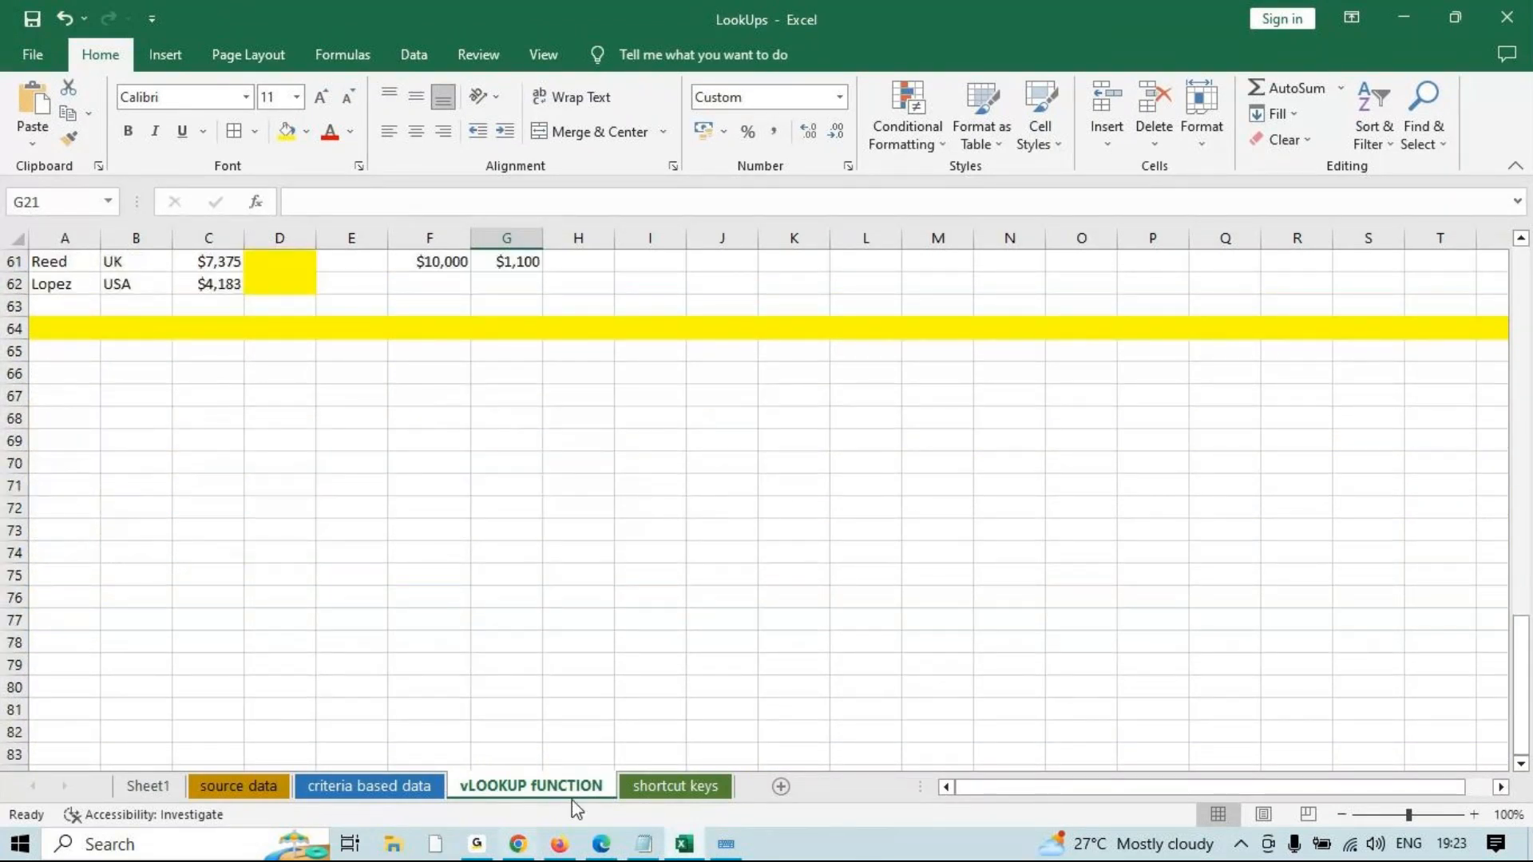
pyautogui.click(627, 786)
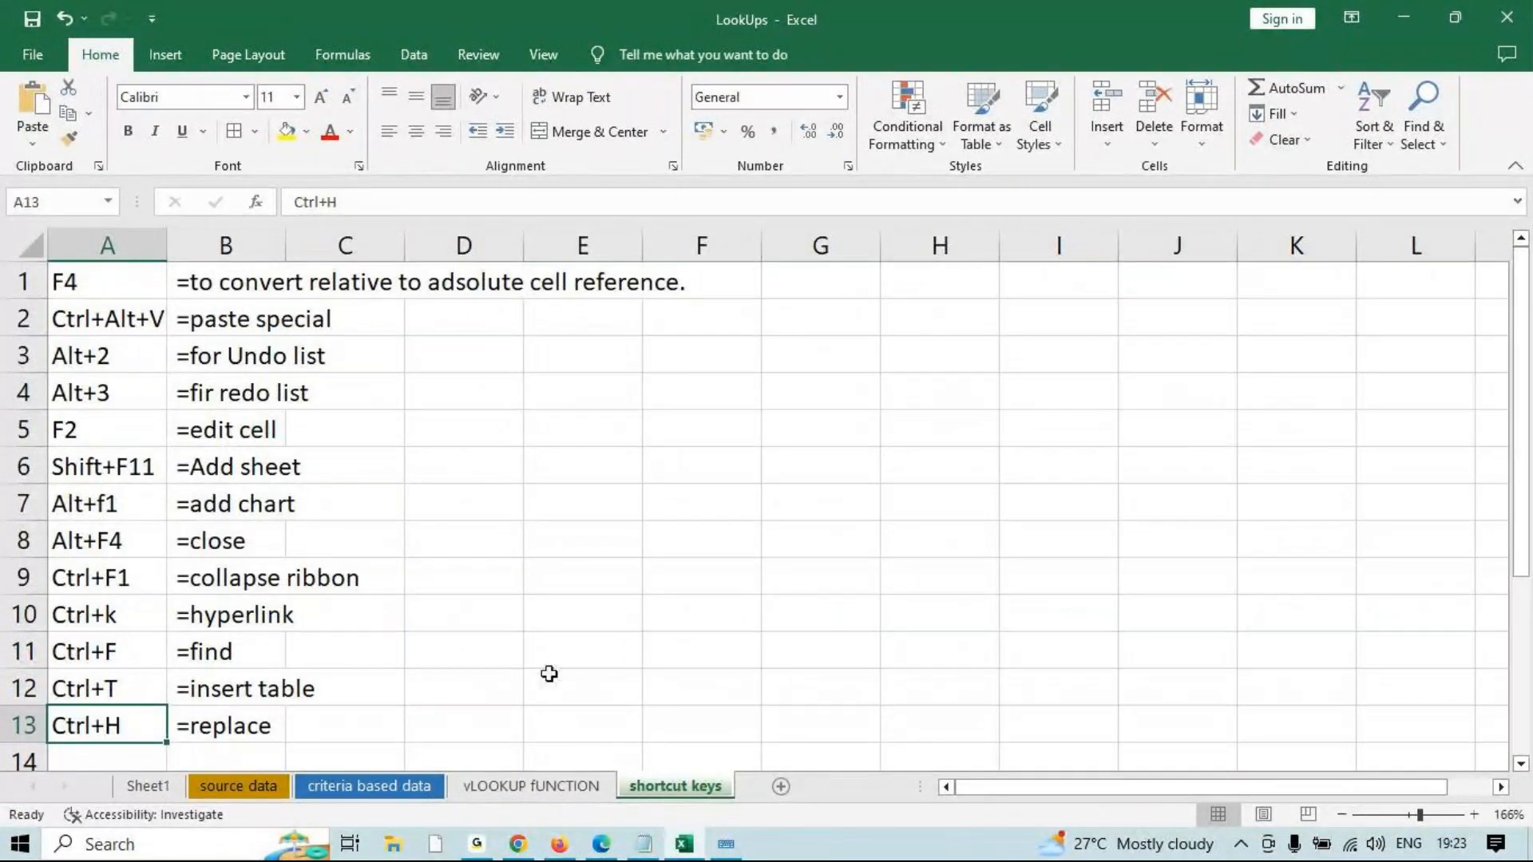
pyautogui.click(753, 586)
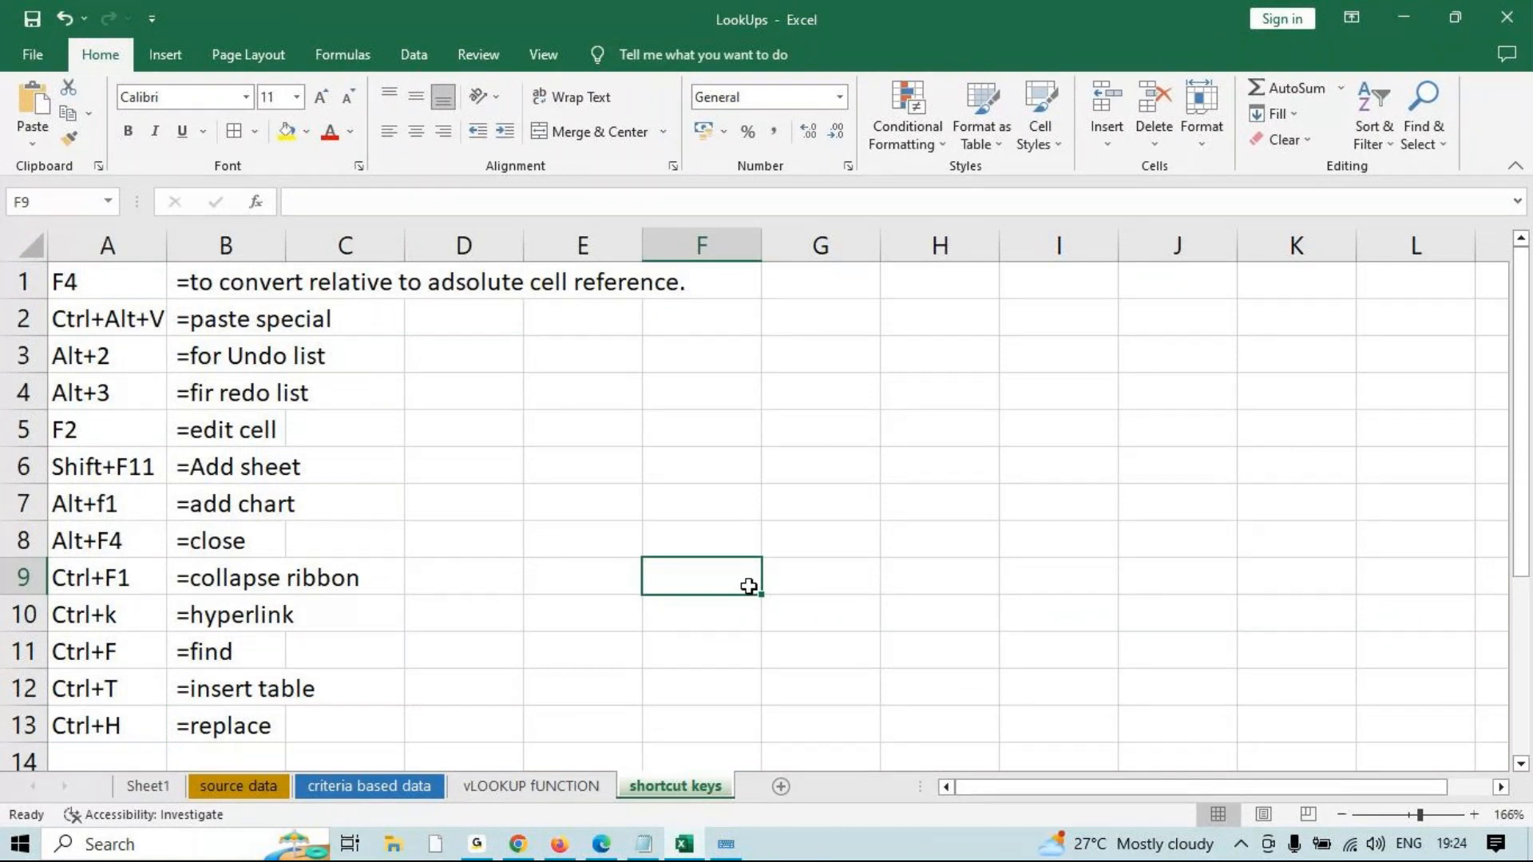
# Look over the shortcut keys sheet and go back to the first exercise on the vLOOKUP FUNCTION sheet.
pyautogui.click(952, 591)
pyautogui.scroll(-4, 681, 541)
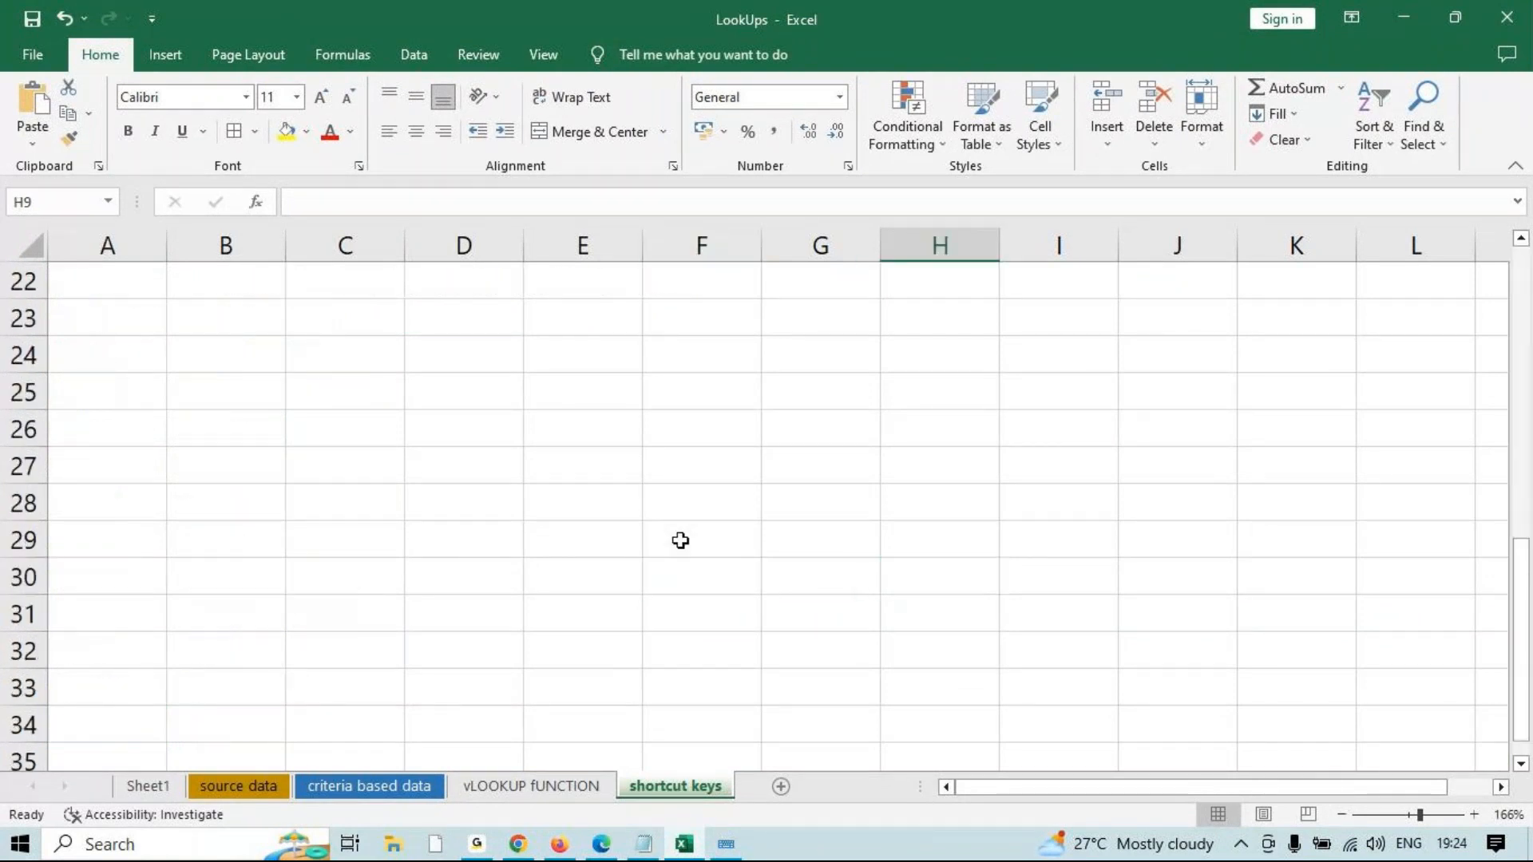
pyautogui.scroll(4, 647, 654)
pyautogui.scroll(1, 636, 690)
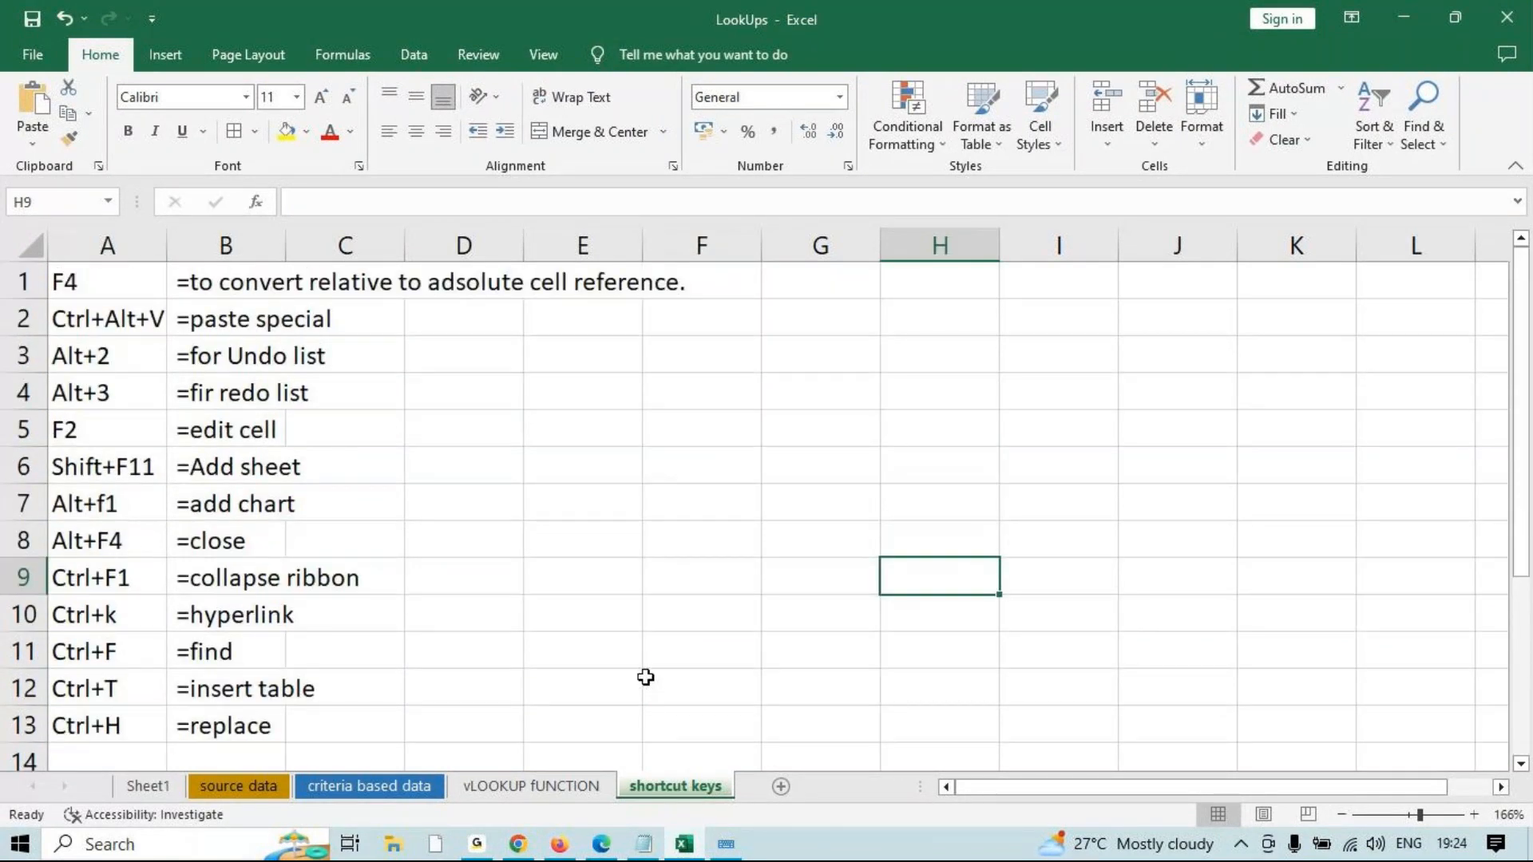
pyautogui.hotkey('ctrl', 'pageup')
pyautogui.scroll(15, 633, 669)
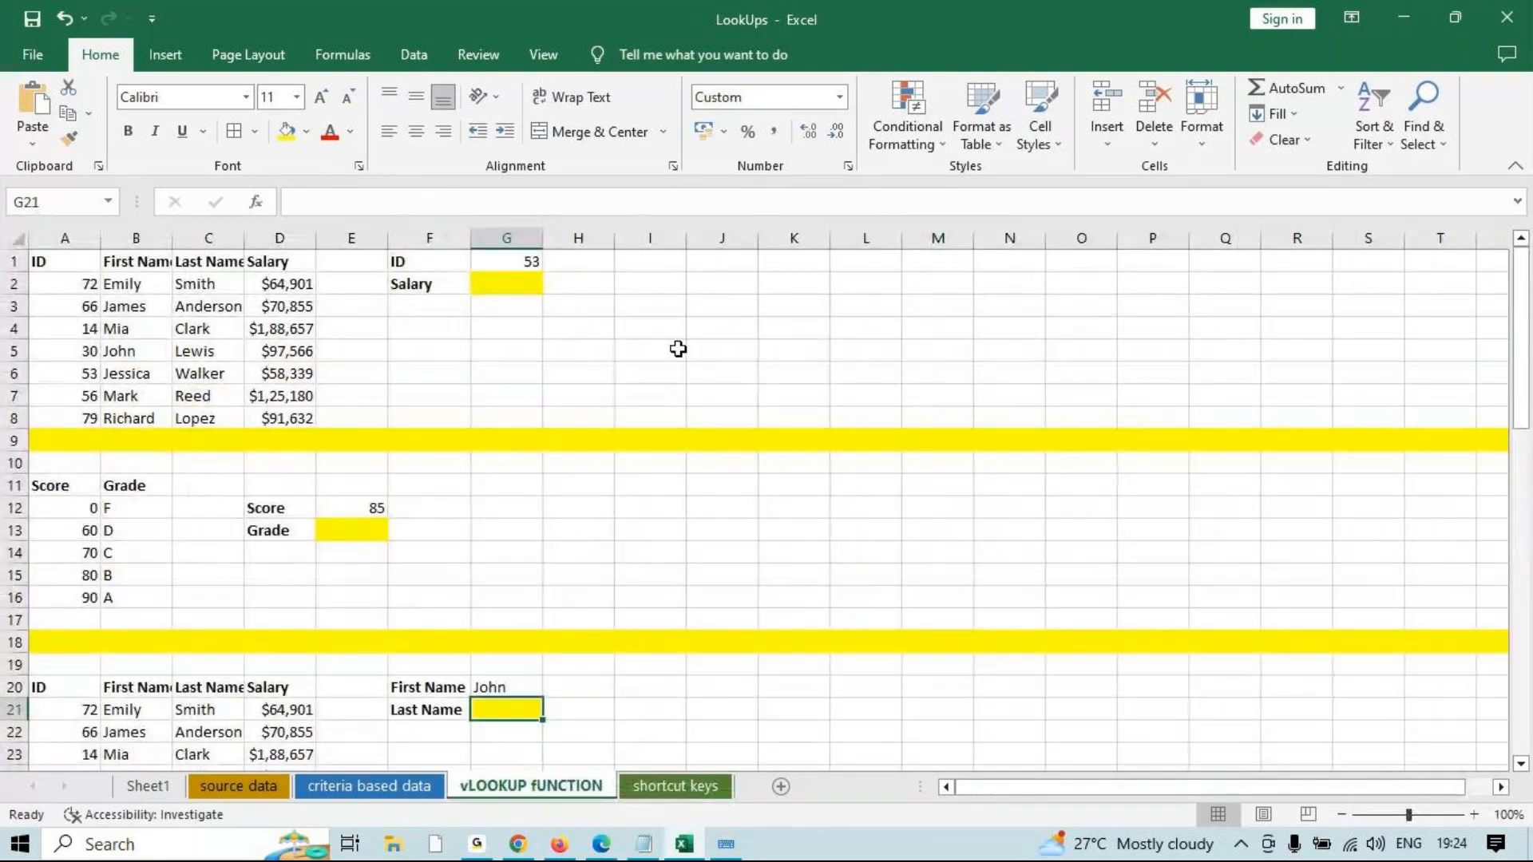
# Try to start an XLOOKUP formula in the salary answer cell G2.
pyautogui.click(487, 282)
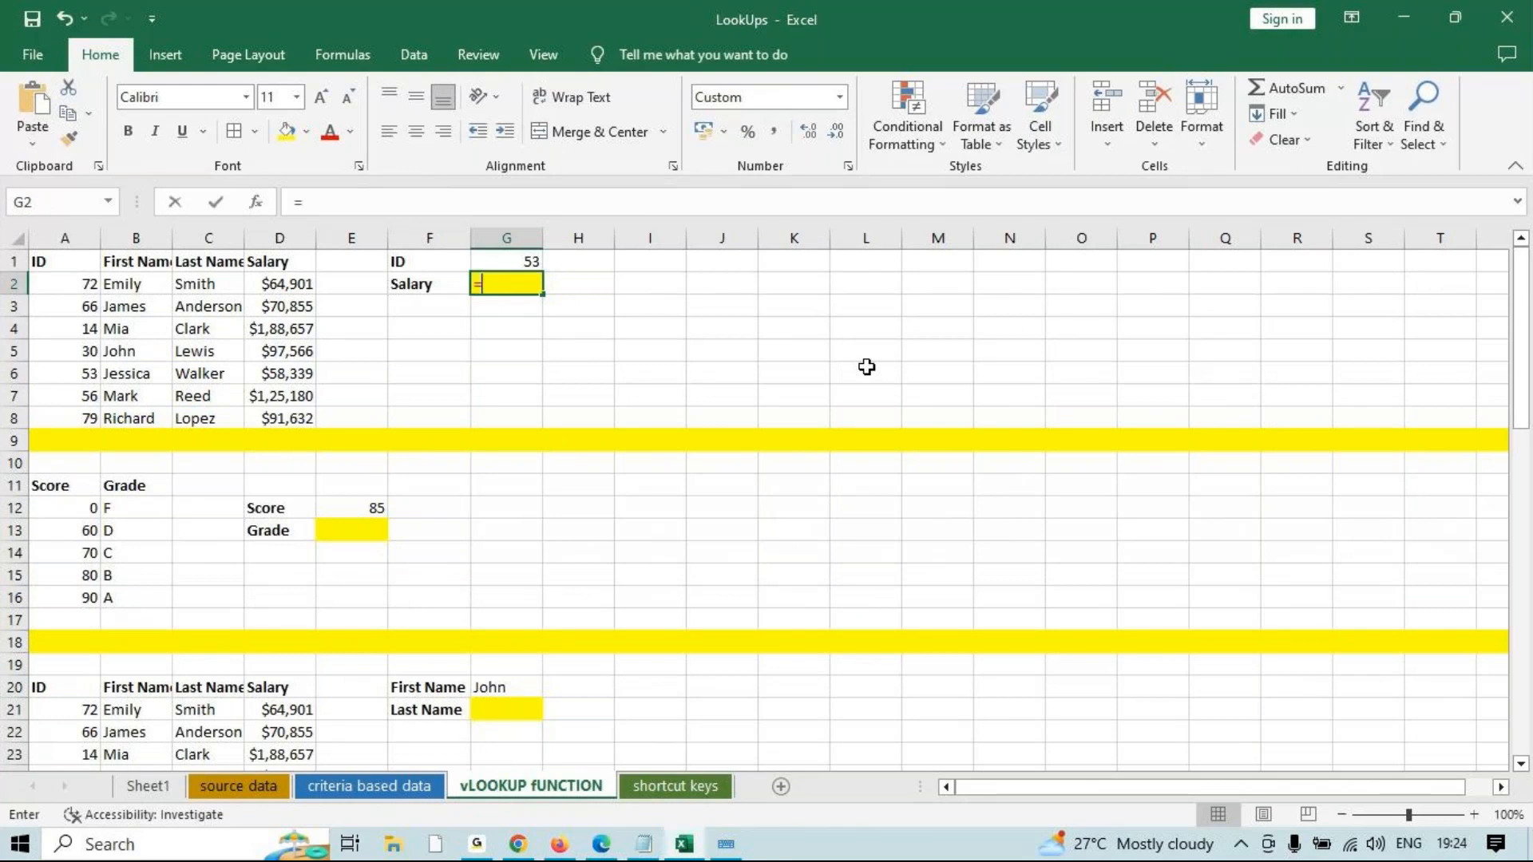
pyautogui.write('=xlo')
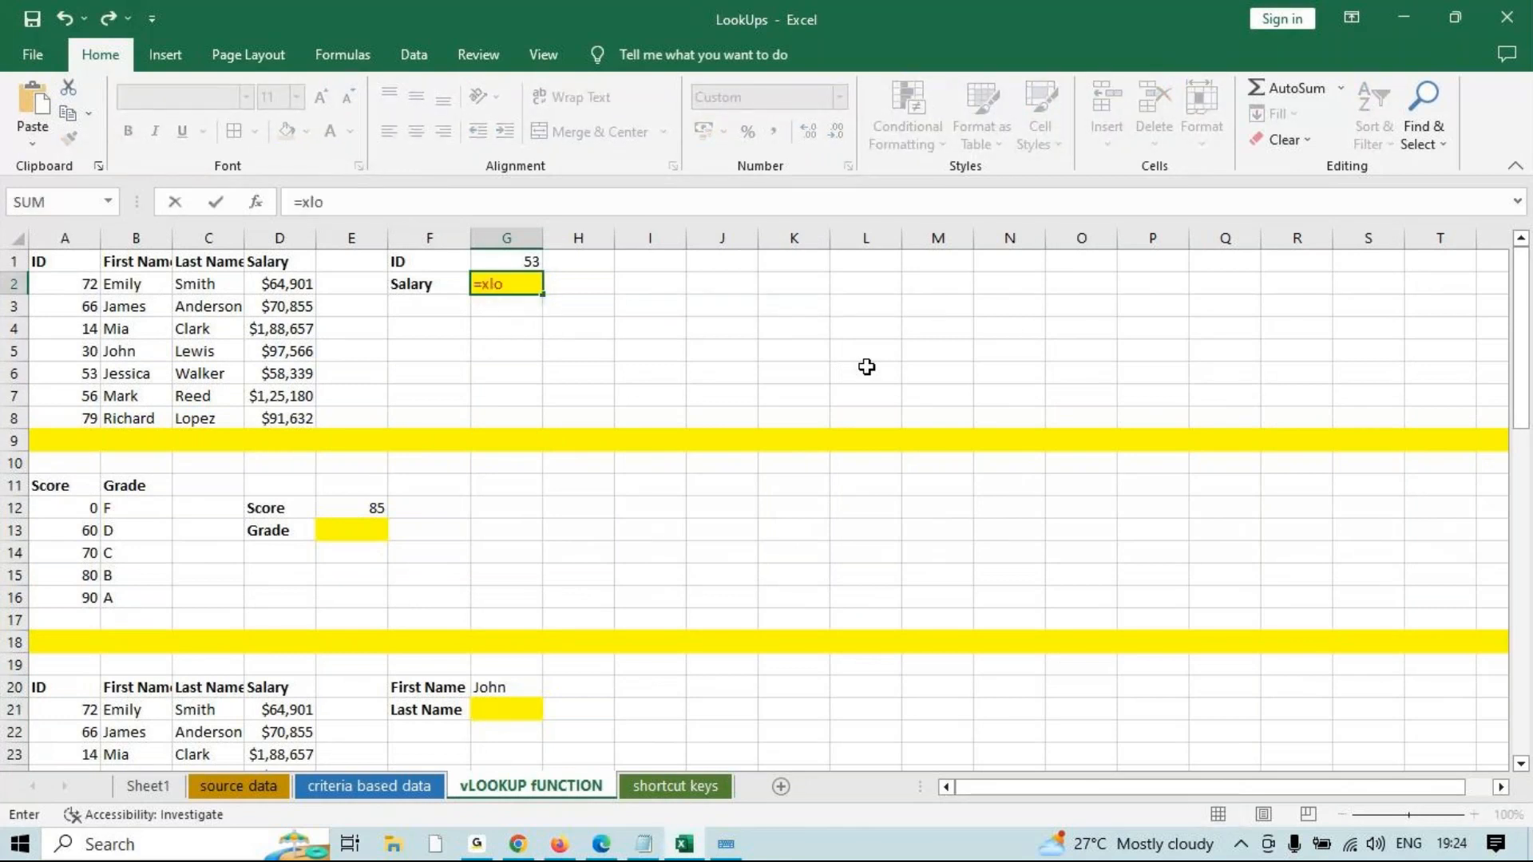
pyautogui.press('BackSpace')
pyautogui.press('BackSpace')
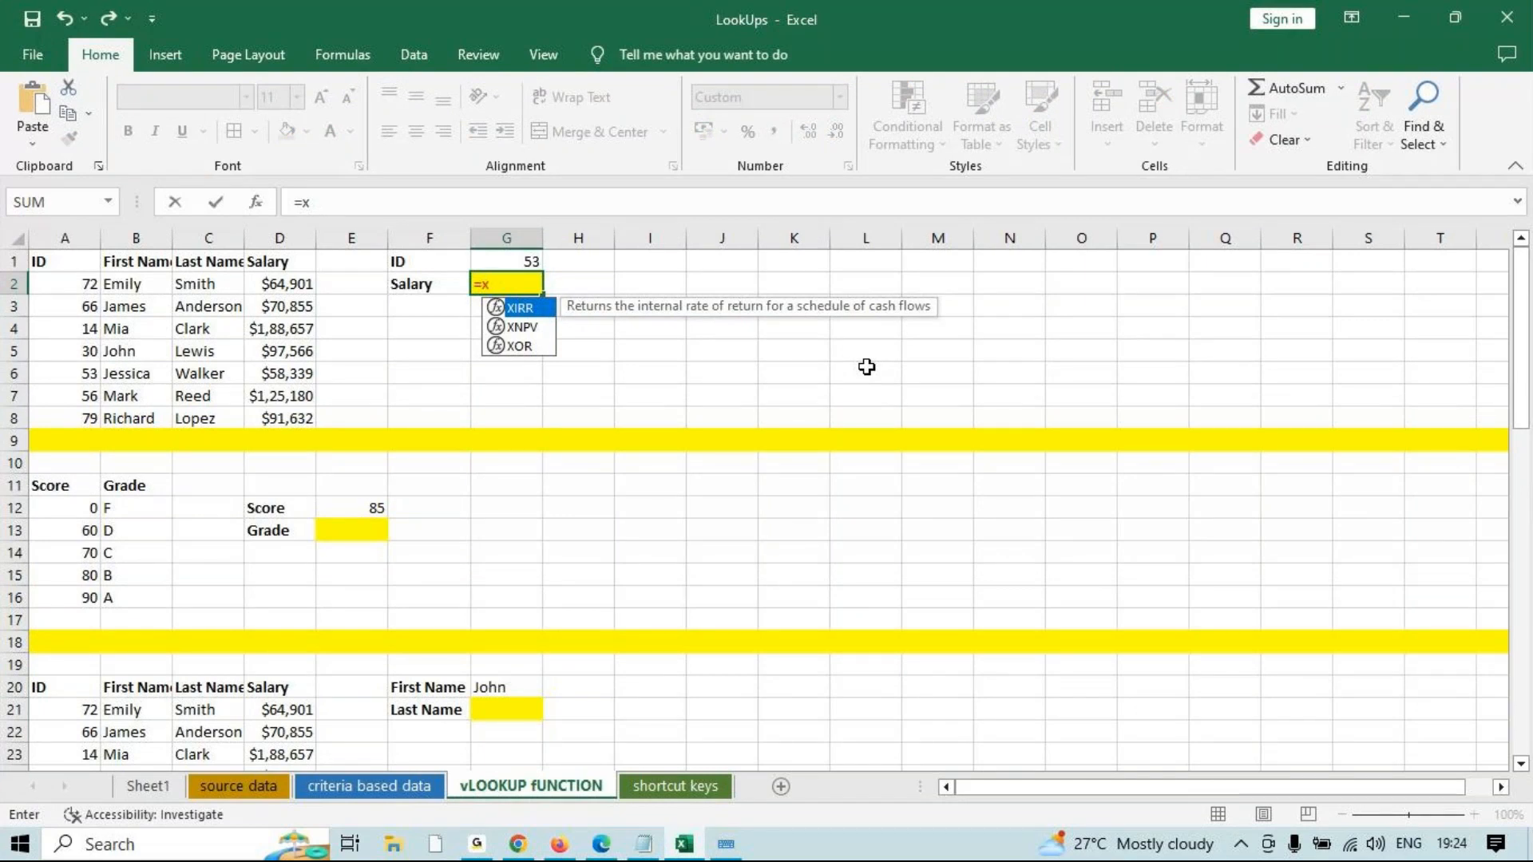
pyautogui.press('BackSpace')
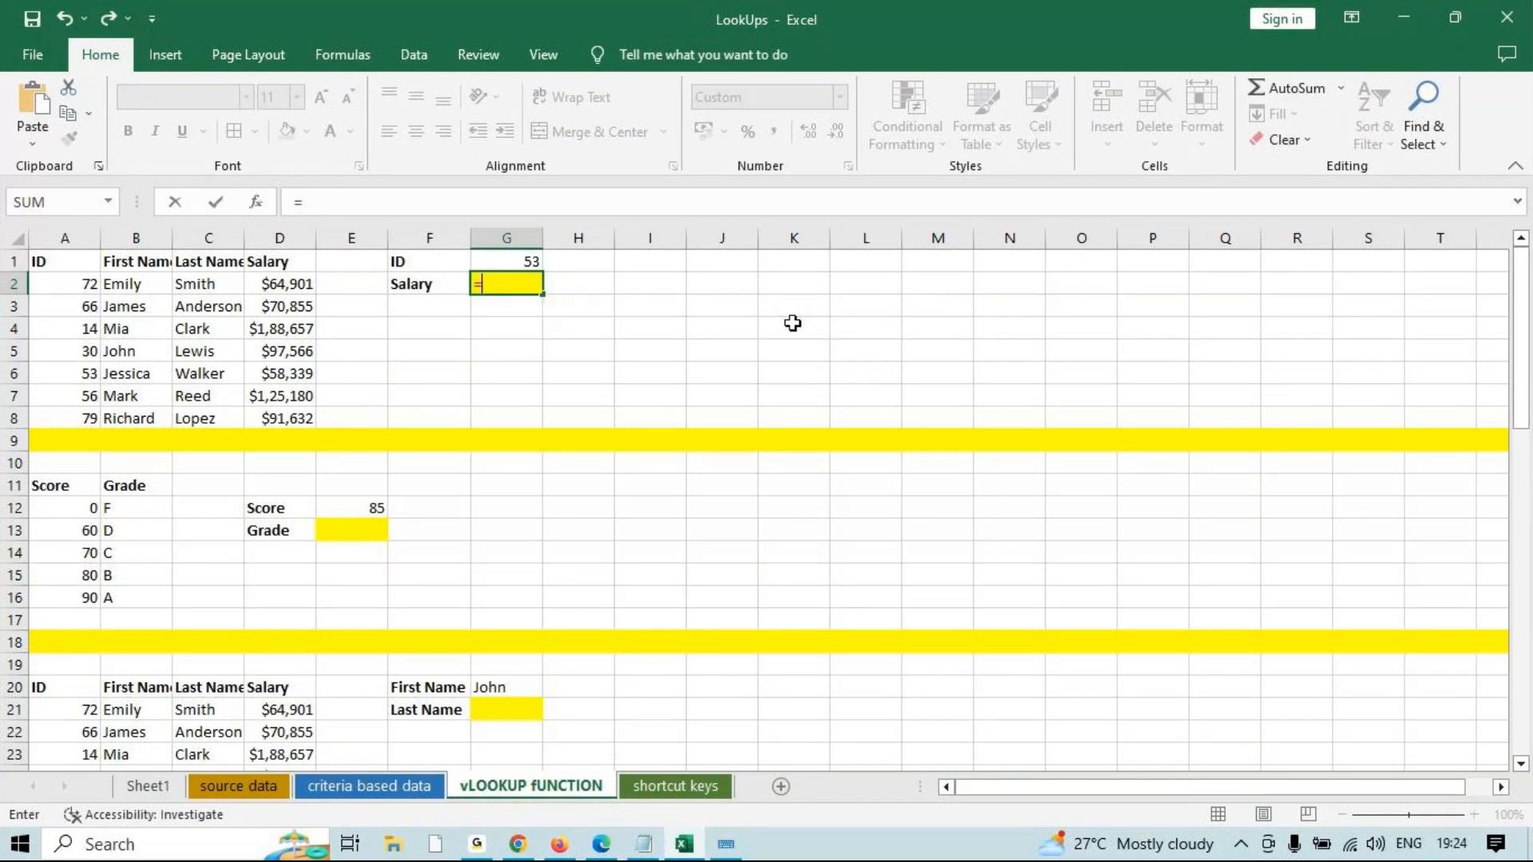
# Check the Office product information on the account page and return to the worksheet.
pyautogui.click(32, 55)
pyautogui.click(107, 730)
pyautogui.click(218, 641)
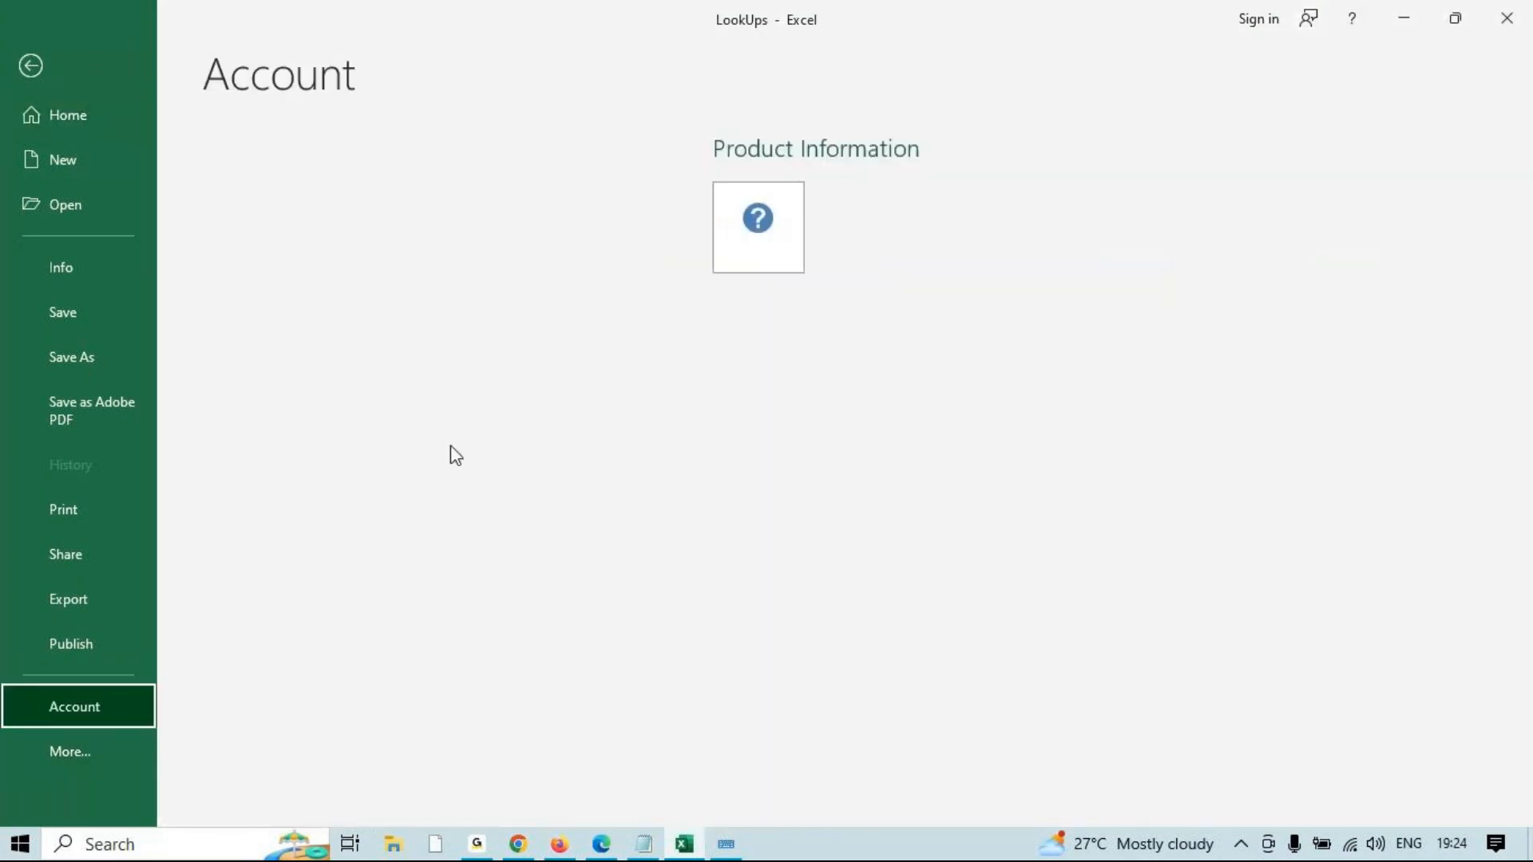
pyautogui.click(60, 75)
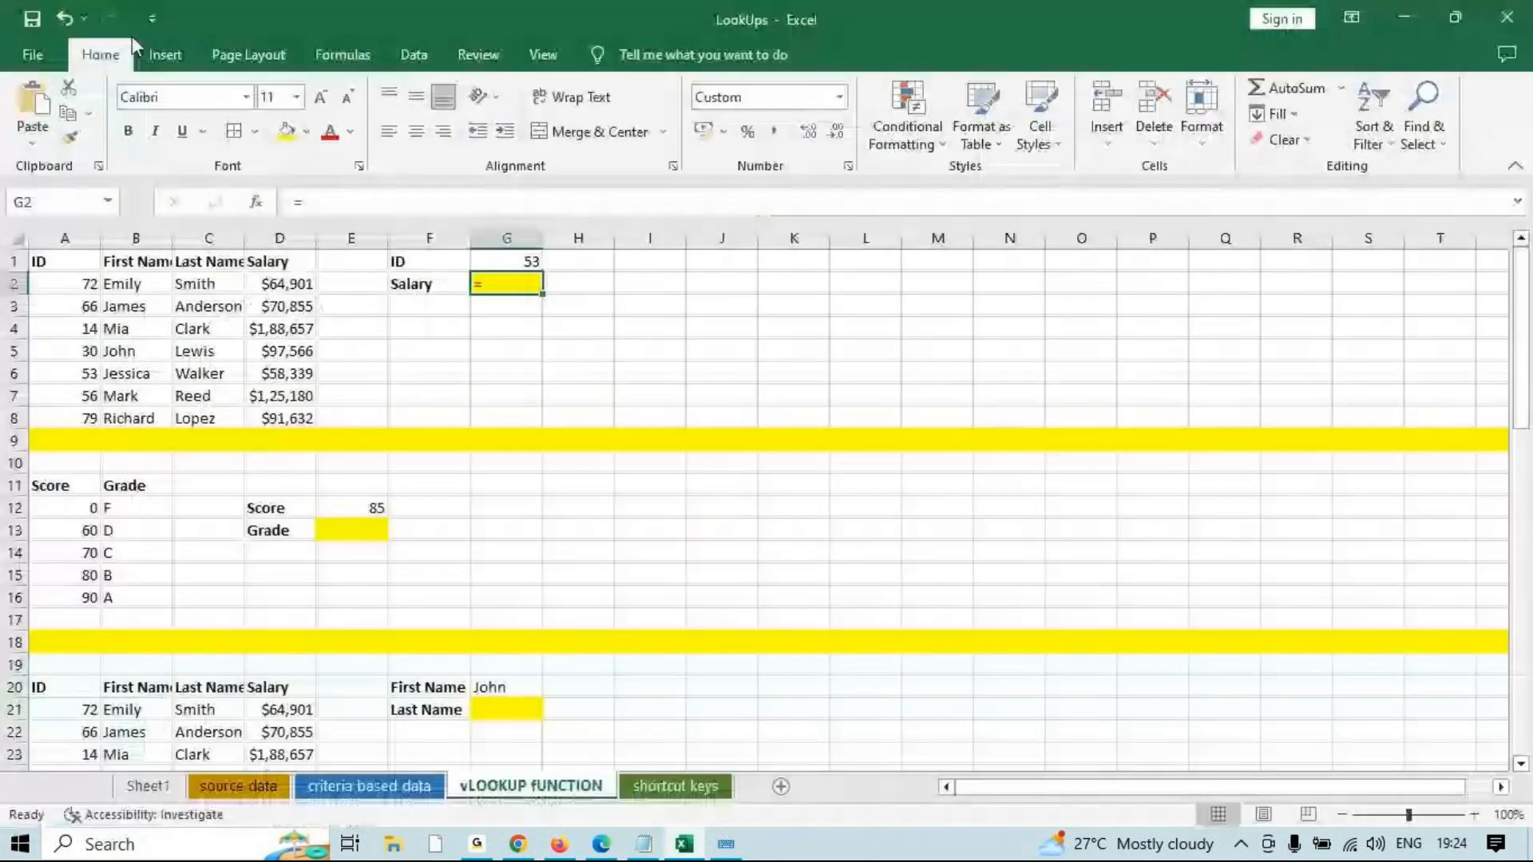
# Try once more to bring up the XLOOKUP function in G2 with =xlo, and discard the entry.
pyautogui.write('xlo')
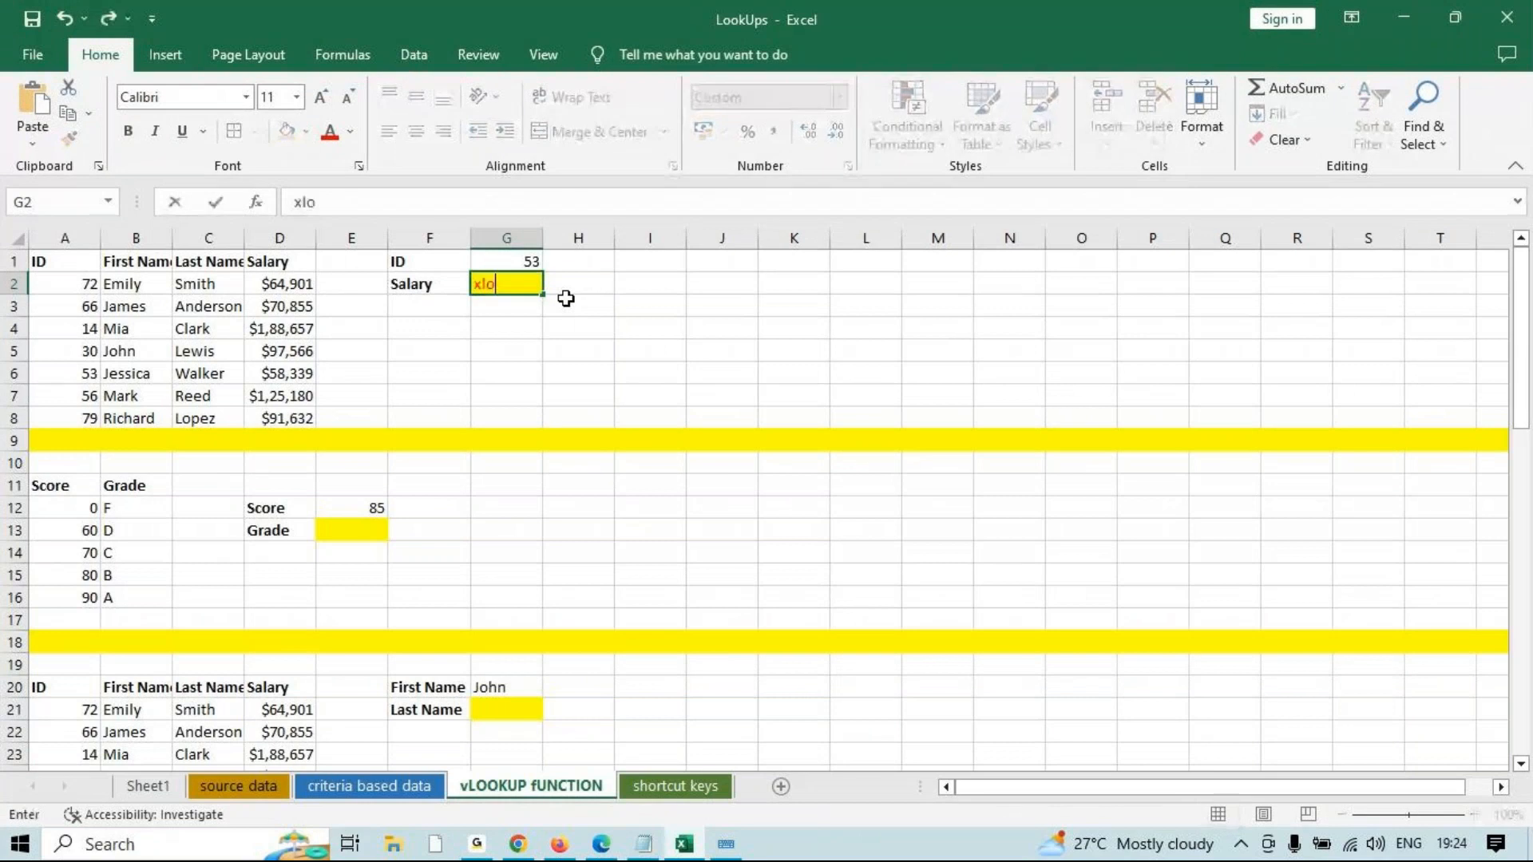
pyautogui.press('BackSpace')
pyautogui.press('BackSpace')
pyautogui.press('BackSpace')
pyautogui.write('=xlo')
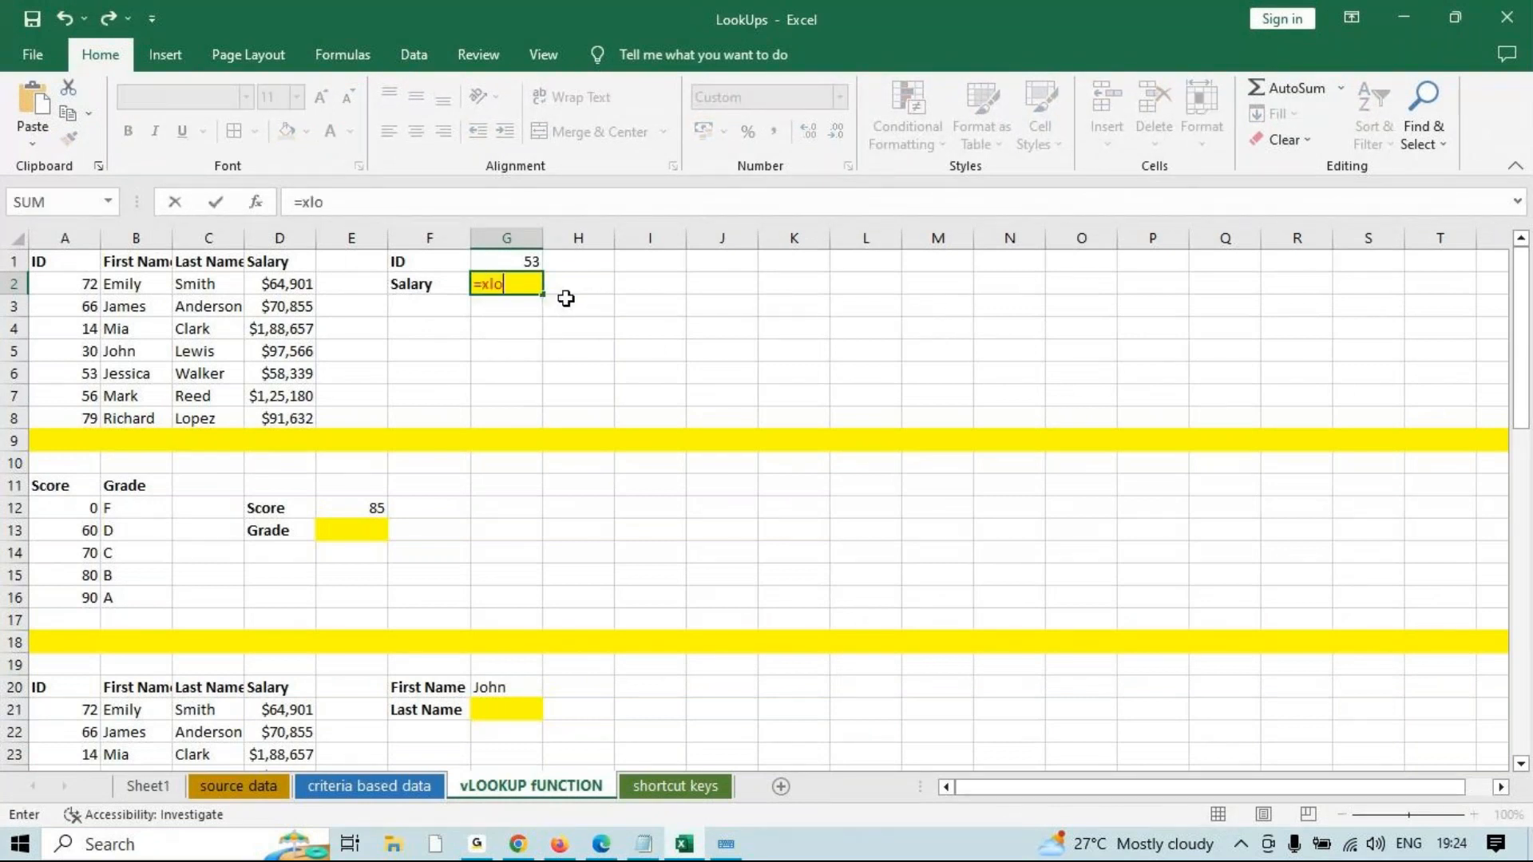
pyautogui.press('Escape')
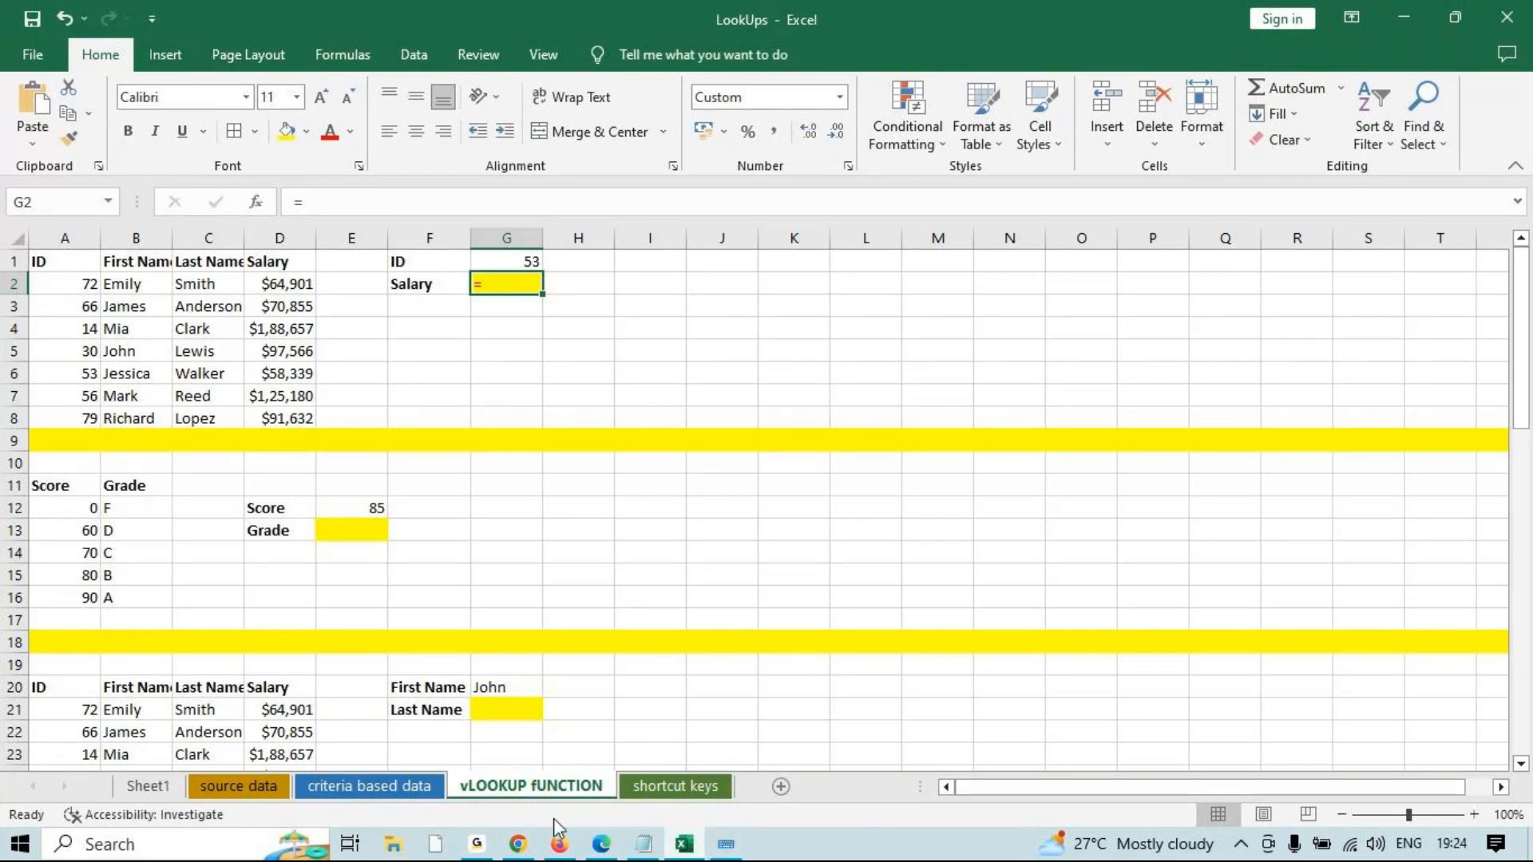
# Run mstsc and connect to the remote computer 192.168.0.15, entering the account password.
pyautogui.press('super+r')
pyautogui.write('mstsc')
pyautogui.press('Return')
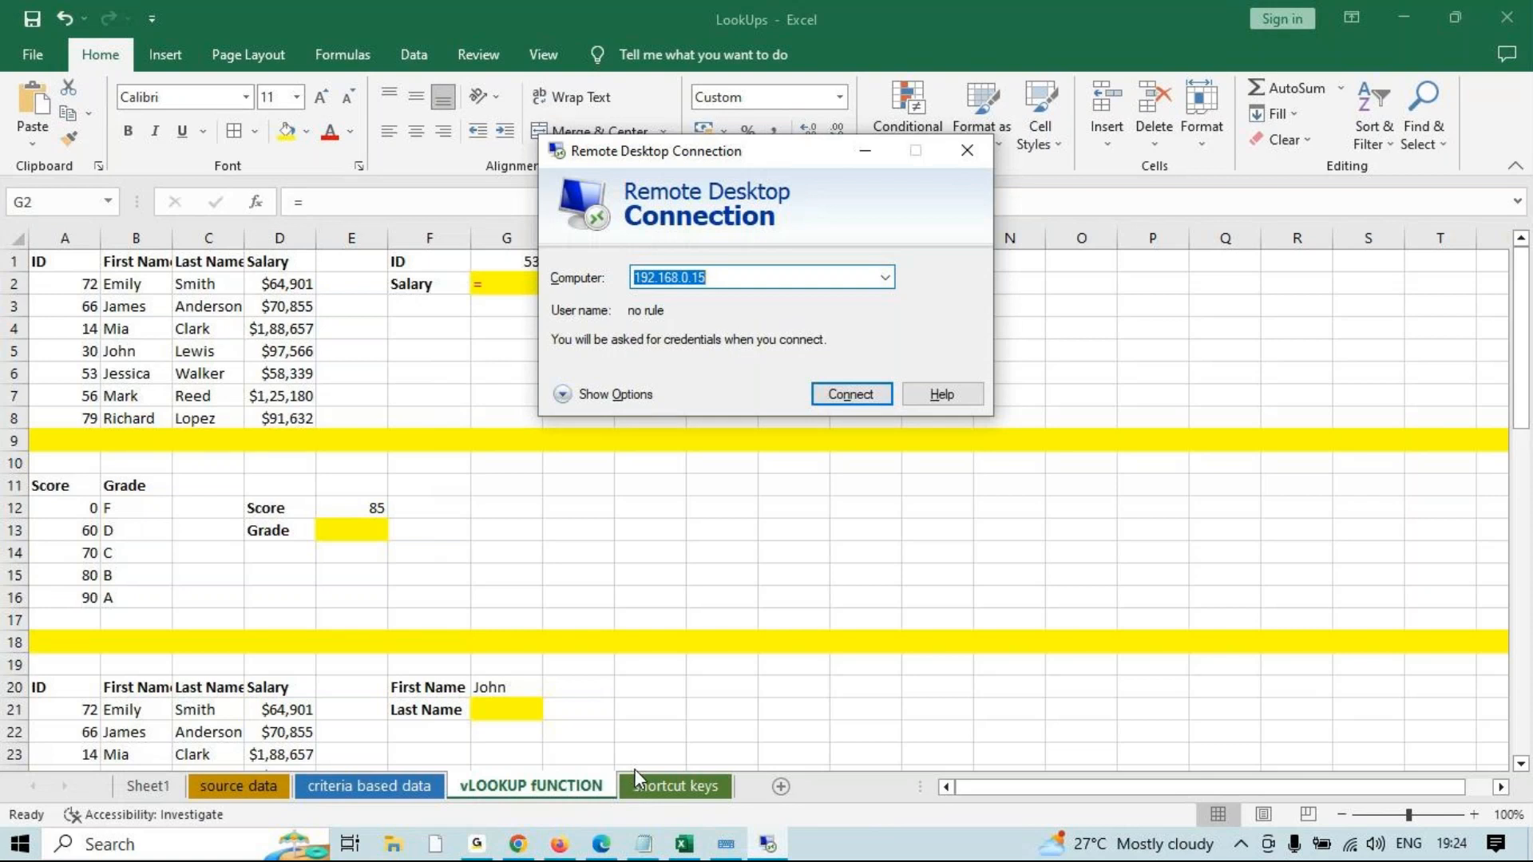
pyautogui.click(866, 402)
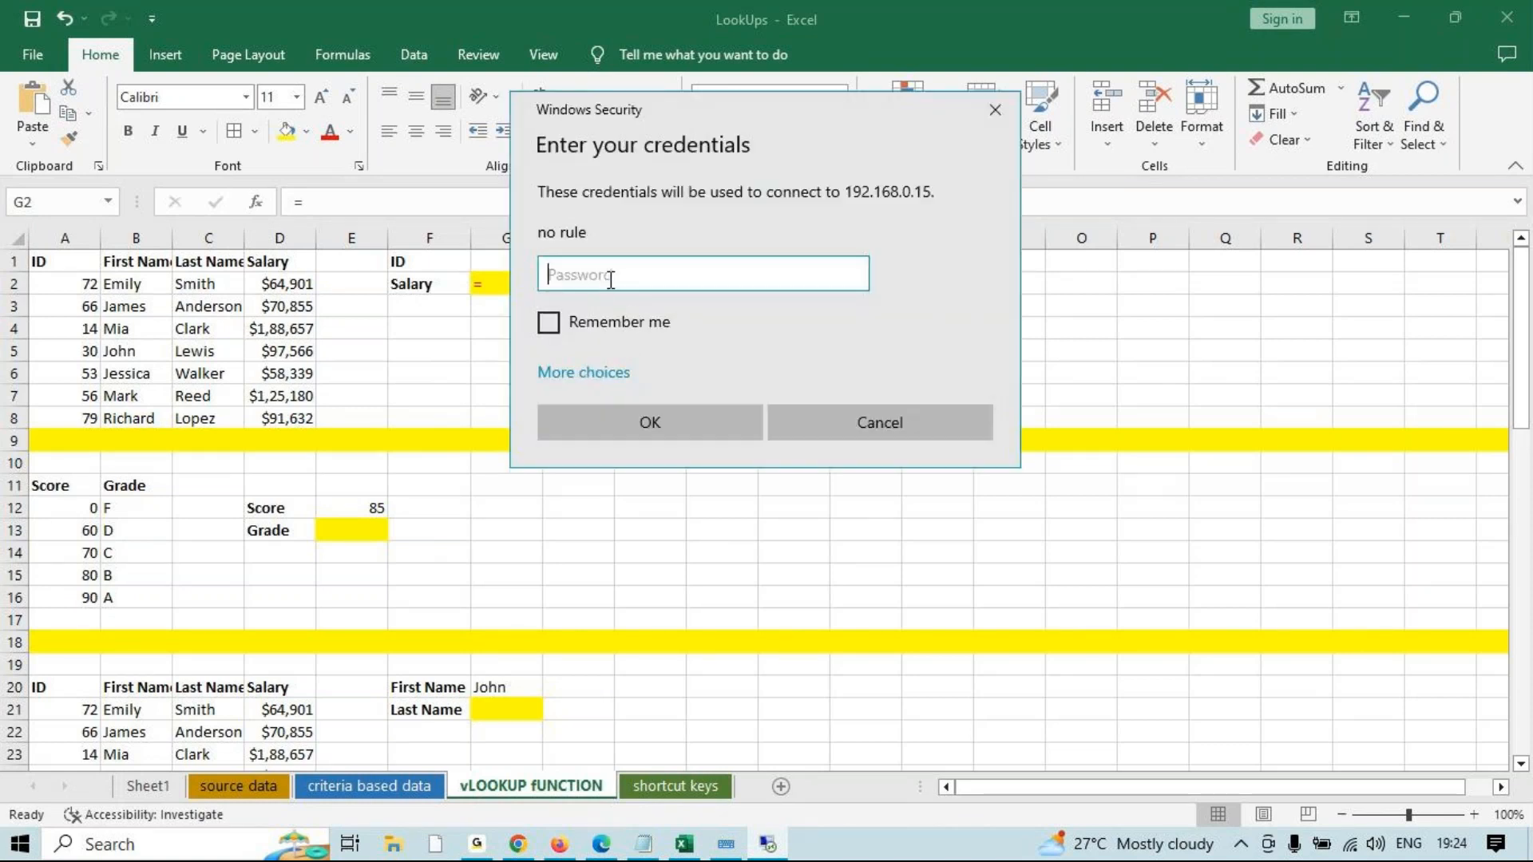
pyautogui.write('••••••••')
pyautogui.press('Return')
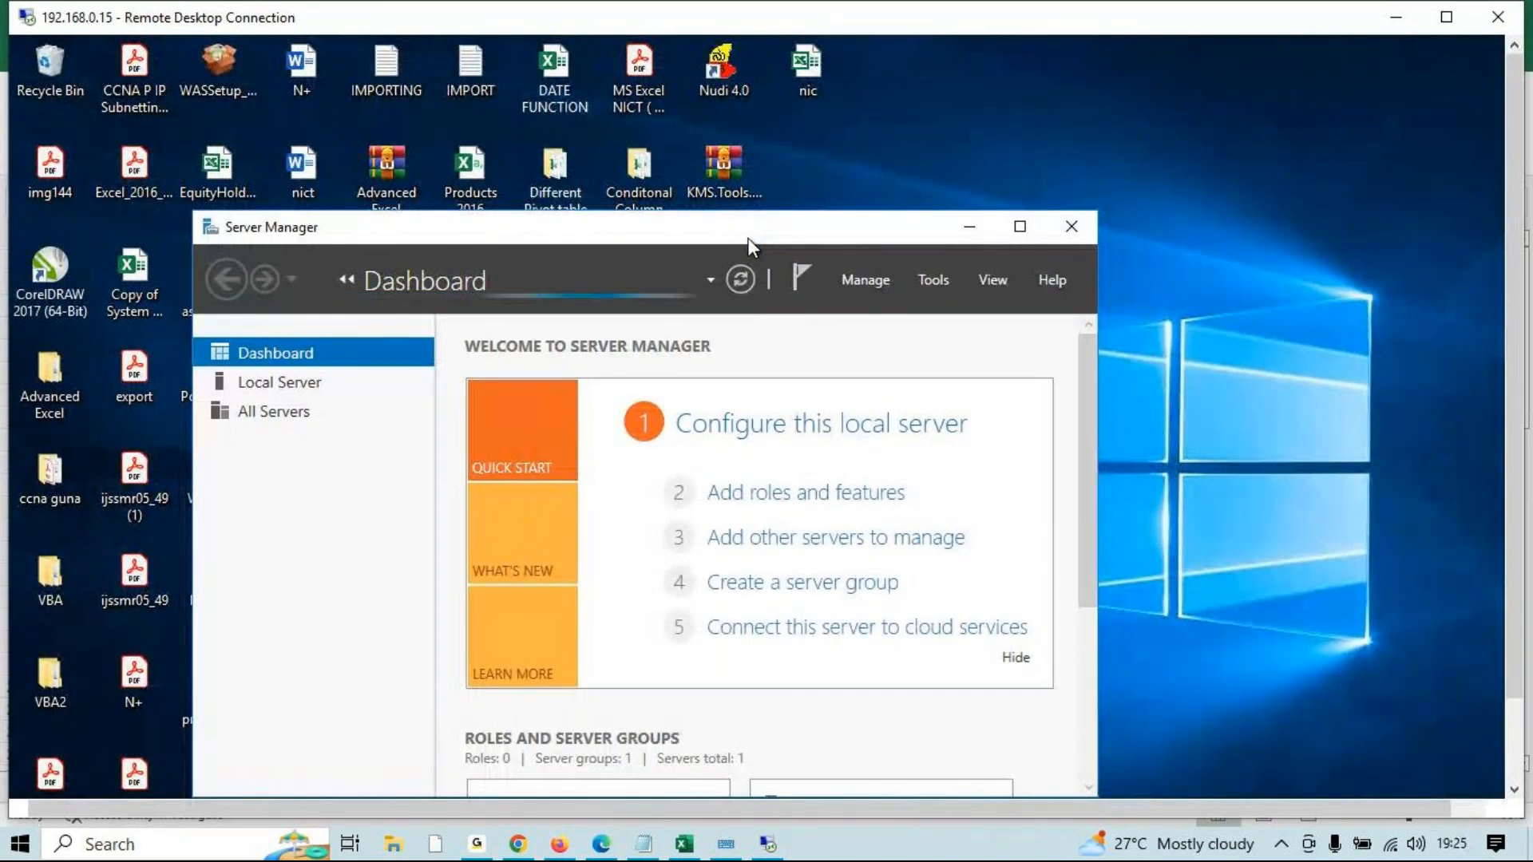
# Close Server Manager on the remote desktop and end the windowed remote session.
pyautogui.click(1082, 229)
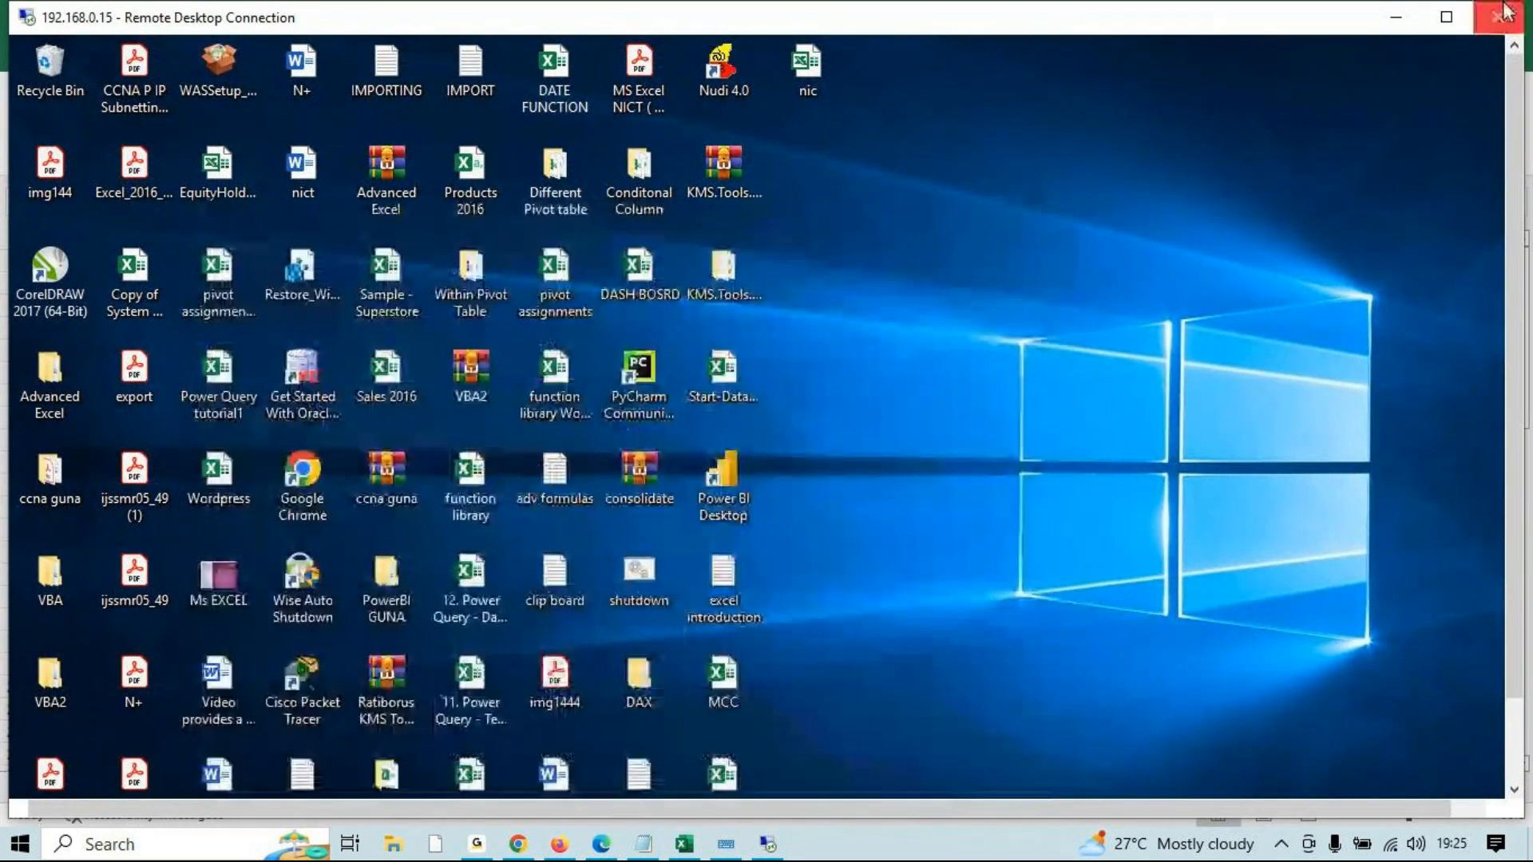
pyautogui.click(1494, 20)
pyautogui.click(835, 448)
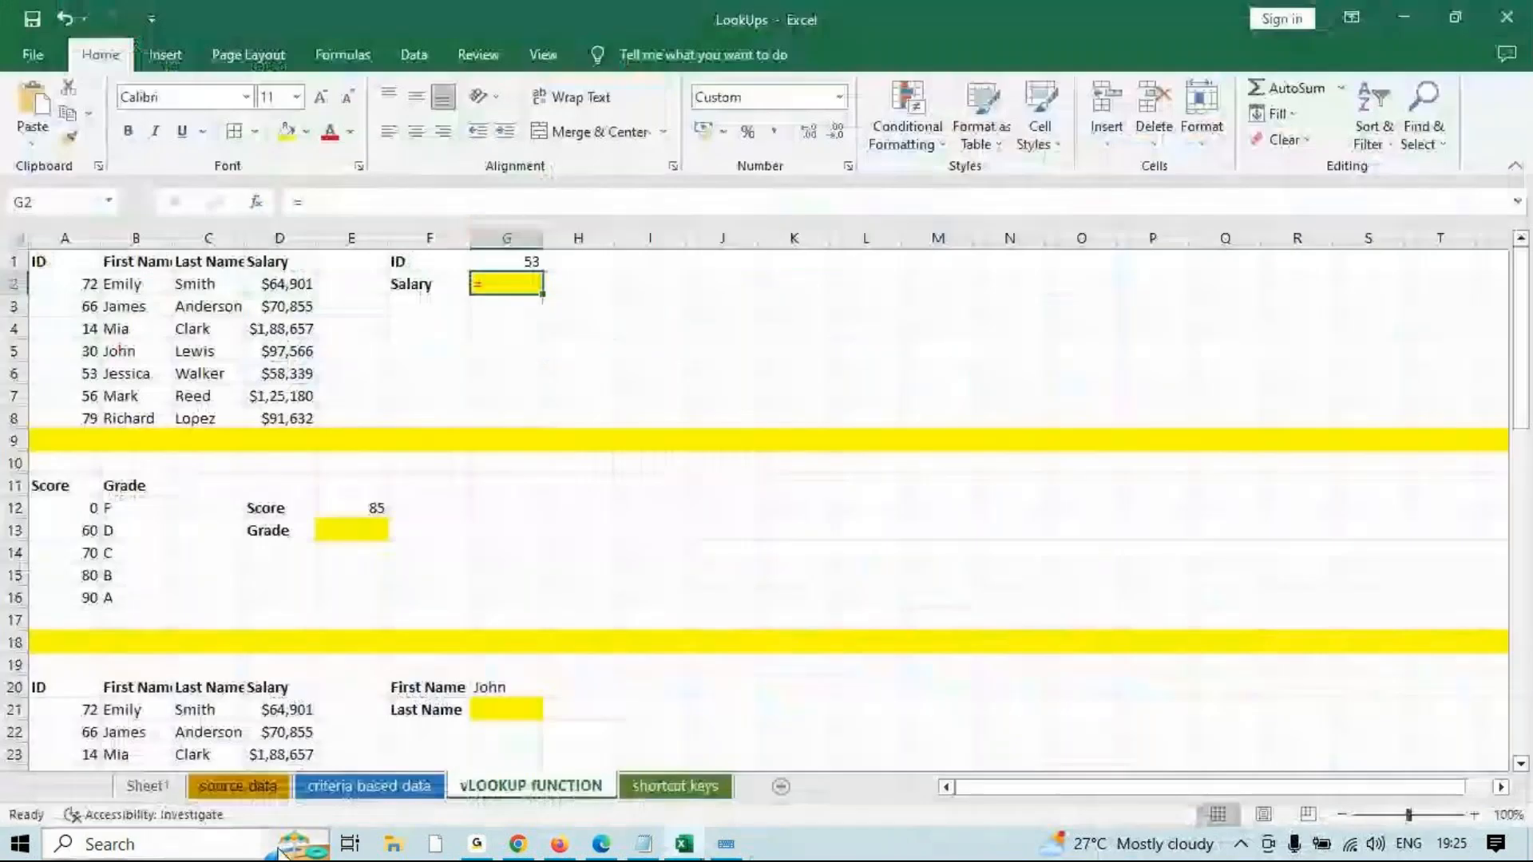
# Set the remote desktop size to Full Screen and reconnect to 192.168.0.15, entering the account password.
pyautogui.press('super+r')
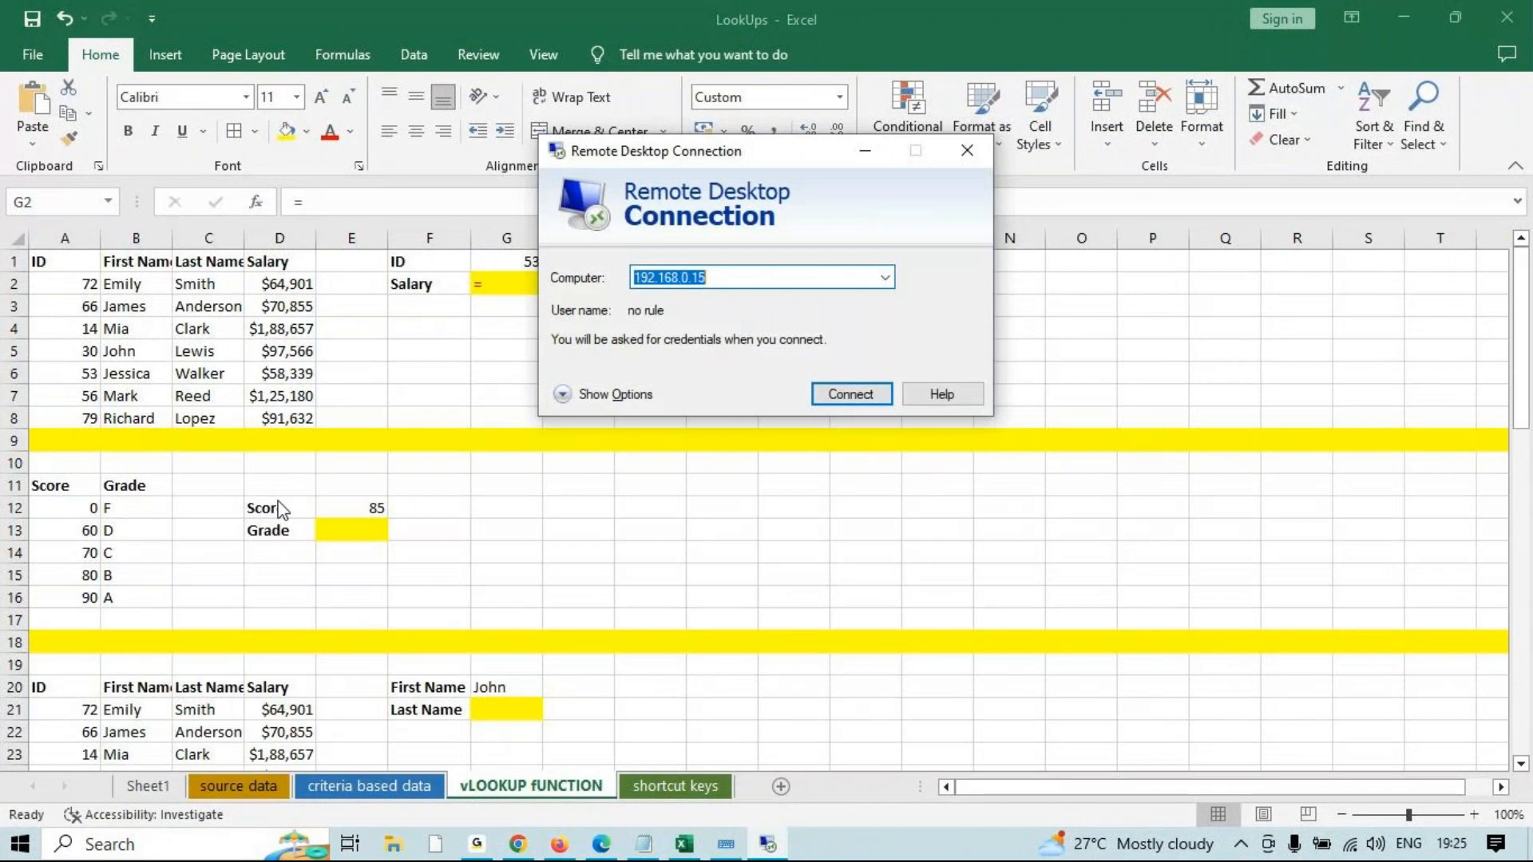
pyautogui.click(566, 393)
pyautogui.click(627, 272)
pyautogui.moveTo(772, 363); pyautogui.dragTo(790, 364)
pyautogui.press('Return')
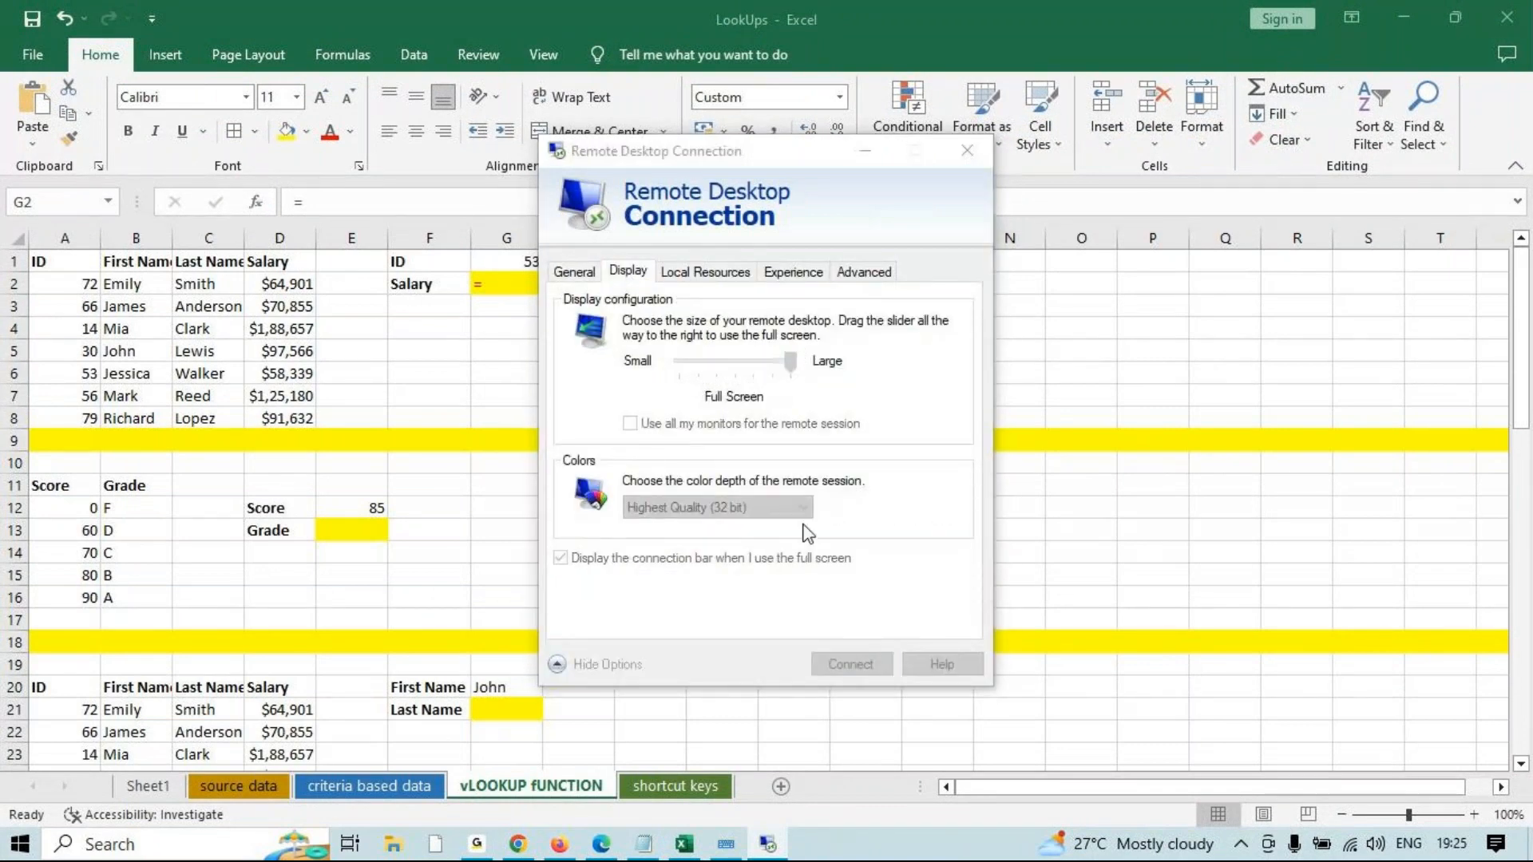
pyautogui.write('•••••••')
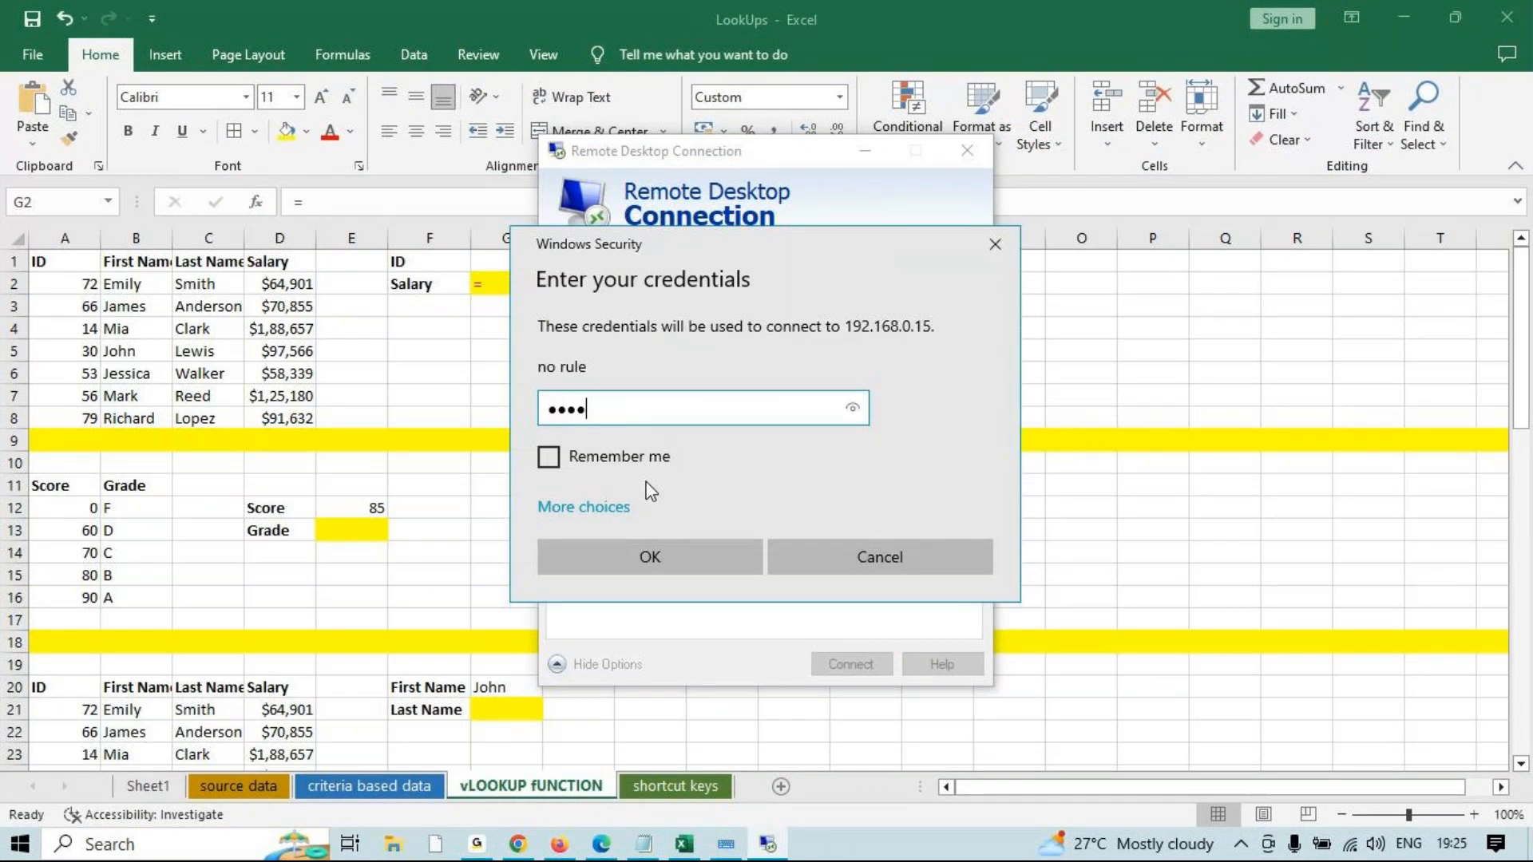
pyautogui.press('Return')
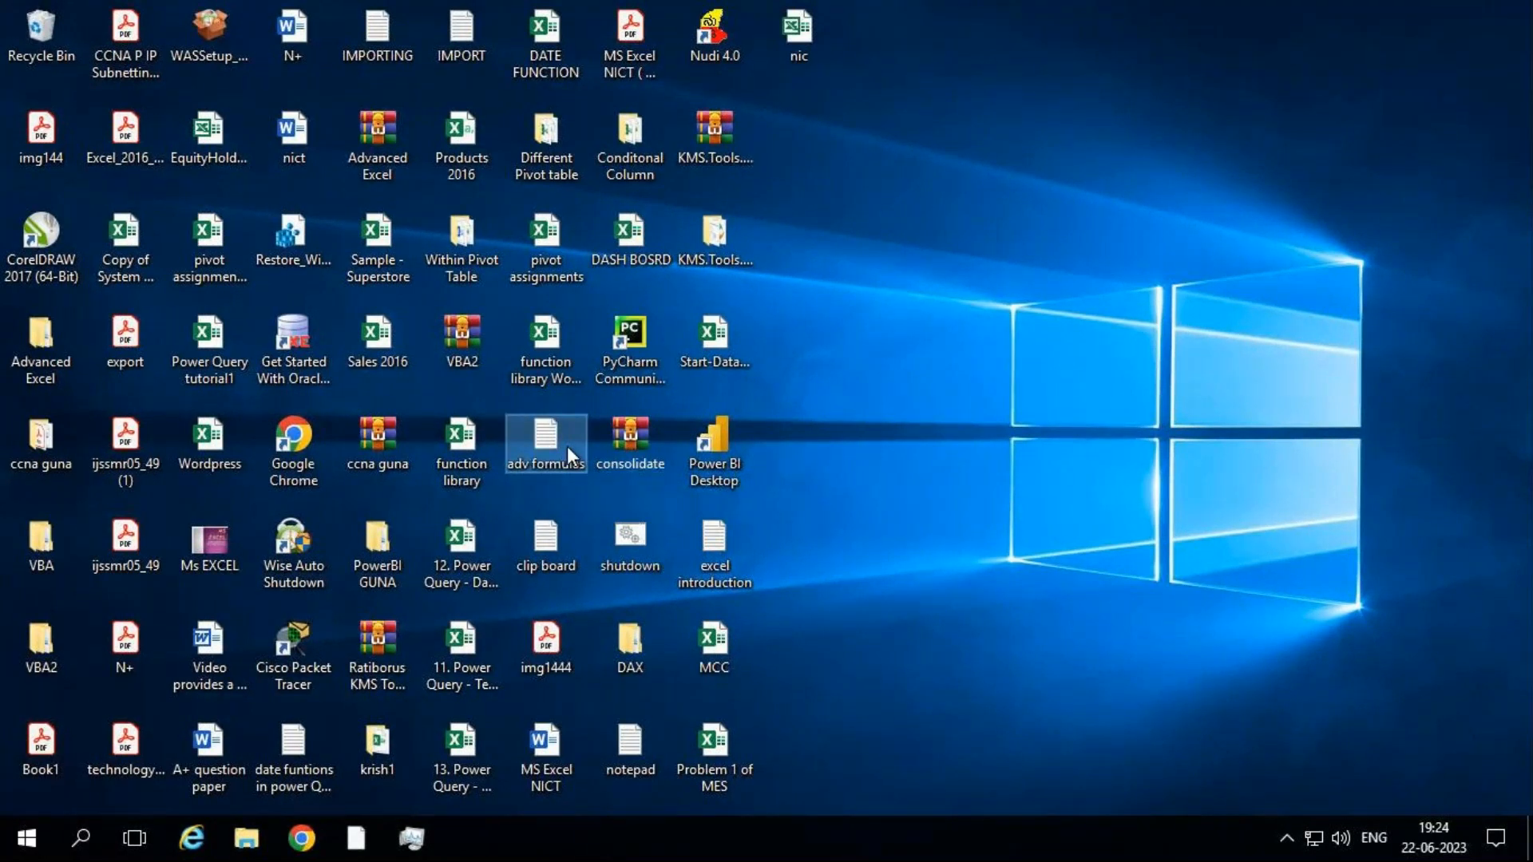
# Open the New Volume (D:) drive in File Explorer on the remote computer.
pyautogui.click(478, 551)
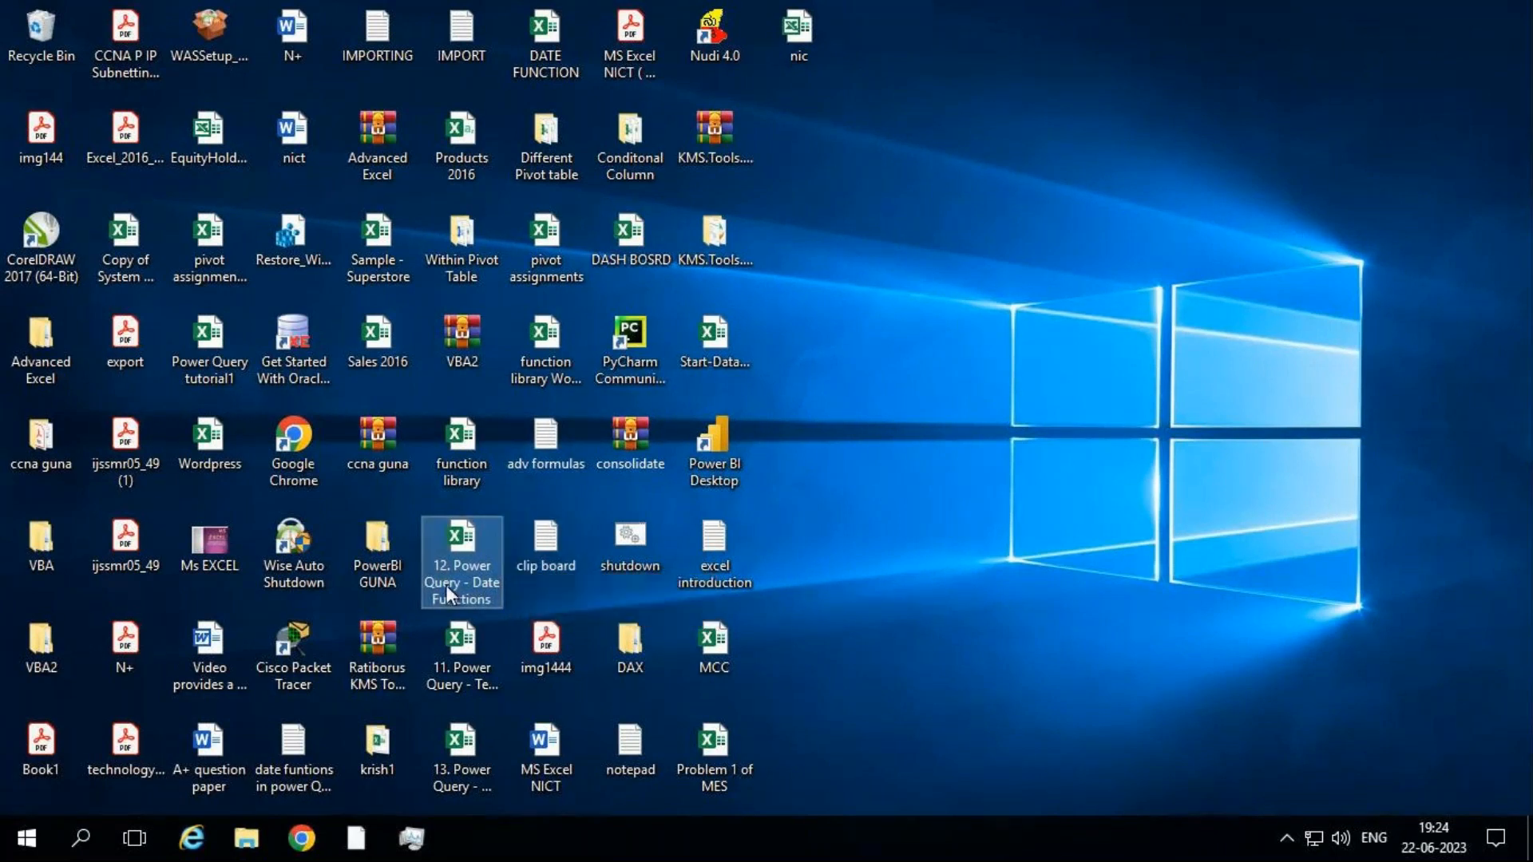
pyautogui.click(248, 838)
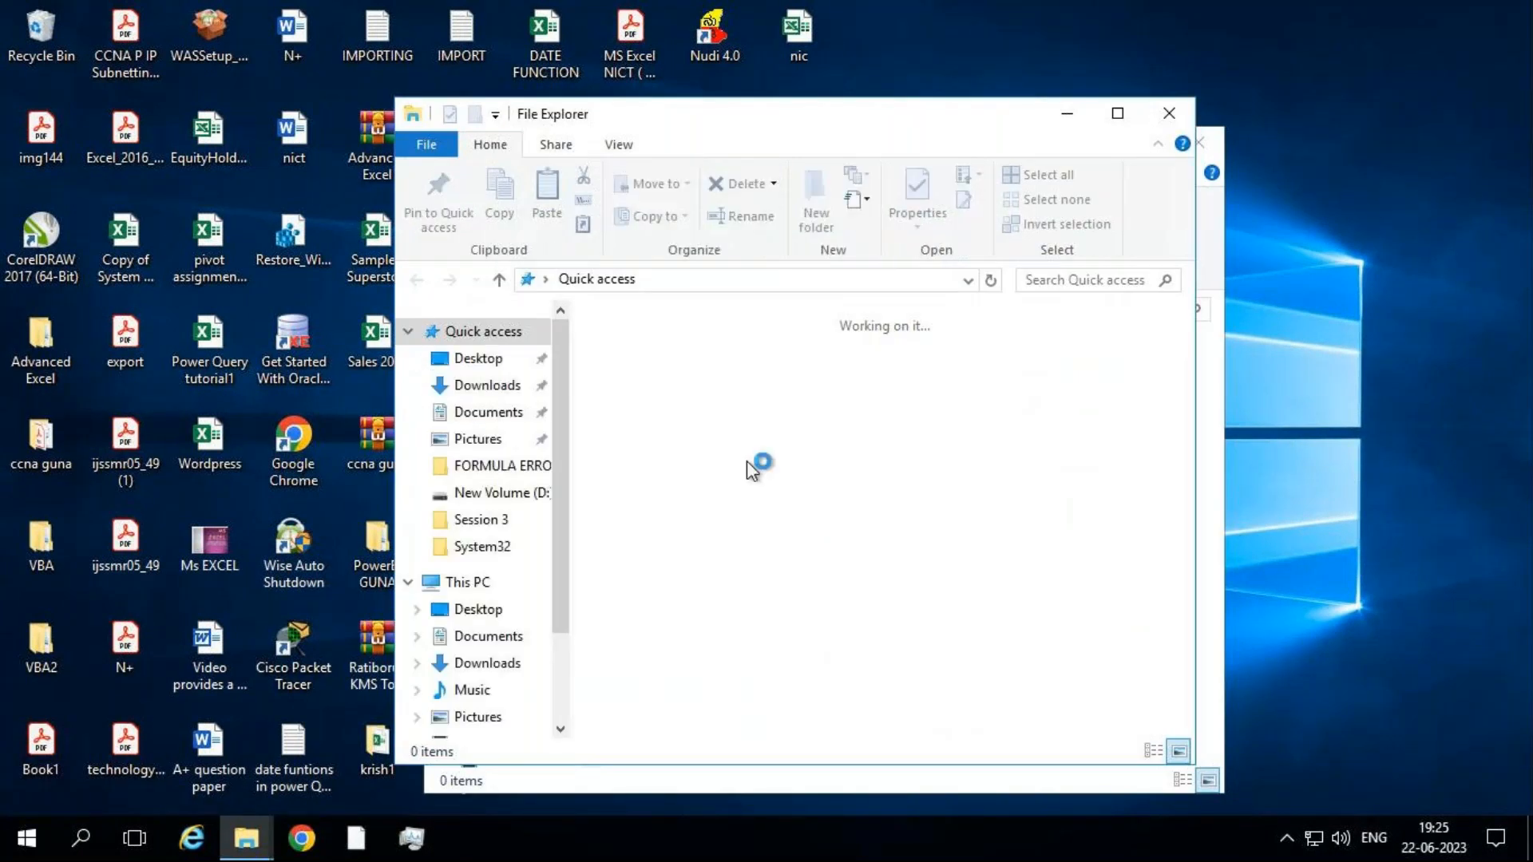
pyautogui.doubleClick(1046, 584)
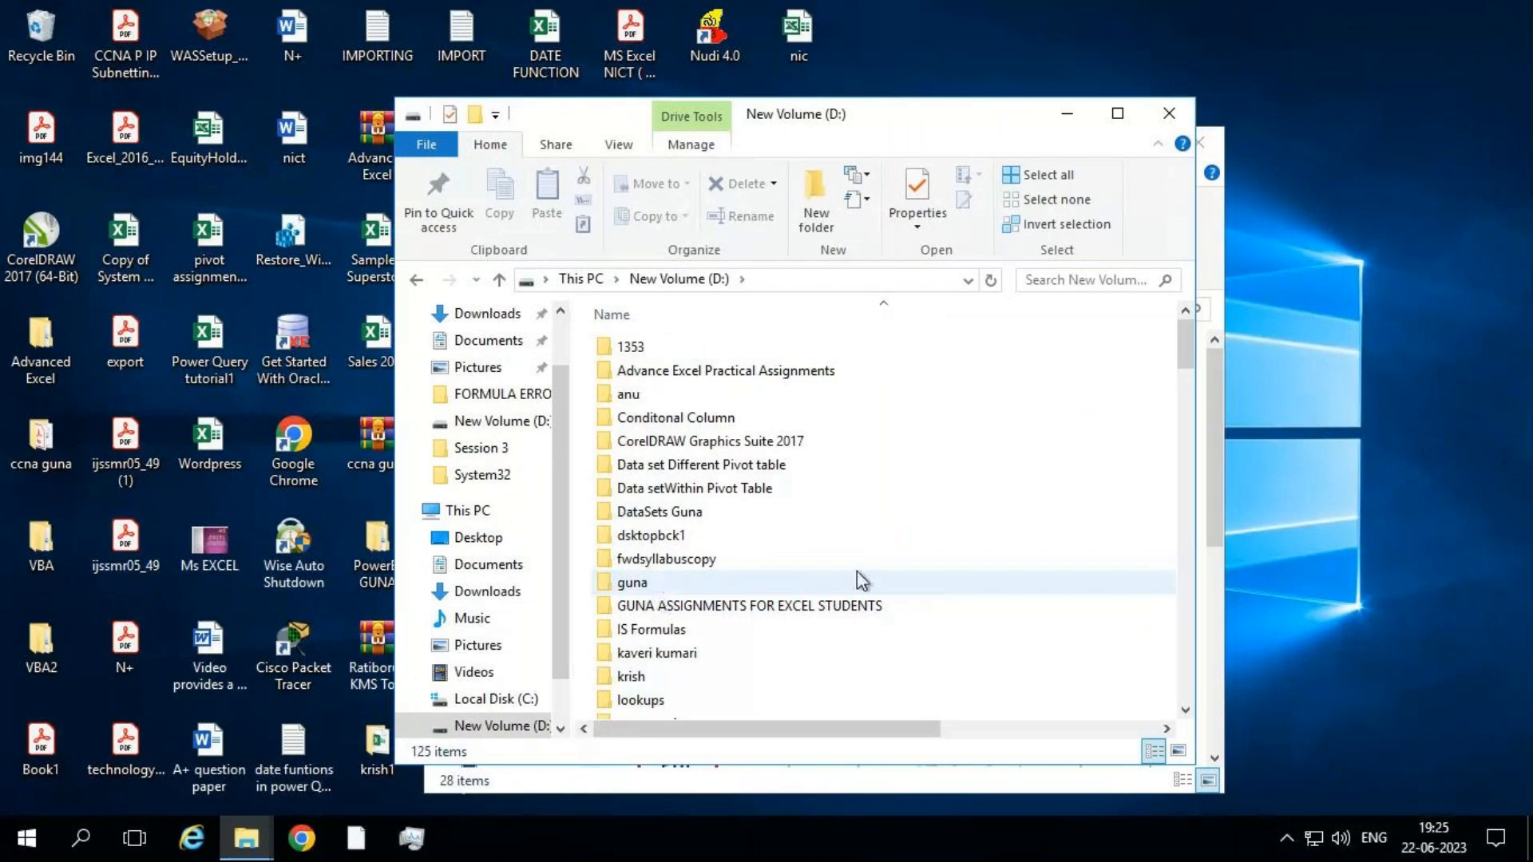
# Locate the LookUps workbook on the D: drive and open it in the remote computer's Excel.
pyautogui.moveTo(1186, 344); pyautogui.dragTo(1122, 728)
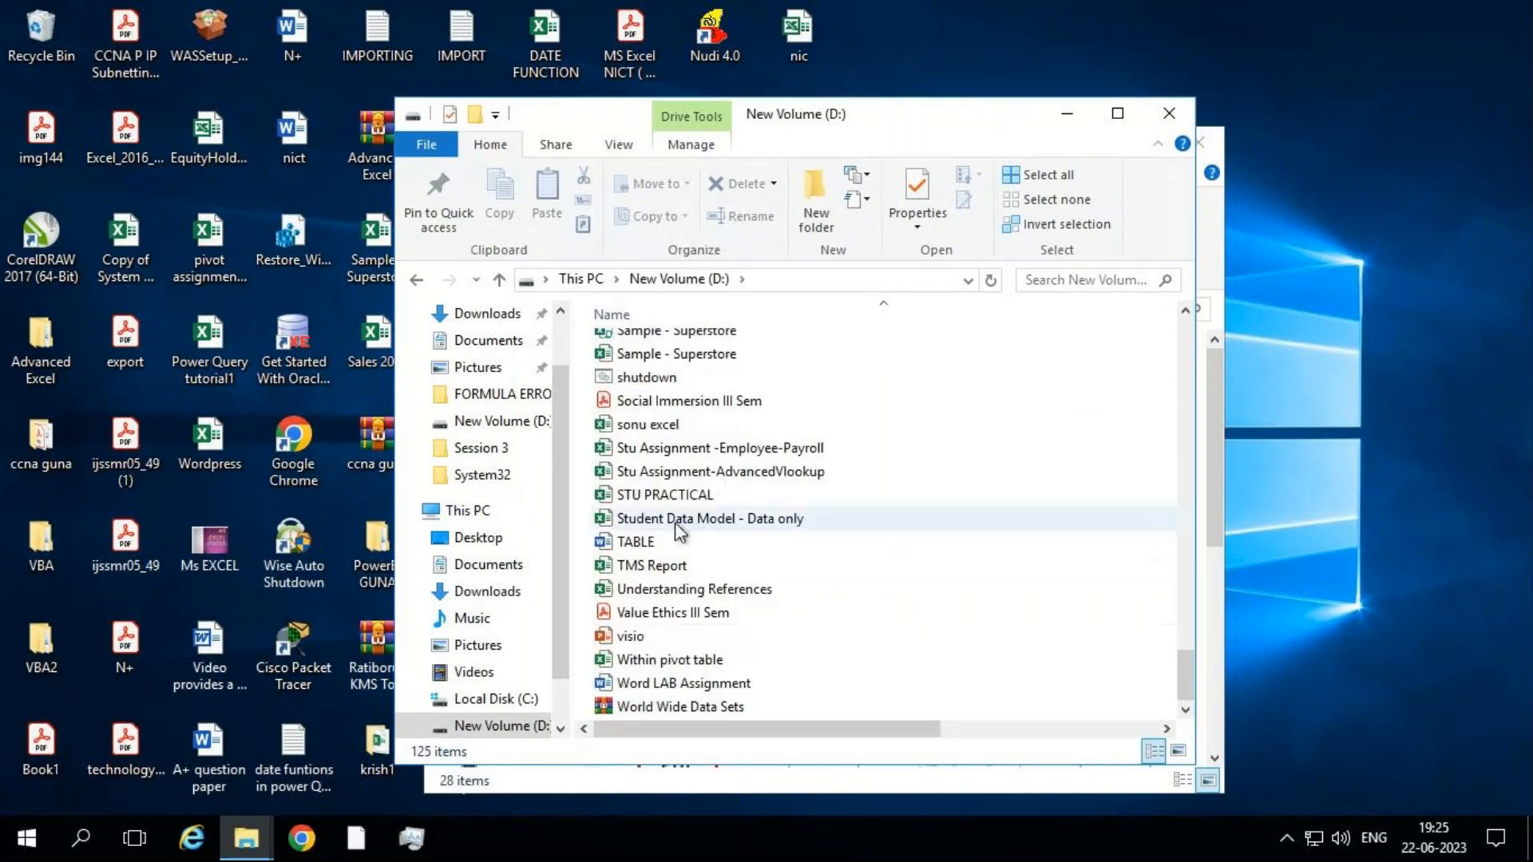
pyautogui.click(711, 472)
pyautogui.scroll(2, 711, 483)
pyautogui.scroll(4, 711, 488)
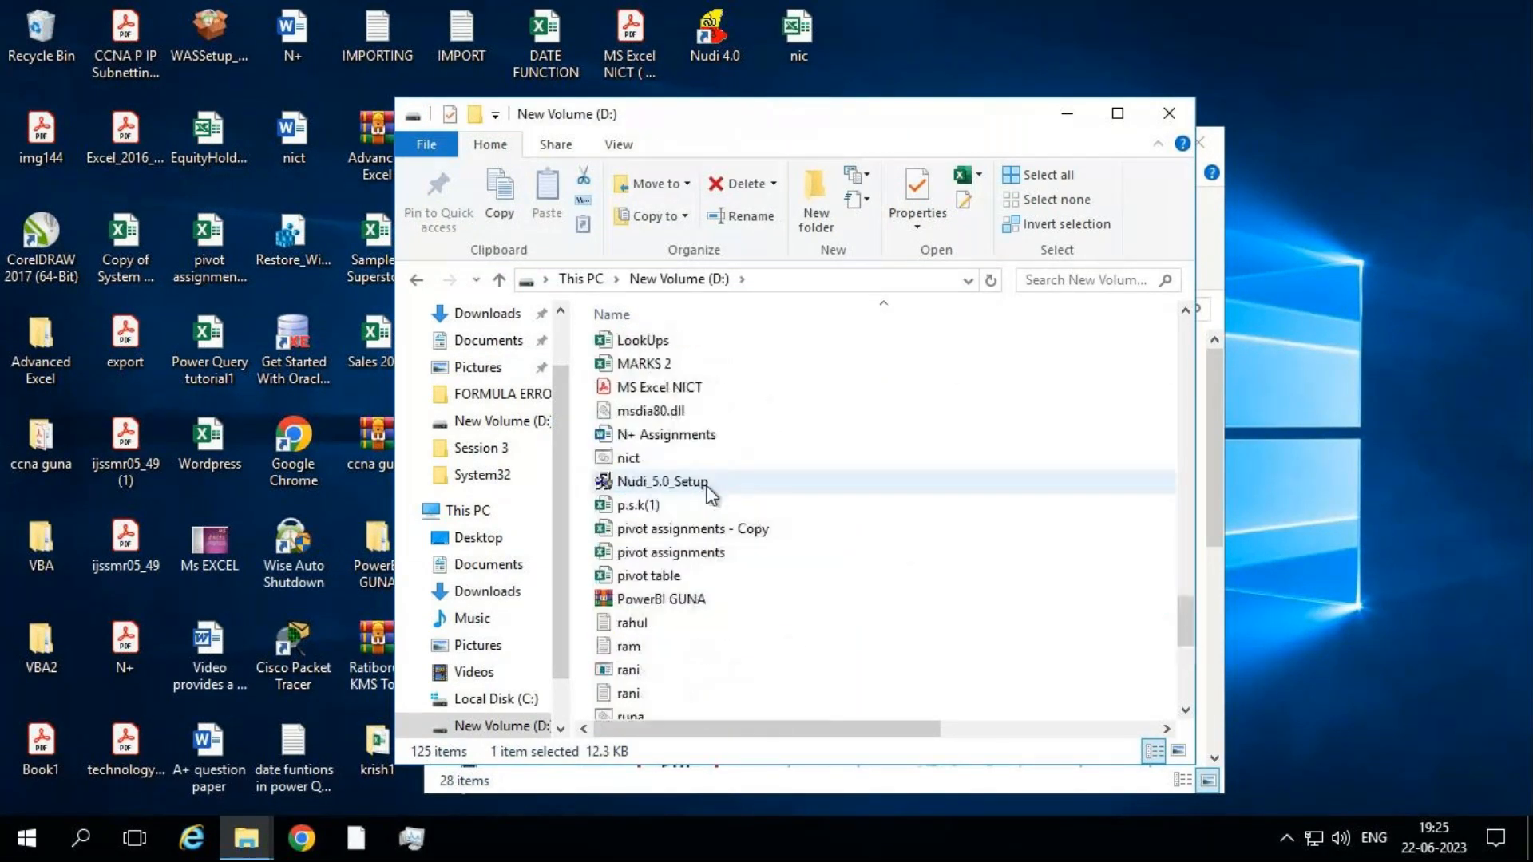
pyautogui.scroll(1, 674, 343)
pyautogui.doubleClick(674, 344)
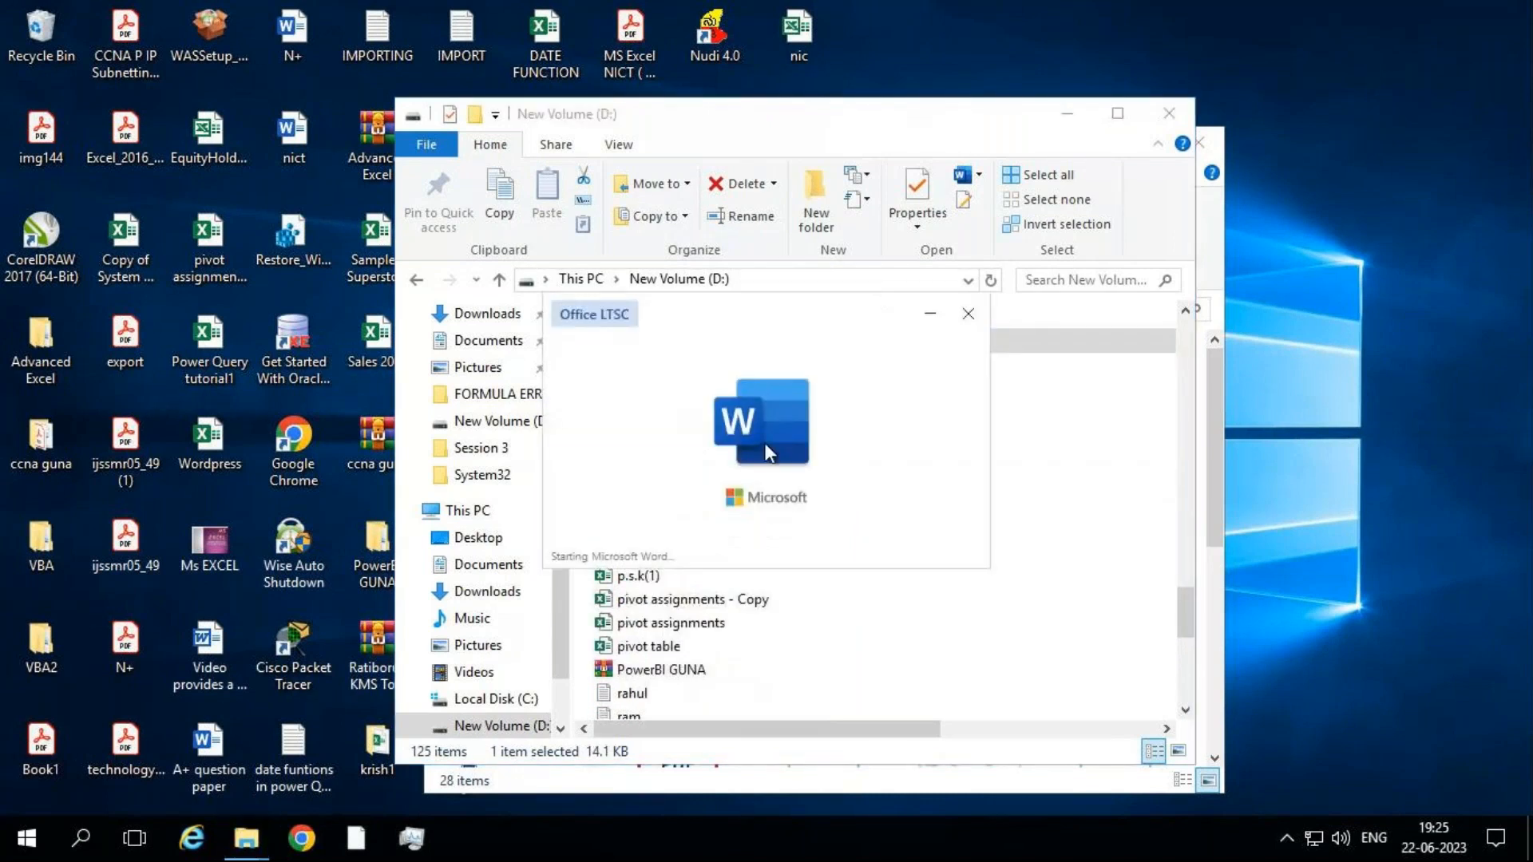
pyautogui.click(968, 314)
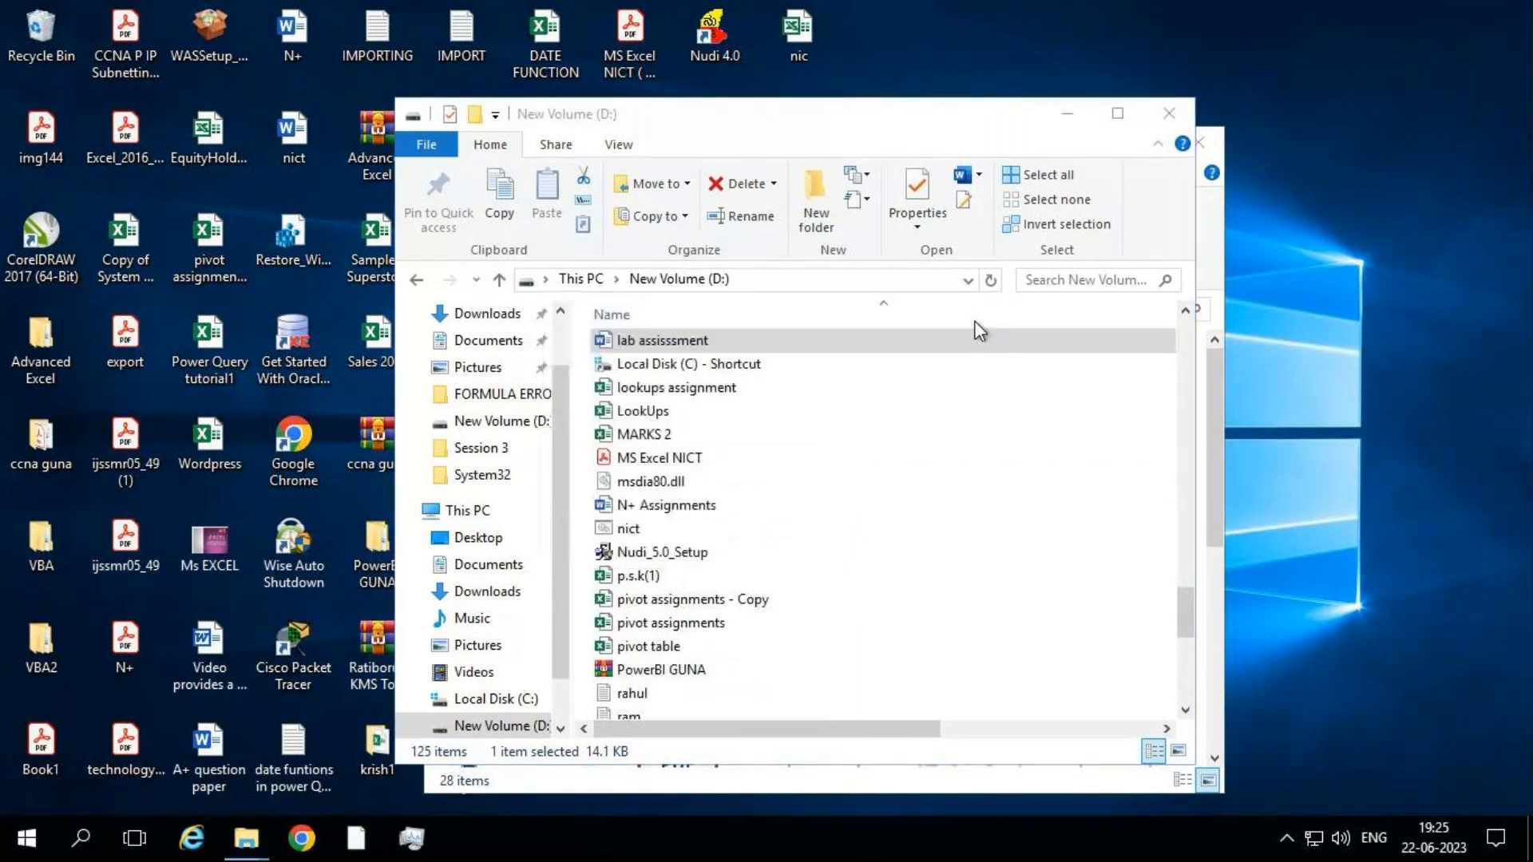
pyautogui.doubleClick(671, 411)
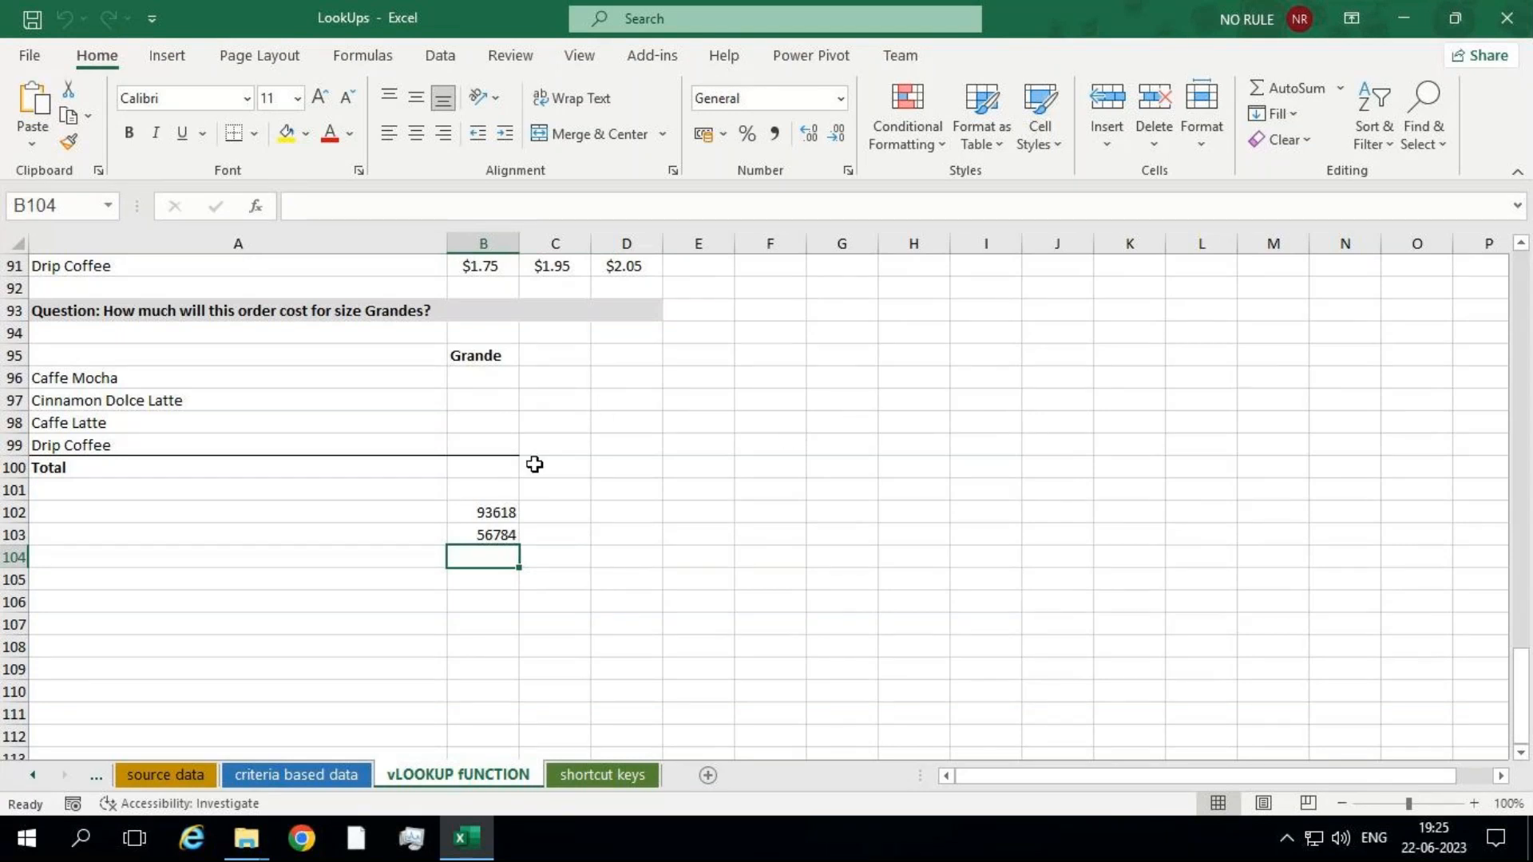
# Select the salary answer cell G2 of the first exercise on the vLOOKUP FUNCTION sheet.
pyautogui.scroll(20, 534, 463)
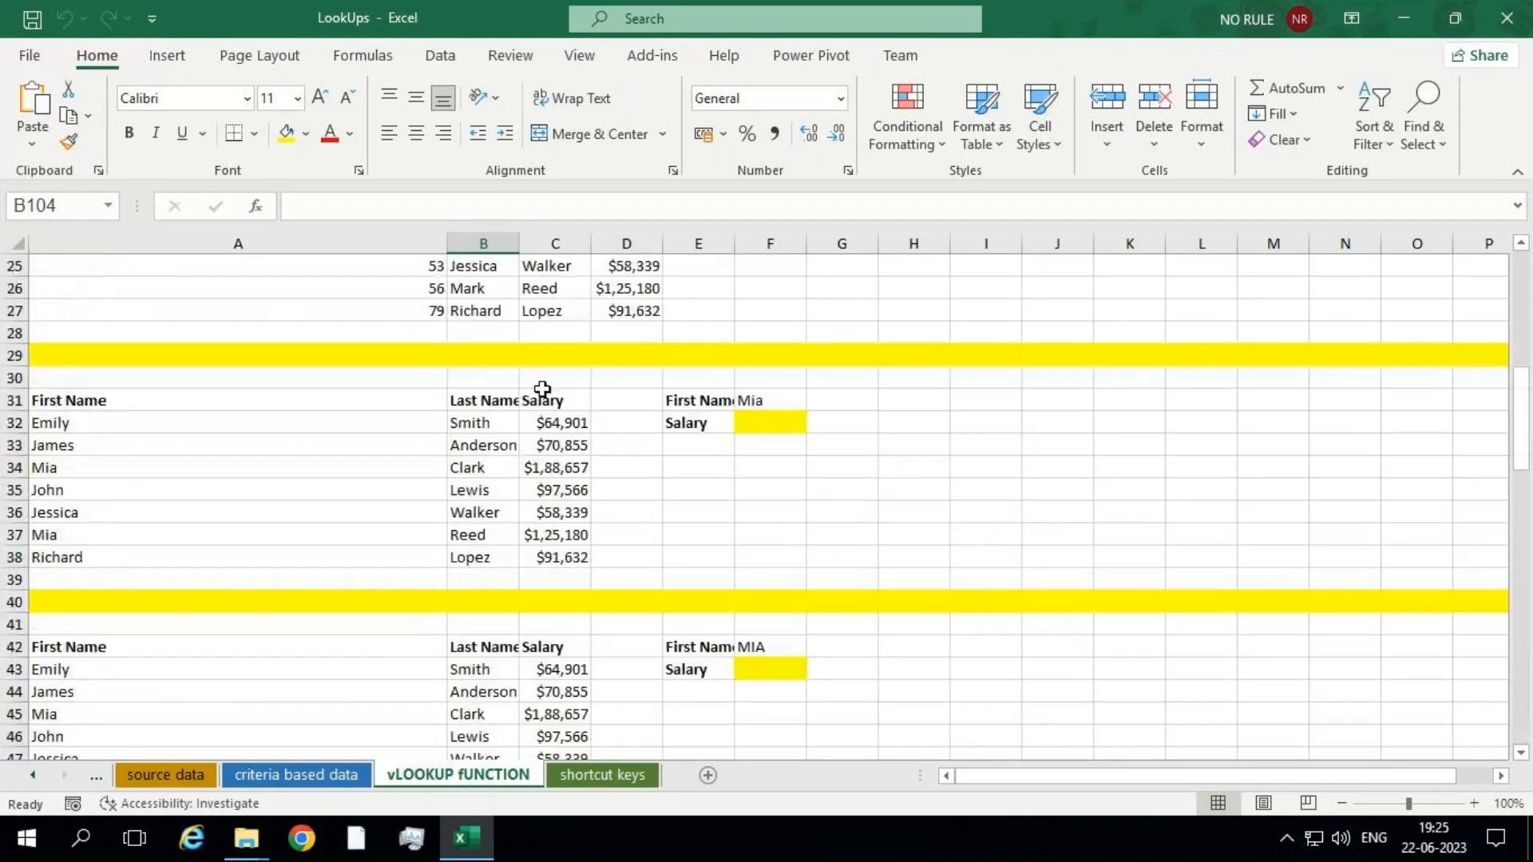
pyautogui.scroll(8, 542, 388)
pyautogui.click(842, 289)
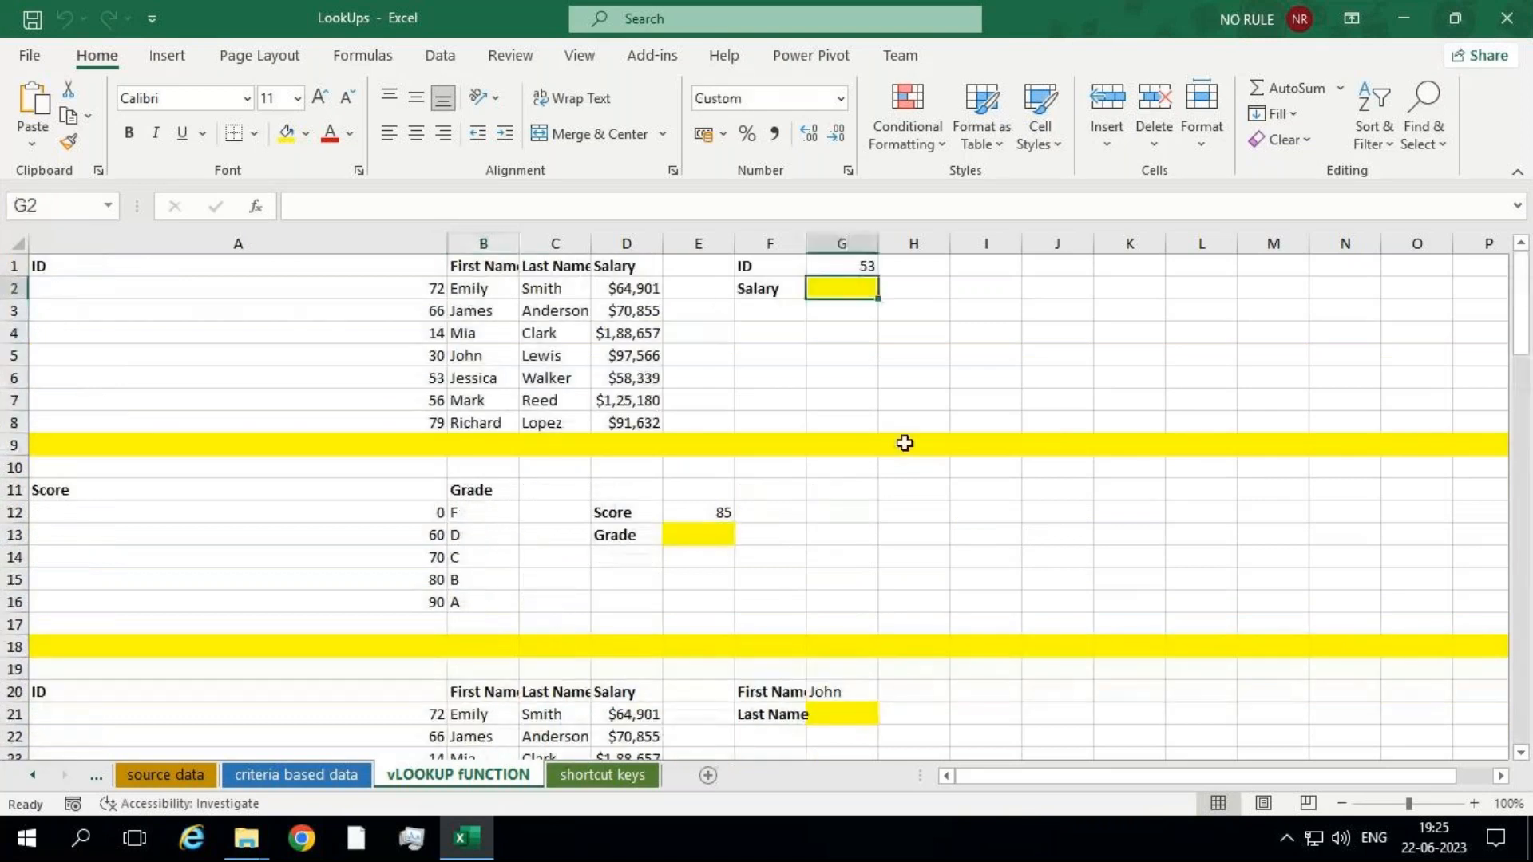
# Examine the remote installation's Office product and version details on the account page, and return to the worksheet.
pyautogui.click(34, 57)
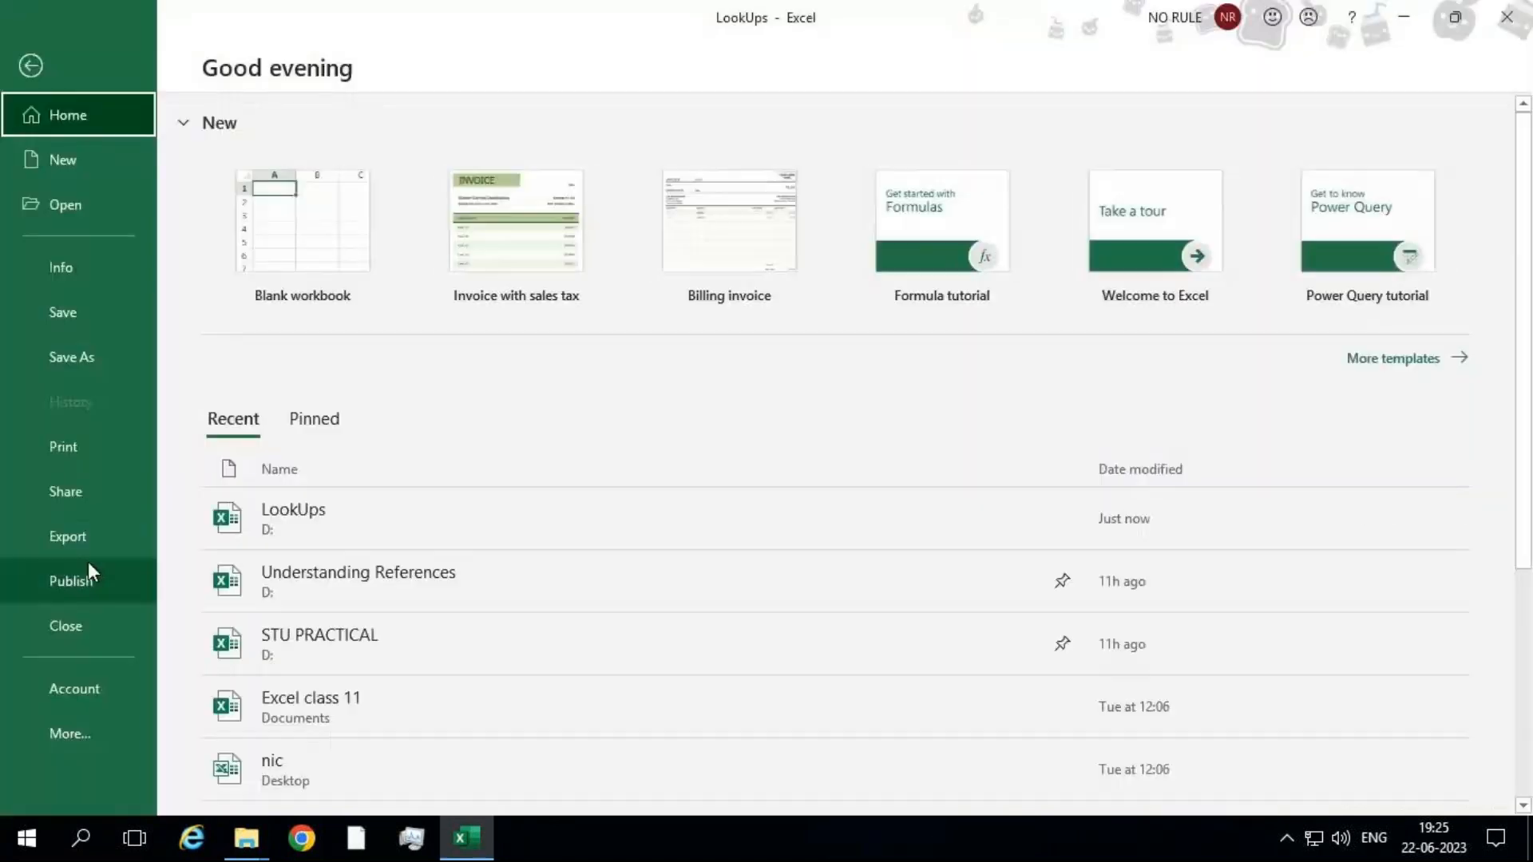
pyautogui.click(55, 687)
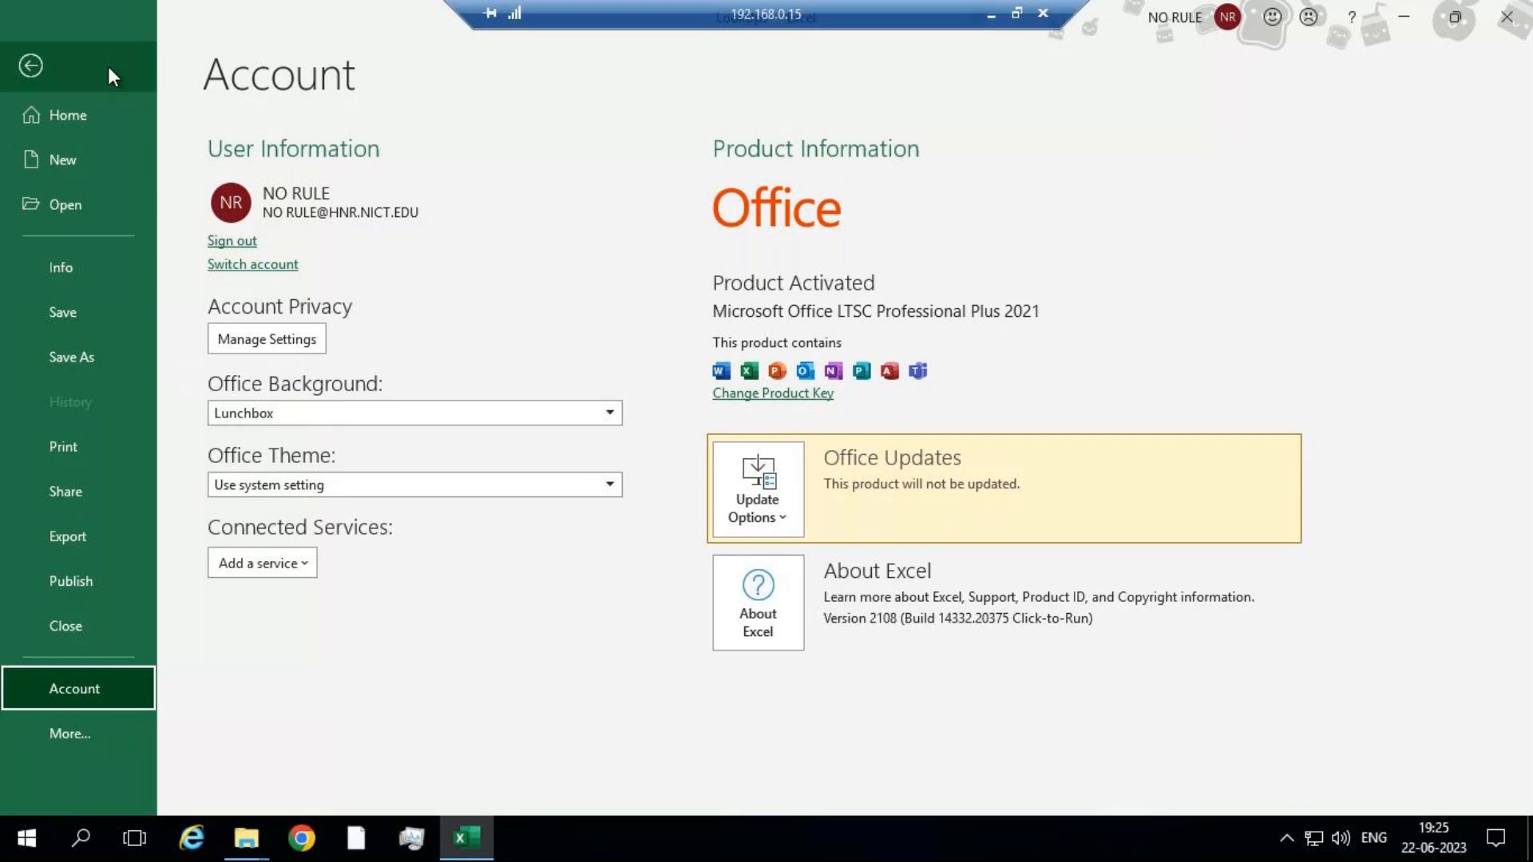
pyautogui.click(31, 65)
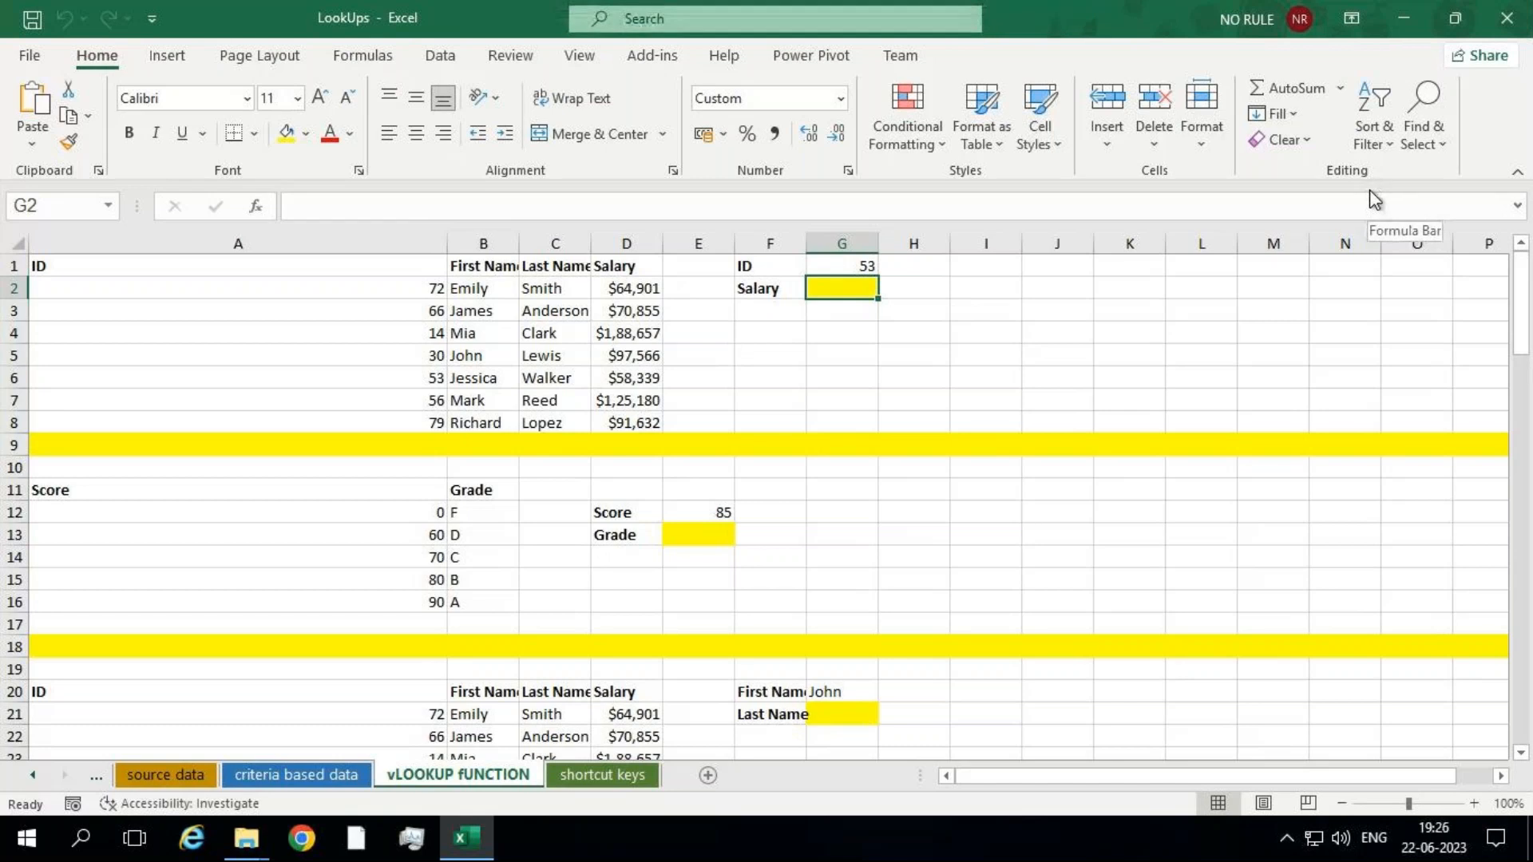
# Start an XLOOKUP formula in G2 with lookup value G1, lookup array A2:A8 and return array D2:D8.
pyautogui.write('=xlo')
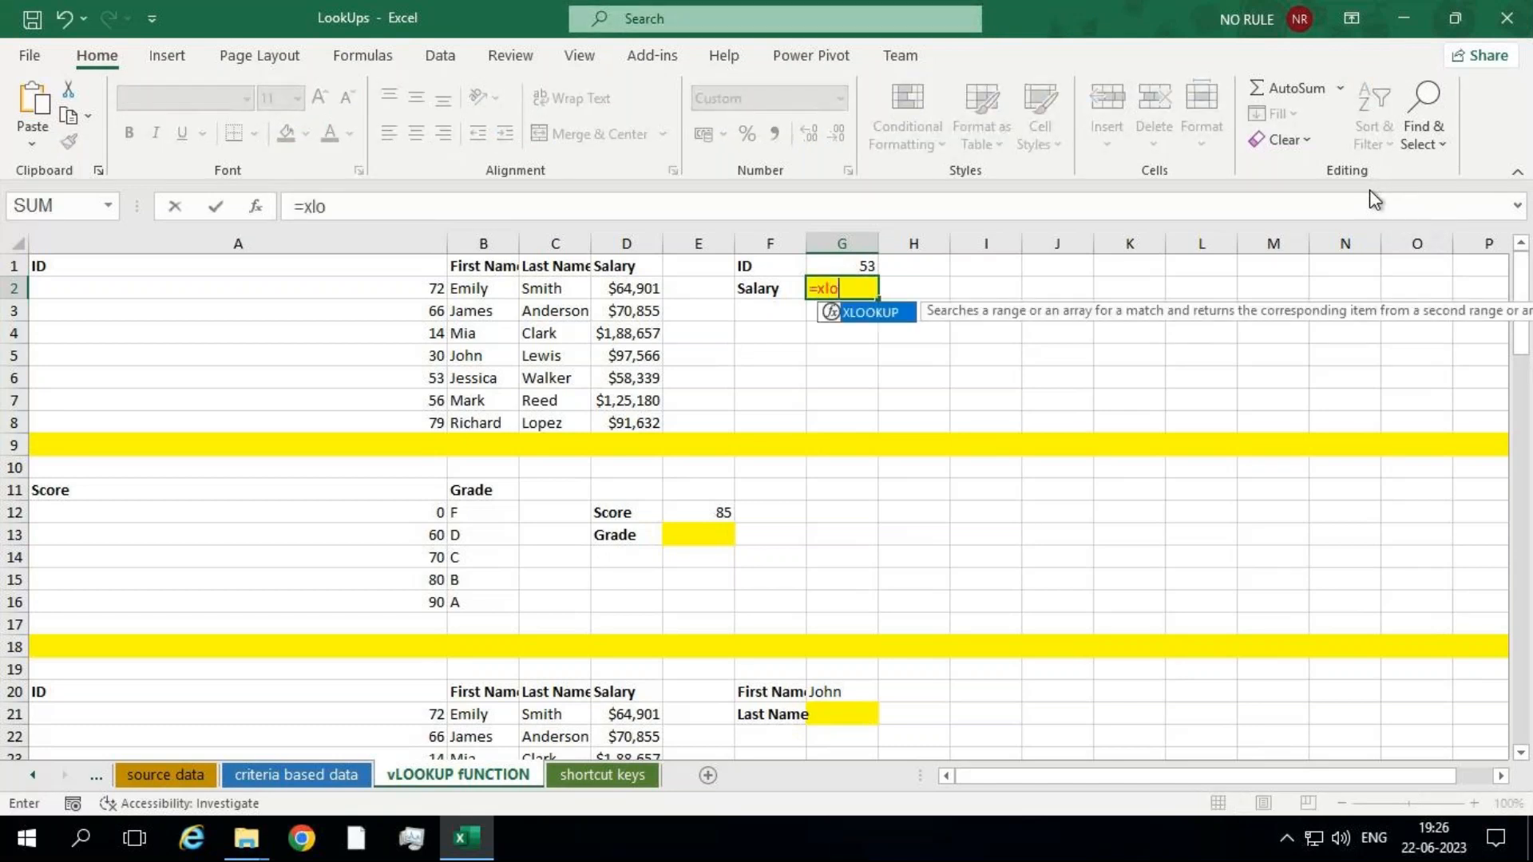
pyautogui.press('Tab')
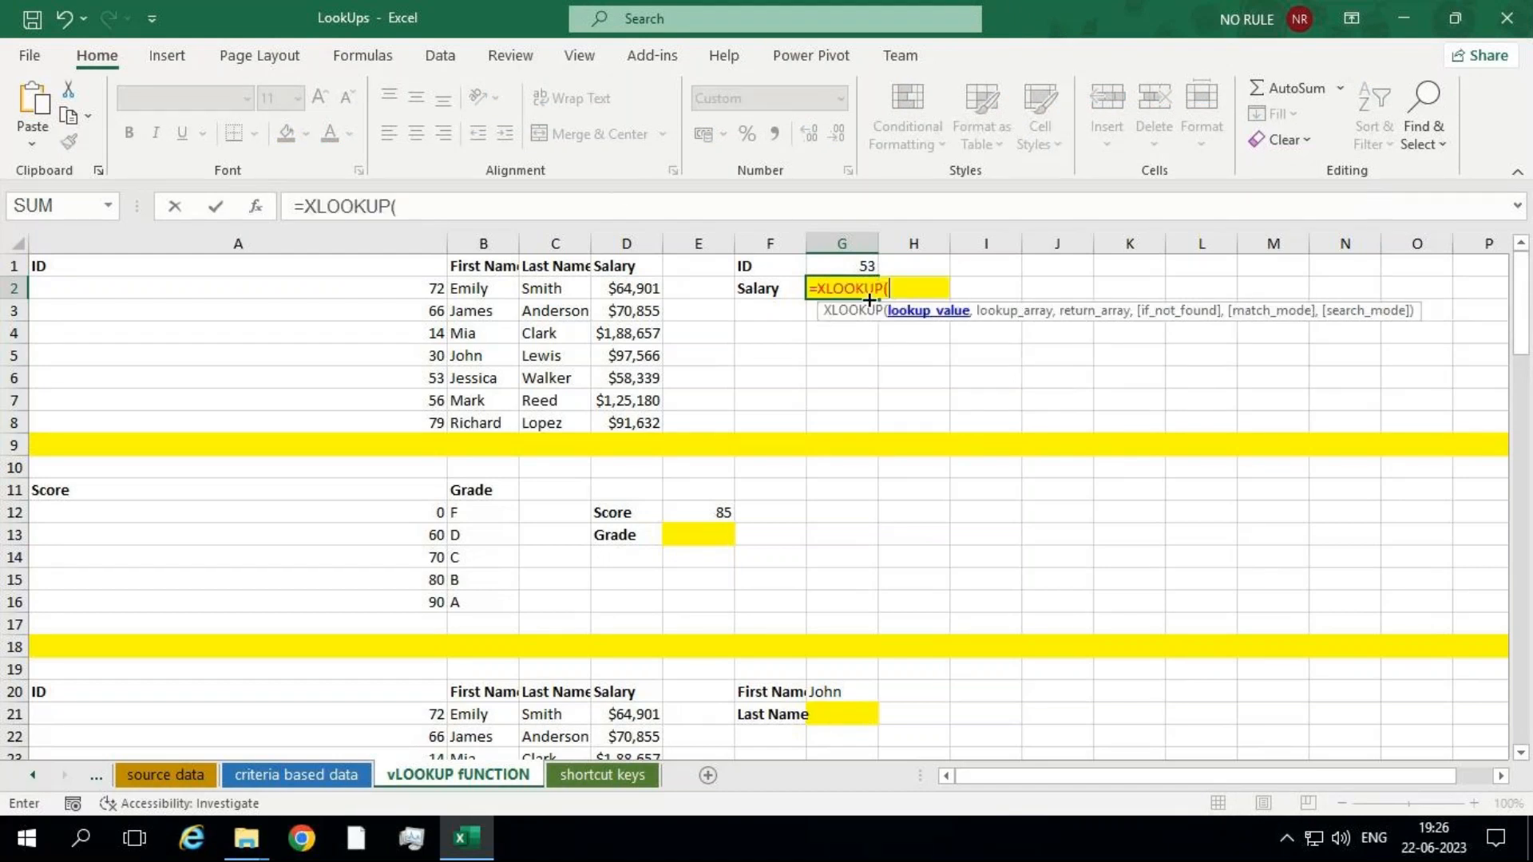
pyautogui.click(847, 259)
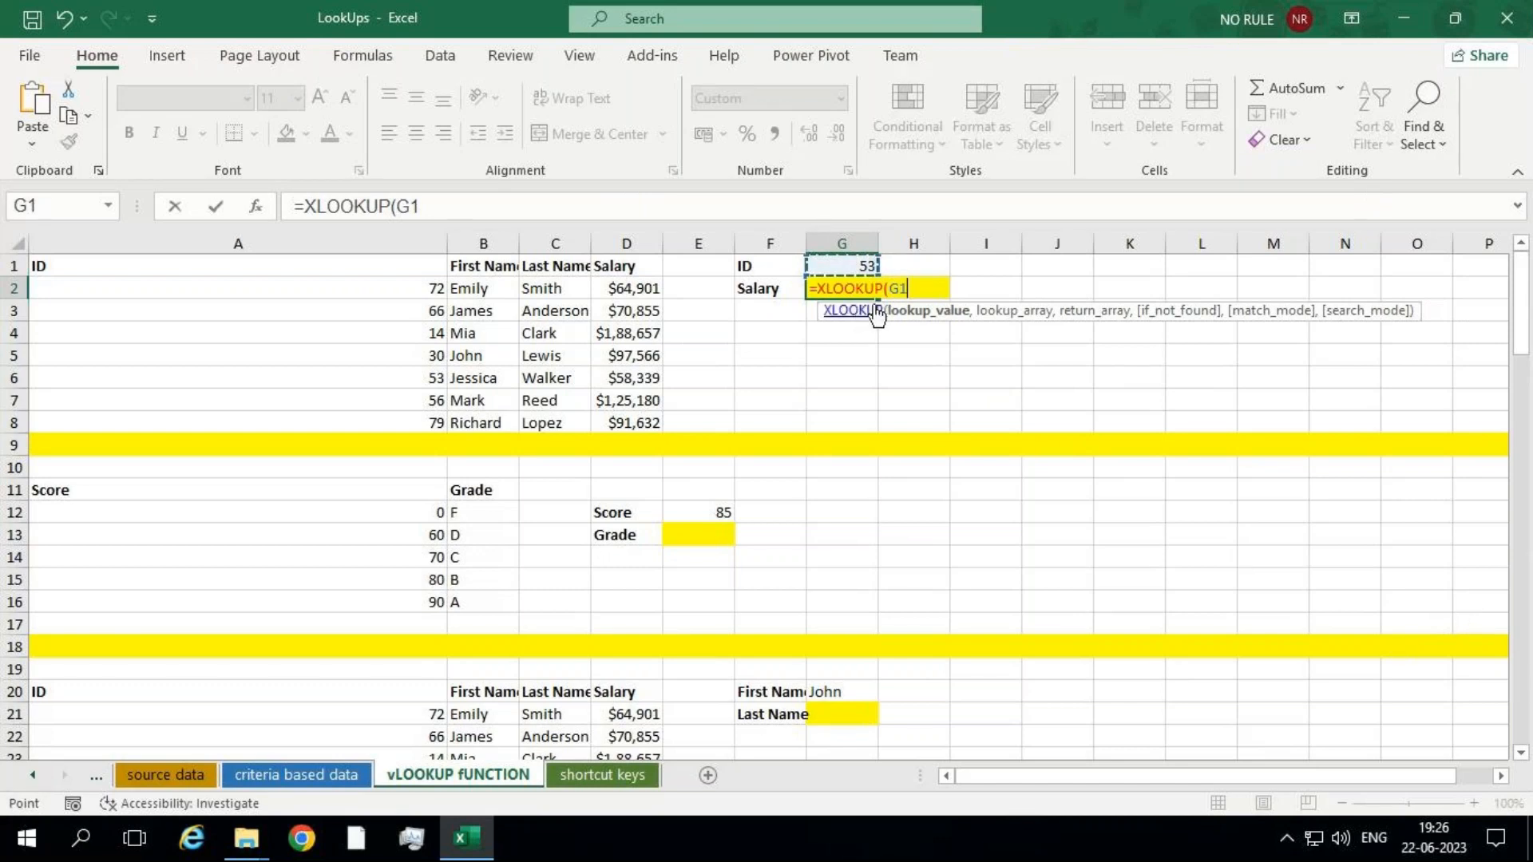
pyautogui.write(',')
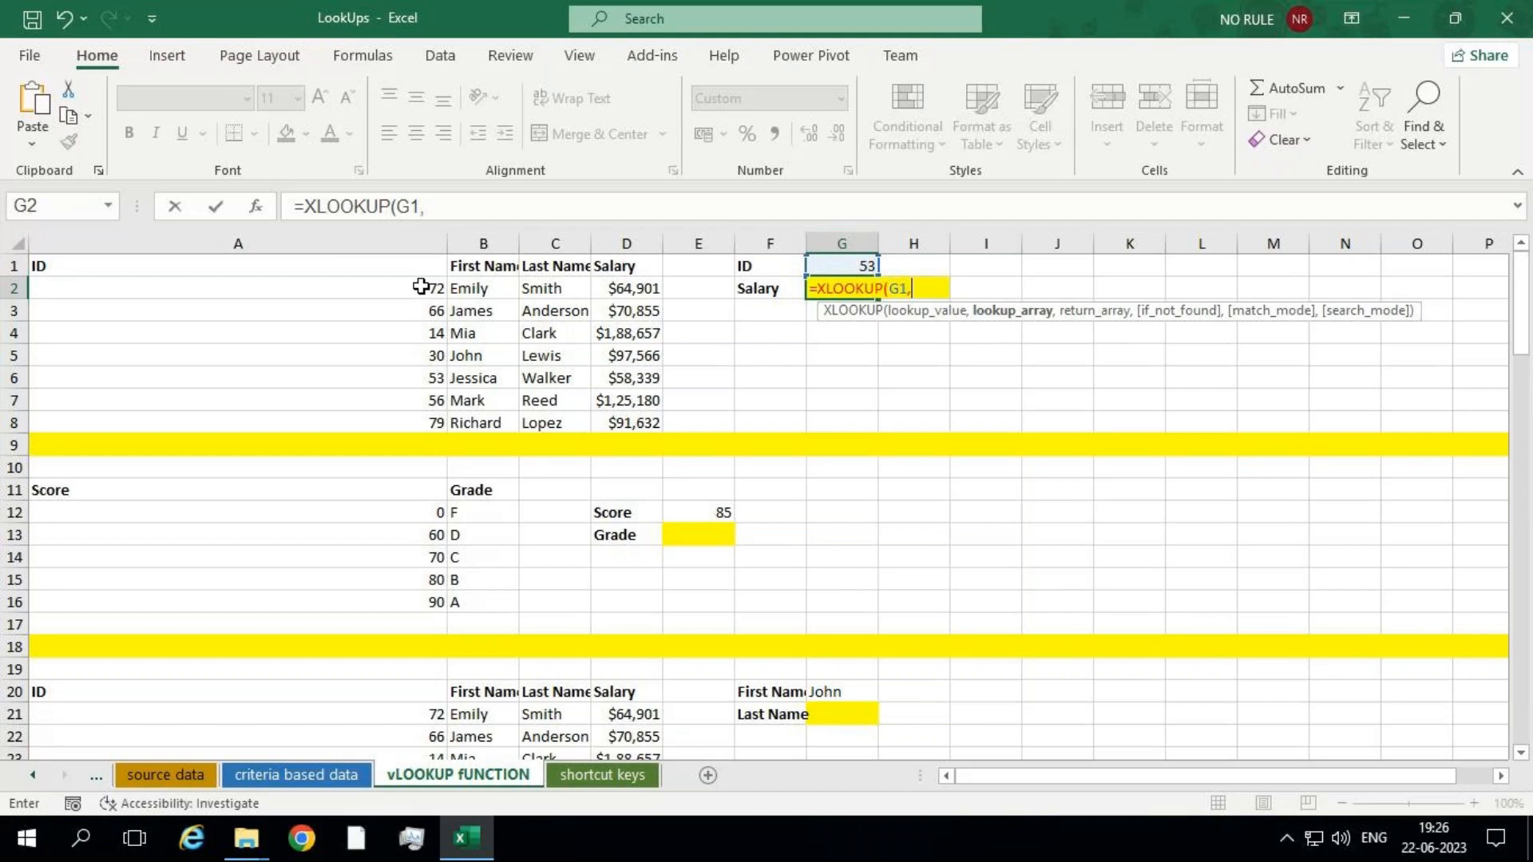
pyautogui.moveTo(420, 287); pyautogui.dragTo(417, 424)
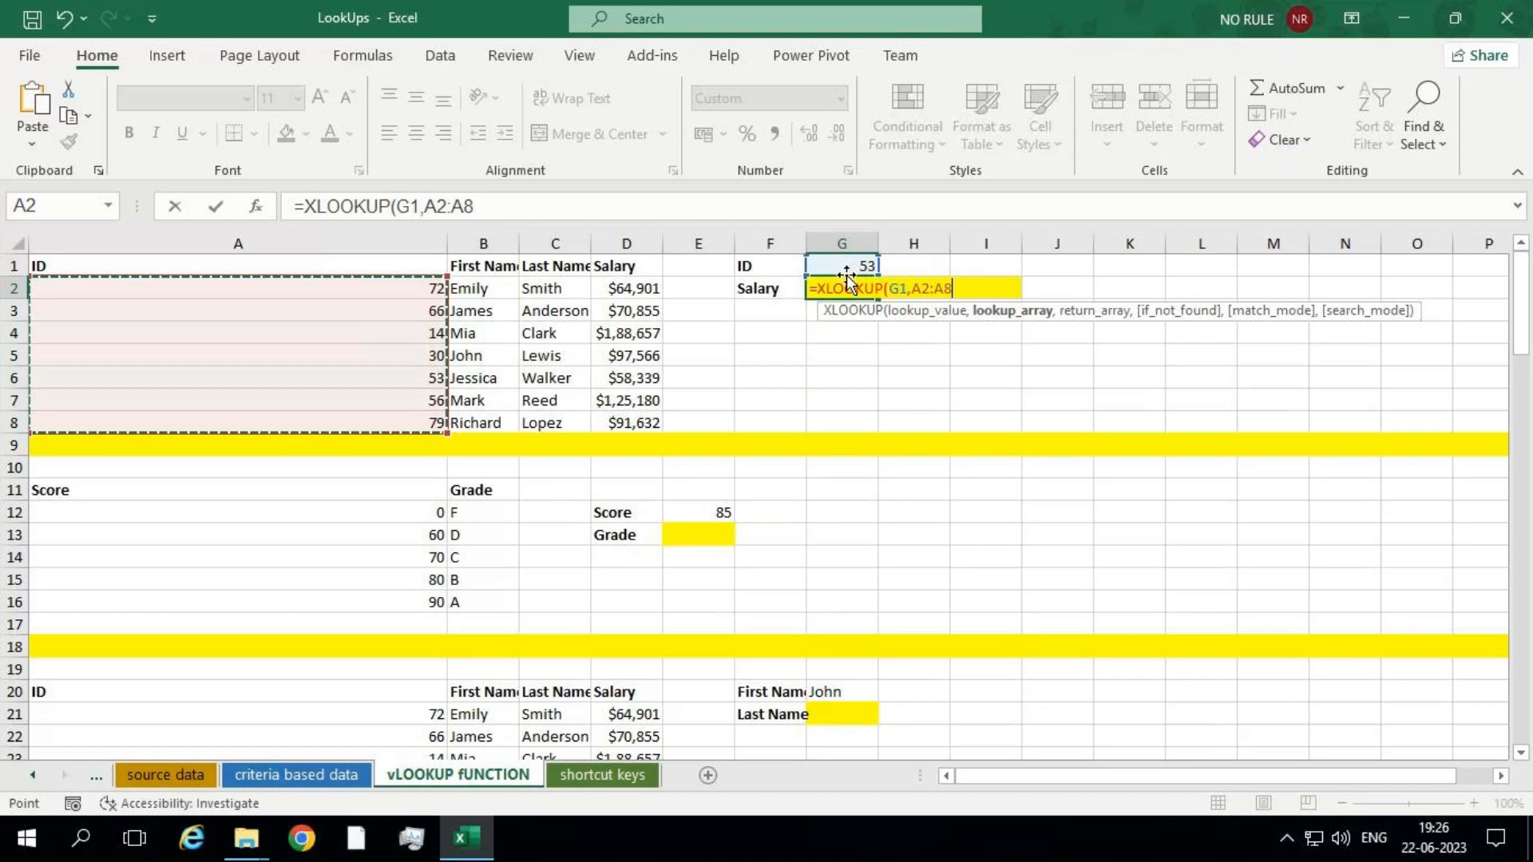
pyautogui.write(',')
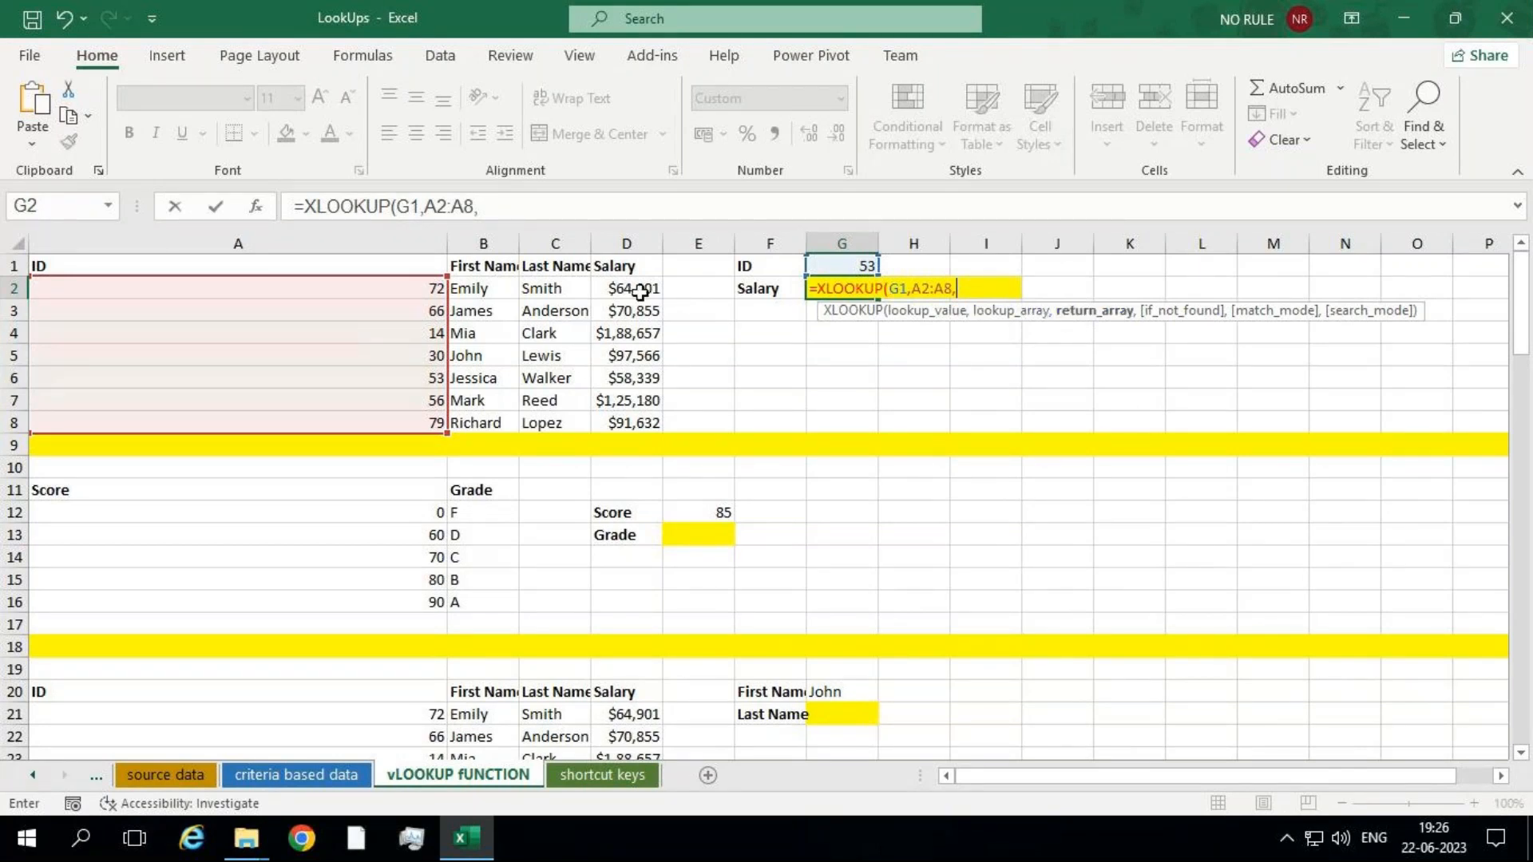
pyautogui.moveTo(639, 289); pyautogui.dragTo(644, 417)
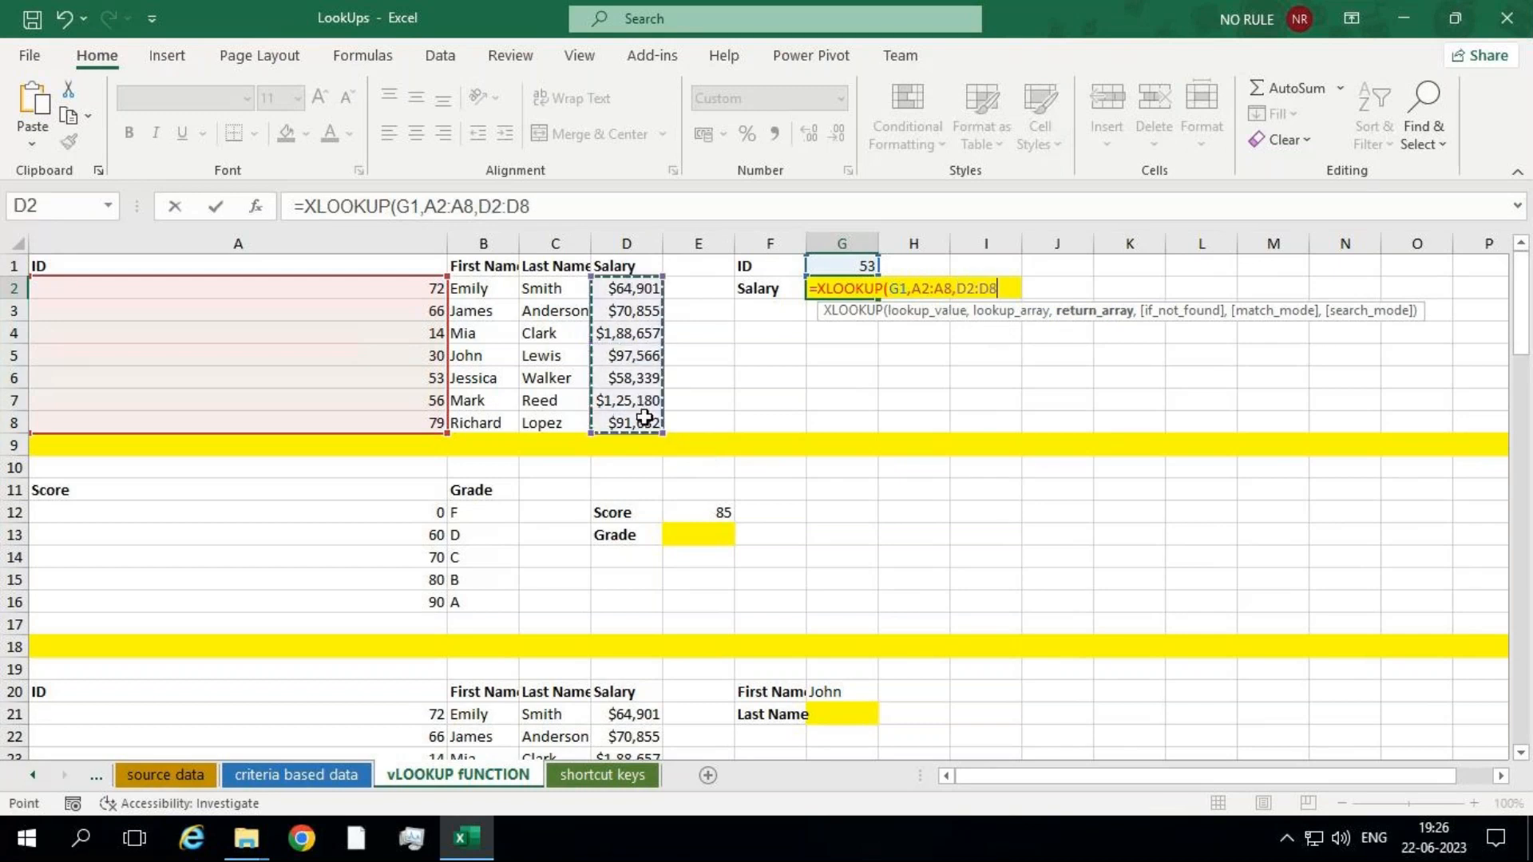
# Complete the G2 formula with not-found text "invalid id", match mode 0 and search mode 1, and check its result against row 6.
pyautogui.write(',')
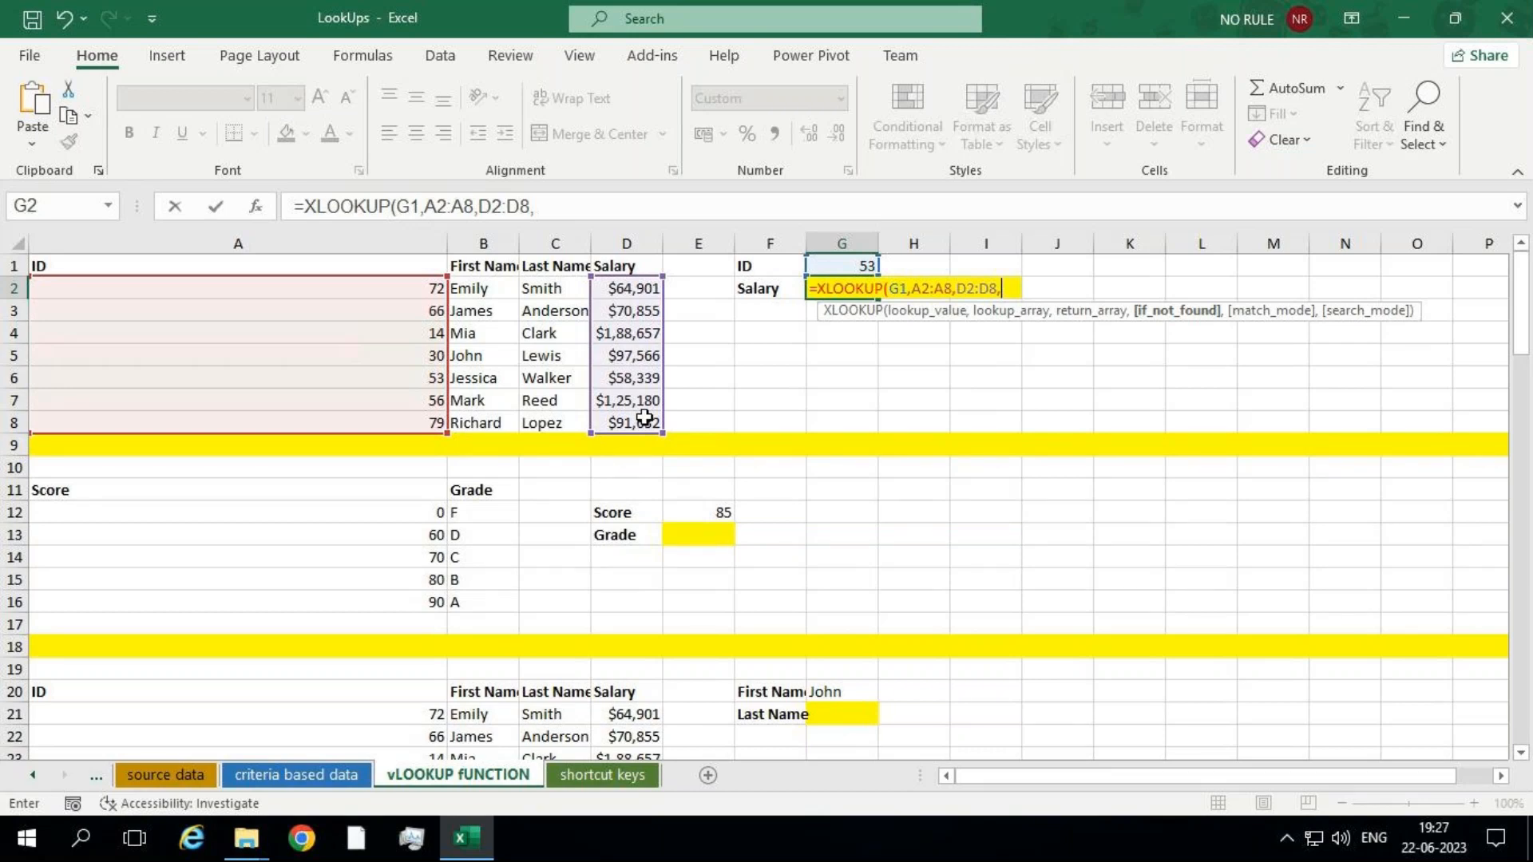
pyautogui.write('"invalid')
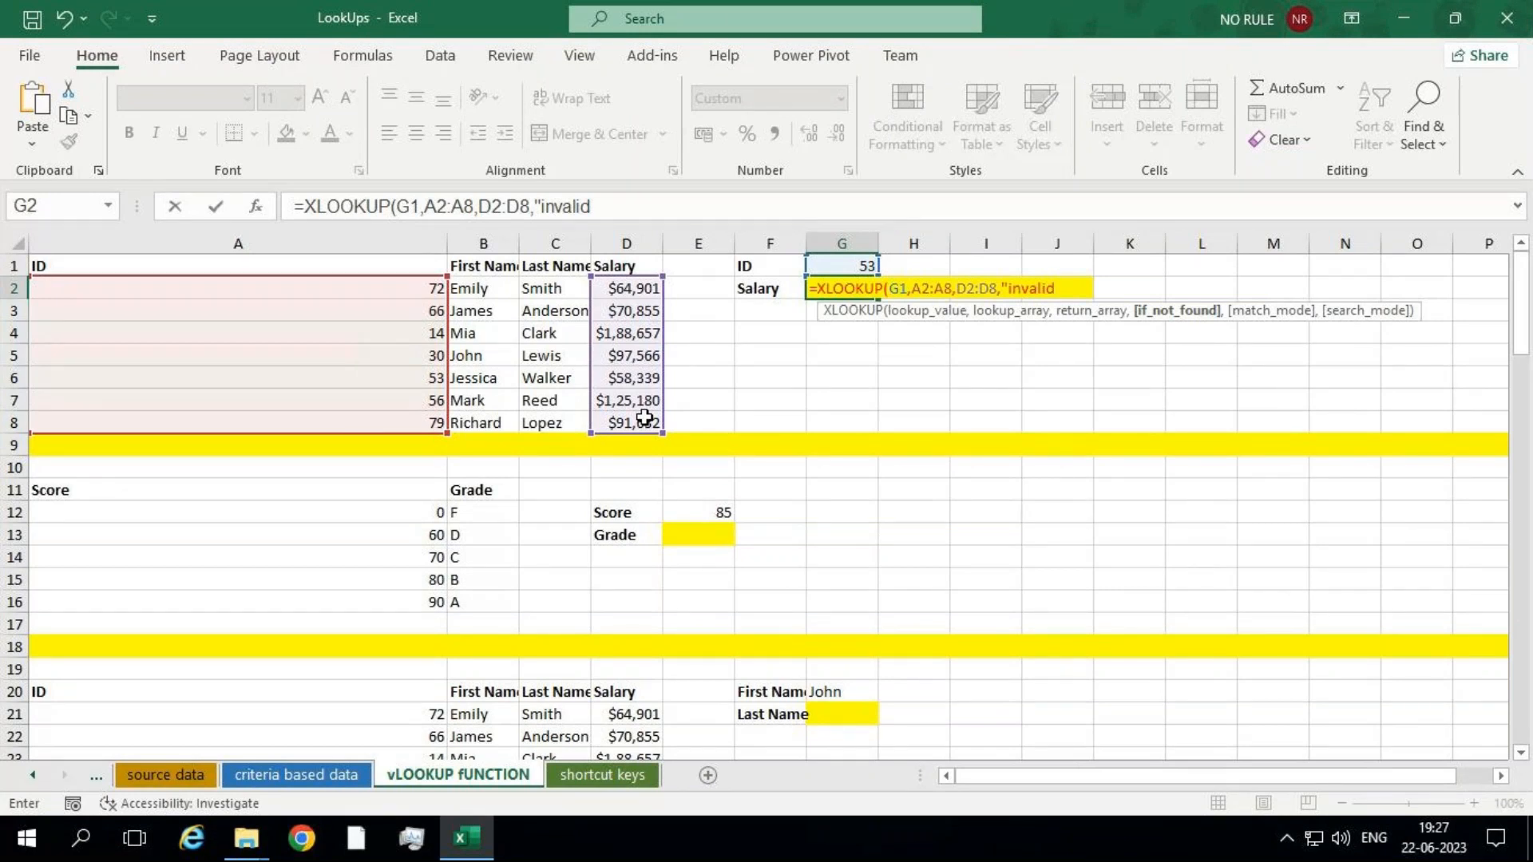
pyautogui.write('id",')
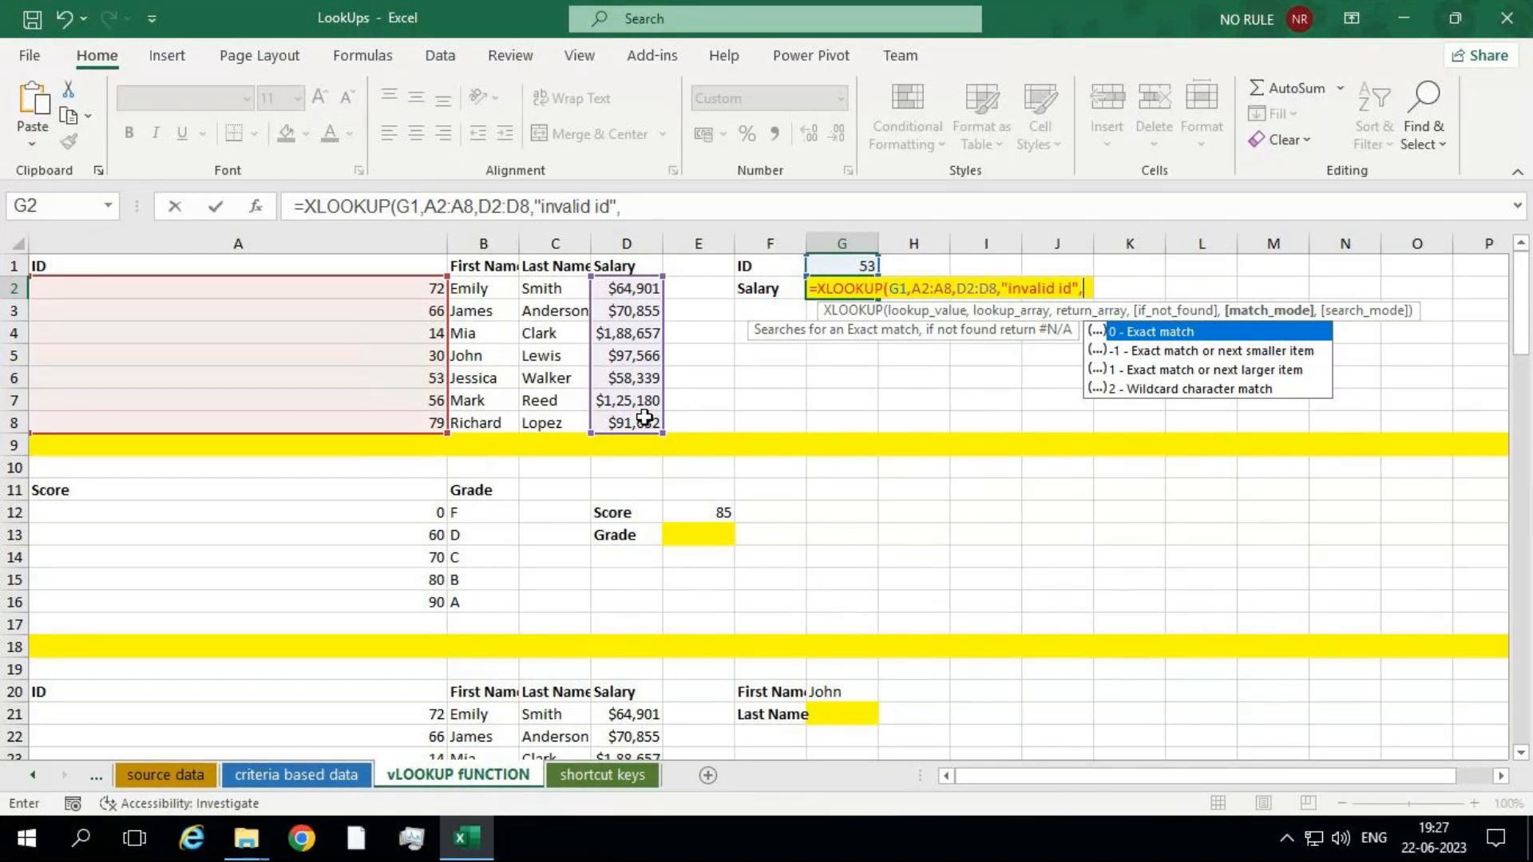
pyautogui.write('0,')
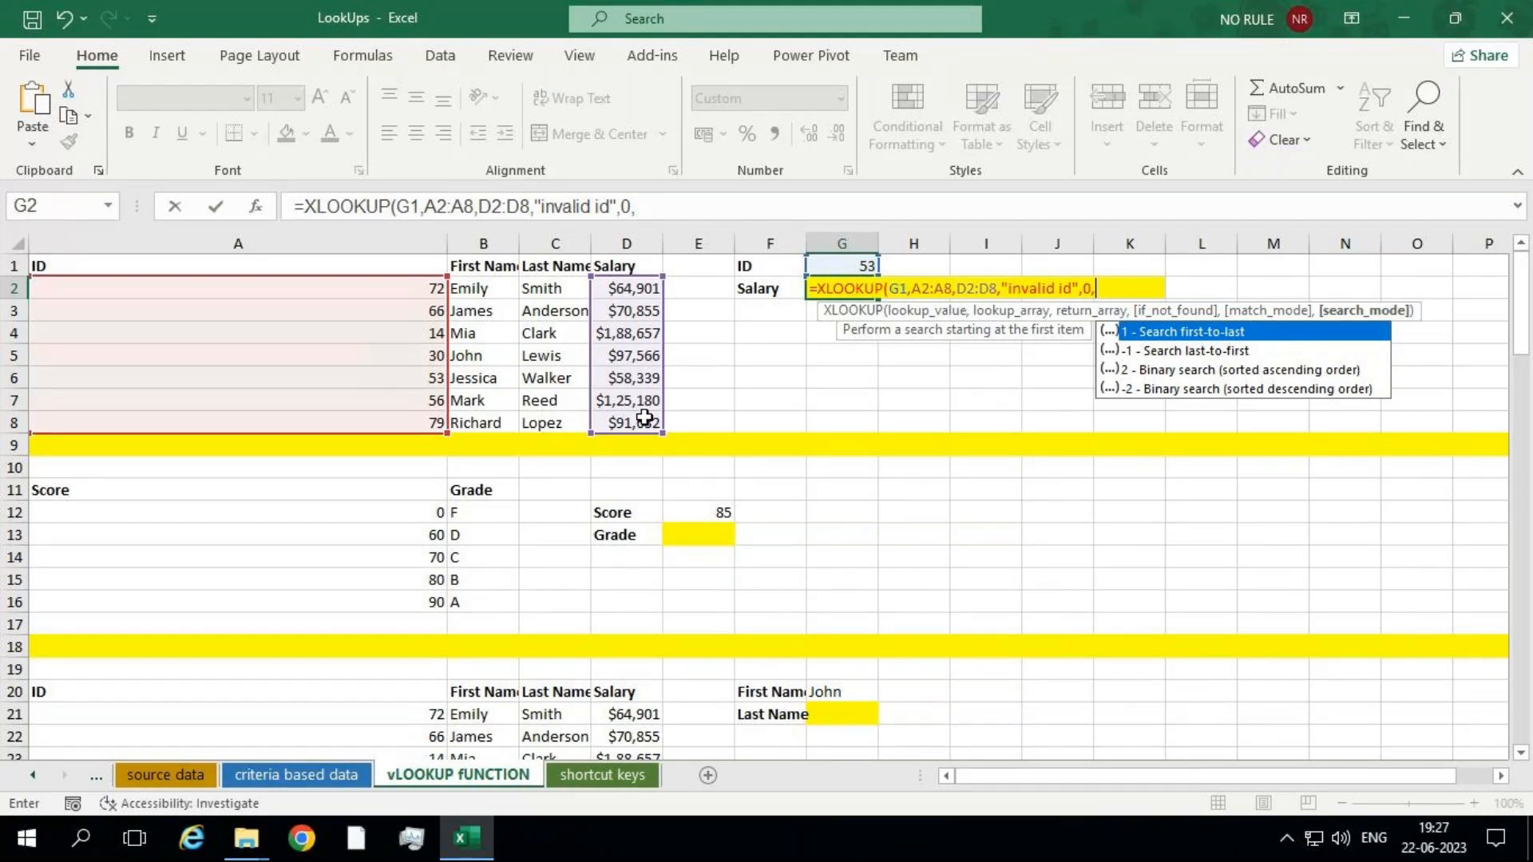
pyautogui.write('1)')
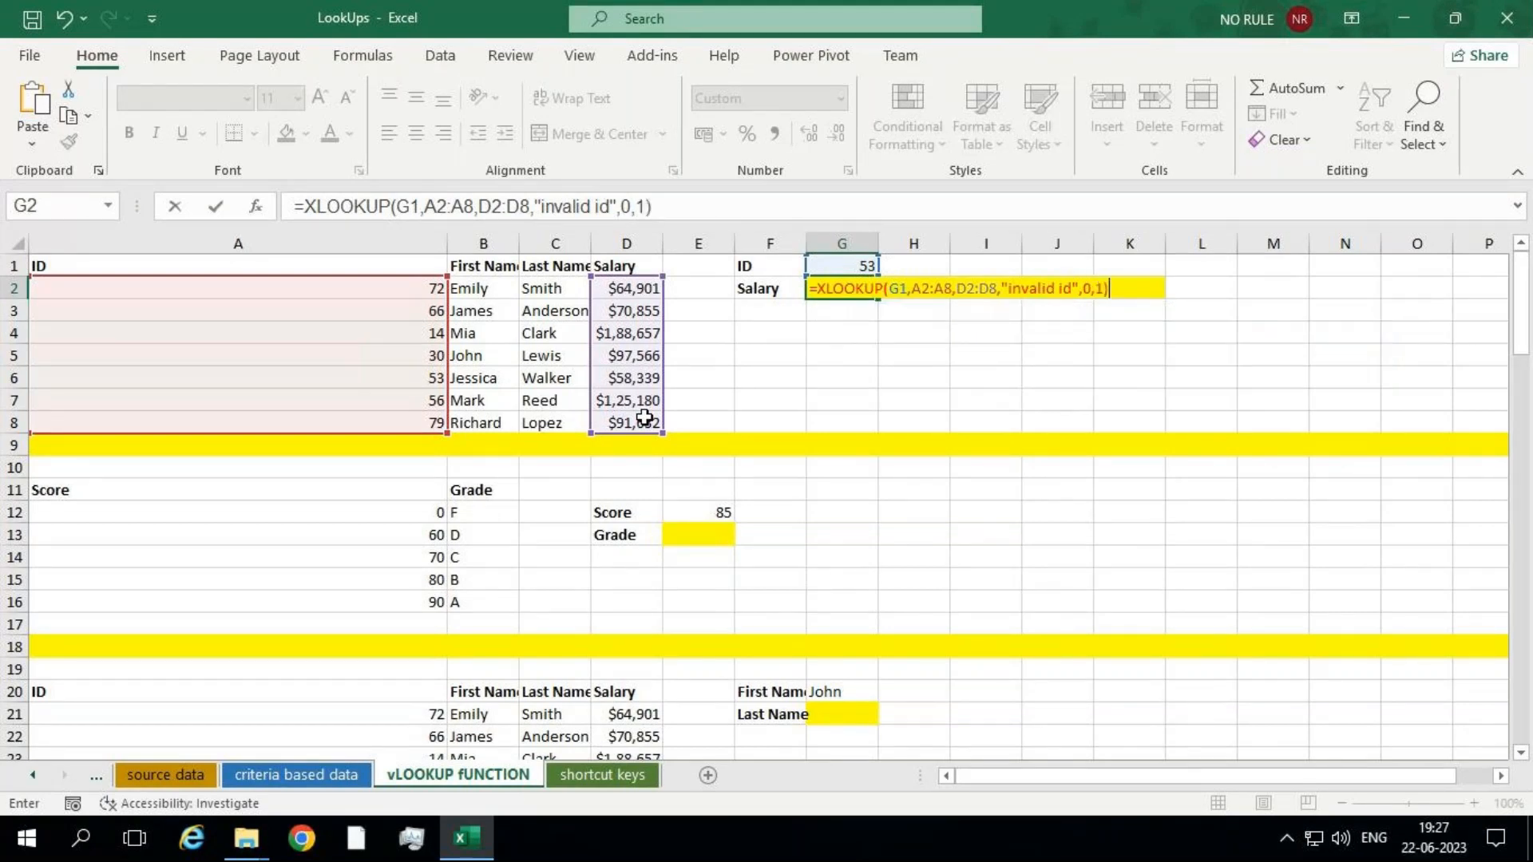
pyautogui.press('Return')
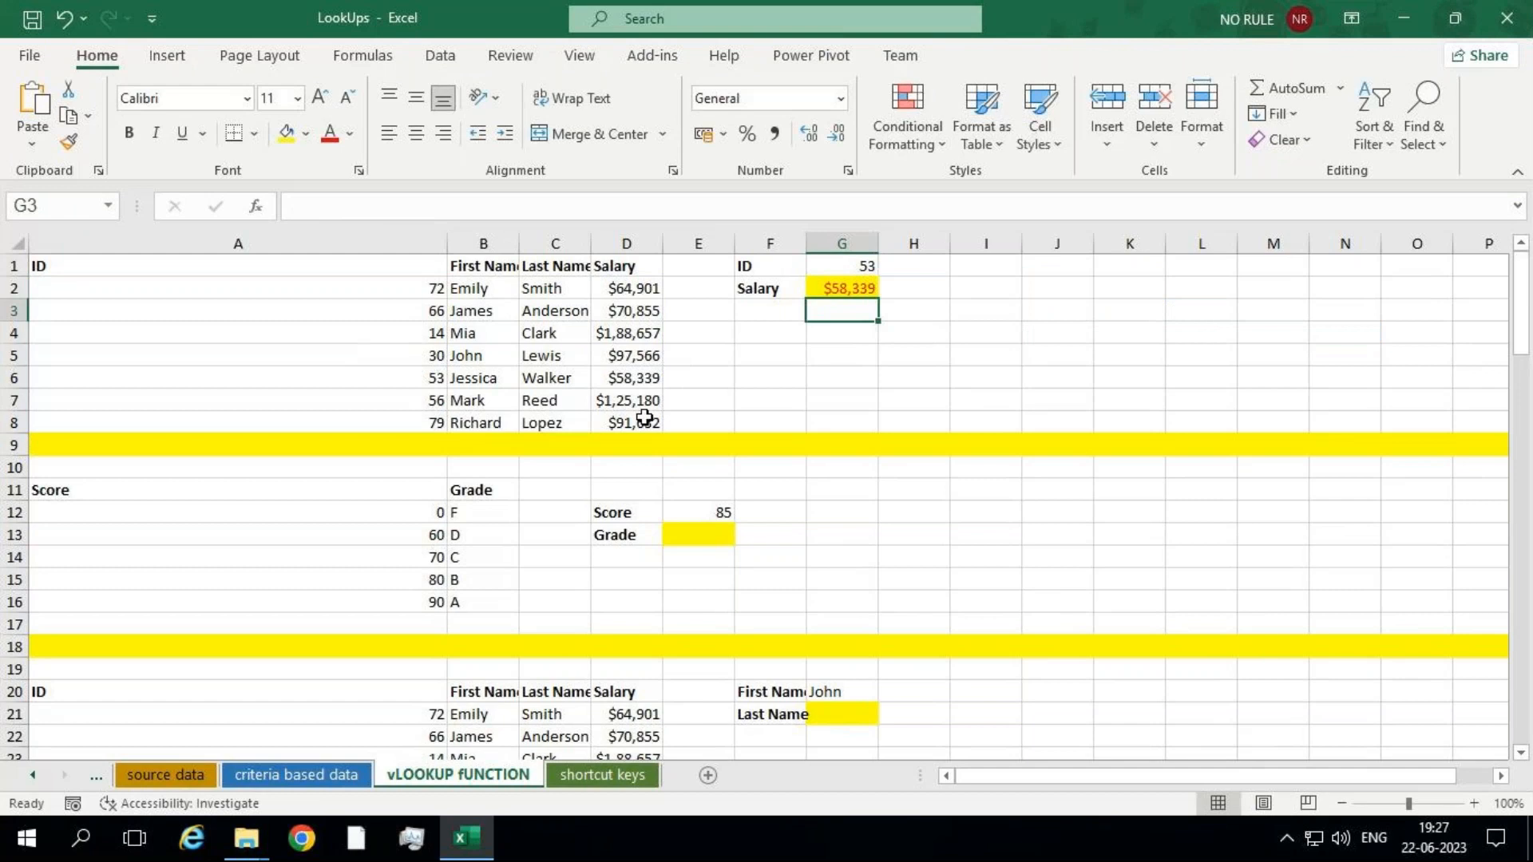
pyautogui.click(852, 285)
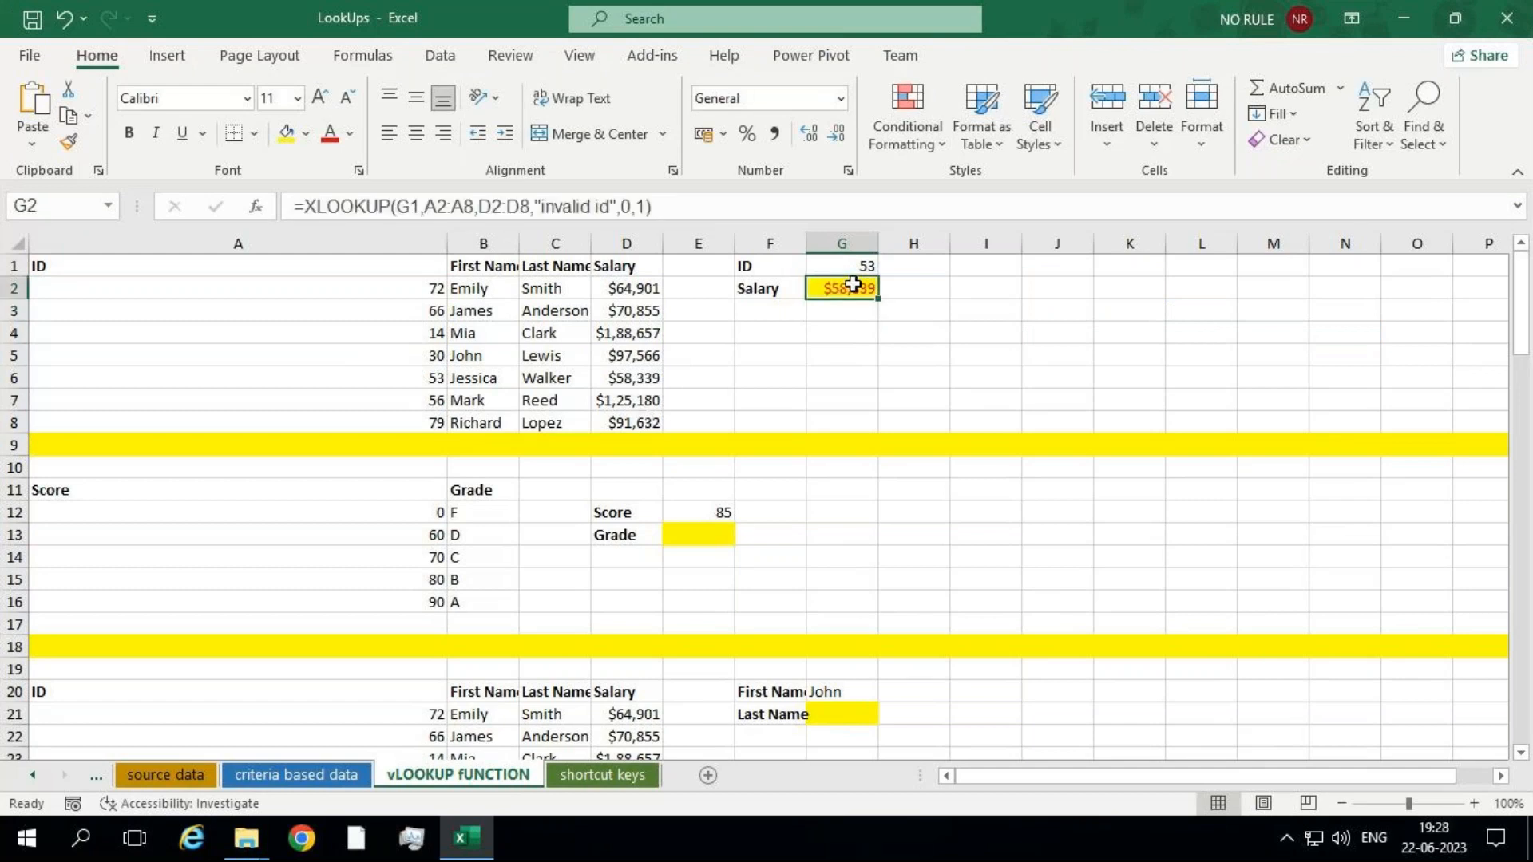
pyautogui.moveTo(431, 383); pyautogui.dragTo(613, 390)
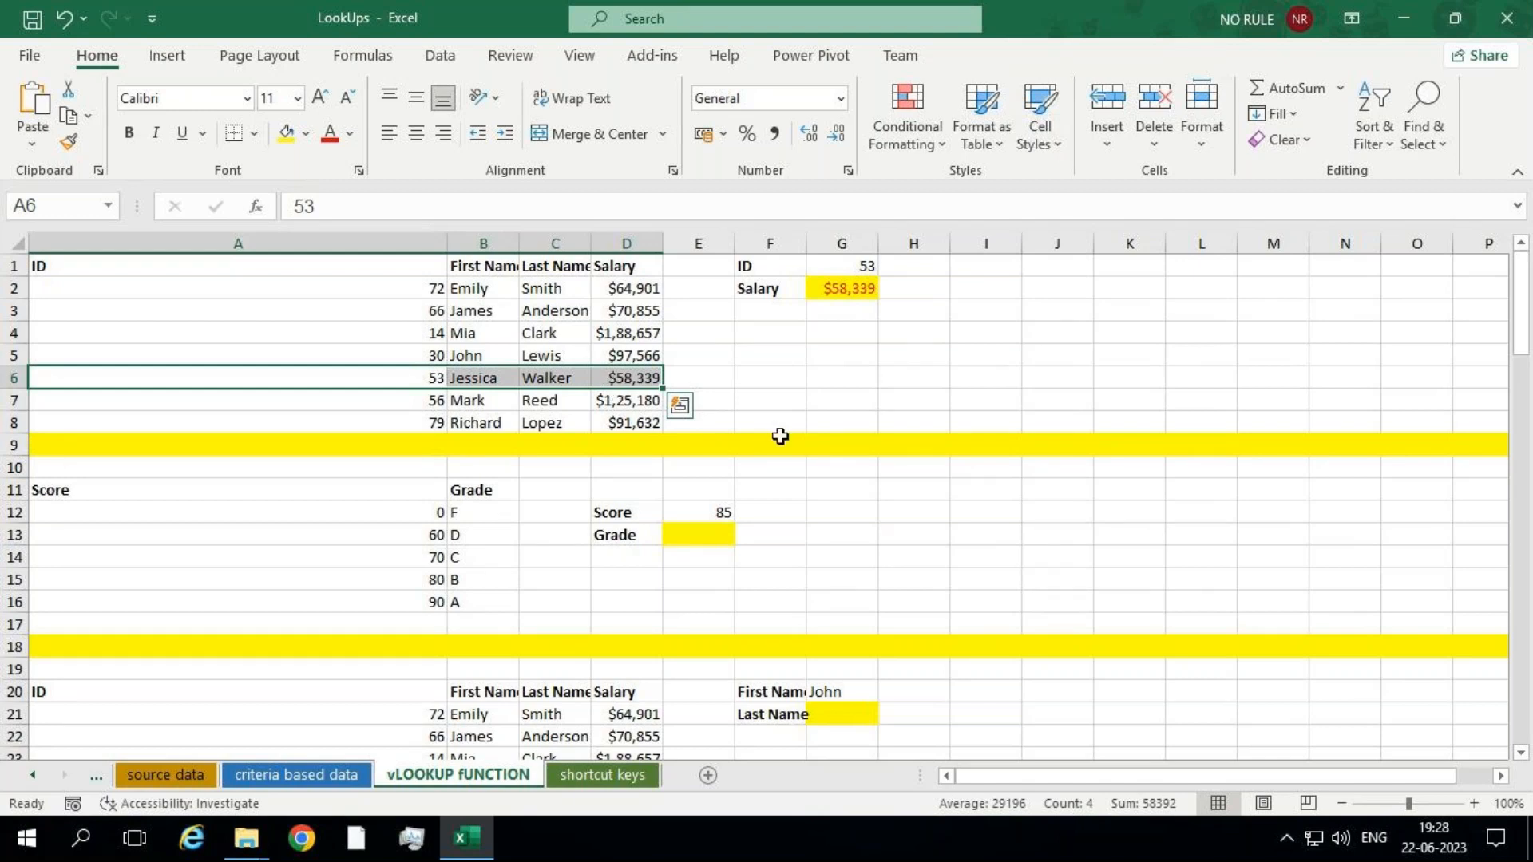
# Select the last-name answer cell G21 and autofit the width of column F.
pyautogui.scroll(-3, 776, 475)
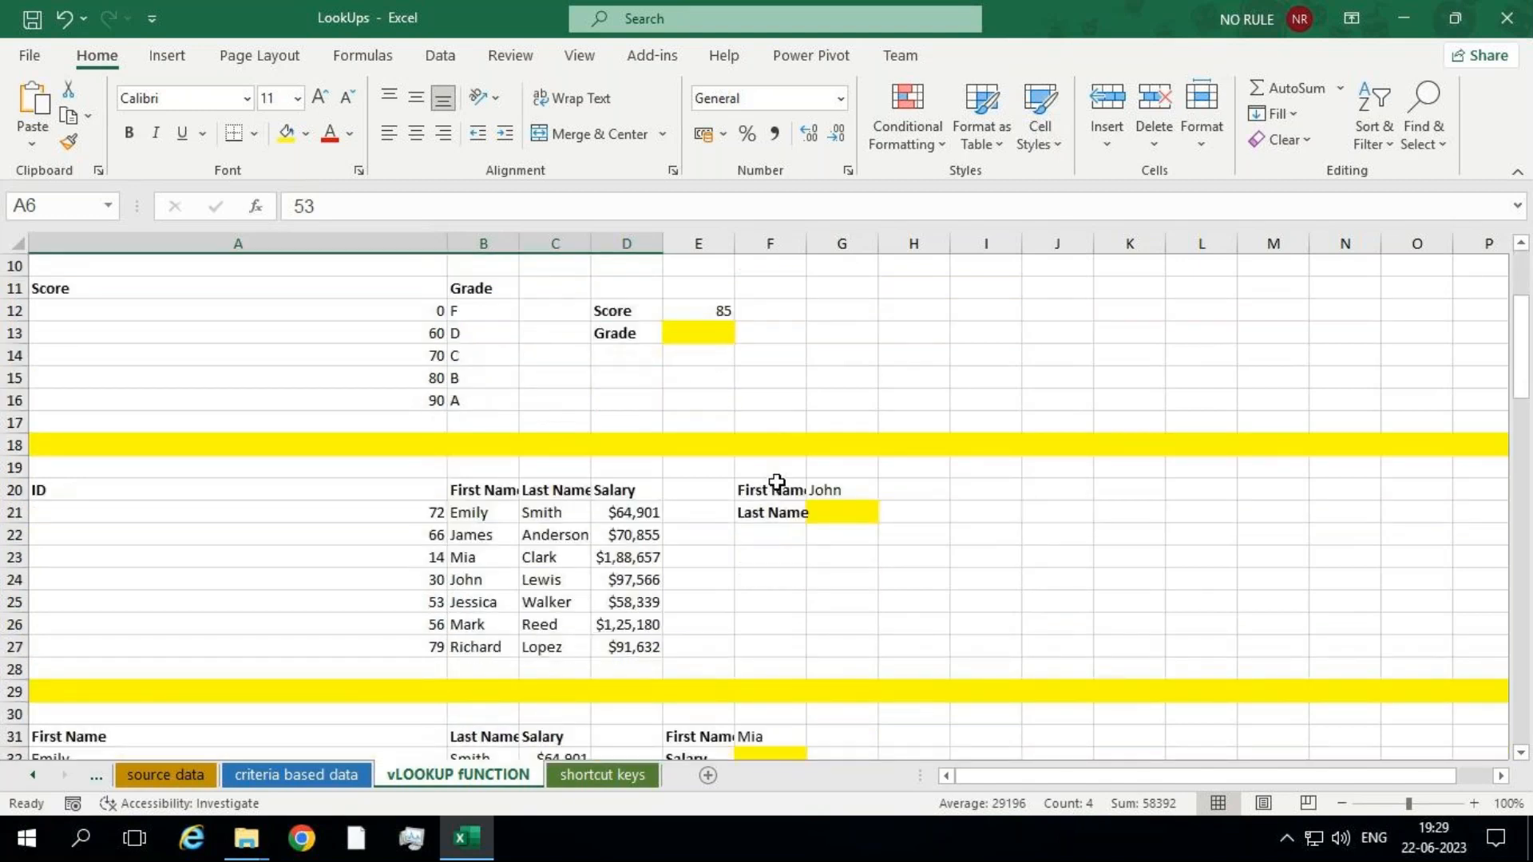
pyautogui.click(832, 506)
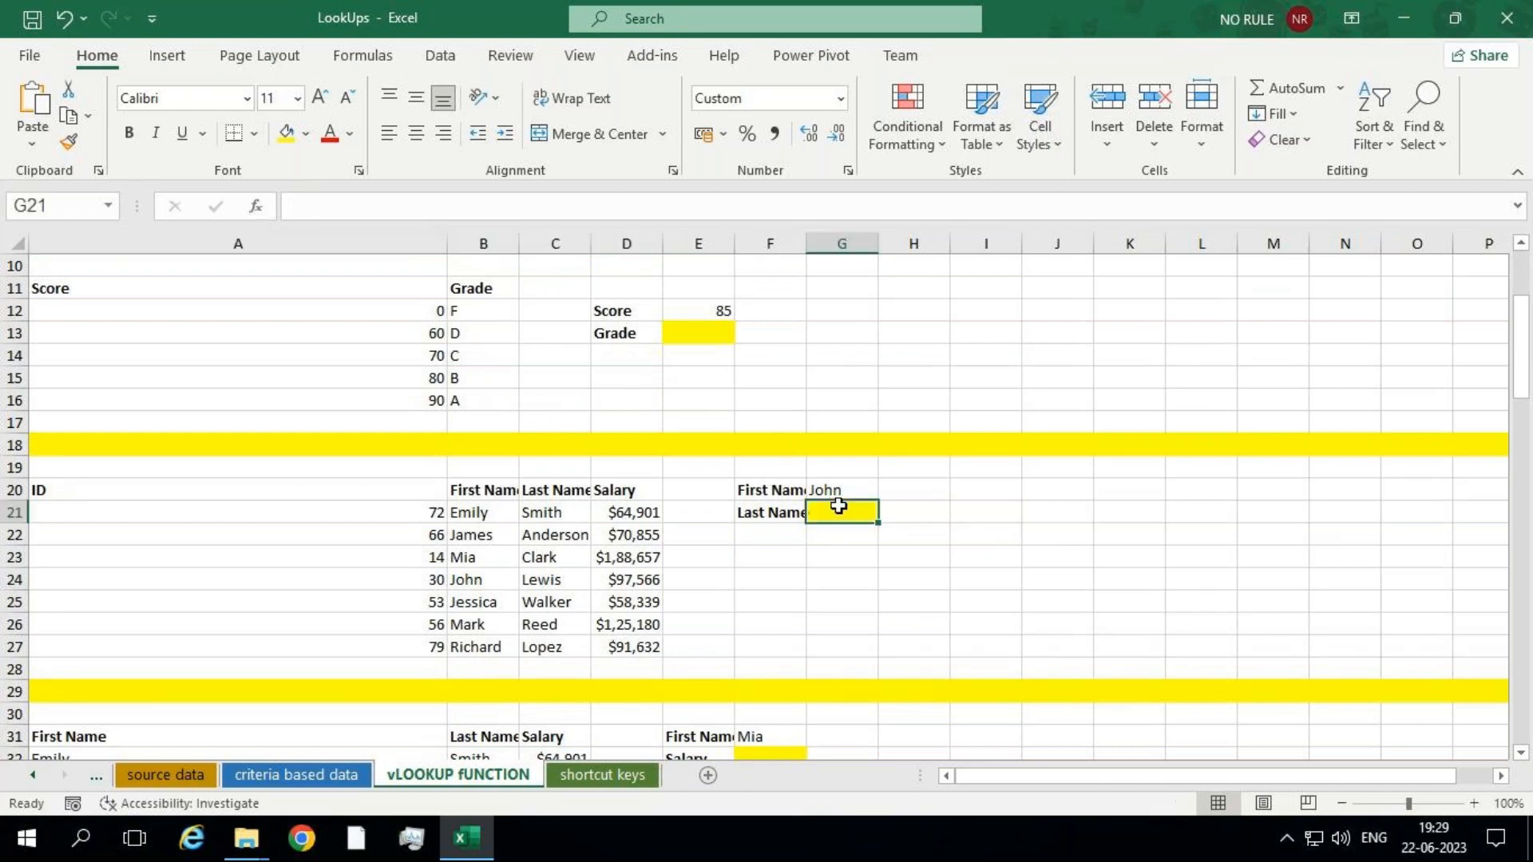
pyautogui.doubleClick(806, 241)
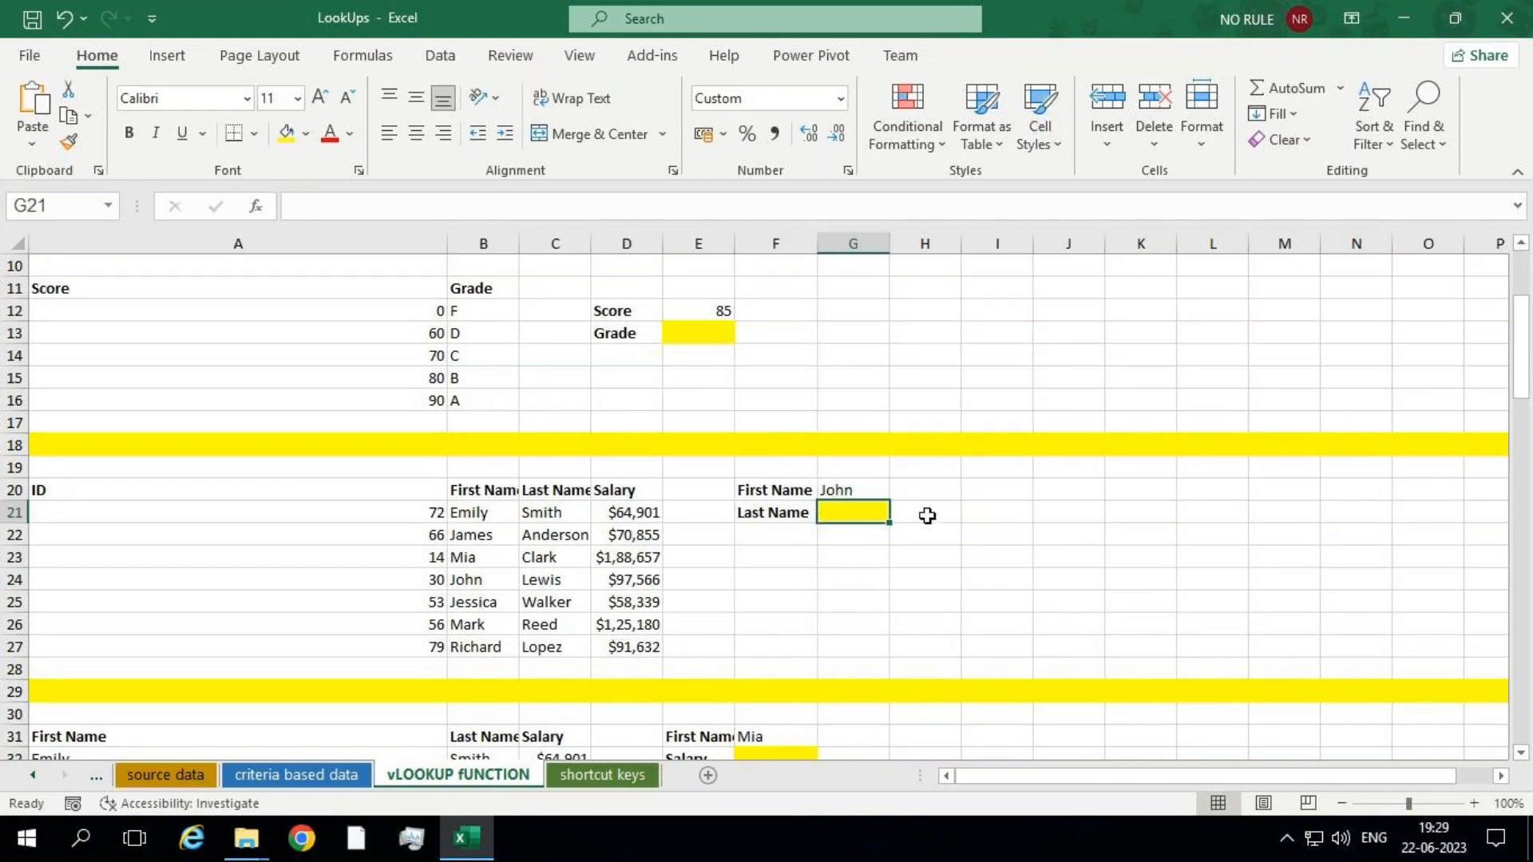
# Examine the Market, Sales and Bonus columns of the bonus exercise starting at row 55.
pyautogui.scroll(-1, 924, 549)
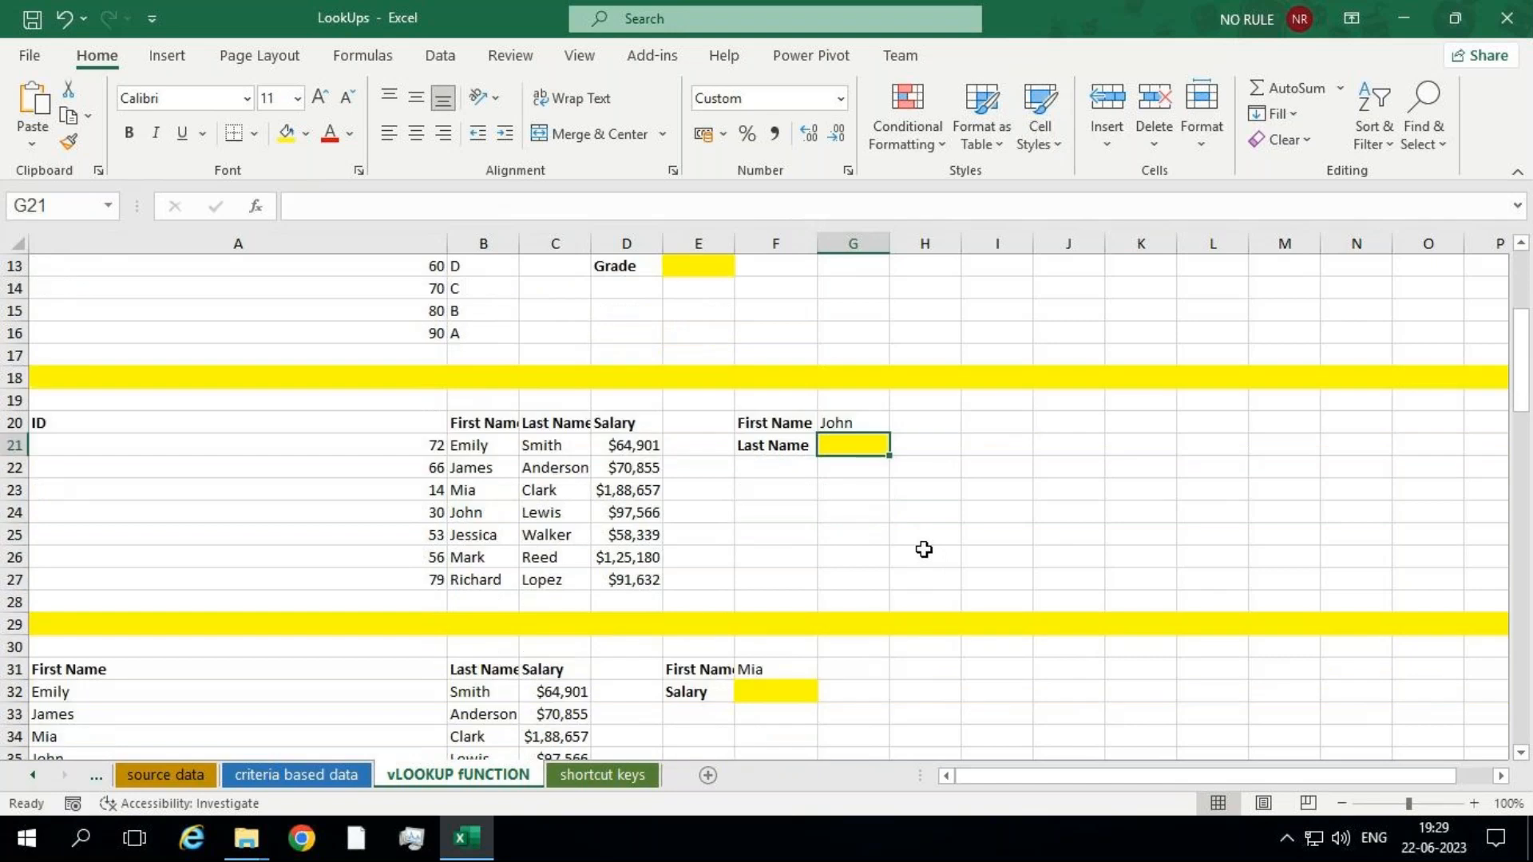
pyautogui.scroll(-4, 923, 549)
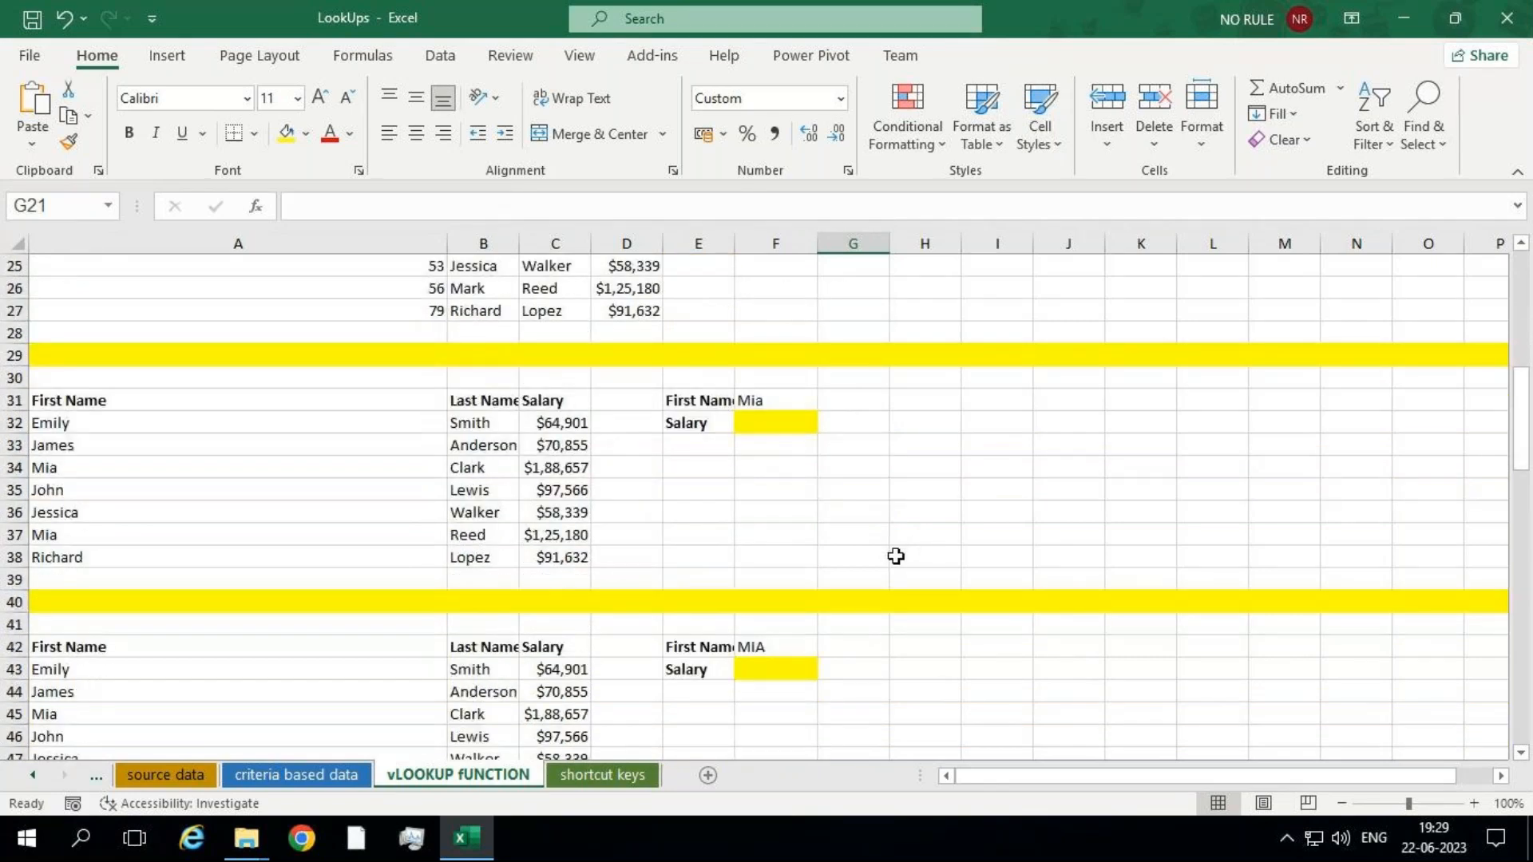
pyautogui.scroll(-8, 896, 556)
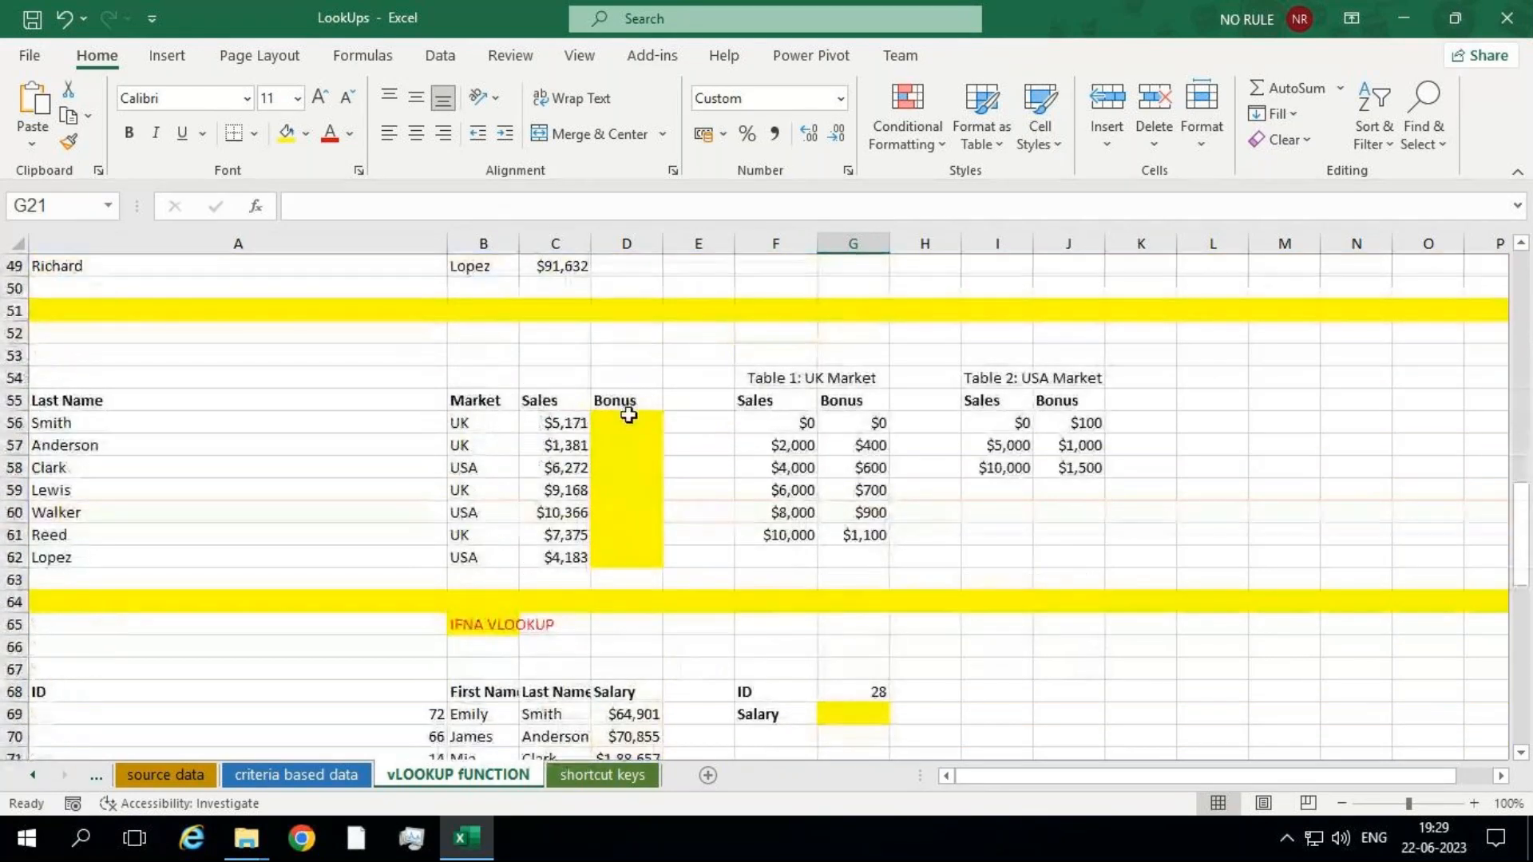
pyautogui.click(629, 416)
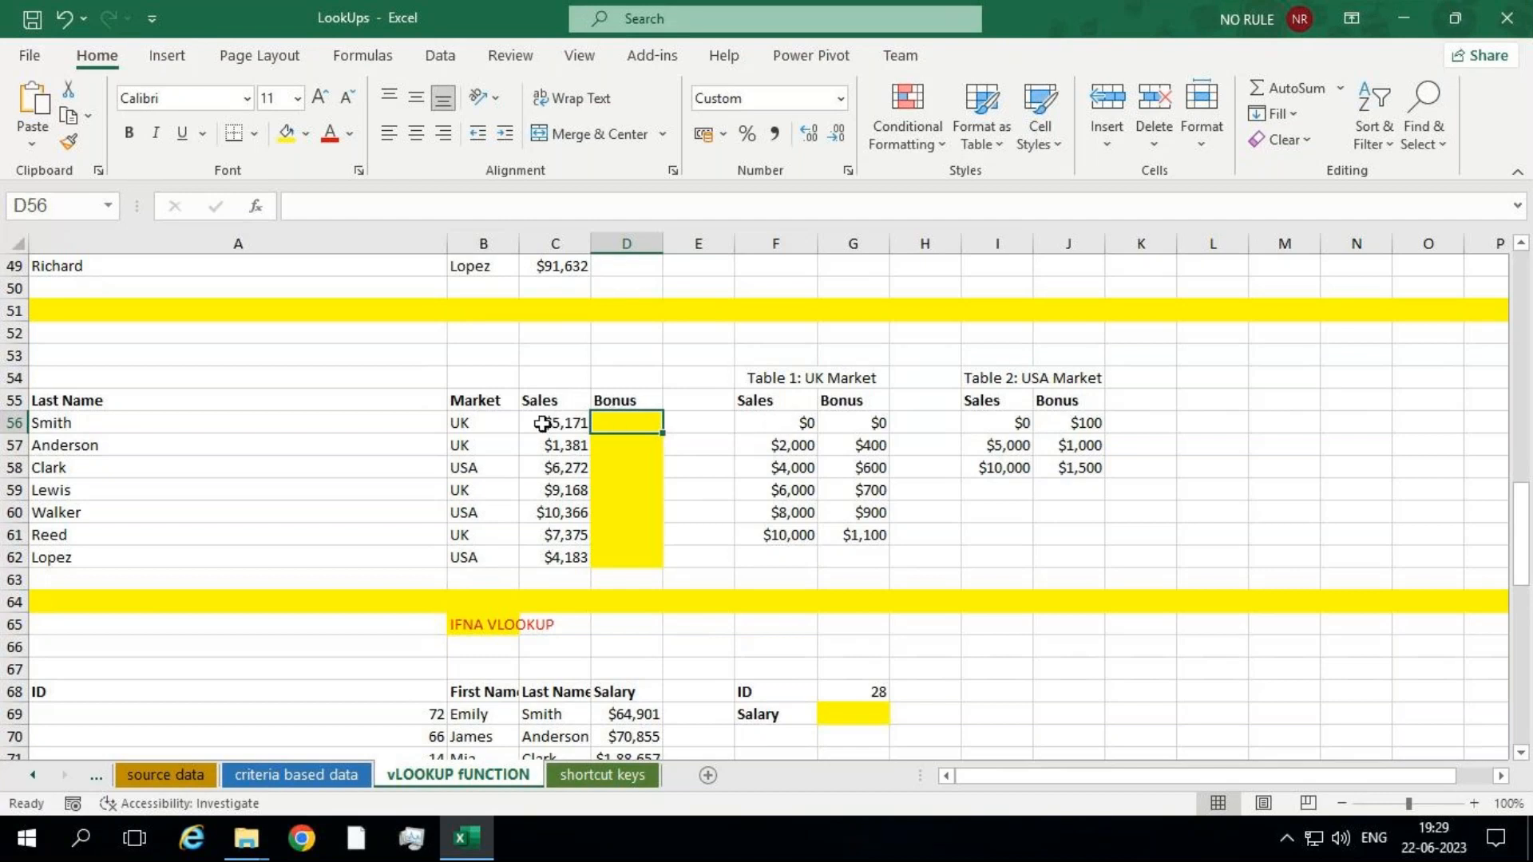
pyautogui.moveTo(542, 423); pyautogui.dragTo(562, 537)
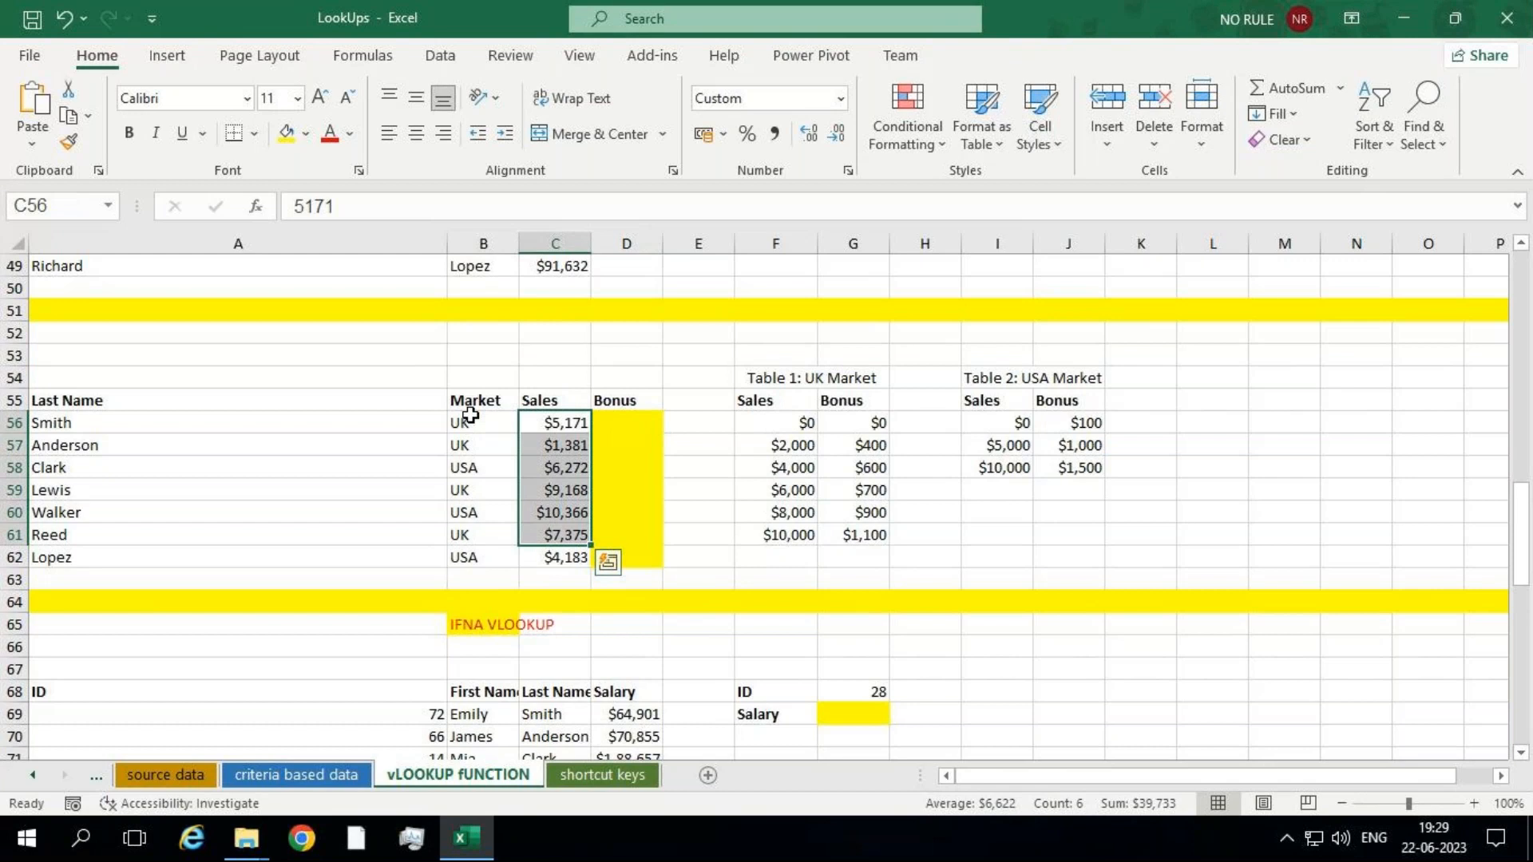
pyautogui.click(471, 417)
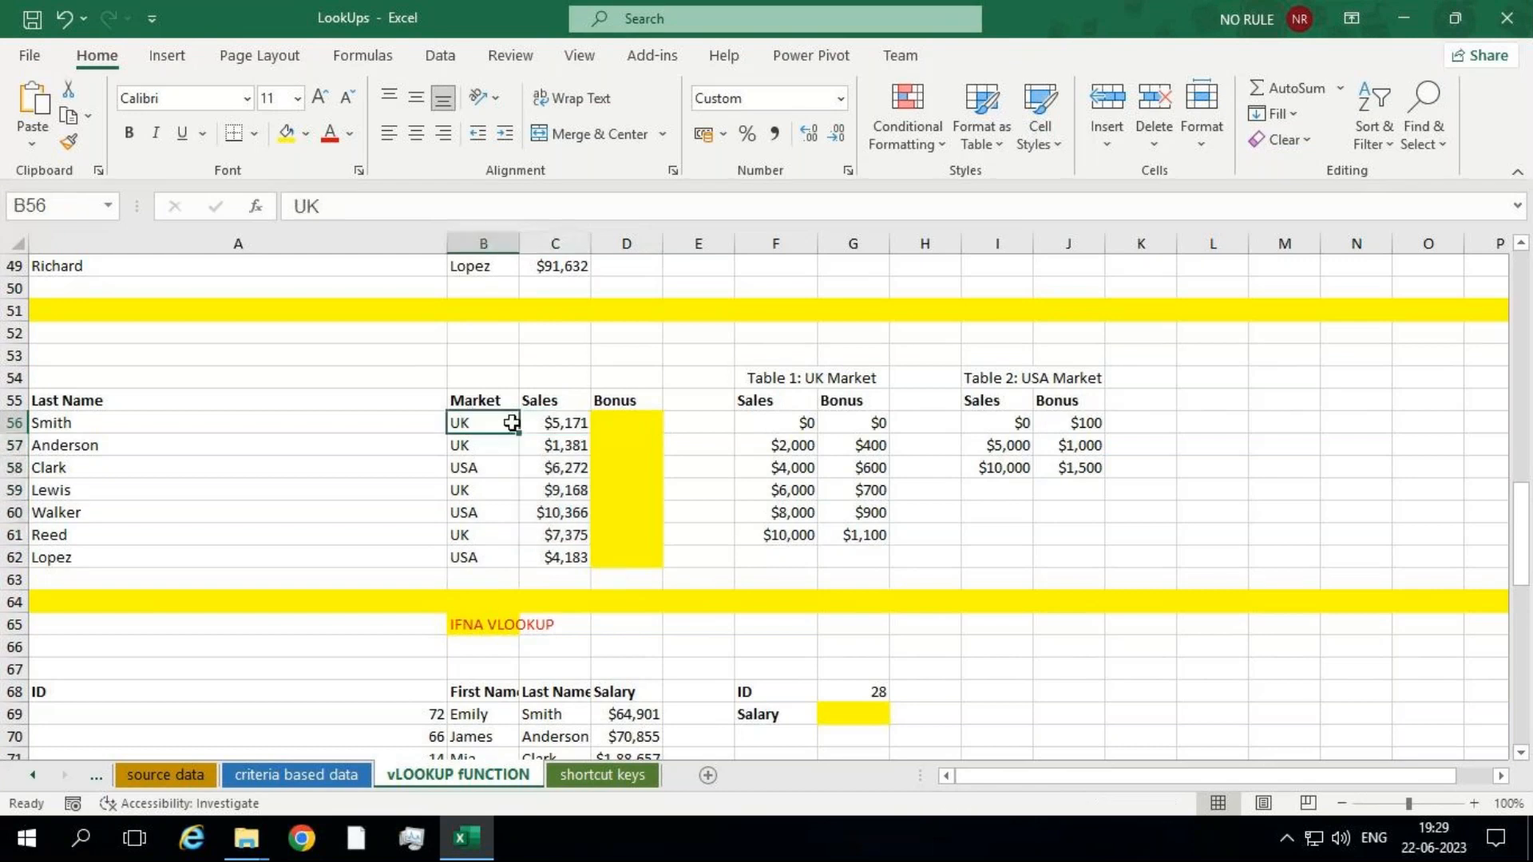
pyautogui.click(638, 428)
# Examine the sales thresholds and bonuses in Table 1: UK Market and Table 2: USA Market.
pyautogui.click(822, 378)
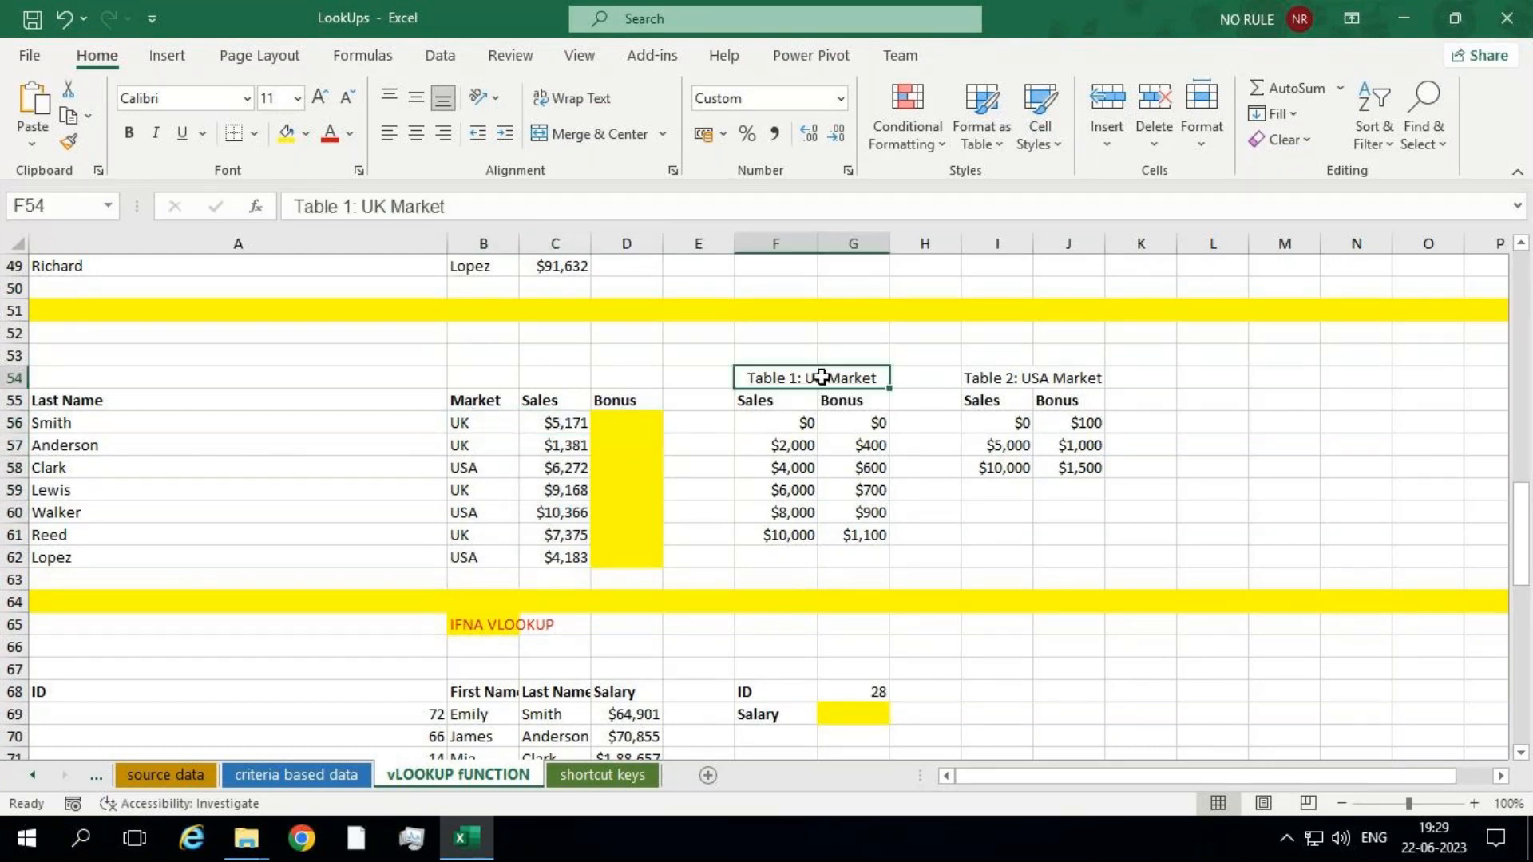
pyautogui.moveTo(773, 424); pyautogui.dragTo(774, 535)
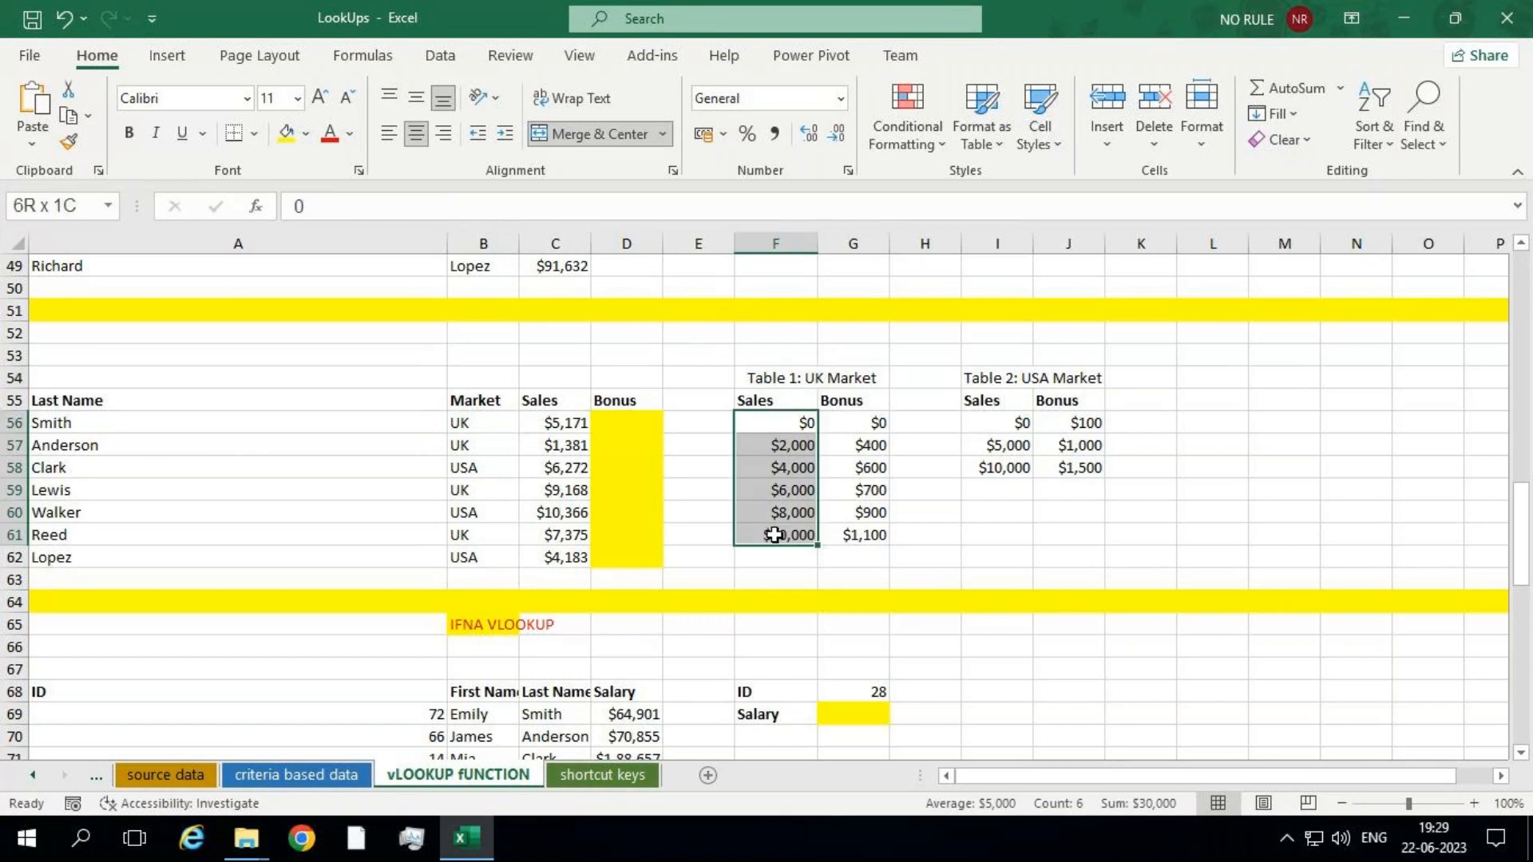
pyautogui.moveTo(852, 423); pyautogui.dragTo(852, 535)
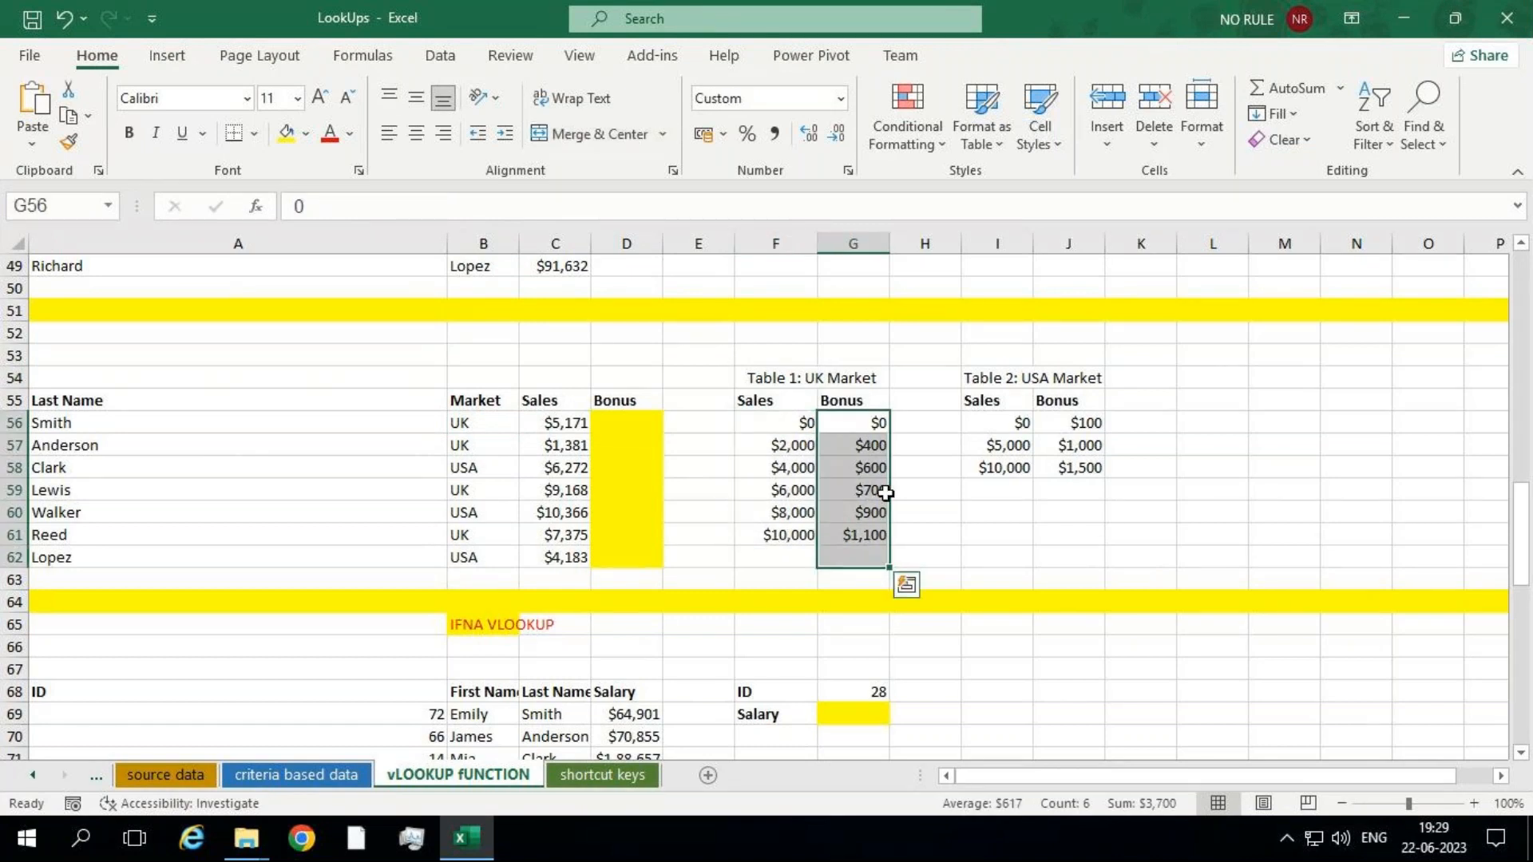
pyautogui.click(1052, 400)
pyautogui.moveTo(990, 422); pyautogui.dragTo(985, 468)
pyautogui.moveTo(1080, 424); pyautogui.dragTo(1061, 472)
# Examine the market and sales entries of the first two rows, 56 and 57, in the bonus exercise.
pyautogui.click(470, 423)
pyautogui.click(572, 422)
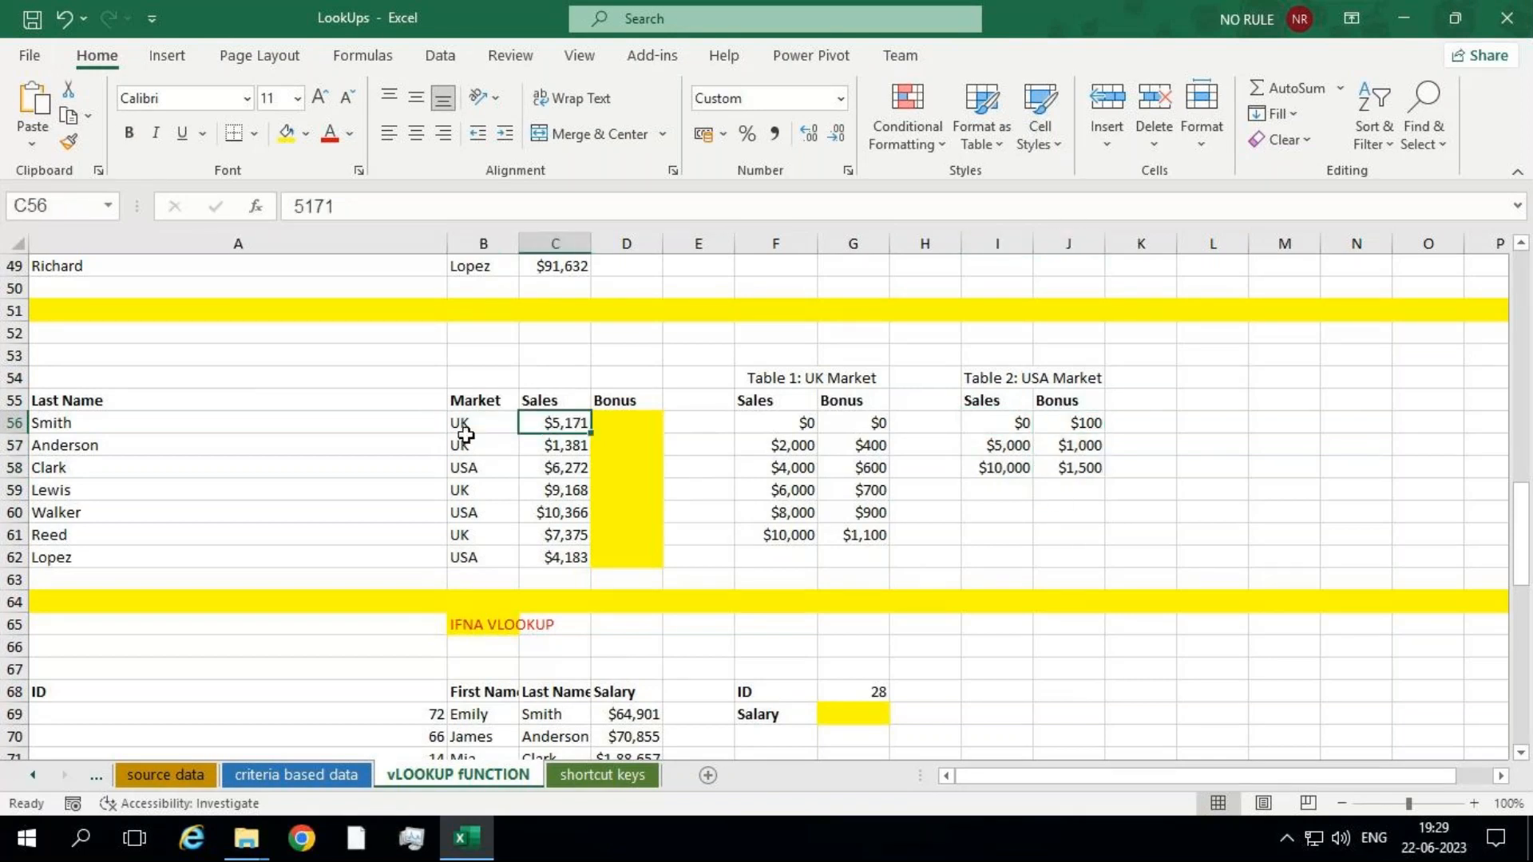
pyautogui.click(463, 441)
pyautogui.click(557, 443)
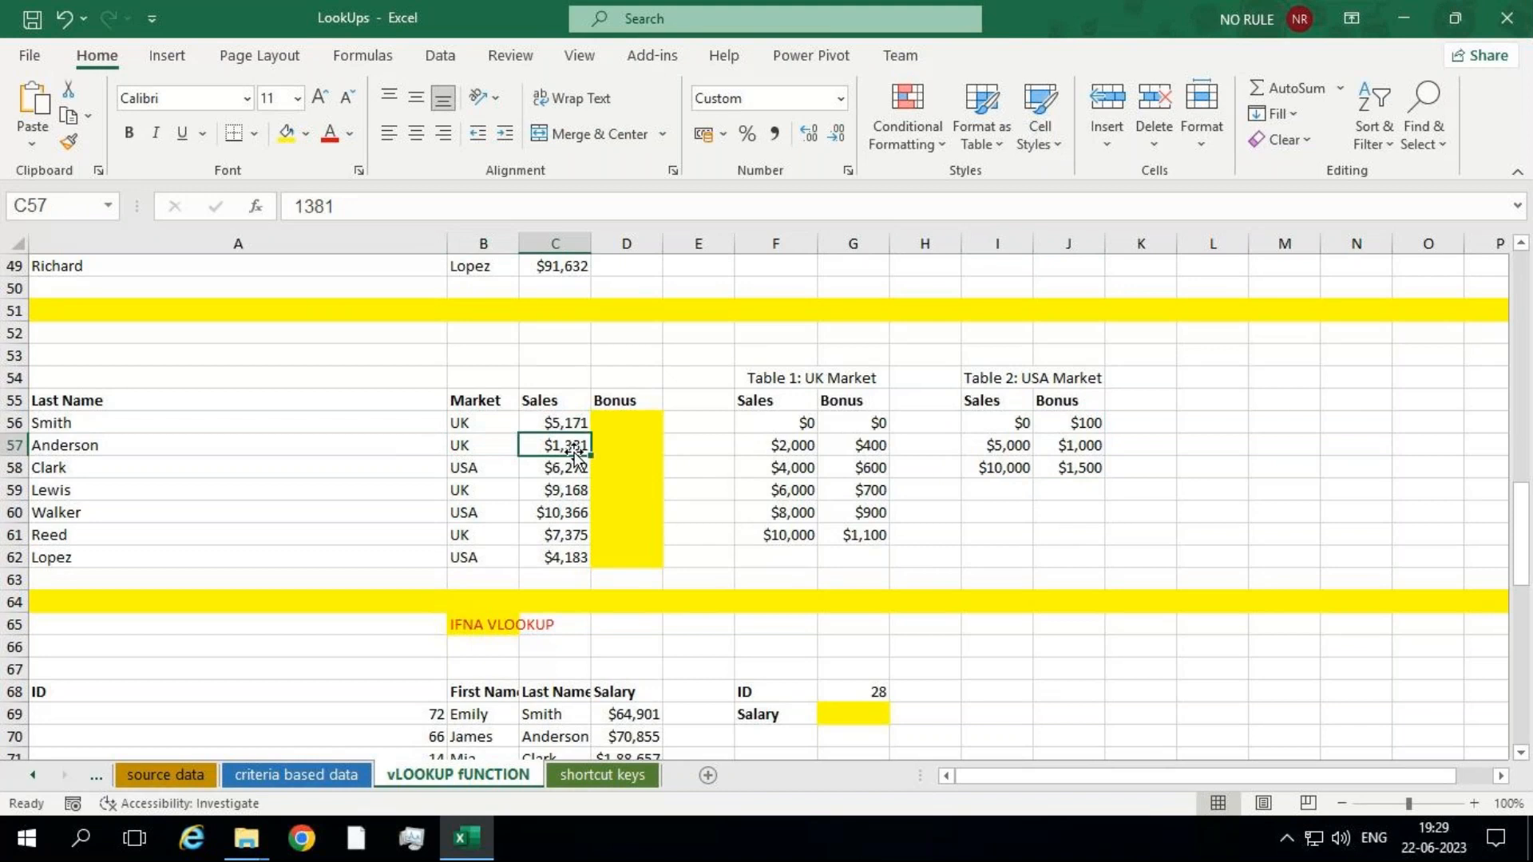
# Start a VLOOKUP formula in bonus cell D56 with the sales cell C56 as the lookup value.
pyautogui.click(623, 420)
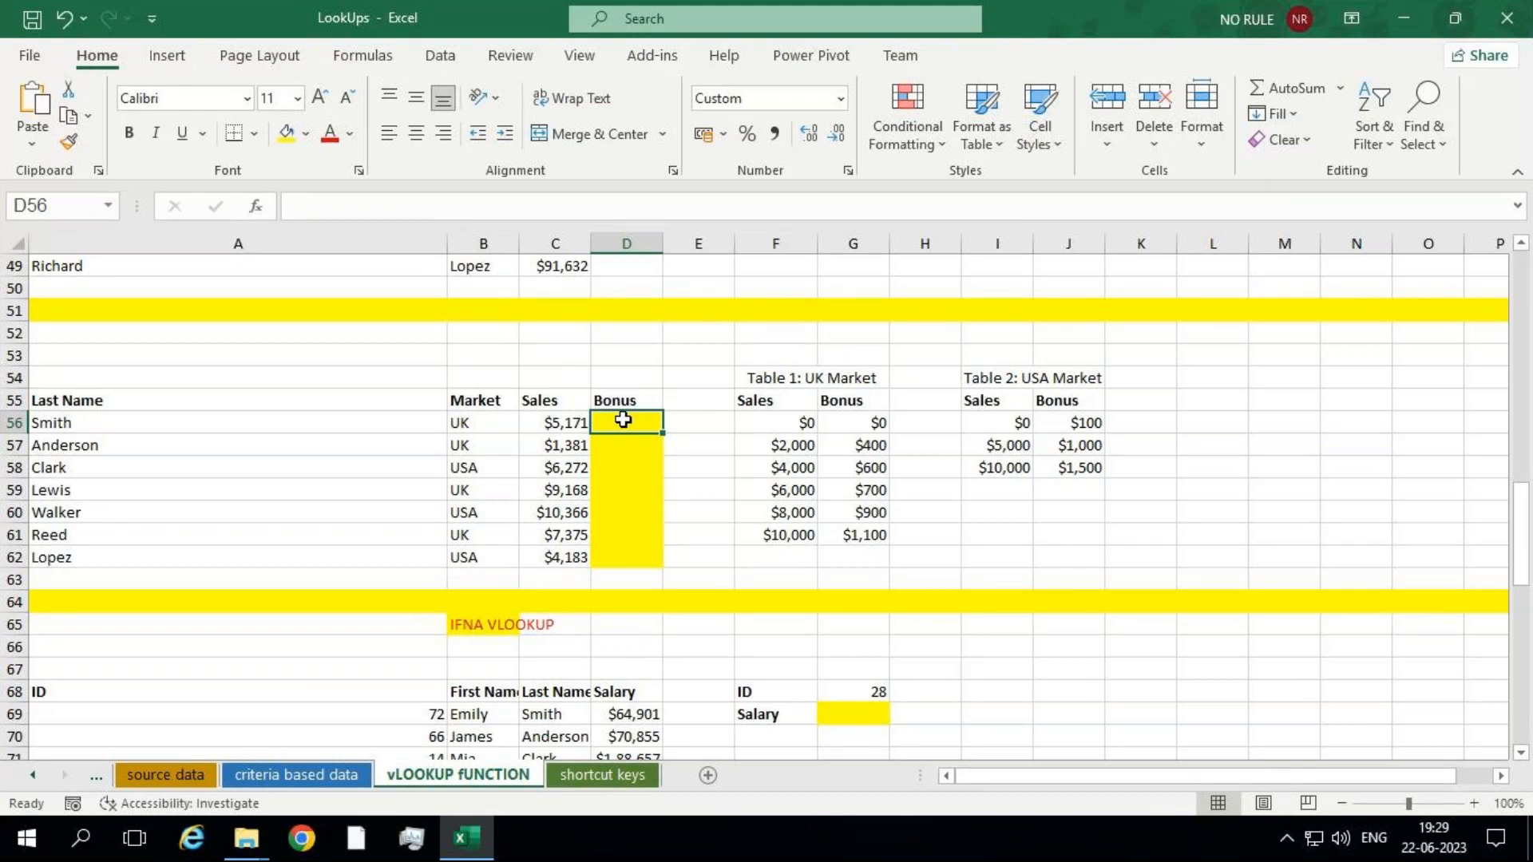
pyautogui.write('=')
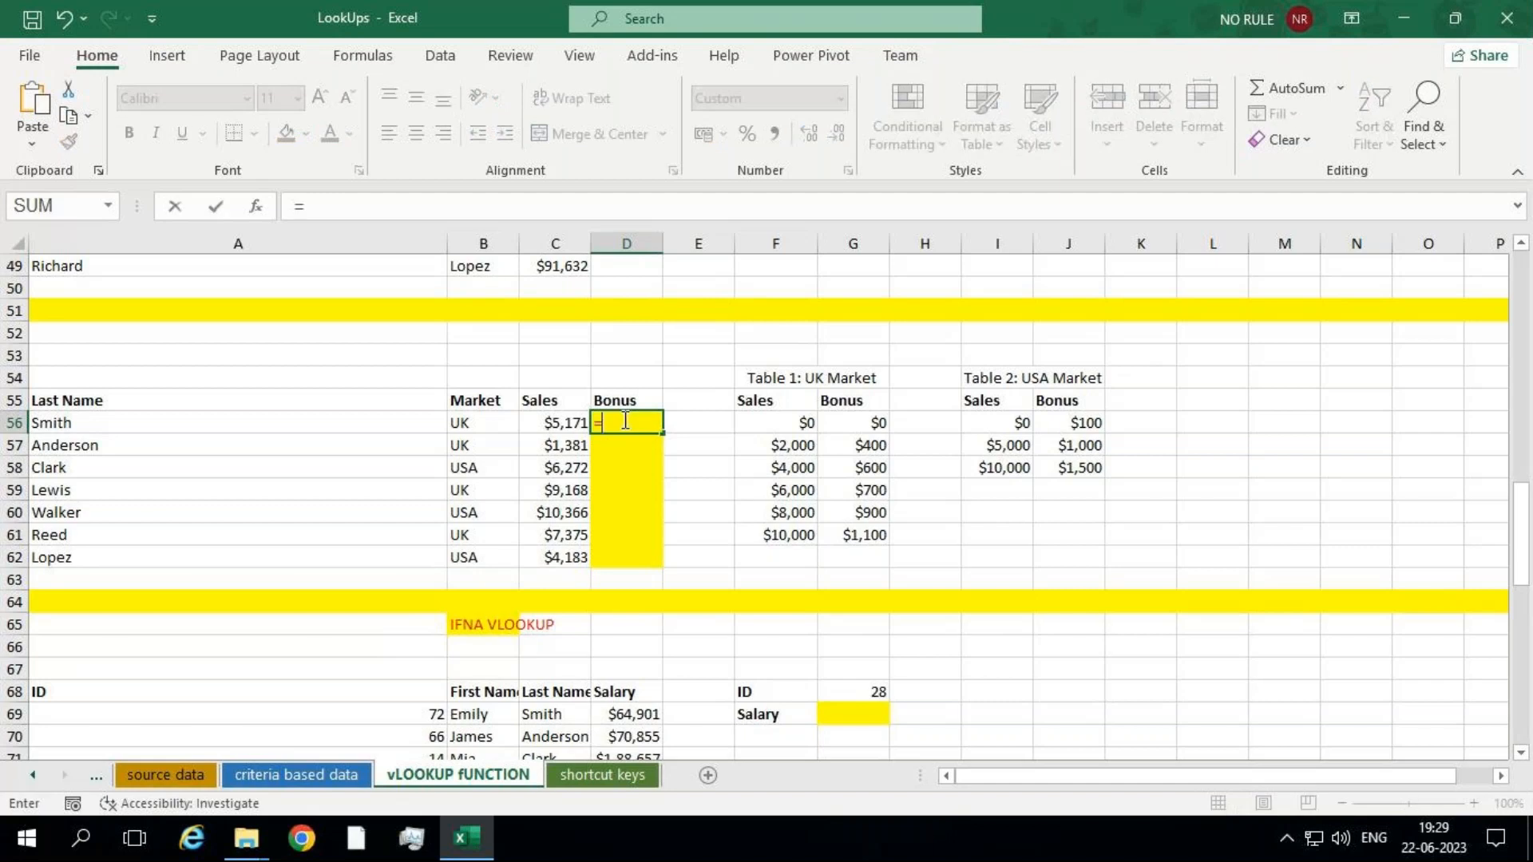
pyautogui.write('vlo')
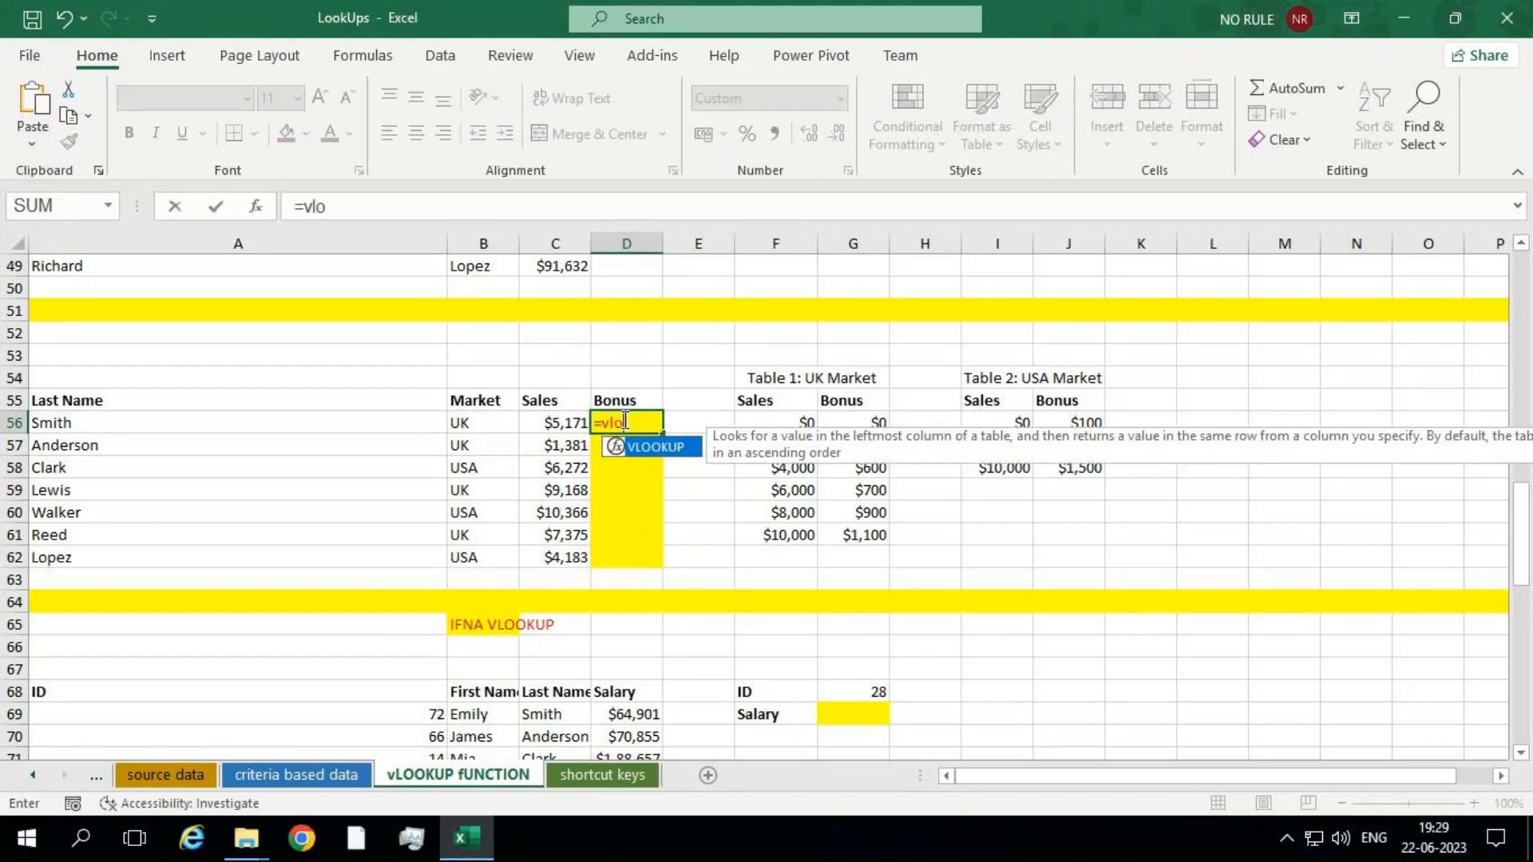
pyautogui.press('Tab')
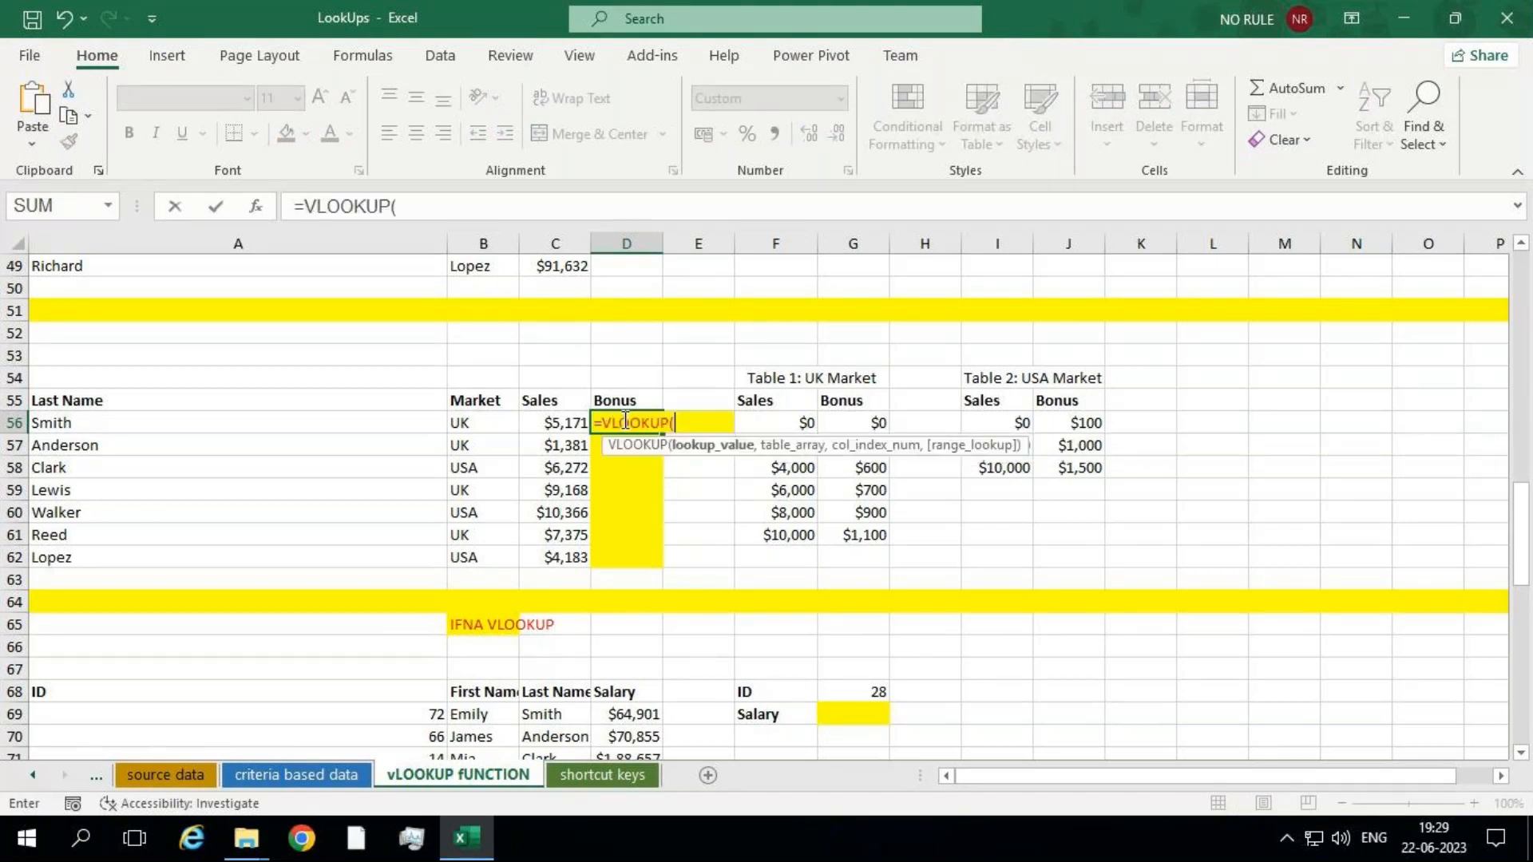
pyautogui.click(560, 423)
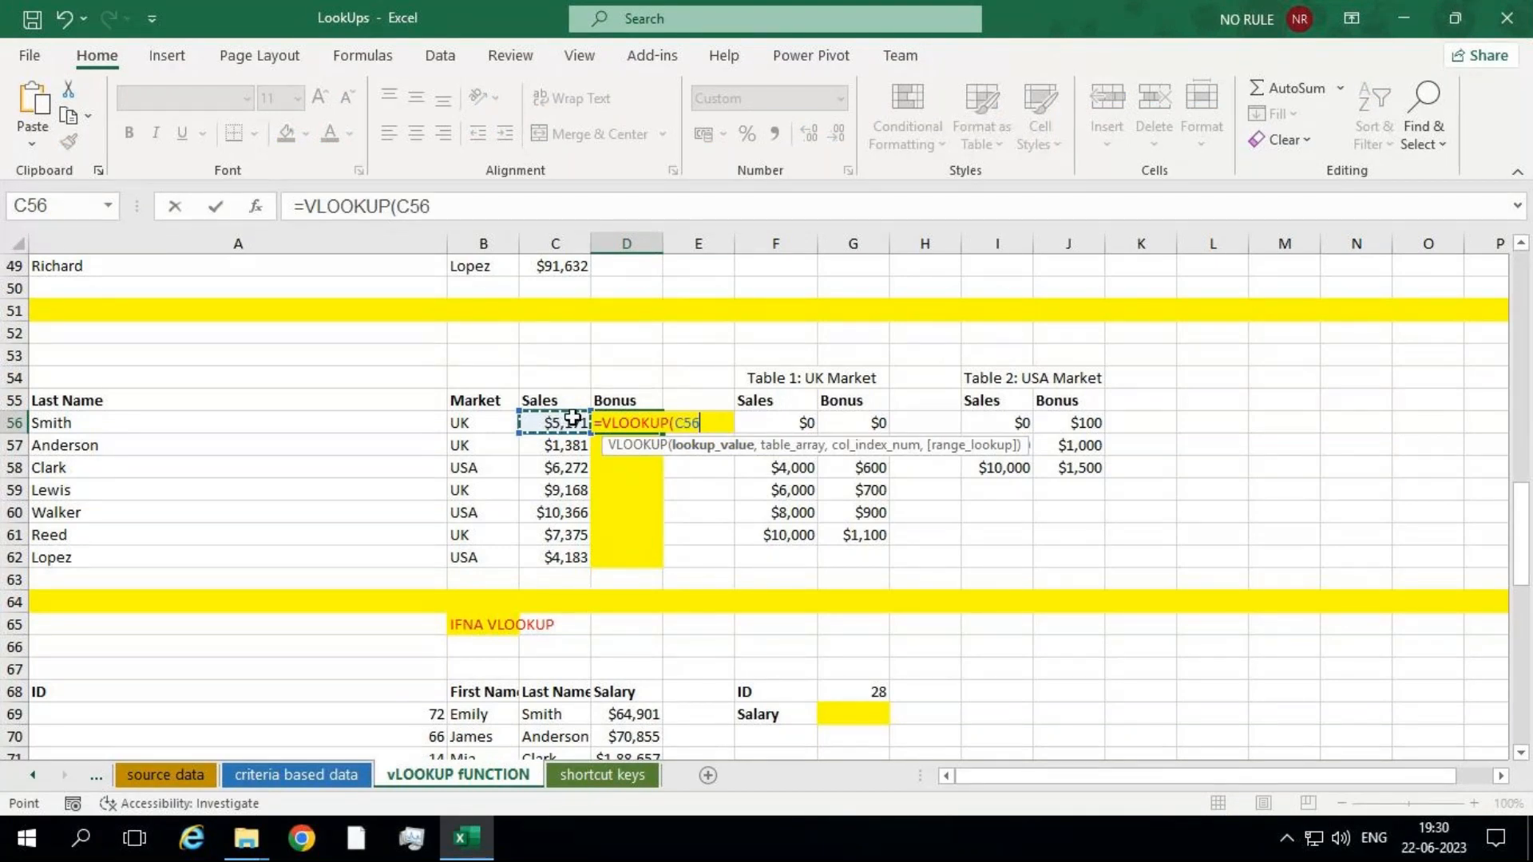
pyautogui.write(',')
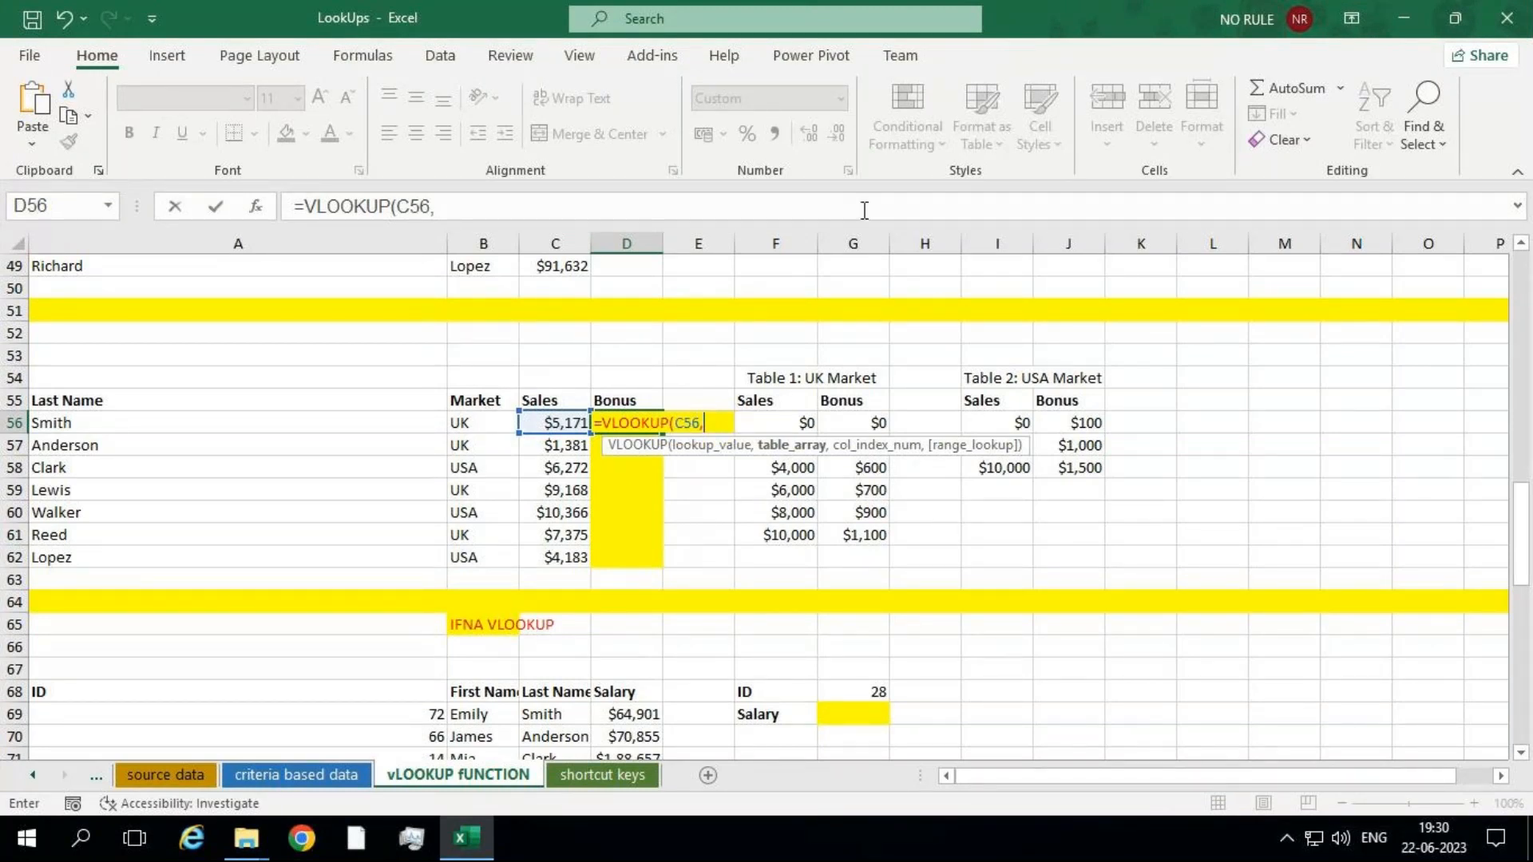
# Add an IF as the table array that tests B56="UK" and returns the absolute UK table range $F$56:$G$61 when true.
pyautogui.write('IF(')
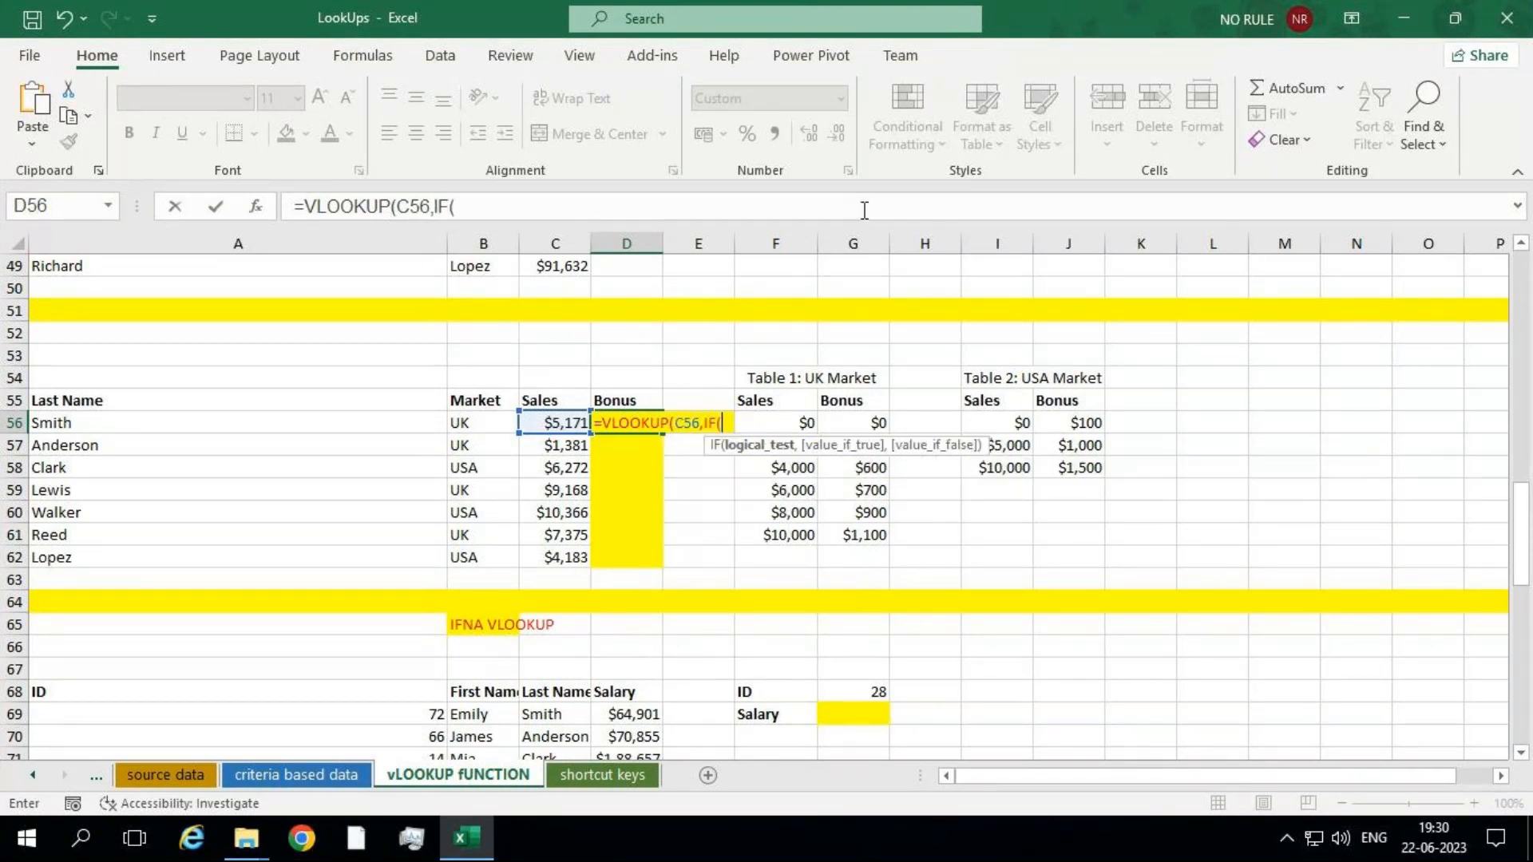
pyautogui.click(462, 418)
pyautogui.write('="U')
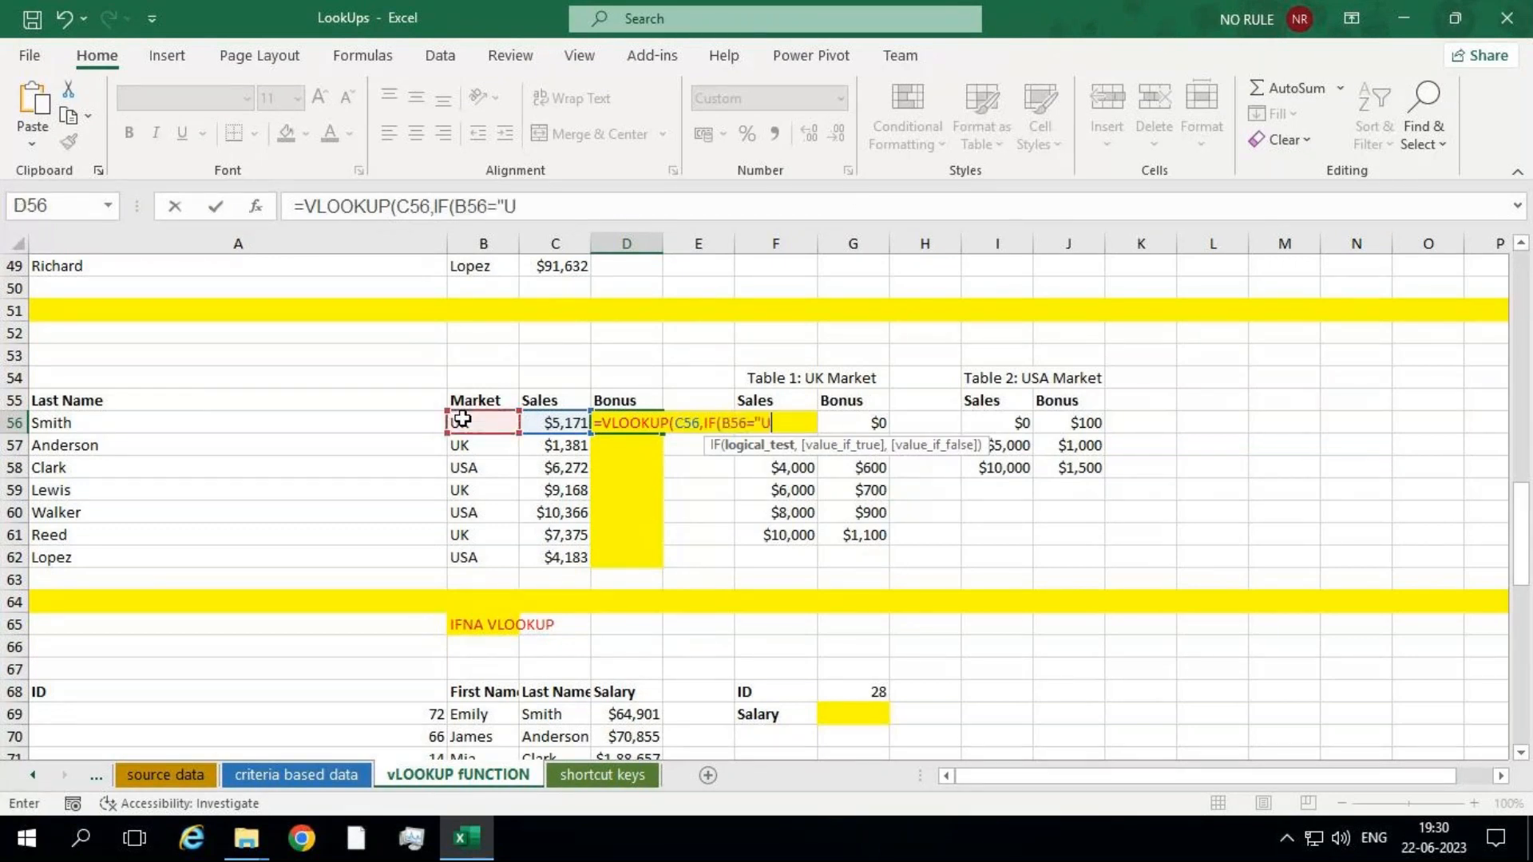
pyautogui.write('K",')
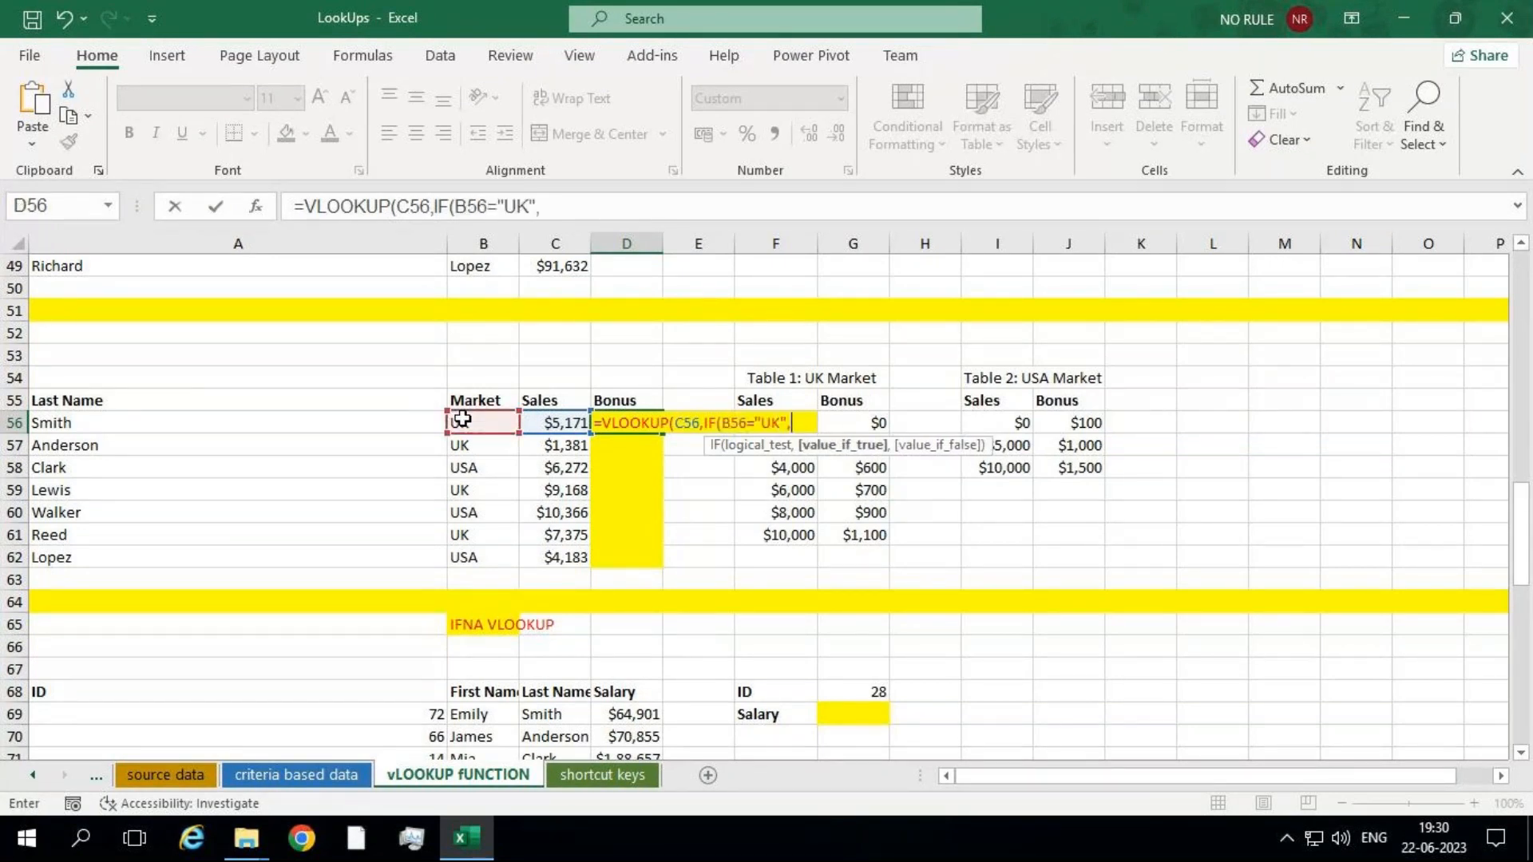
pyautogui.moveTo(868, 418); pyautogui.dragTo(764, 531)
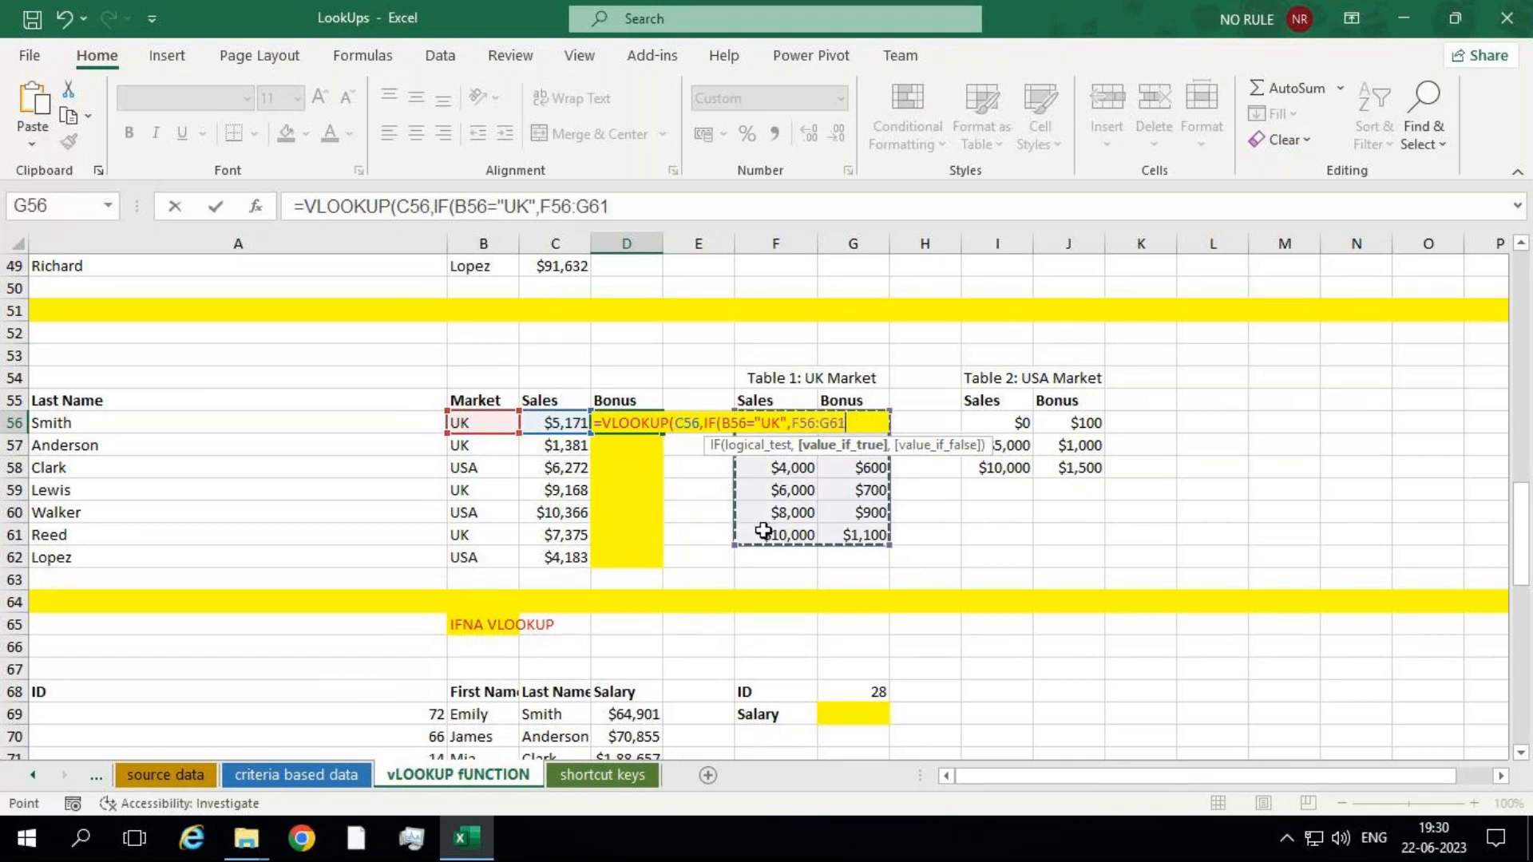
pyautogui.press('F4')
pyautogui.write(',')
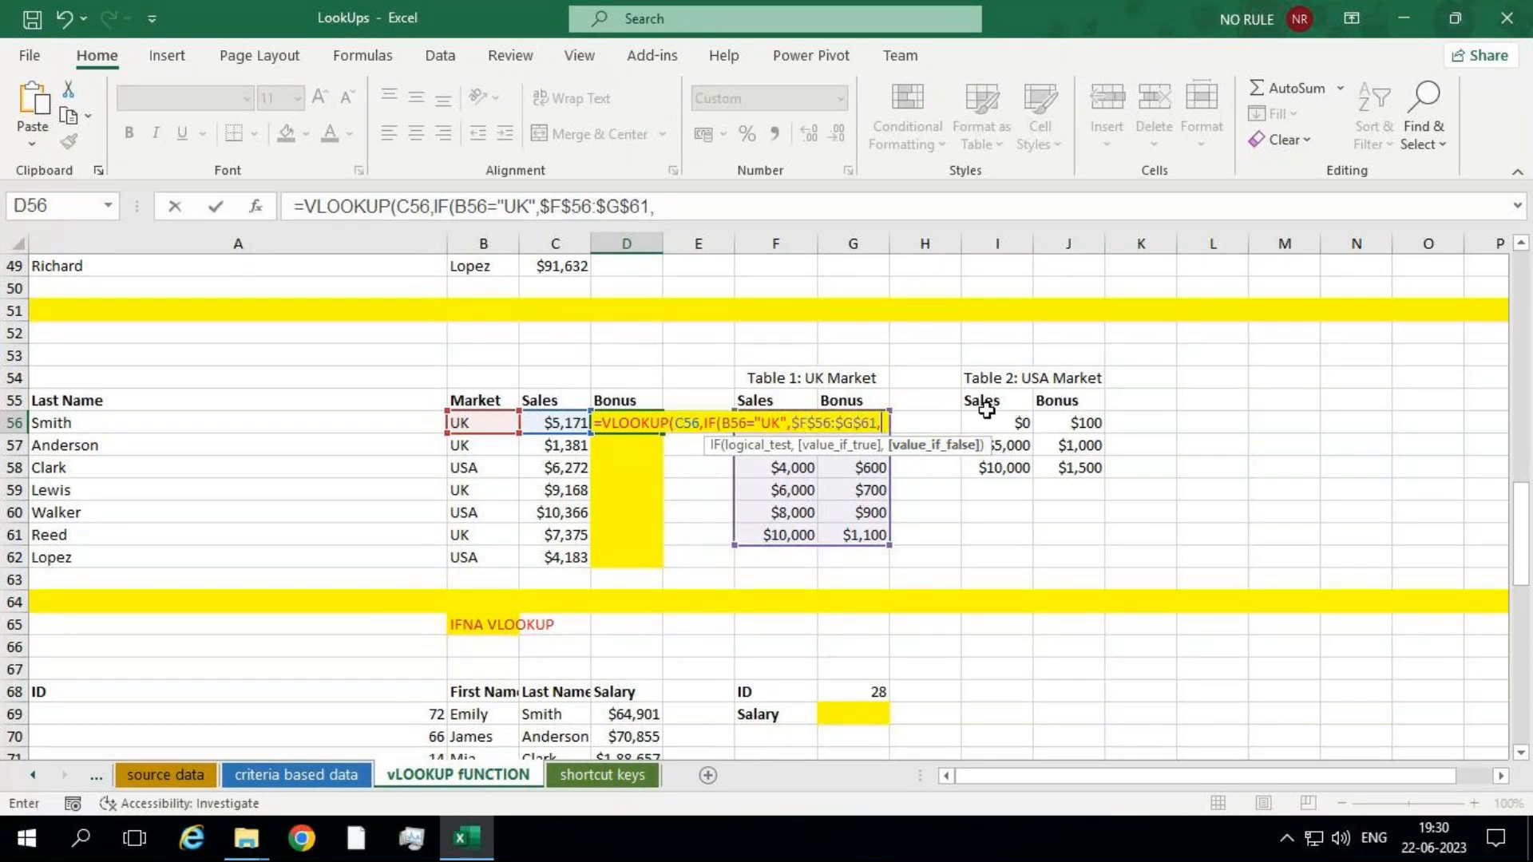
# Complete the D56 formula with the USA table $I$56:$J$58 as the IF's false value, column index 2 and TRUE for approximate match.
pyautogui.moveTo(990, 423); pyautogui.dragTo(1073, 464)
pyautogui.press('F4')
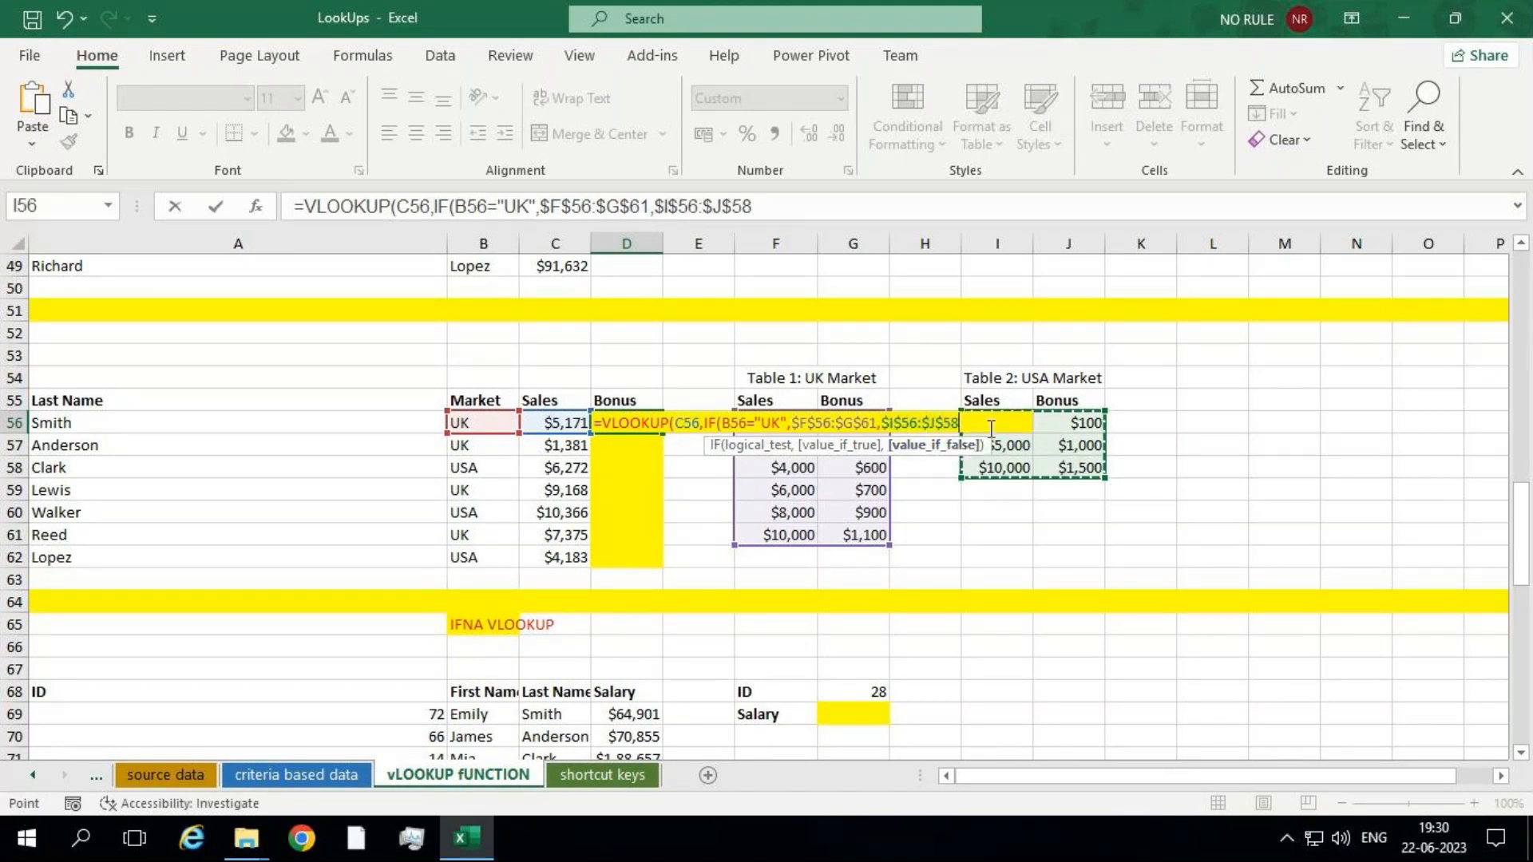
pyautogui.write('),')
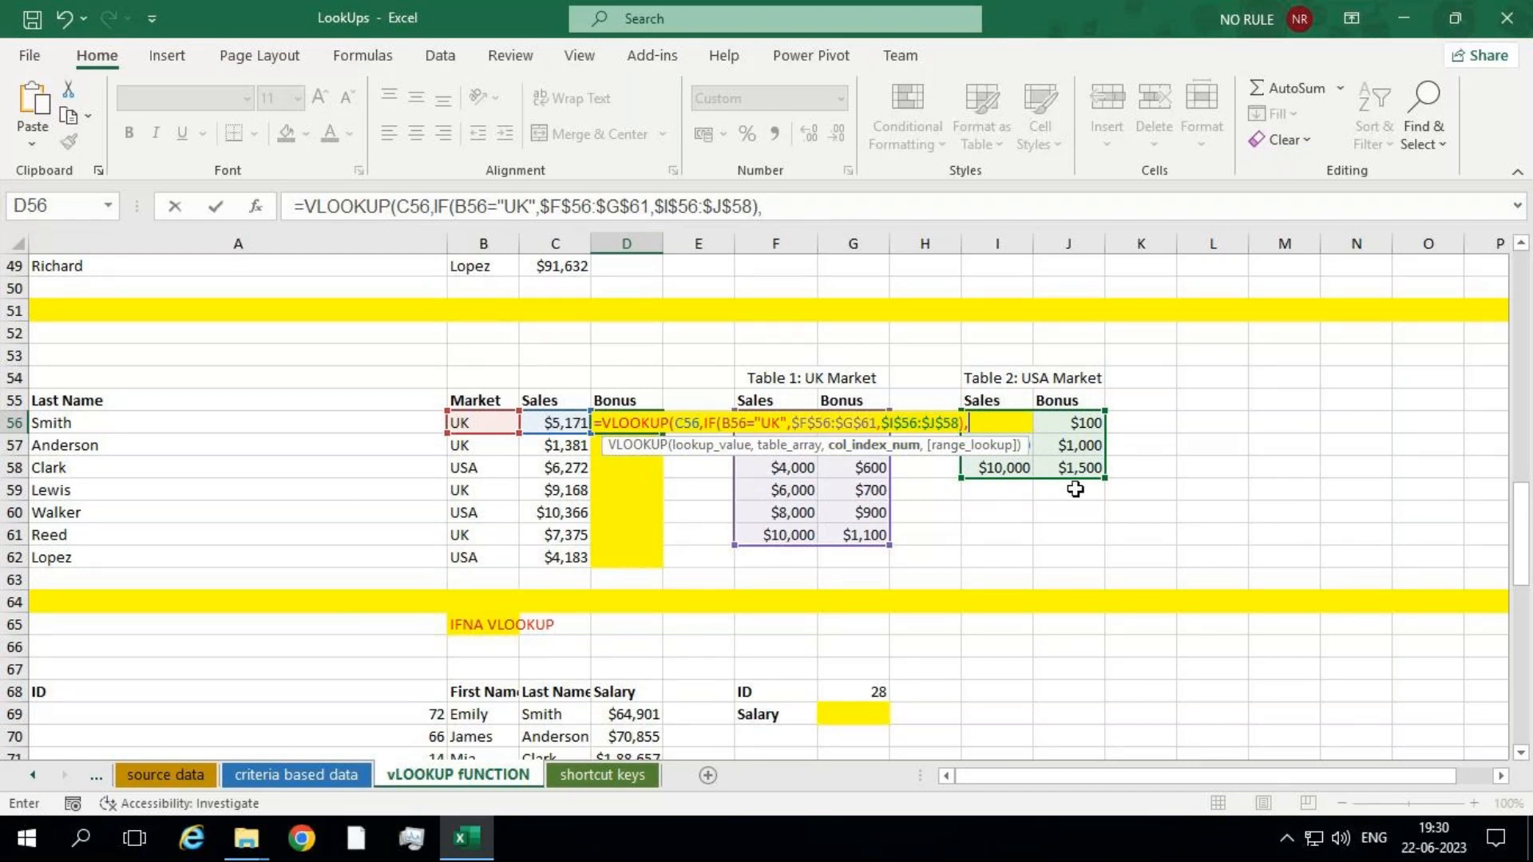
pyautogui.write('2,')
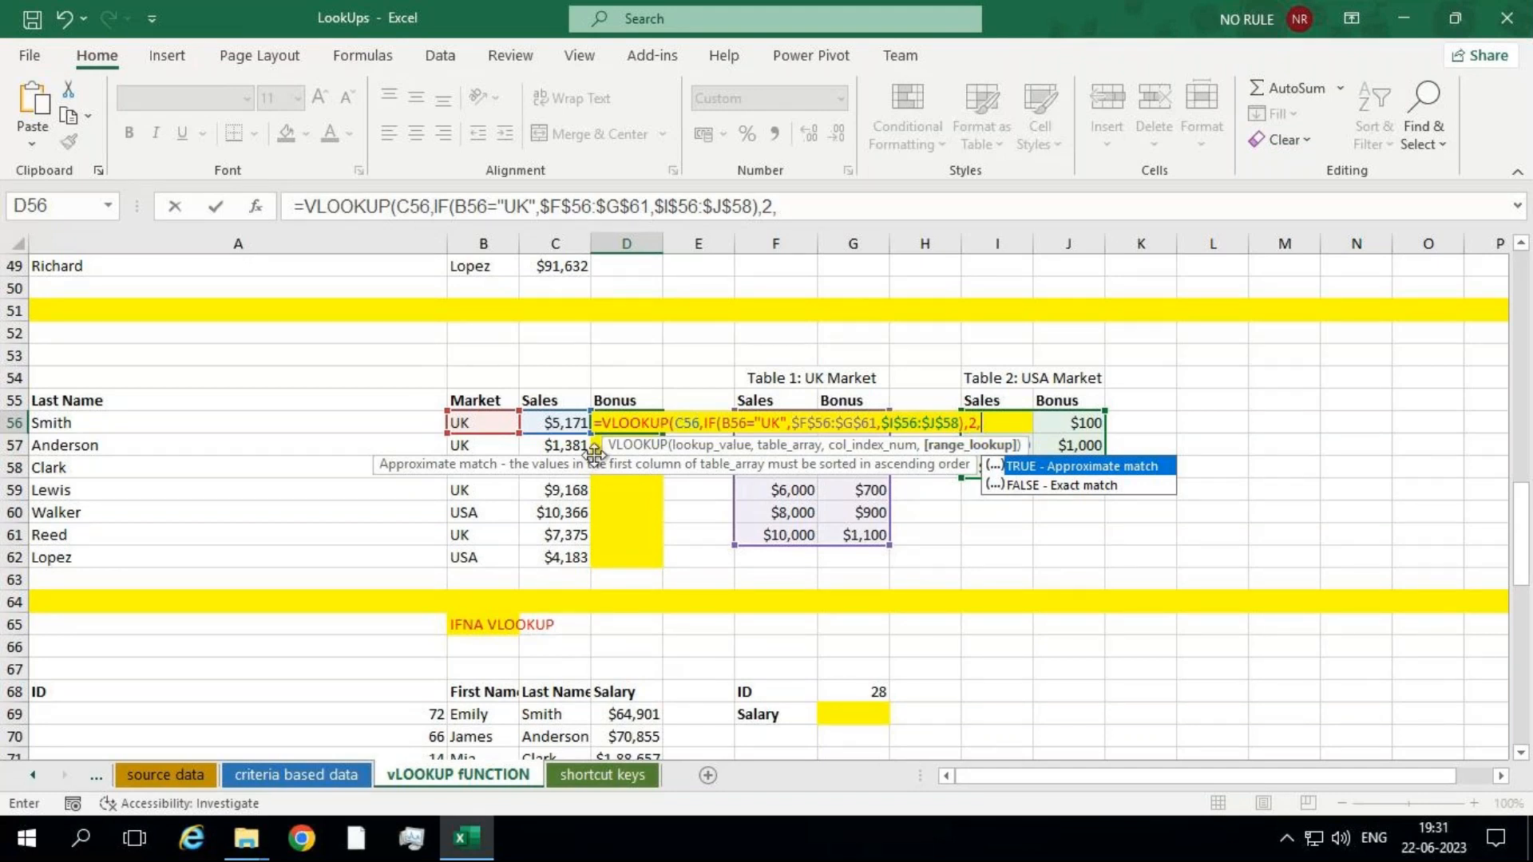
pyautogui.press('Tab')
pyautogui.write(')')
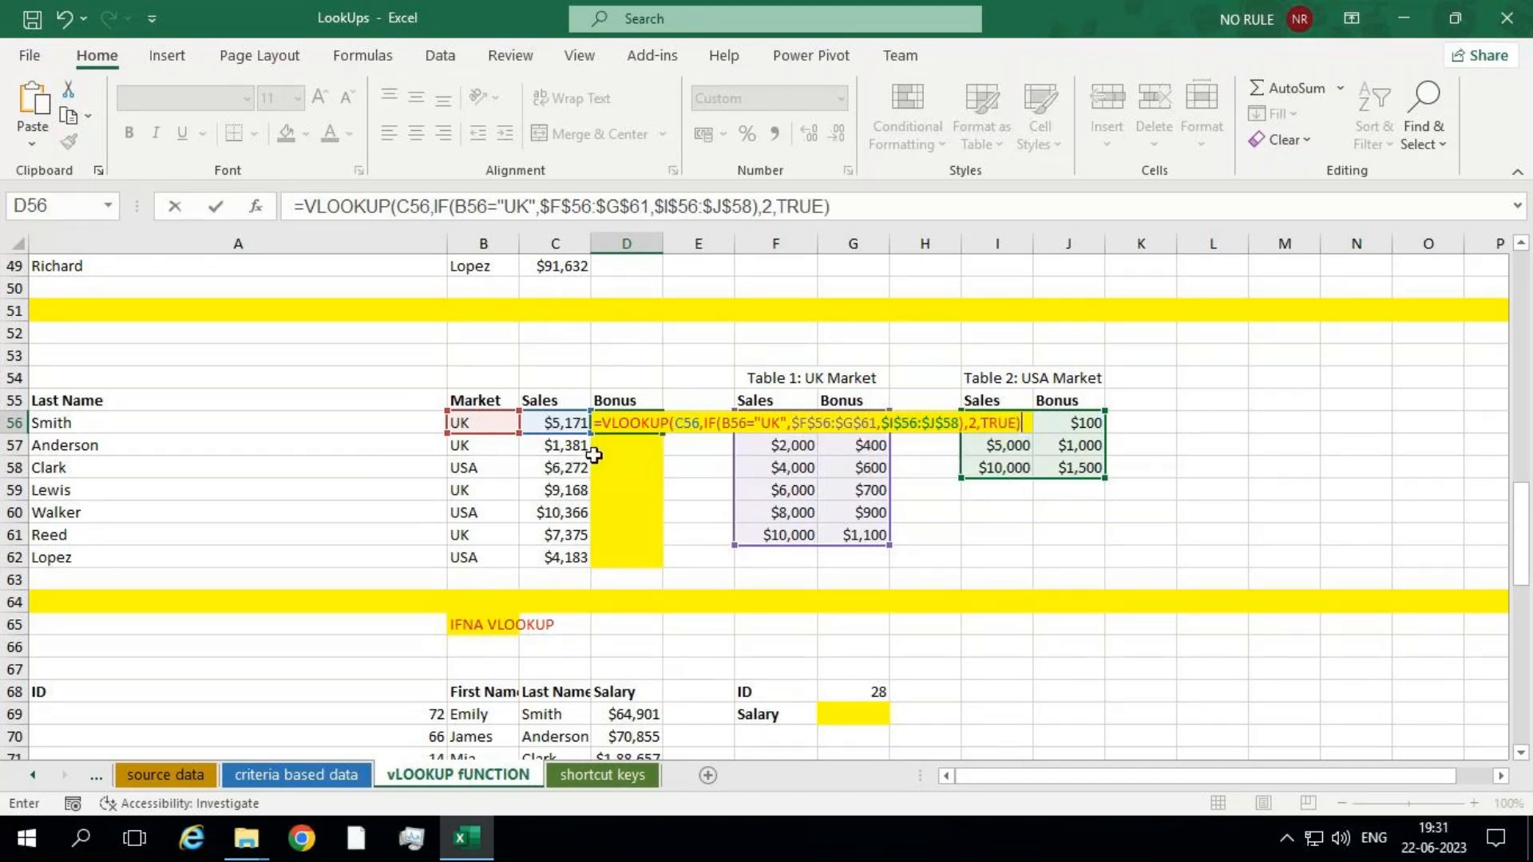
pyautogui.press('Return')
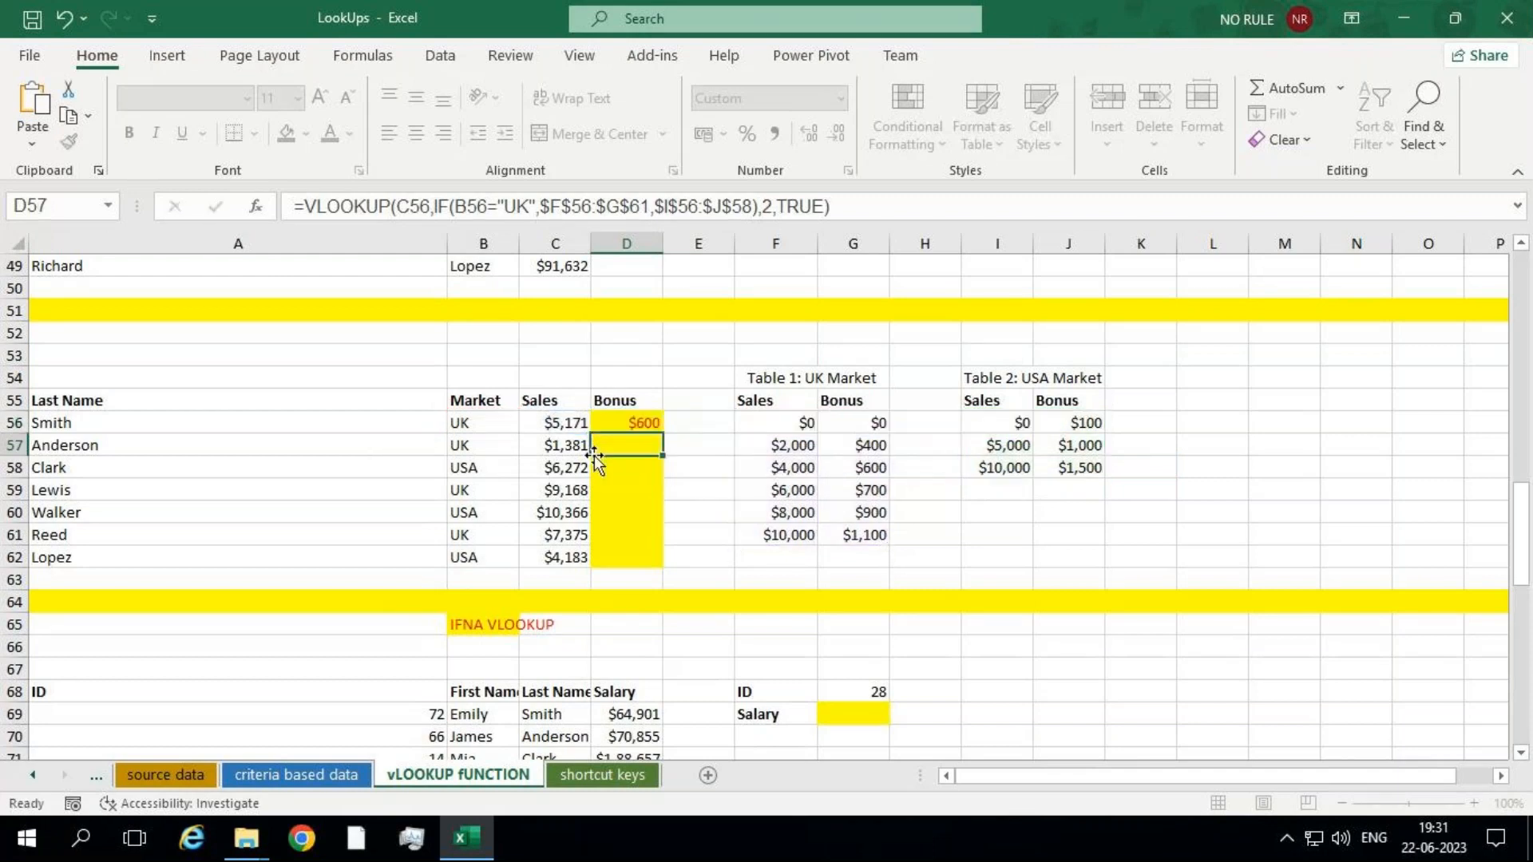
# Fill the bonus formula from D56 down to D62 and clear the contents of D56:D62.
pyautogui.click(629, 415)
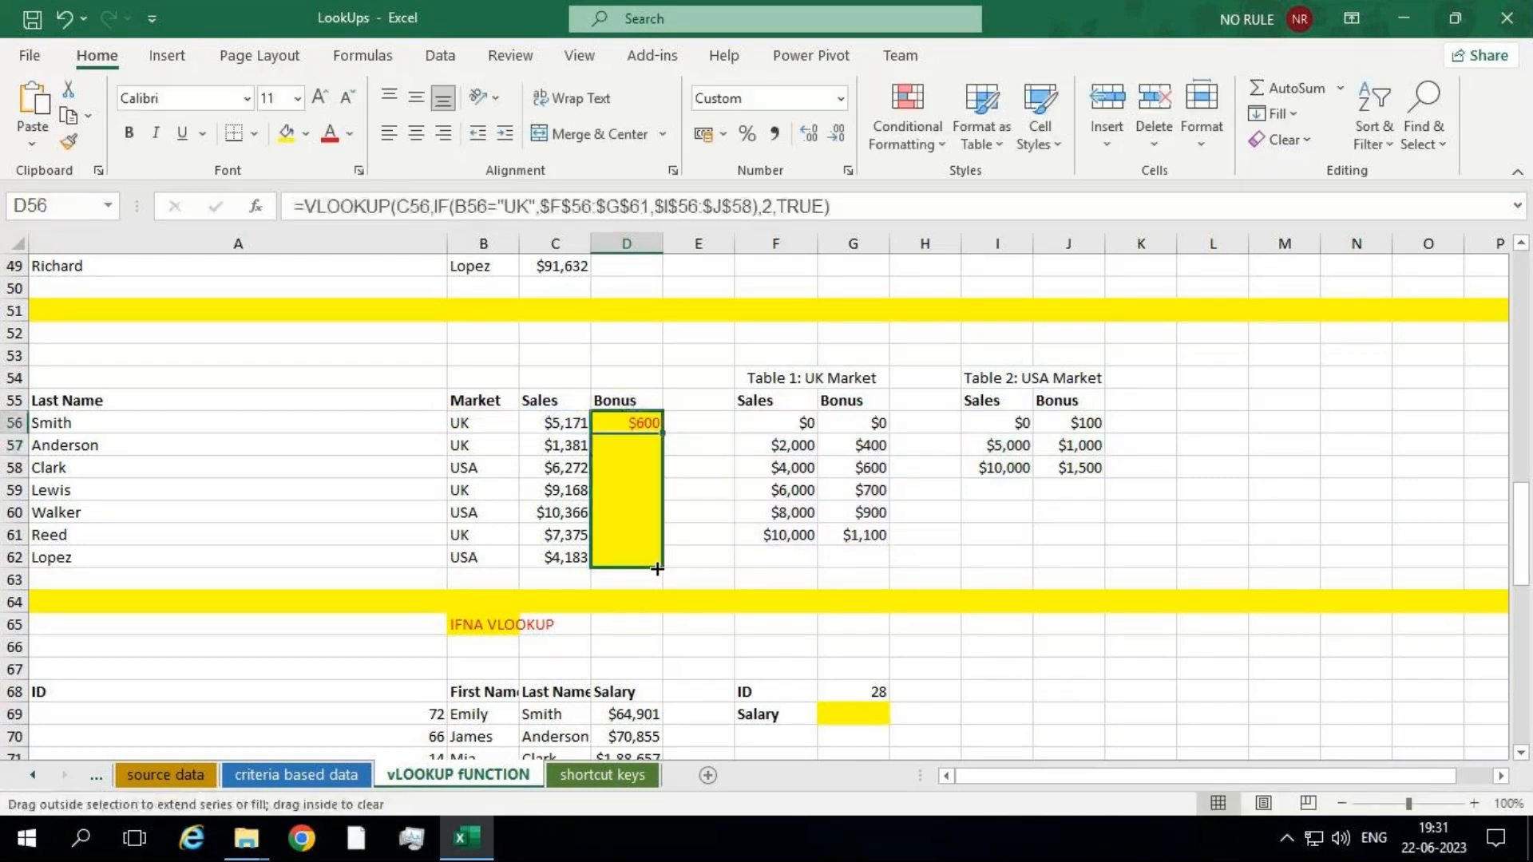
pyautogui.moveTo(661, 434); pyautogui.dragTo(654, 567)
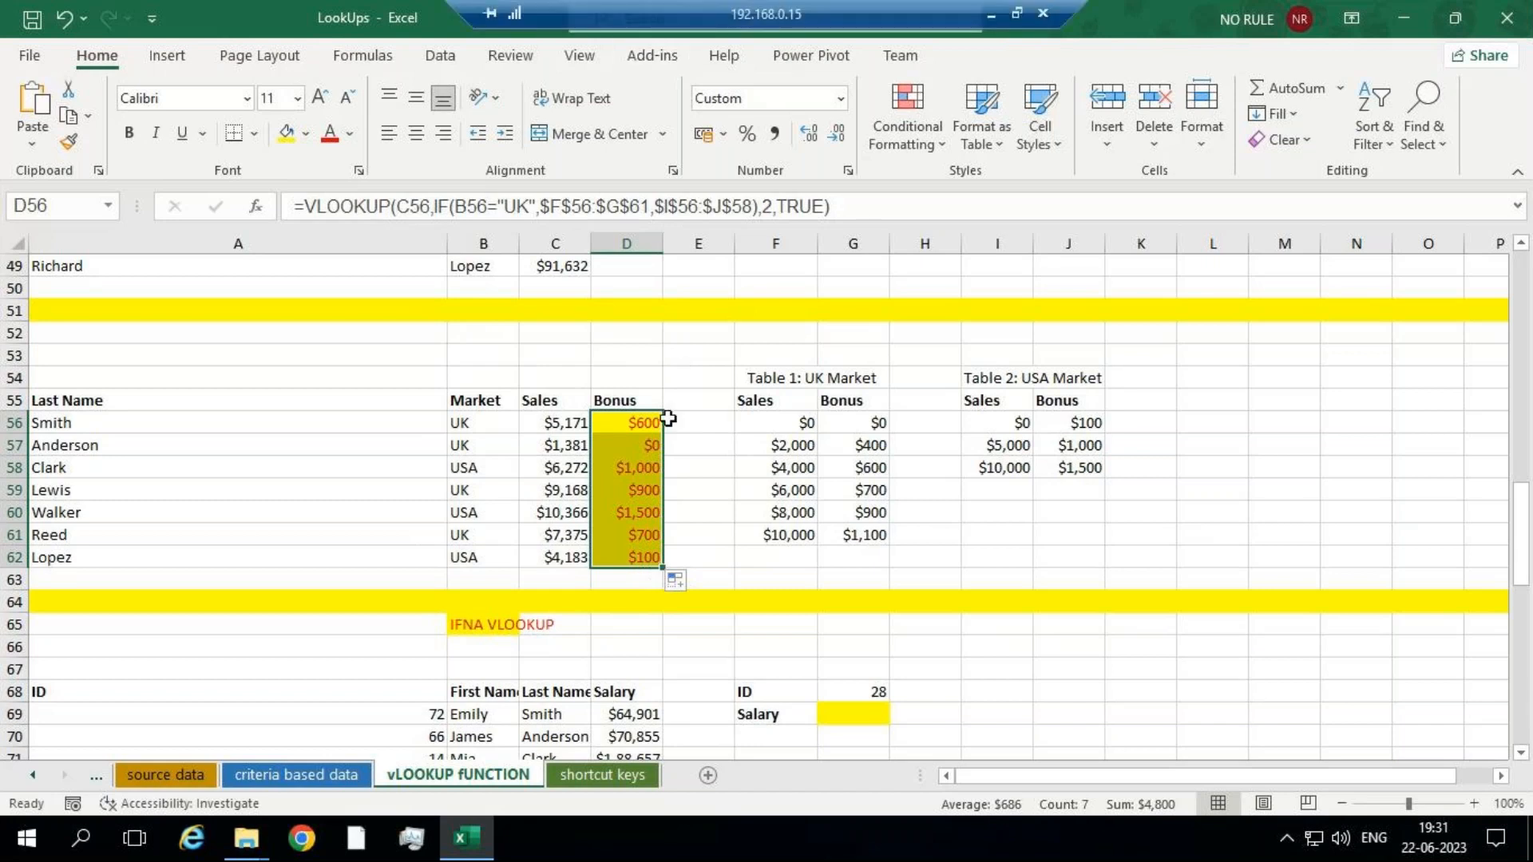
pyautogui.press('Delete')
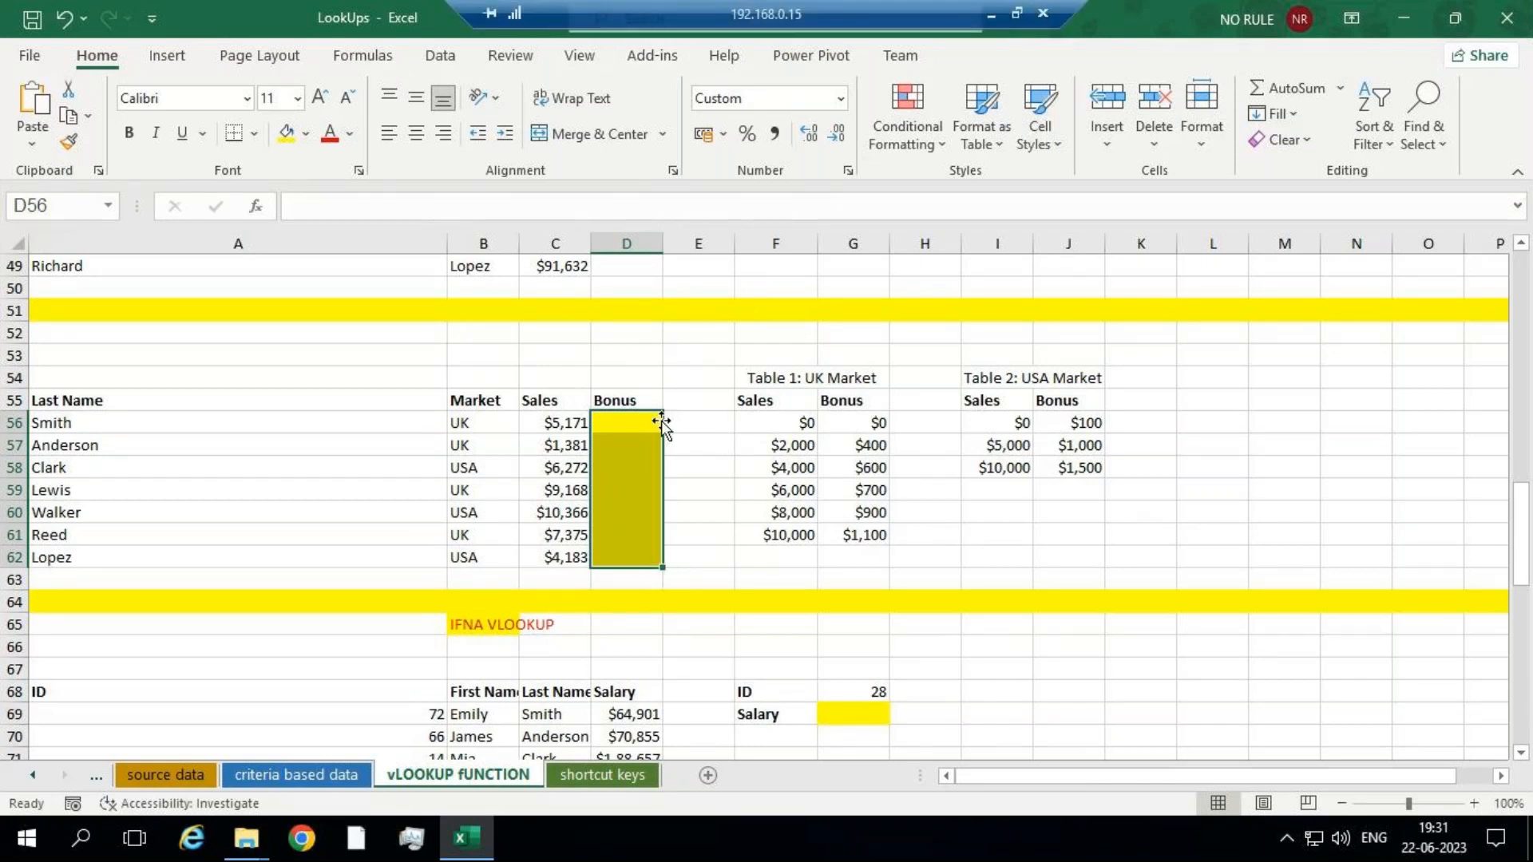
pyautogui.press('Right')
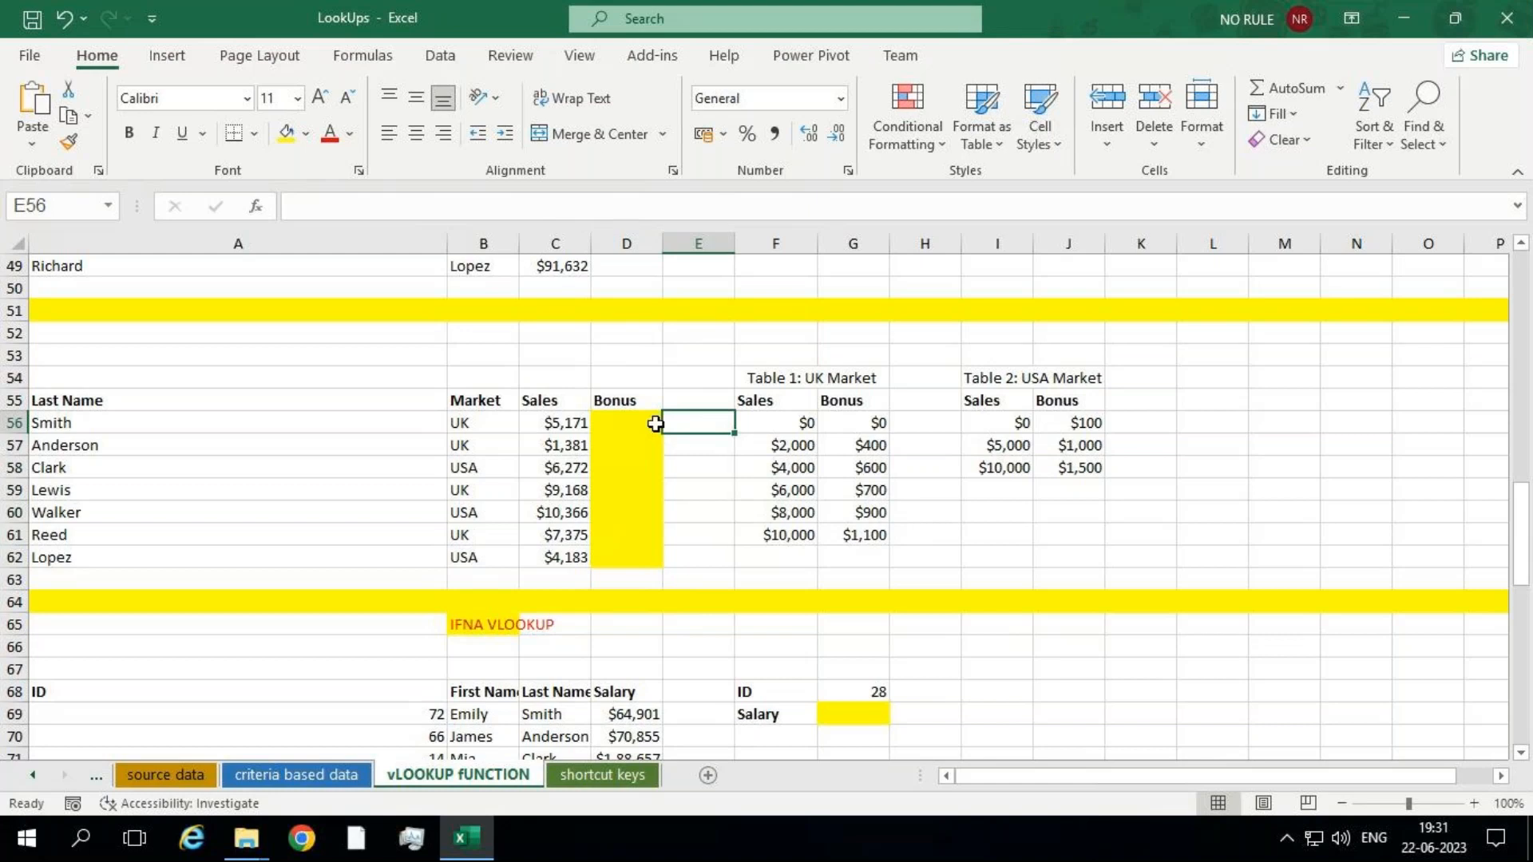
# Begin the bonus formula in D56 again as a VLOOKUP on the sales value in C56.
pyautogui.click(655, 424)
pyautogui.write('=vlo')
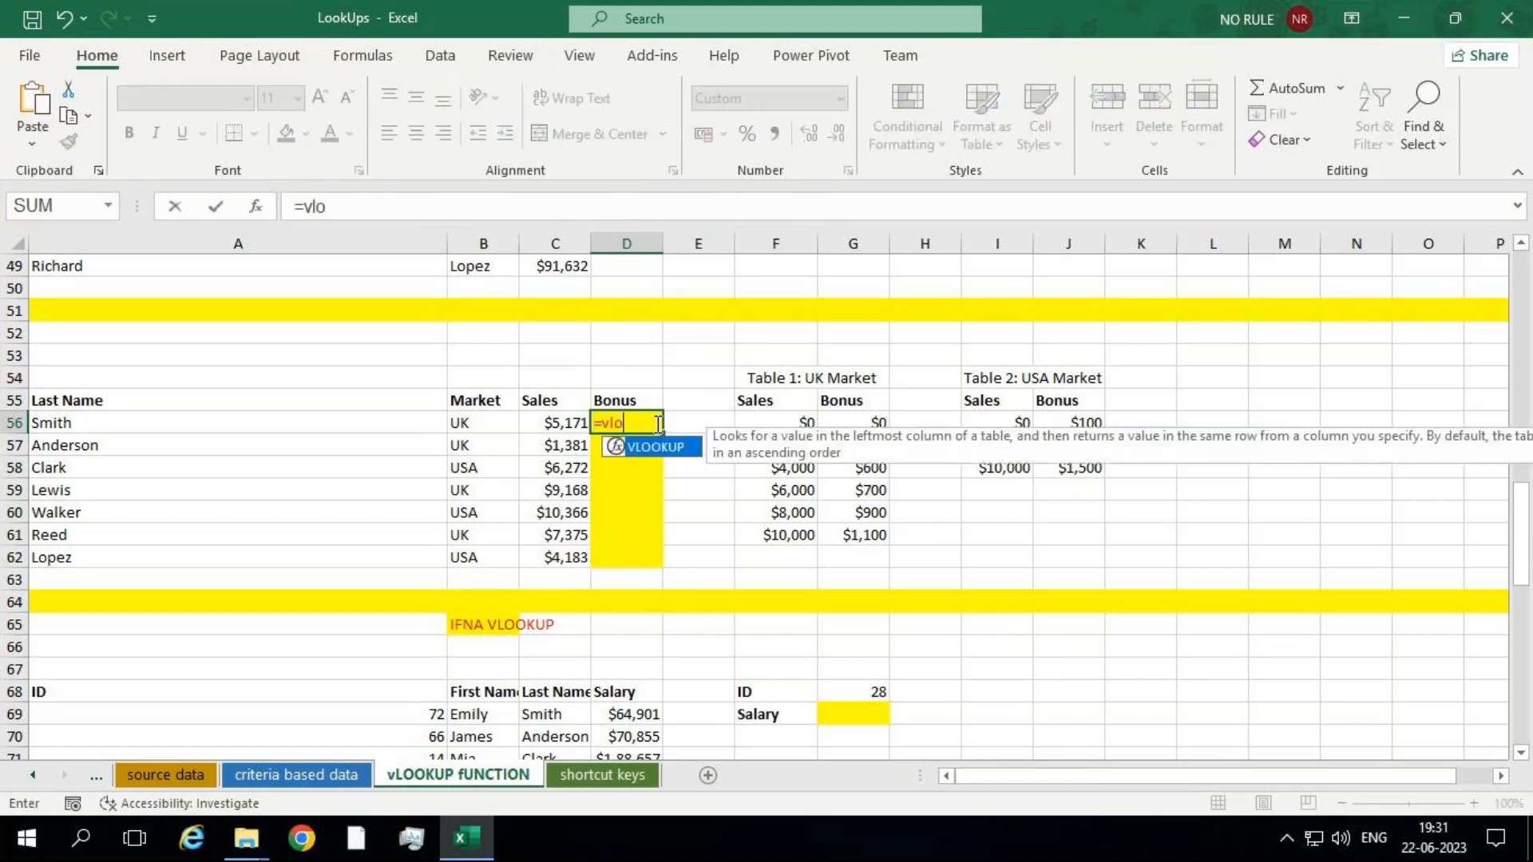
pyautogui.press('Tab')
pyautogui.click(580, 425)
pyautogui.write(',')
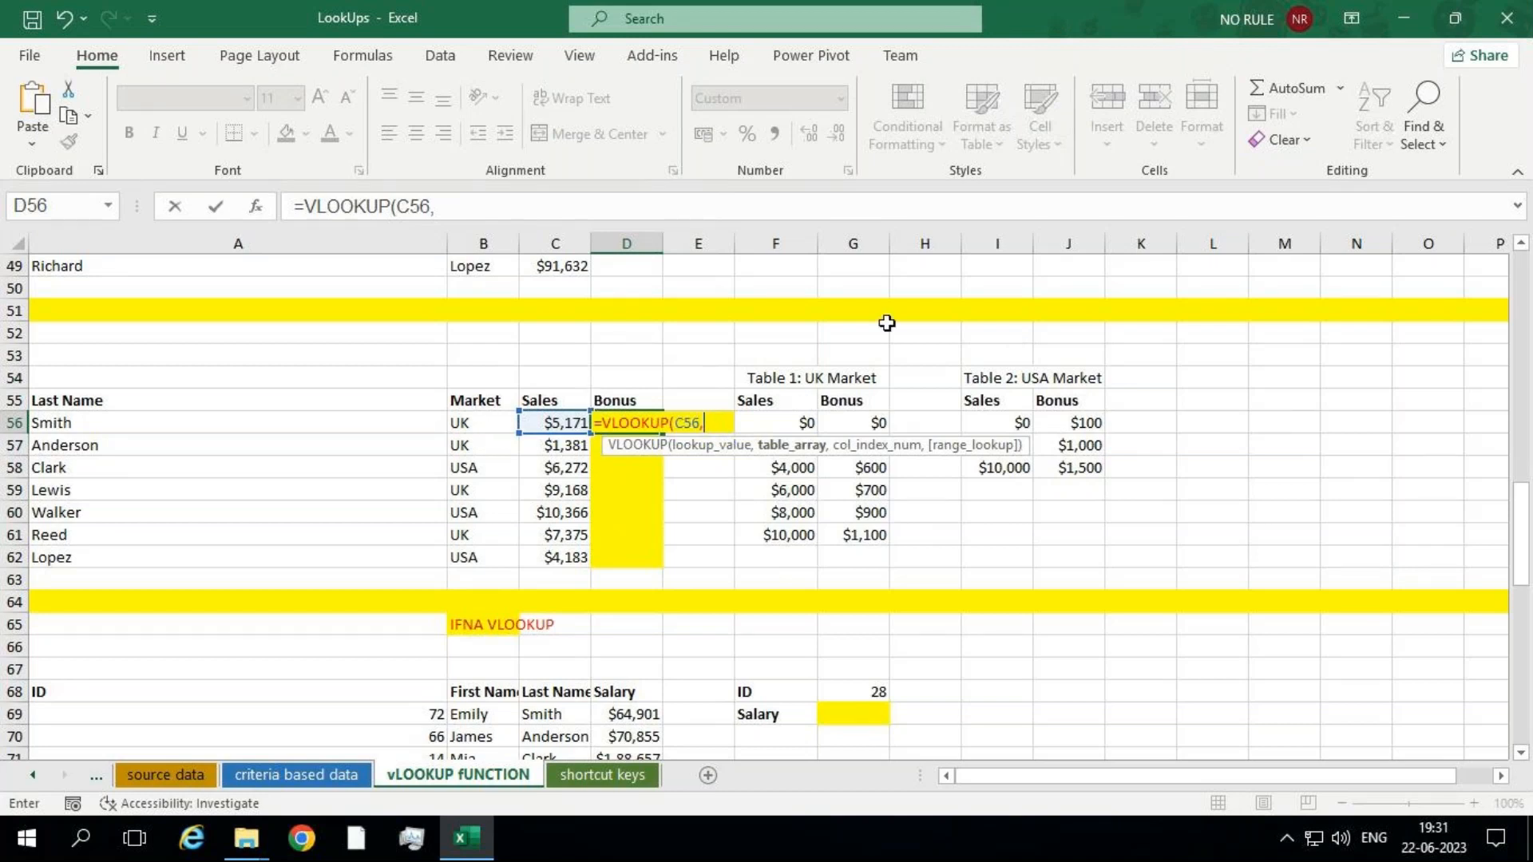
# Nest an IF in the table array argument that checks B56="UK" and uses the locked UK range $F$56:$G$61 if true.
pyautogui.write('9')
pyautogui.press('BackSpace')
pyautogui.write('IF(')
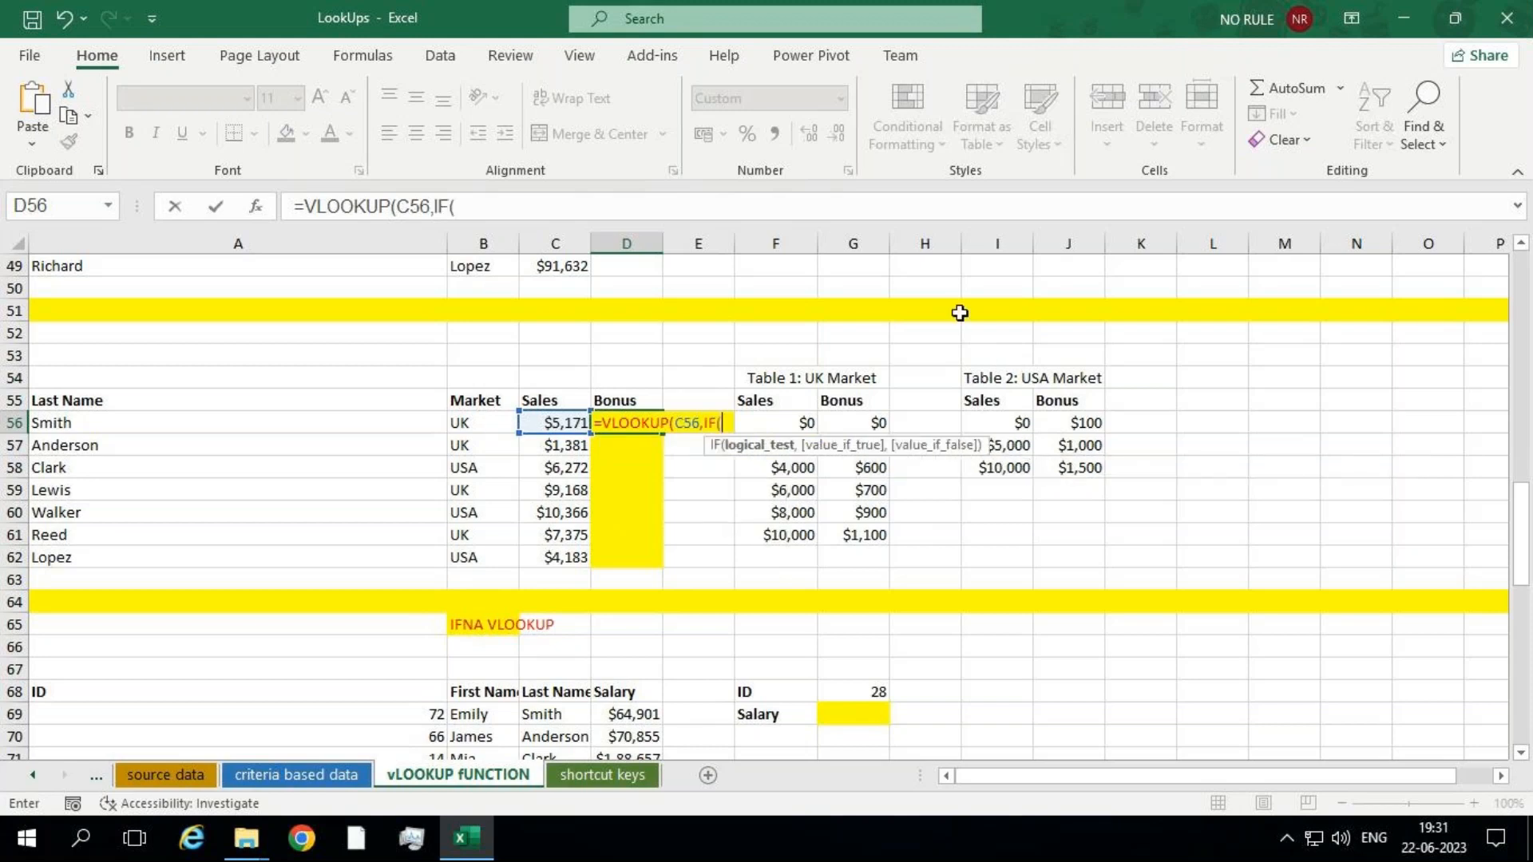
pyautogui.click(471, 424)
pyautogui.write('="UL')
pyautogui.press('BackSpace')
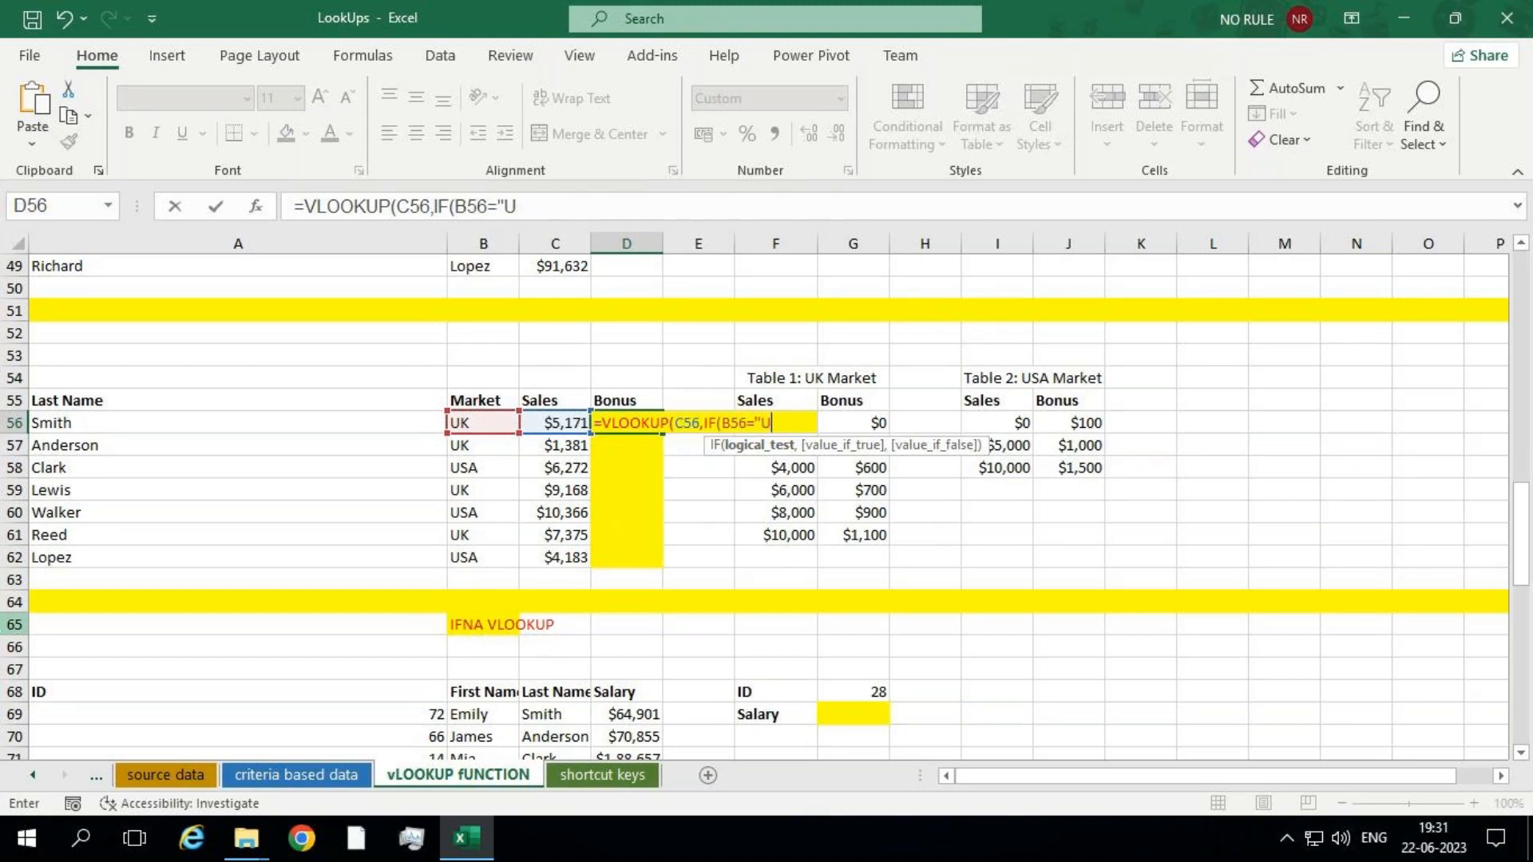
pyautogui.write('K",')
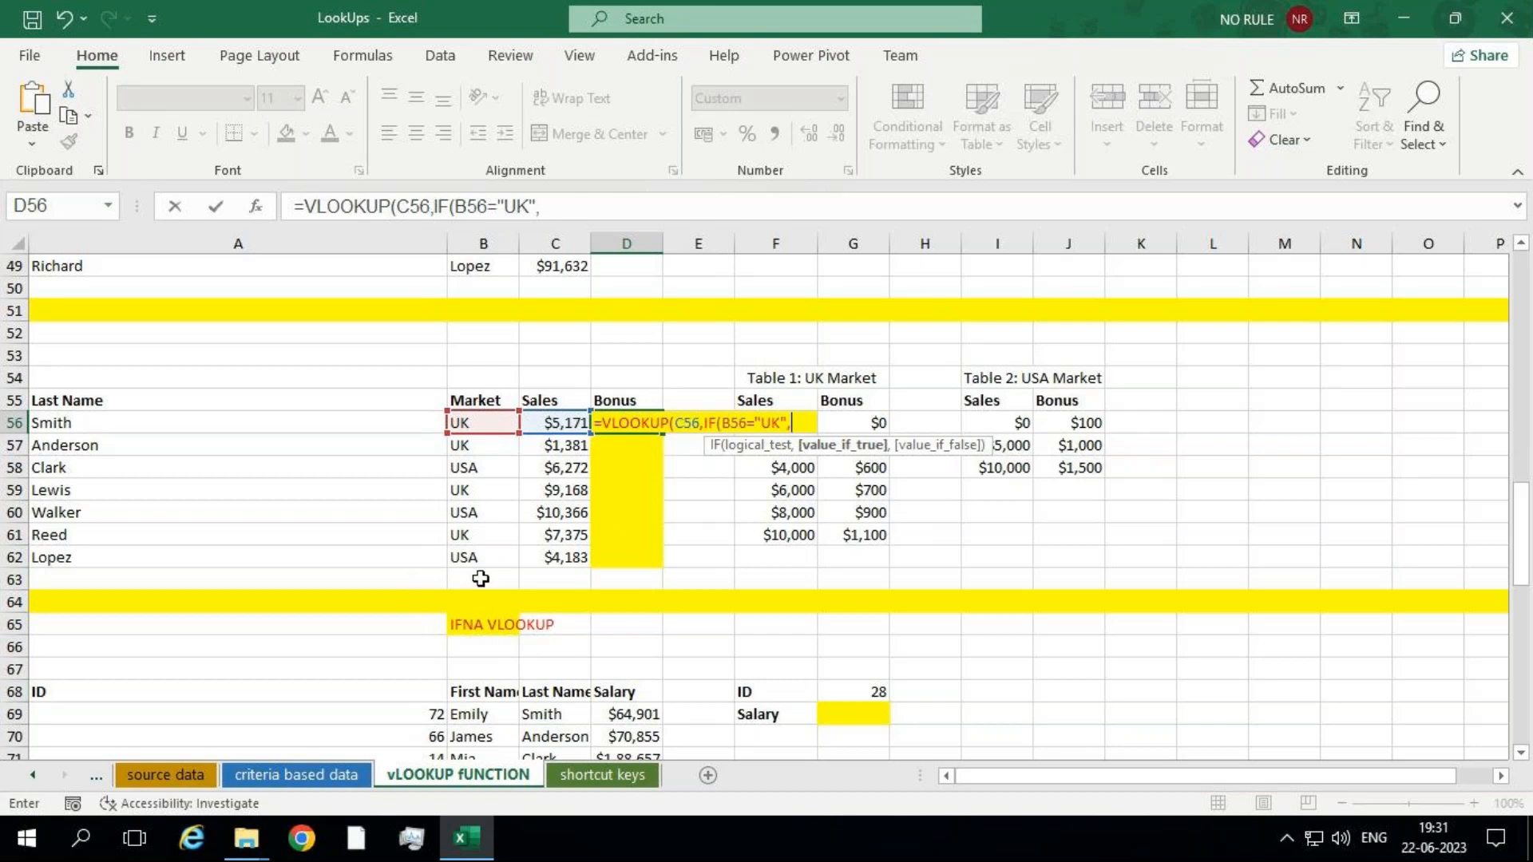
pyautogui.moveTo(848, 417); pyautogui.dragTo(763, 545)
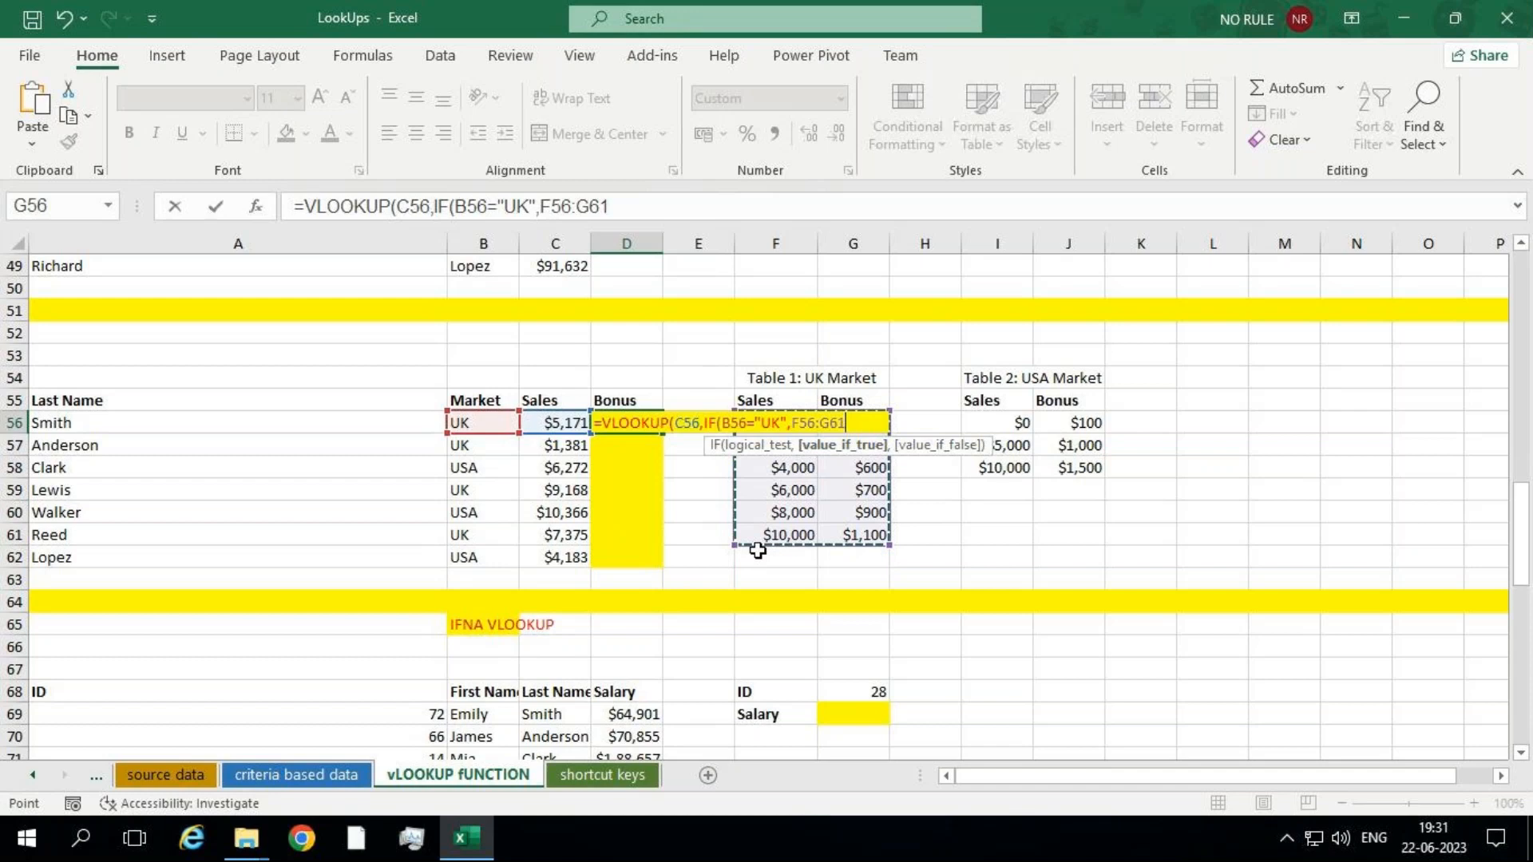
pyautogui.press('F4')
pyautogui.write(',')
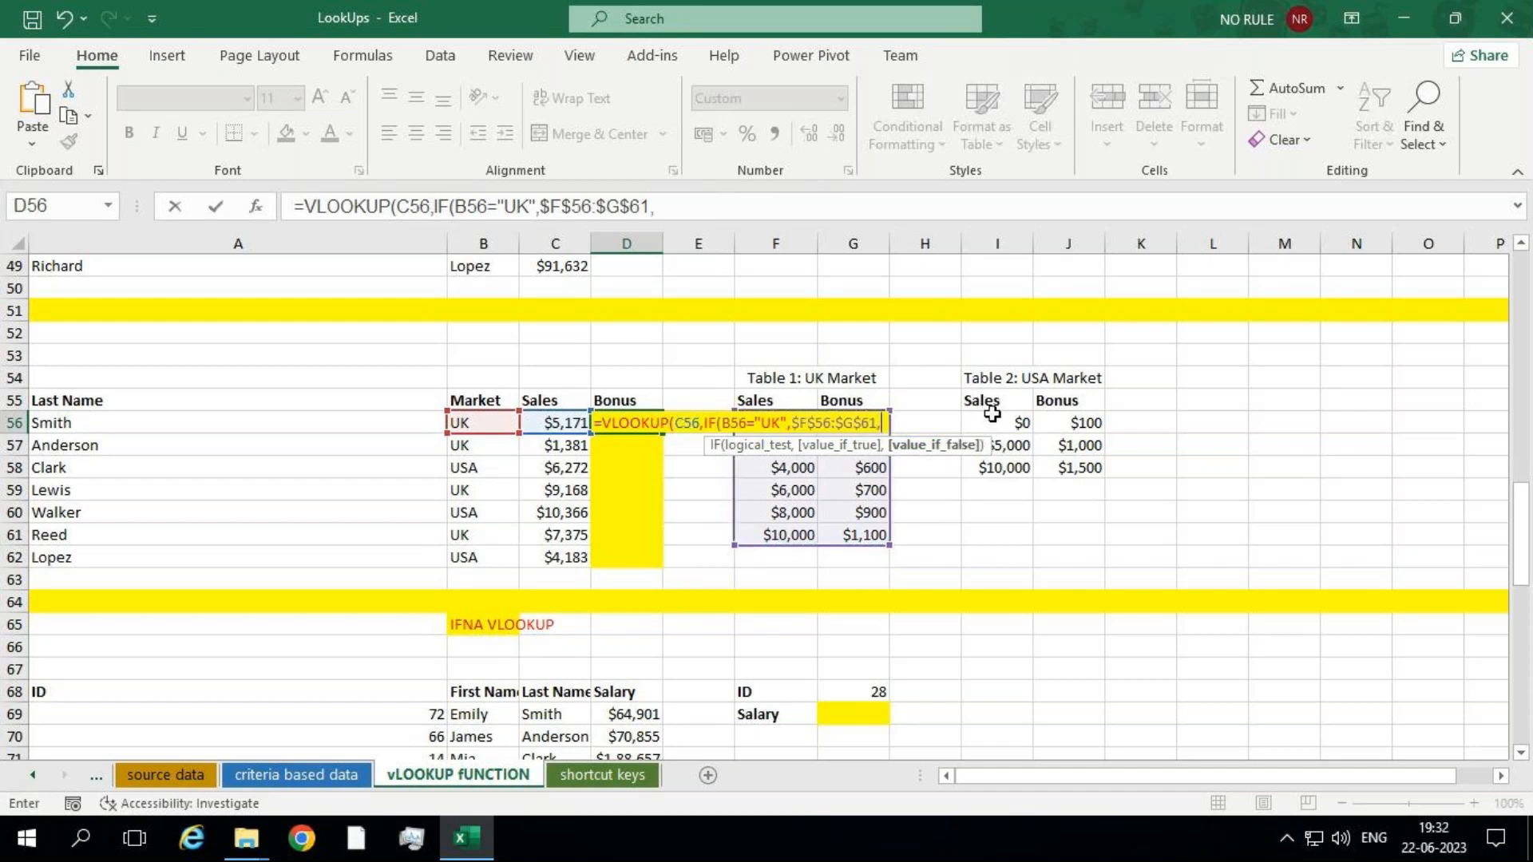
# Finish the formula with the locked USA range $I$56:$J$58 as the false value, column index 2 and TRUE approximate match.
pyautogui.moveTo(992, 412); pyautogui.dragTo(1075, 467)
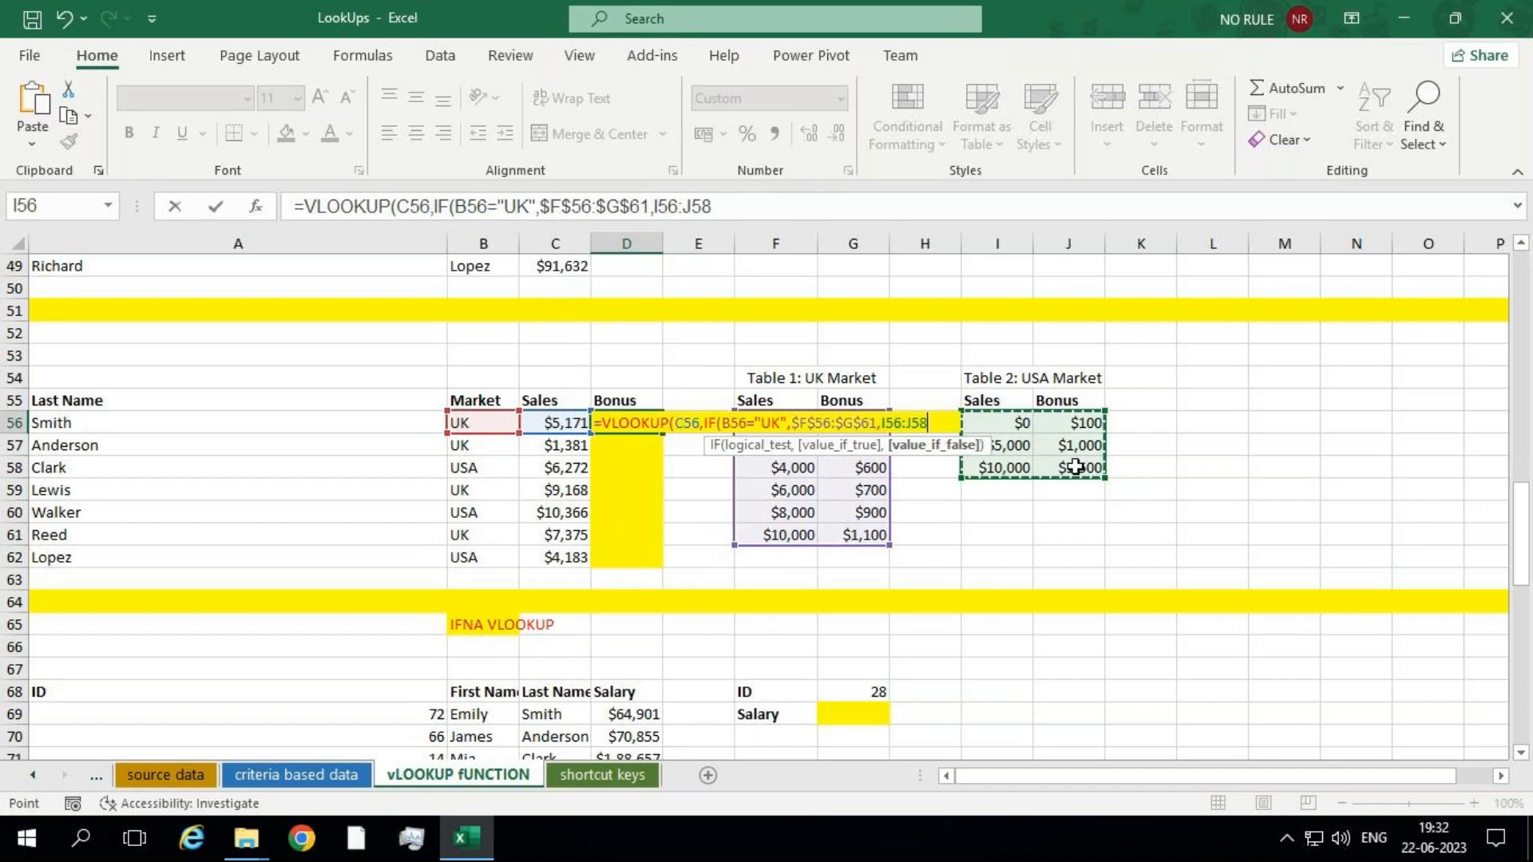
pyautogui.press('F4')
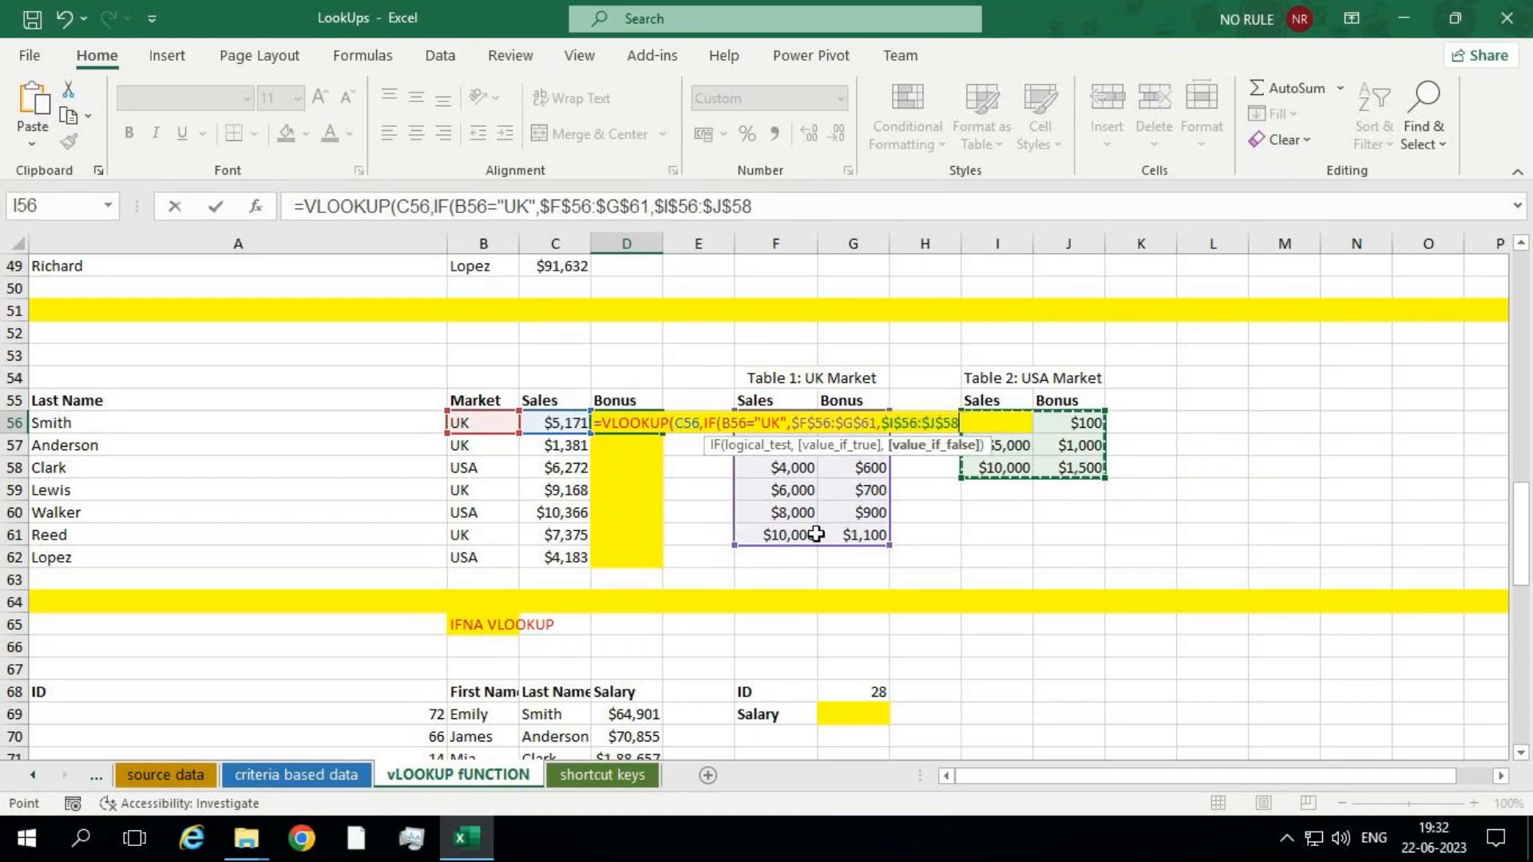
pyautogui.write('),')
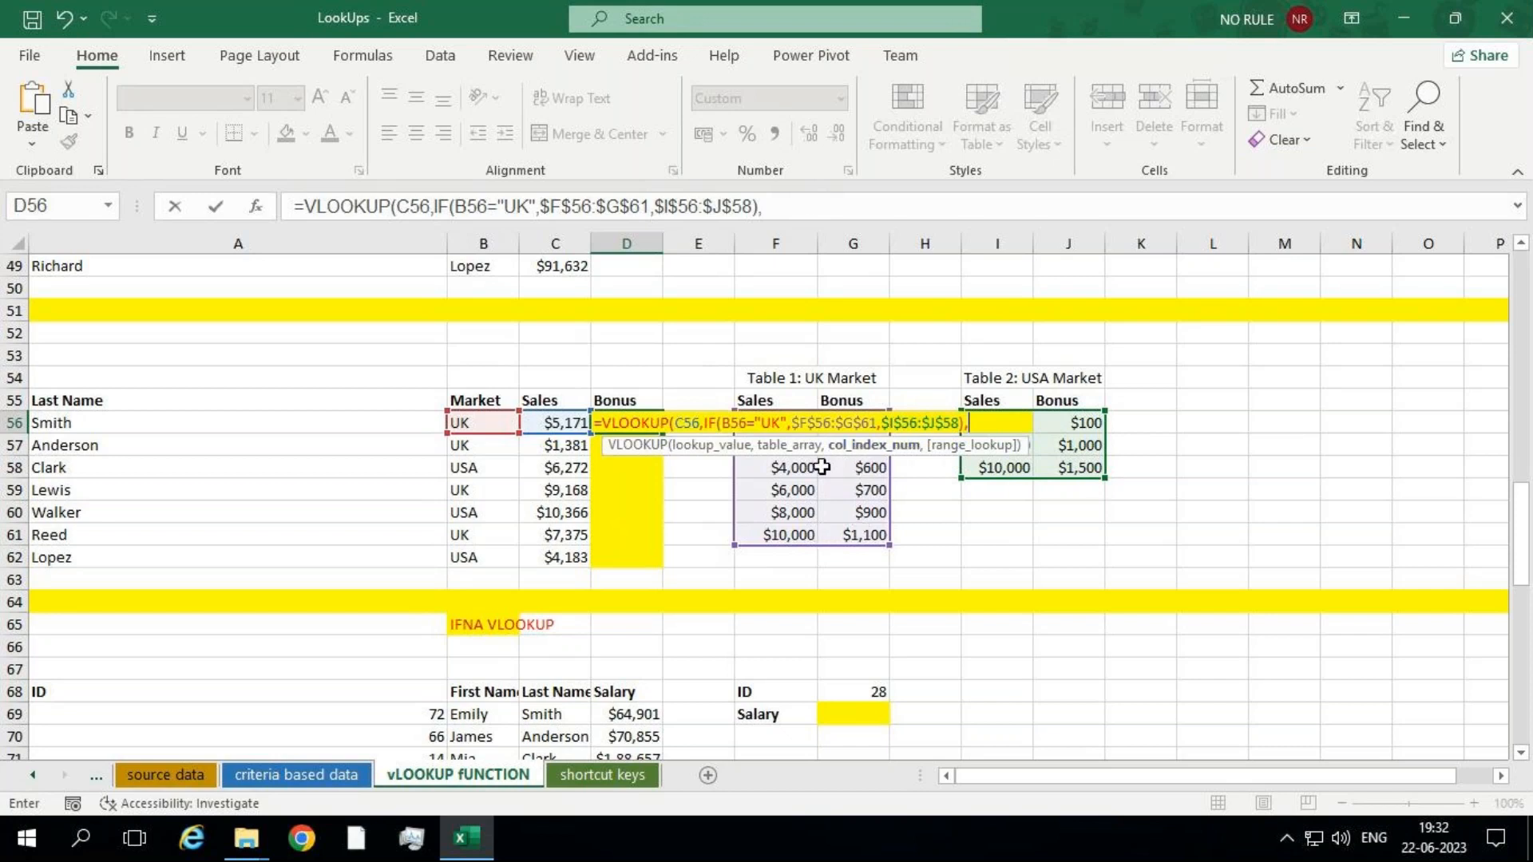
pyautogui.write('2,')
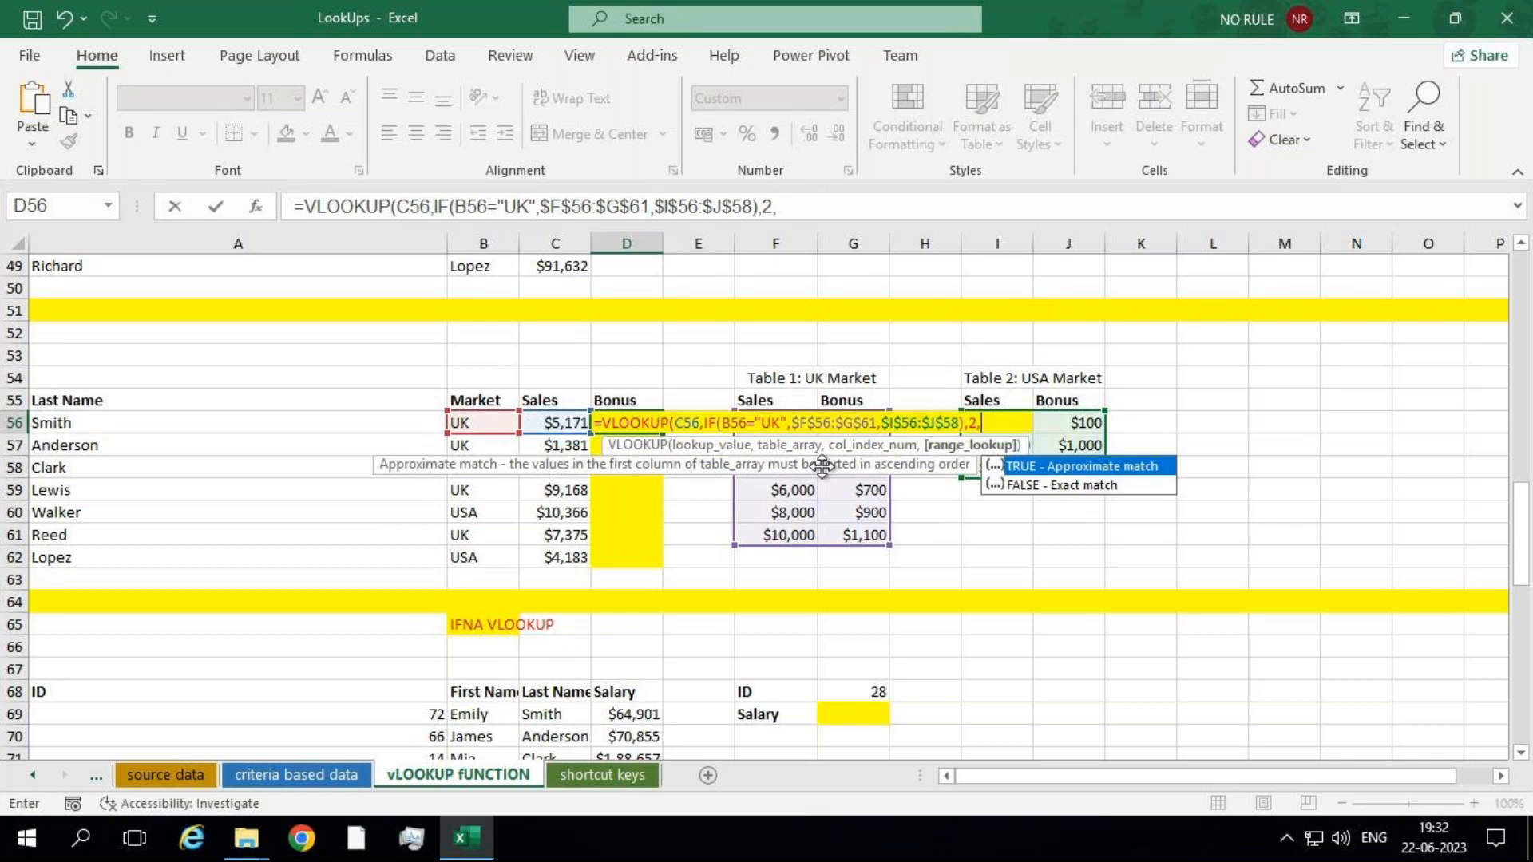
pyautogui.press('Tab')
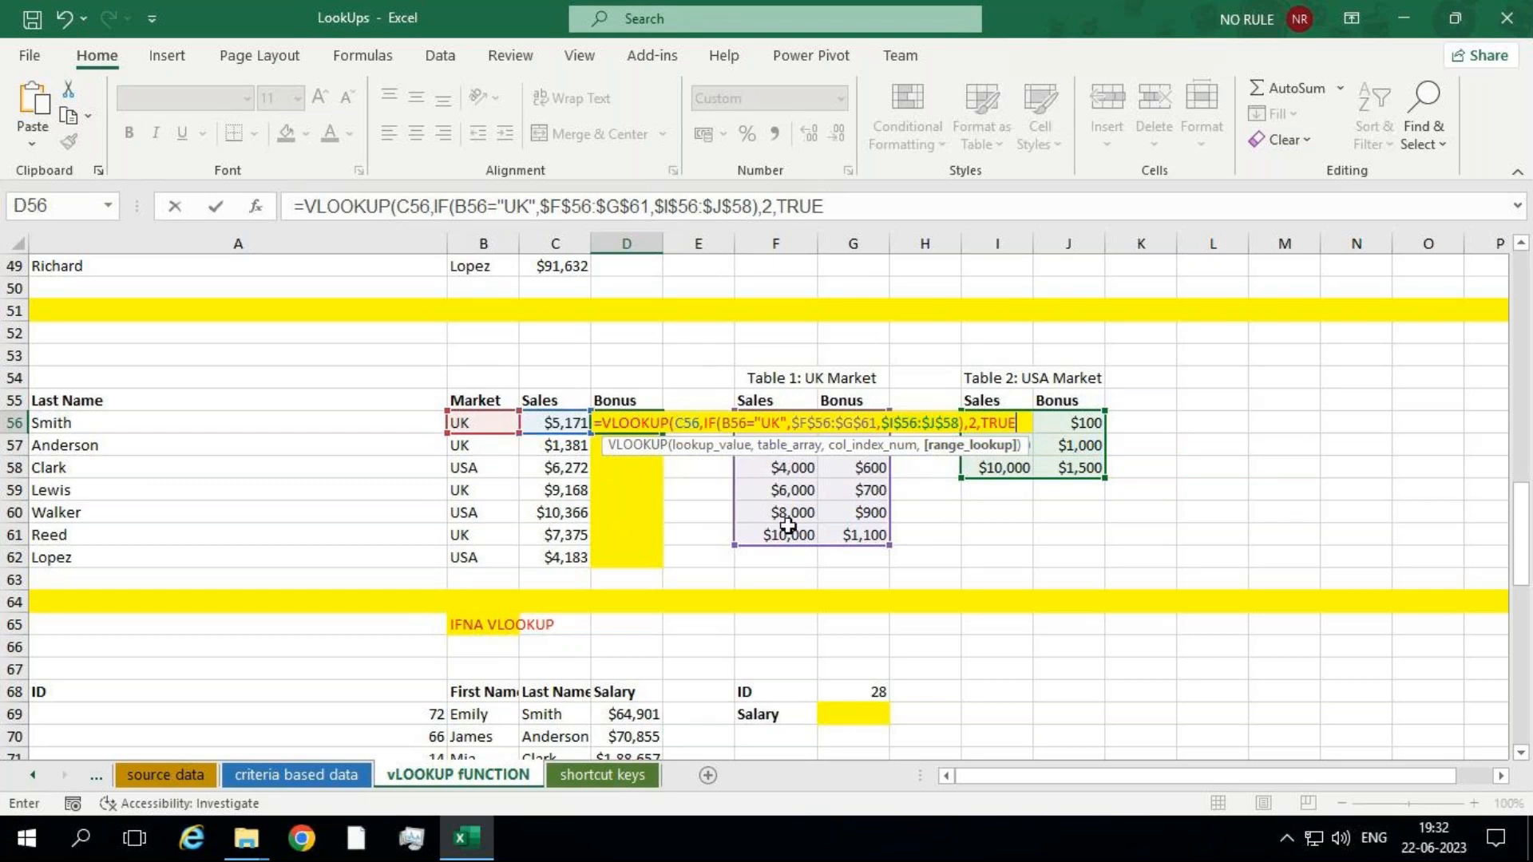
pyautogui.write(')')
pyautogui.press('Return')
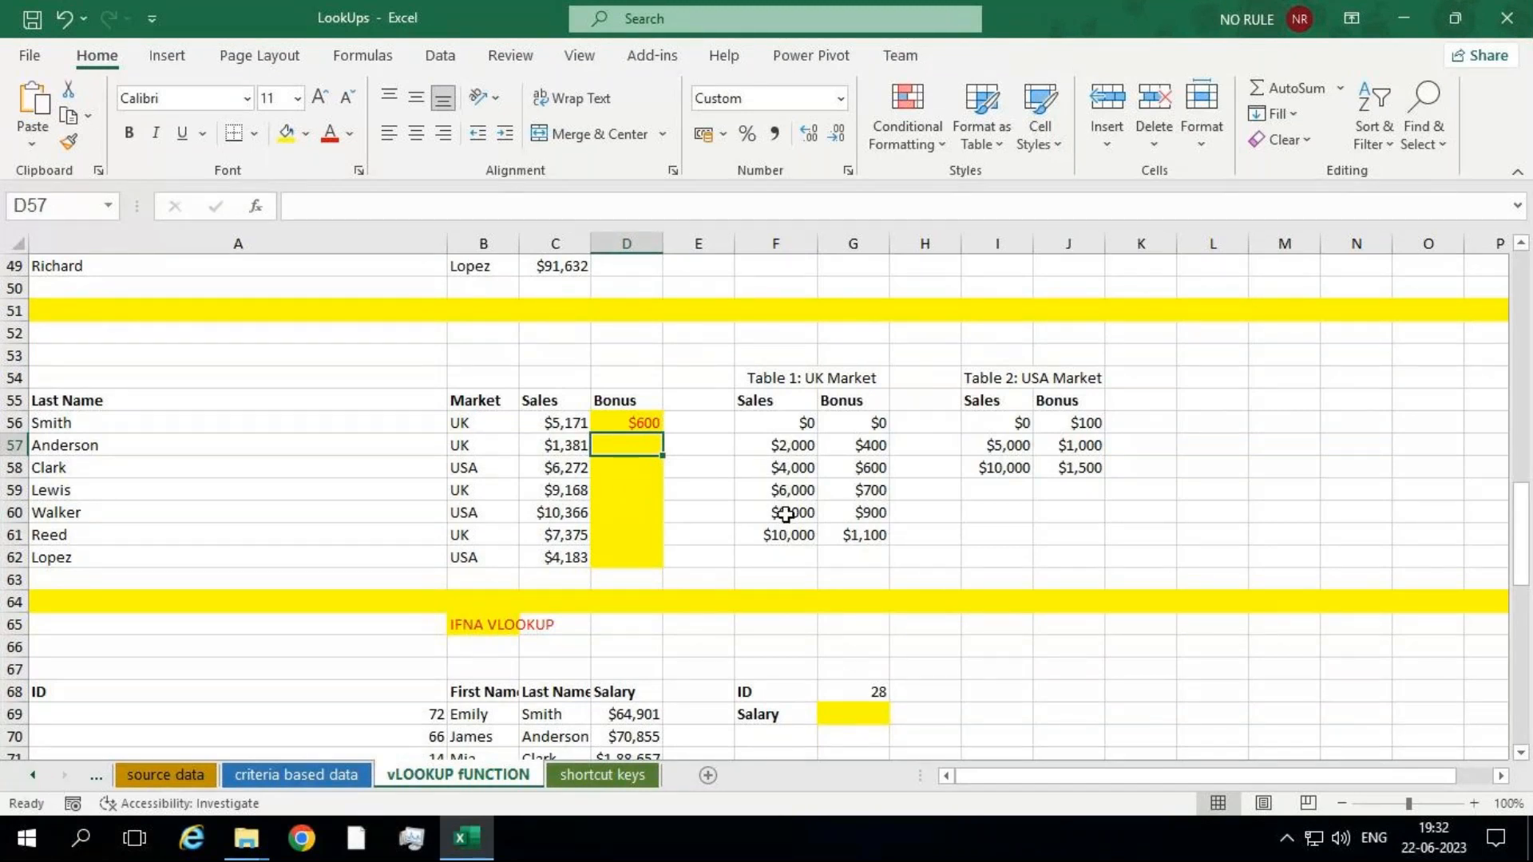
# Examine the cell and table ranges referenced by the bonus formula in D56, leaving the formula as entered.
pyautogui.click(646, 422)
pyautogui.click(652, 209)
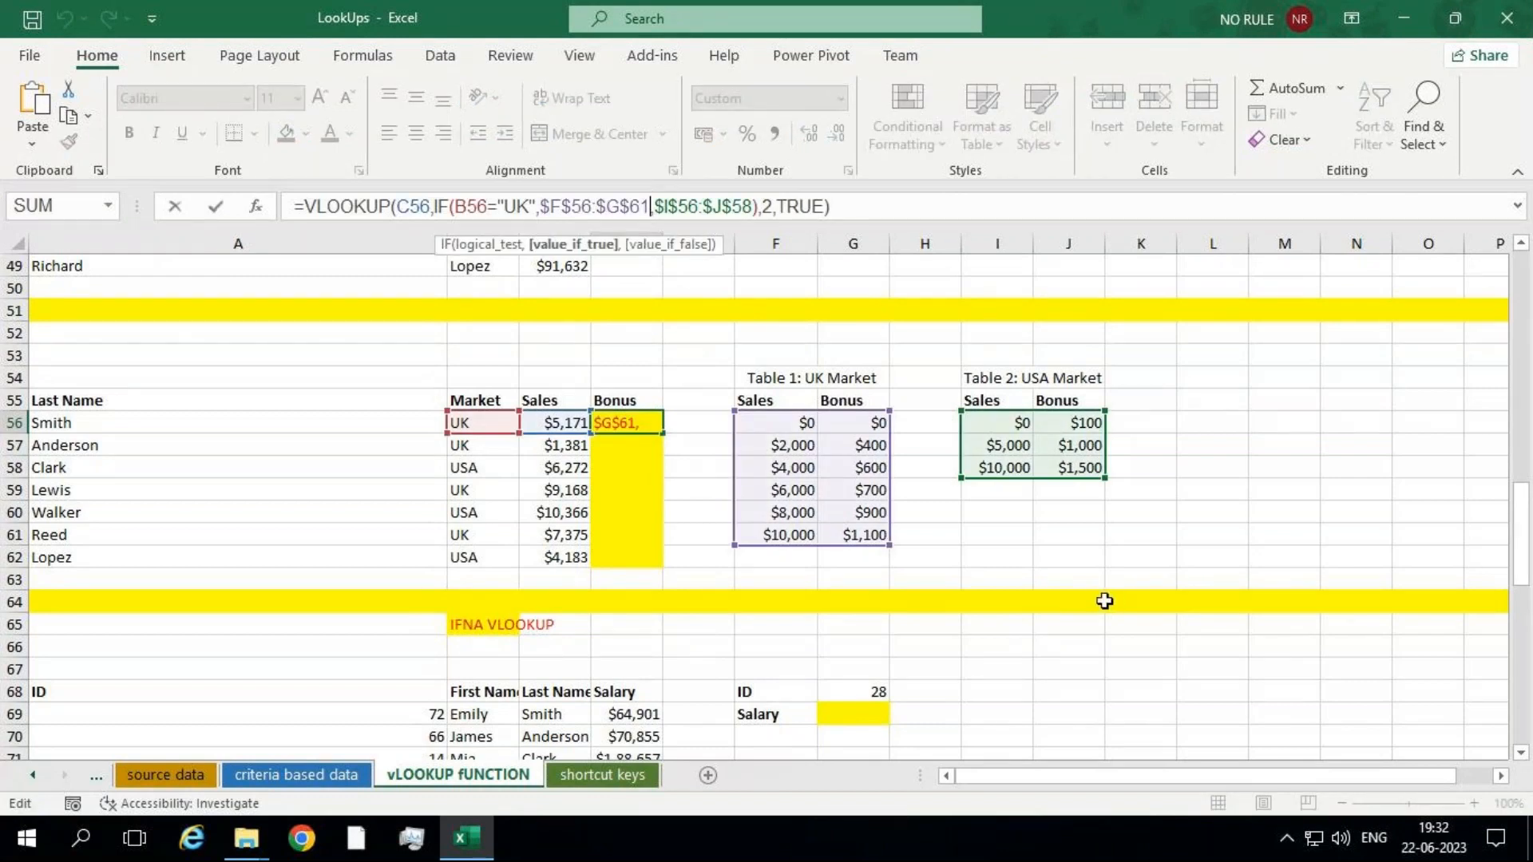
pyautogui.hotkey('ctrl', 'Return')
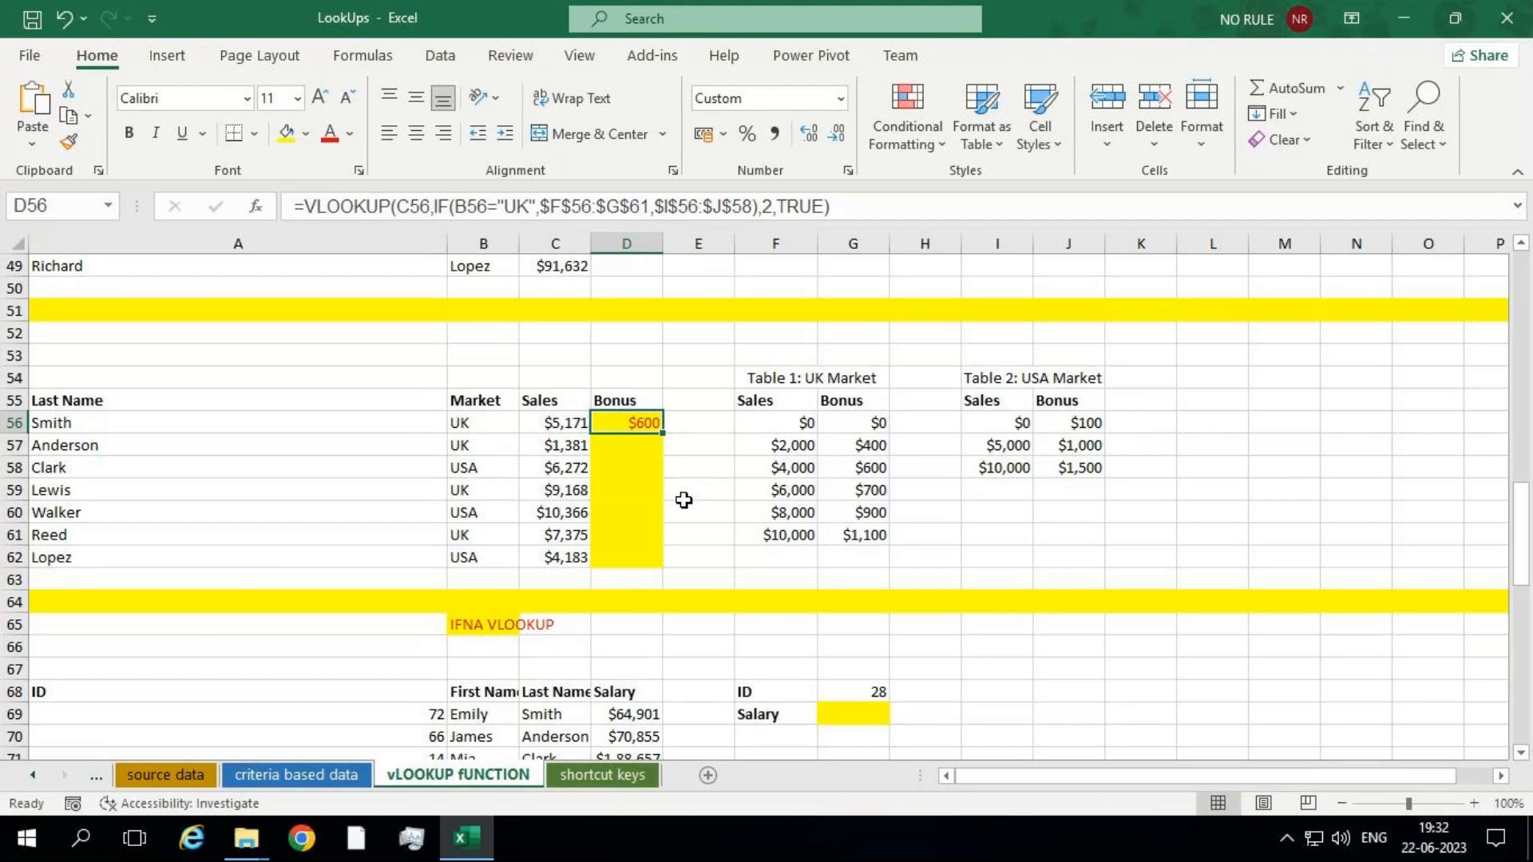
# Reopen the bonus formula in D56 and strip the column index and match type after the nested IF.
pyautogui.press('F2')
pyautogui.press('BackSpace')
pyautogui.press('BackSpace')
pyautogui.press('BackSpace')
pyautogui.press('BackSpace')
pyautogui.press('BackSpace')
pyautogui.press('BackSpace')
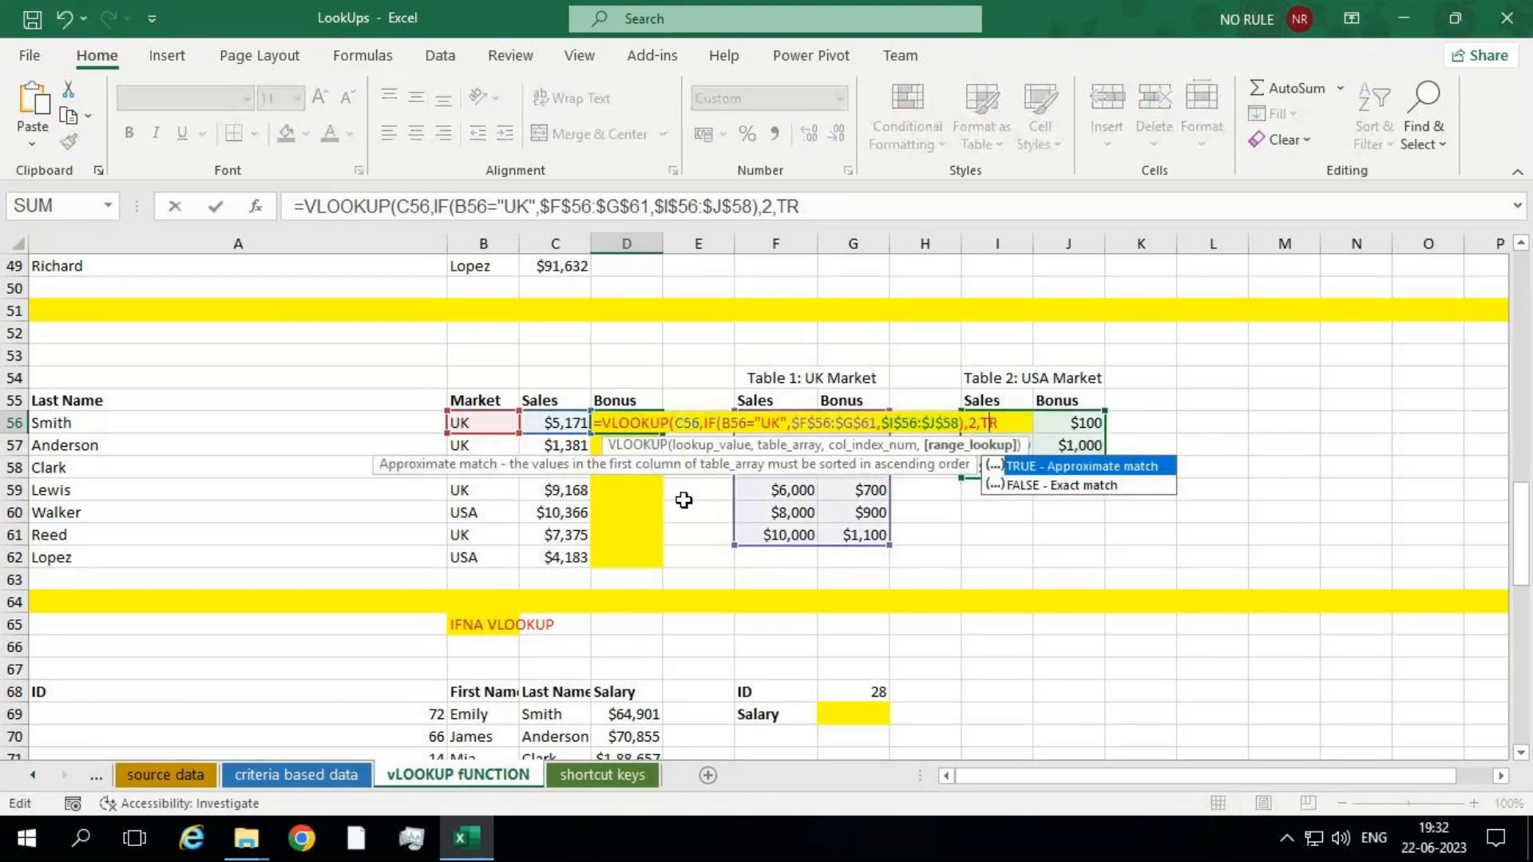
pyautogui.press('BackSpace')
pyautogui.press('BackSpace')
pyautogui.write(',')
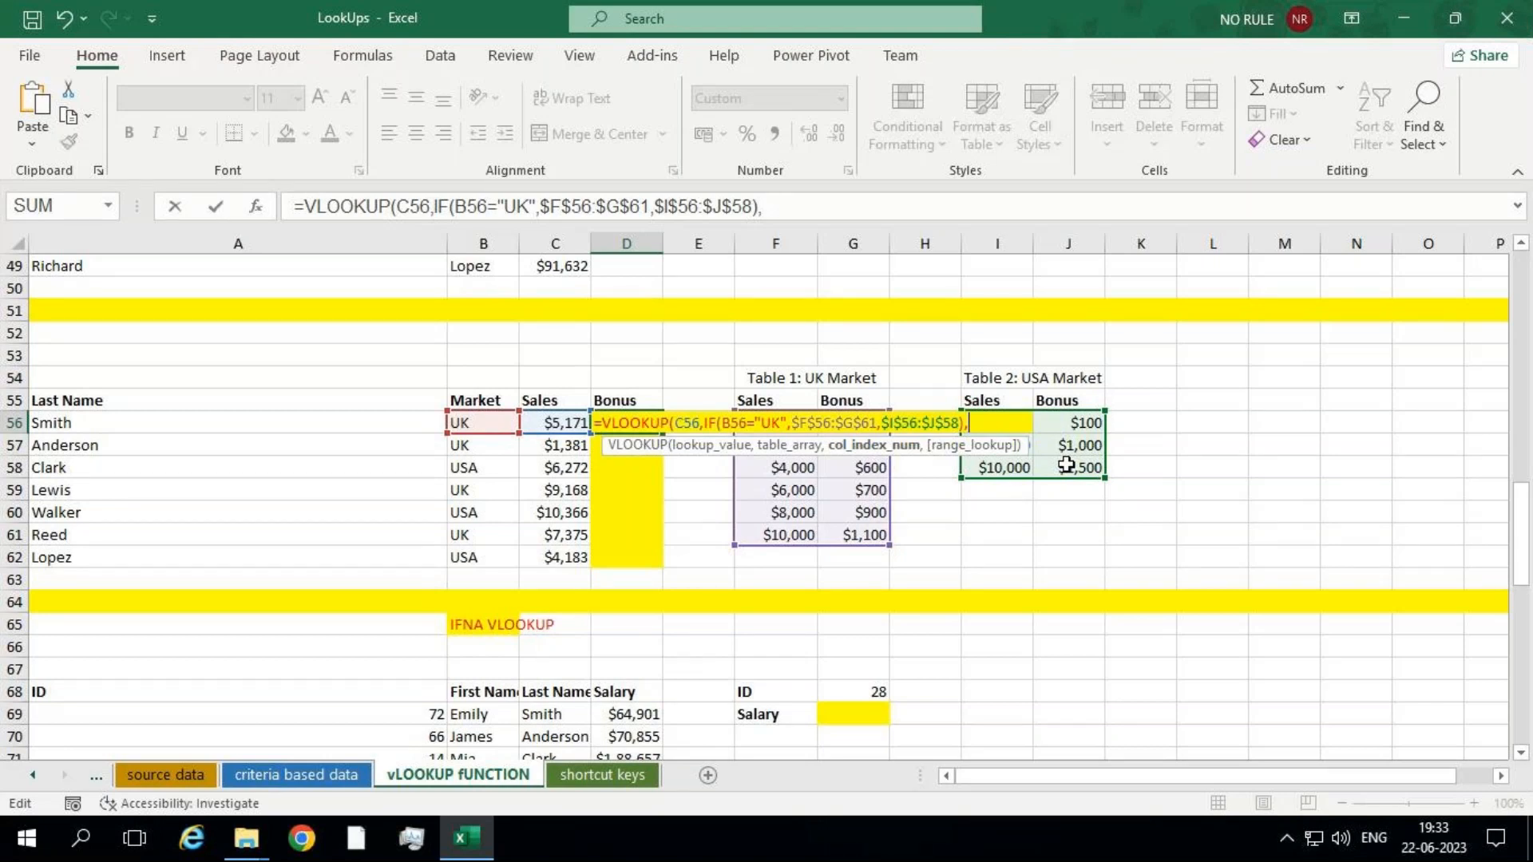
# Complete the D56 VLOOKUP again with column index 2 and TRUE for approximate match.
pyautogui.write('2,')
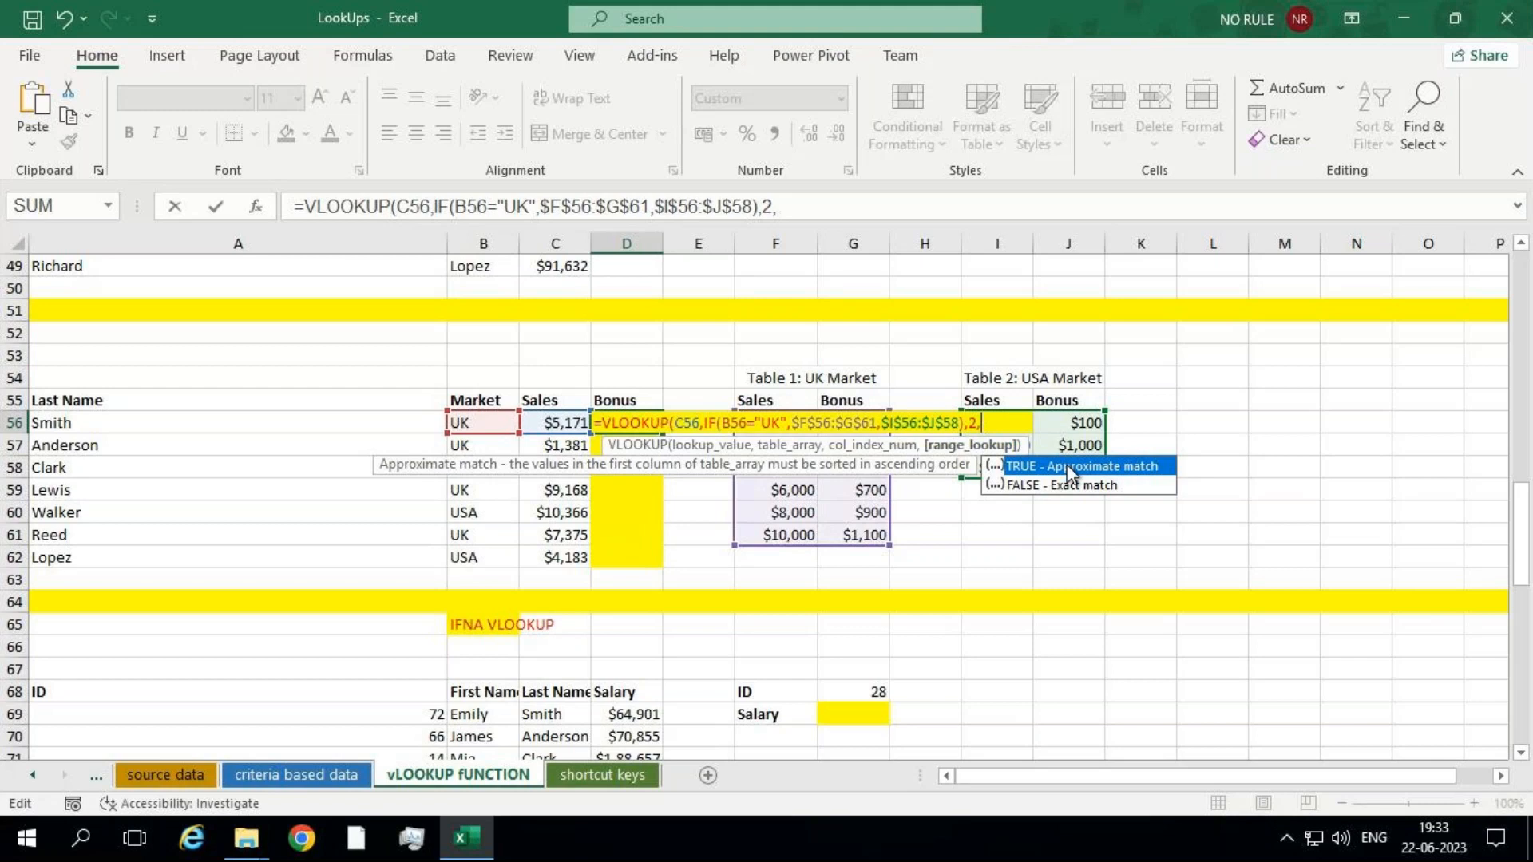
pyautogui.doubleClick(1067, 465)
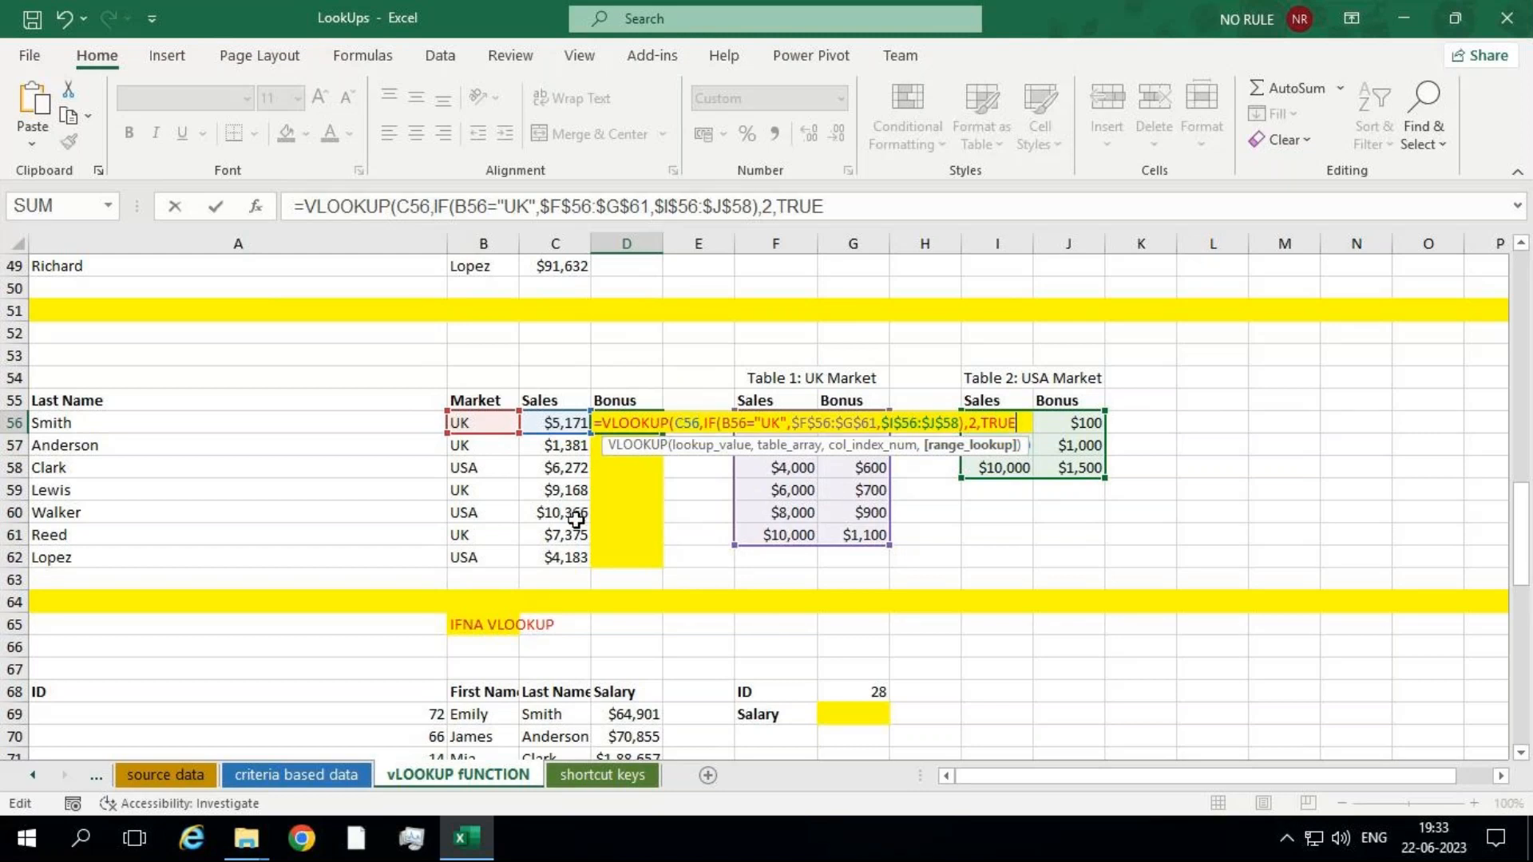
pyautogui.press('BackSpace')
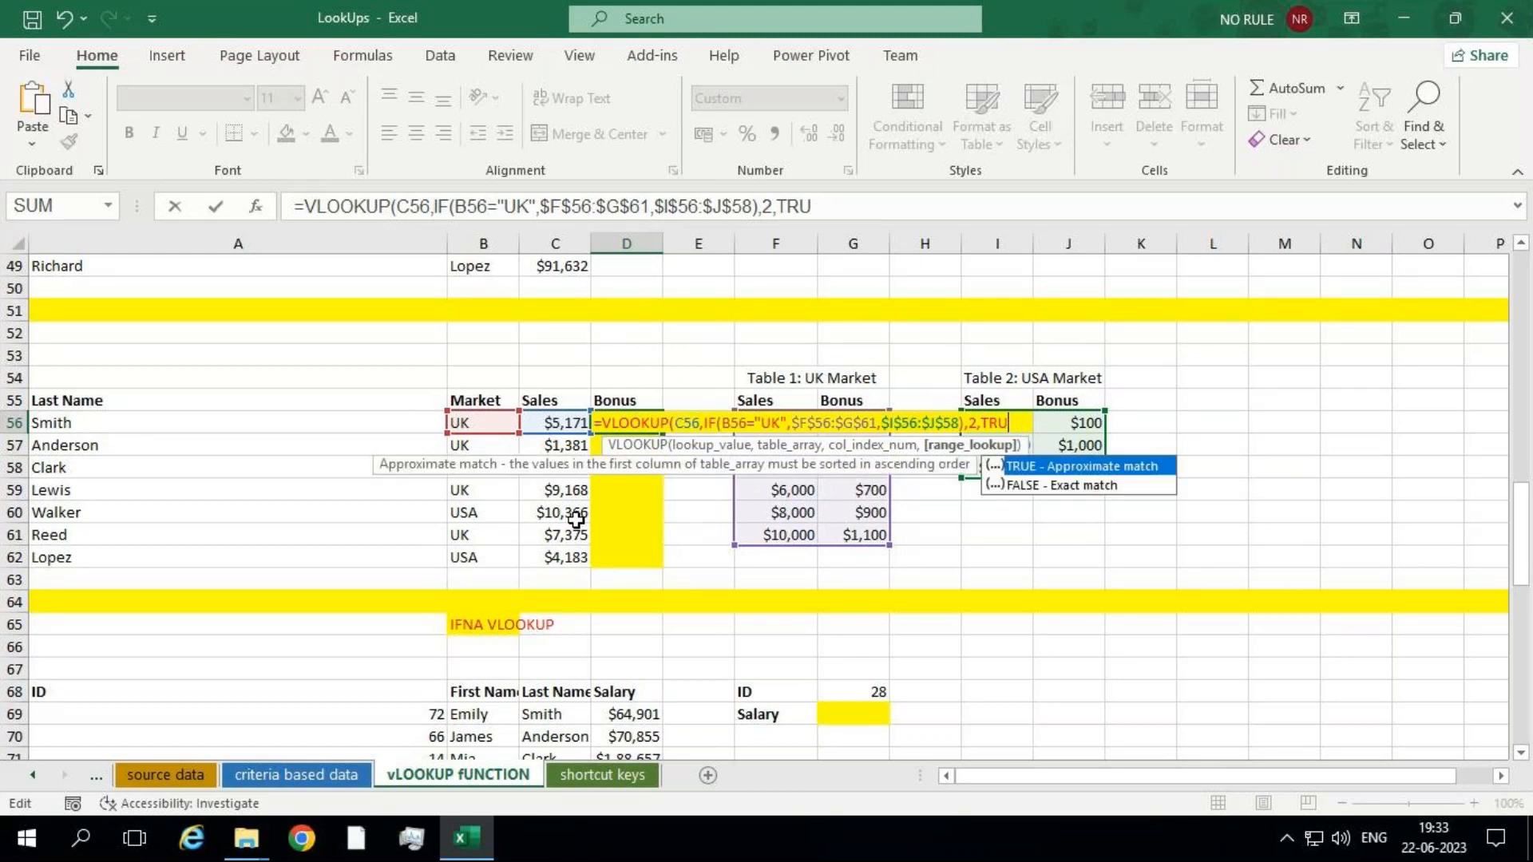
pyautogui.write('E')
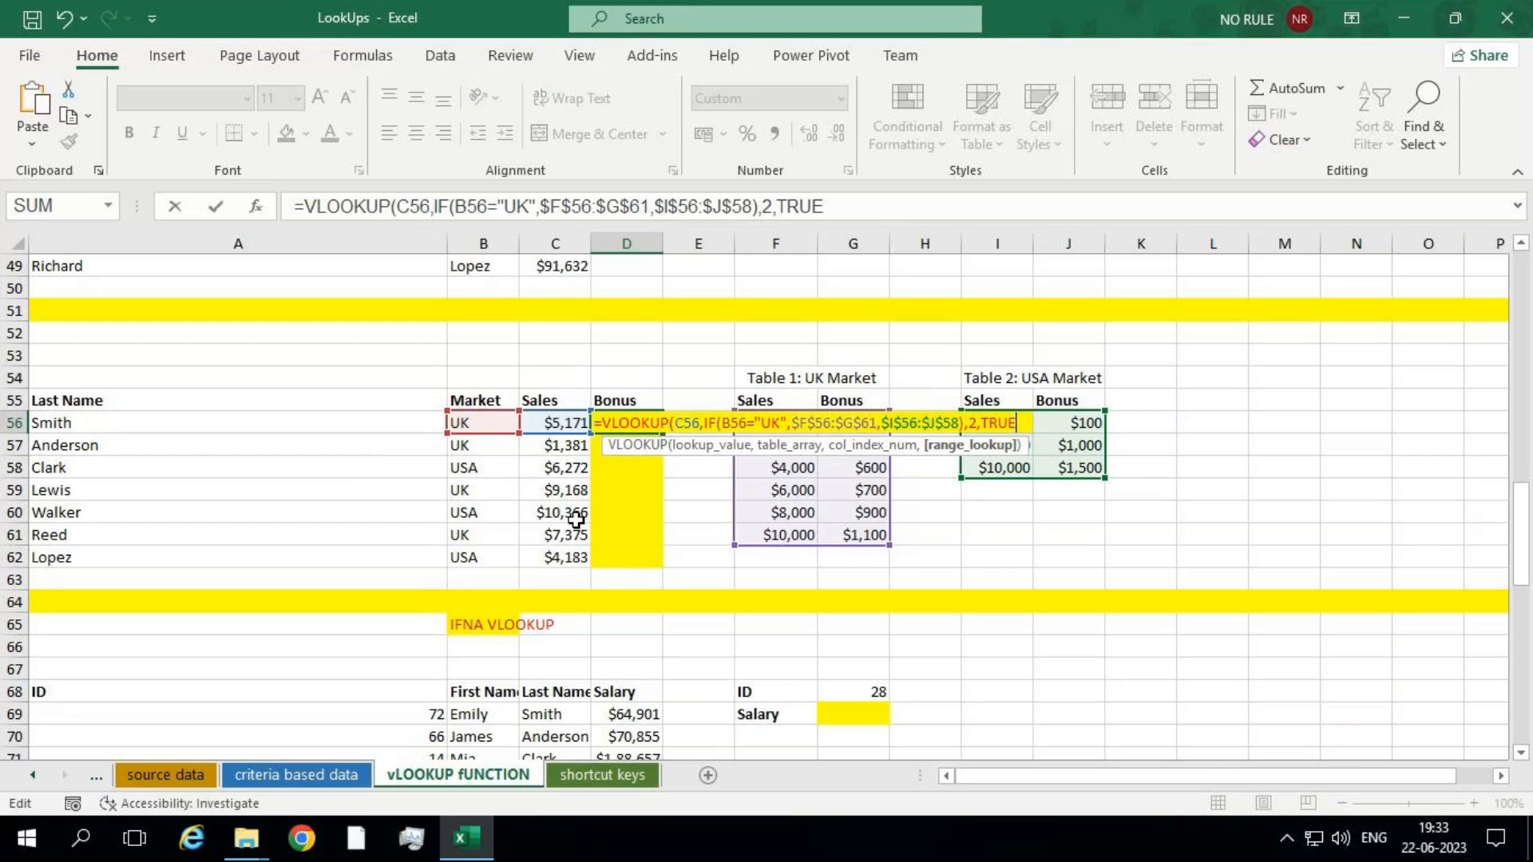
pyautogui.write(')')
pyautogui.press('Return')
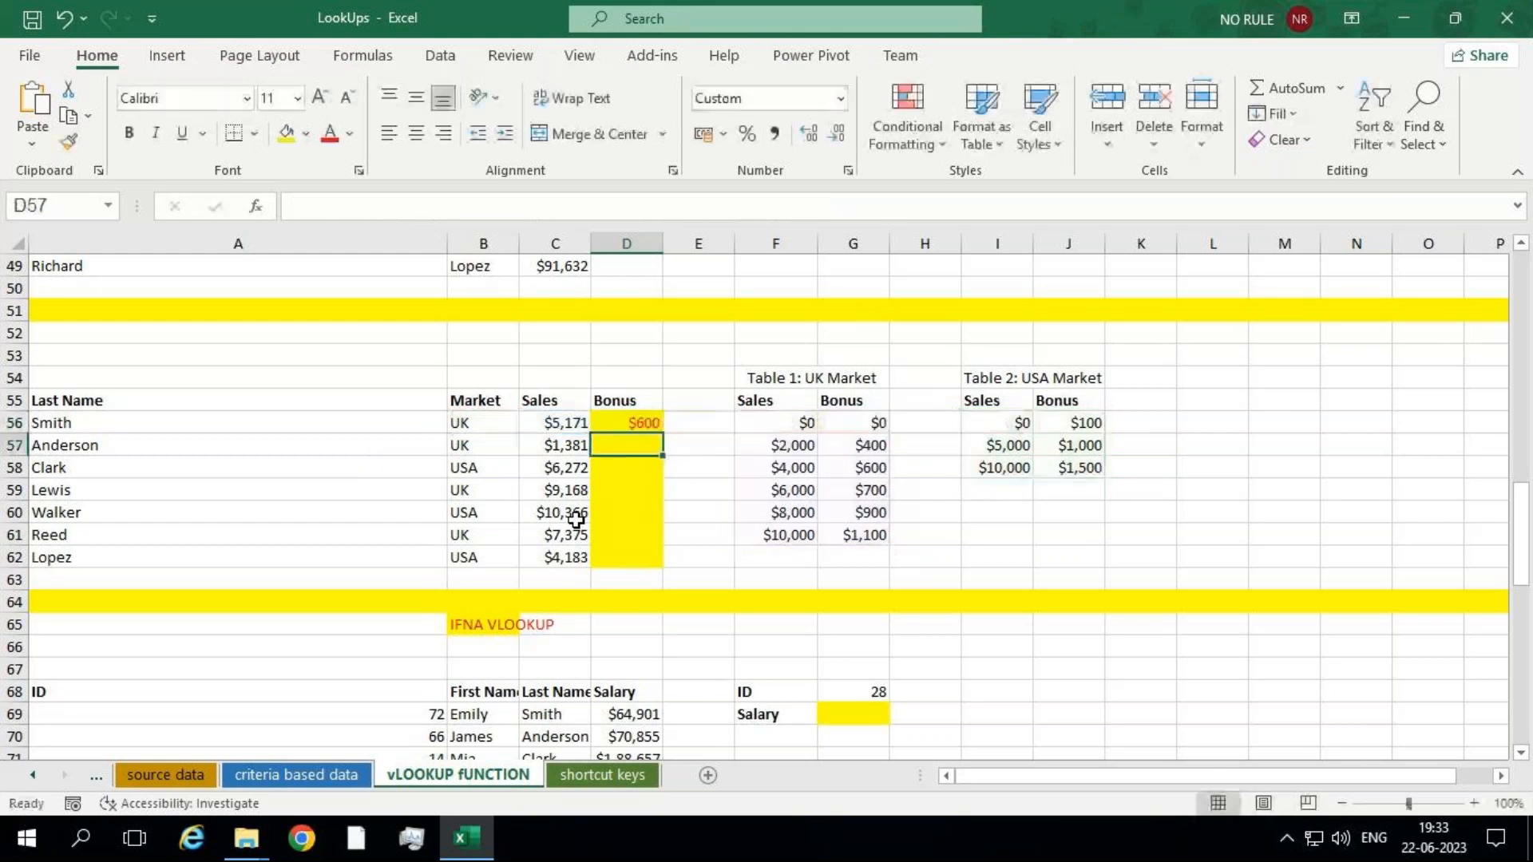
# Fill the bonus formula from D56 down through D62.
pyautogui.click(625, 425)
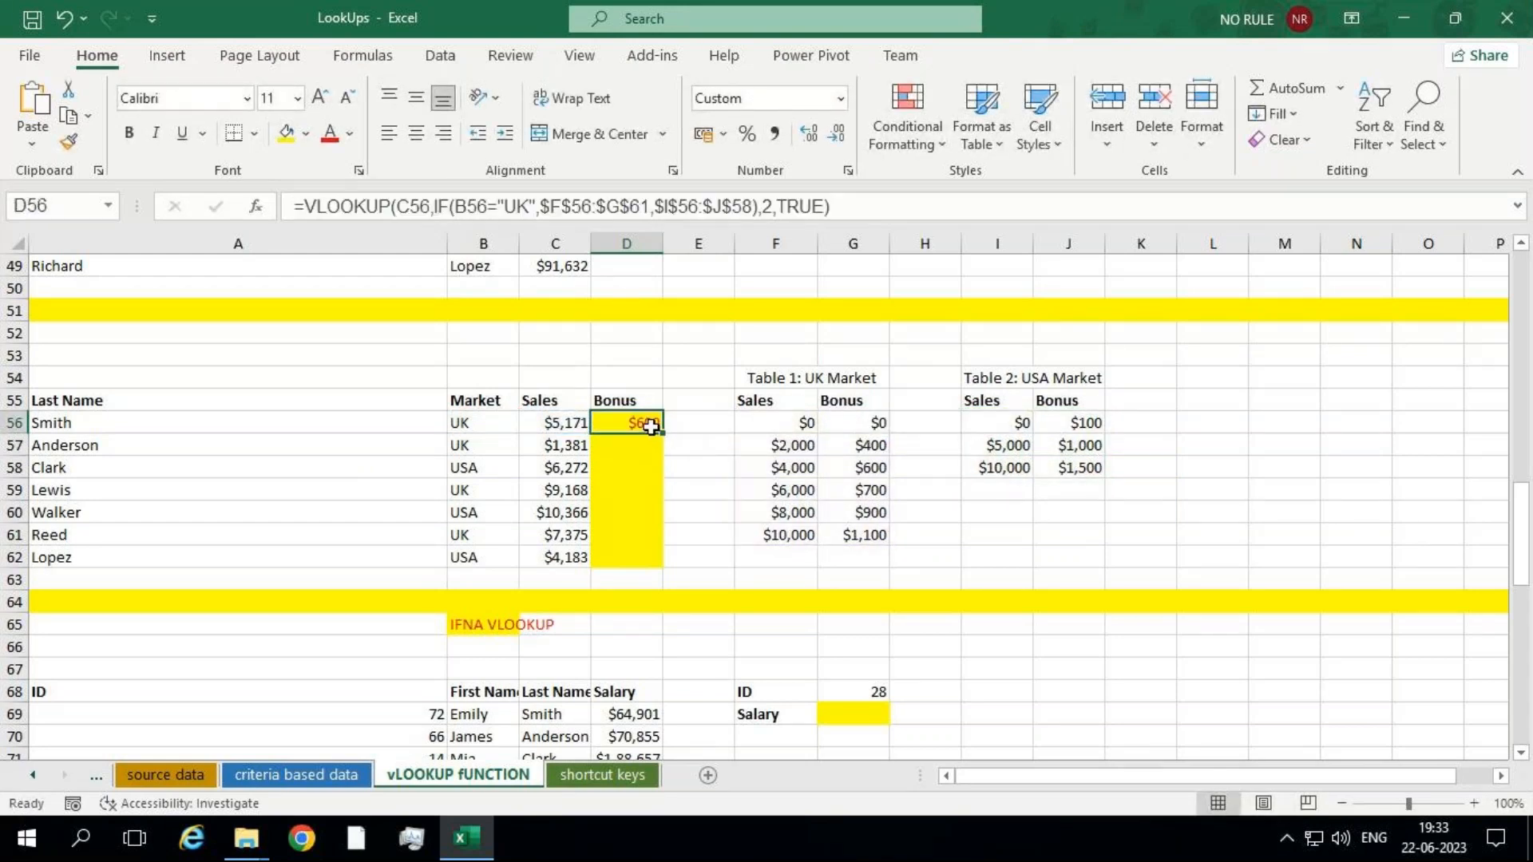
pyautogui.moveTo(662, 433); pyautogui.dragTo(647, 567)
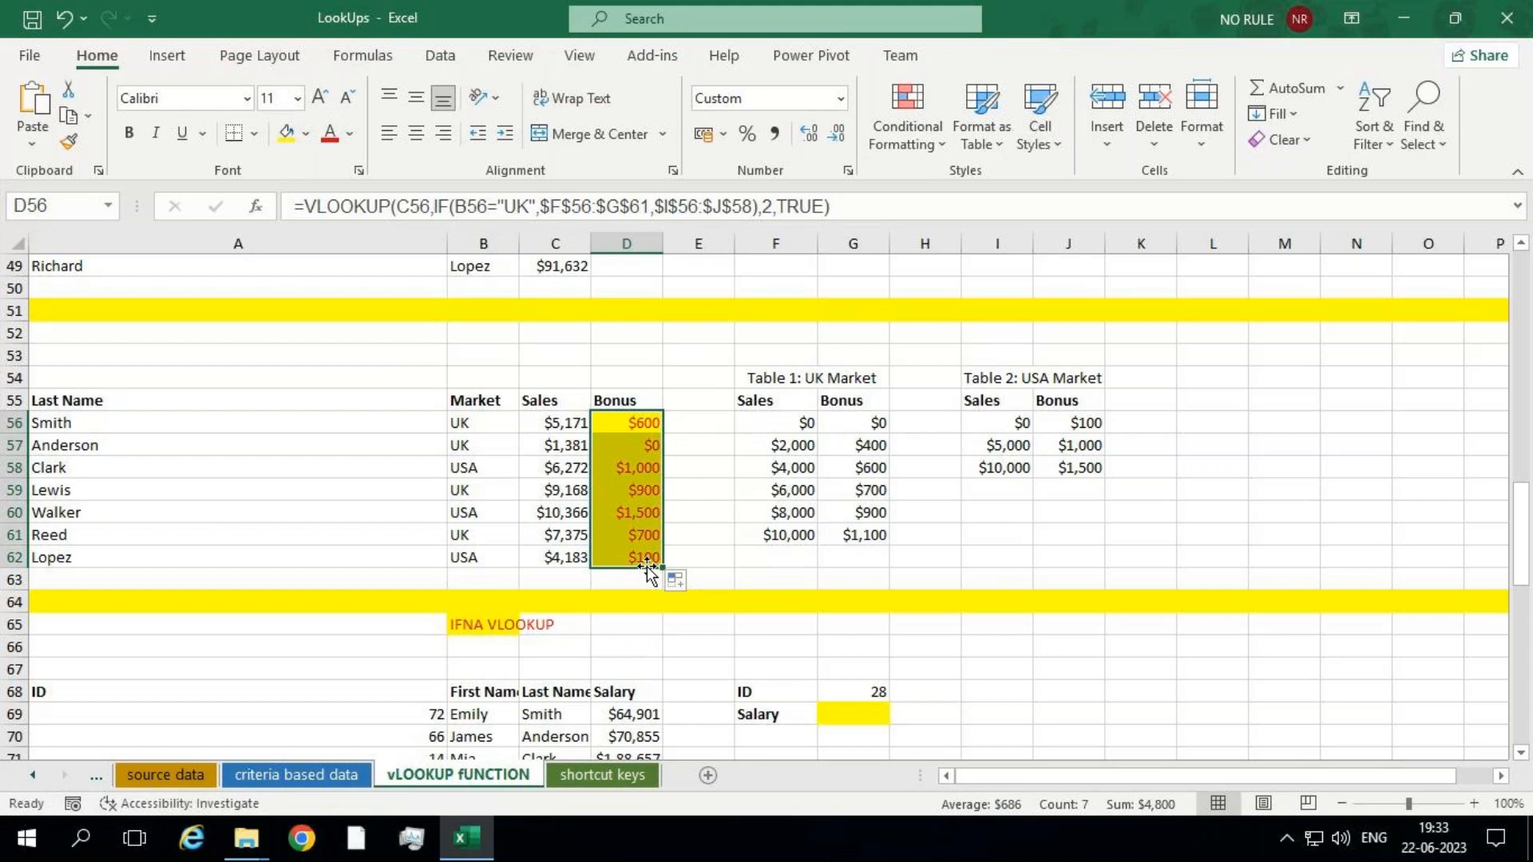
# Start an XLOOKUP in salary cell G69 that looks up G68 in A69:A75 and returns from D69:D75.
pyautogui.scroll(-5, 643, 575)
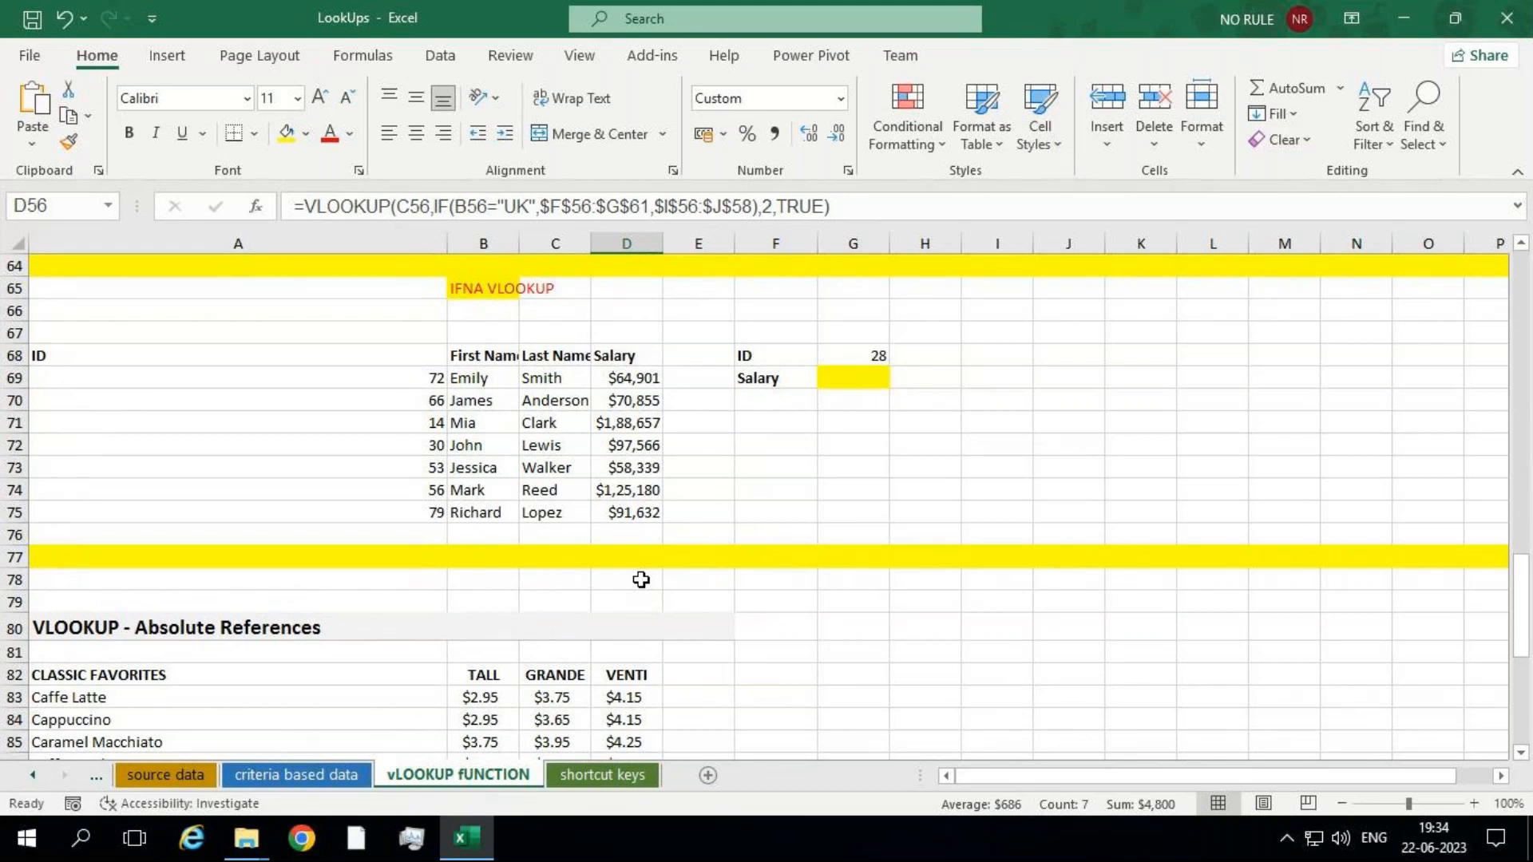
pyautogui.scroll(3, 650, 487)
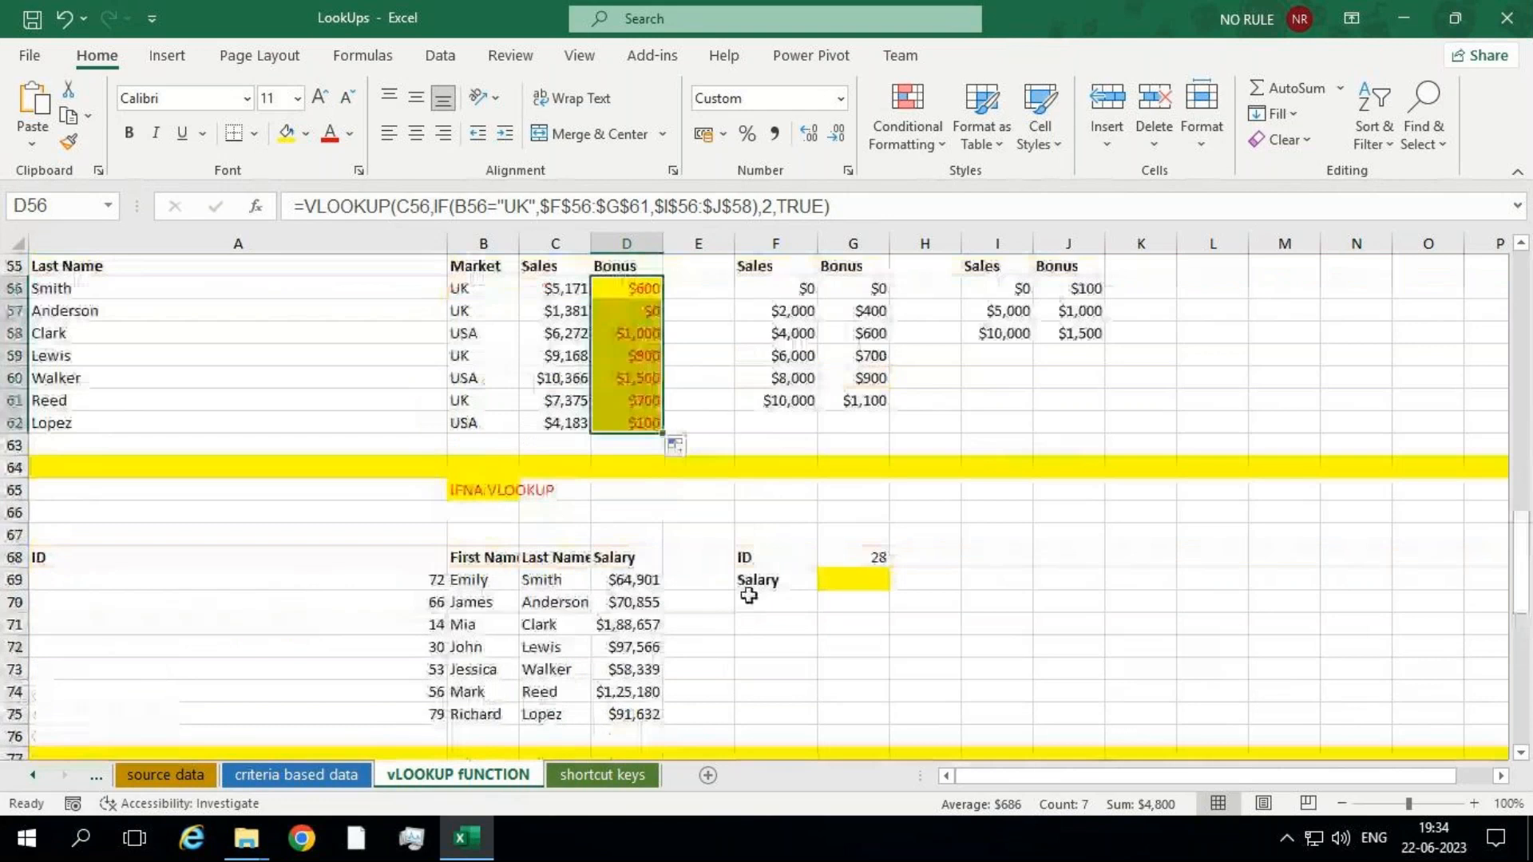
pyautogui.click(837, 575)
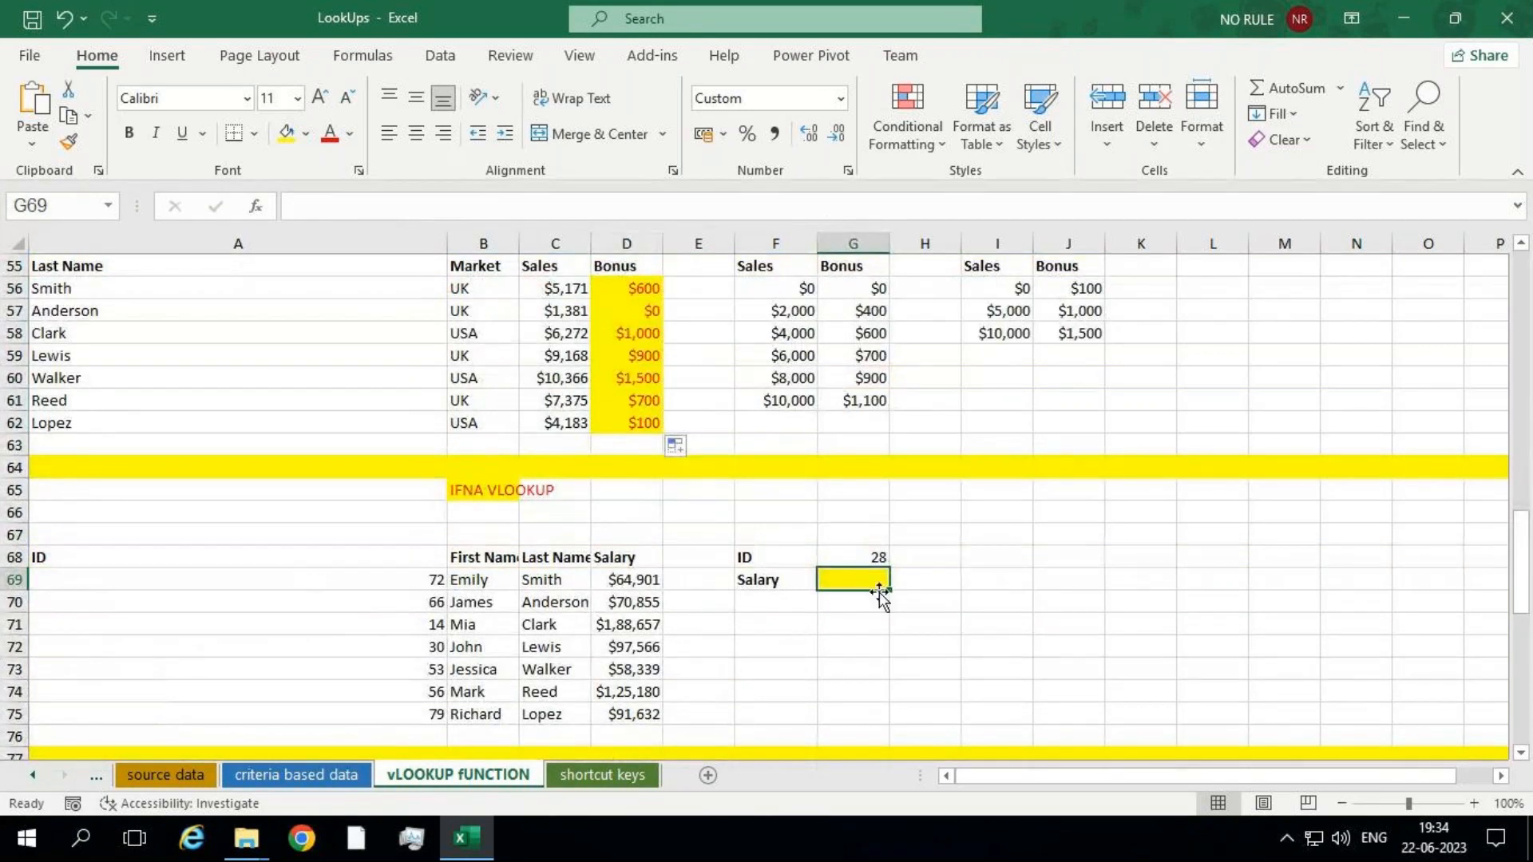
pyautogui.write('=xlo')
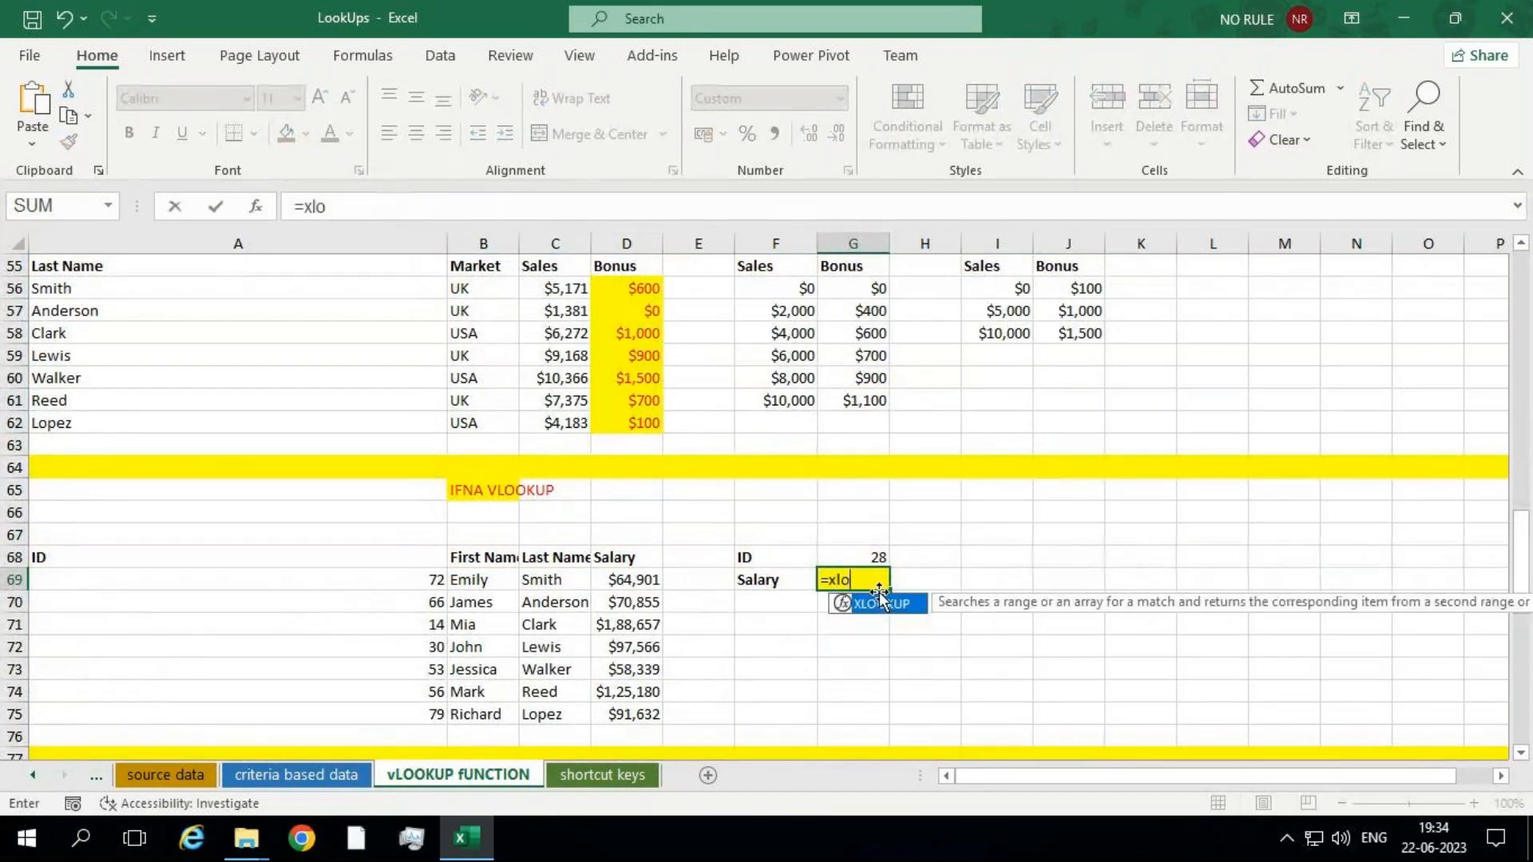
pyautogui.press('Tab')
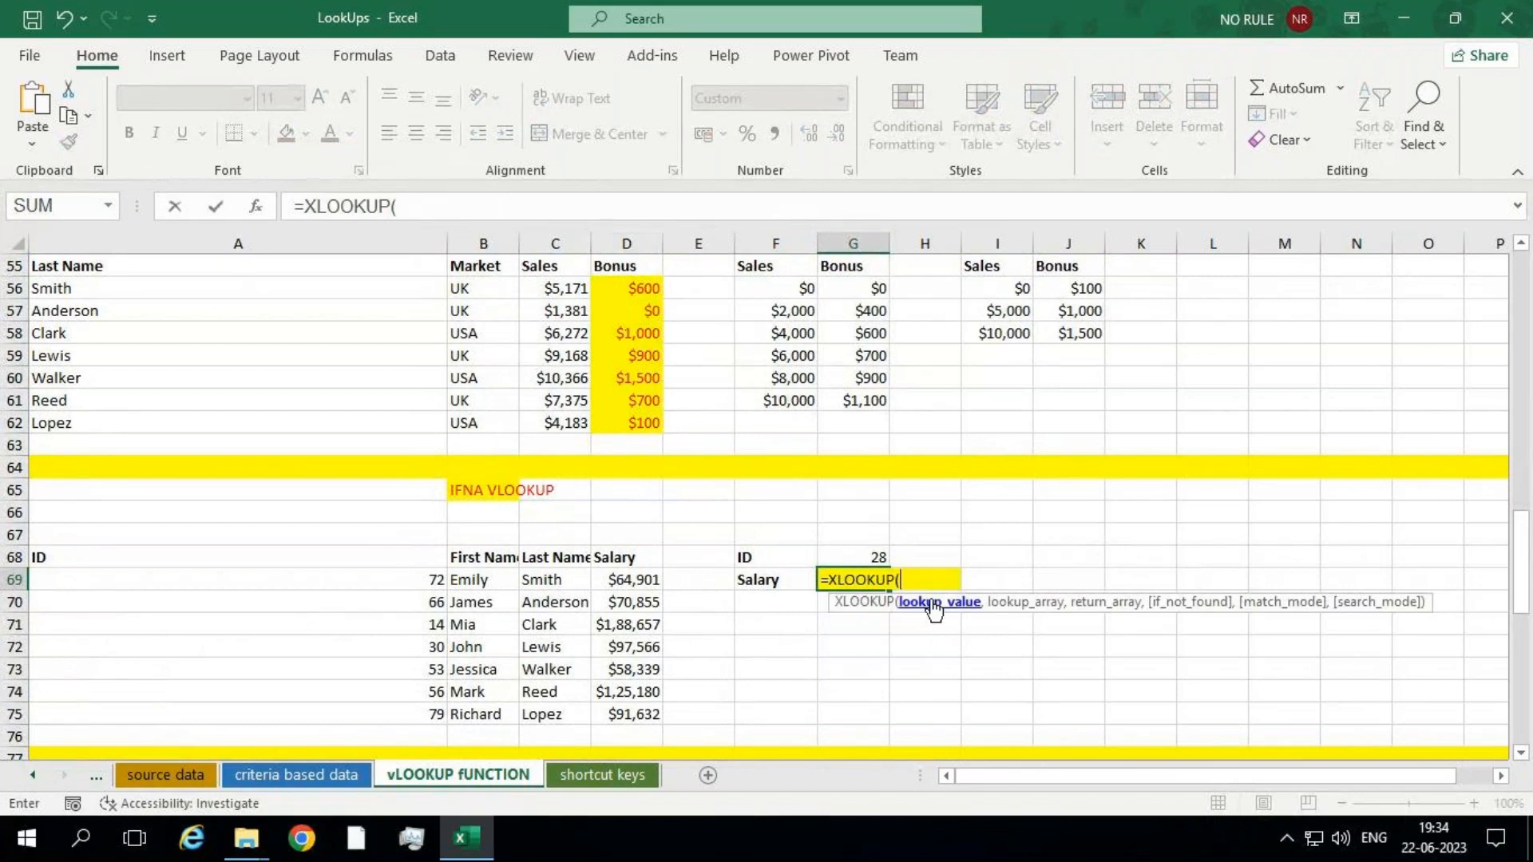
pyautogui.click(820, 563)
pyautogui.write(',')
pyautogui.moveTo(341, 582); pyautogui.dragTo(358, 719)
pyautogui.write(',')
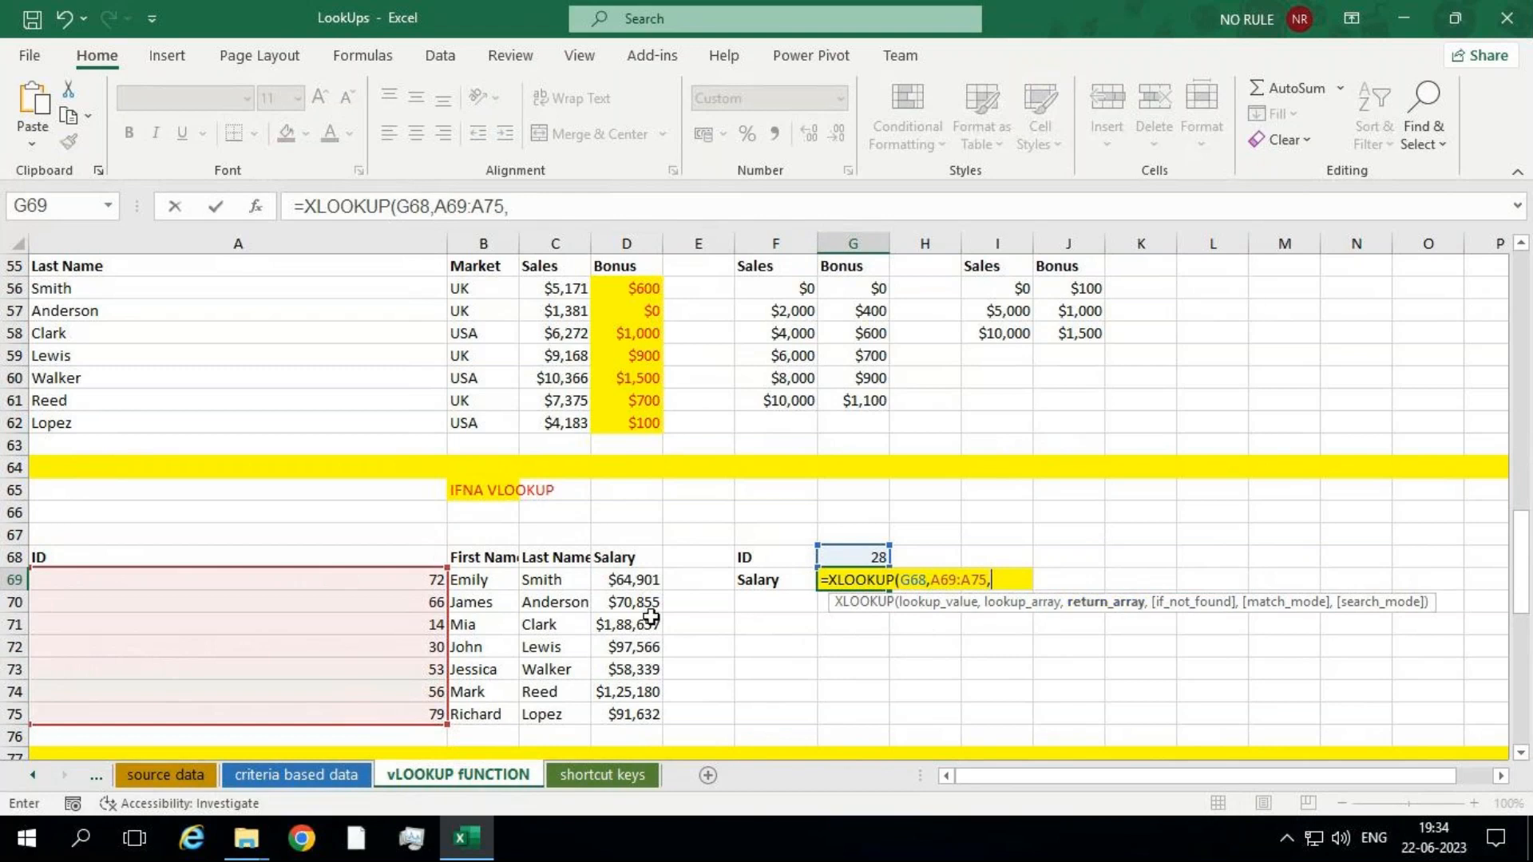
pyautogui.moveTo(639, 584); pyautogui.dragTo(640, 716)
pyautogui.write(',')
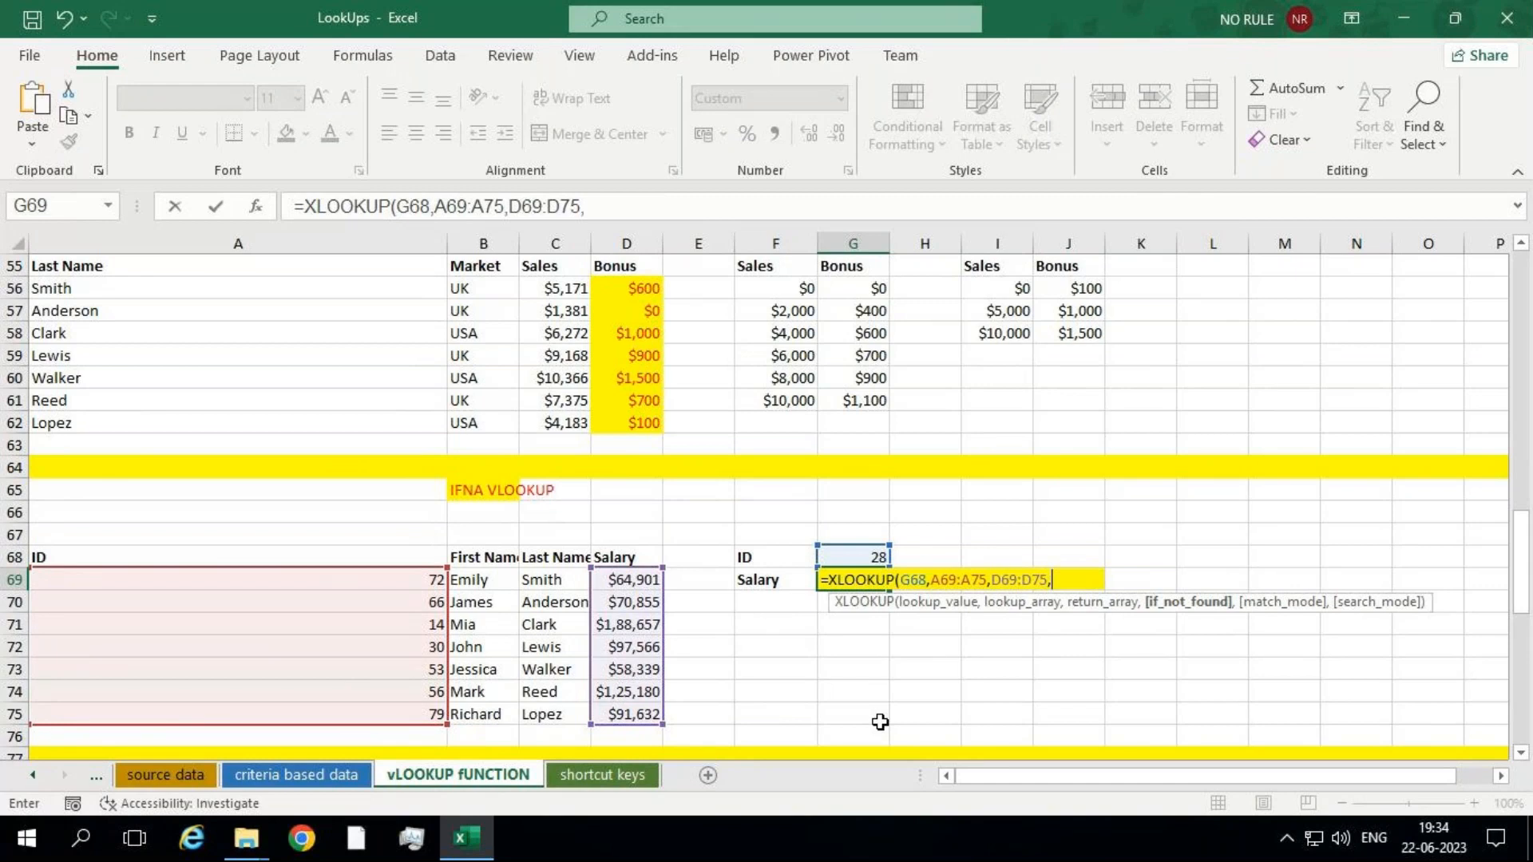
# Finish the G69 formula with "invalid id" as the not-found text and match mode 0 for an exact match.
pyautogui.write('"n')
pyautogui.press('BackSpace')
pyautogui.write('invalid i')
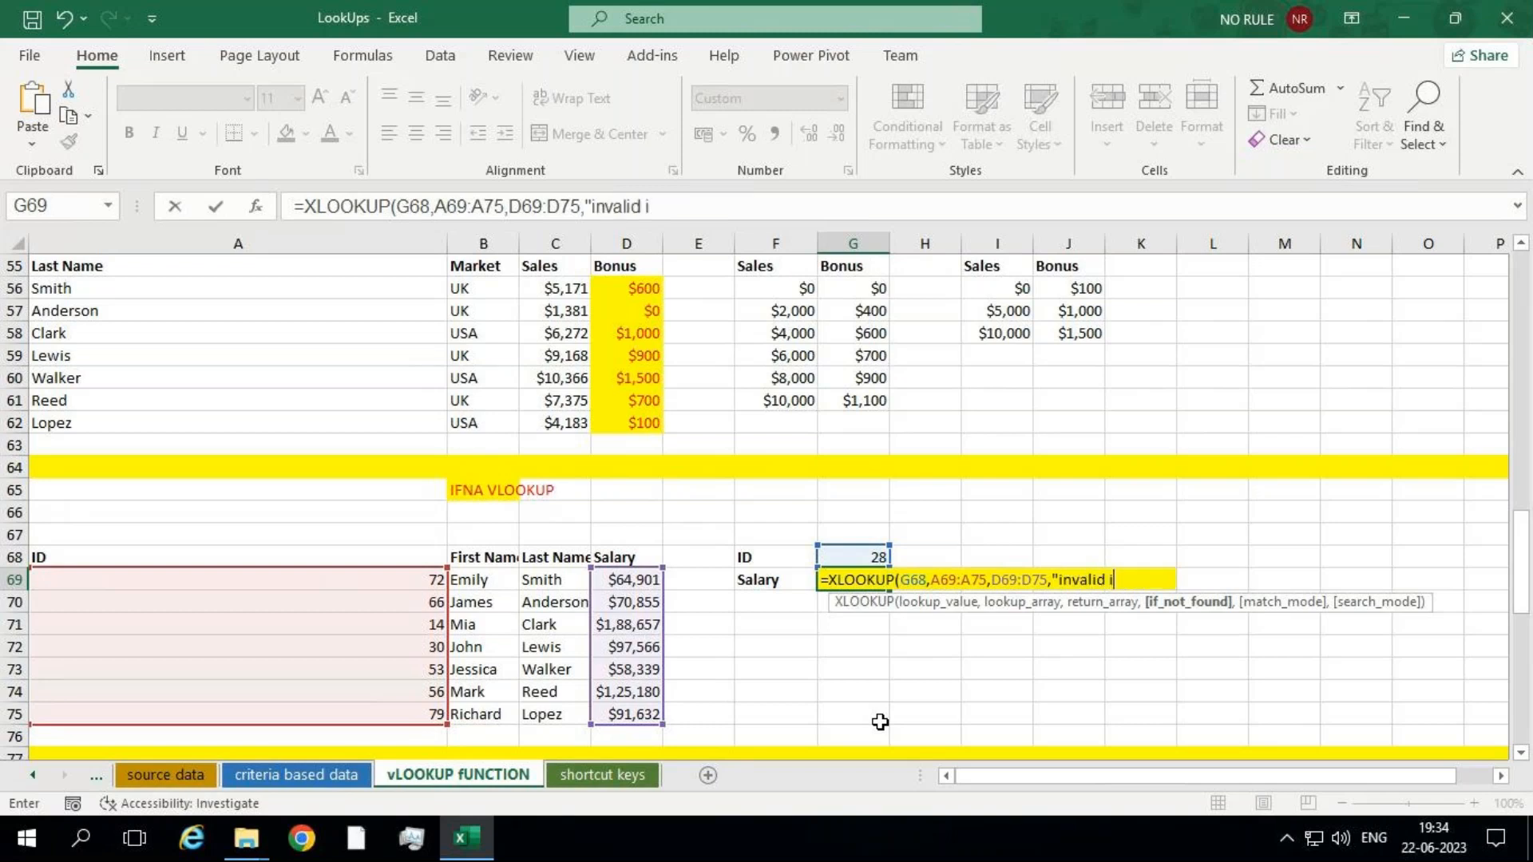
pyautogui.write('d",')
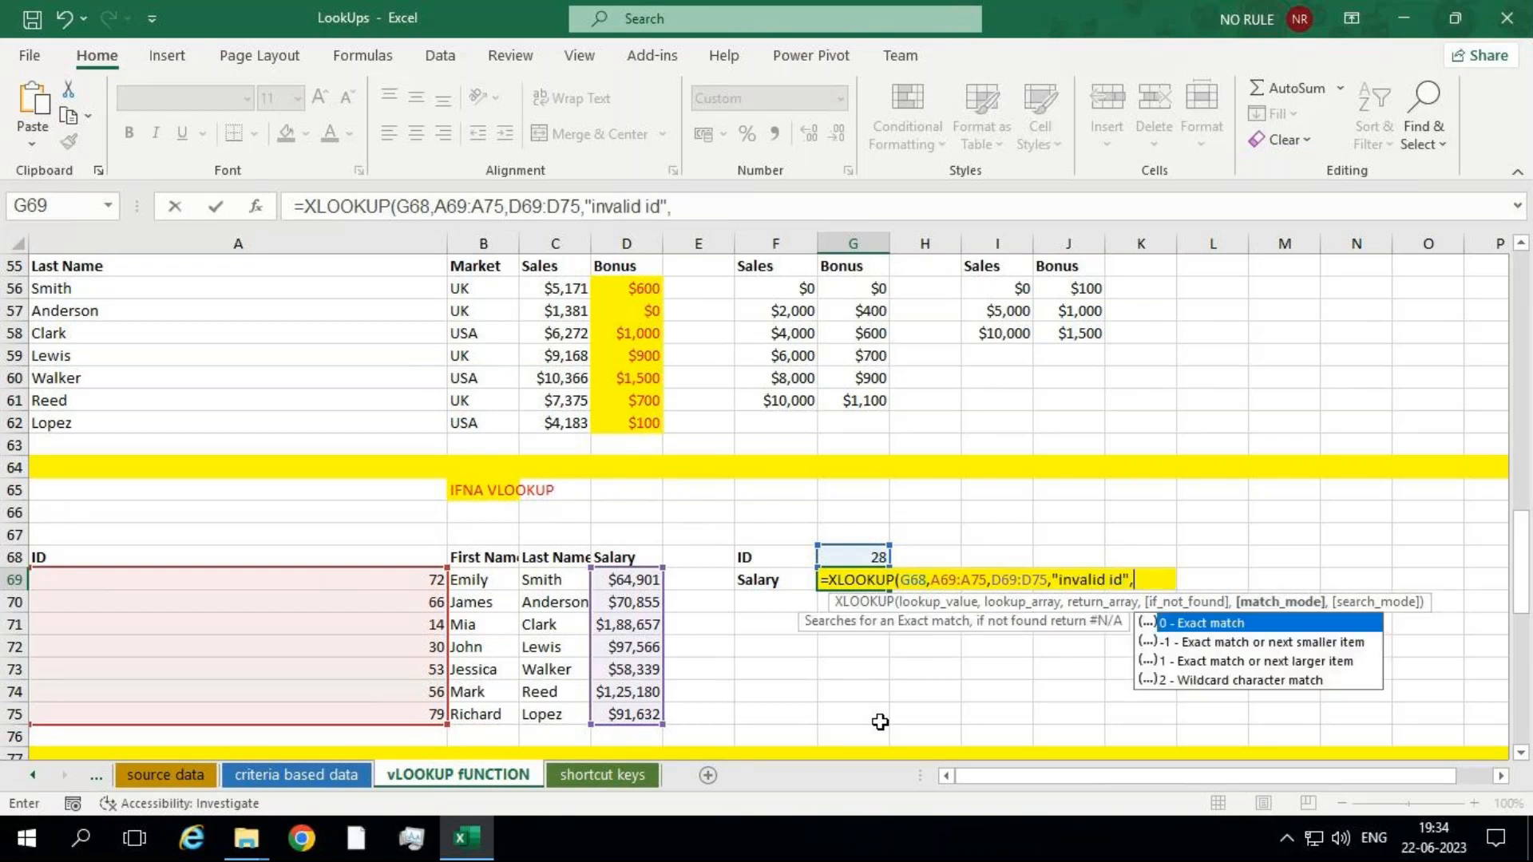
pyautogui.write('0')
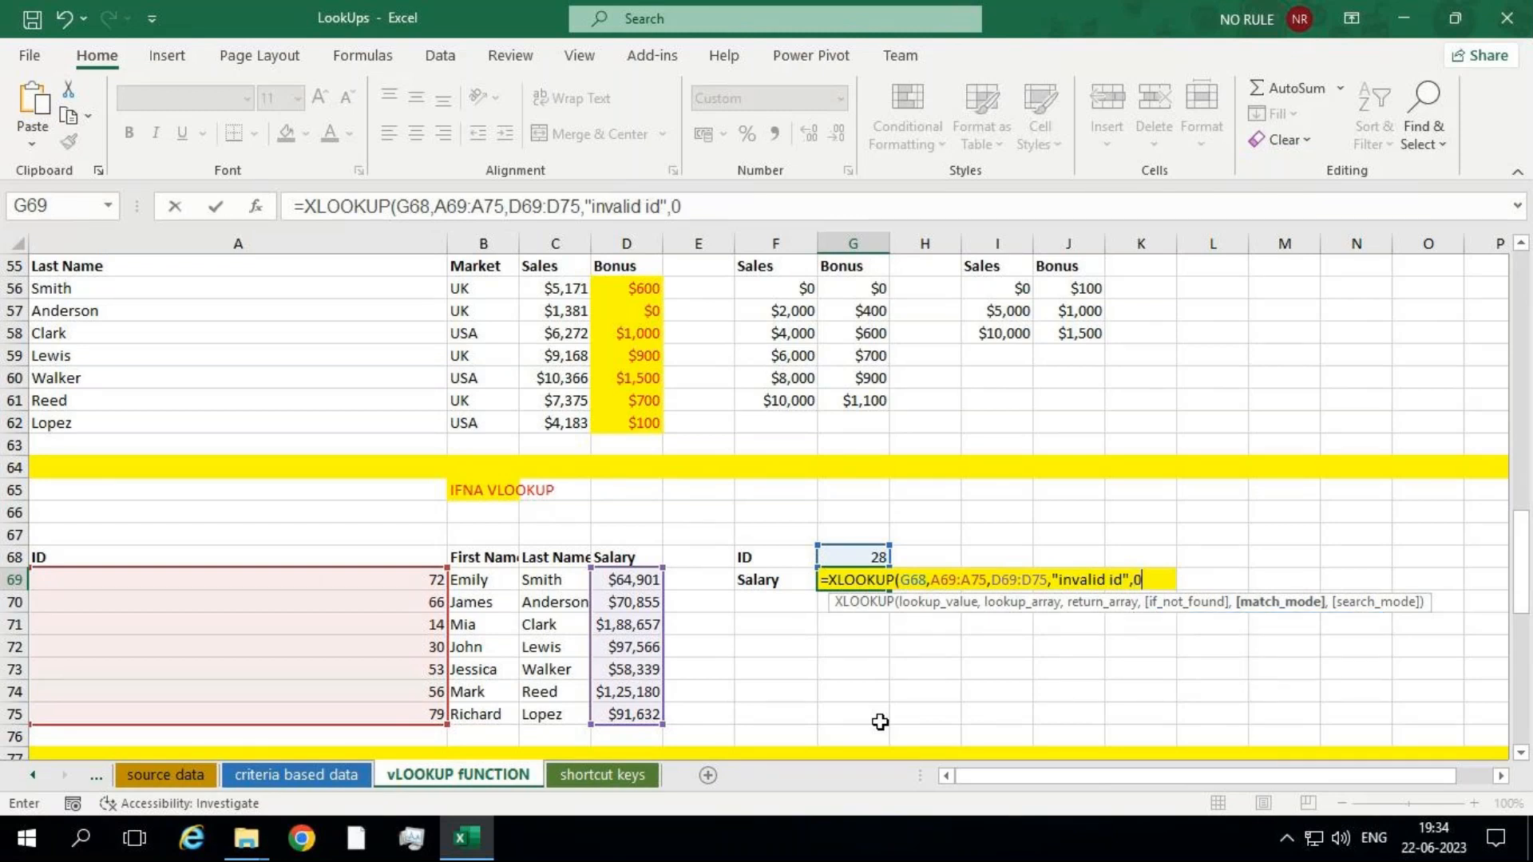
pyautogui.write(')')
pyautogui.press('Return')
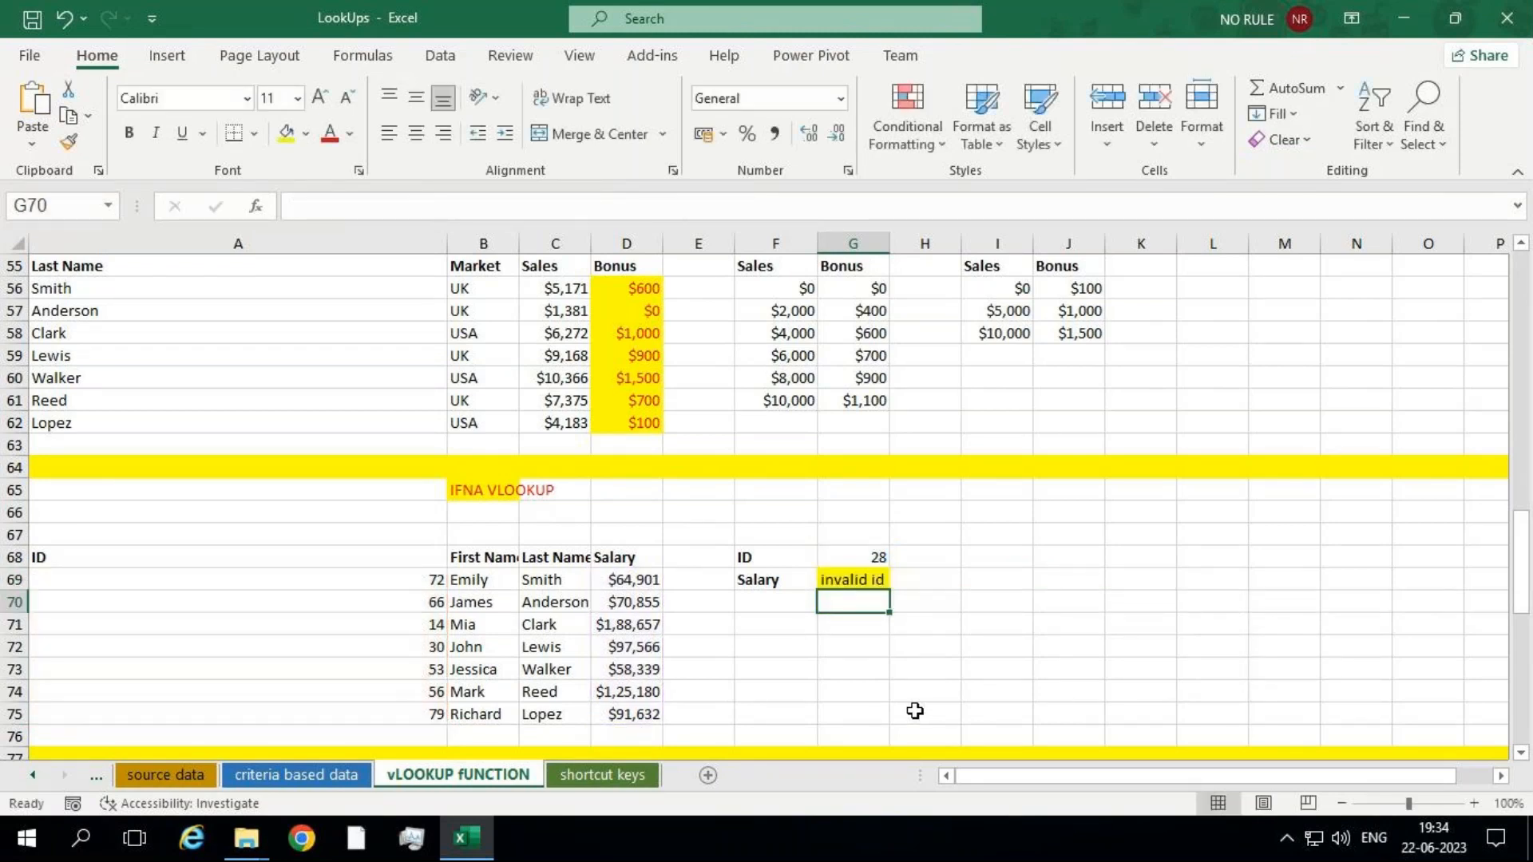
# Check the ID in G68 against the ID list in A69:A75.
pyautogui.press('Up')
pyautogui.press('Up')
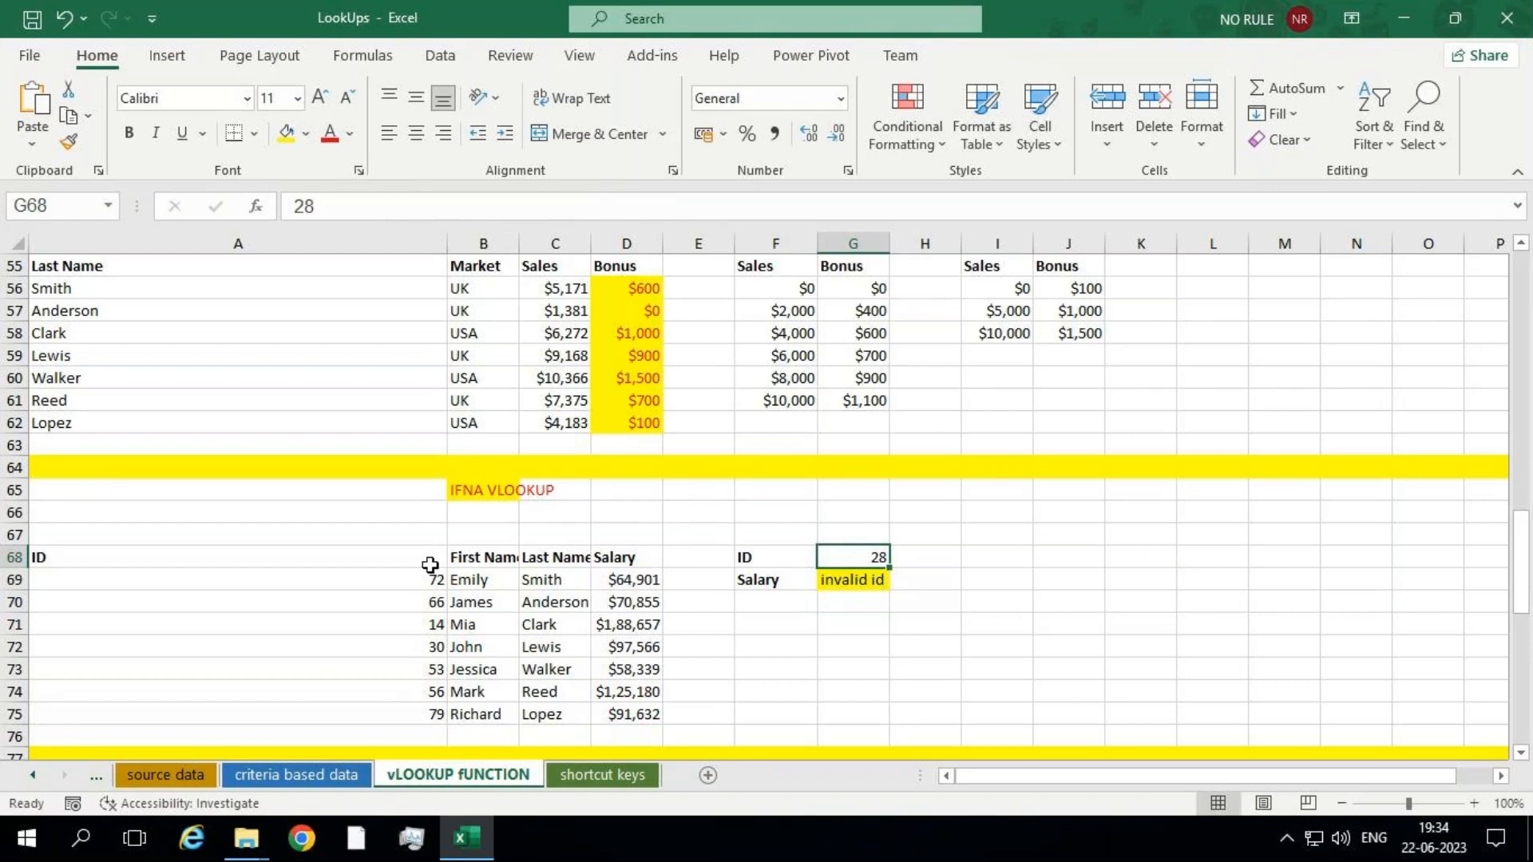
pyautogui.moveTo(430, 576); pyautogui.dragTo(395, 709)
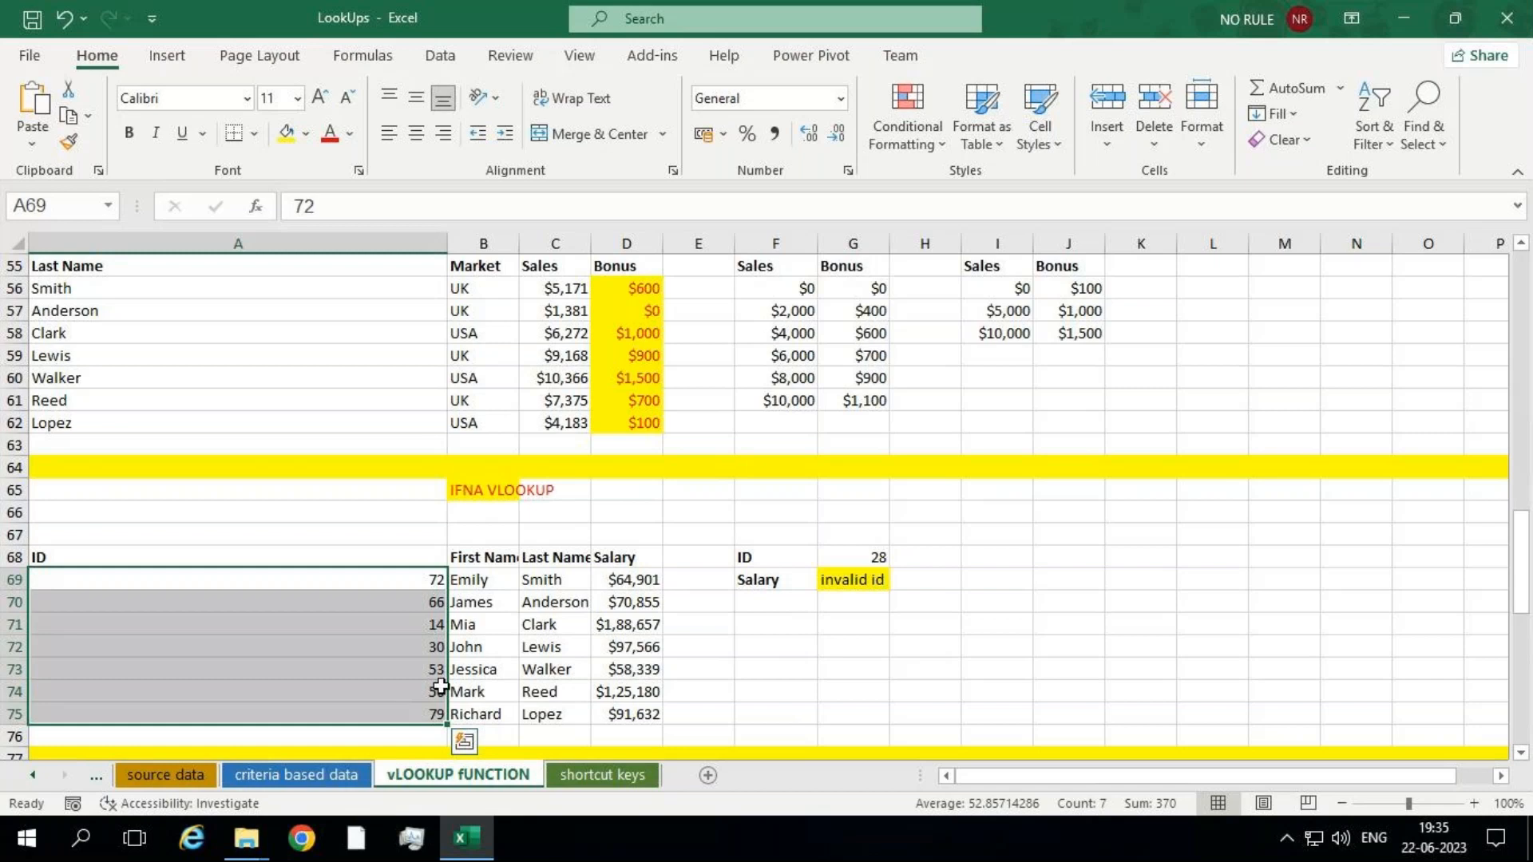
# Close the LookUps workbook without saving and close the File Explorer window.
pyautogui.hotkey('alt', 'F4')
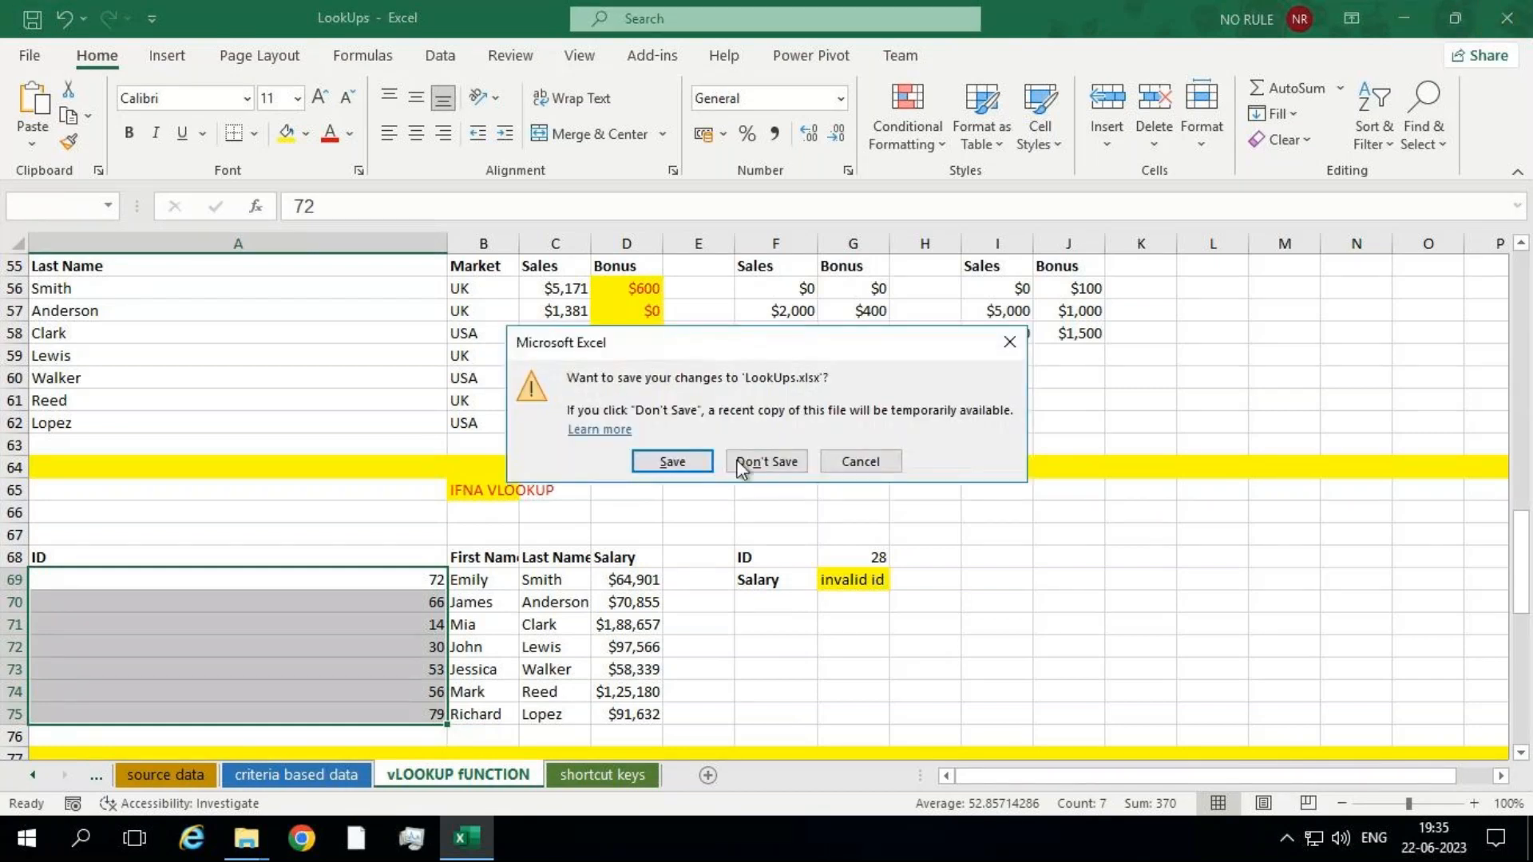
pyautogui.click(768, 461)
pyautogui.click(1170, 122)
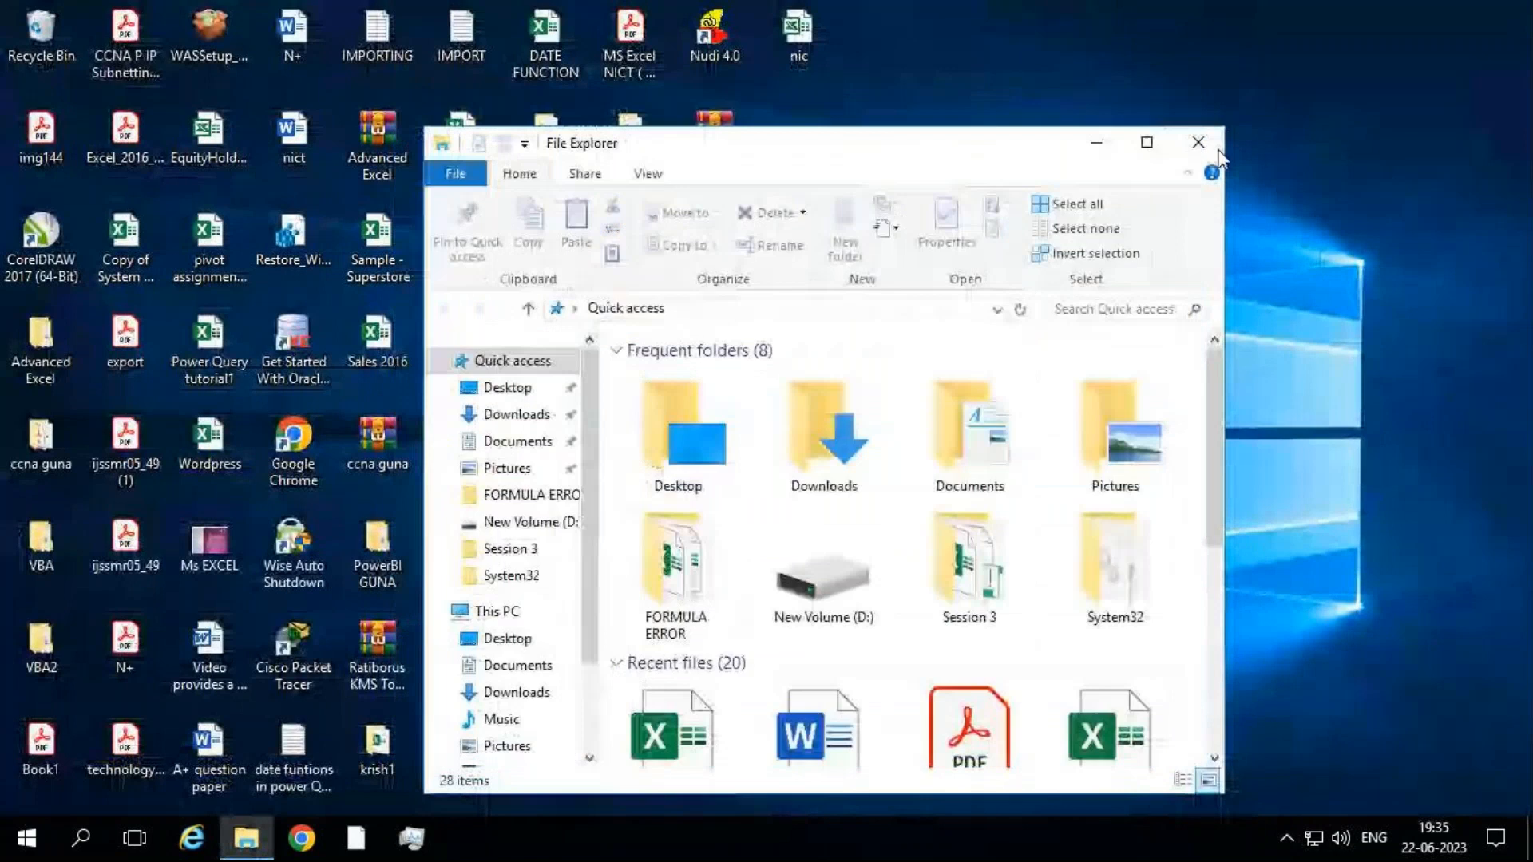
pyautogui.click(1217, 152)
pyautogui.rightClick(869, 3)
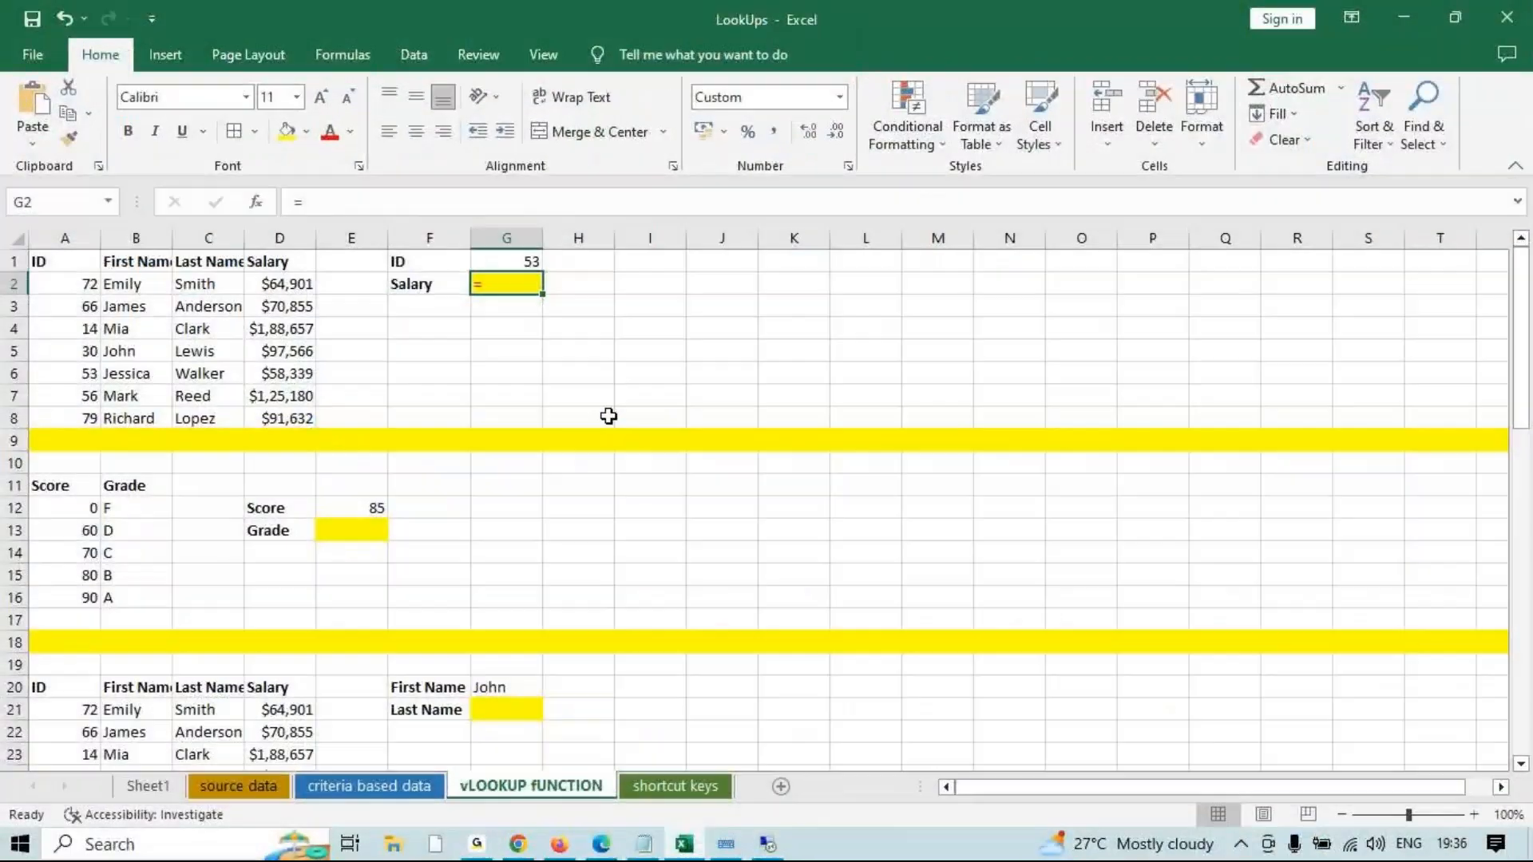
# Clear the equals sign from G2 in the other LookUps workbook and close it without saving.
pyautogui.press('BackSpace')
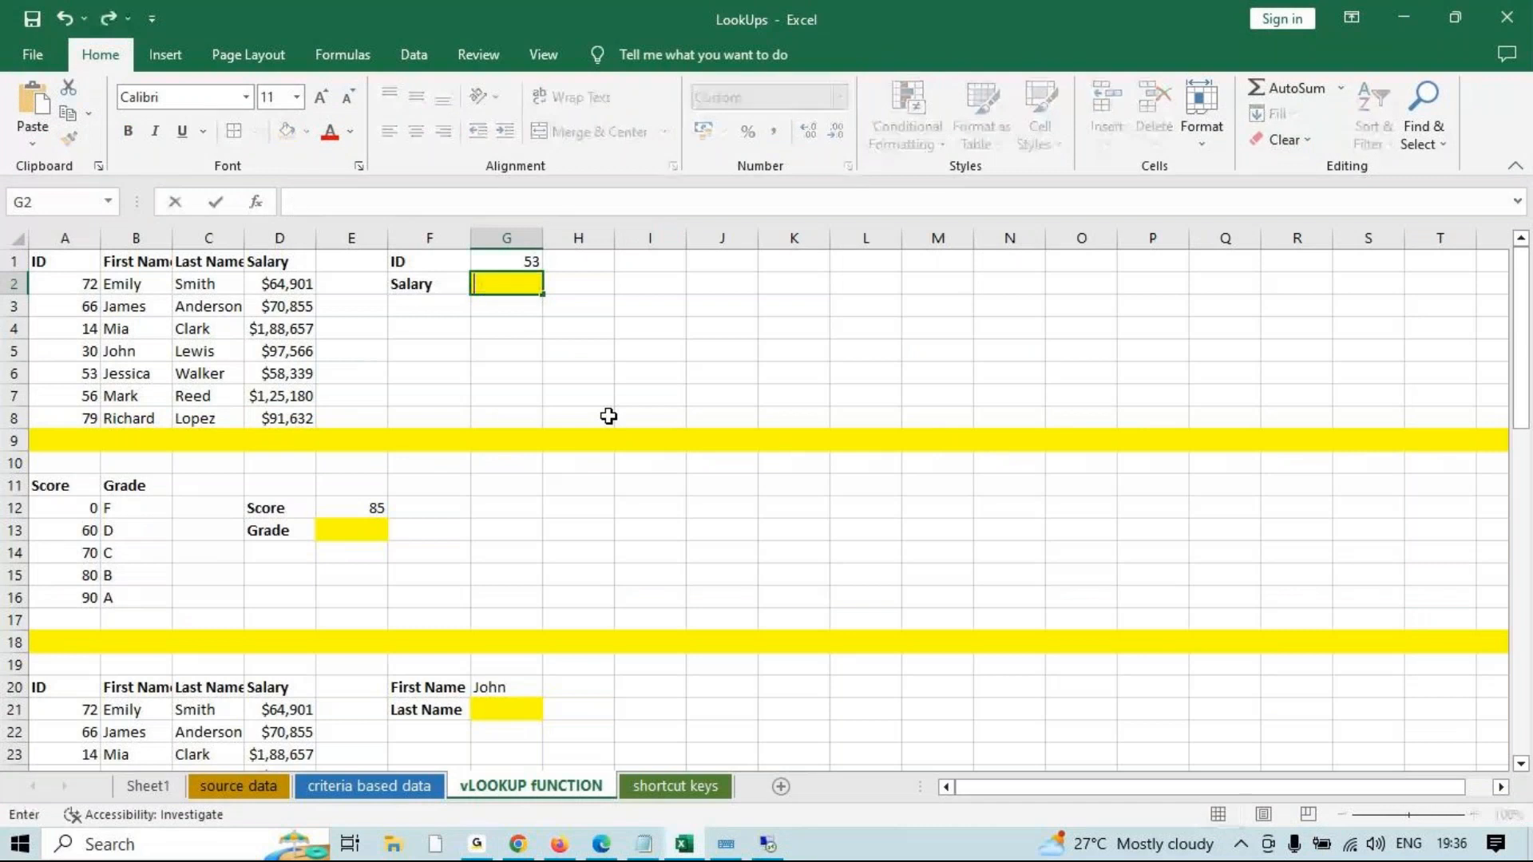
pyautogui.click(652, 375)
pyautogui.click(1506, 17)
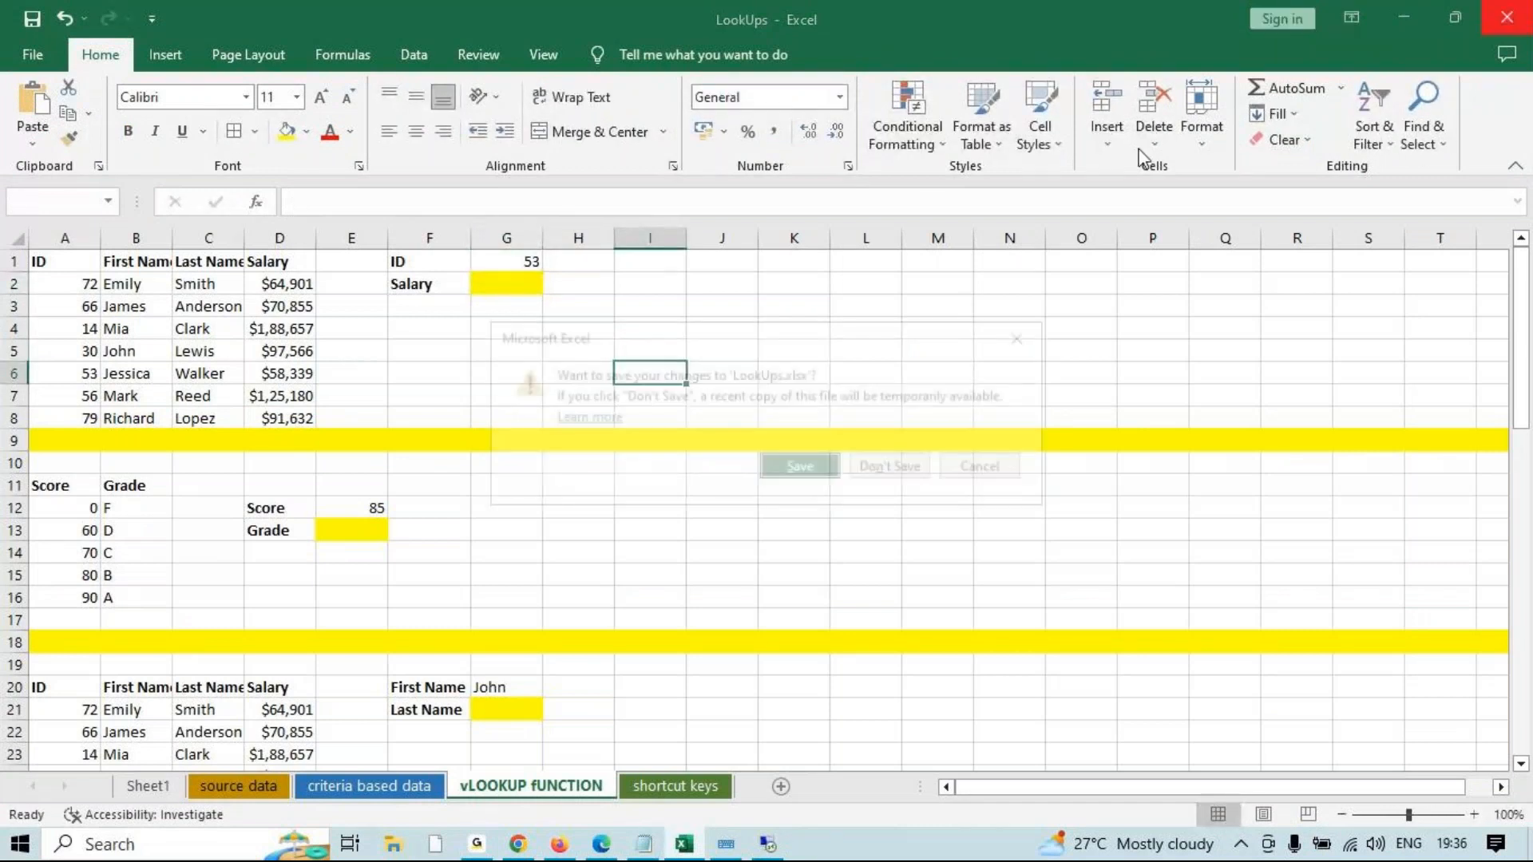
pyautogui.click(873, 466)
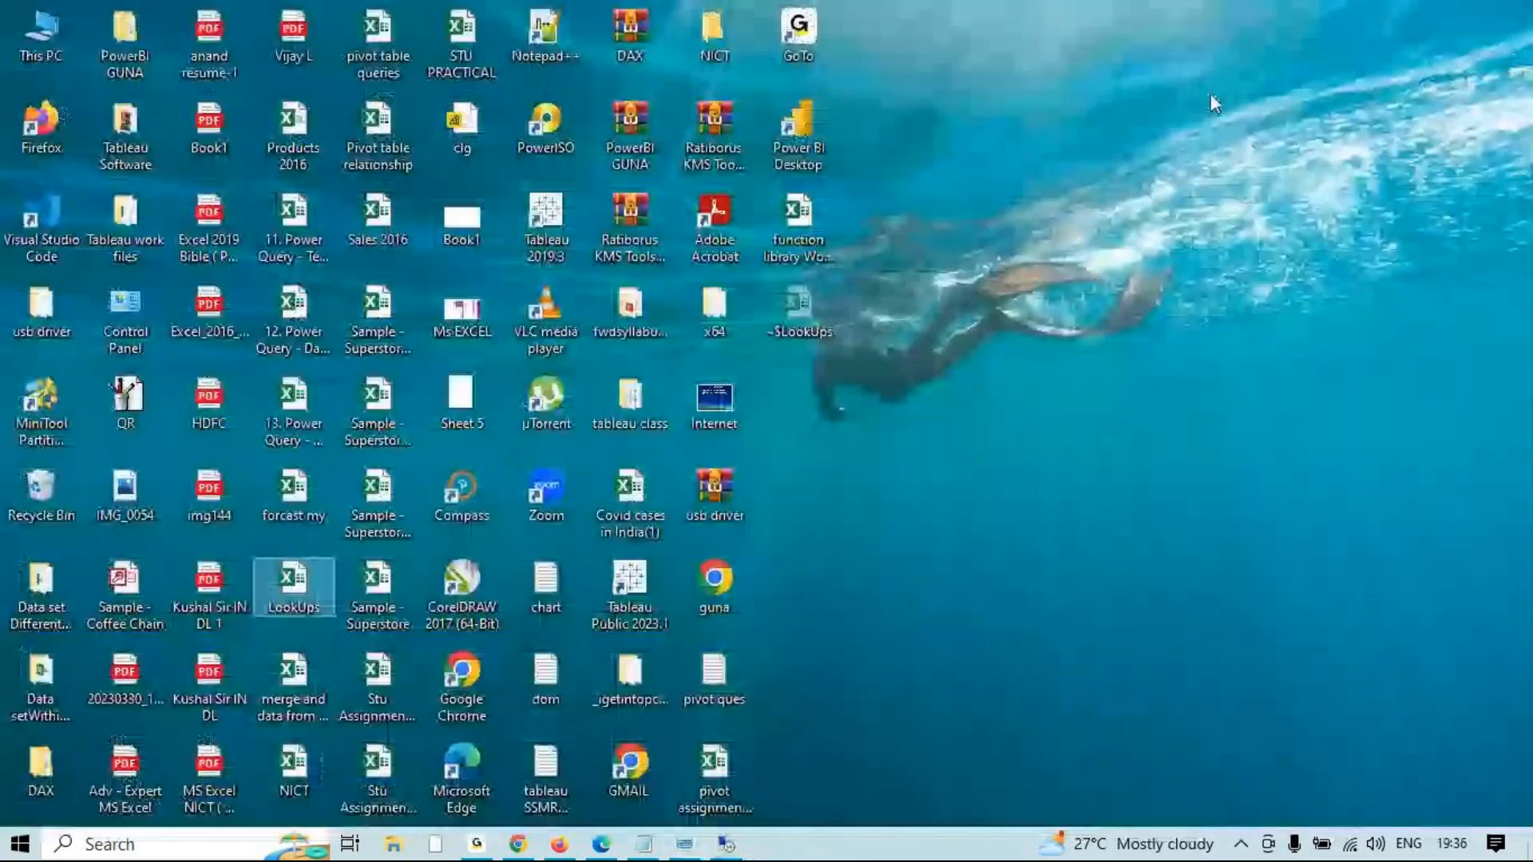
# Refresh the desktop, then launch Excel with a blank workbook.
pyautogui.click(1116, 230)
pyautogui.press('F5')
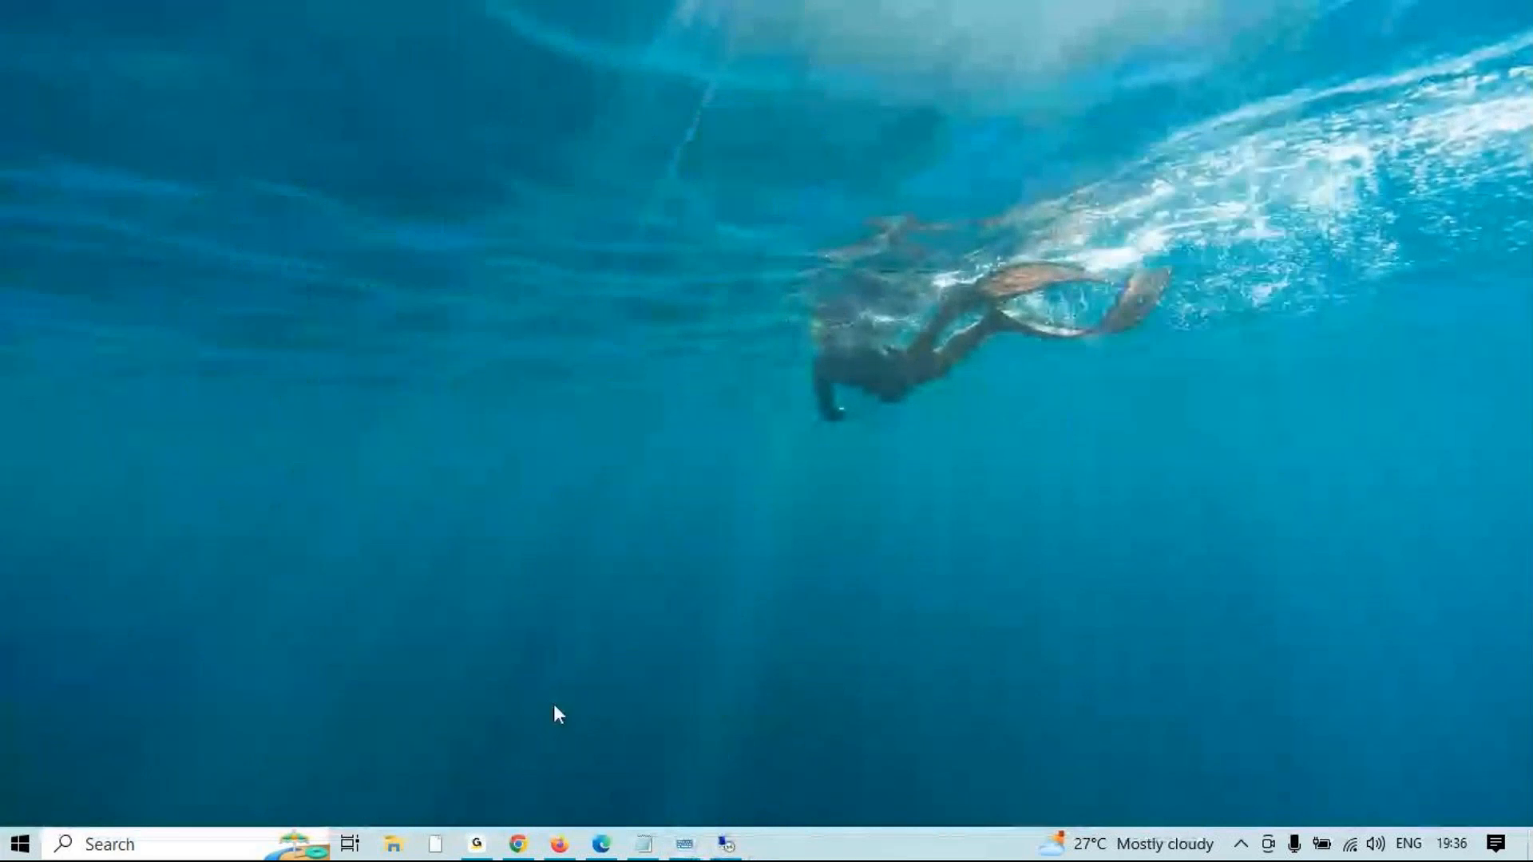
pyautogui.press('super+r')
pyautogui.write('exce')
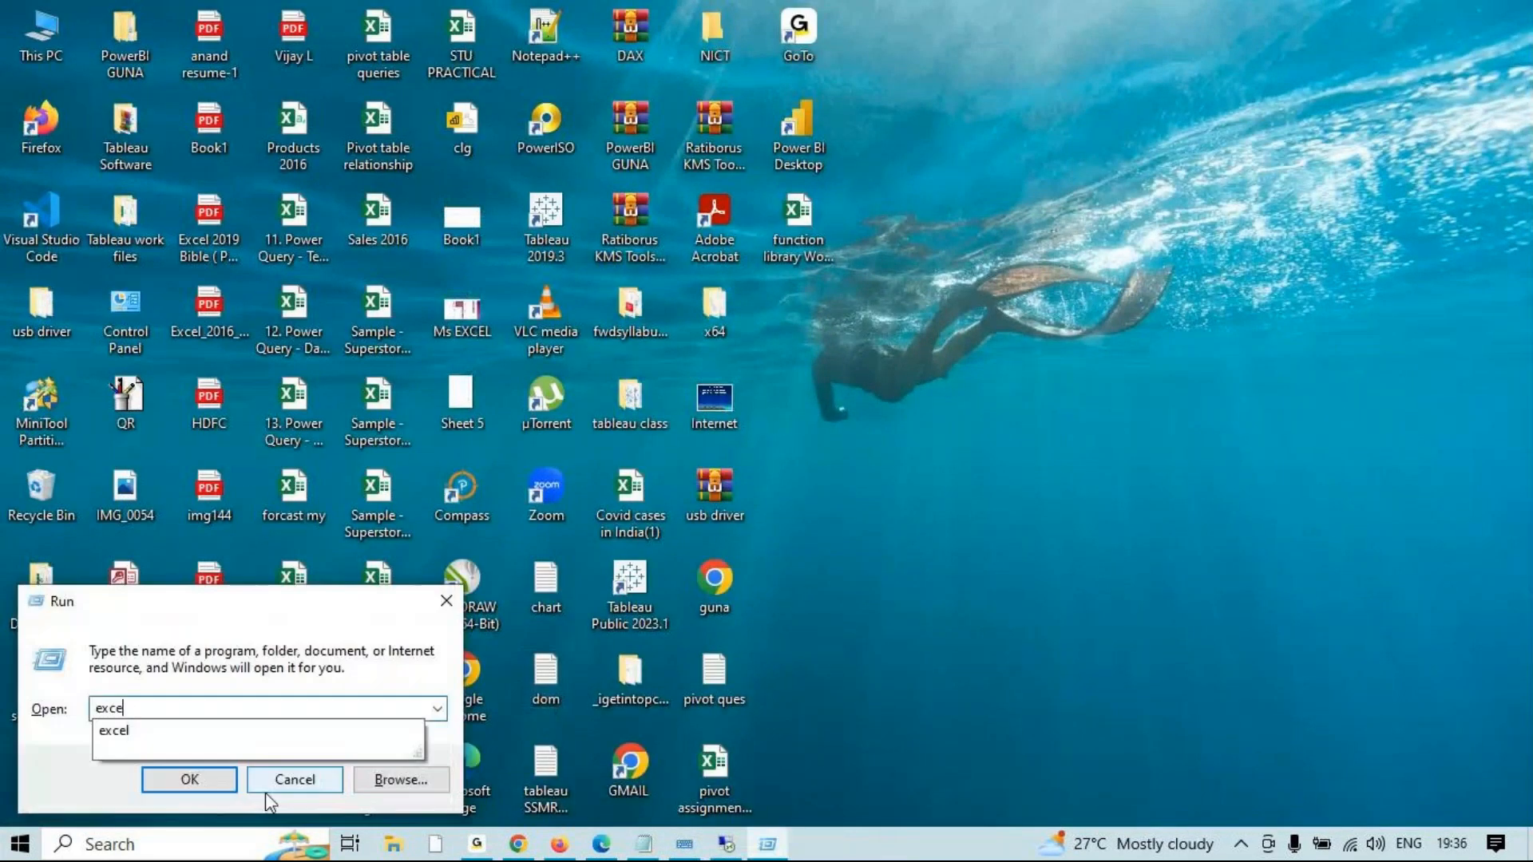
pyautogui.press('Return')
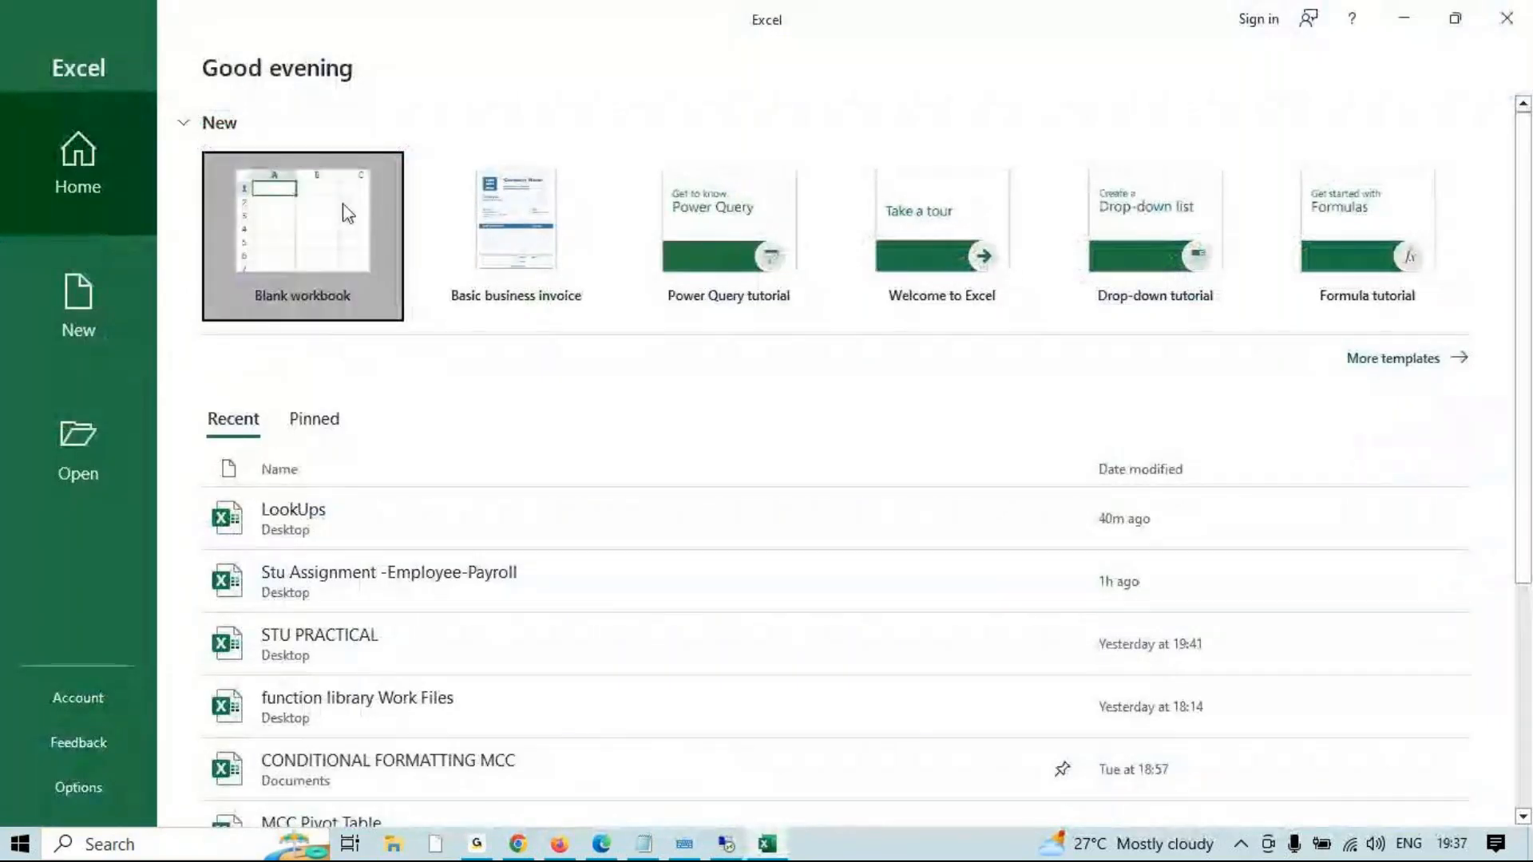
pyautogui.click(341, 206)
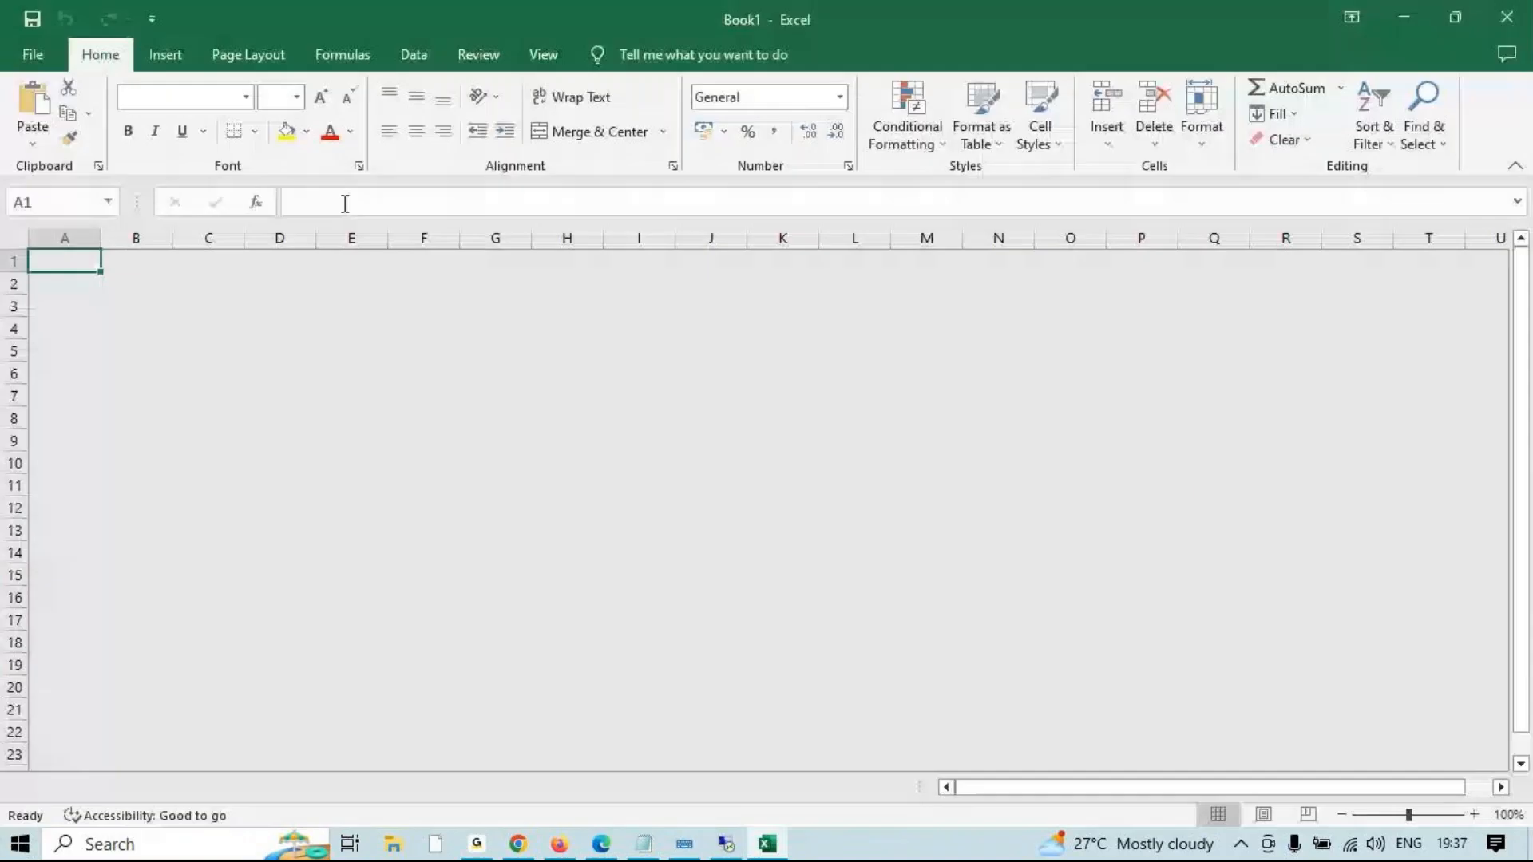
# Display the Function Library commands in the blank workbook and select cell J15.
pyautogui.click(344, 203)
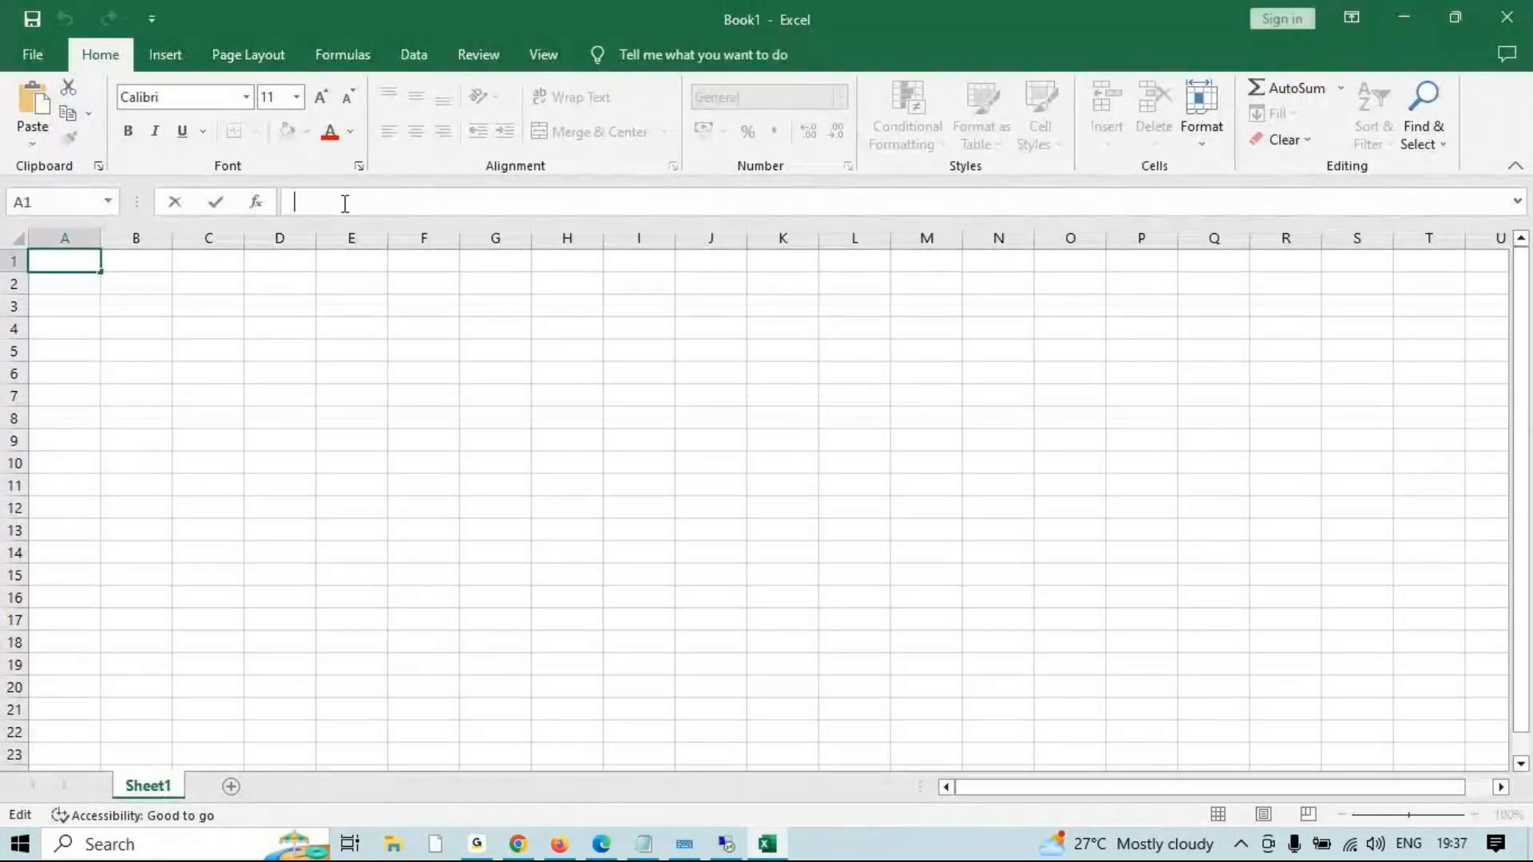
pyautogui.click(407, 411)
pyautogui.click(335, 52)
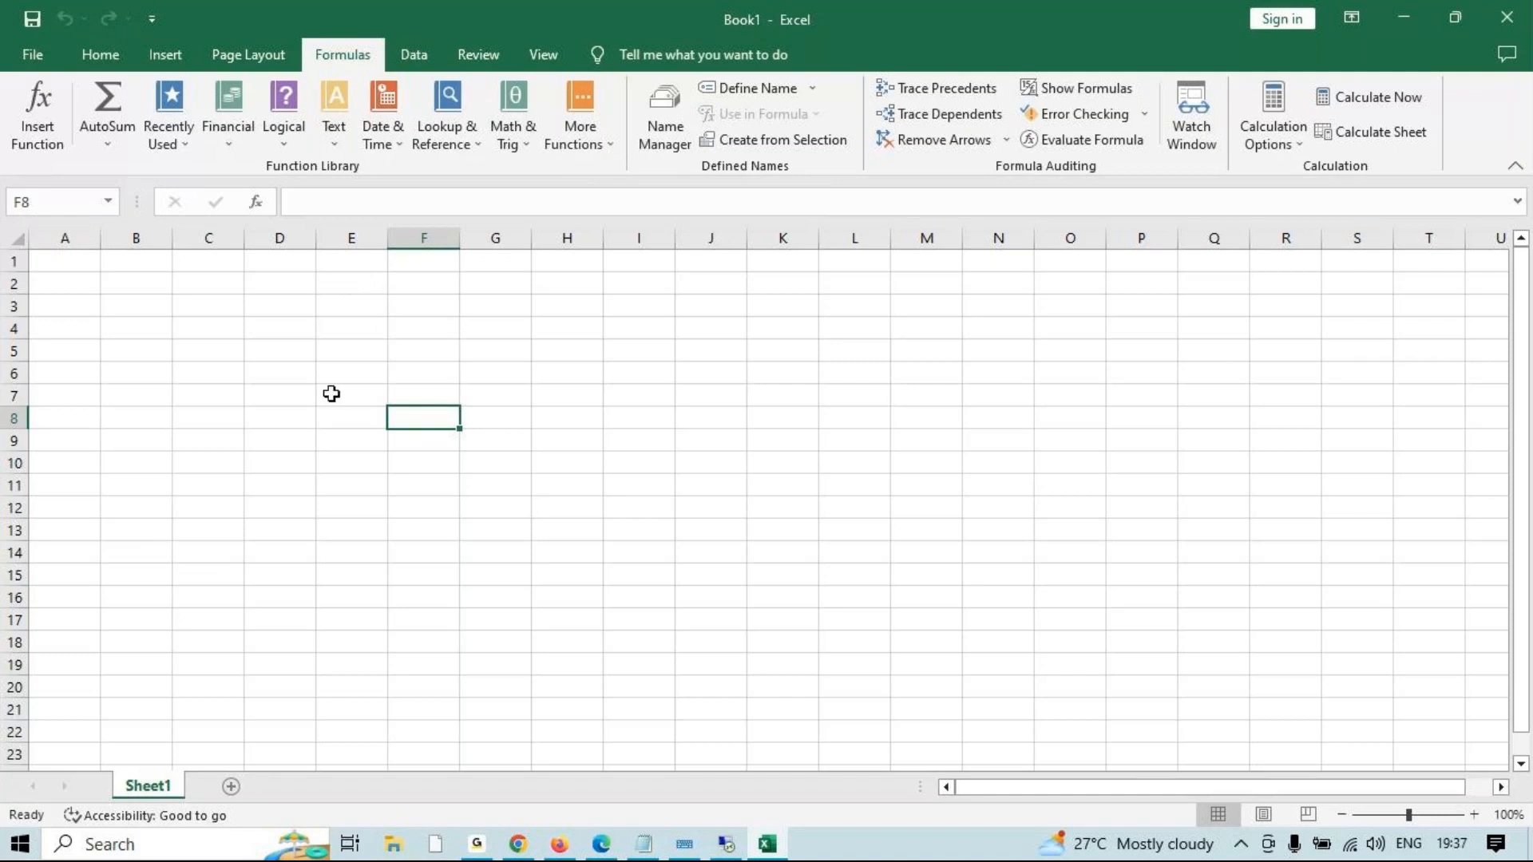
pyautogui.click(686, 567)
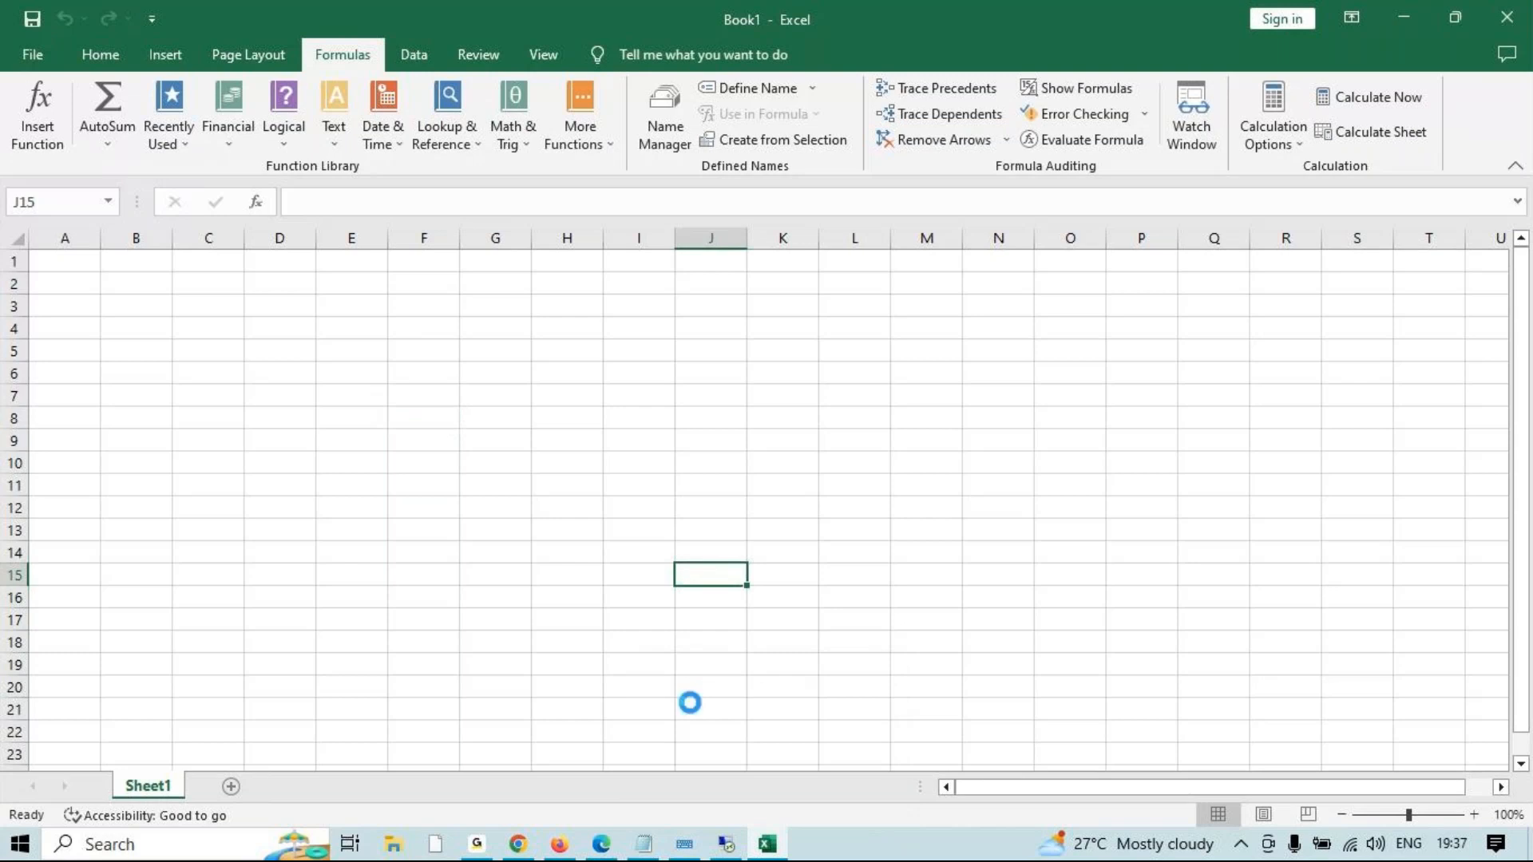
# Open the STU PRACTICAL workbook and copy the phone sales data A1:E16 from Sheet3.
pyautogui.hotkey('ctrl', 'o')
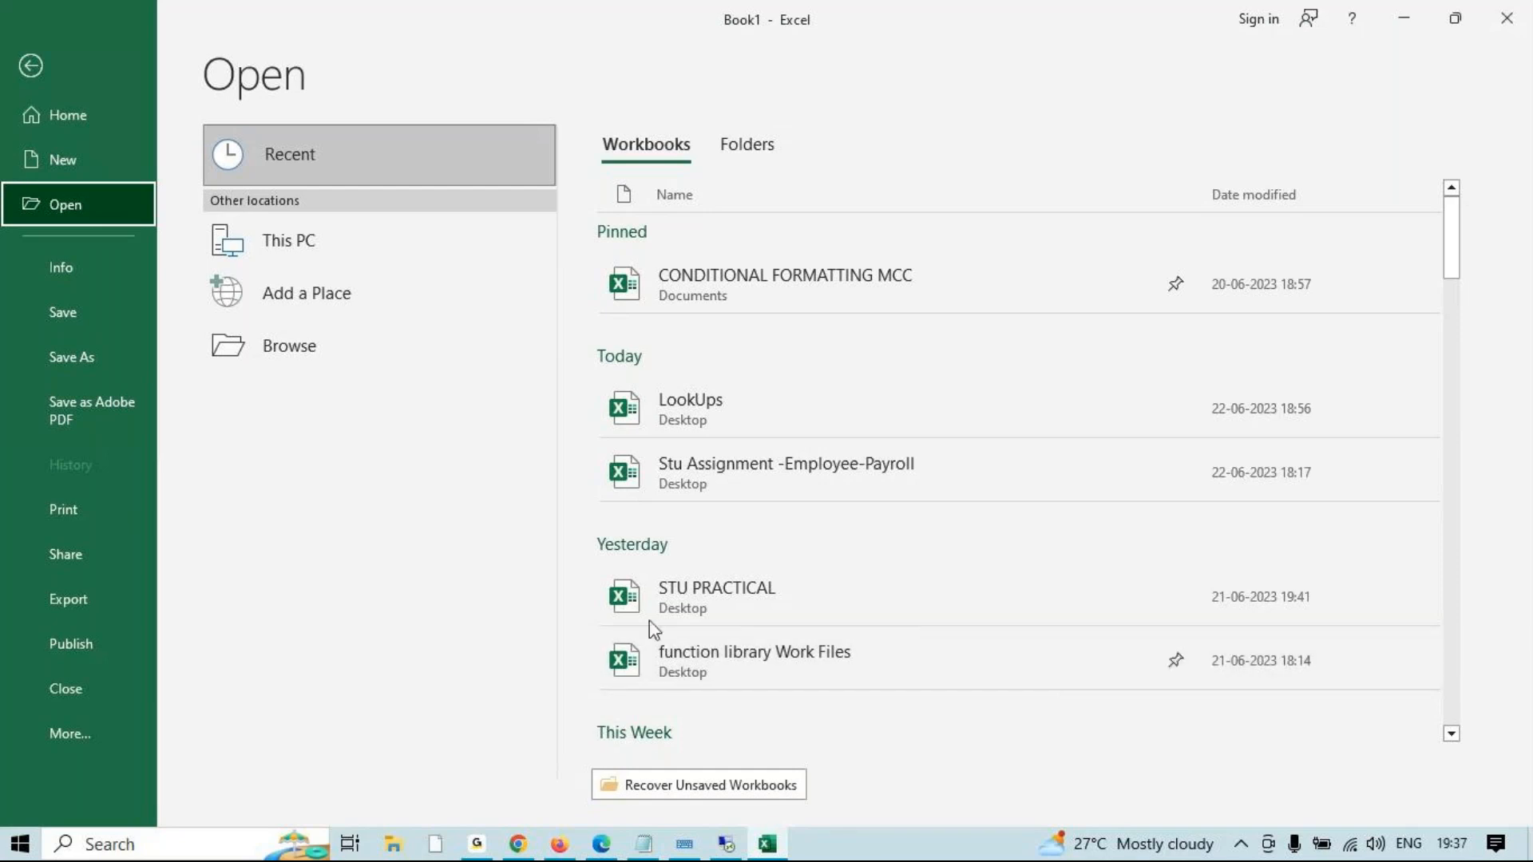
pyautogui.click(823, 583)
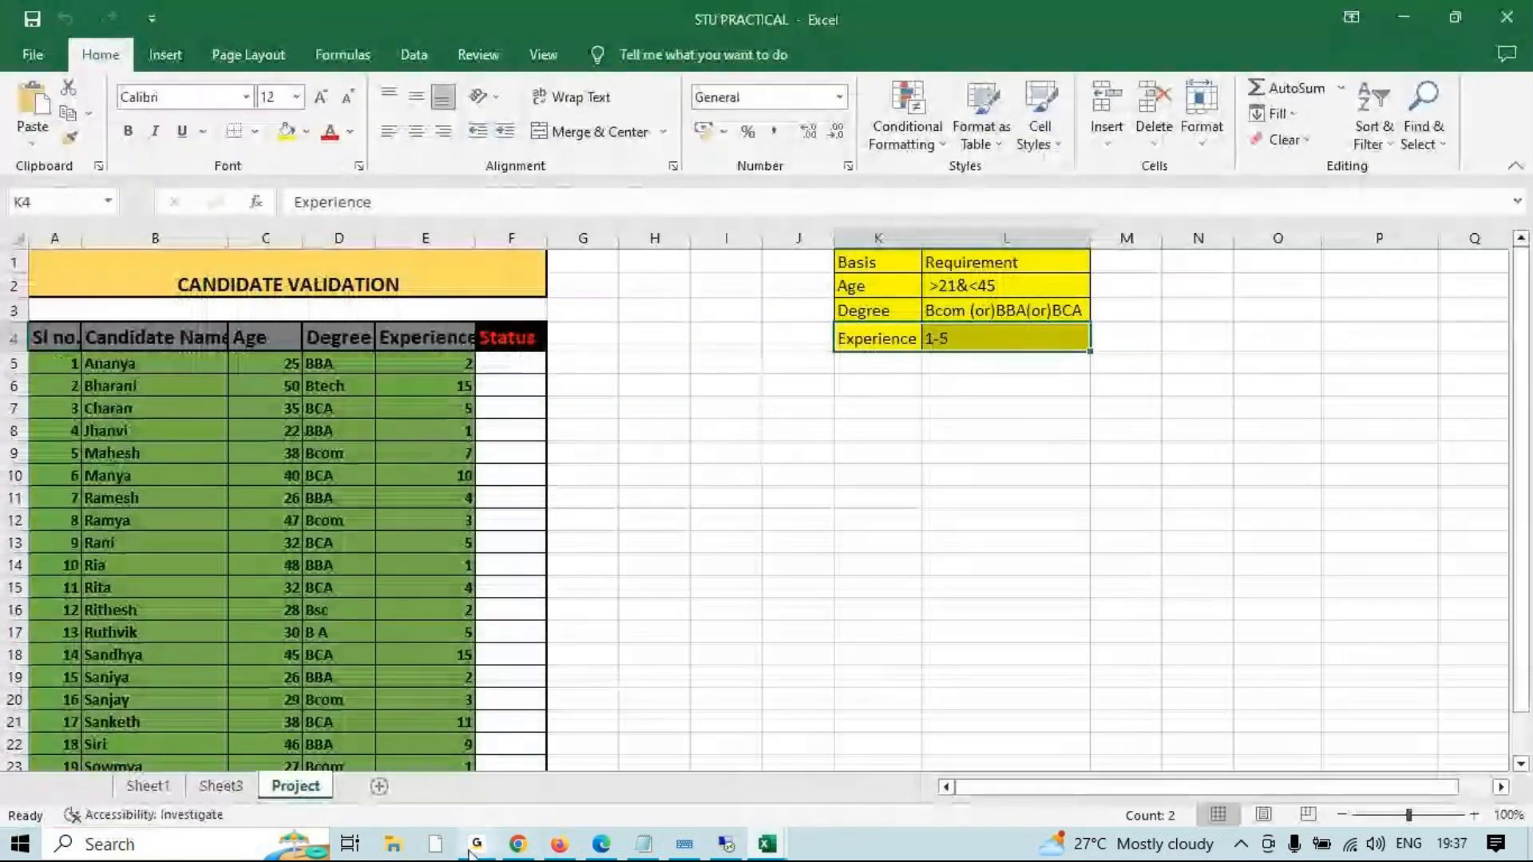
pyautogui.click(222, 787)
pyautogui.moveTo(458, 643); pyautogui.dragTo(6, 249)
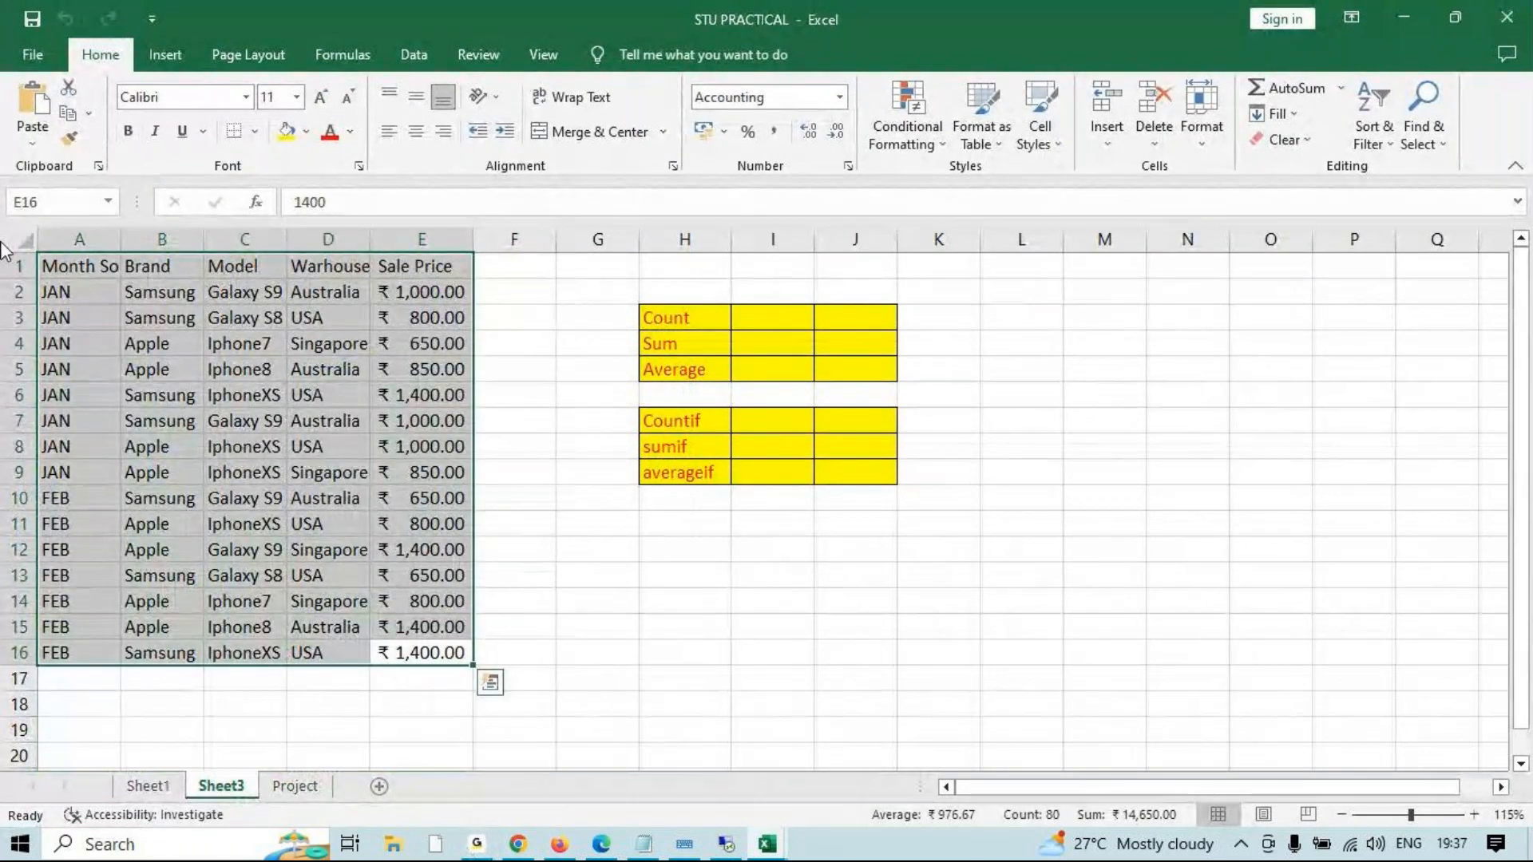
pyautogui.hotkey('ctrl', 'c')
# Paste the copied sales data into a blank workbook starting at cell A1.
pyautogui.hotkey('ctrl', 'n')
pyautogui.scroll(3, 93, 277)
pyautogui.click(120, 292)
pyautogui.click(112, 266)
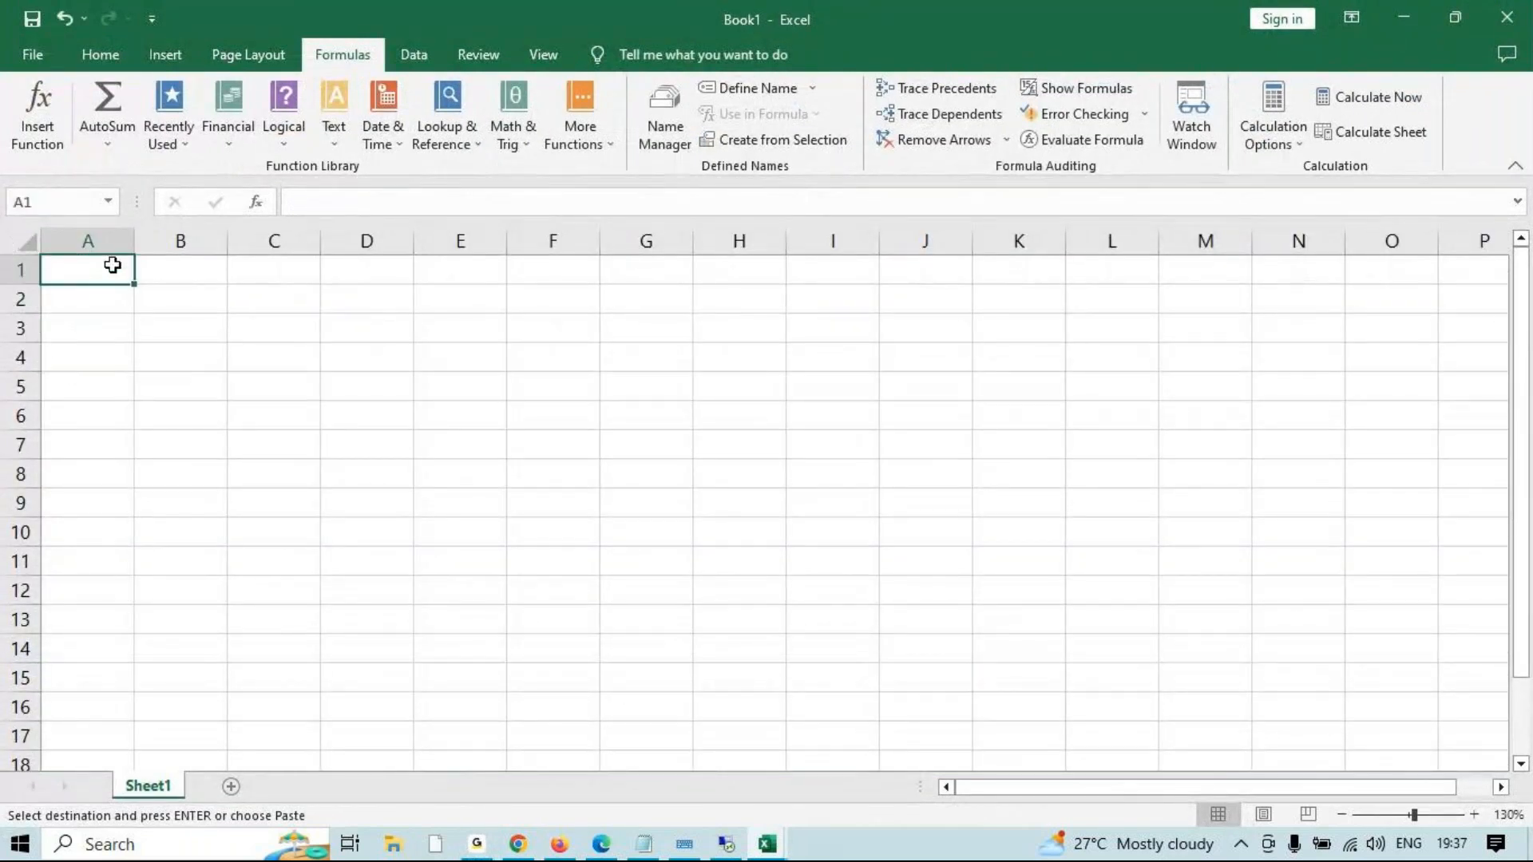
pyautogui.hotkey('ctrl', 'v')
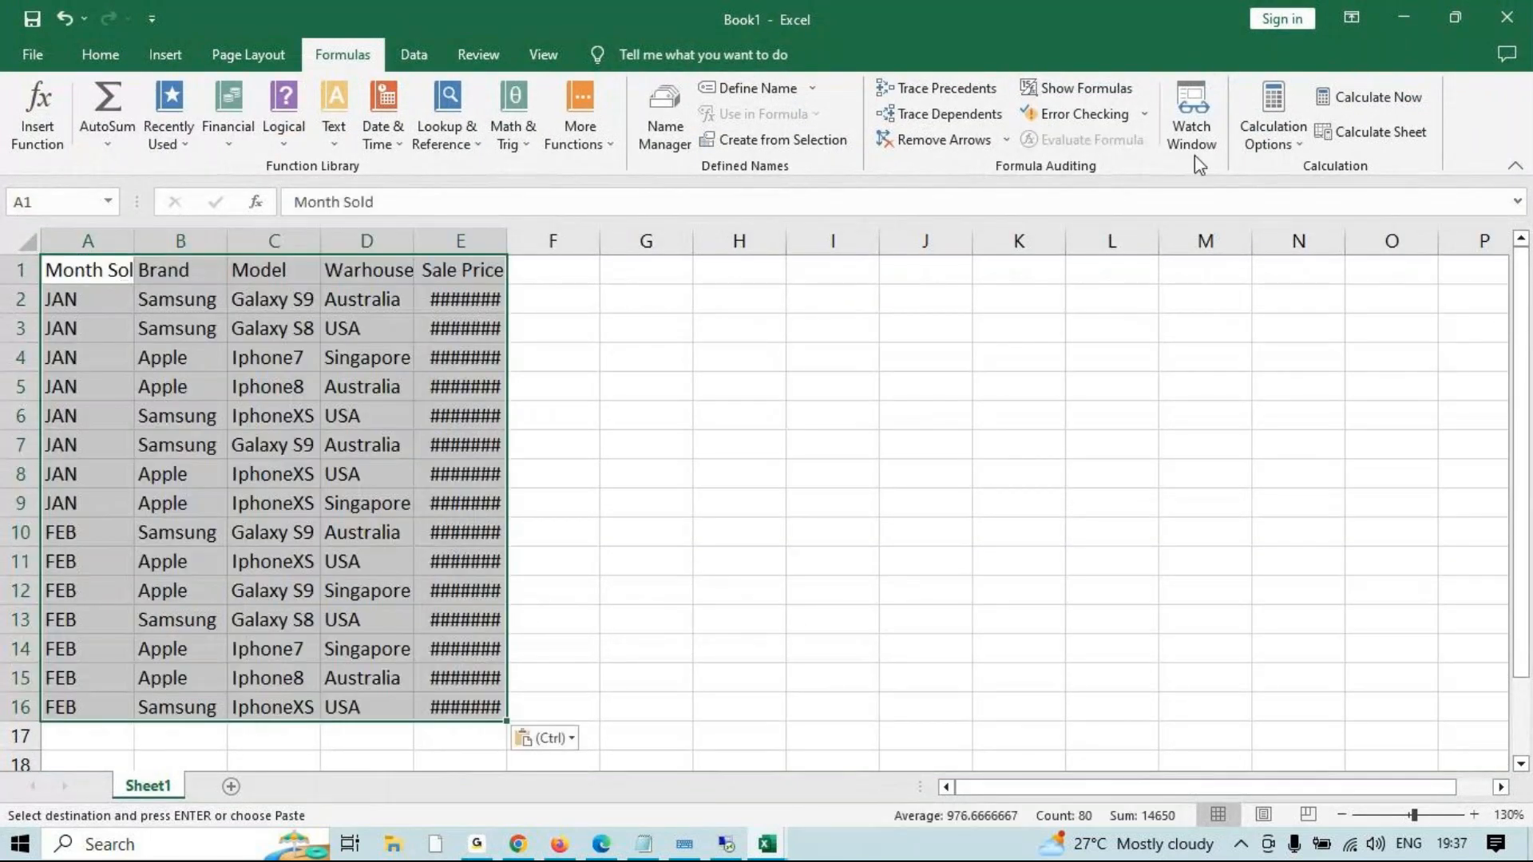
# AutoFit the column widths of the pasted data range A1:E16.
pyautogui.click(93, 54)
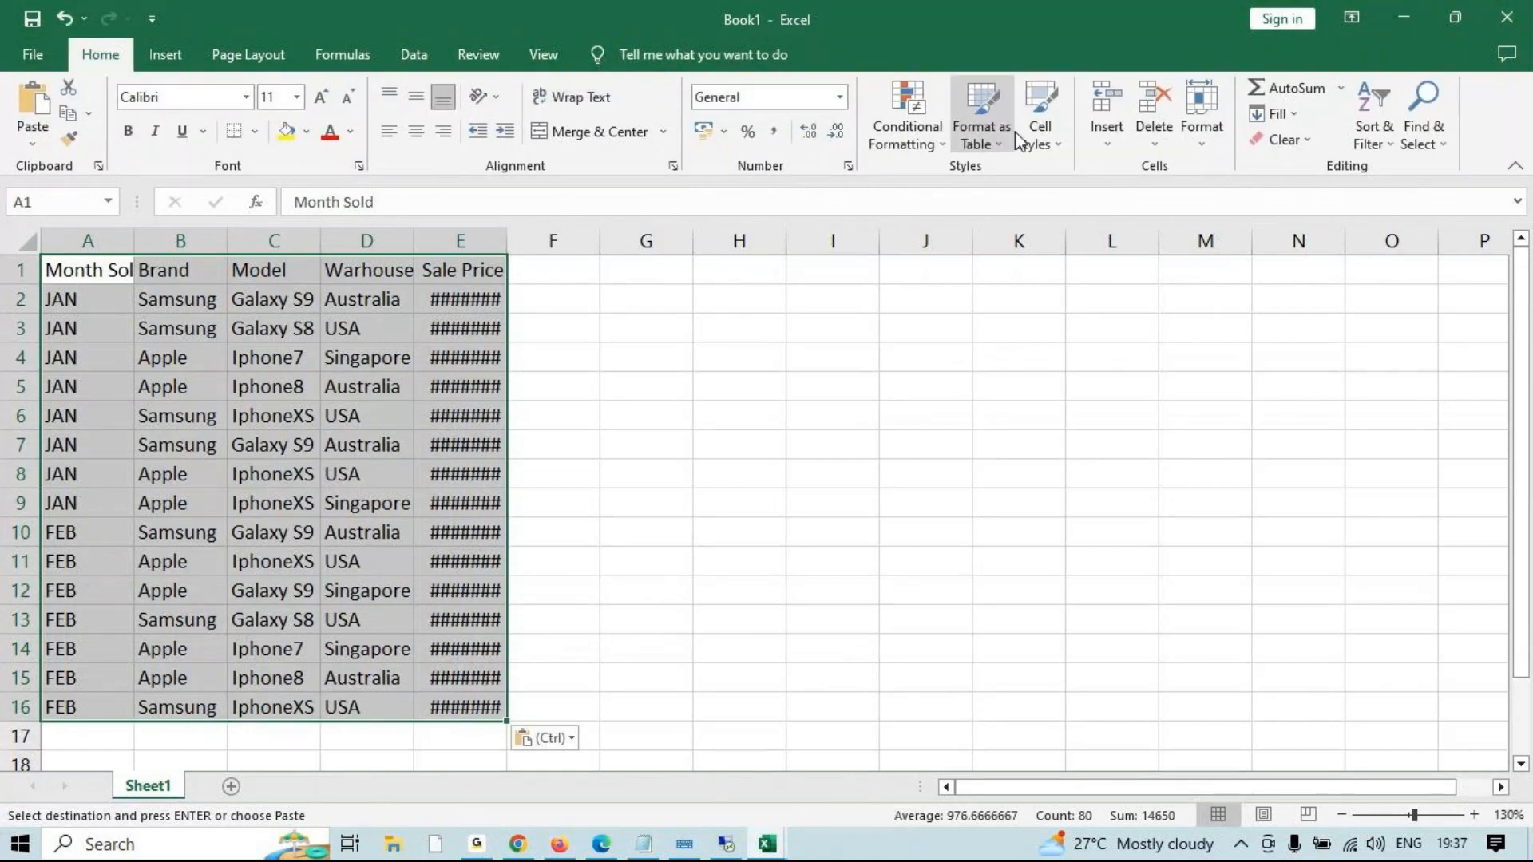
pyautogui.click(1201, 116)
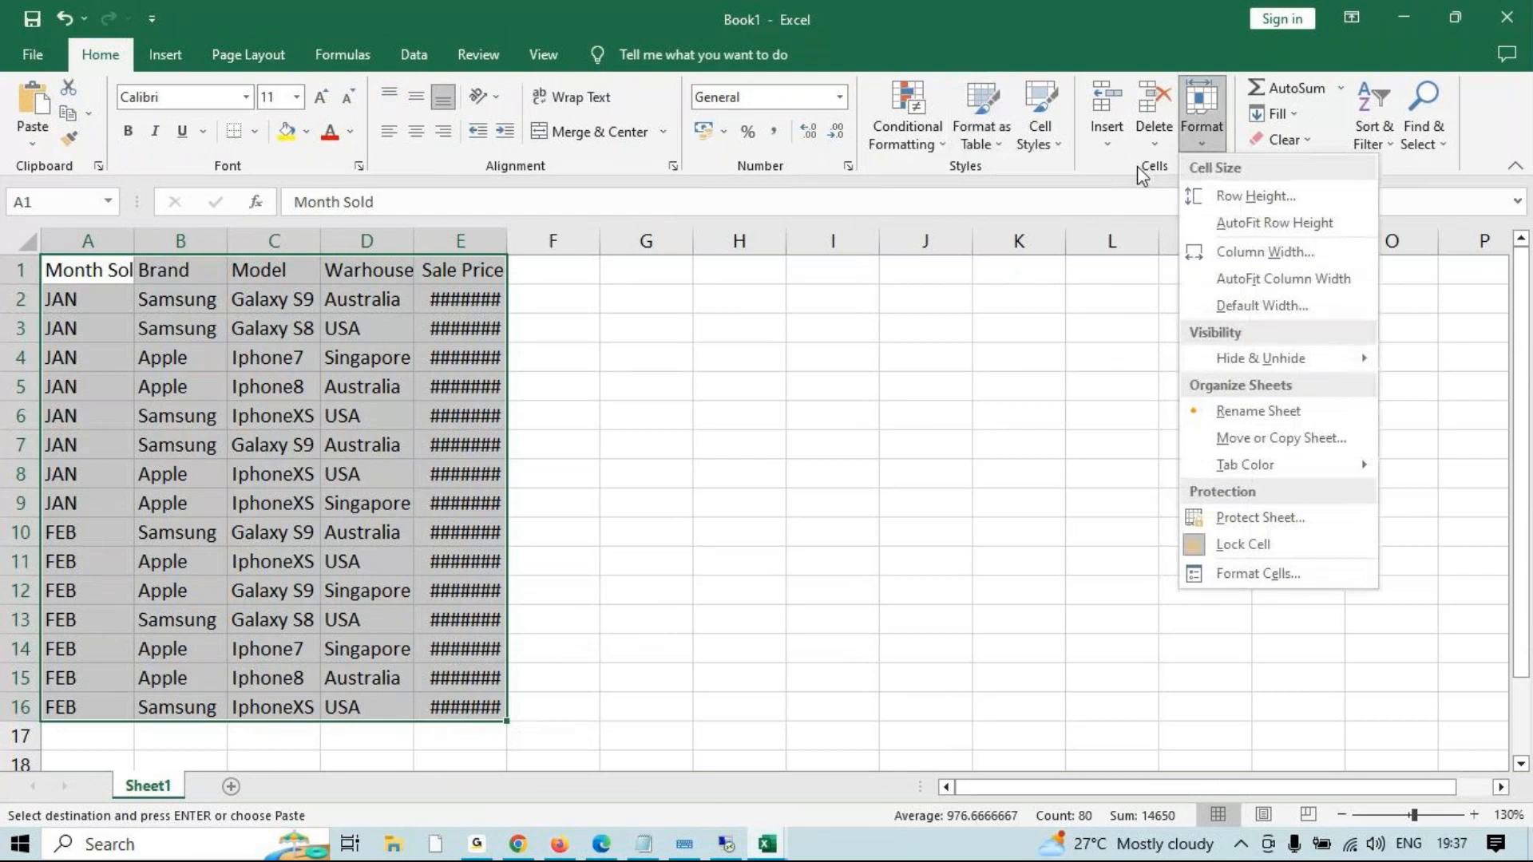
pyautogui.click(1272, 276)
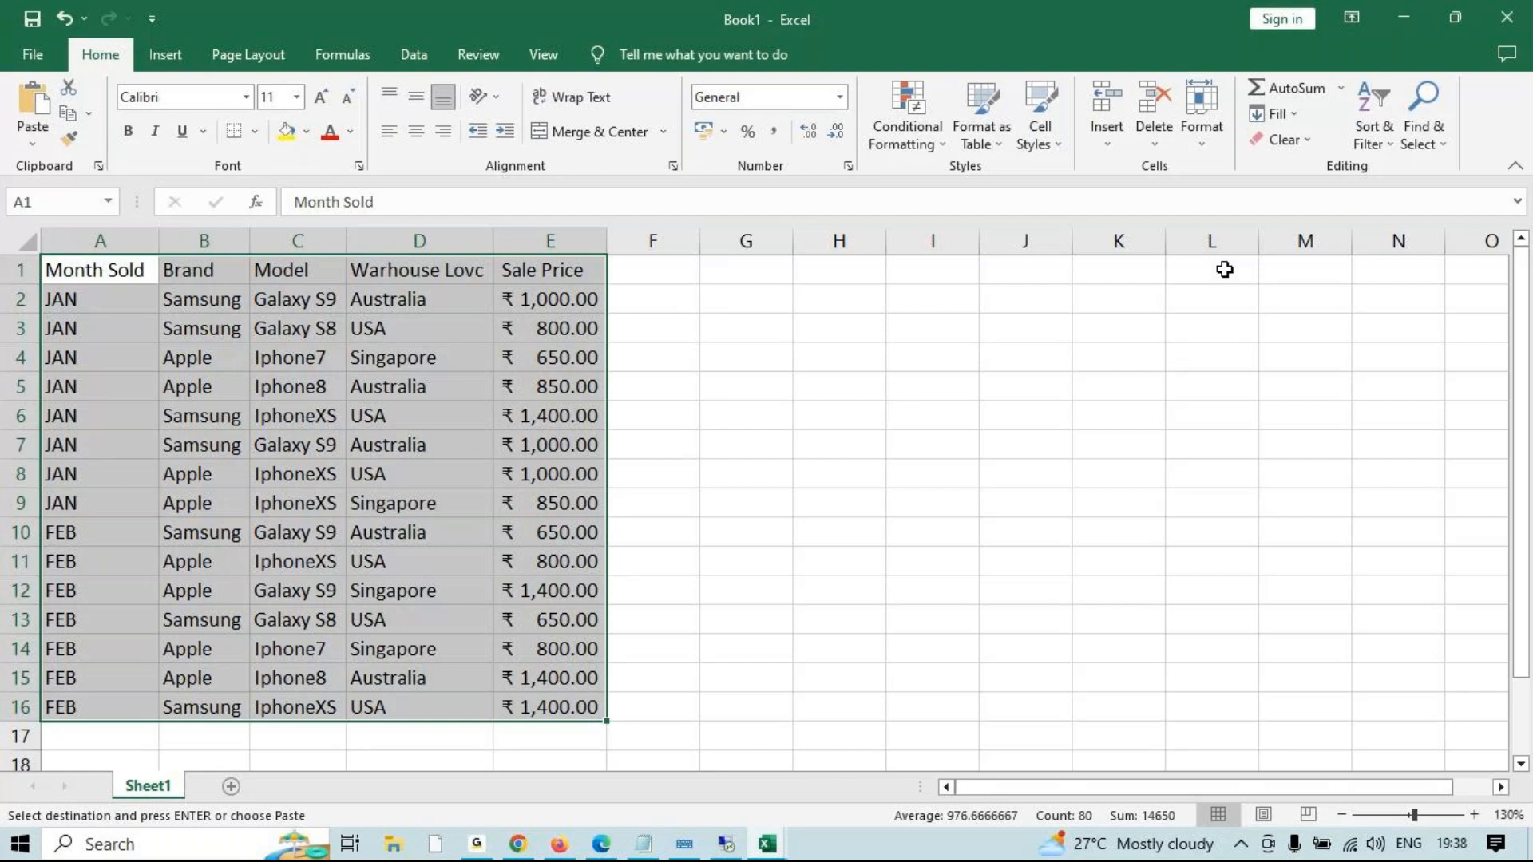
pyautogui.click(846, 351)
# Define the workbook-scoped name Sale_Price for the sale price values in E2:E16.
pyautogui.moveTo(537, 297); pyautogui.dragTo(576, 707)
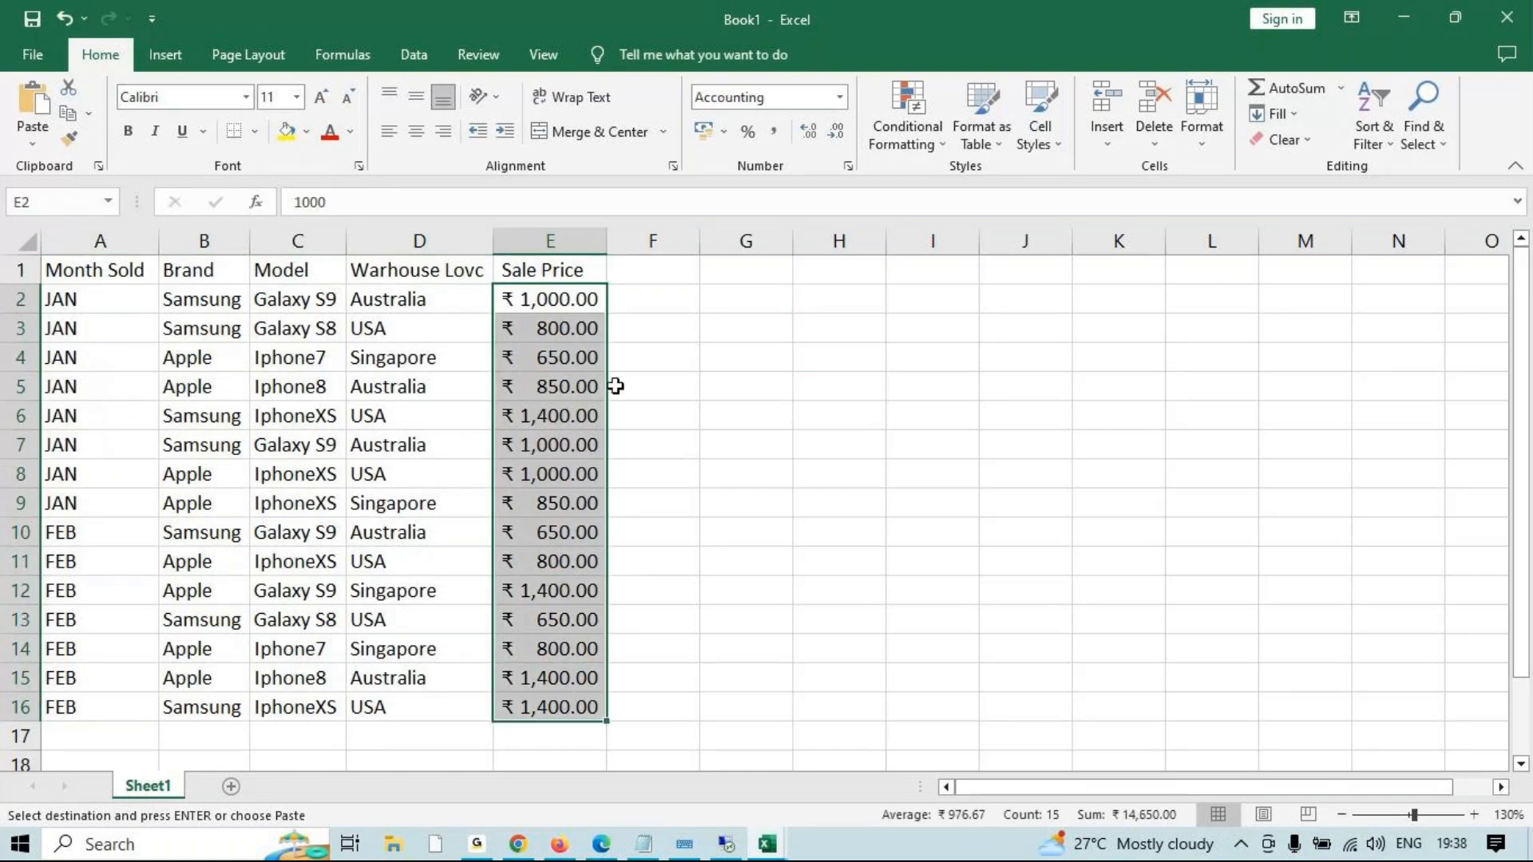
pyautogui.click(733, 454)
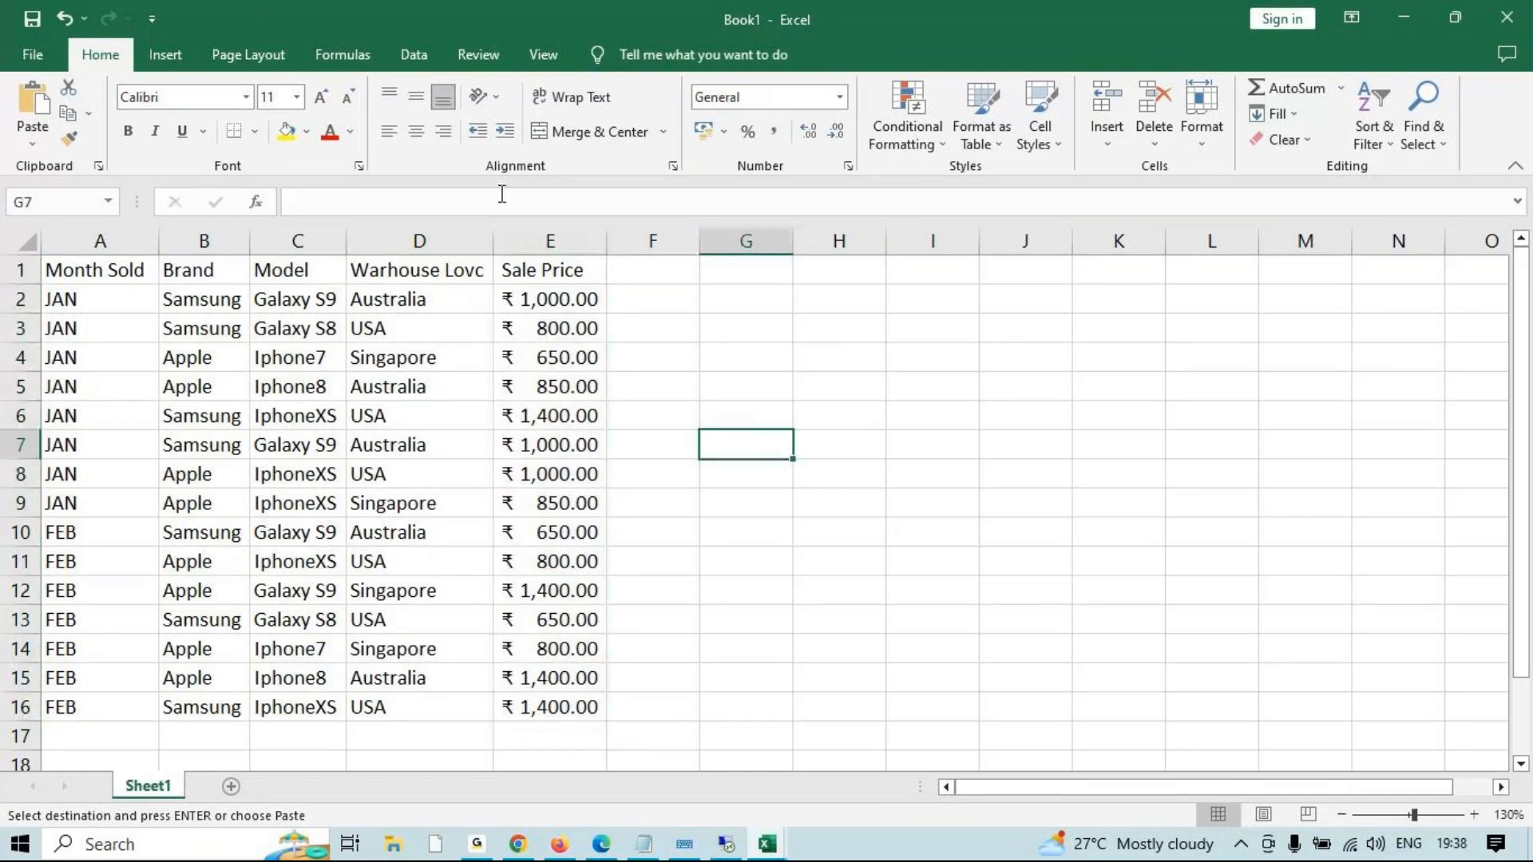
pyautogui.click(542, 274)
pyautogui.doubleClick(548, 299)
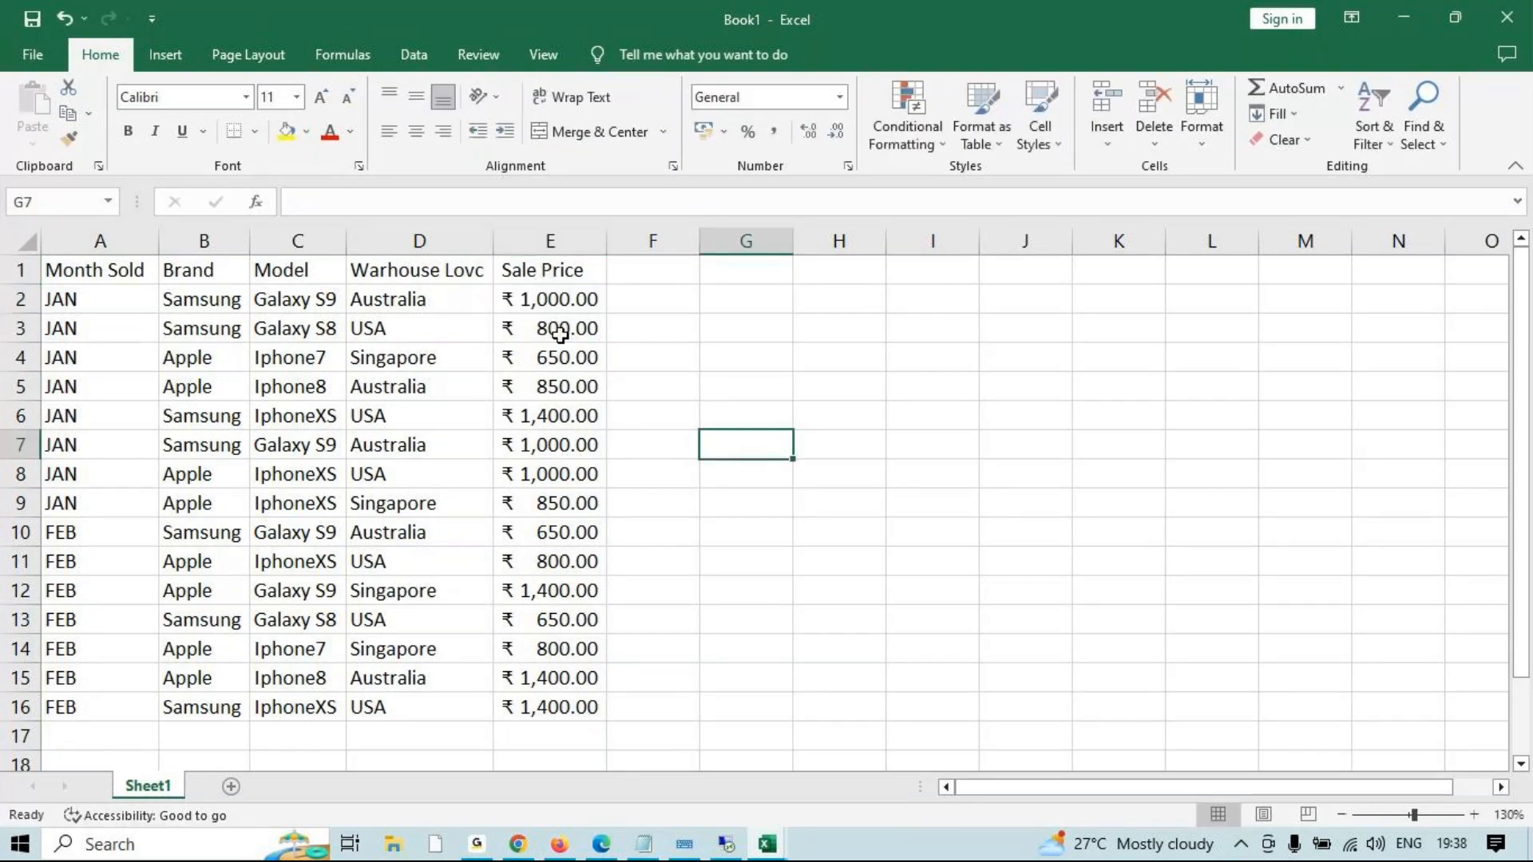
pyautogui.moveTo(550, 300); pyautogui.dragTo(548, 707)
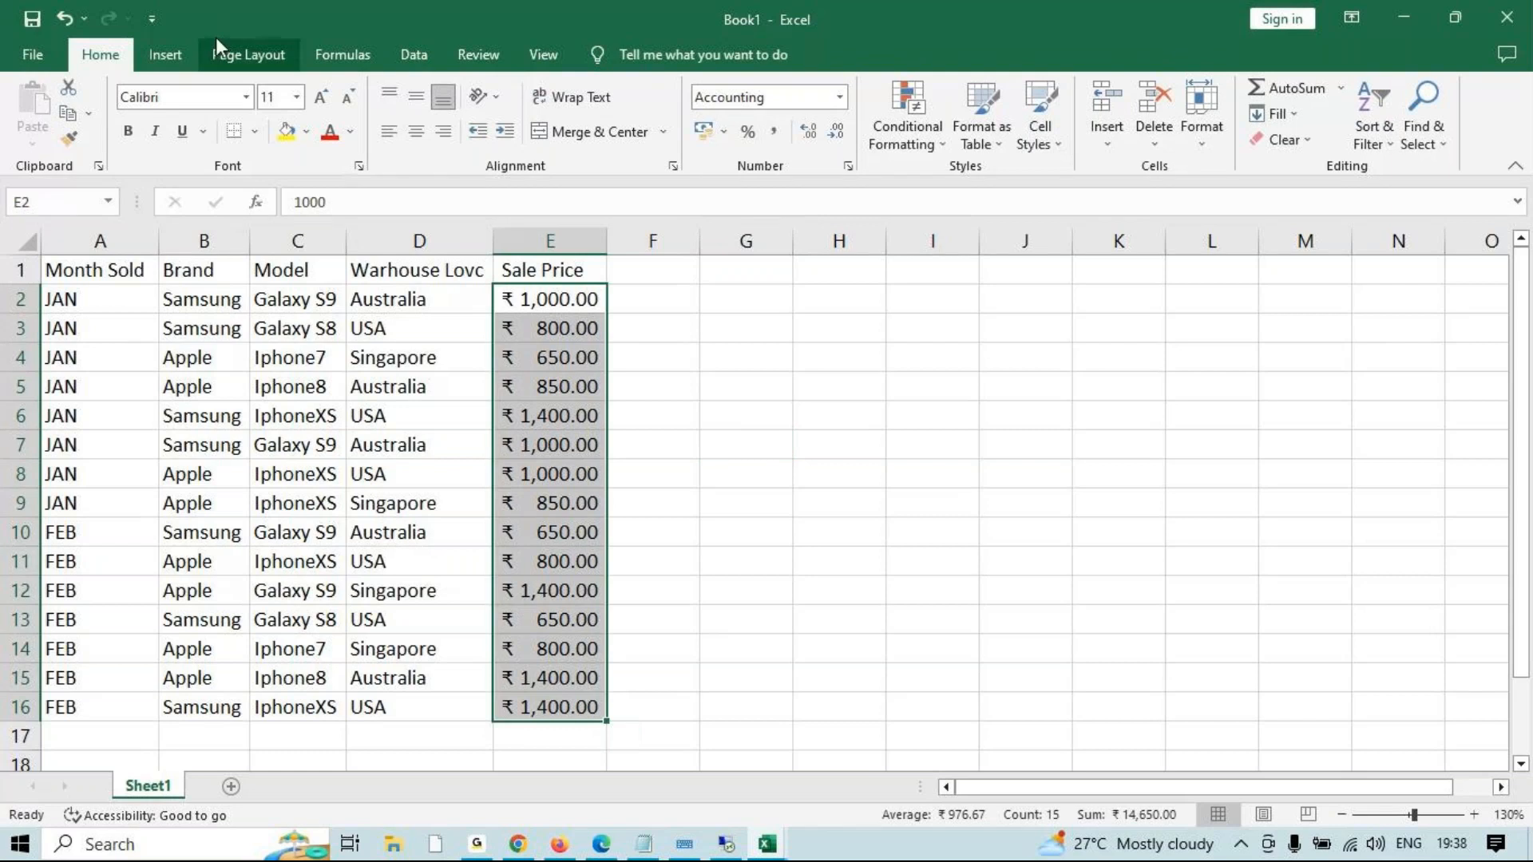
pyautogui.click(342, 54)
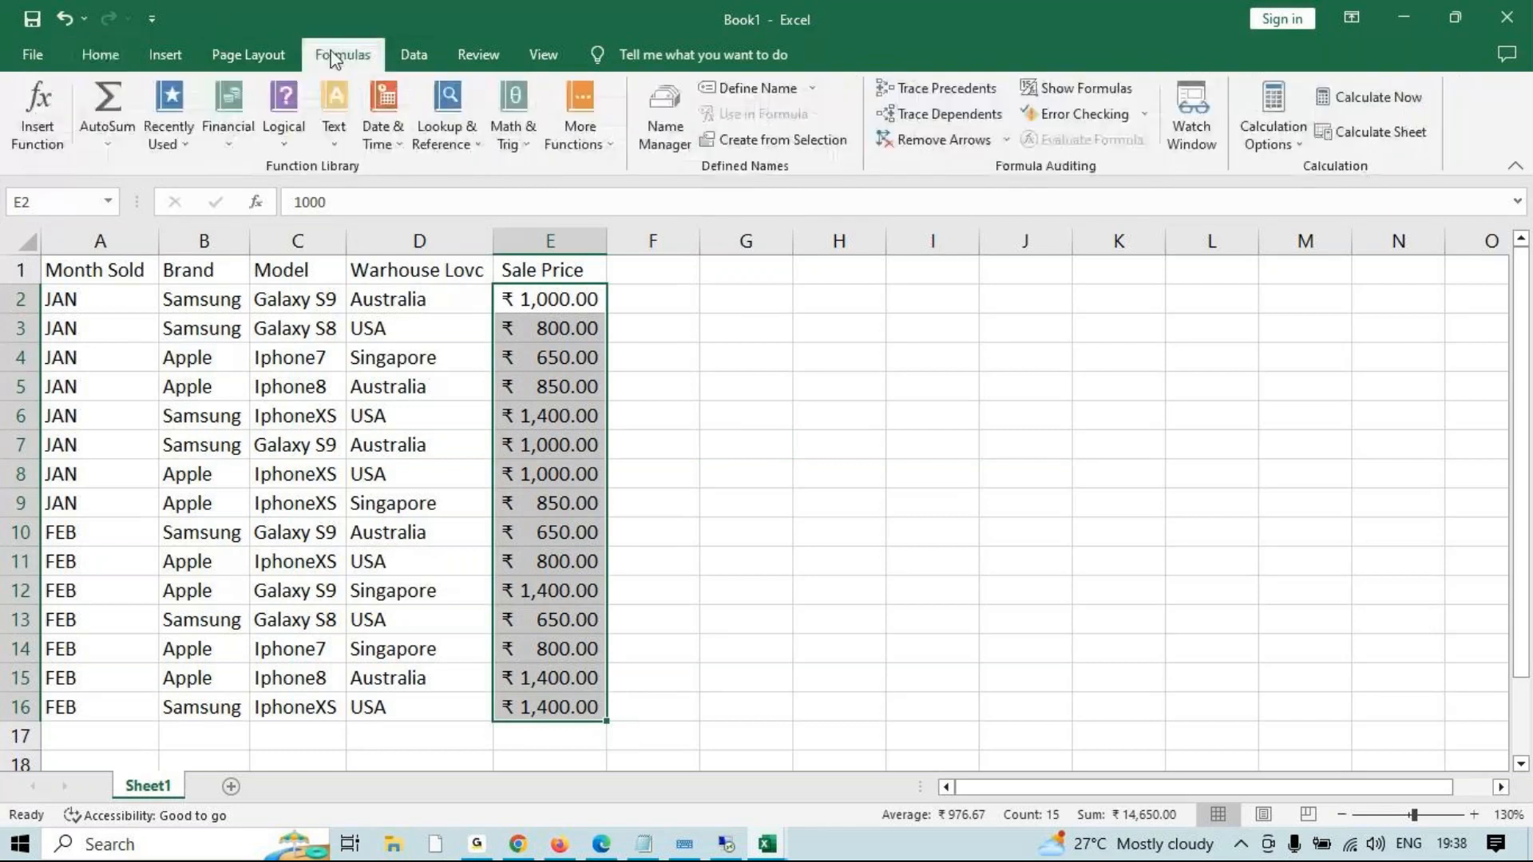
pyautogui.click(726, 90)
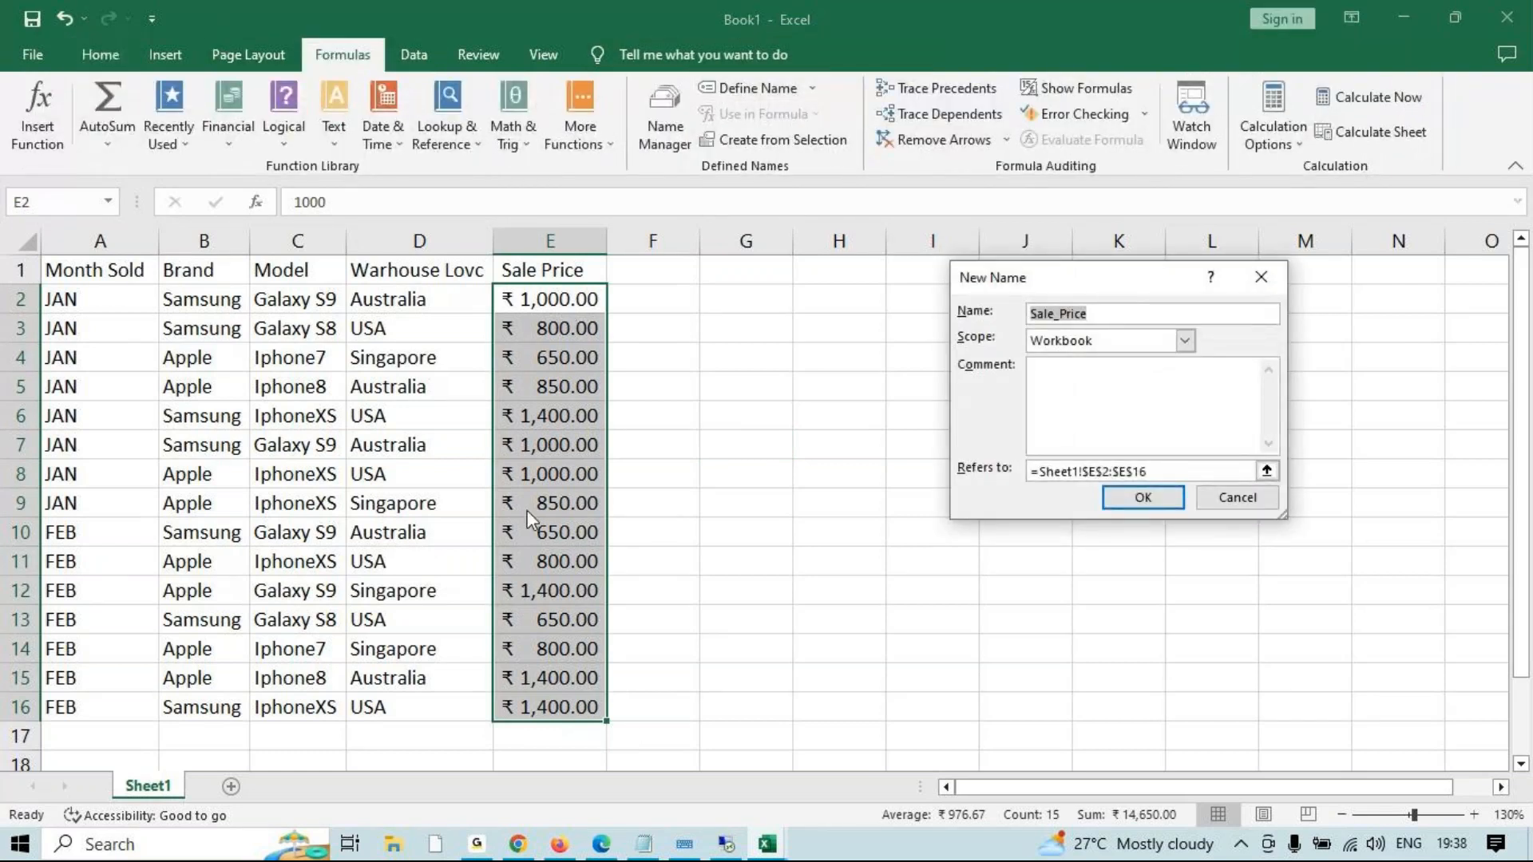
pyautogui.click(1054, 313)
pyautogui.click(1108, 315)
pyautogui.click(1135, 498)
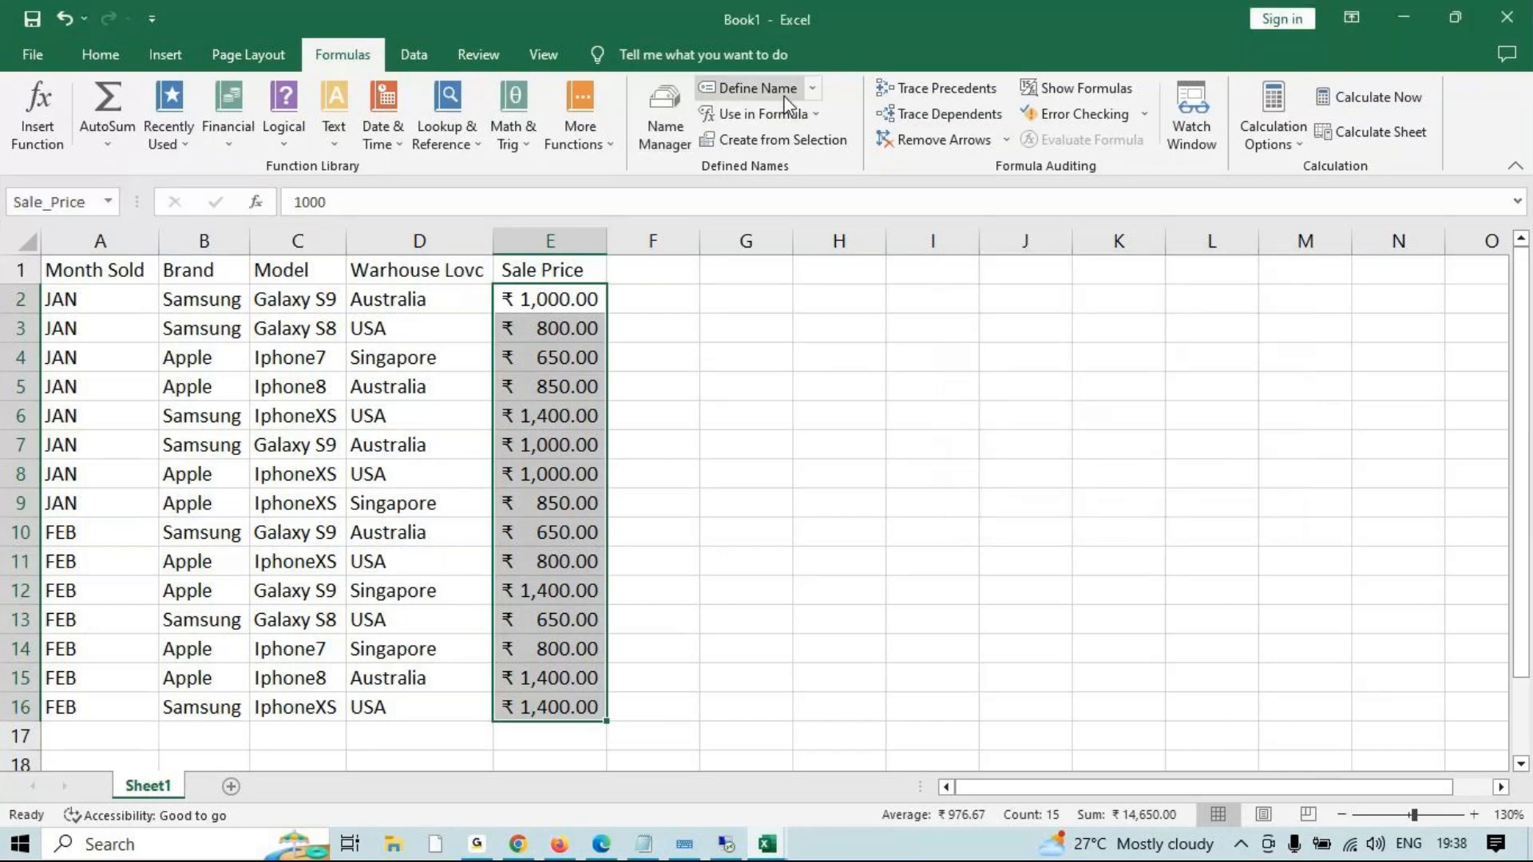
# Create names from the selection A1:D16 using only the top row values.
pyautogui.moveTo(415, 707); pyautogui.dragTo(80, 258)
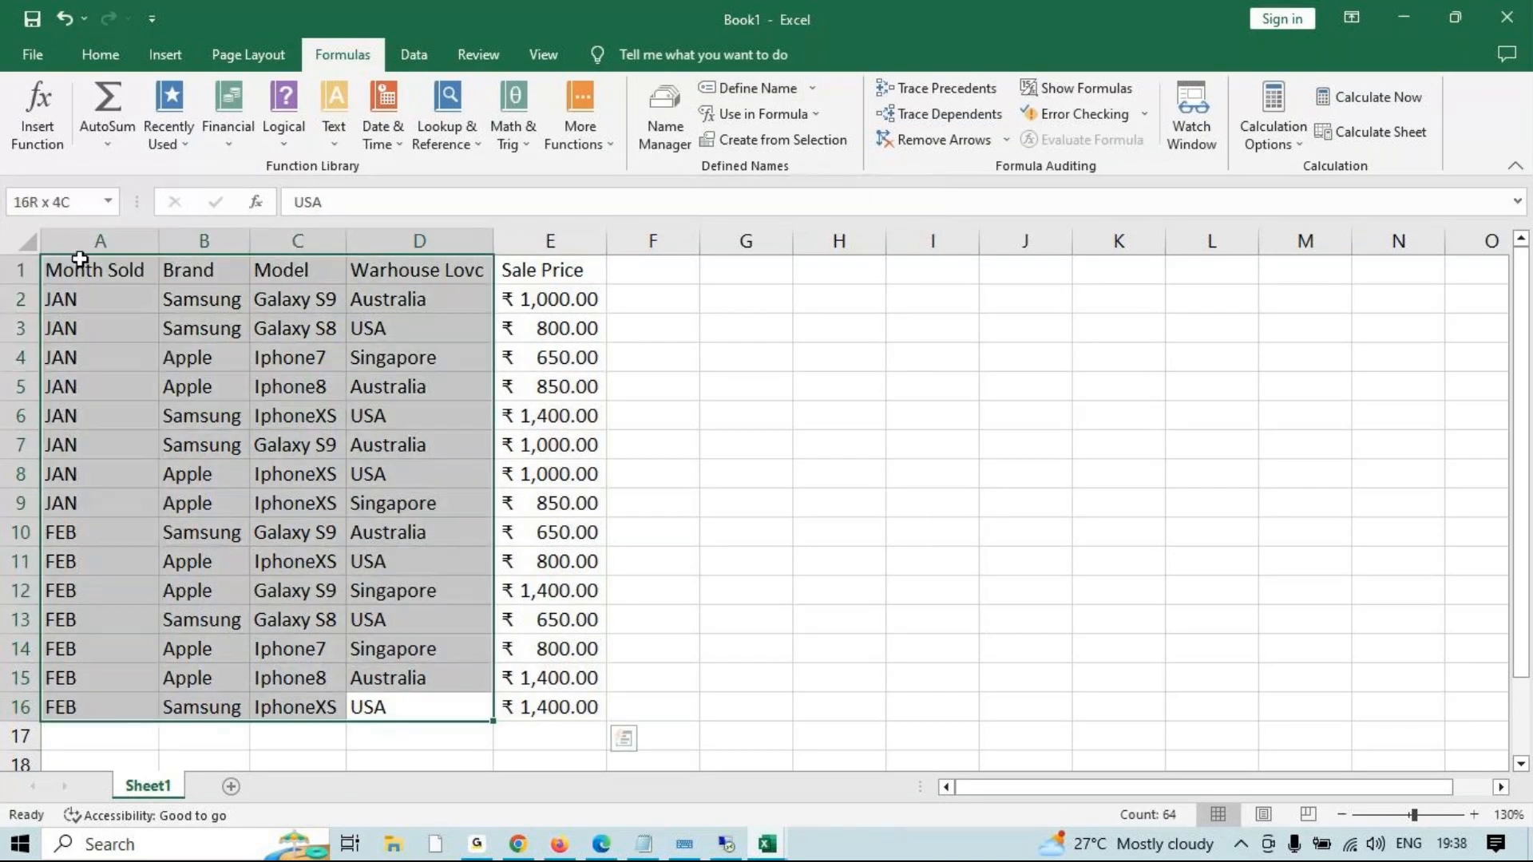
pyautogui.click(805, 150)
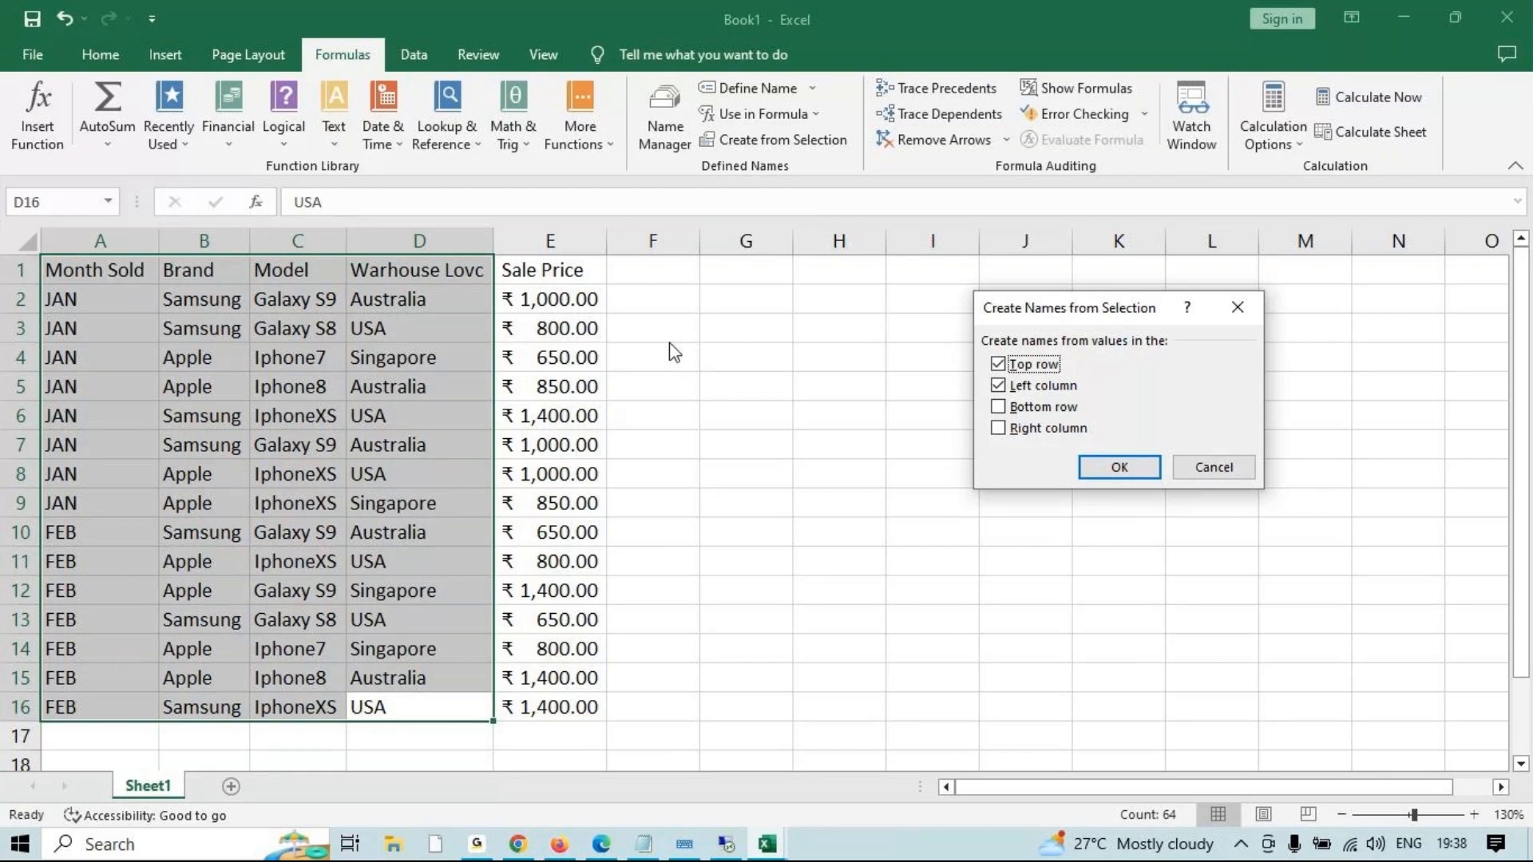
pyautogui.click(1030, 386)
pyautogui.click(1126, 468)
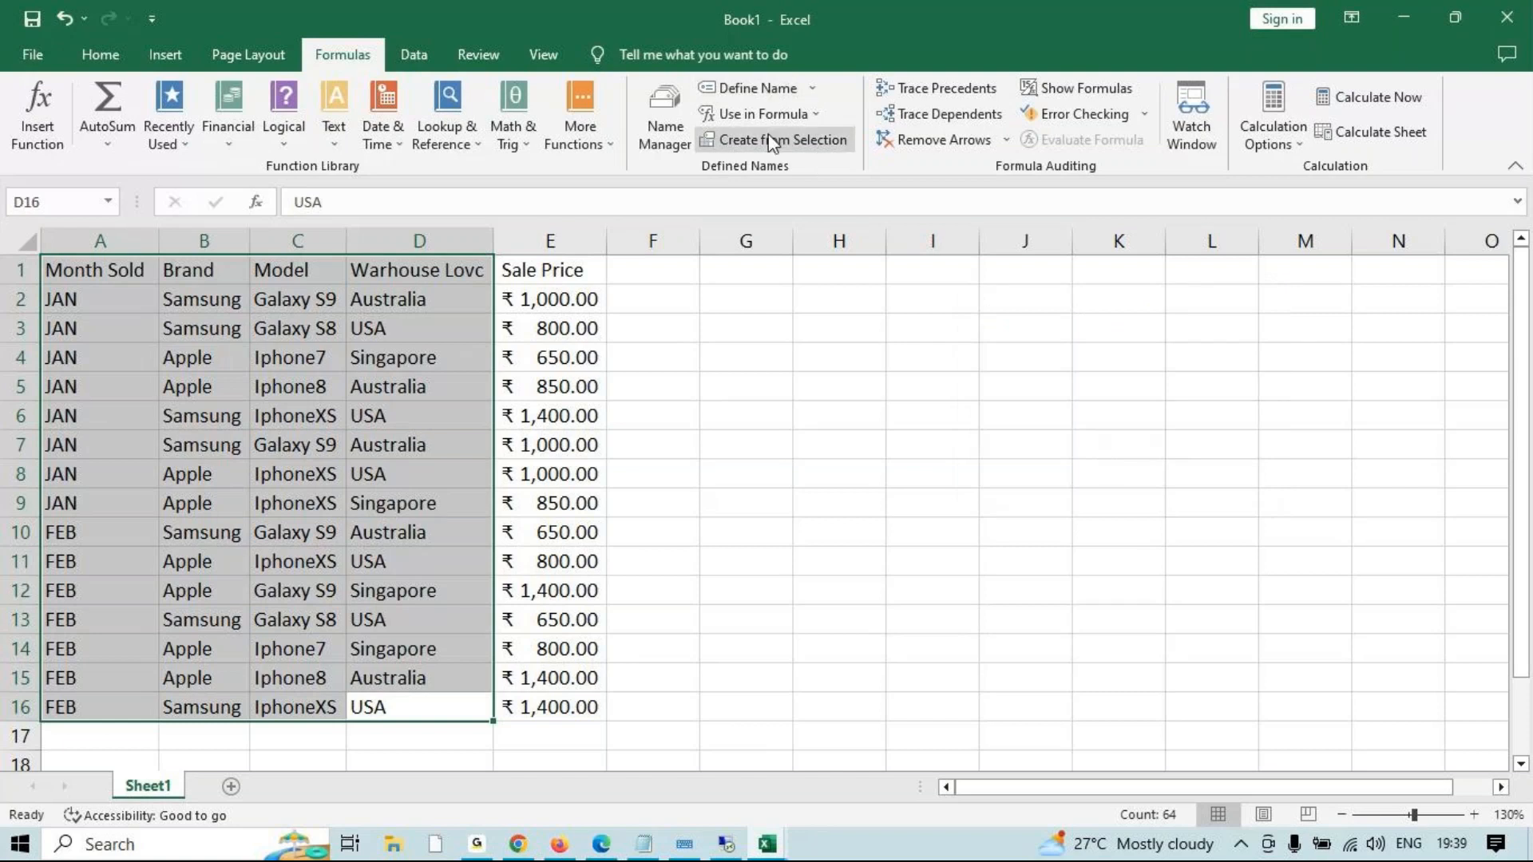
pyautogui.moveTo(575, 311); pyautogui.dragTo(559, 591)
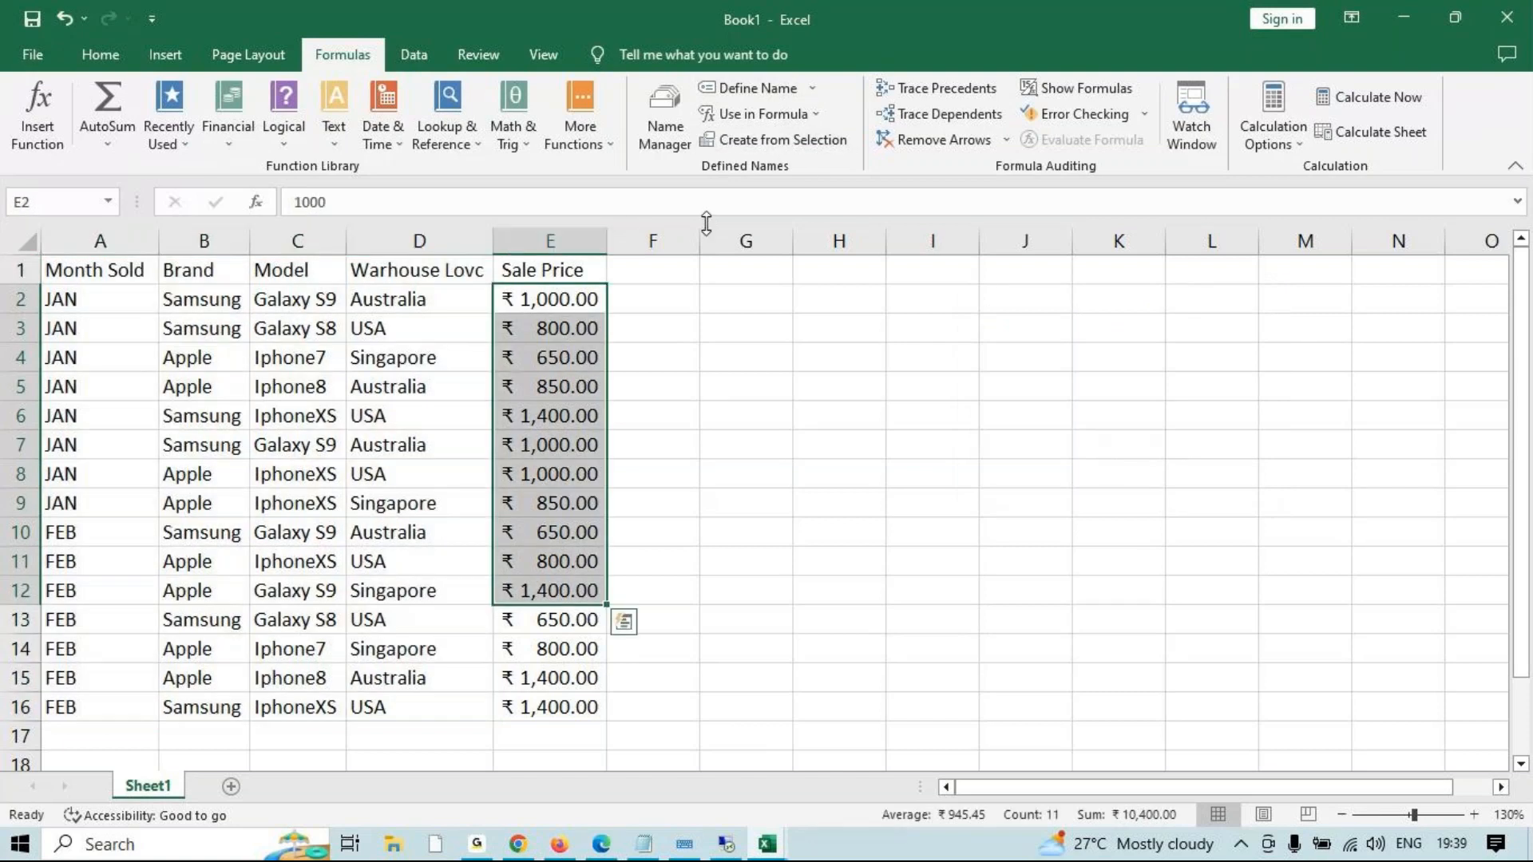
pyautogui.click(753, 90)
pyautogui.press('Escape')
pyautogui.moveTo(395, 707); pyautogui.dragTo(144, 257)
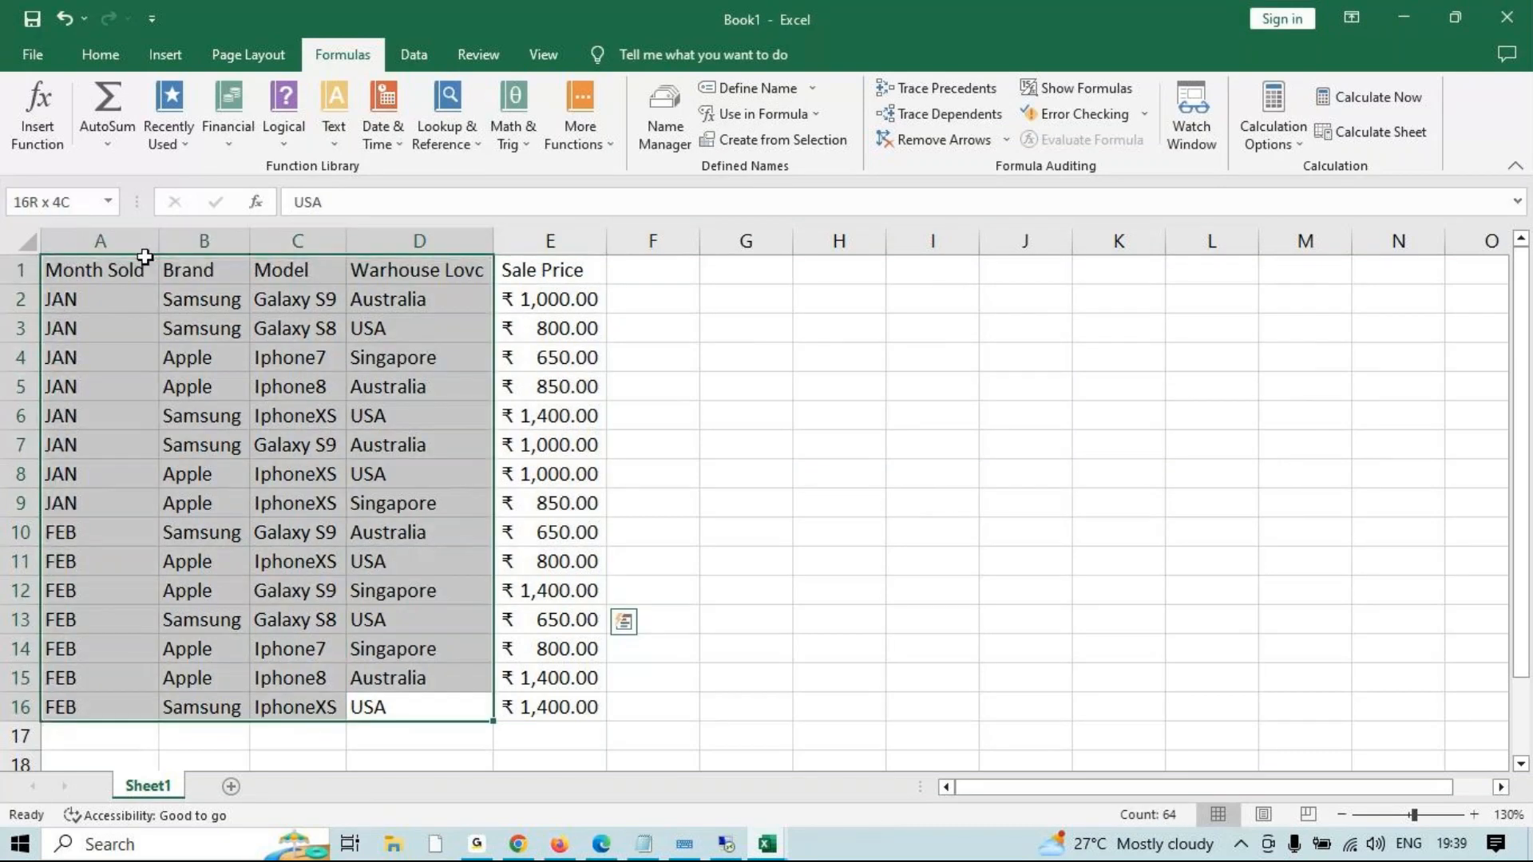
pyautogui.click(773, 142)
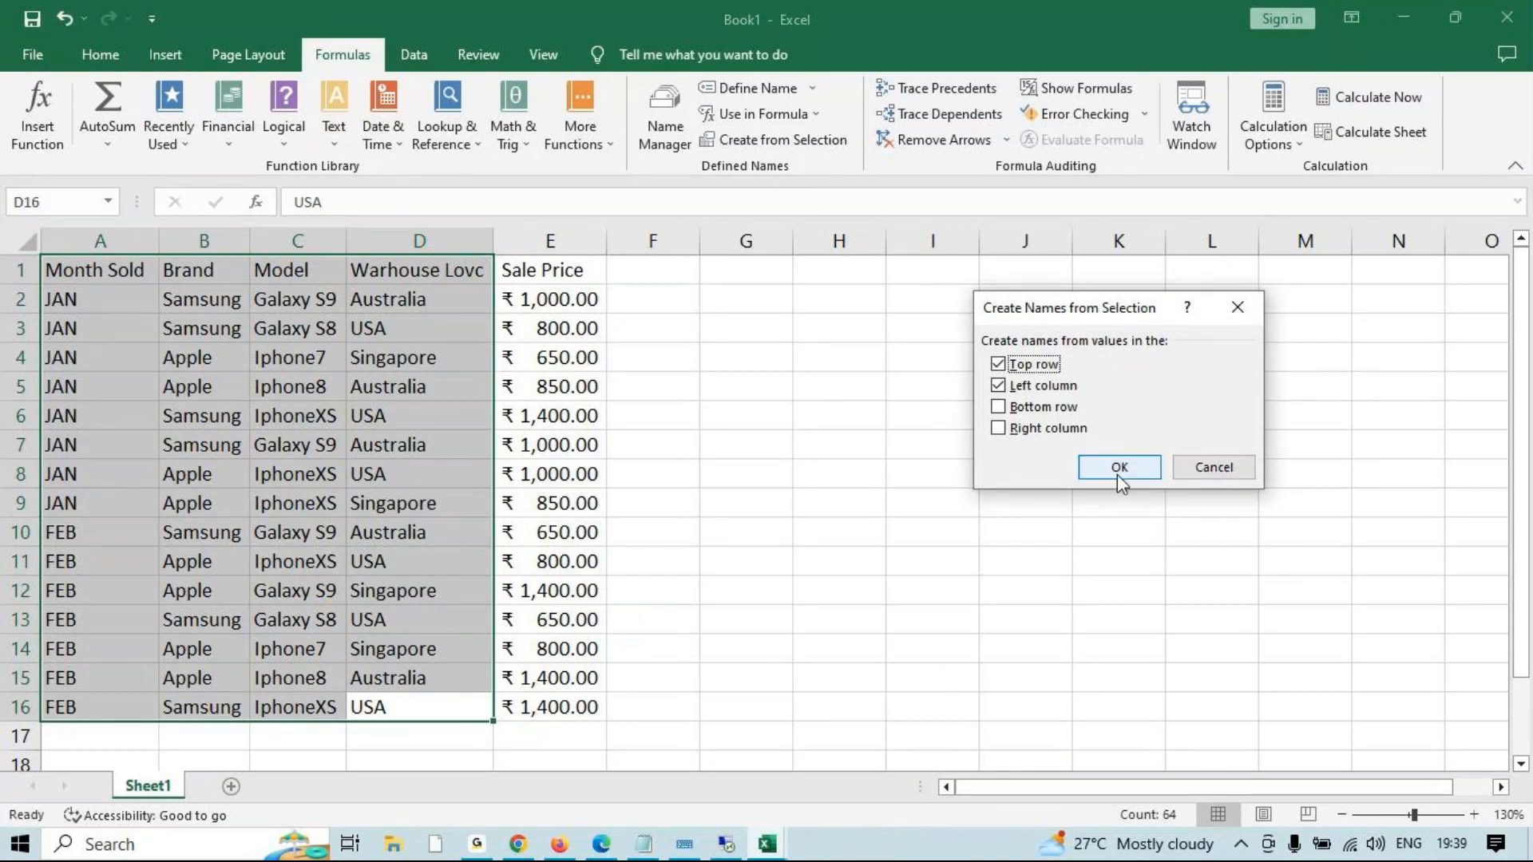
pyautogui.click(1235, 307)
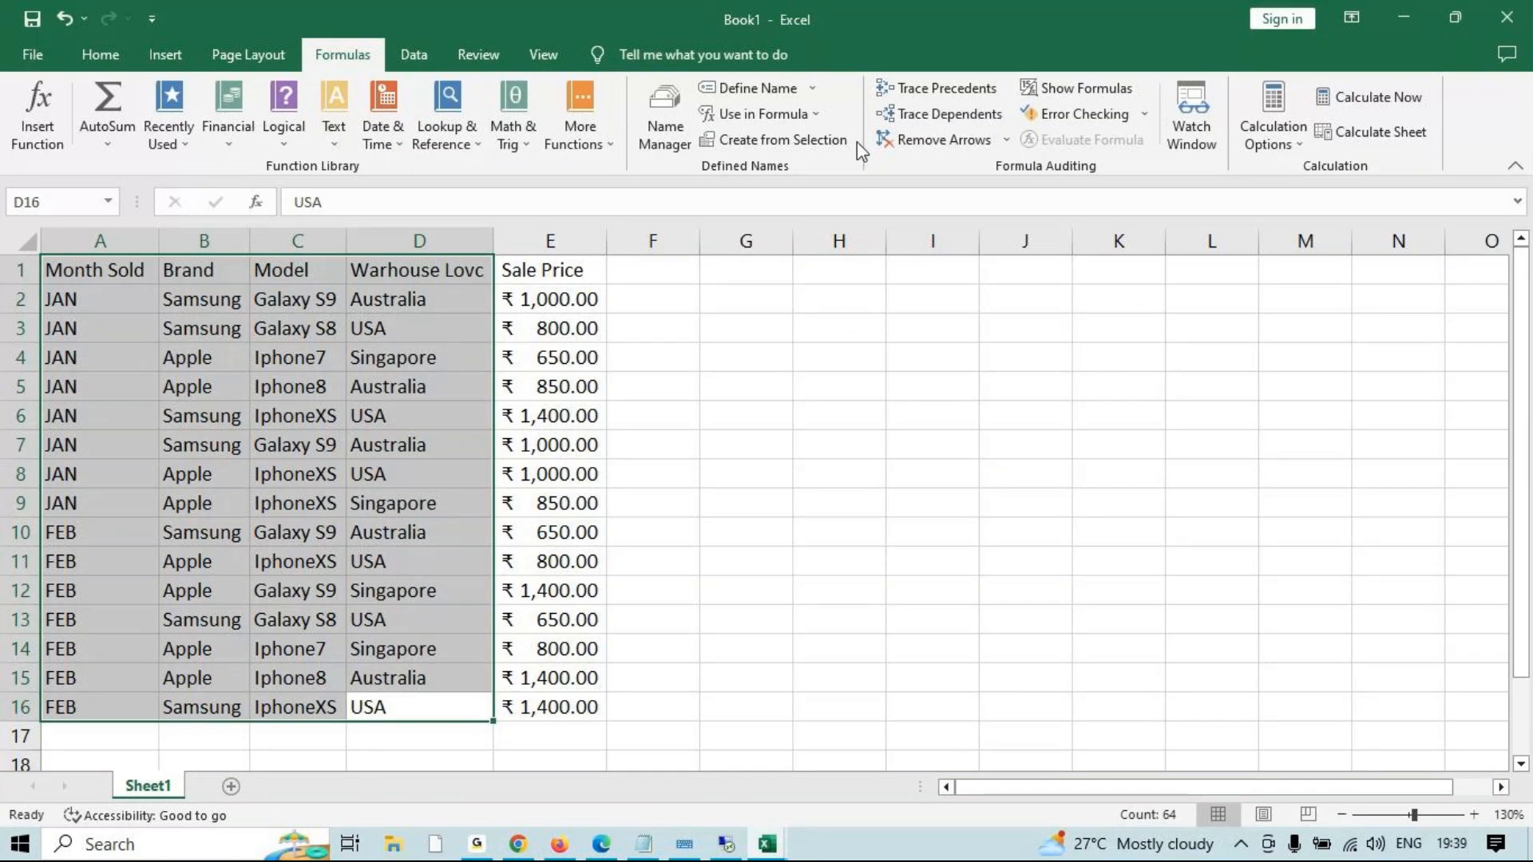
pyautogui.click(854, 385)
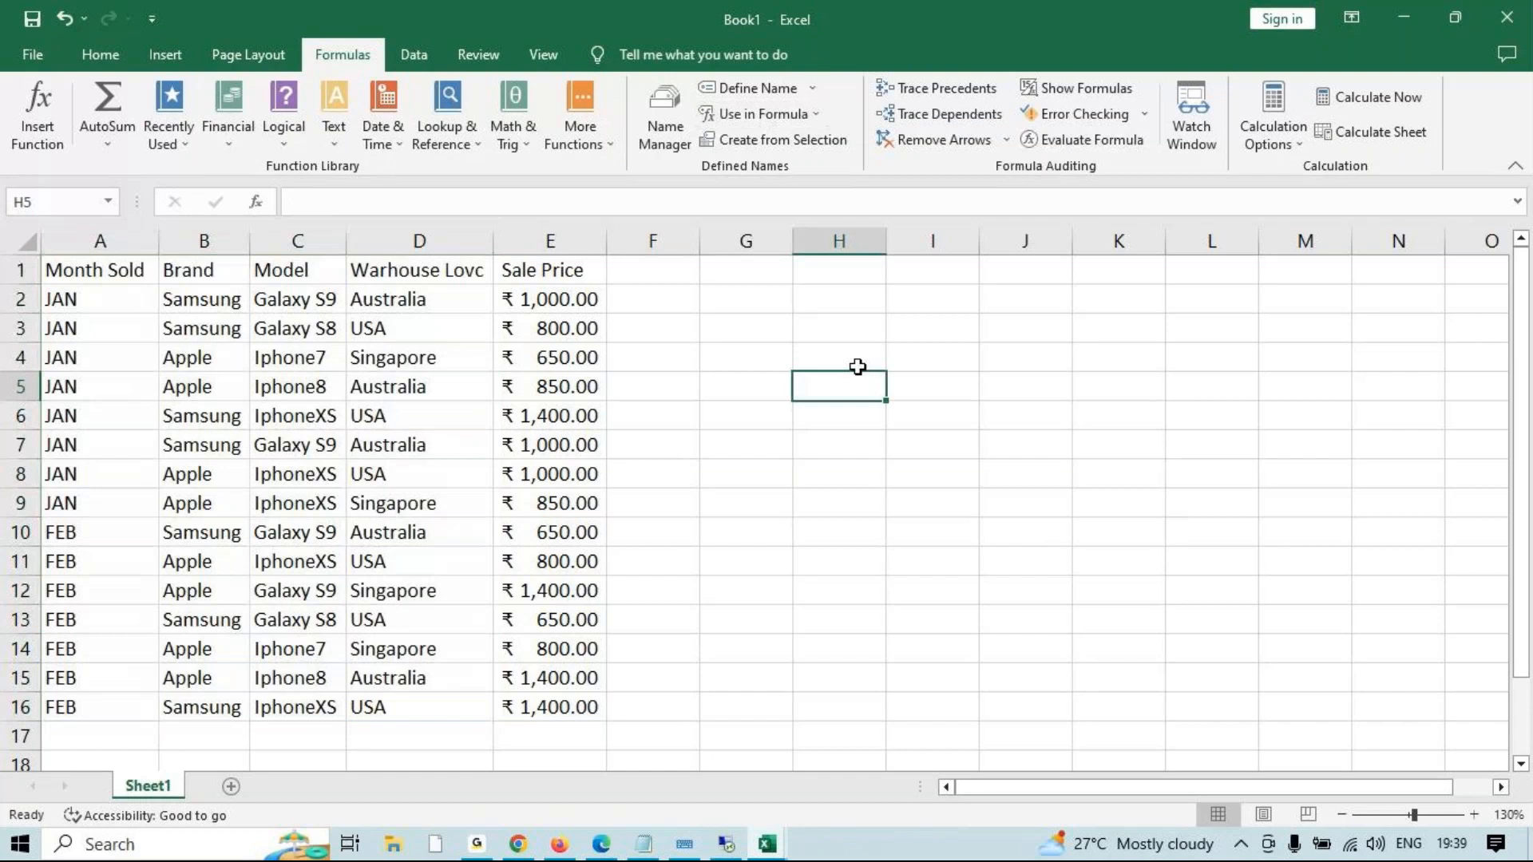
pyautogui.write('=sum')
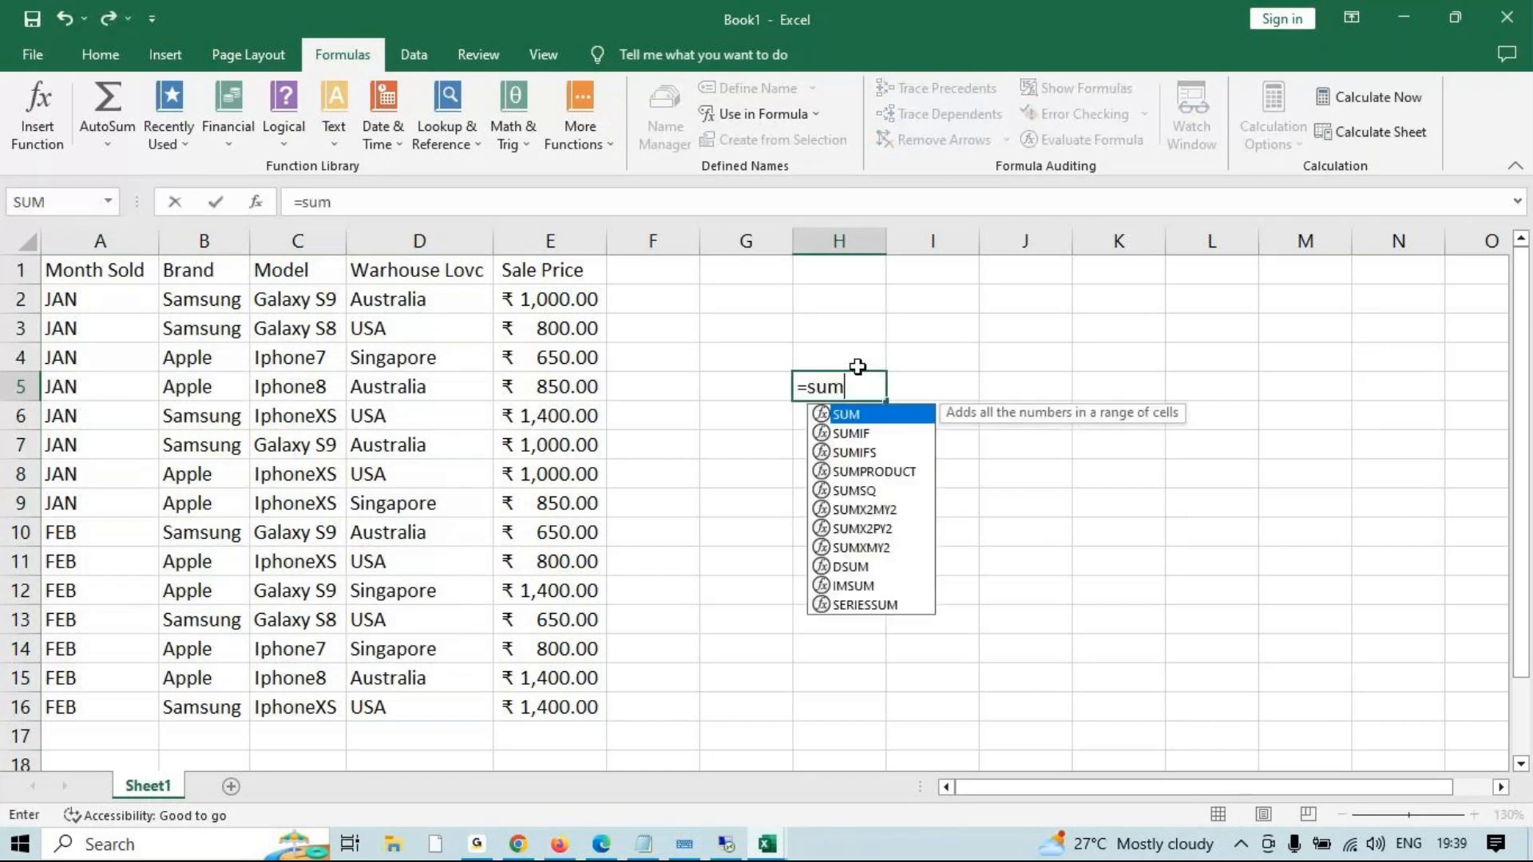
pyautogui.press('Tab')
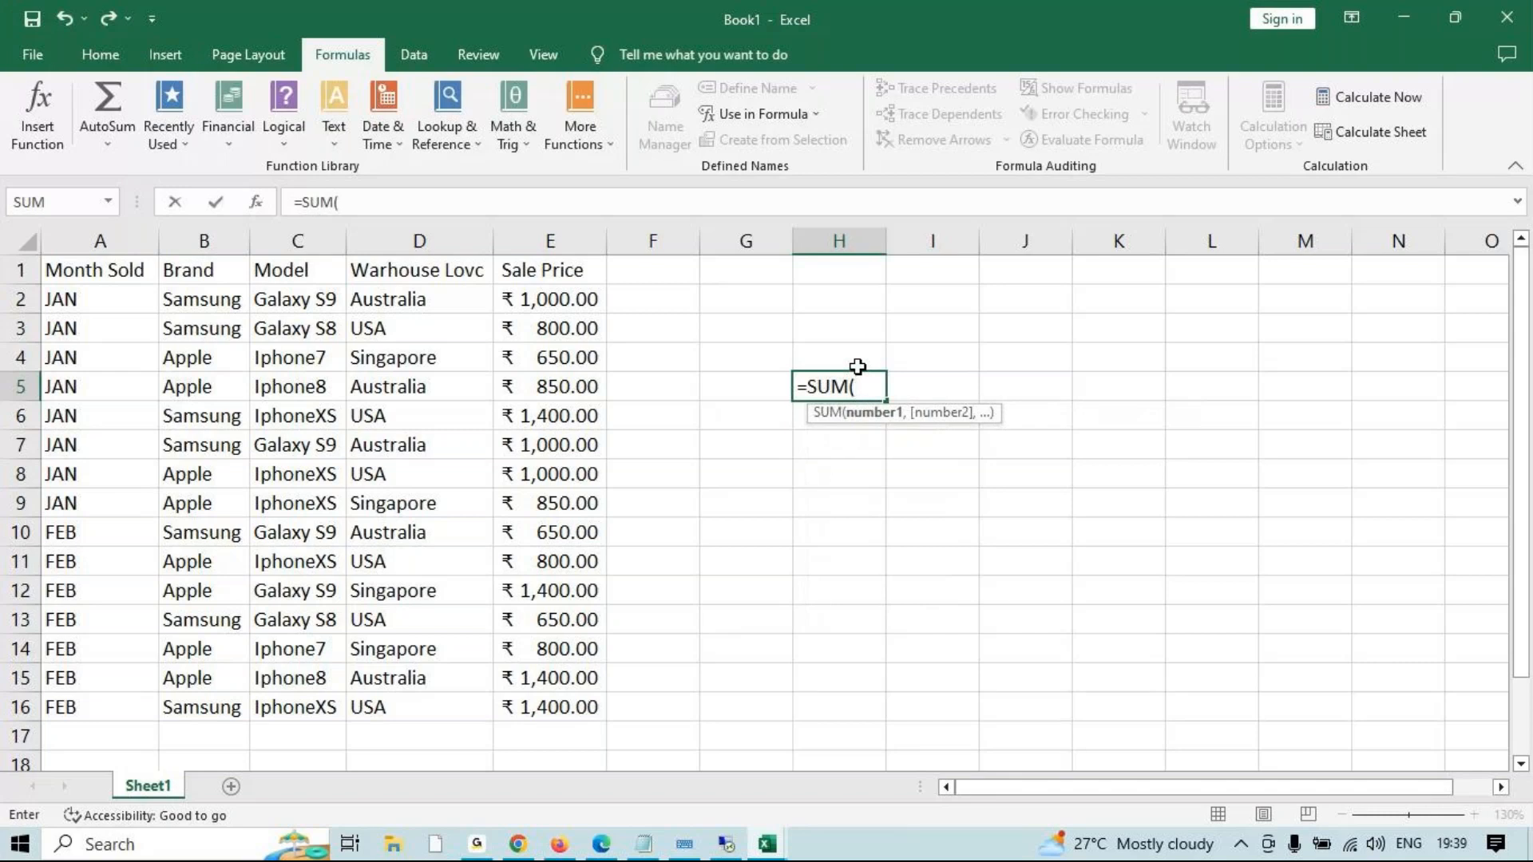
pyautogui.press('Escape')
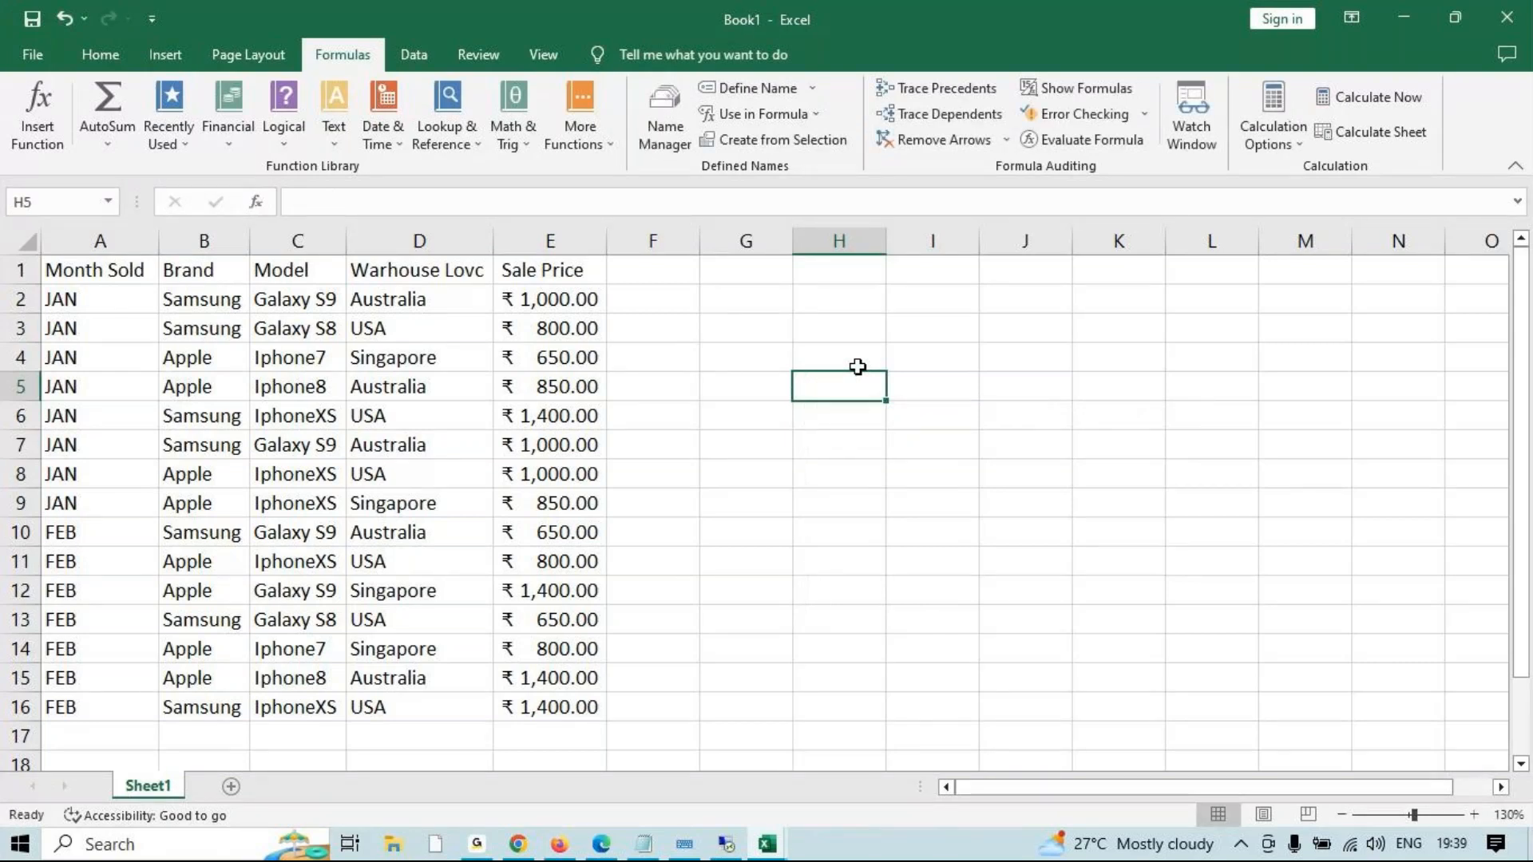
# Use Go To to select the named range Model, and after that the named range Month_Sold.
pyautogui.press('F5')
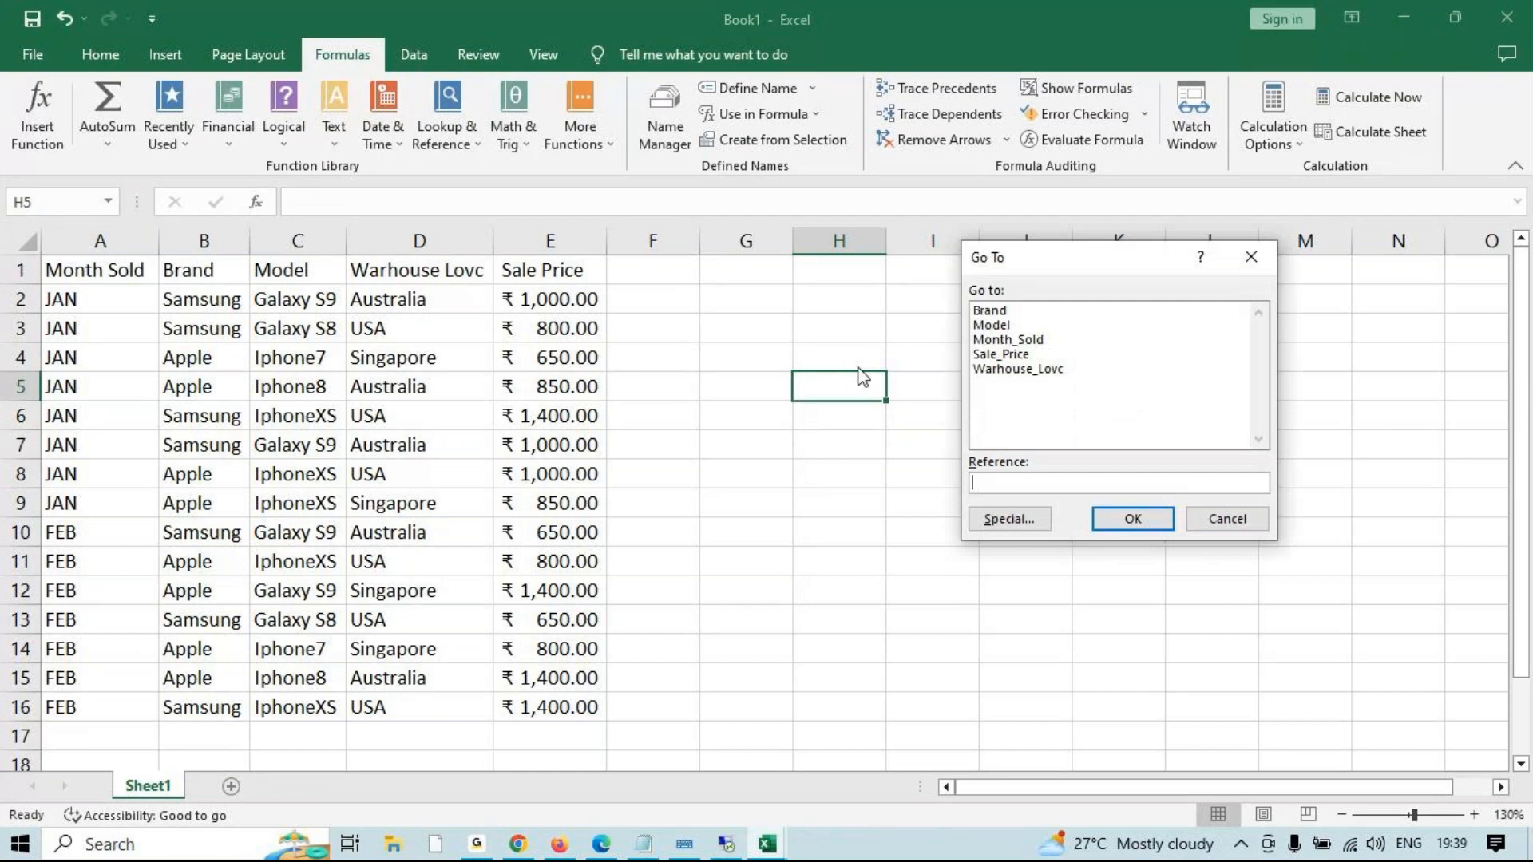
pyautogui.click(988, 325)
pyautogui.click(1132, 521)
pyautogui.click(817, 334)
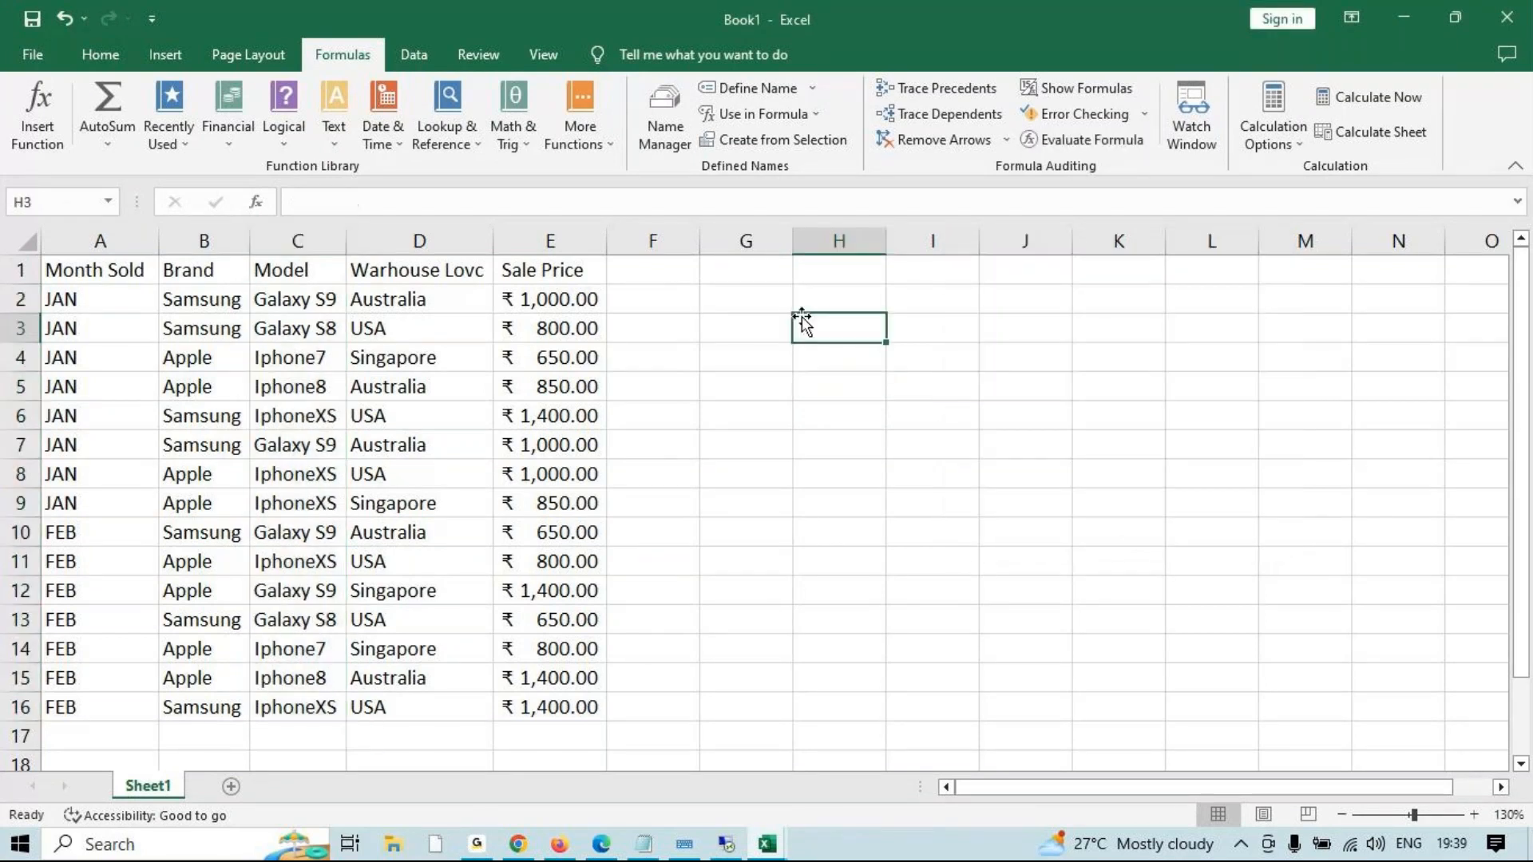
pyautogui.hotkey('ctrl', 'g')
pyautogui.click(1010, 342)
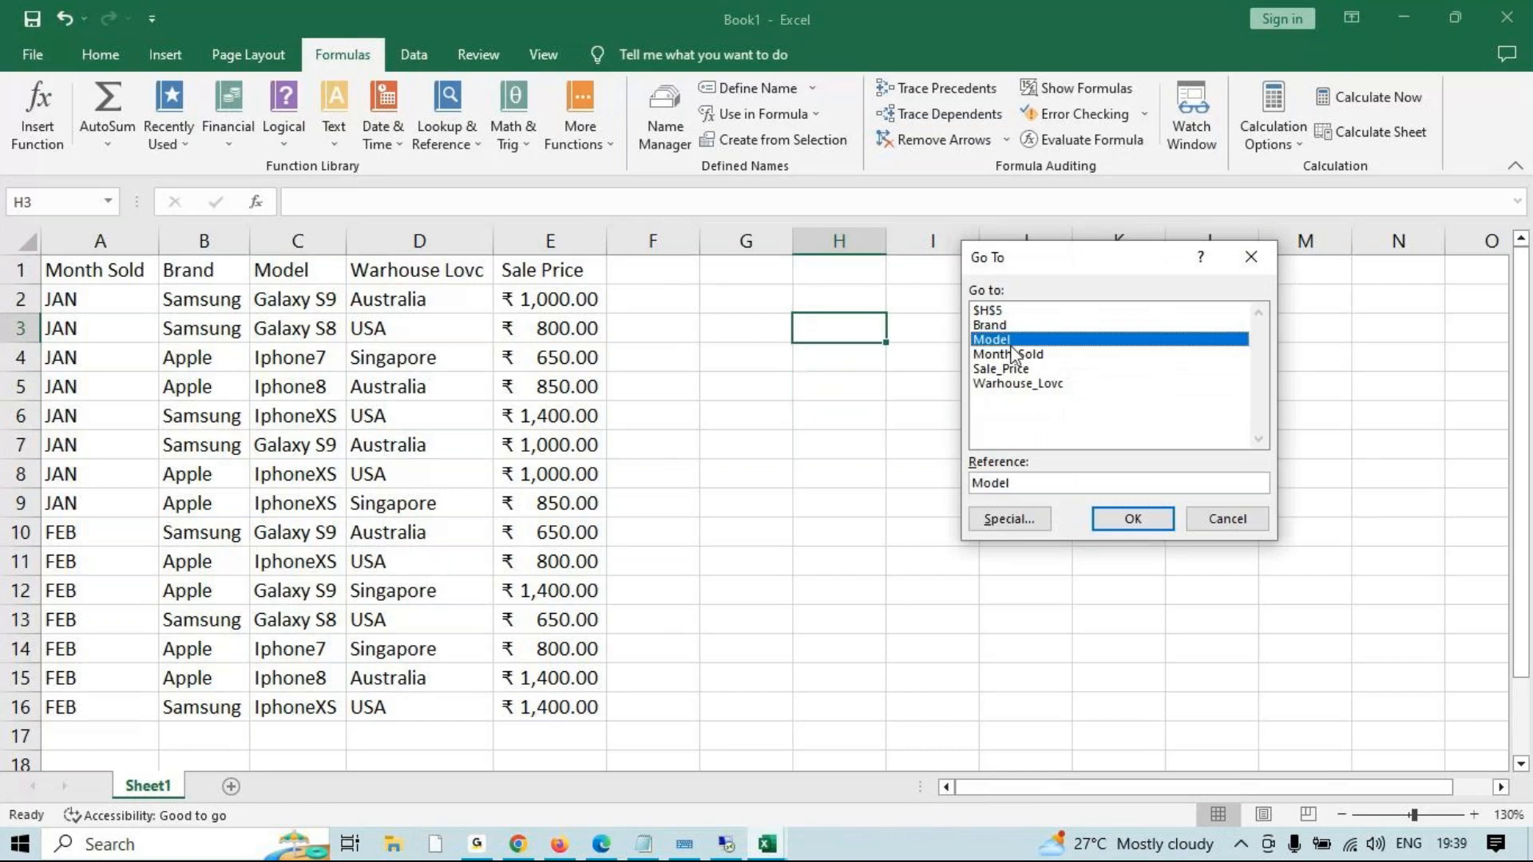
pyautogui.click(1010, 354)
pyautogui.click(1143, 520)
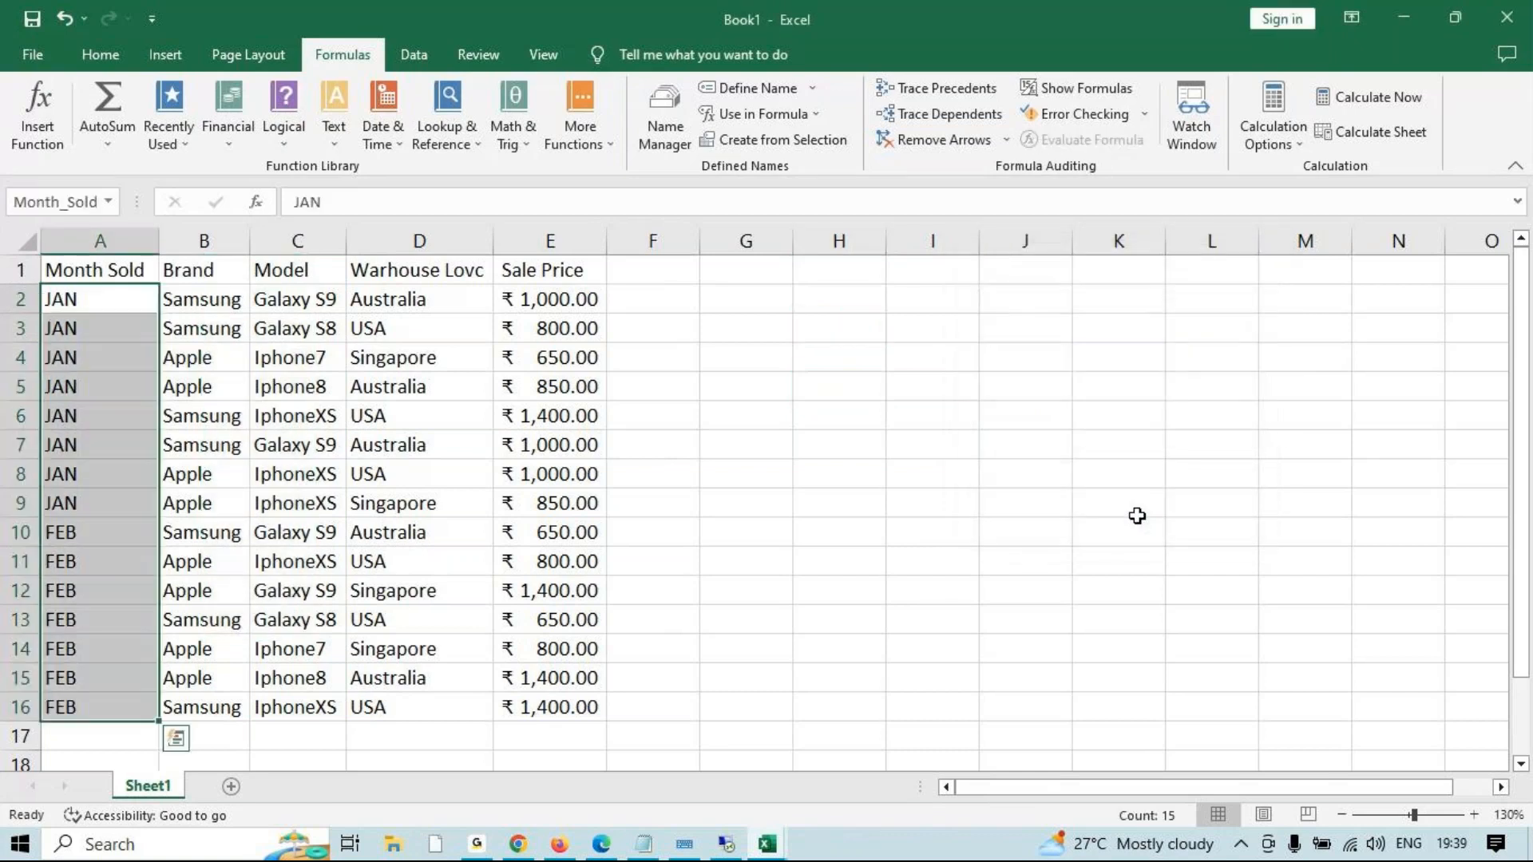
# Use Go To to select the named range Brand.
pyautogui.click(938, 391)
pyautogui.hotkey('ctrl', 'g')
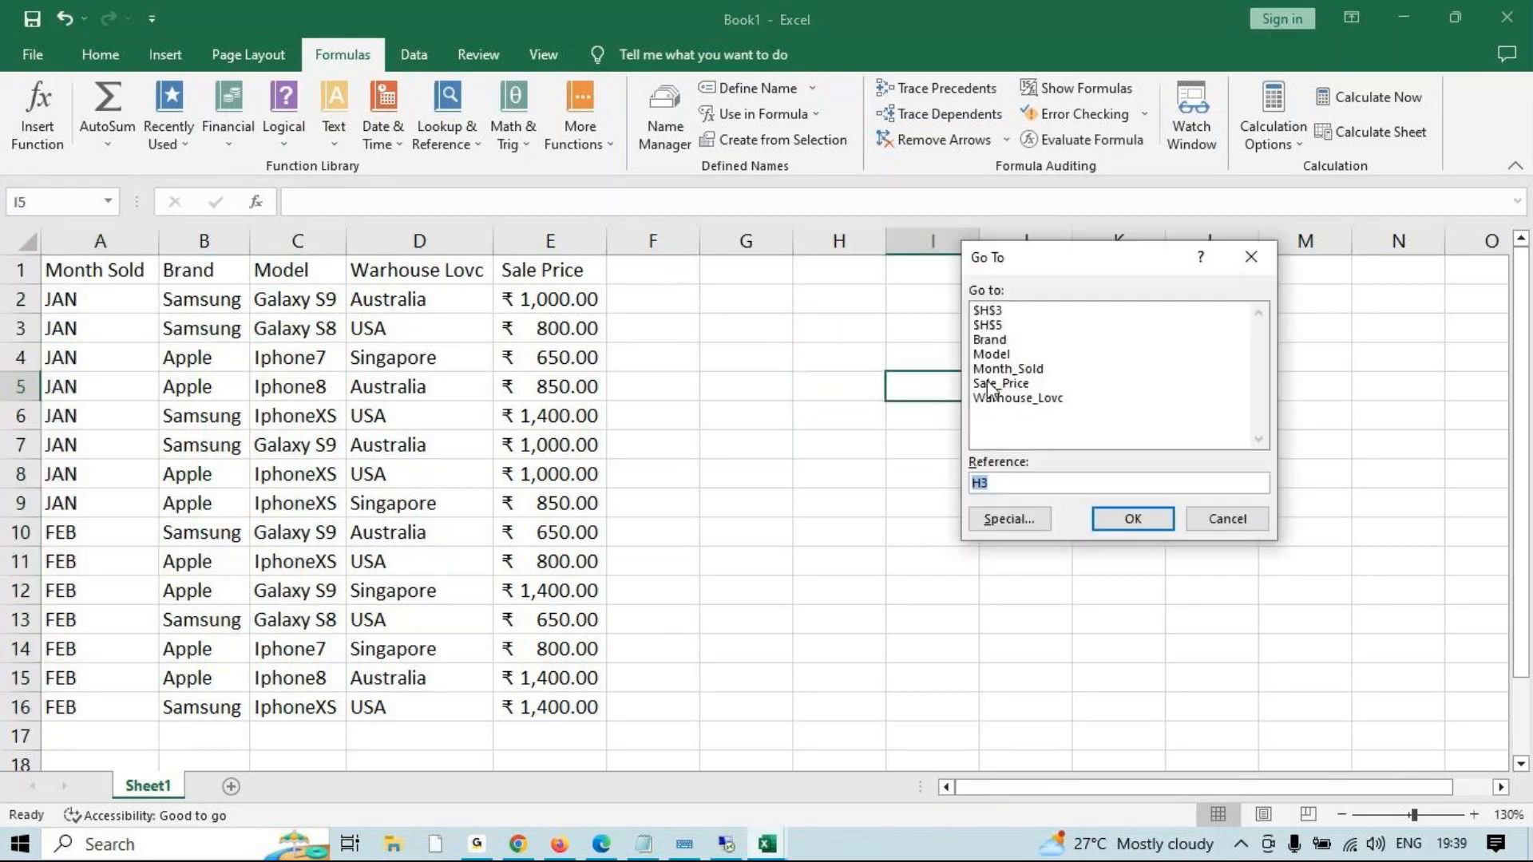
pyautogui.click(1003, 340)
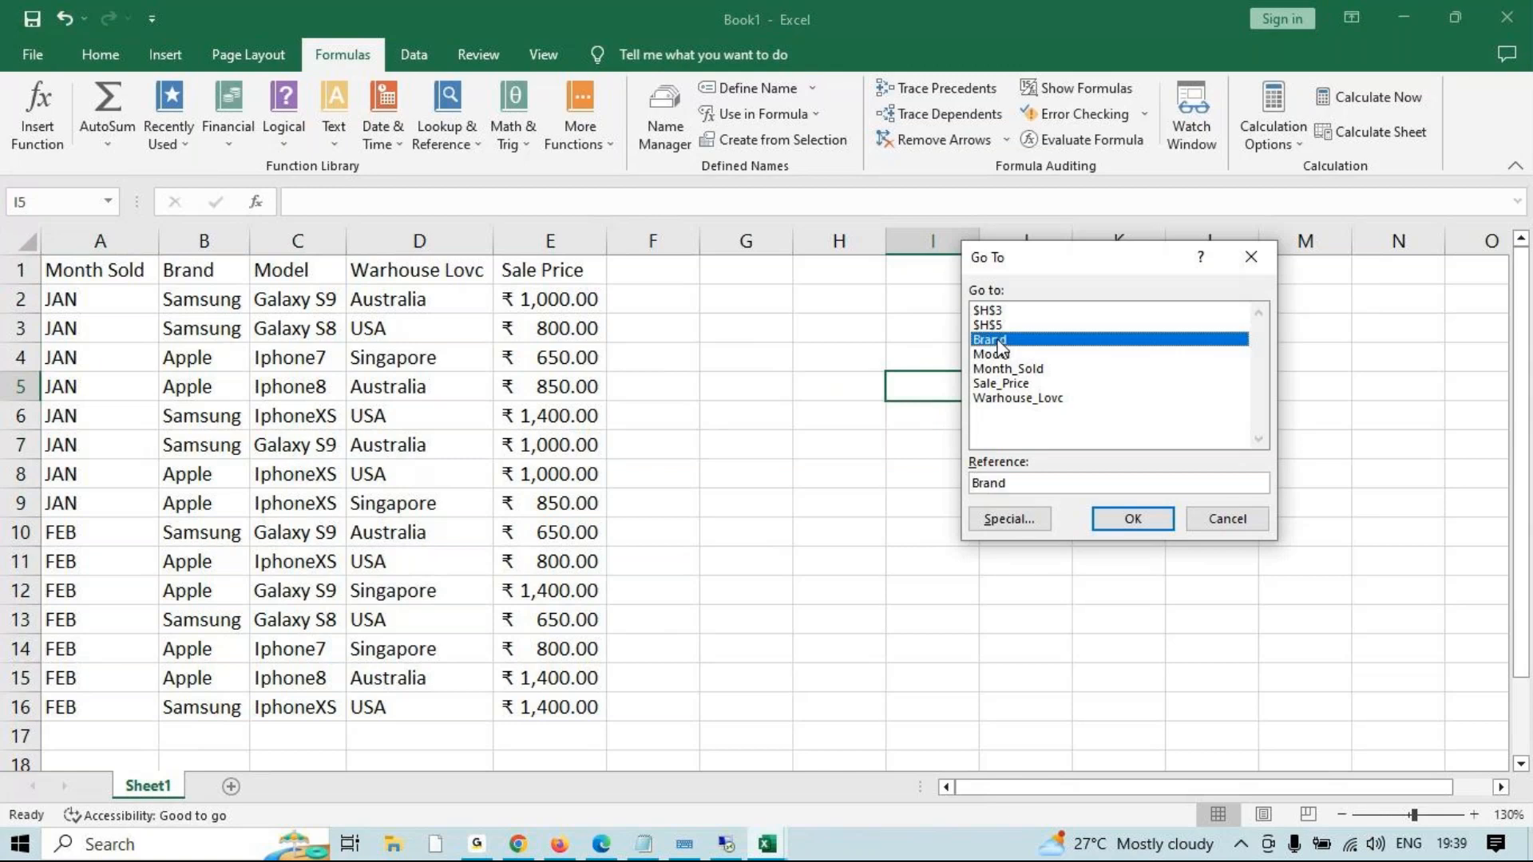
pyautogui.click(1128, 521)
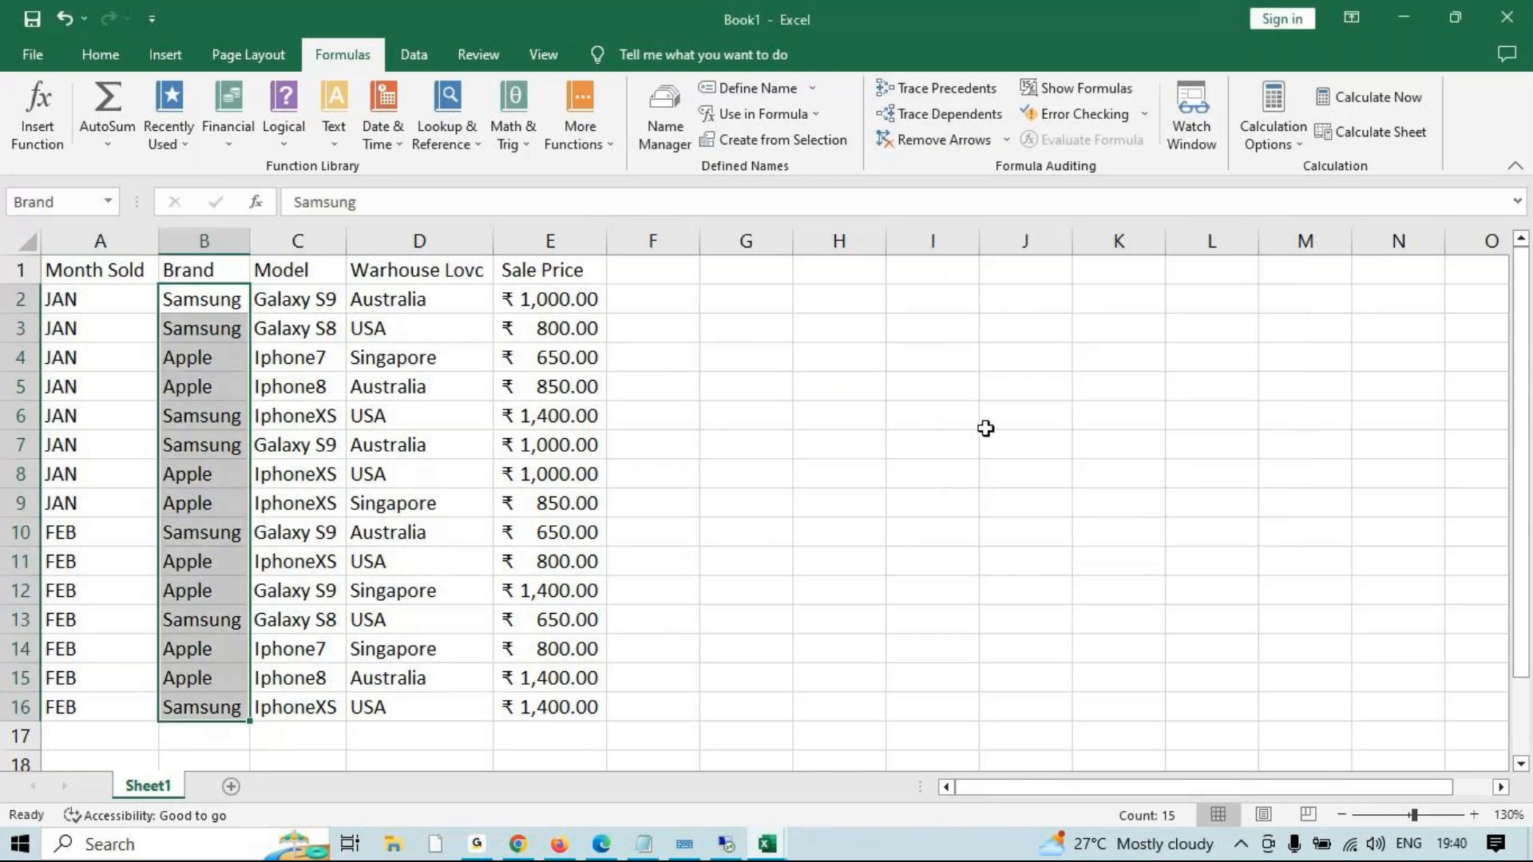
# Enter a SUMIF formula in H5 that totals Sale_Price where the named range Warhouse_Lovc equals "USA".
pyautogui.click(877, 387)
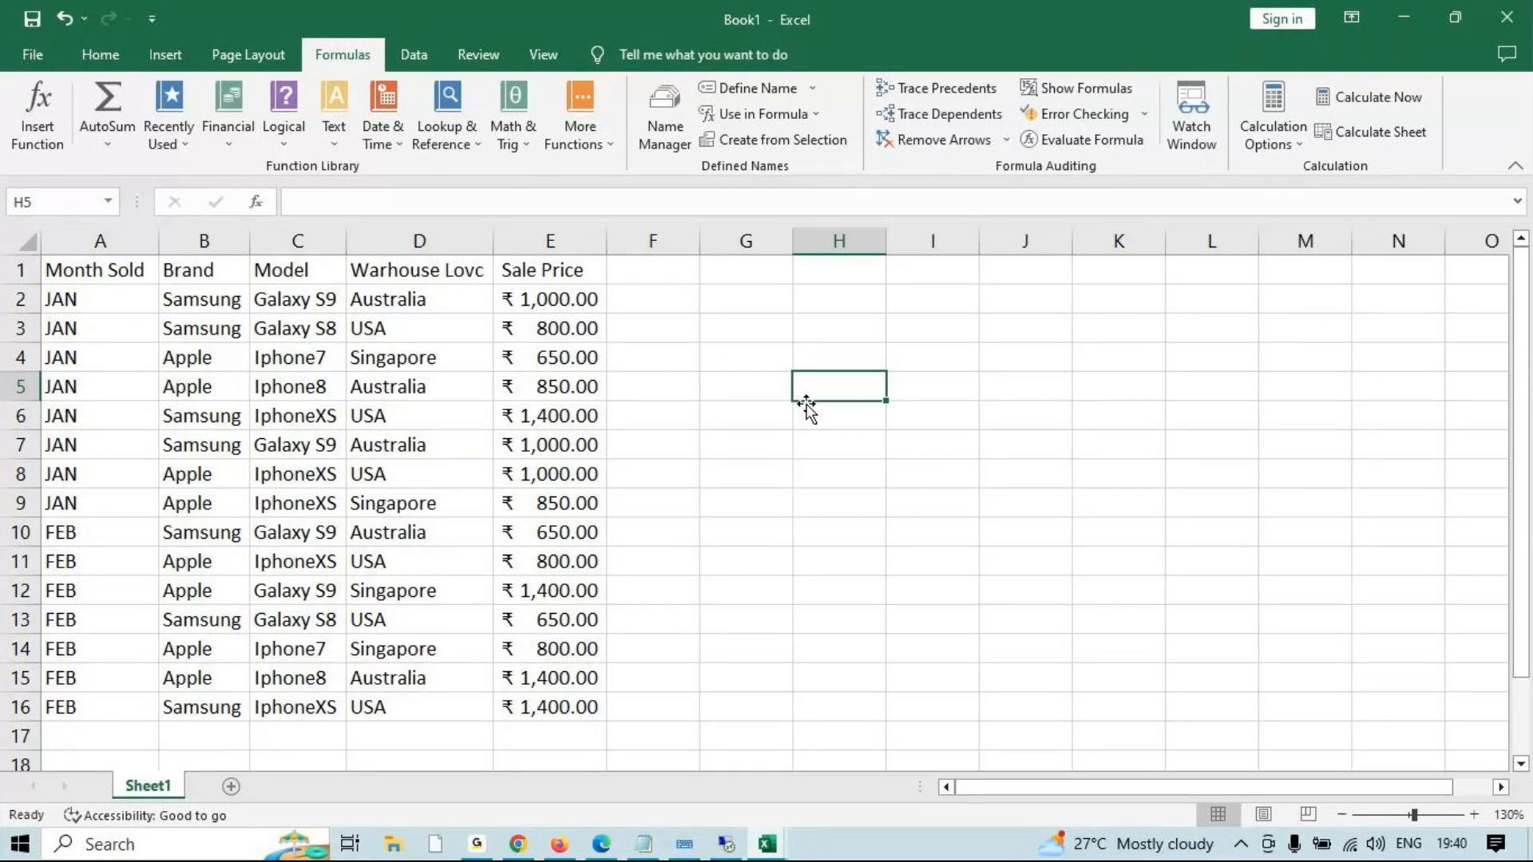
pyautogui.write('=SUM(')
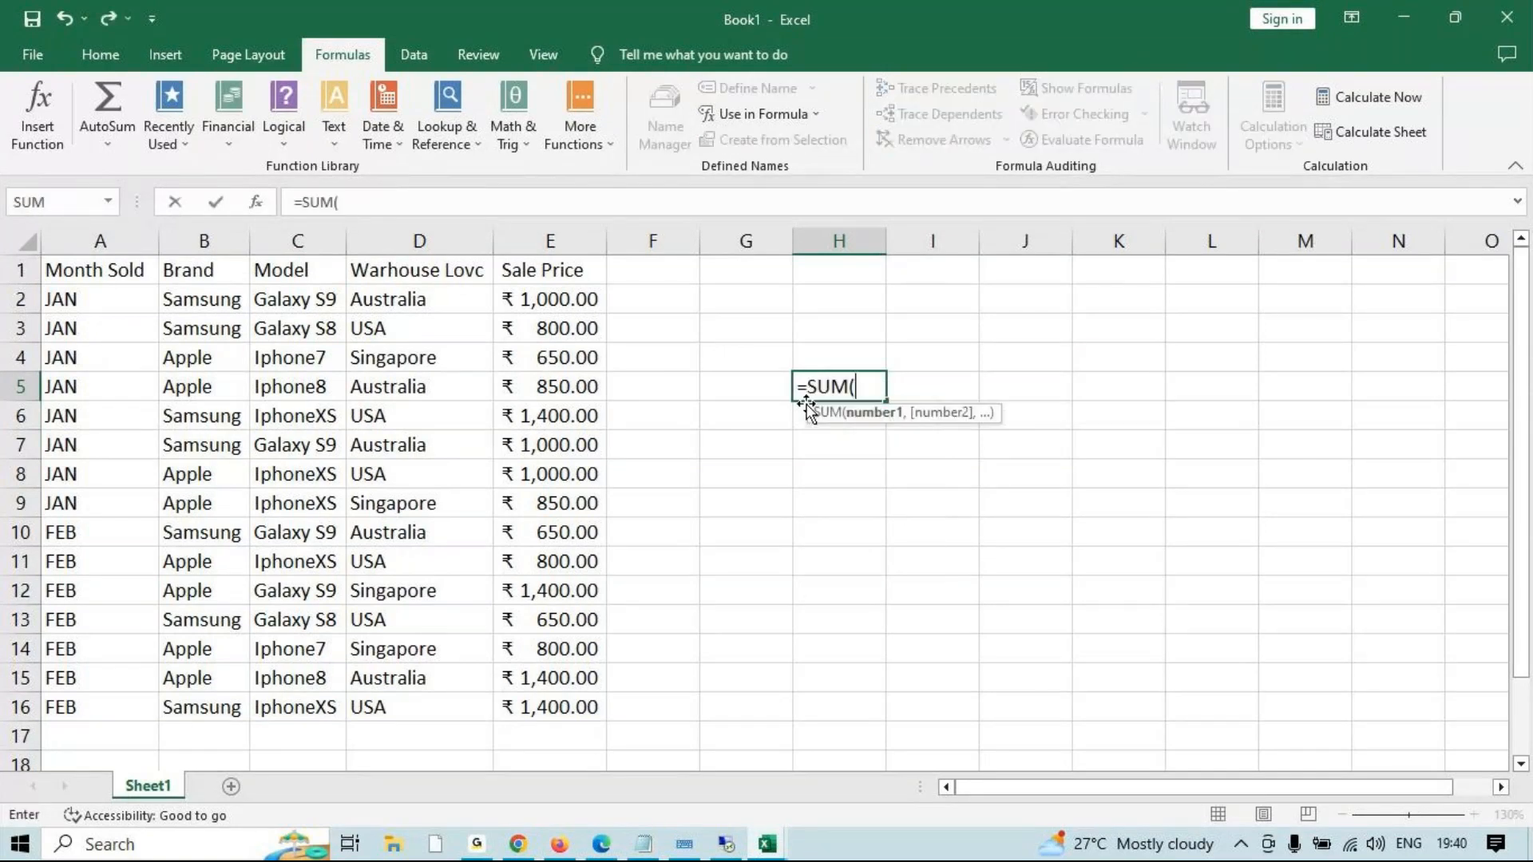
pyautogui.press('Escape')
pyautogui.write('=sumif')
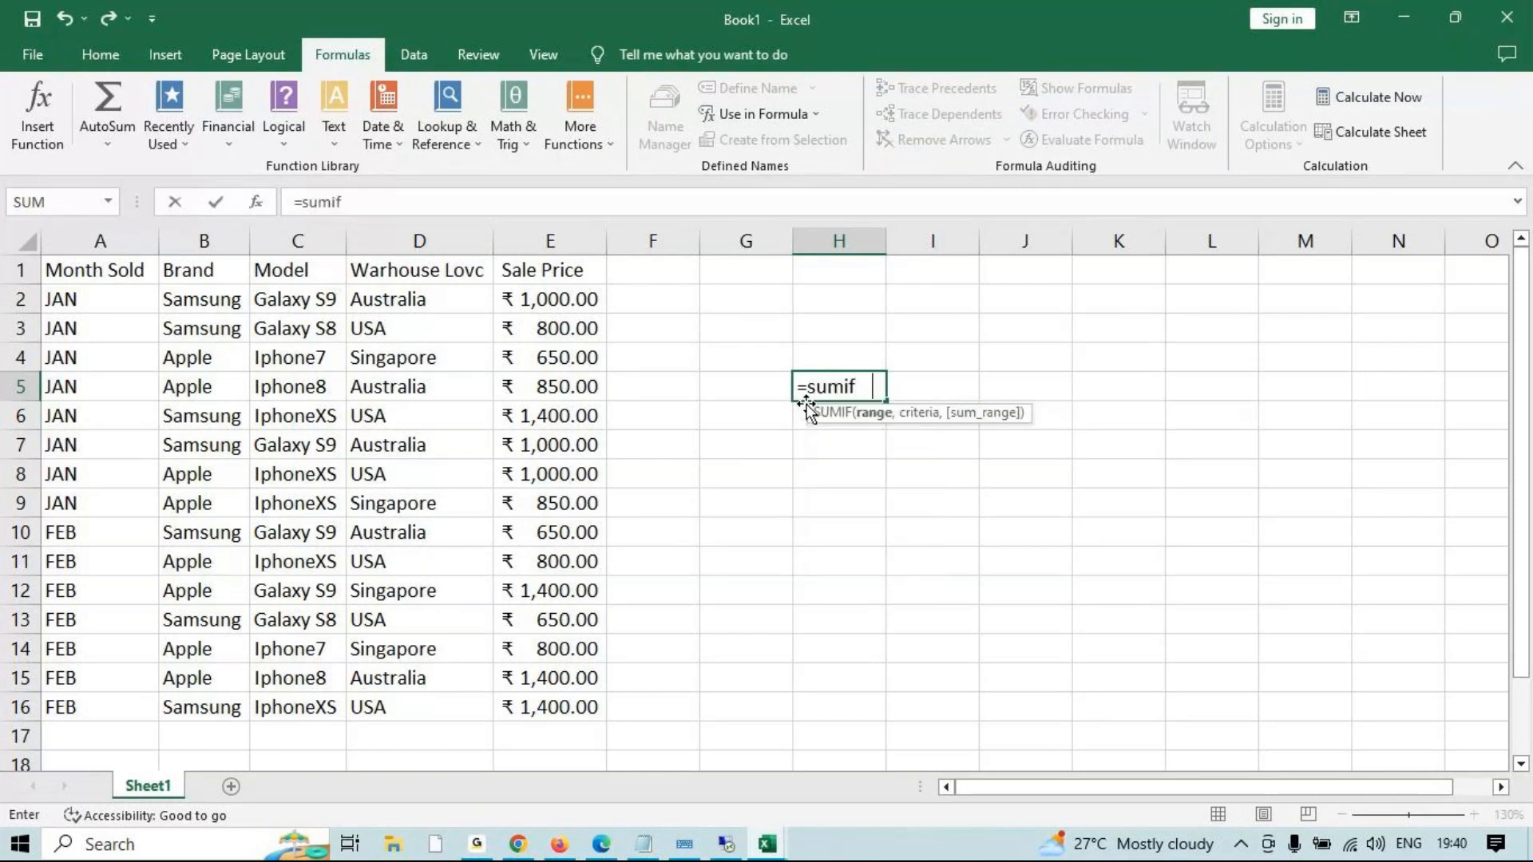
pyautogui.press('Tab')
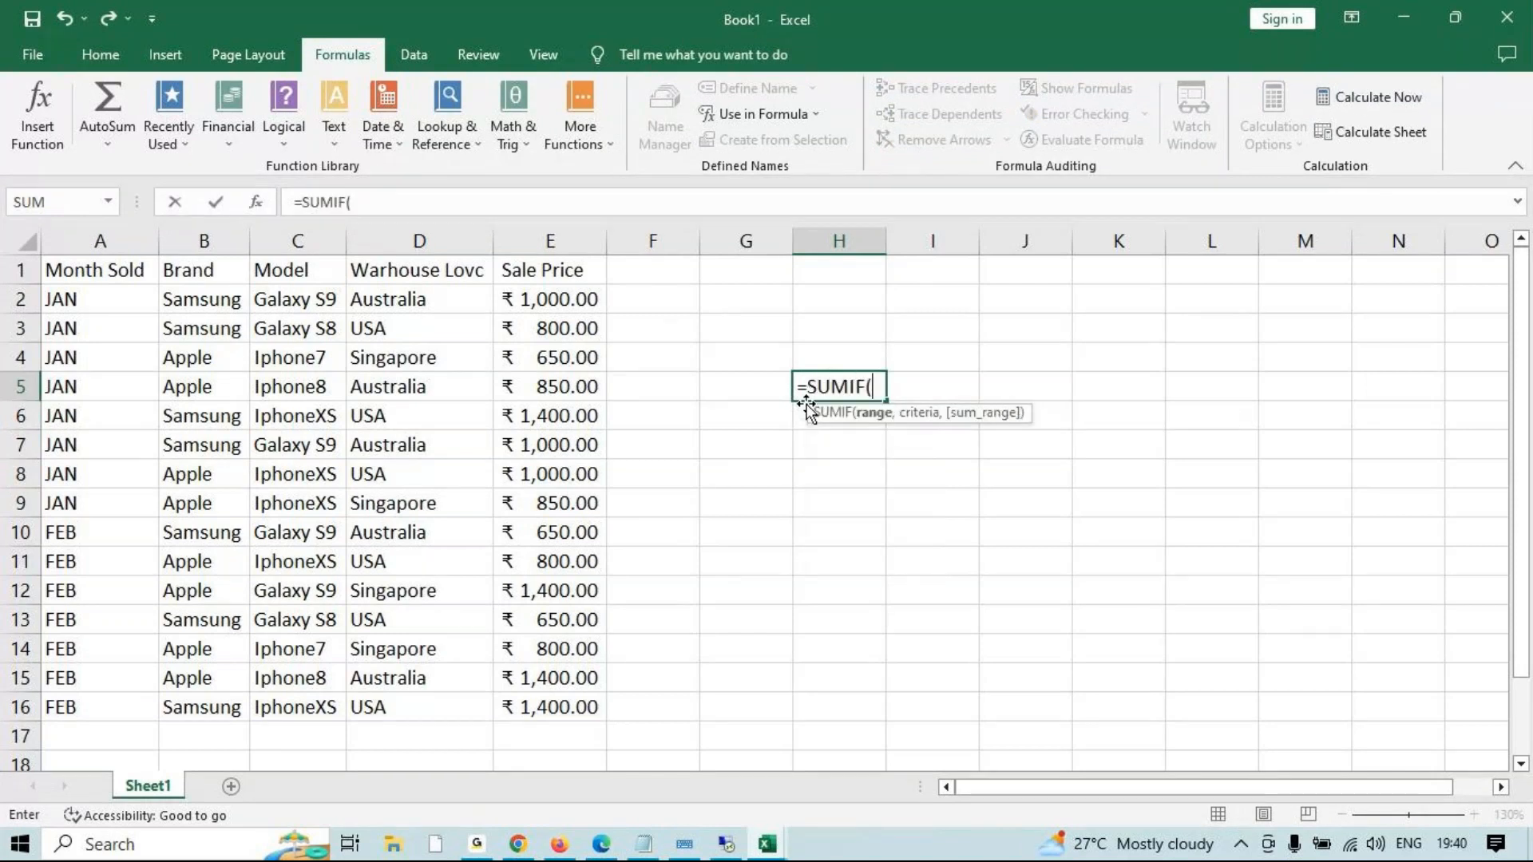
pyautogui.write('wa')
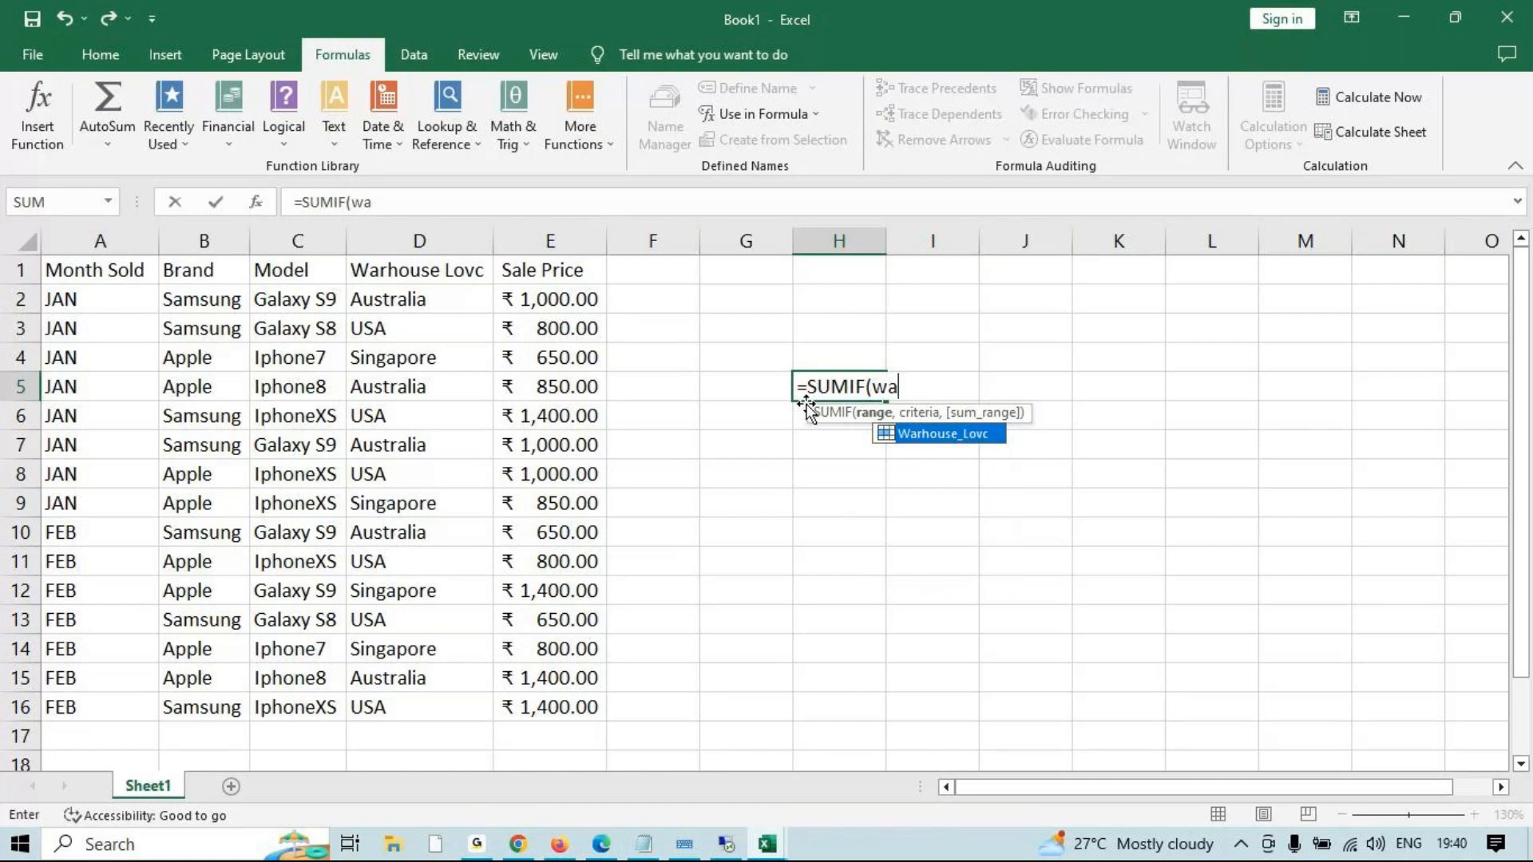
pyautogui.press('Tab')
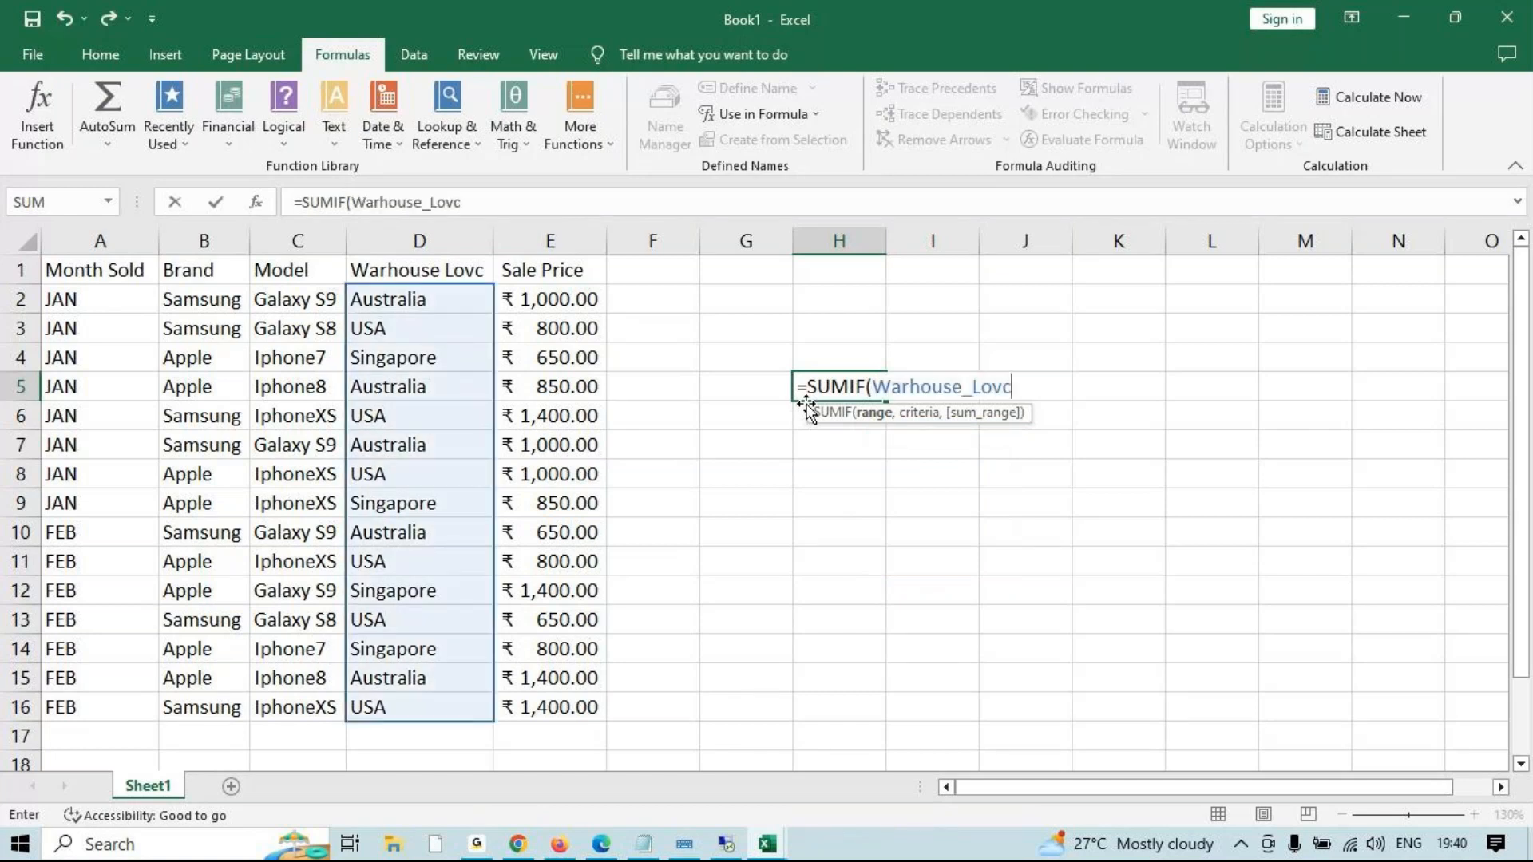
pyautogui.write(',')
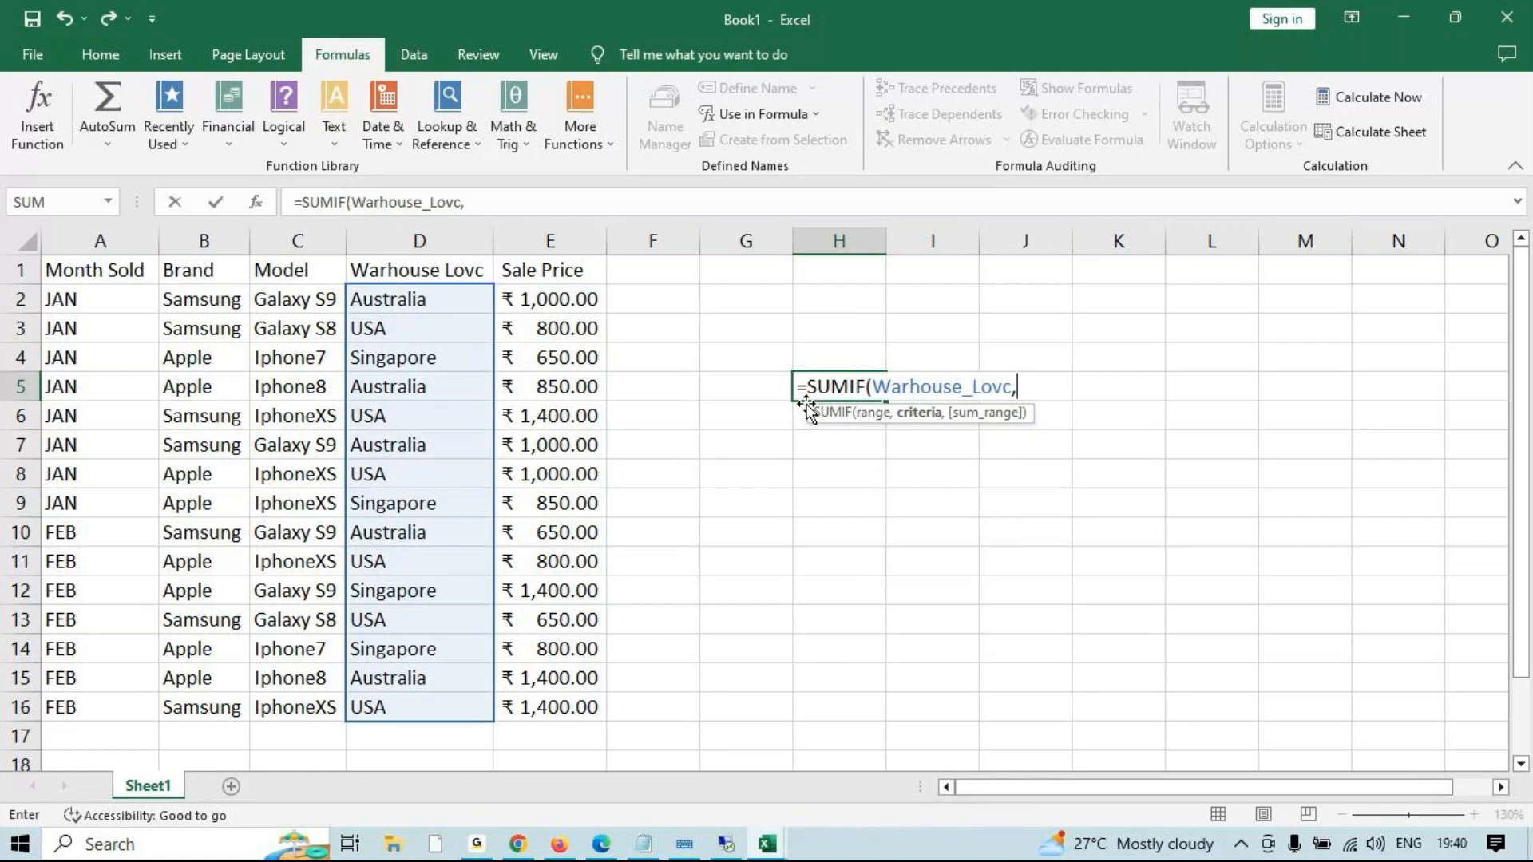
pyautogui.write('"USA",')
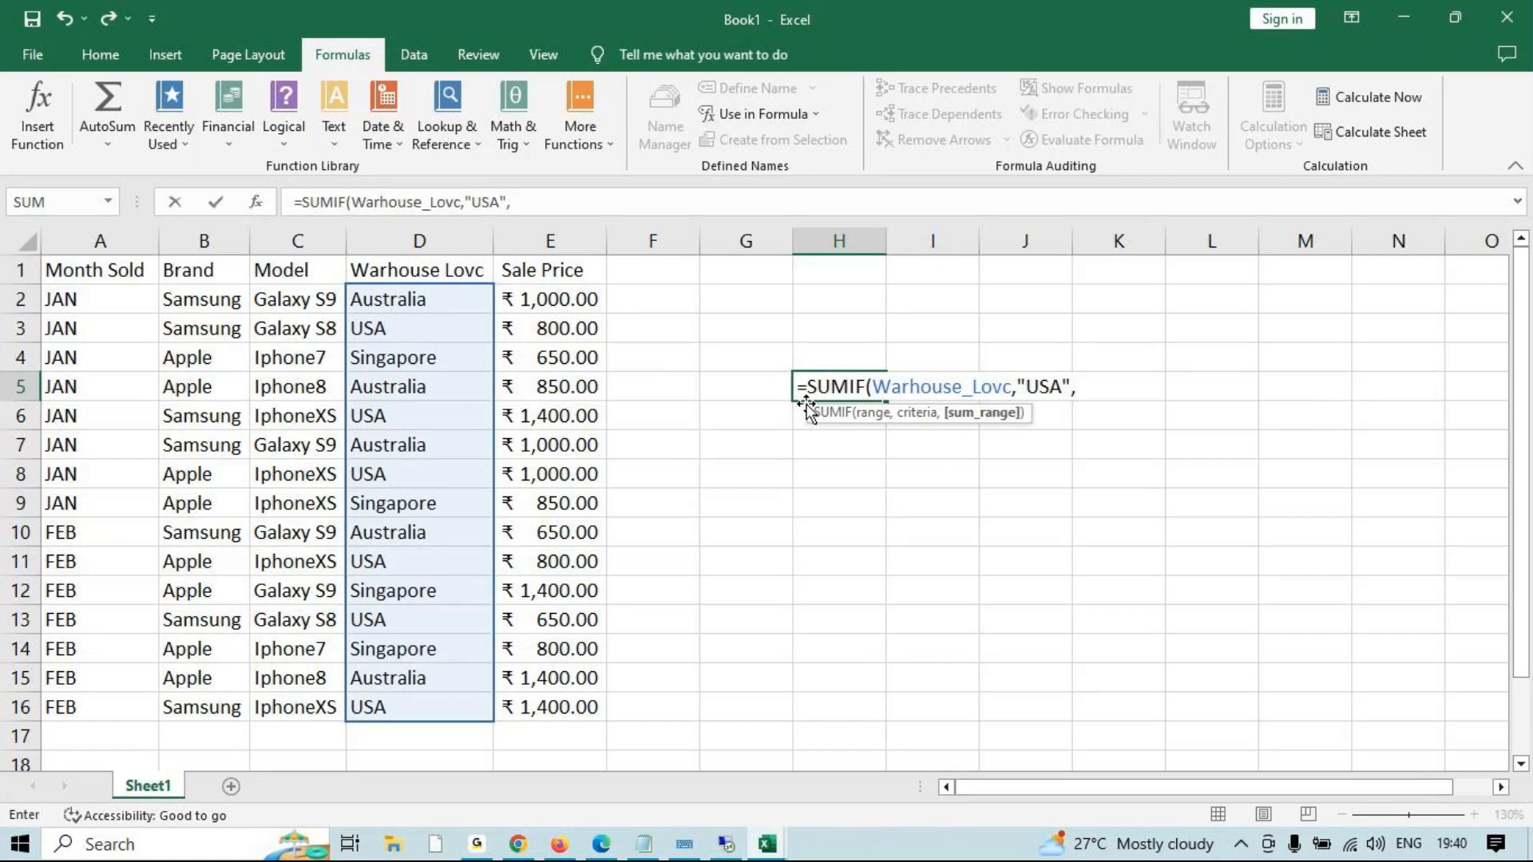
pyautogui.write('Sale_Price')
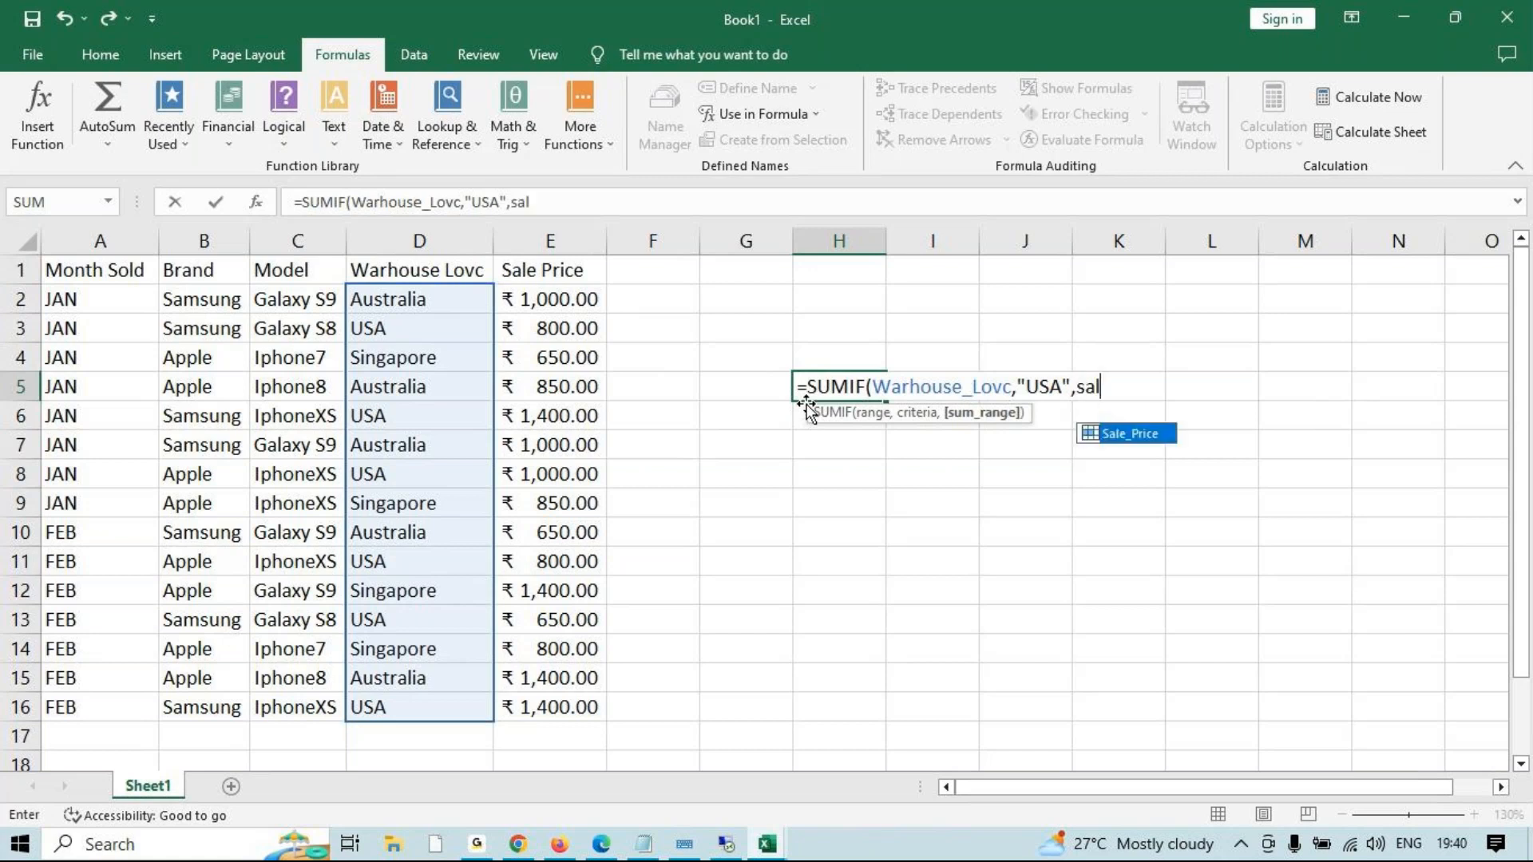
pyautogui.write(')')
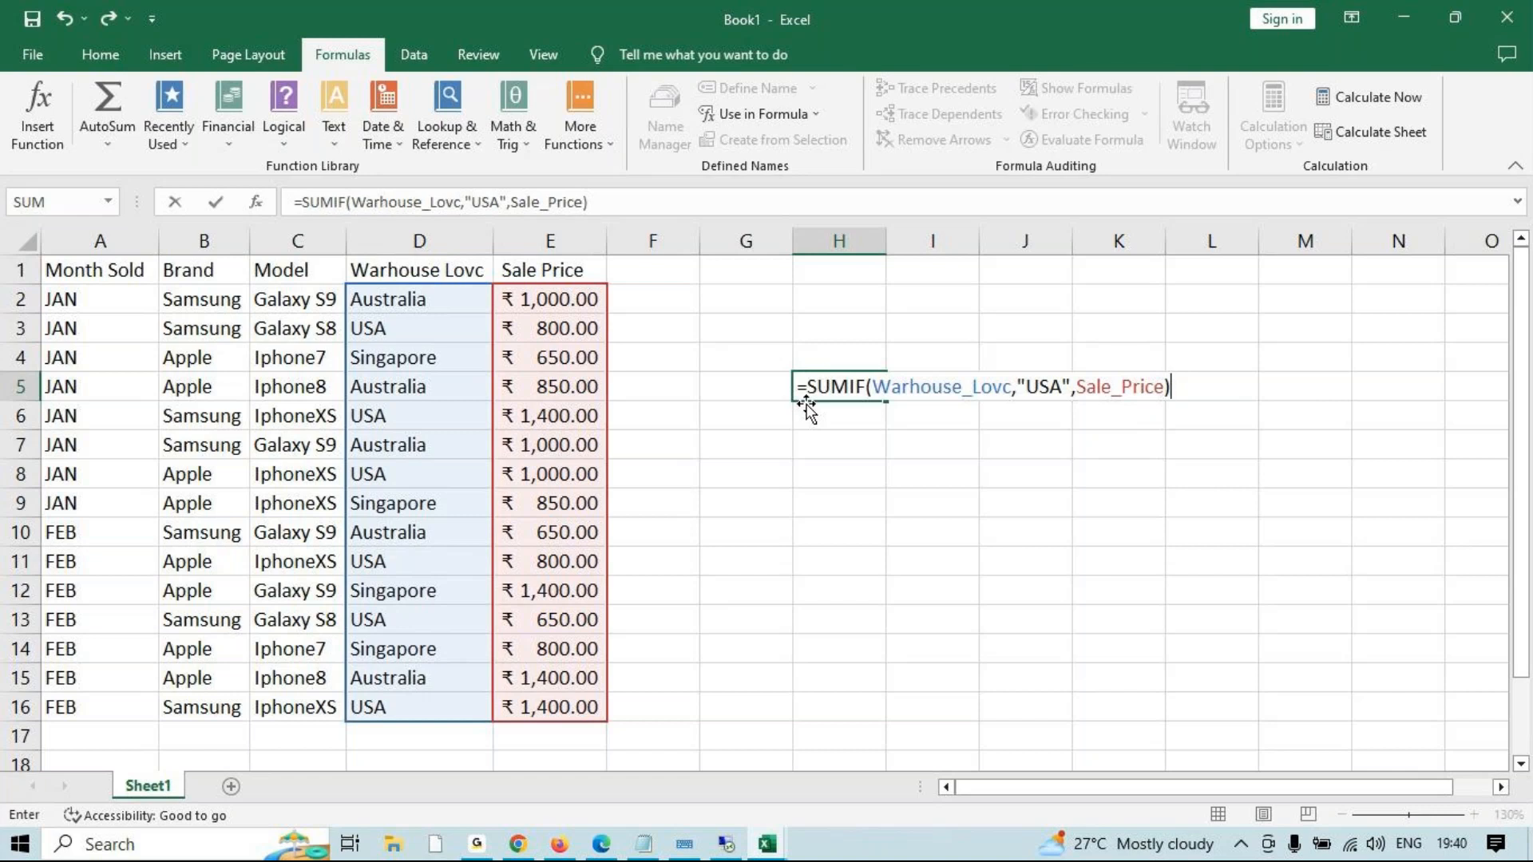
pyautogui.press('Return')
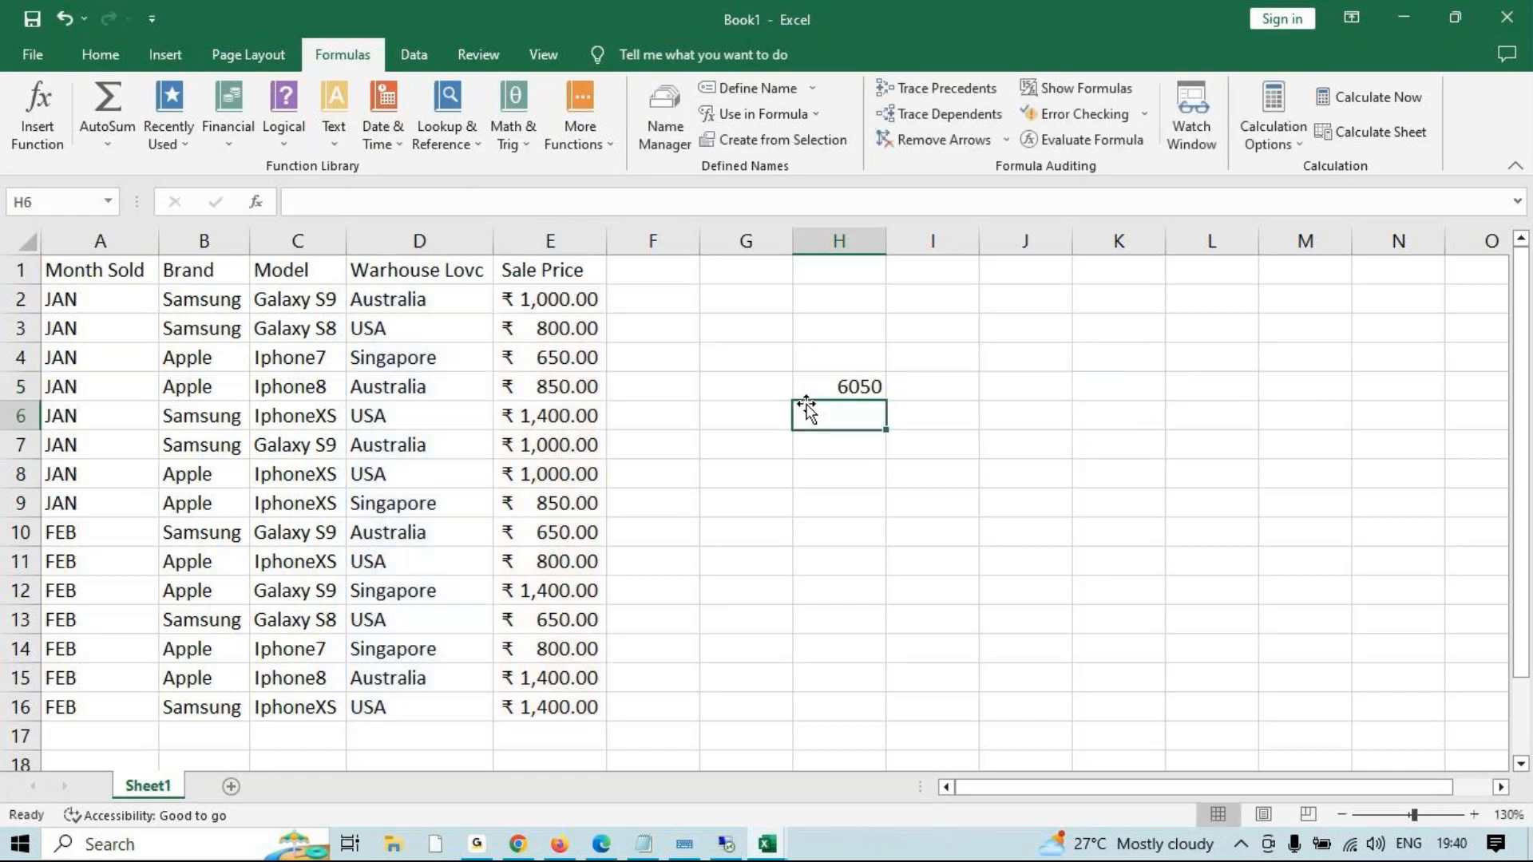
# Add a new worksheet and begin a SUMIF formula in J8 with Warhouse_Lovc as the criteria range.
pyautogui.click(230, 786)
pyautogui.click(721, 417)
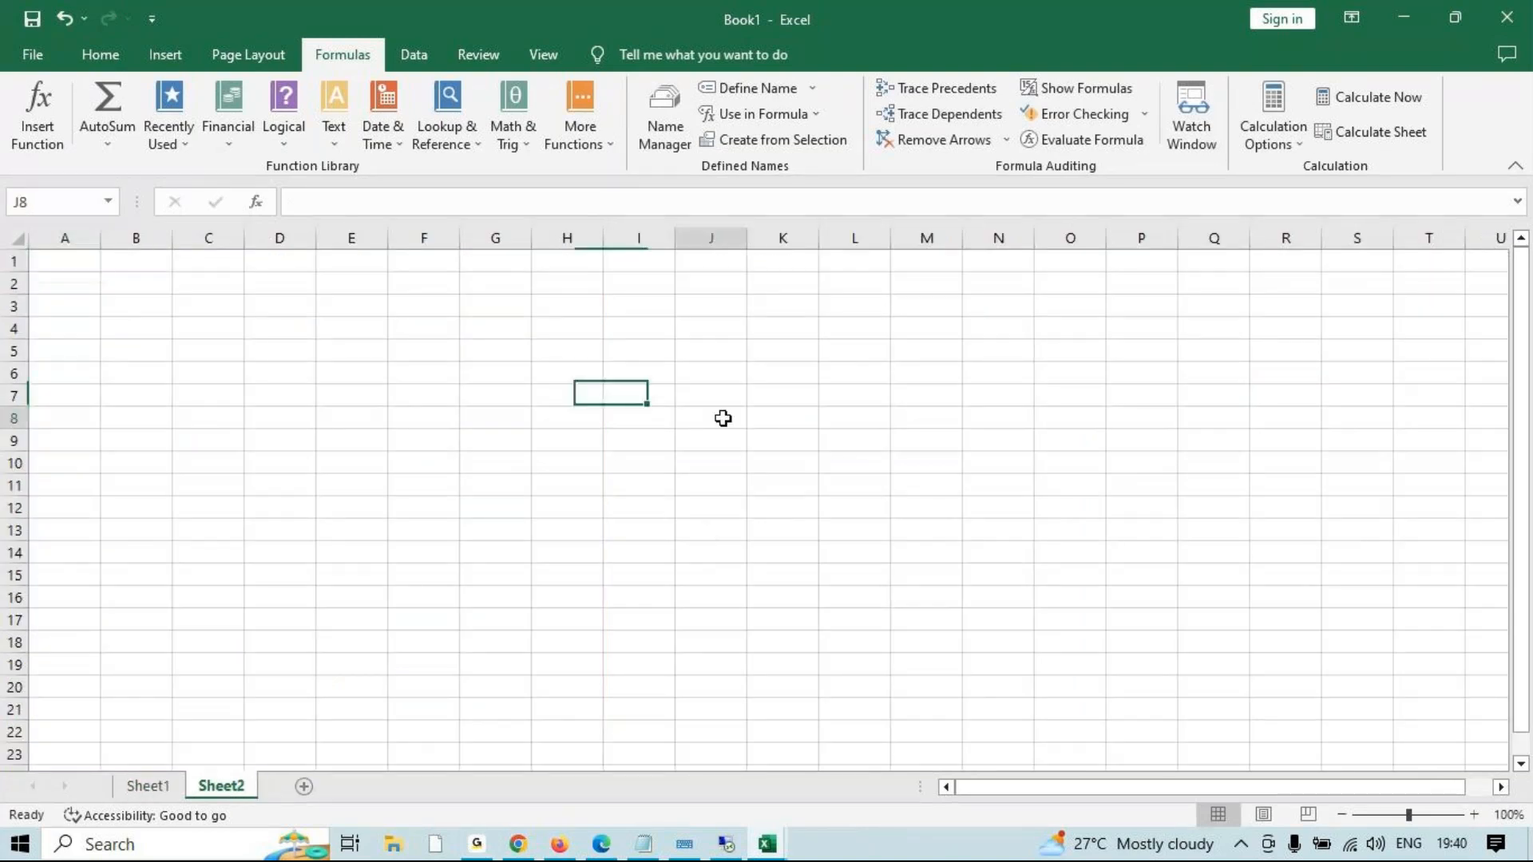
pyautogui.write('=sum')
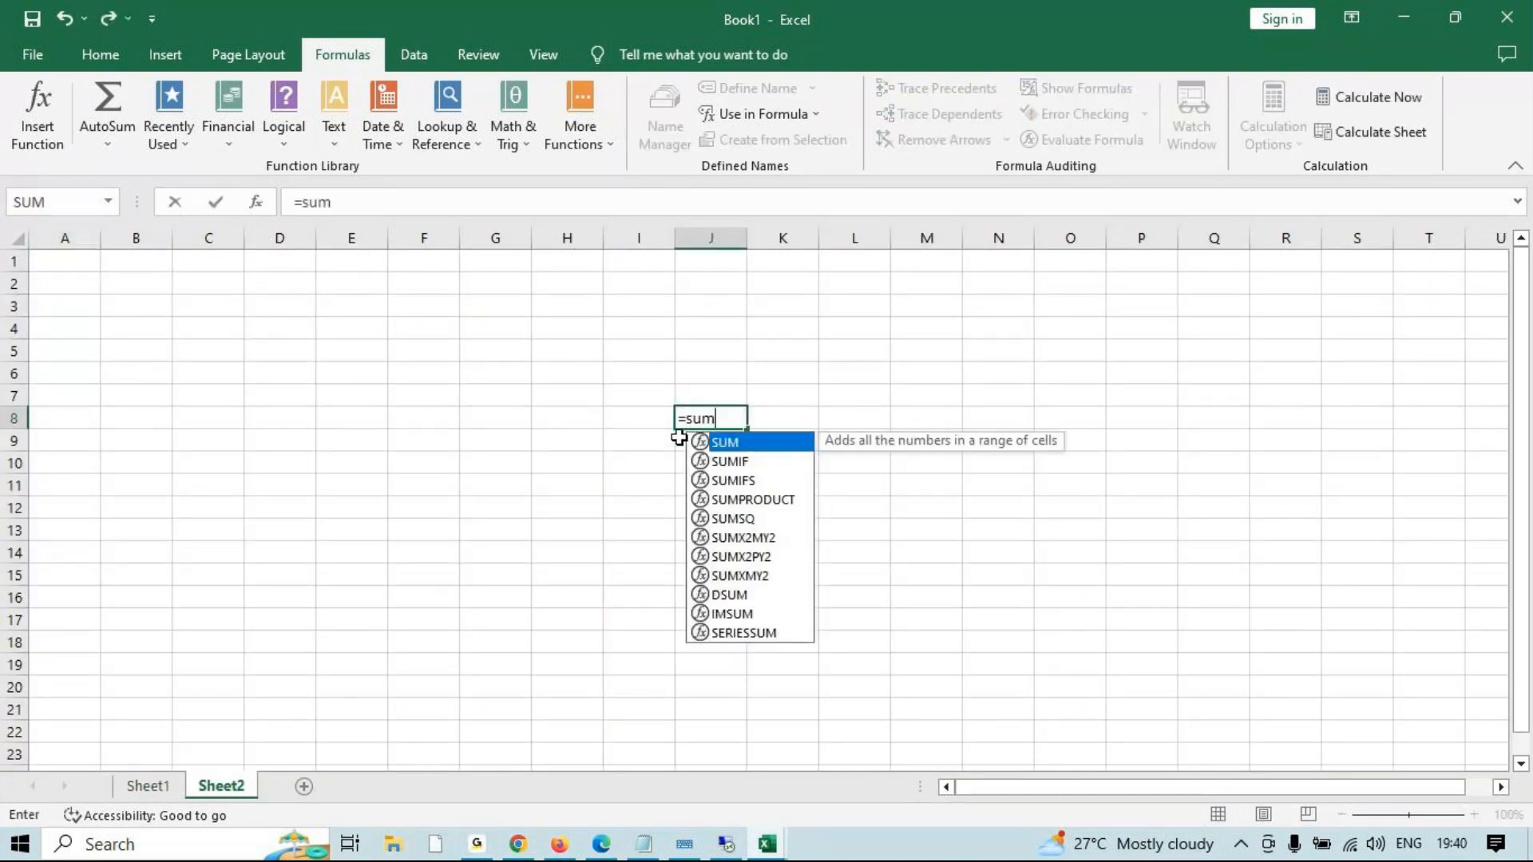
pyautogui.press('Down')
pyautogui.press('Tab')
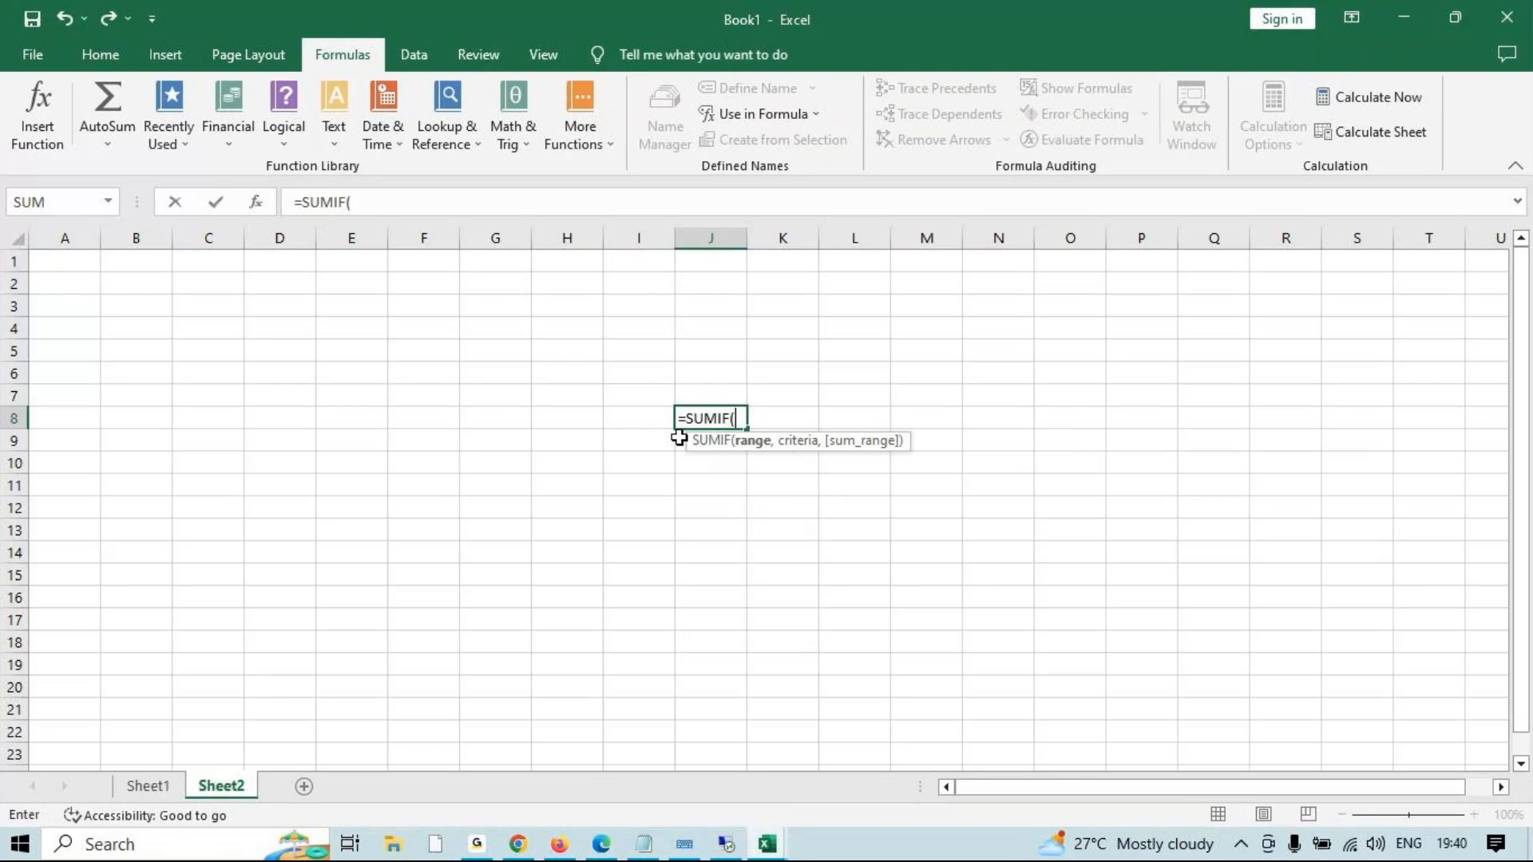
pyautogui.write('wa')
pyautogui.press('Tab')
pyautogui.write(',')
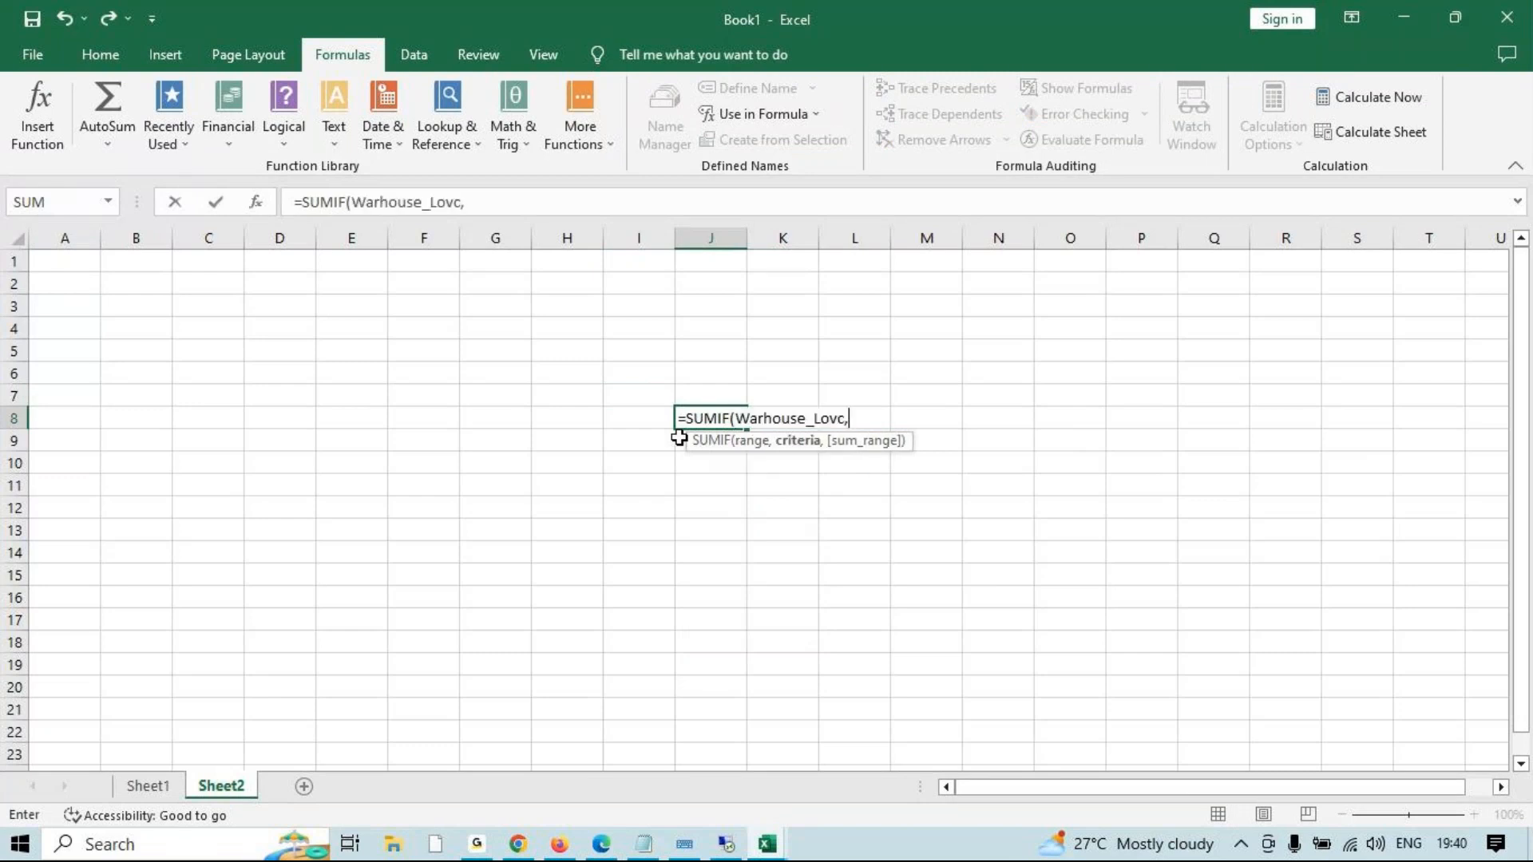
pyautogui.write('"USA"')
pyautogui.press('BackSpace')
pyautogui.press('BackSpace')
pyautogui.press('BackSpace')
pyautogui.press('BackSpace')
pyautogui.press('BackSpace')
pyautogui.press('BackSpace')
pyautogui.press('Tab')
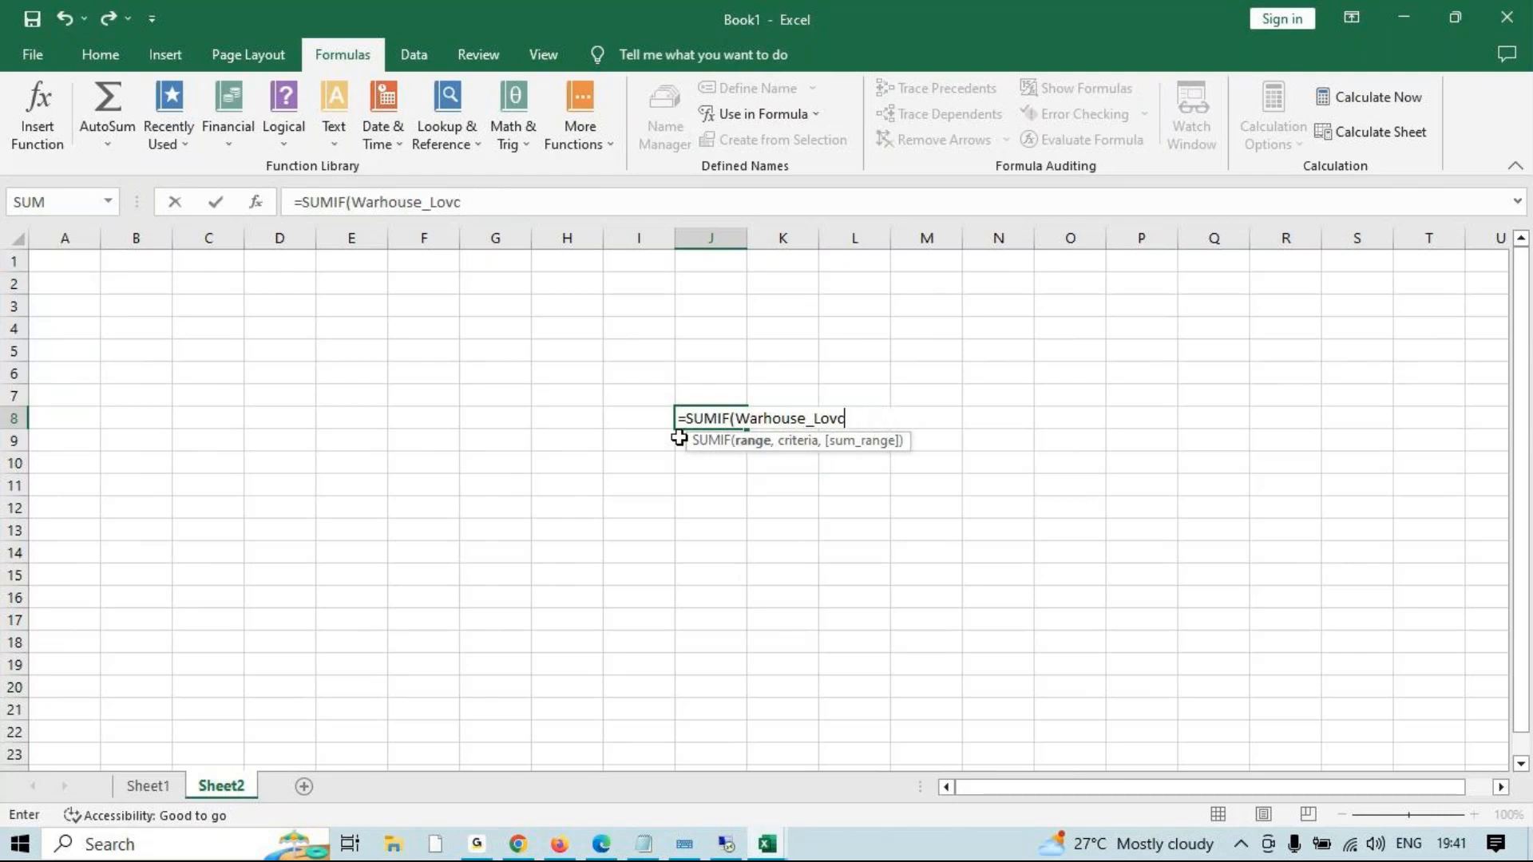
# Complete the SUMIF formula in J8 with the criterion "usa" and the sum range Sale_Price.
pyautogui.write(',"u')
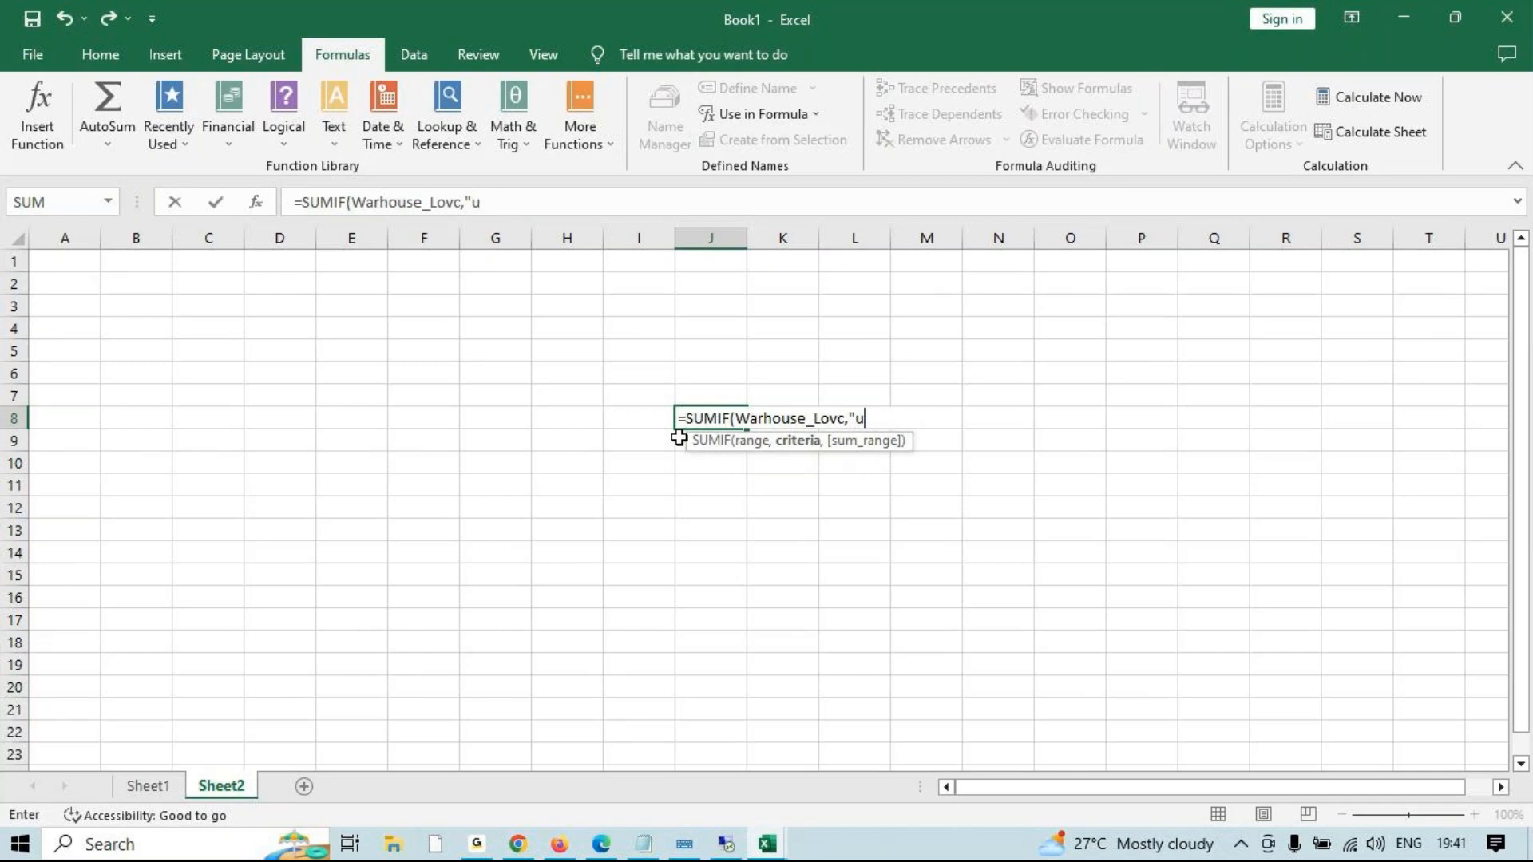
pyautogui.write('sa",sa')
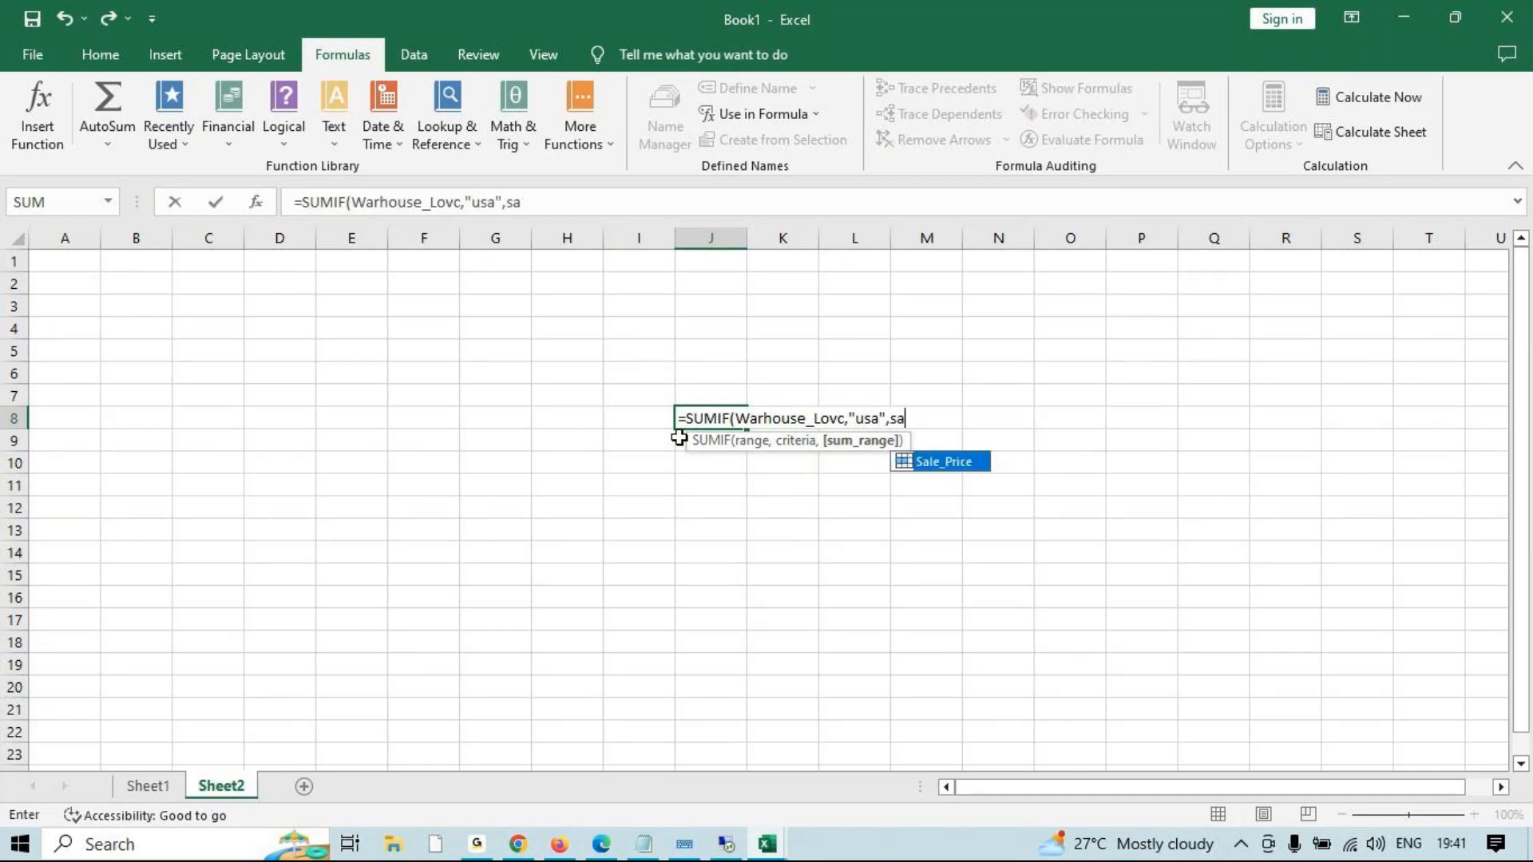
pyautogui.press('Tab')
pyautogui.write(')')
pyautogui.press('Return')
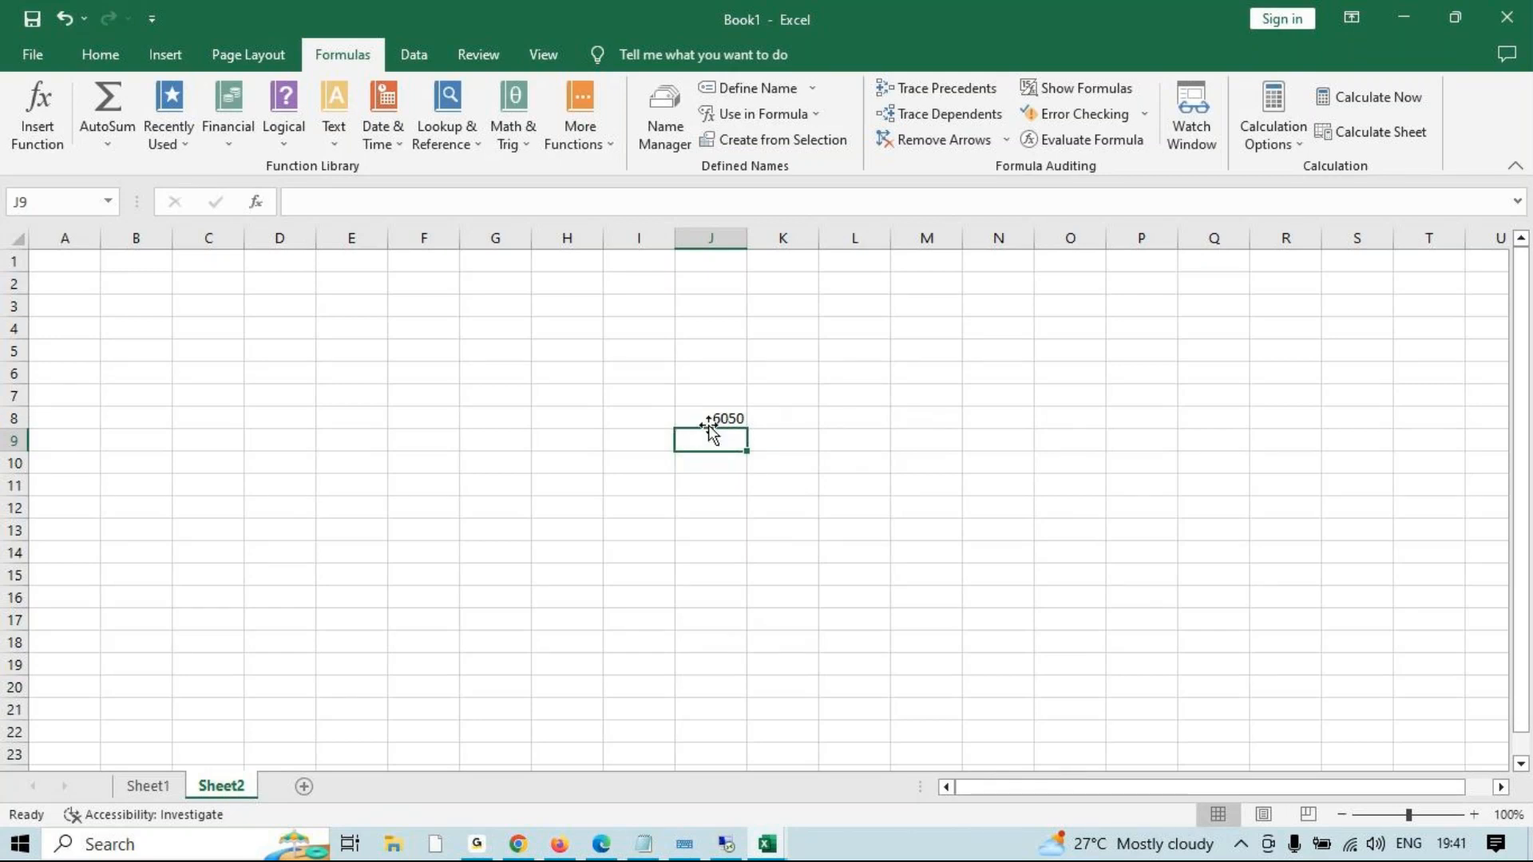
pyautogui.click(463, 854)
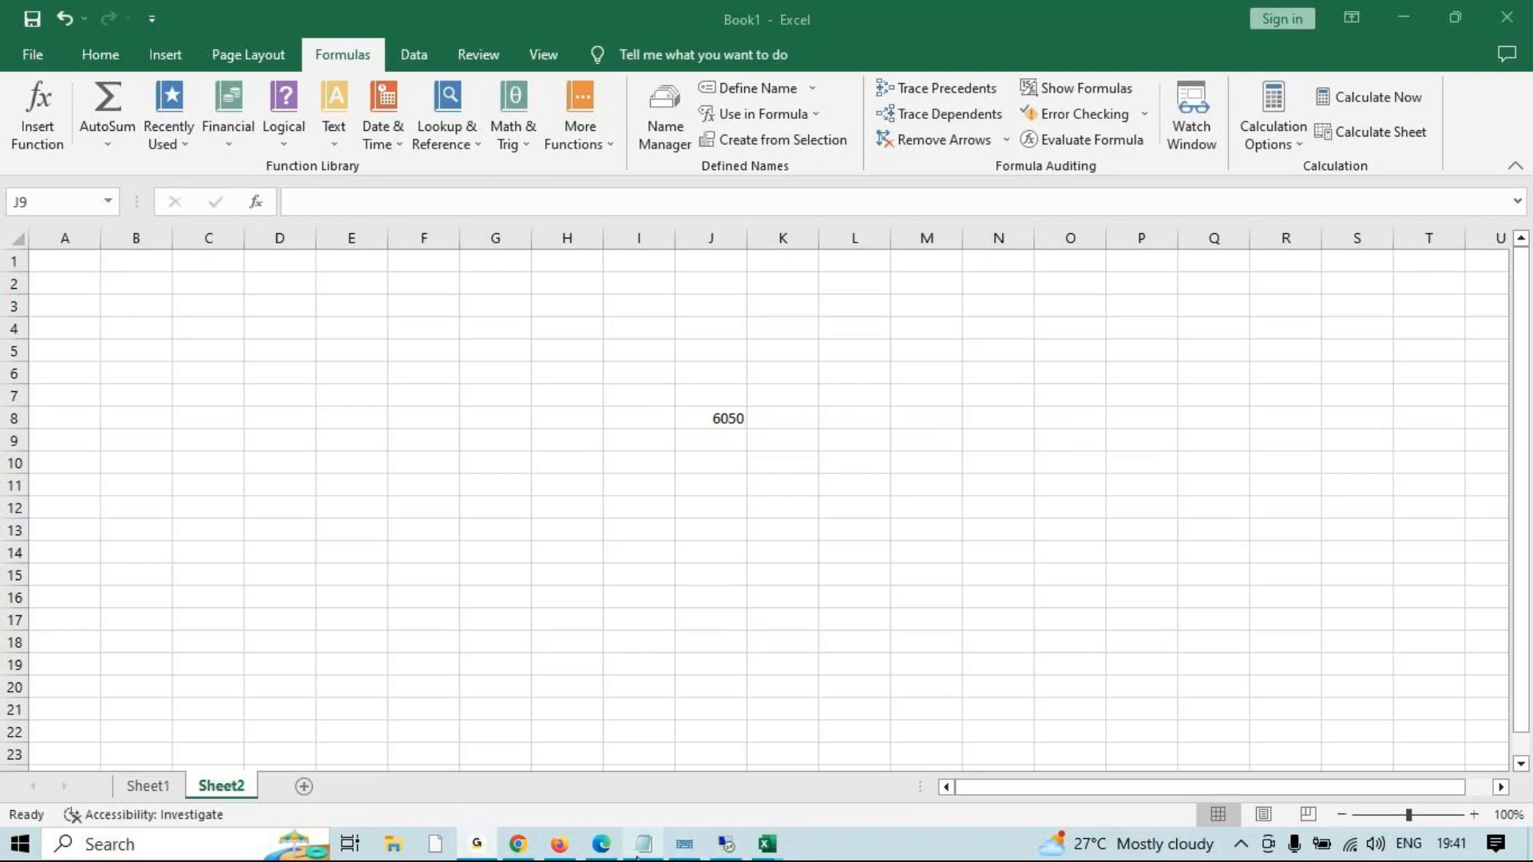
pyautogui.click(1399, 24)
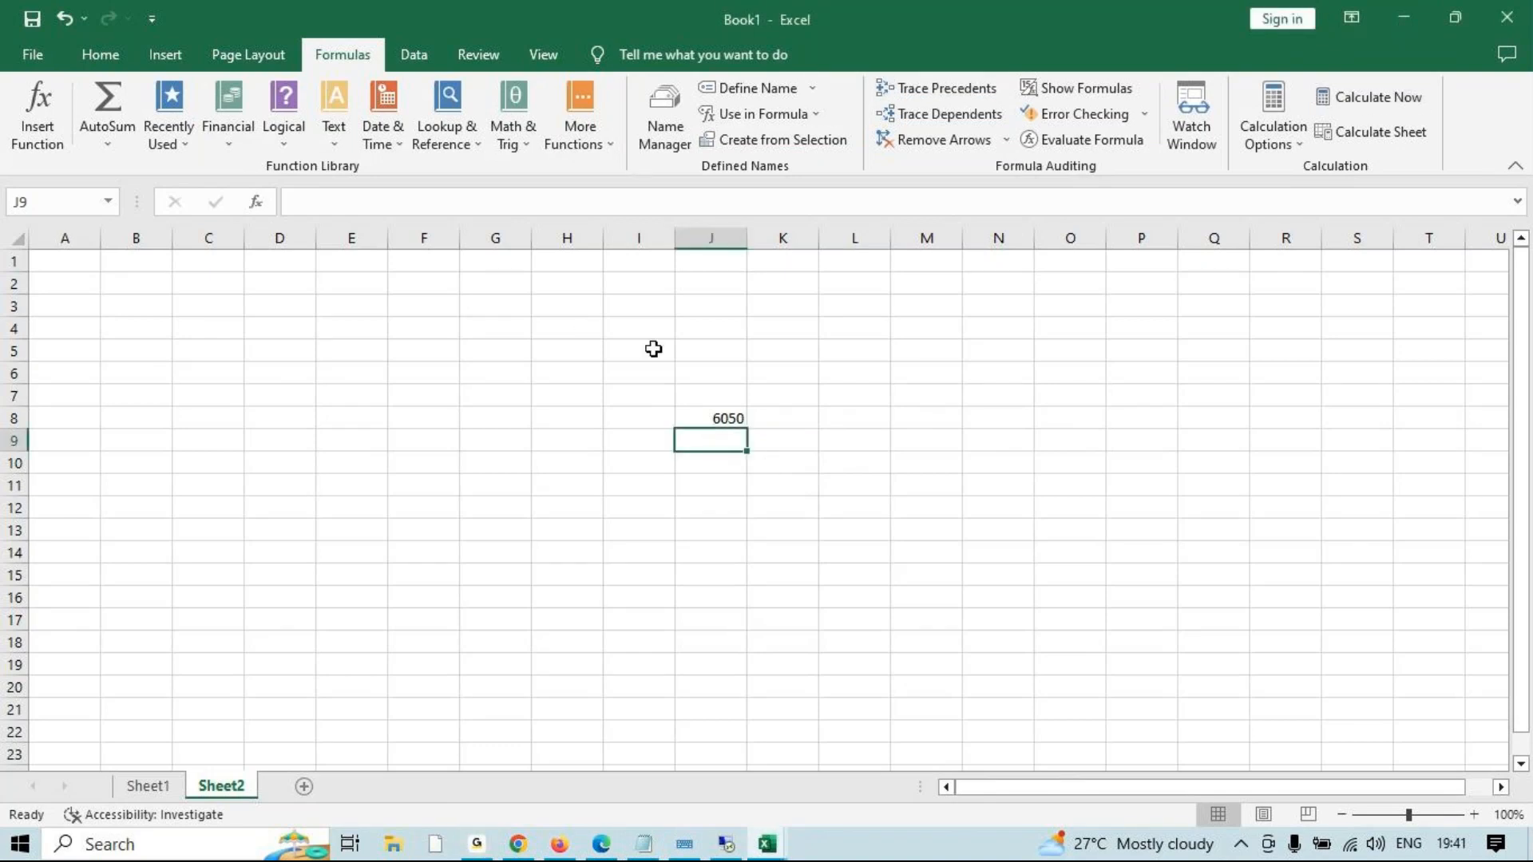
# Review the New Name dialog, and on Sheet1 the Create Names from Selection options for A1:D16 and the Name Manager list.
pyautogui.click(756, 88)
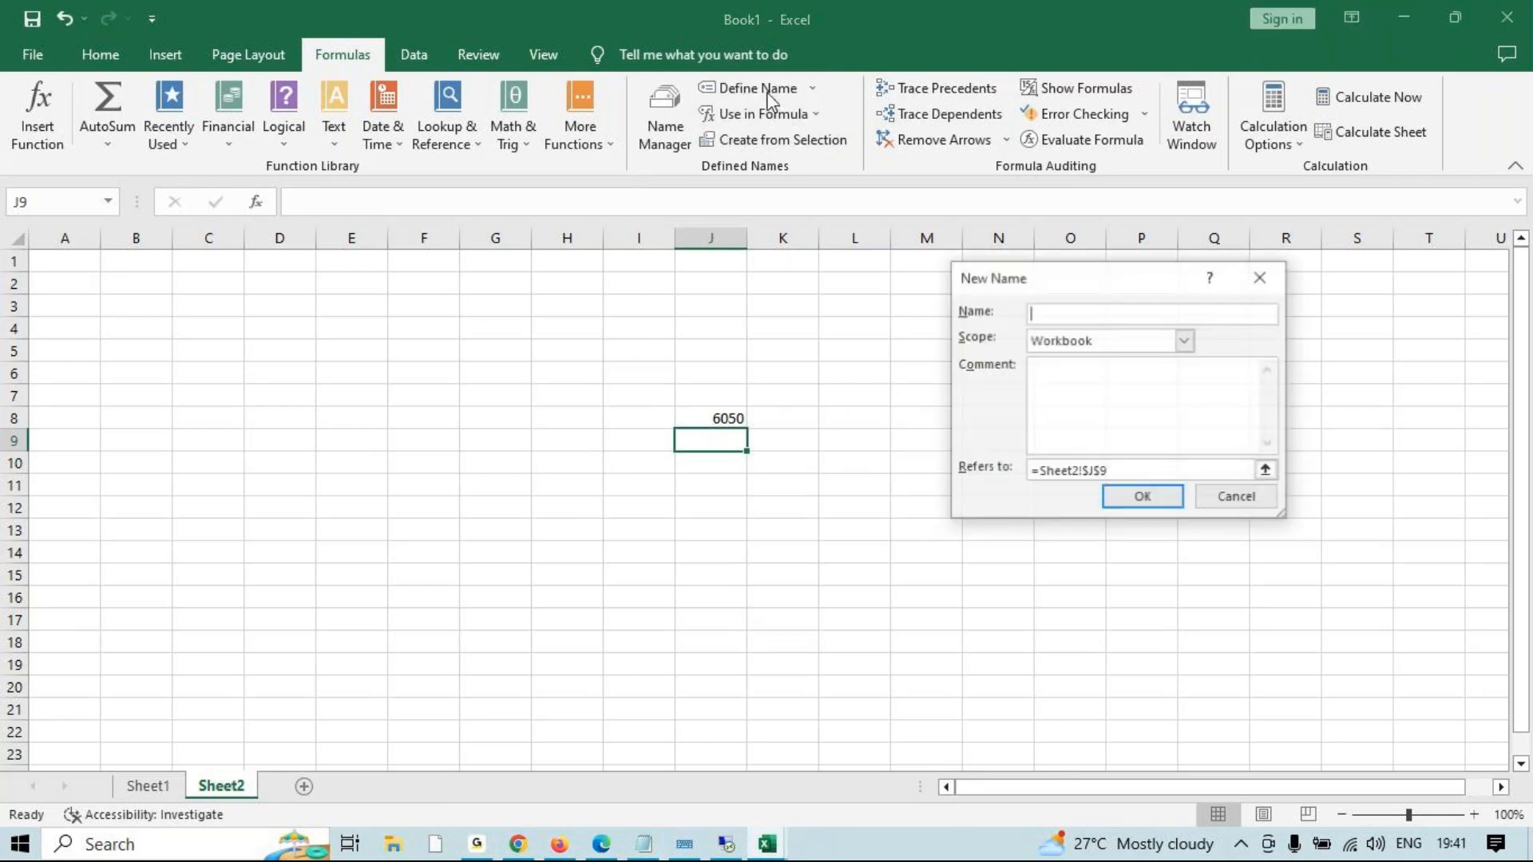
pyautogui.press('Escape')
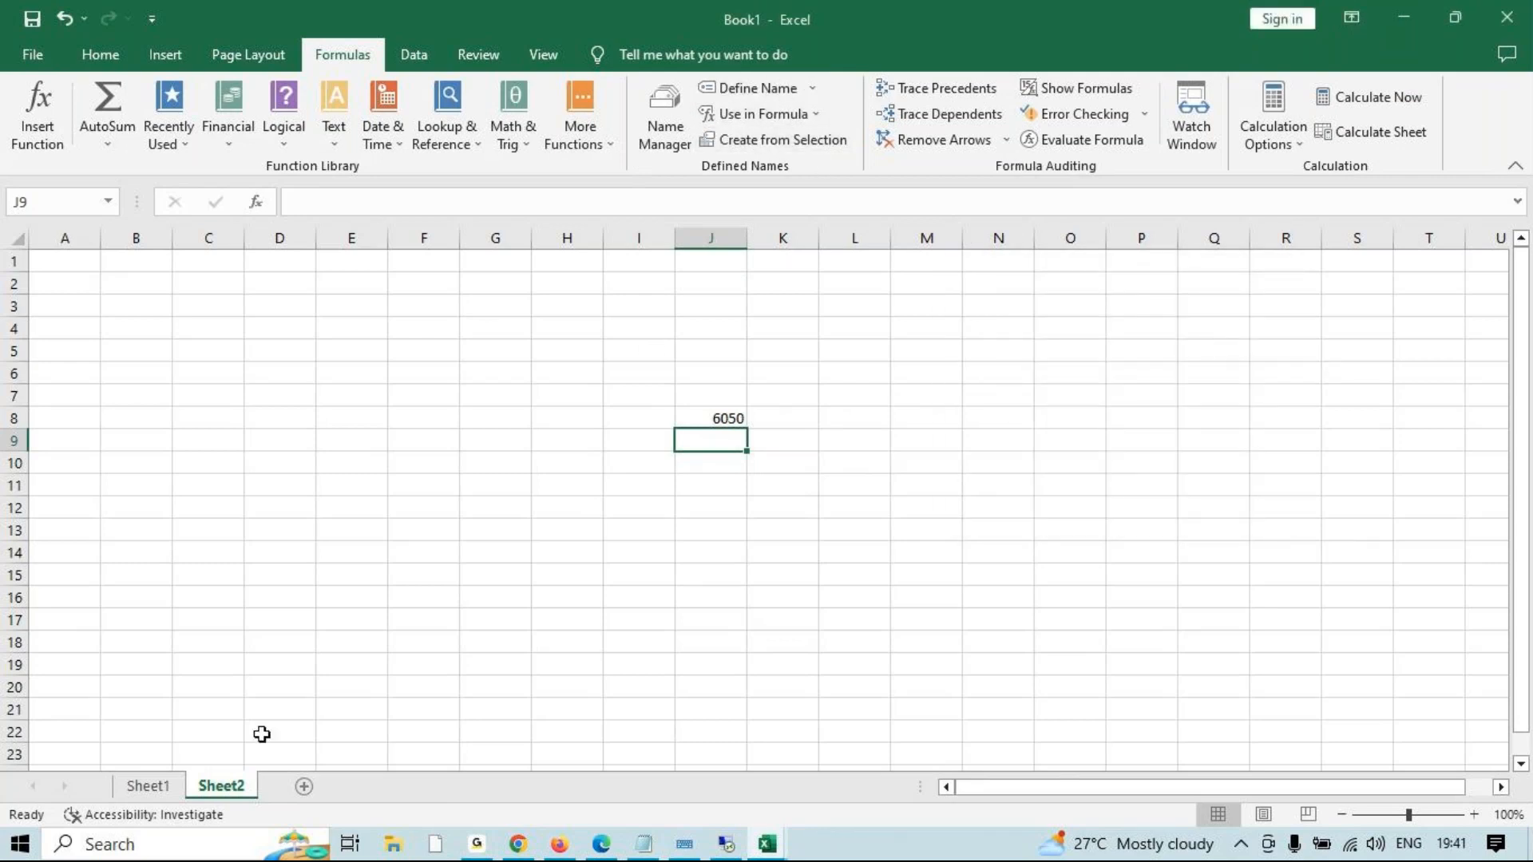
pyautogui.click(138, 792)
pyautogui.moveTo(415, 707); pyautogui.dragTo(79, 270)
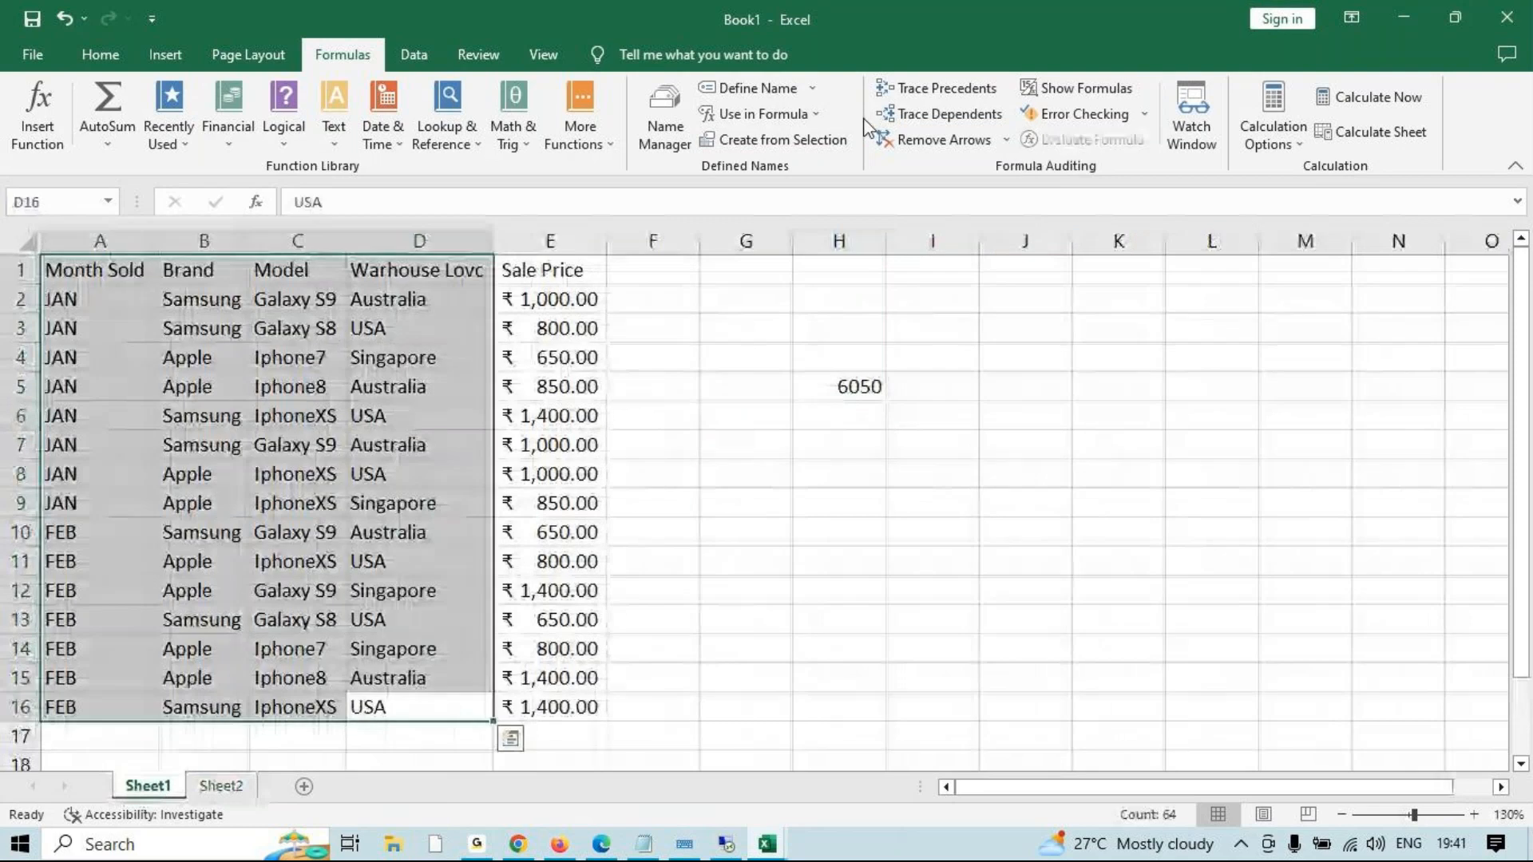
pyautogui.click(809, 143)
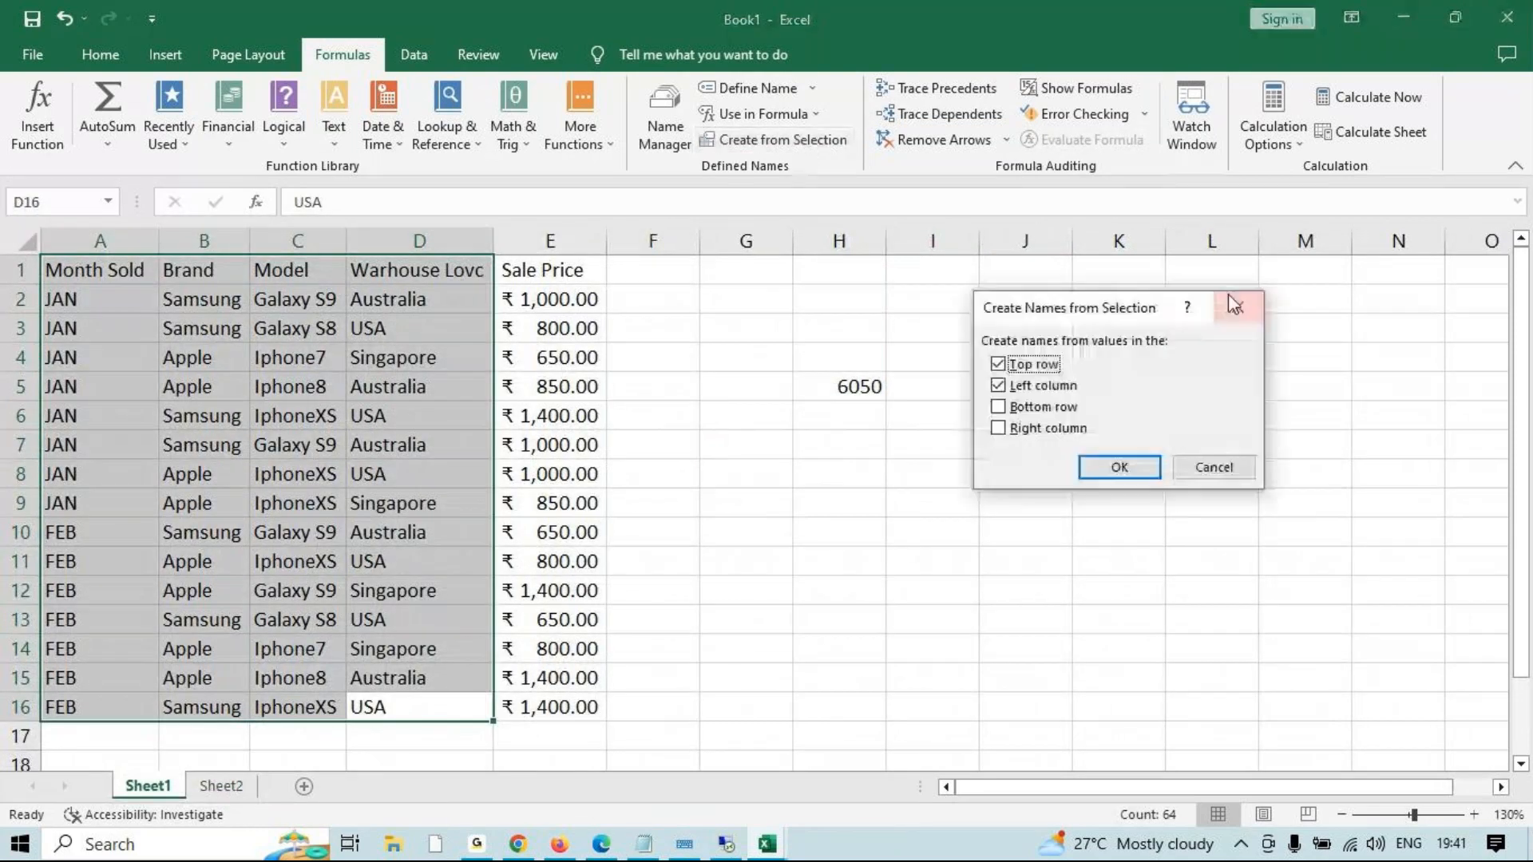
pyautogui.click(1241, 302)
pyautogui.click(686, 118)
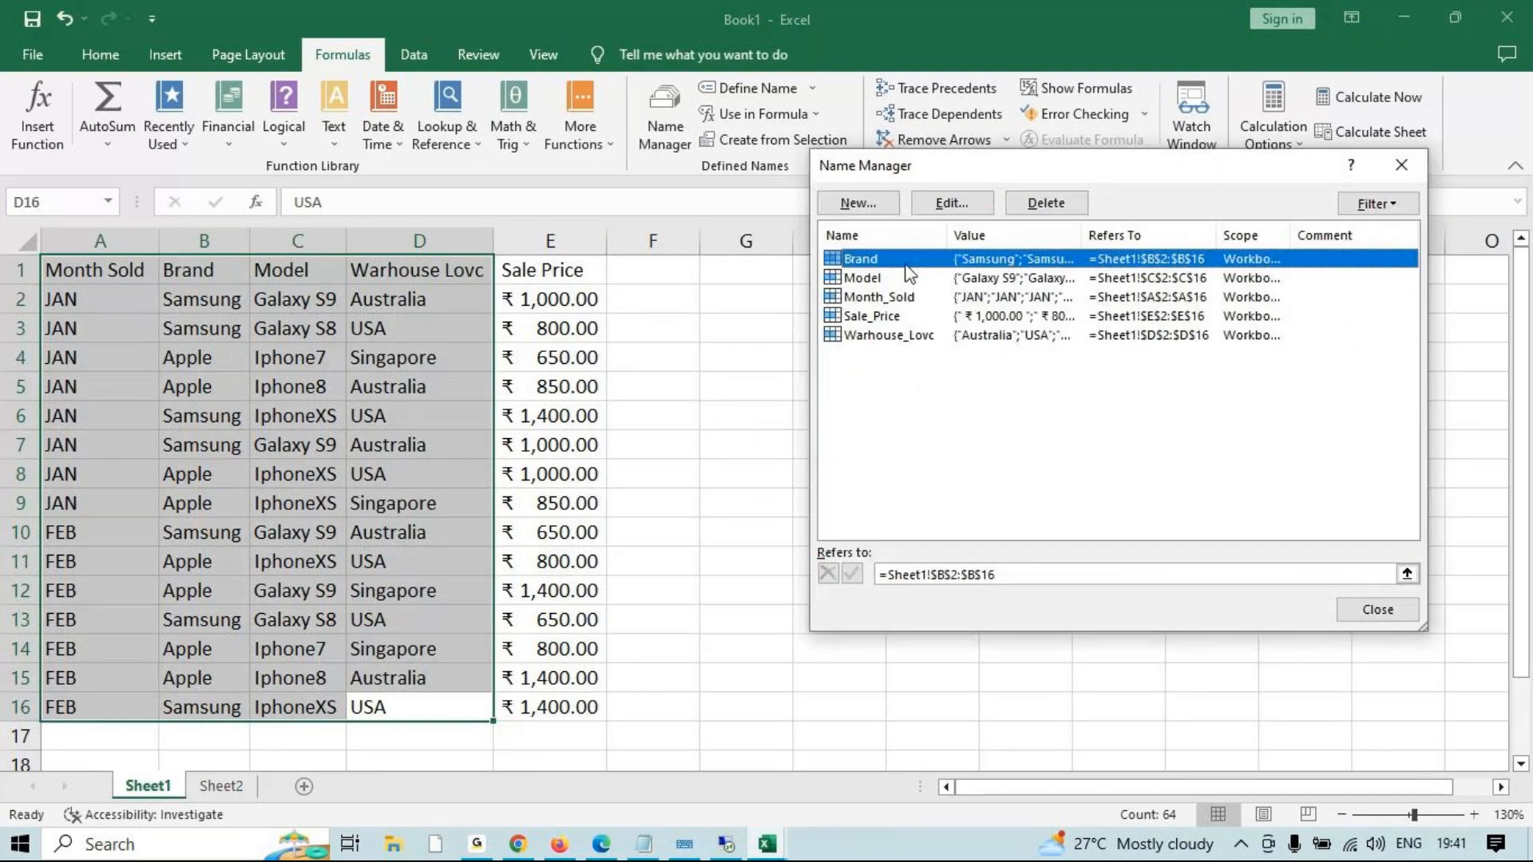
pyautogui.click(1404, 165)
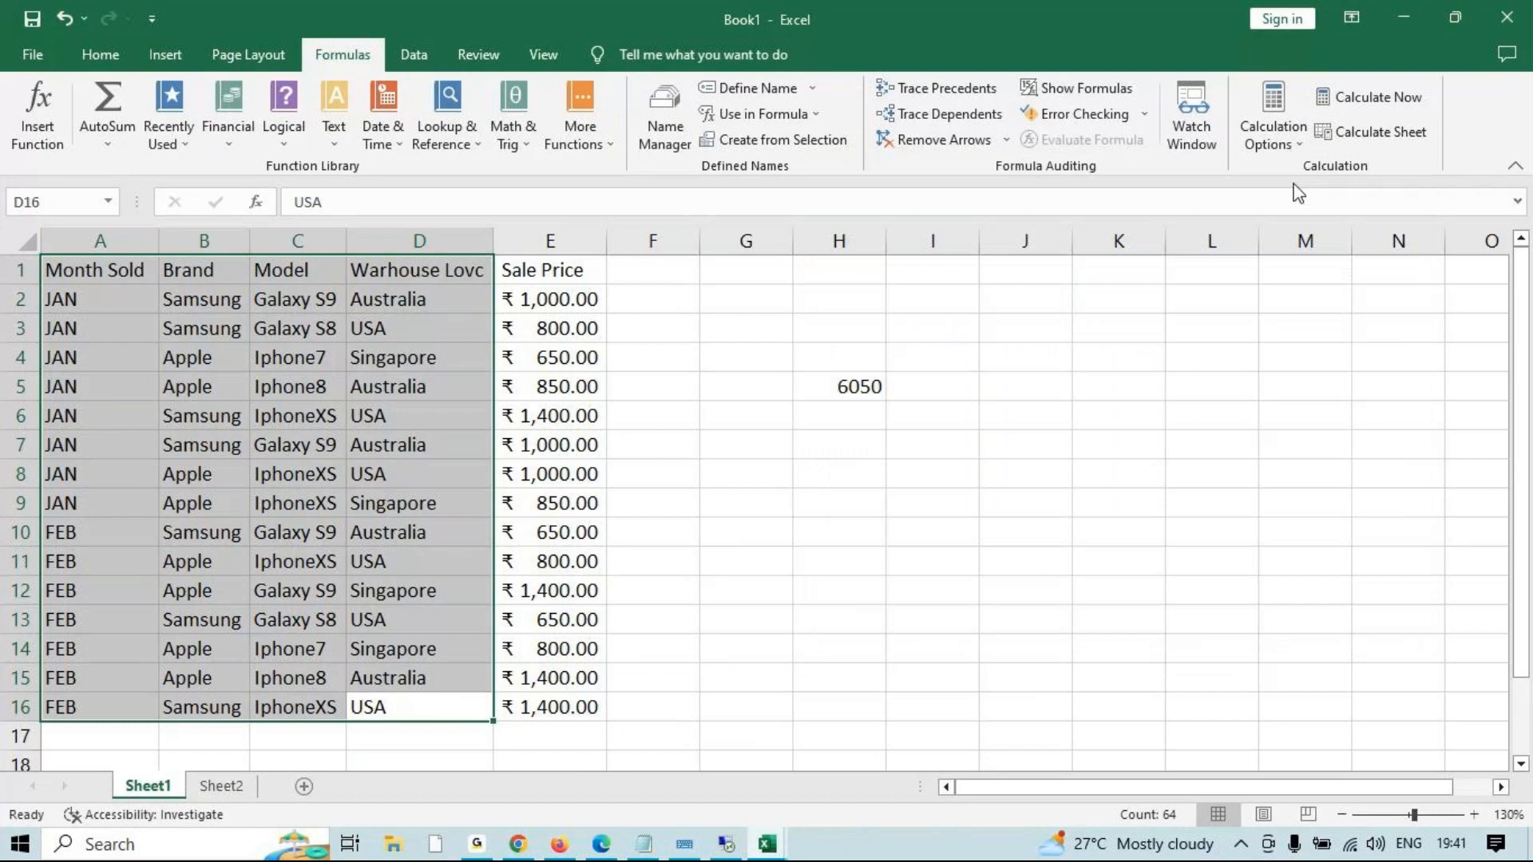
pyautogui.click(840, 474)
pyautogui.moveTo(941, 427); pyautogui.dragTo(1301, 501)
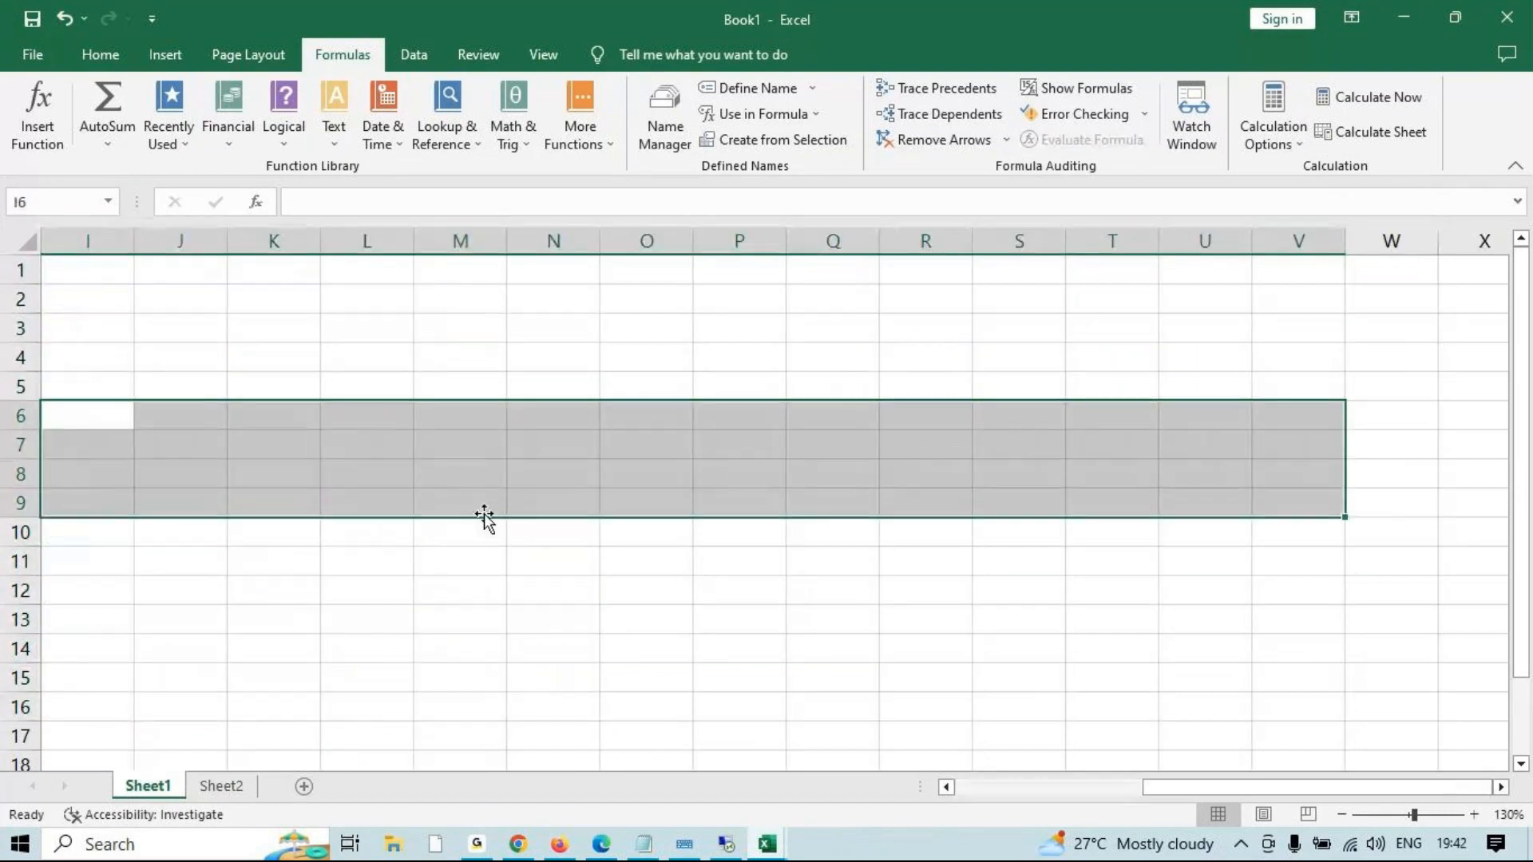
pyautogui.moveTo(1270, 787); pyautogui.dragTo(1082, 787)
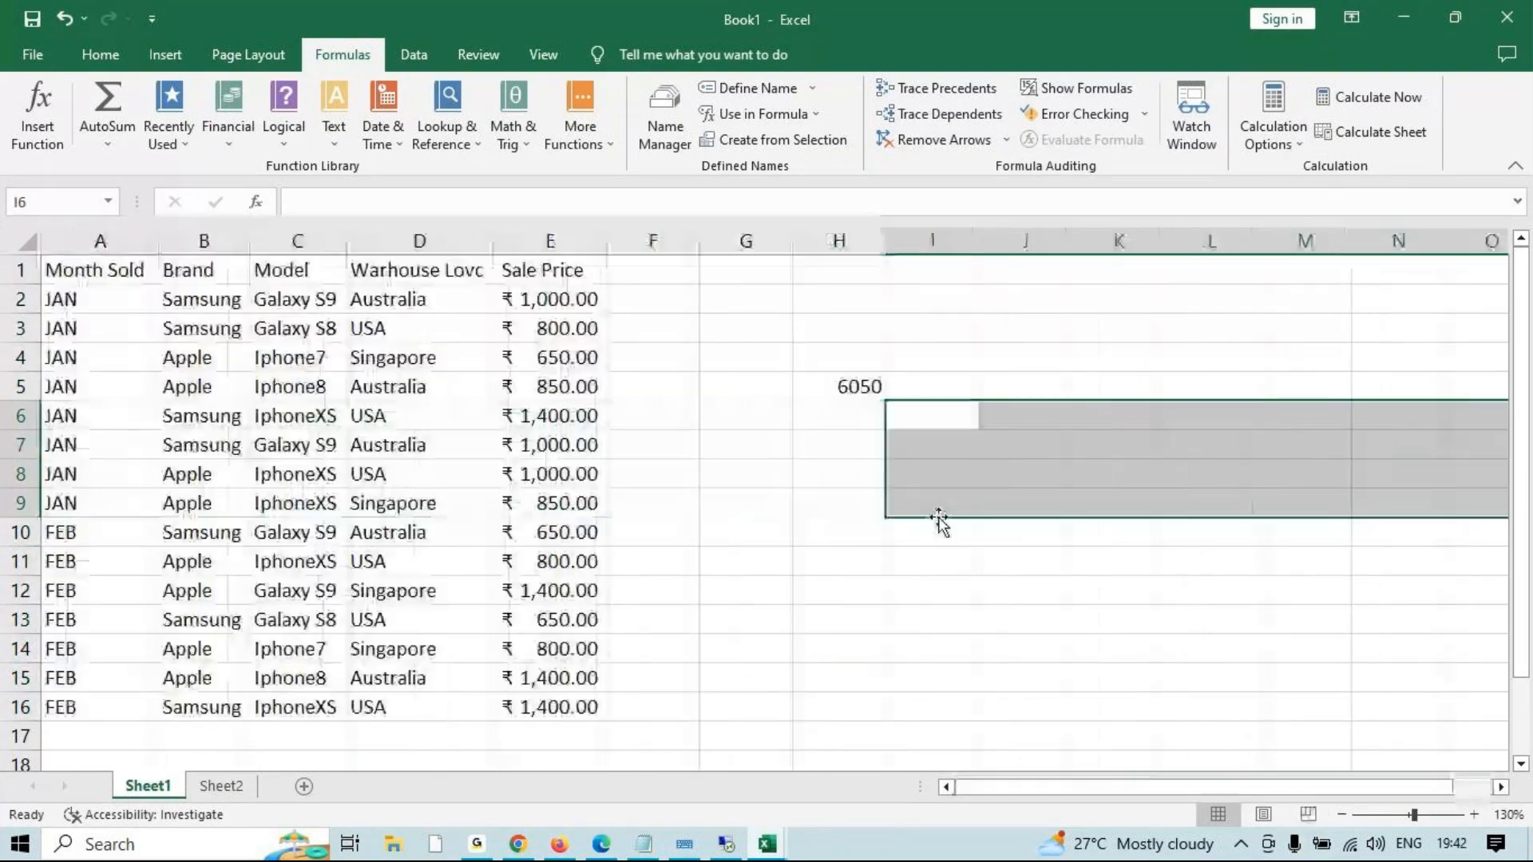
# Enter a SUM formula in J9 of Sheet1 using the defined name Sale_Price, inserted through Use in Formula.
pyautogui.click(1016, 499)
pyautogui.write('=sum')
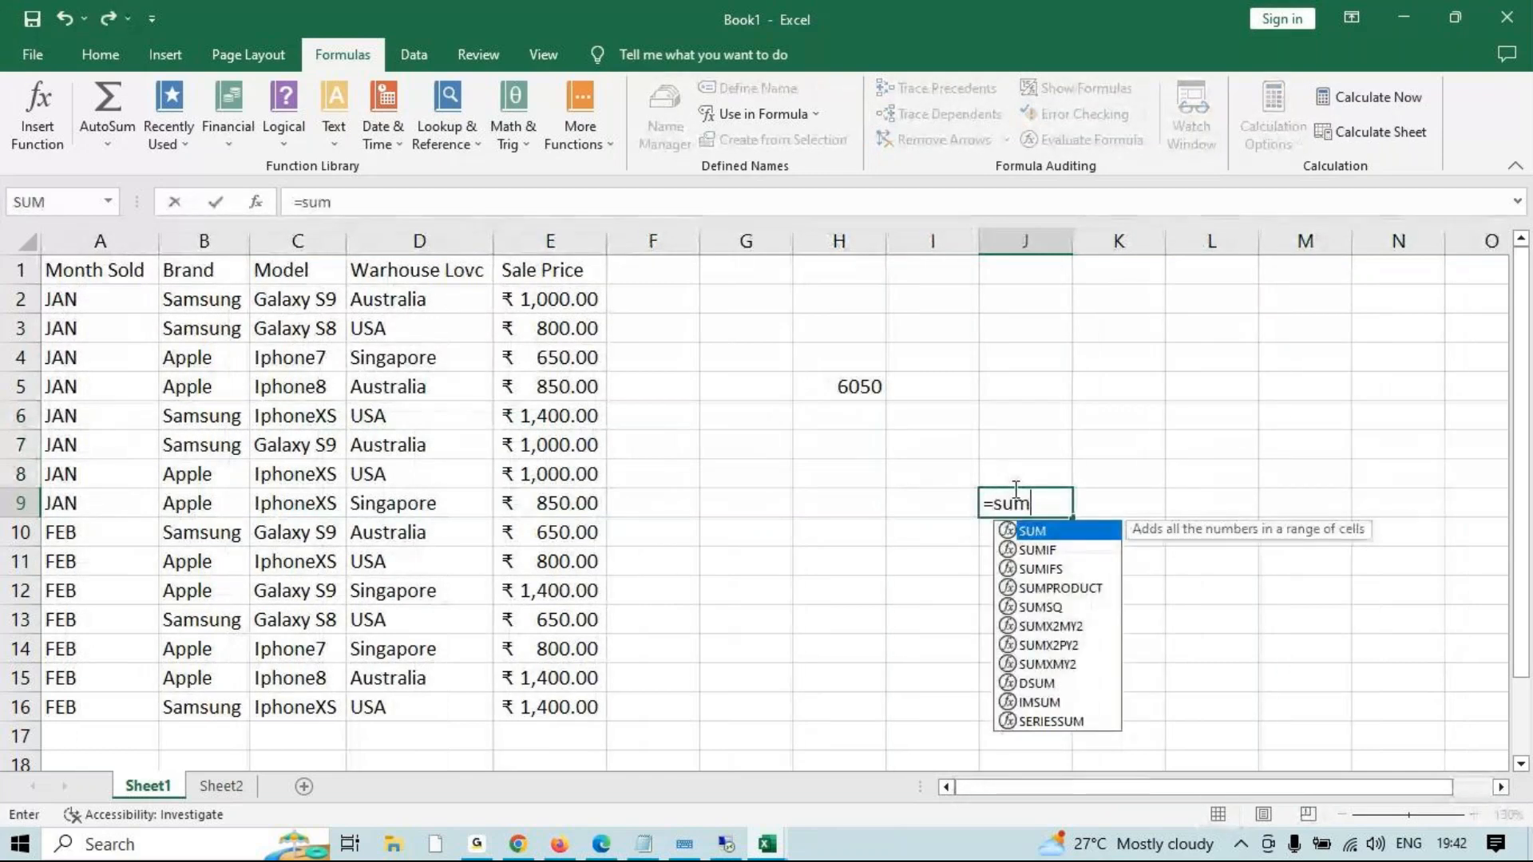
pyautogui.press('Tab')
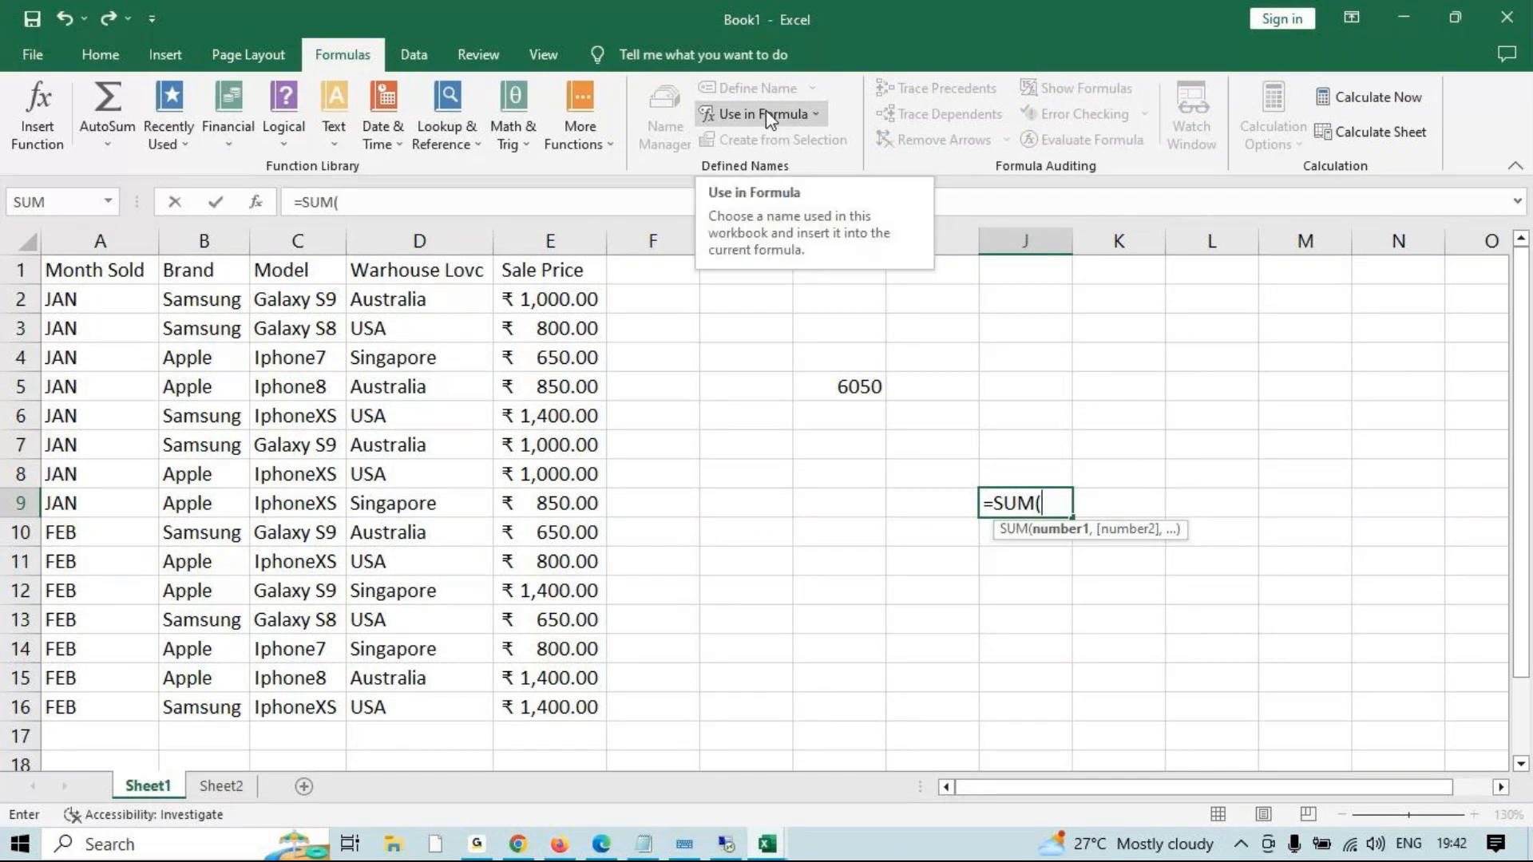
pyautogui.click(813, 115)
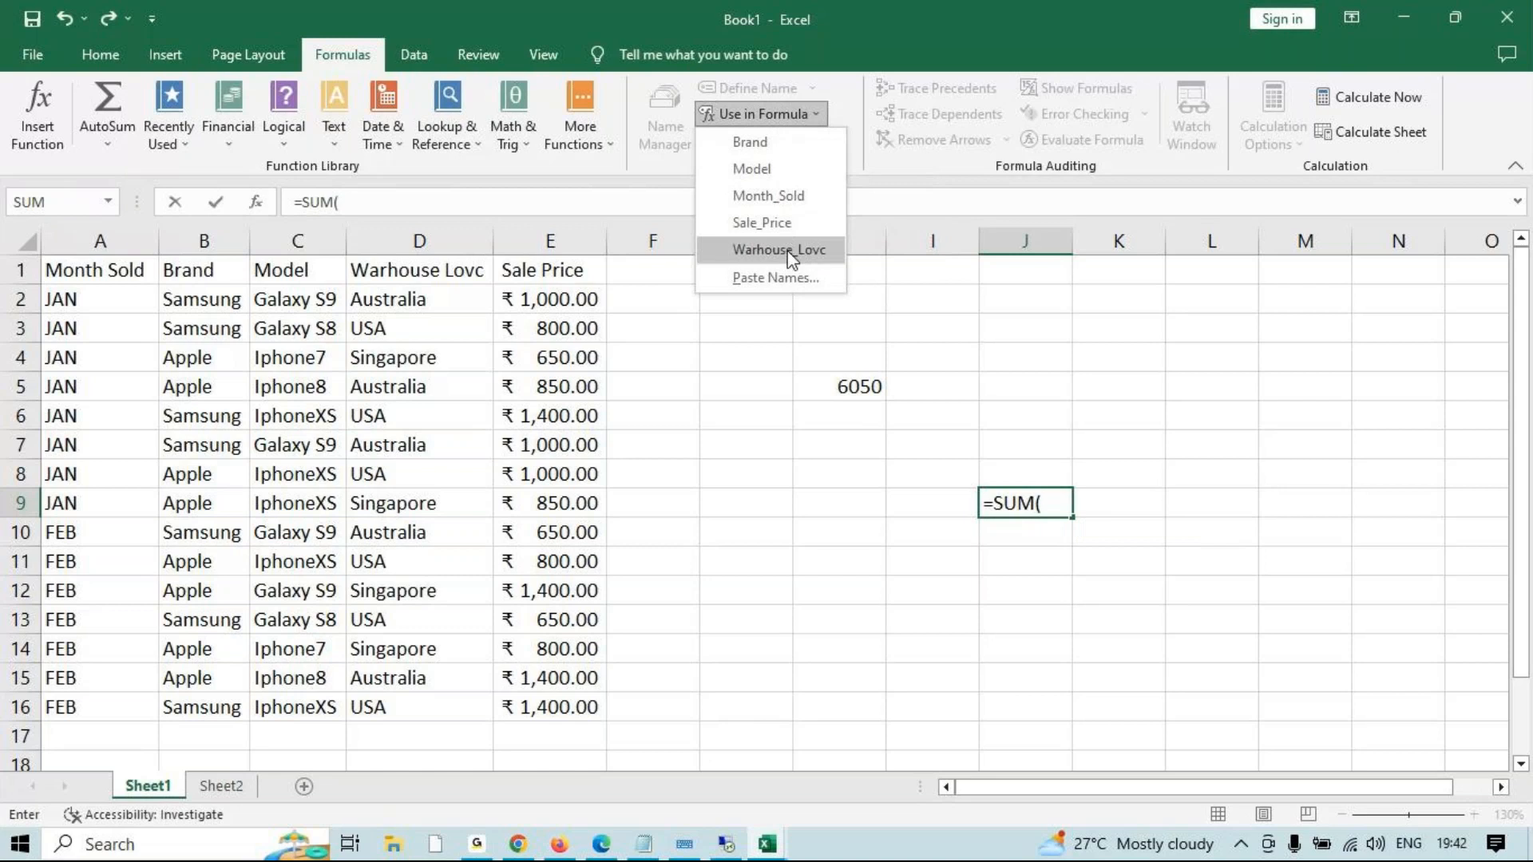
pyautogui.click(790, 223)
pyautogui.write(')')
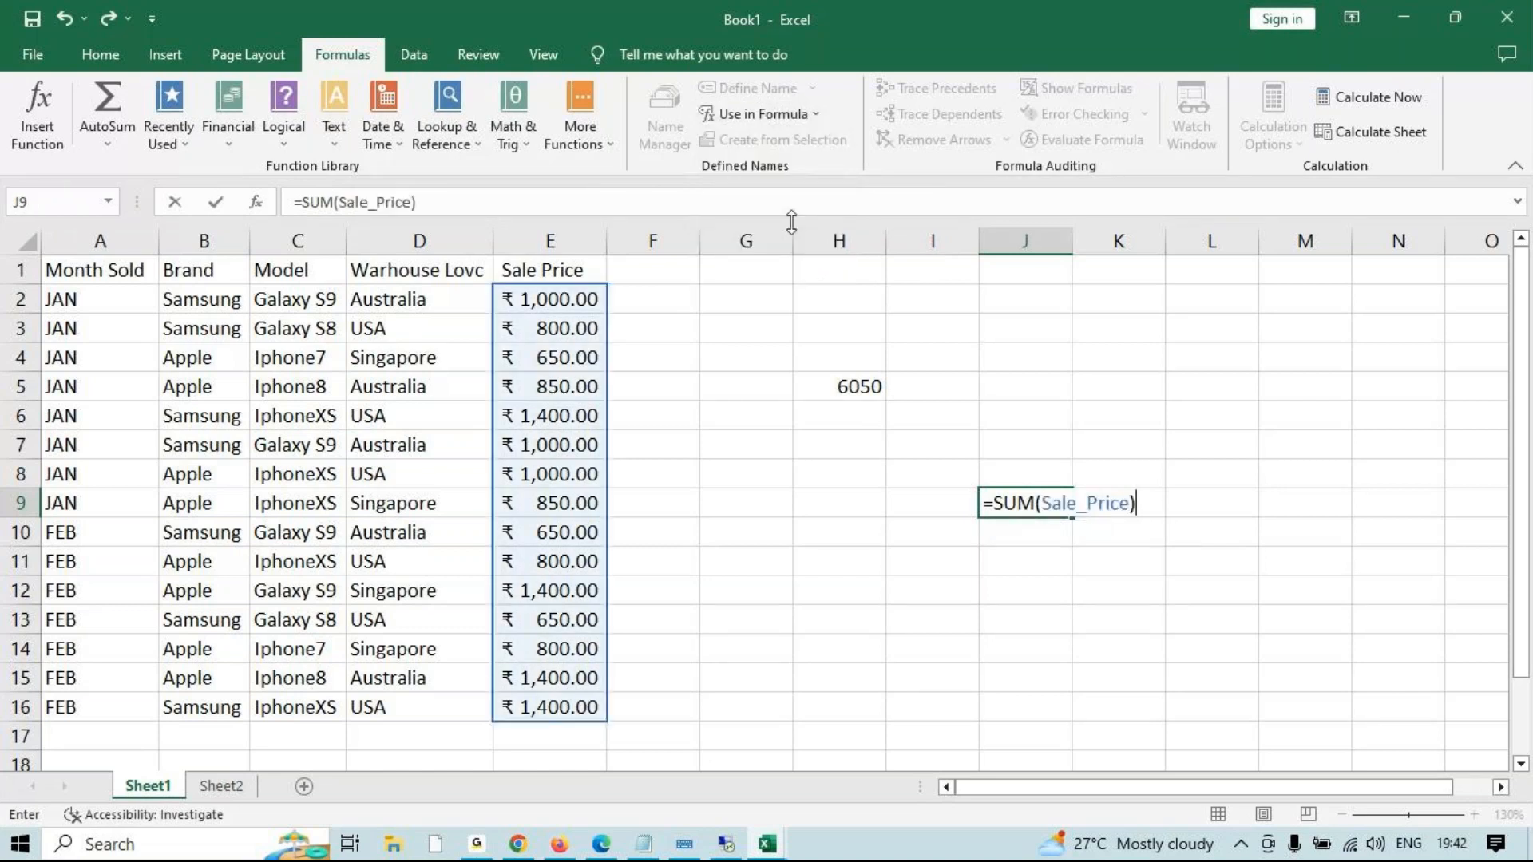
pyautogui.press('Return')
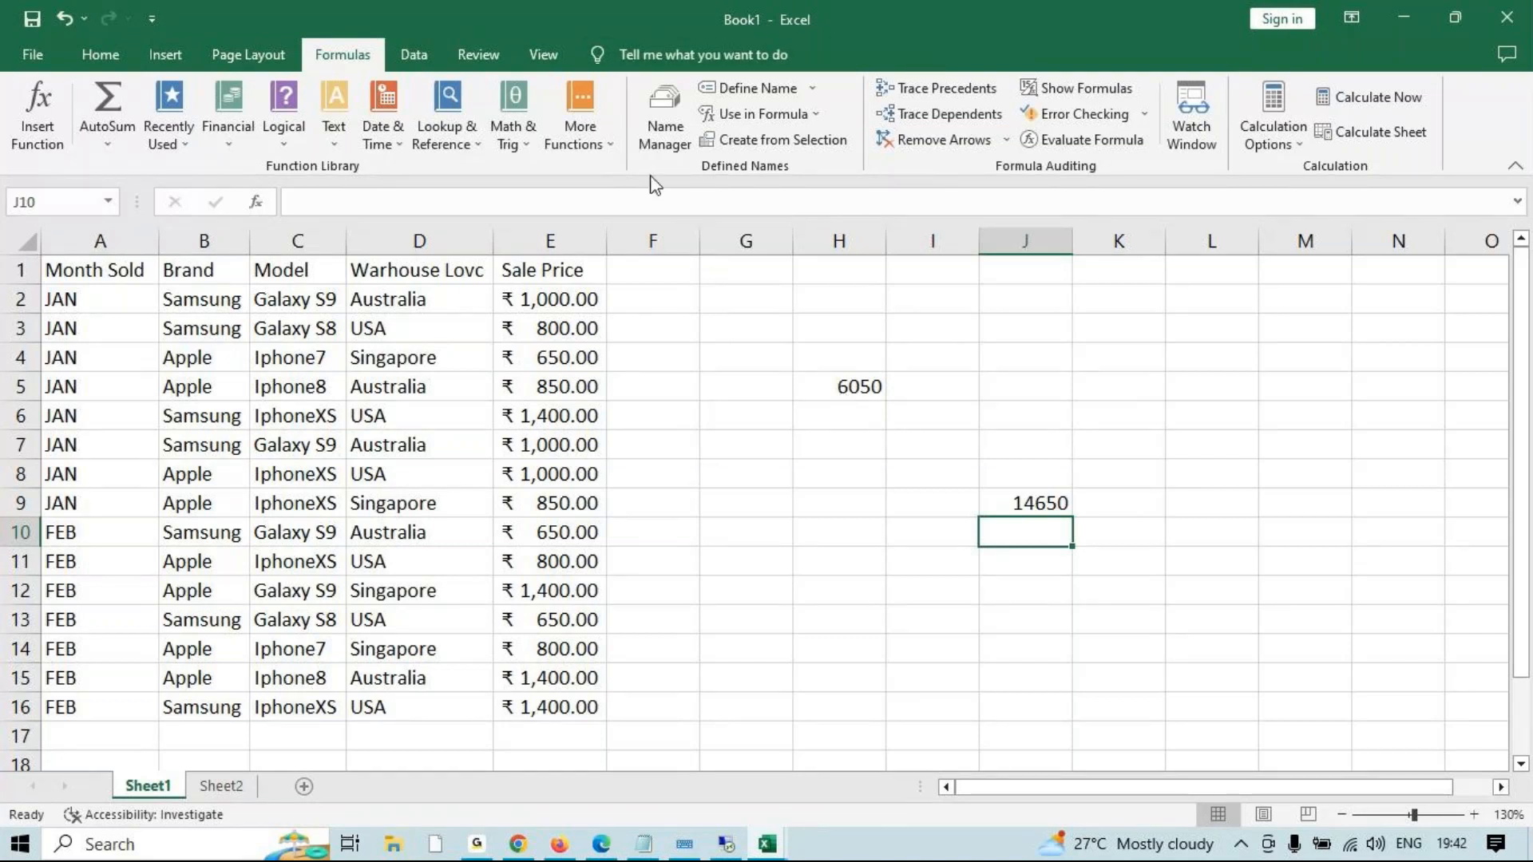
# Delete the defined names Brand, Model, Month_Sold, Sale_Price and Warhouse_Lovc from the workbook in Name Manager.
pyautogui.click(662, 128)
pyautogui.moveTo(1097, 410); pyautogui.dragTo(889, 229)
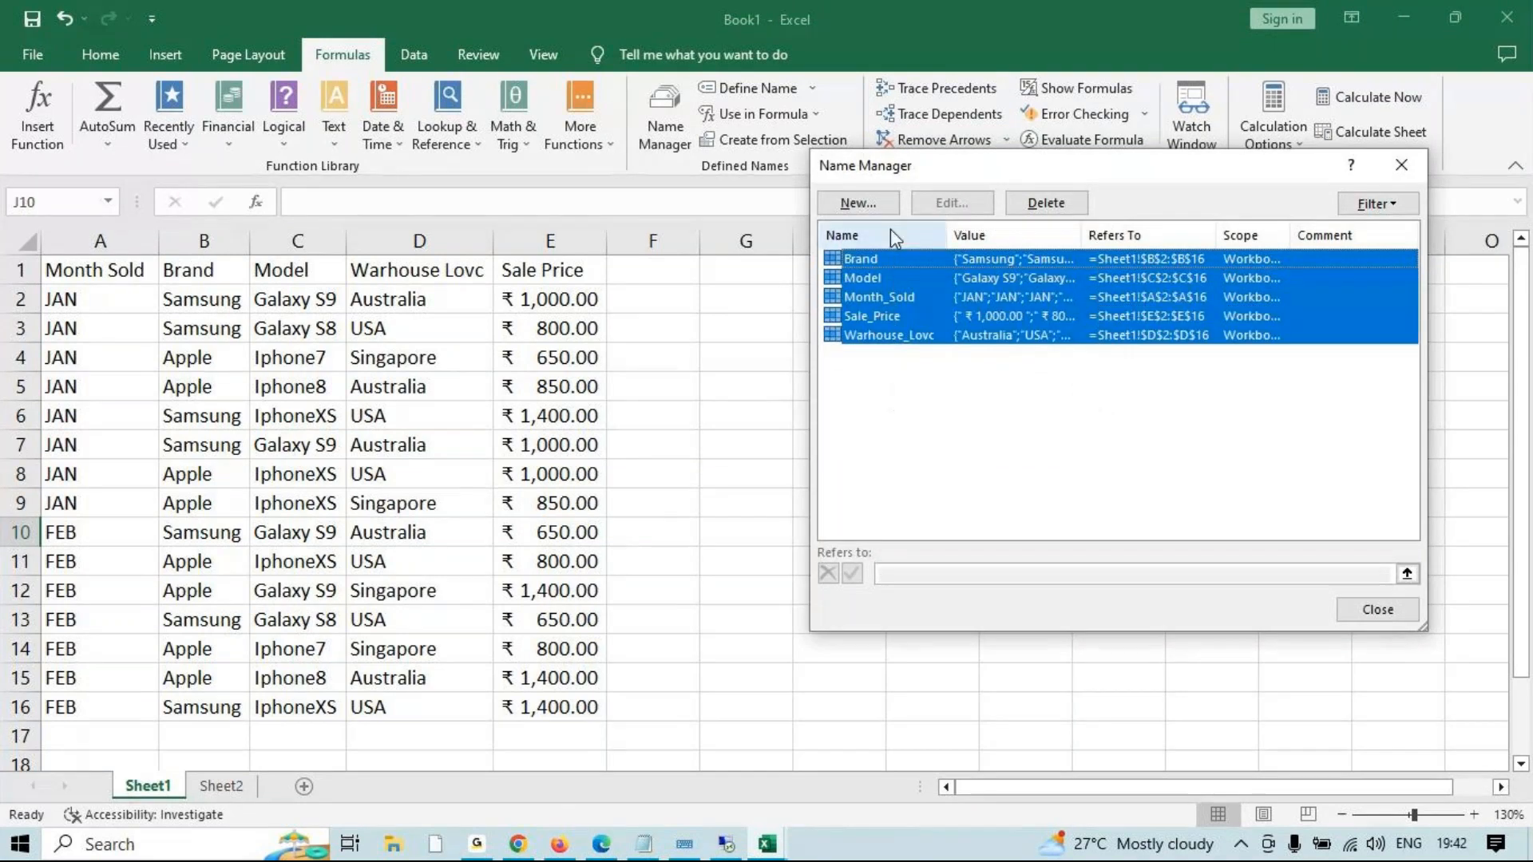
pyautogui.click(1046, 203)
pyautogui.click(728, 486)
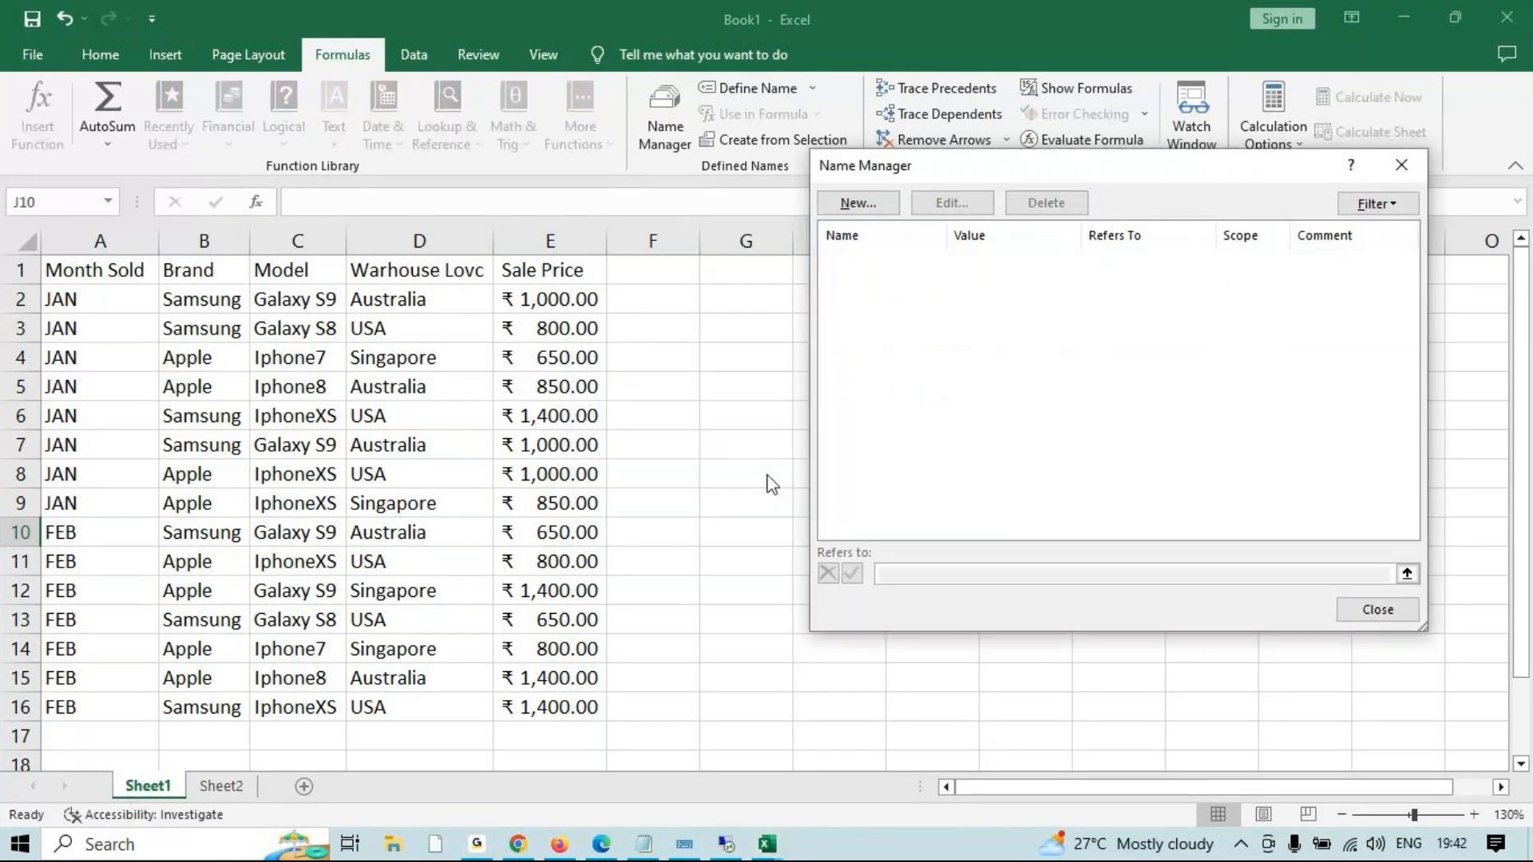
pyautogui.click(1401, 165)
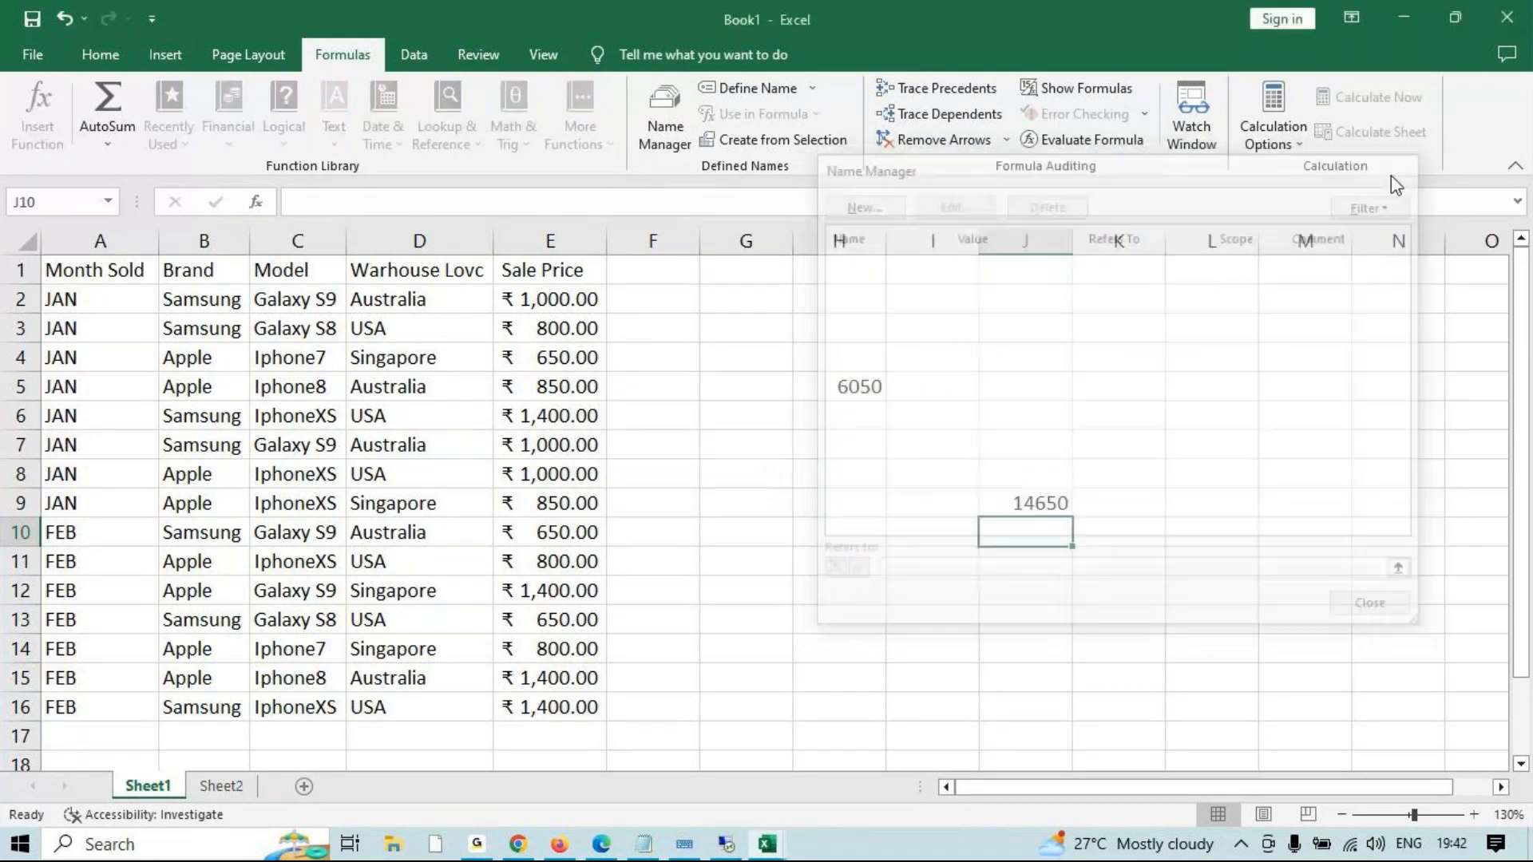
# Clear the SUM formula in J9 and the SUMIF formula in H5 of Sheet1.
pyautogui.click(1025, 508)
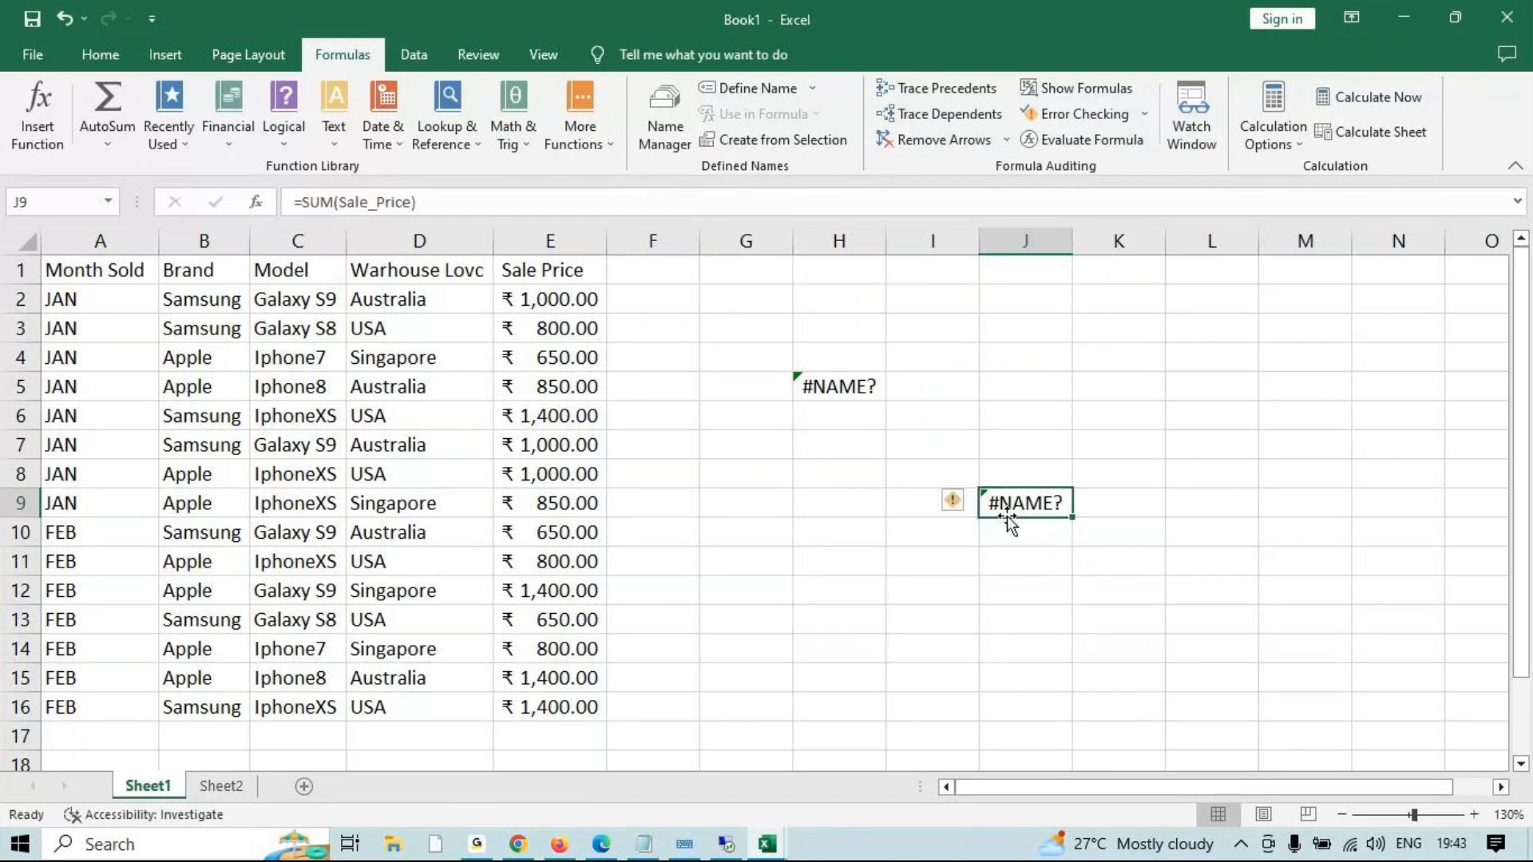
pyautogui.press('Delete')
pyautogui.click(838, 387)
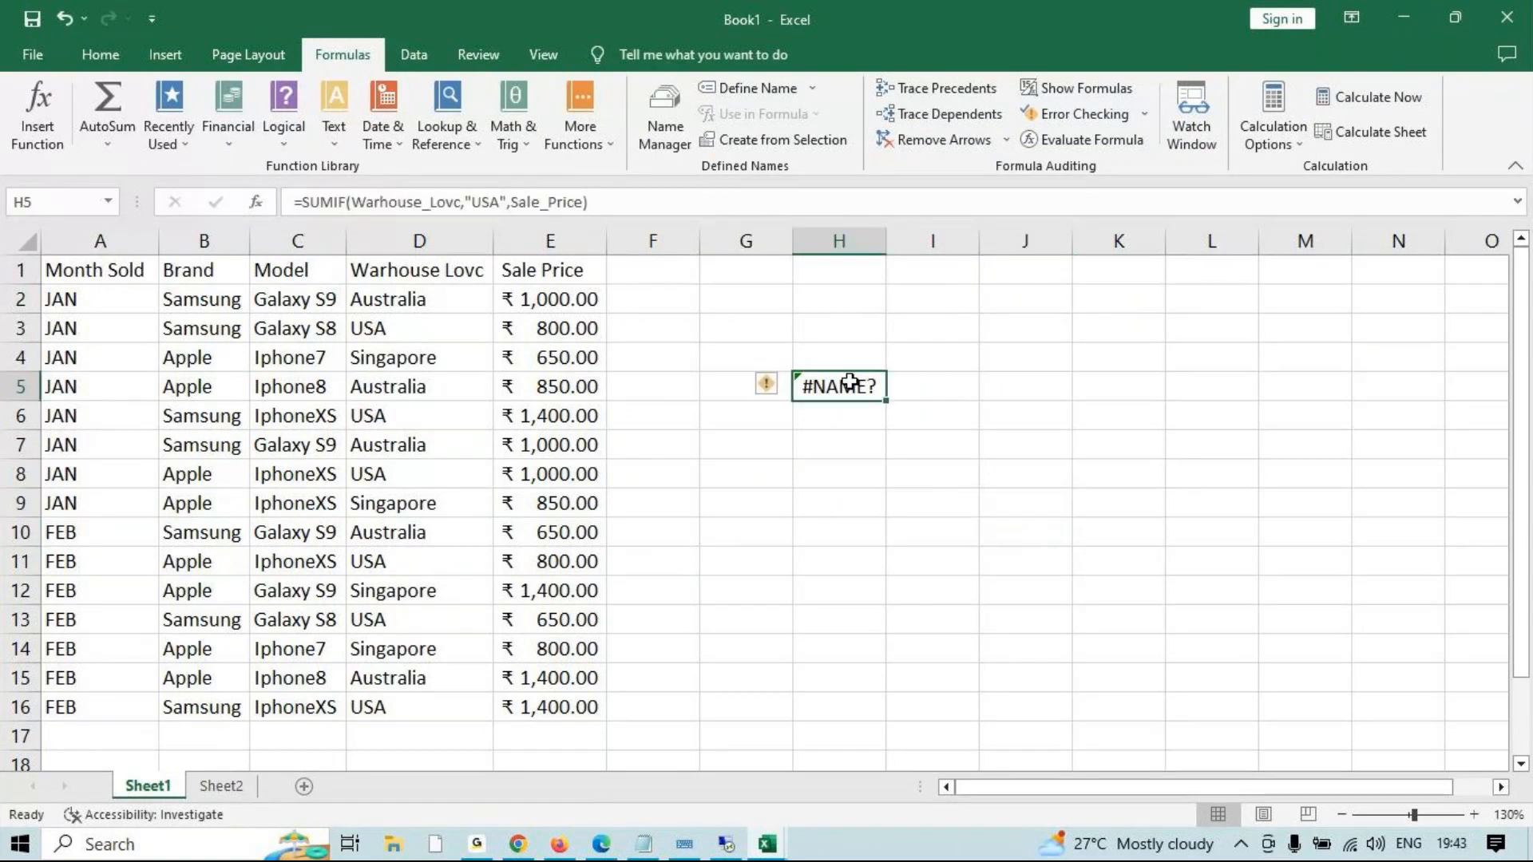
pyautogui.press('Delete')
pyautogui.click(865, 479)
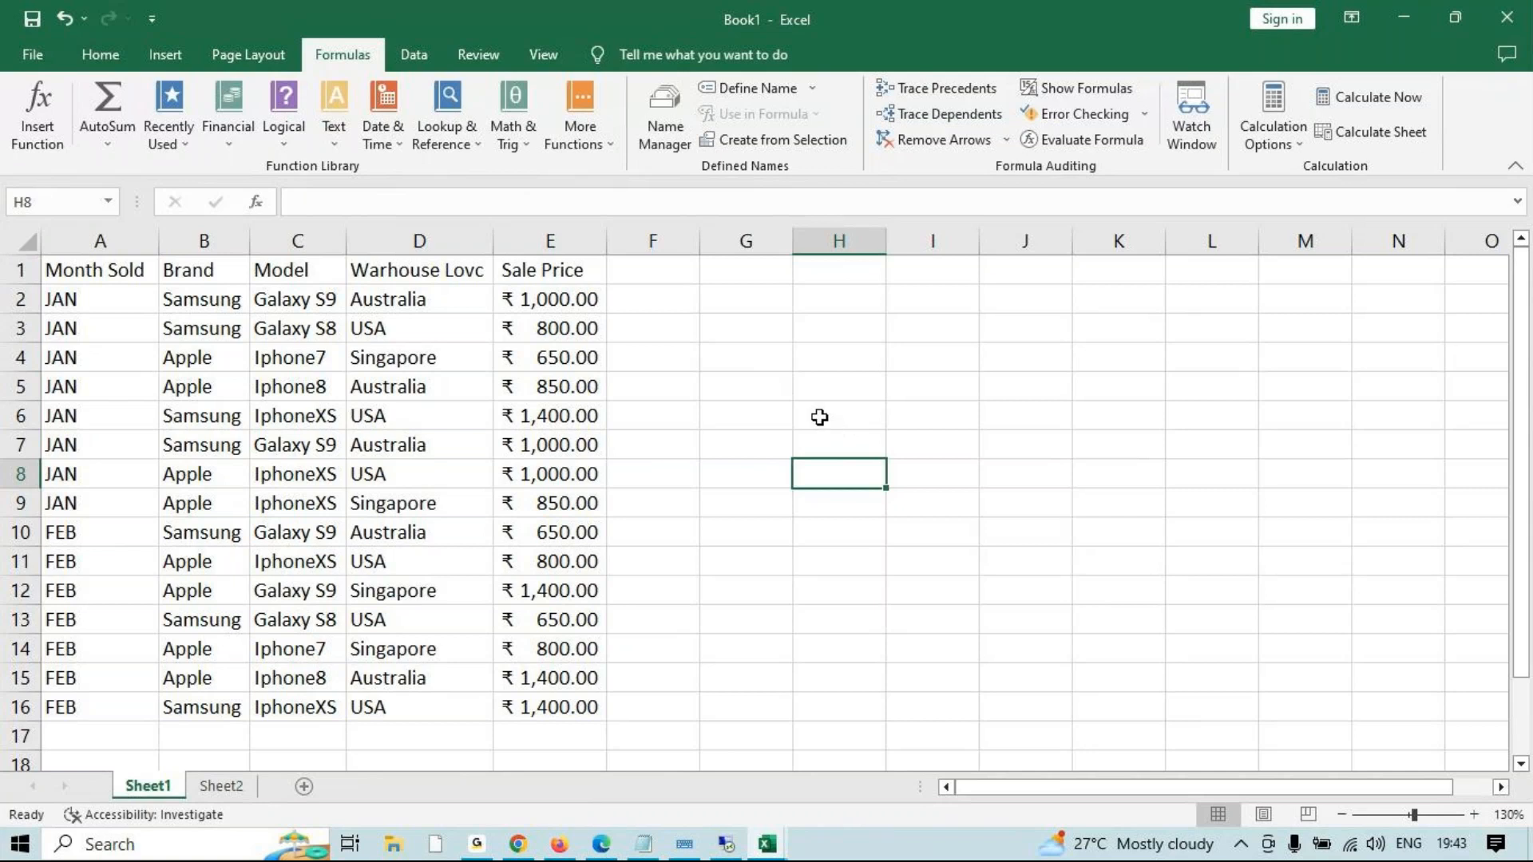
pyautogui.click(866, 391)
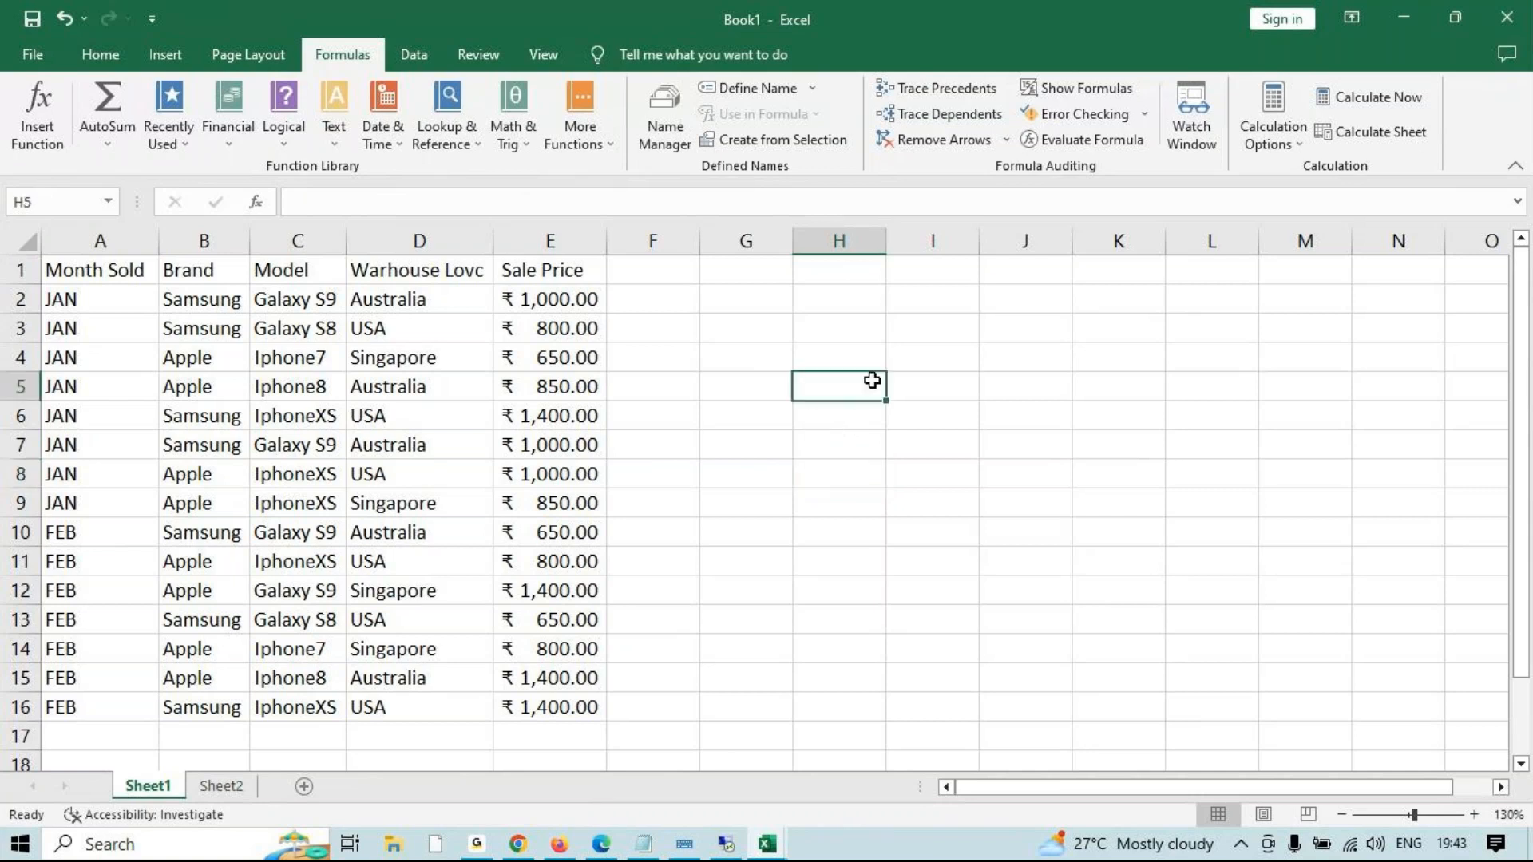
pyautogui.write('=sum')
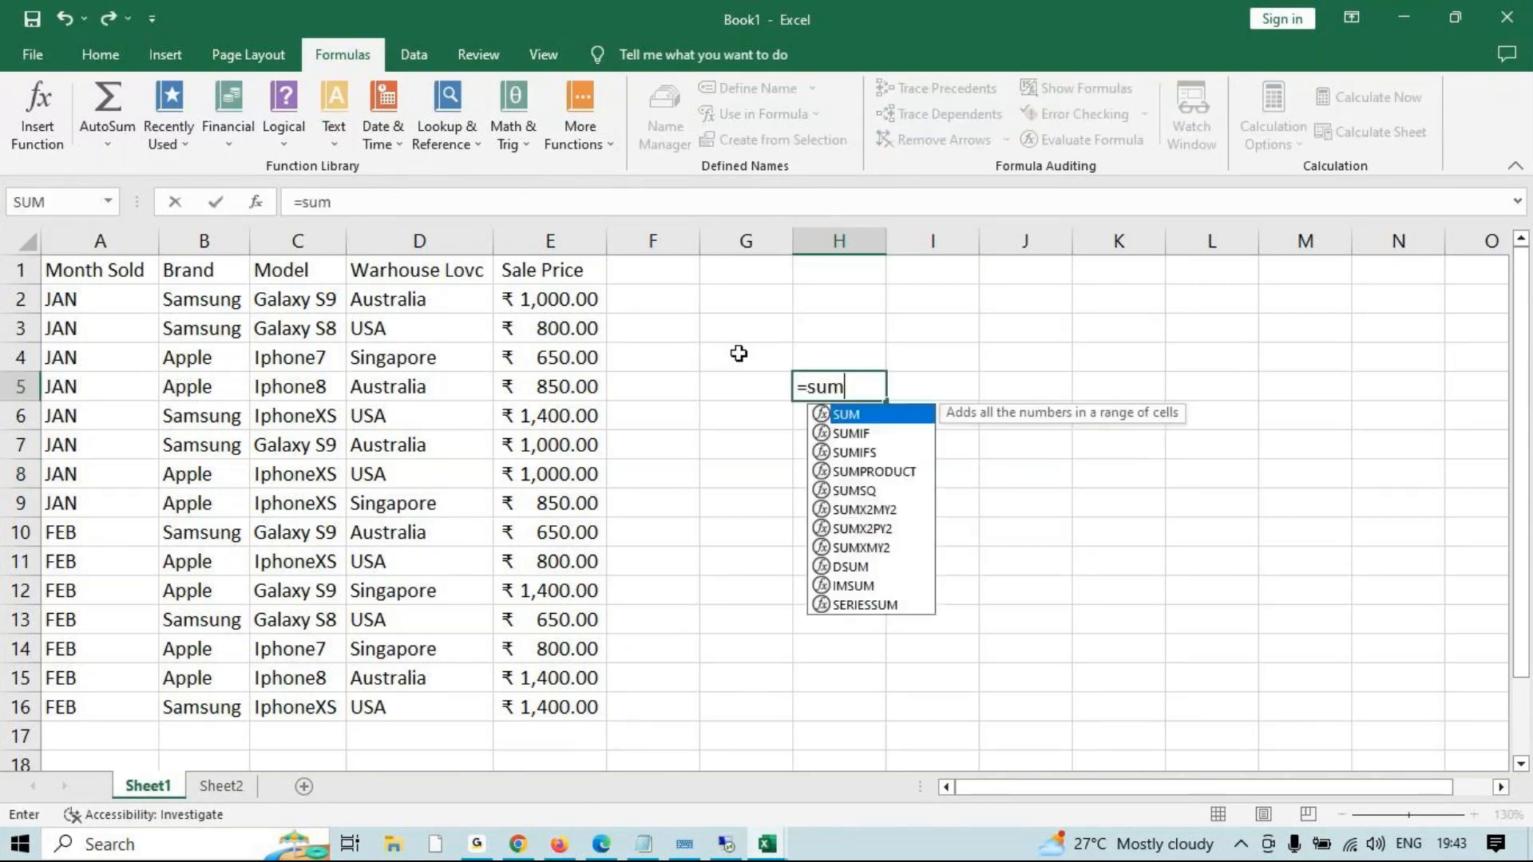
pyautogui.press('Tab')
pyautogui.press('Escape')
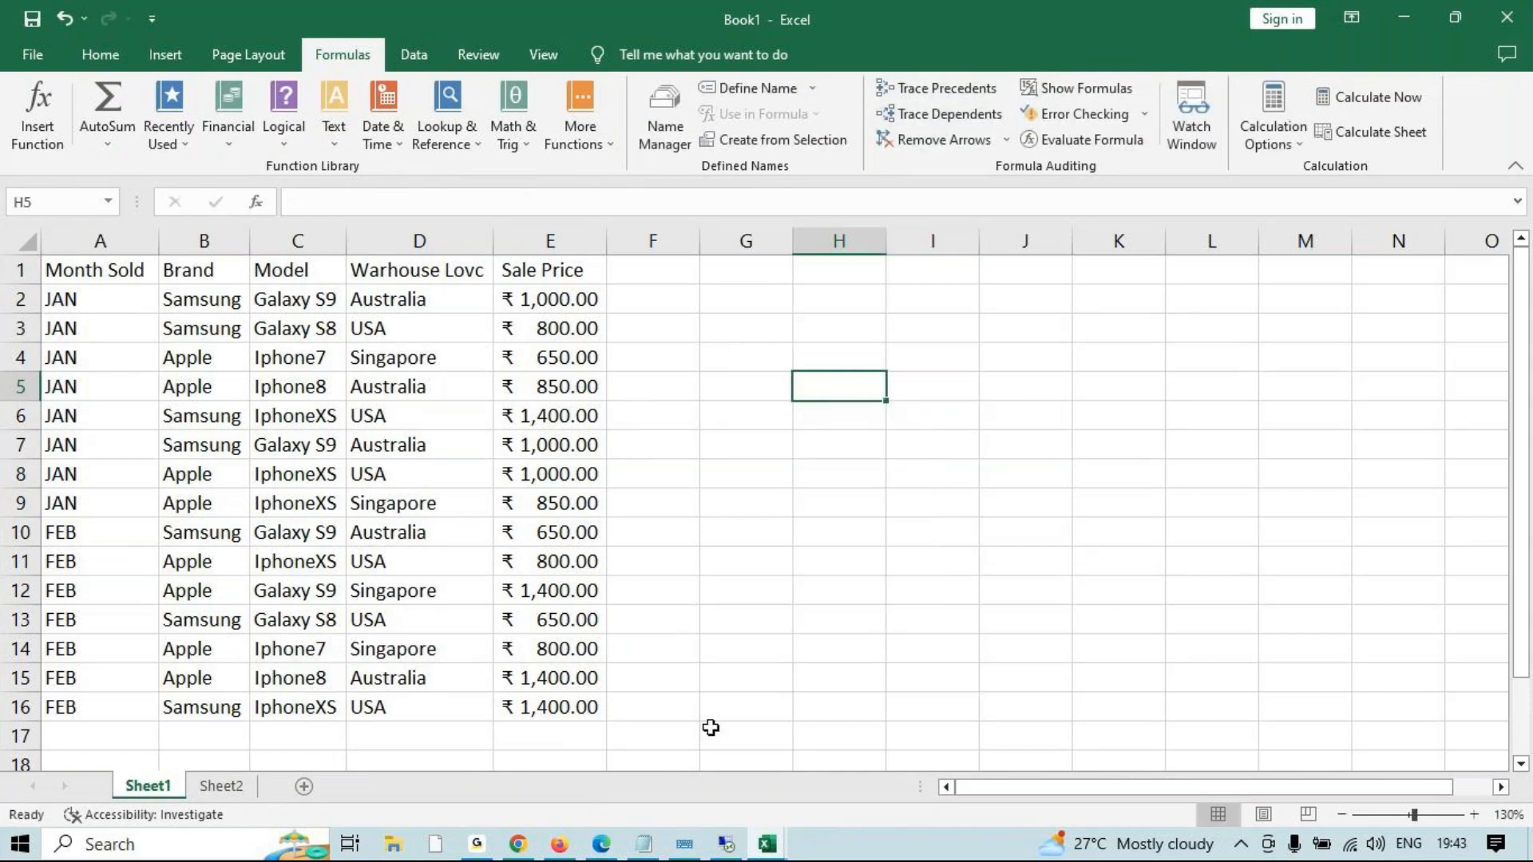
# Switch to Notepad and add the note "trace precedent - the selected cell should contain a formula" below the lookup notes.
pyautogui.click(643, 843)
pyautogui.press('Return')
pyautogui.press('Return')
pyautogui.press('Return')
pyautogui.write('trace prece')
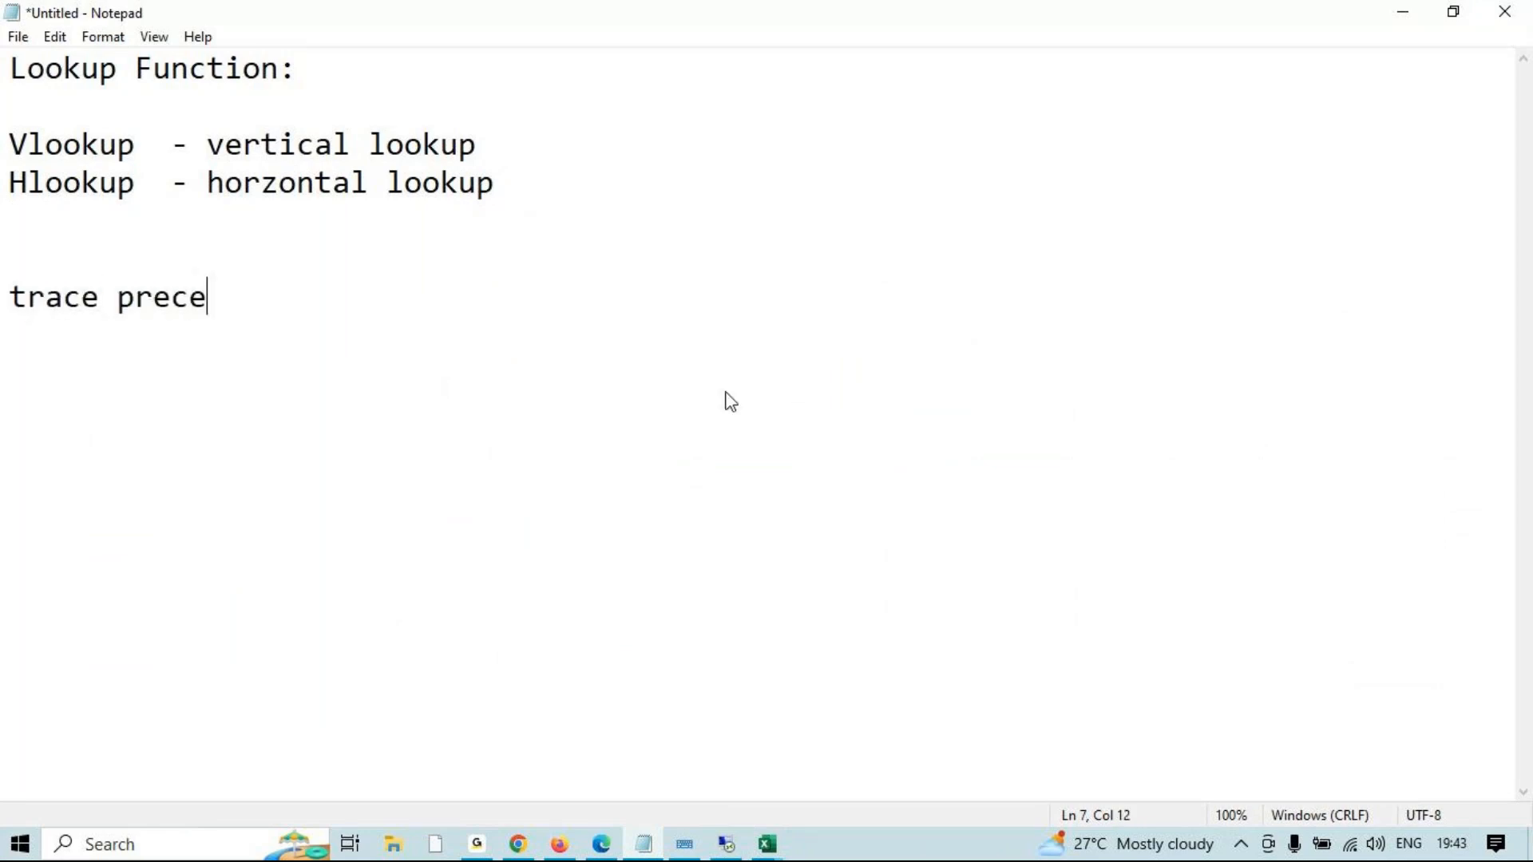
pyautogui.write('dent - the selec')
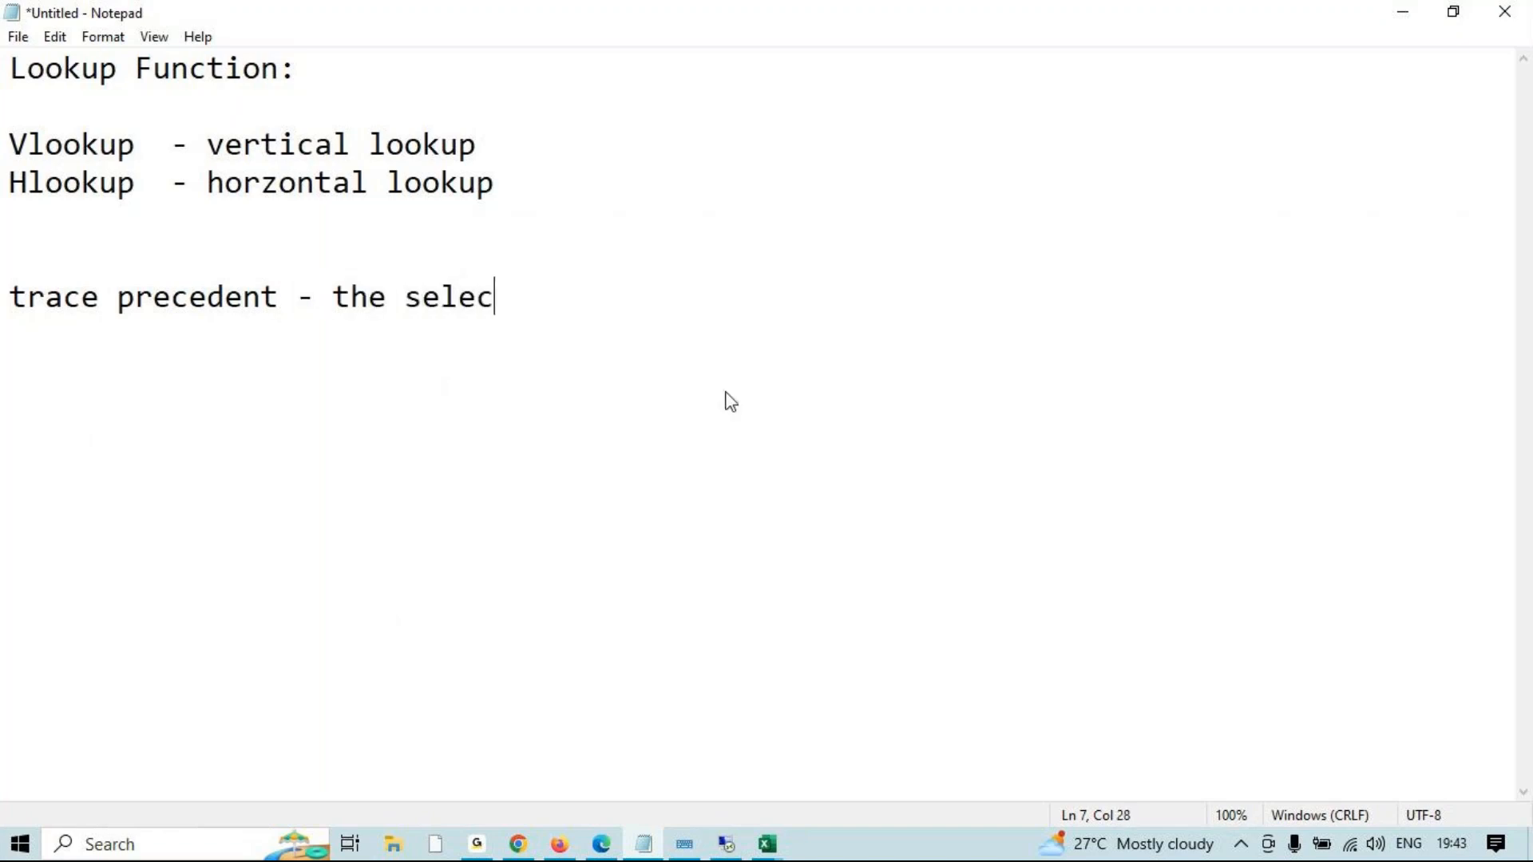
pyautogui.write('ted cell')
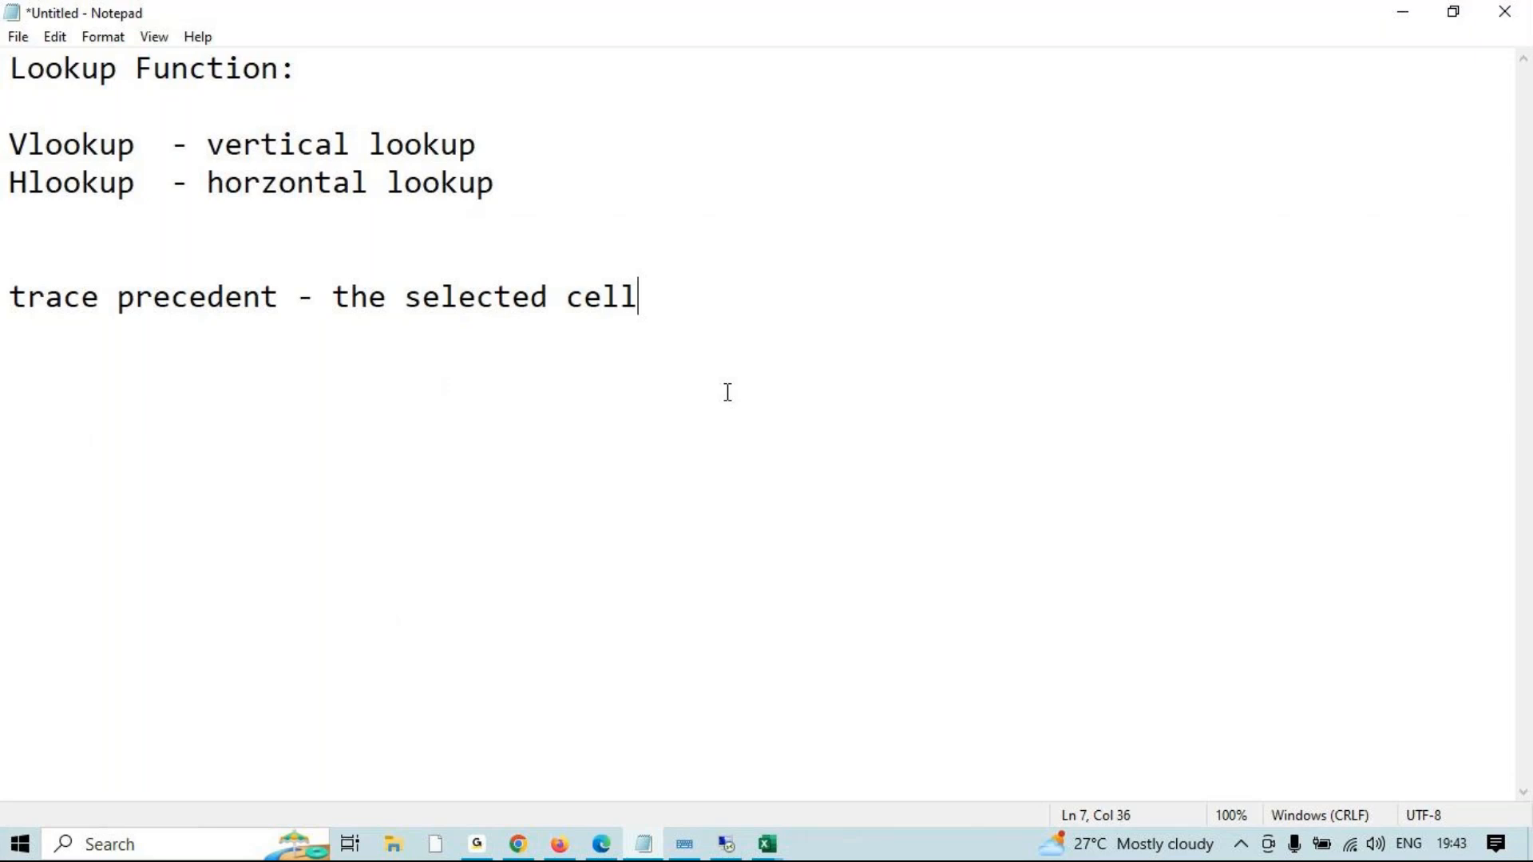
pyautogui.write(' should co')
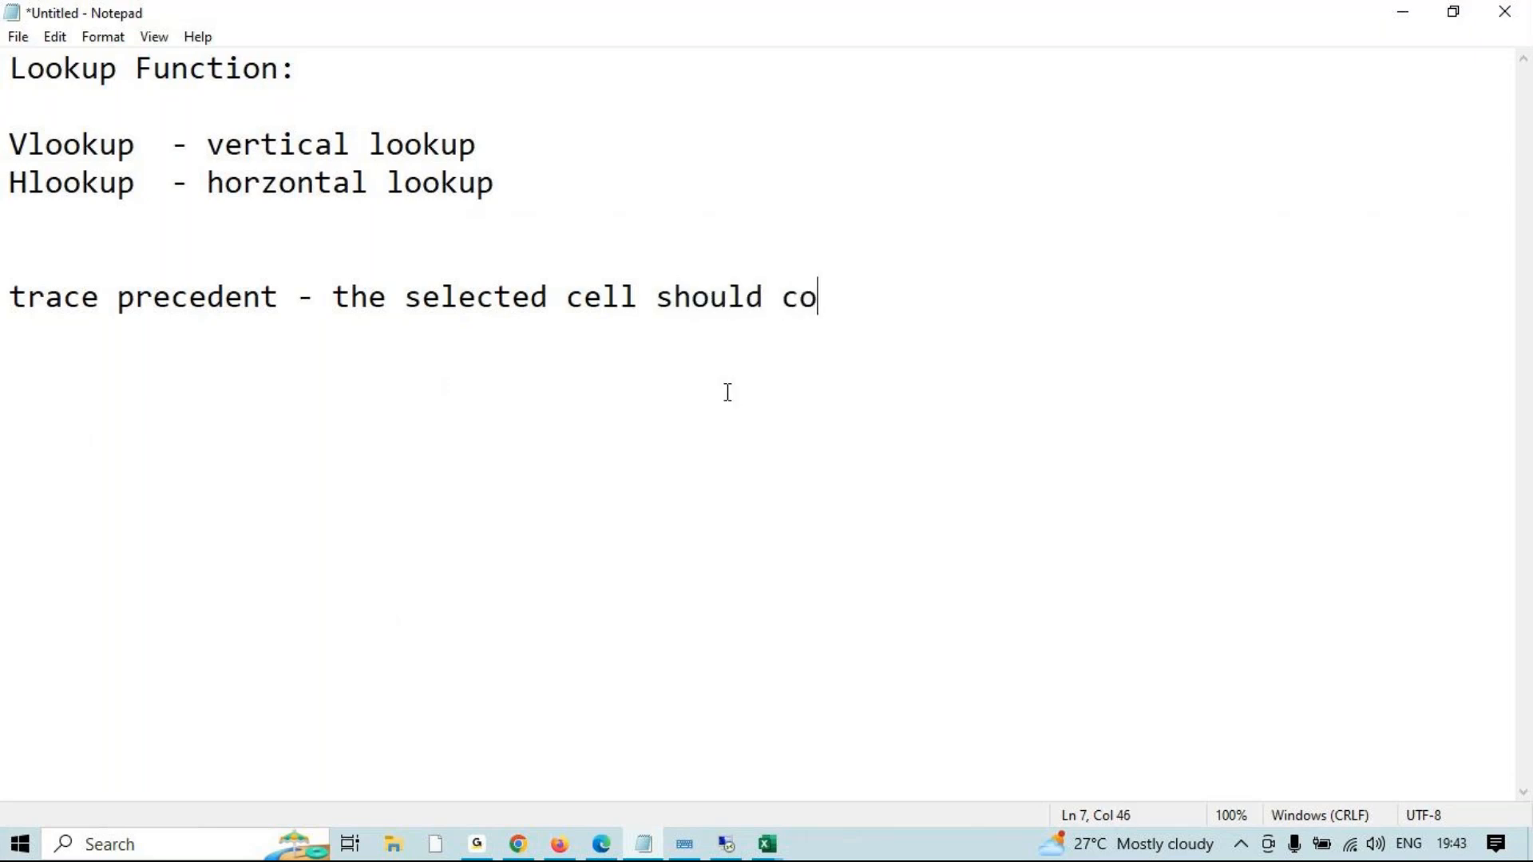
pyautogui.write('ntain a formula')
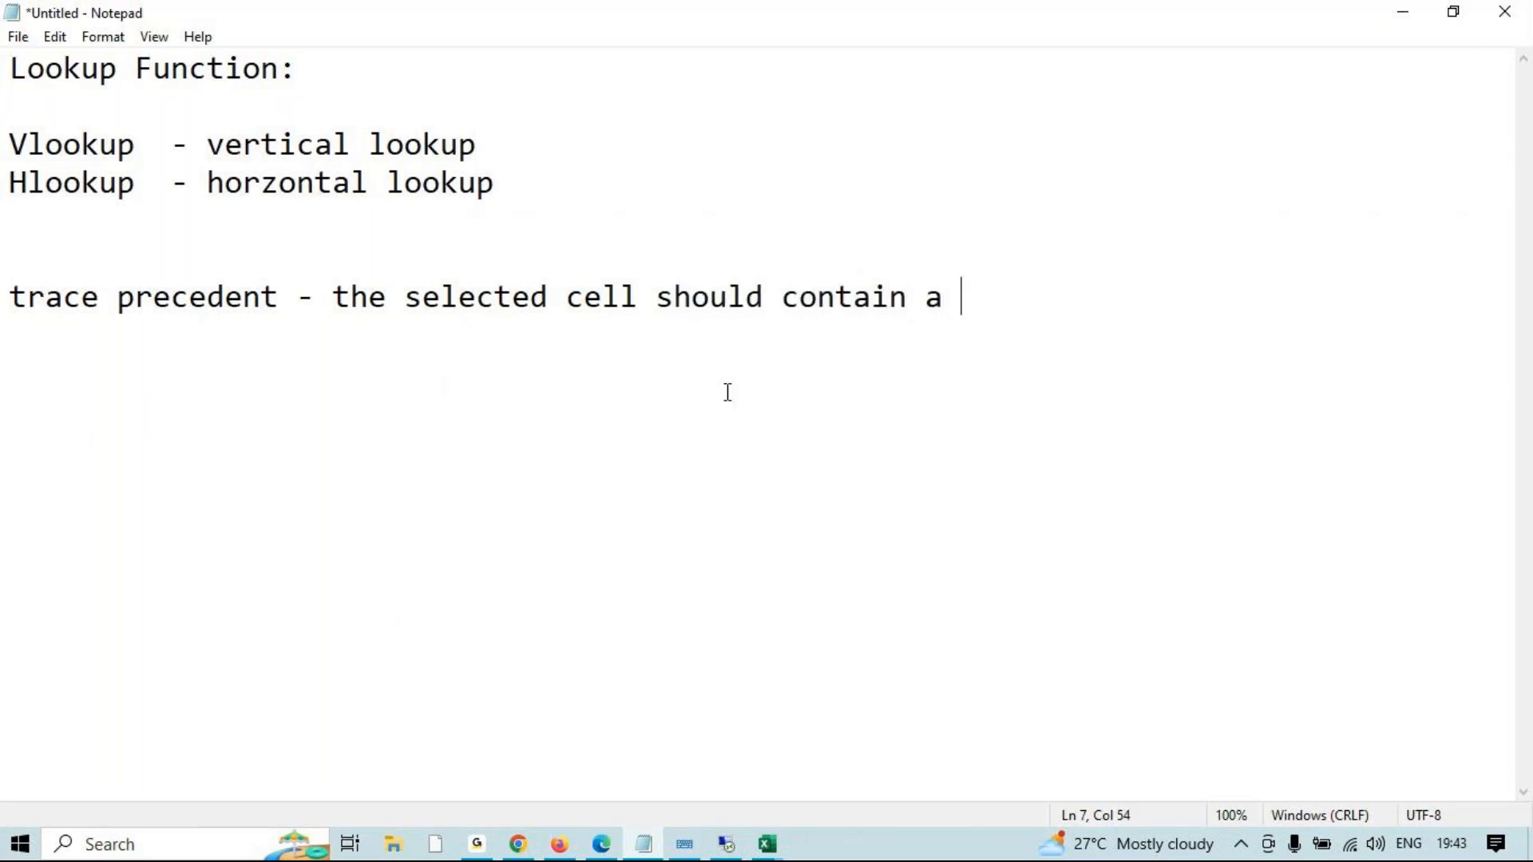
# Add the note "trace depentent - the selelcted cell should not contain a formula." below the trace precedent line and minimize Notepad.
pyautogui.press('Return')
pyautogui.press('Return')
pyautogui.write('trace depentr')
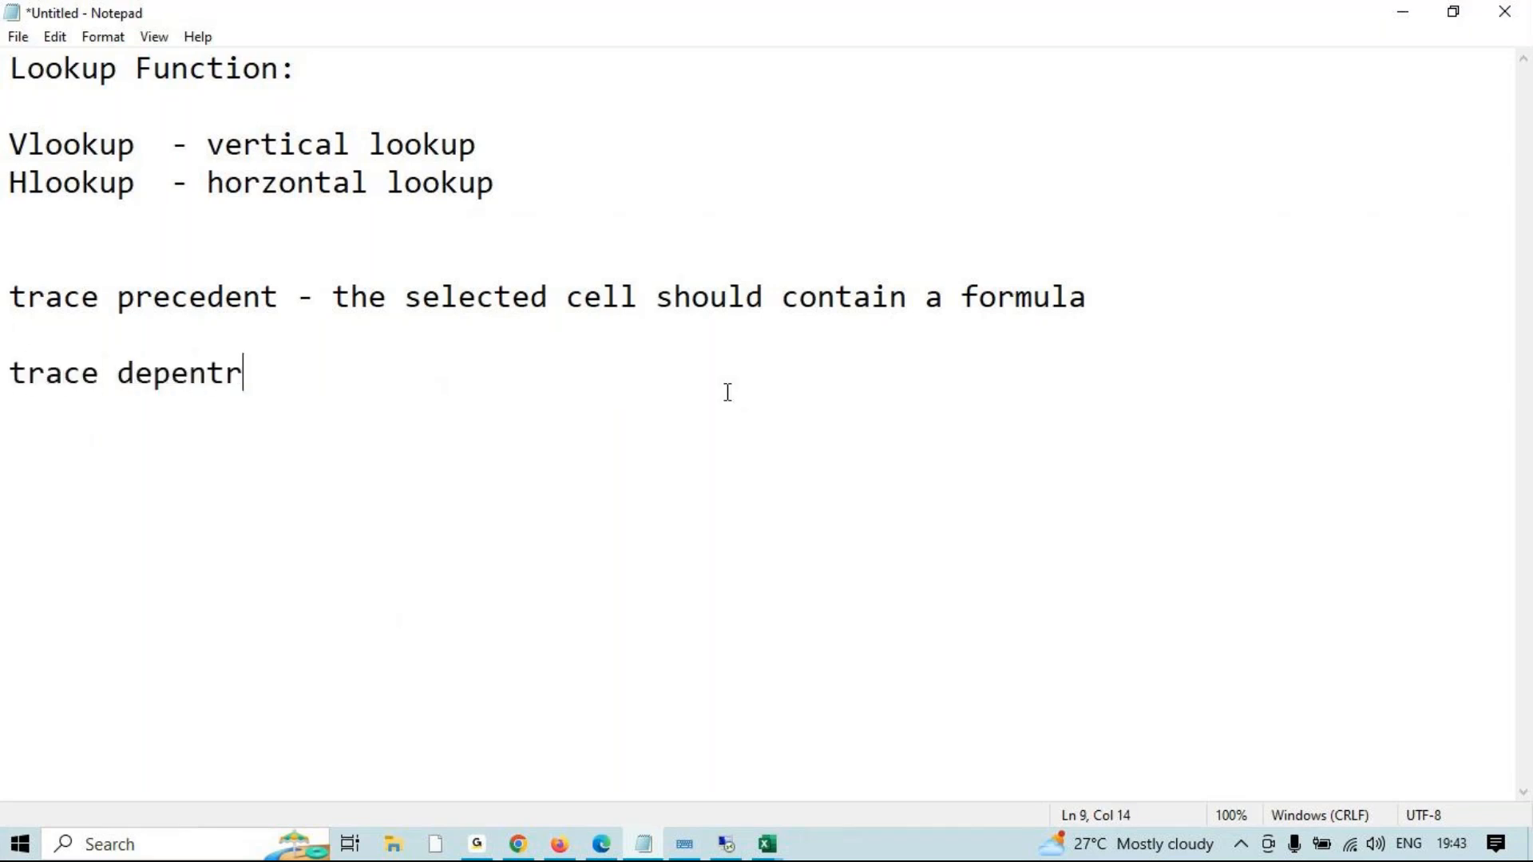
pyautogui.press('BackSpace')
pyautogui.write('ent  - the ')
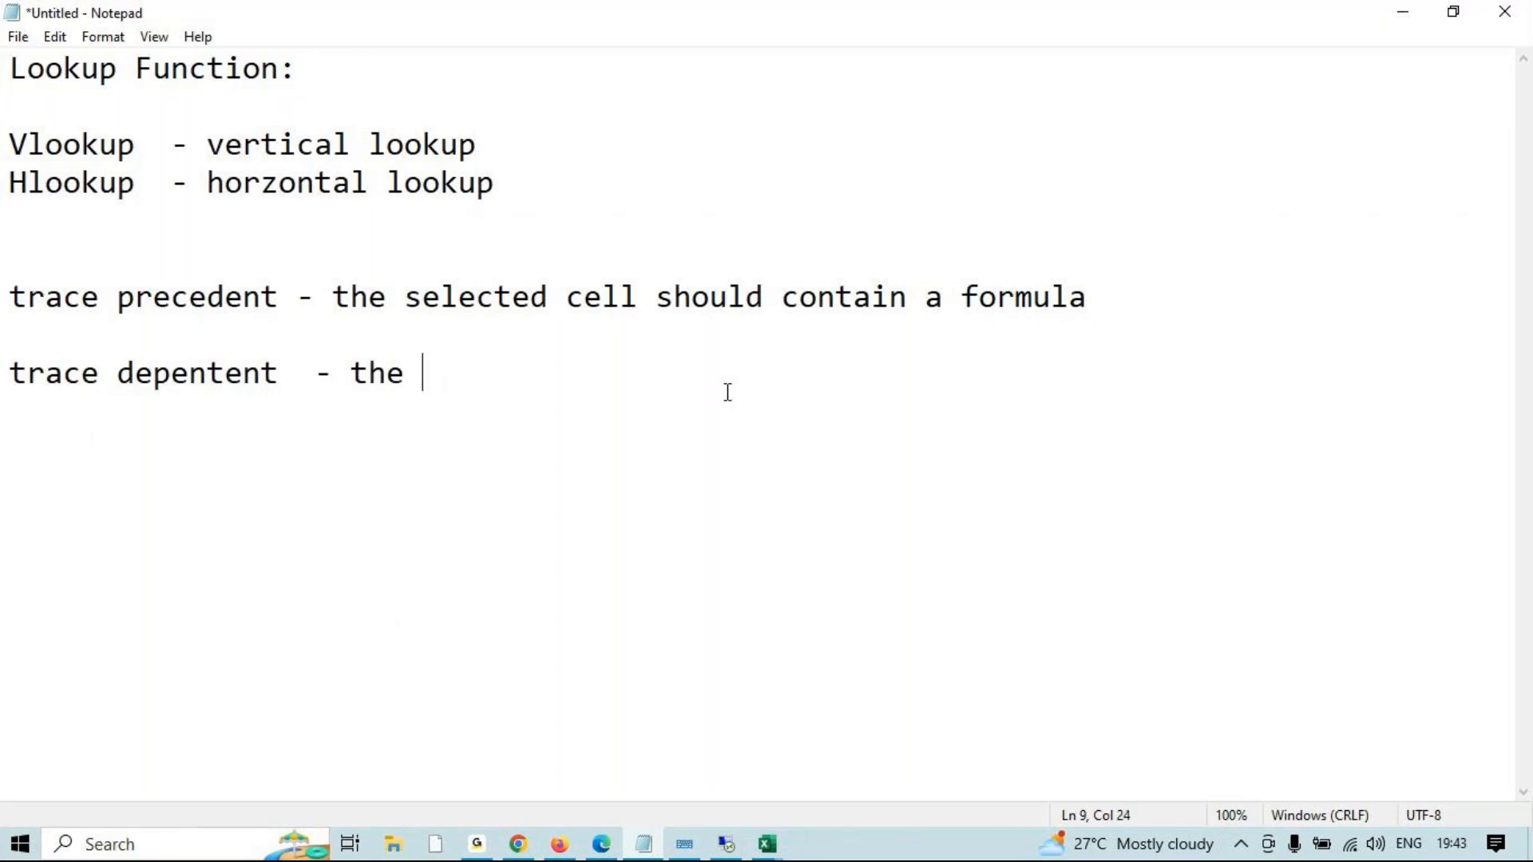
pyautogui.write('selelcted ')
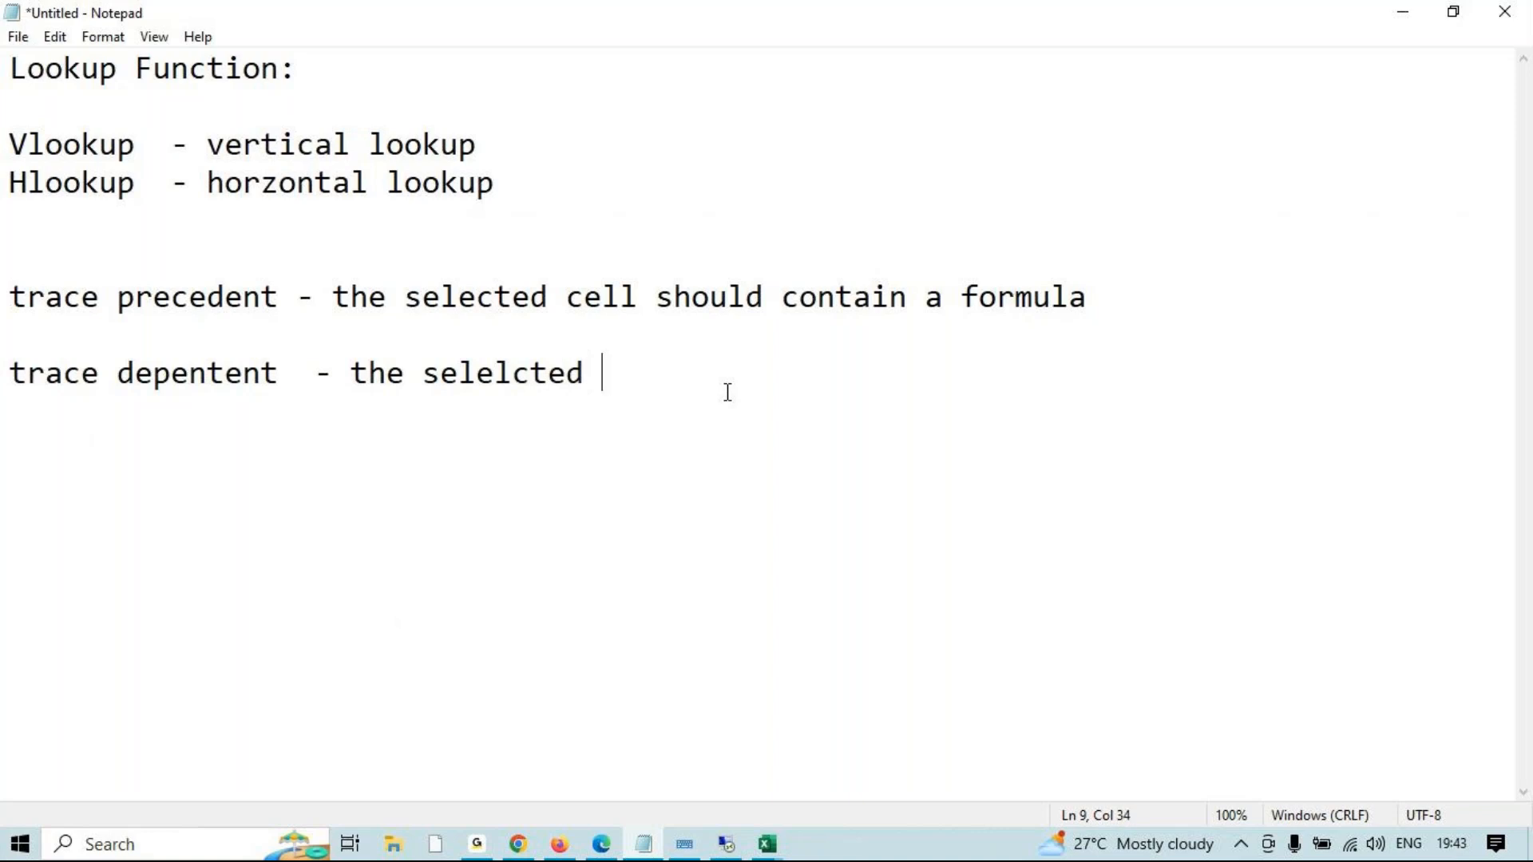
pyautogui.write('cell shou')
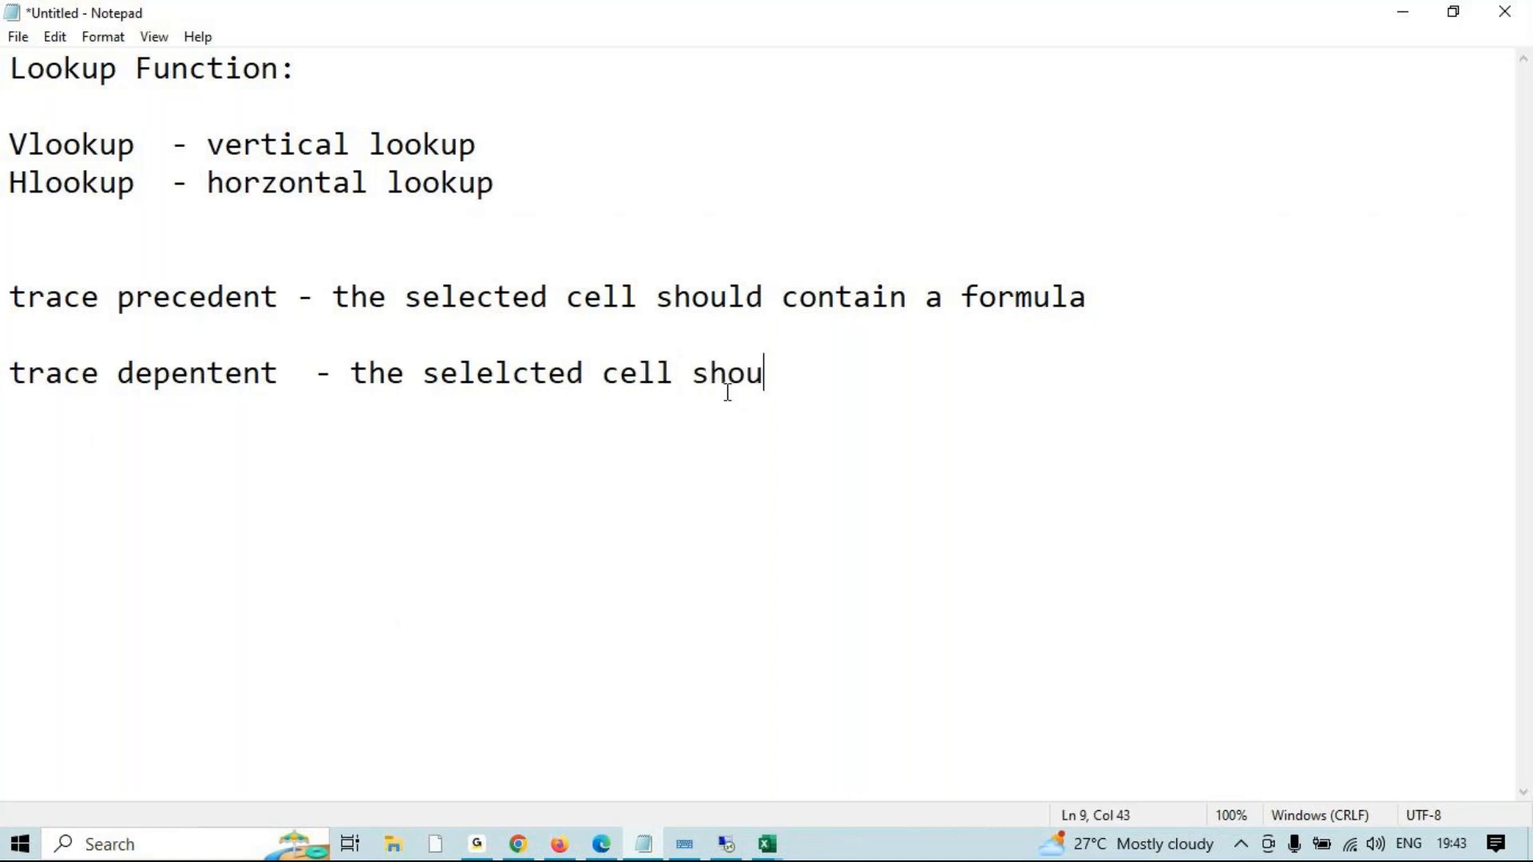
pyautogui.write('ld not contain ')
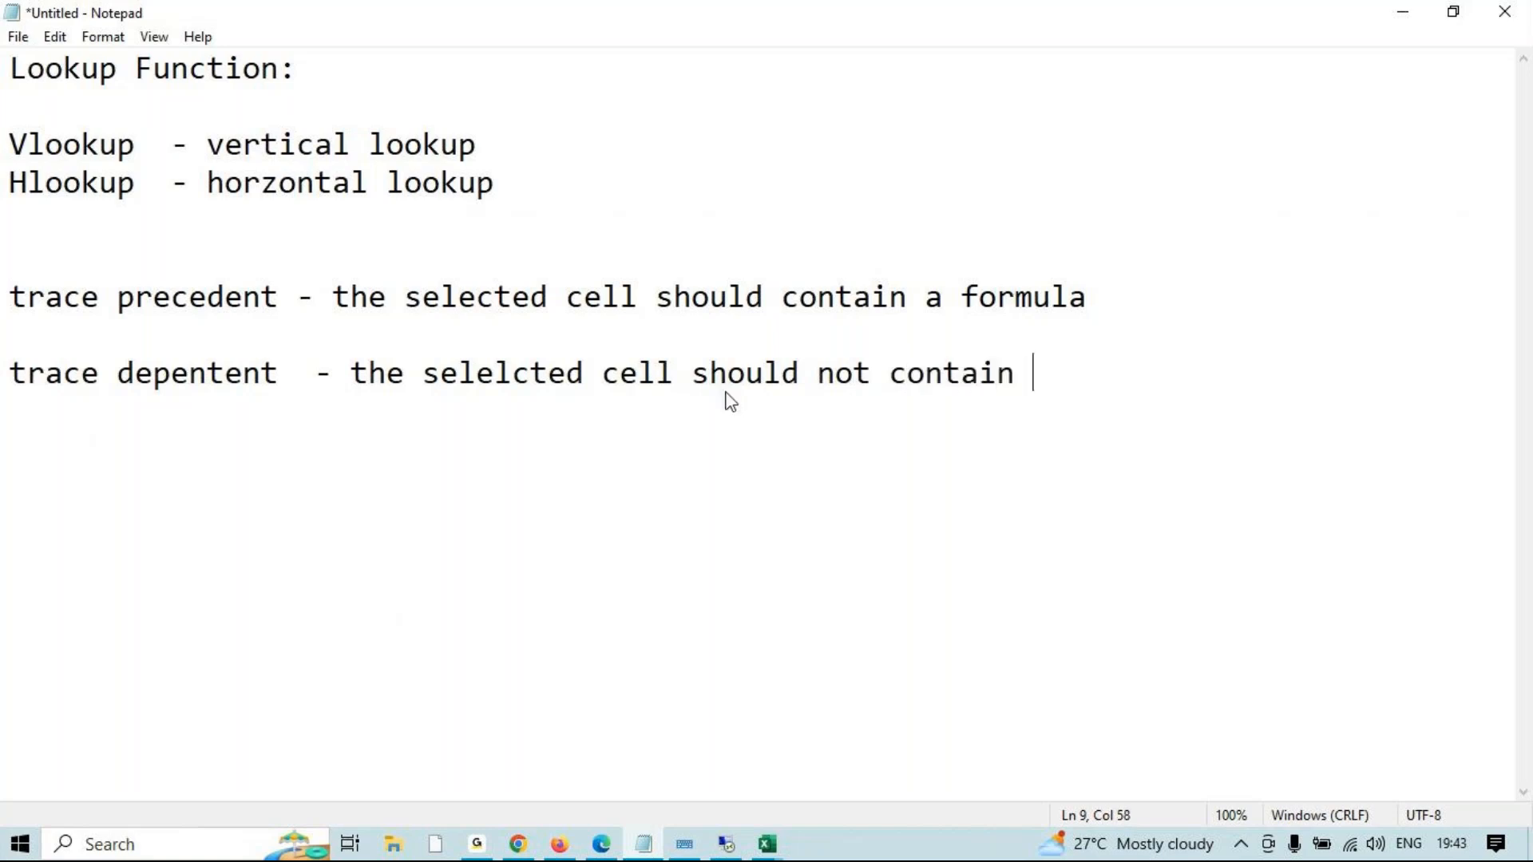
pyautogui.write('a formula.')
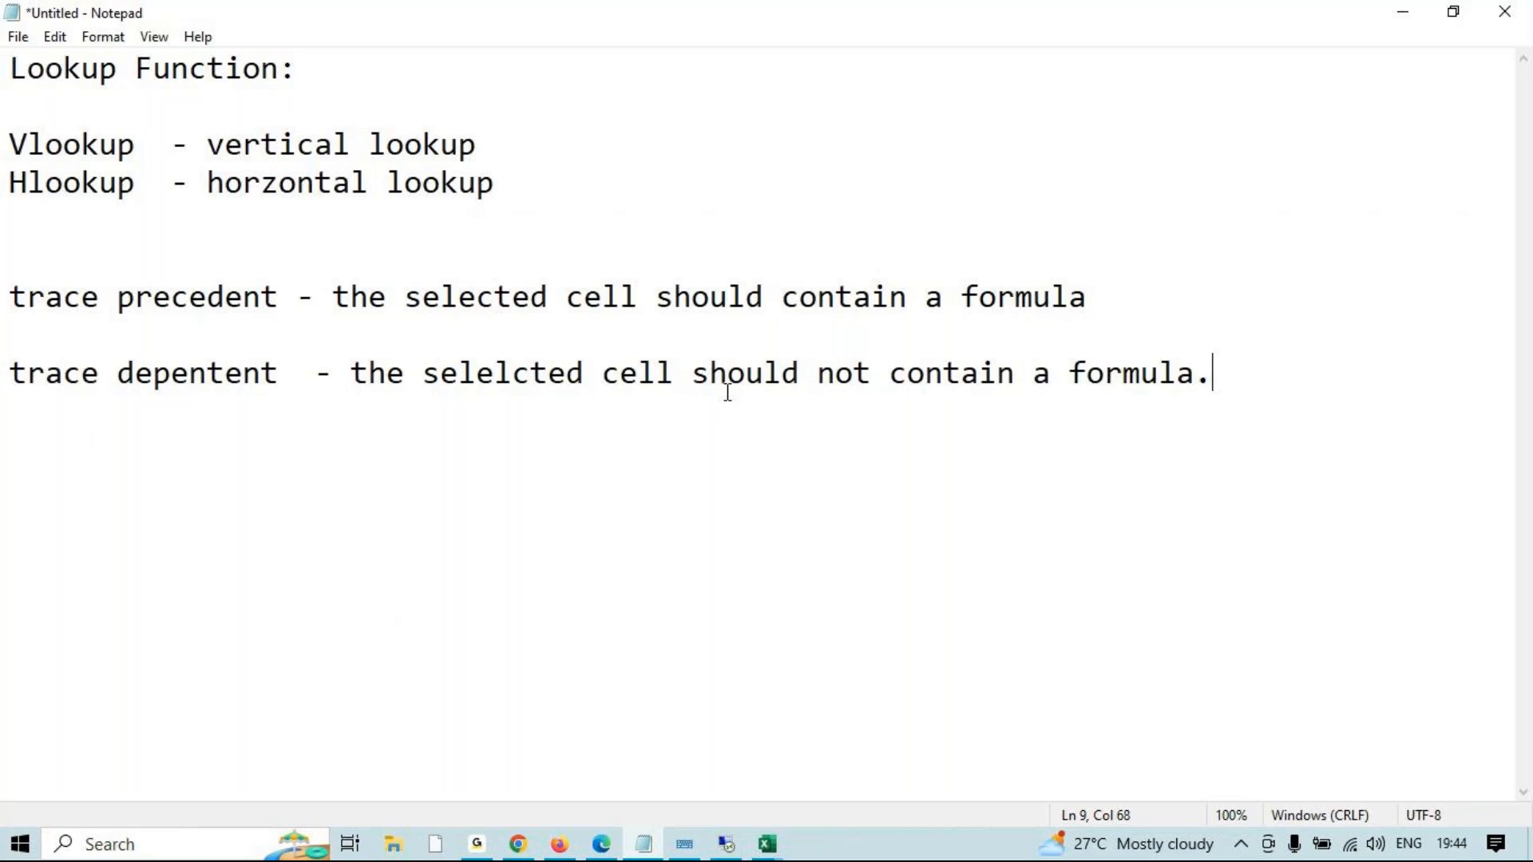
pyautogui.click(1420, 13)
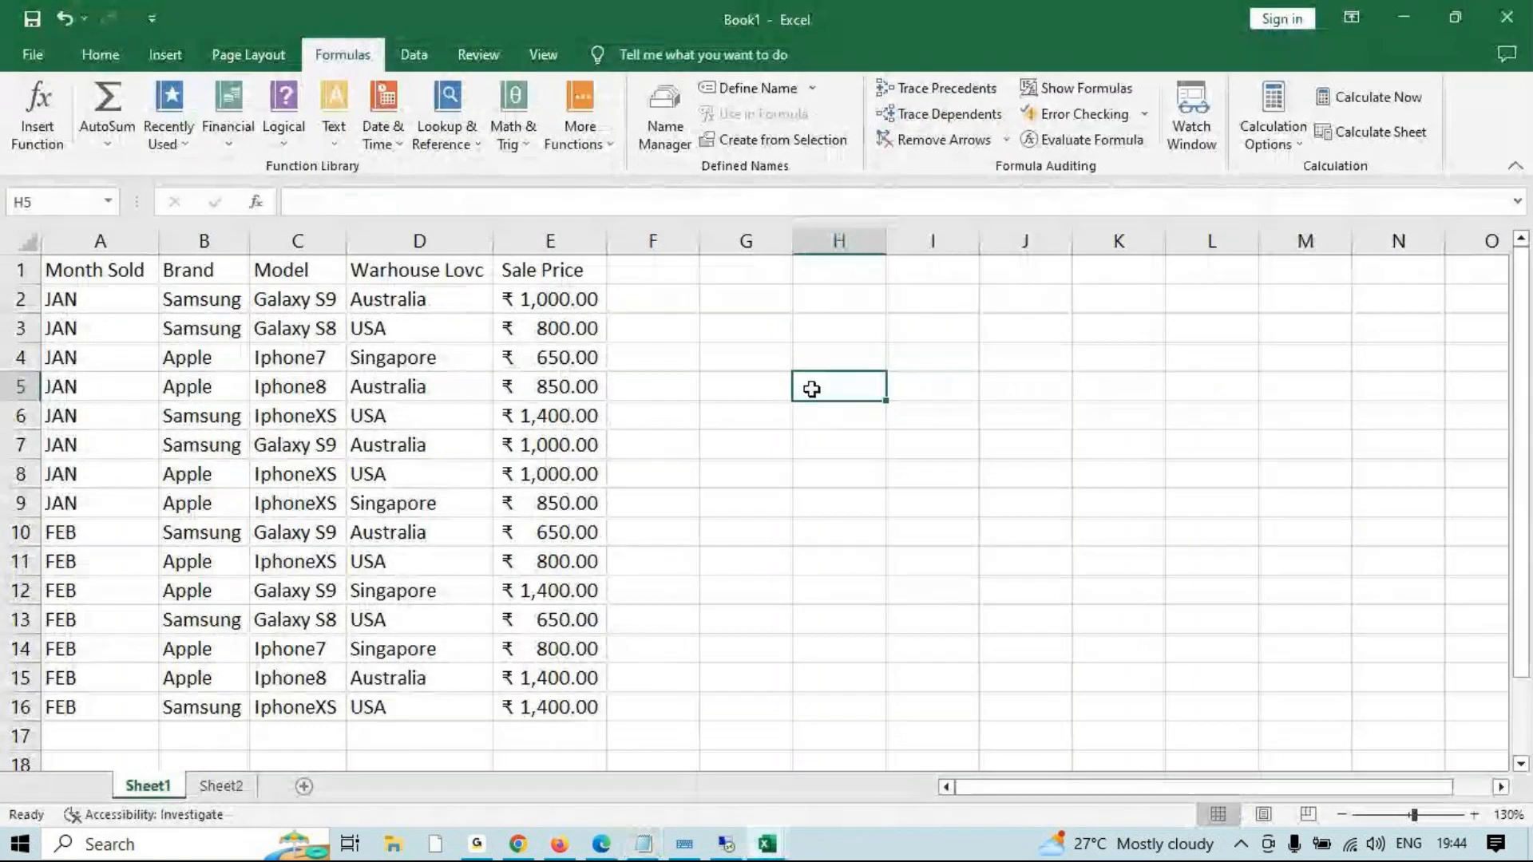
# Reopen Notepad and extend the trace depentent note with "but the value in the cell should be used in a formula".
pyautogui.click(643, 844)
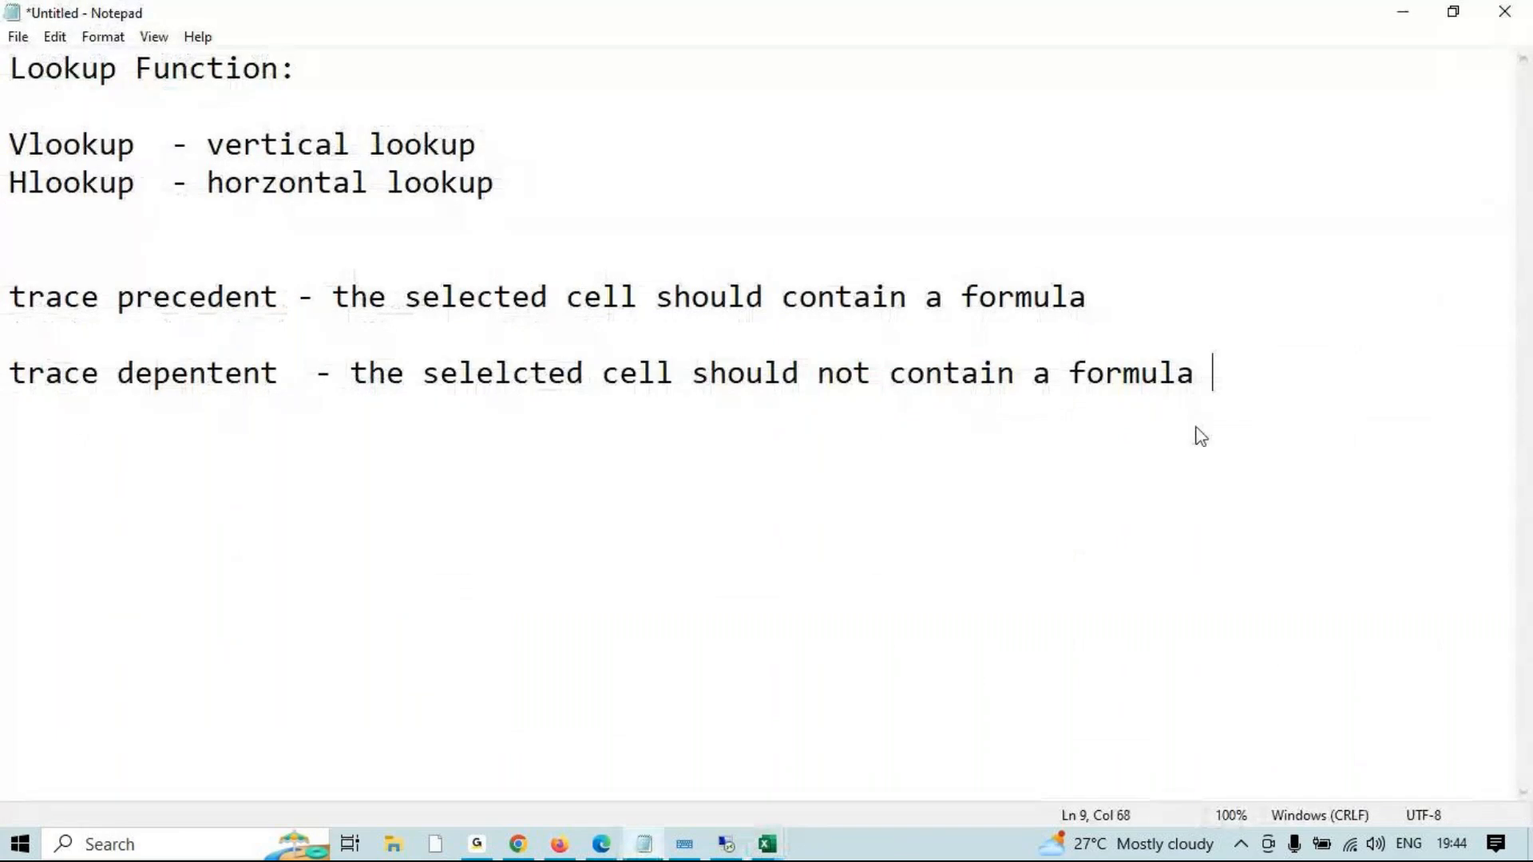
pyautogui.write('but t')
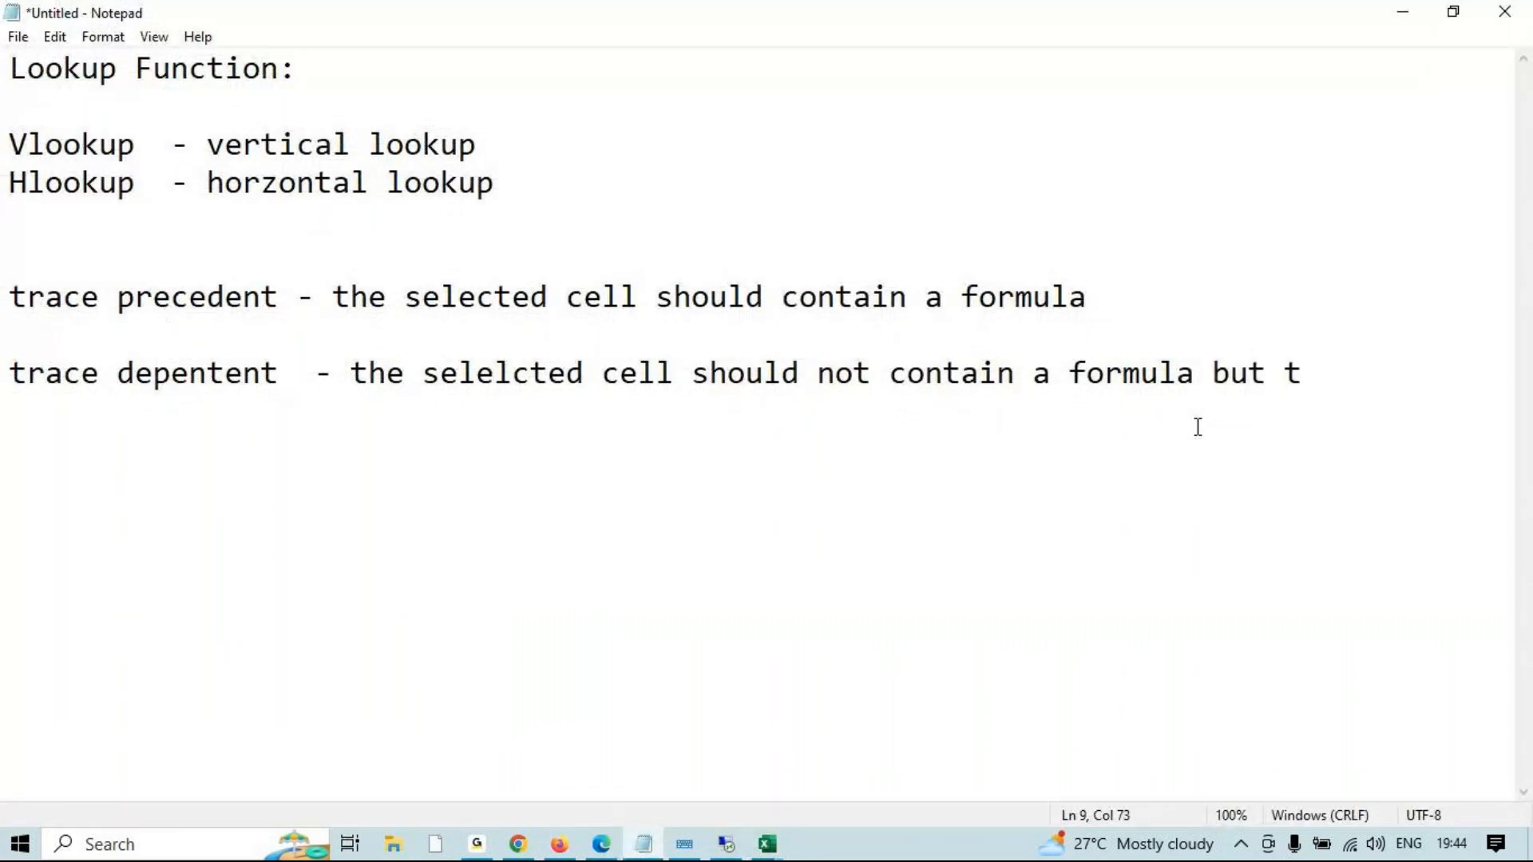
pyautogui.write('=value i')
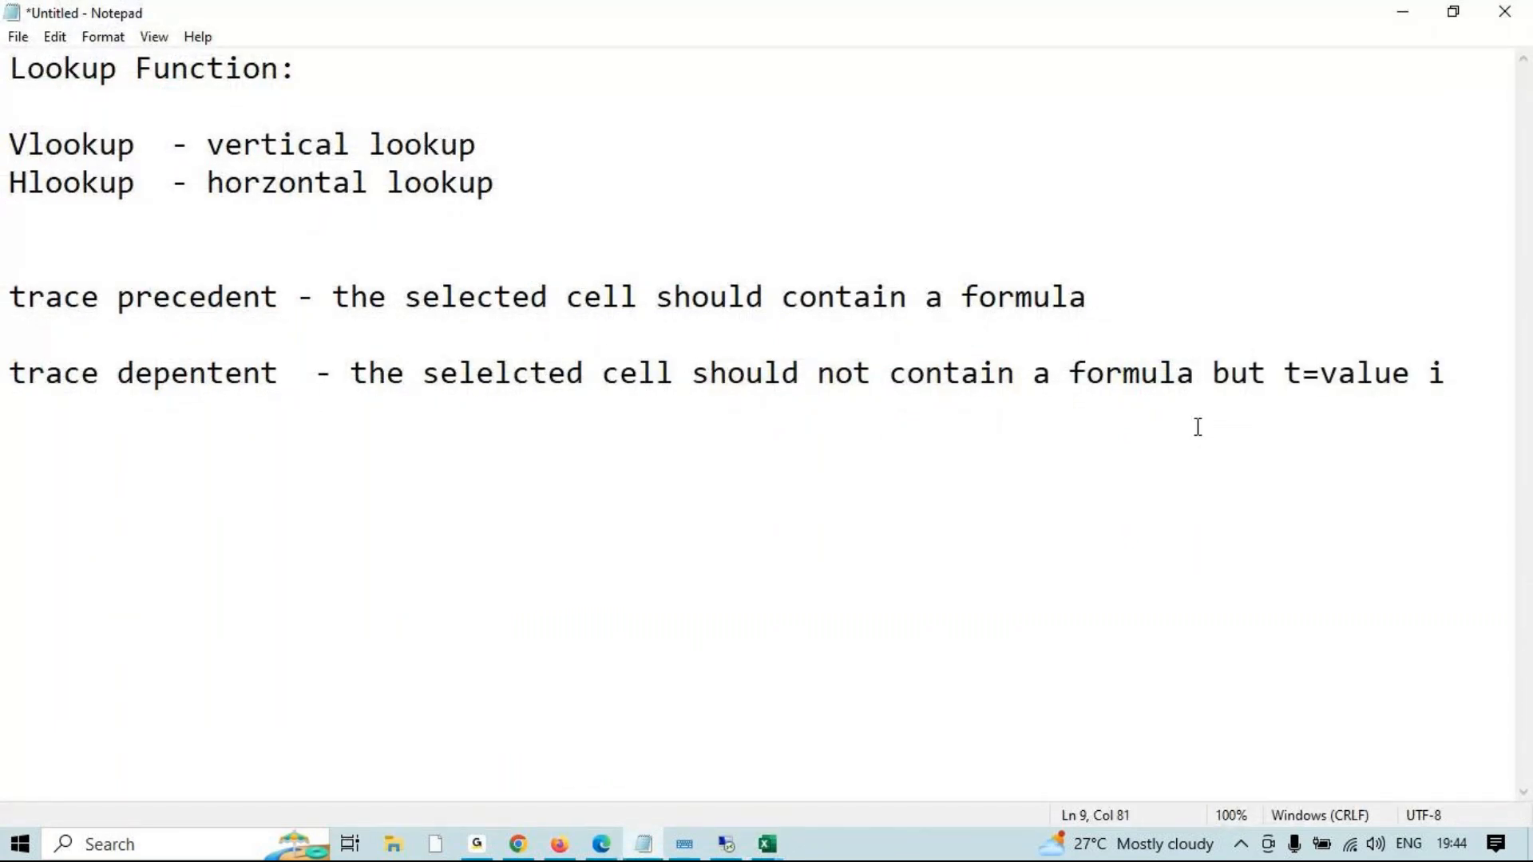
pyautogui.press('BackSpace')
pyautogui.press('BackSpace')
pyautogui.press('BackSpace')
pyautogui.press('BackSpace')
pyautogui.press('BackSpace')
pyautogui.press('BackSpace')
pyautogui.press('BackSpace')
pyautogui.press('BackSpace')
pyautogui.write('he value in the cell should be ')
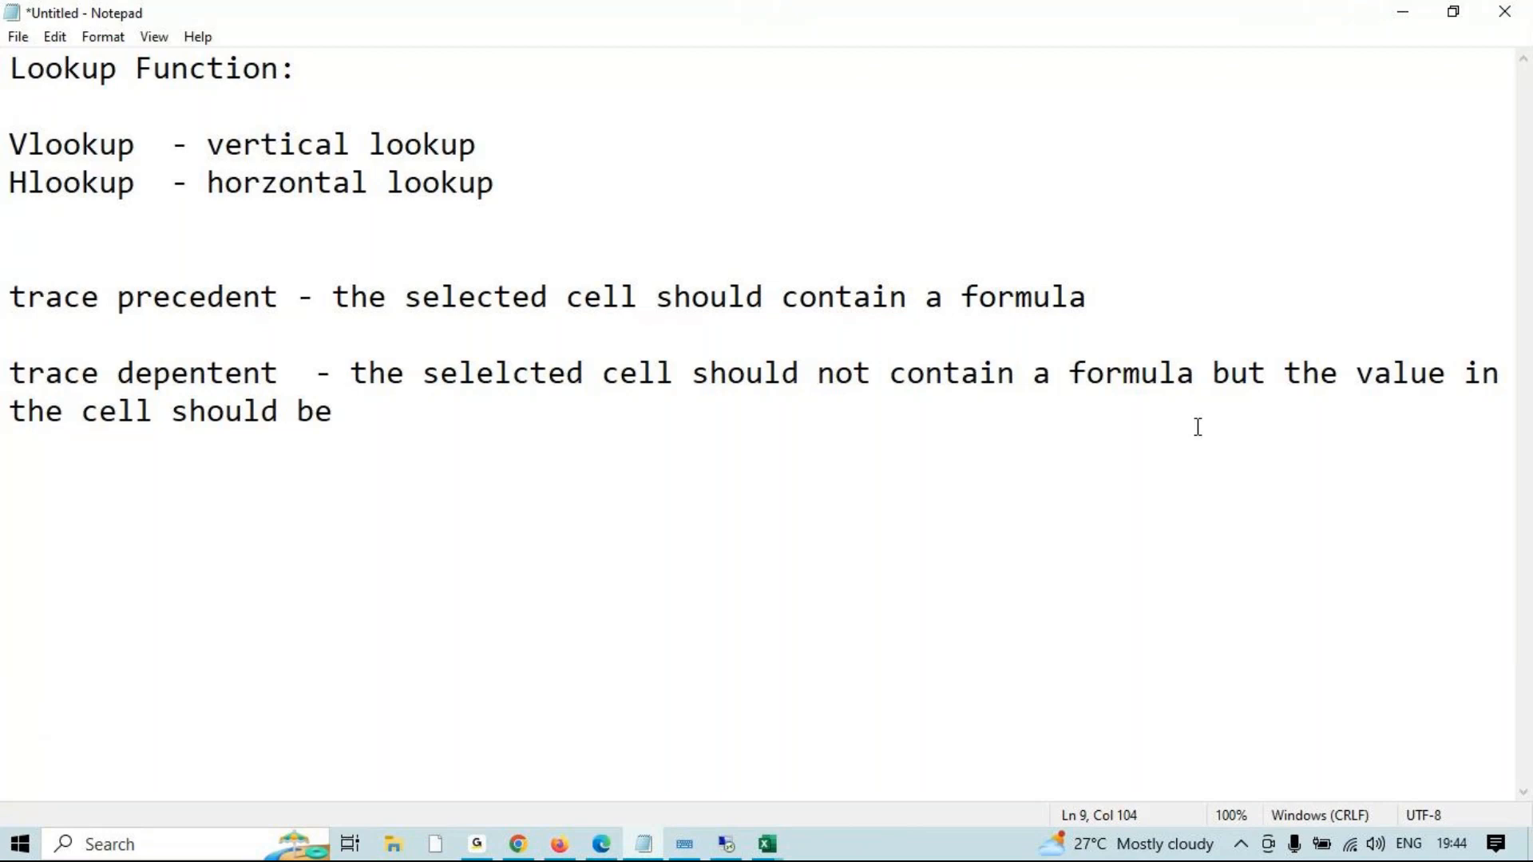
pyautogui.write('used')
pyautogui.write('in a d')
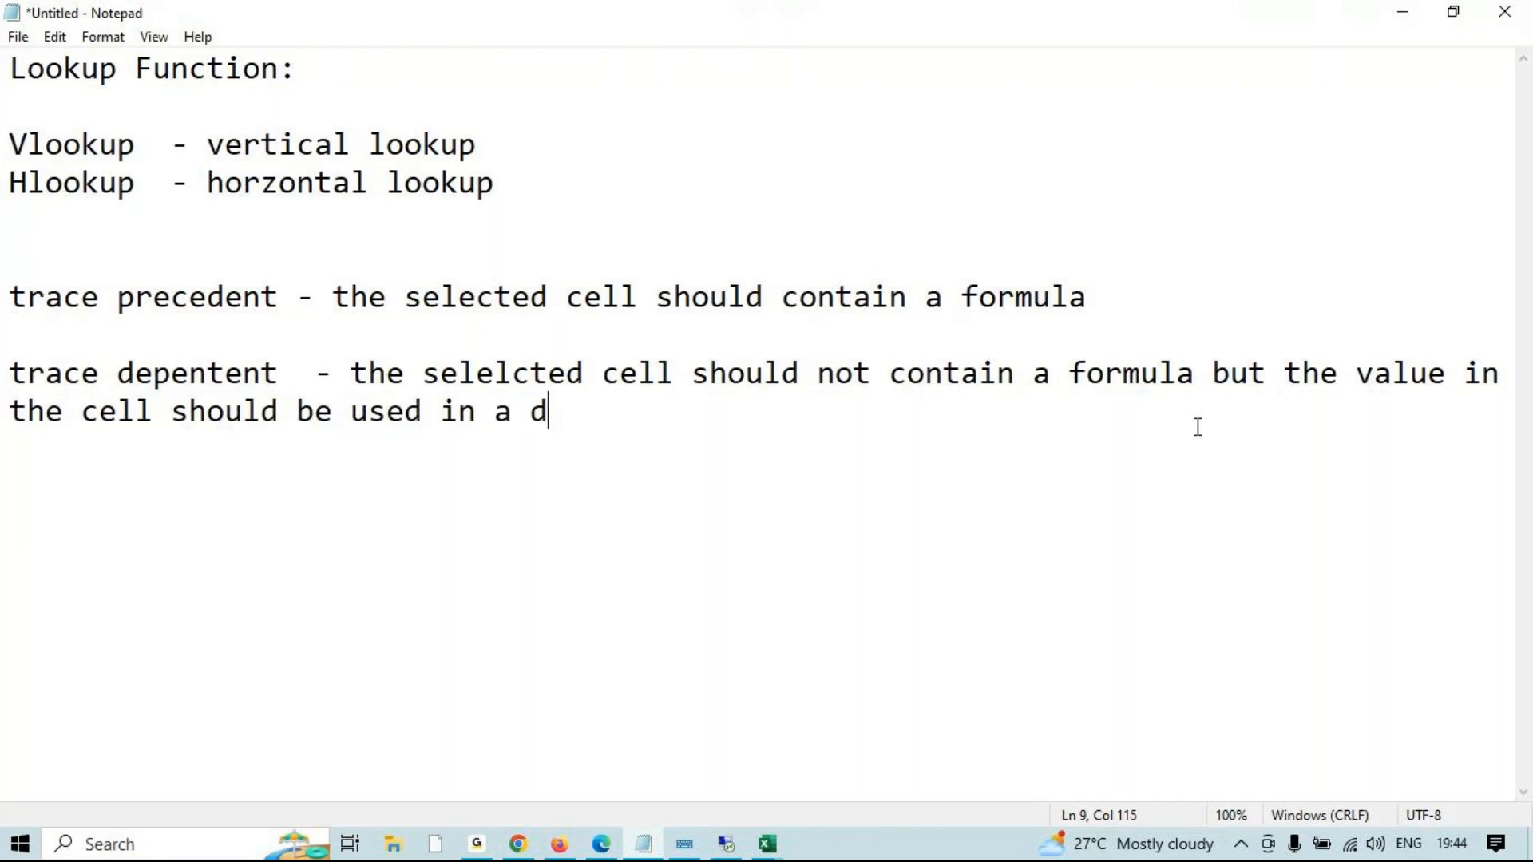
pyautogui.press('BackSpace')
pyautogui.write('formula.')
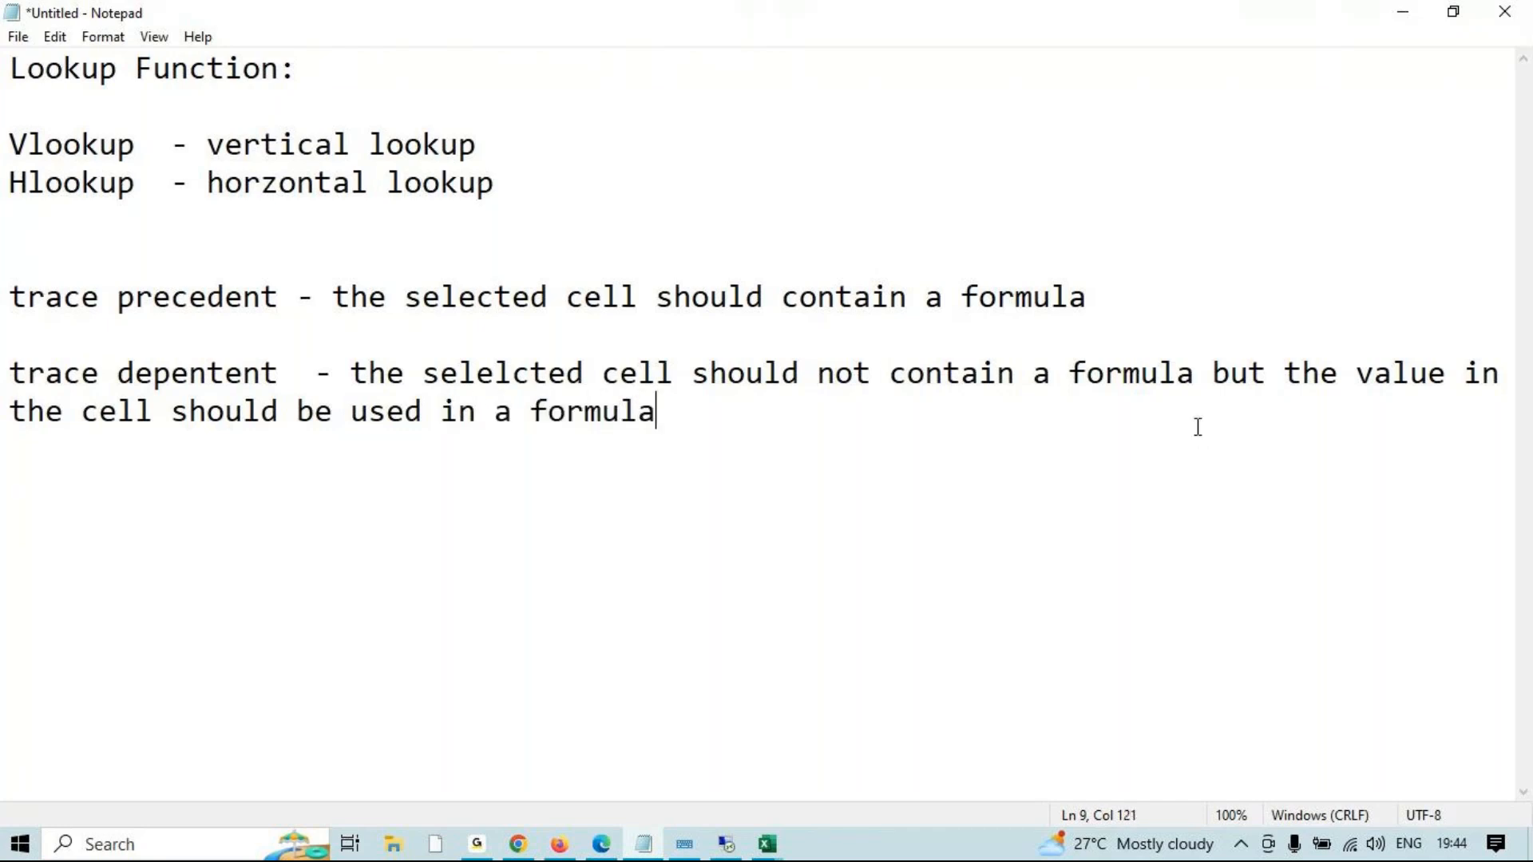
# Switch to Excel and enter the formula =SUM(E2:E16) in H4 of Sheet1 to total the Sale Price column.
pyautogui.hotkey('alt', 'Tab')
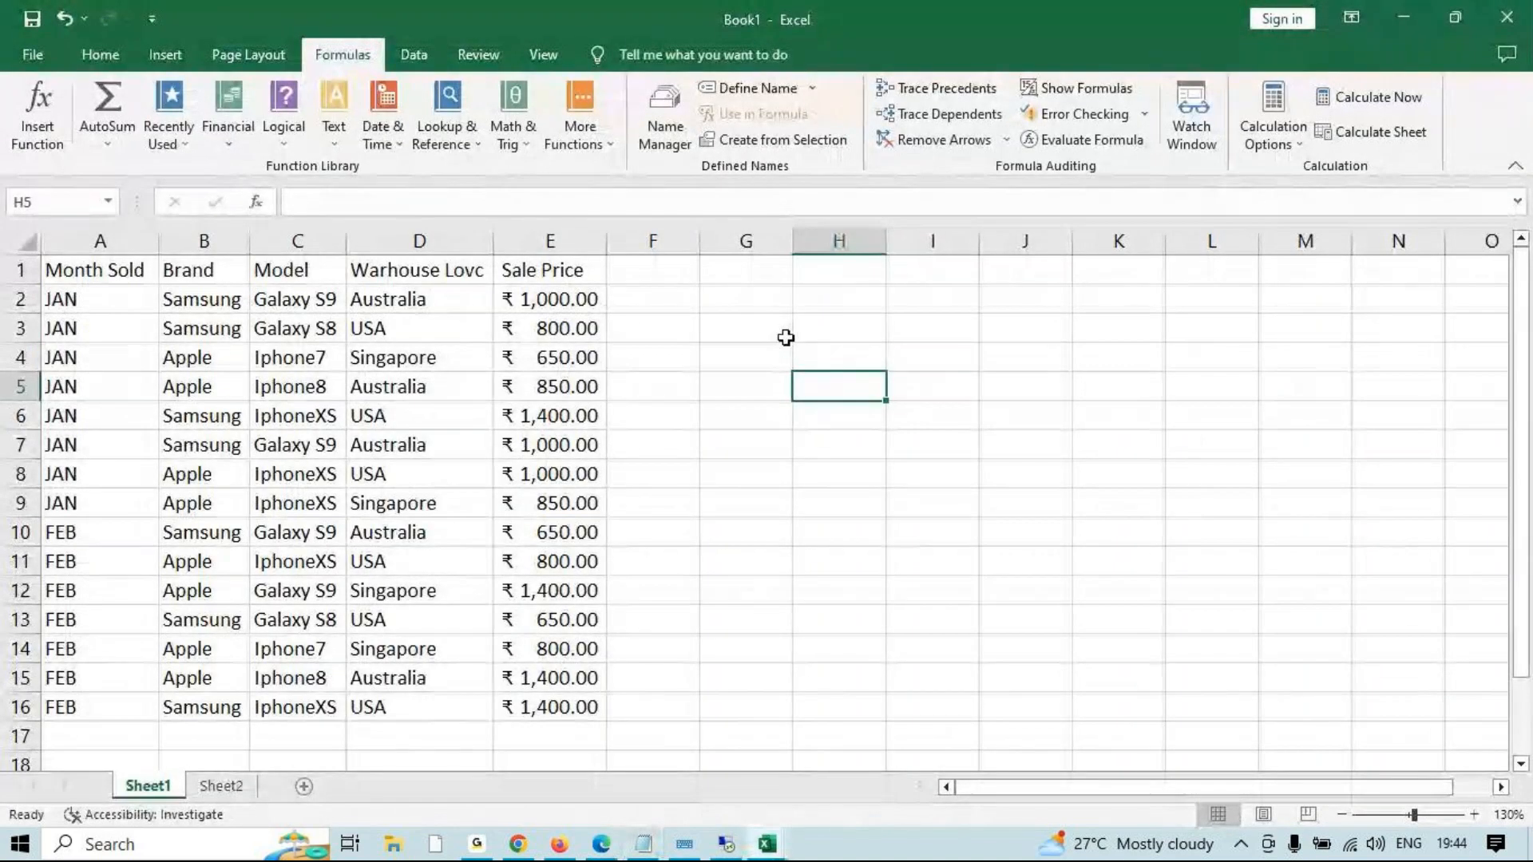
pyautogui.click(785, 337)
pyautogui.click(807, 359)
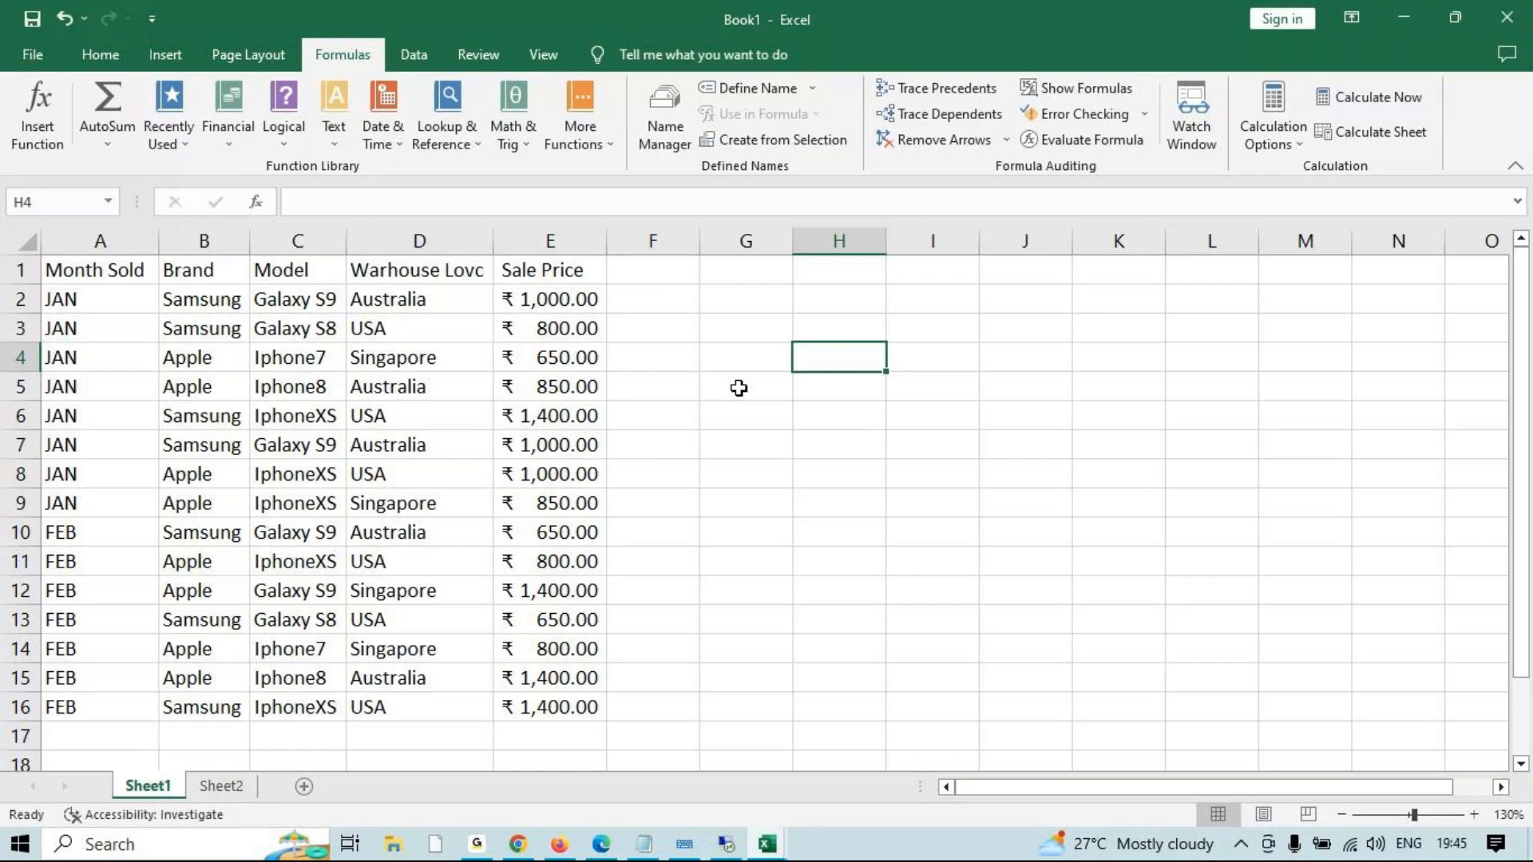
pyautogui.write('=sum')
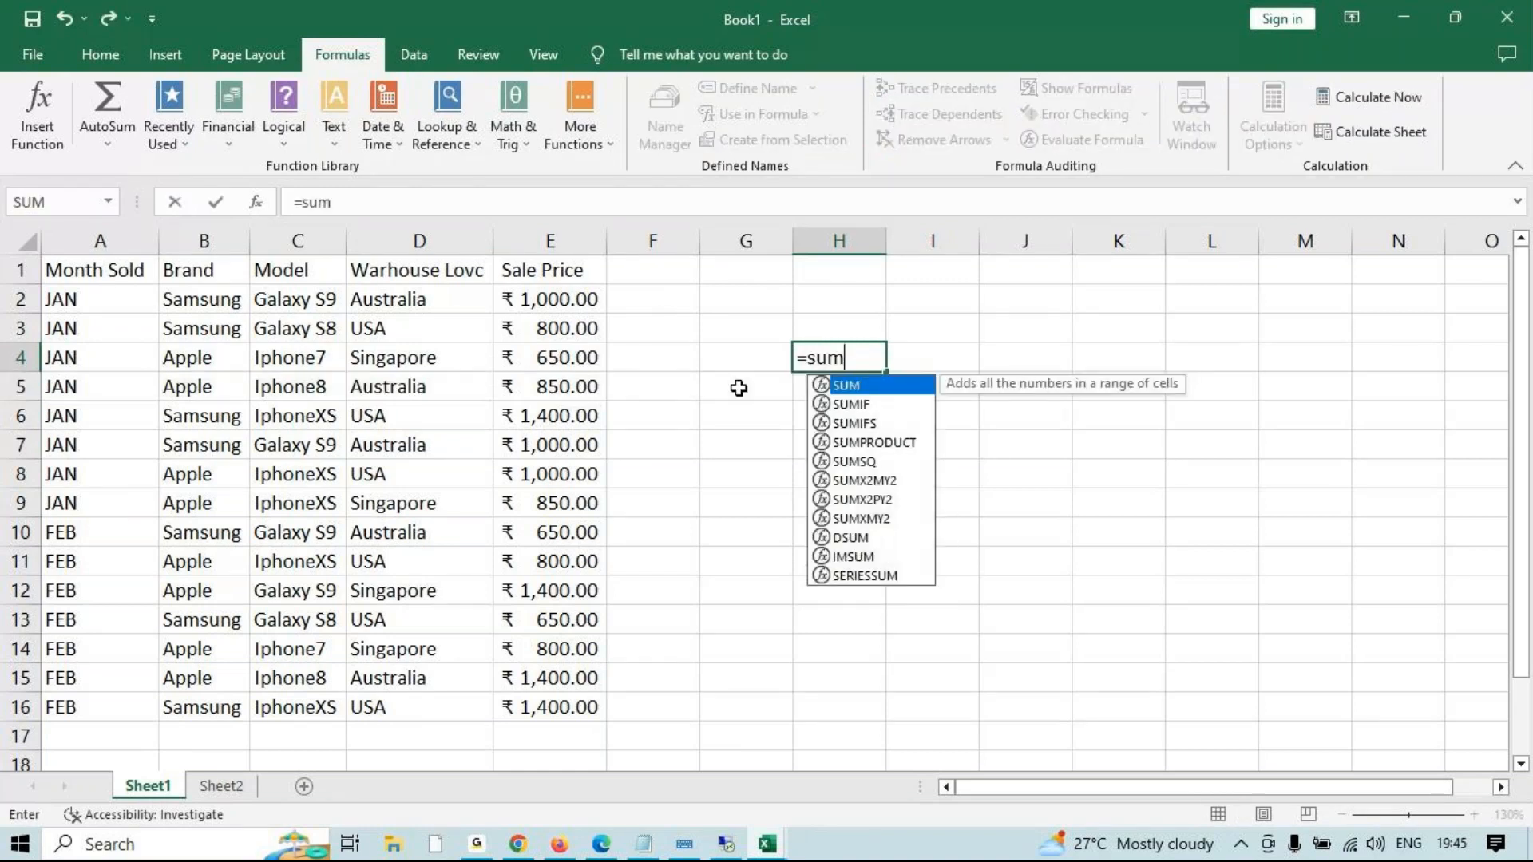
pyautogui.press('Tab')
pyautogui.moveTo(514, 295); pyautogui.dragTo(567, 713)
pyautogui.write(')')
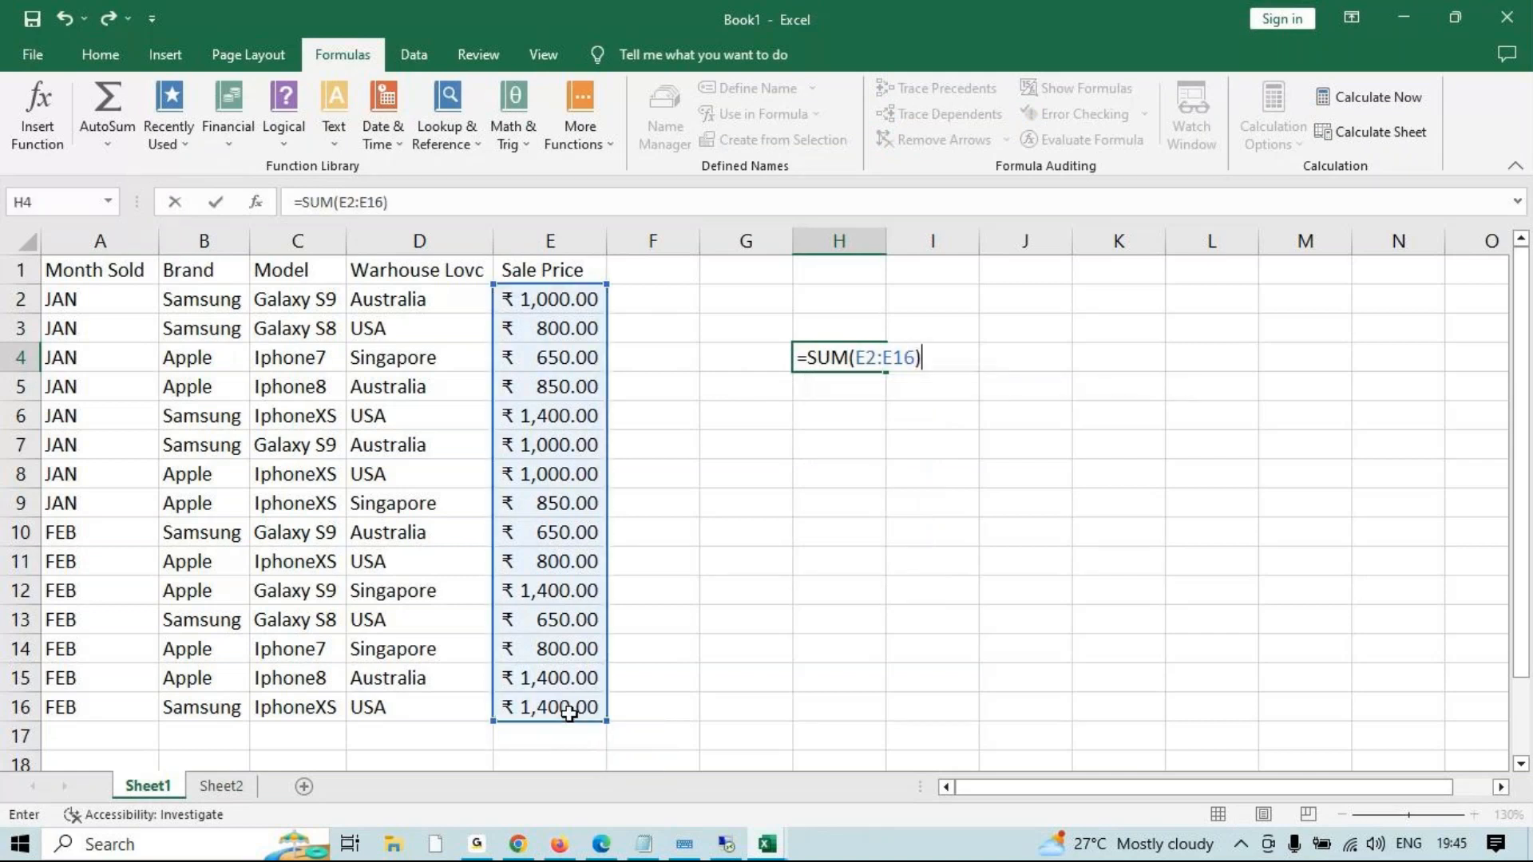
pyautogui.press('Return')
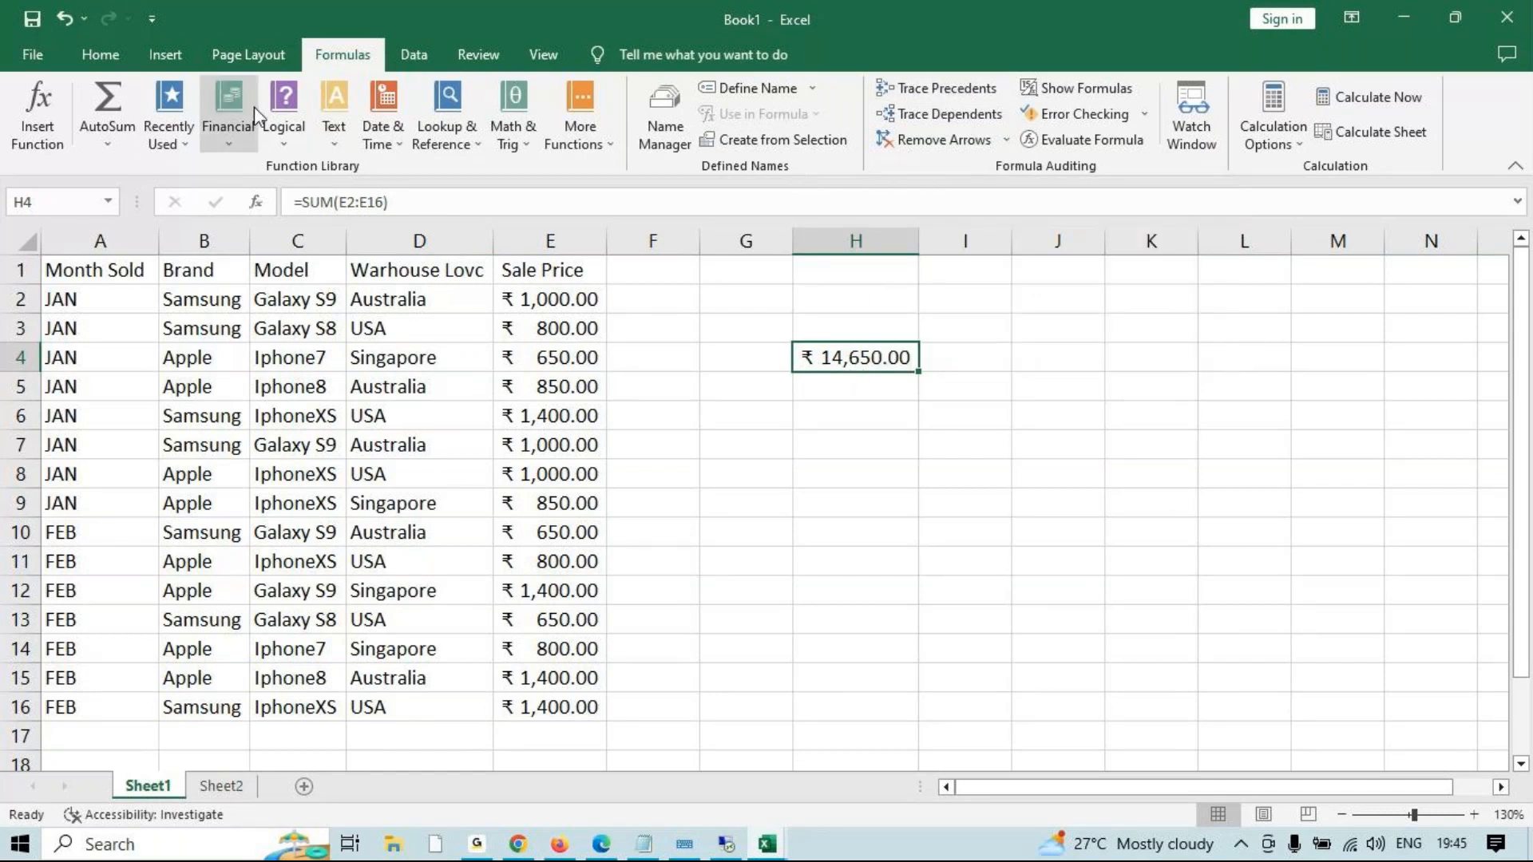
# Trace the precedents of the SUM formula in H4 and remove the tracer arrows.
pyautogui.moveTo(407, 212); pyautogui.dragTo(375, 200)
pyautogui.hotkey('ctrl', 'Return')
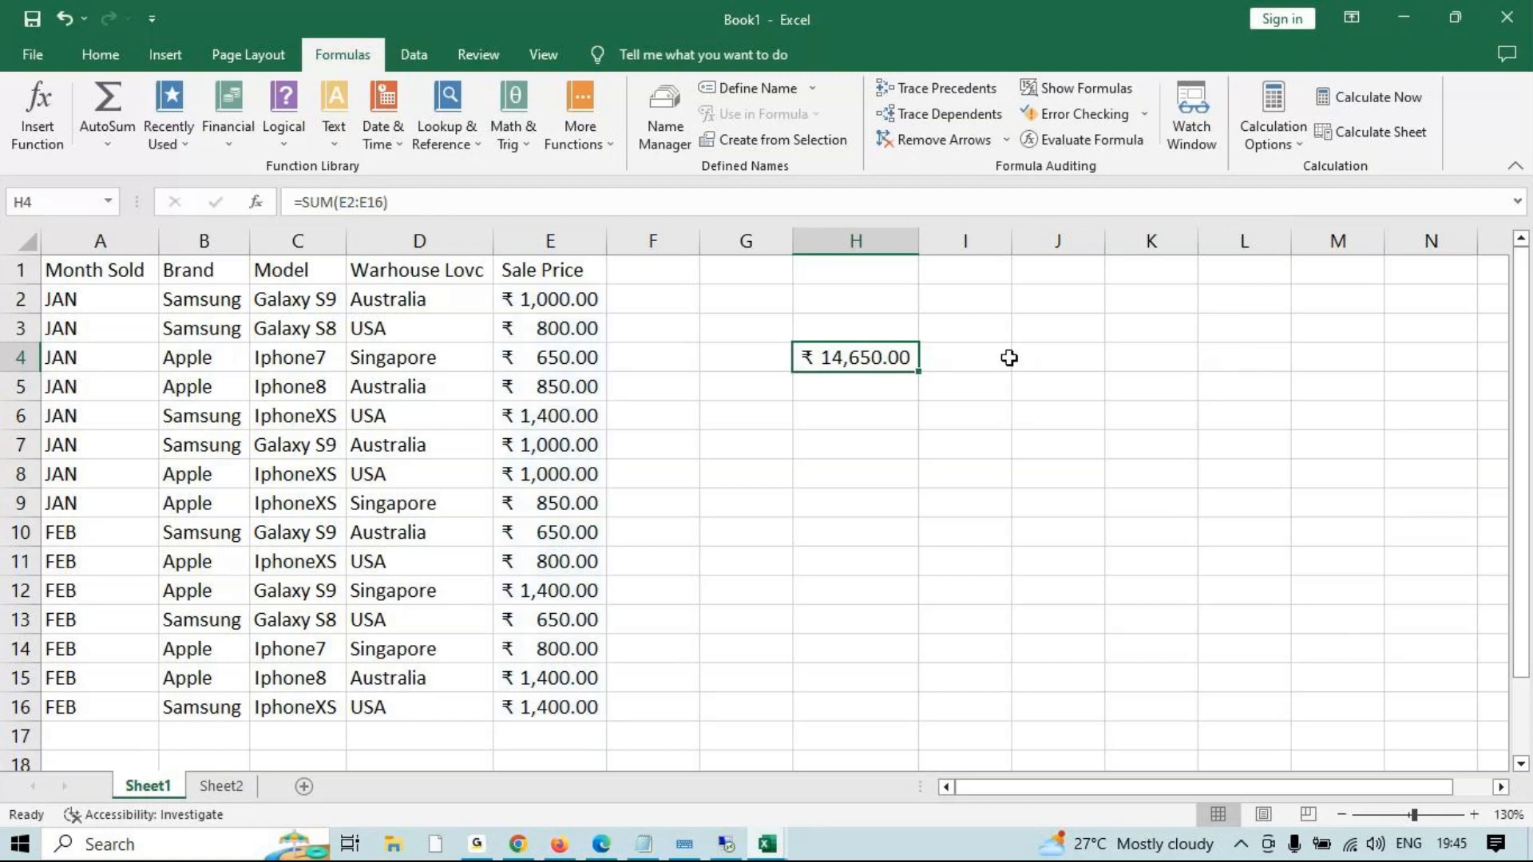
pyautogui.click(963, 95)
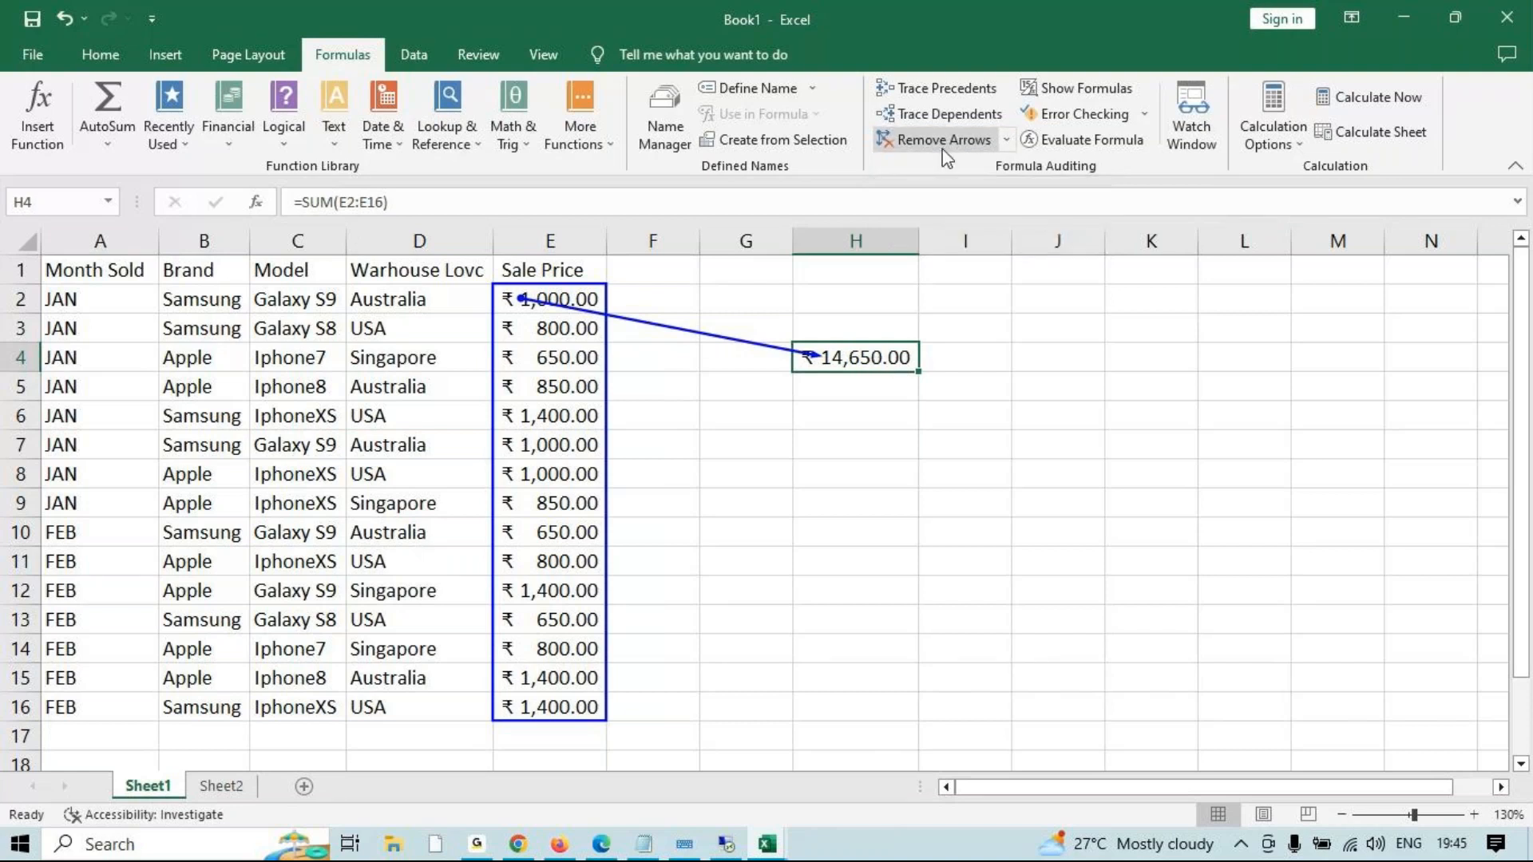
pyautogui.click(942, 141)
pyautogui.click(819, 422)
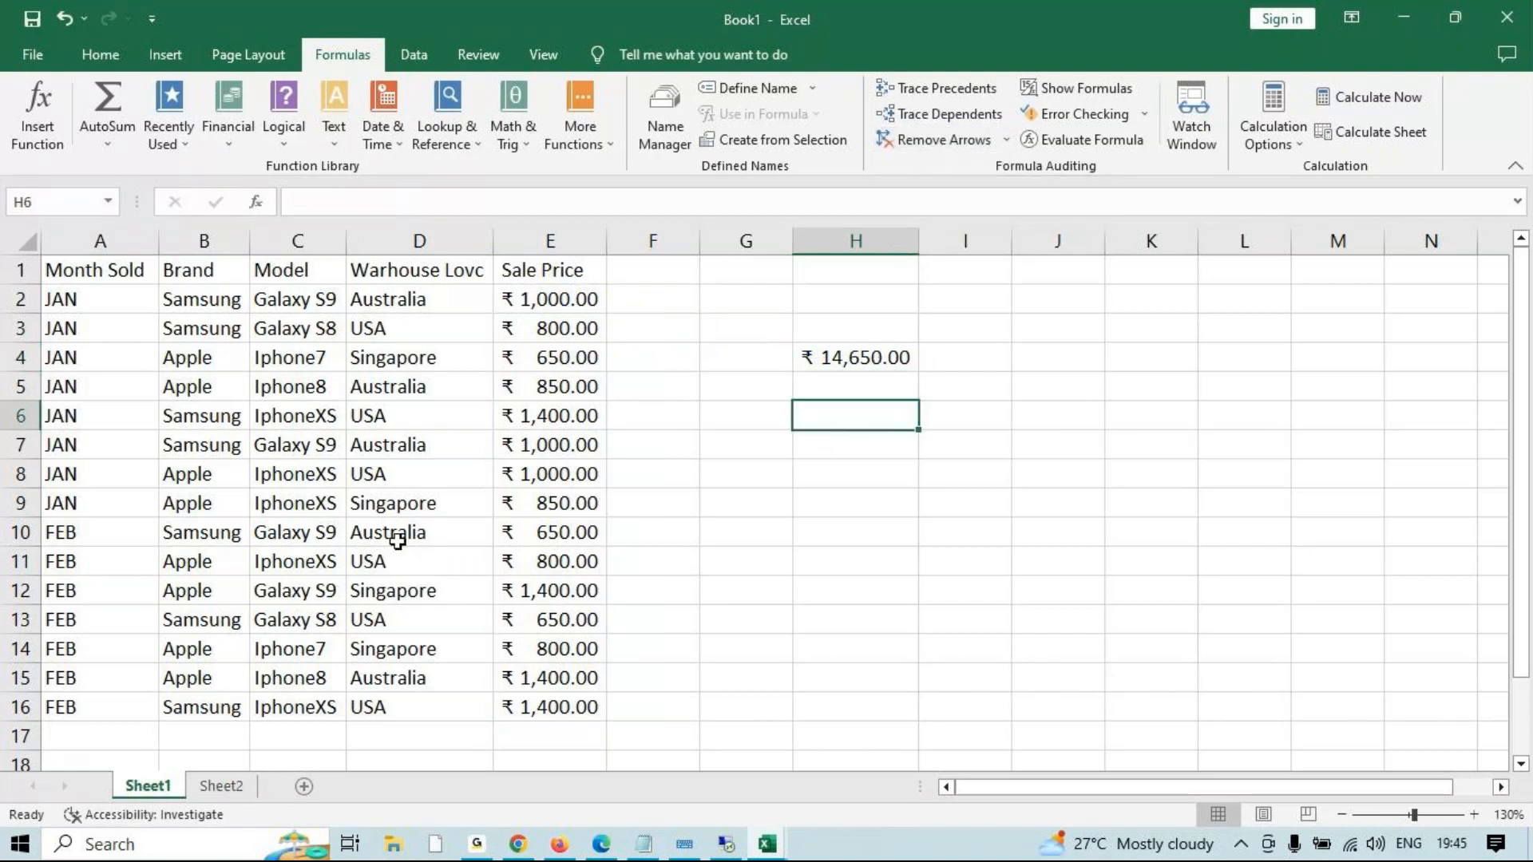
pyautogui.write('=')
pyautogui.press('BackSpace')
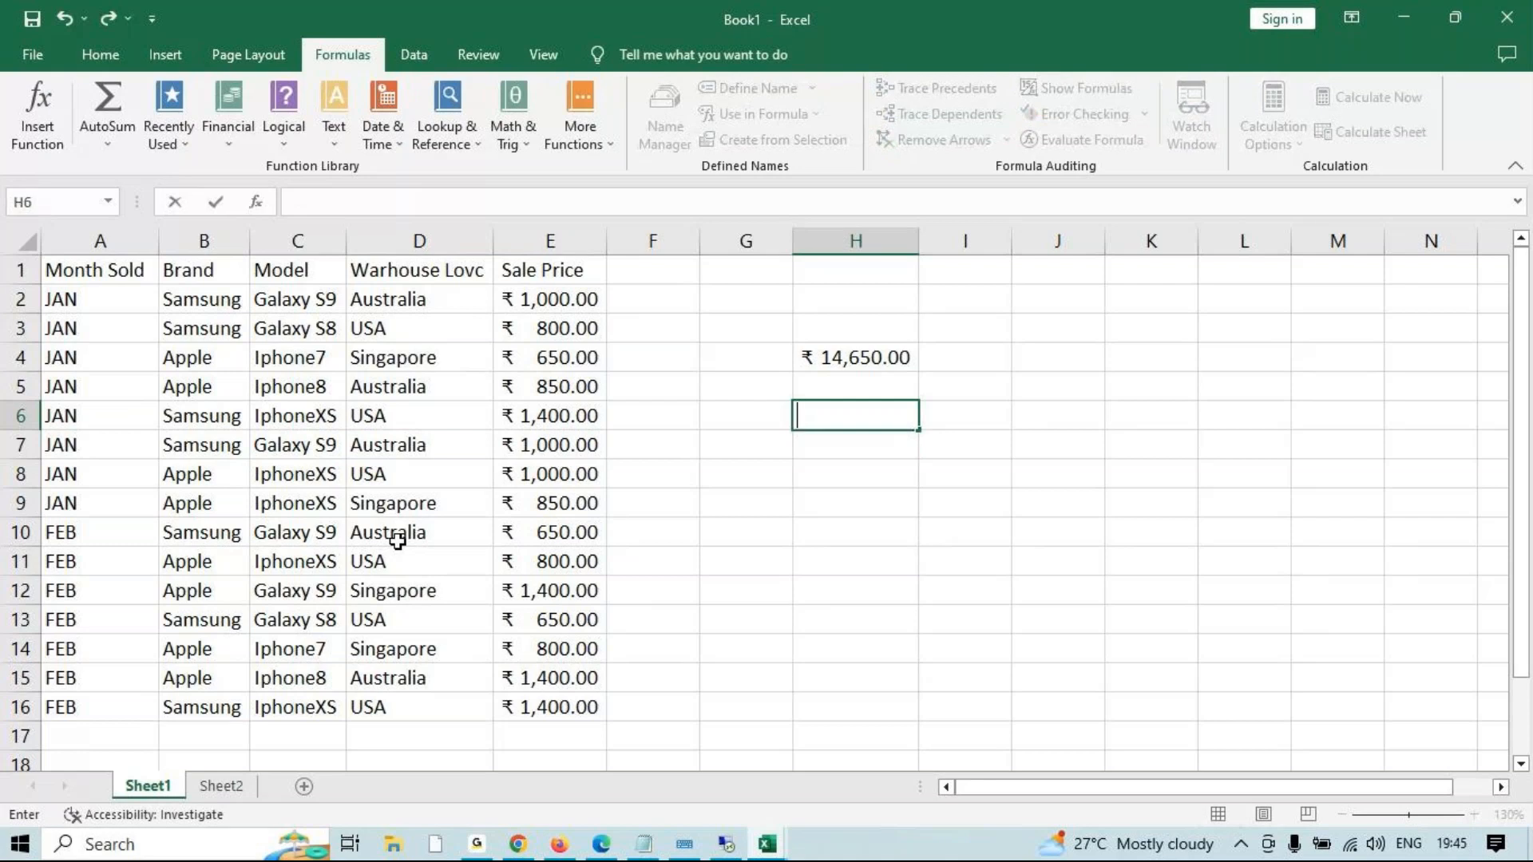
pyautogui.write('=s')
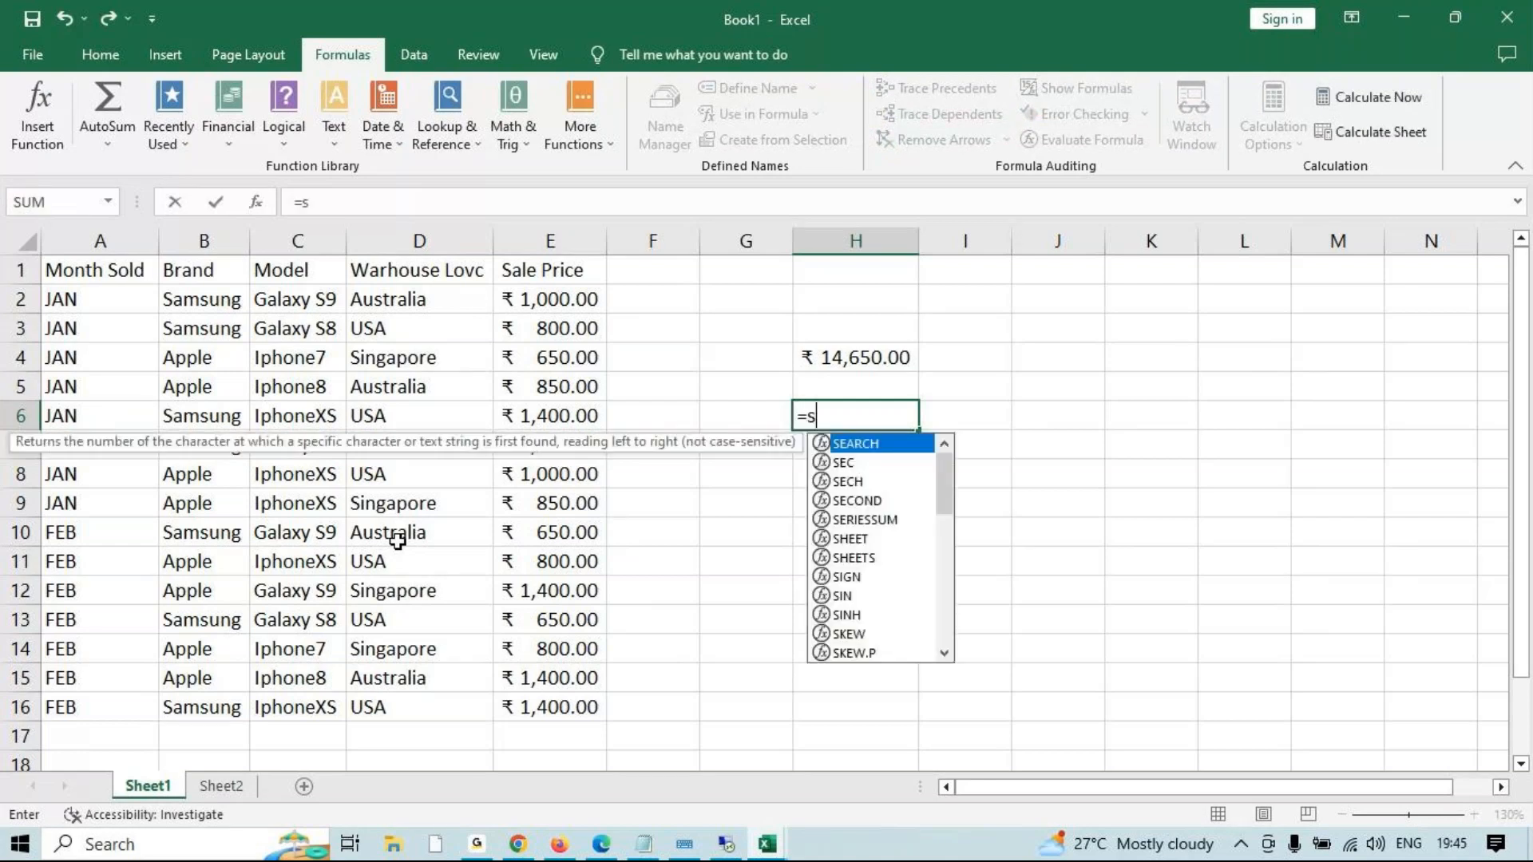
pyautogui.press('Escape')
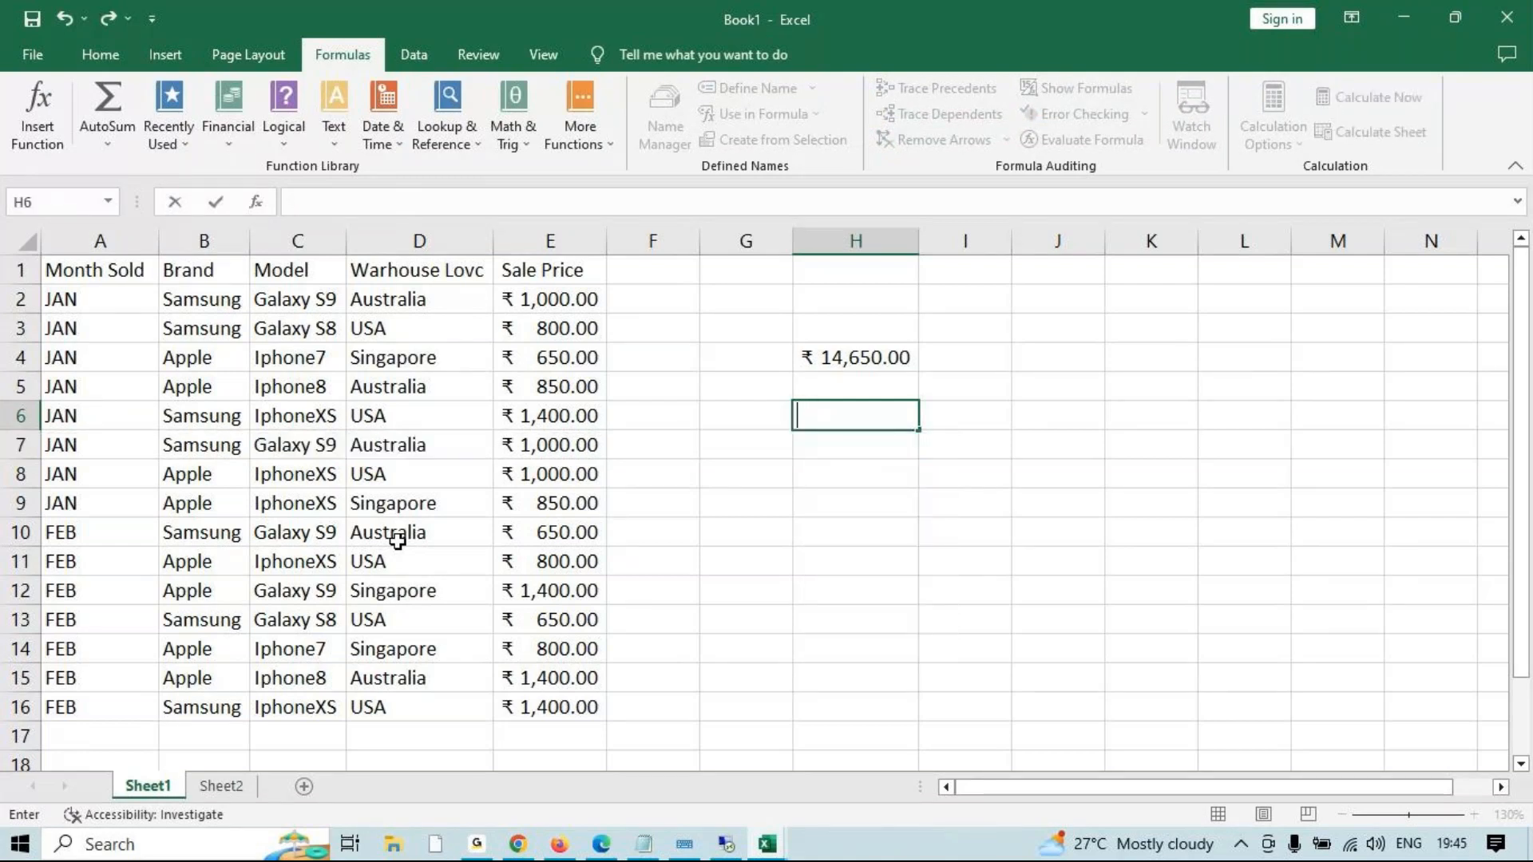
# Trace the dependents of the Sale Price cells E7 and E10, and remove all the tracer arrows.
pyautogui.click(585, 443)
pyautogui.click(353, 201)
pyautogui.press('Escape')
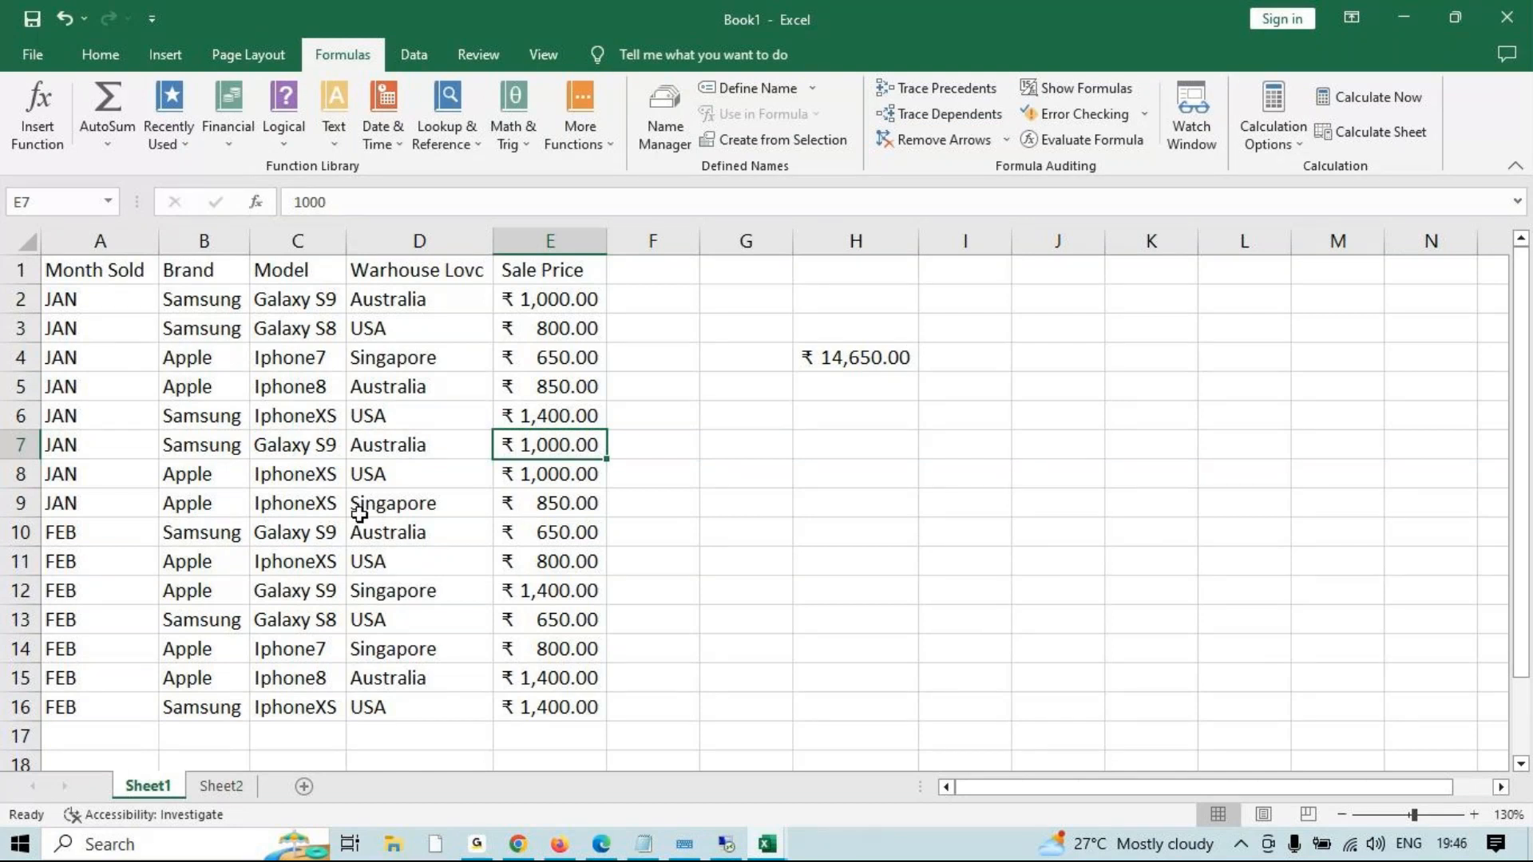
pyautogui.click(938, 113)
pyautogui.click(556, 527)
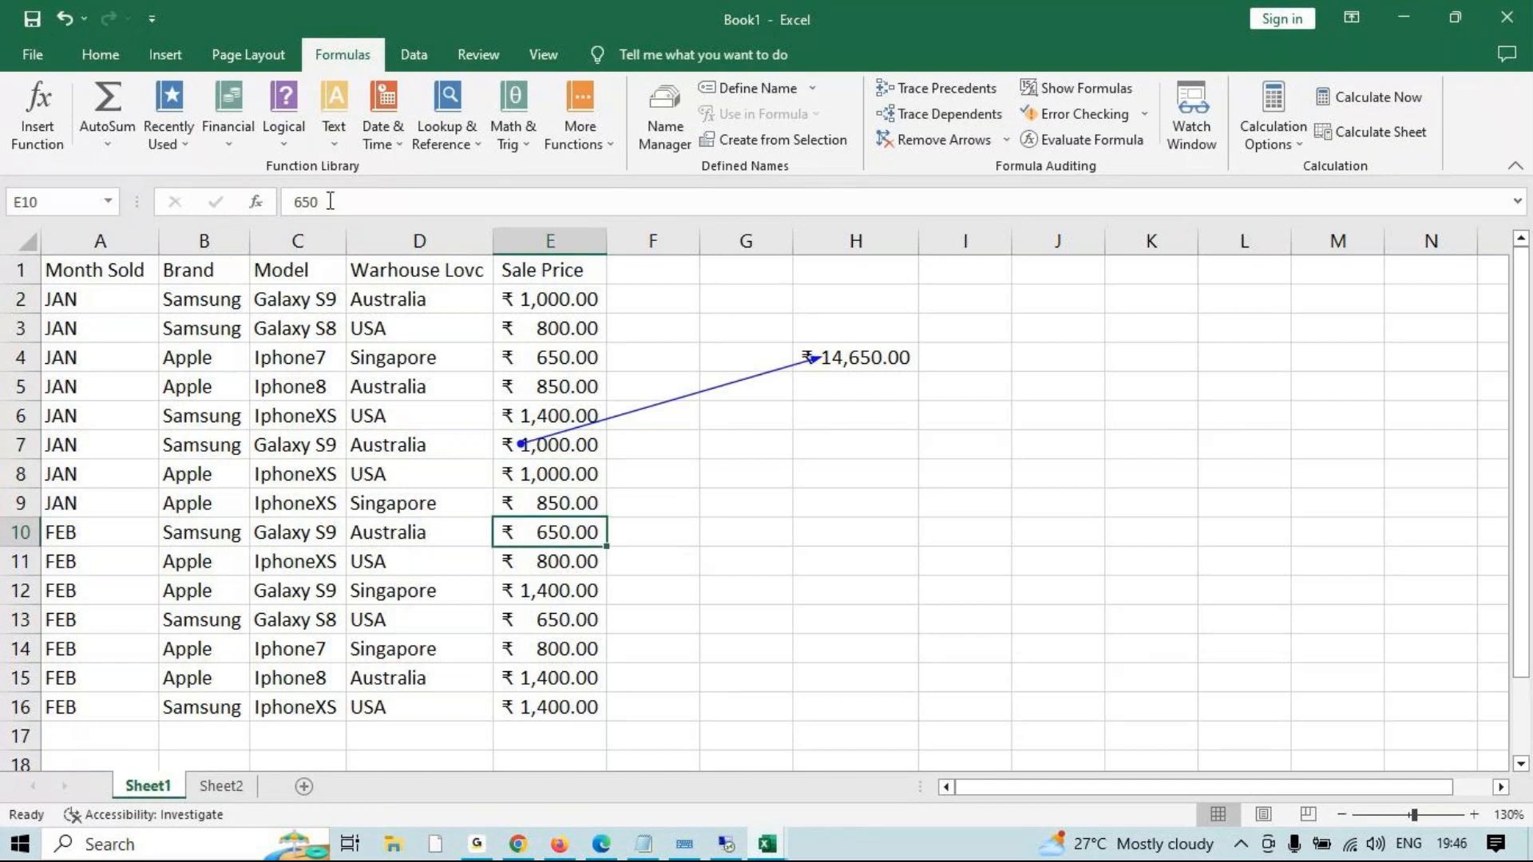
pyautogui.click(949, 113)
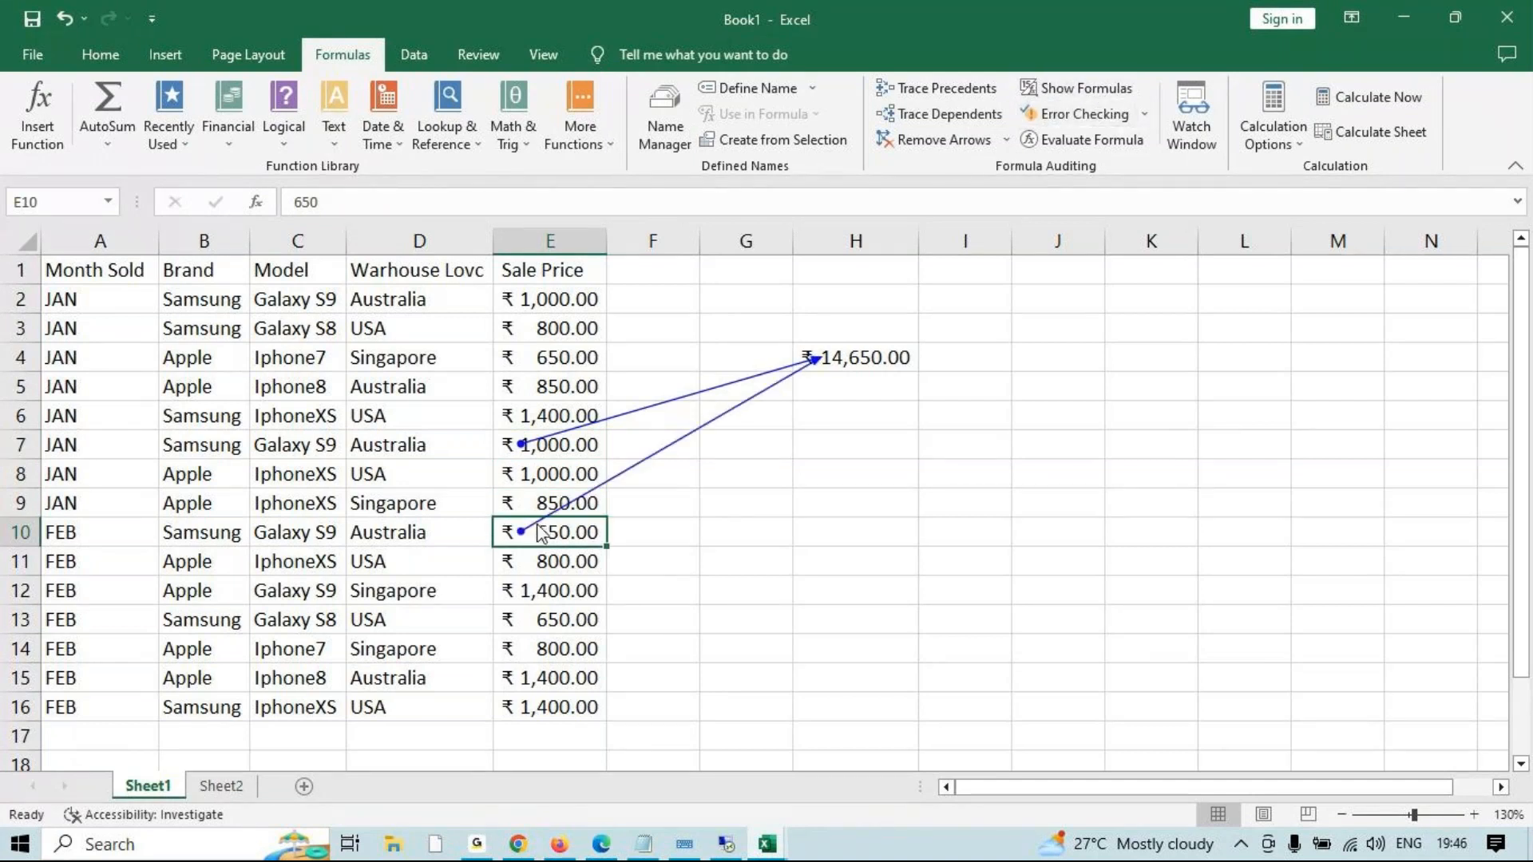
pyautogui.click(922, 143)
# Enter the plain value 568 in cell I8 of Sheet1.
pyautogui.click(965, 480)
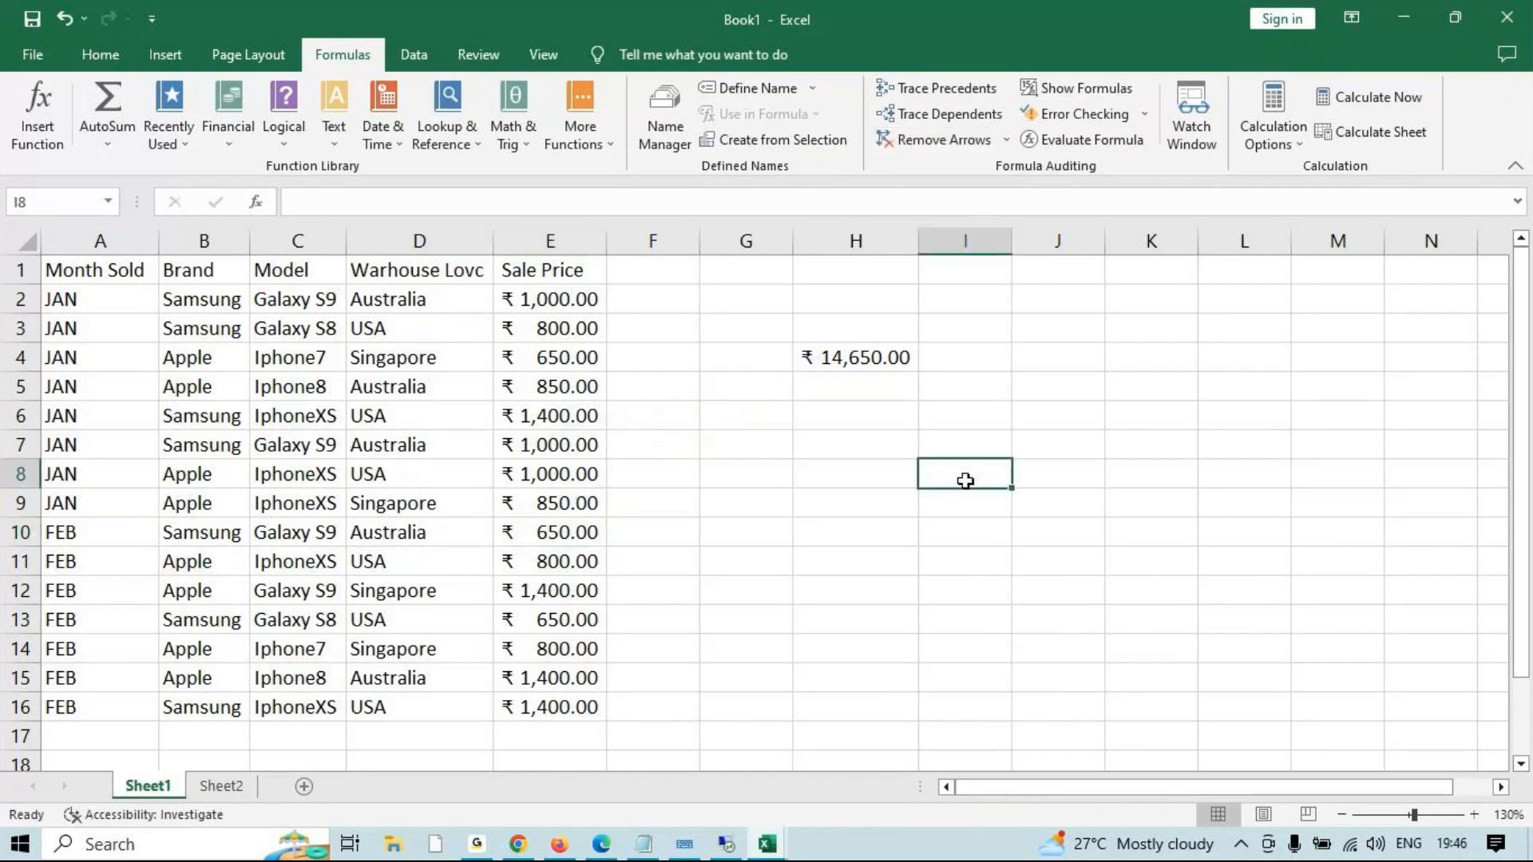
pyautogui.write('568')
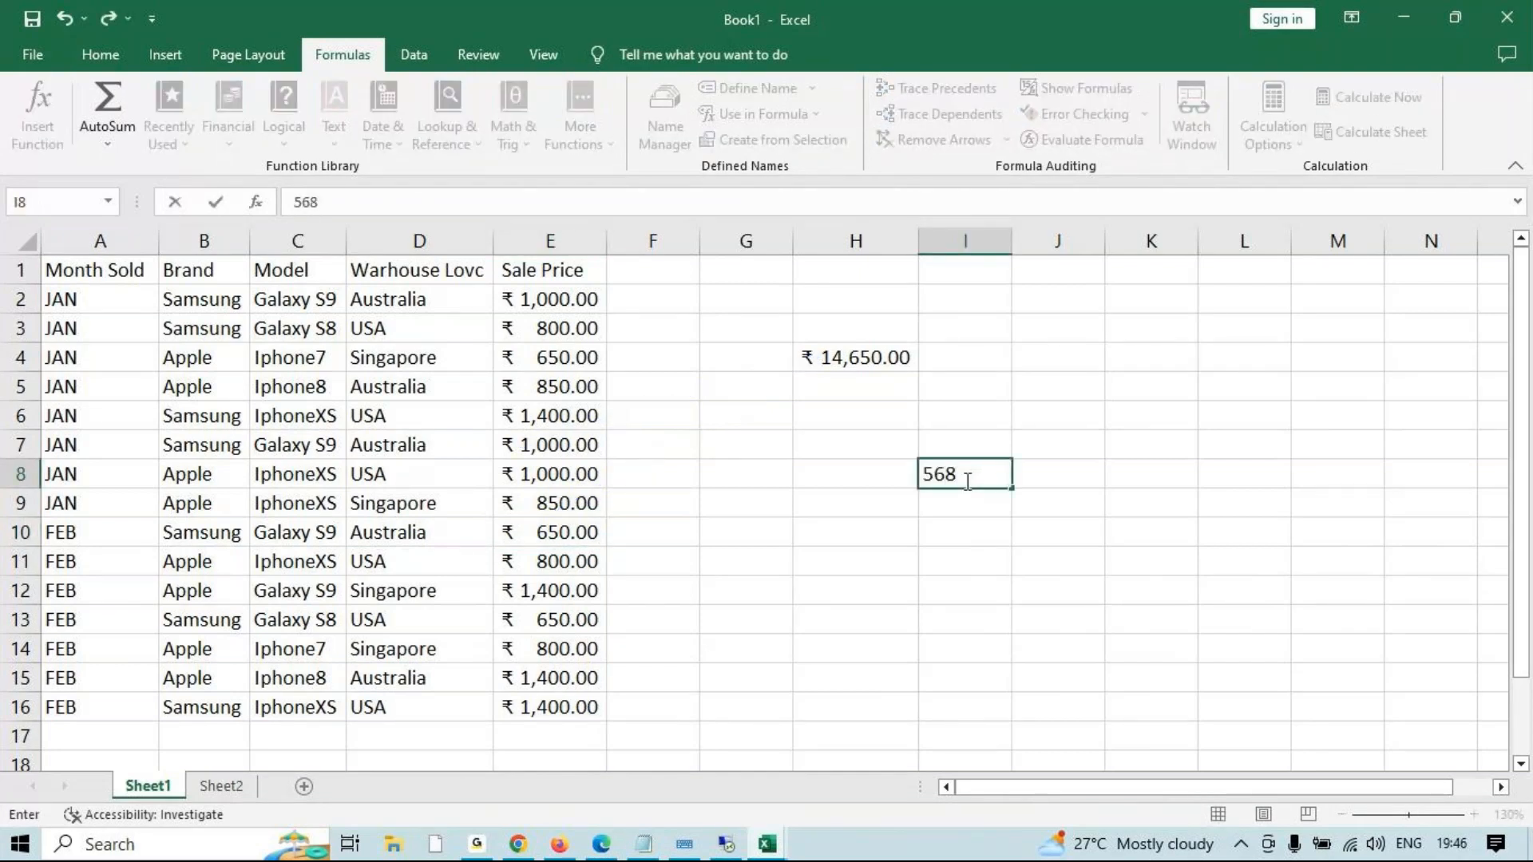
pyautogui.press('Return')
# Try to trace the precedents and the dependents of cell I8, dismissing each message.
pyautogui.click(977, 476)
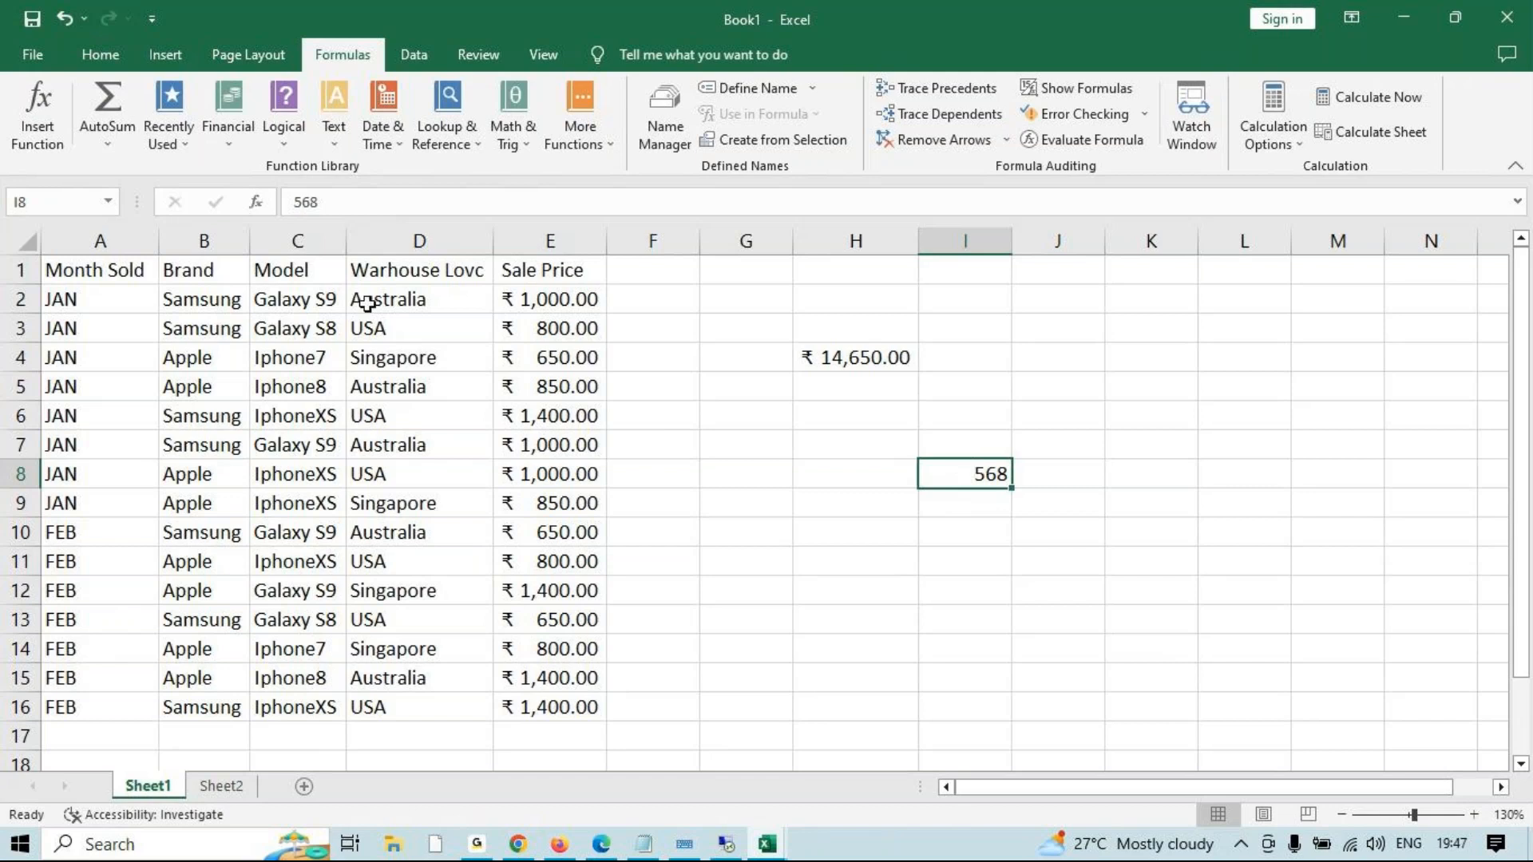
pyautogui.click(961, 92)
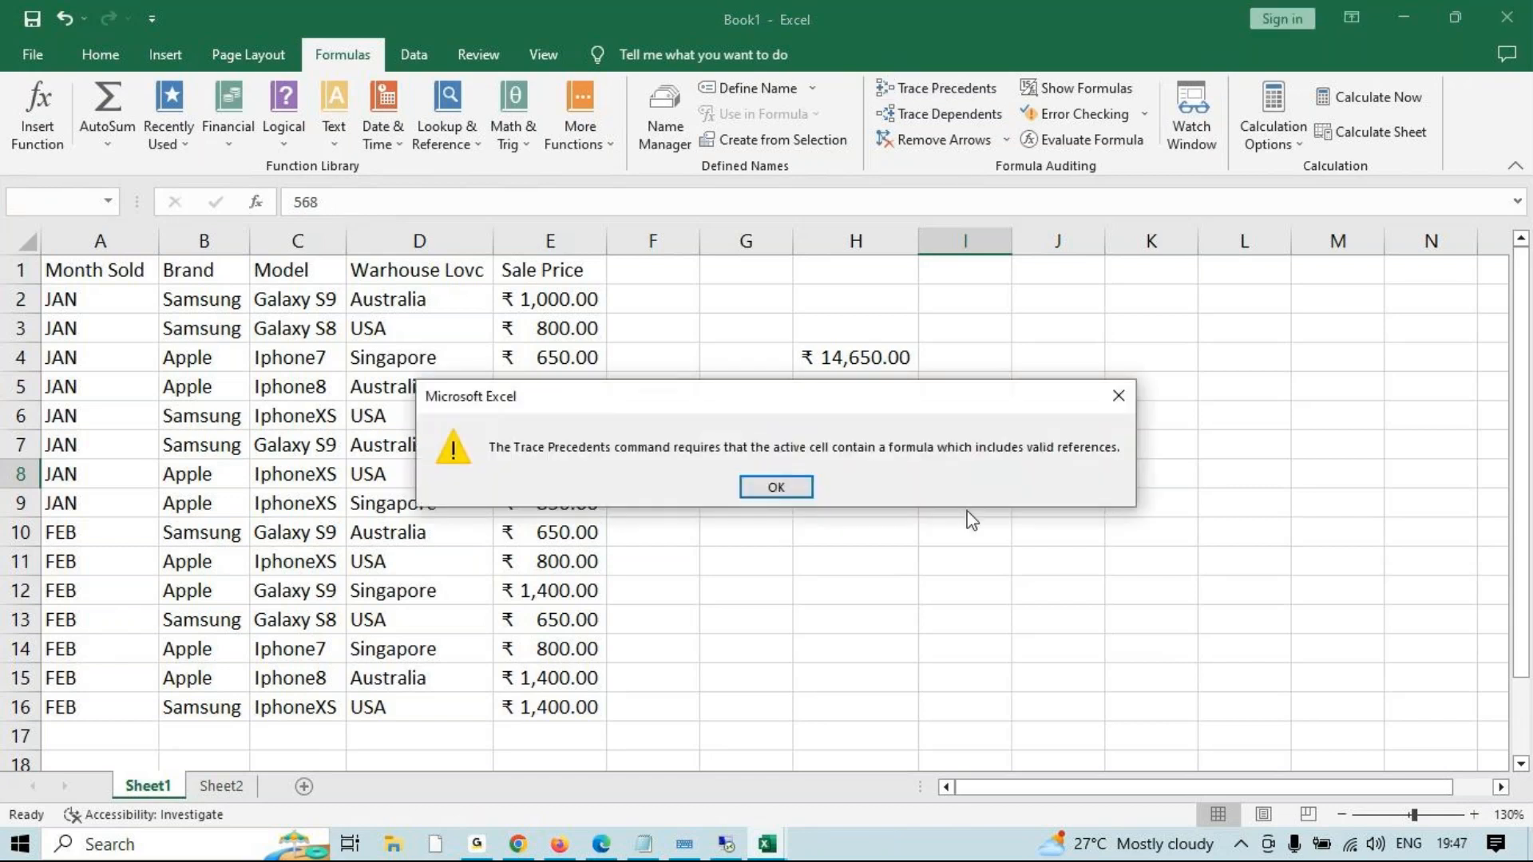
pyautogui.click(776, 488)
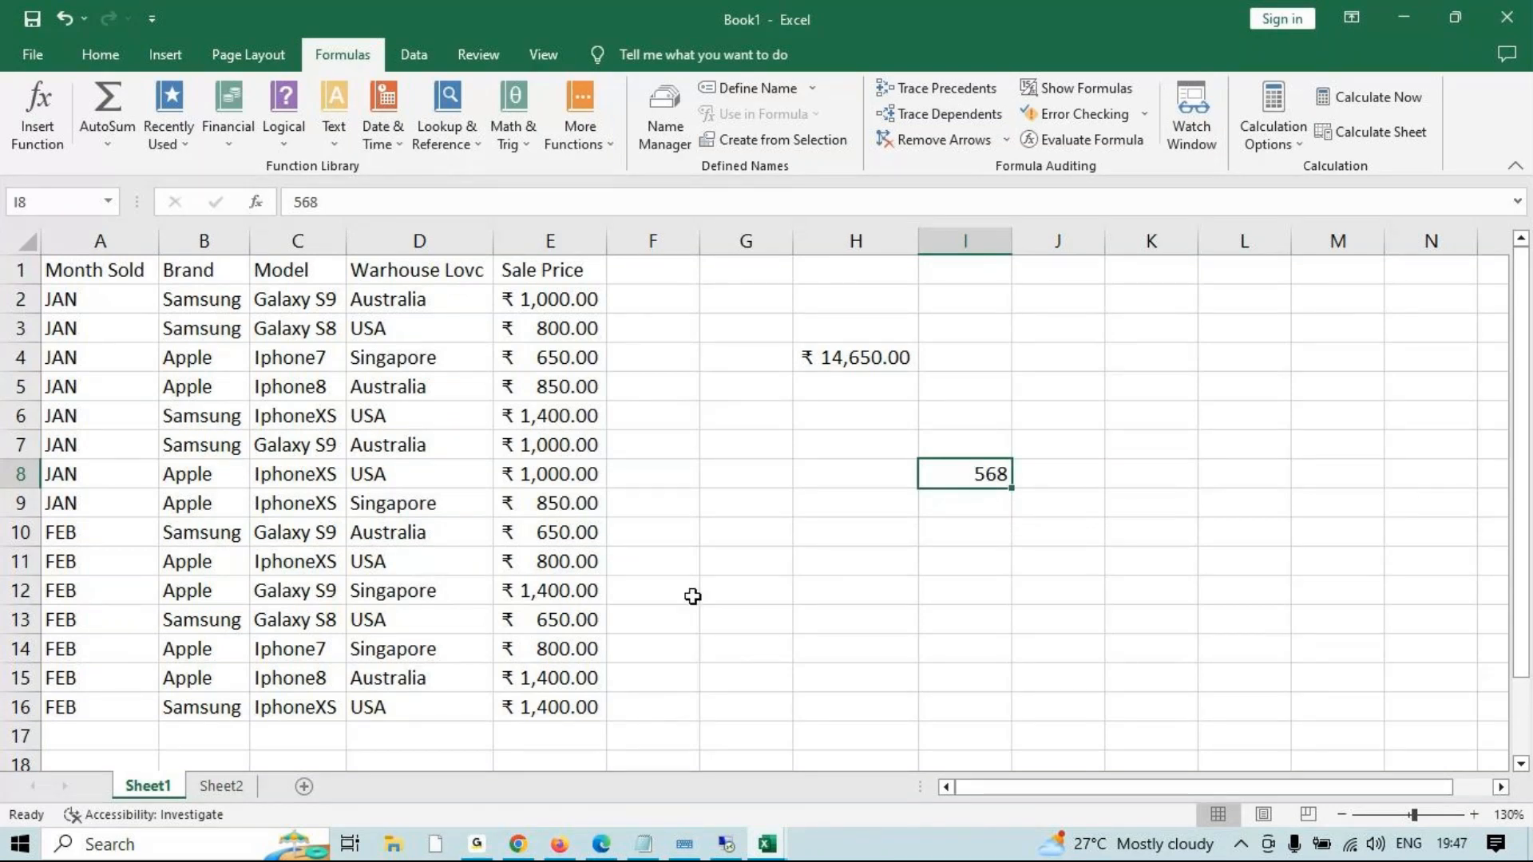
pyautogui.click(974, 116)
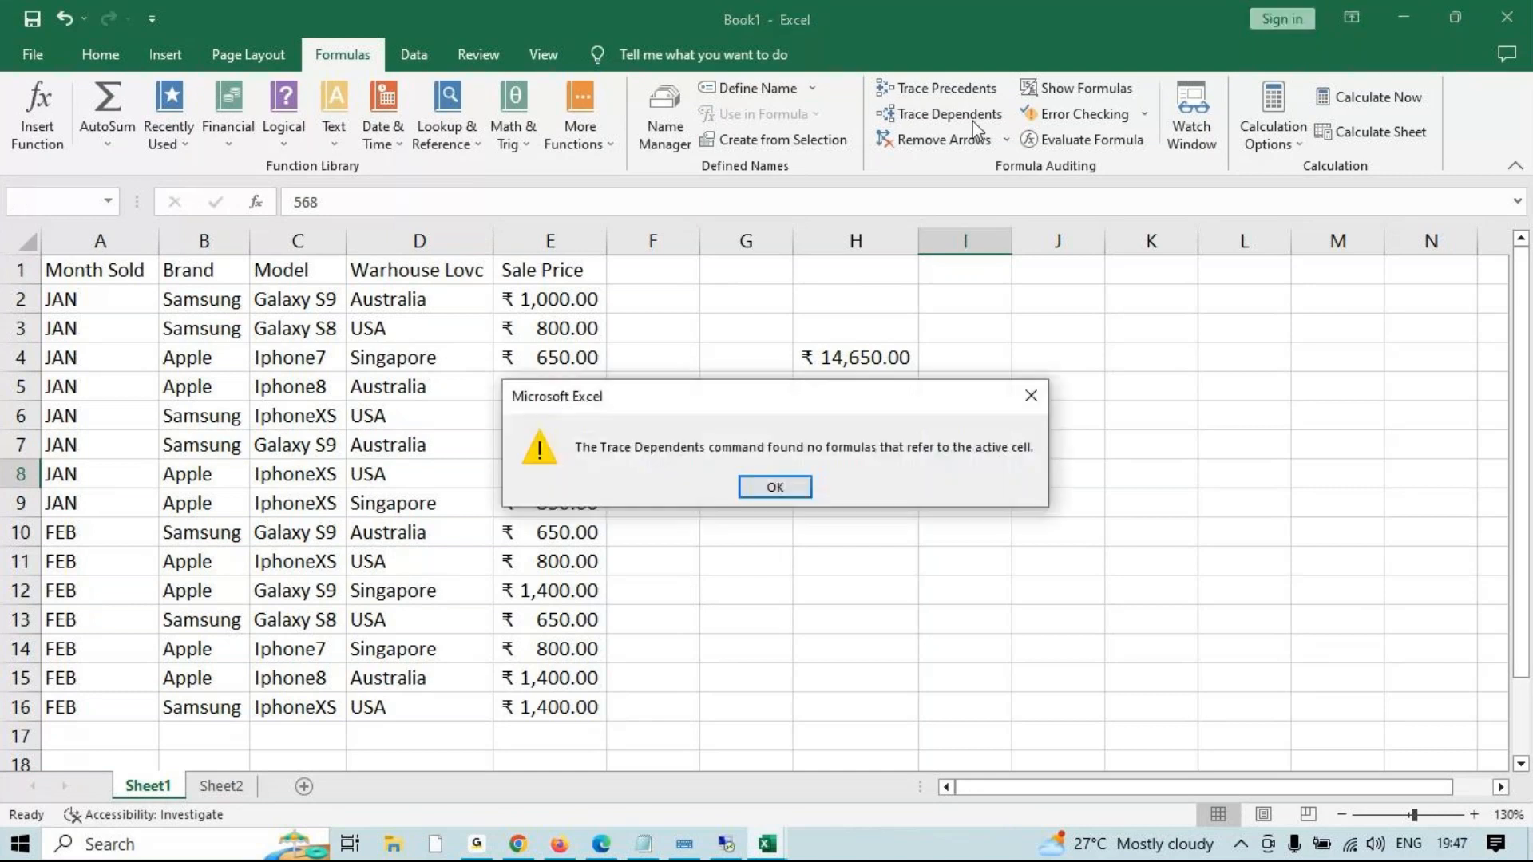
pyautogui.click(757, 492)
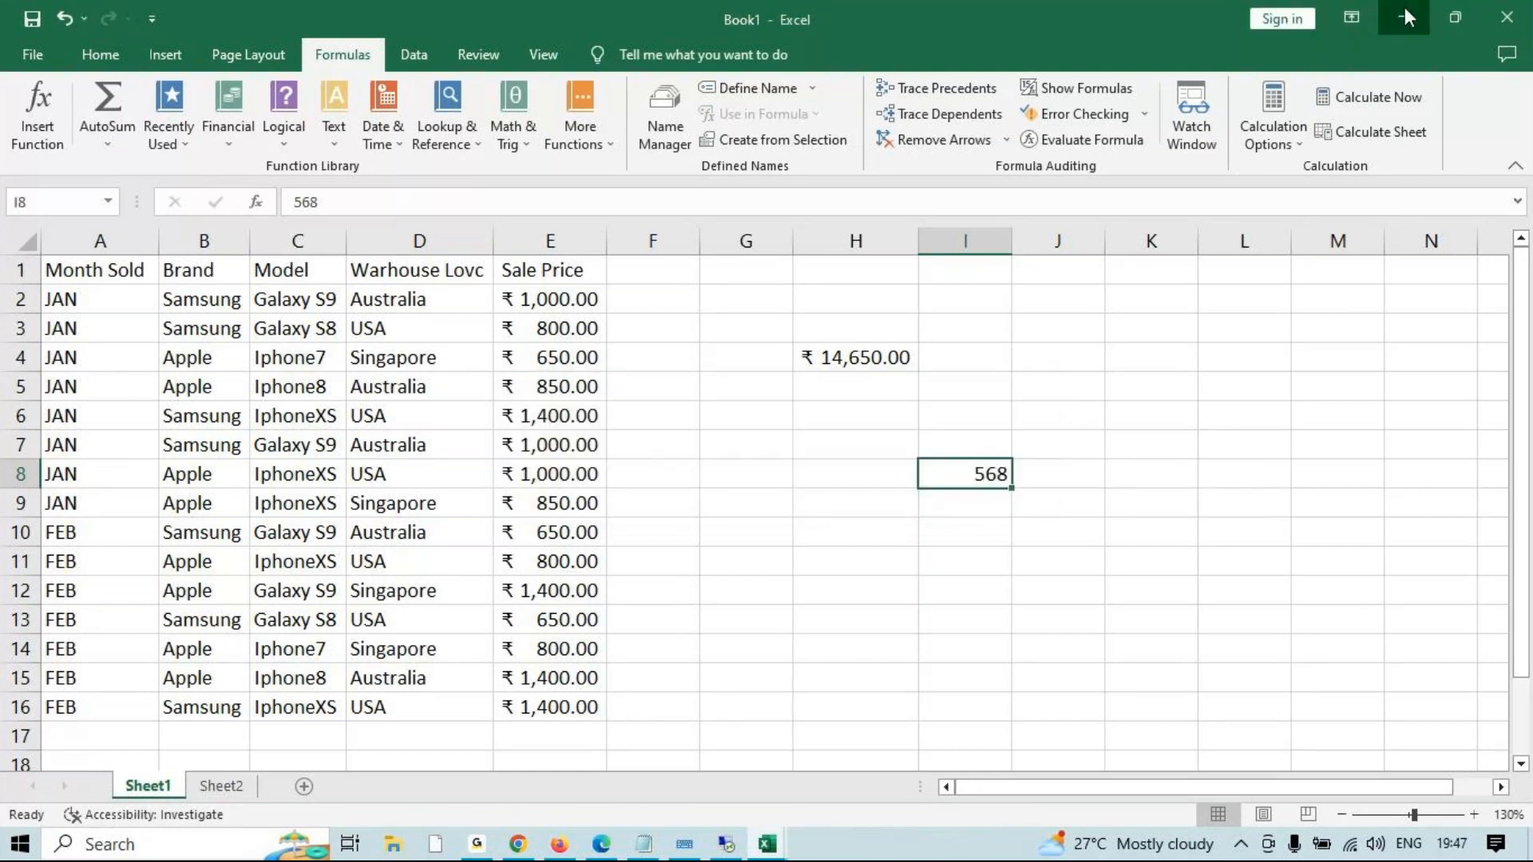
# Minimize the Book1 workbook and close the STU PRACTICAL workbook.
pyautogui.click(1404, 12)
pyautogui.click(1401, 14)
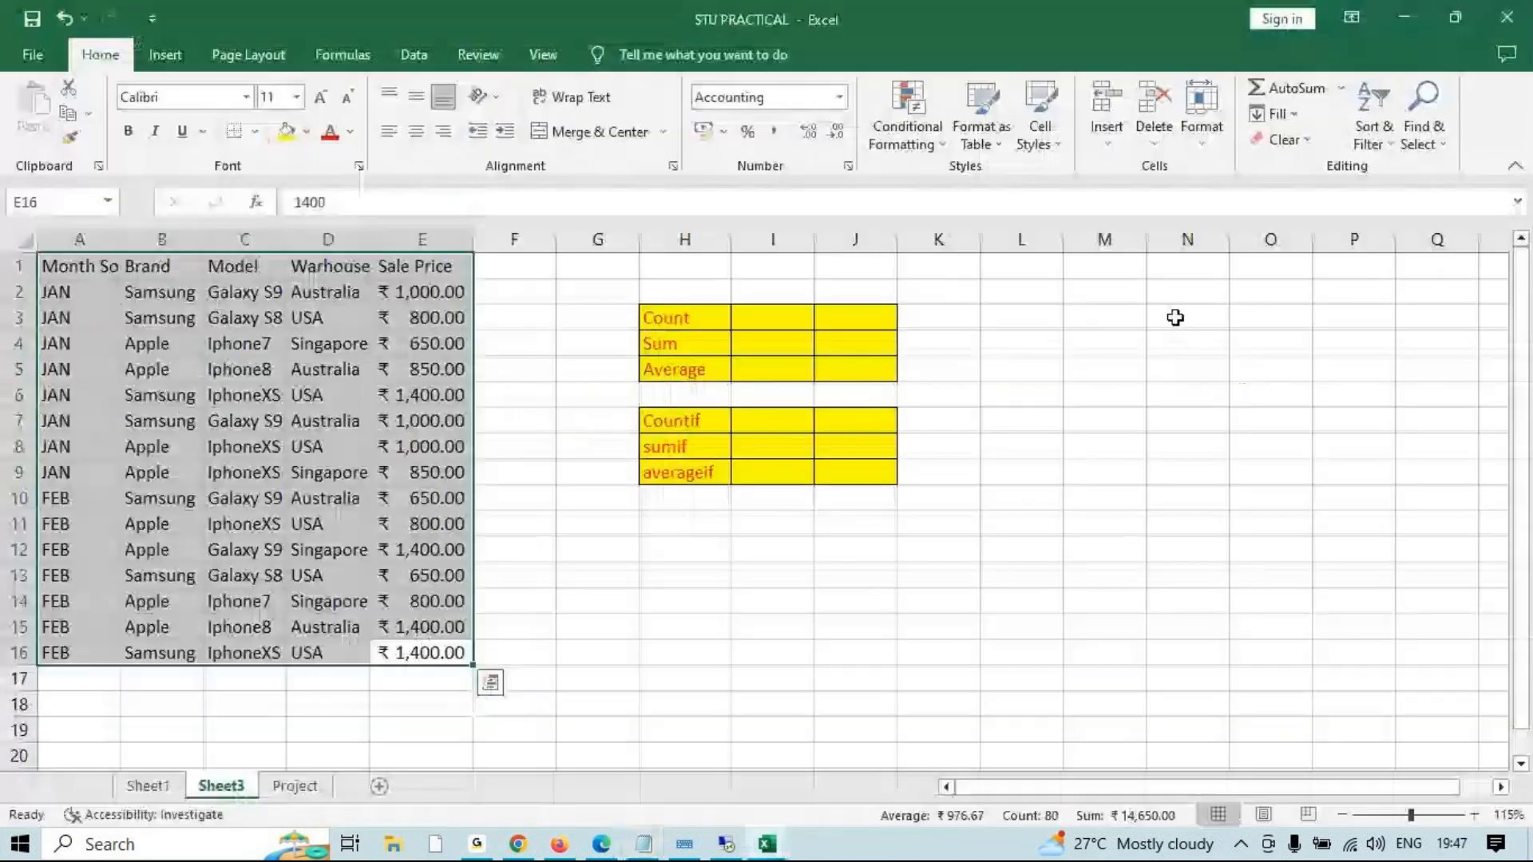
pyautogui.click(870, 651)
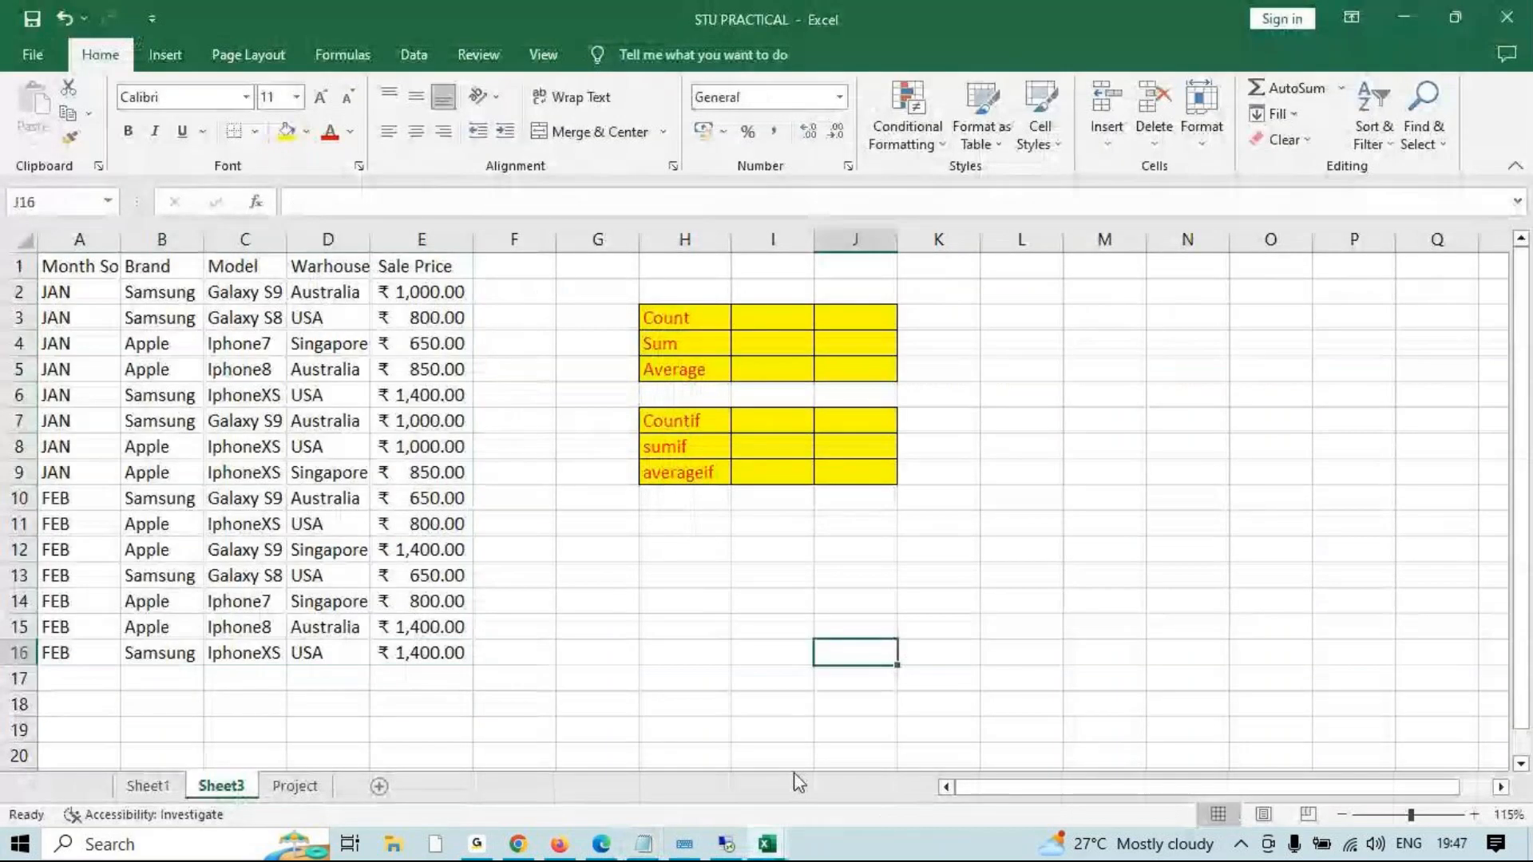
pyautogui.click(482, 851)
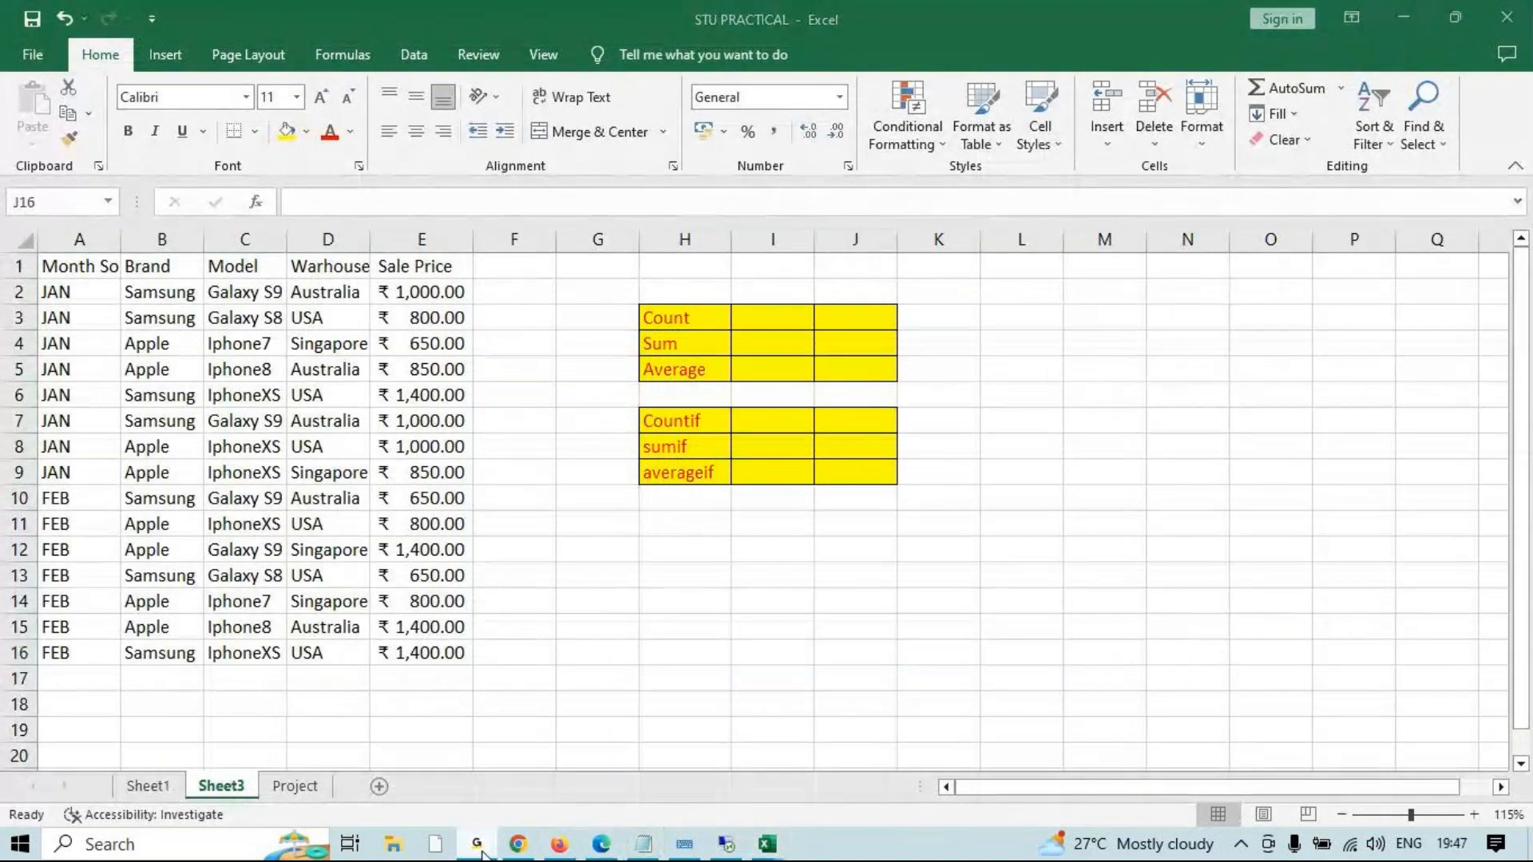
pyautogui.click(1273, 520)
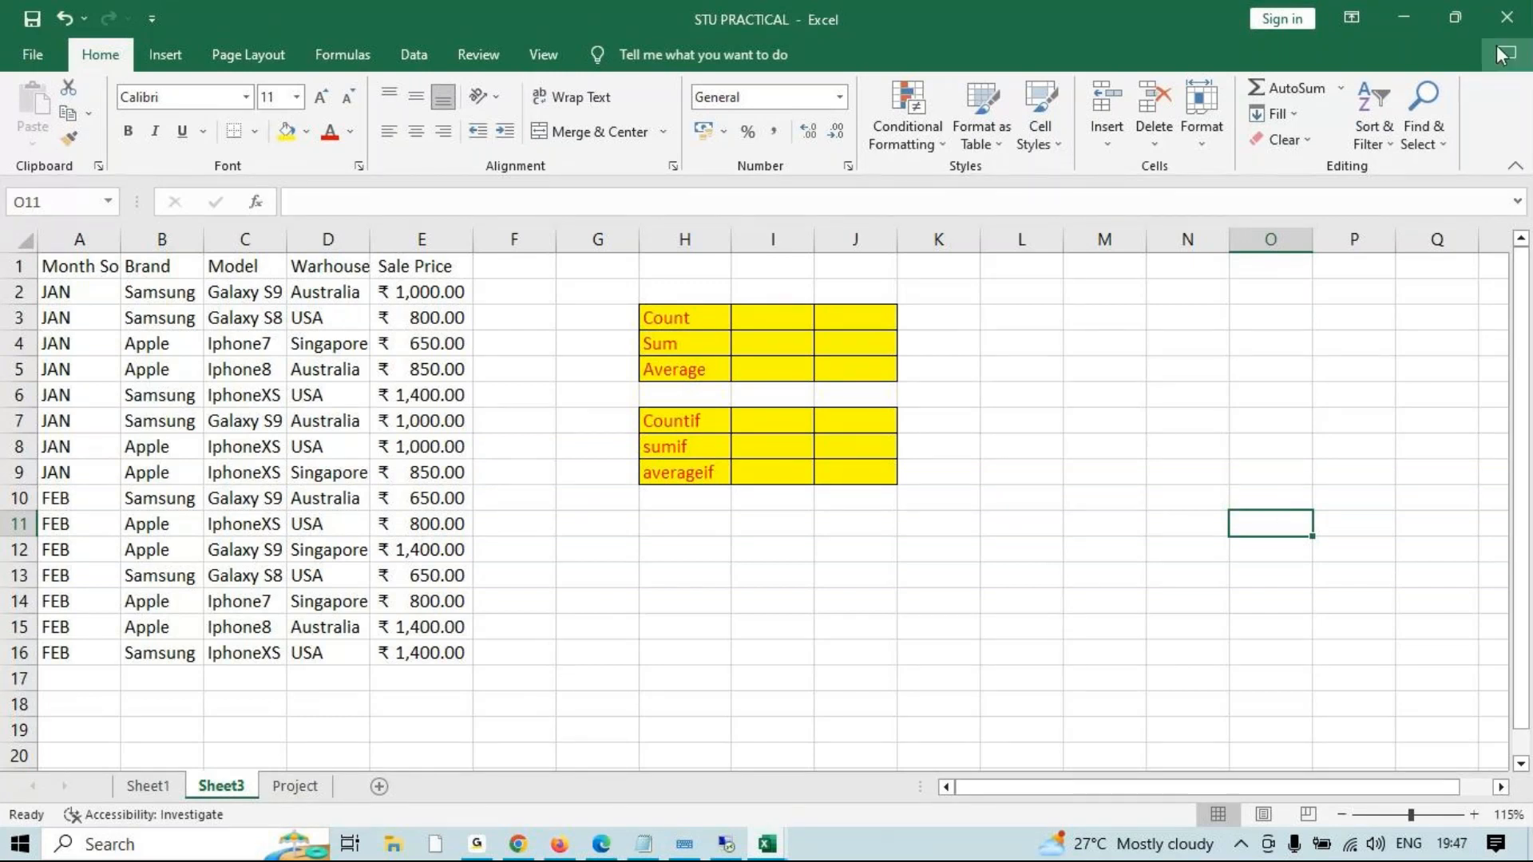
pyautogui.click(1500, 19)
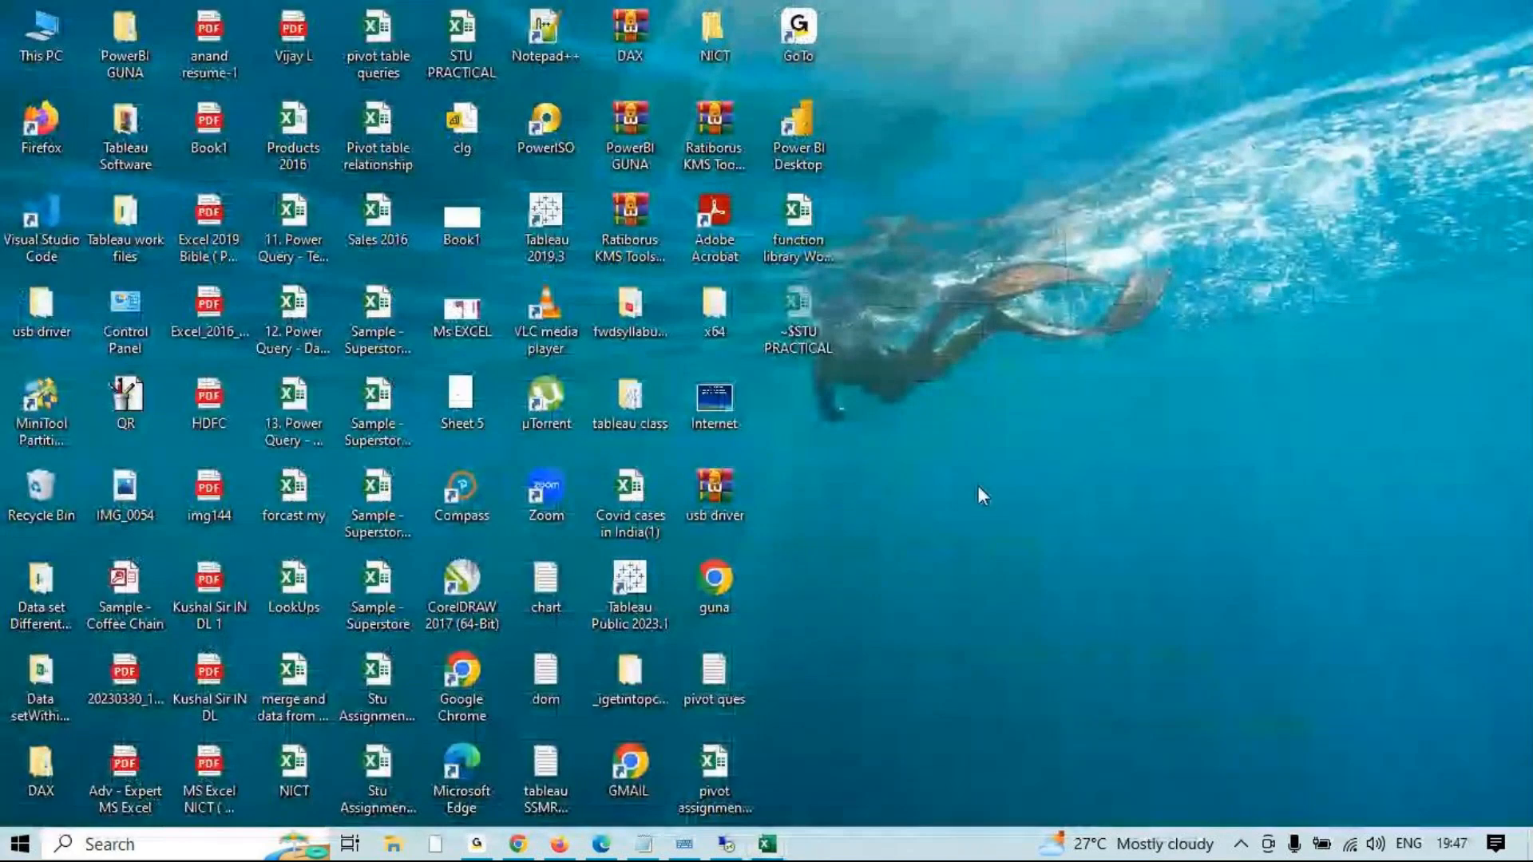
# Bring Book1 back up, return to the Windows desktop and refresh it.
pyautogui.click(767, 843)
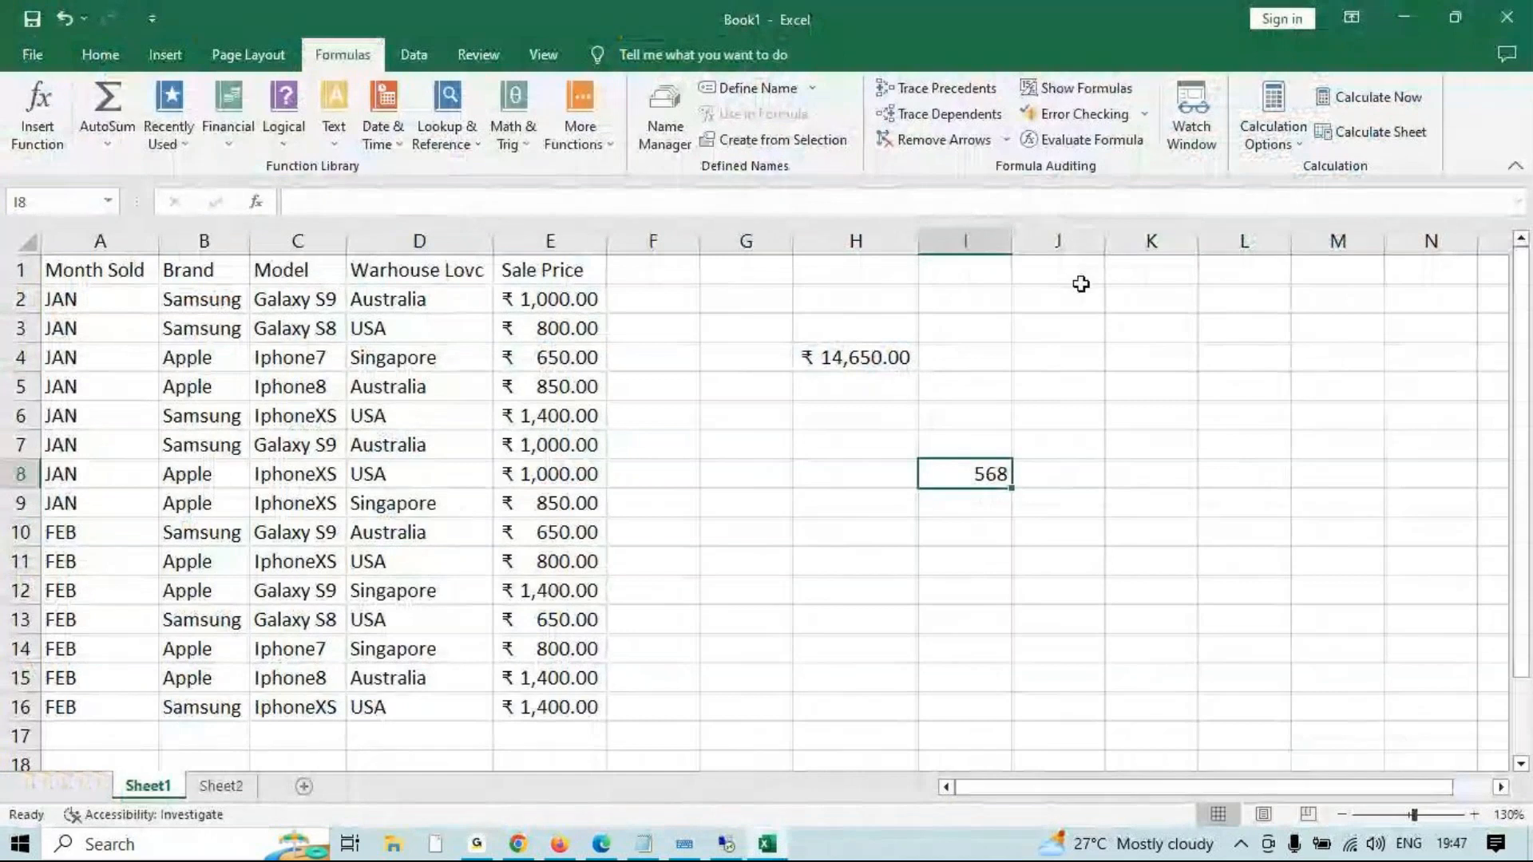
pyautogui.press('super+d')
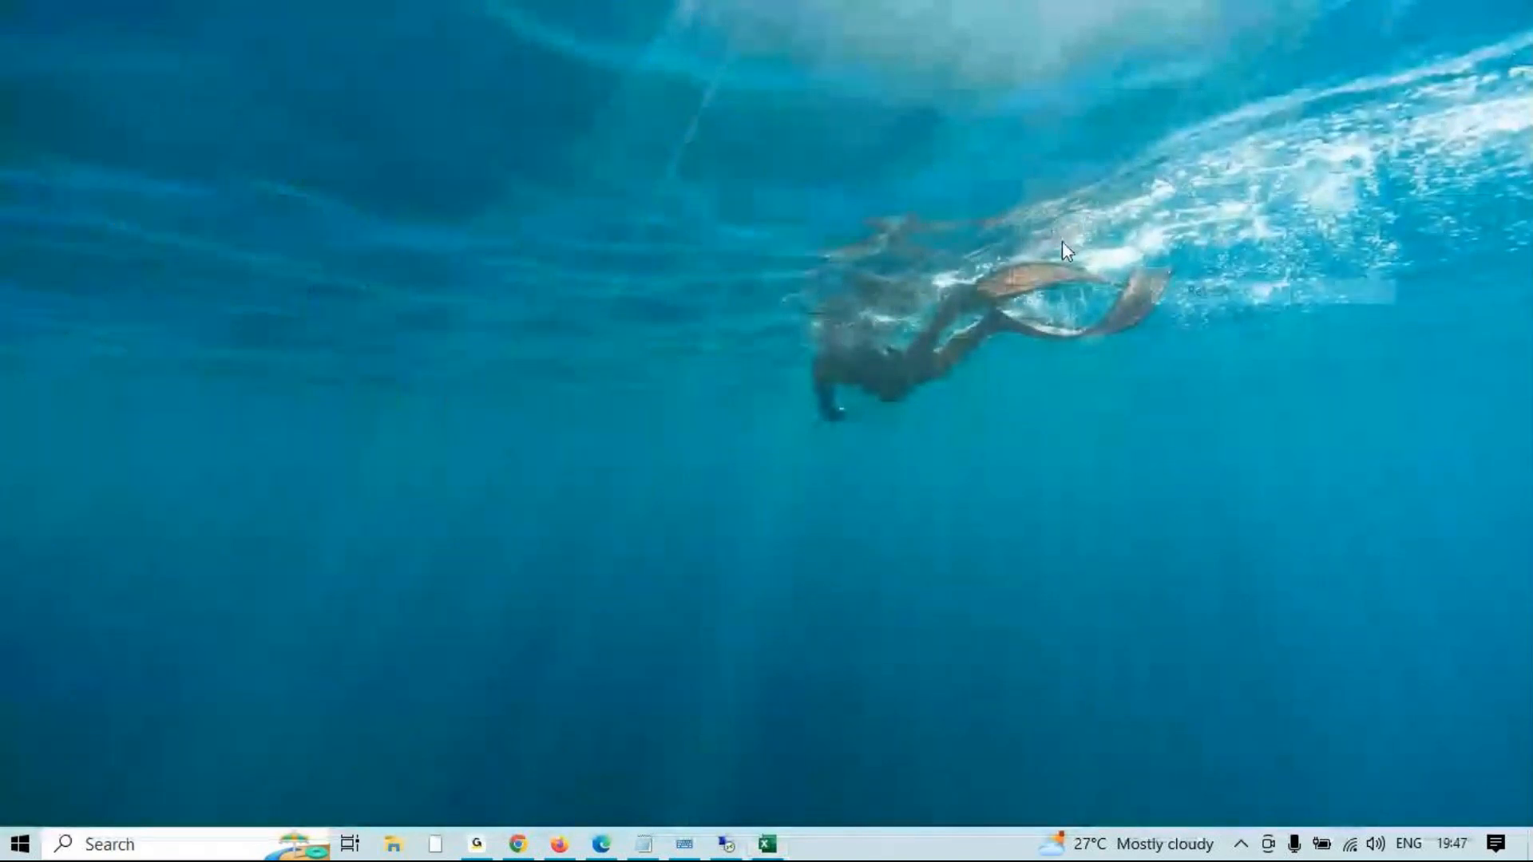
pyautogui.rightClick(1062, 241)
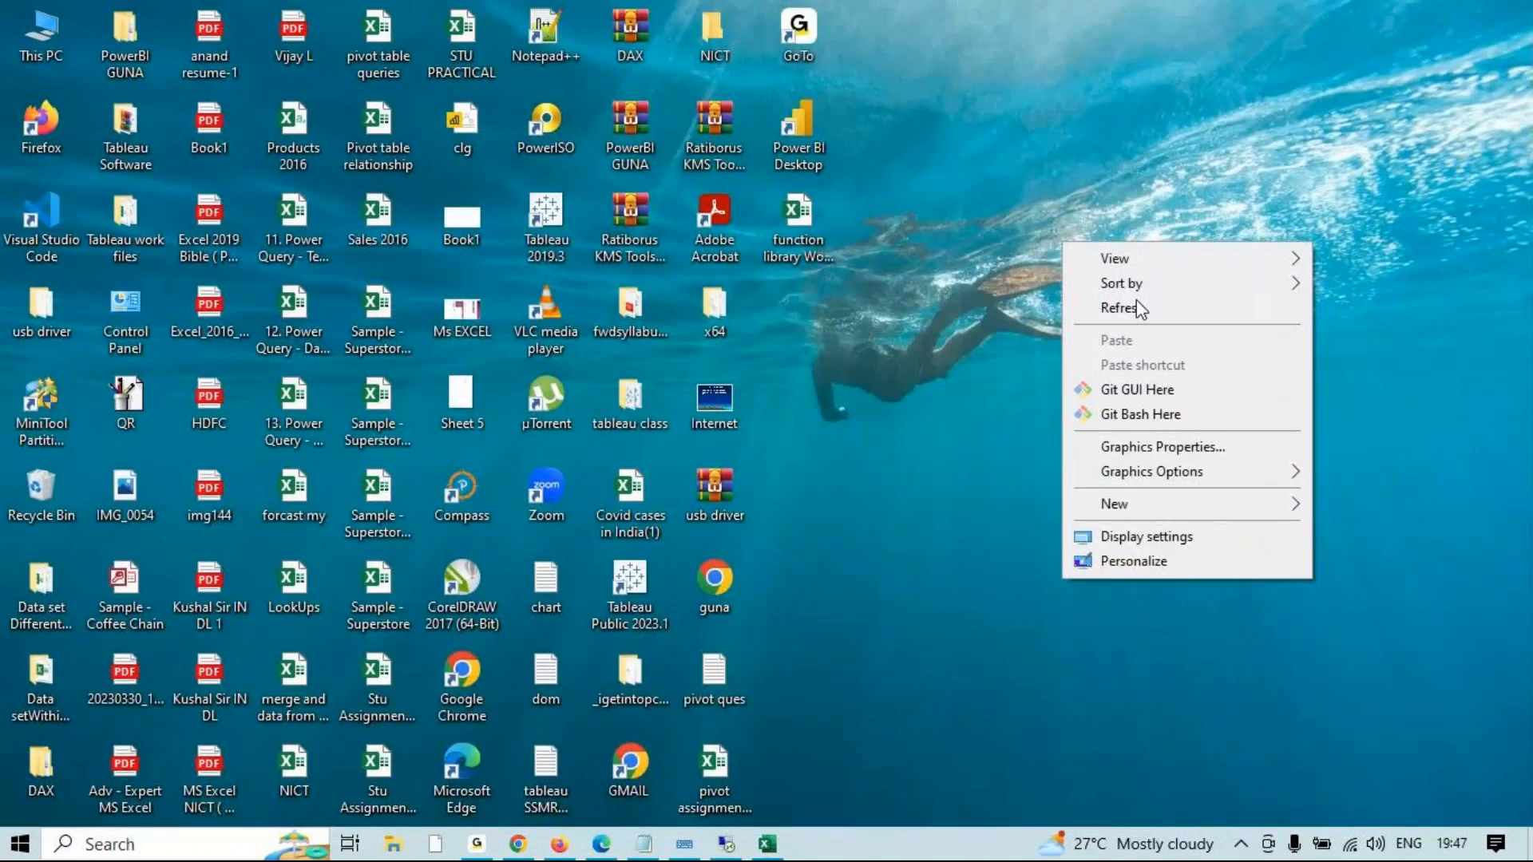
pyautogui.click(1140, 309)
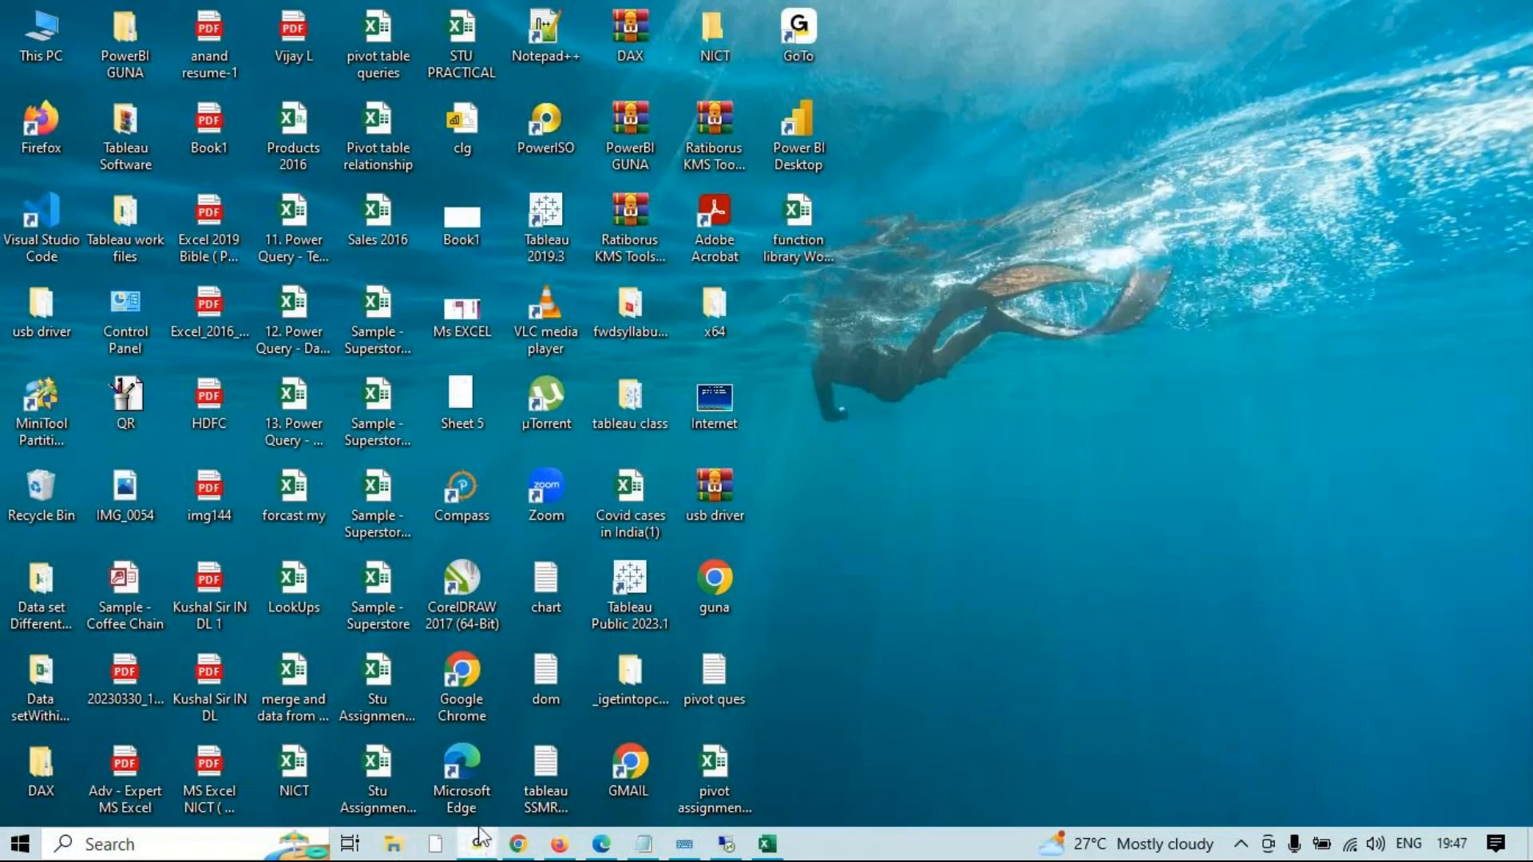